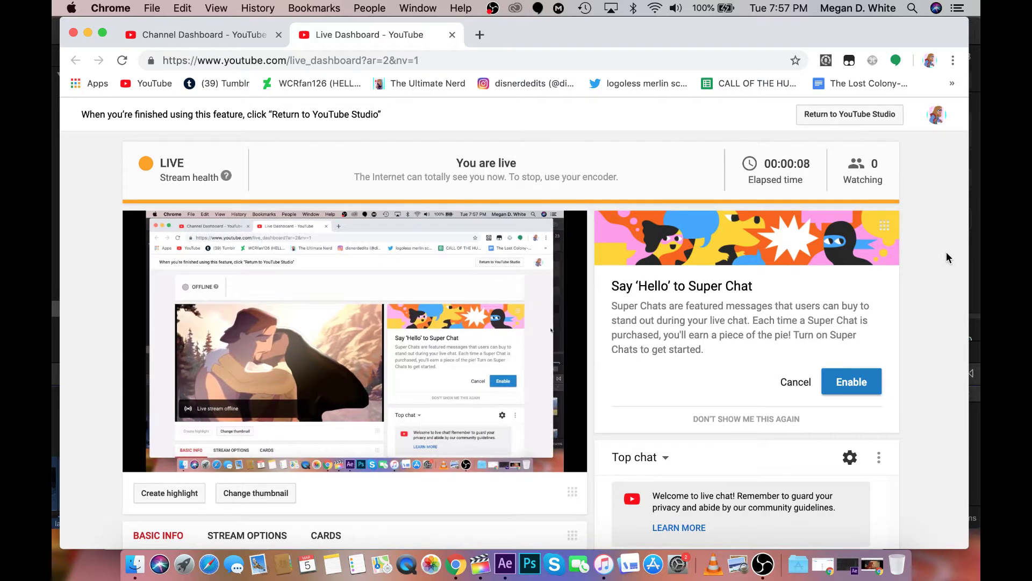
Pop out the stream's live chat into its own window and resize it to a narrow, full-height column
{"action": "scroll", "coordinate": [947, 251], "scroll_direction": "down", "scroll_amount": 5}
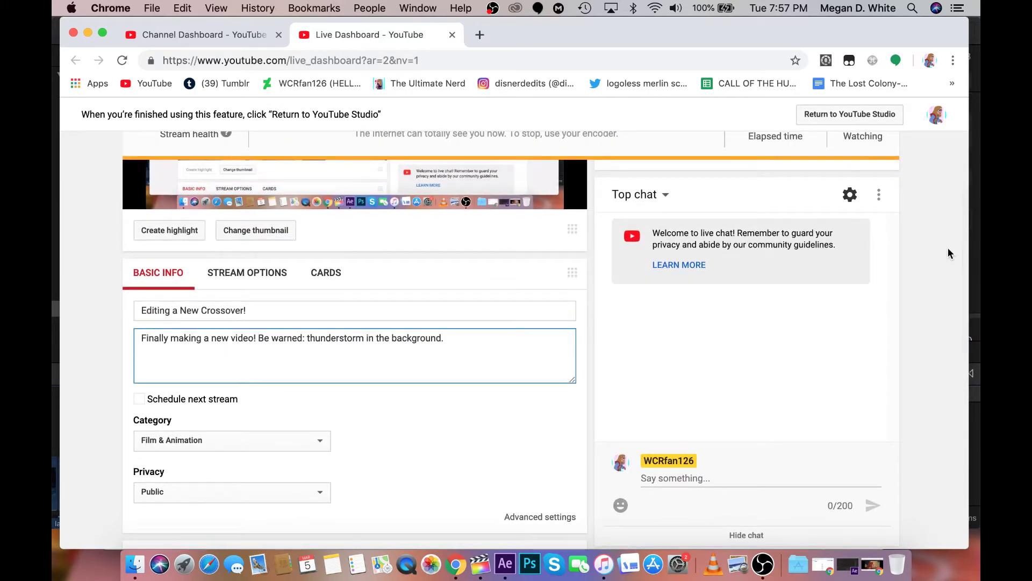
{"action": "scroll", "coordinate": [949, 253], "scroll_direction": "up", "scroll_amount": 5}
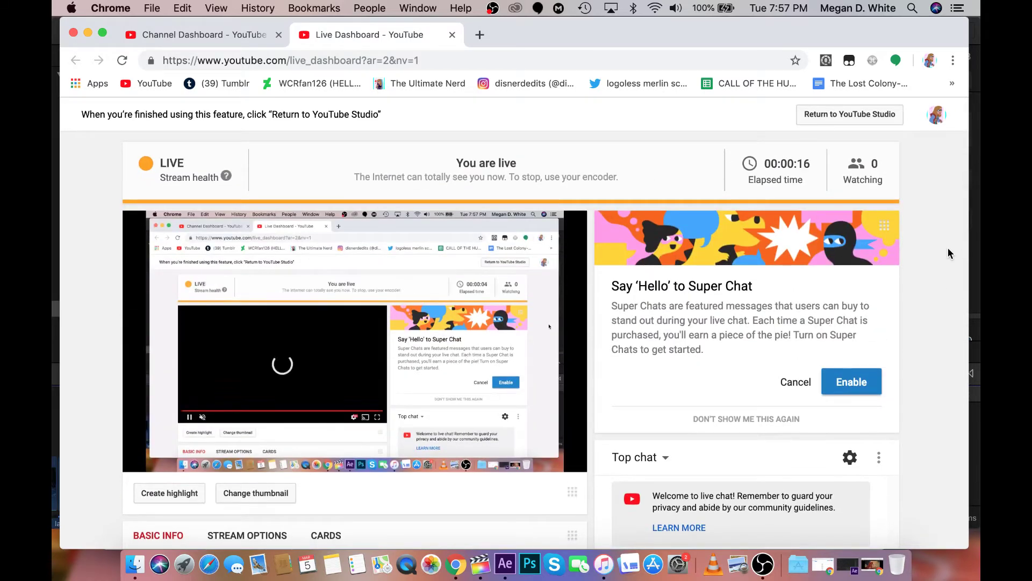
{"action": "scroll", "coordinate": [948, 253], "scroll_direction": "down", "scroll_amount": 3}
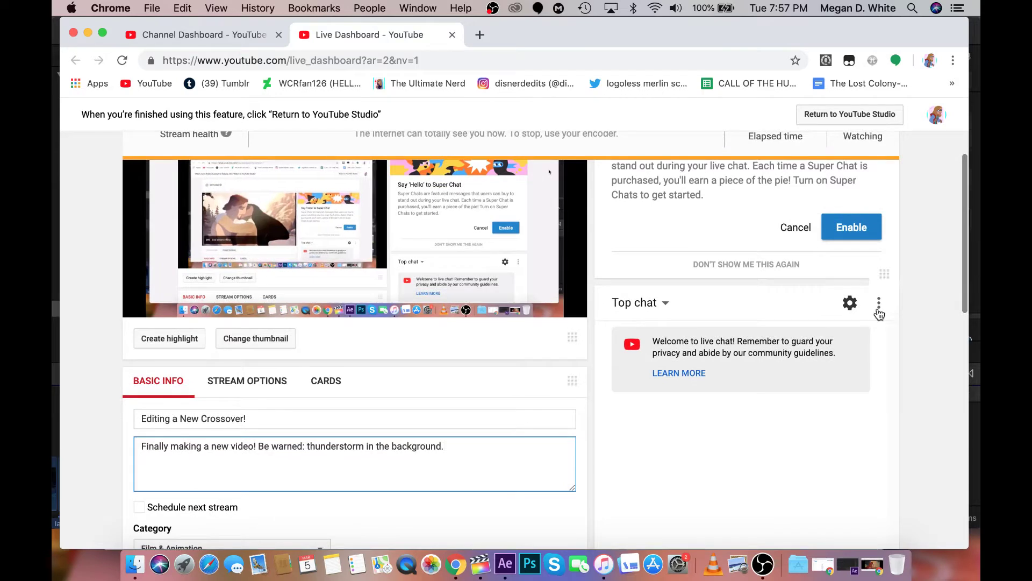
{"action": "left_click", "coordinate": [879, 303]}
{"action": "left_click", "coordinate": [825, 414]}
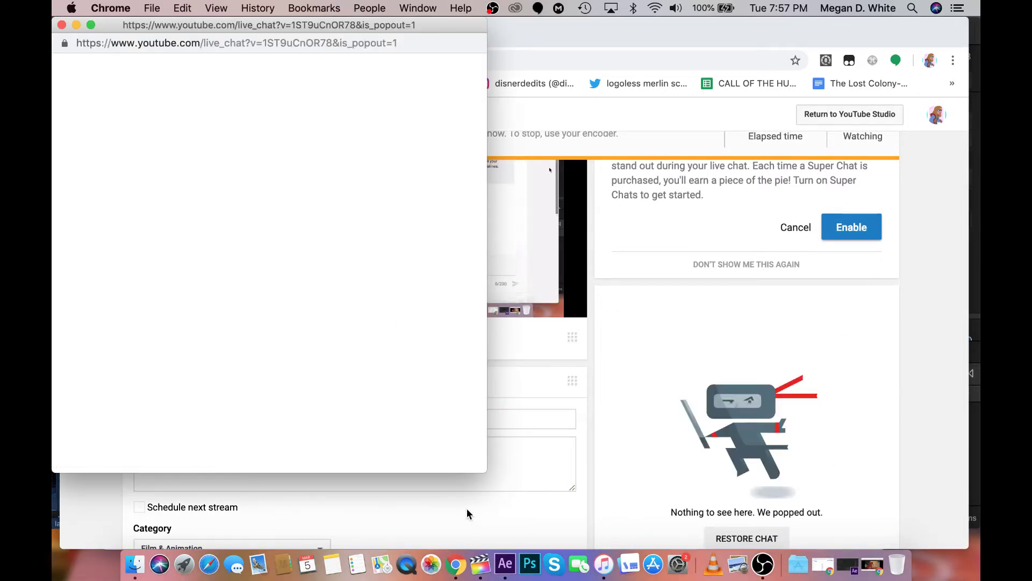
{"action": "left_click_drag", "start_coordinate": [486, 472], "coordinate": [343, 549]}
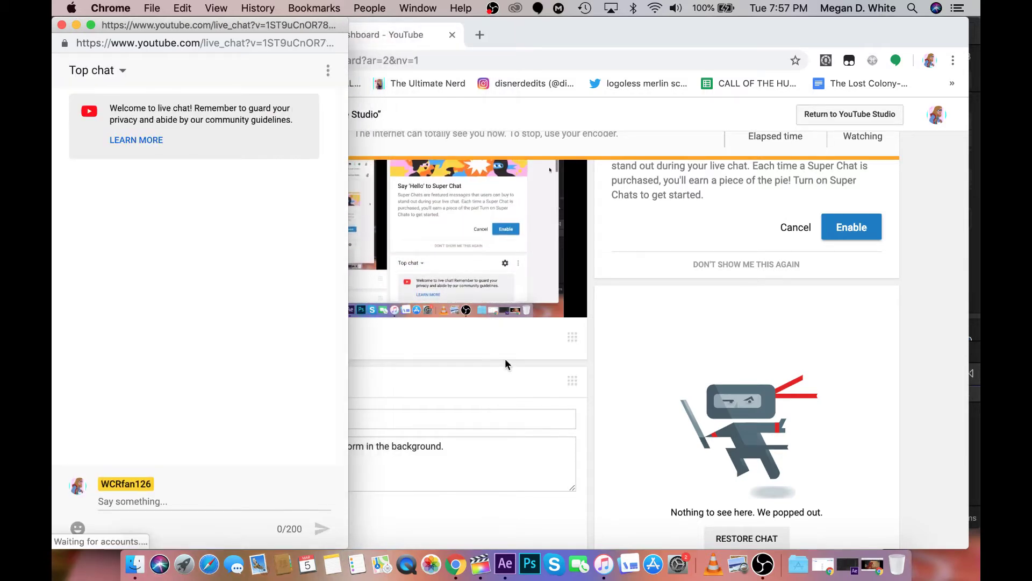
{"action": "scroll", "coordinate": [504, 358], "scroll_direction": "up", "scroll_amount": 3}
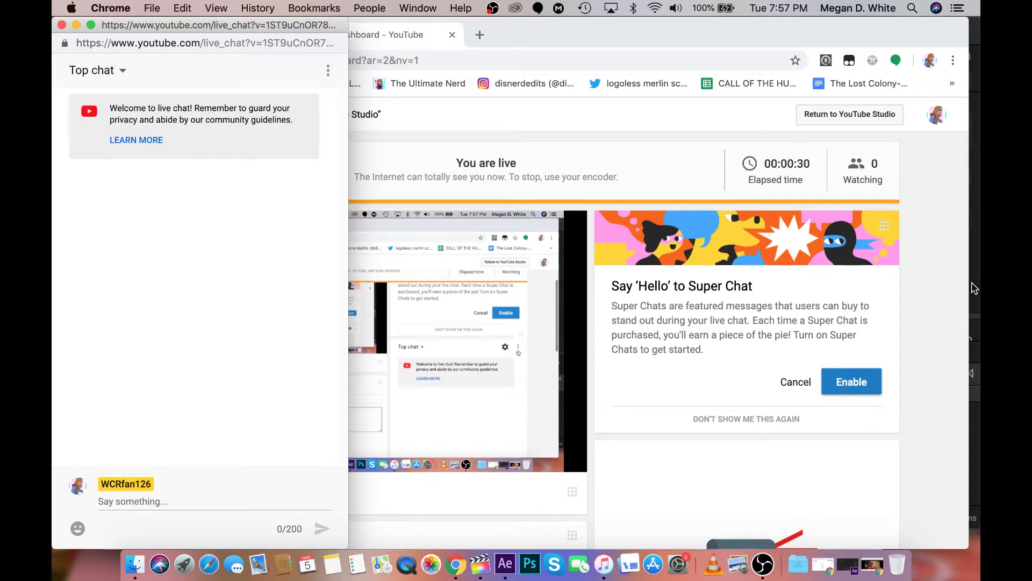
Switch to Final Cut Pro and review the clips and gaps along the "innocence lost {dimitri & ariel}" timeline
{"action": "left_click", "coordinate": [975, 287]}
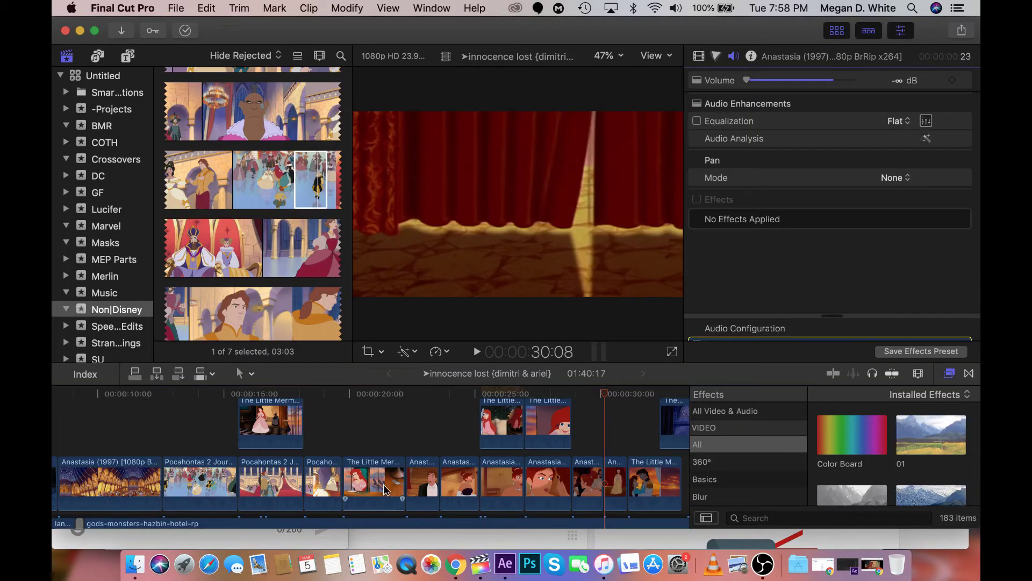
{"action": "scroll", "coordinate": [385, 490], "scroll_direction": "left", "scroll_amount": 10}
{"action": "scroll", "coordinate": [385, 489], "scroll_direction": "down", "scroll_amount": 2}
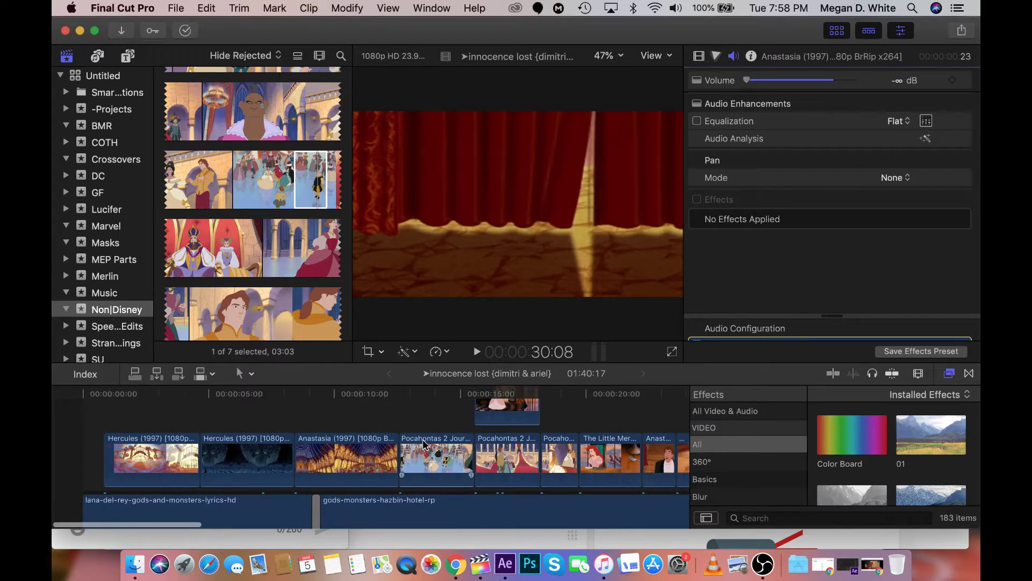
{"action": "scroll", "coordinate": [433, 412], "scroll_direction": "right", "scroll_amount": 10}
{"action": "scroll", "coordinate": [433, 411], "scroll_direction": "up", "scroll_amount": 2}
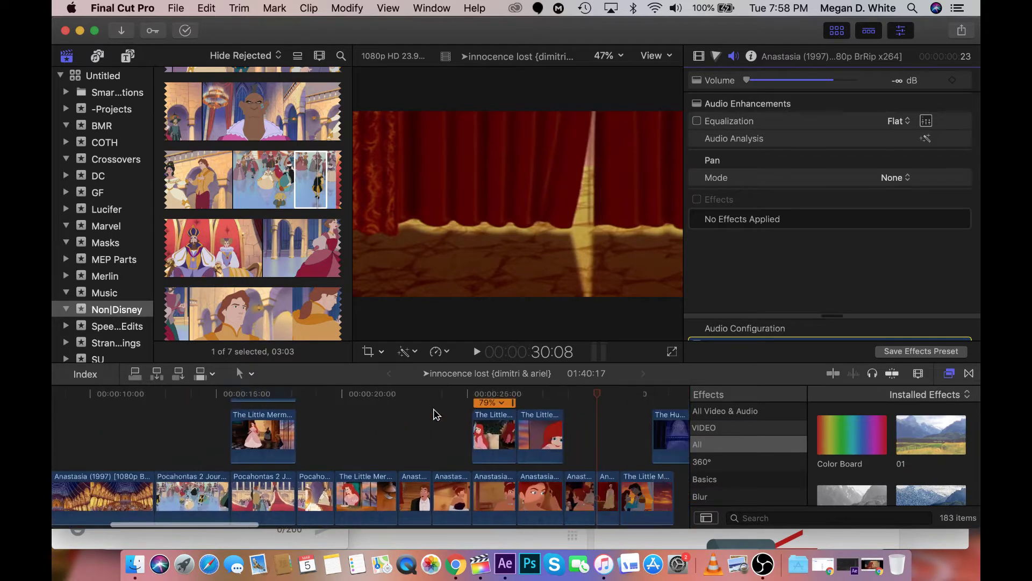
{"action": "scroll", "coordinate": [435, 414], "scroll_direction": "right", "scroll_amount": 5}
{"action": "scroll", "coordinate": [436, 414], "scroll_direction": "down", "scroll_amount": 1}
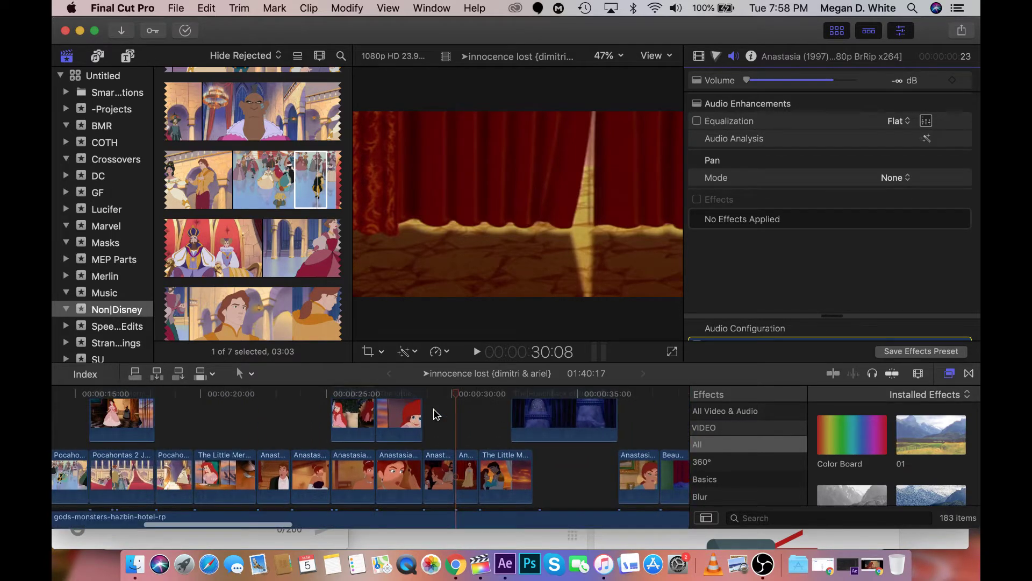
{"action": "scroll", "coordinate": [436, 414], "scroll_direction": "right", "scroll_amount": 2}
{"action": "scroll", "coordinate": [437, 414], "scroll_direction": "up", "scroll_amount": 1}
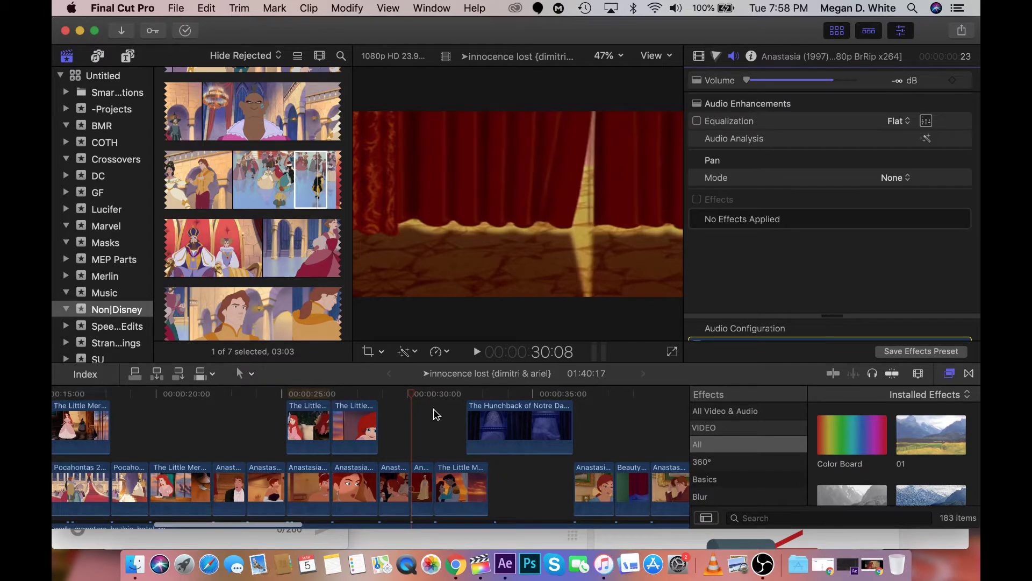
Shift the Final Cut Pro window aside to expose the chat's edge, and locate the Anastasia (1997) footage in the Non|Disney event
{"action": "left_click_drag", "start_coordinate": [282, 39], "coordinate": [329, 39]}
{"action": "left_click", "coordinate": [301, 214]}
{"action": "scroll", "coordinate": [300, 214], "scroll_direction": "down", "scroll_amount": 6}
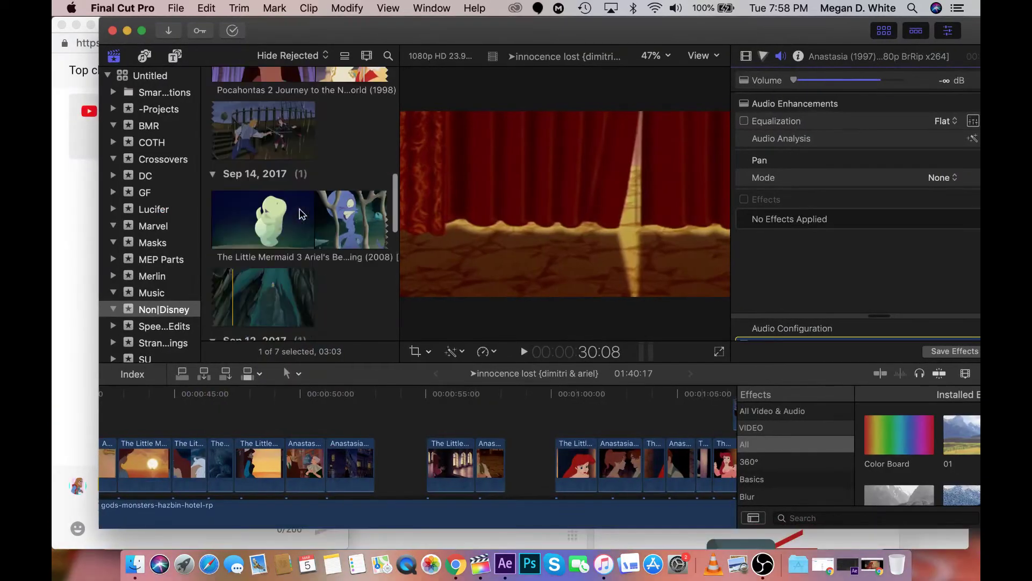
{"action": "scroll", "coordinate": [326, 288], "scroll_direction": "up", "scroll_amount": 10}
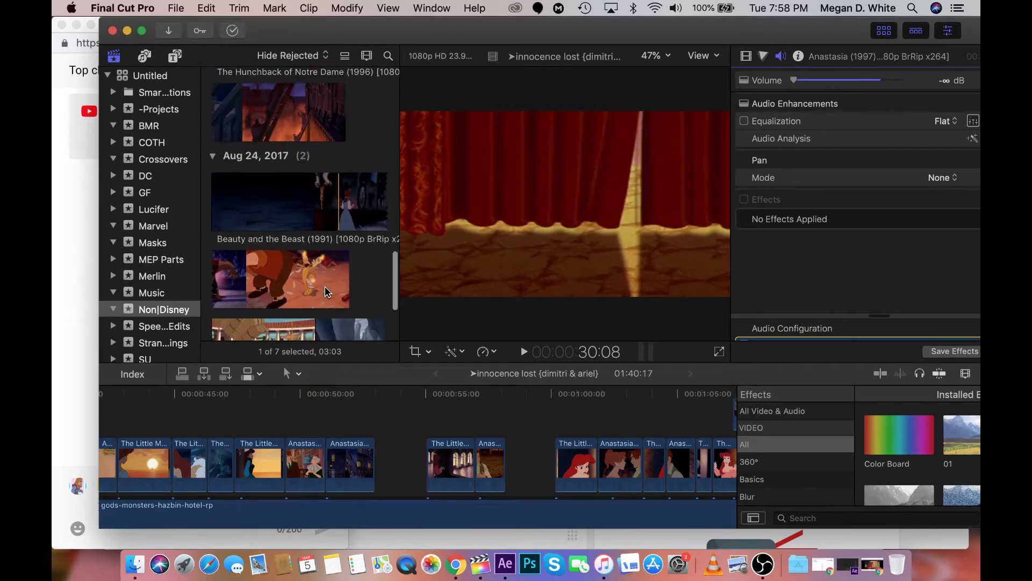
{"action": "scroll", "coordinate": [325, 290], "scroll_direction": "up", "scroll_amount": 2}
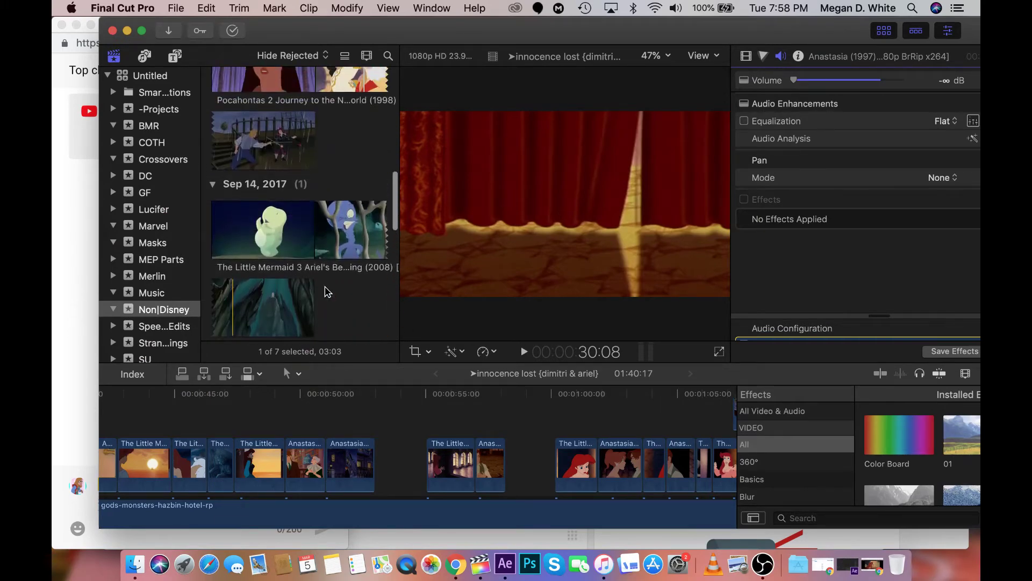
{"action": "scroll", "coordinate": [326, 290], "scroll_direction": "up", "scroll_amount": 3}
{"action": "scroll", "coordinate": [325, 292], "scroll_direction": "up", "scroll_amount": 8}
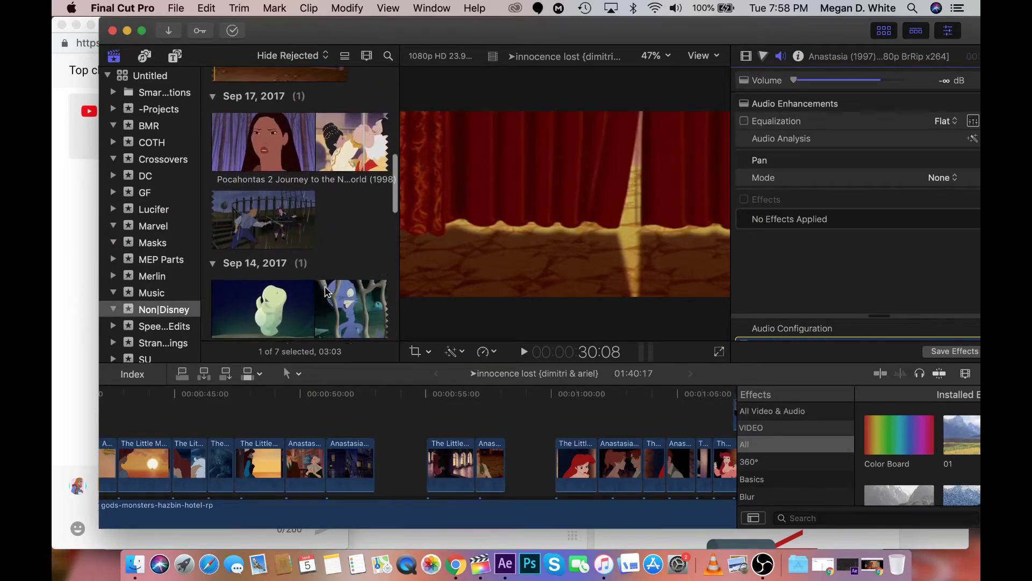
{"action": "scroll", "coordinate": [325, 292], "scroll_direction": "up", "scroll_amount": 3}
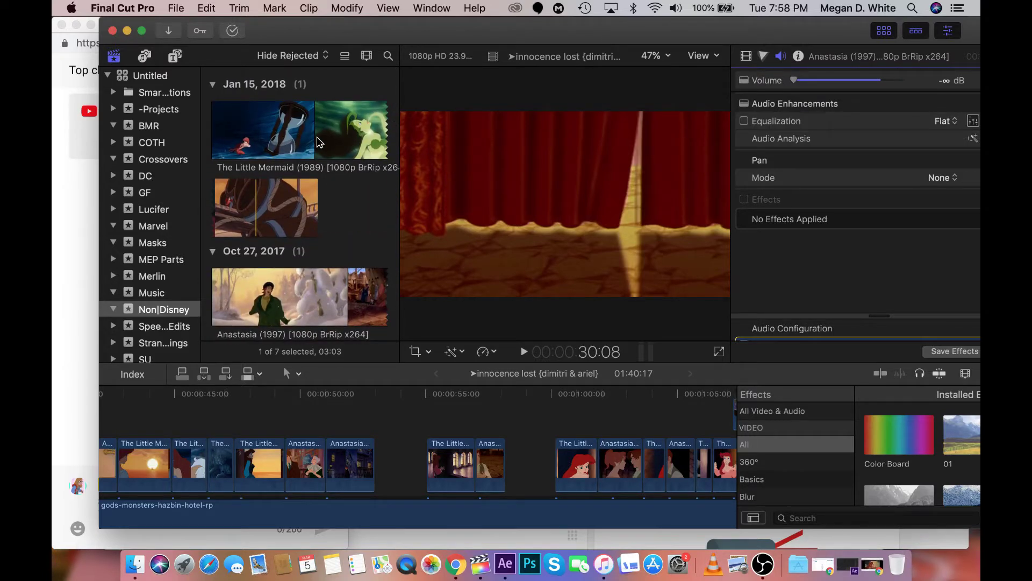
{"action": "scroll", "coordinate": [320, 144], "scroll_direction": "down", "scroll_amount": 8}
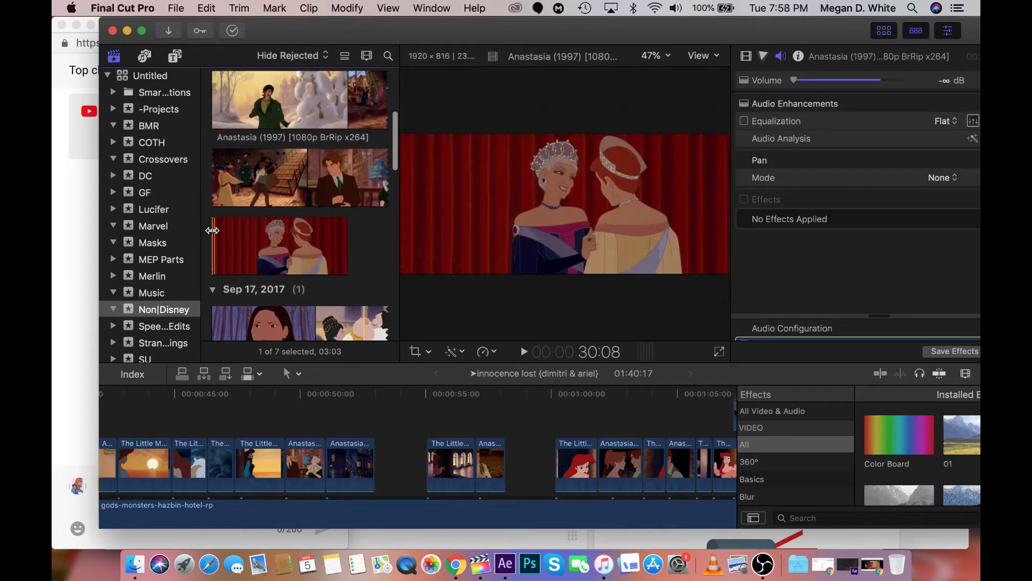
Mark a spot in the Anastasia footage and reduce the time each filmstrip thumbnail covers from the 30m setting for finer detail
{"action": "left_click_drag", "start_coordinate": [215, 231], "coordinate": [234, 236]}
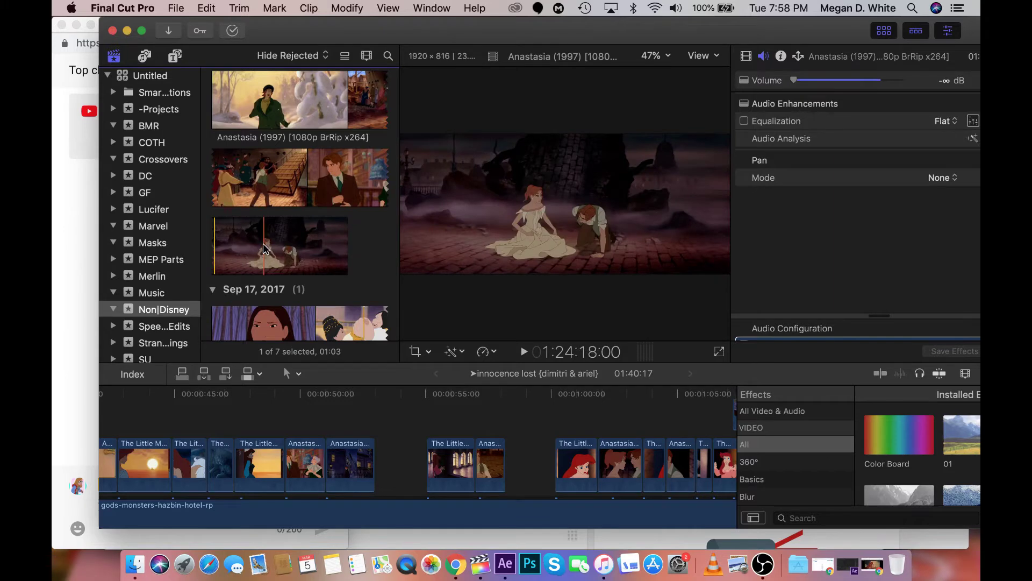
{"action": "left_click", "coordinate": [367, 55]}
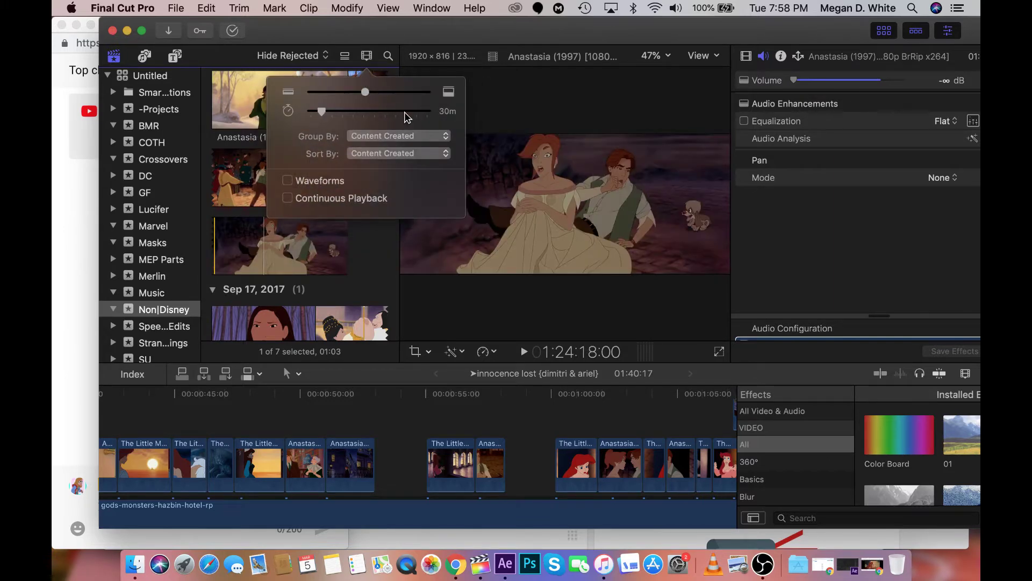
{"action": "left_click", "coordinate": [406, 111]}
{"action": "left_click", "coordinate": [368, 59]}
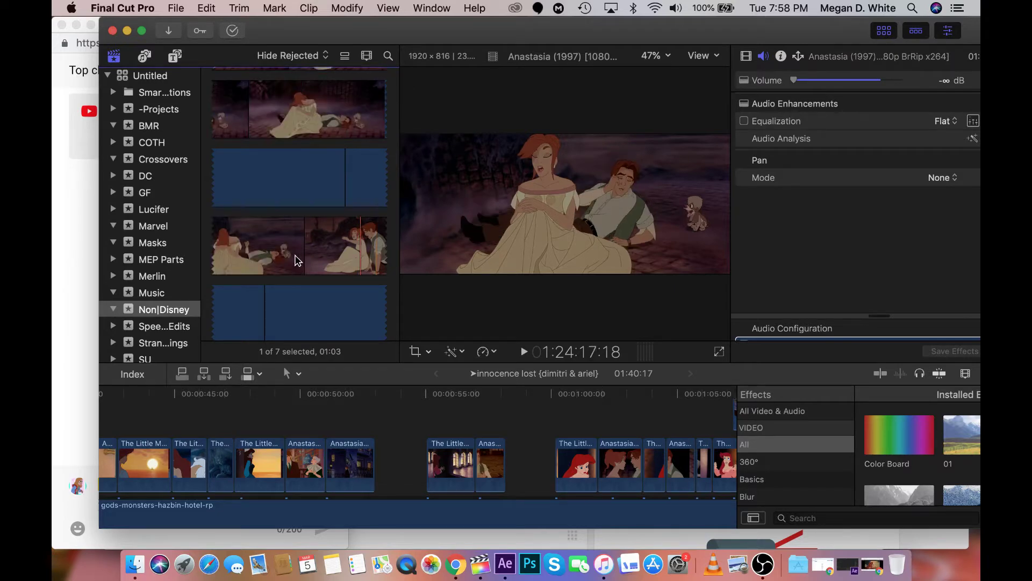
Select a 01:02 range of the Anastasia night street scene and place it at the start of the timeline gap near 52 seconds
{"action": "left_click_drag", "start_coordinate": [264, 250], "coordinate": [336, 254]}
{"action": "left_click", "coordinate": [289, 248]}
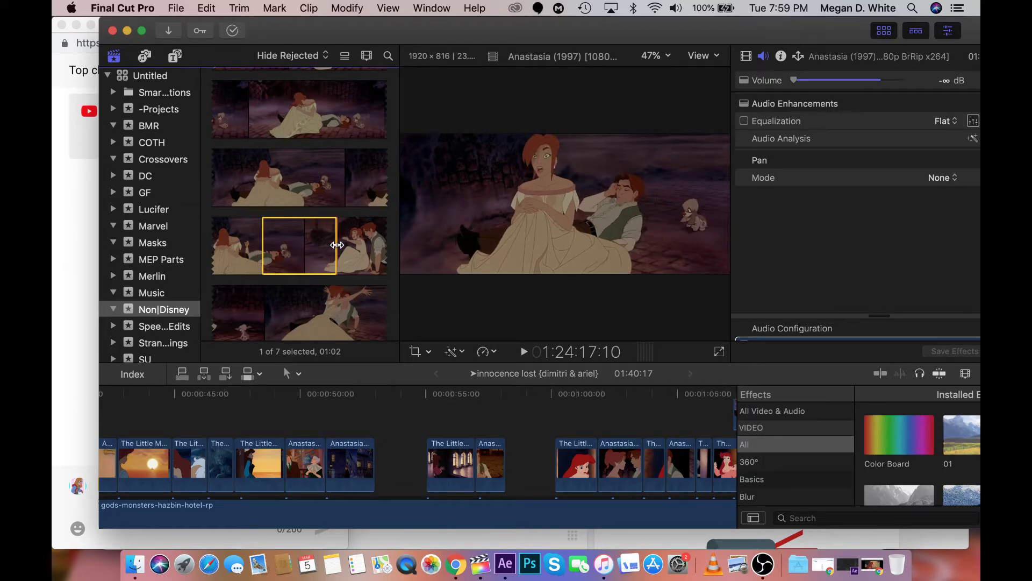
{"action": "left_click_drag", "start_coordinate": [298, 248], "coordinate": [376, 424]}
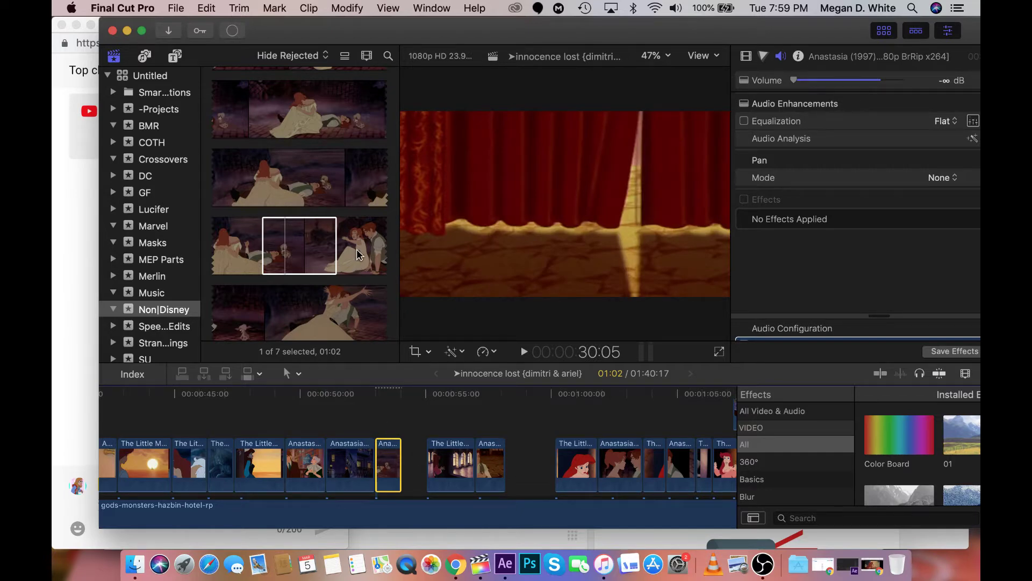
Extend the end of the inserted Anastasia clip to fill the gap before the next clip, and place the playhead in the following gap
{"action": "left_click_drag", "start_coordinate": [356, 249], "coordinate": [371, 251]}
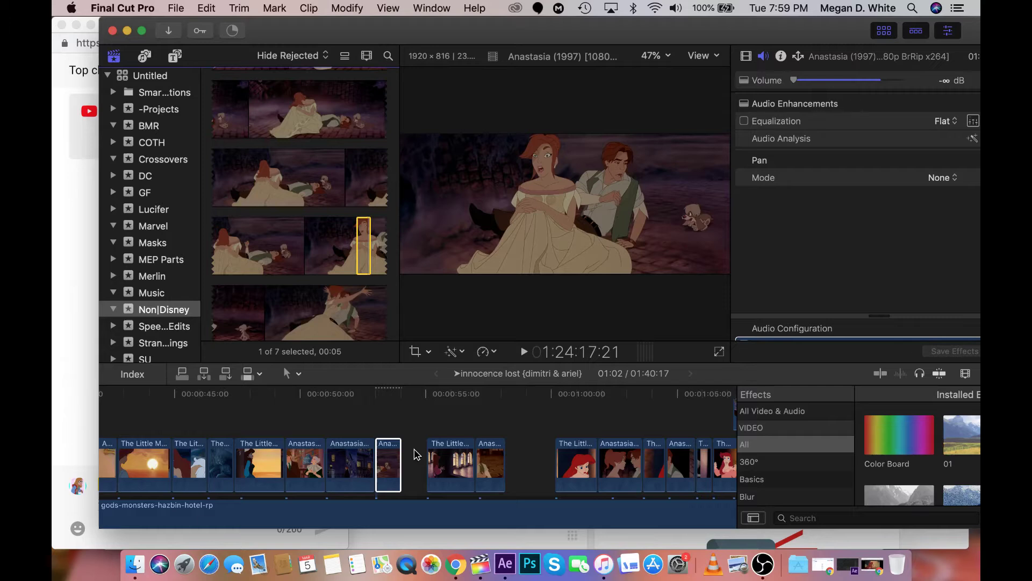
{"action": "left_click_drag", "start_coordinate": [401, 463], "coordinate": [436, 405]}
{"action": "left_click", "coordinate": [504, 421]}
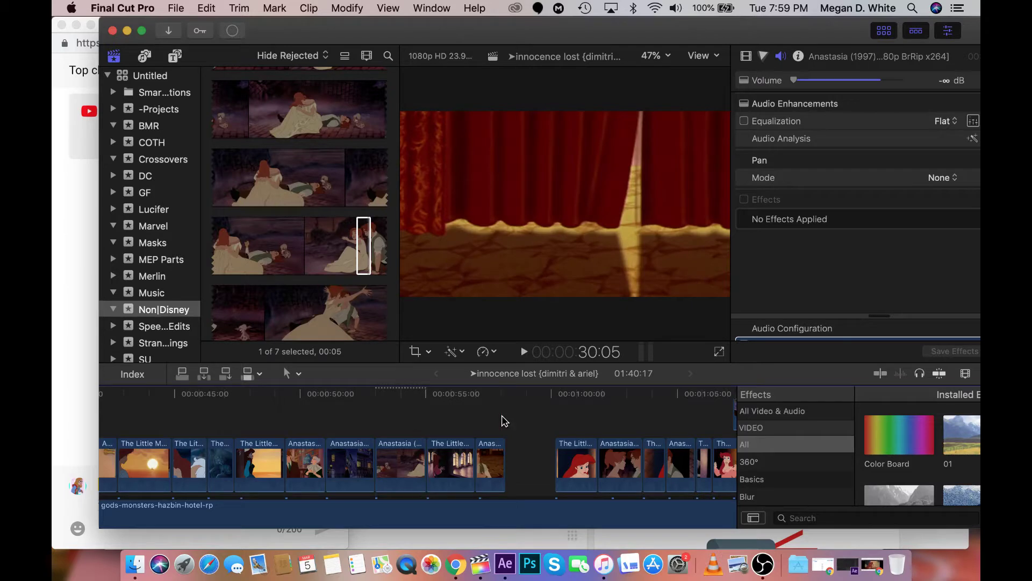
{"action": "left_click", "coordinate": [503, 421]}
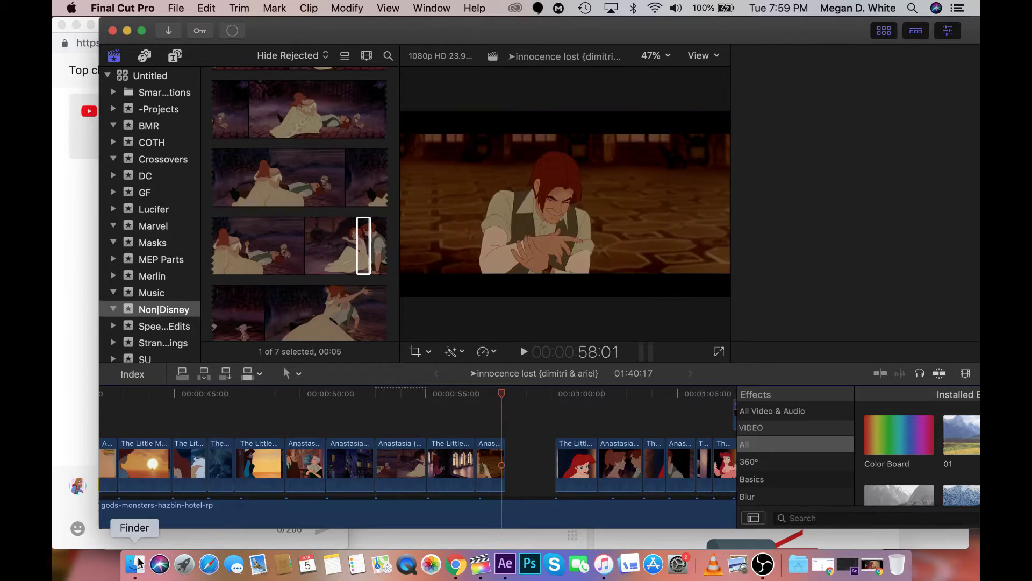
Look through the files on the Seagate Backup Plus Drive in Finder
{"action": "left_click", "coordinate": [139, 563]}
{"action": "scroll", "coordinate": [672, 174], "scroll_direction": "right", "scroll_amount": 5}
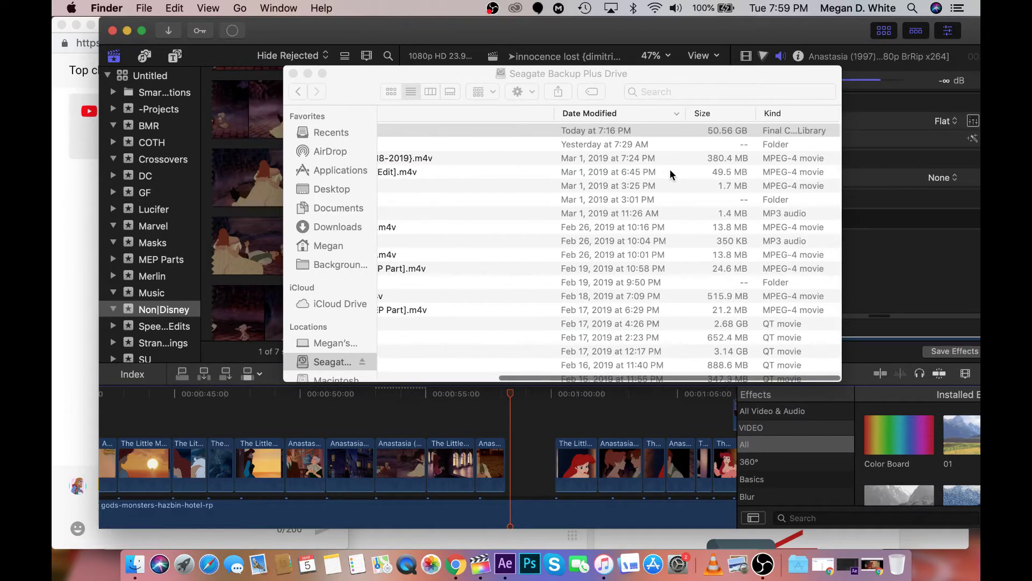
{"action": "scroll", "coordinate": [669, 174], "scroll_direction": "left", "scroll_amount": 5}
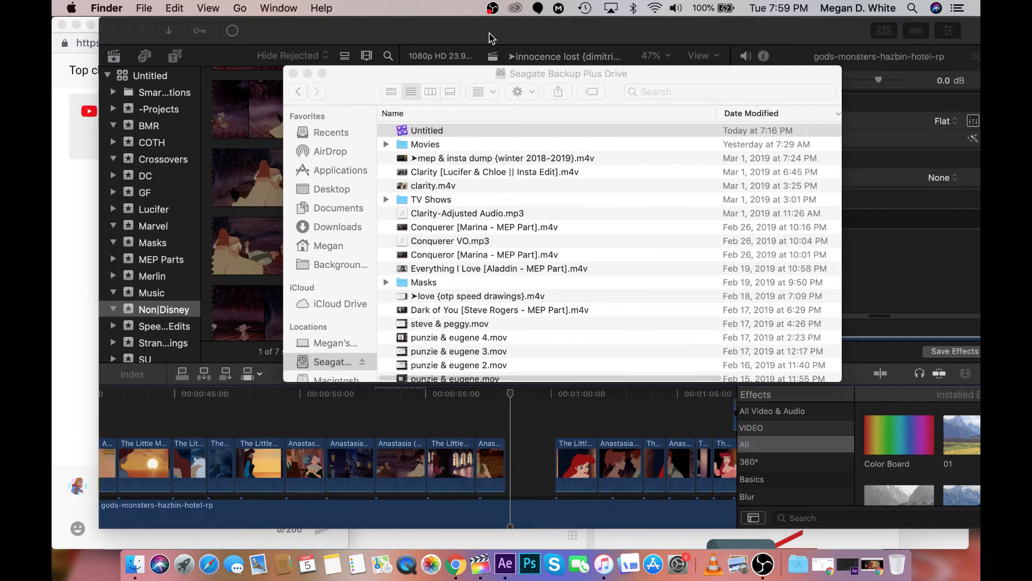
Switch to the YouTube live dashboard in Chrome and check the stream's viewer analytics graph
{"action": "key", "text": "cmd+Tab"}
{"action": "left_click", "coordinate": [392, 537]}
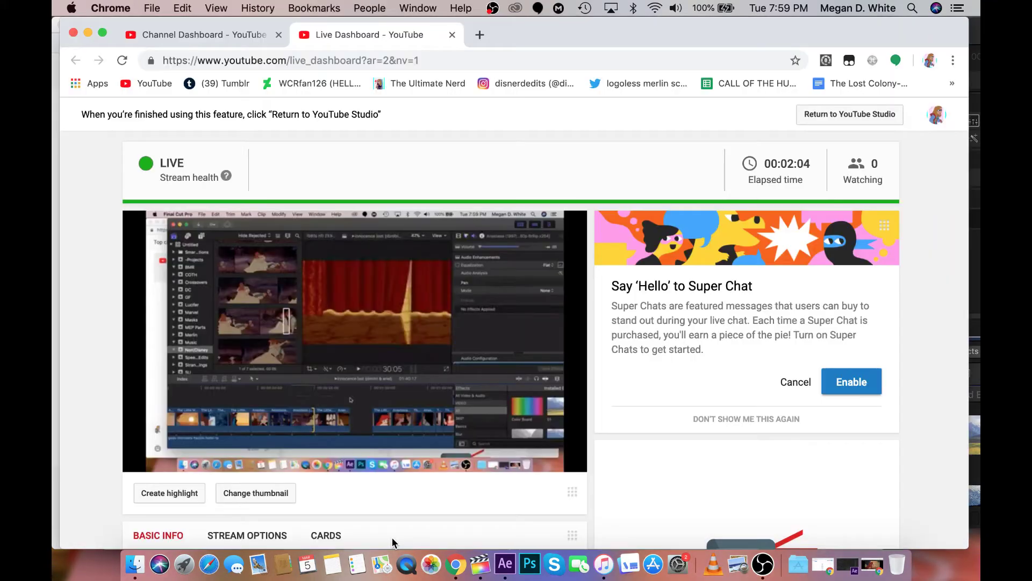
{"action": "scroll", "coordinate": [387, 517], "scroll_direction": "down", "scroll_amount": 5}
{"action": "scroll", "coordinate": [388, 516], "scroll_direction": "down", "scroll_amount": 10}
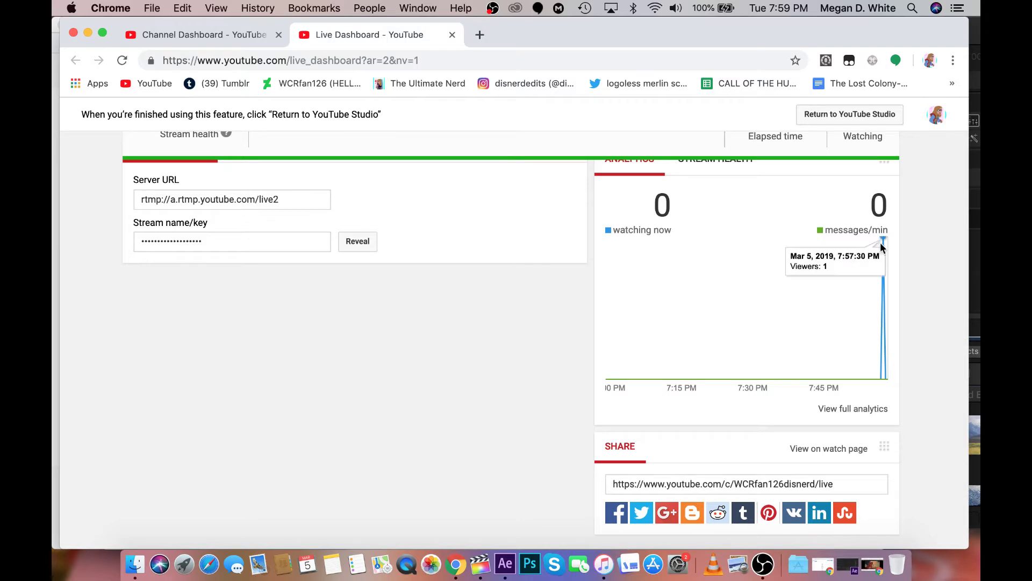
{"action": "mouse_move", "coordinate": [887, 379]}
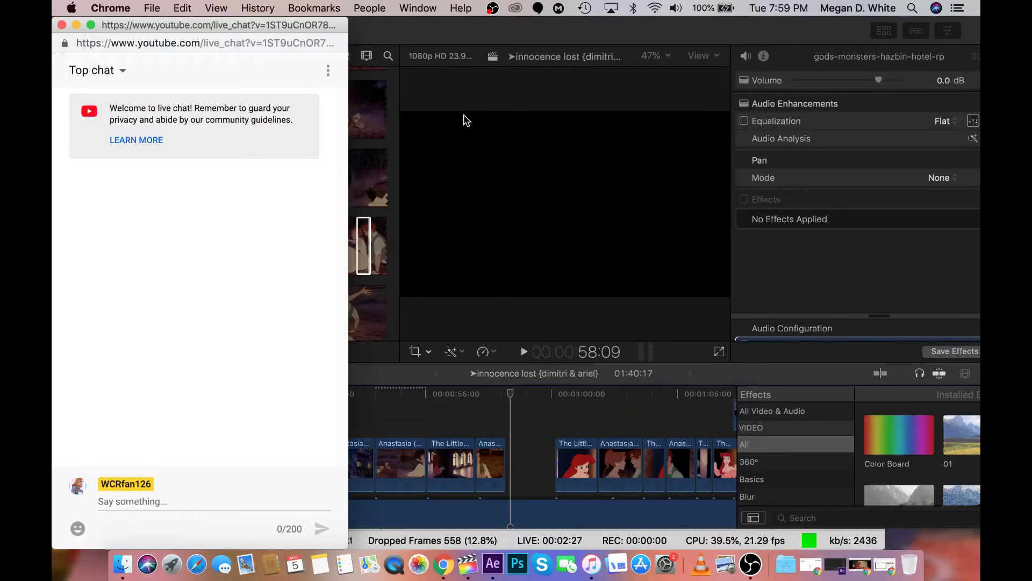
Check the popped-out live chat for viewer messages and return to the Final Cut Pro timeline
{"action": "left_click", "coordinate": [561, 382]}
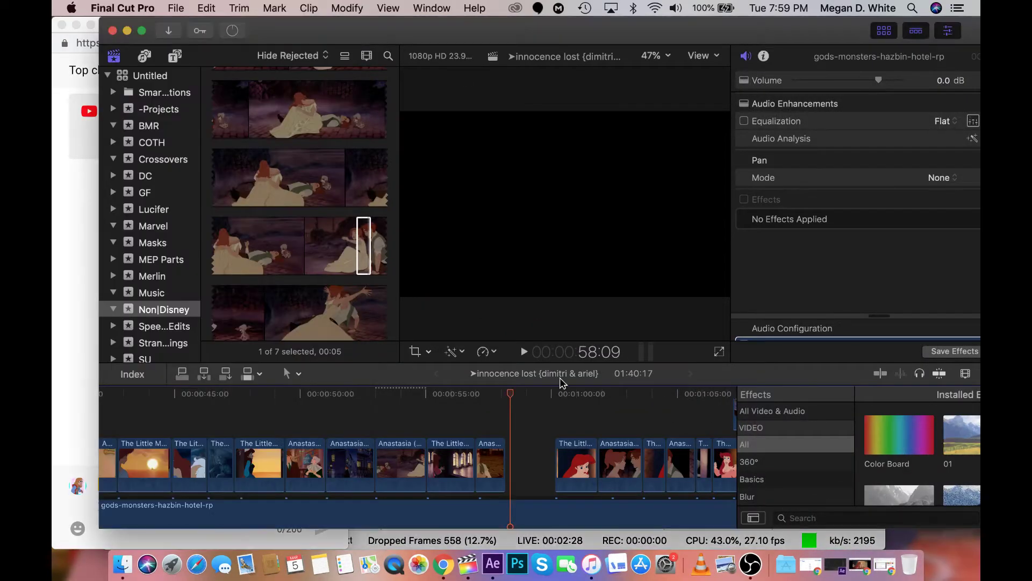
{"action": "left_click", "coordinate": [74, 322]}
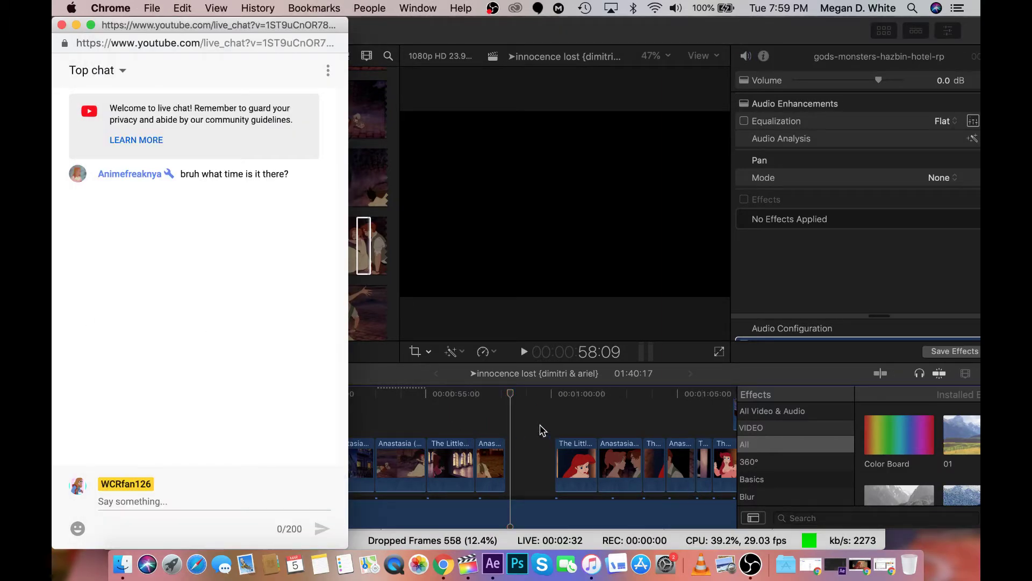
{"action": "left_click", "coordinate": [511, 417]}
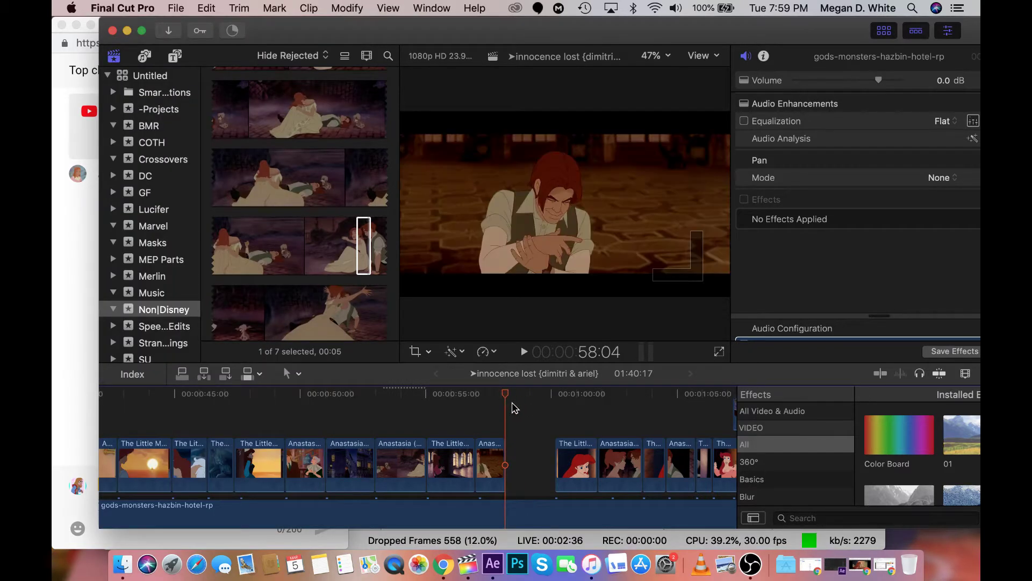
Position the playhead at 58:19 in the empty gap after the last Anastasia clip
{"action": "left_click", "coordinate": [519, 397]}
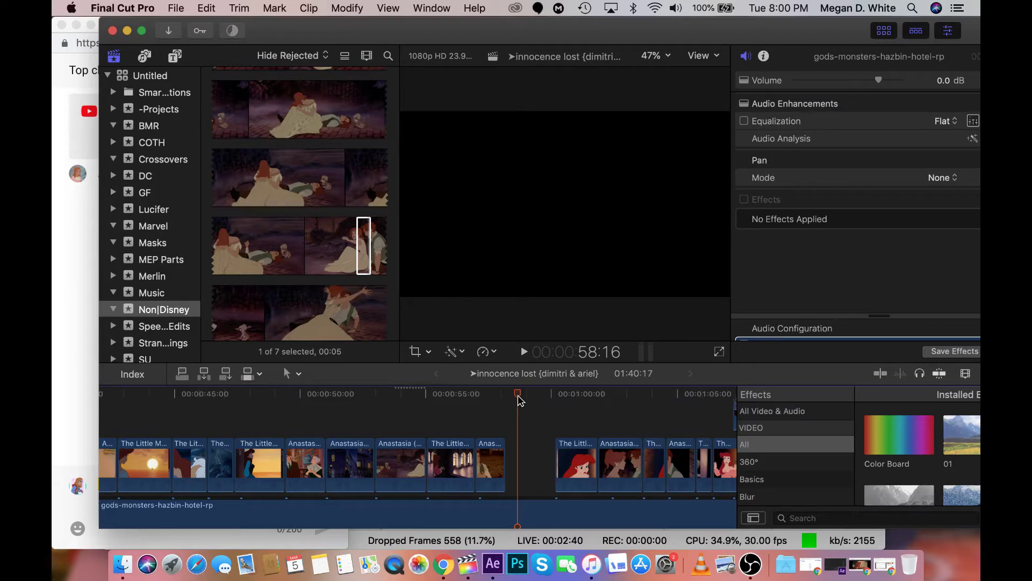
{"action": "left_click", "coordinate": [511, 398]}
{"action": "left_click_drag", "start_coordinate": [511, 398], "coordinate": [521, 402]}
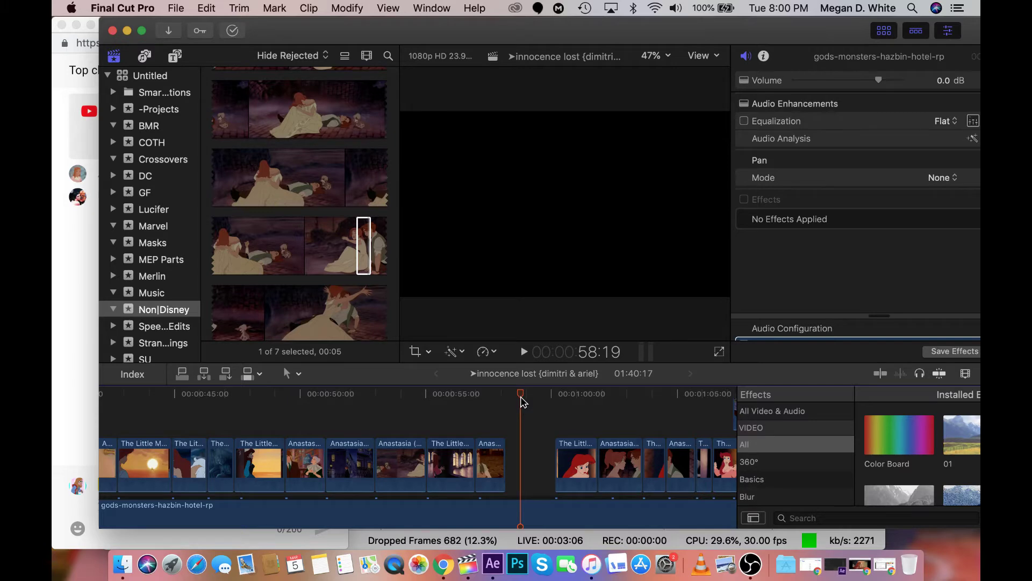
Check the popped-out YouTube live chat for new viewer messages
{"action": "left_click", "coordinate": [72, 236]}
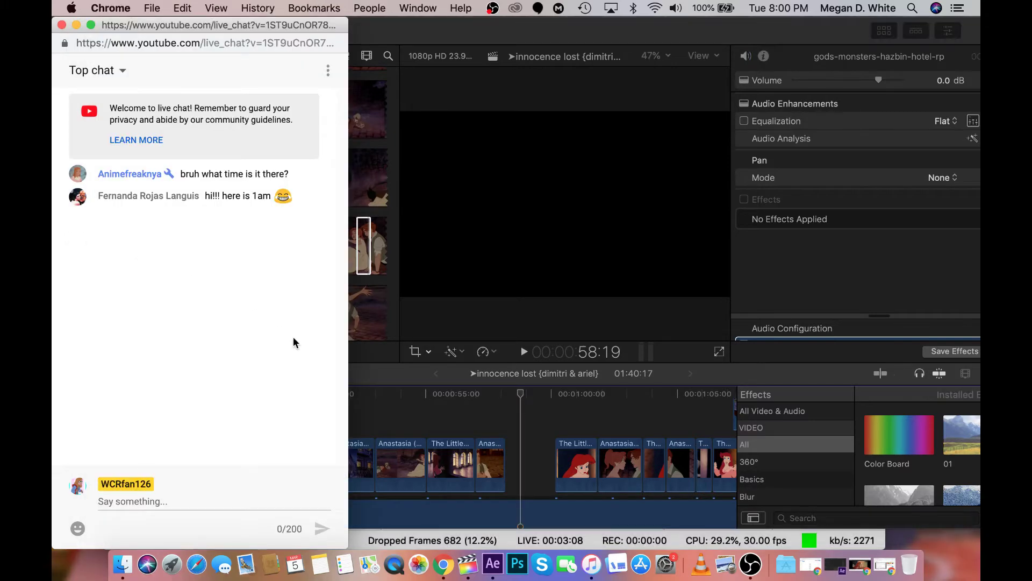
{"action": "left_click", "coordinate": [542, 433]}
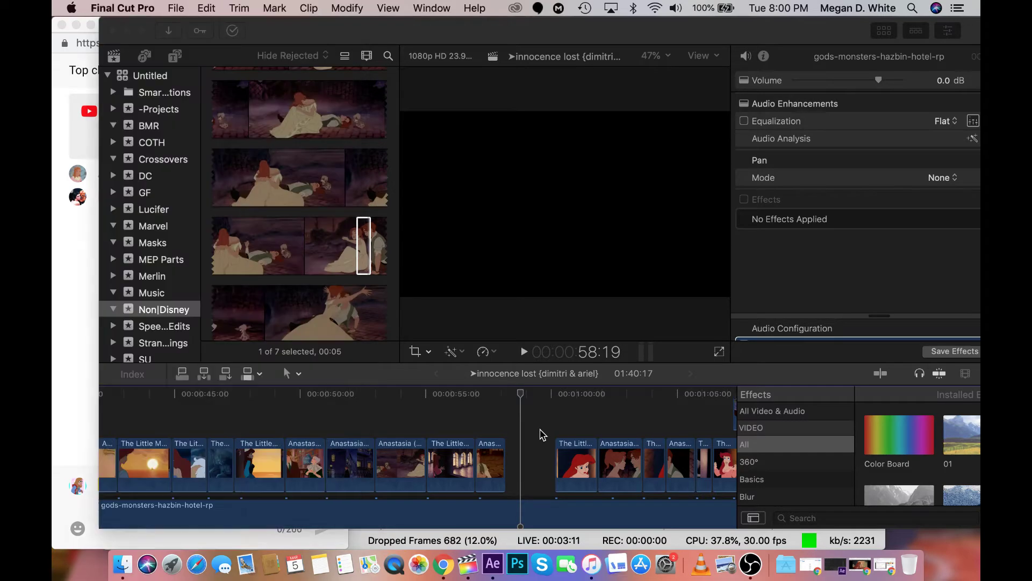
{"action": "left_click", "coordinate": [530, 405]}
{"action": "left_click", "coordinate": [52, 346]}
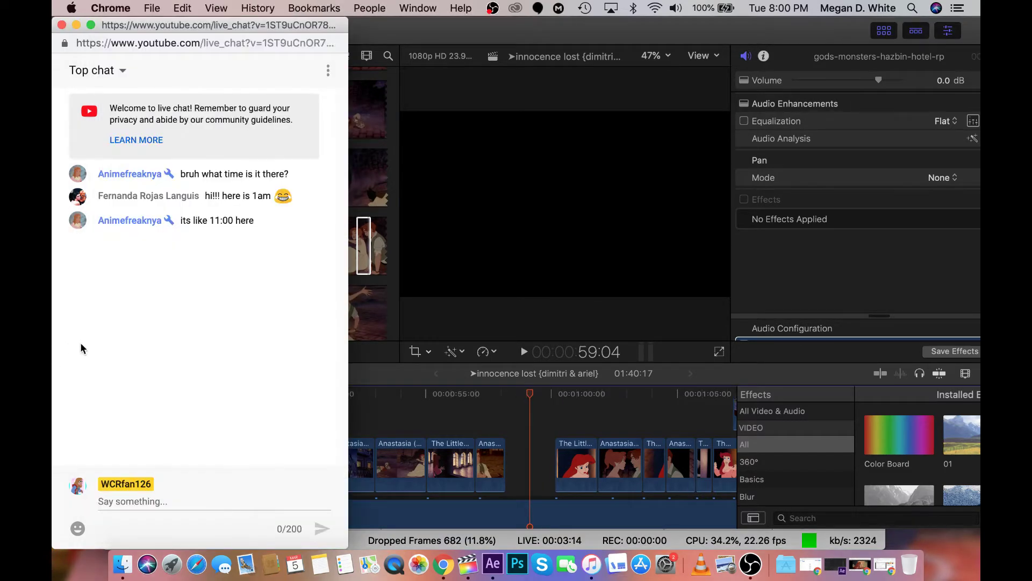
Return to the Final Cut Pro timeline and move the playhead to 58:06, at the end of the last Anastasia clip before the gap
{"action": "left_click", "coordinate": [538, 414]}
{"action": "left_click", "coordinate": [538, 413]}
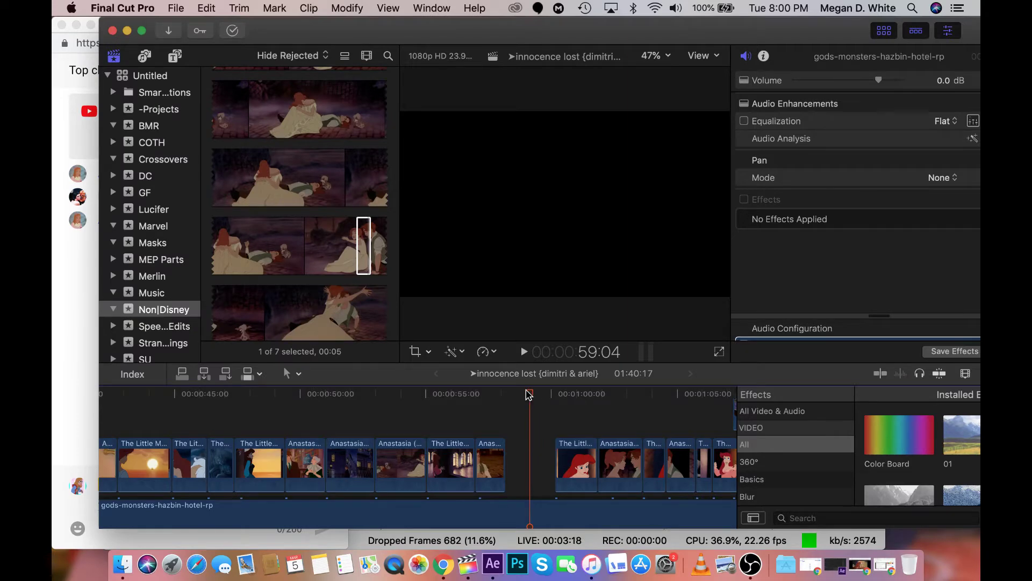
{"action": "left_click_drag", "start_coordinate": [529, 396], "coordinate": [506, 396]}
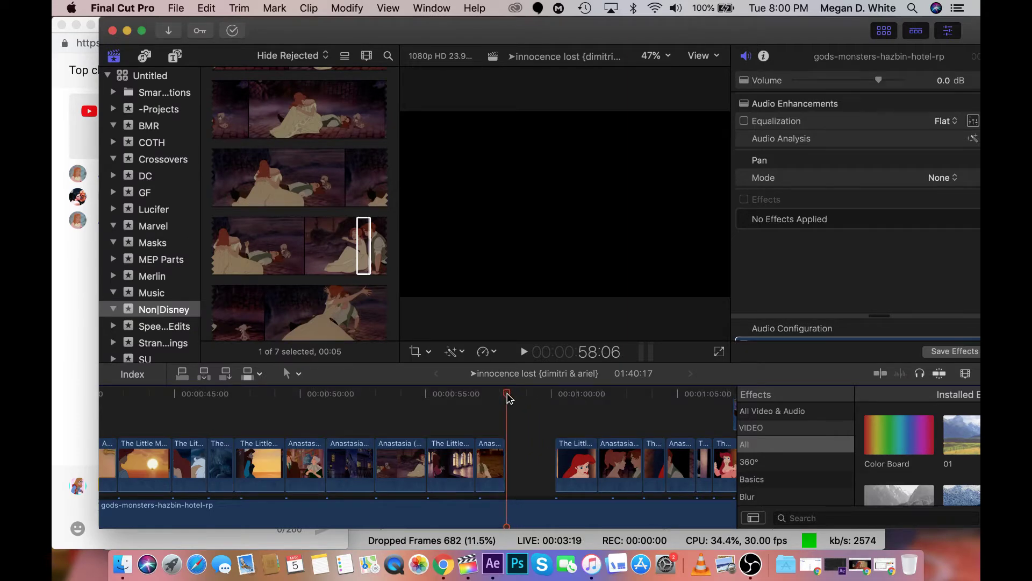
Switch to Finder, search for "maskin", and return to the Seagate Backup Plus Drive's file list
{"action": "left_click", "coordinate": [129, 576]}
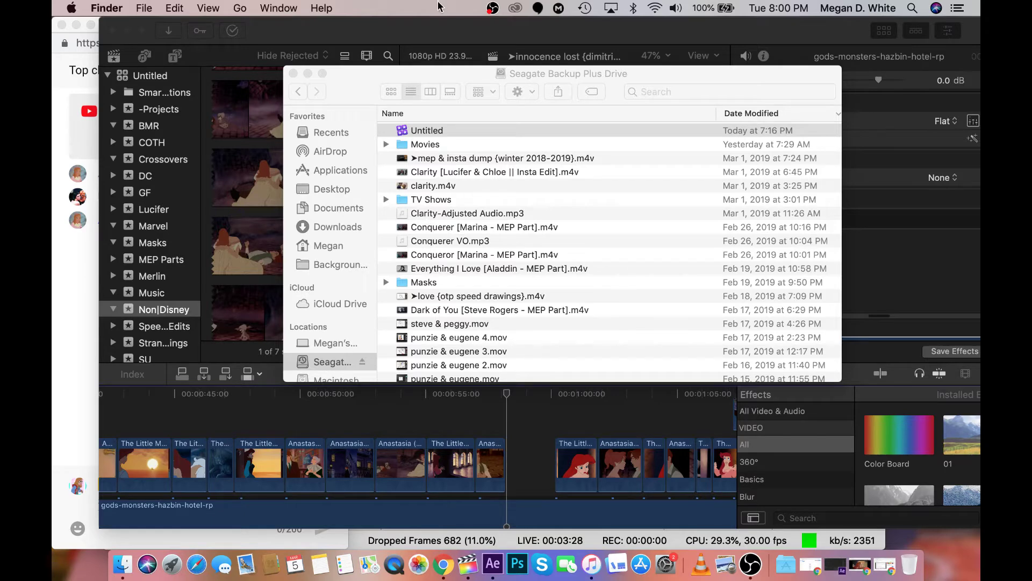
{"action": "left_click", "coordinate": [699, 93]}
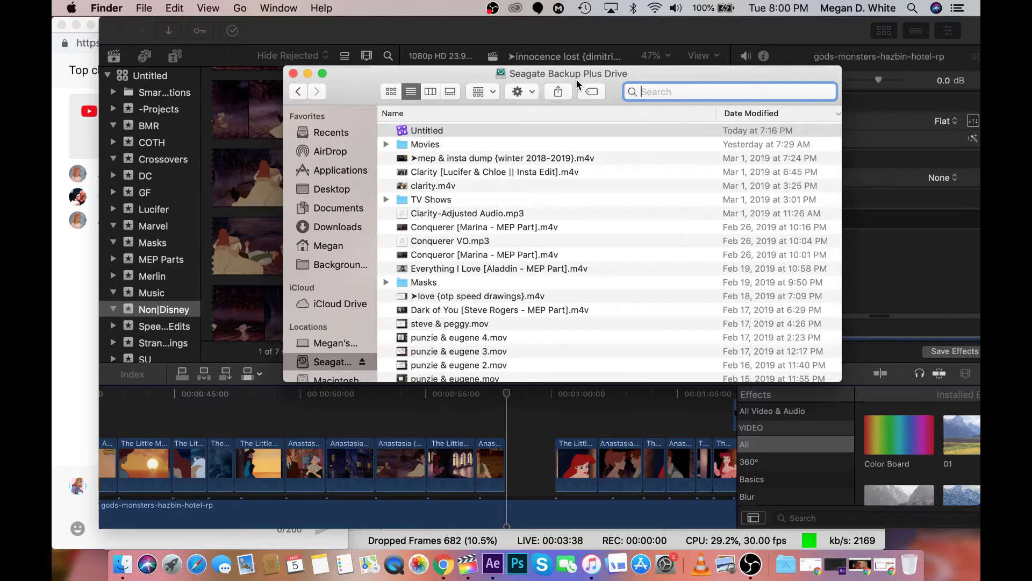
{"action": "type", "text": "maskin"}
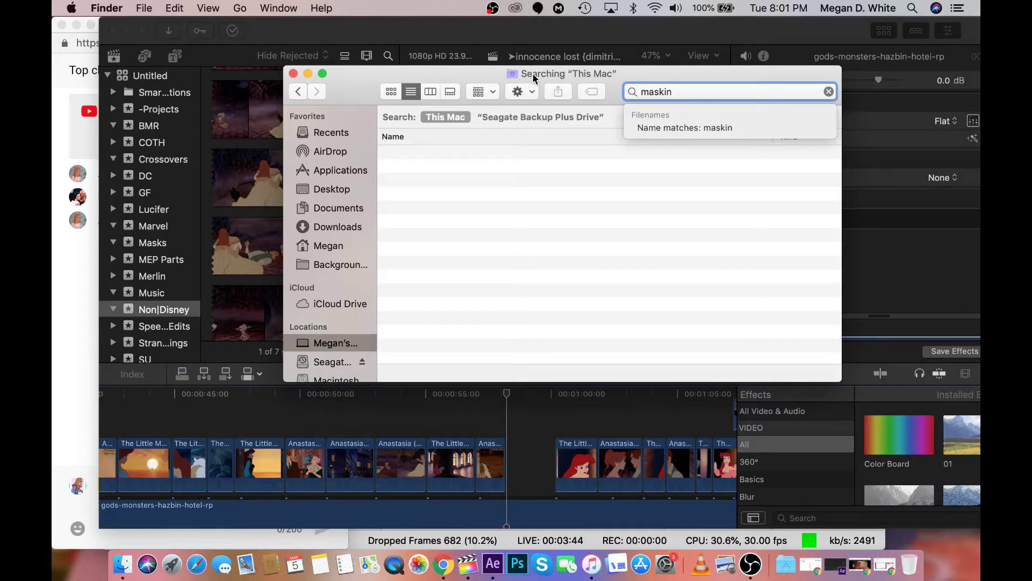
{"action": "left_click_drag", "start_coordinate": [532, 73], "coordinate": [525, 64]}
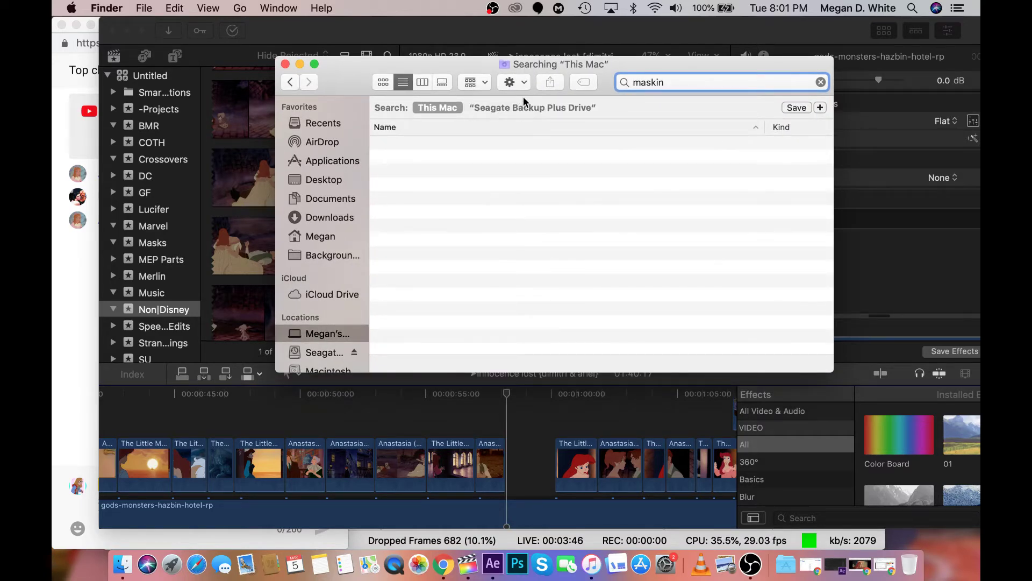
{"action": "left_click", "coordinate": [322, 352]}
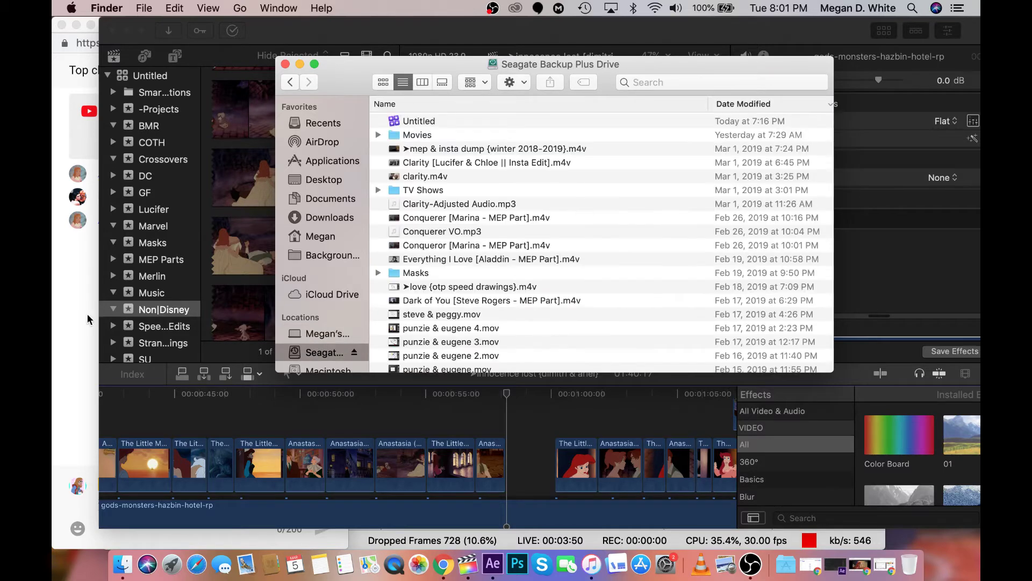
Check the live chat and search This Mac in Finder for "masking"
{"action": "left_click", "coordinate": [59, 335]}
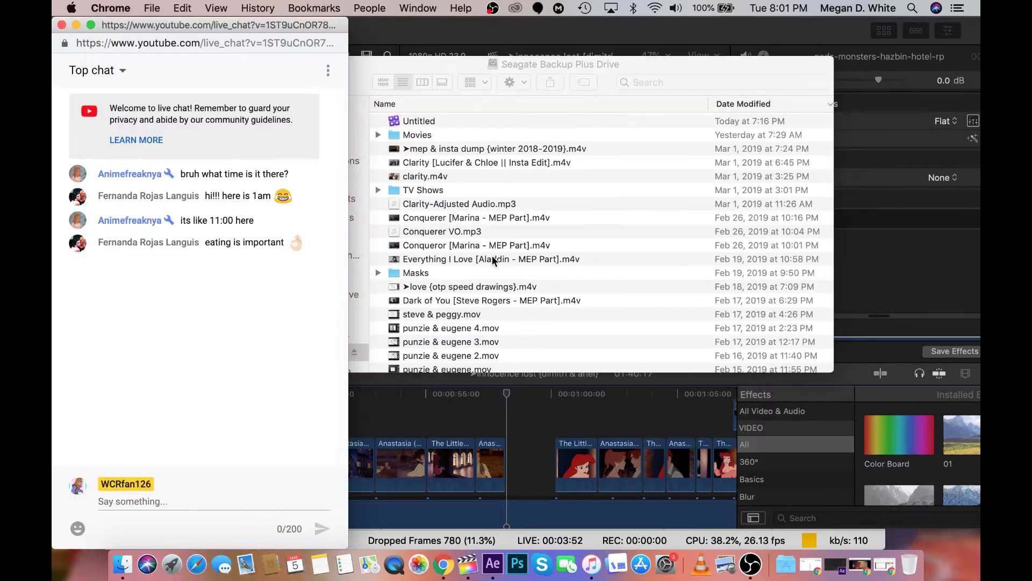
{"action": "left_click", "coordinate": [696, 81]}
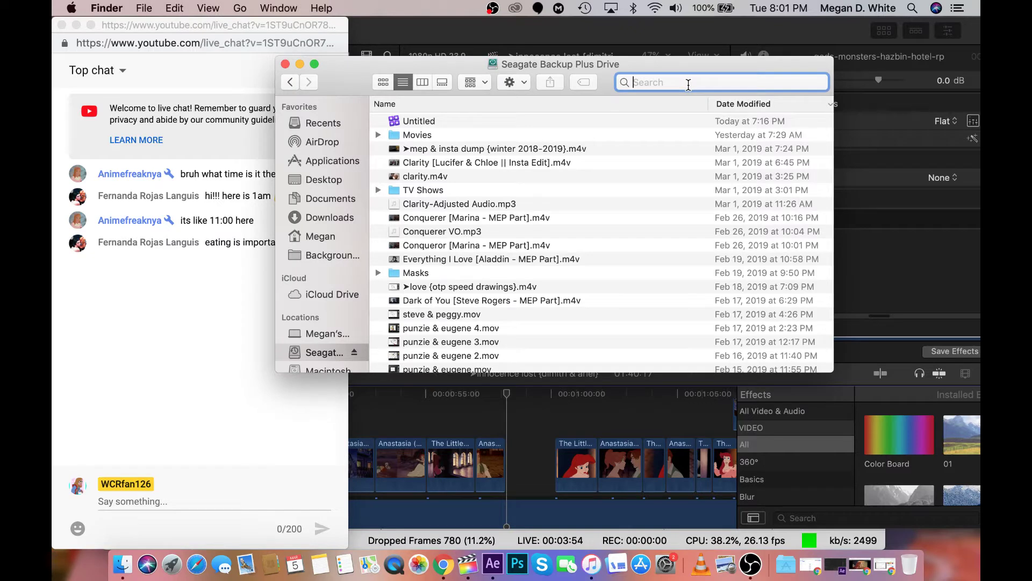
{"action": "type", "text": "maski"}
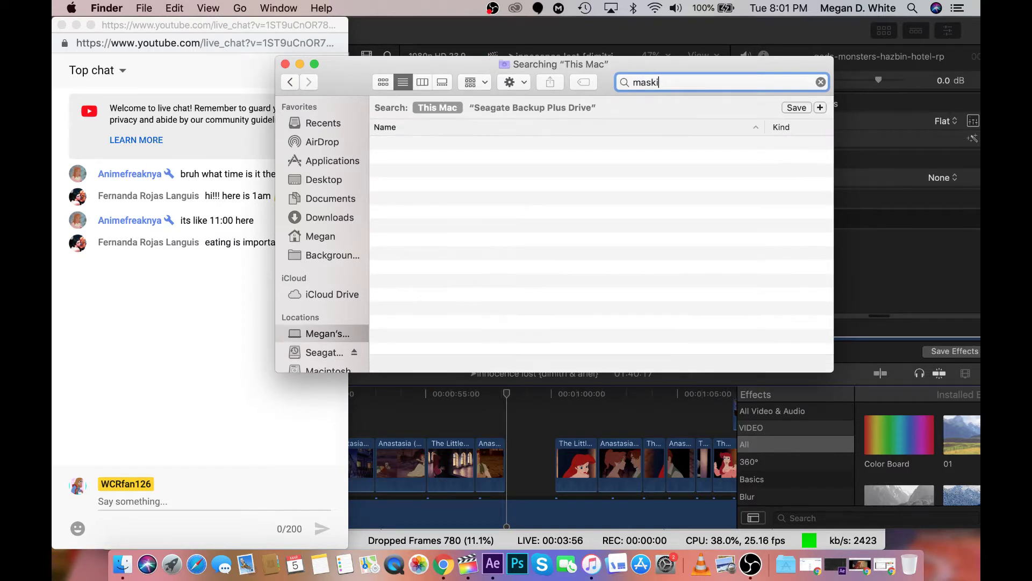
{"action": "type", "text": "ng"}
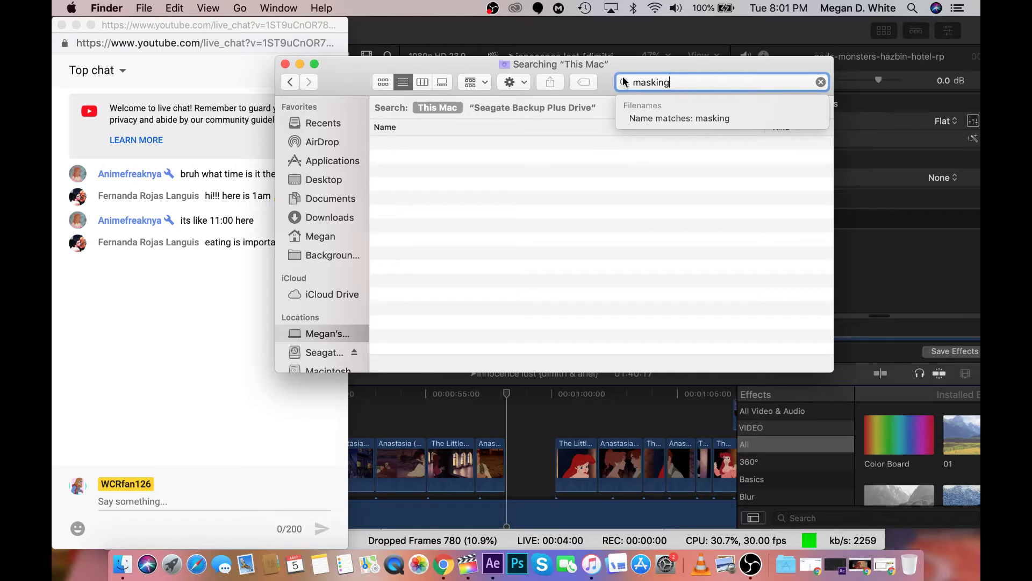
{"action": "left_click_drag", "start_coordinate": [614, 64], "coordinate": [644, 53]}
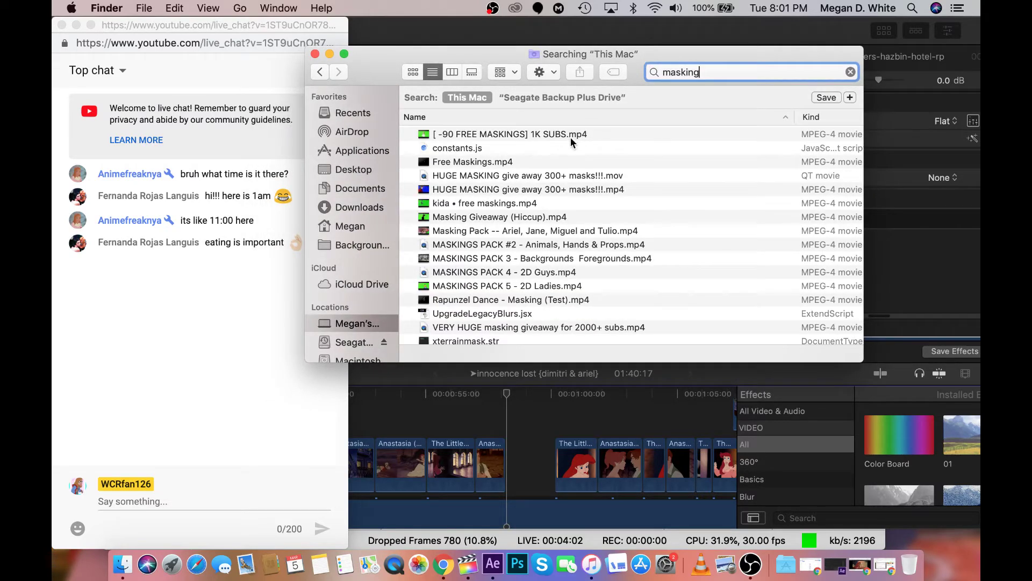
Look through the masking pack and giveaway videos among the search results to find a suitable one
{"action": "left_click", "coordinate": [567, 171]}
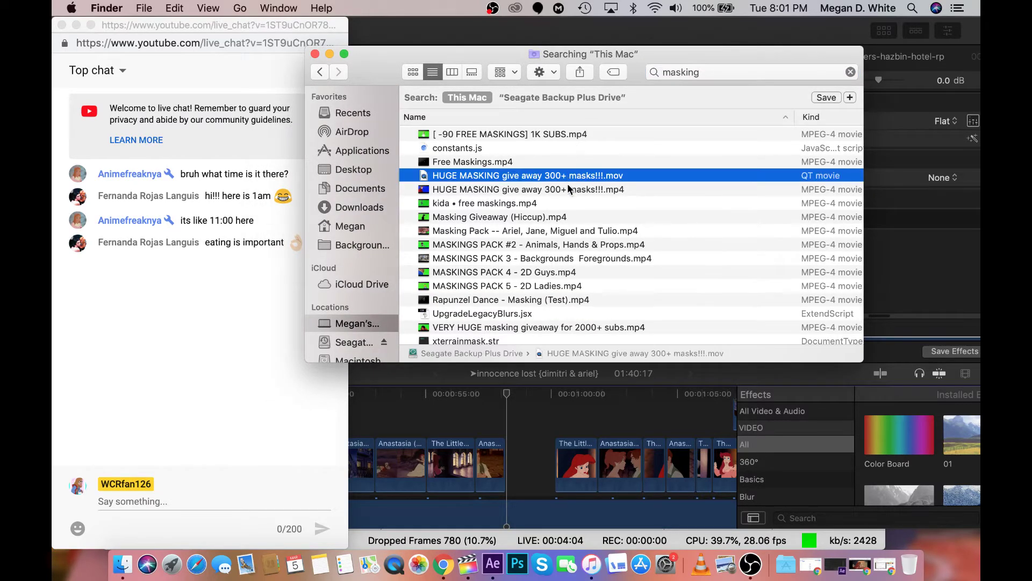
{"action": "left_click", "coordinate": [567, 185]}
{"action": "left_click", "coordinate": [567, 200]}
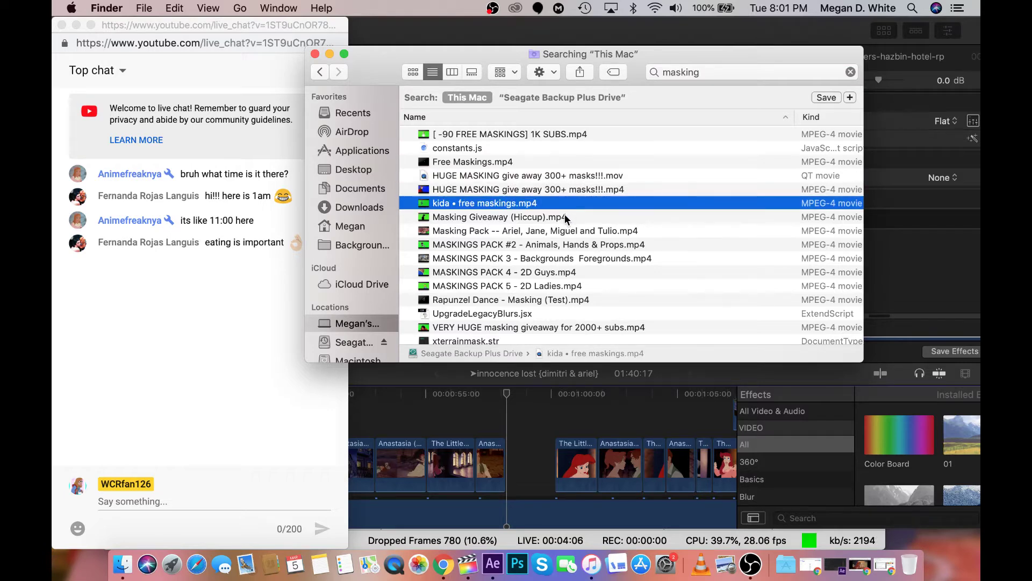
{"action": "left_click", "coordinate": [565, 215]}
{"action": "left_click", "coordinate": [565, 226]}
{"action": "scroll", "coordinate": [564, 225], "scroll_direction": "down", "scroll_amount": 1}
{"action": "left_click", "coordinate": [564, 232]}
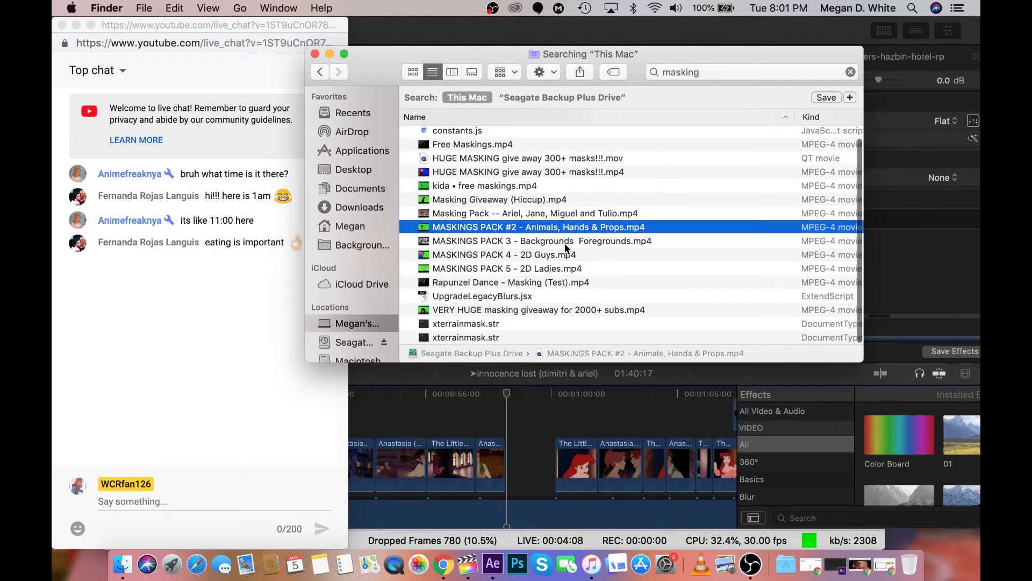
{"action": "left_click", "coordinate": [564, 243]}
{"action": "scroll", "coordinate": [565, 245], "scroll_direction": "up", "scroll_amount": 2}
{"action": "left_click", "coordinate": [566, 188]}
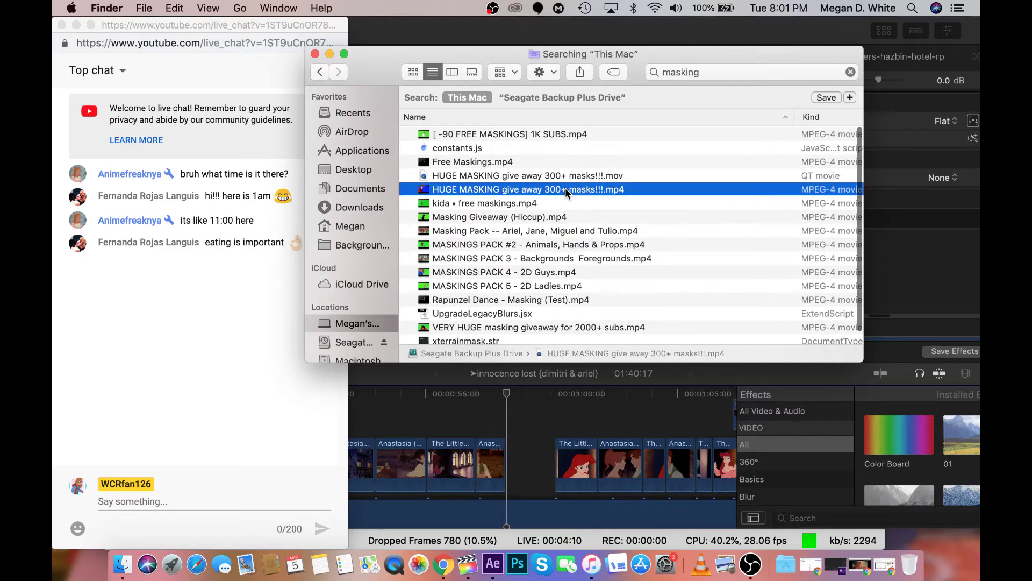
{"action": "left_click", "coordinate": [565, 176]}
{"action": "left_click", "coordinate": [564, 162]}
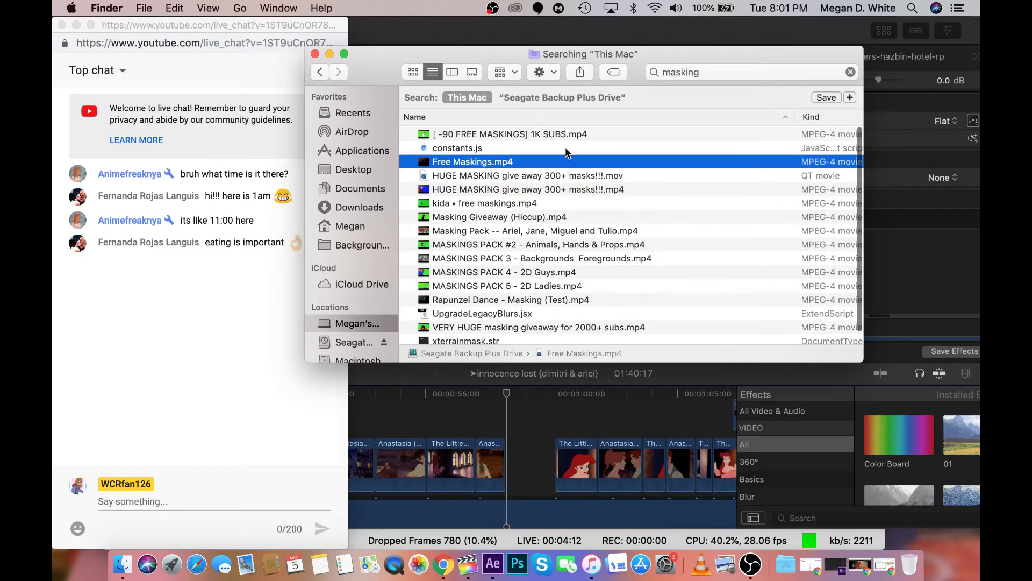
{"action": "left_click", "coordinate": [568, 150]}
{"action": "left_click", "coordinate": [570, 135]}
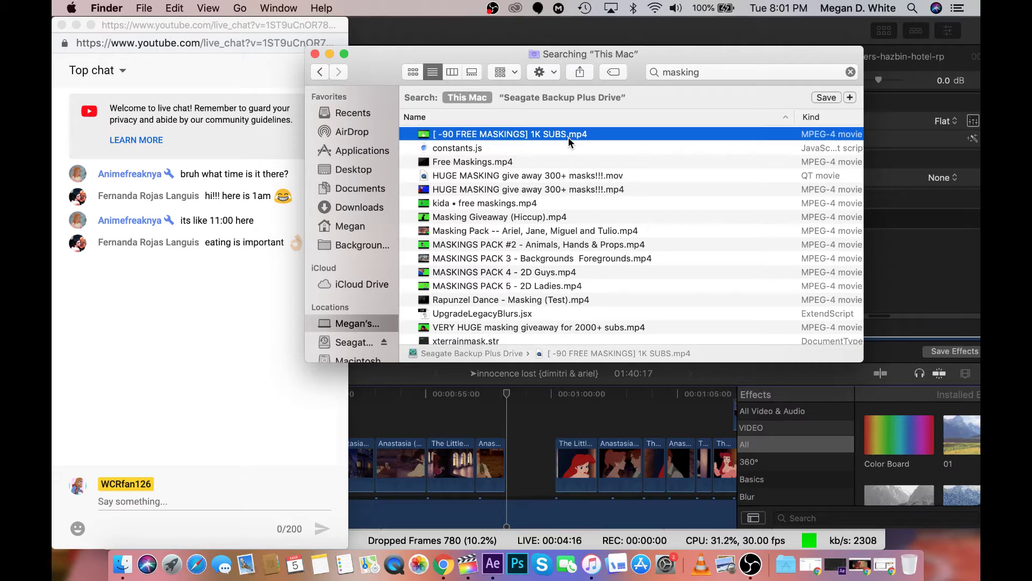
{"action": "left_click", "coordinate": [563, 173]}
{"action": "left_click", "coordinate": [563, 187]}
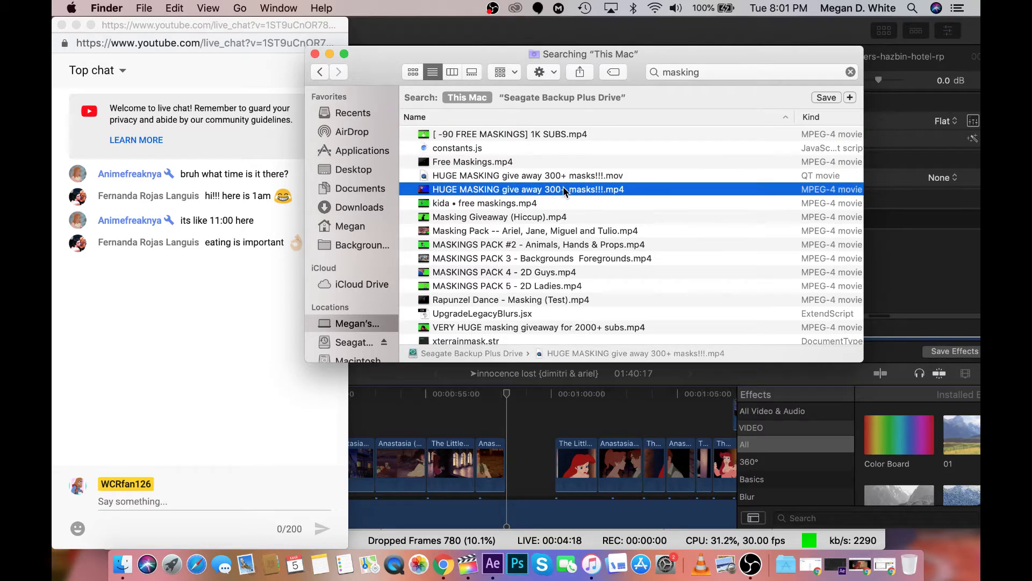
Open "VERY HUGE masking giveaway for 2000+ subs.mp4" from the search results in QuickTime Player
{"action": "scroll", "coordinate": [561, 187], "scroll_direction": "down", "scroll_amount": 2}
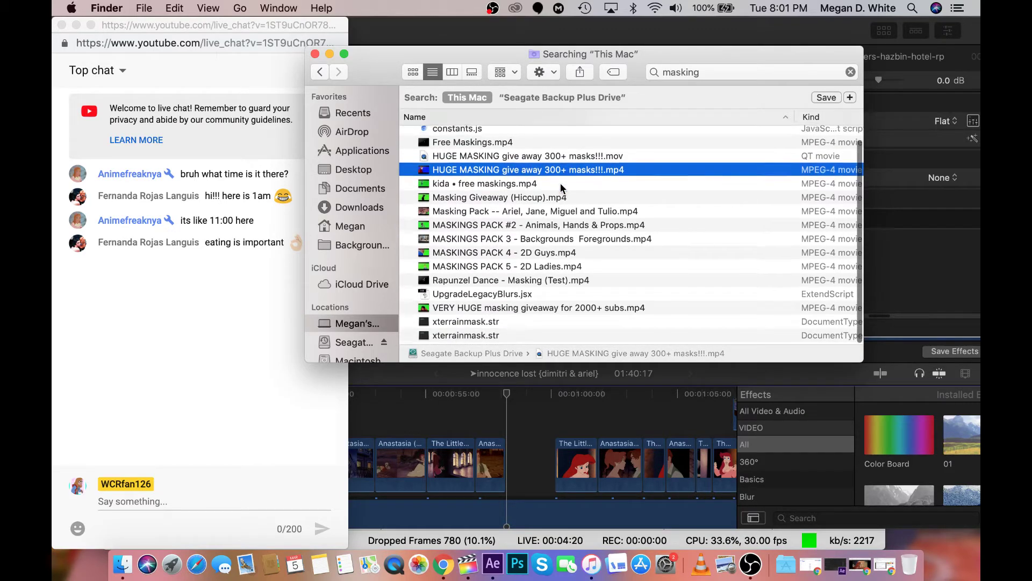
{"action": "left_click", "coordinate": [539, 307]}
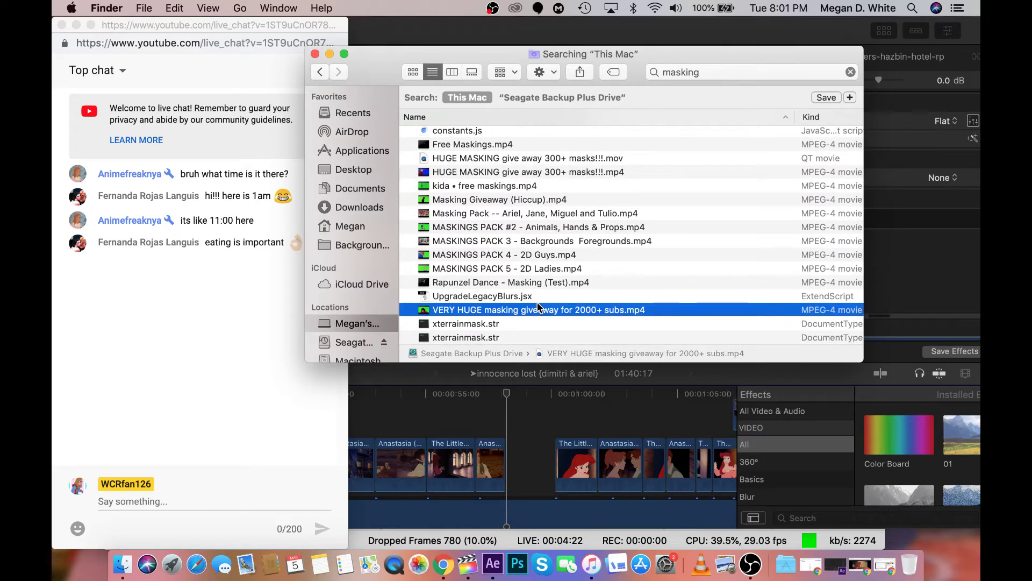
{"action": "double_click", "coordinate": [539, 308]}
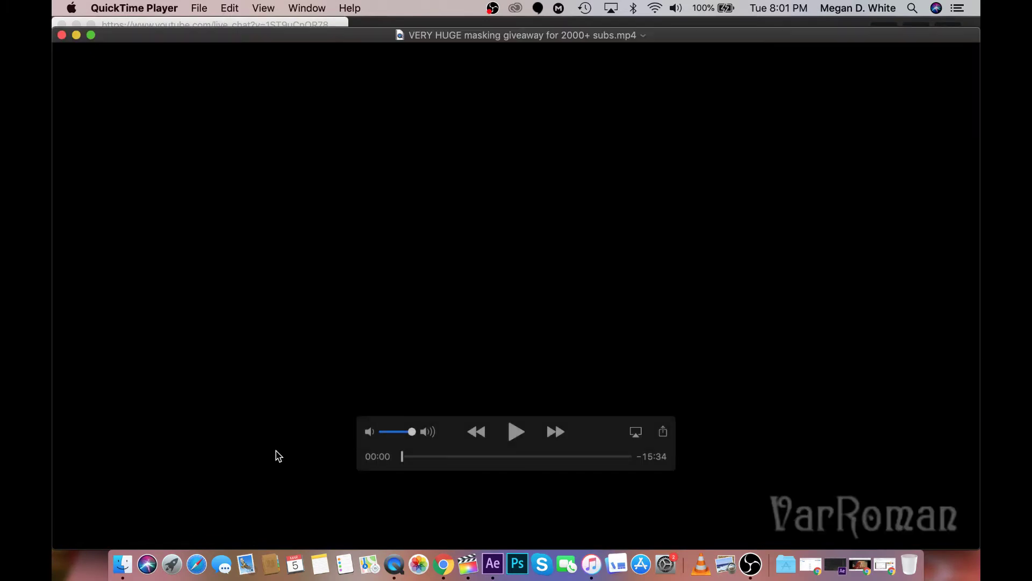
Mute the masking video and fast-forward through it at 2x from 14:16, pausing at 14:48
{"action": "left_click_drag", "start_coordinate": [406, 430], "coordinate": [372, 434]}
{"action": "left_click_drag", "start_coordinate": [587, 459], "coordinate": [613, 461]}
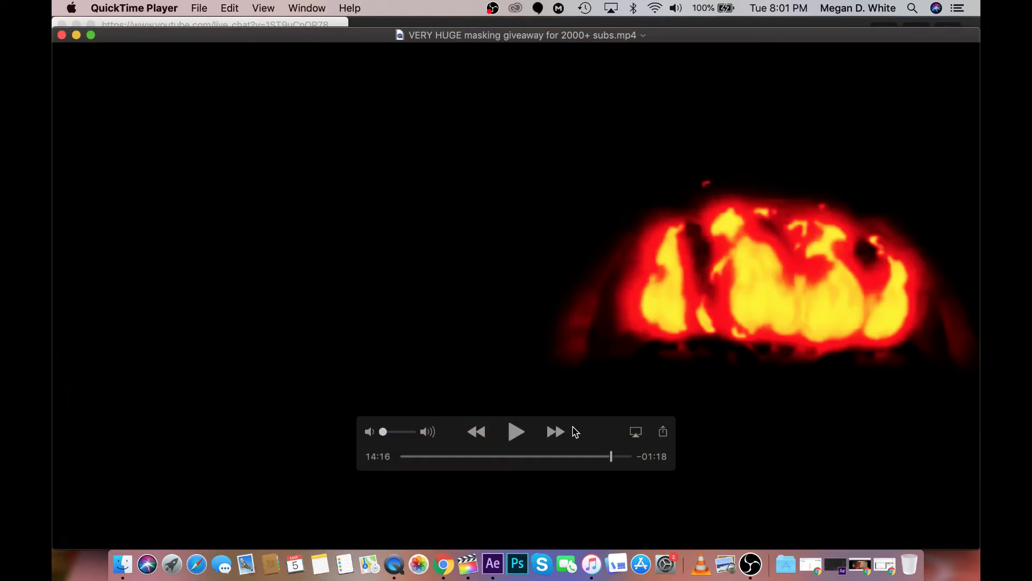
{"action": "left_click", "coordinate": [555, 432]}
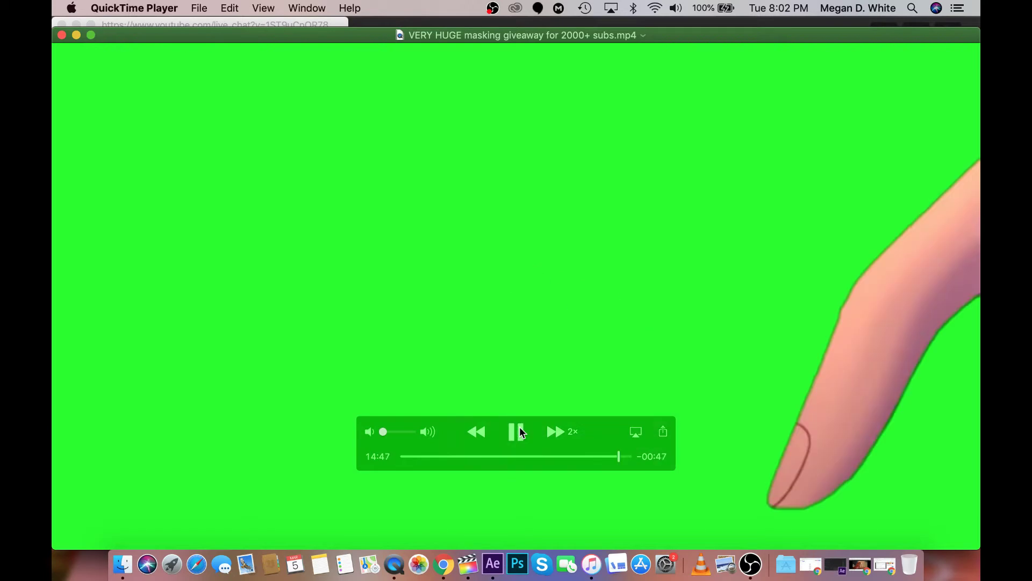
{"action": "left_click", "coordinate": [517, 431]}
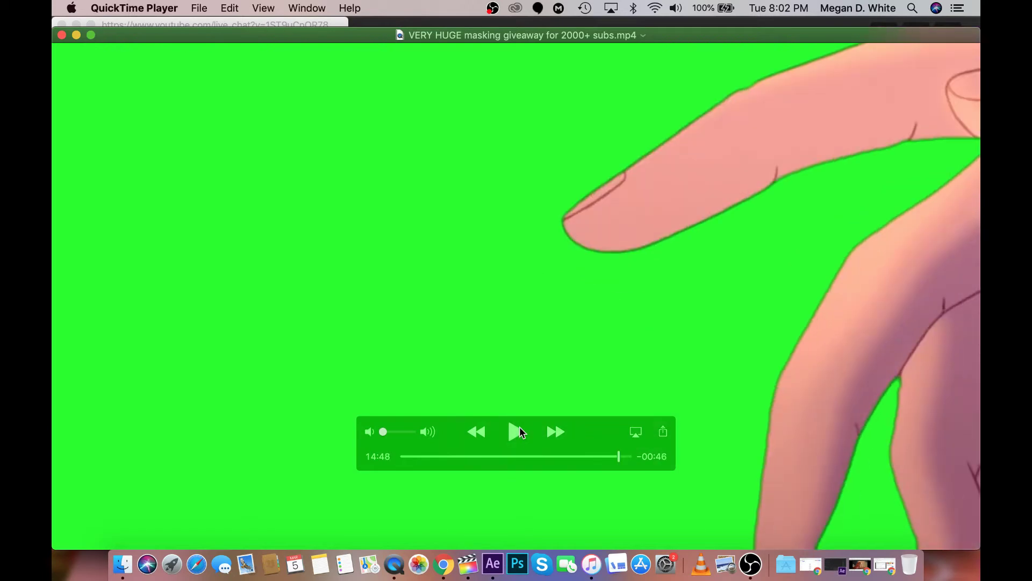
Rewind to the blue-background hand masking around 14:44 and replay from there, pausing on the red-background masking at 14:46
{"action": "left_click", "coordinate": [478, 431]}
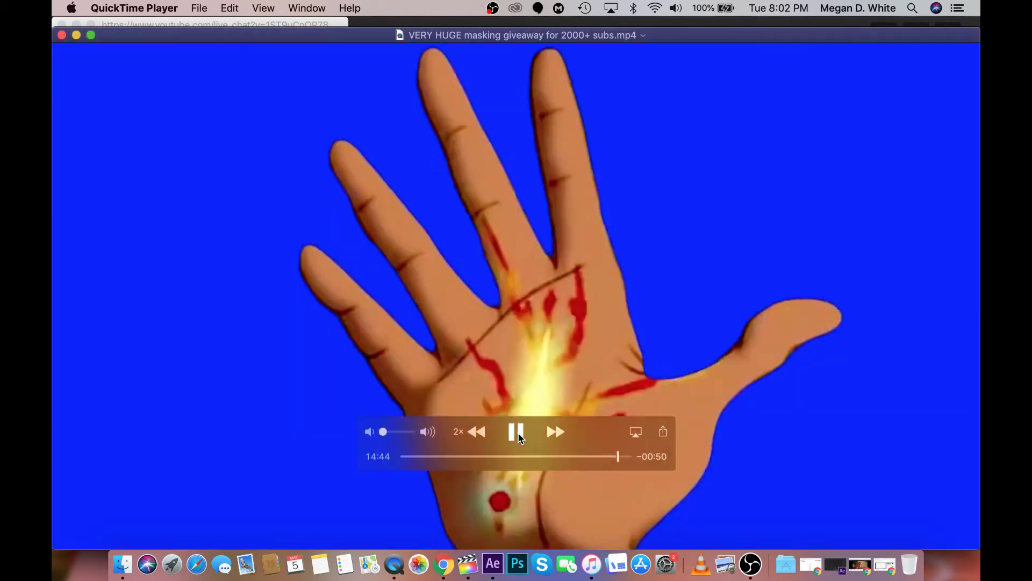
{"action": "left_click", "coordinate": [520, 437]}
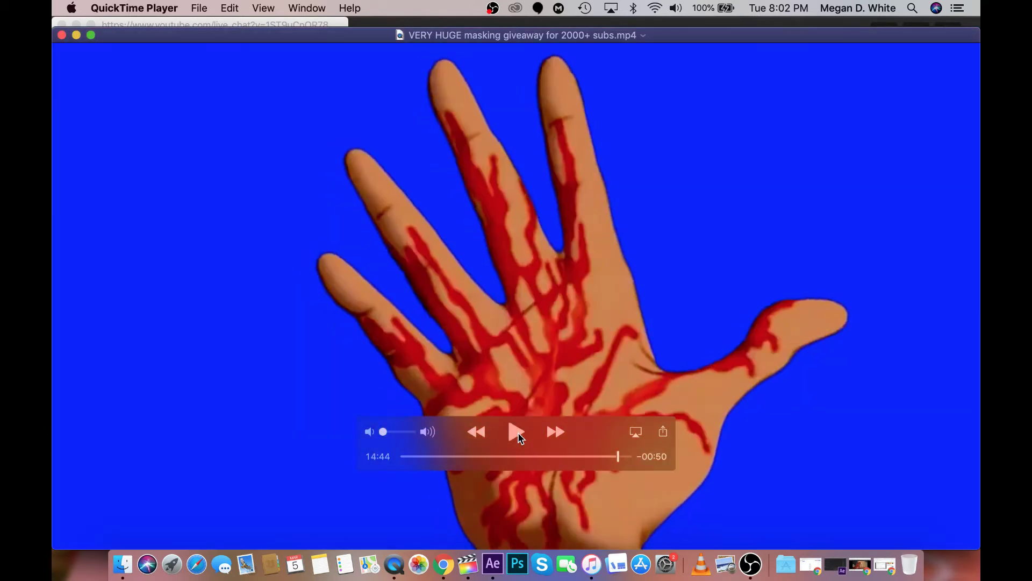
{"action": "left_click", "coordinate": [476, 431]}
{"action": "left_click", "coordinate": [508, 431]}
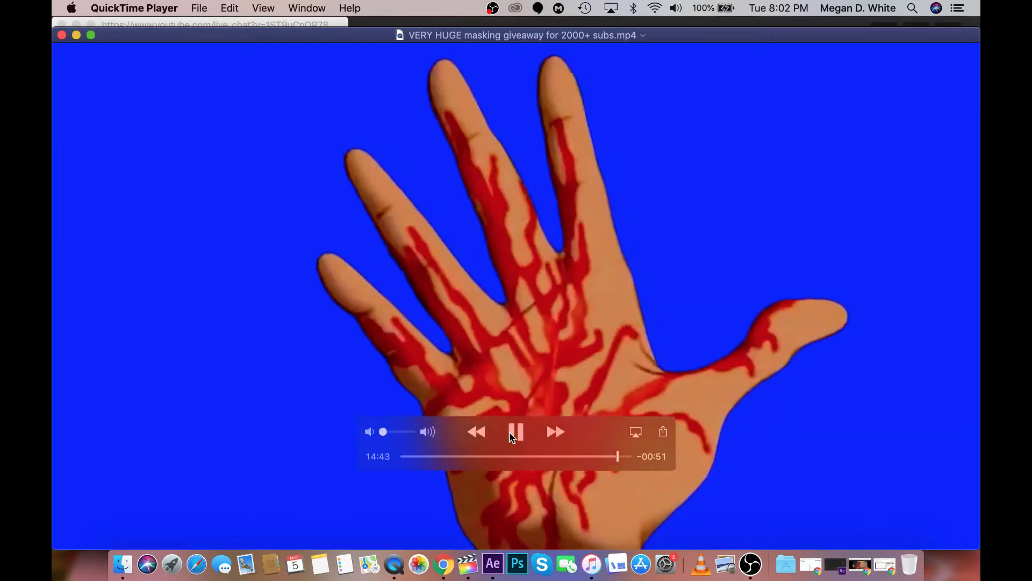
{"action": "left_click", "coordinate": [508, 431]}
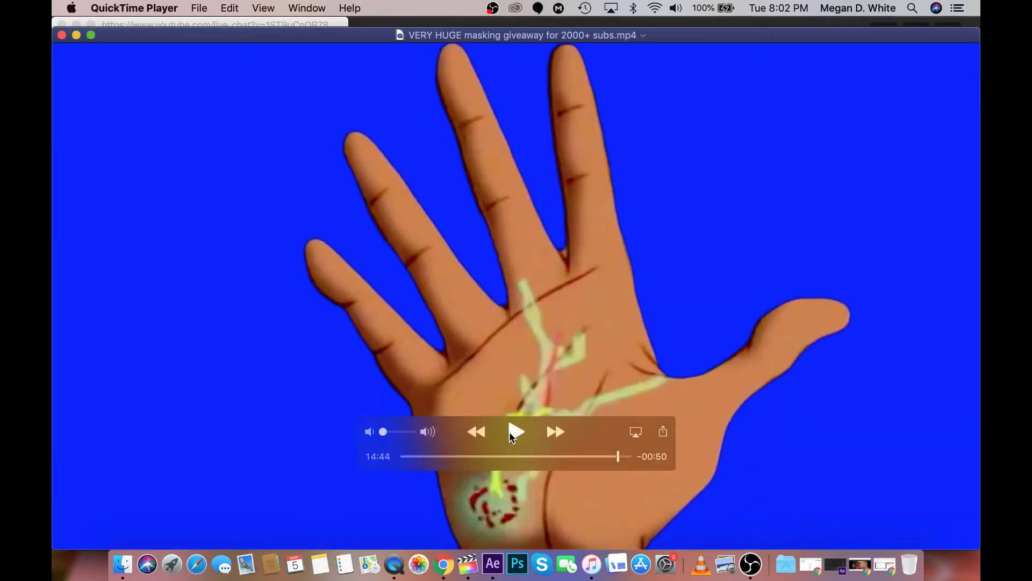
{"action": "left_click", "coordinate": [511, 433]}
{"action": "left_click", "coordinate": [511, 433]}
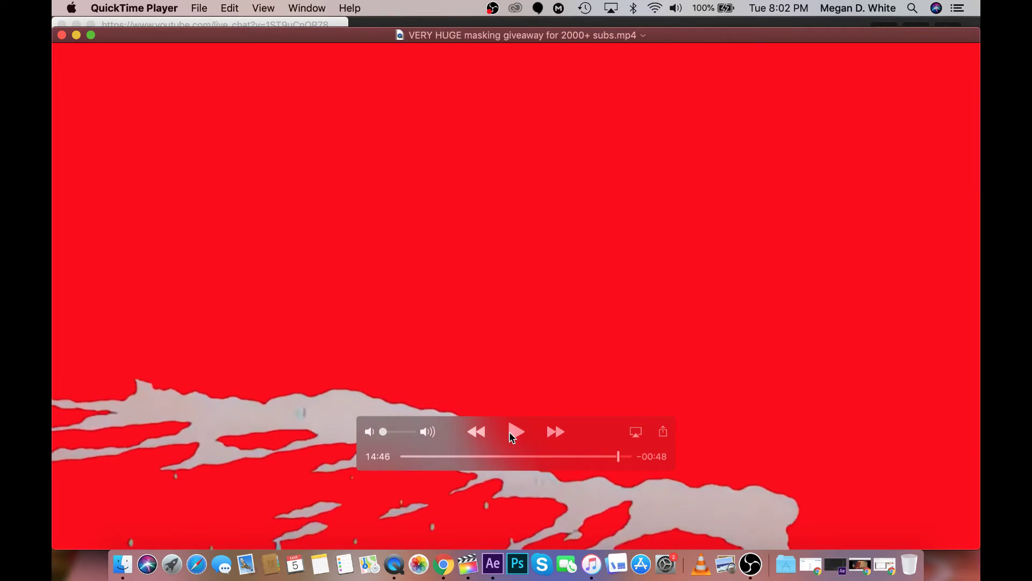
Move the QuickTime video window aside to uncover the live chat behind it
{"action": "left_click_drag", "start_coordinate": [416, 36], "coordinate": [449, 14]}
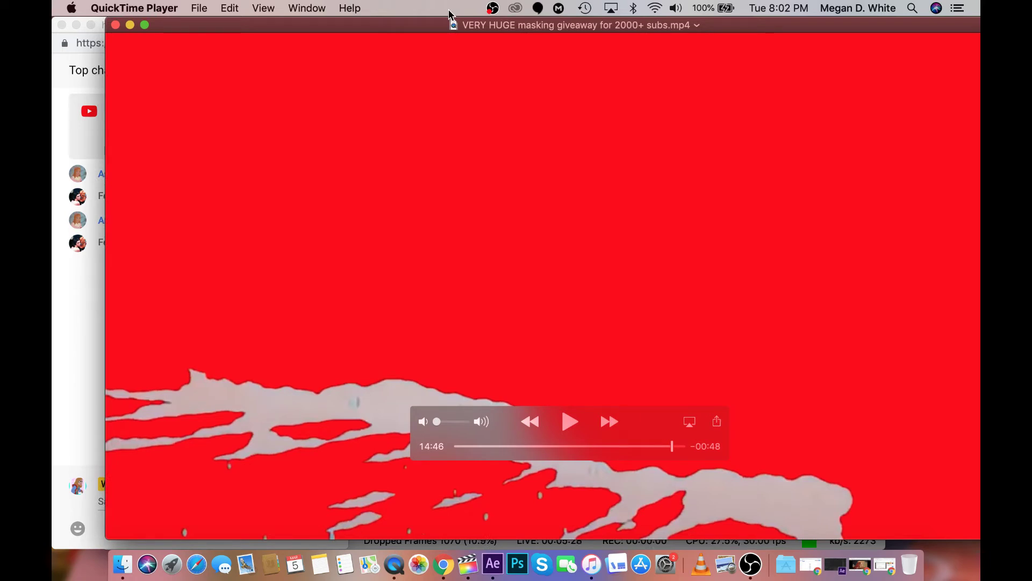
{"action": "left_click_drag", "start_coordinate": [327, 21], "coordinate": [398, 20]}
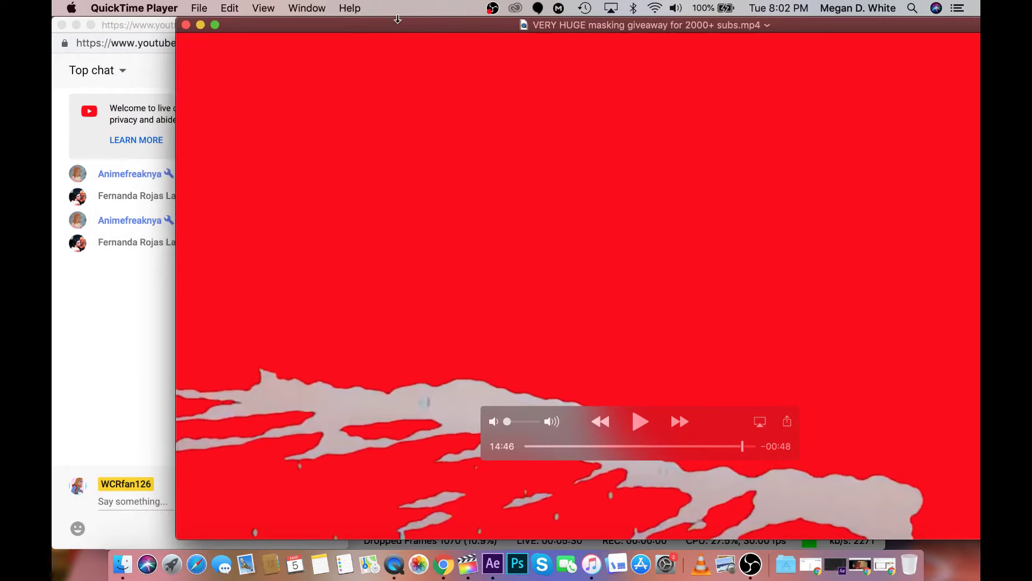
Close the masking giveaway video, move the masking search window off the live chat, and switch back to Final Cut Pro
{"action": "left_click", "coordinate": [186, 24]}
{"action": "left_click", "coordinate": [359, 74]}
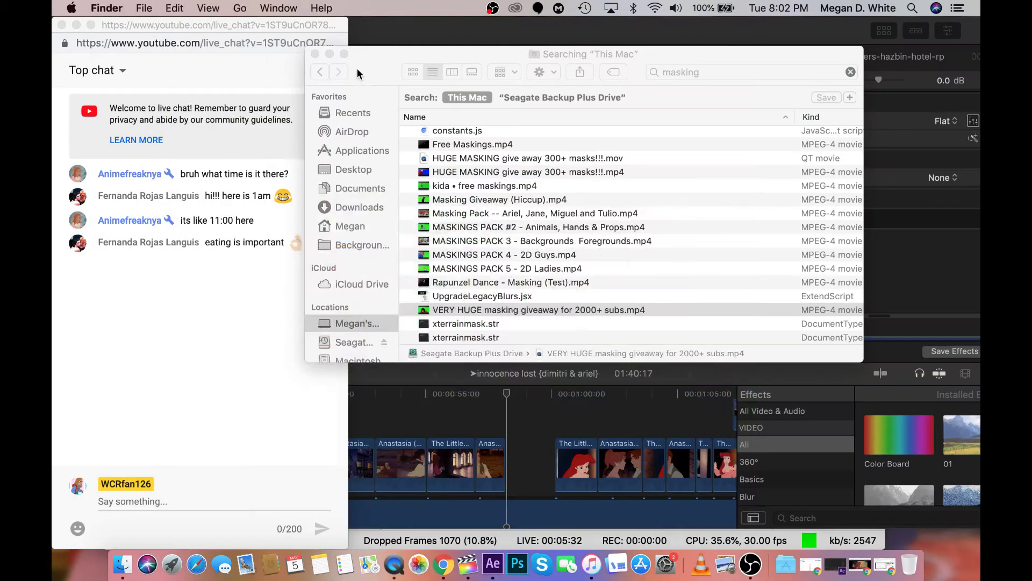
{"action": "left_click_drag", "start_coordinate": [359, 74], "coordinate": [411, 67]}
{"action": "left_click_drag", "start_coordinate": [745, 73], "coordinate": [687, 65]}
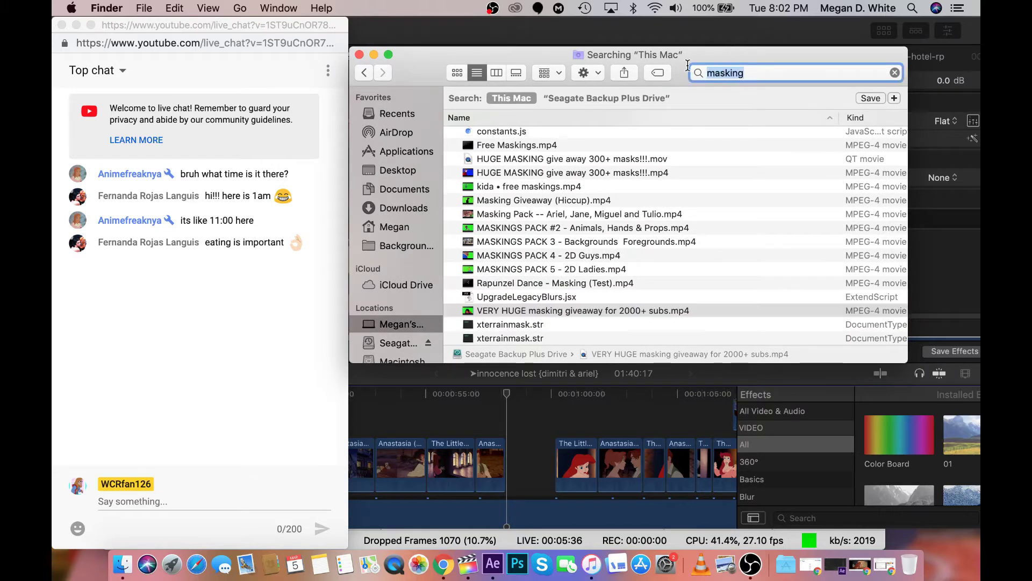
{"action": "left_click", "coordinate": [457, 34]}
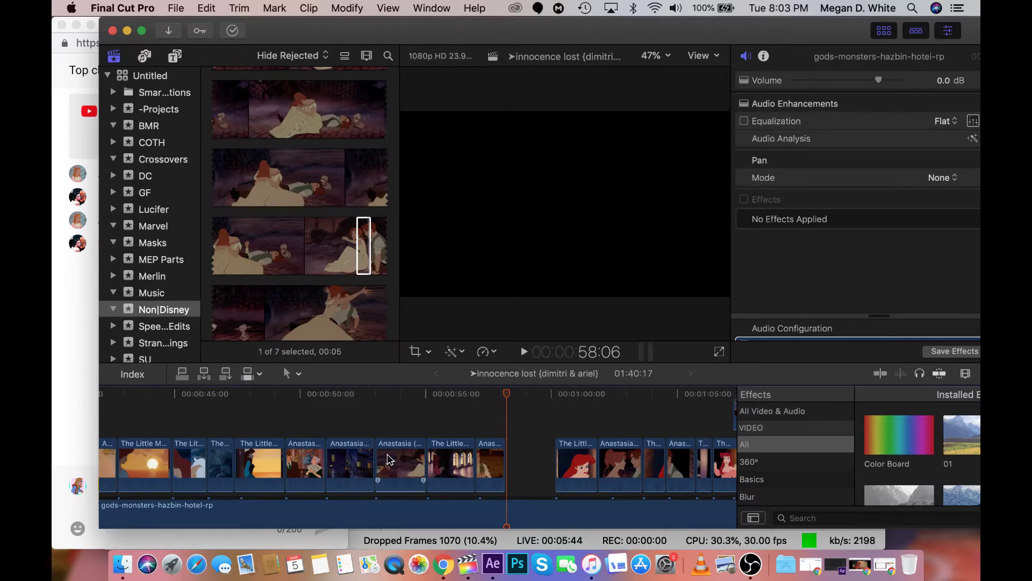
Open the "you'll never get free {marvel}" project from the -Projects event
{"action": "scroll", "coordinate": [457, 422], "scroll_direction": "left", "scroll_amount": 5}
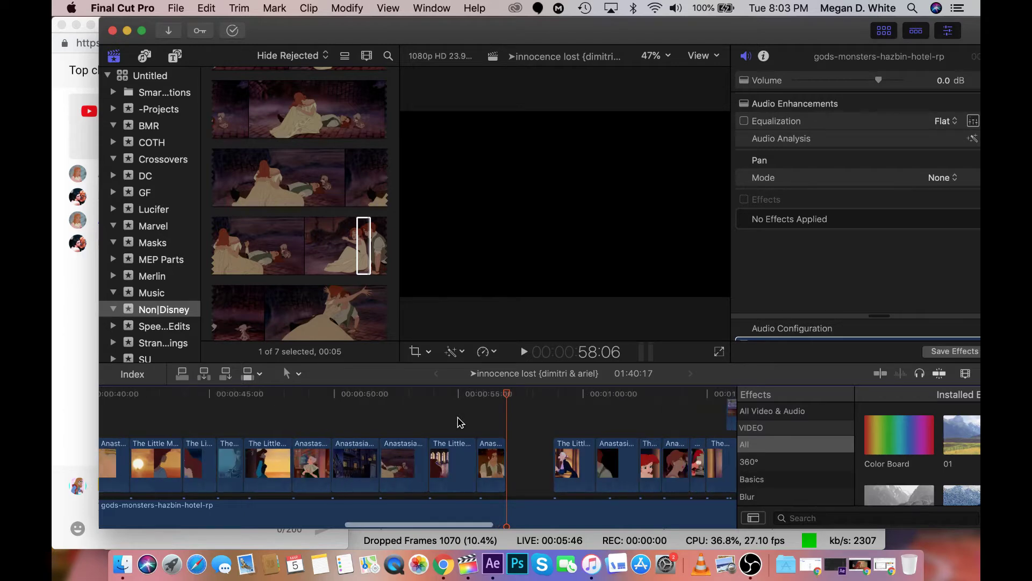
{"action": "key", "text": "super+minus"}
{"action": "key", "text": "super+minus"}
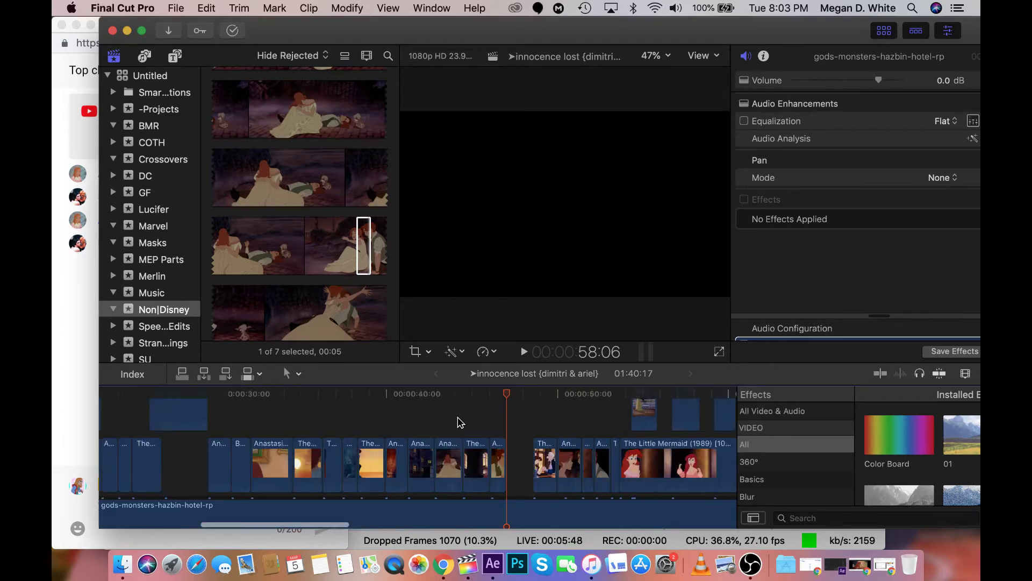
{"action": "key", "text": "super+minus"}
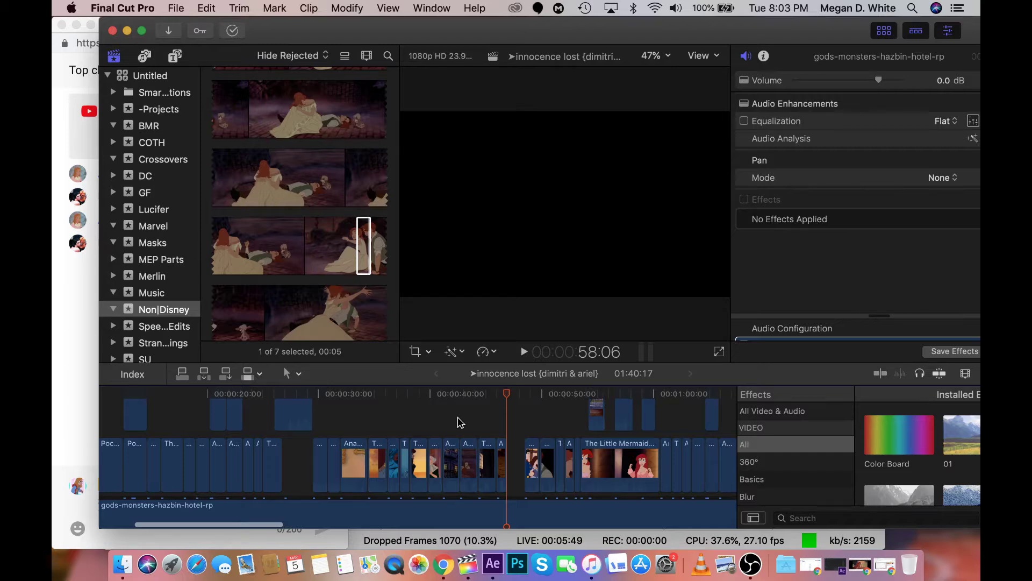
{"action": "key", "text": "super+minus"}
{"action": "left_click", "coordinate": [161, 110]}
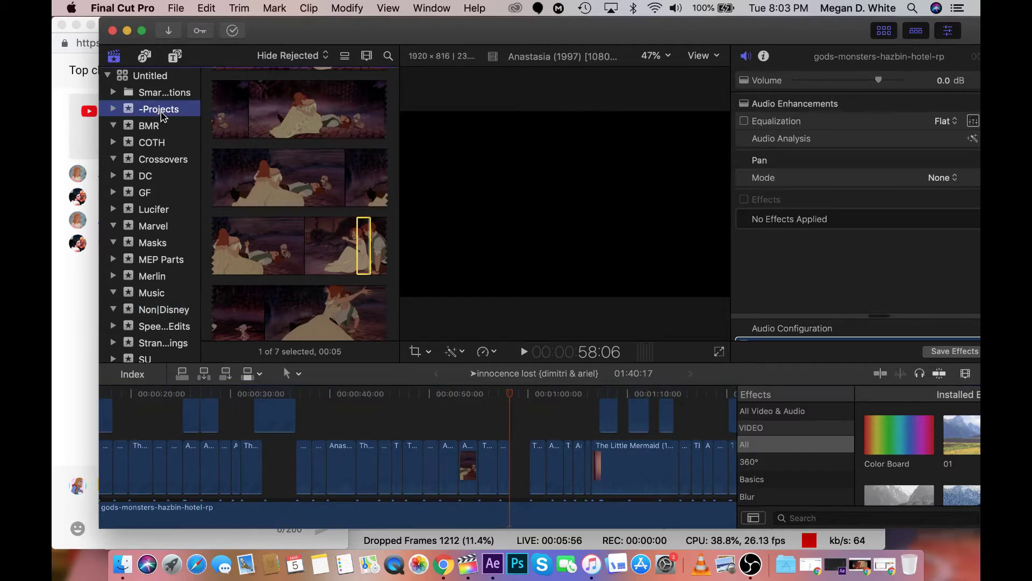
{"action": "left_click_drag", "start_coordinate": [237, 41], "coordinate": [257, 41]}
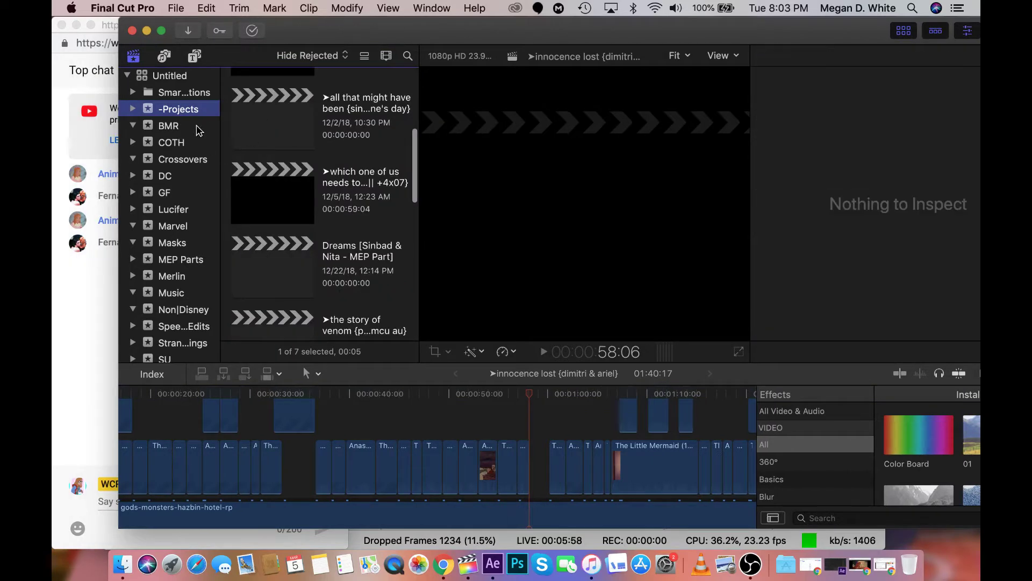
{"action": "scroll", "coordinate": [252, 238], "scroll_direction": "down", "scroll_amount": 10}
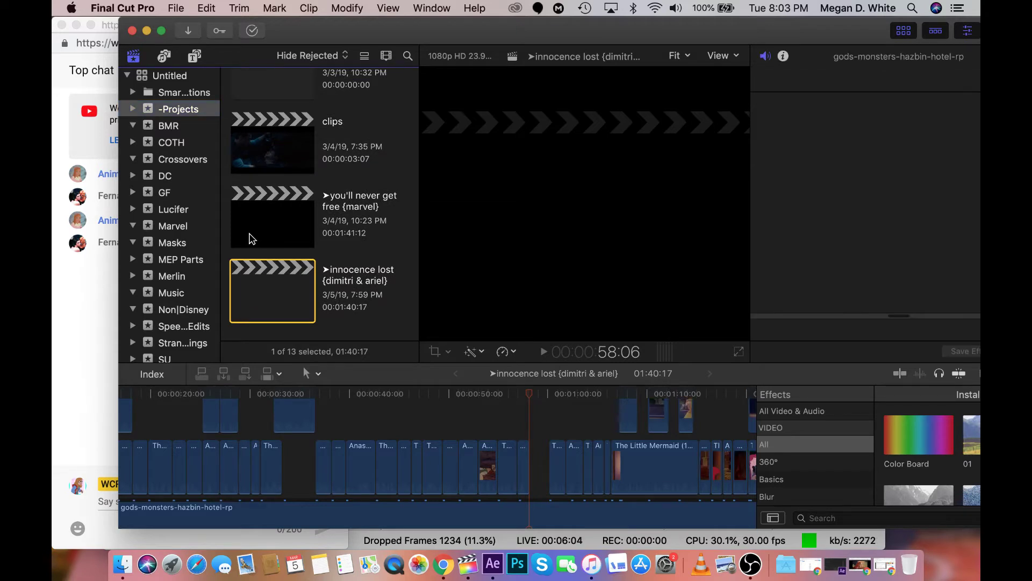
{"action": "left_click", "coordinate": [251, 238]}
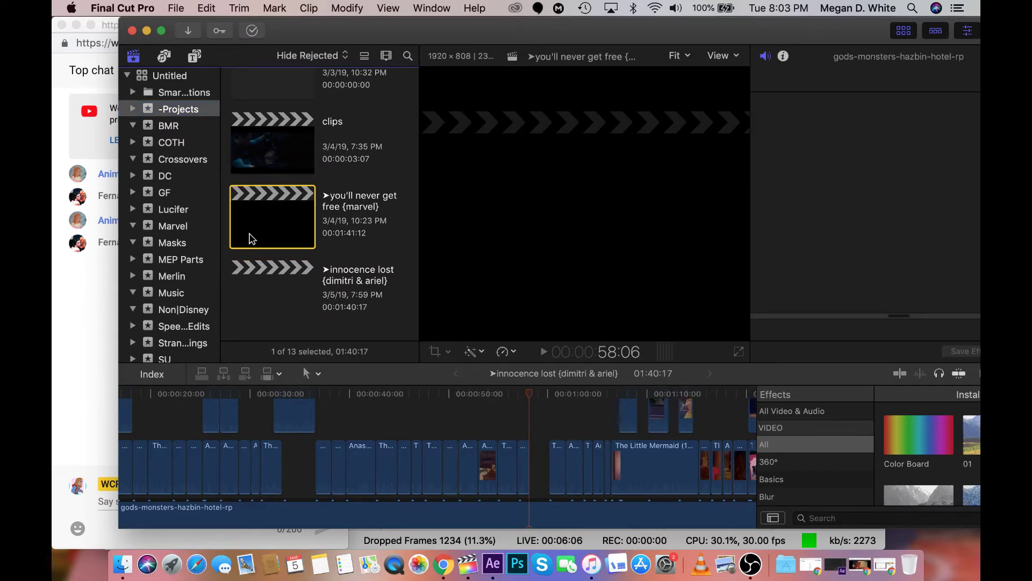
{"action": "double_click", "coordinate": [251, 238]}
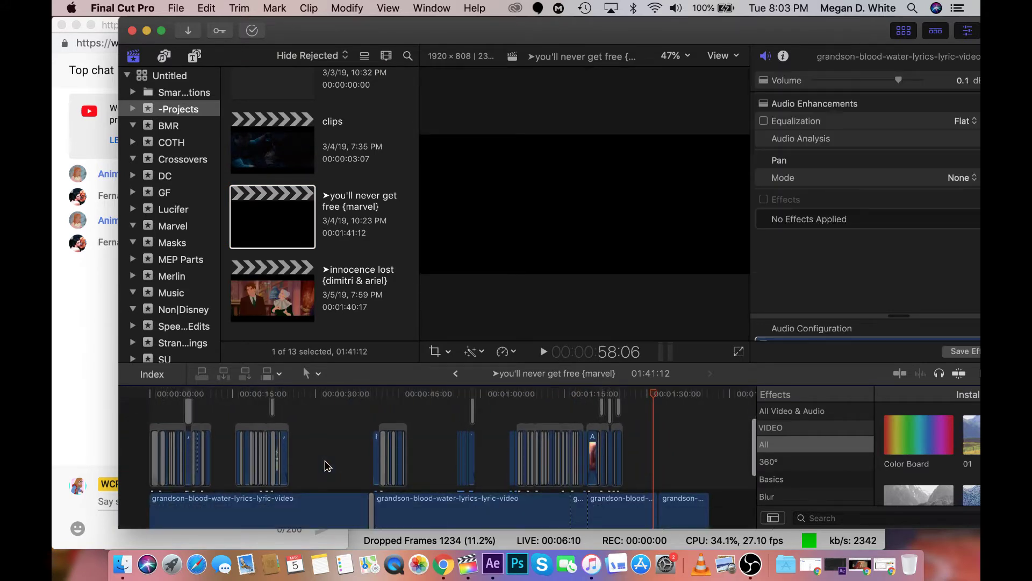
Reopen the "innocence lost {dimitri & ariel}" project and place the playhead in the timeline gap at 59:04
{"action": "left_click", "coordinate": [289, 298]}
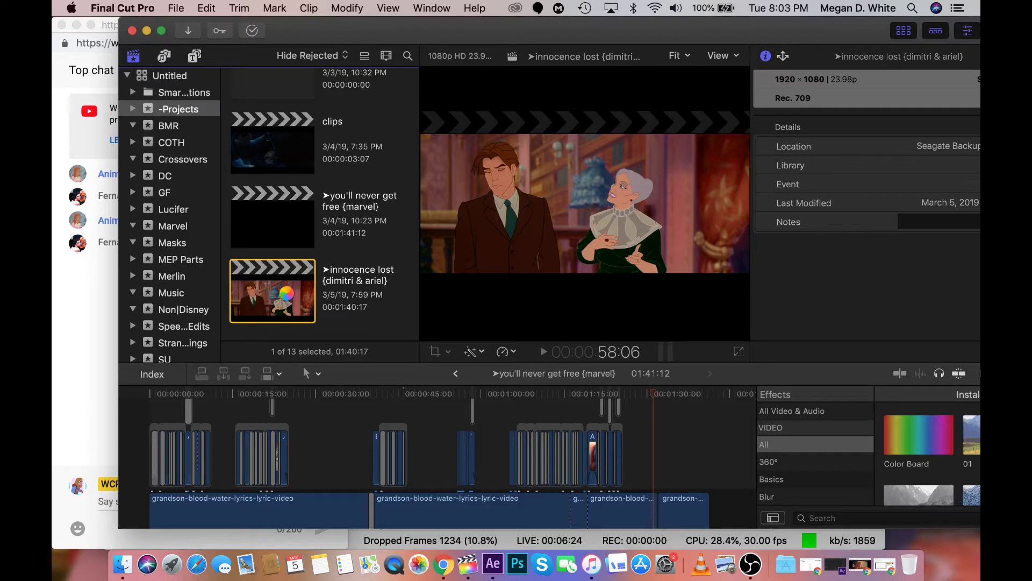
{"action": "double_click", "coordinate": [286, 297]}
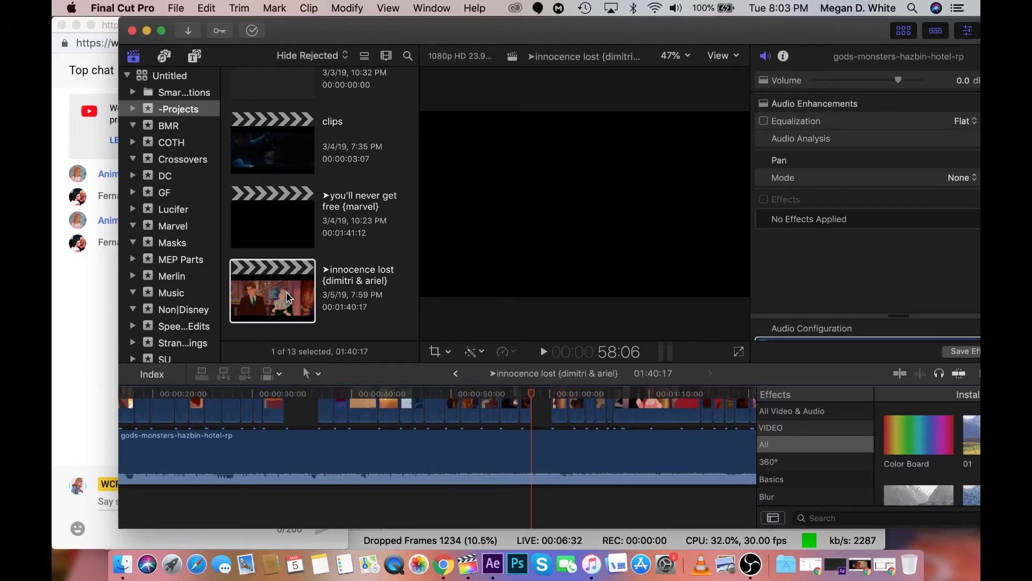
{"action": "scroll", "coordinate": [404, 466], "scroll_direction": "up", "scroll_amount": 5}
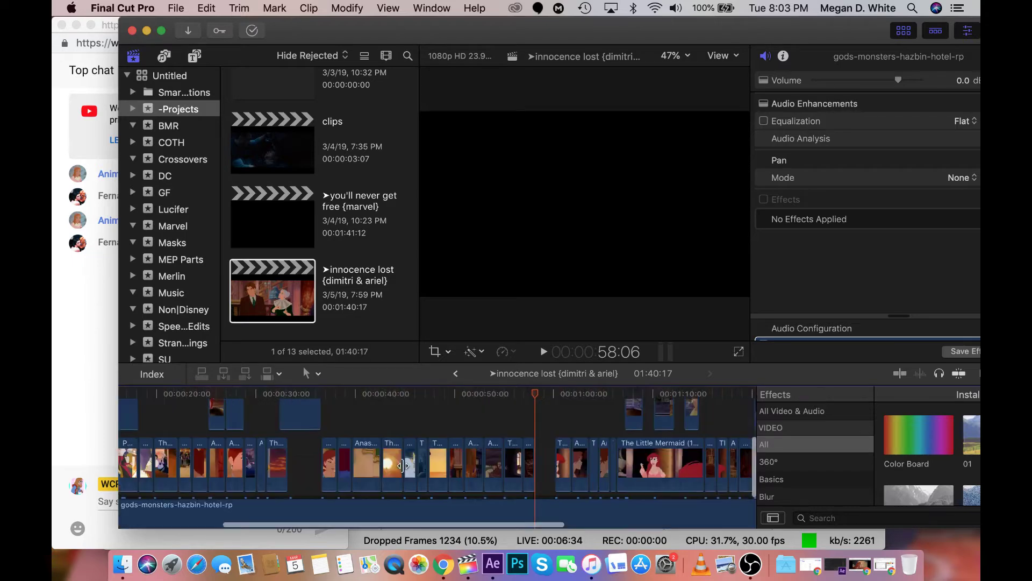
{"action": "scroll", "coordinate": [404, 466], "scroll_direction": "right", "scroll_amount": 4}
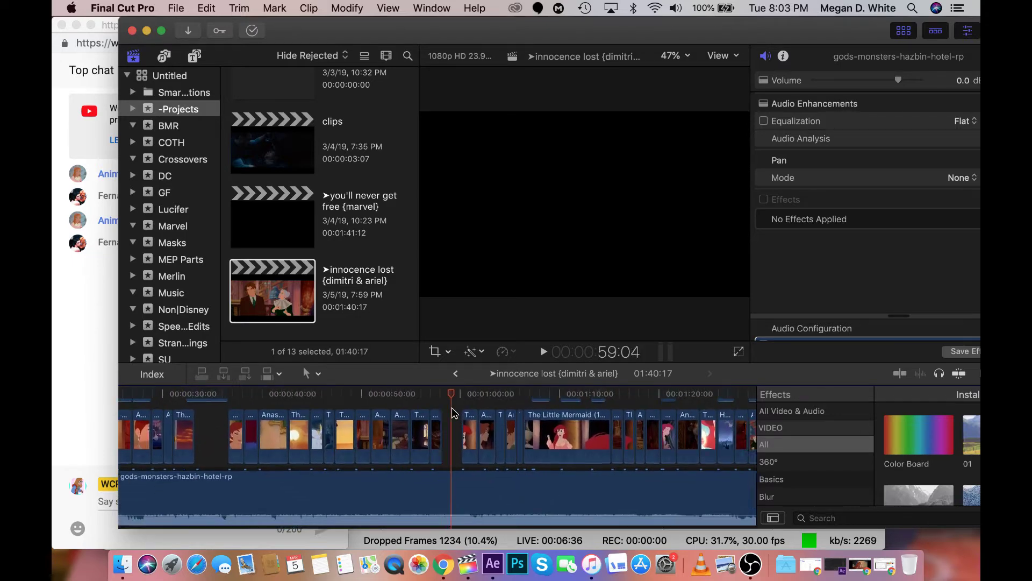
Minimize the OBS window and check the stream's health and basic info on the YouTube Live Dashboard in Chrome
{"action": "left_click", "coordinate": [357, 541]}
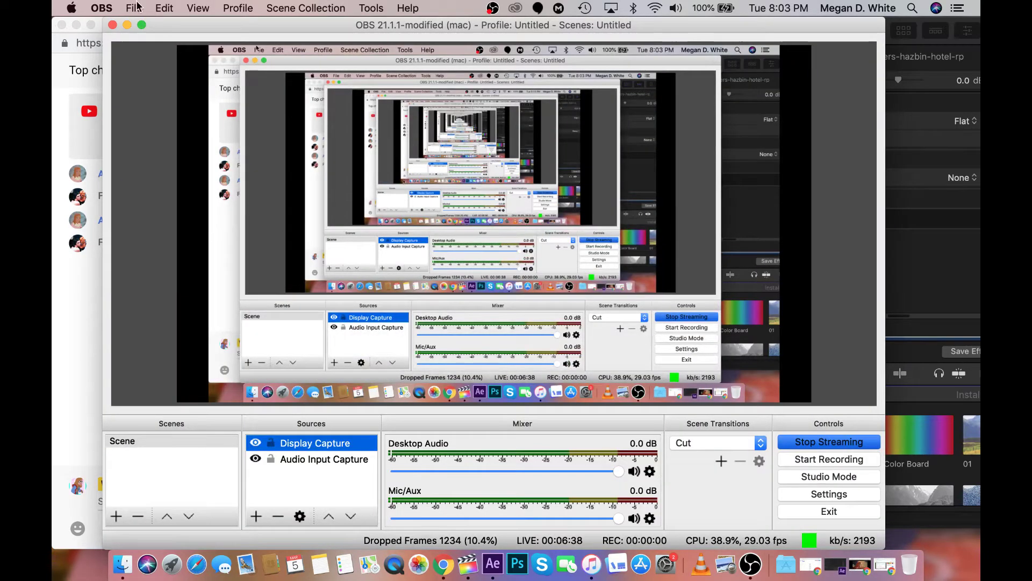
{"action": "left_click", "coordinate": [127, 25]}
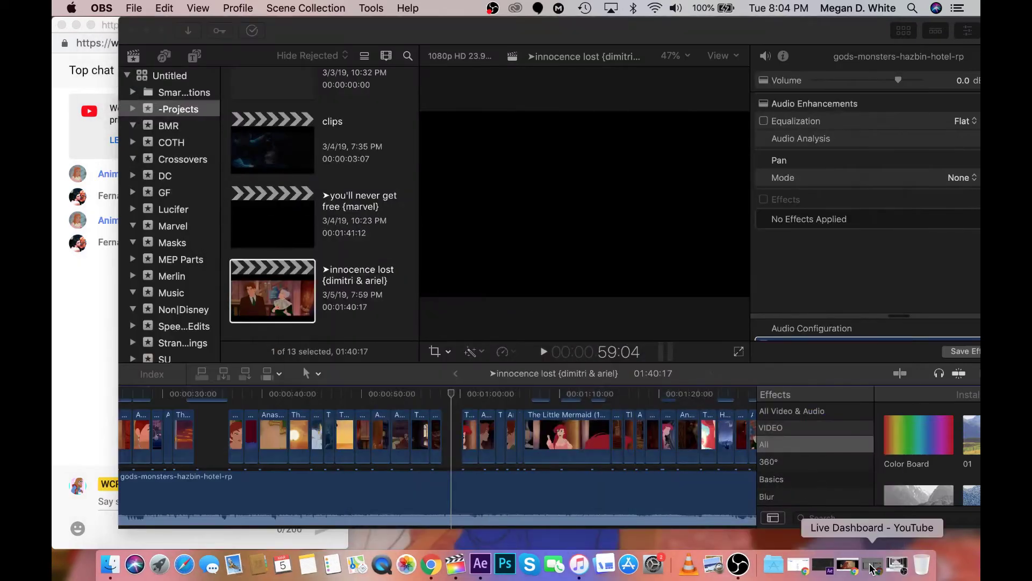
{"action": "left_click", "coordinate": [871, 568]}
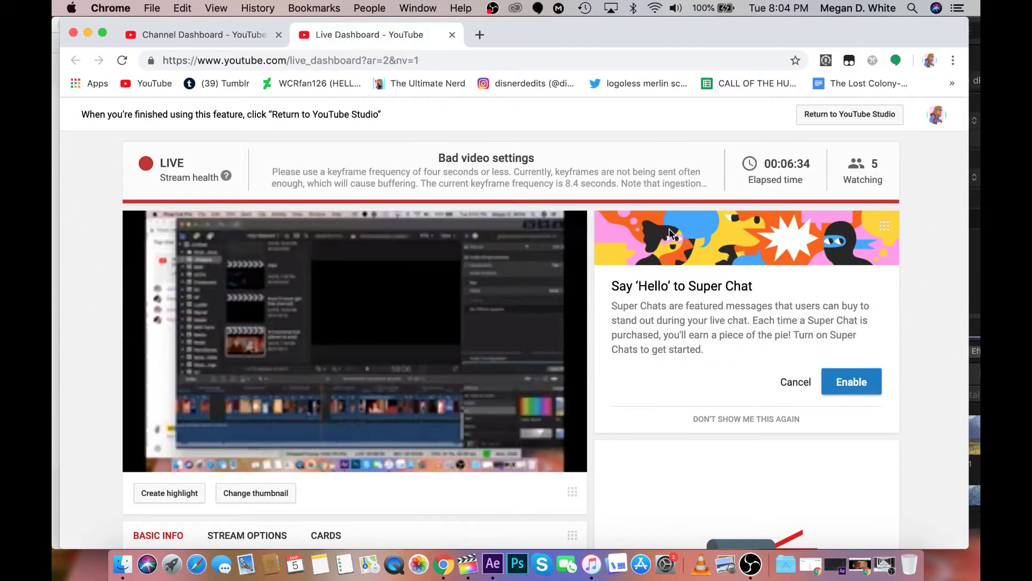
{"action": "scroll", "coordinate": [669, 231], "scroll_direction": "down", "scroll_amount": 5}
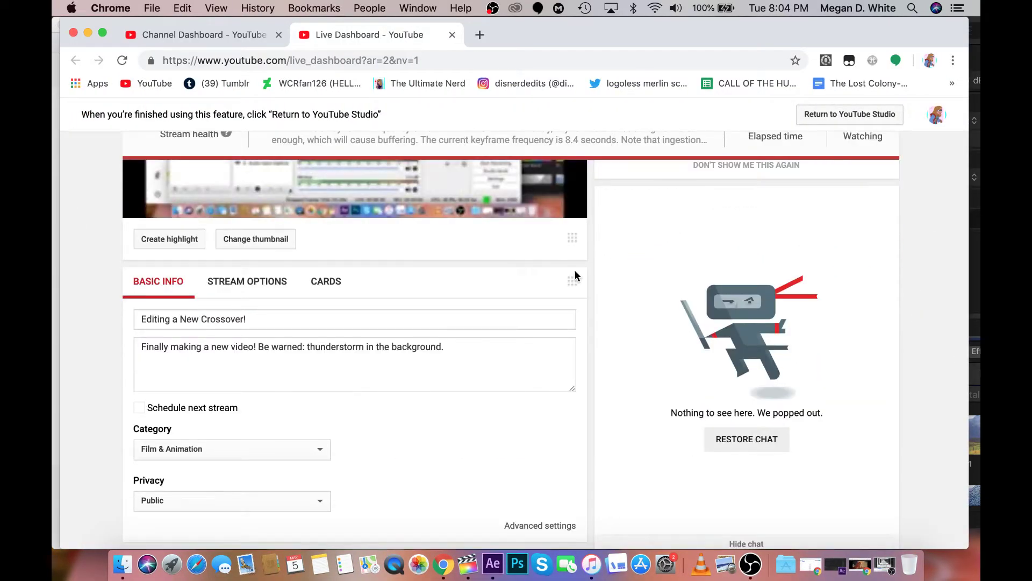
{"action": "scroll", "coordinate": [570, 285], "scroll_direction": "up", "scroll_amount": 5}
{"action": "left_click_drag", "start_coordinate": [583, 27], "coordinate": [595, 28]}
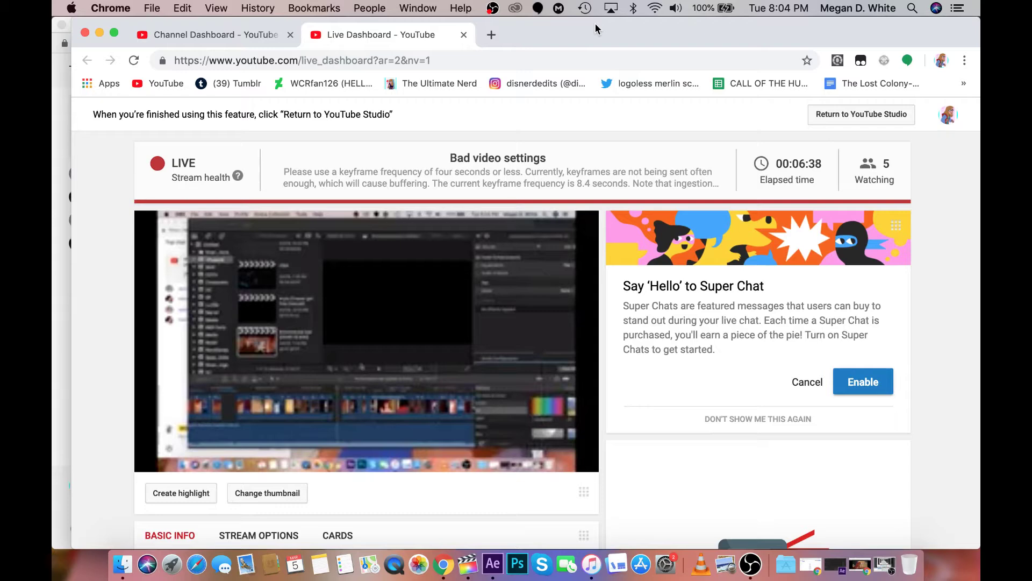
Return to Final Cut Pro and move the playhead to 36:08, near the end of the connected Hunchback clip
{"action": "key", "text": "super+Tab"}
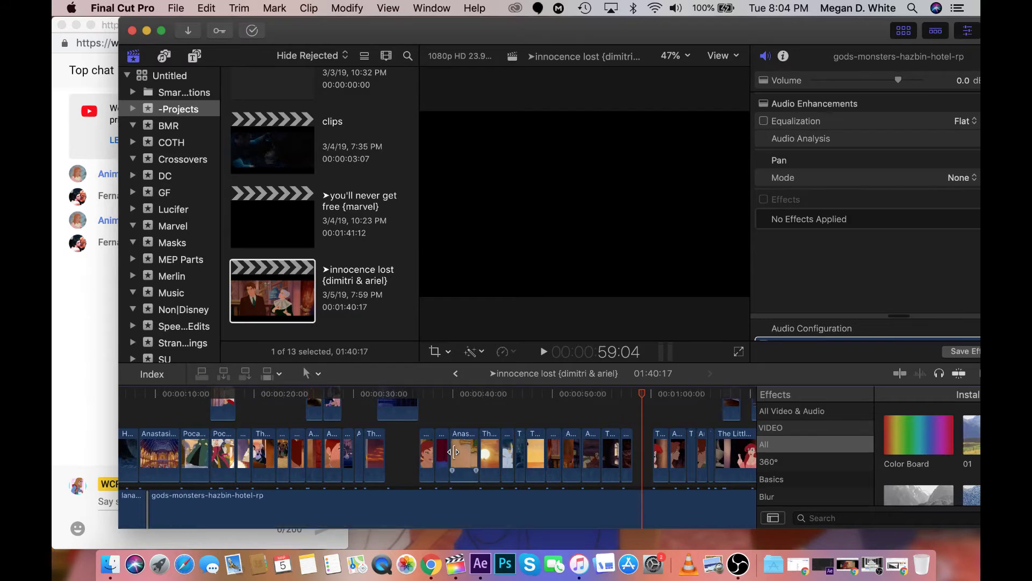
{"action": "scroll", "coordinate": [454, 451], "scroll_direction": "left", "scroll_amount": 5}
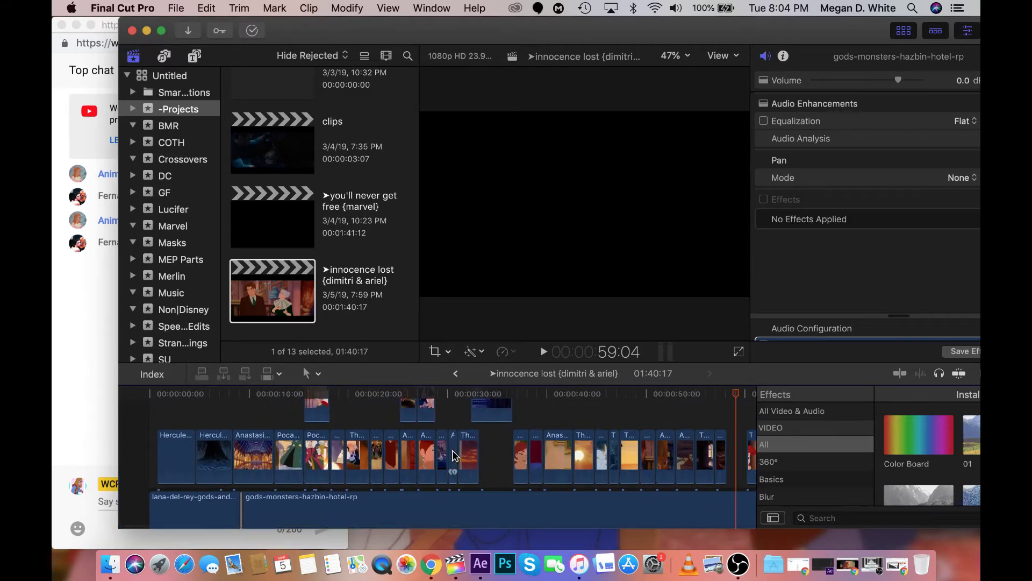
{"action": "scroll", "coordinate": [455, 455], "scroll_direction": "up", "scroll_amount": 3}
{"action": "scroll", "coordinate": [455, 455], "scroll_direction": "down", "scroll_amount": 3}
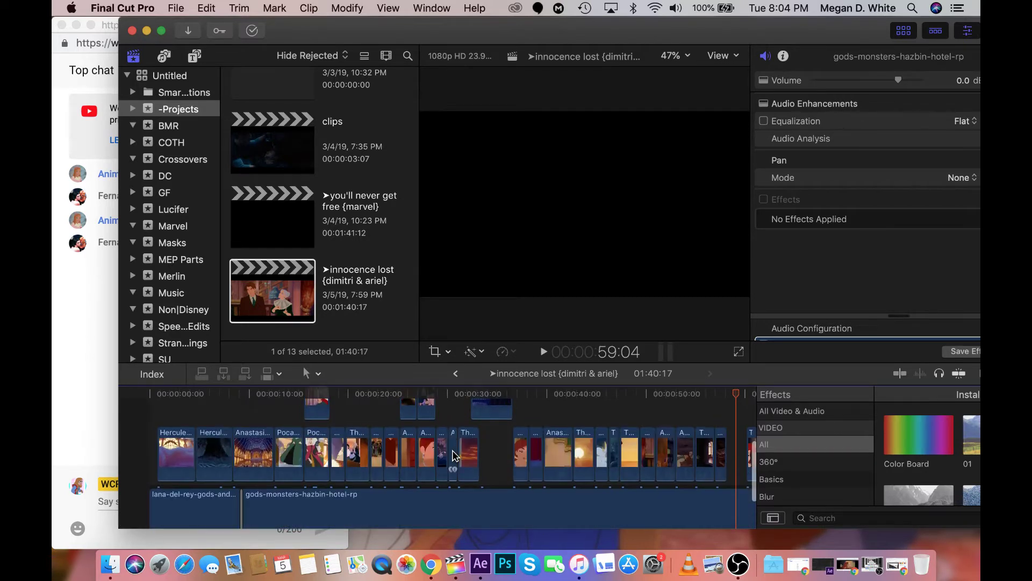
{"action": "scroll", "coordinate": [454, 455], "scroll_direction": "up", "scroll_amount": 3}
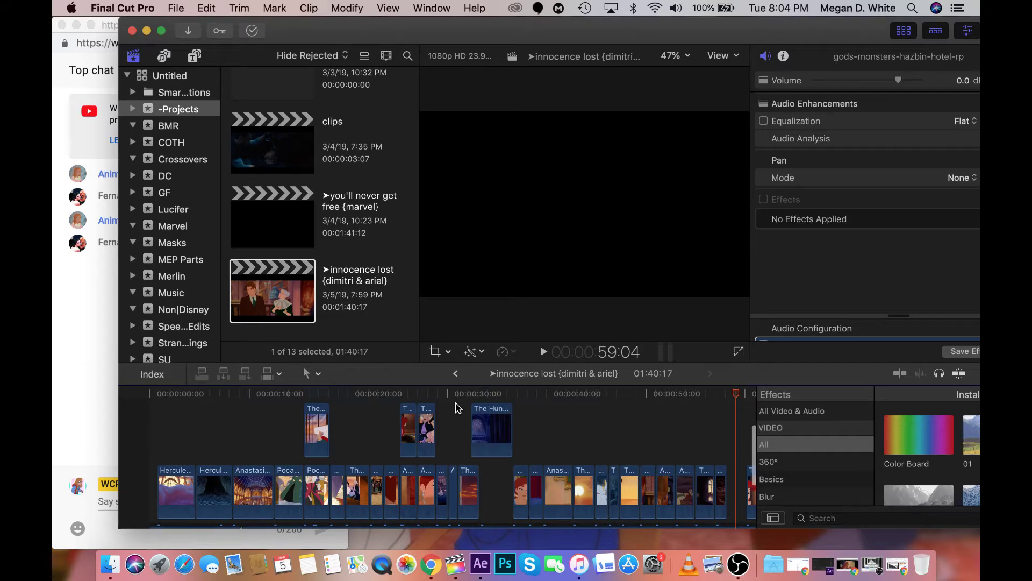
{"action": "scroll", "coordinate": [460, 403], "scroll_direction": "up", "scroll_amount": 2}
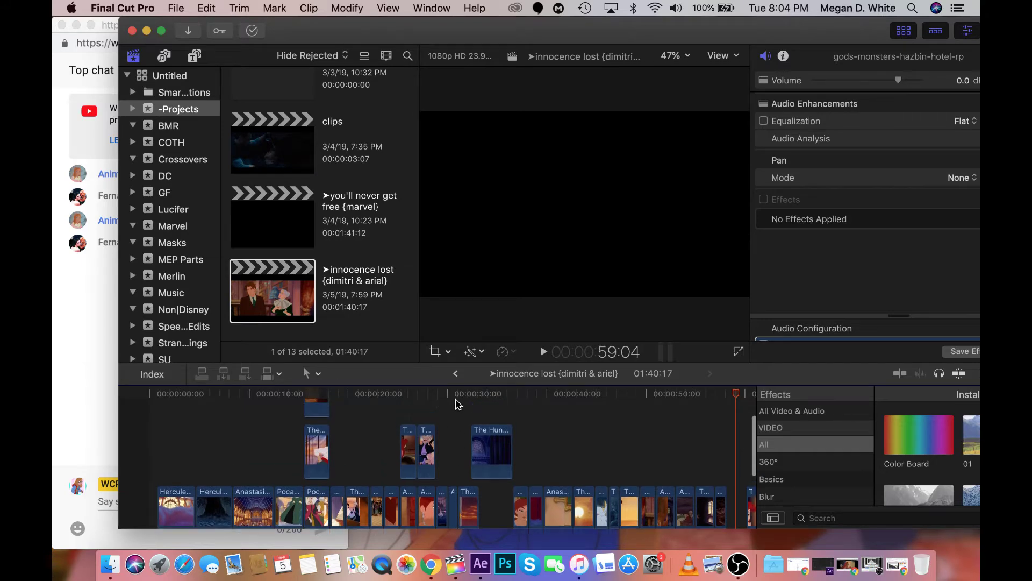
{"action": "left_click_drag", "start_coordinate": [467, 401], "coordinate": [510, 428]}
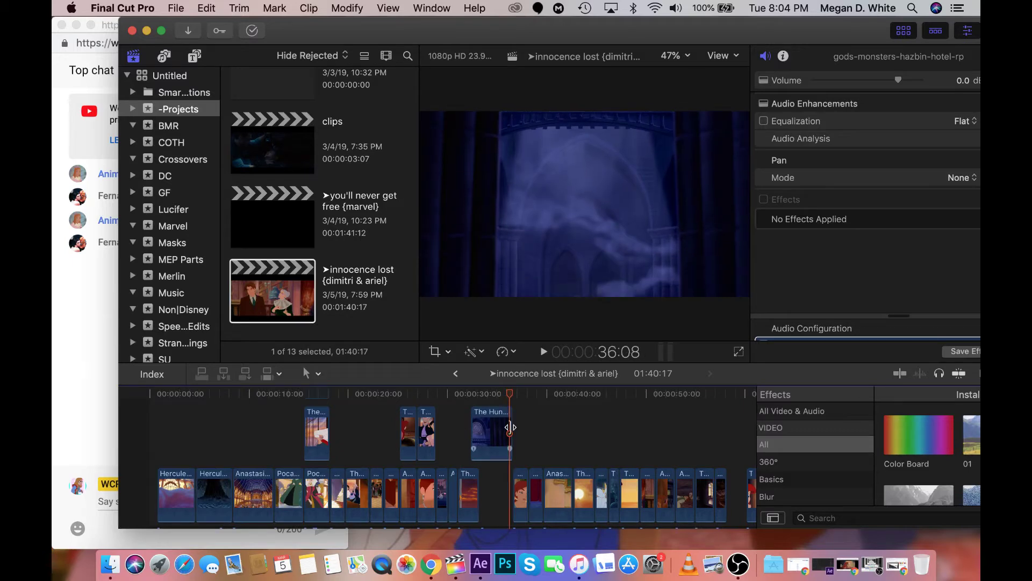
{"action": "scroll", "coordinate": [510, 427], "scroll_direction": "up", "scroll_amount": 5}
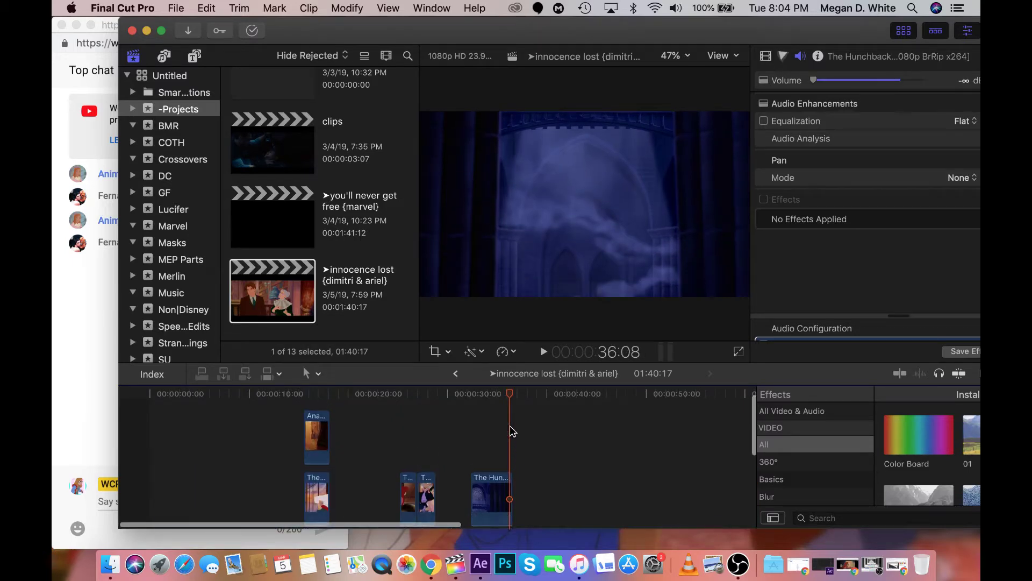
Preview frames around the Little Mermaid sunset clip and the overlapping Hunchback clip, leaving the playhead at 32:11
{"action": "left_click", "coordinate": [461, 393]}
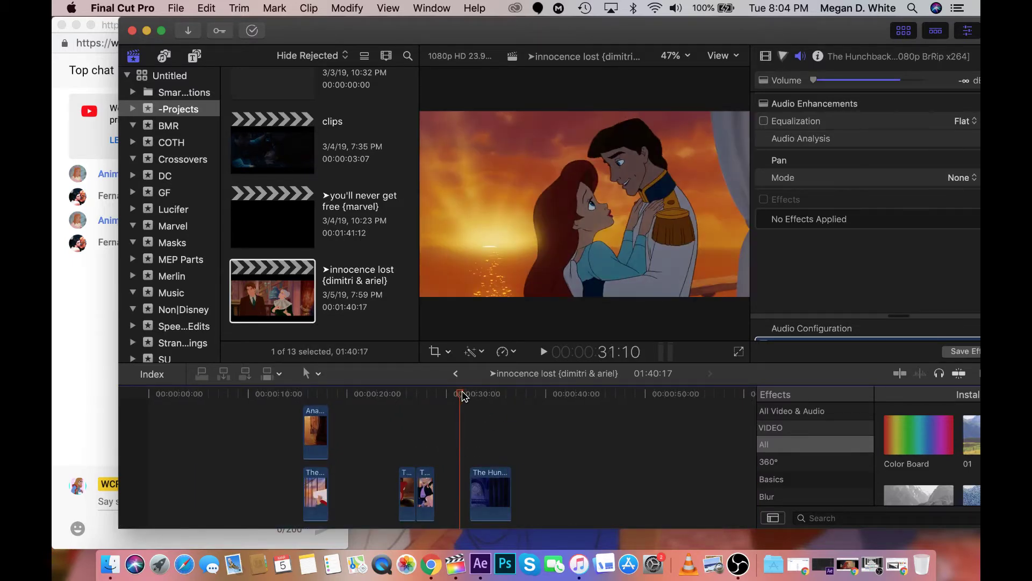
{"action": "left_click", "coordinate": [503, 397]}
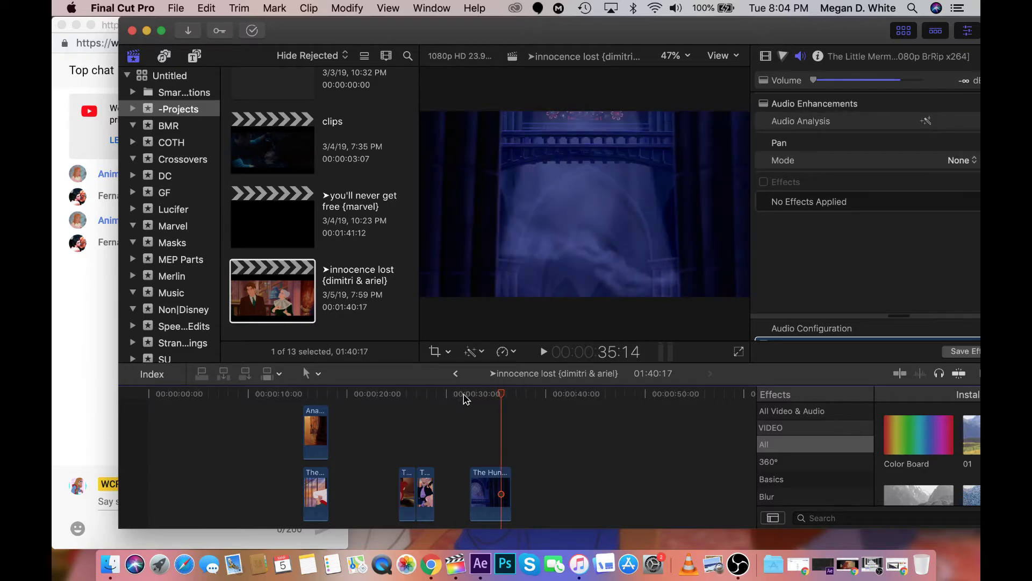
{"action": "left_click", "coordinate": [466, 435]}
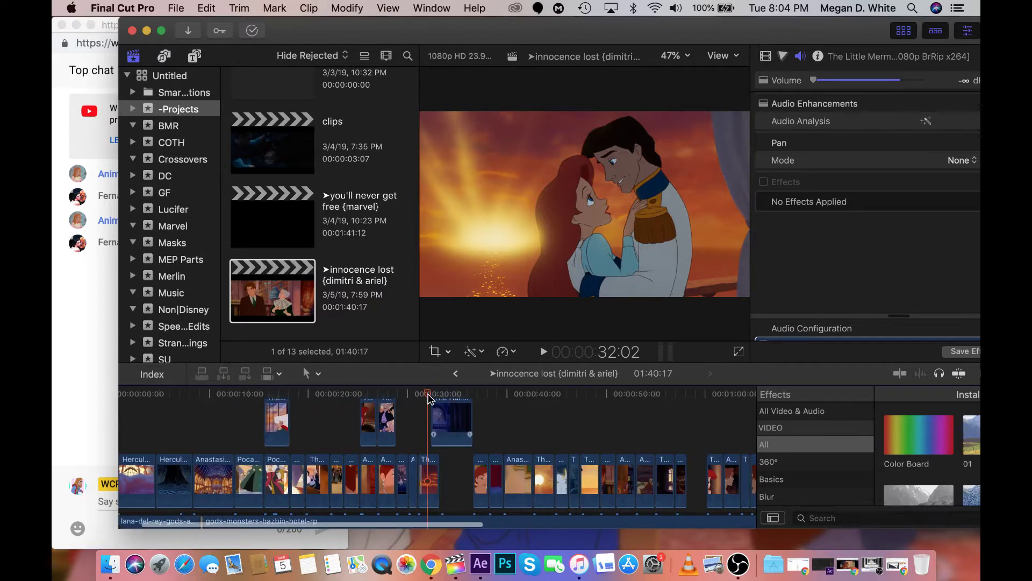
{"action": "left_click", "coordinate": [433, 398]}
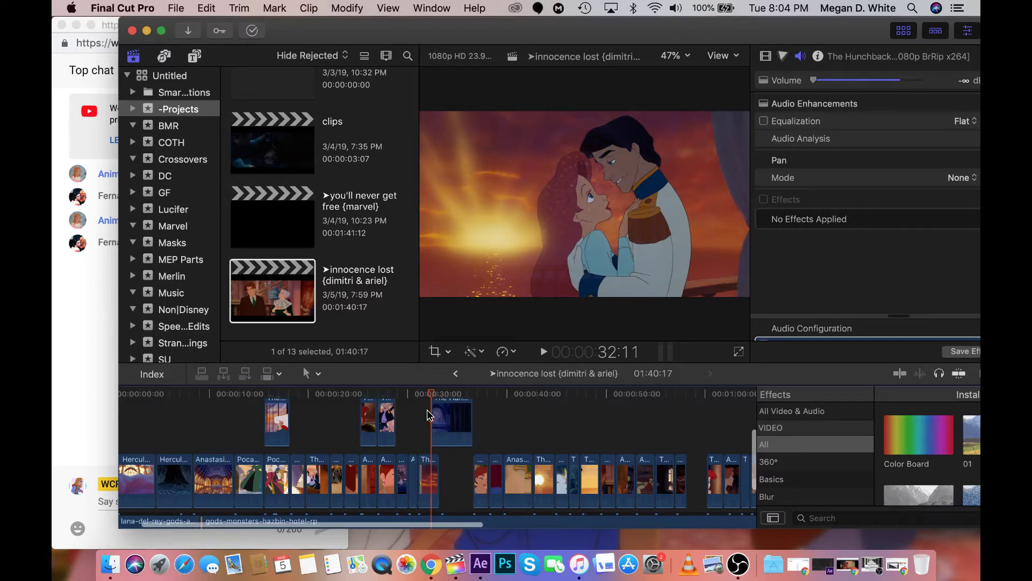
Copy the clips from the second Pocahontas clip through the Little Mermaid sunset clip, including the connected clips above them
{"action": "scroll", "coordinate": [275, 392], "scroll_direction": "up", "scroll_amount": 2}
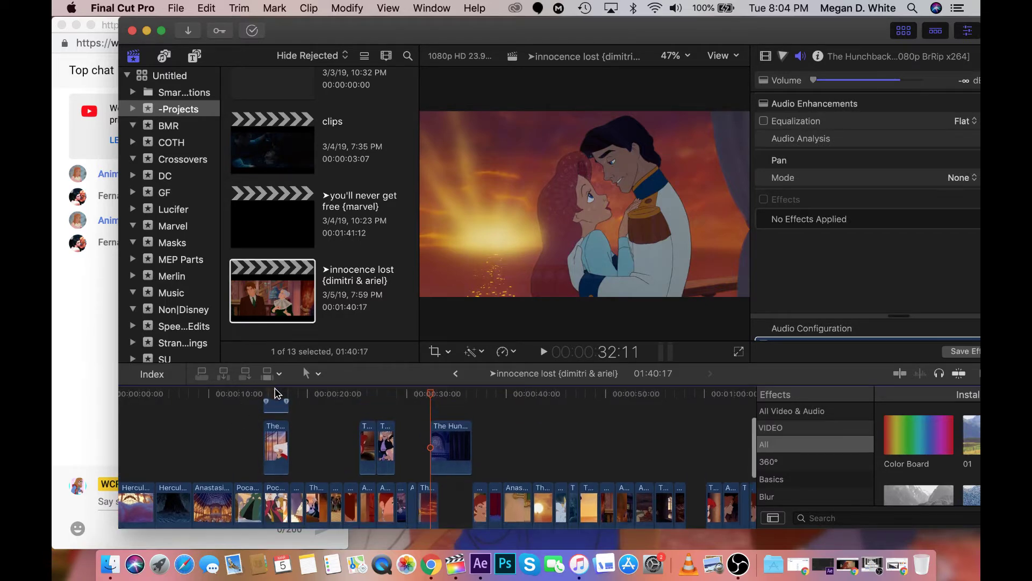
{"action": "scroll", "coordinate": [272, 425], "scroll_direction": "up", "scroll_amount": 3}
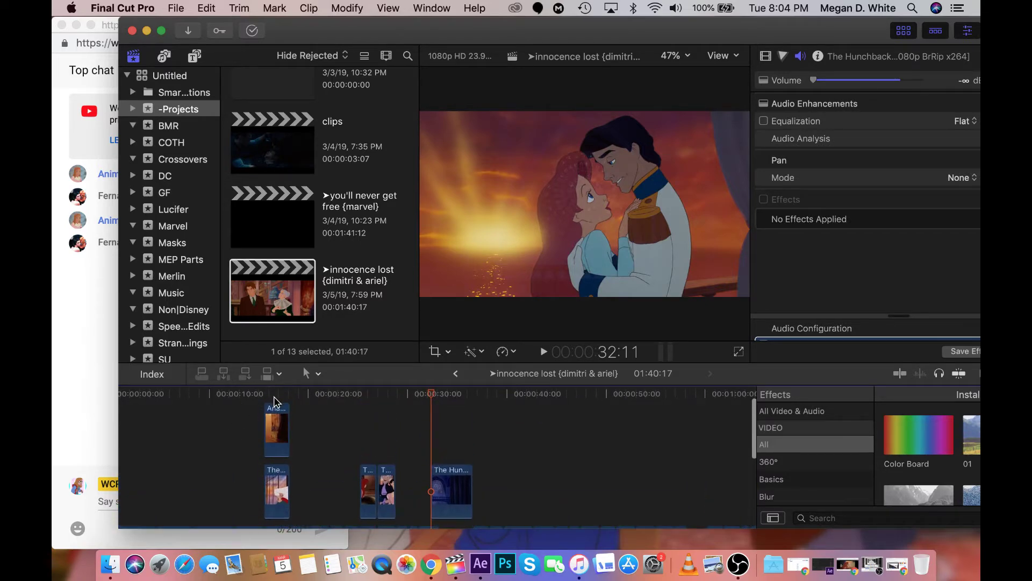
{"action": "scroll", "coordinate": [275, 404], "scroll_direction": "up", "scroll_amount": 2}
{"action": "left_click_drag", "start_coordinate": [278, 406], "coordinate": [424, 518]}
{"action": "scroll", "coordinate": [421, 518], "scroll_direction": "down", "scroll_amount": 3}
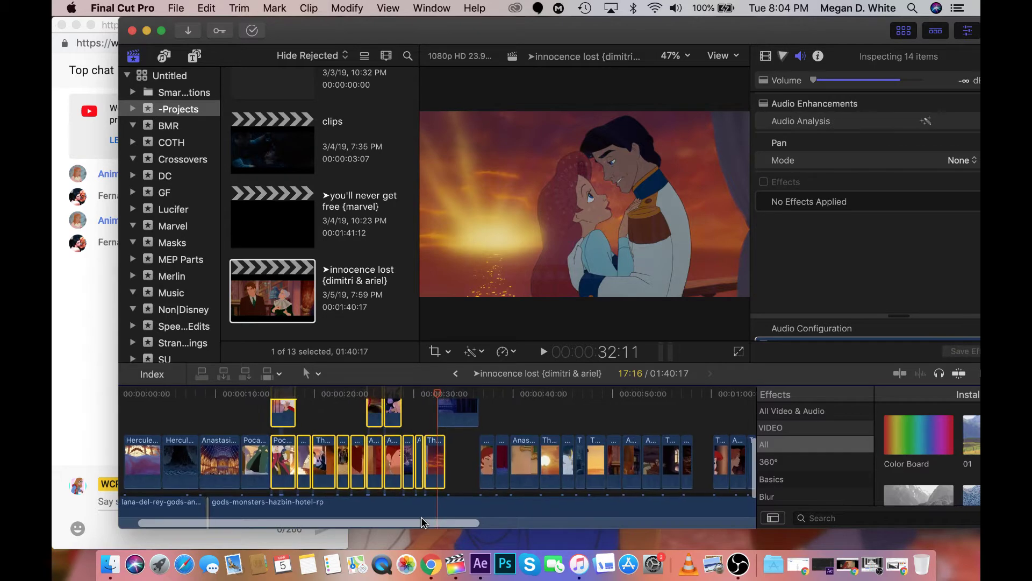
{"action": "key", "text": "super+c"}
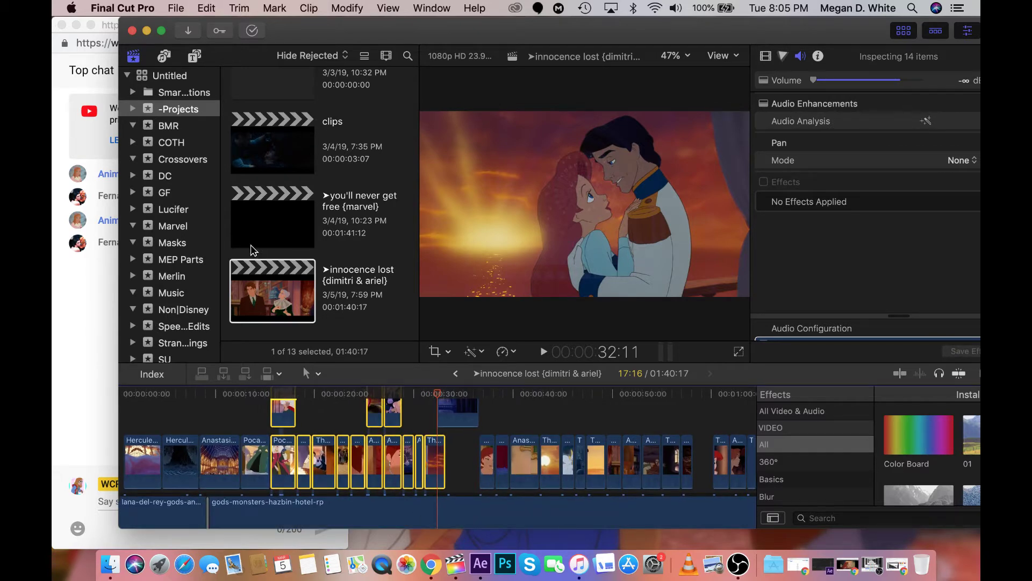
Open the clips project and replace its Avengers Age of Ultron clip with the copied Dimitri and Ariel clips
{"action": "scroll", "coordinate": [258, 215], "scroll_direction": "up", "scroll_amount": 2}
{"action": "scroll", "coordinate": [261, 161], "scroll_direction": "down", "scroll_amount": 2}
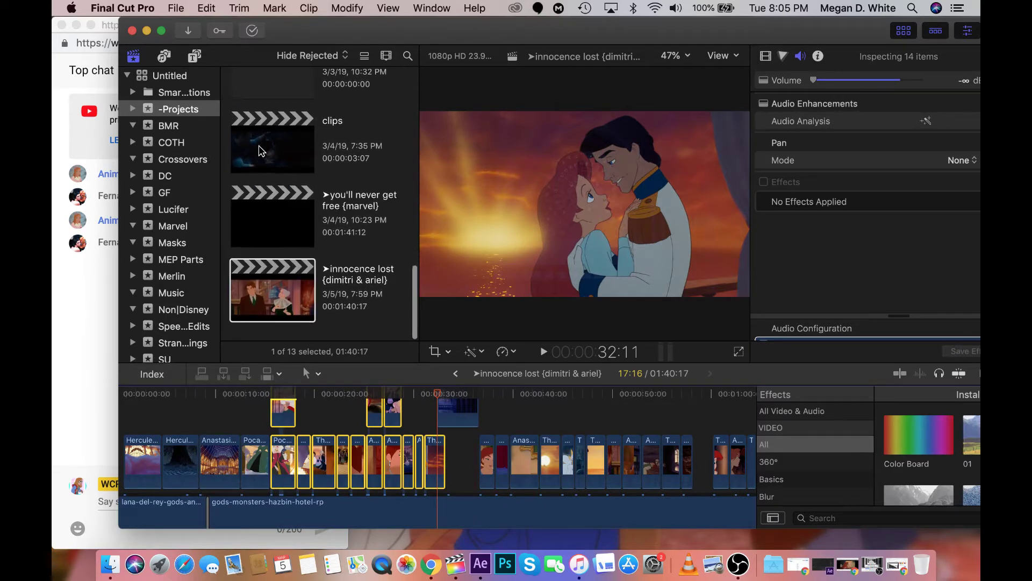
{"action": "double_click", "coordinate": [260, 151]}
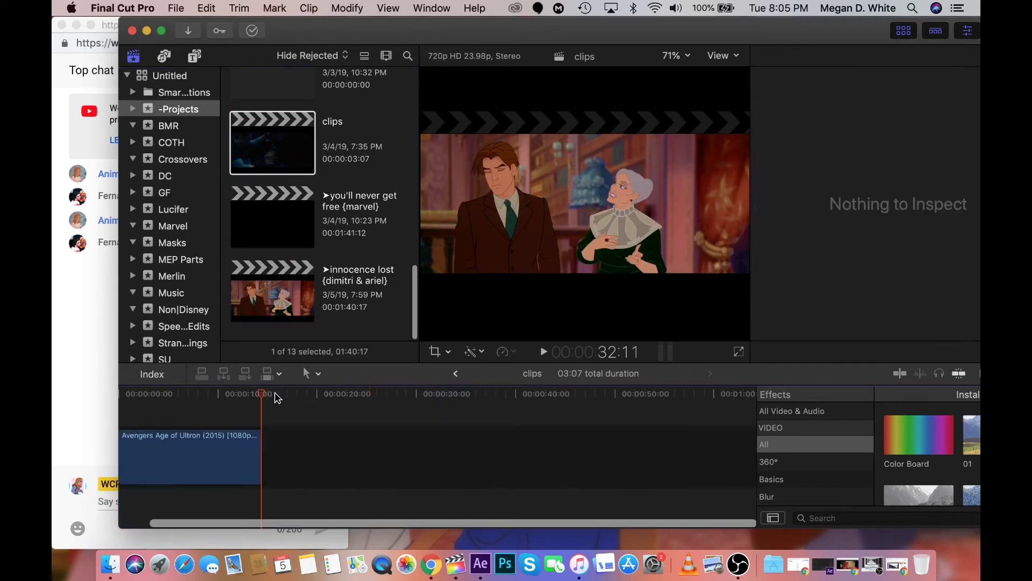
{"action": "left_click", "coordinate": [226, 456]}
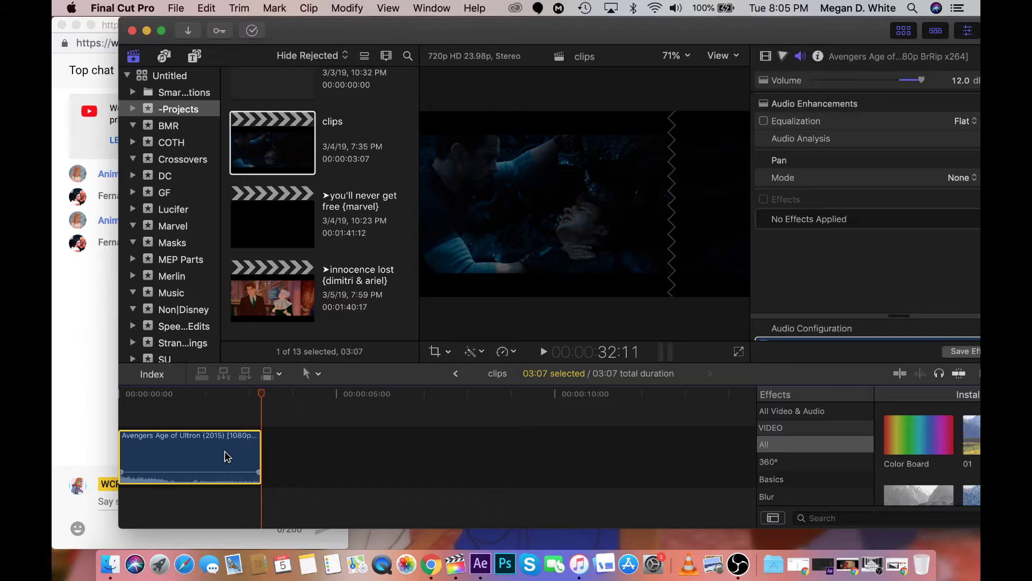
{"action": "key", "text": "super+z"}
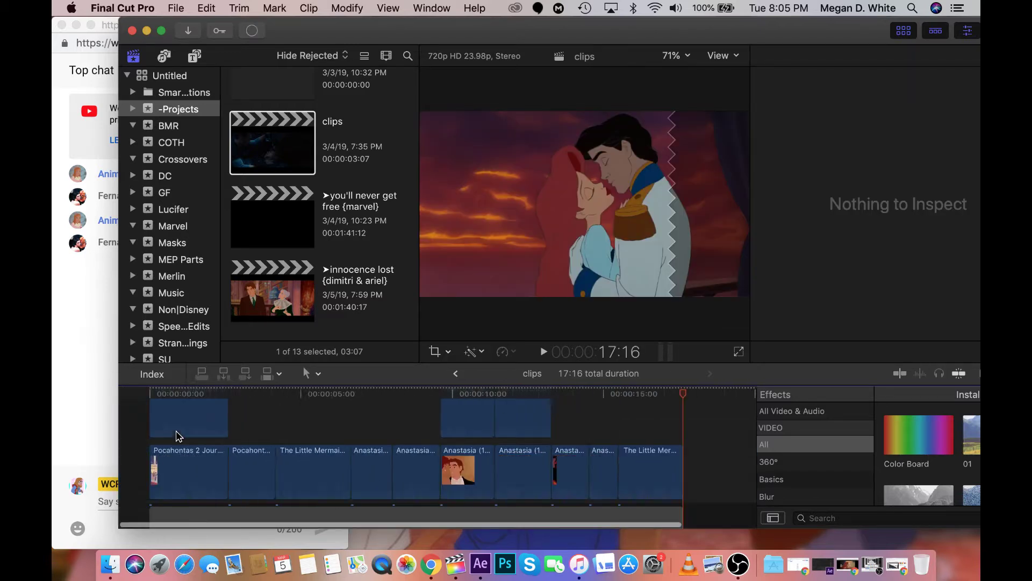
Move all the pasted clips down into the primary storyline so the connected clips join the sequence, and deselect them
{"action": "left_click_drag", "start_coordinate": [622, 469], "coordinate": [86, 378]}
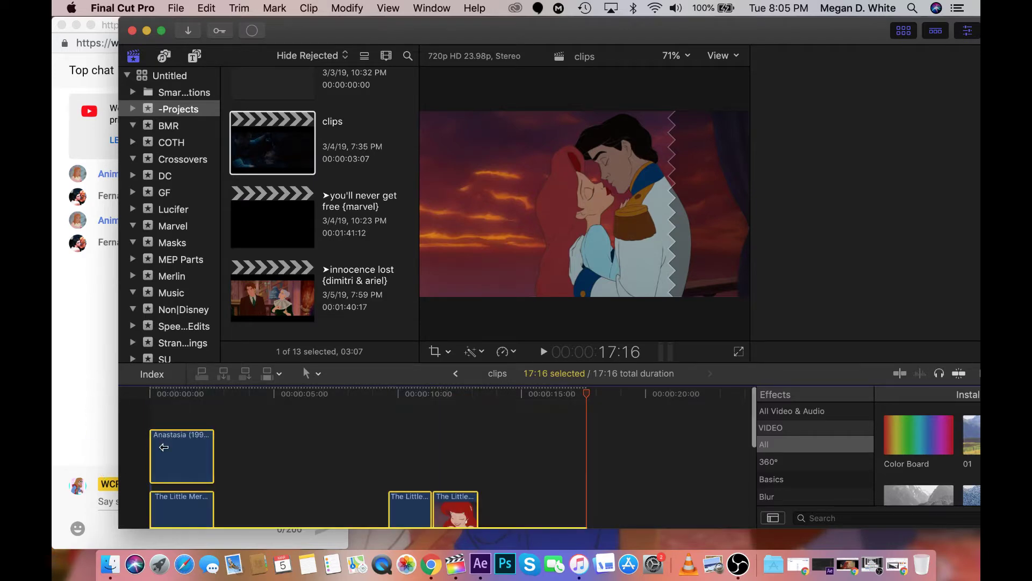
{"action": "scroll", "coordinate": [163, 462], "scroll_direction": "down", "scroll_amount": 3}
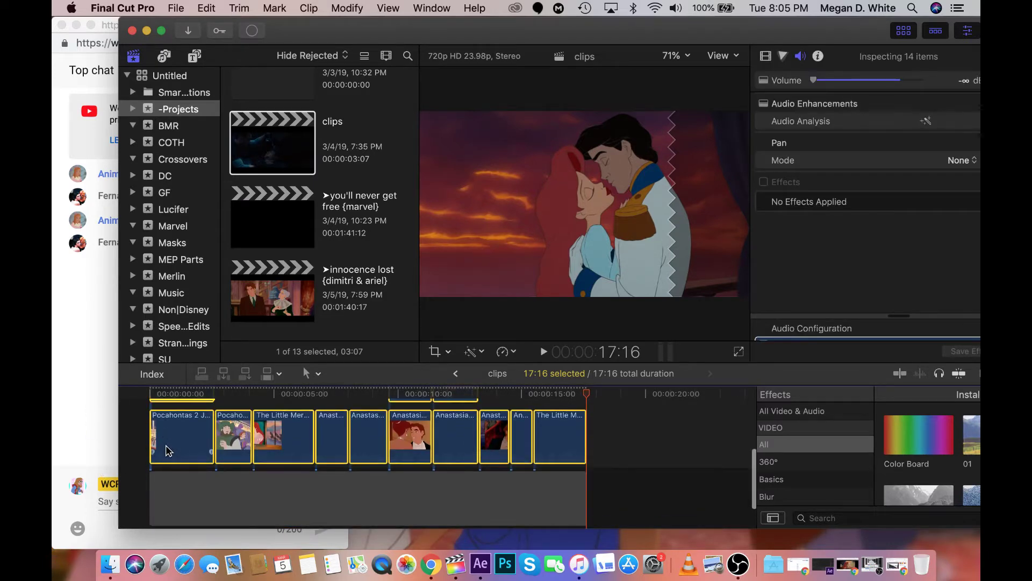
{"action": "left_click_drag", "start_coordinate": [164, 473], "coordinate": [169, 497]}
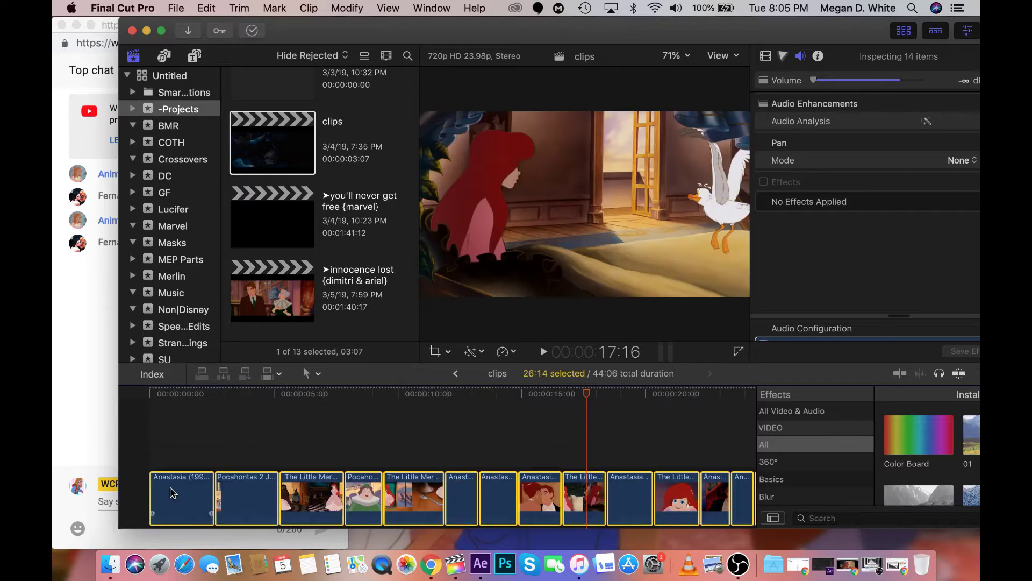
{"action": "left_click", "coordinate": [585, 448]}
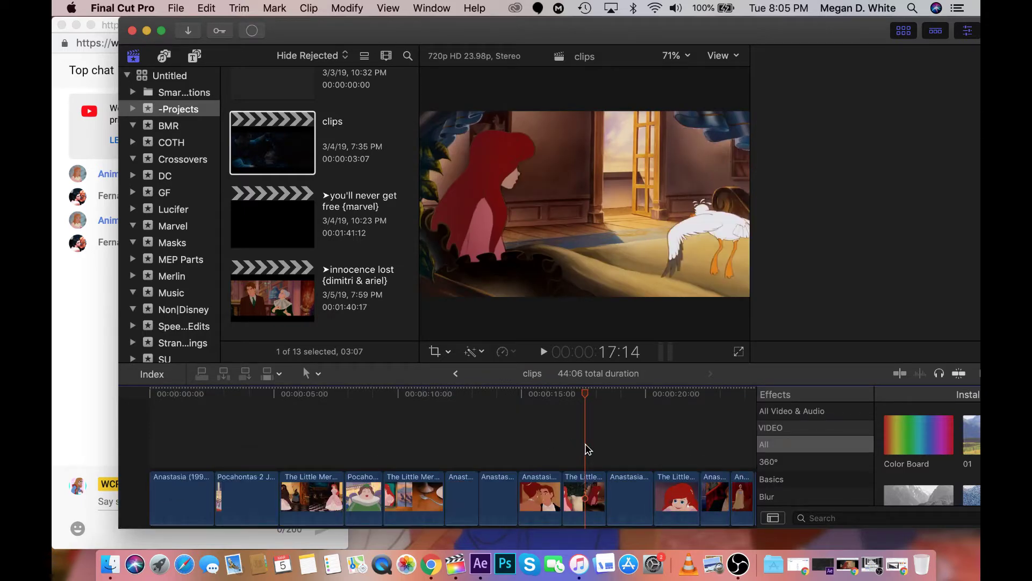
Delete the trailing gap after the last Little Mermaid clip in the clips project
{"action": "left_click", "coordinate": [593, 401]}
{"action": "scroll", "coordinate": [592, 403], "scroll_direction": "right", "scroll_amount": 5}
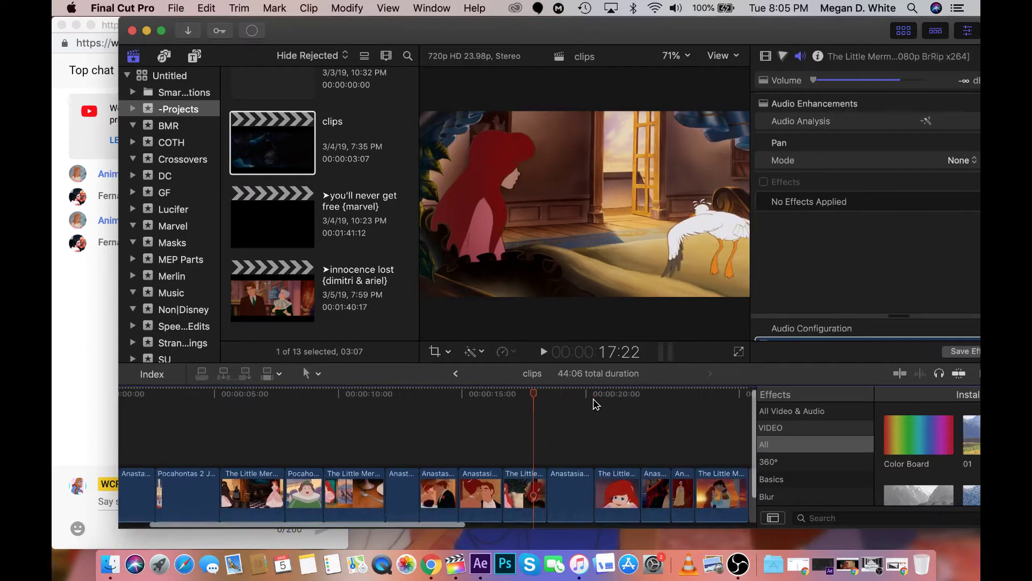
{"action": "left_click", "coordinate": [599, 496]}
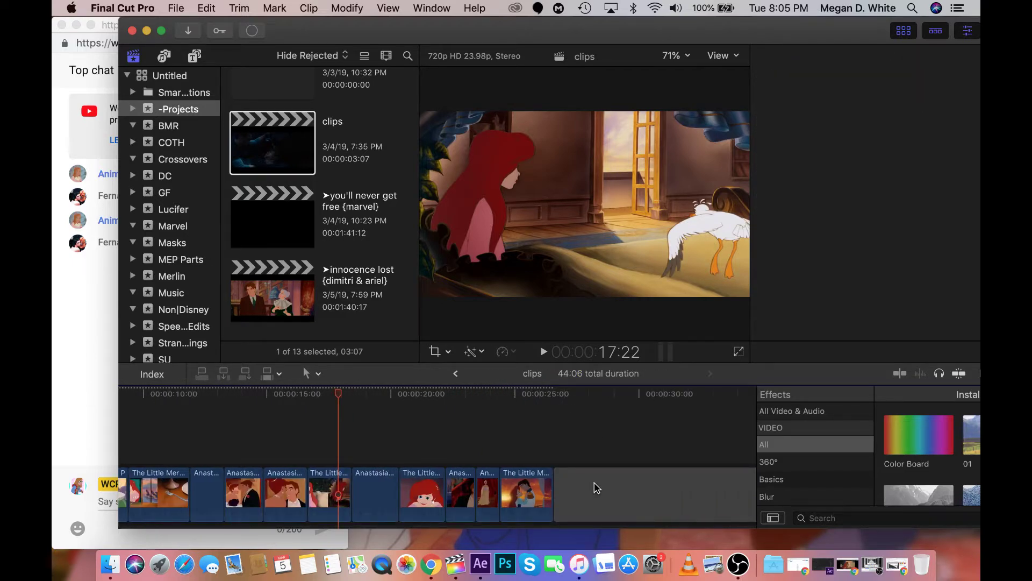
{"action": "key", "text": "Delete"}
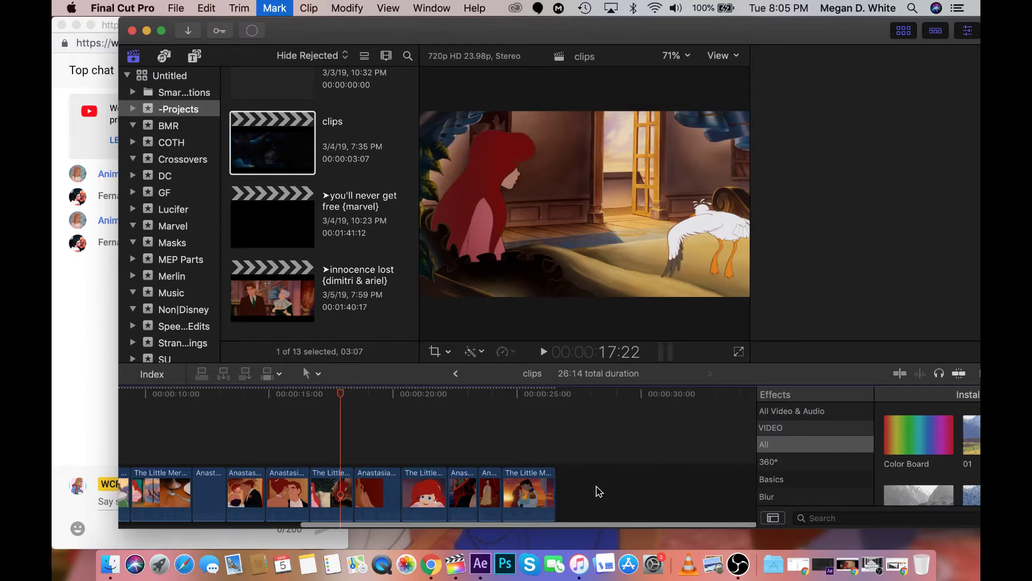
{"action": "scroll", "coordinate": [594, 488], "scroll_direction": "left", "scroll_amount": 5}
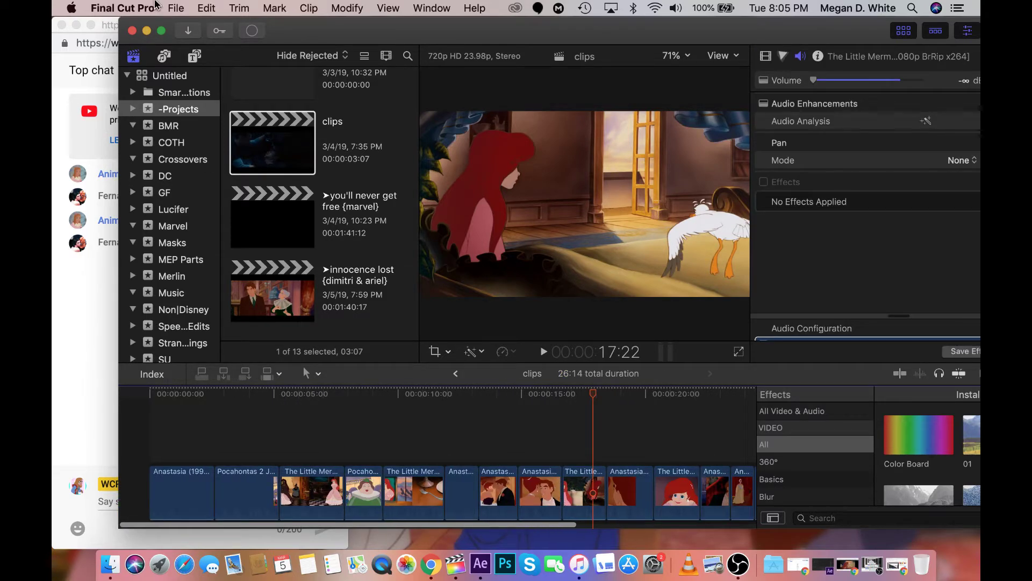
{"action": "left_click", "coordinate": [176, 7]}
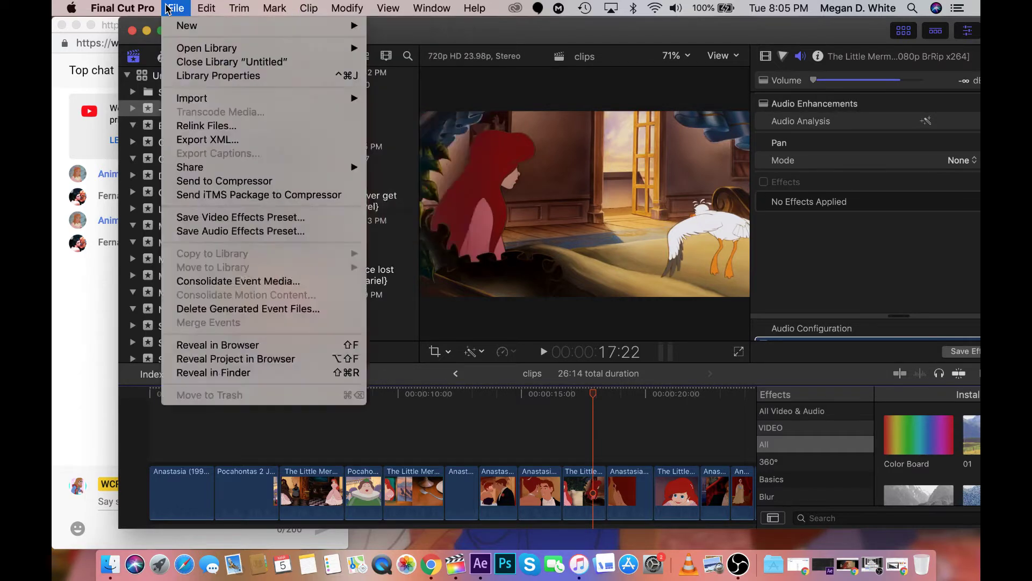
{"action": "mouse_move", "coordinate": [183, 26]}
{"action": "left_click", "coordinate": [398, 30]}
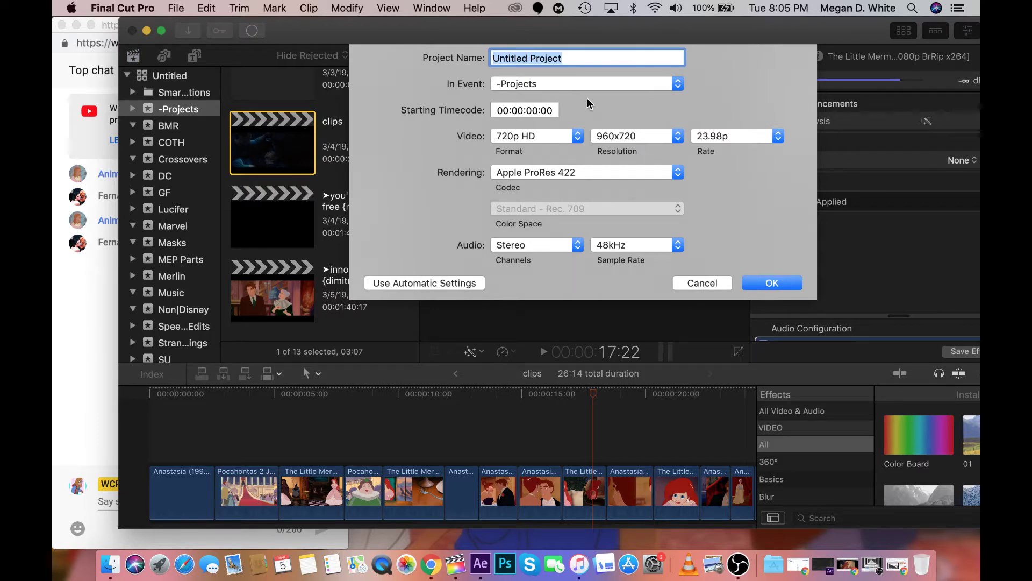
{"action": "left_click", "coordinate": [690, 290]}
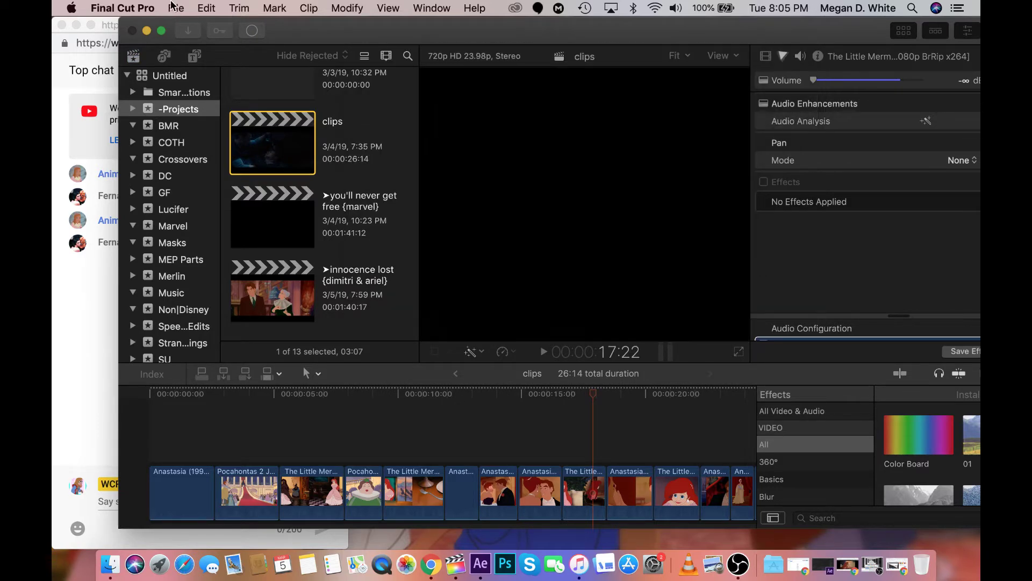
Export the clips project with the Apple Devices 1080p preset, titled "g&m 1", and save it in the Documents folder
{"action": "left_click", "coordinate": [175, 8]}
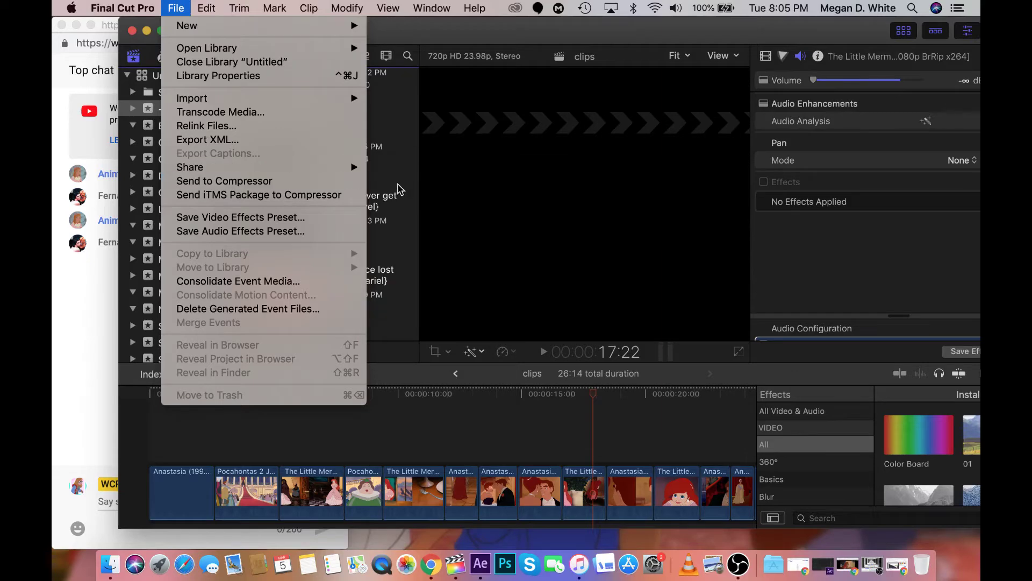
{"action": "mouse_move", "coordinate": [344, 168]}
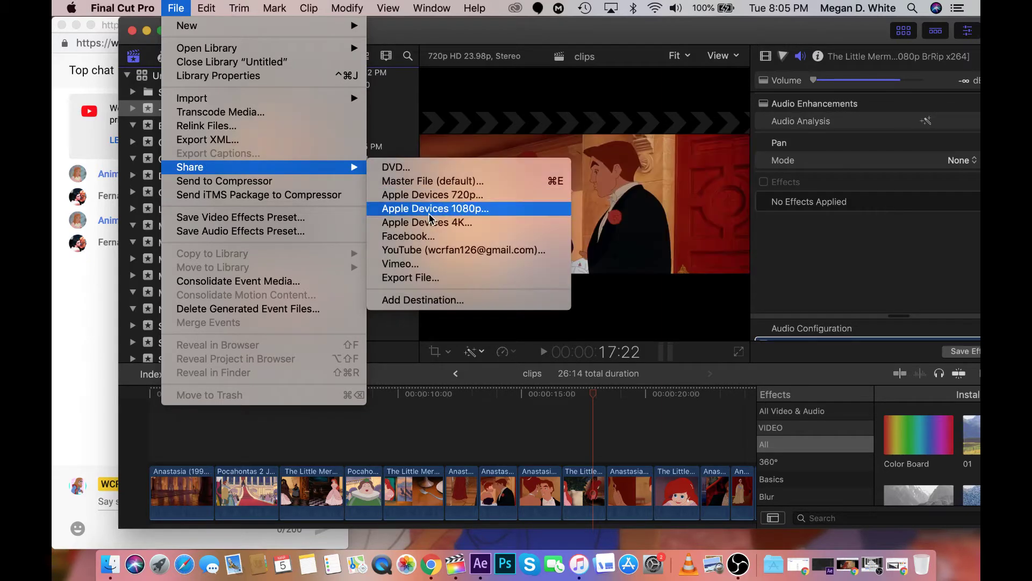
{"action": "left_click", "coordinate": [430, 218]}
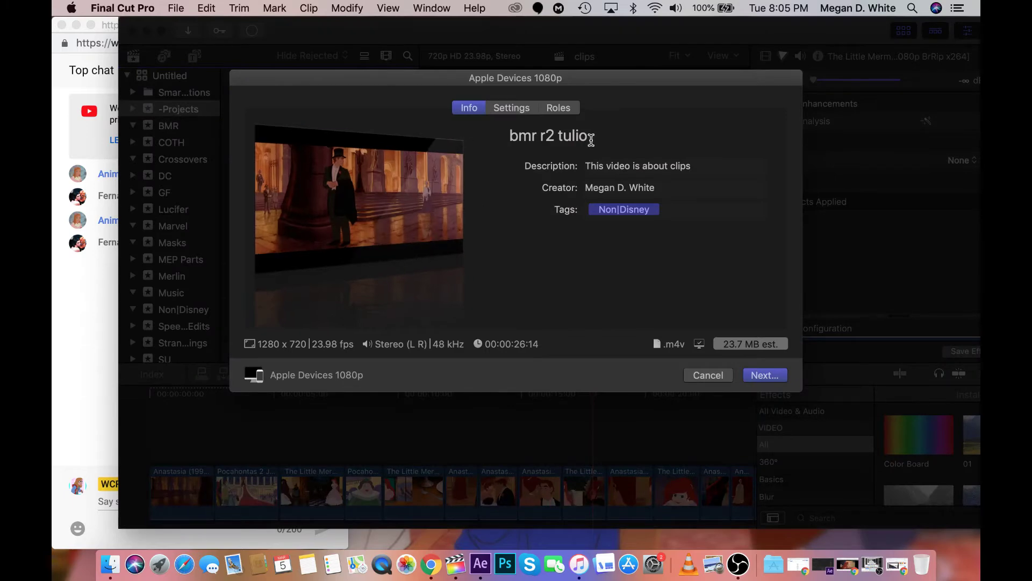
{"action": "left_click_drag", "start_coordinate": [591, 137], "coordinate": [469, 138]}
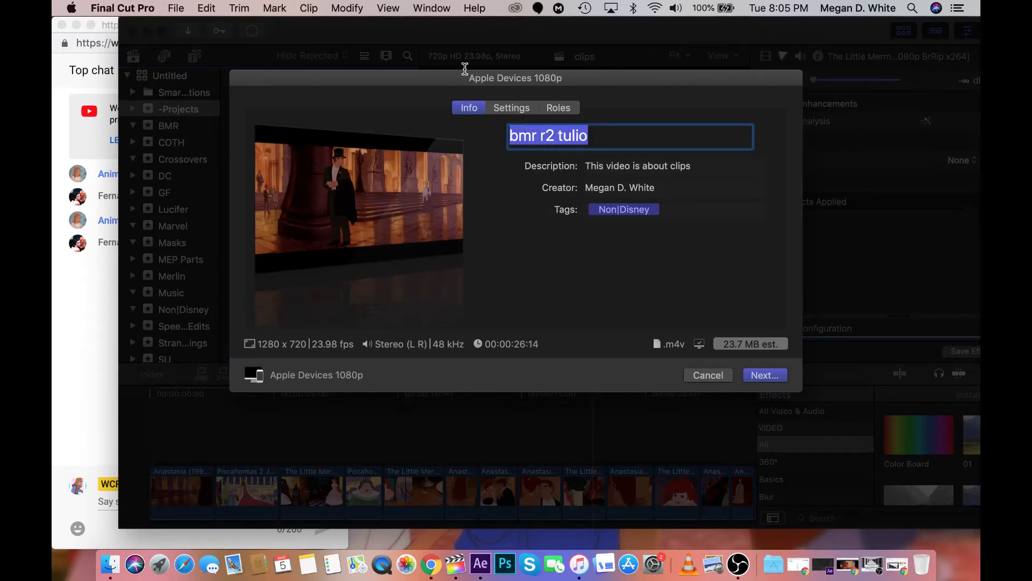
{"action": "left_click_drag", "start_coordinate": [453, 77], "coordinate": [430, 76]}
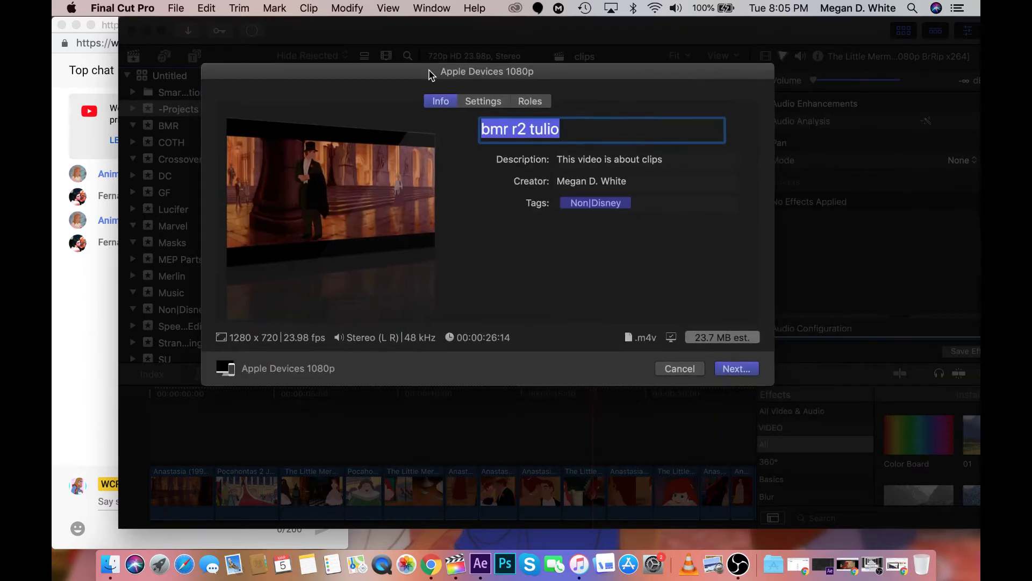
{"action": "type", "text": "g&m 1"}
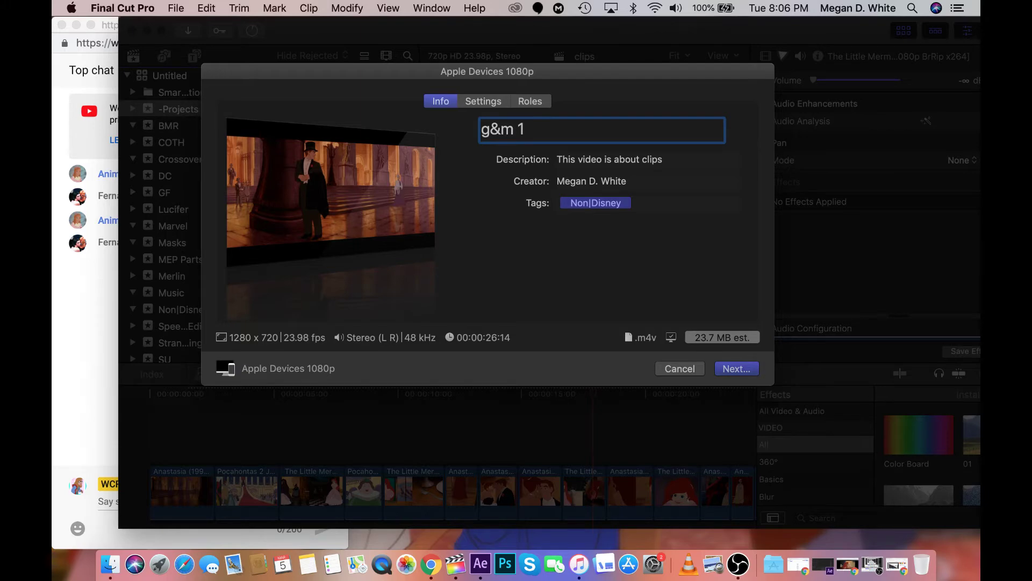
{"action": "key", "text": "Return"}
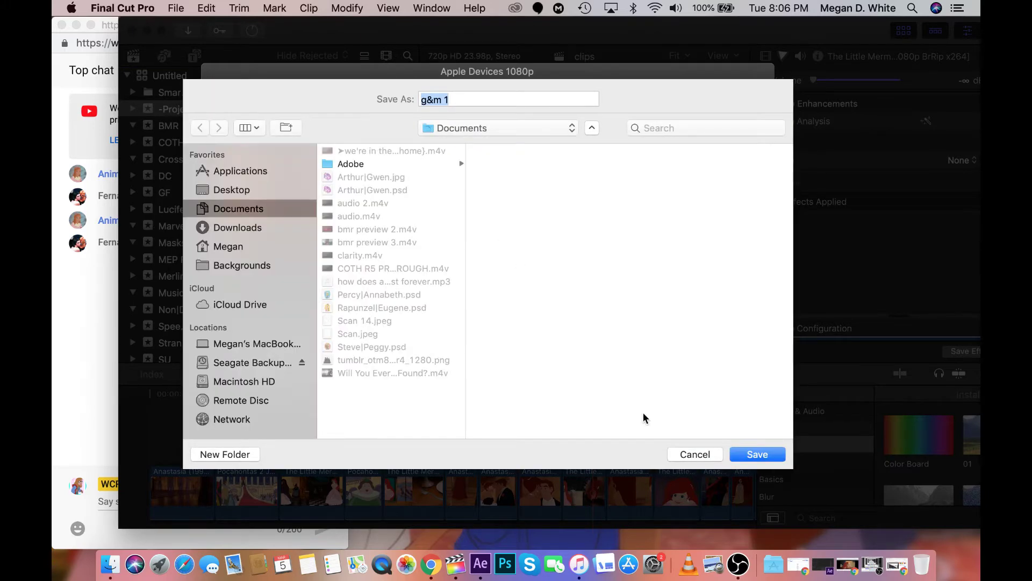
{"action": "left_click", "coordinate": [762, 455]}
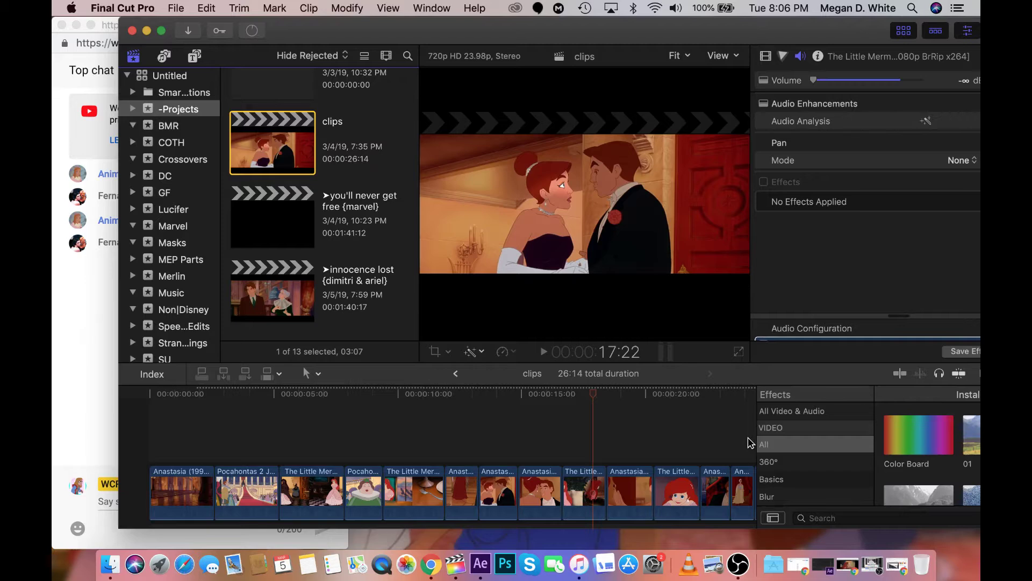
Switch to Chrome and check the live stream's viewer analytics, chat and stream status on the YouTube Live Dashboard
{"action": "key", "text": "super+Tab"}
{"action": "scroll", "coordinate": [477, 341], "scroll_direction": "down", "scroll_amount": 10}
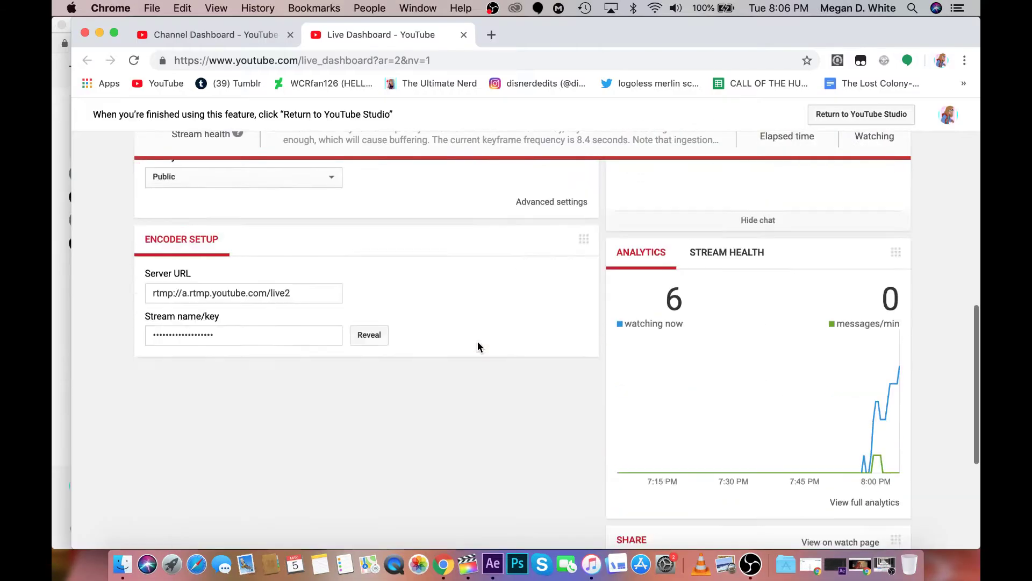
{"action": "scroll", "coordinate": [478, 341], "scroll_direction": "up", "scroll_amount": 1}
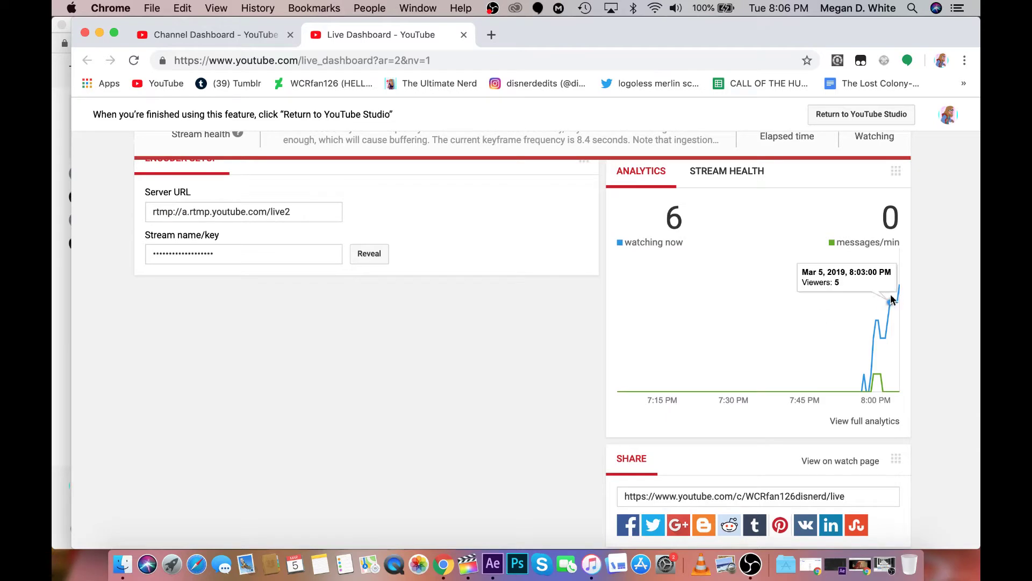
{"action": "mouse_move", "coordinate": [899, 288]}
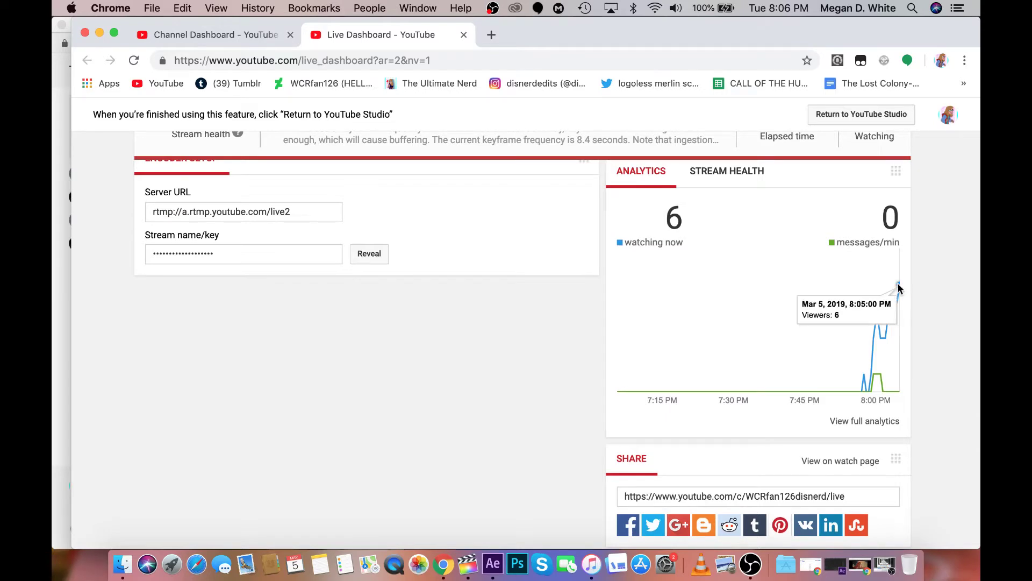
{"action": "left_click", "coordinate": [58, 320]}
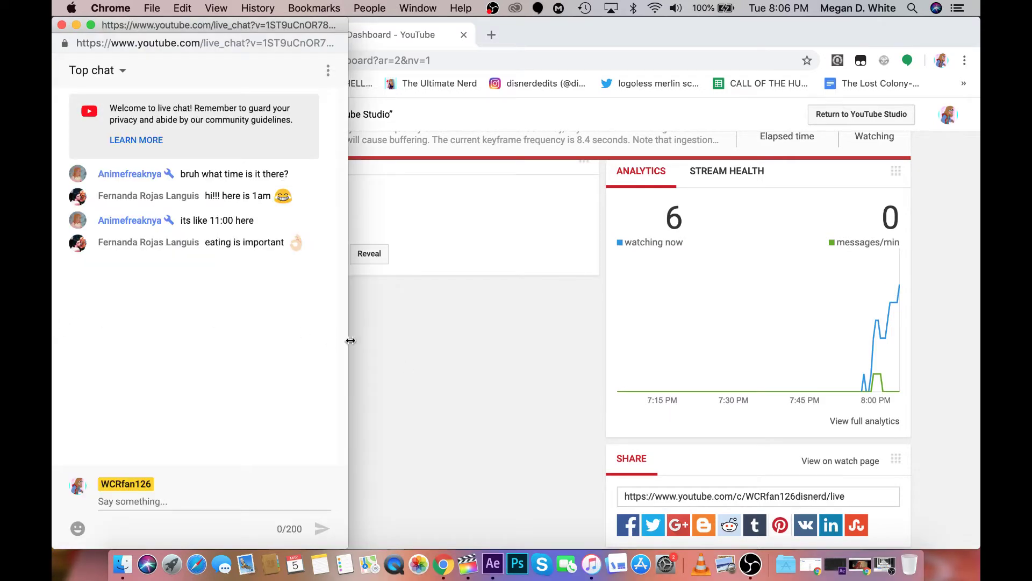
{"action": "left_click", "coordinate": [414, 368]}
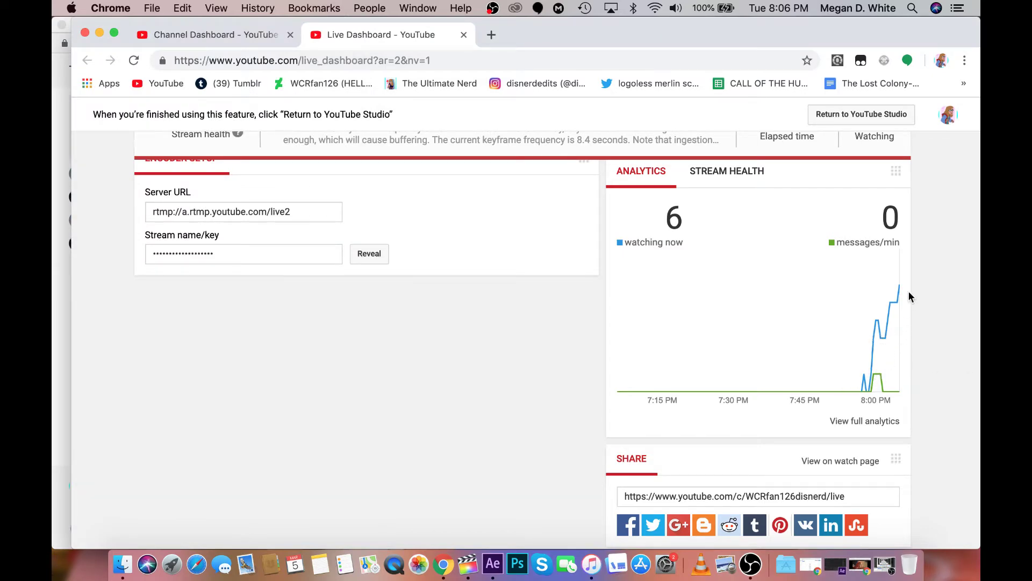
{"action": "scroll", "coordinate": [705, 314], "scroll_direction": "up", "scroll_amount": 10}
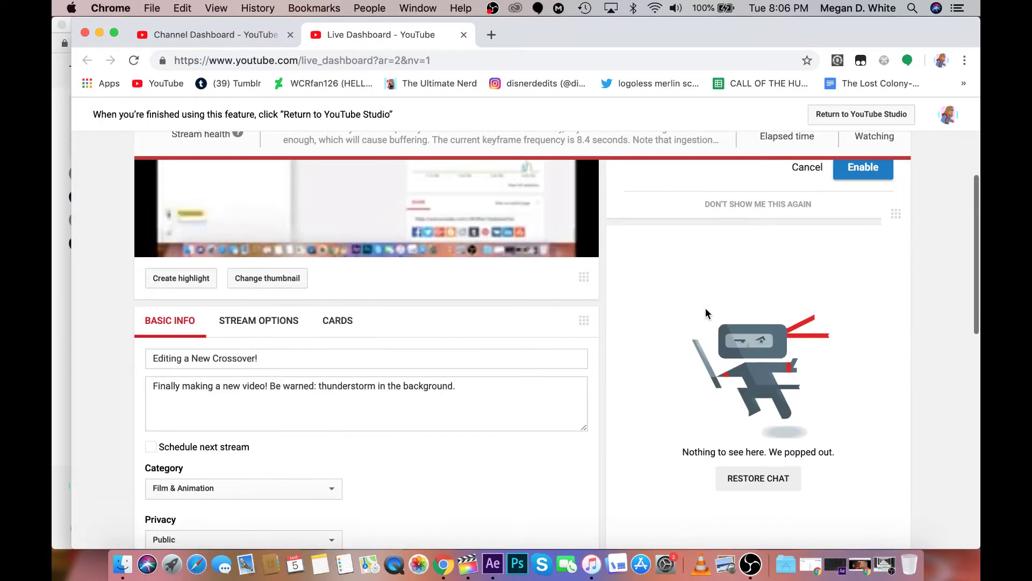
{"action": "scroll", "coordinate": [527, 341], "scroll_direction": "up", "scroll_amount": 5}
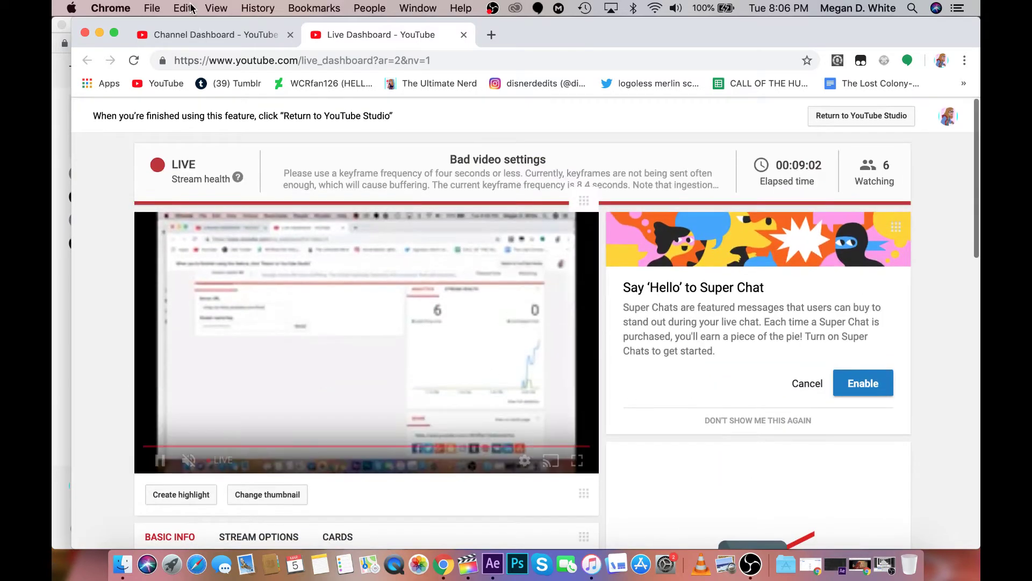
Minimize the YouTube Live Dashboard window and return to the clips project's timeline in Final Cut Pro
{"action": "key", "text": "super+m"}
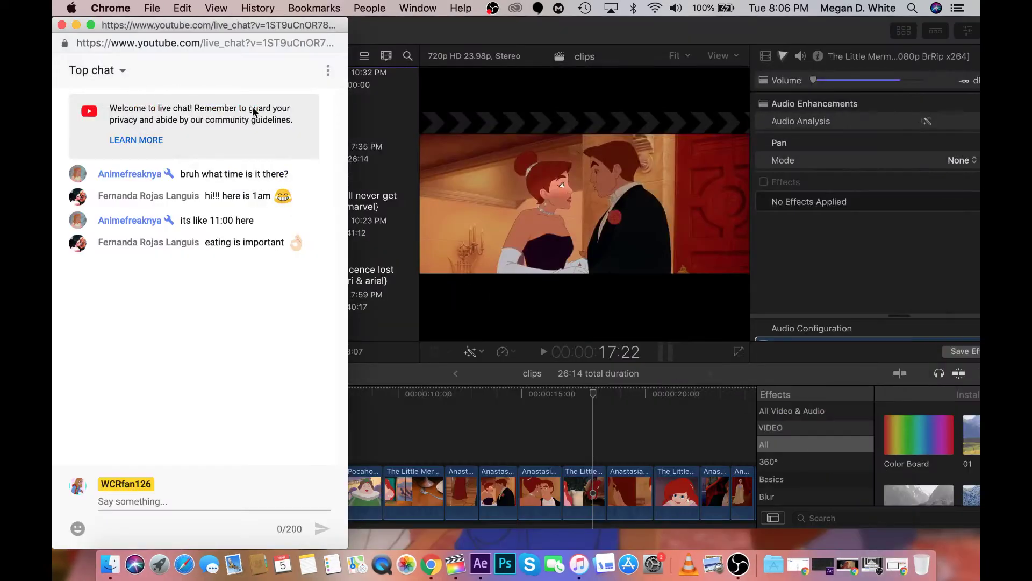
{"action": "left_click", "coordinate": [379, 45]}
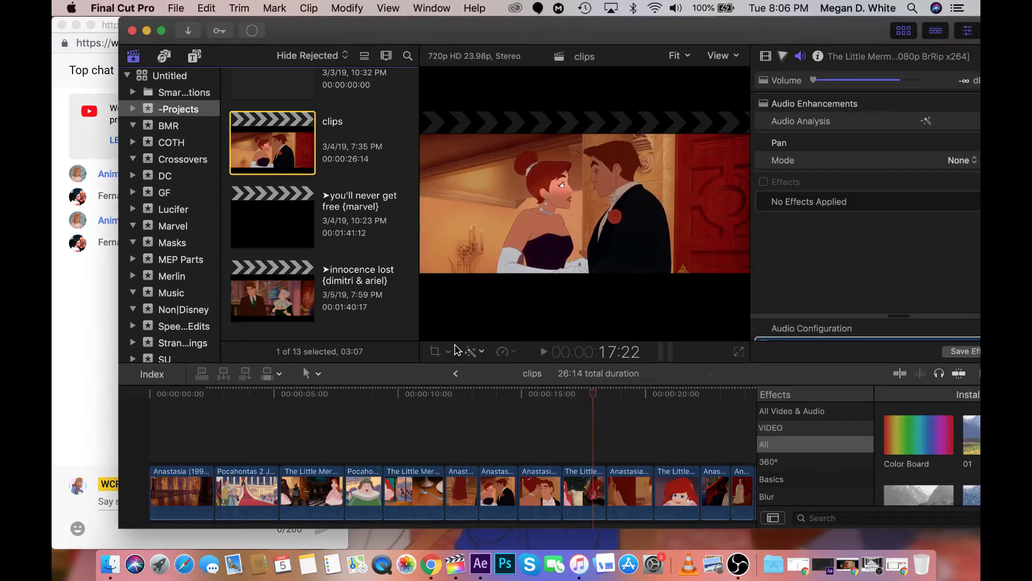
{"action": "scroll", "coordinate": [545, 414], "scroll_direction": "right", "scroll_amount": 3}
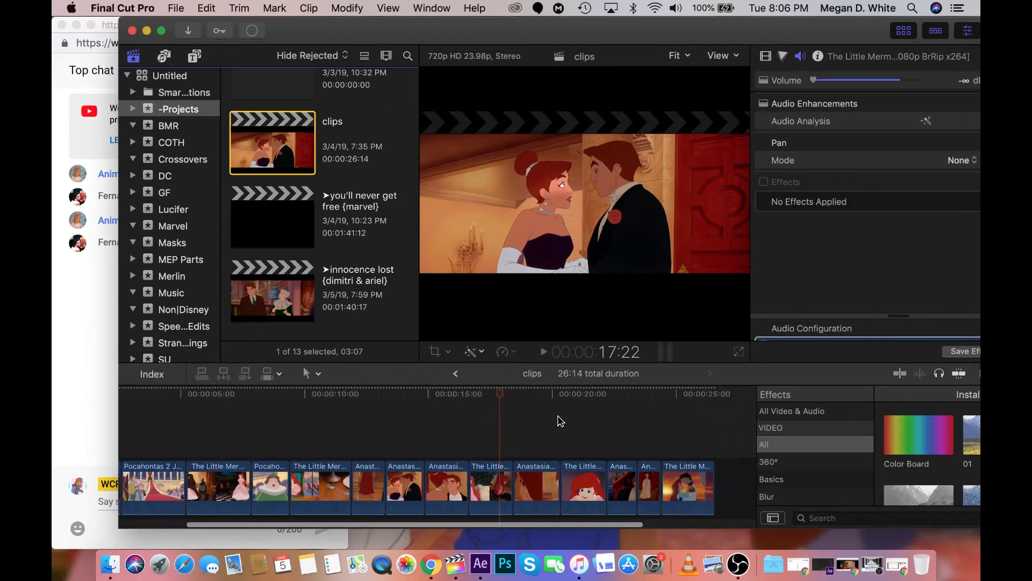
{"action": "scroll", "coordinate": [560, 421], "scroll_direction": "left", "scroll_amount": 3}
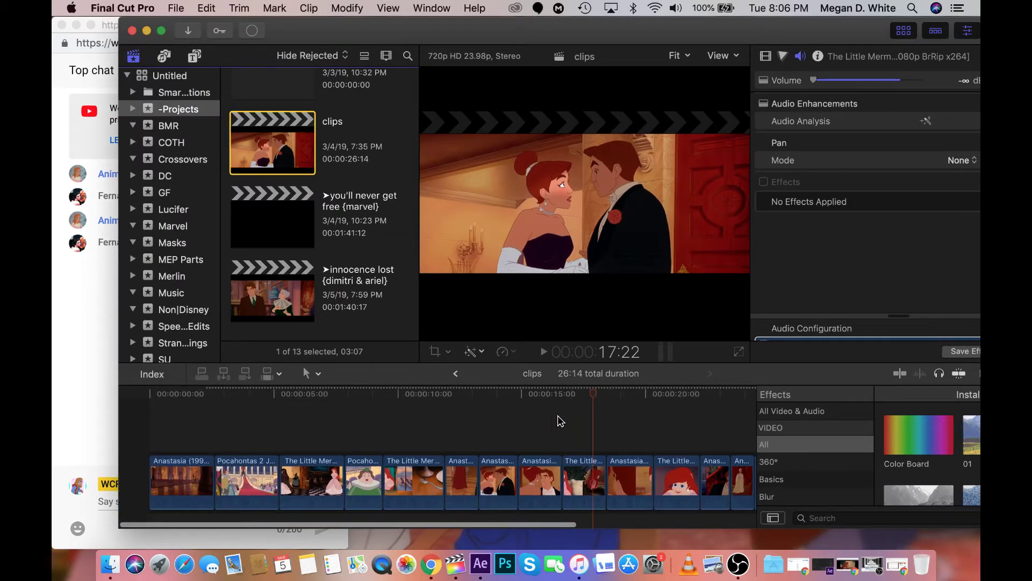
{"action": "scroll", "coordinate": [559, 421], "scroll_direction": "right", "scroll_amount": 2}
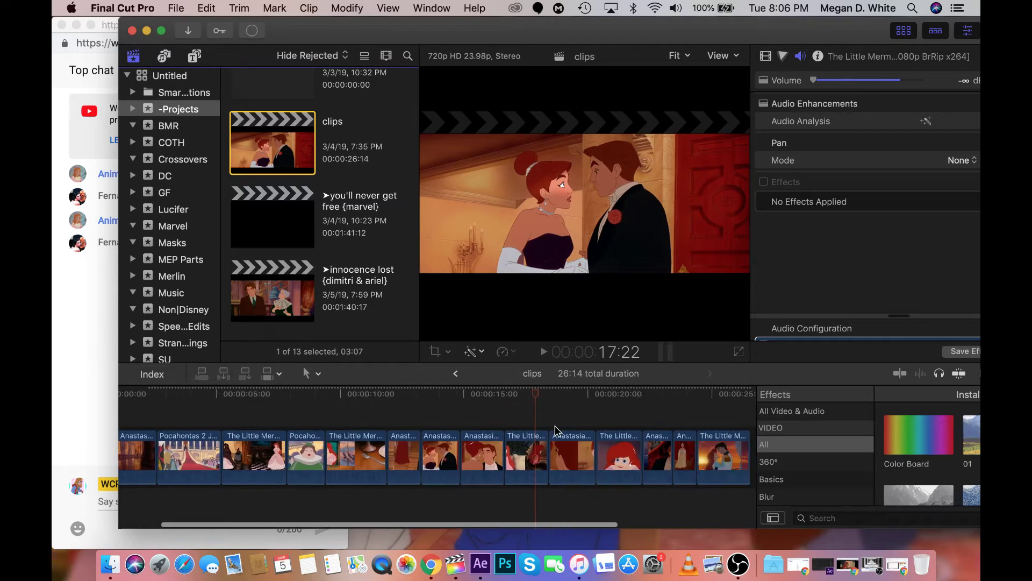
Fit the whole clips timeline in view and check the export's sharing progress in Background Tasks
{"action": "key", "text": "super+minus"}
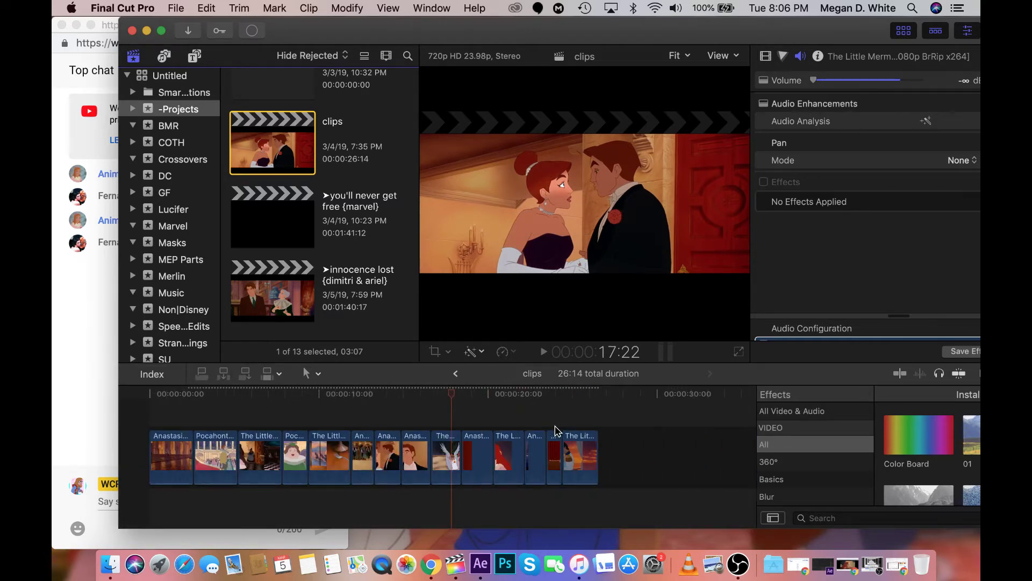
{"action": "left_click", "coordinate": [256, 32]}
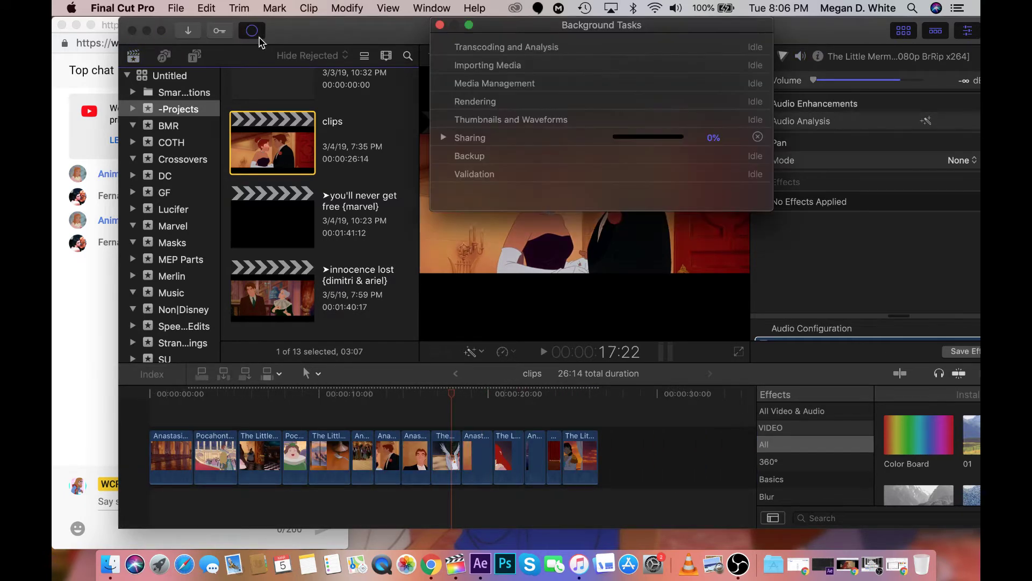
{"action": "left_click", "coordinate": [440, 25]}
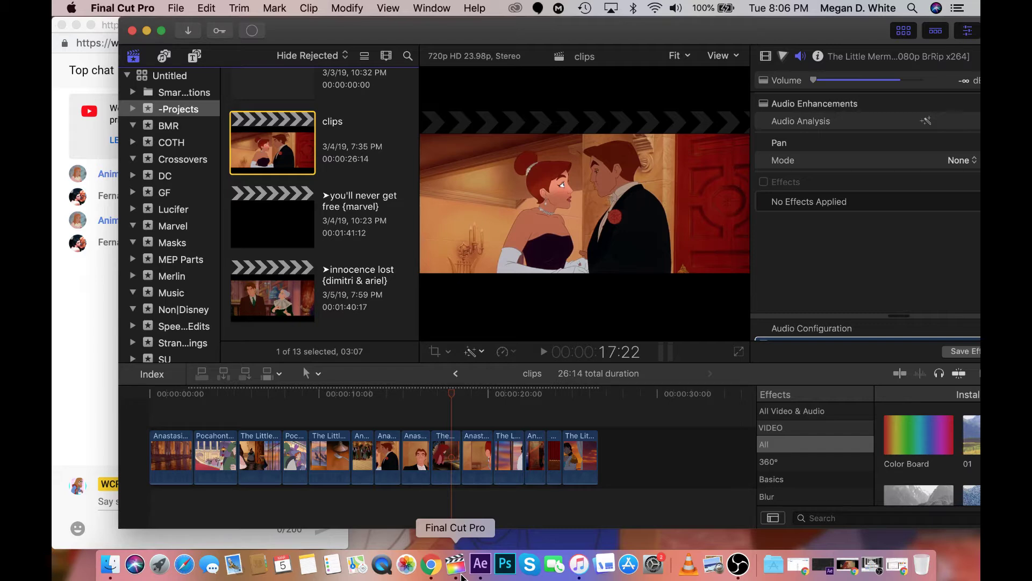
Reopen Background Tasks, dismiss the share notification and cancel the background rendering task
{"action": "left_click", "coordinate": [246, 32]}
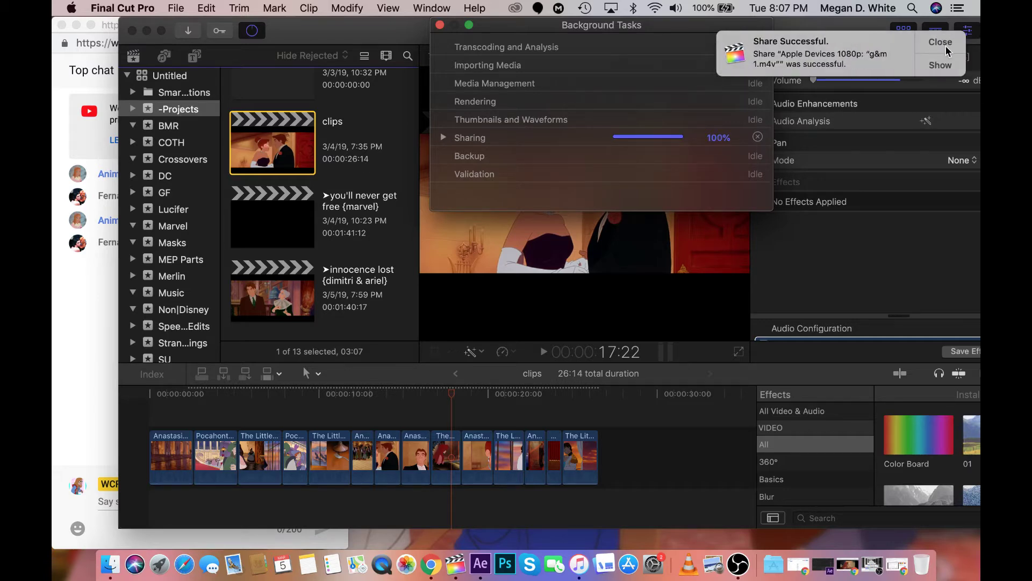
{"action": "left_click", "coordinate": [947, 44]}
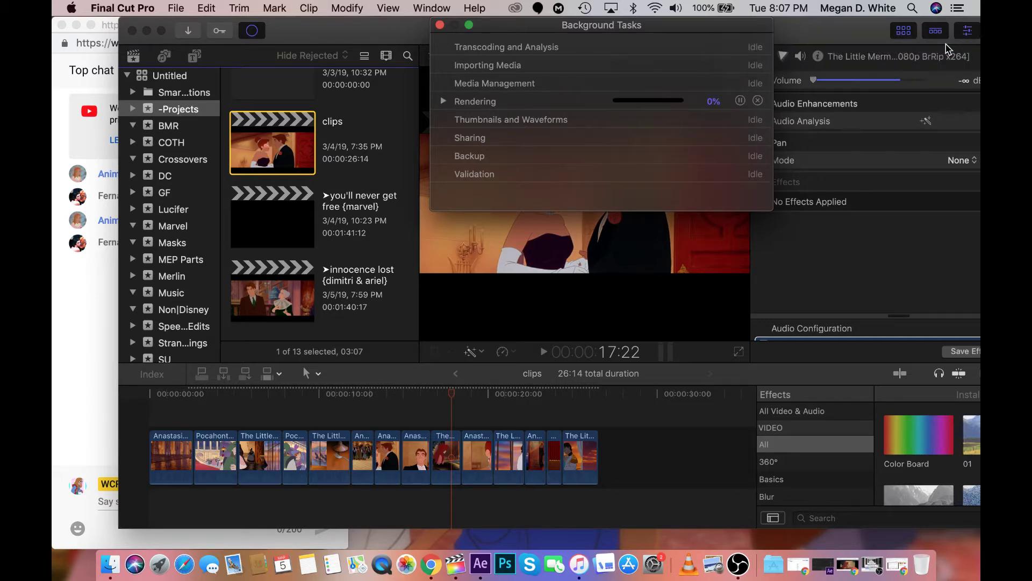
{"action": "left_click", "coordinate": [758, 101]}
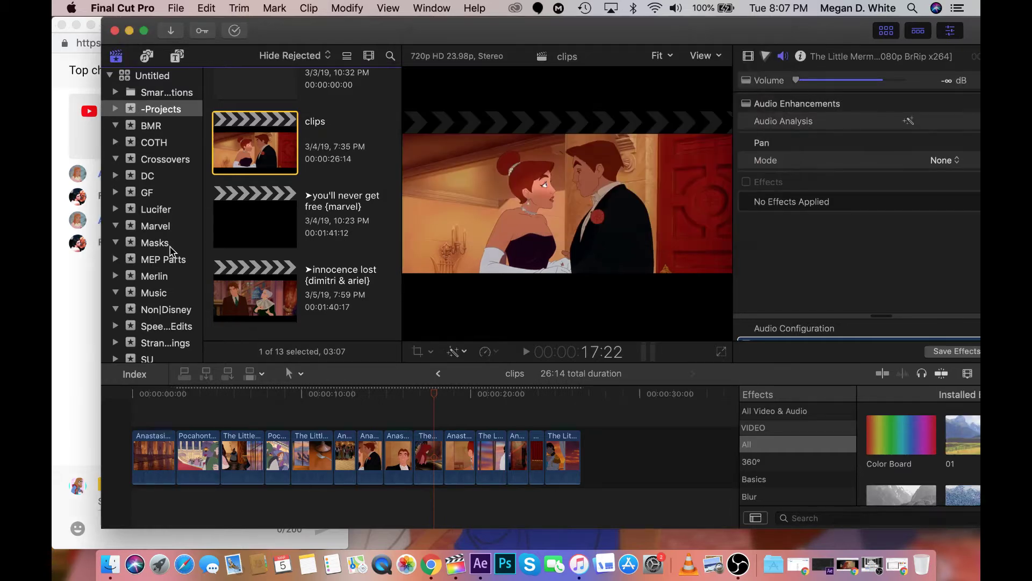
Open the Non|Disney event and browse its Anastasia footage
{"action": "left_click", "coordinate": [164, 311]}
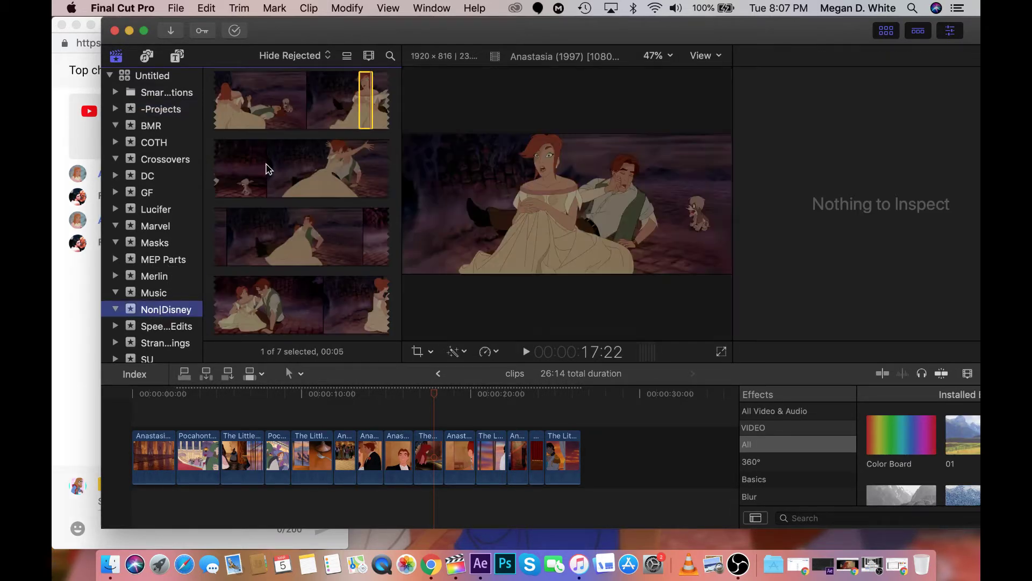
{"action": "scroll", "coordinate": [282, 150], "scroll_direction": "down", "scroll_amount": 10}
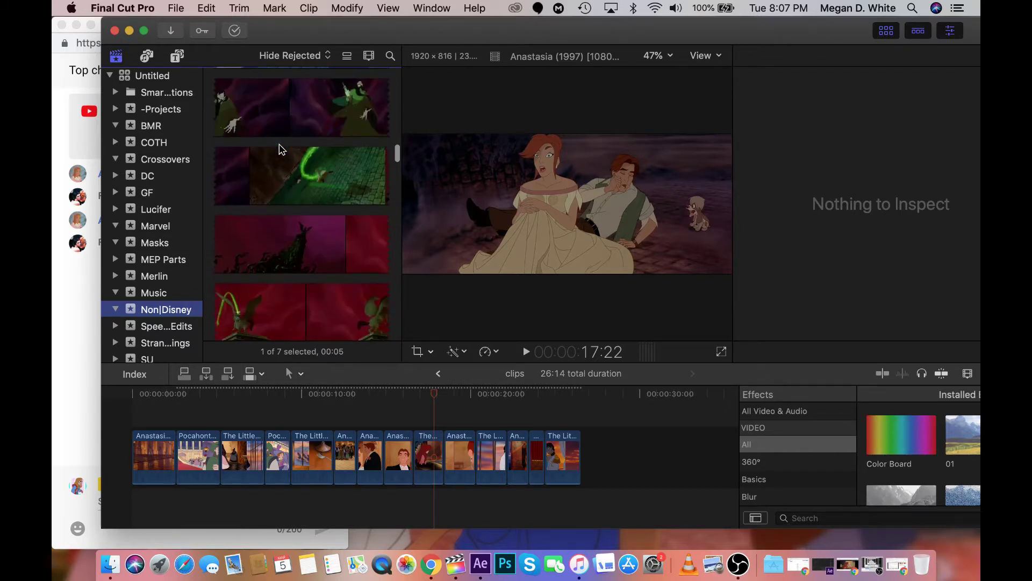
{"action": "scroll", "coordinate": [279, 149], "scroll_direction": "down", "scroll_amount": 1}
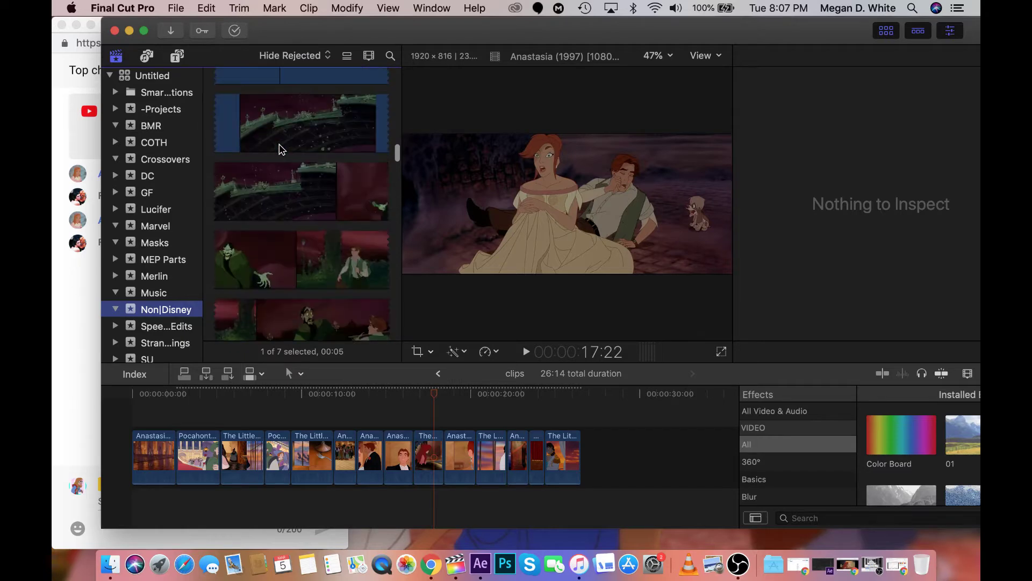
{"action": "scroll", "coordinate": [280, 149], "scroll_direction": "down", "scroll_amount": 2}
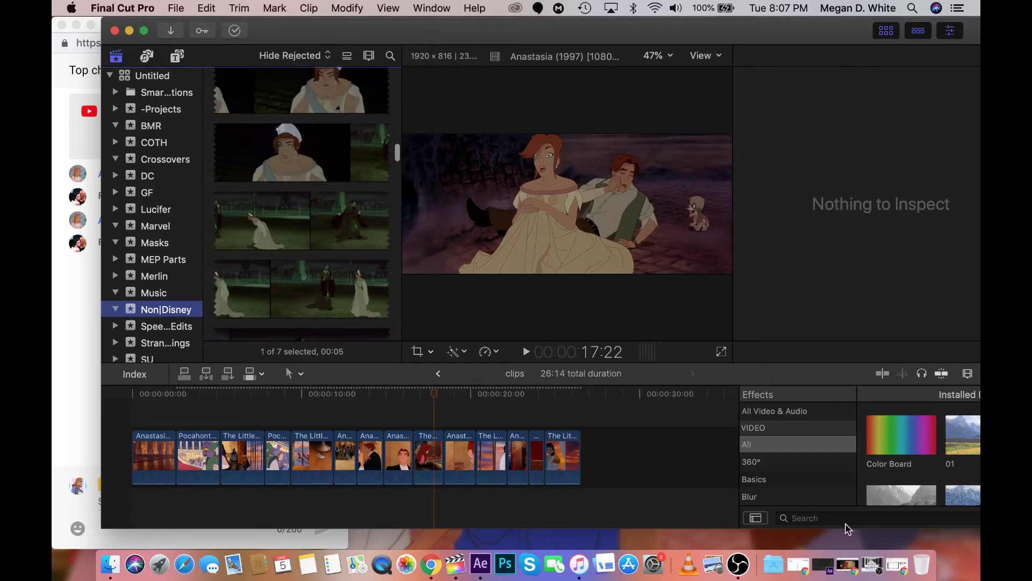
Switch to Chrome, check the stream status and analytics on the YouTube Live Dashboard, and minimize its window to return to Final Cut Pro
{"action": "left_click", "coordinate": [898, 564]}
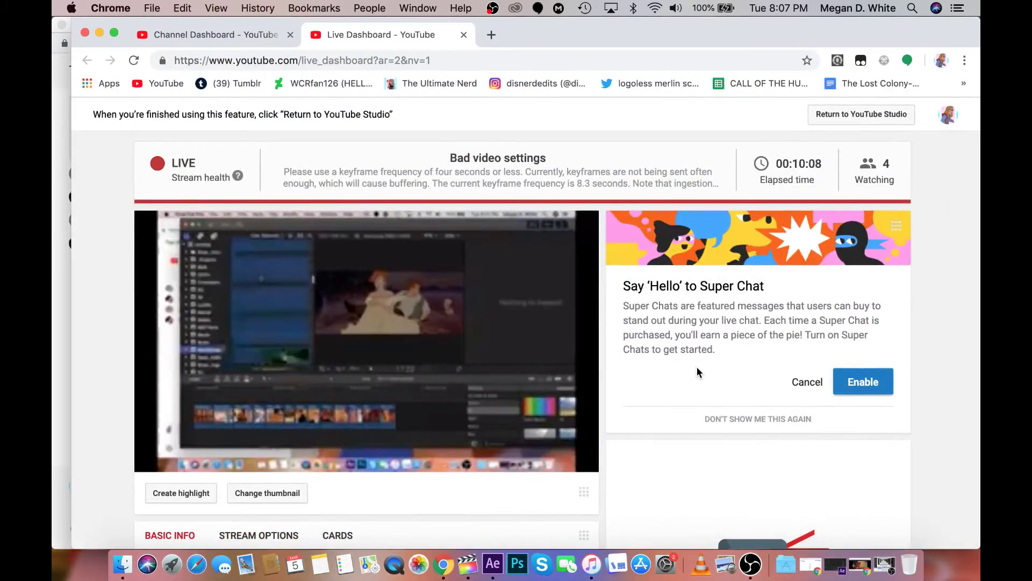
{"action": "scroll", "coordinate": [697, 367], "scroll_direction": "down", "scroll_amount": 5}
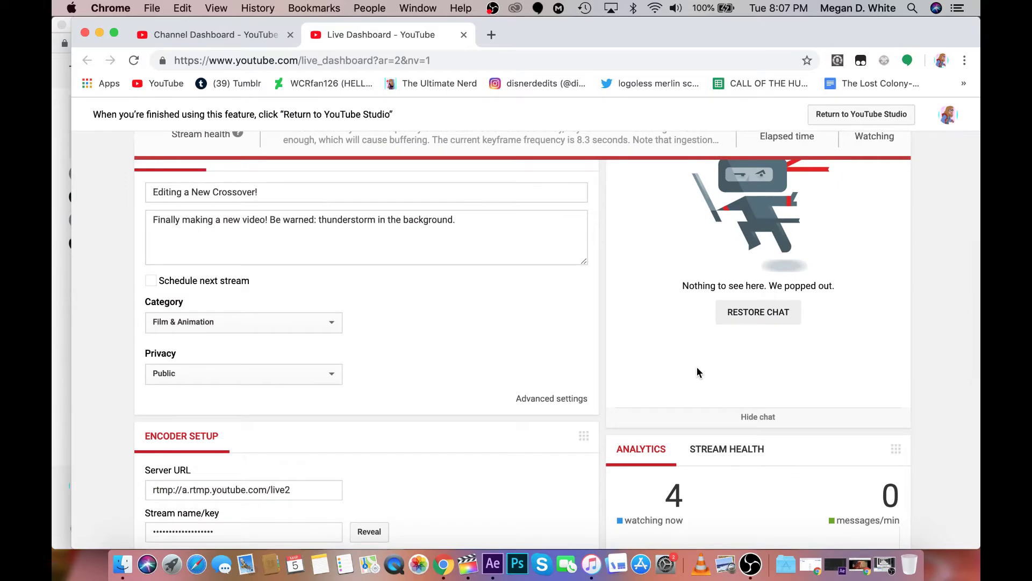
{"action": "left_click", "coordinate": [100, 33]}
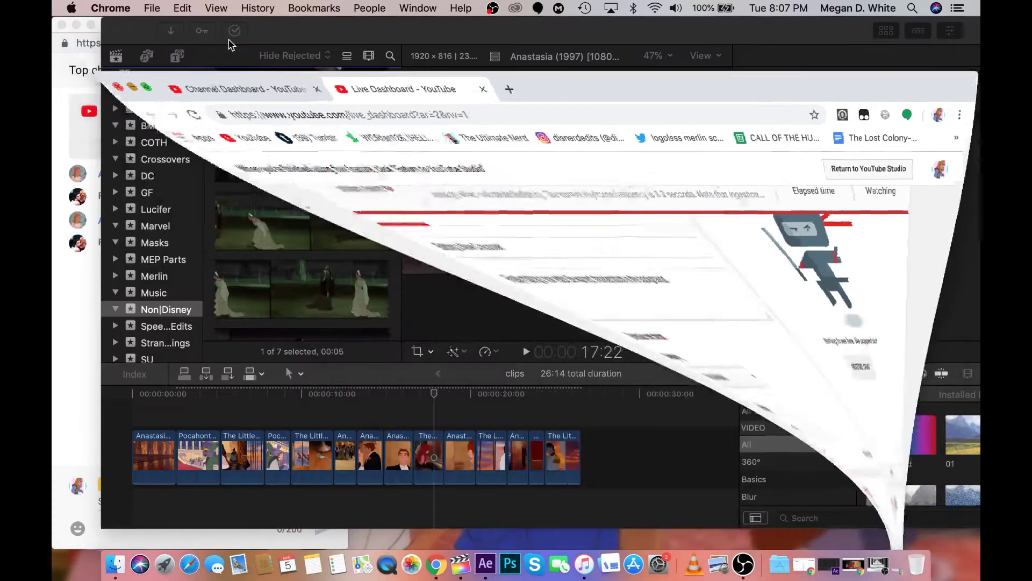
{"action": "left_click", "coordinate": [375, 33]}
Look back through the Anastasia footage in the Non|Disney event for the ballroom shot with the empty throne and dancing couples
{"action": "scroll", "coordinate": [311, 295], "scroll_direction": "down", "scroll_amount": 5}
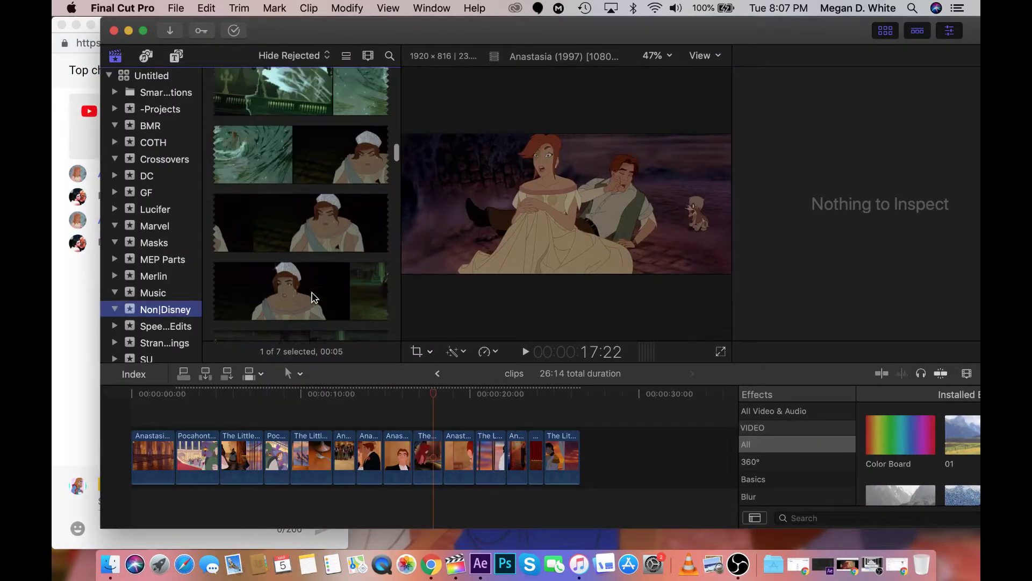
{"action": "scroll", "coordinate": [314, 297], "scroll_direction": "up", "scroll_amount": 2}
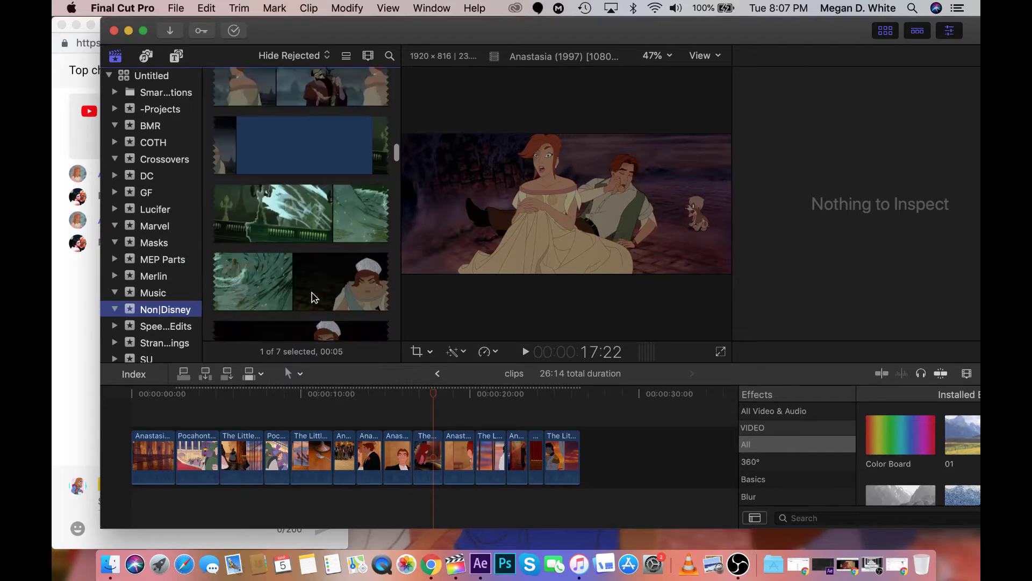
{"action": "scroll", "coordinate": [315, 298], "scroll_direction": "up", "scroll_amount": 5}
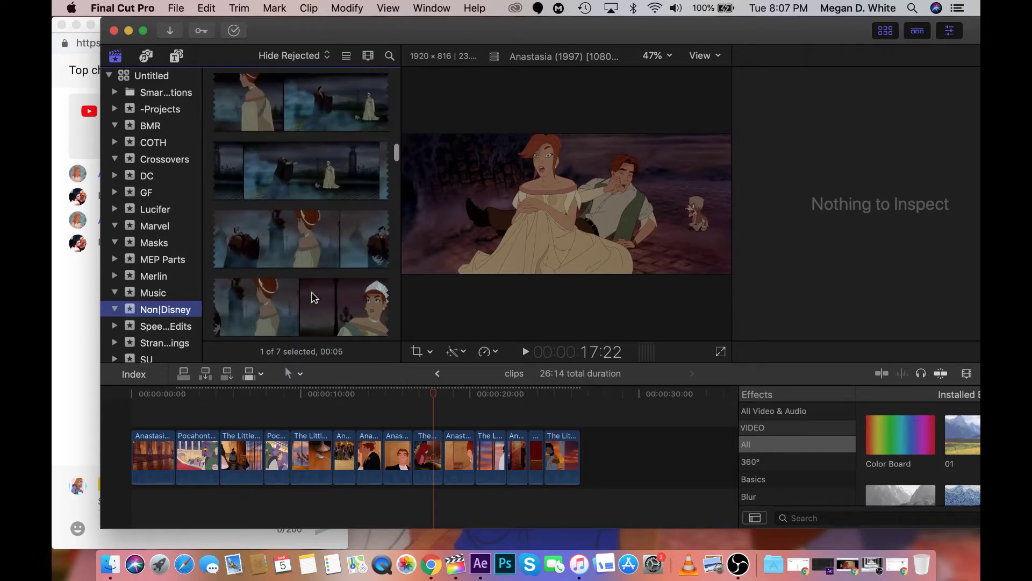
{"action": "scroll", "coordinate": [315, 298], "scroll_direction": "up", "scroll_amount": 3}
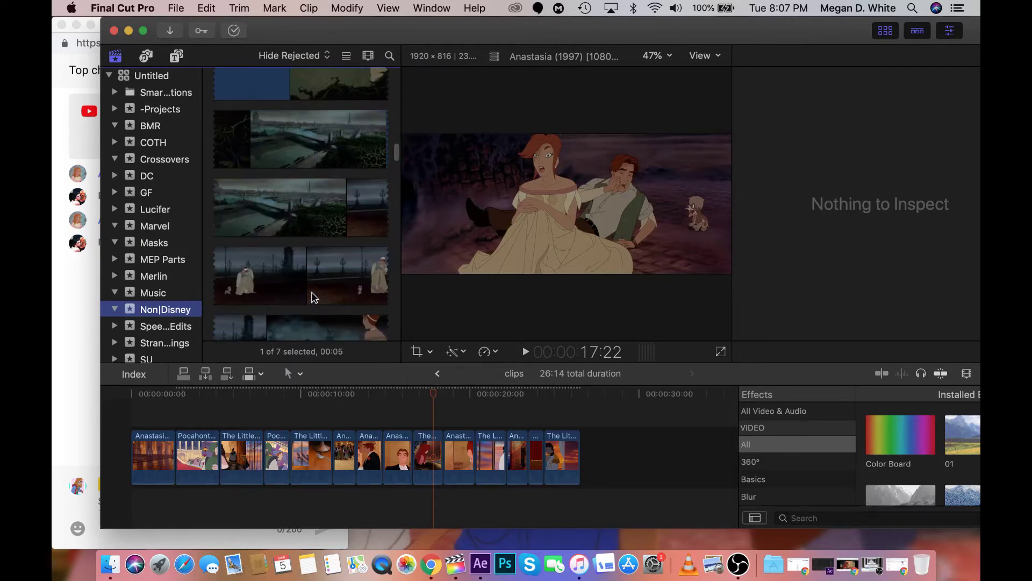
{"action": "scroll", "coordinate": [314, 297], "scroll_direction": "up", "scroll_amount": 3}
{"action": "scroll", "coordinate": [315, 297], "scroll_direction": "up", "scroll_amount": 3}
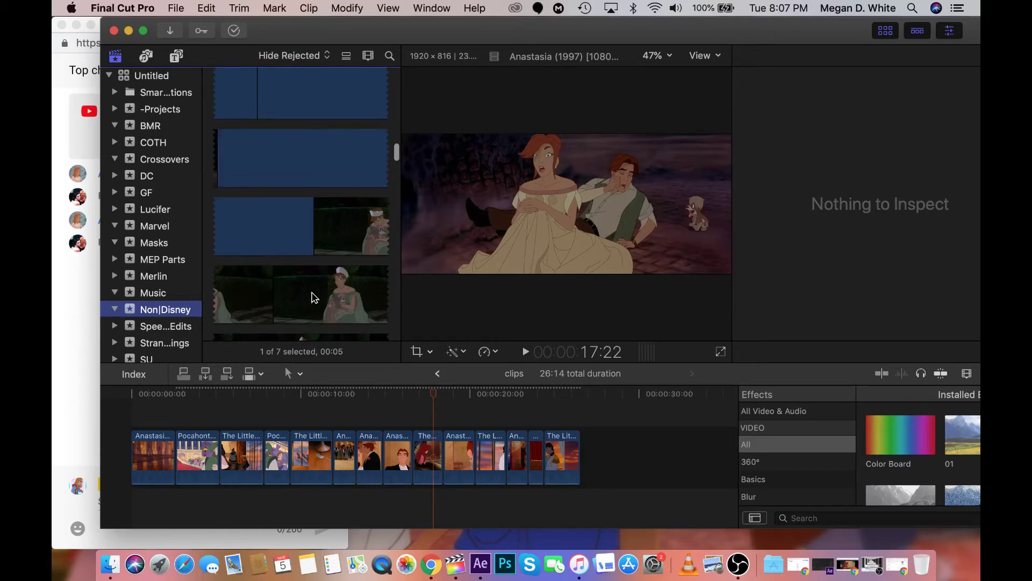
{"action": "scroll", "coordinate": [315, 297], "scroll_direction": "up", "scroll_amount": 10}
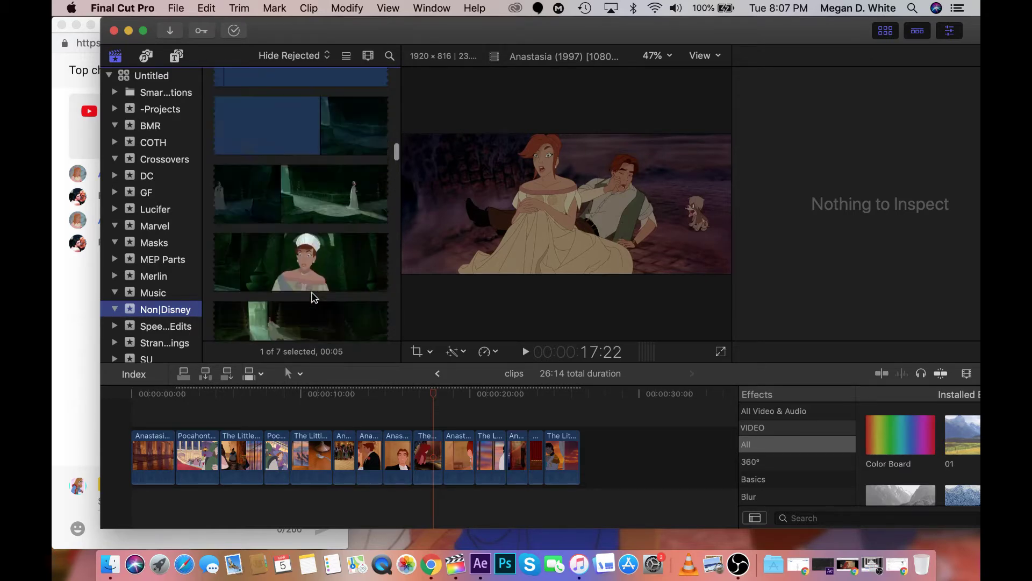
{"action": "scroll", "coordinate": [315, 298], "scroll_direction": "up", "scroll_amount": 8}
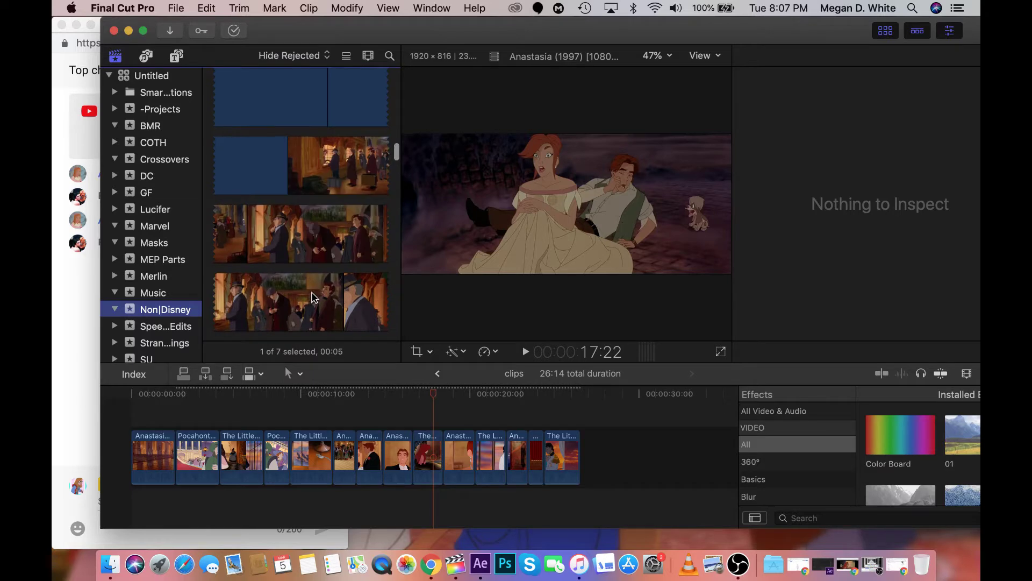
{"action": "scroll", "coordinate": [314, 298], "scroll_direction": "up", "scroll_amount": 3}
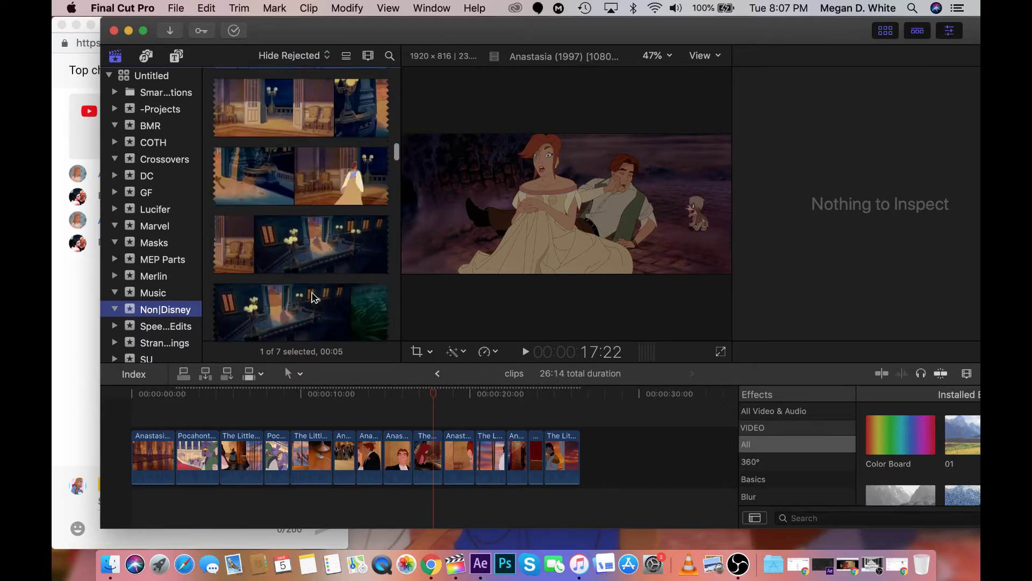
{"action": "scroll", "coordinate": [315, 297], "scroll_direction": "up", "scroll_amount": 3}
{"action": "scroll", "coordinate": [314, 298], "scroll_direction": "up", "scroll_amount": 6}
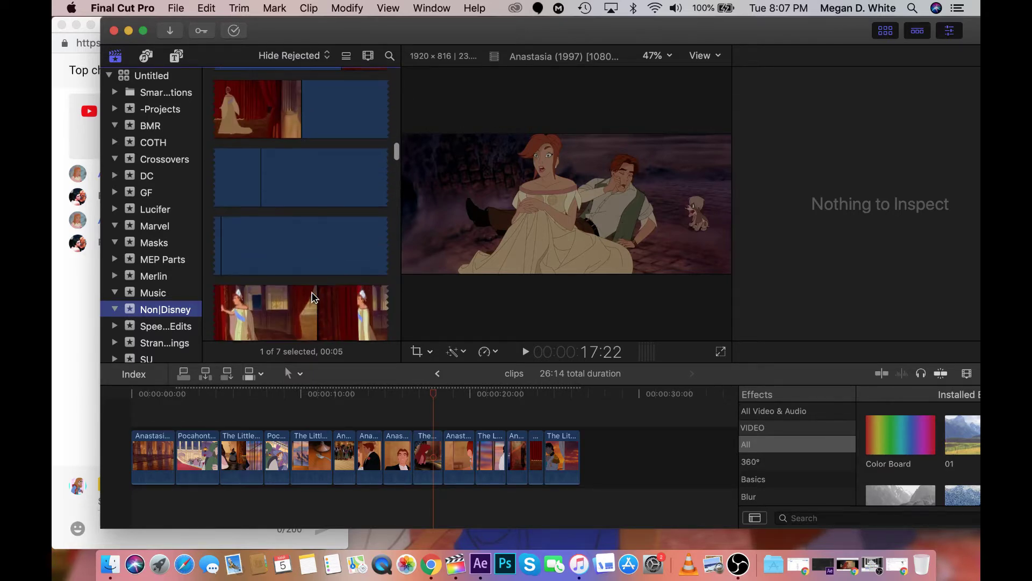
{"action": "scroll", "coordinate": [314, 297], "scroll_direction": "up", "scroll_amount": 5}
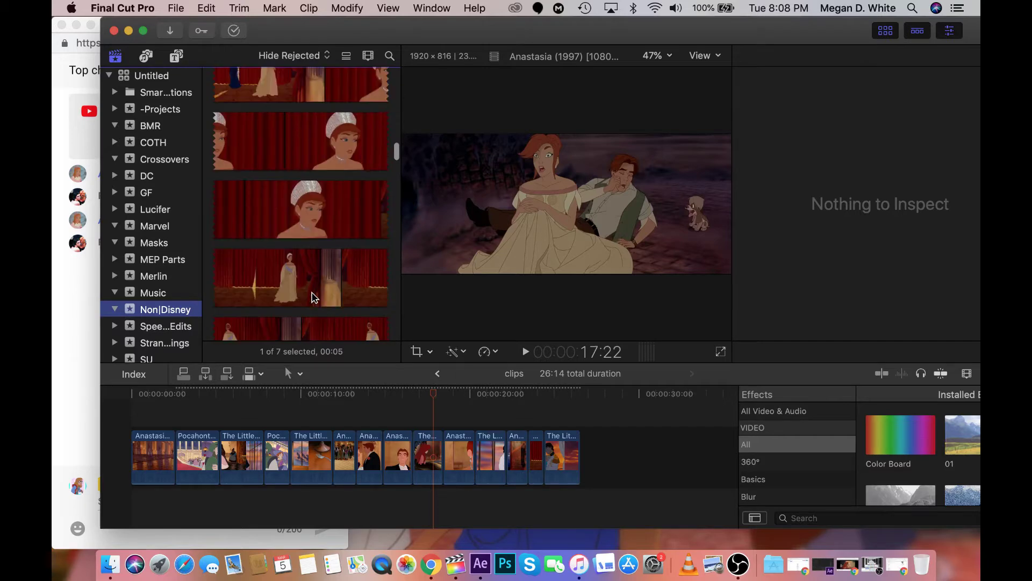
{"action": "scroll", "coordinate": [314, 298], "scroll_direction": "up", "scroll_amount": 5}
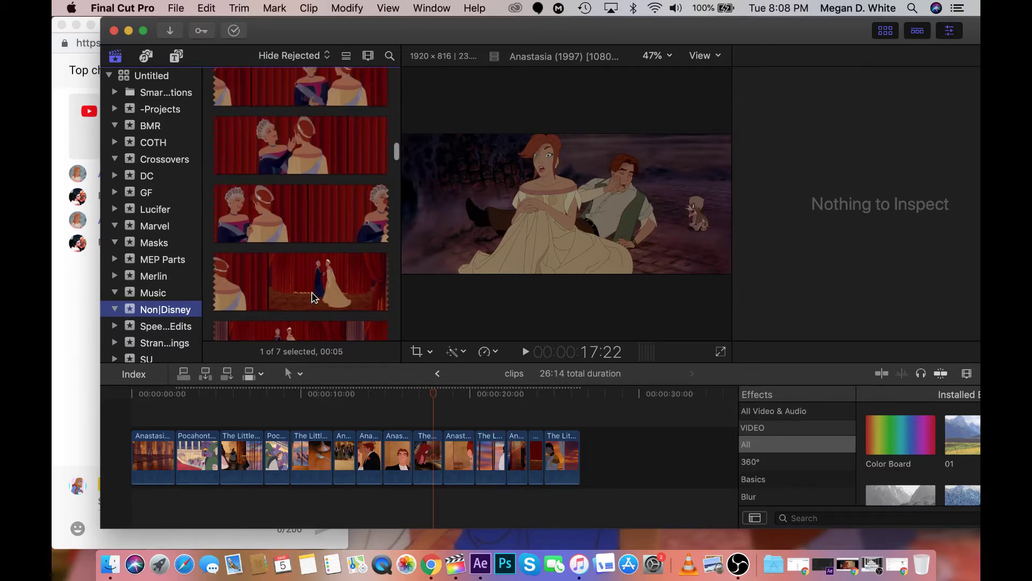
{"action": "scroll", "coordinate": [315, 297], "scroll_direction": "up", "scroll_amount": 5}
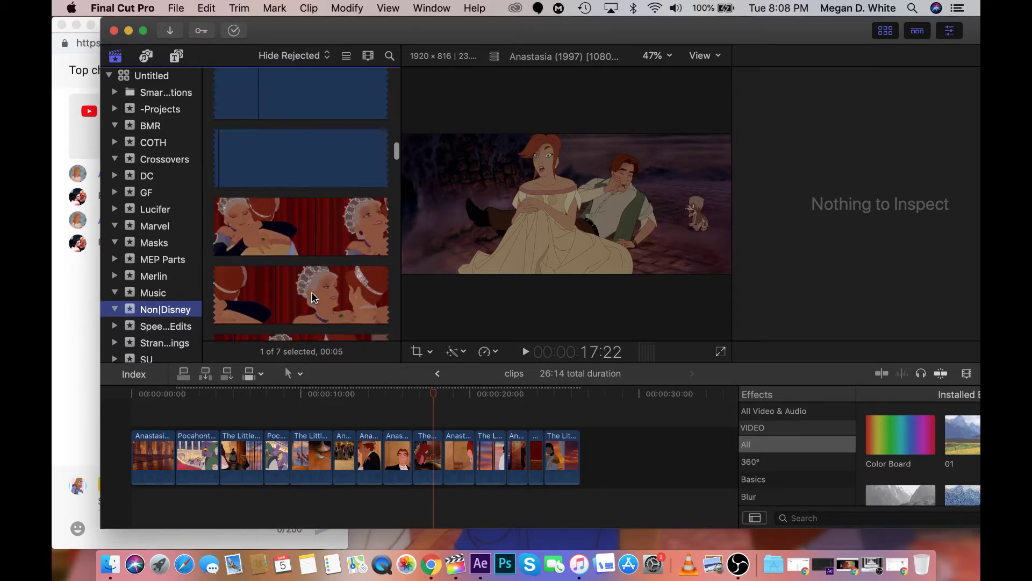
{"action": "scroll", "coordinate": [314, 298], "scroll_direction": "up", "scroll_amount": 4}
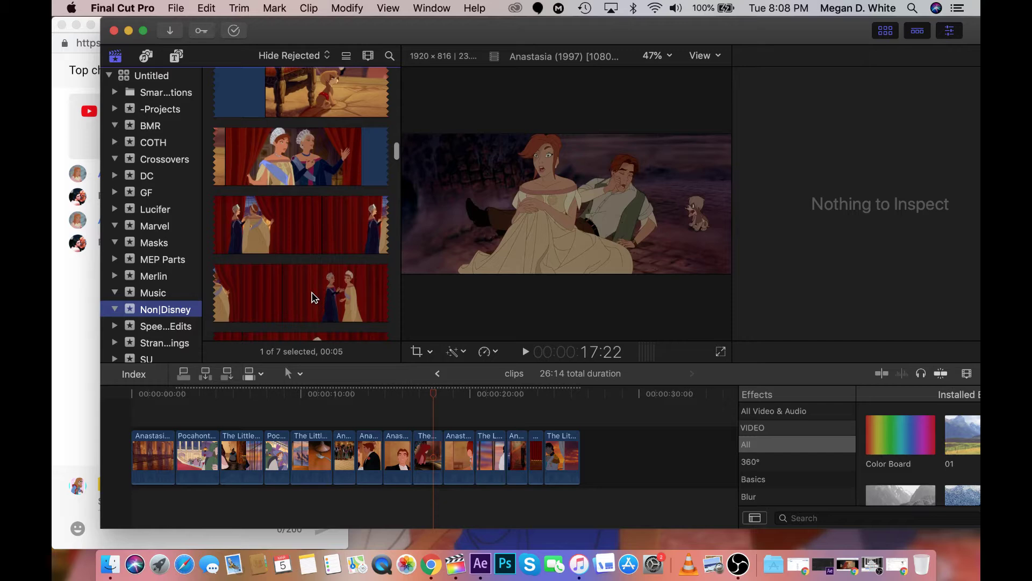
{"action": "scroll", "coordinate": [314, 297], "scroll_direction": "up", "scroll_amount": 5}
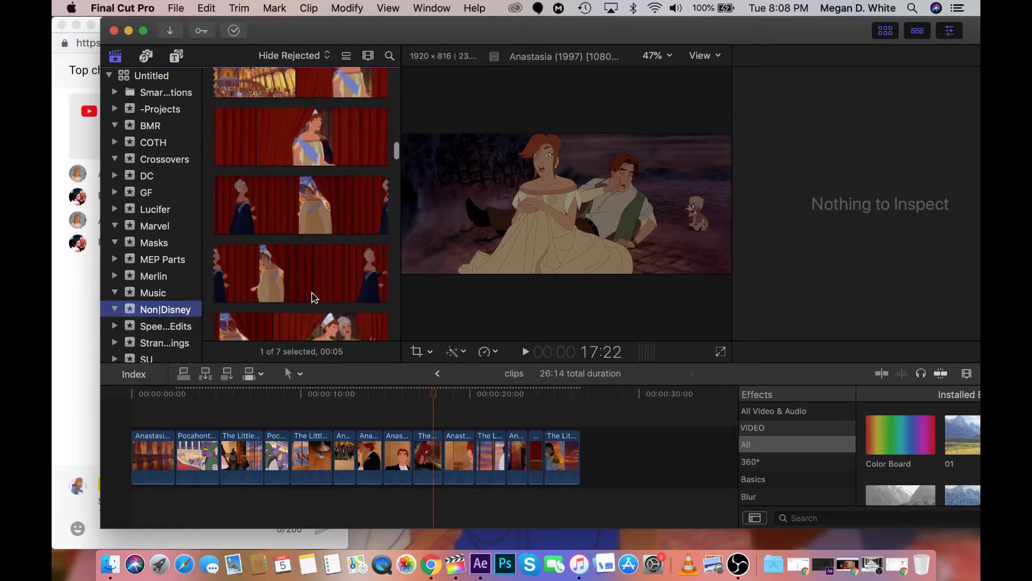
{"action": "scroll", "coordinate": [315, 298], "scroll_direction": "up", "scroll_amount": 5}
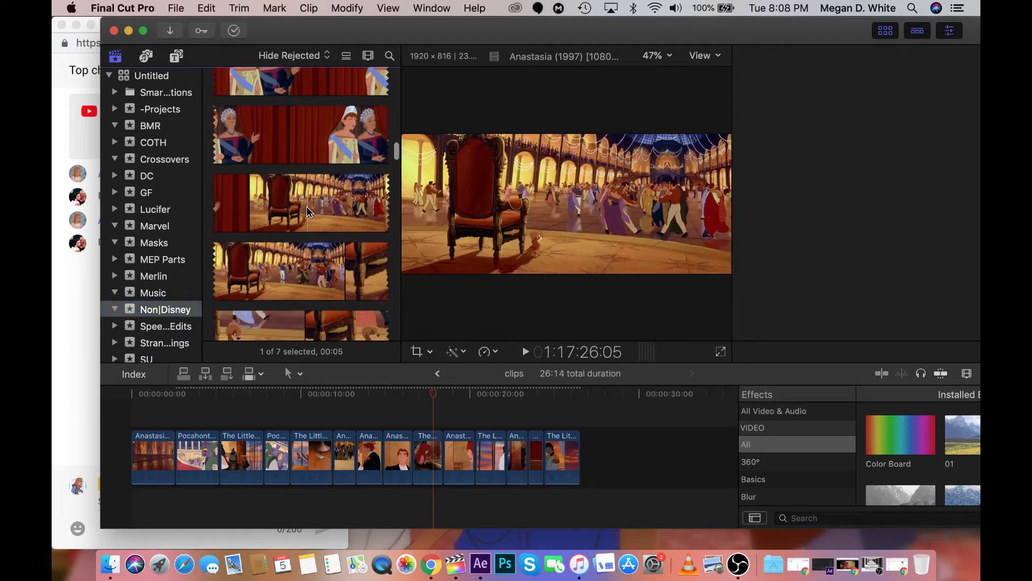
Append a 01:13 range of the Anastasia ballroom throne shot to the end of the clips project, checking the live chat in between
{"action": "left_click_drag", "start_coordinate": [306, 206], "coordinate": [235, 276]}
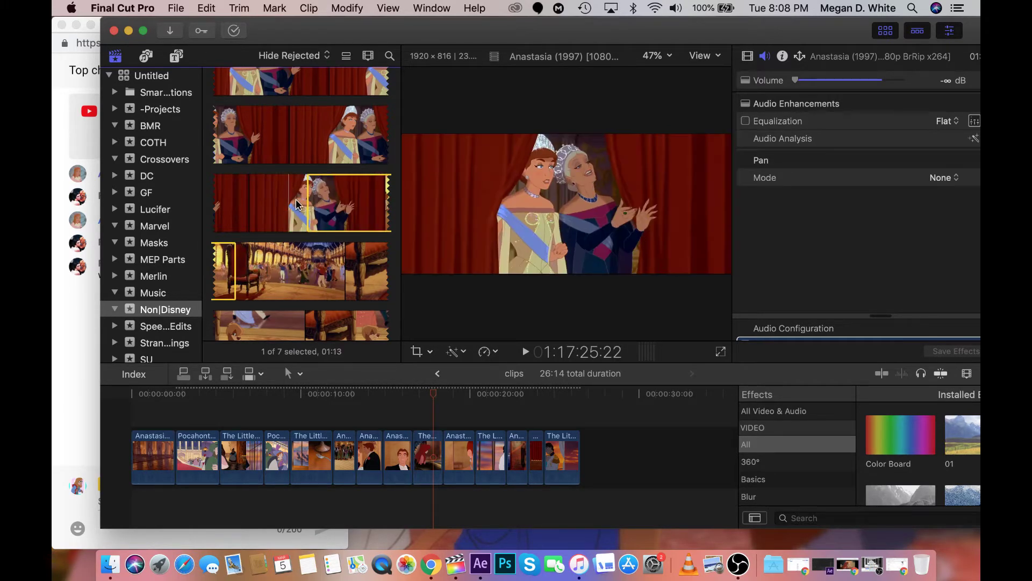
{"action": "left_click", "coordinate": [89, 325]}
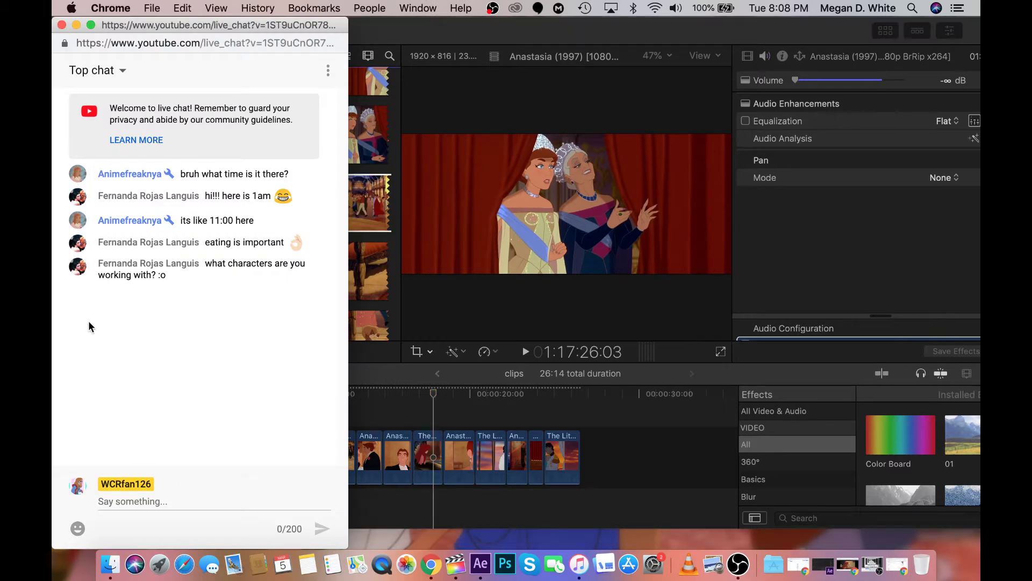
{"action": "left_click", "coordinate": [359, 211]}
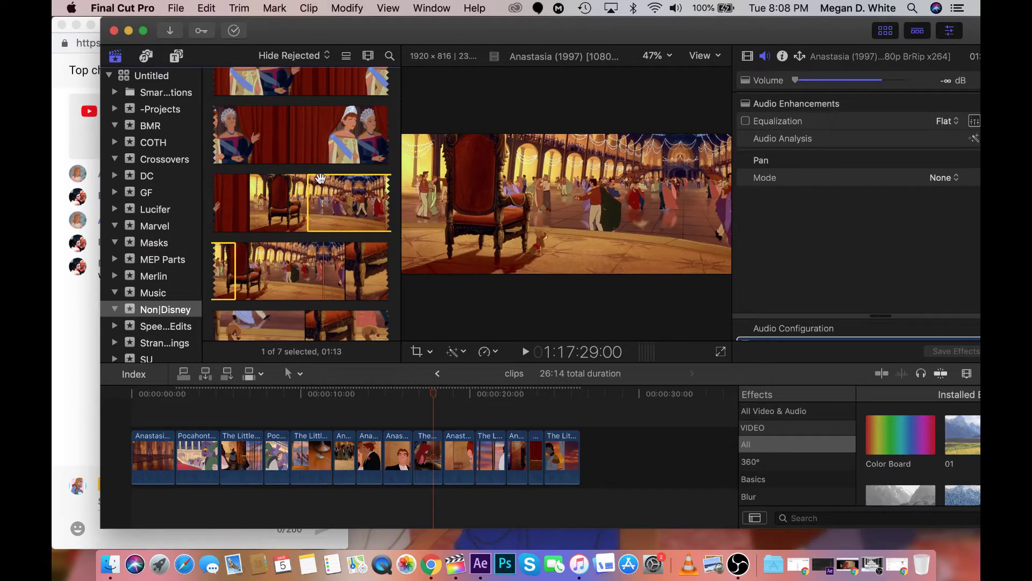
{"action": "left_click_drag", "start_coordinate": [320, 178], "coordinate": [589, 455]}
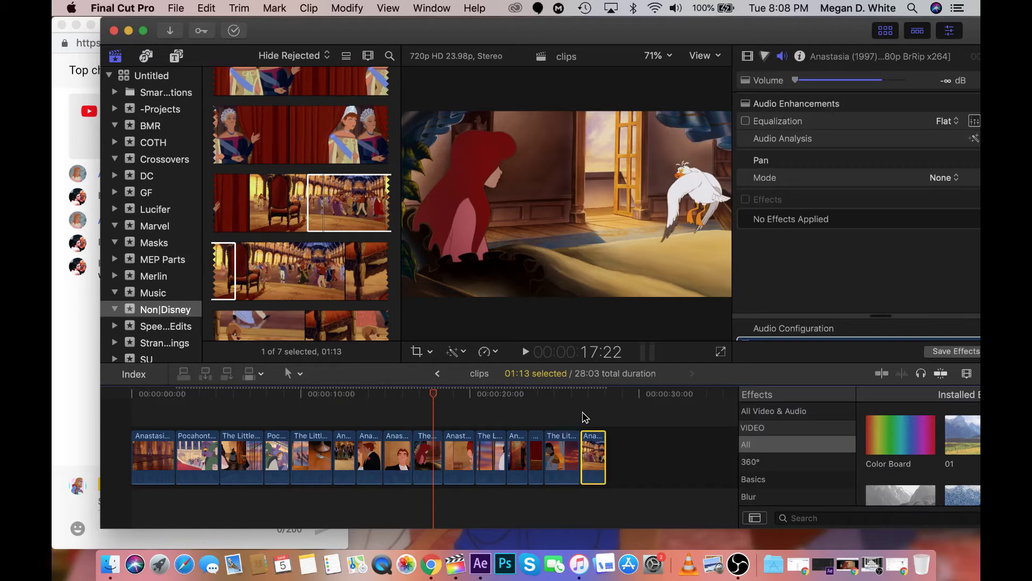
Read the newest messages in the YouTube live chat window and return to the Anastasia footage in Final Cut Pro
{"action": "scroll", "coordinate": [342, 263], "scroll_direction": "down", "scroll_amount": 5}
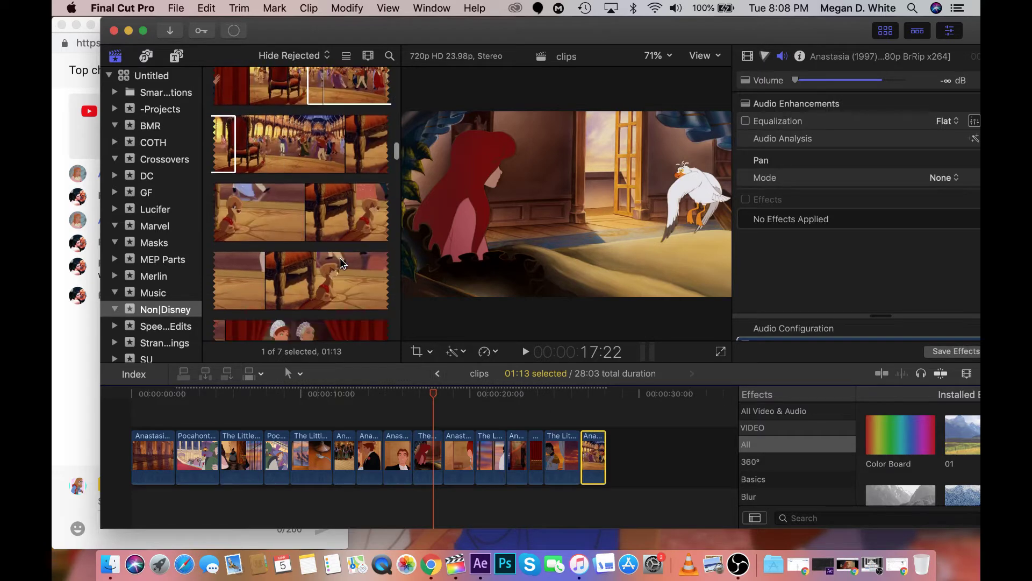
{"action": "left_click", "coordinate": [54, 375]}
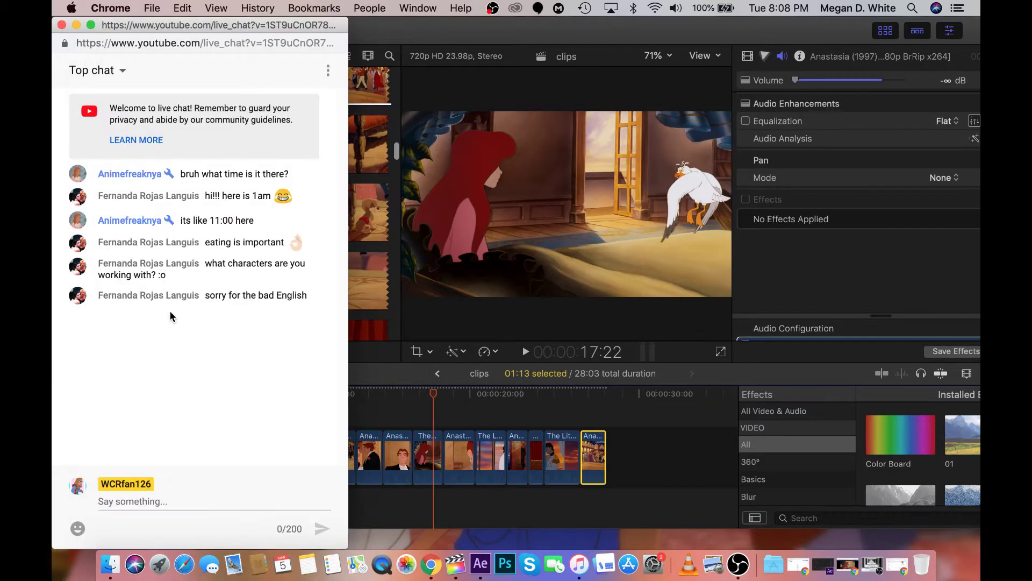
{"action": "left_click", "coordinate": [357, 253]}
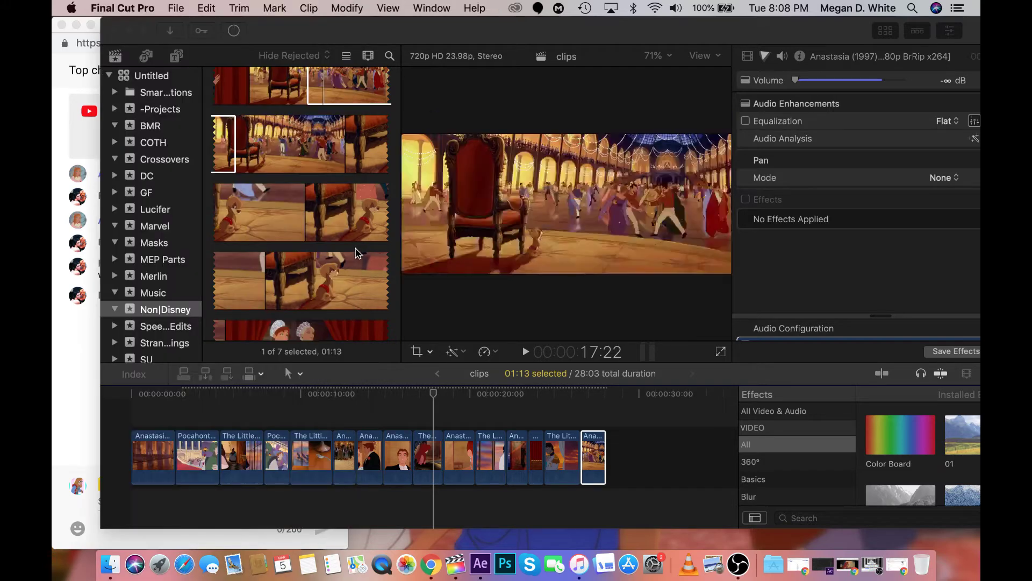
Look through the Anastasia footage on both sides of the ballroom throne shot for another usable scene
{"action": "scroll", "coordinate": [305, 255], "scroll_direction": "down", "scroll_amount": 3}
{"action": "scroll", "coordinate": [304, 254], "scroll_direction": "down", "scroll_amount": 10}
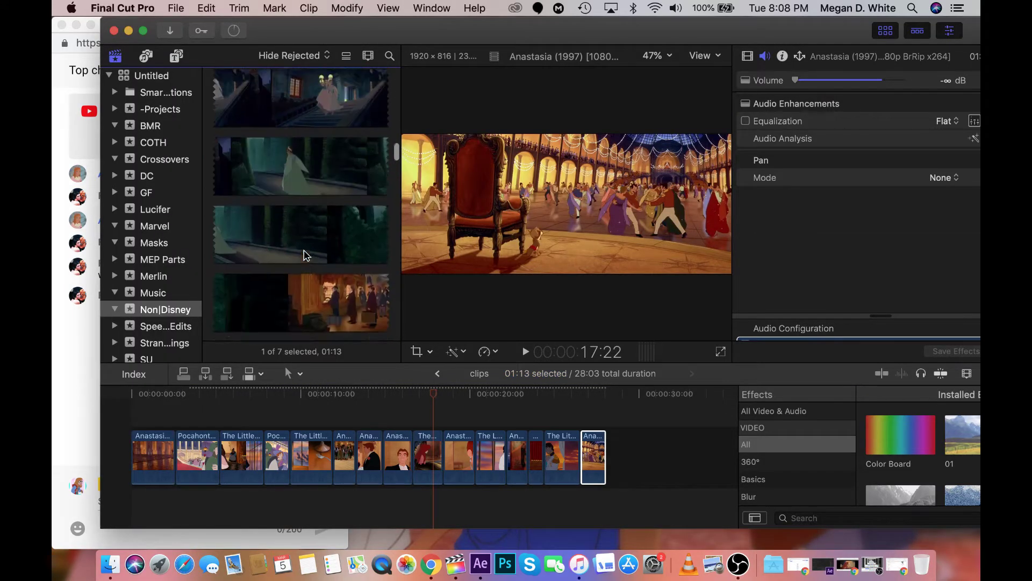
{"action": "scroll", "coordinate": [304, 255], "scroll_direction": "up", "scroll_amount": 5}
{"action": "scroll", "coordinate": [305, 255], "scroll_direction": "up", "scroll_amount": 5}
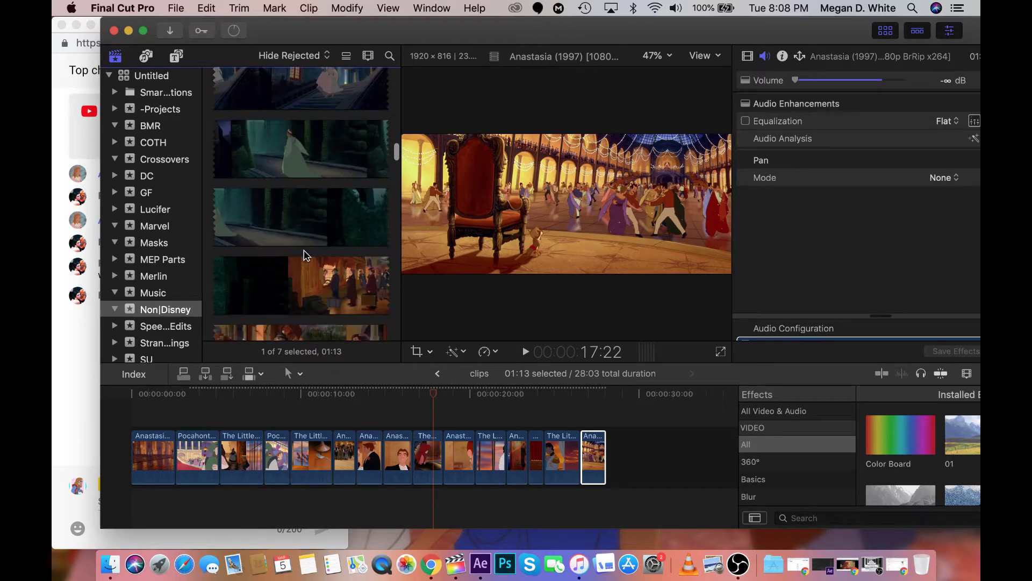
{"action": "scroll", "coordinate": [305, 255], "scroll_direction": "up", "scroll_amount": 5}
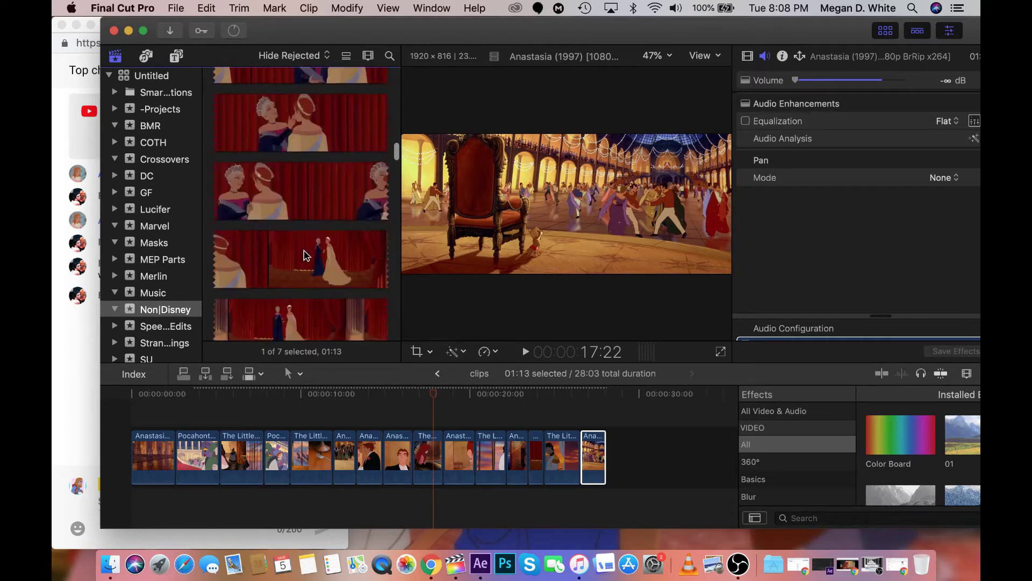
{"action": "scroll", "coordinate": [305, 255], "scroll_direction": "up", "scroll_amount": 2}
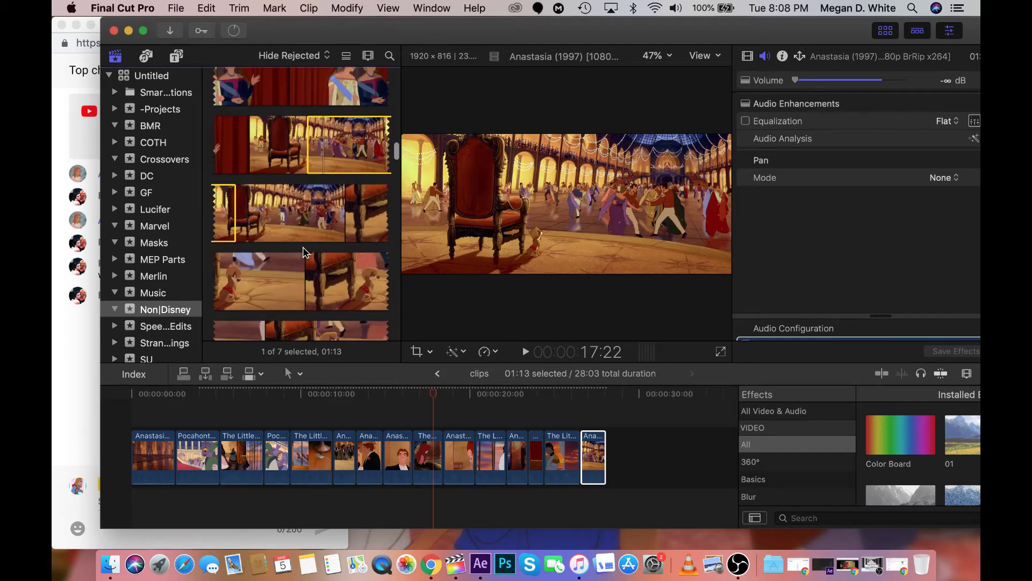
{"action": "scroll", "coordinate": [304, 251], "scroll_direction": "up", "scroll_amount": 6}
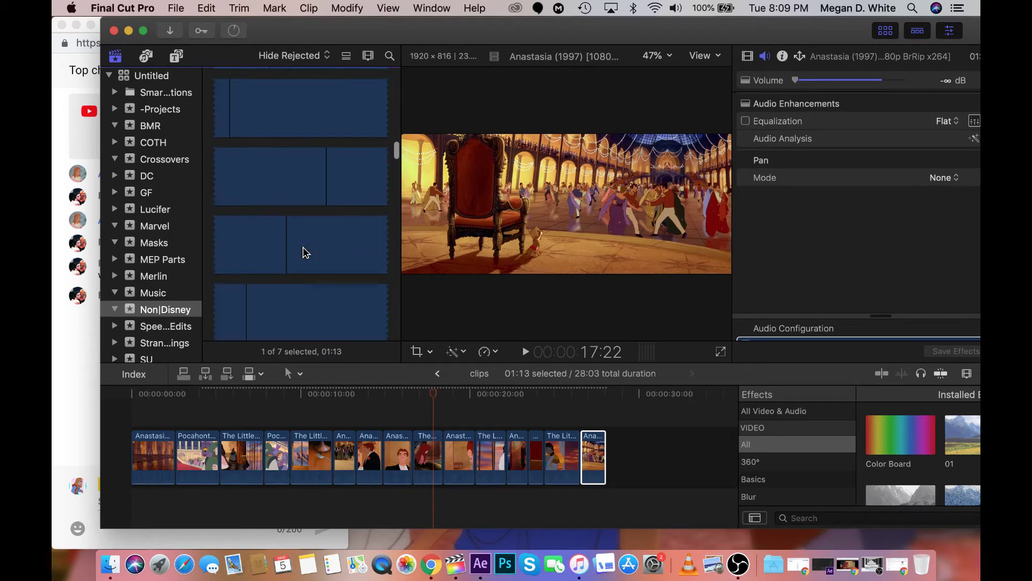
{"action": "scroll", "coordinate": [299, 313], "scroll_direction": "down", "scroll_amount": 1}
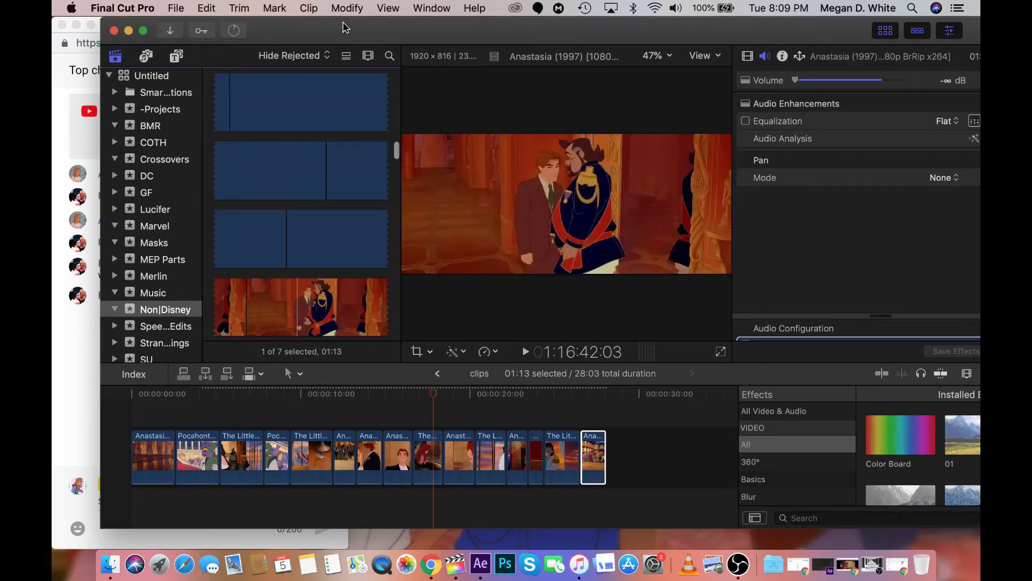
Go back to the early part of the Anastasia clip by condensing the filmstrips to 30m, and restore their duration to 5s
{"action": "left_click", "coordinate": [368, 56]}
{"action": "left_click_drag", "start_coordinate": [364, 93], "coordinate": [342, 92]}
{"action": "left_click", "coordinate": [365, 57]}
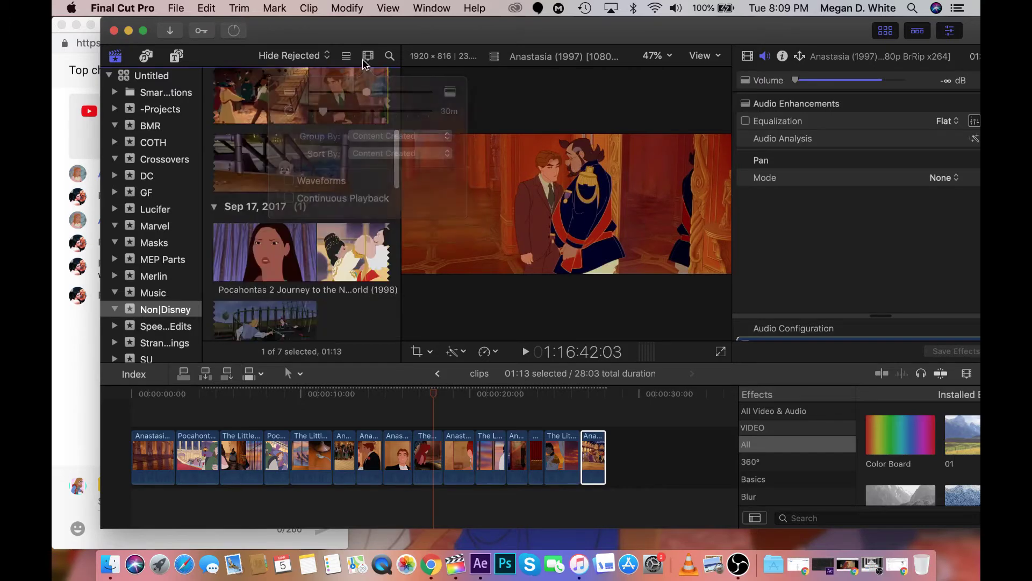
{"action": "scroll", "coordinate": [324, 105], "scroll_direction": "up", "scroll_amount": 2}
{"action": "scroll", "coordinate": [301, 119], "scroll_direction": "up", "scroll_amount": 3}
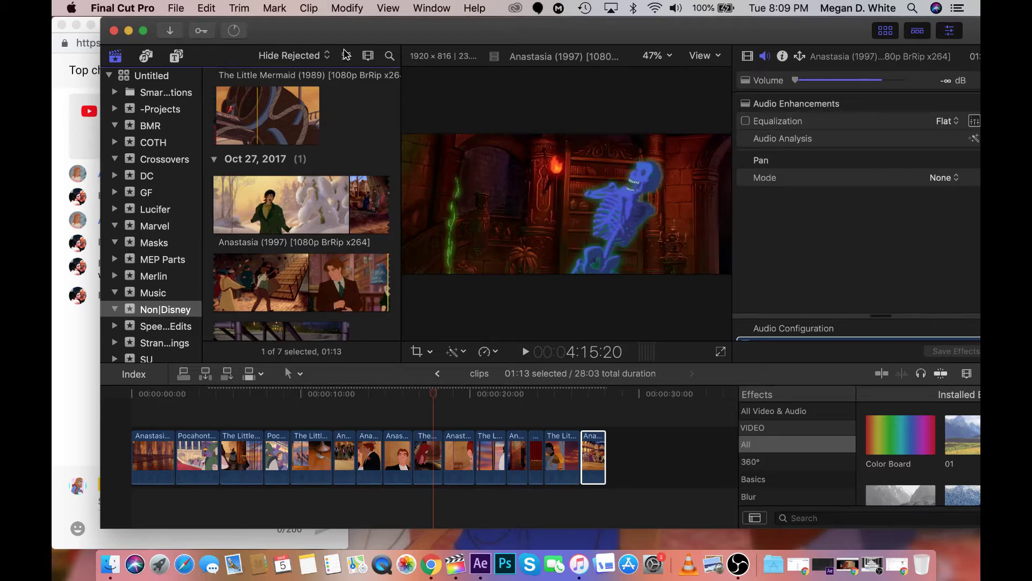
{"action": "left_click", "coordinate": [365, 58]}
{"action": "left_click", "coordinate": [291, 181]}
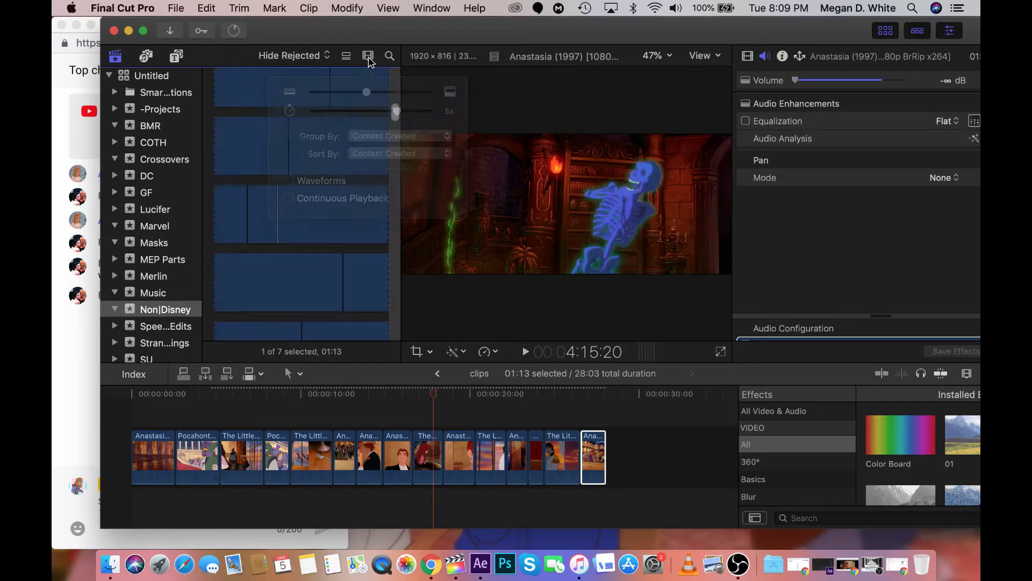
Look back through the opening palace scenes of Anastasia, briefly playing the tsar's confrontation with the dark-robed sorcerer
{"action": "scroll", "coordinate": [274, 200], "scroll_direction": "up", "scroll_amount": 1}
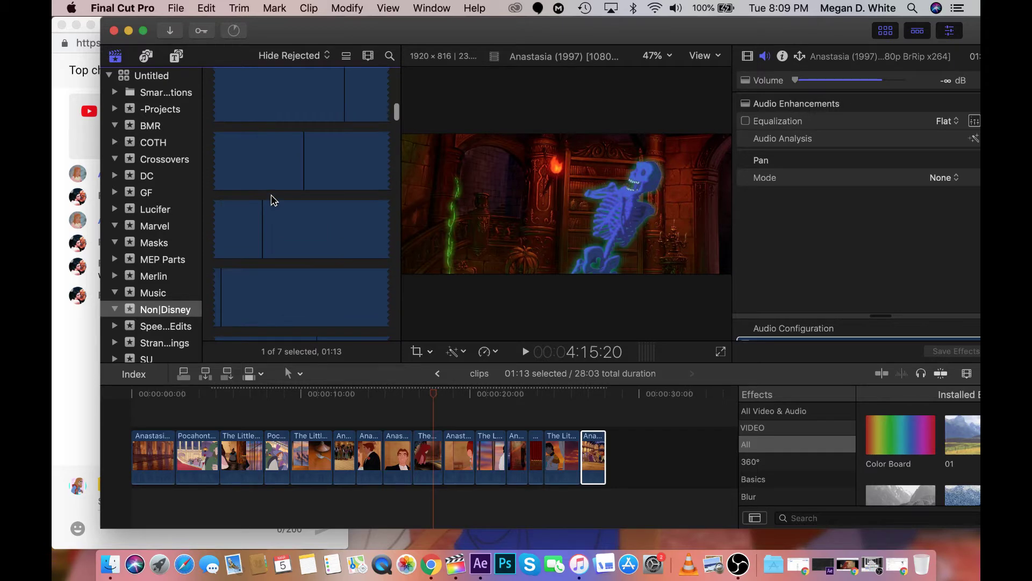
{"action": "scroll", "coordinate": [263, 237], "scroll_direction": "up", "scroll_amount": 2}
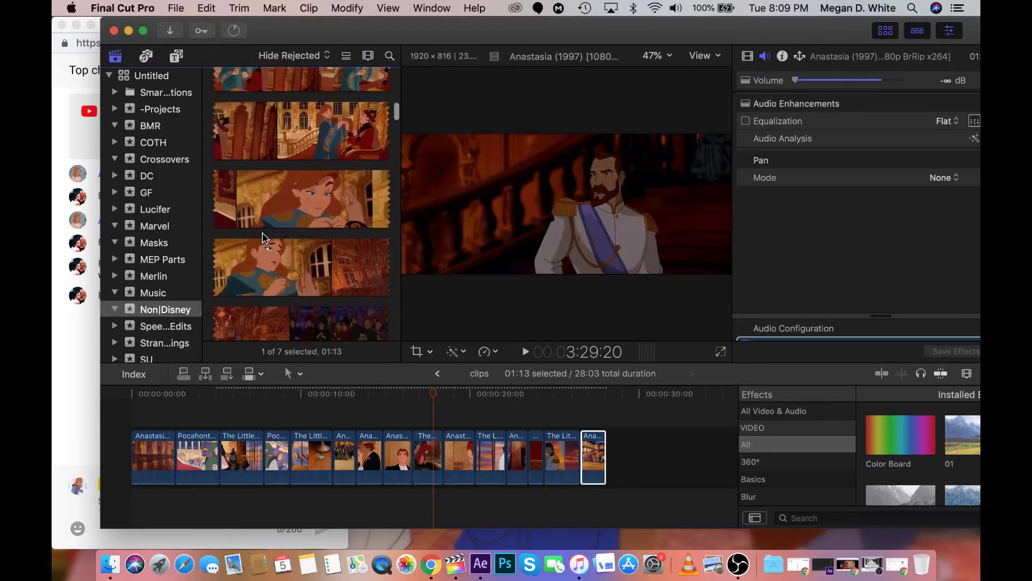
{"action": "scroll", "coordinate": [263, 237], "scroll_direction": "up", "scroll_amount": 3}
{"action": "key", "text": "space"}
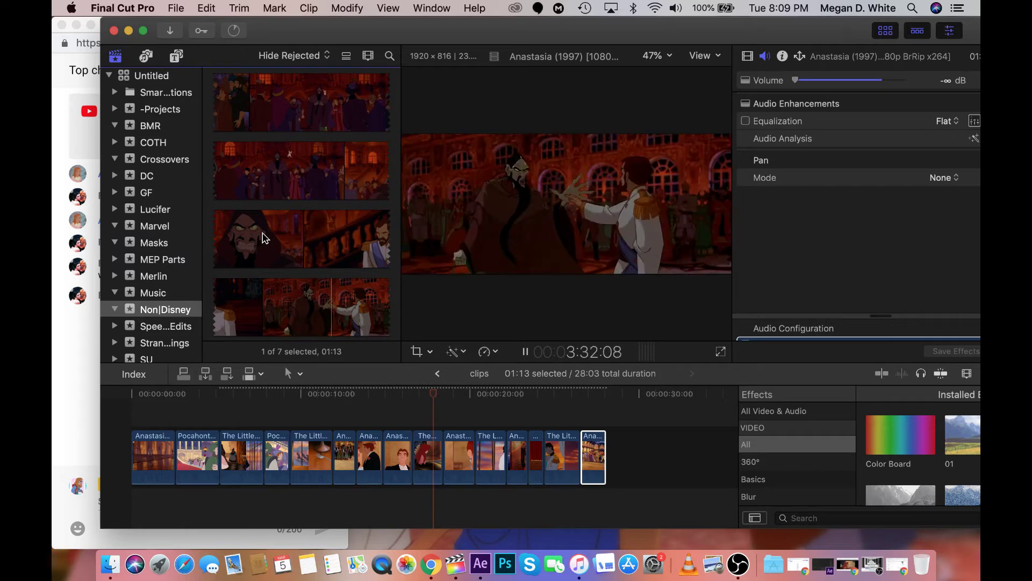
{"action": "key", "text": "space"}
{"action": "scroll", "coordinate": [264, 237], "scroll_direction": "up", "scroll_amount": 5}
{"action": "scroll", "coordinate": [263, 237], "scroll_direction": "up", "scroll_amount": 3}
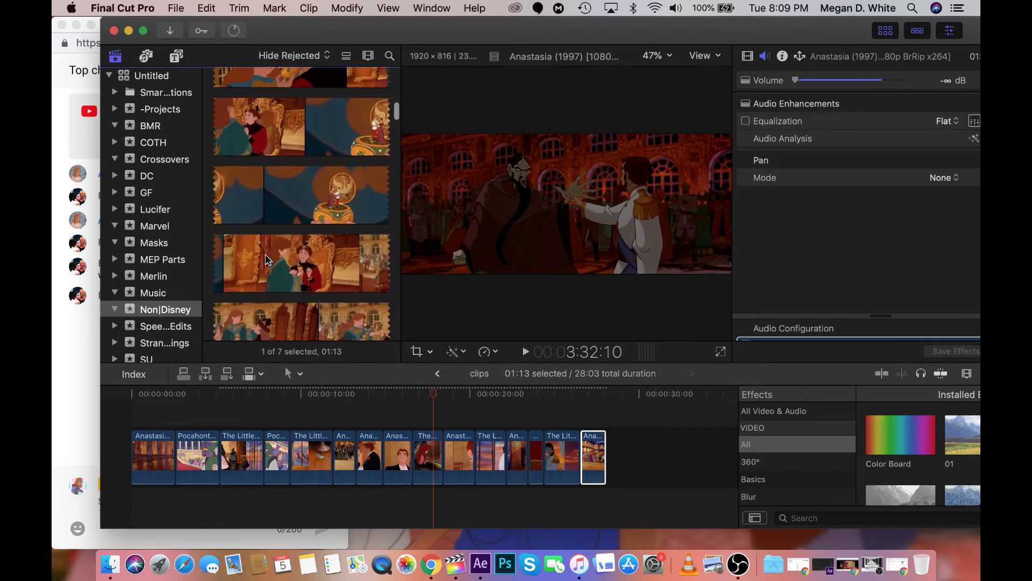
{"action": "scroll", "coordinate": [304, 262], "scroll_direction": "up", "scroll_amount": 4}
Check the YouTube live chat window for new messages and return to the Anastasia footage in Final Cut Pro
{"action": "left_click", "coordinate": [82, 394]}
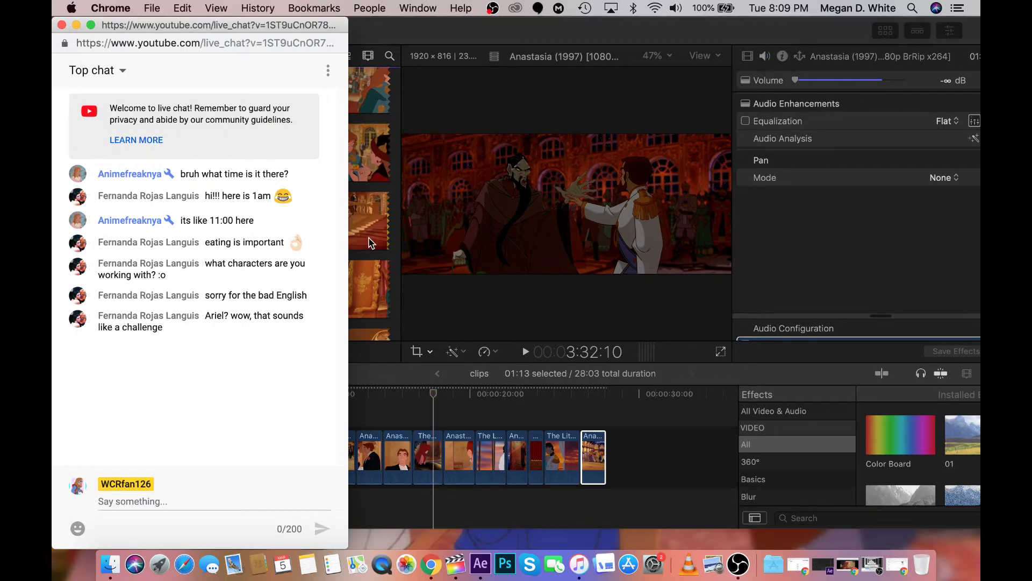
{"action": "left_click", "coordinate": [371, 243]}
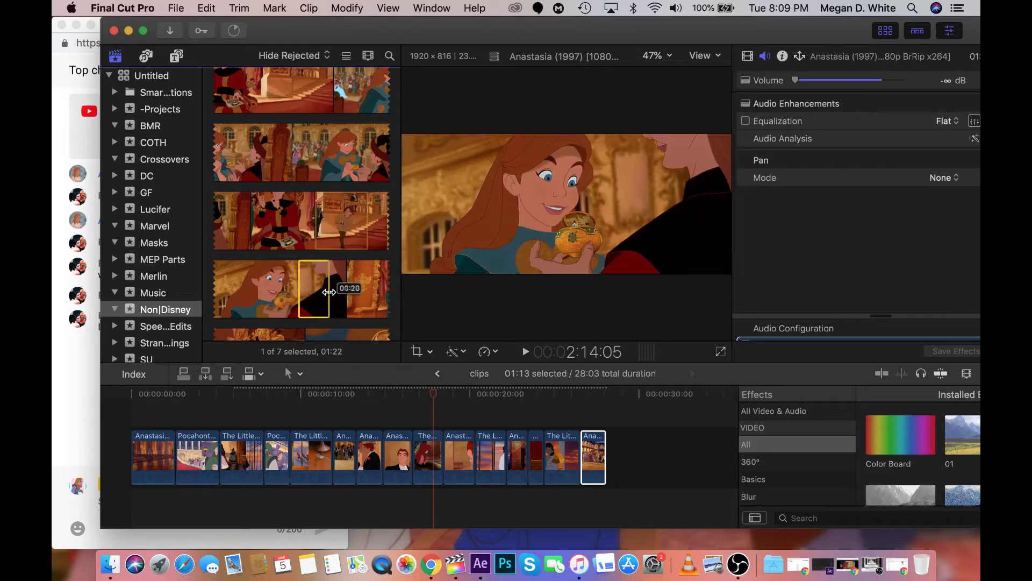
Look through the opening titles and palace gate shots of Anastasia for the tsar's ballroom dance
{"action": "left_click", "coordinate": [329, 292]}
{"action": "scroll", "coordinate": [327, 291], "scroll_direction": "up", "scroll_amount": 4}
{"action": "scroll", "coordinate": [328, 292], "scroll_direction": "up", "scroll_amount": 5}
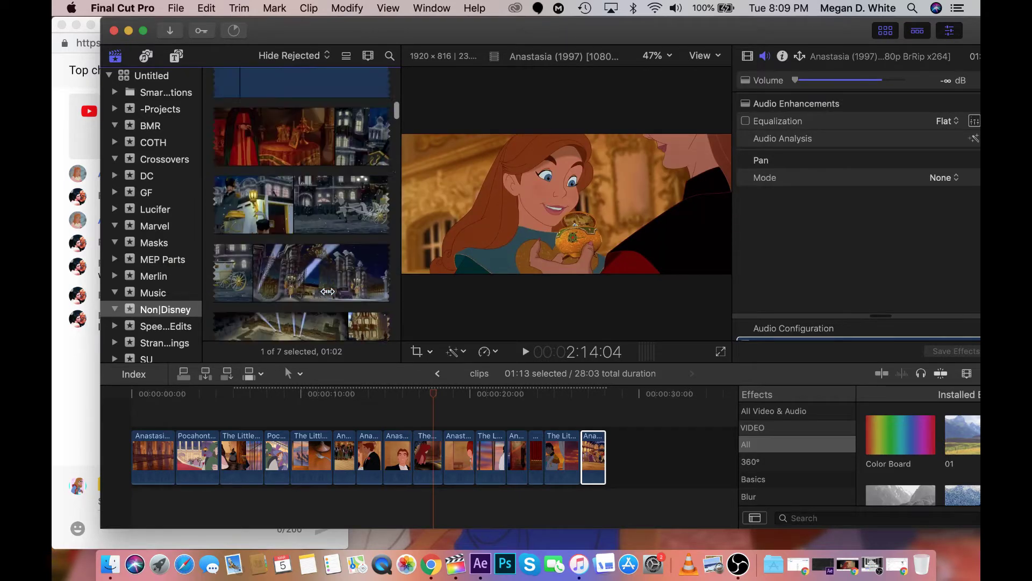
{"action": "scroll", "coordinate": [327, 292], "scroll_direction": "up", "scroll_amount": 5}
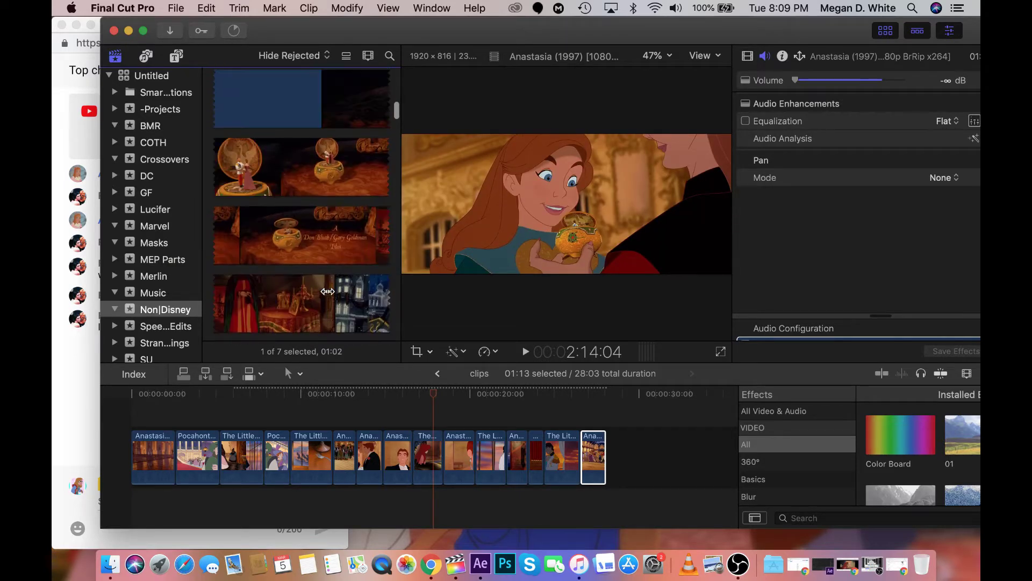
{"action": "scroll", "coordinate": [327, 291], "scroll_direction": "up", "scroll_amount": 2}
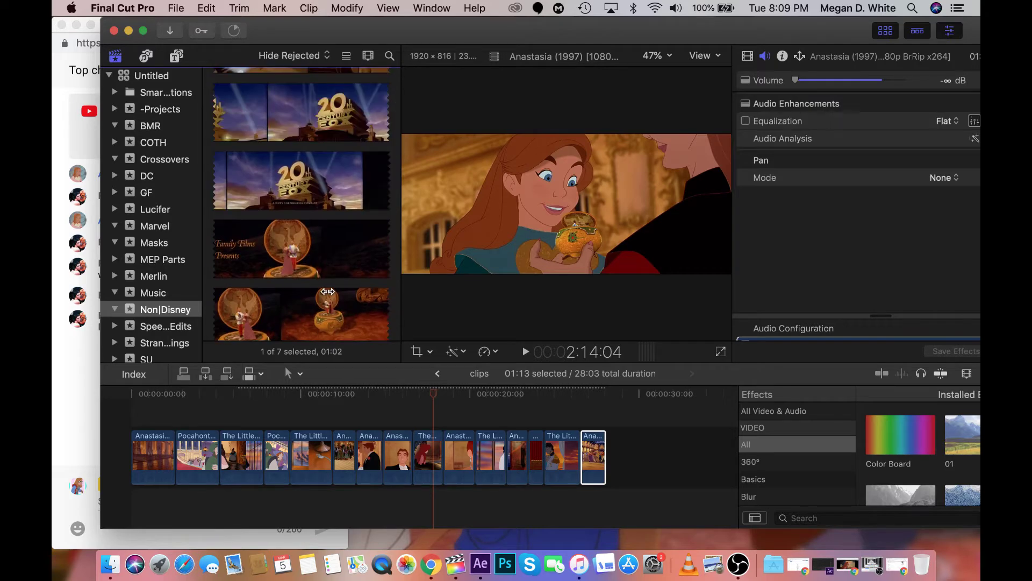
{"action": "scroll", "coordinate": [327, 291], "scroll_direction": "up", "scroll_amount": 3}
{"action": "scroll", "coordinate": [327, 292], "scroll_direction": "down", "scroll_amount": 8}
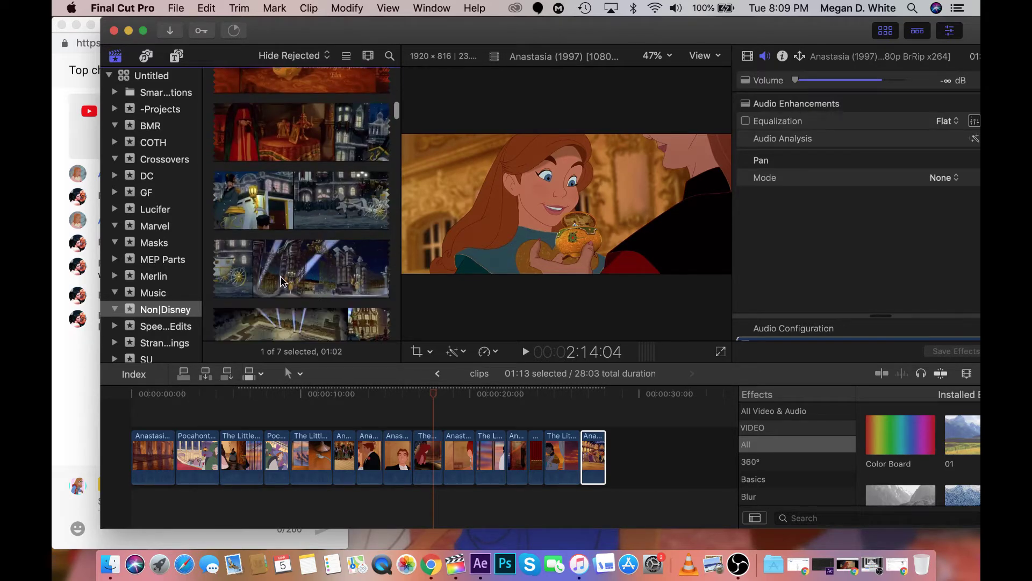
{"action": "scroll", "coordinate": [313, 277], "scroll_direction": "down", "scroll_amount": 5}
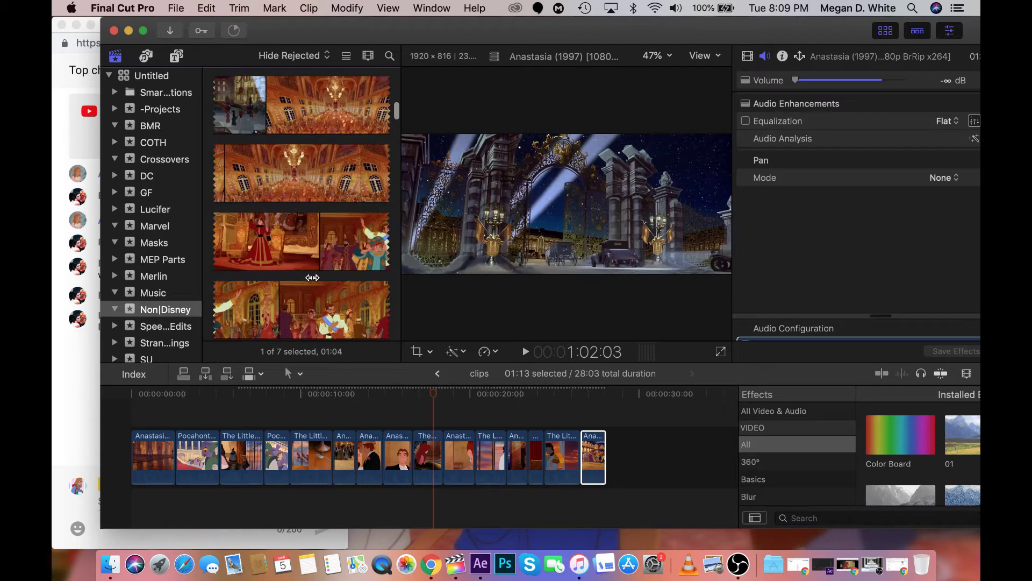
{"action": "scroll", "coordinate": [312, 278], "scroll_direction": "down", "scroll_amount": 8}
Append a 07:14 range of the tsar's ballroom dance from Anastasia to the end of the clips project
{"action": "left_click_drag", "start_coordinate": [272, 218], "coordinate": [338, 211]}
{"action": "scroll", "coordinate": [325, 219], "scroll_direction": "up", "scroll_amount": 3}
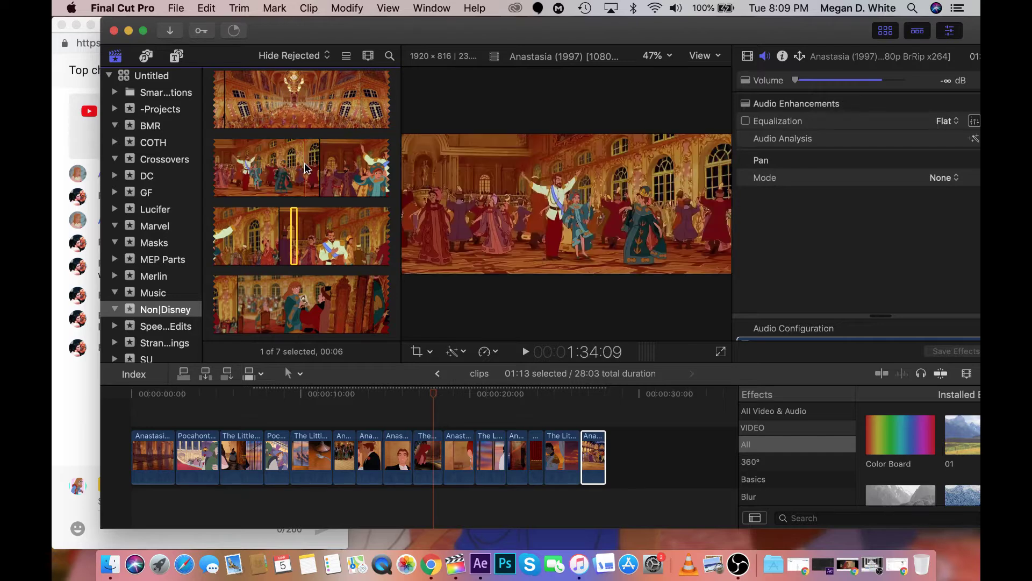
{"action": "left_click_drag", "start_coordinate": [307, 169], "coordinate": [351, 246]}
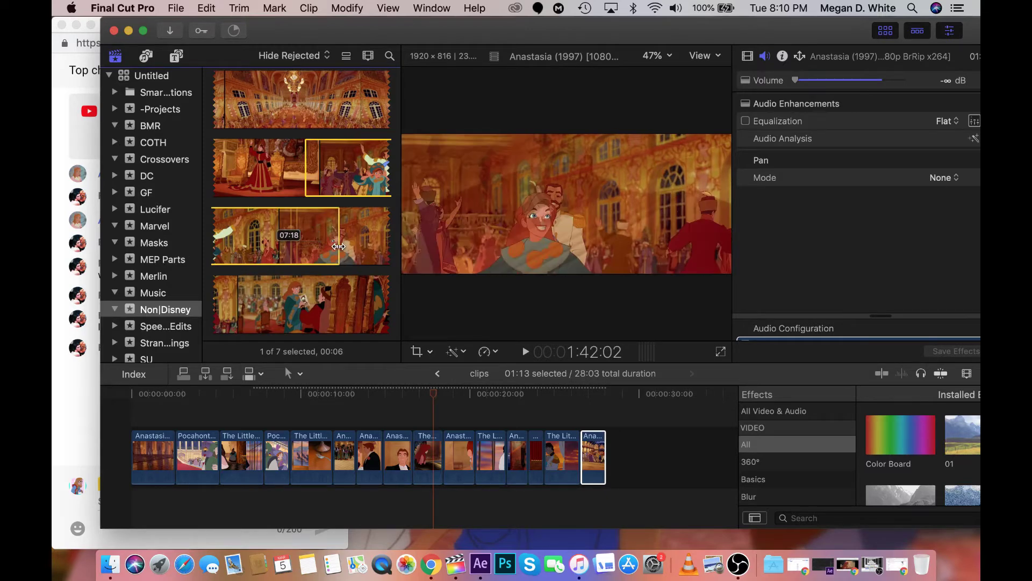
{"action": "left_click_drag", "start_coordinate": [334, 248], "coordinate": [335, 248]}
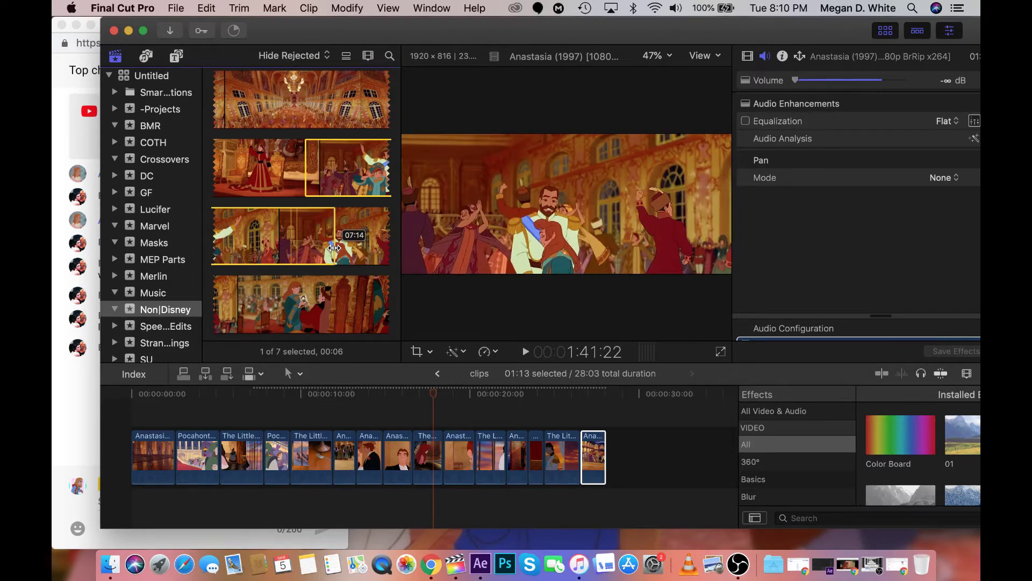
{"action": "left_click_drag", "start_coordinate": [564, 419], "coordinate": [611, 453]}
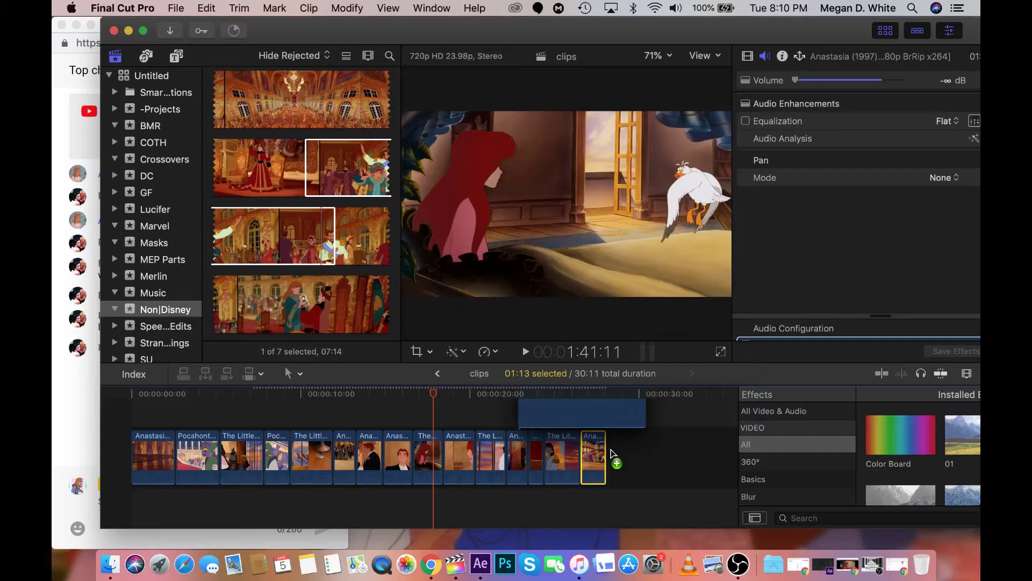
{"action": "left_click_drag", "start_coordinate": [612, 453], "coordinate": [613, 454]}
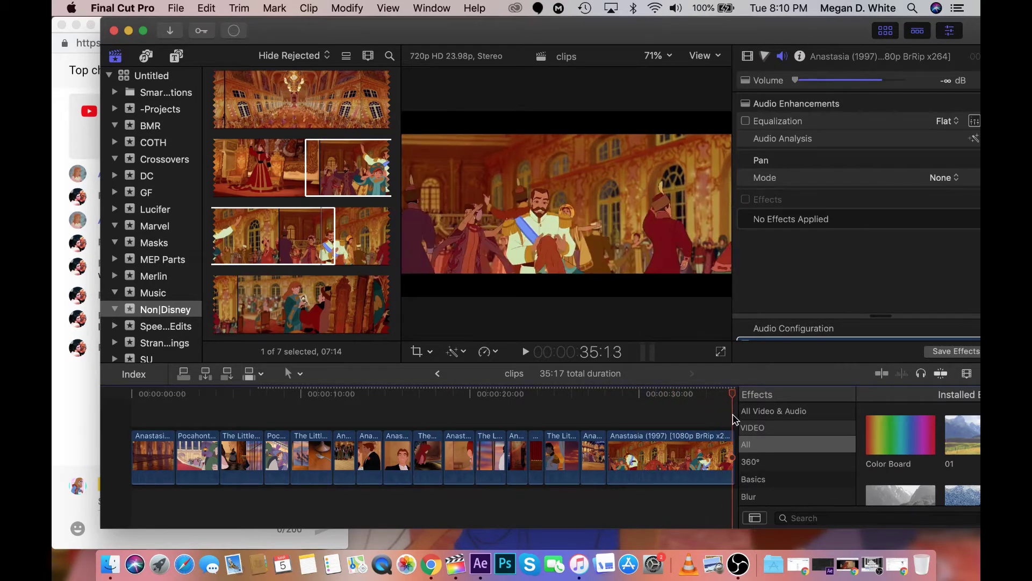
{"action": "scroll", "coordinate": [722, 422], "scroll_direction": "right", "scroll_amount": 3}
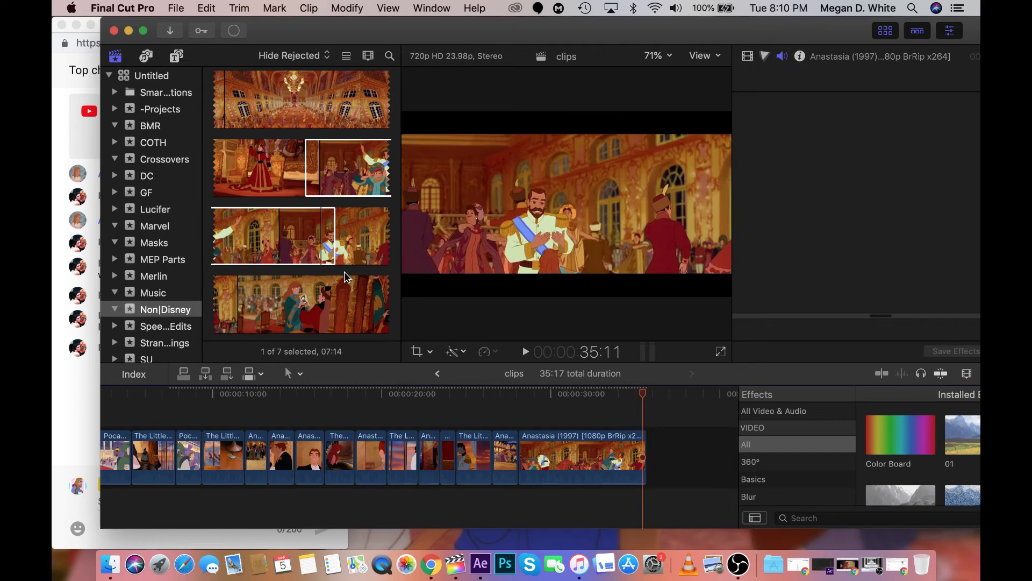
Look through the Anastasia footage that follows the ballroom dance, past the sorcerer's confrontation
{"action": "scroll", "coordinate": [345, 274], "scroll_direction": "down", "scroll_amount": 6}
{"action": "scroll", "coordinate": [344, 277], "scroll_direction": "down", "scroll_amount": 5}
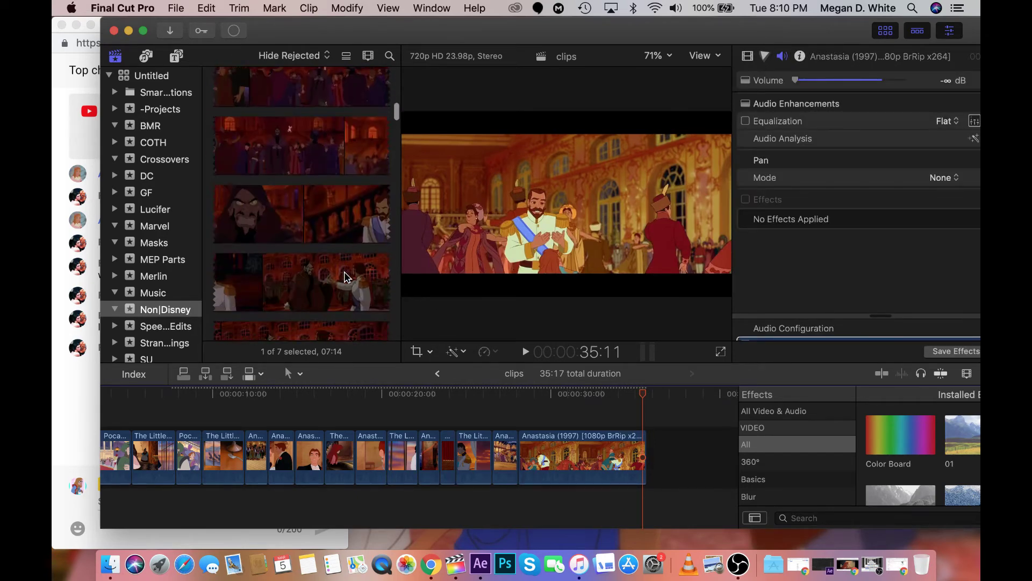
{"action": "scroll", "coordinate": [346, 277], "scroll_direction": "down", "scroll_amount": 5}
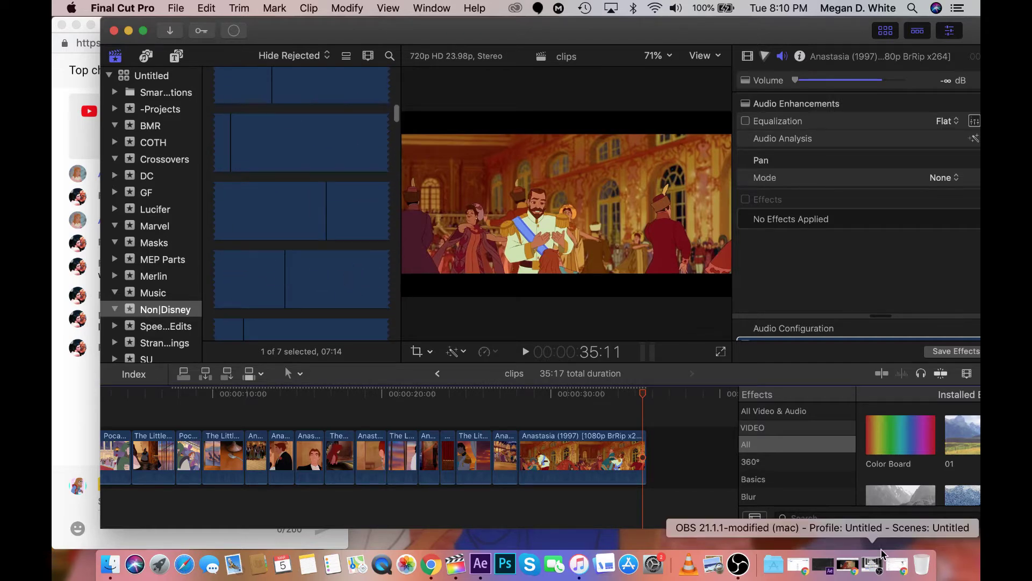
Switch to Chrome, check the stream analytics on the YouTube Live Dashboard, reload the page to check its status, and minimize the window
{"action": "left_click", "coordinate": [897, 565]}
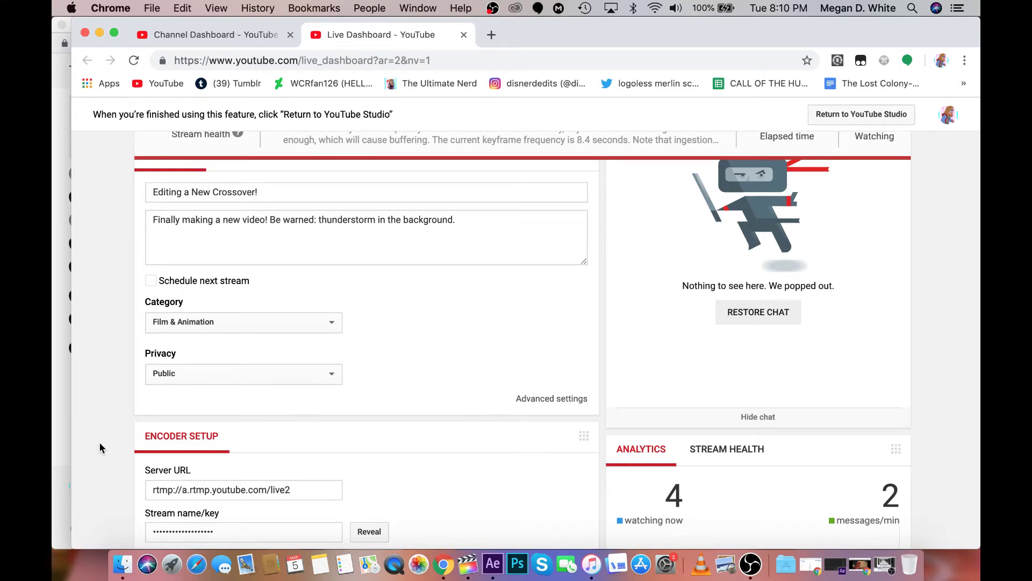
{"action": "left_click", "coordinate": [57, 436]}
{"action": "left_click", "coordinate": [628, 418]}
{"action": "scroll", "coordinate": [573, 386], "scroll_direction": "down", "scroll_amount": 4}
{"action": "key", "text": "super+r"}
{"action": "scroll", "coordinate": [574, 385], "scroll_direction": "down", "scroll_amount": 1}
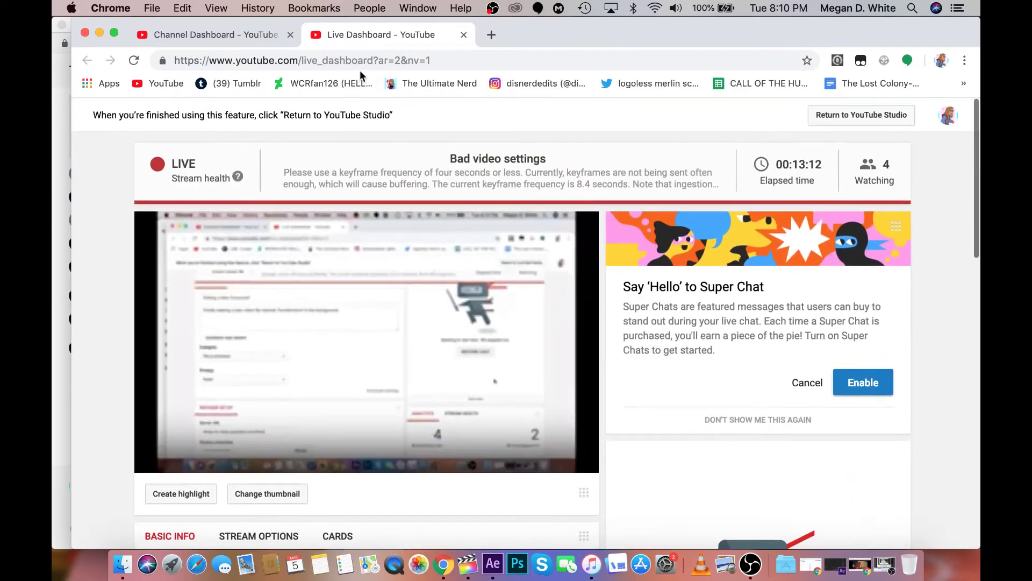
{"action": "left_click", "coordinate": [99, 33]}
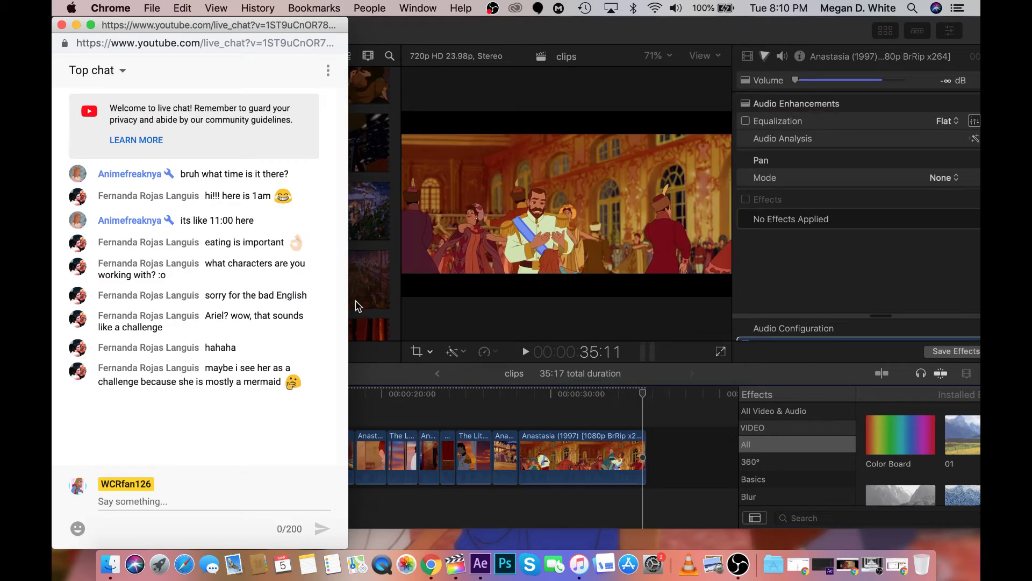
Narrow the YouTube live chat window slightly and return to the Anastasia footage in Final Cut Pro
{"action": "left_click_drag", "start_coordinate": [349, 304], "coordinate": [334, 304]}
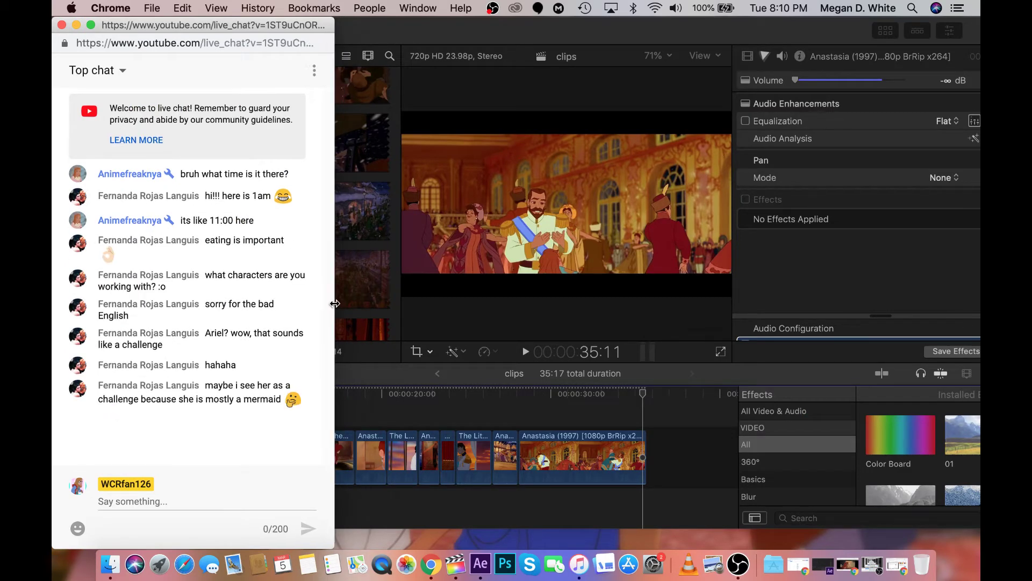
{"action": "left_click", "coordinate": [355, 295]}
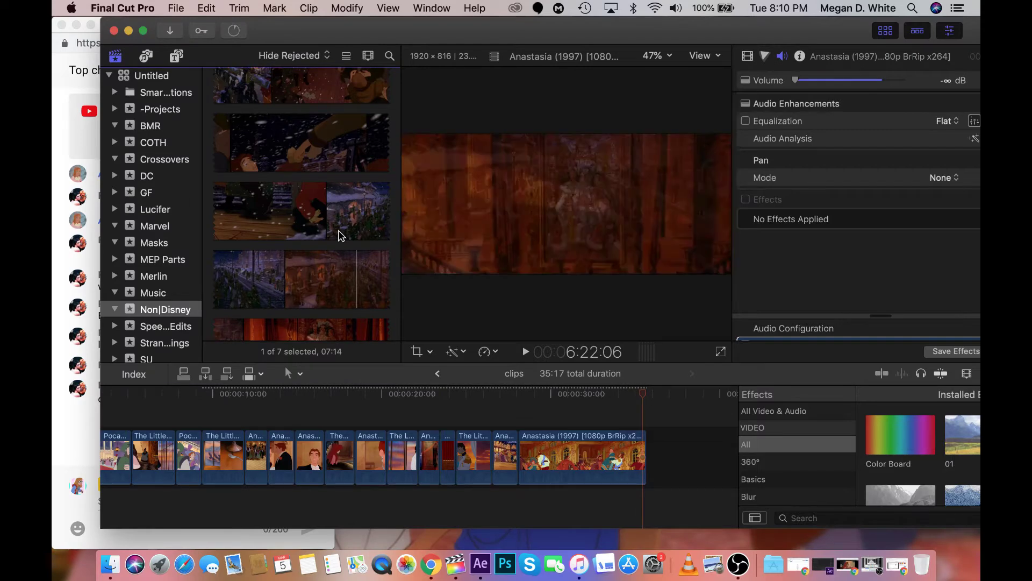
Look back and forth through the Anastasia footage around the sorcerer's confrontation, the palace escape and the snowy bridge scenes
{"action": "scroll", "coordinate": [340, 235], "scroll_direction": "down", "scroll_amount": 5}
{"action": "scroll", "coordinate": [340, 236], "scroll_direction": "down", "scroll_amount": 1}
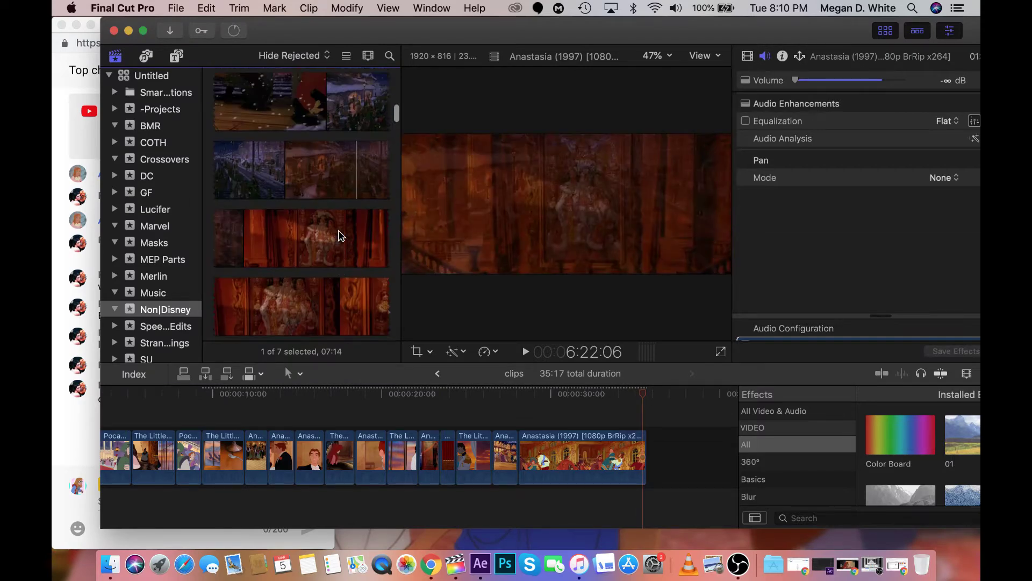
{"action": "scroll", "coordinate": [340, 235], "scroll_direction": "down", "scroll_amount": 1}
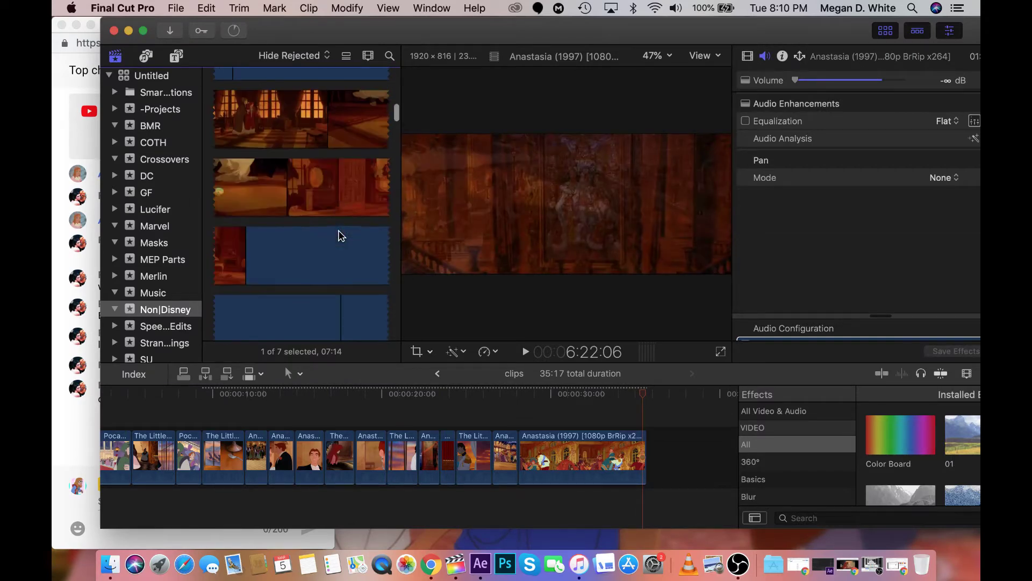
{"action": "scroll", "coordinate": [340, 235], "scroll_direction": "down", "scroll_amount": 2}
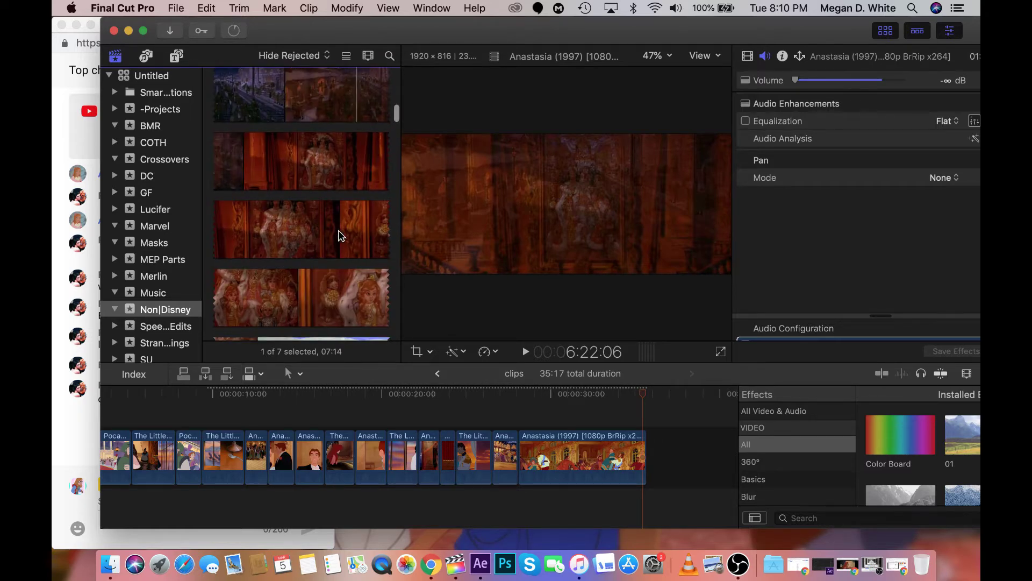
{"action": "scroll", "coordinate": [340, 236], "scroll_direction": "up", "scroll_amount": 1}
{"action": "scroll", "coordinate": [340, 235], "scroll_direction": "up", "scroll_amount": 1}
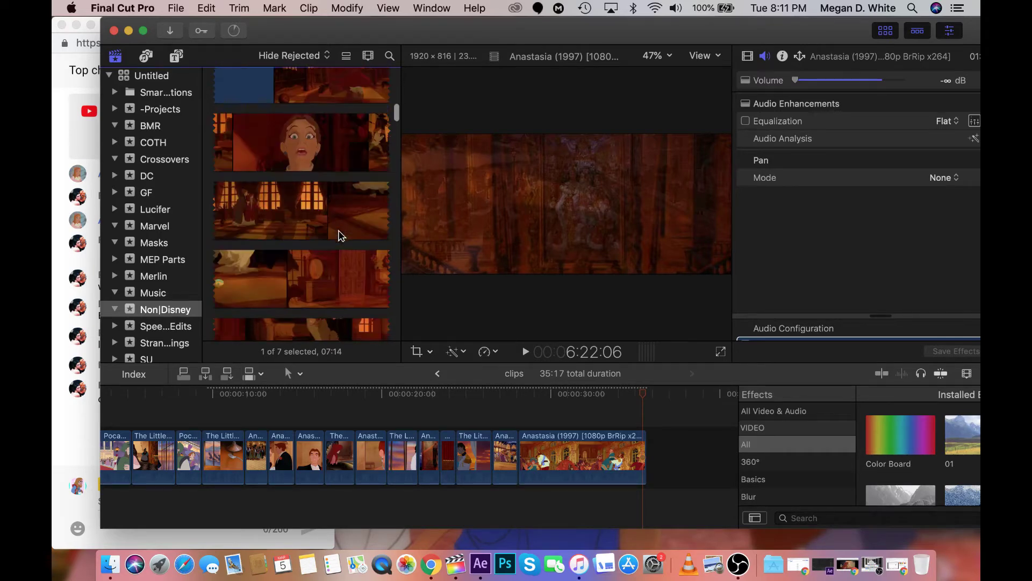
{"action": "scroll", "coordinate": [340, 235], "scroll_direction": "up", "scroll_amount": 5}
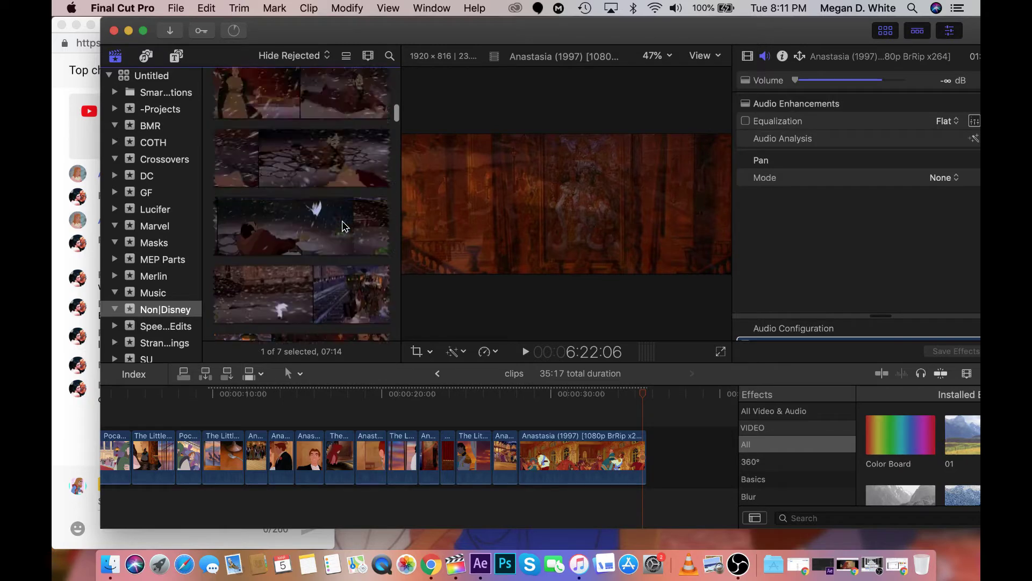
{"action": "scroll", "coordinate": [344, 225], "scroll_direction": "down", "scroll_amount": 1}
{"action": "scroll", "coordinate": [344, 225], "scroll_direction": "down", "scroll_amount": 2}
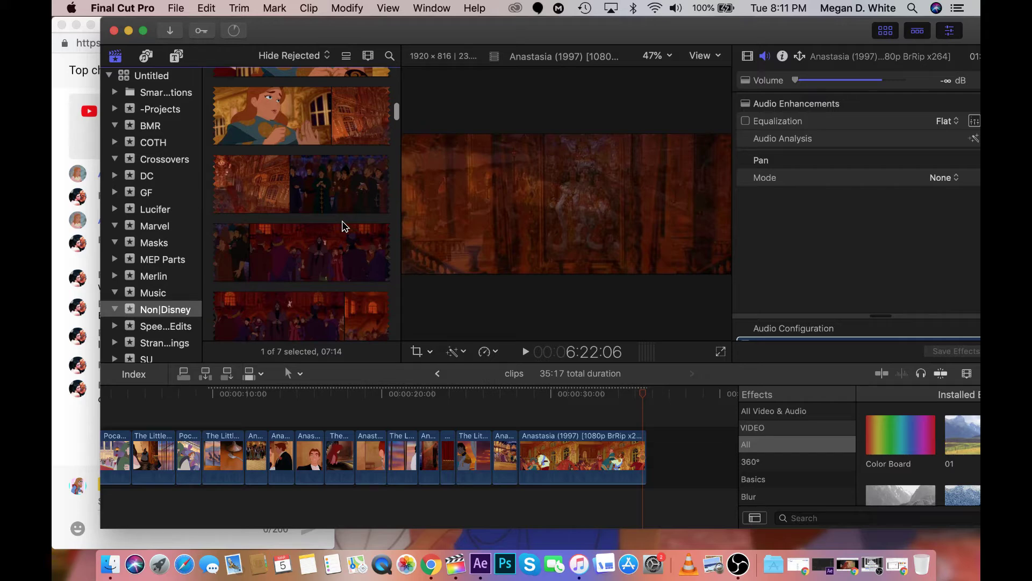
{"action": "scroll", "coordinate": [344, 226], "scroll_direction": "down", "scroll_amount": 1}
Sample frames of the Anastasia footage from the town scenes past the orphanage and snowy road to the abandoned palace sequence
{"action": "left_click", "coordinate": [371, 229]}
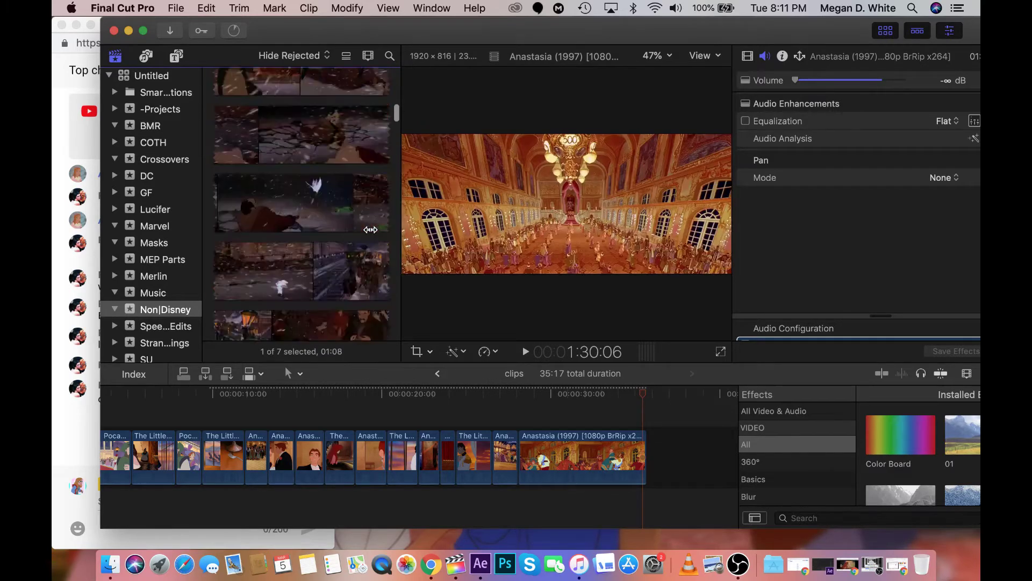
{"action": "scroll", "coordinate": [371, 230], "scroll_direction": "down", "scroll_amount": 1}
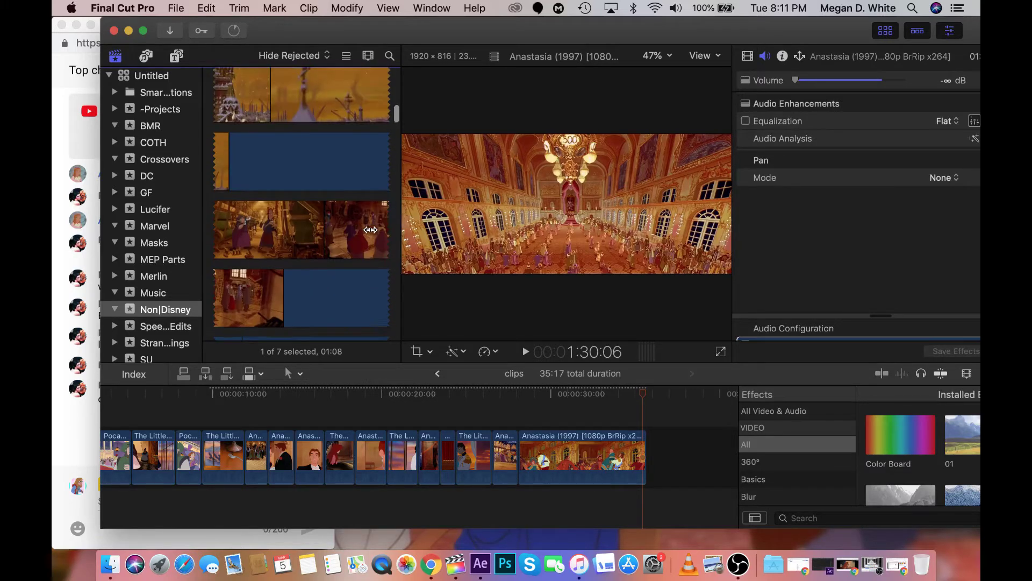
{"action": "scroll", "coordinate": [371, 229], "scroll_direction": "down", "scroll_amount": 1}
{"action": "left_click", "coordinate": [342, 178]}
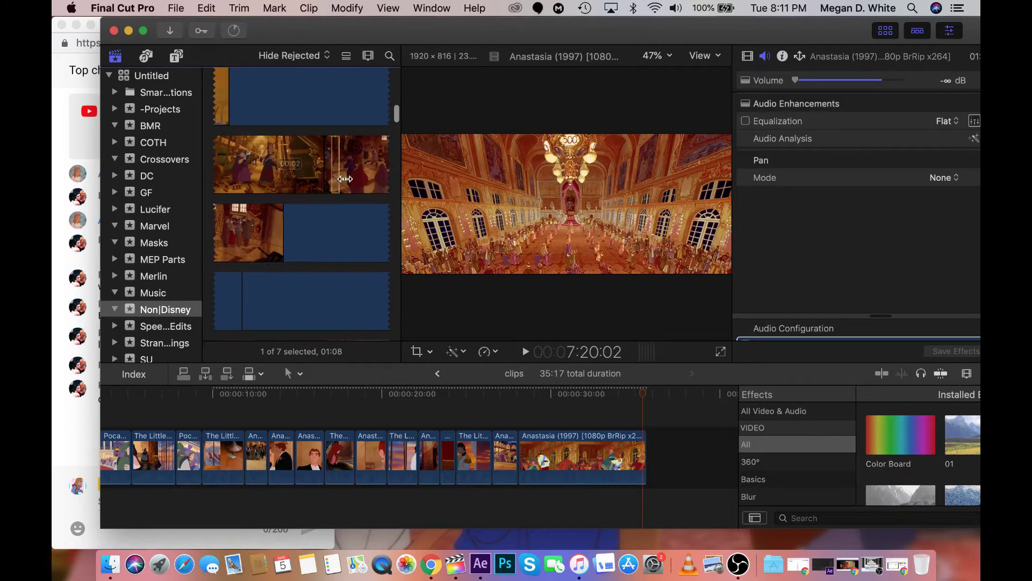
{"action": "scroll", "coordinate": [351, 180], "scroll_direction": "up", "scroll_amount": 2}
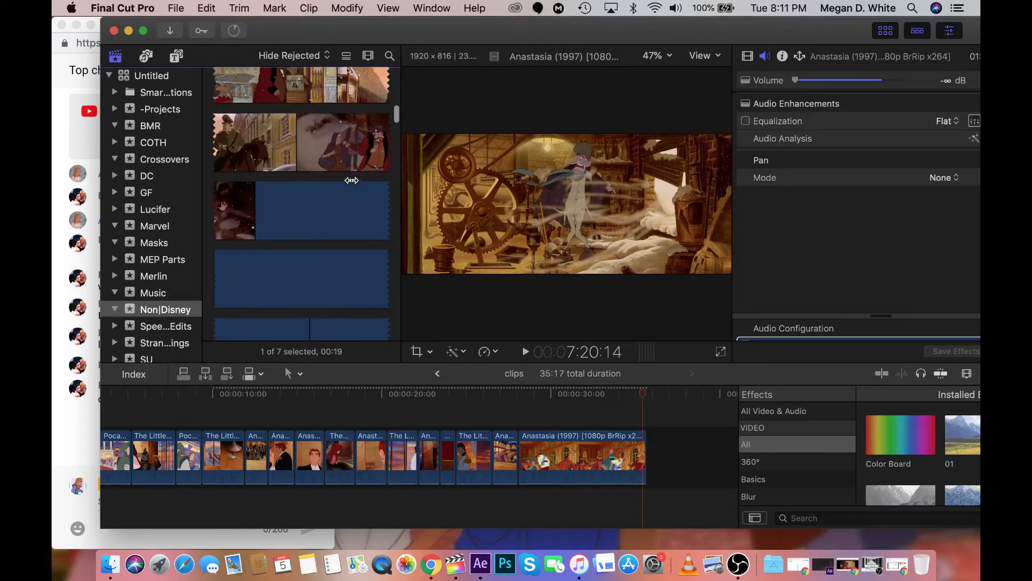
{"action": "left_click", "coordinate": [344, 181]}
{"action": "scroll", "coordinate": [355, 180], "scroll_direction": "up", "scroll_amount": 2}
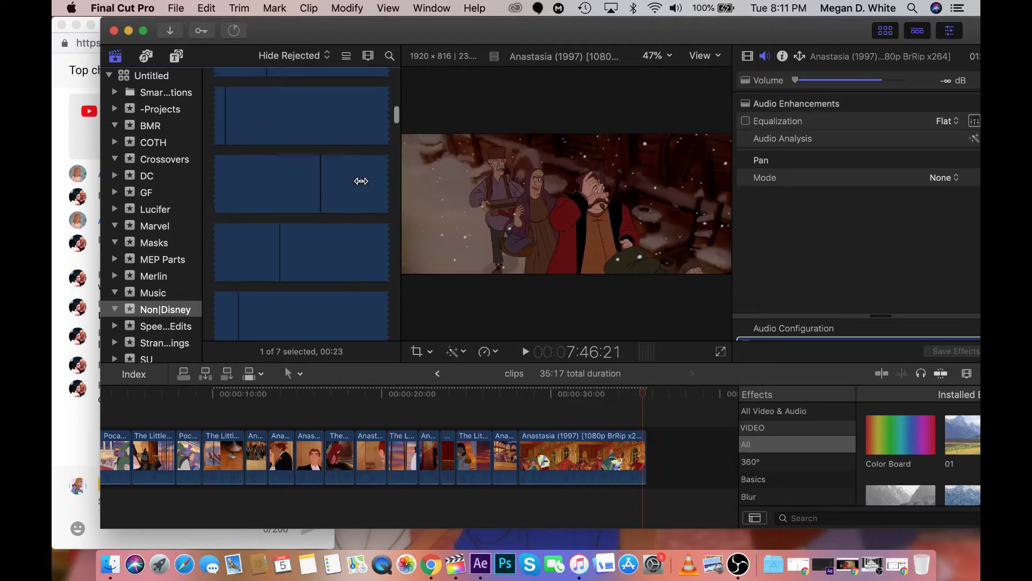
{"action": "left_click", "coordinate": [325, 209]}
{"action": "scroll", "coordinate": [325, 209], "scroll_direction": "up", "scroll_amount": 1}
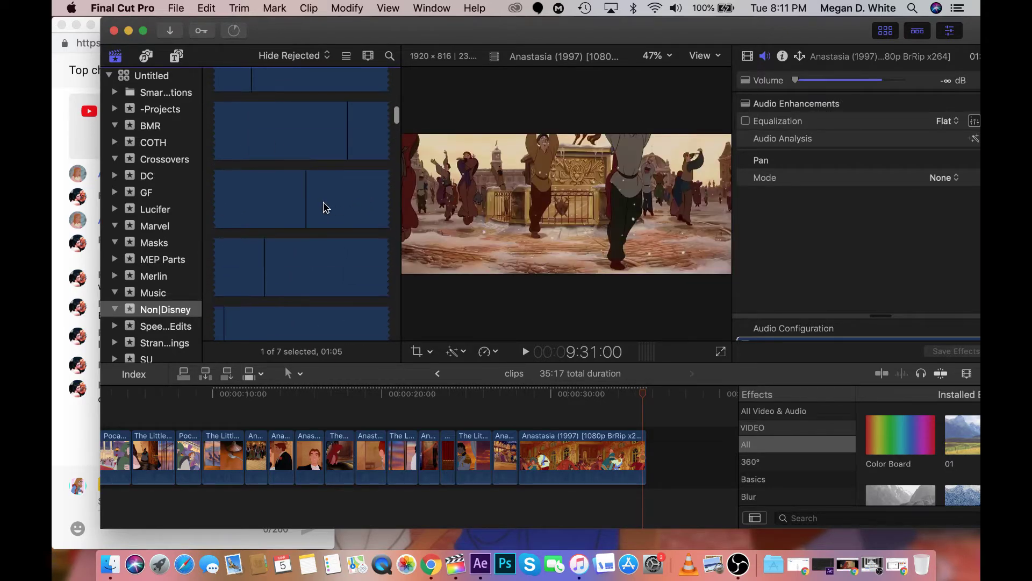
{"action": "left_click", "coordinate": [339, 209]}
{"action": "scroll", "coordinate": [323, 213], "scroll_direction": "up", "scroll_amount": 2}
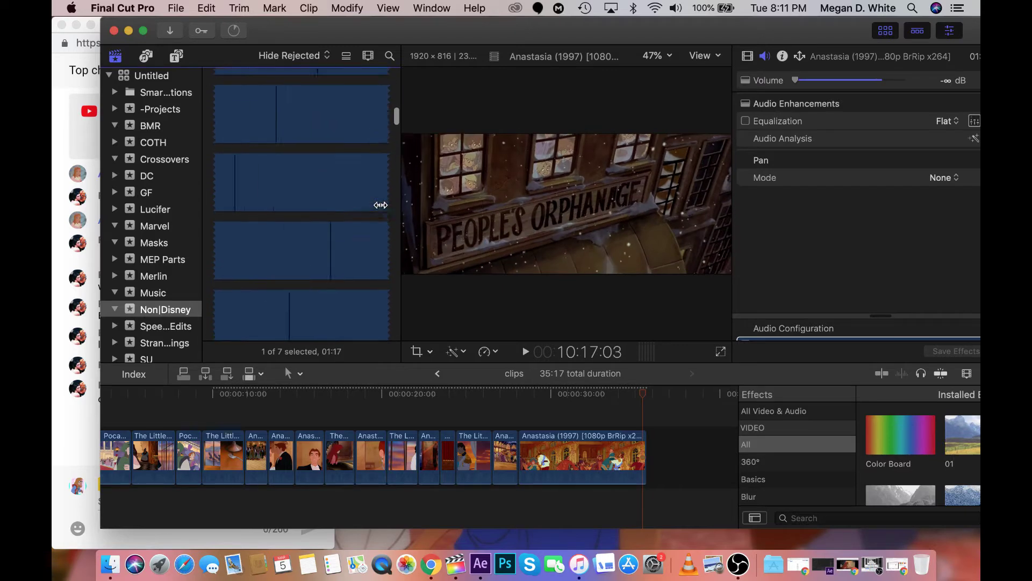
{"action": "left_click", "coordinate": [309, 220]}
{"action": "scroll", "coordinate": [279, 242], "scroll_direction": "down", "scroll_amount": 1}
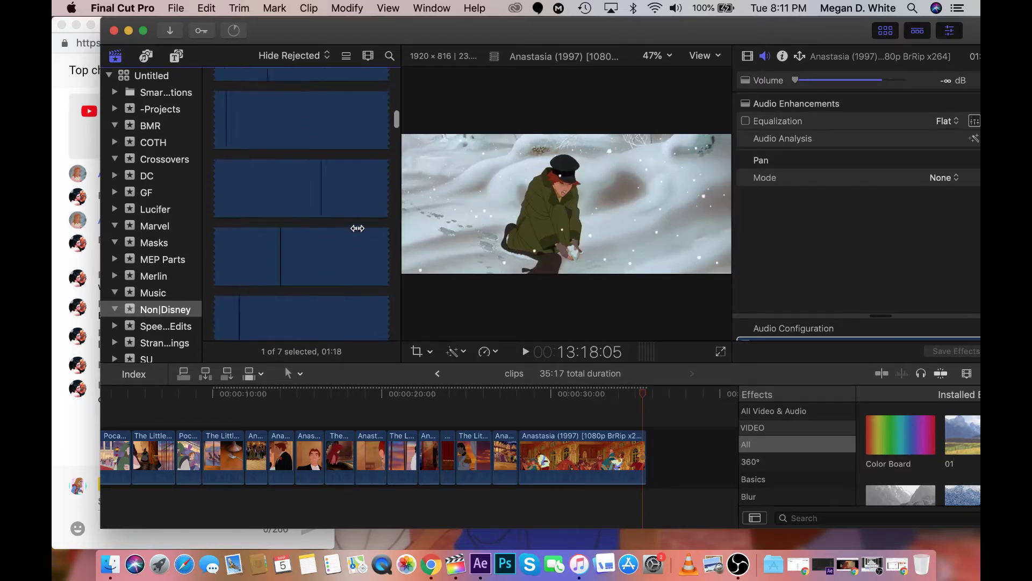
{"action": "left_click", "coordinate": [320, 272]}
{"action": "scroll", "coordinate": [321, 272], "scroll_direction": "down", "scroll_amount": 1}
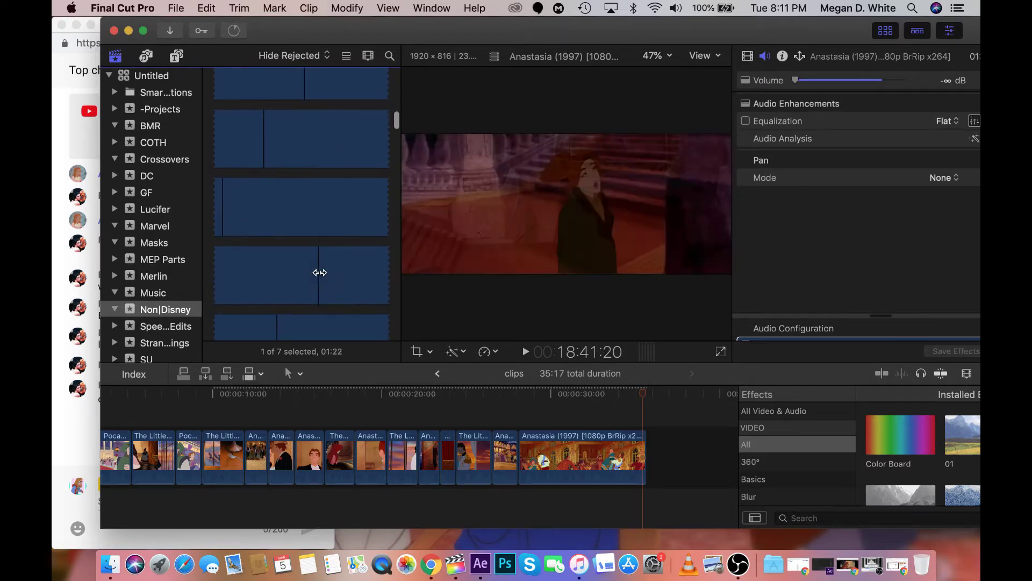
Preview a 01:03 range of the abandoned palace staircase shot, check the YouTube live chat in Chrome, and return to Final Cut Pro
{"action": "left_click_drag", "start_coordinate": [301, 215], "coordinate": [331, 212]}
{"action": "scroll", "coordinate": [331, 215], "scroll_direction": "up", "scroll_amount": 2}
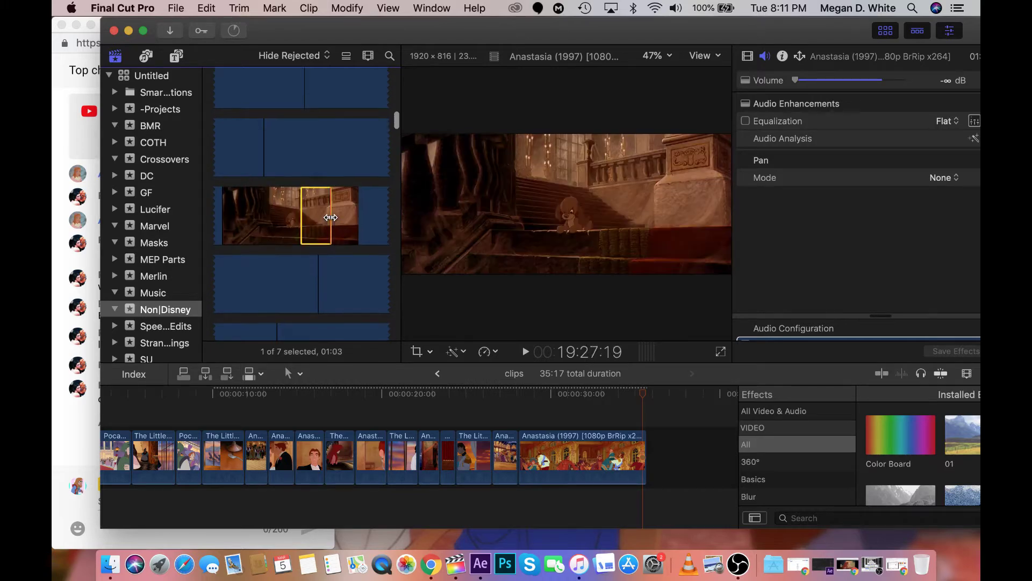
{"action": "scroll", "coordinate": [331, 218], "scroll_direction": "up", "scroll_amount": 2}
{"action": "left_click", "coordinate": [56, 456]}
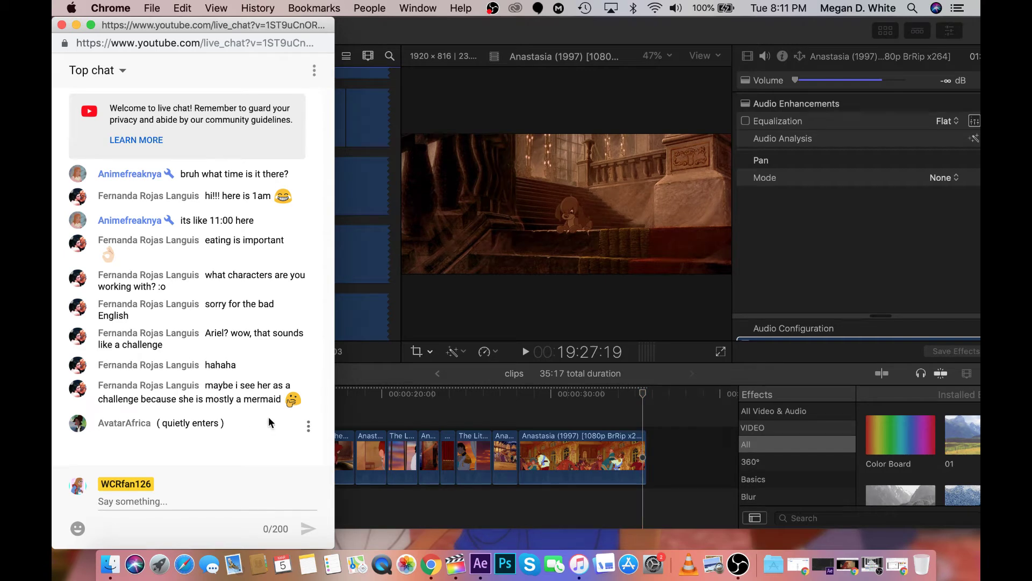
{"action": "left_click", "coordinate": [363, 259]}
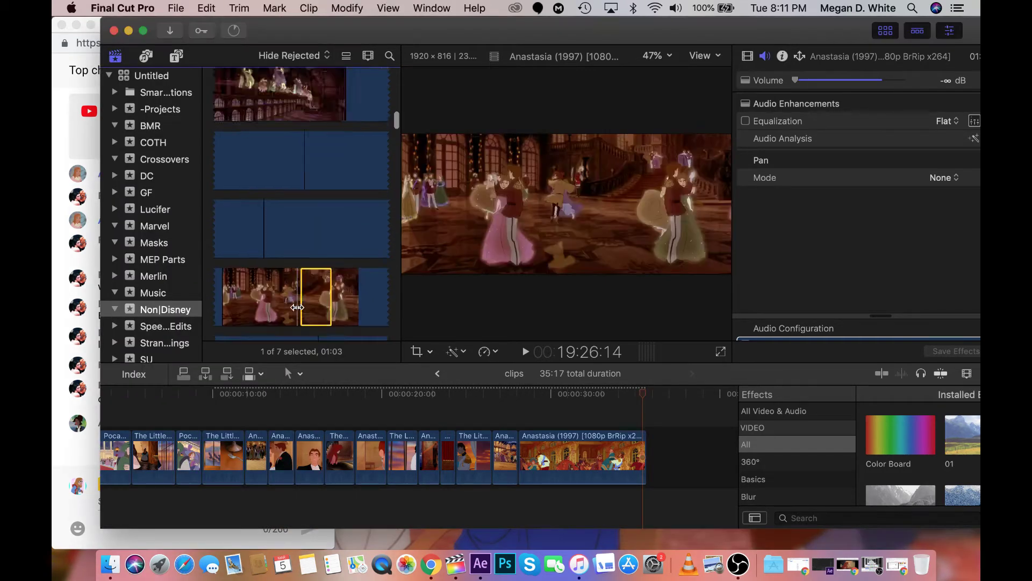
Preview a 10:12 range of the palace ballroom sequence, check the live chat in Chrome again, and return to the Anastasia footage
{"action": "scroll", "coordinate": [283, 243], "scroll_direction": "up", "scroll_amount": 3}
{"action": "scroll", "coordinate": [285, 243], "scroll_direction": "up", "scroll_amount": 3}
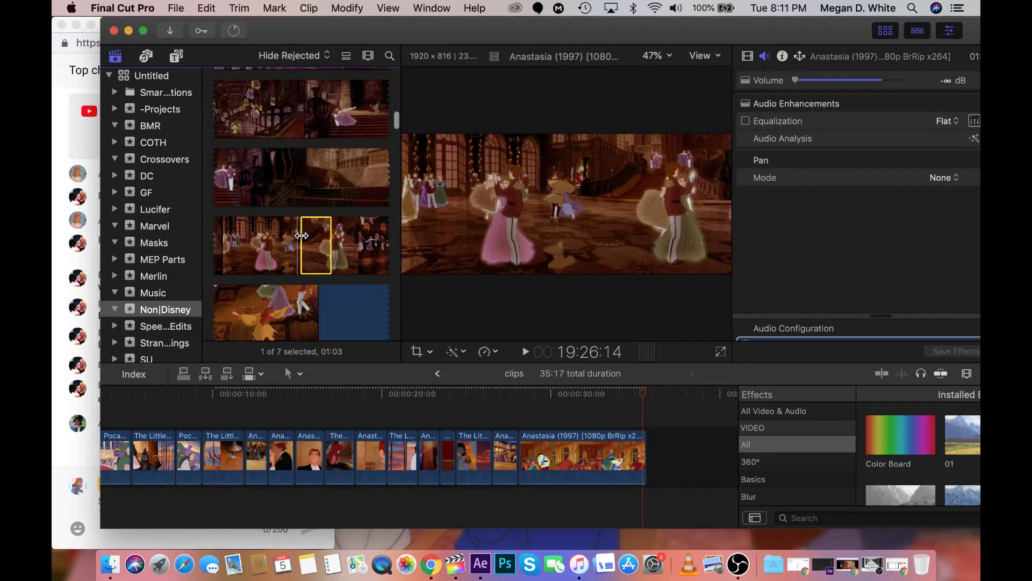
{"action": "left_click_drag", "start_coordinate": [353, 243], "coordinate": [285, 305]}
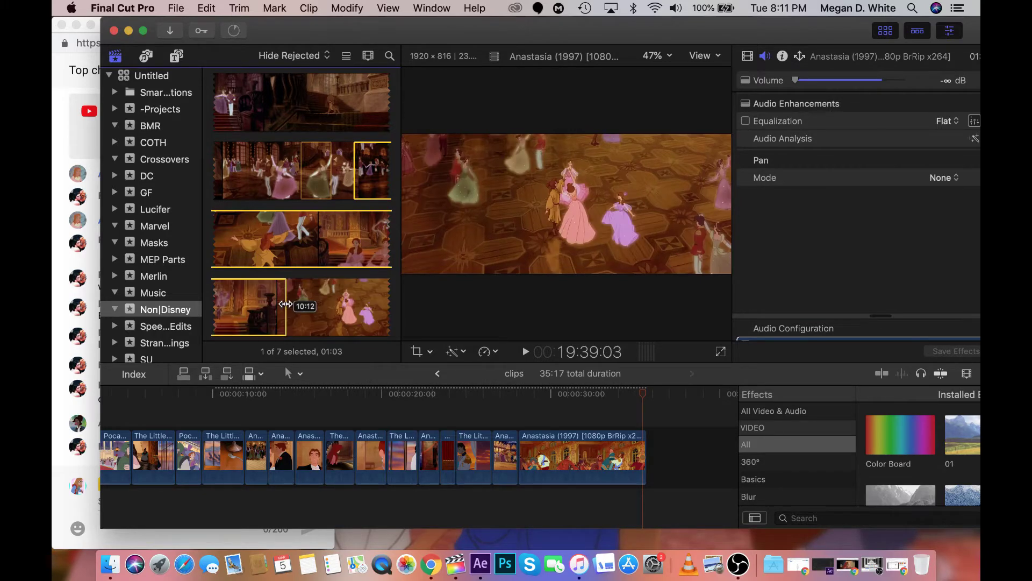
{"action": "left_click", "coordinate": [77, 416]}
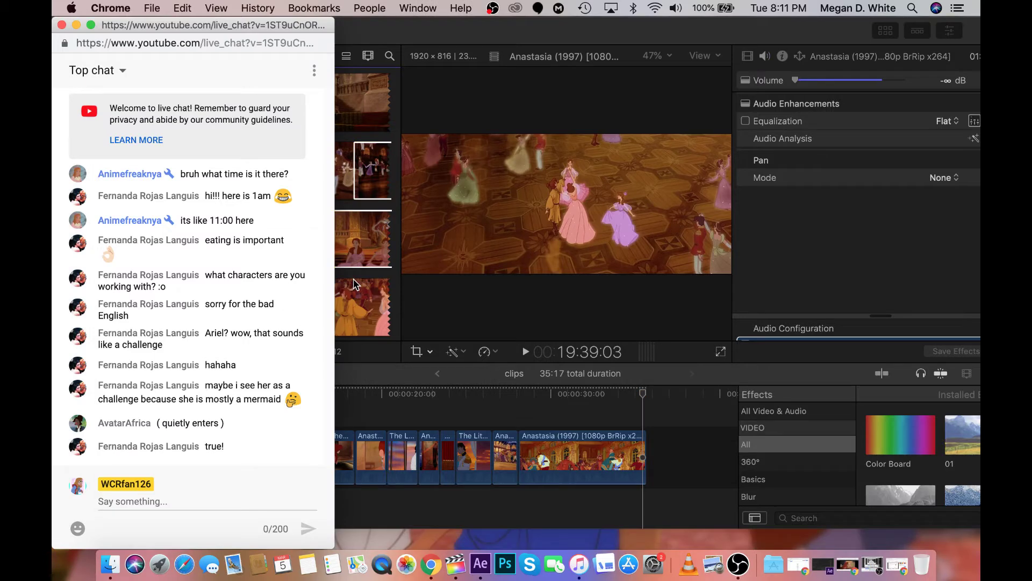
{"action": "left_click", "coordinate": [353, 284]}
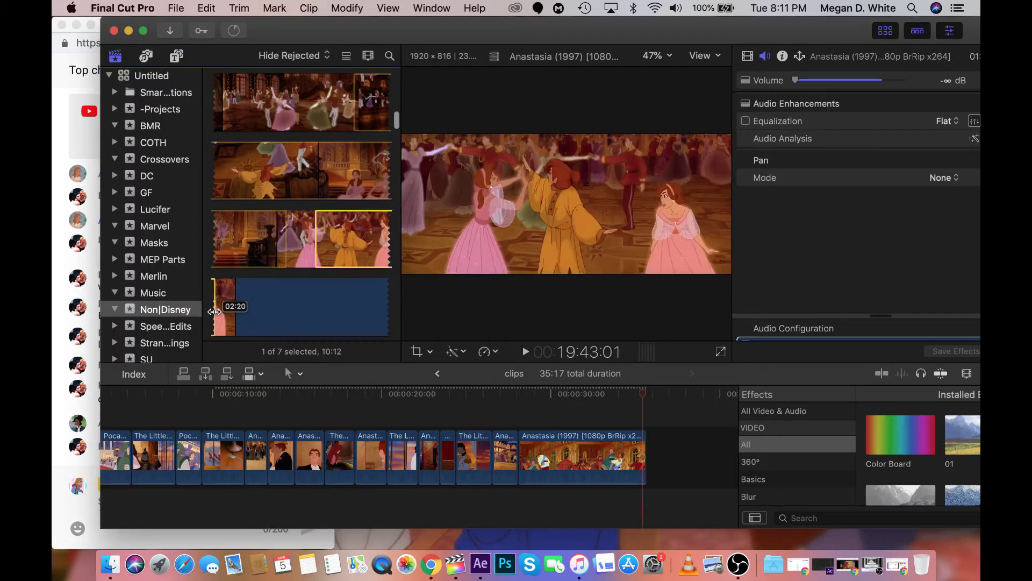
Preview the ballroom footage through Anastasia's sparkling gown transformation, and go back to the first shots of the ghostly dancers
{"action": "left_click_drag", "start_coordinate": [214, 312], "coordinate": [251, 309]}
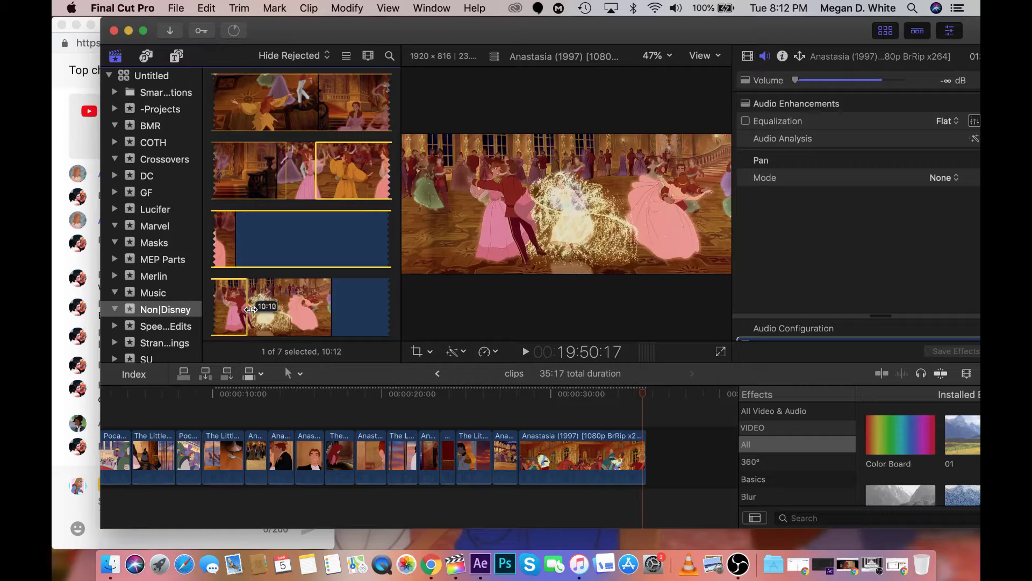
{"action": "left_click_drag", "start_coordinate": [251, 309], "coordinate": [246, 156]}
{"action": "scroll", "coordinate": [304, 162], "scroll_direction": "up", "scroll_amount": 4}
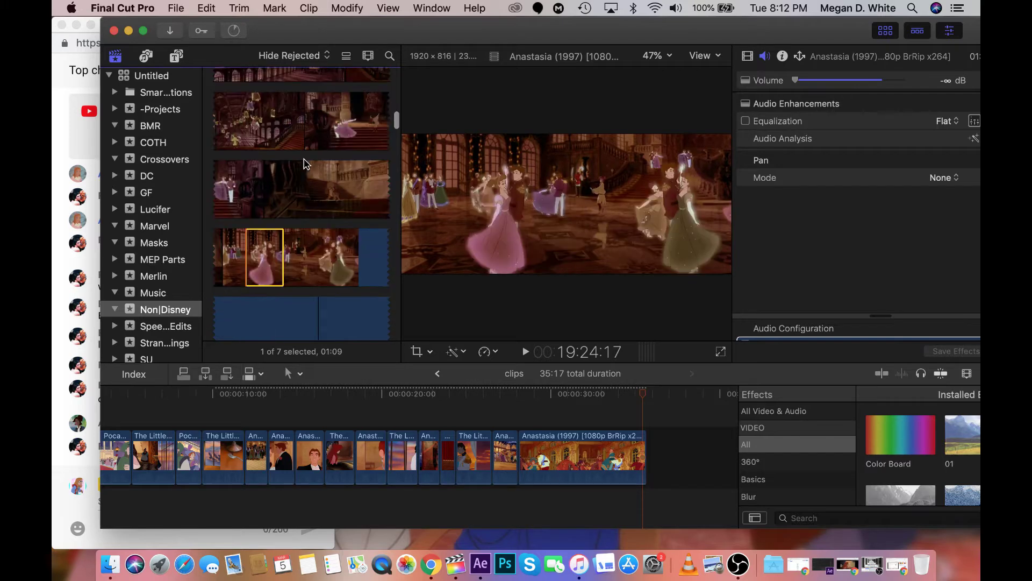
Select a 04:23 range of the ghostly ballroom dancers, check the live chat in Chrome, and append the range to the clips project
{"action": "scroll", "coordinate": [303, 163], "scroll_direction": "down", "scroll_amount": 1}
{"action": "left_click_drag", "start_coordinate": [310, 177], "coordinate": [321, 246]}
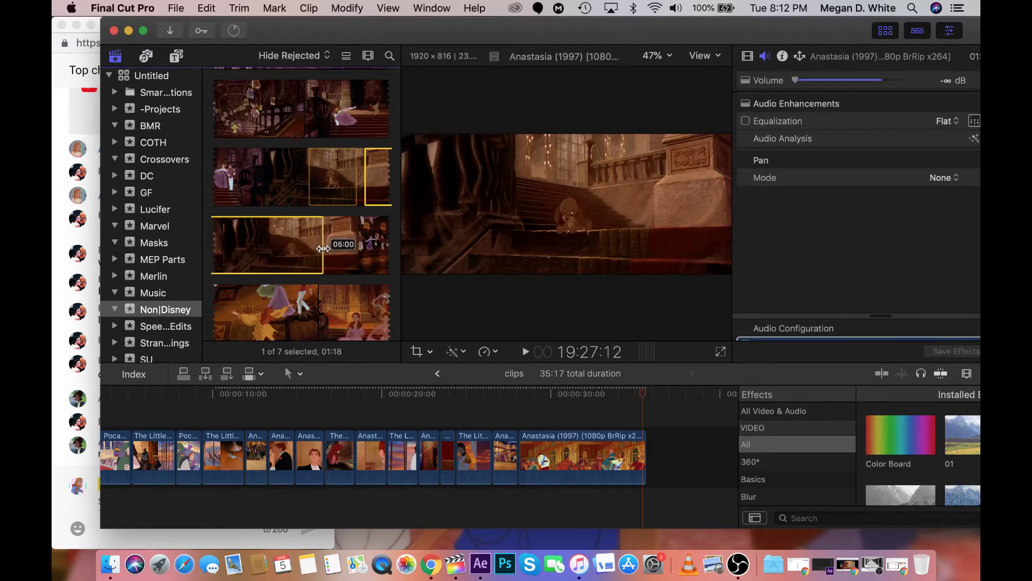
{"action": "key", "text": "super+Tab"}
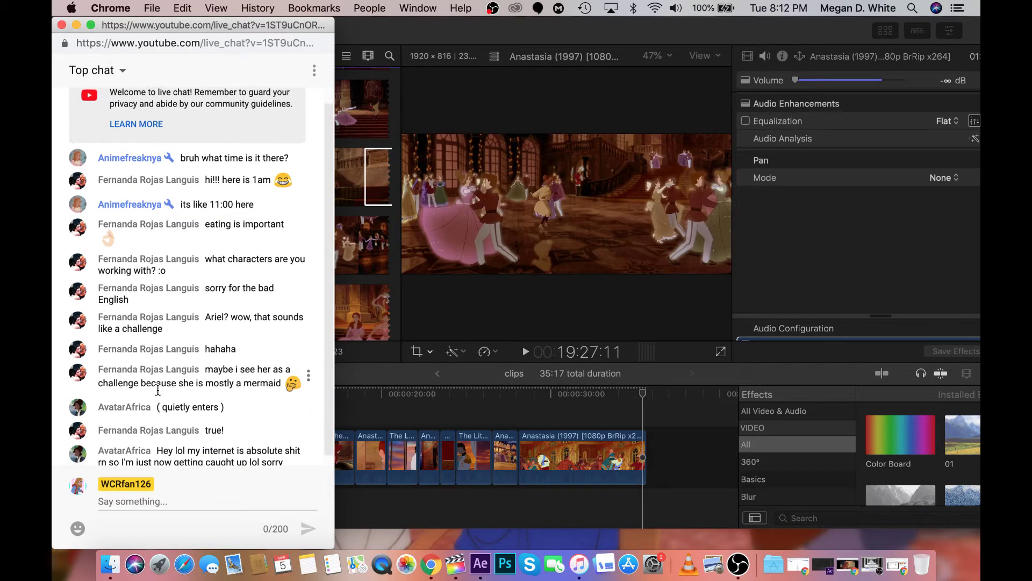
{"action": "left_click", "coordinate": [382, 185]}
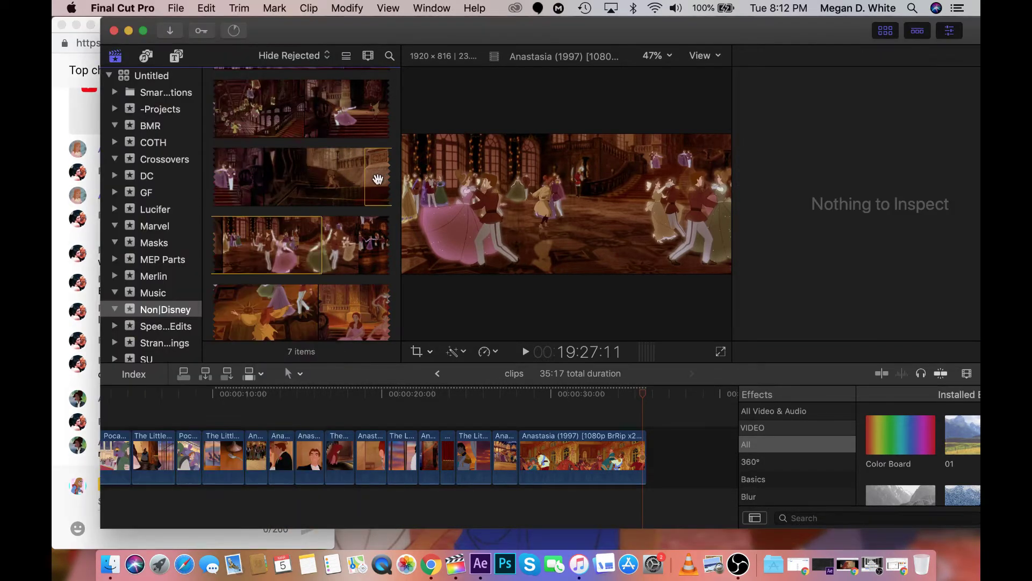
{"action": "left_click_drag", "start_coordinate": [382, 184], "coordinate": [659, 438]}
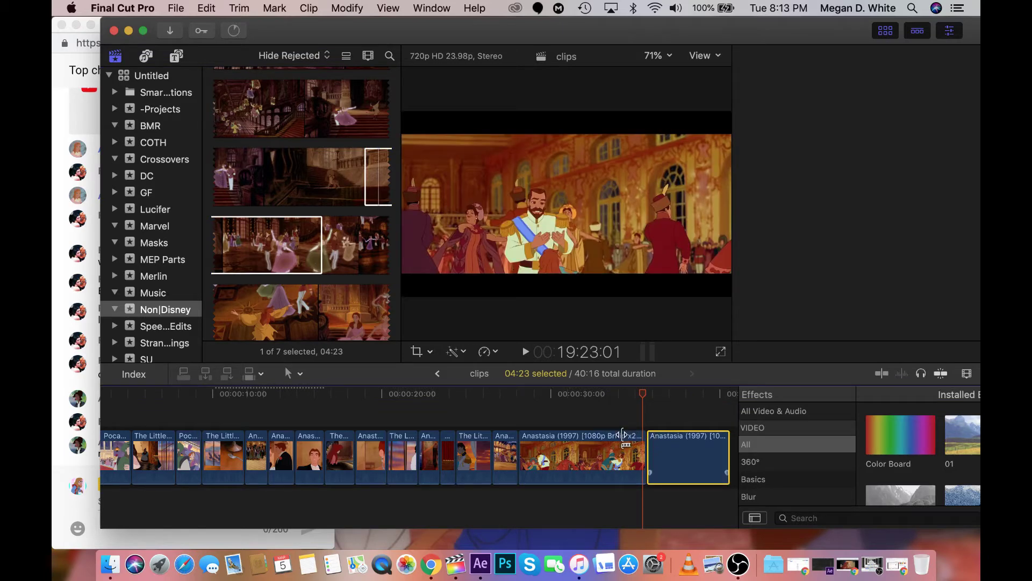
Review the Anastasia ballroom clips near the end of the clips timeline, checking the YouTube live chat in Chrome in between
{"action": "key", "text": "super+4"}
{"action": "left_click", "coordinate": [506, 425]}
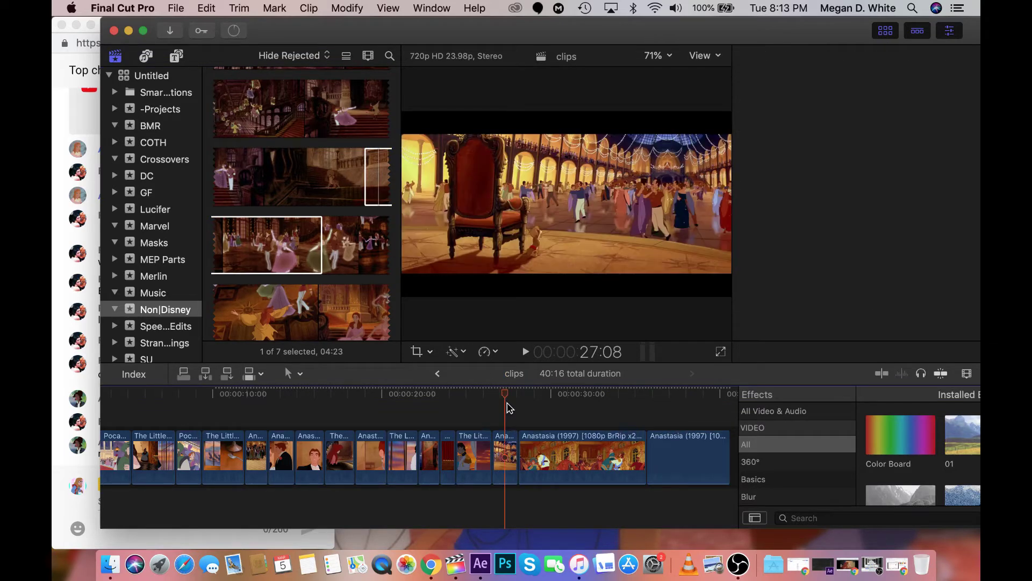
{"action": "left_click", "coordinate": [577, 406]}
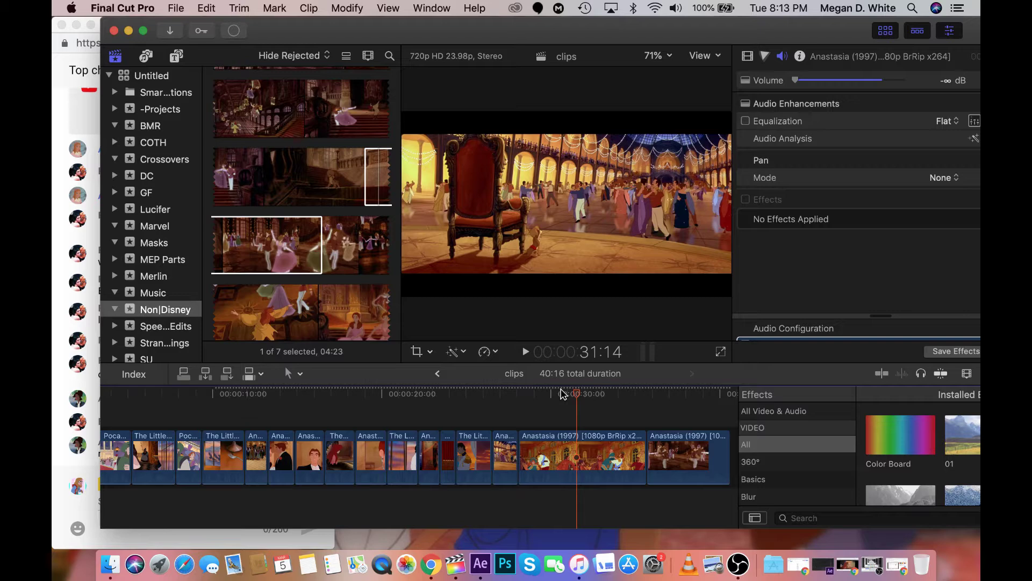
{"action": "key", "text": "super+Tab"}
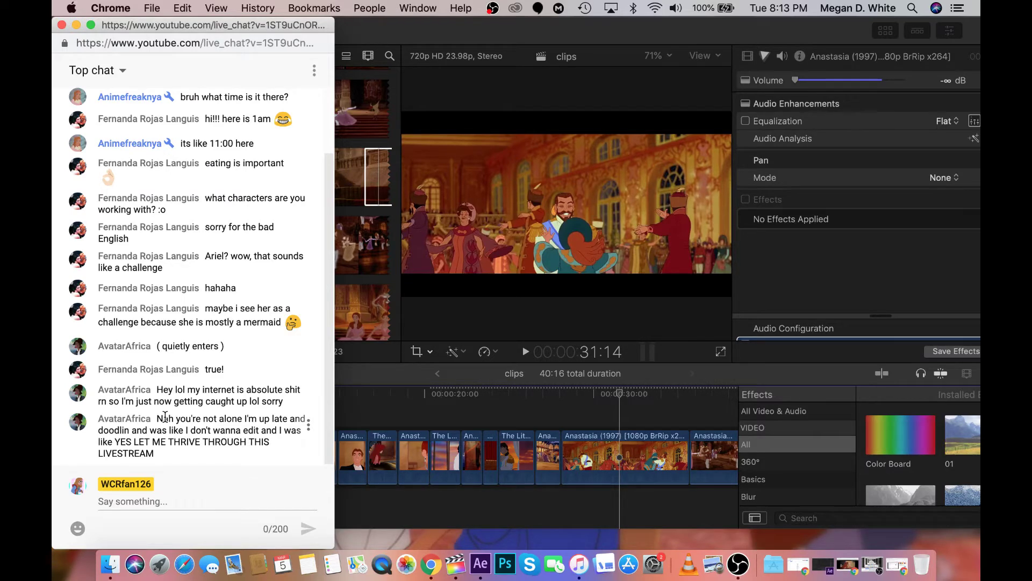
{"action": "left_click", "coordinate": [612, 470]}
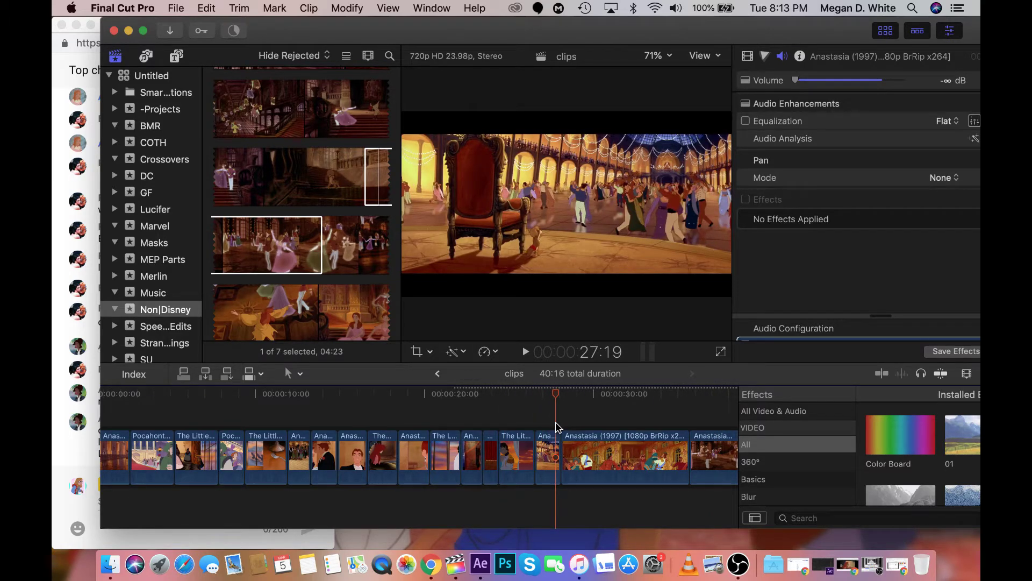
Delete the second Pocahontas clip, between the two Little Mermaid clips, from the clips timeline
{"action": "scroll", "coordinate": [556, 421], "scroll_direction": "left", "scroll_amount": 3}
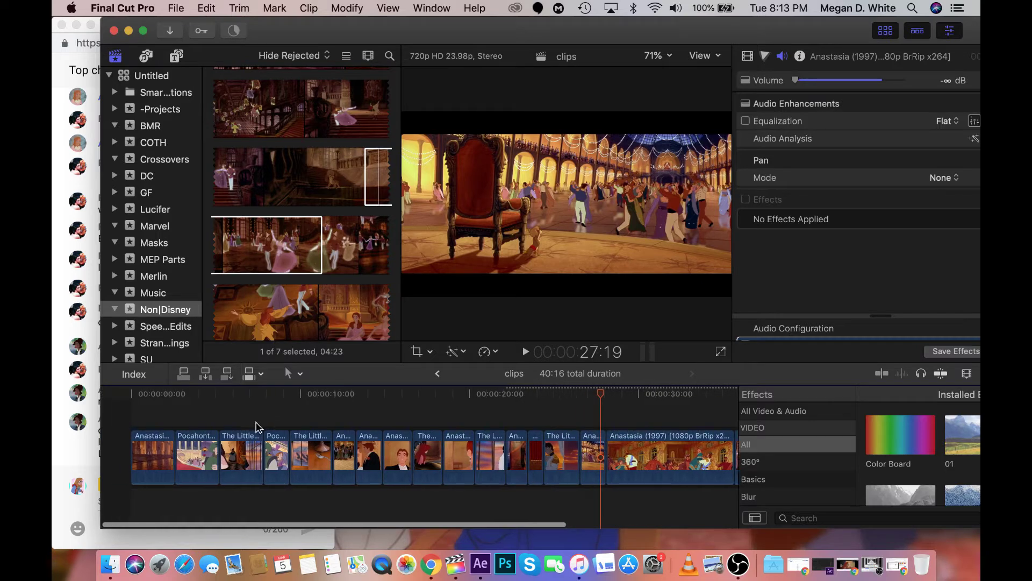
{"action": "left_click", "coordinate": [273, 417]}
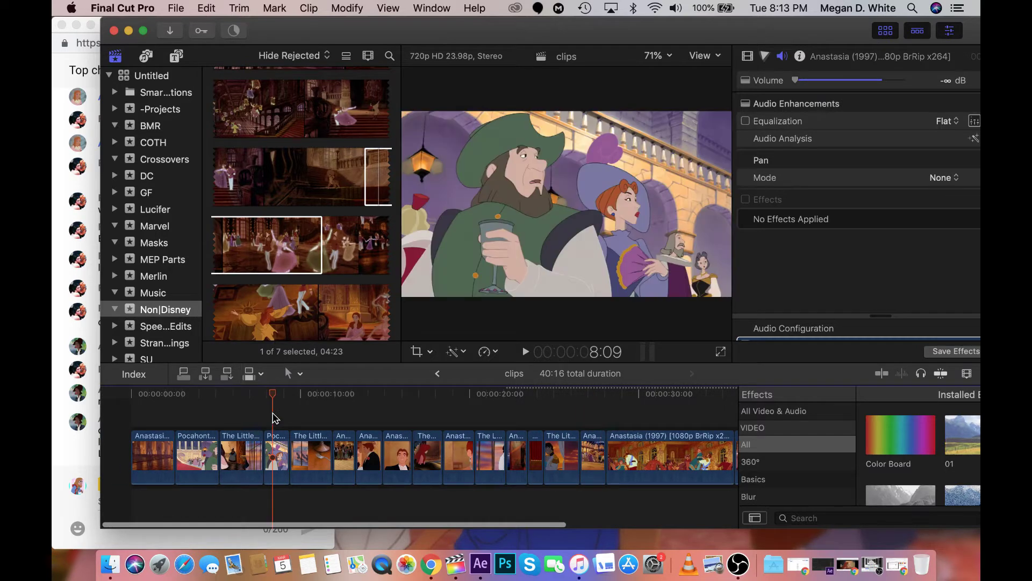
{"action": "left_click", "coordinate": [284, 450]}
{"action": "key", "text": "Delete"}
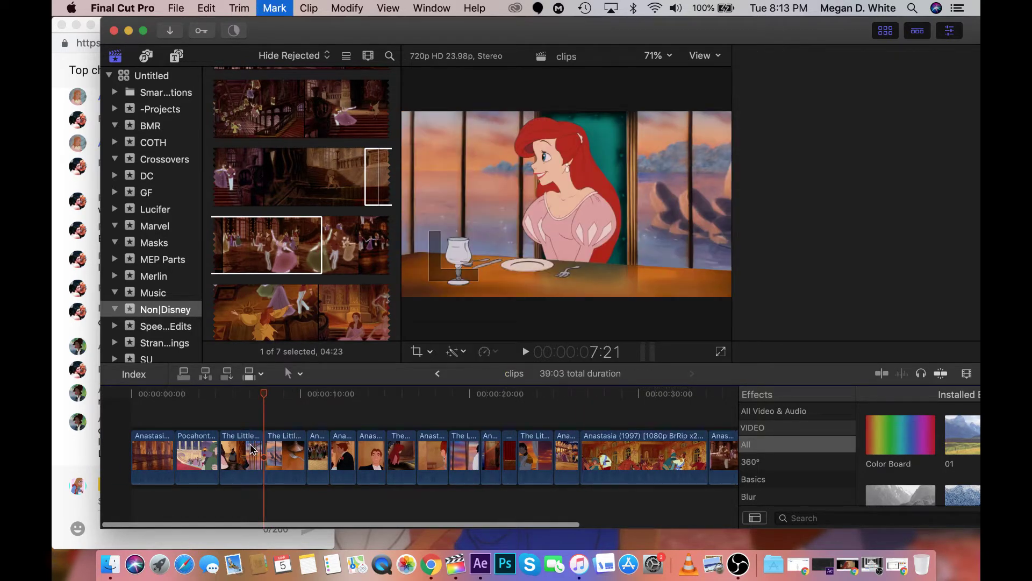
Move the first Little Mermaid clip ahead of the Pocahontas clip in the clips timeline and check the clips that follow
{"action": "left_click_drag", "start_coordinate": [236, 456], "coordinate": [193, 456]}
{"action": "left_click", "coordinate": [274, 407]}
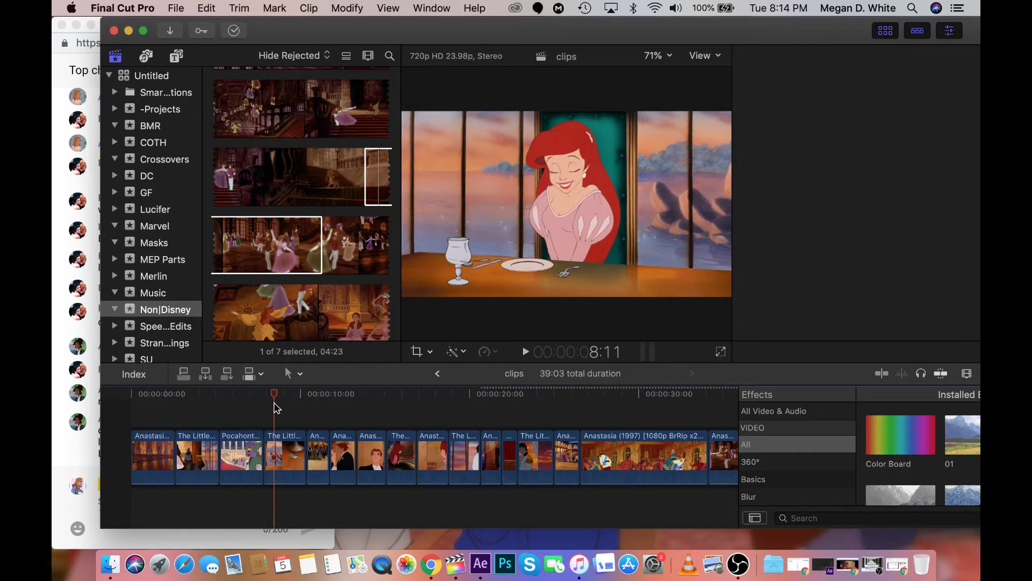
{"action": "left_click", "coordinate": [311, 397]}
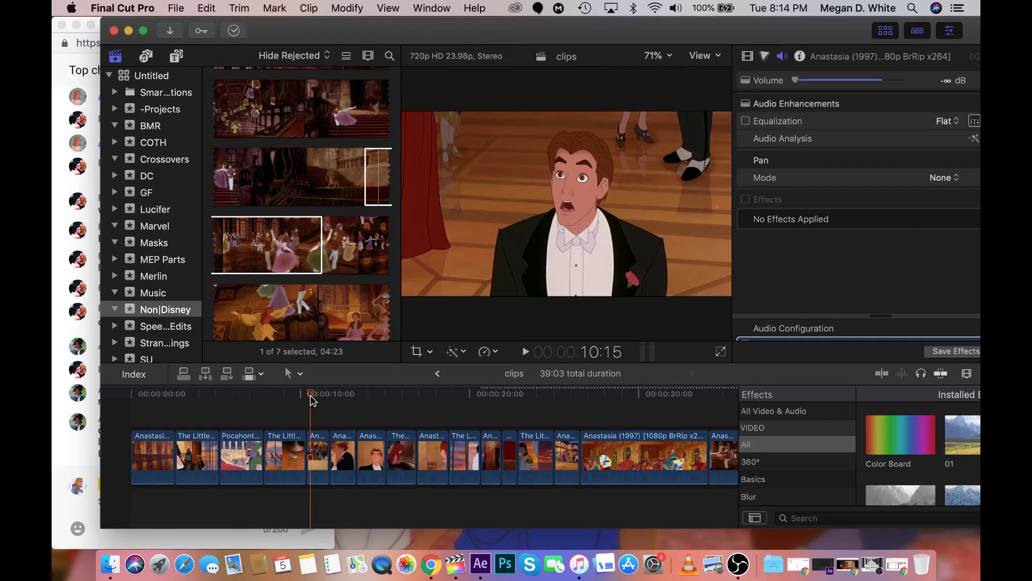
{"action": "left_click_drag", "start_coordinate": [311, 398], "coordinate": [363, 399]}
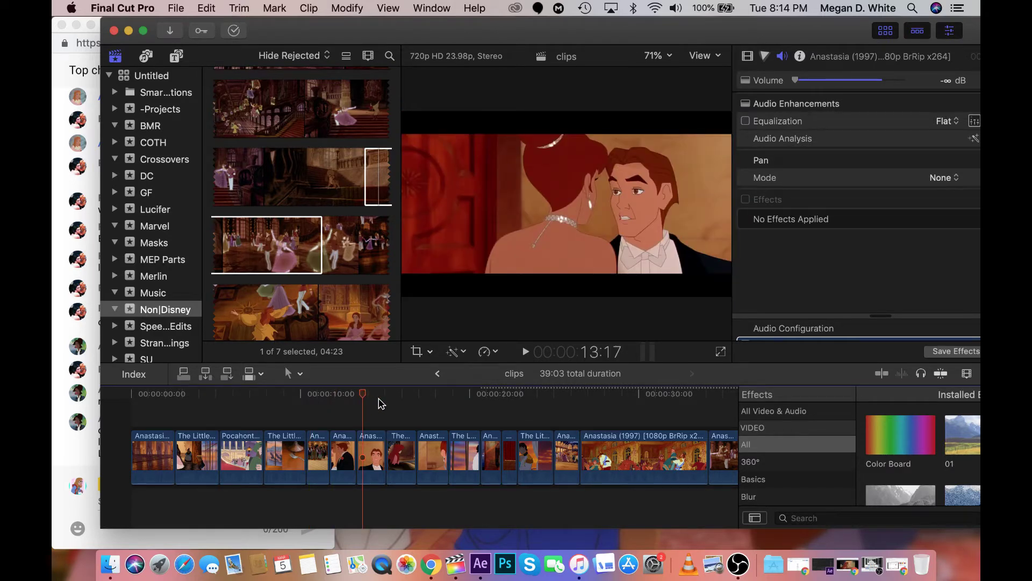
{"action": "left_click", "coordinate": [379, 402]}
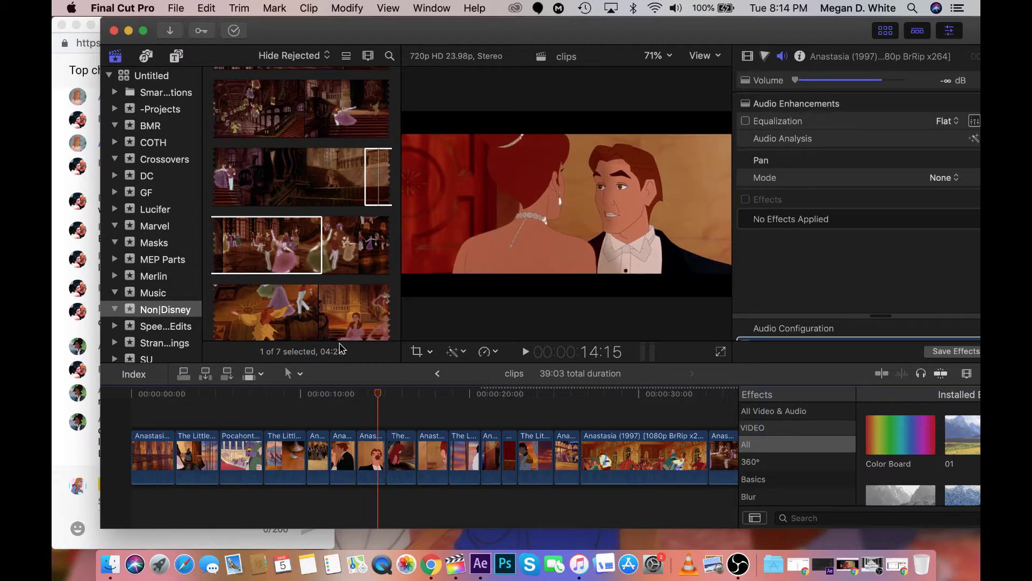
Export the clips project with the Apple Devices 1080p preset under the title "g&m 1", saved in the Documents folder
{"action": "left_click", "coordinate": [176, 7]}
{"action": "mouse_move", "coordinate": [261, 166]}
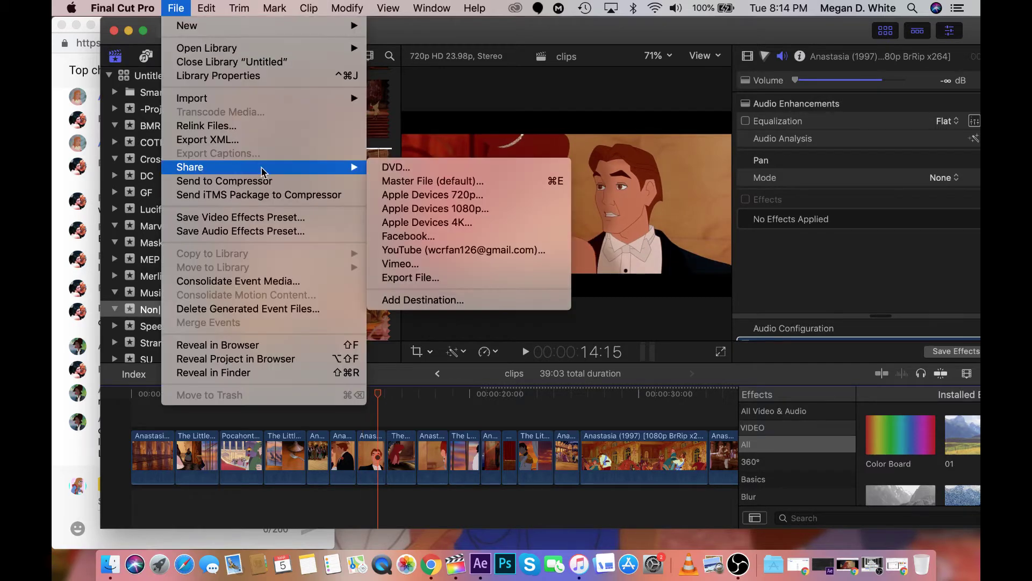
{"action": "left_click", "coordinate": [438, 206]}
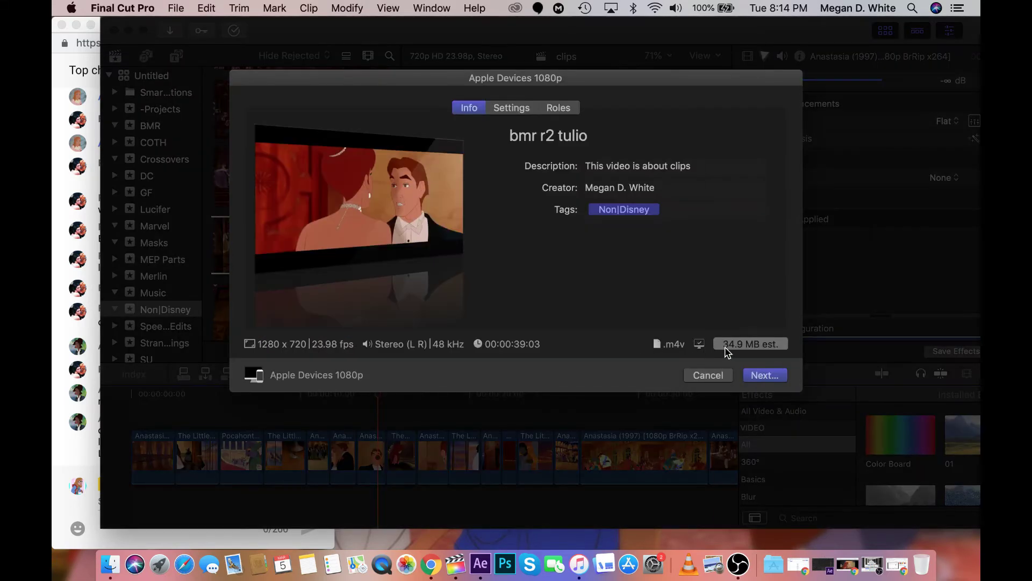
{"action": "left_click_drag", "start_coordinate": [603, 143], "coordinate": [485, 143]}
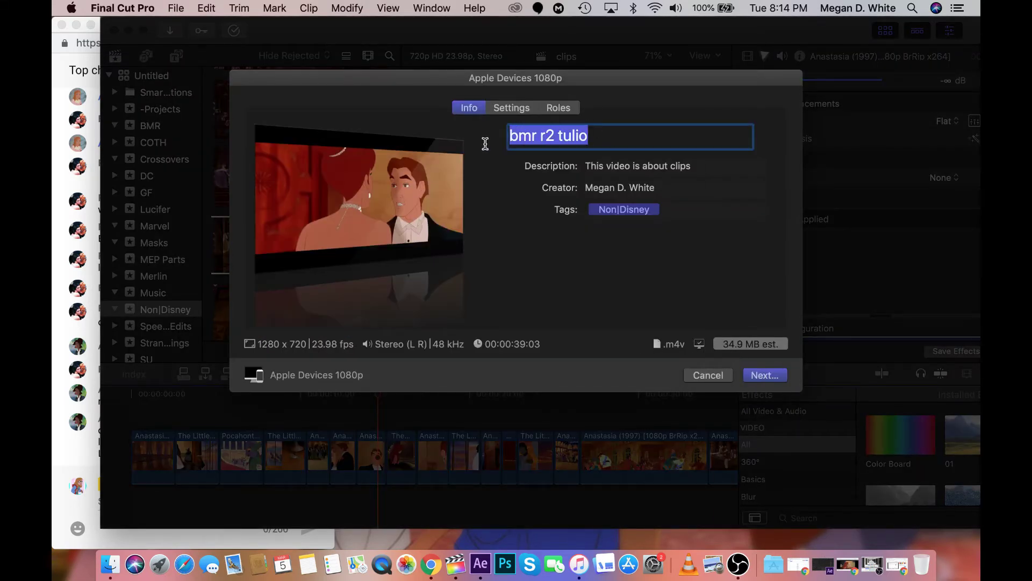
{"action": "type", "text": "g&m"}
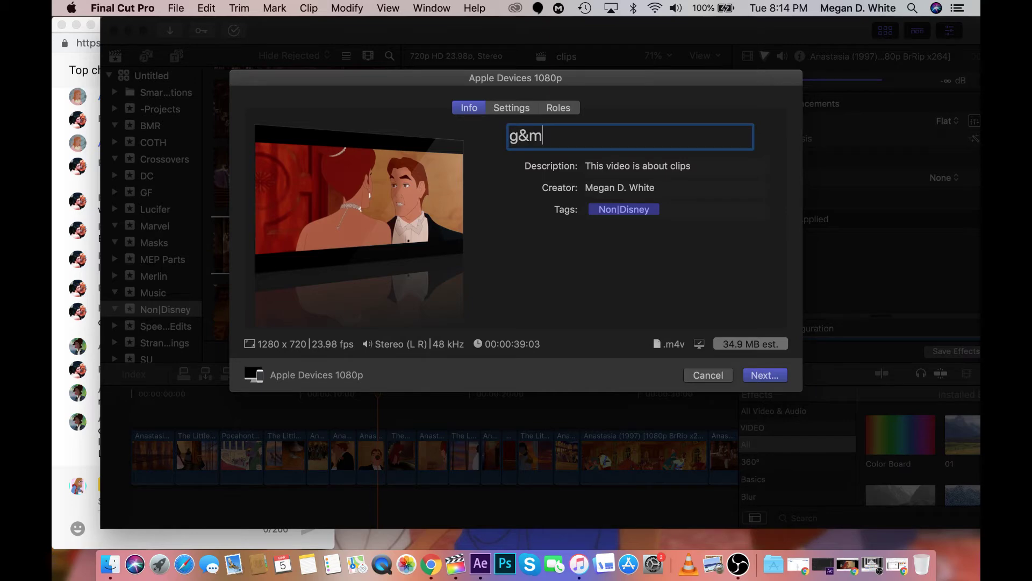
{"action": "type", "text": " 1"}
{"action": "key", "text": "Return"}
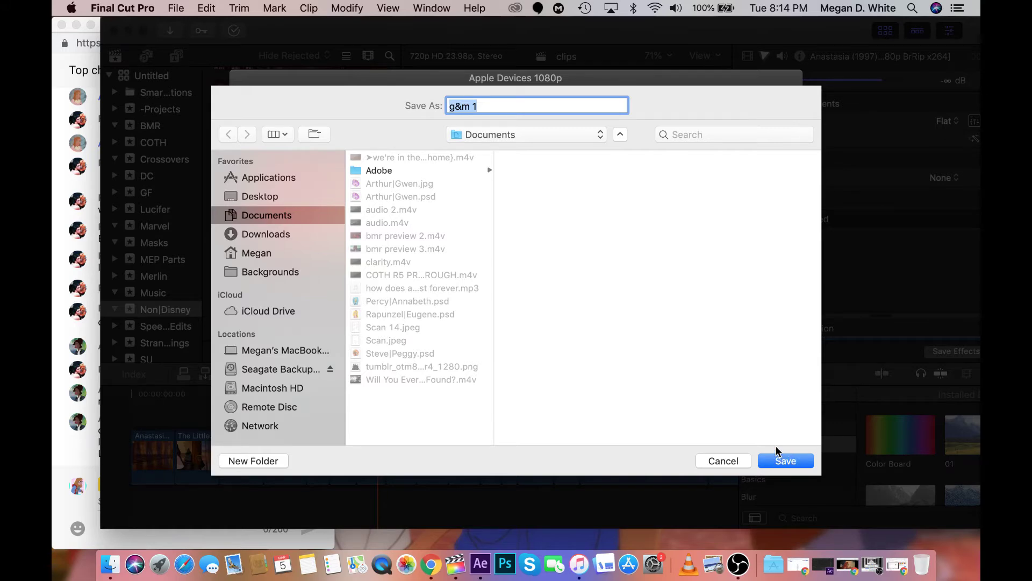
{"action": "left_click", "coordinate": [779, 461]}
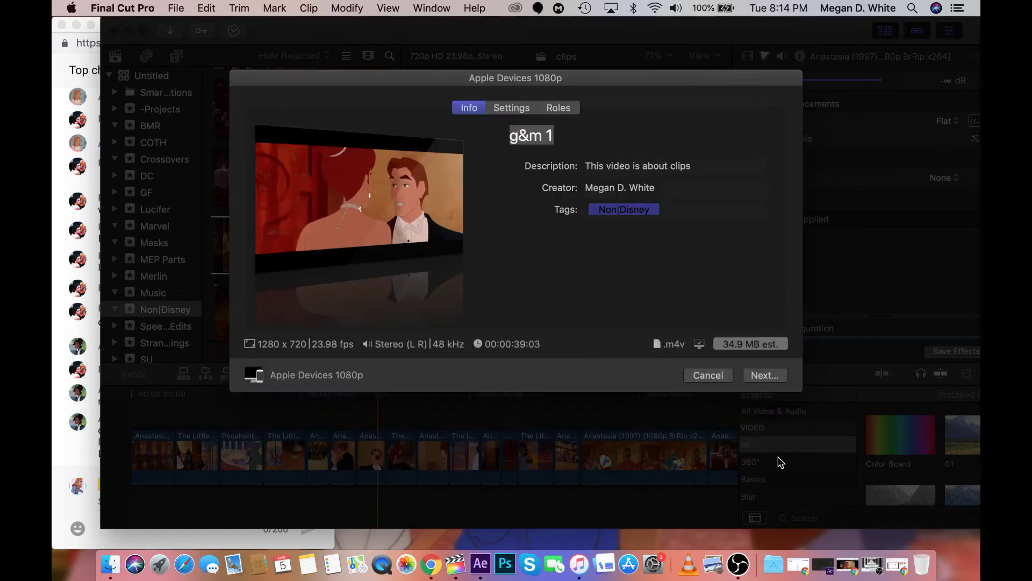
{"action": "left_click", "coordinate": [765, 376]}
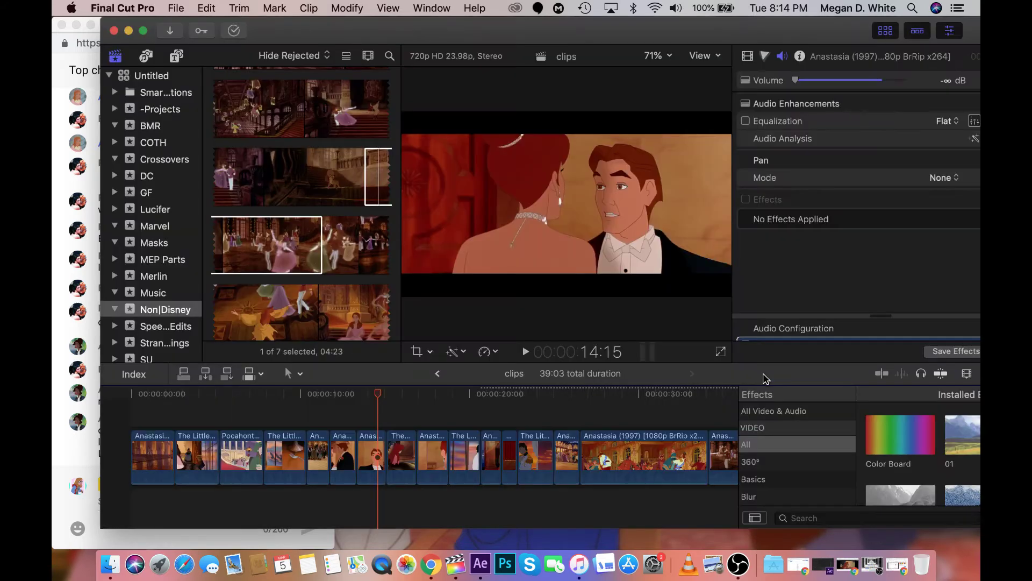
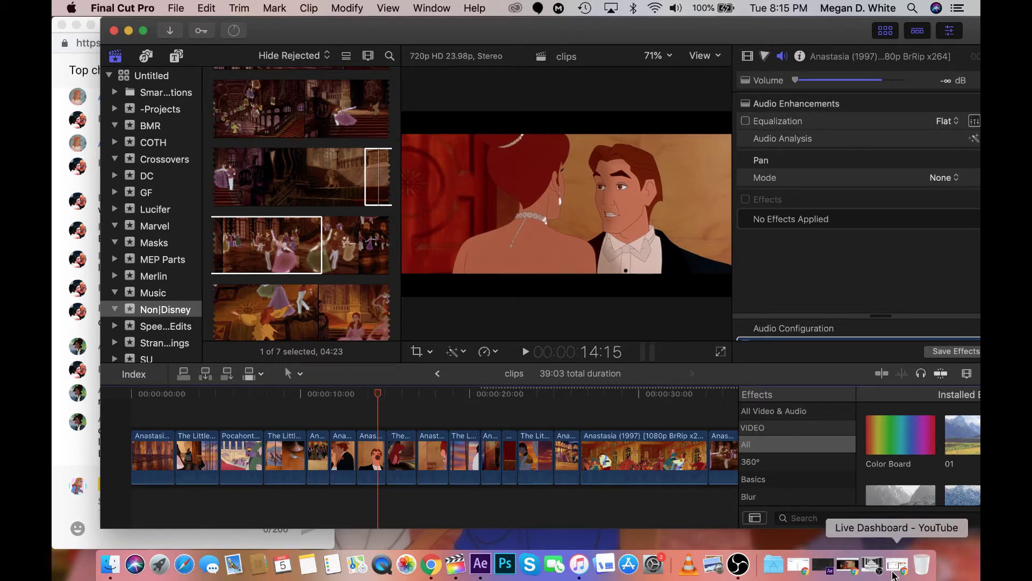
Check the stream status and basic info on the YouTube live dashboard in Chrome, and return to Final Cut Pro
{"action": "left_click", "coordinate": [896, 566]}
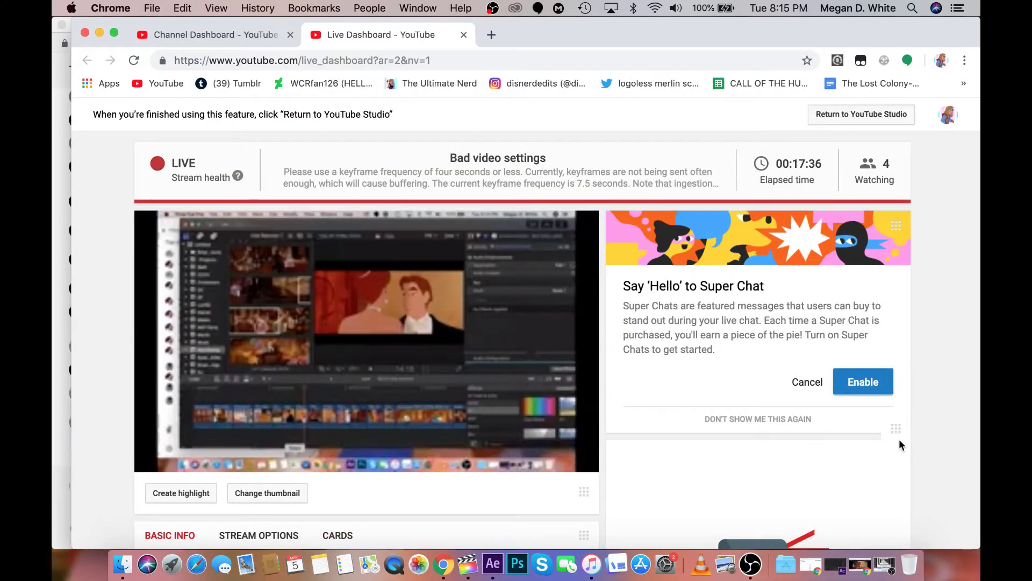
{"action": "scroll", "coordinate": [928, 309], "scroll_direction": "down", "scroll_amount": 5}
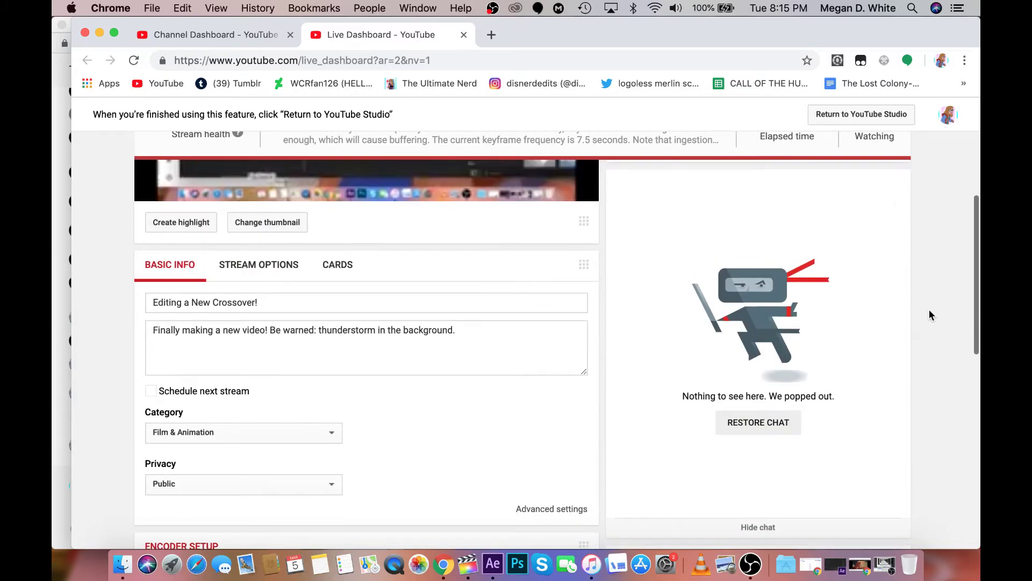
{"action": "scroll", "coordinate": [929, 311], "scroll_direction": "down", "scroll_amount": 5}
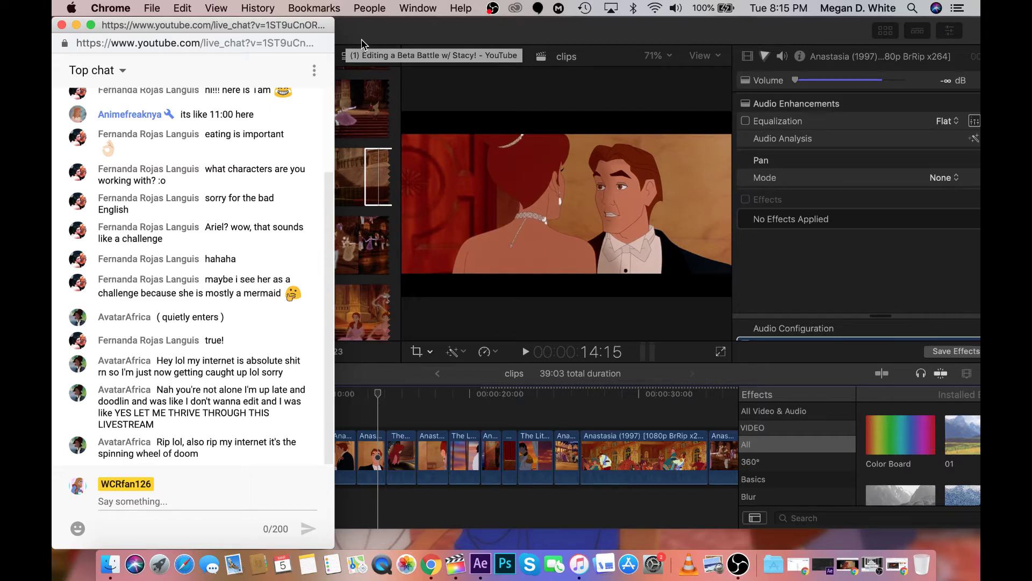
{"action": "left_click", "coordinate": [361, 45]}
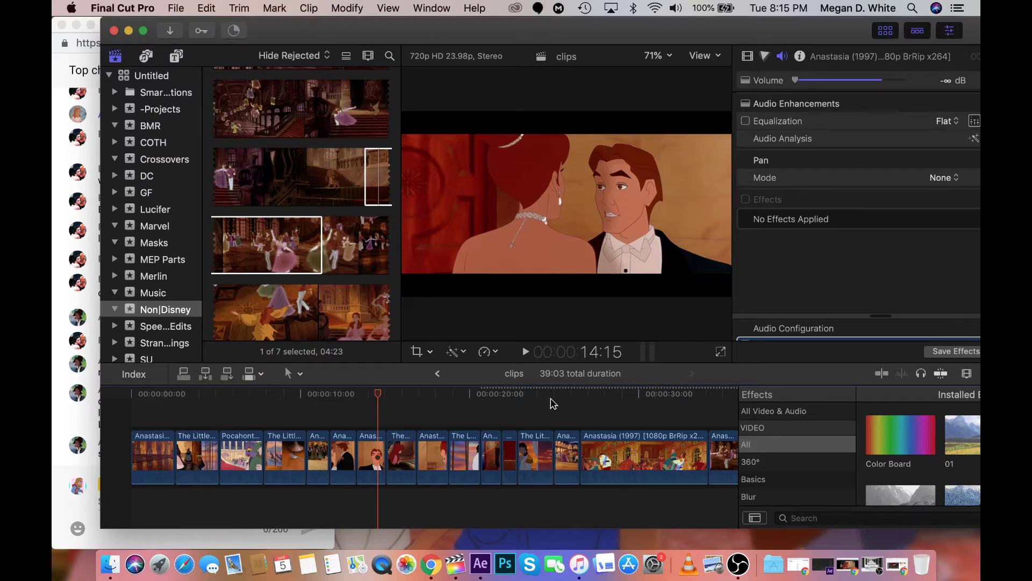
Look through the YouTube notifications from the home page in Chrome, and minimise the Chrome and Finder windows
{"action": "left_click", "coordinate": [921, 563]}
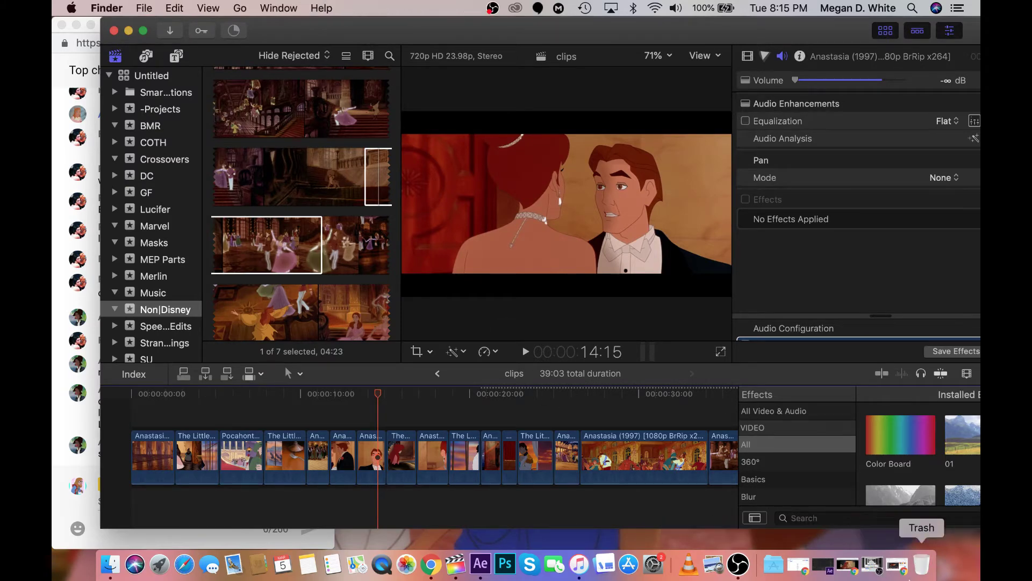
{"action": "left_click", "coordinate": [898, 564]}
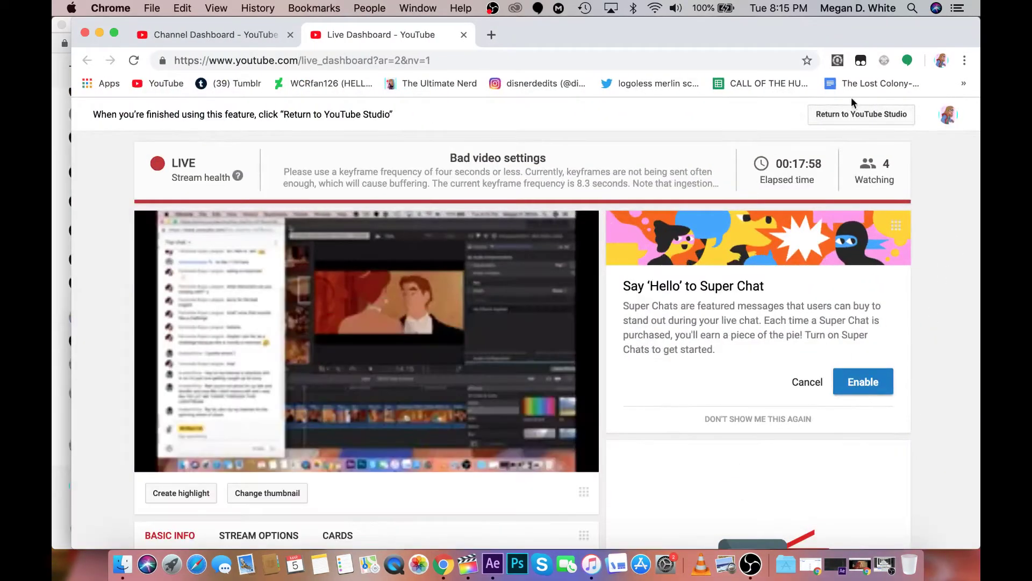
{"action": "left_click", "coordinate": [263, 33]}
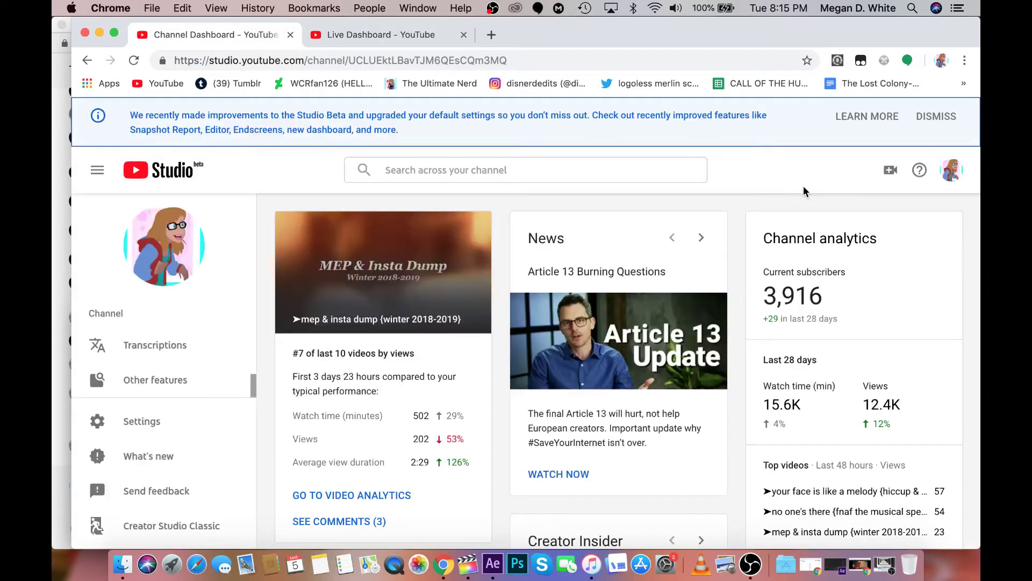
{"action": "left_click", "coordinate": [168, 85]}
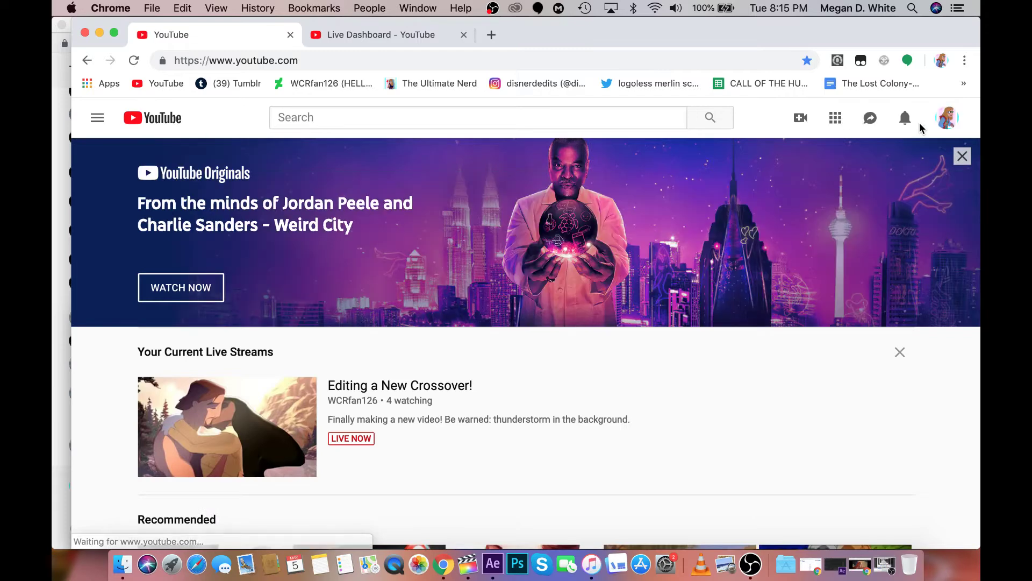
{"action": "left_click", "coordinate": [901, 122]}
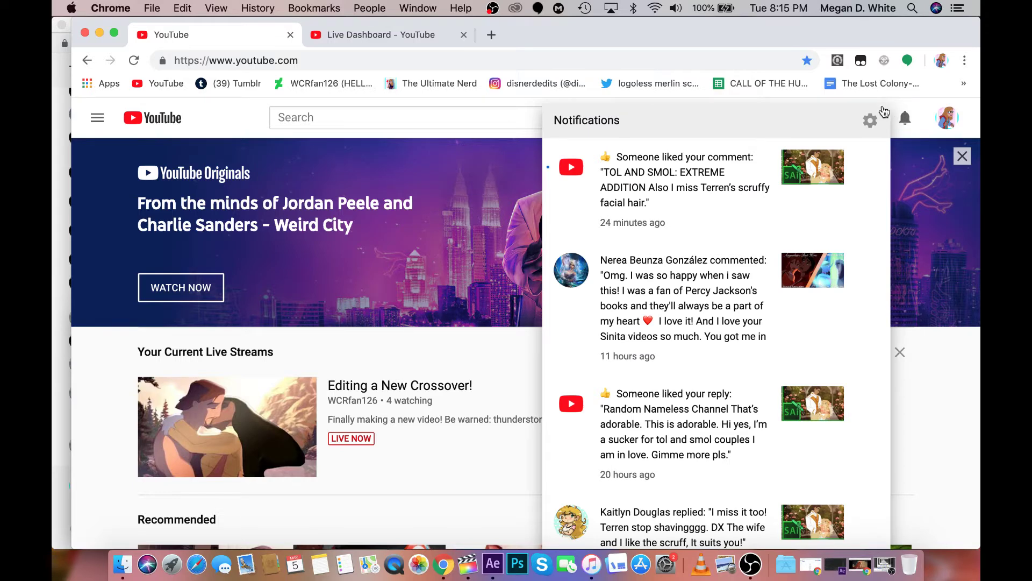
{"action": "left_click", "coordinate": [896, 109]}
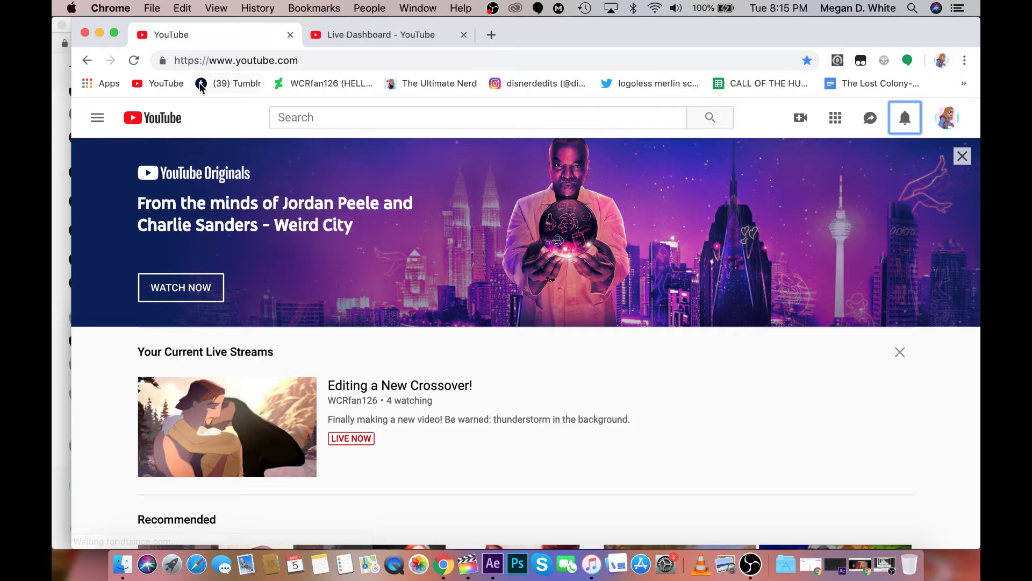
{"action": "left_click", "coordinate": [100, 31]}
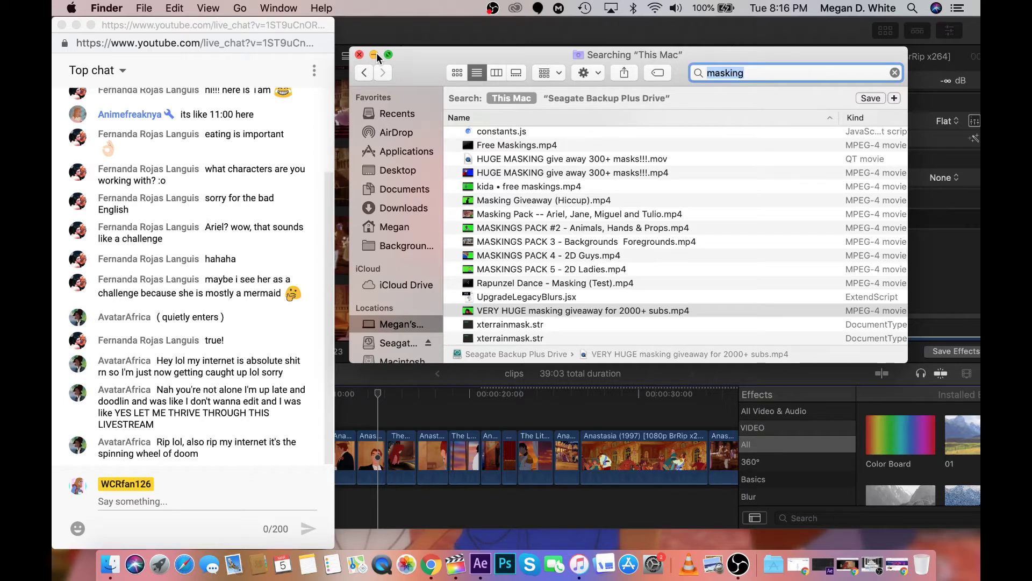
{"action": "left_click", "coordinate": [375, 54]}
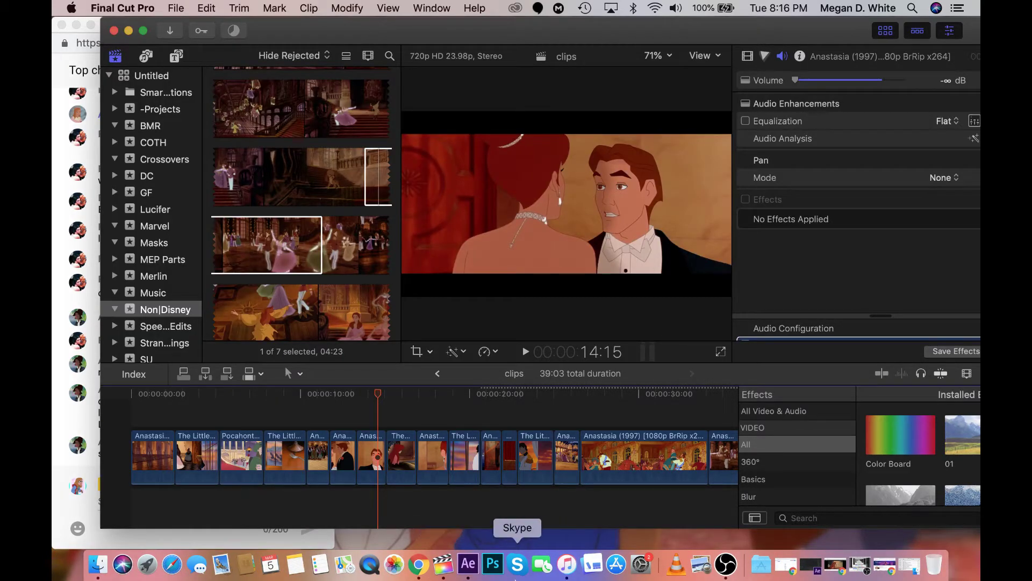
Make the author of the latest message in the YouTube live chat a moderator
{"action": "left_click", "coordinate": [516, 564]}
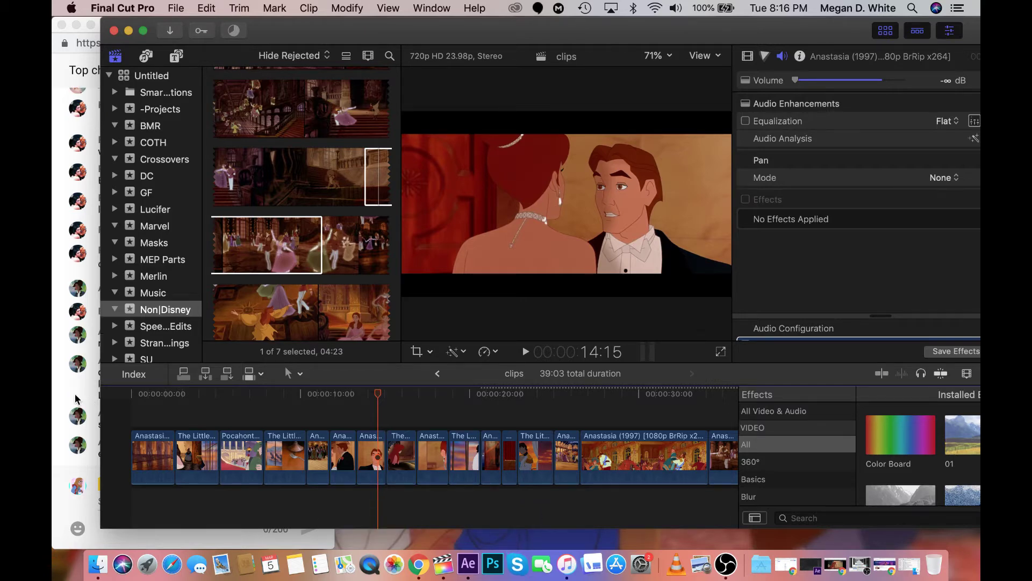
{"action": "left_click", "coordinate": [76, 399]}
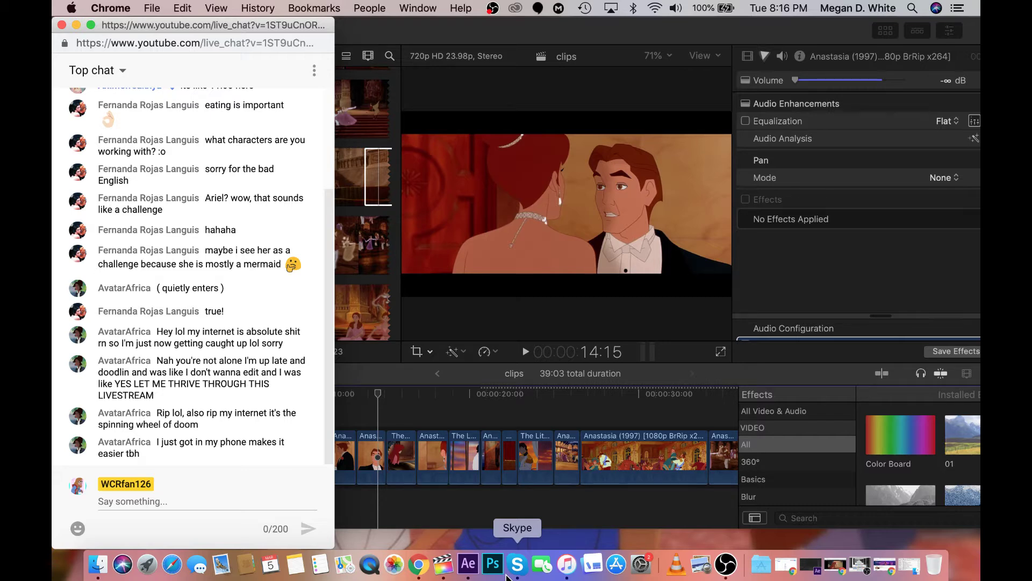
{"action": "left_click", "coordinate": [306, 448]}
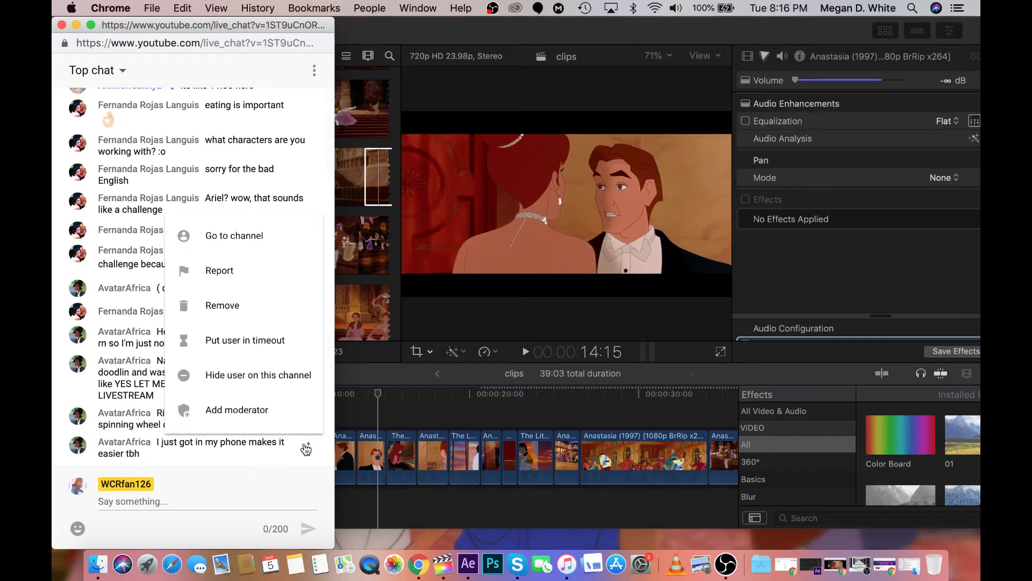
{"action": "left_click", "coordinate": [283, 413]}
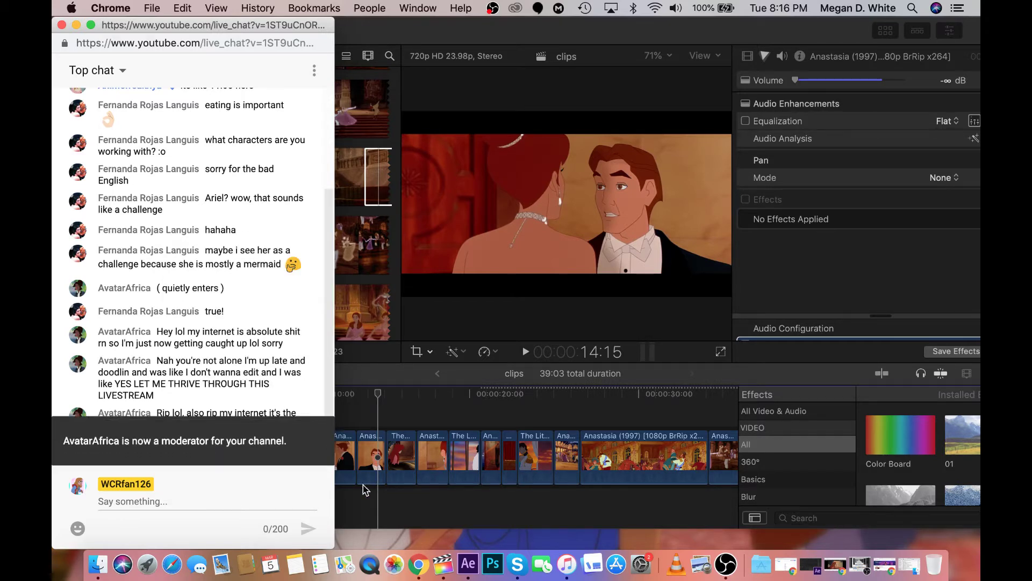
Open the recent chats in Skype, and preview the opening clips of the exported g&m 1 video in QuickTime Player before closing it
{"action": "left_click", "coordinate": [518, 565]}
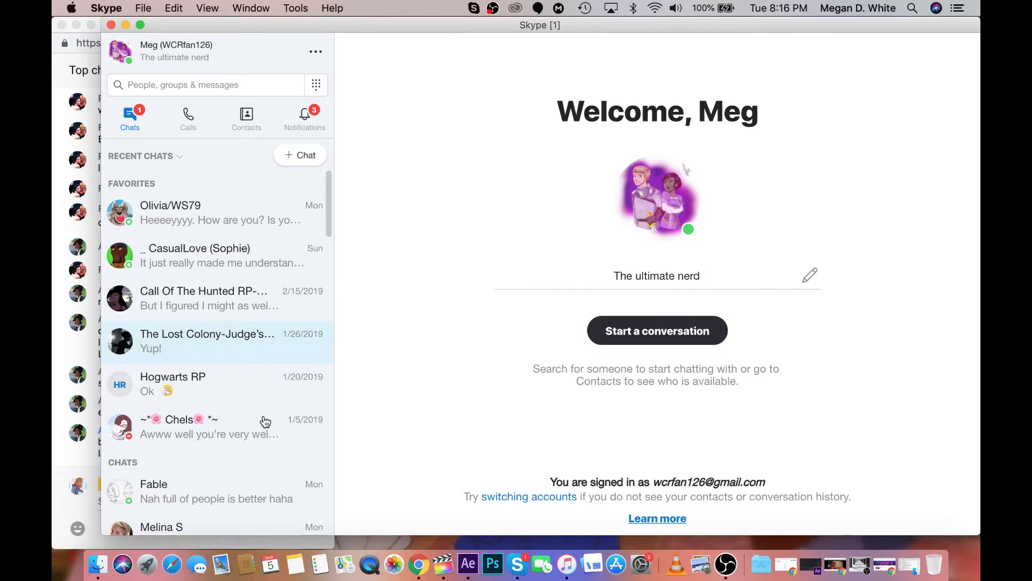
{"action": "scroll", "coordinate": [263, 421], "scroll_direction": "down", "scroll_amount": 3}
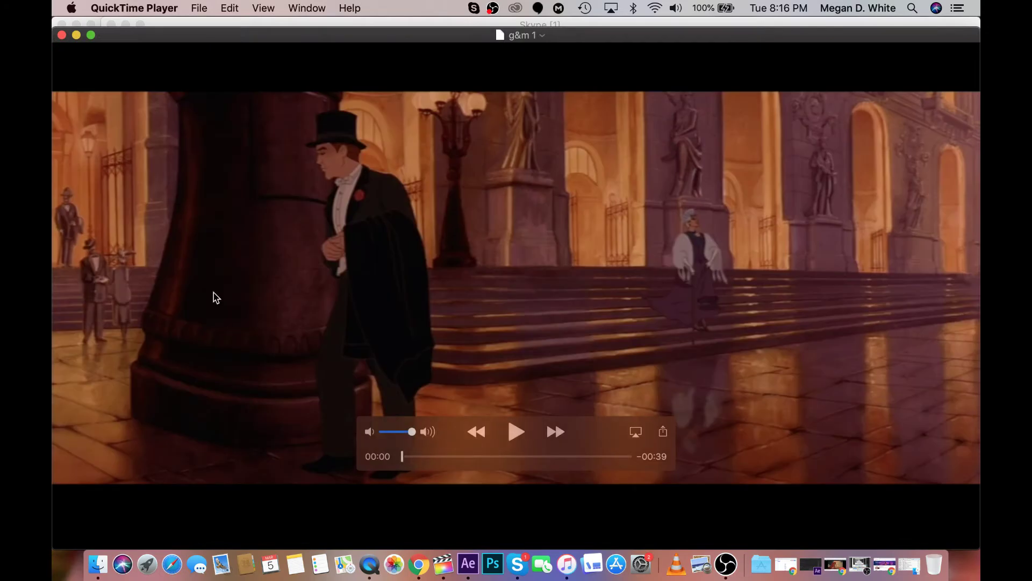
{"action": "left_click_drag", "start_coordinate": [406, 454], "coordinate": [458, 456]}
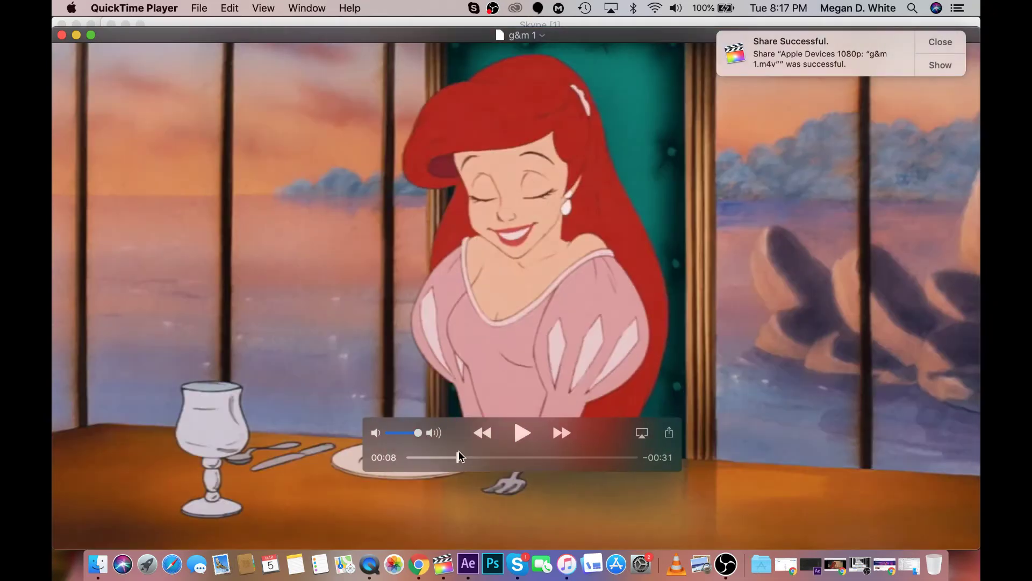
{"action": "left_click_drag", "start_coordinate": [460, 457], "coordinate": [430, 477]}
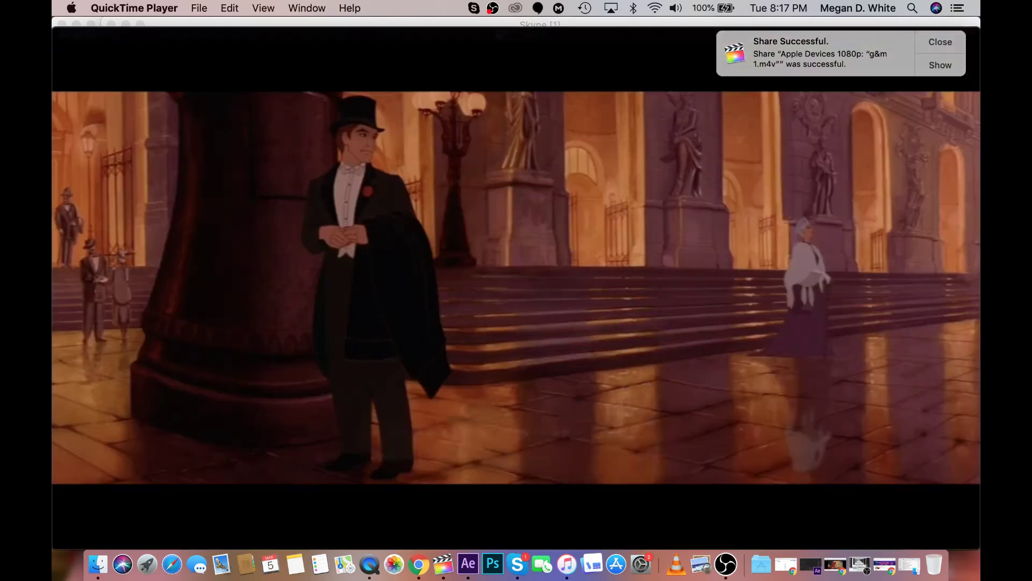
{"action": "left_click", "coordinate": [941, 41]}
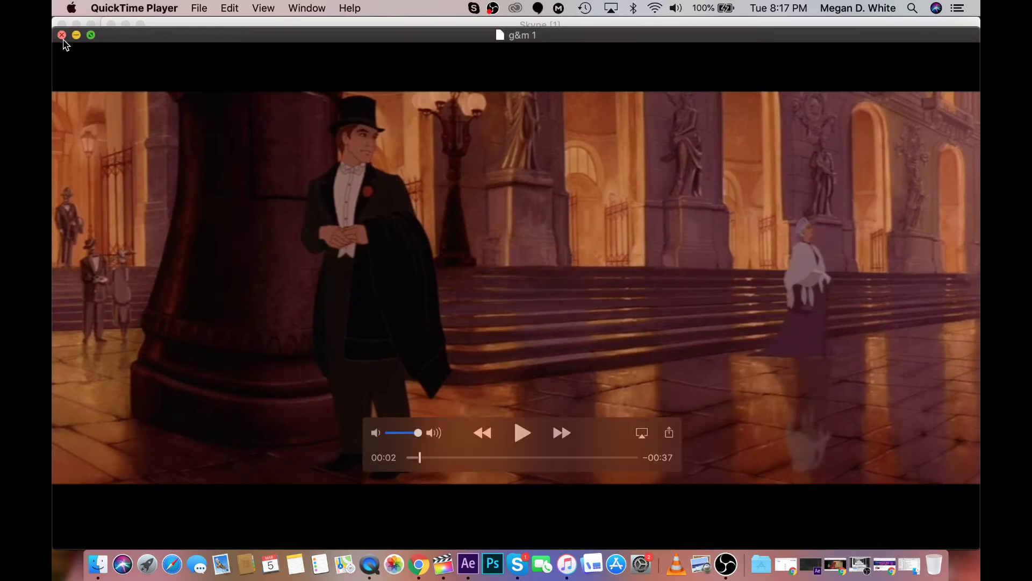
{"action": "left_click", "coordinate": [61, 35]}
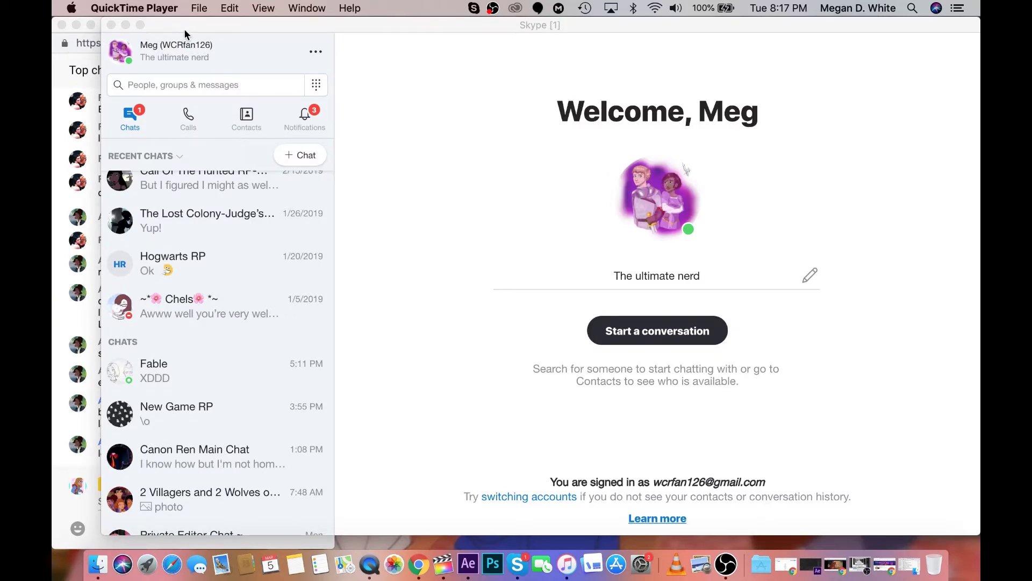
Move the Skype window clear of the live chat window
{"action": "left_click_drag", "start_coordinate": [184, 28], "coordinate": [461, 11]}
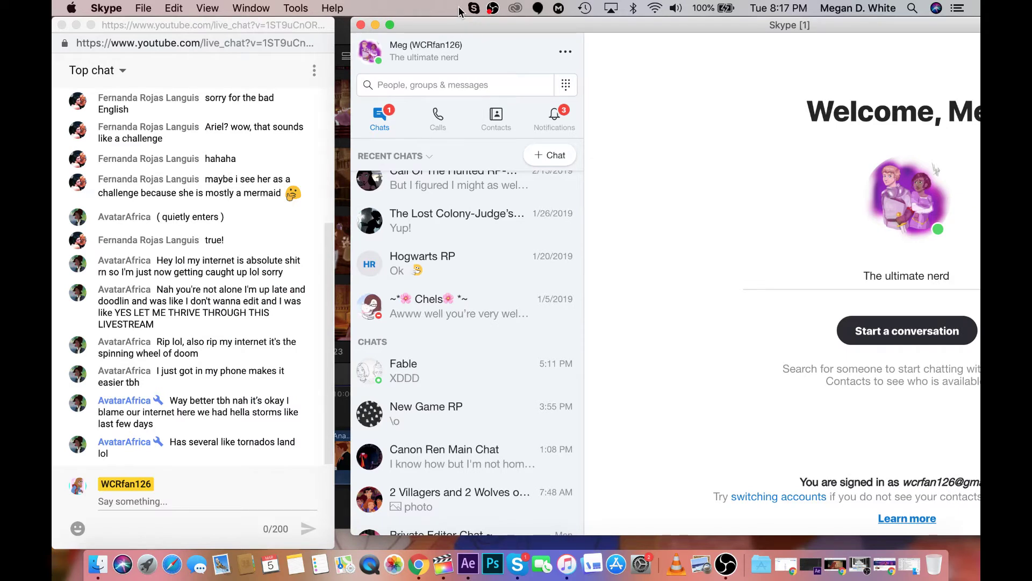
Place the Skype window directly beside the live chat, and open the Inhumans Assemble! group from the recent chats
{"action": "left_click_drag", "start_coordinate": [460, 9], "coordinate": [445, 9]}
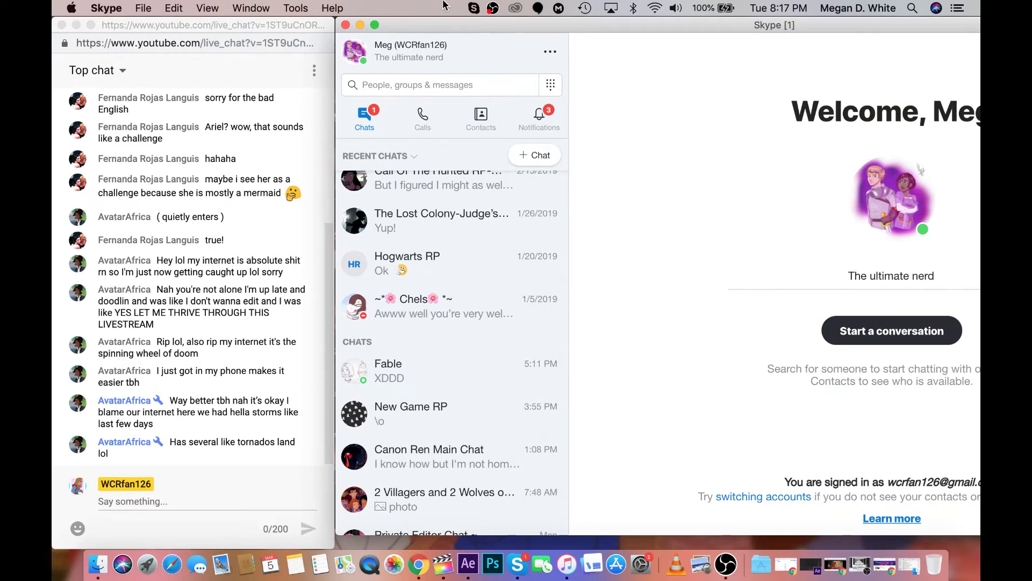
{"action": "scroll", "coordinate": [493, 404], "scroll_direction": "up", "scroll_amount": 4}
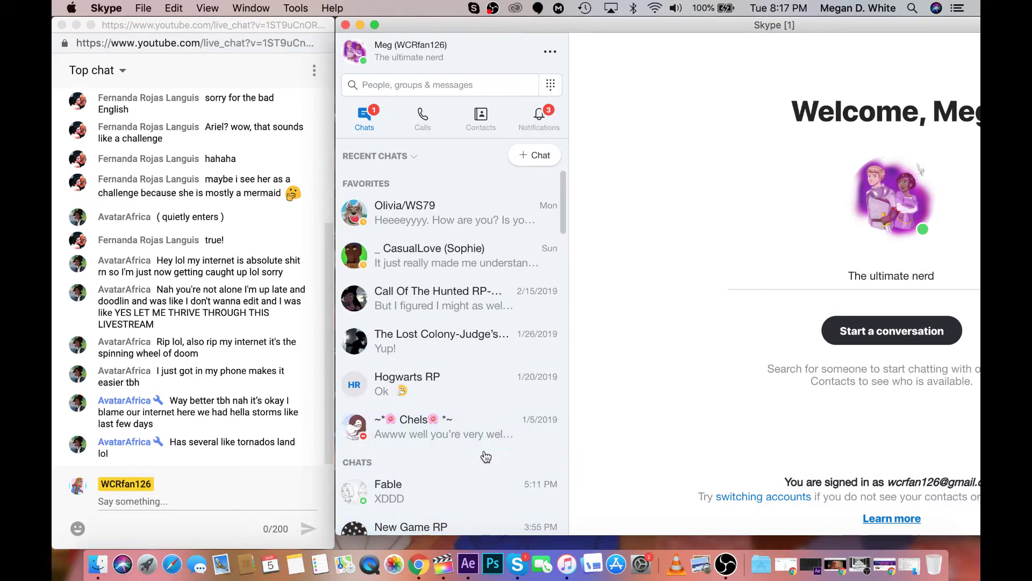
{"action": "scroll", "coordinate": [480, 451], "scroll_direction": "down", "scroll_amount": 4}
{"action": "scroll", "coordinate": [481, 355], "scroll_direction": "up", "scroll_amount": 3}
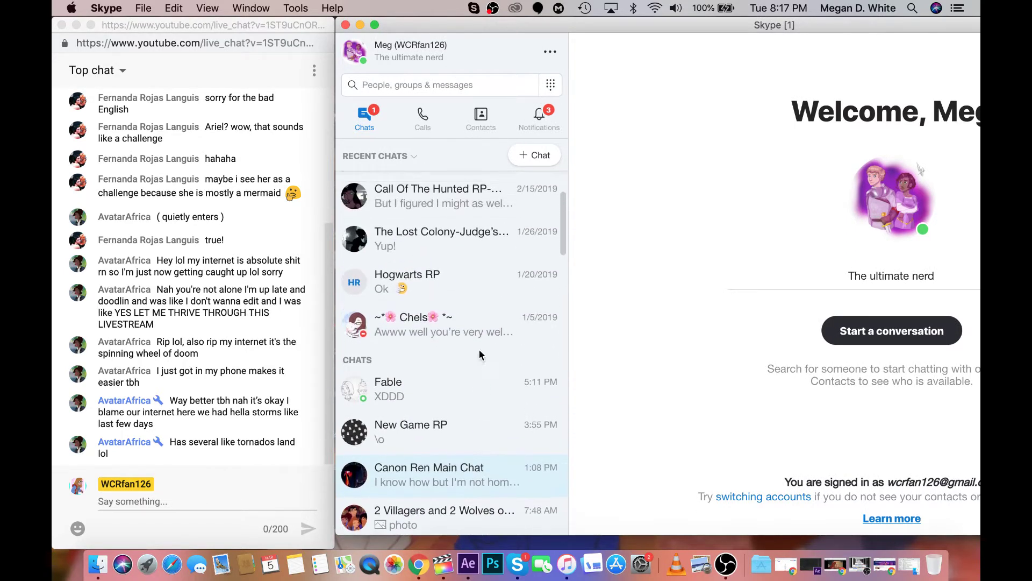
{"action": "scroll", "coordinate": [480, 355], "scroll_direction": "down", "scroll_amount": 3}
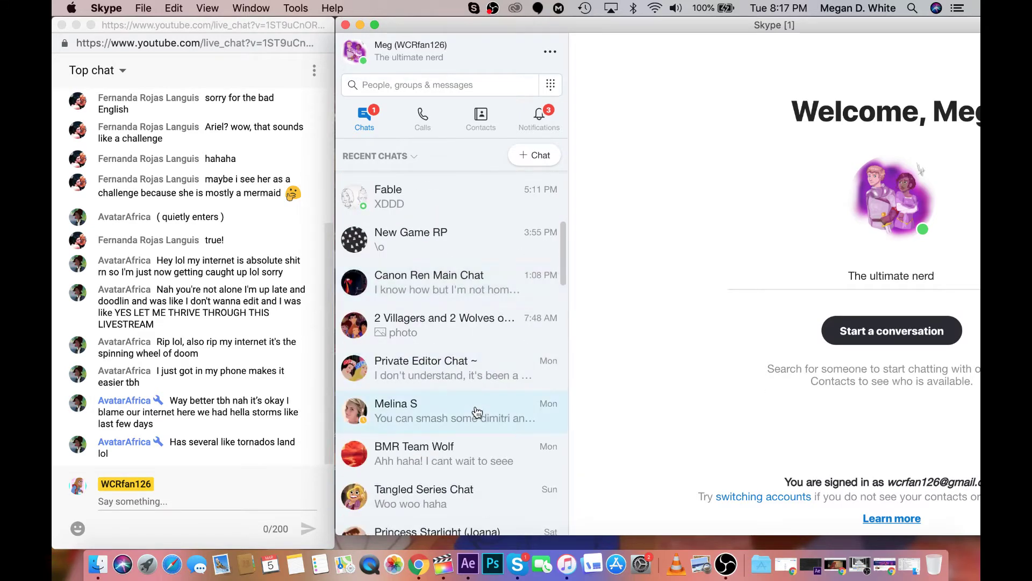
{"action": "scroll", "coordinate": [477, 412], "scroll_direction": "down", "scroll_amount": 4}
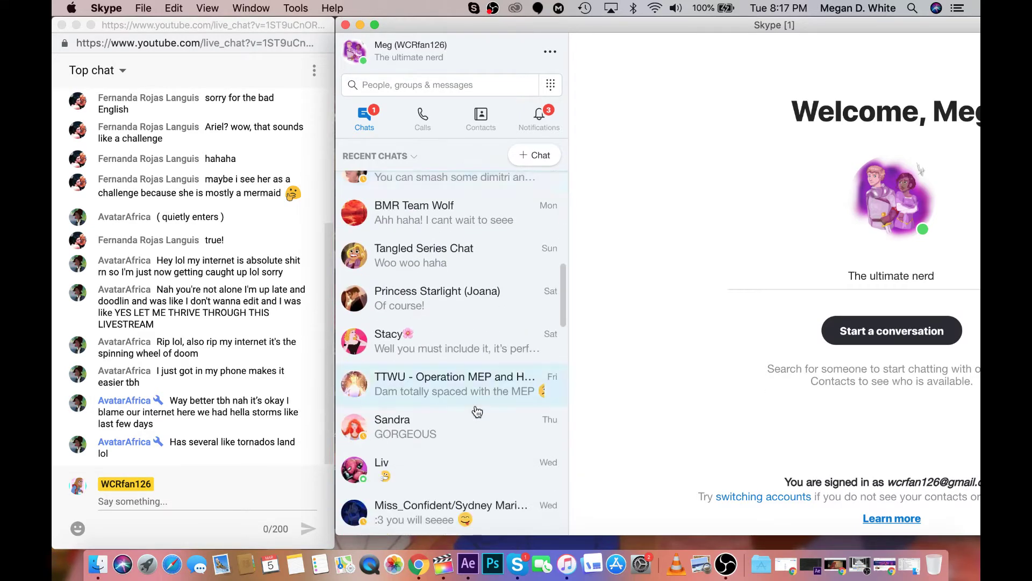
{"action": "scroll", "coordinate": [477, 412], "scroll_direction": "down", "scroll_amount": 4}
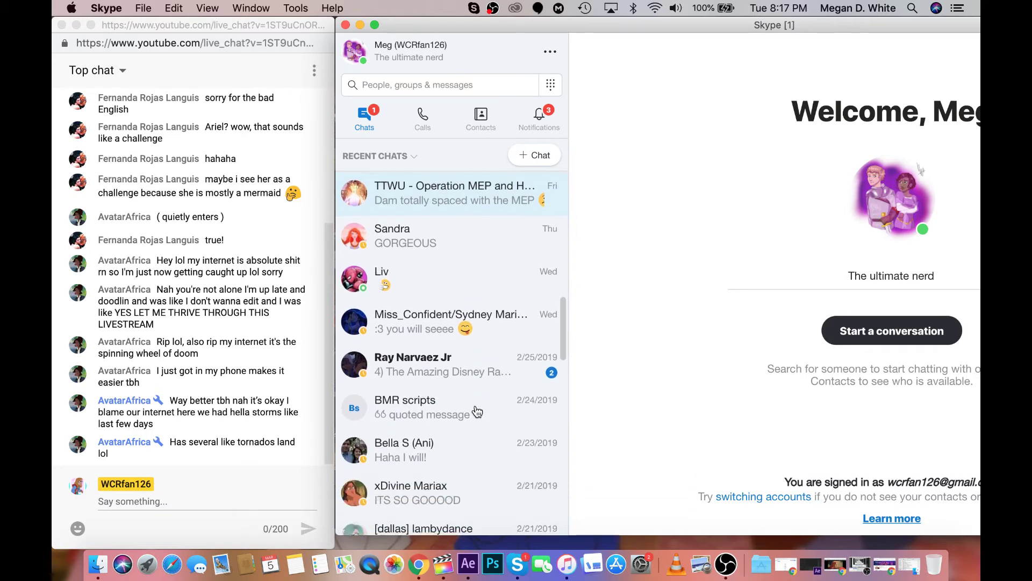
{"action": "scroll", "coordinate": [479, 473], "scroll_direction": "down", "scroll_amount": 4}
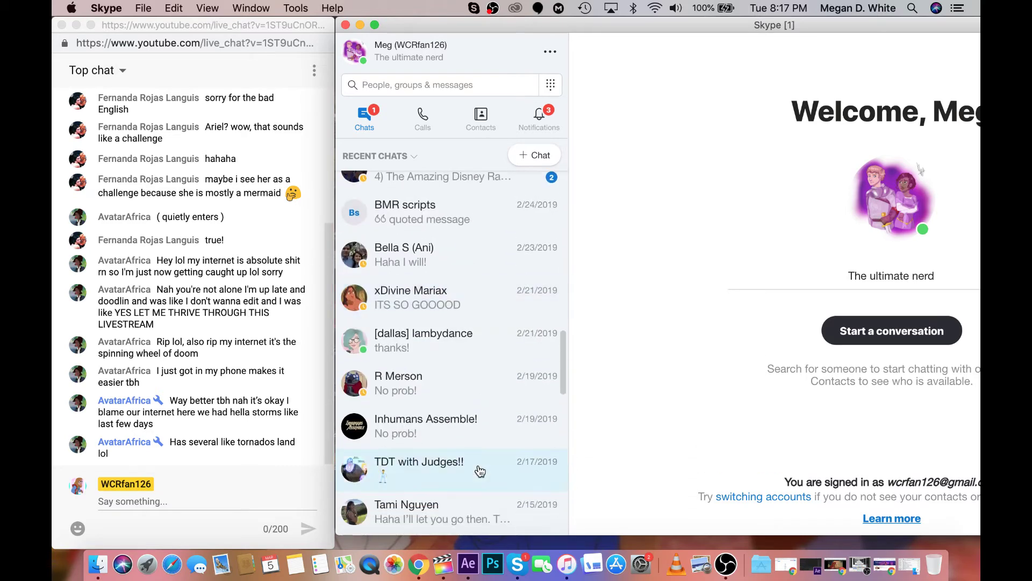
{"action": "scroll", "coordinate": [479, 450], "scroll_direction": "down", "scroll_amount": 4}
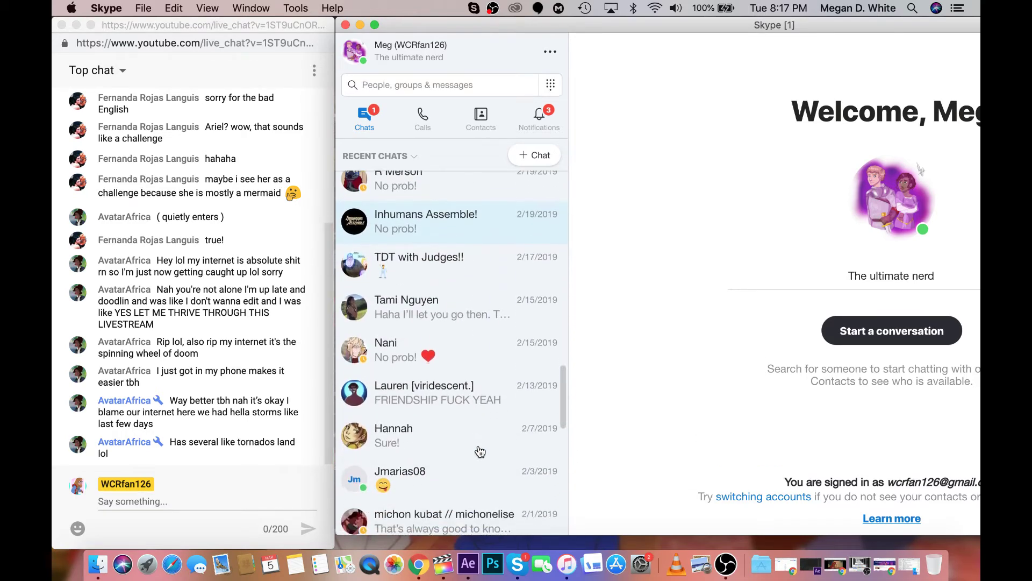
{"action": "scroll", "coordinate": [480, 452], "scroll_direction": "down", "scroll_amount": 4}
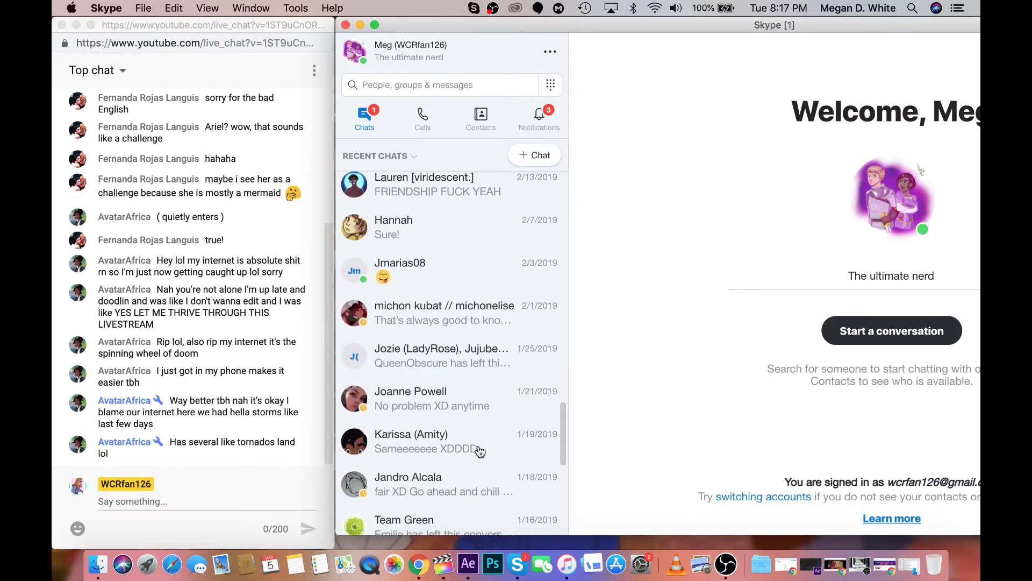
{"action": "scroll", "coordinate": [480, 452], "scroll_direction": "down", "scroll_amount": 4}
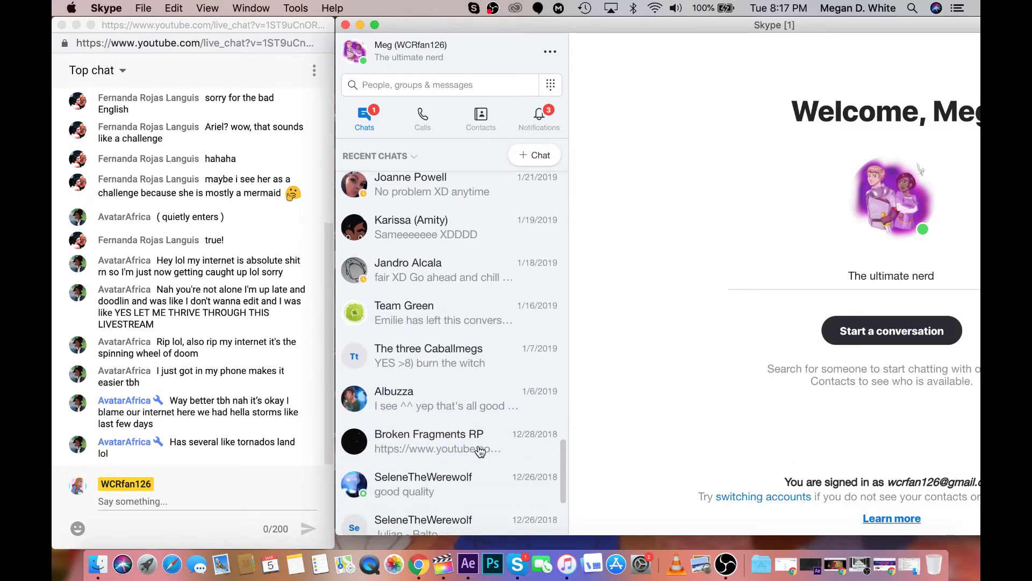
{"action": "scroll", "coordinate": [481, 451], "scroll_direction": "up", "scroll_amount": 6}
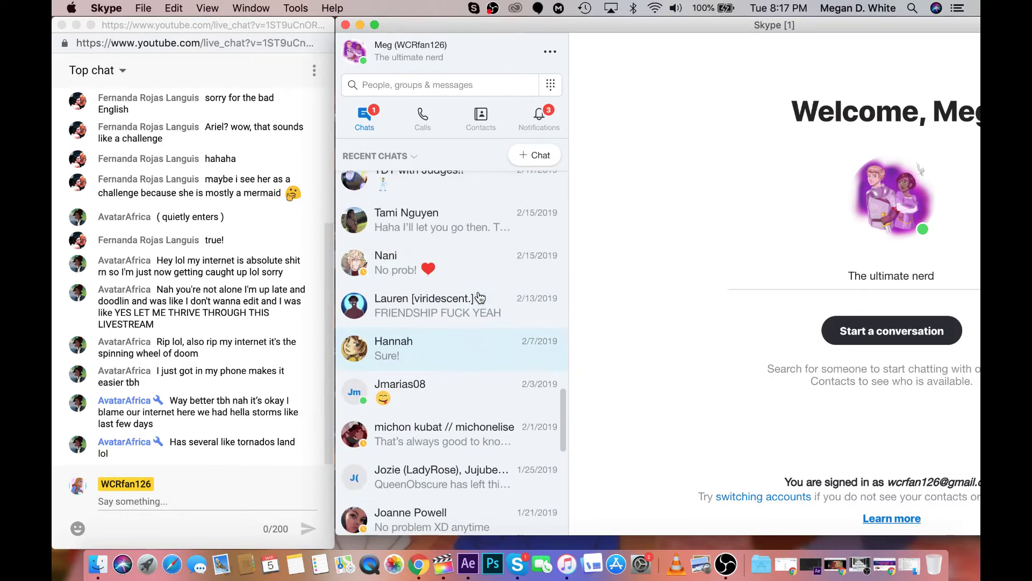
{"action": "scroll", "coordinate": [478, 297], "scroll_direction": "up", "scroll_amount": 2}
{"action": "scroll", "coordinate": [489, 359], "scroll_direction": "up", "scroll_amount": 2}
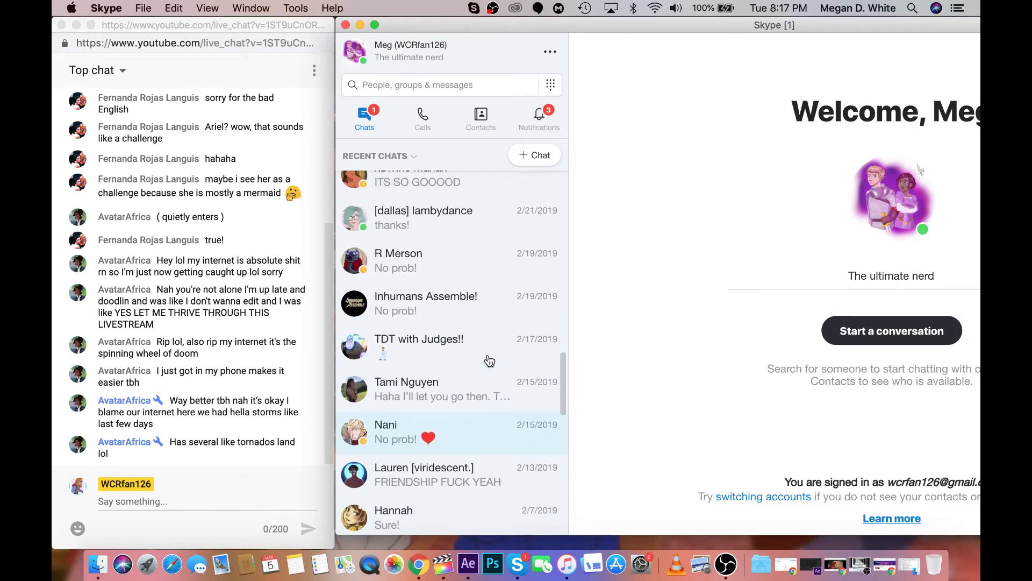
{"action": "left_click", "coordinate": [485, 324]}
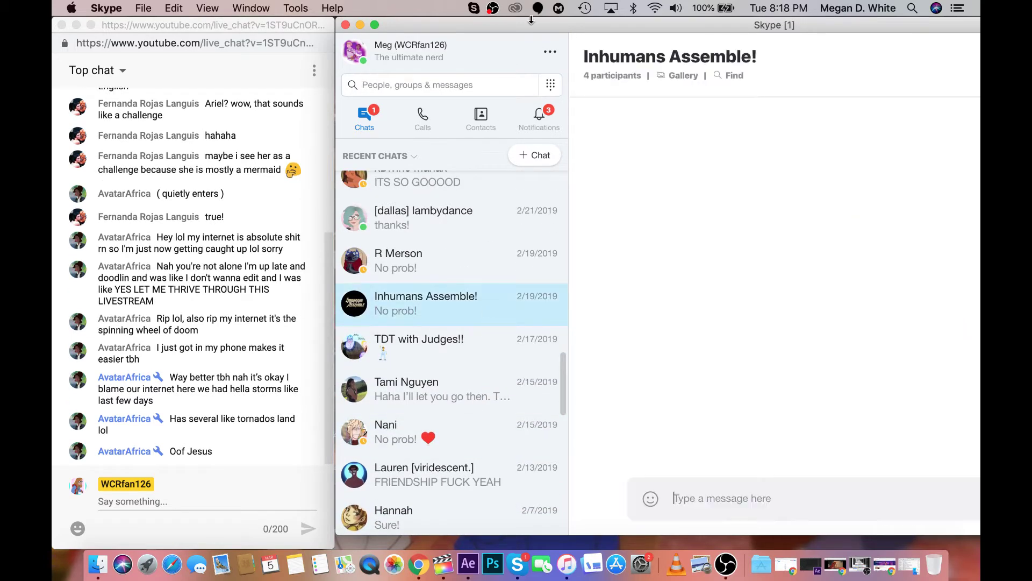
Open the gallery of the Inhumans Assemble! chat, and move the Skype window so the whole gallery fits on screen
{"action": "left_click_drag", "start_coordinate": [531, 20], "coordinate": [318, 20]}
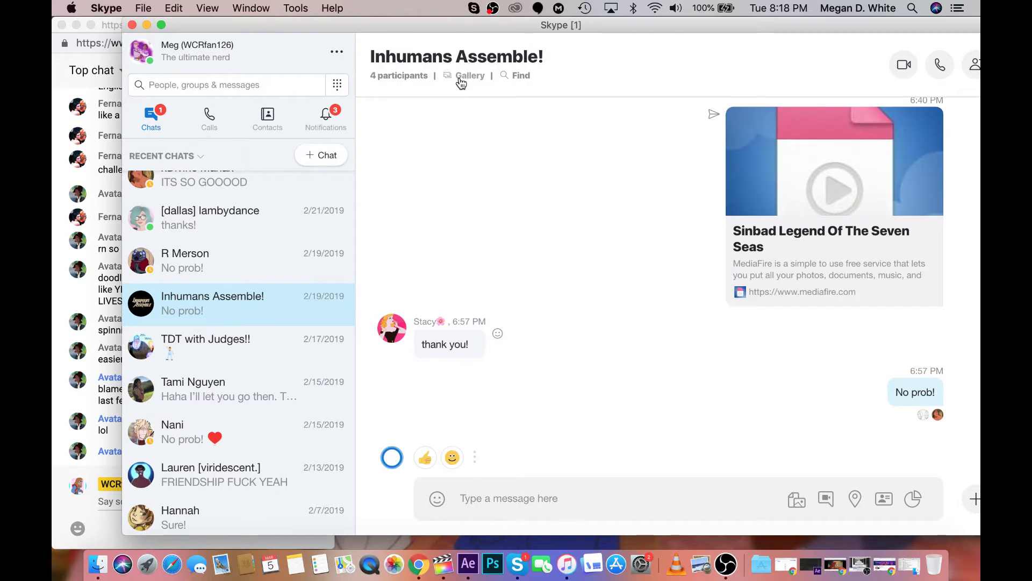
{"action": "left_click", "coordinate": [462, 82]}
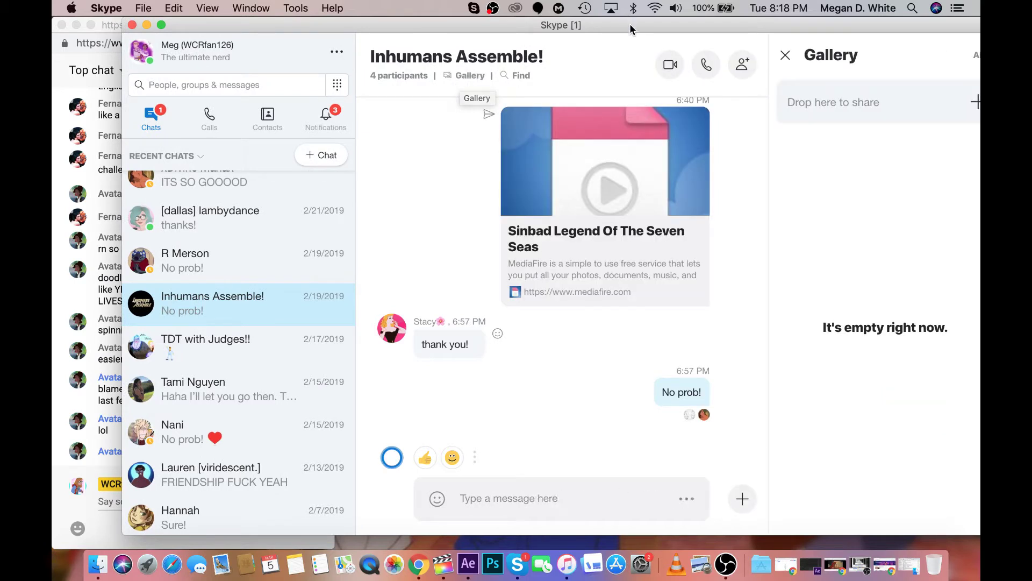
{"action": "left_click_drag", "start_coordinate": [629, 27], "coordinate": [555, 31]}
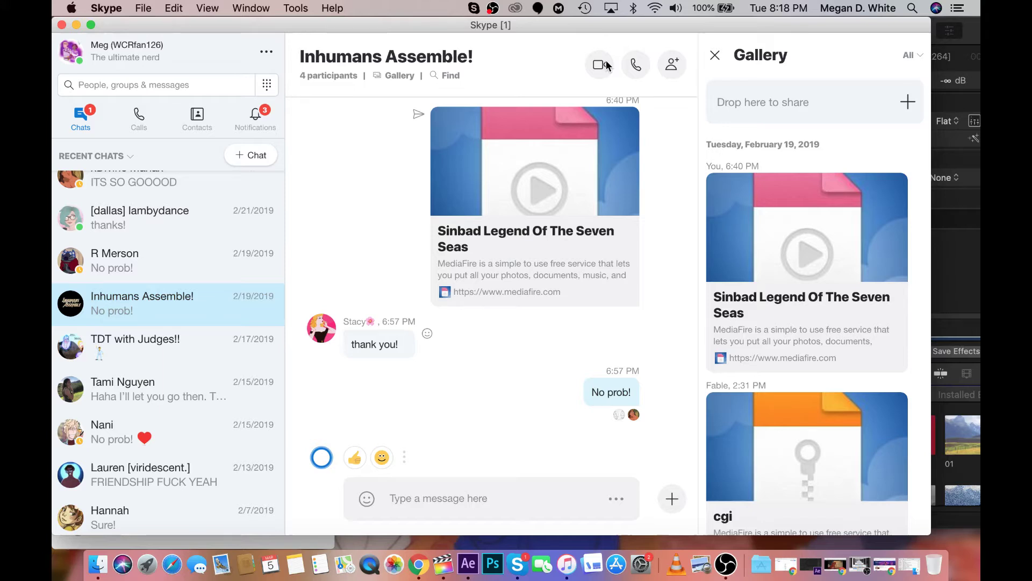
Look through the media shared in the gallery and open the red stage curtain image at full size
{"action": "scroll", "coordinate": [775, 308], "scroll_direction": "down", "scroll_amount": 15}
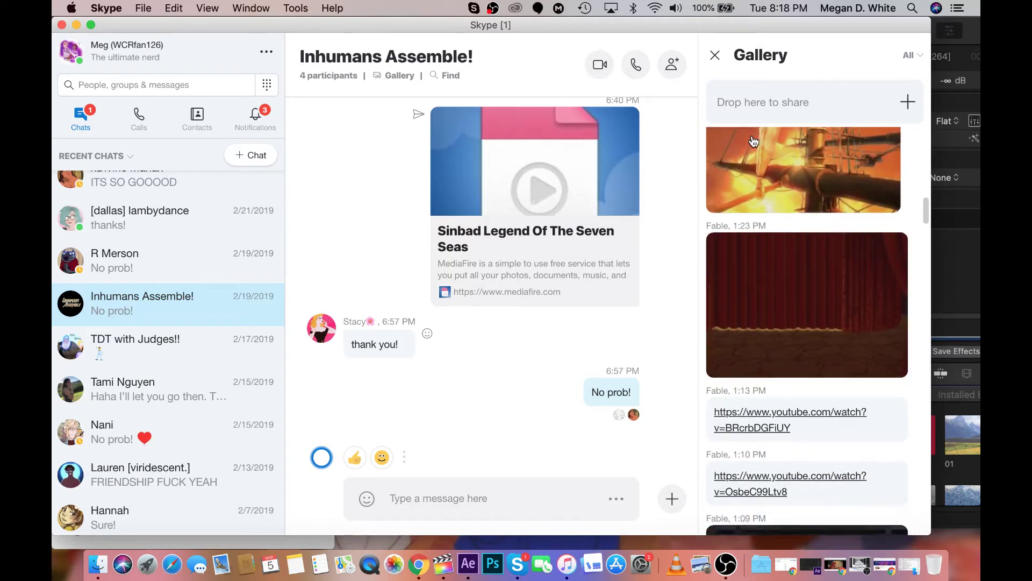
{"action": "scroll", "coordinate": [774, 308], "scroll_direction": "up", "scroll_amount": 10}
{"action": "scroll", "coordinate": [775, 307], "scroll_direction": "down", "scroll_amount": 10}
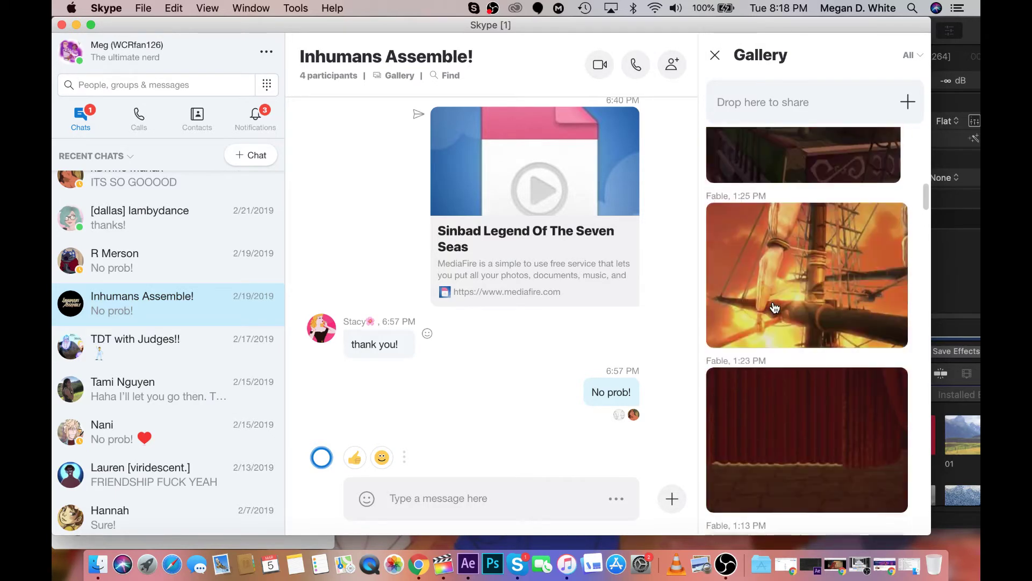
{"action": "scroll", "coordinate": [774, 308], "scroll_direction": "up", "scroll_amount": 3}
{"action": "left_click", "coordinate": [774, 304]}
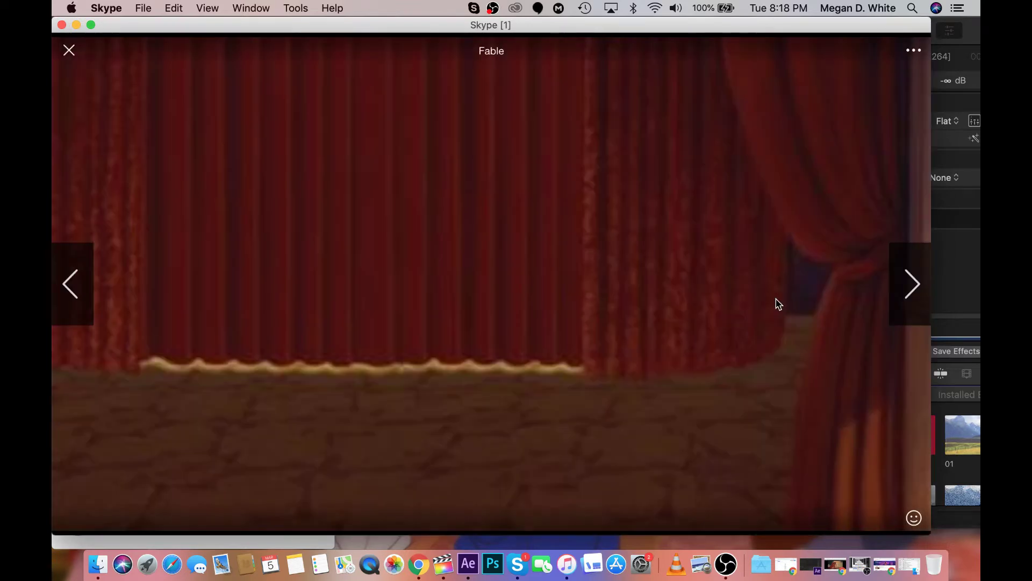
Save the red stage curtain image, shift the Skype window off the live chat, and close the image viewer
{"action": "left_click", "coordinate": [913, 50]}
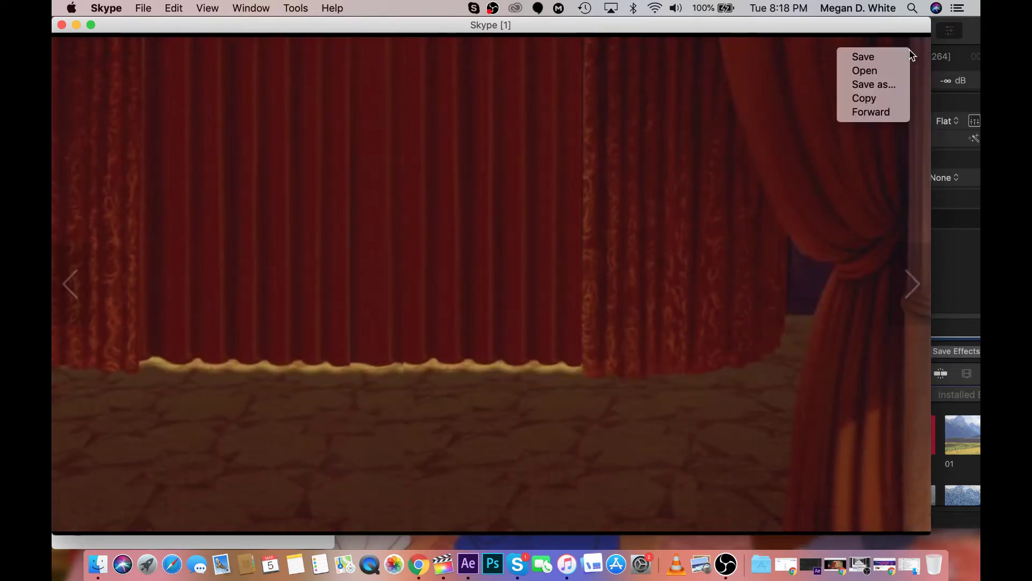
{"action": "left_click", "coordinate": [883, 61]}
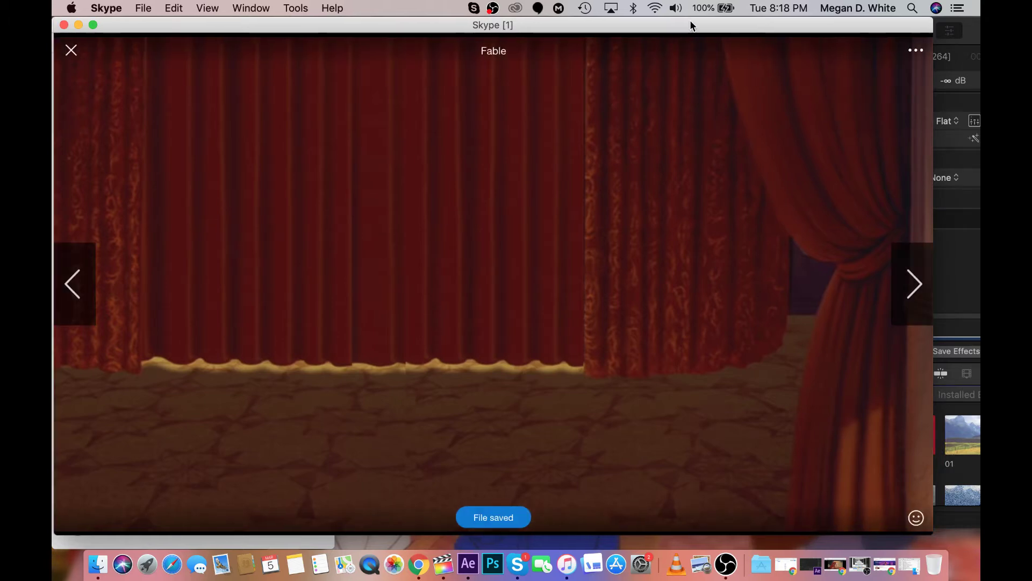
{"action": "left_click_drag", "start_coordinate": [689, 21], "coordinate": [771, 21]}
{"action": "left_click", "coordinate": [151, 50]}
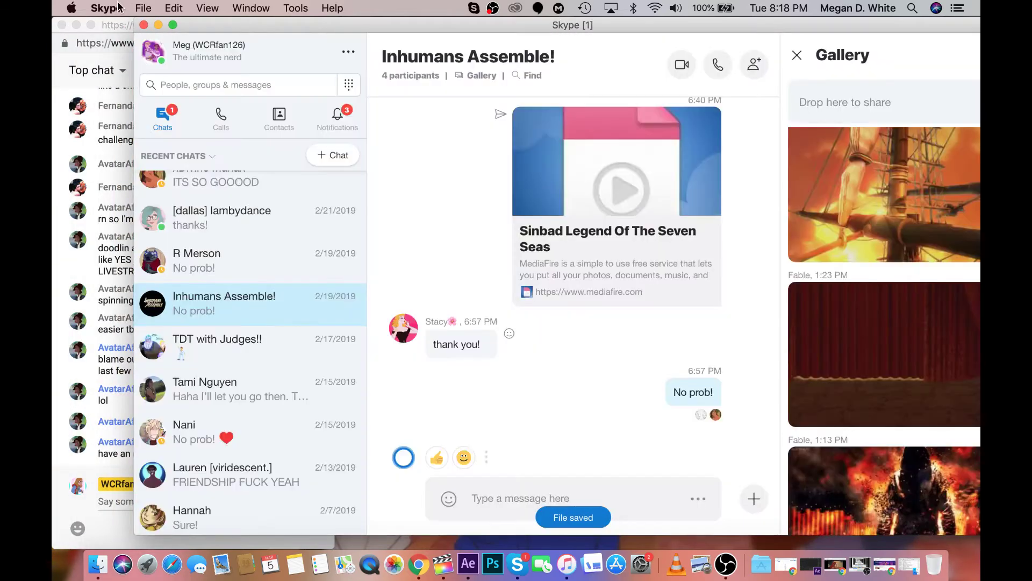
Minimize Skype, switch to Final Cut Pro, and move the playhead to 16:13 in the clips timeline
{"action": "left_click", "coordinate": [158, 25]}
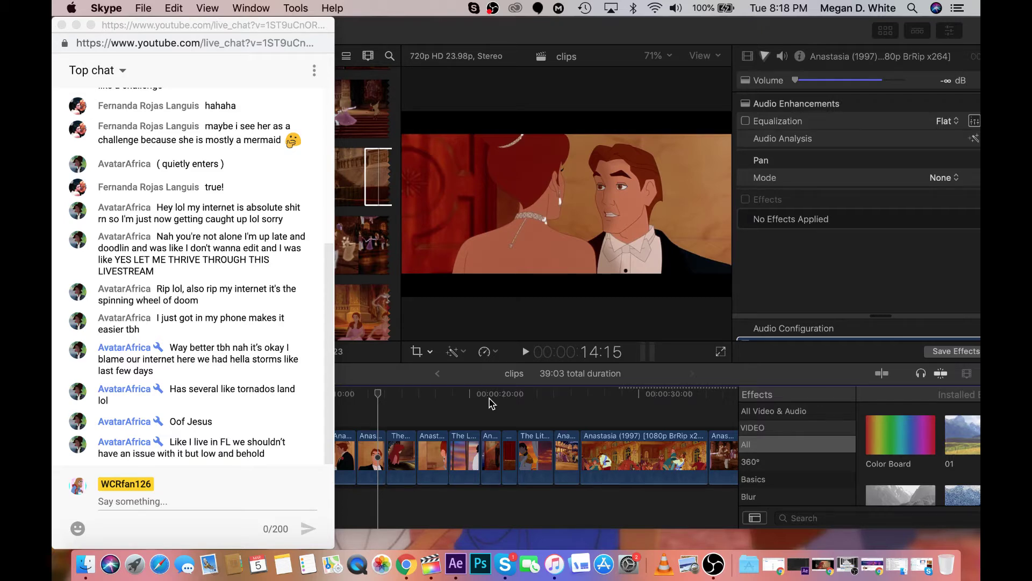
{"action": "left_click", "coordinate": [380, 398]}
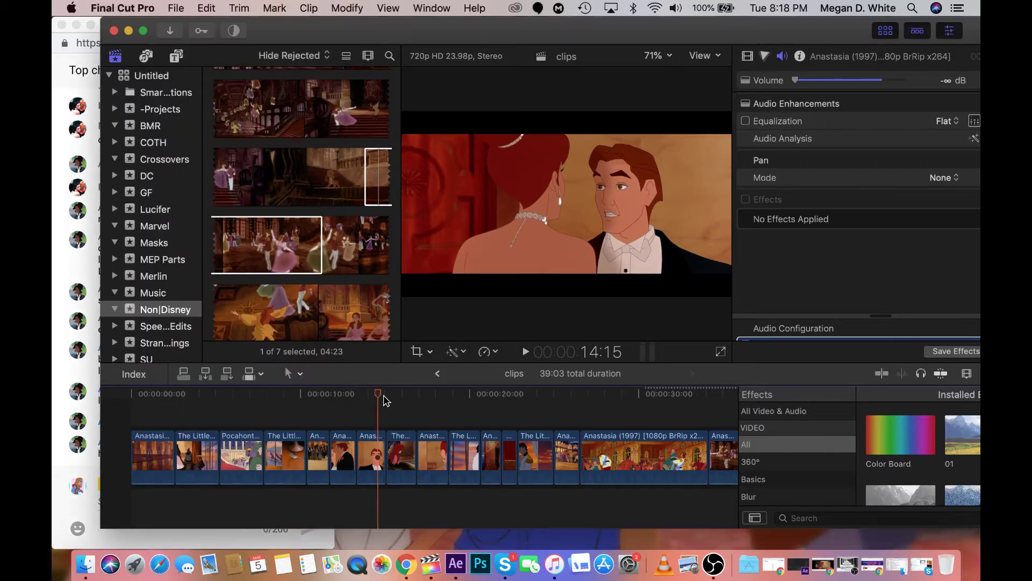
{"action": "left_click_drag", "start_coordinate": [383, 399], "coordinate": [412, 403]}
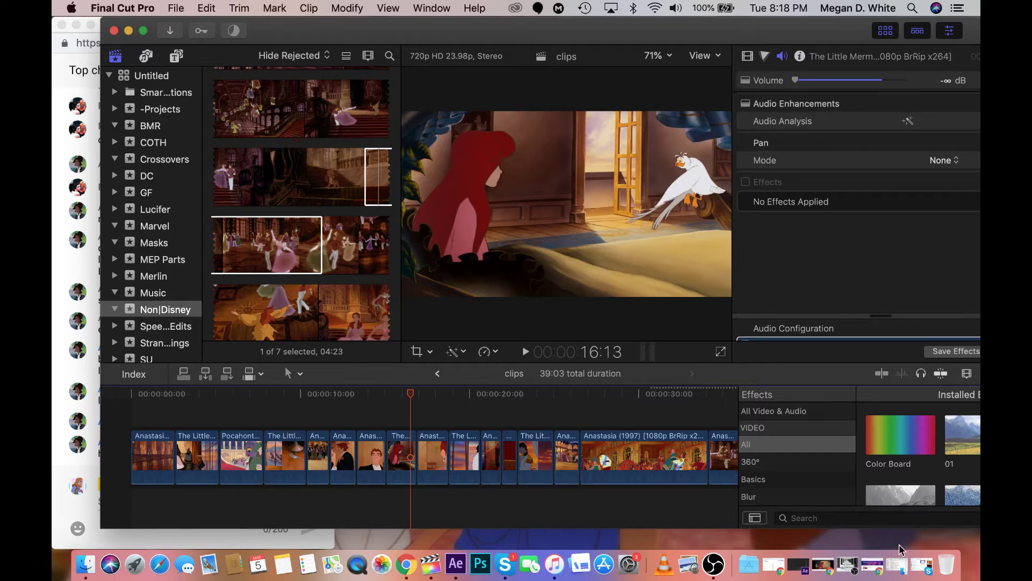
Restore the minimized After Effects window, shift it clear of the live chat, and return to Final Cut Pro
{"action": "left_click", "coordinate": [798, 564]}
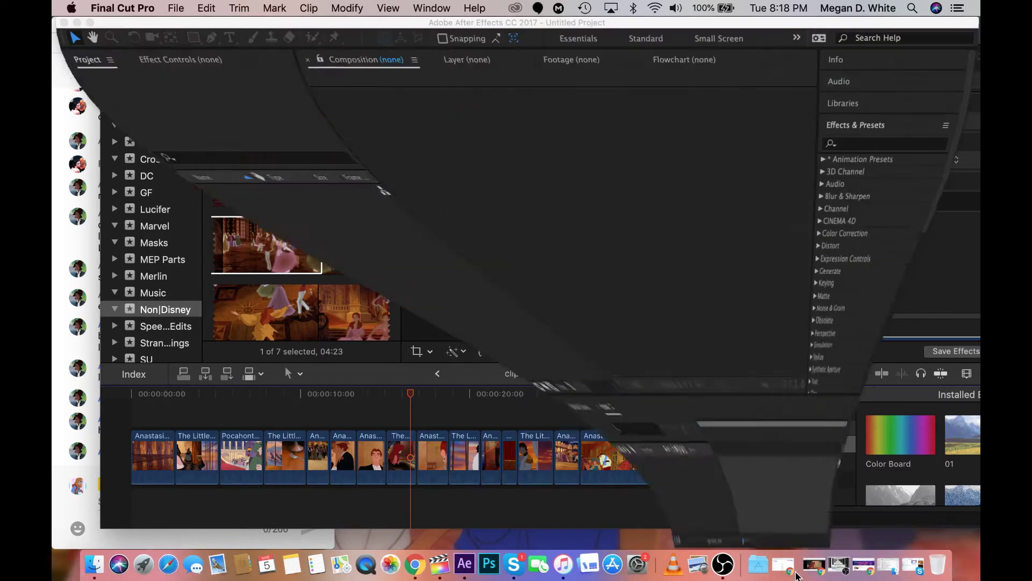
{"action": "left_click_drag", "start_coordinate": [214, 23], "coordinate": [348, 24]}
{"action": "left_click", "coordinate": [144, 47]}
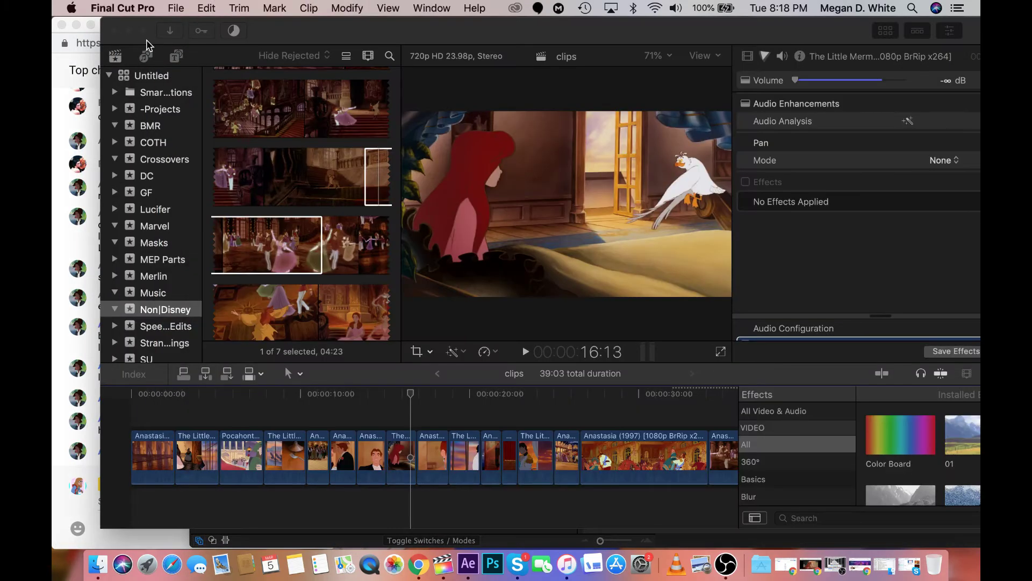
{"action": "mouse_move", "coordinate": [286, 34]}
{"action": "left_mouse_down"}
{"action": "mouse_move", "coordinate": [299, 34]}
{"action": "mouse_move", "coordinate": [285, 33]}
{"action": "left_mouse_up"}
Look through the SU and Masks events, moving the Final Cut Pro window aside to read the live chat
{"action": "scroll", "coordinate": [298, 141], "scroll_direction": "up", "scroll_amount": 3}
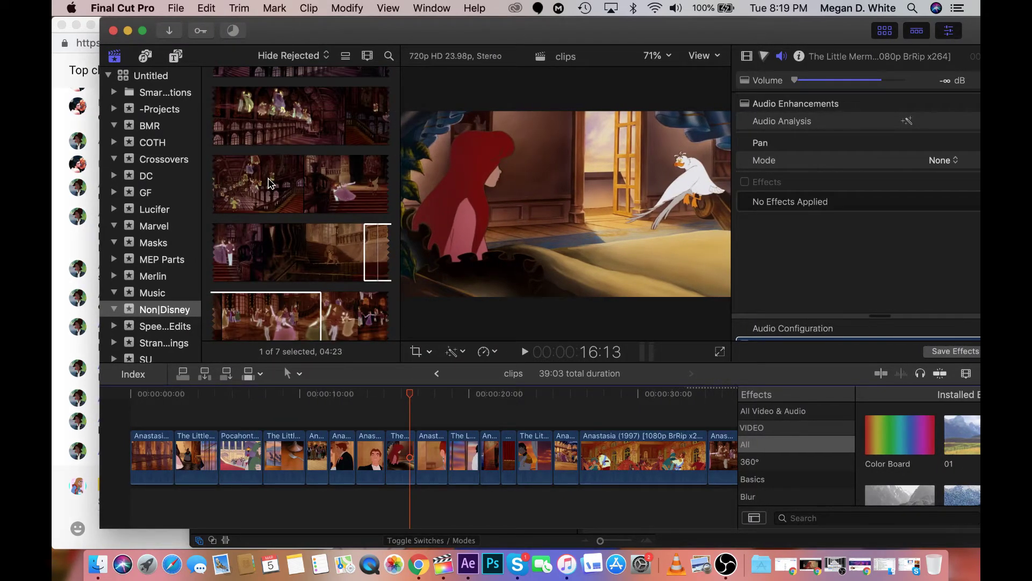
{"action": "left_click", "coordinate": [258, 315]}
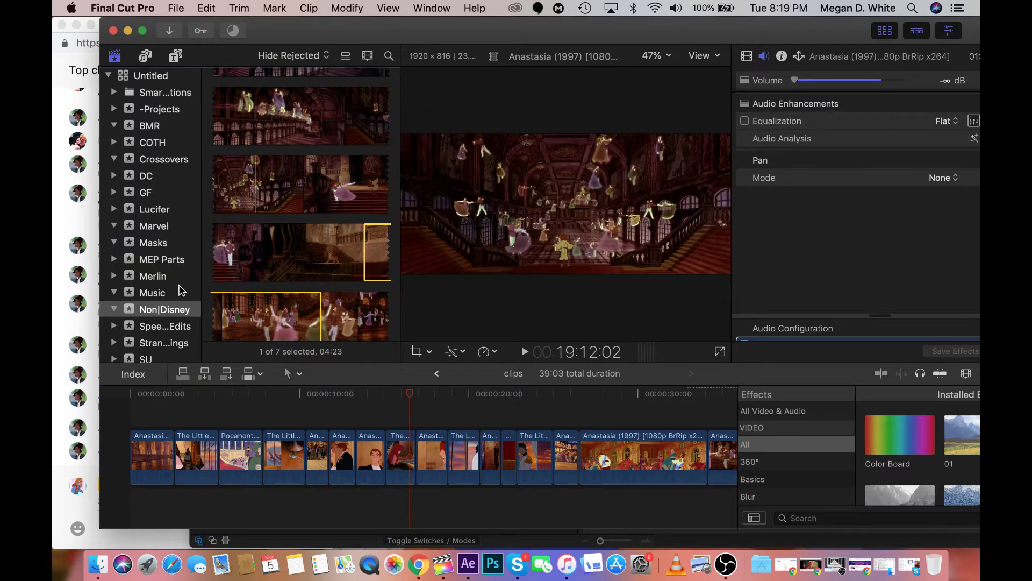
{"action": "left_click", "coordinate": [105, 359]}
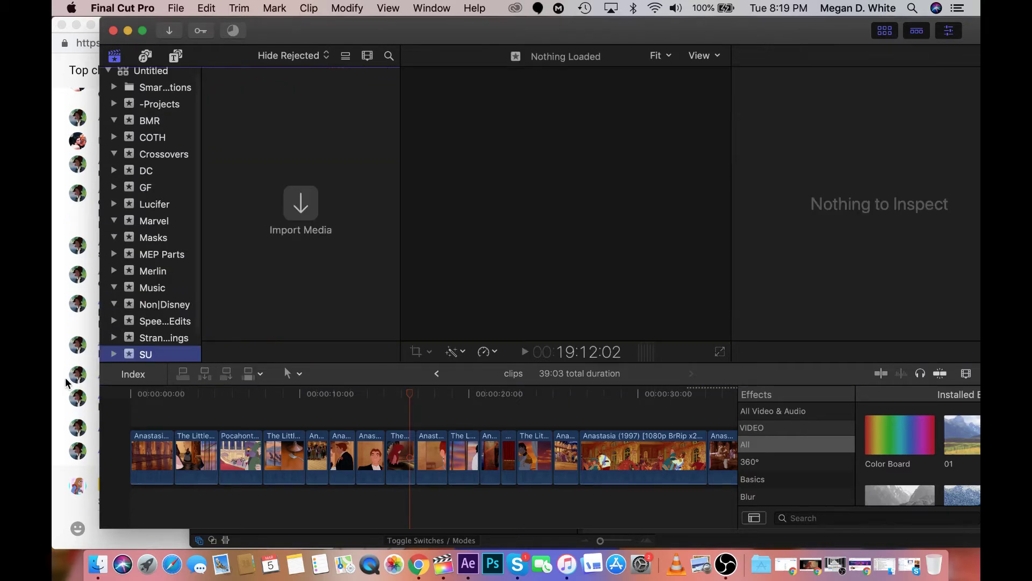
{"action": "left_click_drag", "start_coordinate": [279, 25], "coordinate": [428, 18]}
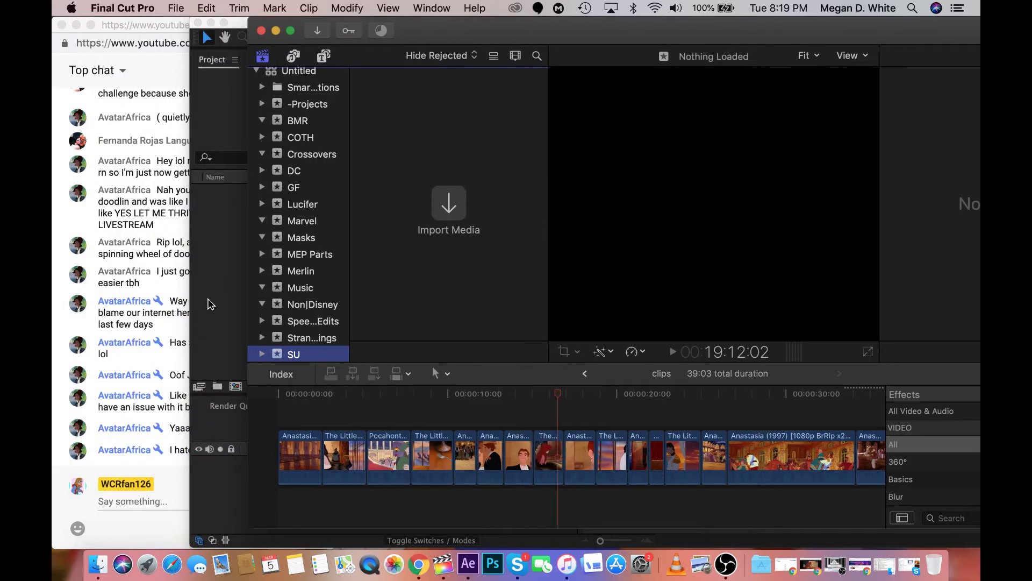
{"action": "left_click", "coordinate": [307, 235]}
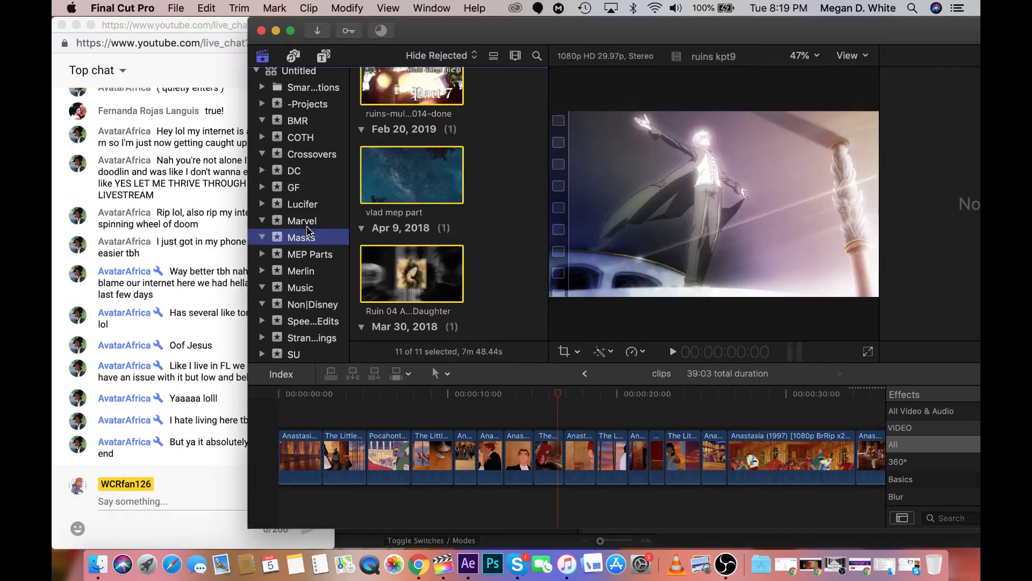
{"action": "left_click", "coordinate": [230, 404]}
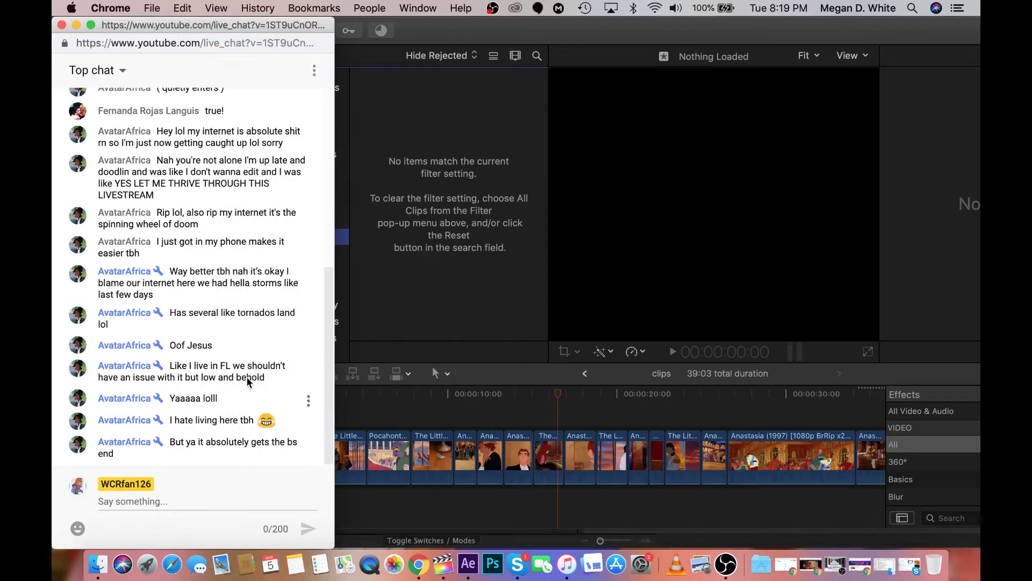
{"action": "left_click", "coordinate": [393, 304]}
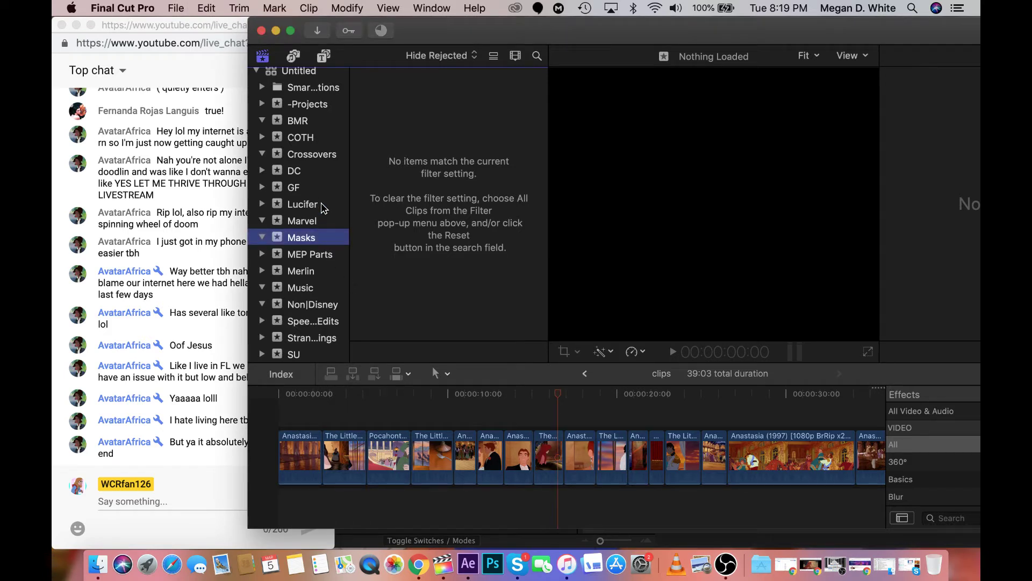
Open the Non|Disney event and set the filmstrip duration per thumbnail to 30m
{"action": "left_click", "coordinate": [321, 205]}
{"action": "left_click", "coordinate": [316, 232]}
{"action": "left_click", "coordinate": [310, 303]}
{"action": "left_click_drag", "start_coordinate": [476, 31], "coordinate": [411, 33]}
{"action": "left_click", "coordinate": [450, 56]}
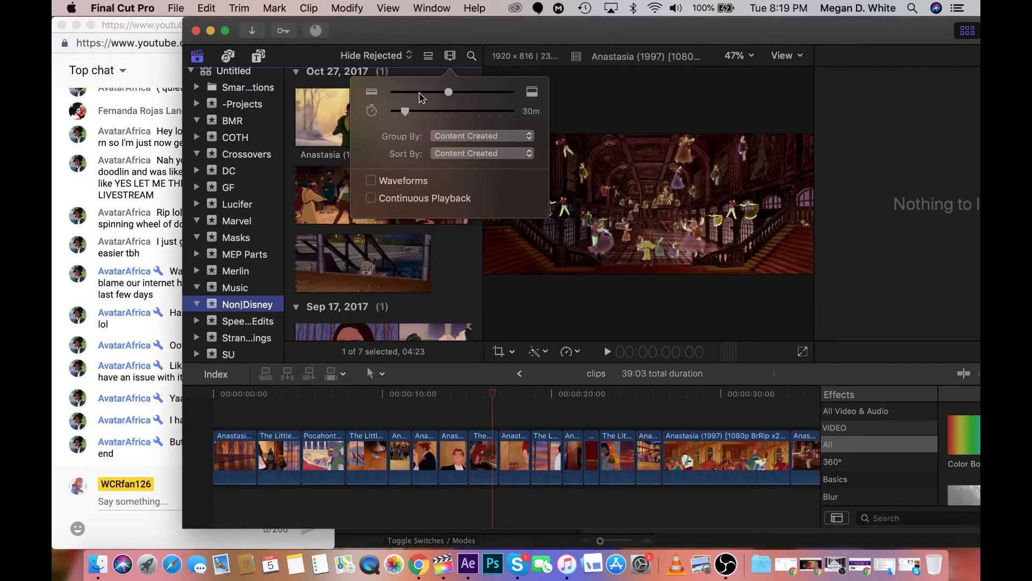
{"action": "left_click", "coordinate": [388, 115]}
Look through the film clips in the Non|Disney event for a source movie, keeping an eye on the live chat
{"action": "scroll", "coordinate": [387, 115], "scroll_direction": "up", "scroll_amount": 3}
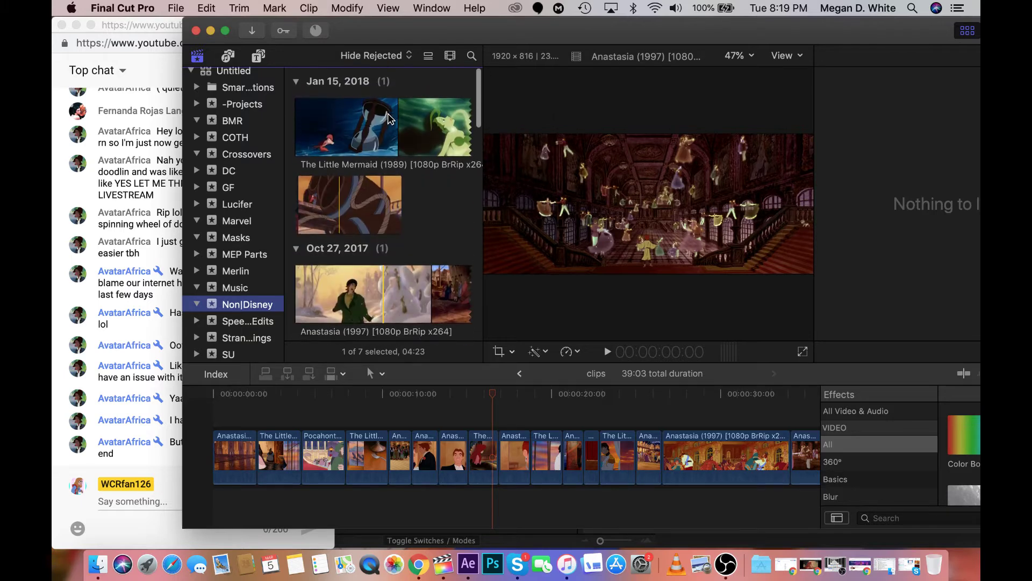
{"action": "scroll", "coordinate": [389, 118], "scroll_direction": "down", "scroll_amount": 6}
{"action": "scroll", "coordinate": [388, 117], "scroll_direction": "up", "scroll_amount": 5}
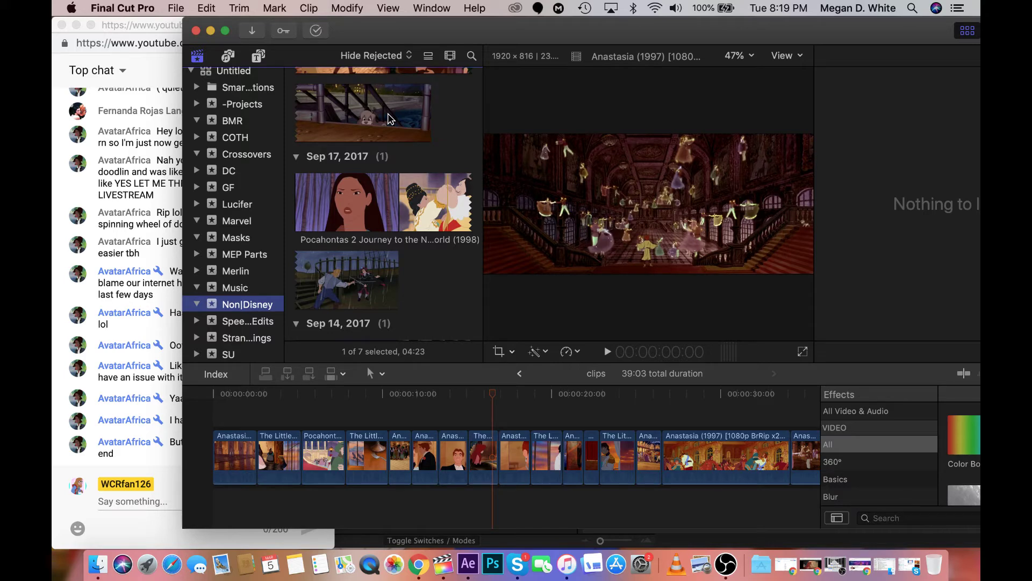
{"action": "scroll", "coordinate": [420, 217], "scroll_direction": "down", "scroll_amount": 6}
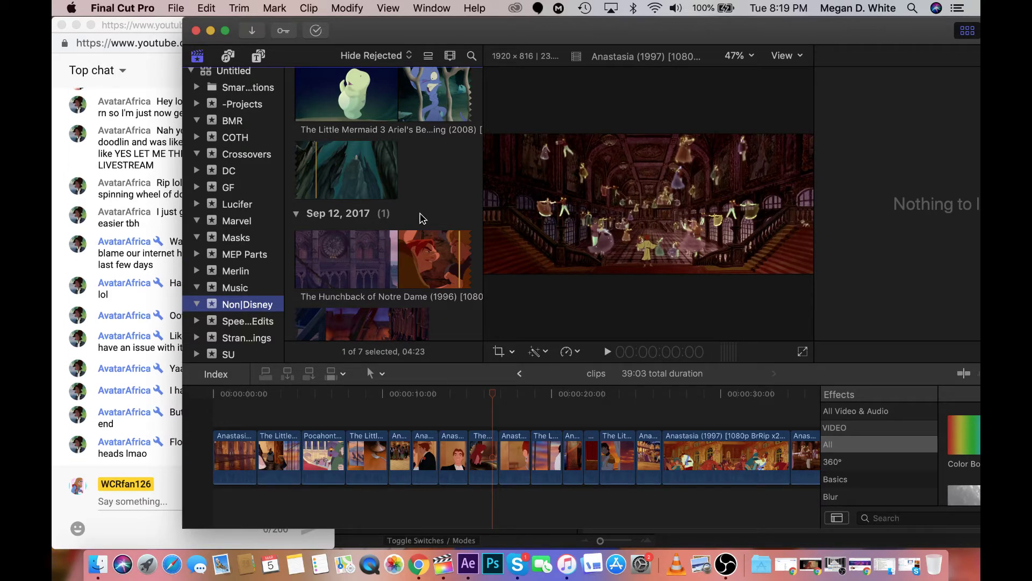
{"action": "left_click_drag", "start_coordinate": [391, 24], "coordinate": [545, 12]}
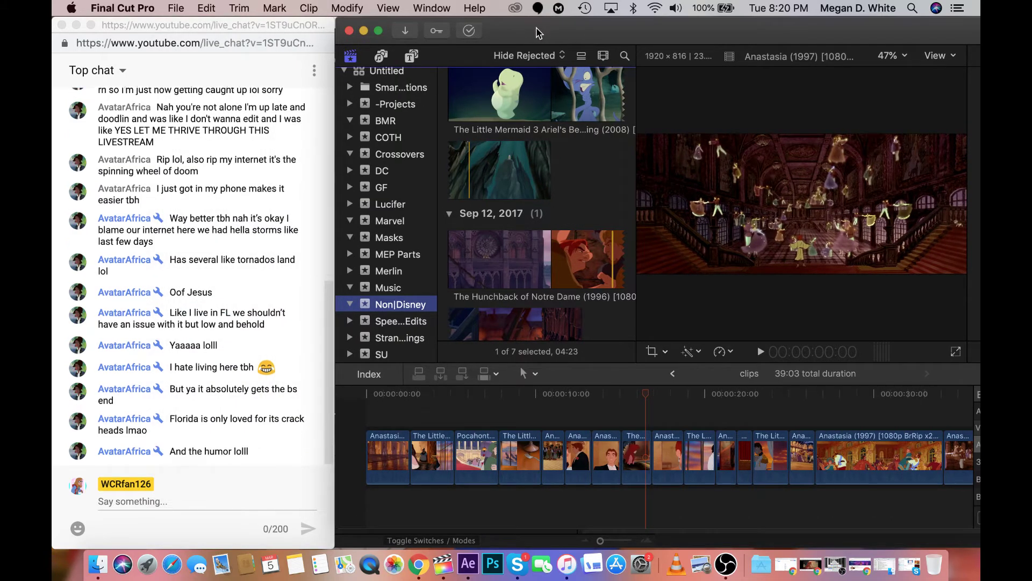
{"action": "left_click_drag", "start_coordinate": [550, 39], "coordinate": [384, 38]}
{"action": "scroll", "coordinate": [388, 296], "scroll_direction": "down", "scroll_amount": 5}
{"action": "scroll", "coordinate": [388, 296], "scroll_direction": "down", "scroll_amount": 2}
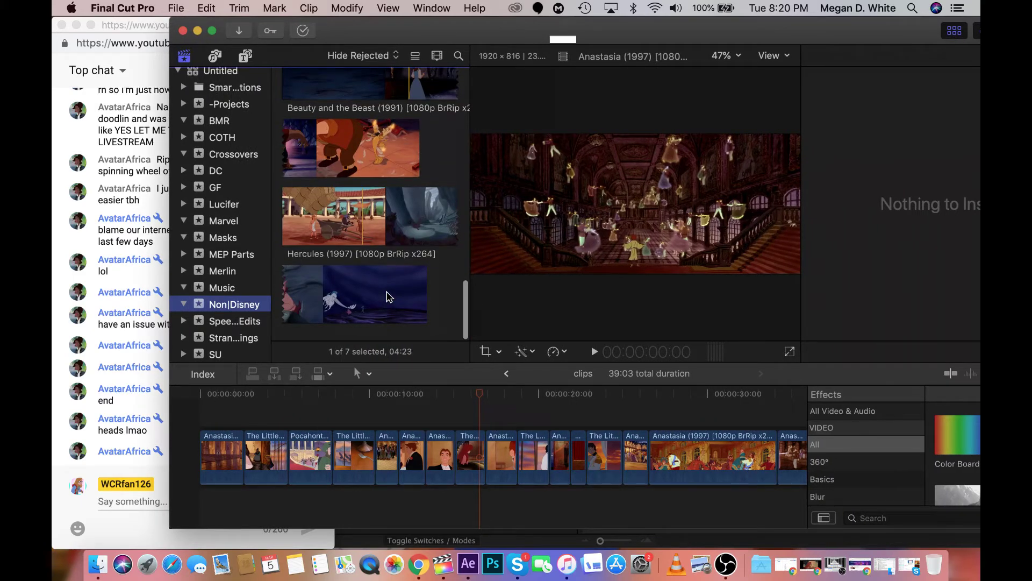
{"action": "scroll", "coordinate": [388, 296], "scroll_direction": "down", "scroll_amount": 5}
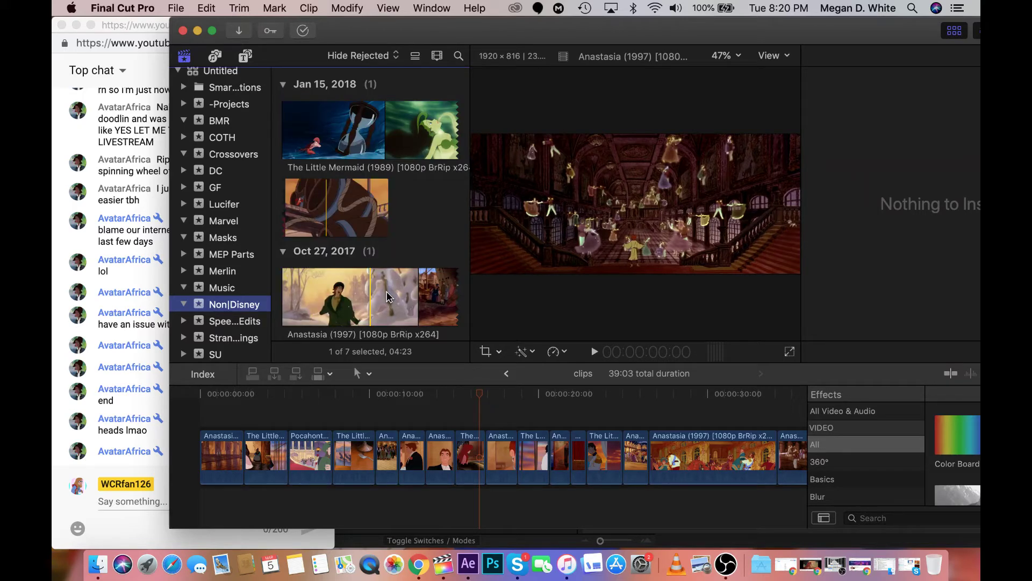
{"action": "scroll", "coordinate": [388, 296], "scroll_direction": "down", "scroll_amount": 10}
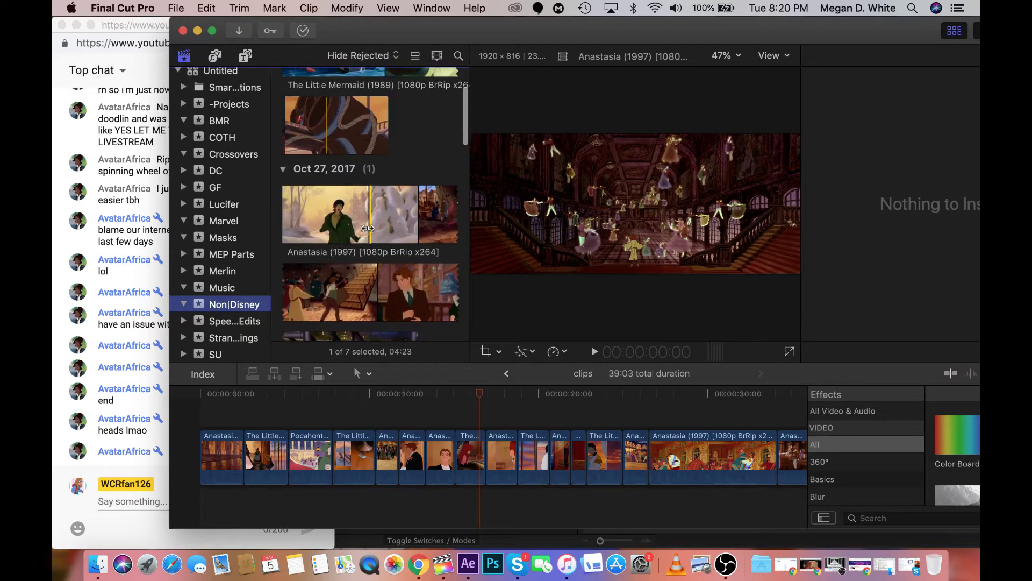
{"action": "scroll", "coordinate": [367, 228], "scroll_direction": "down", "scroll_amount": 8}
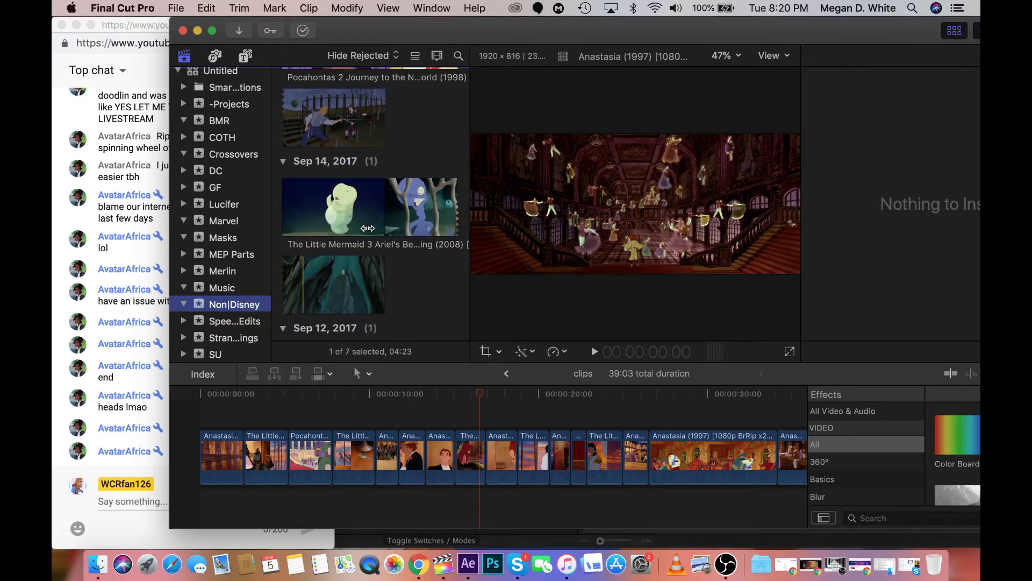
{"action": "scroll", "coordinate": [368, 228], "scroll_direction": "down", "scroll_amount": 10}
{"action": "scroll", "coordinate": [367, 228], "scroll_direction": "down", "scroll_amount": 5}
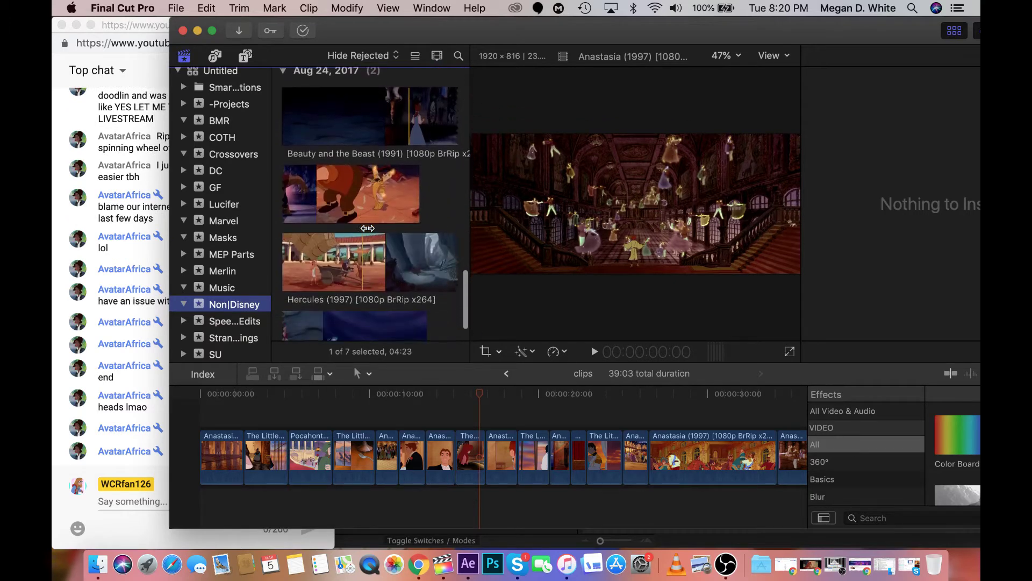
{"action": "scroll", "coordinate": [367, 228], "scroll_direction": "up", "scroll_amount": 10}
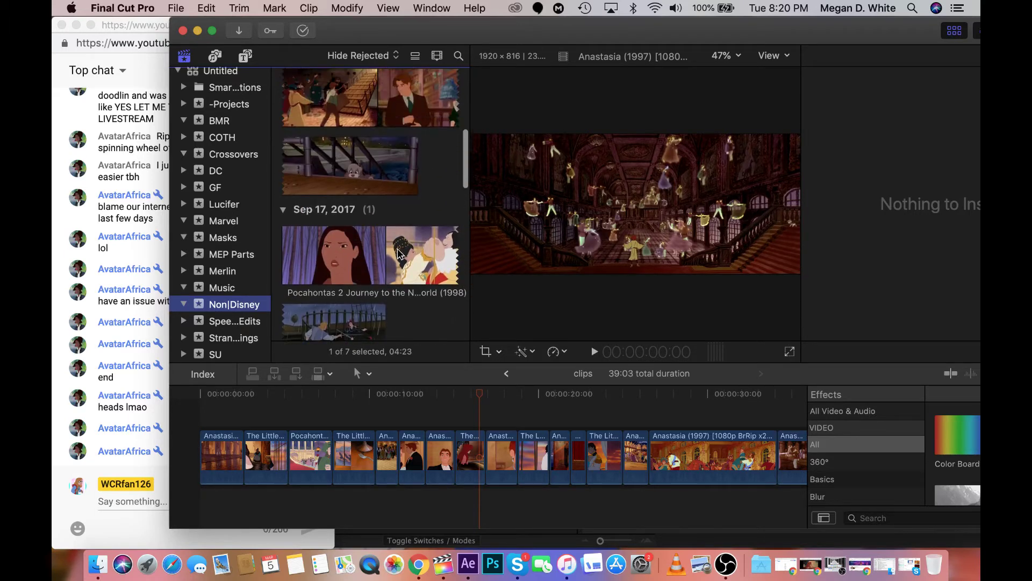
Select a moment in the Pocahontas 2 clip and set the filmstrip duration per thumbnail to 2s
{"action": "left_click", "coordinate": [430, 257]}
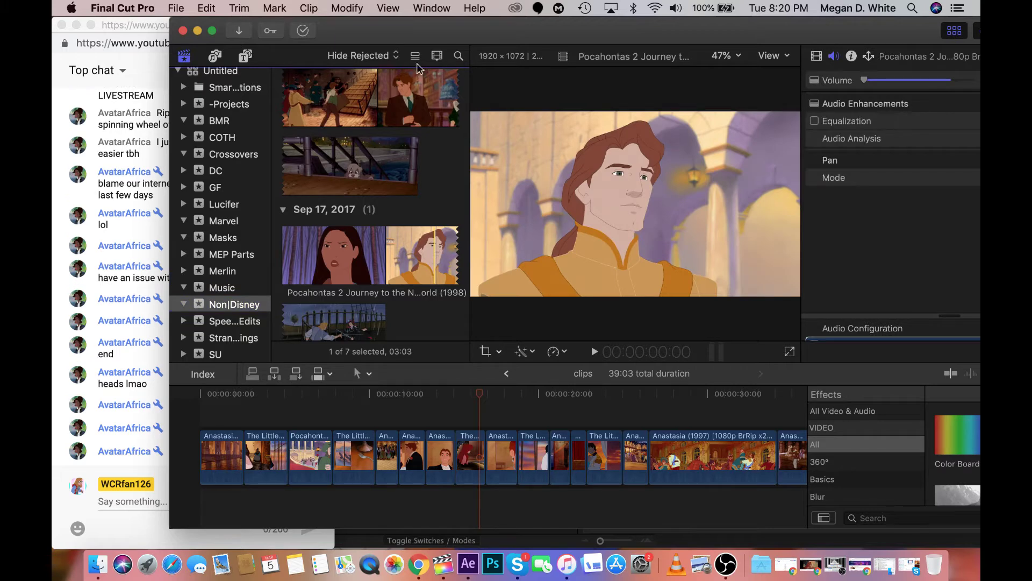
{"action": "left_click", "coordinate": [437, 55]}
{"action": "left_click", "coordinate": [473, 111]}
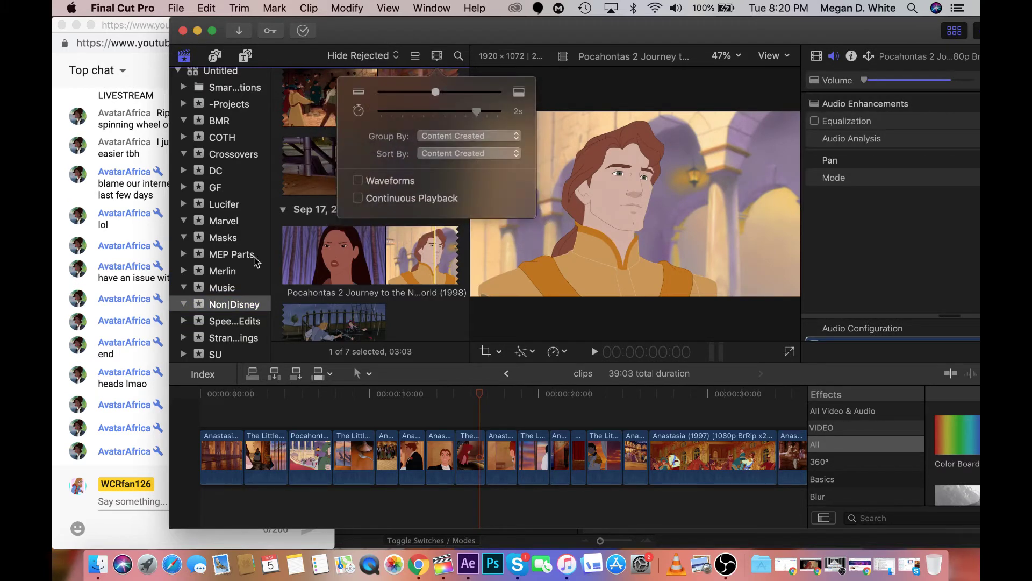
{"action": "left_click", "coordinate": [137, 409]}
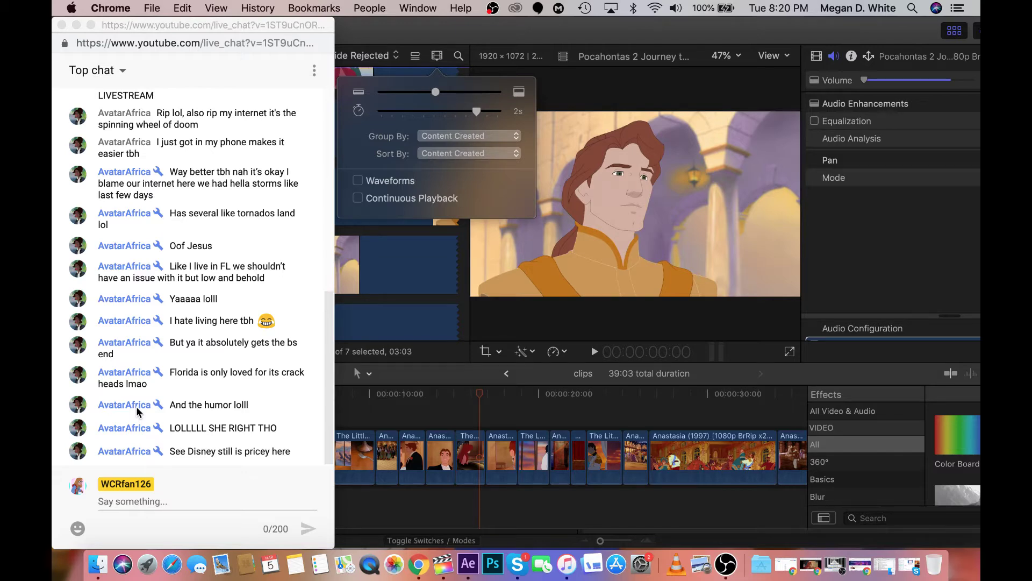
{"action": "left_click", "coordinate": [371, 215]}
Look back through the Pocahontas 2 filmstrip from the courtyard scene to the ballroom entrance for usable shots, checking the live chat
{"action": "scroll", "coordinate": [374, 215], "scroll_direction": "up", "scroll_amount": 3}
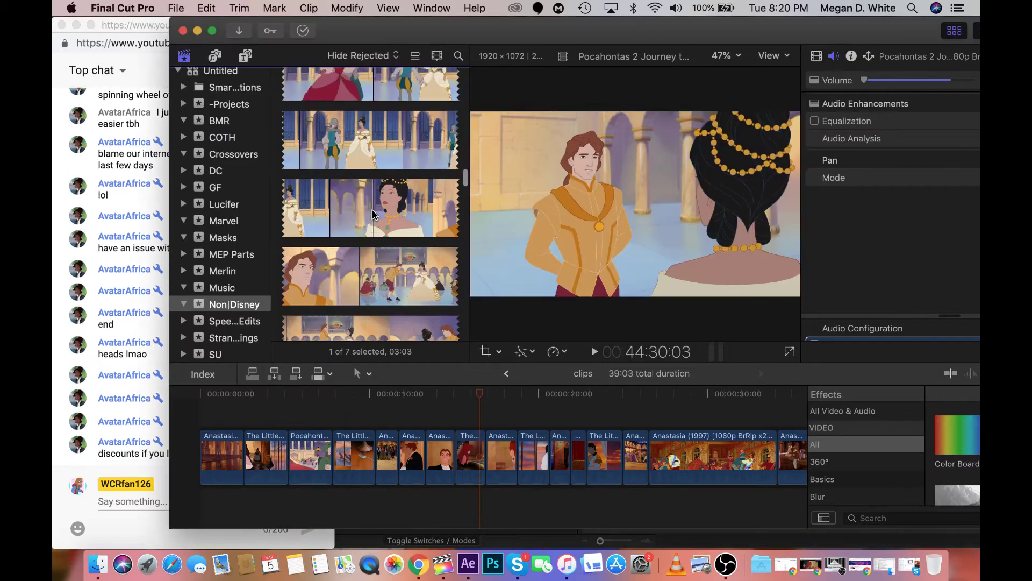
{"action": "scroll", "coordinate": [375, 215], "scroll_direction": "up", "scroll_amount": 5}
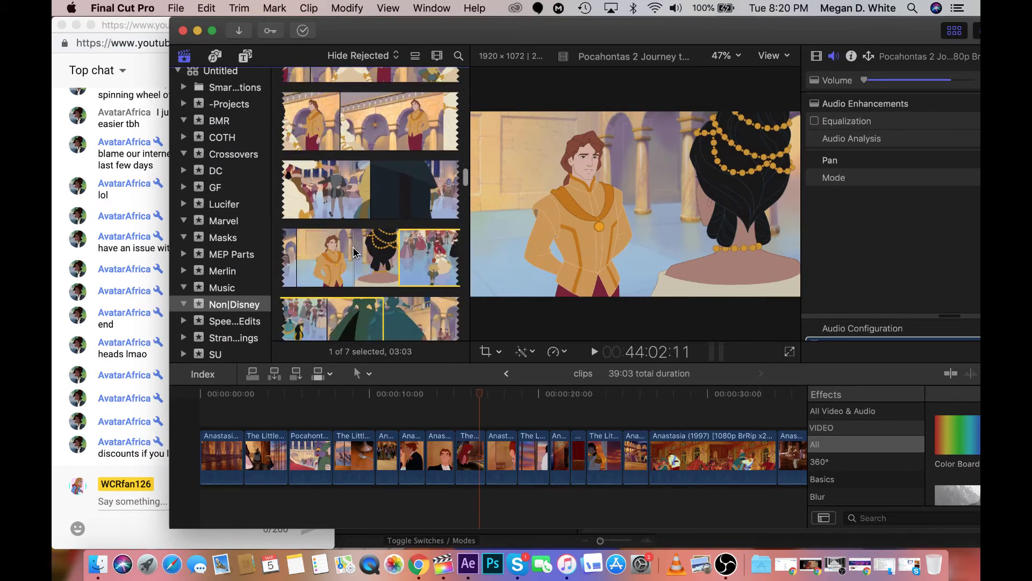
{"action": "scroll", "coordinate": [355, 247], "scroll_direction": "up", "scroll_amount": 1}
{"action": "scroll", "coordinate": [353, 250], "scroll_direction": "up", "scroll_amount": 3}
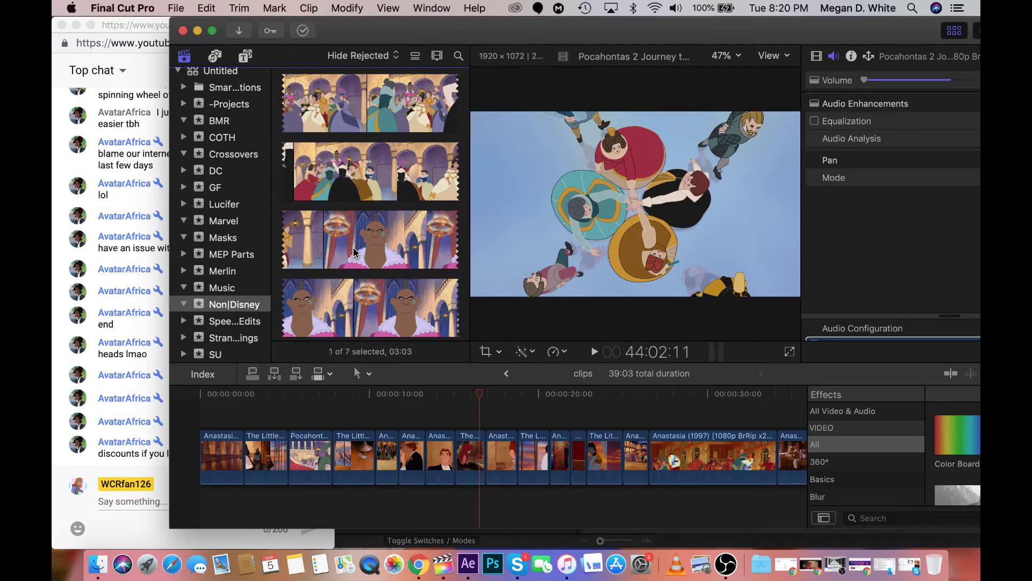
{"action": "scroll", "coordinate": [353, 251], "scroll_direction": "up", "scroll_amount": 4}
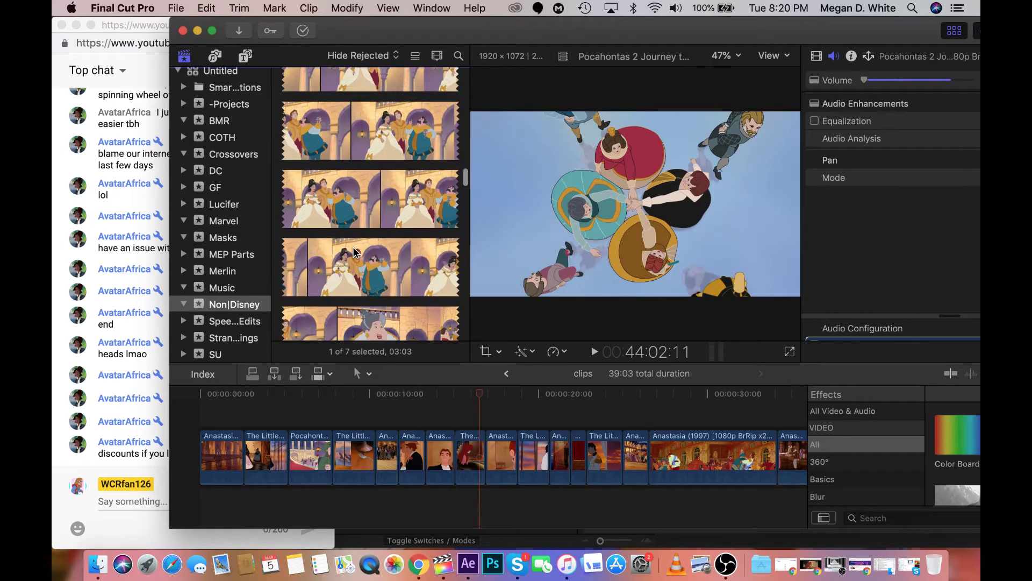
{"action": "scroll", "coordinate": [353, 249], "scroll_direction": "up", "scroll_amount": 3}
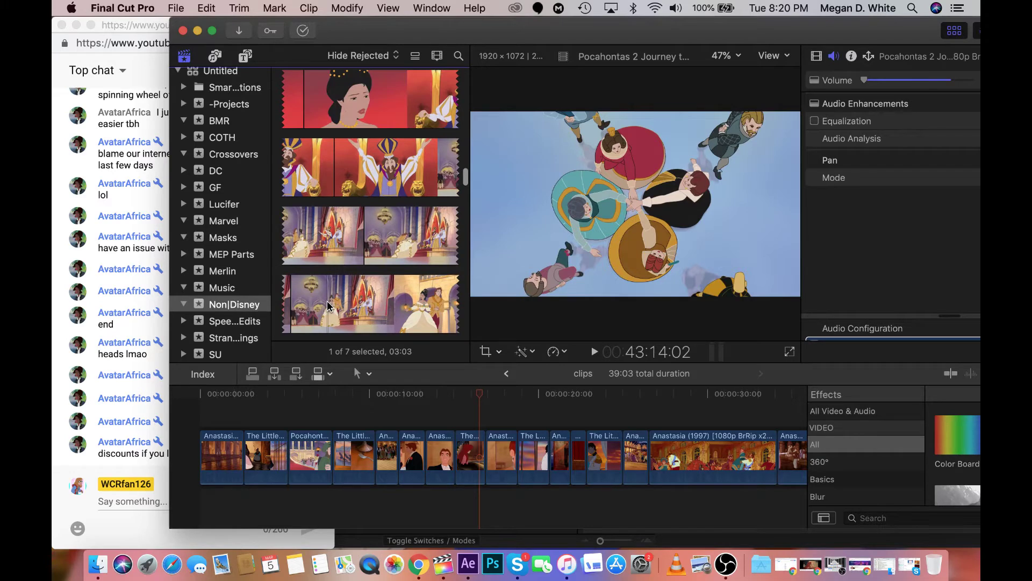
{"action": "scroll", "coordinate": [328, 304], "scroll_direction": "up", "scroll_amount": 1}
{"action": "scroll", "coordinate": [327, 307], "scroll_direction": "down", "scroll_amount": 1}
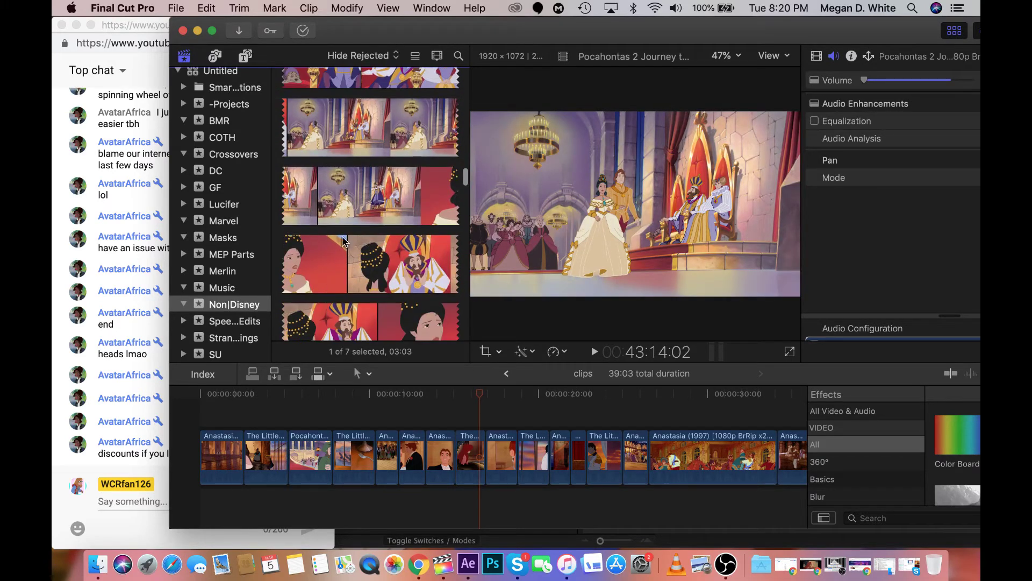
{"action": "scroll", "coordinate": [356, 211], "scroll_direction": "up", "scroll_amount": 3}
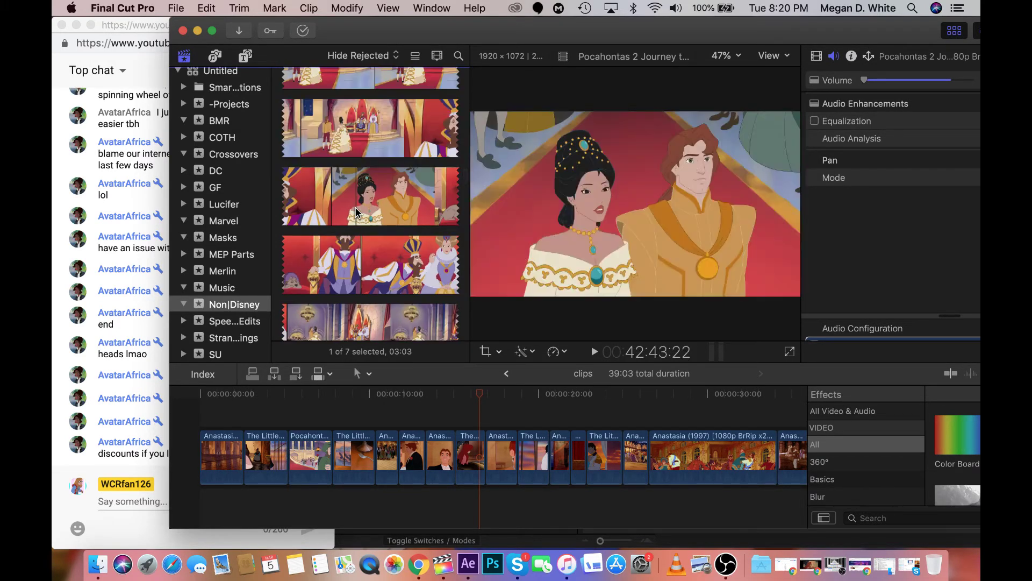
{"action": "scroll", "coordinate": [356, 211], "scroll_direction": "up", "scroll_amount": 2}
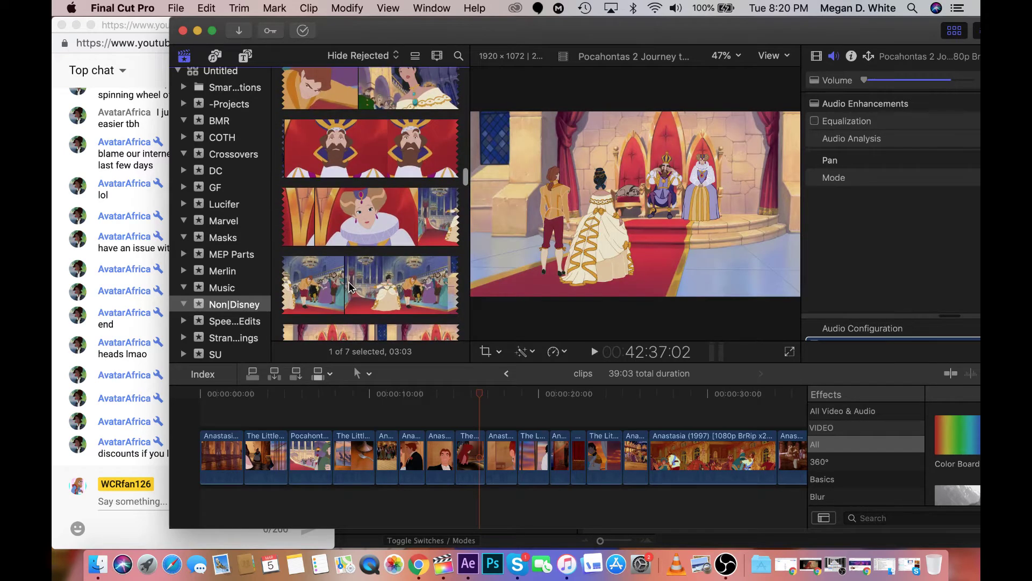
{"action": "scroll", "coordinate": [349, 285], "scroll_direction": "up", "scroll_amount": 3}
{"action": "scroll", "coordinate": [349, 284], "scroll_direction": "up", "scroll_amount": 5}
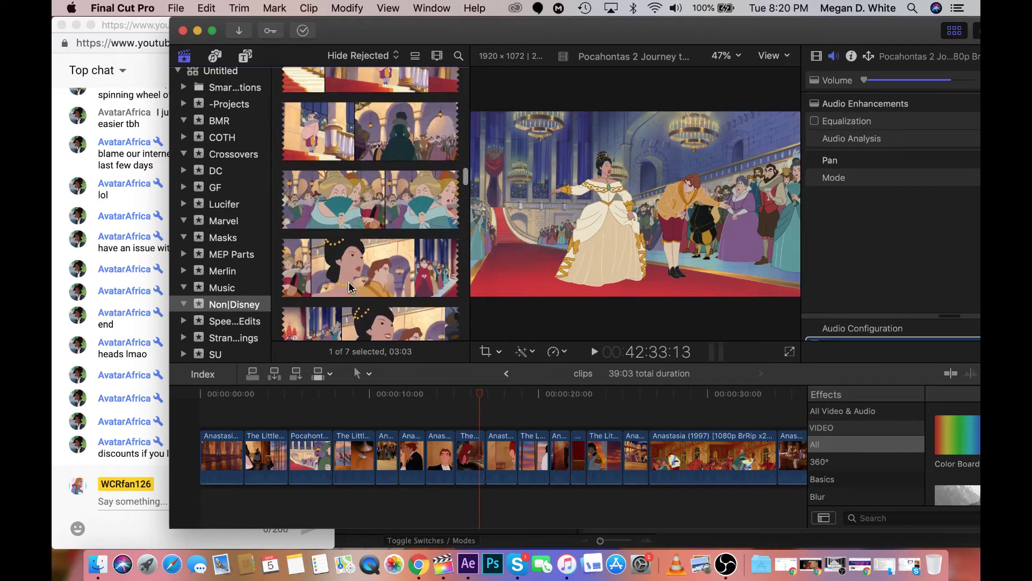
{"action": "scroll", "coordinate": [348, 285], "scroll_direction": "up", "scroll_amount": 1}
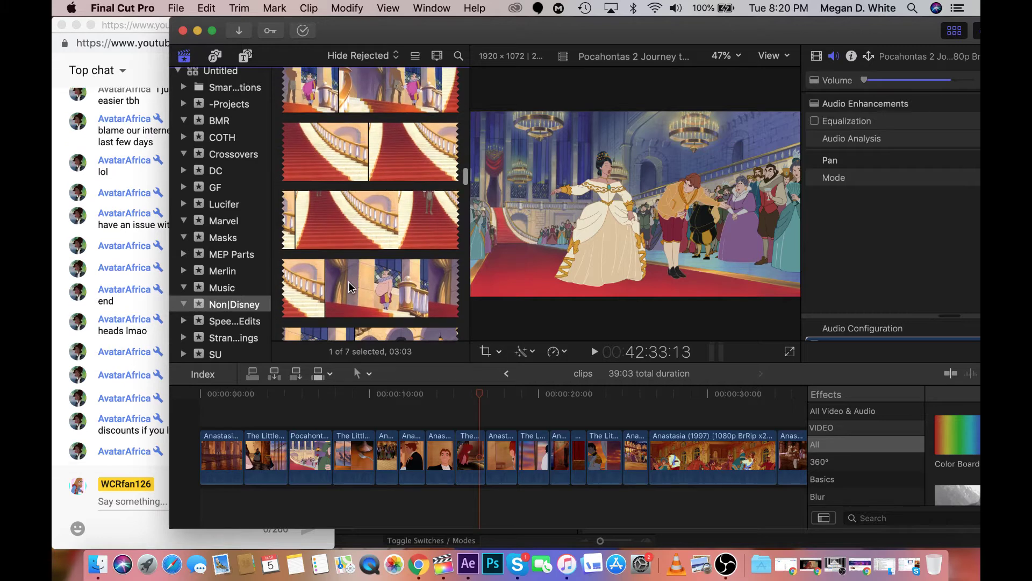
{"action": "key", "text": "super+Tab"}
{"action": "left_click", "coordinate": [392, 267]}
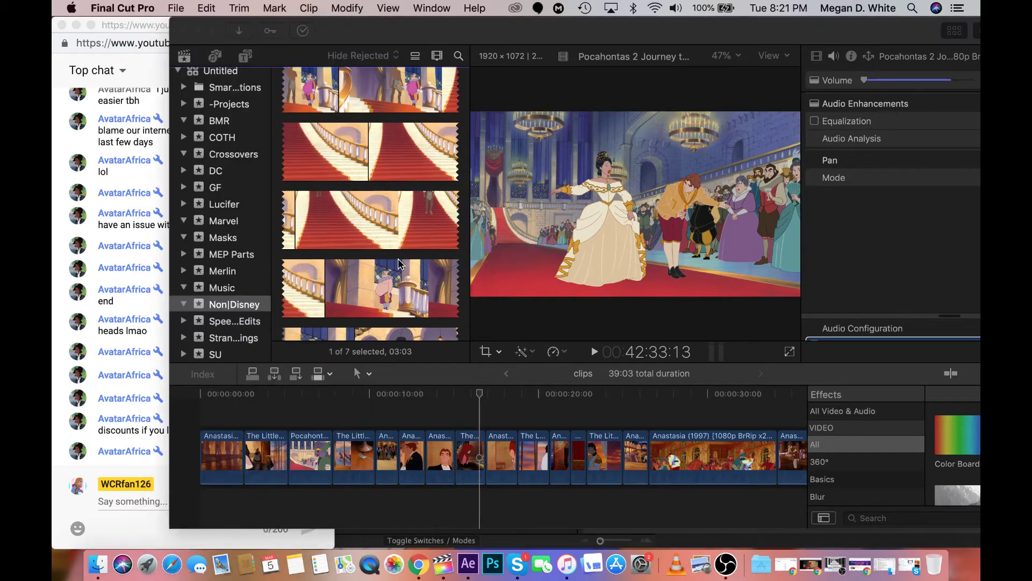
{"action": "scroll", "coordinate": [394, 263], "scroll_direction": "up", "scroll_amount": 5}
{"action": "scroll", "coordinate": [395, 262], "scroll_direction": "up", "scroll_amount": 5}
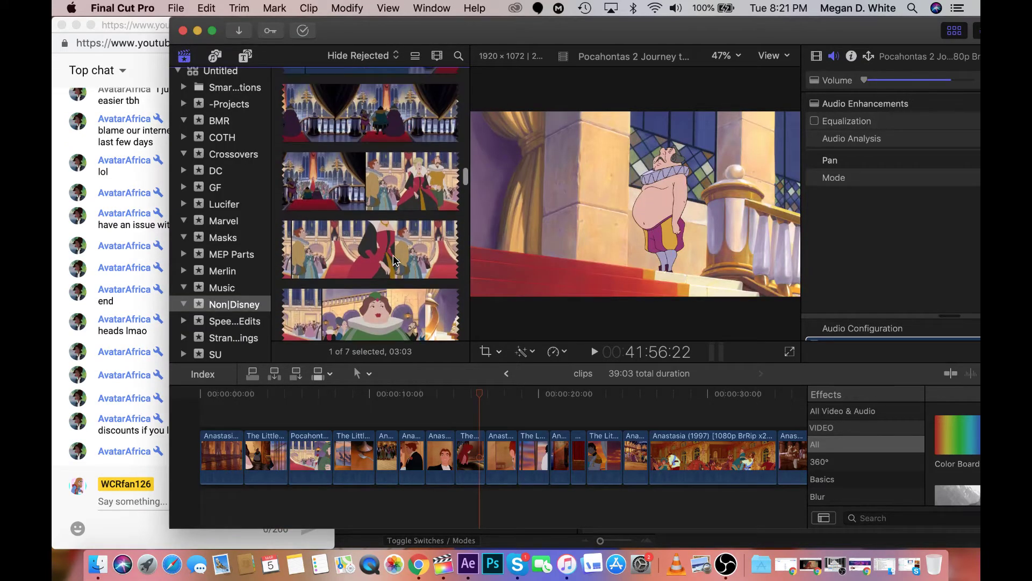
Select the balcony shot overlooking the ballroom in Pocahontas 2 and take a screenshot of the viewer frame at 41:25:20
{"action": "left_click_drag", "start_coordinate": [364, 264], "coordinate": [437, 274]}
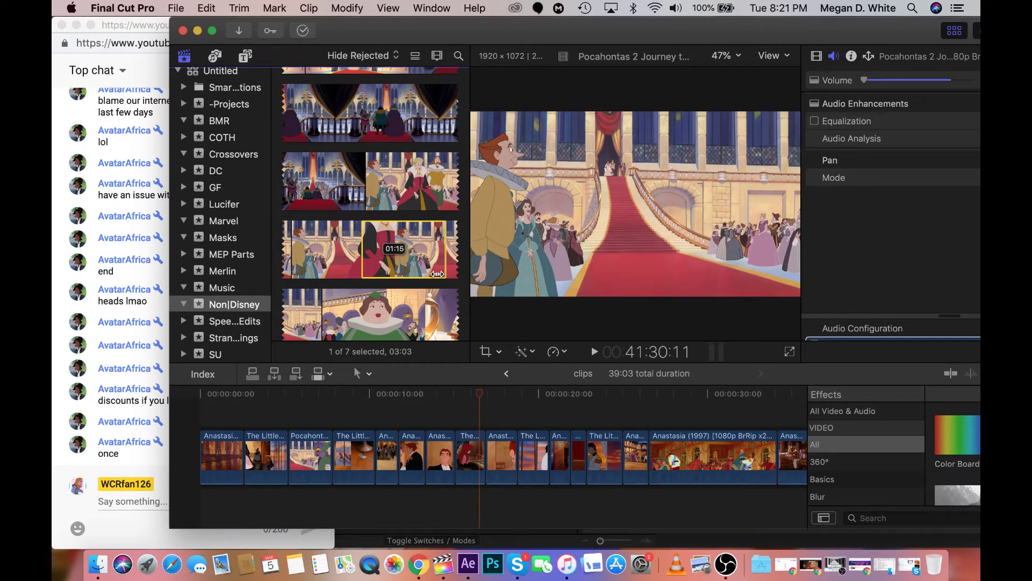
{"action": "scroll", "coordinate": [379, 272], "scroll_direction": "up", "scroll_amount": 3}
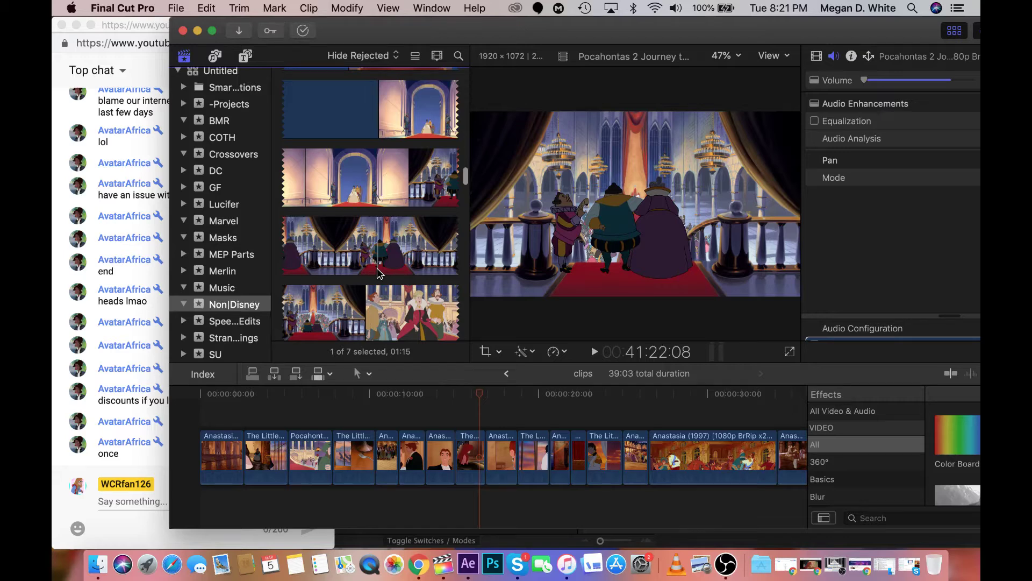
{"action": "left_click", "coordinate": [378, 272]}
{"action": "key", "text": "super+shift+4"}
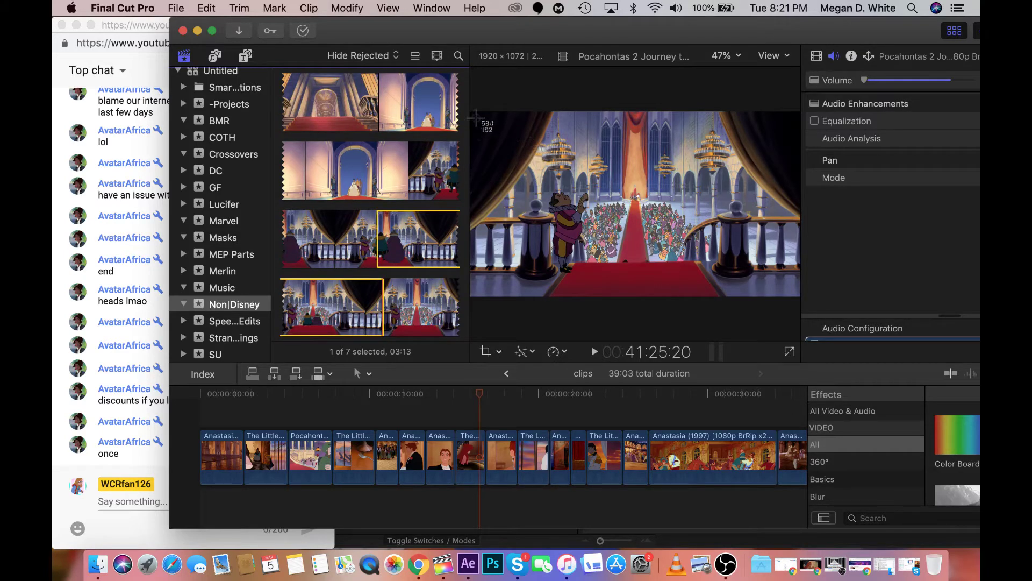
{"action": "left_click_drag", "start_coordinate": [472, 112], "coordinate": [801, 297]}
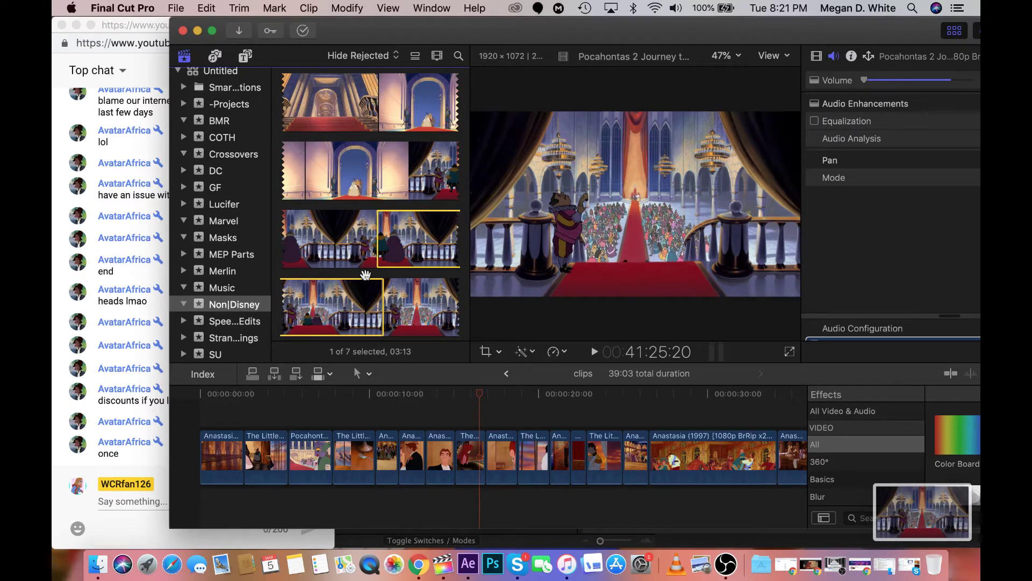
Examine the staircase shots in the Pocahontas 2 filmstrip, marking trial ranges around 41:44 to 41:47 to compare their backgrounds
{"action": "scroll", "coordinate": [365, 275], "scroll_direction": "down", "scroll_amount": 8}
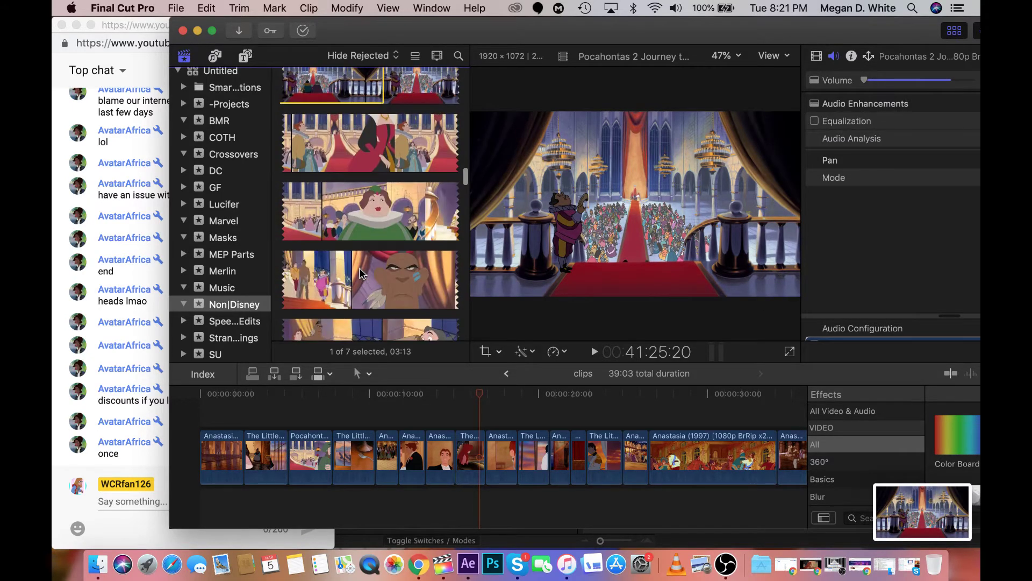
{"action": "scroll", "coordinate": [360, 273], "scroll_direction": "down", "scroll_amount": 10}
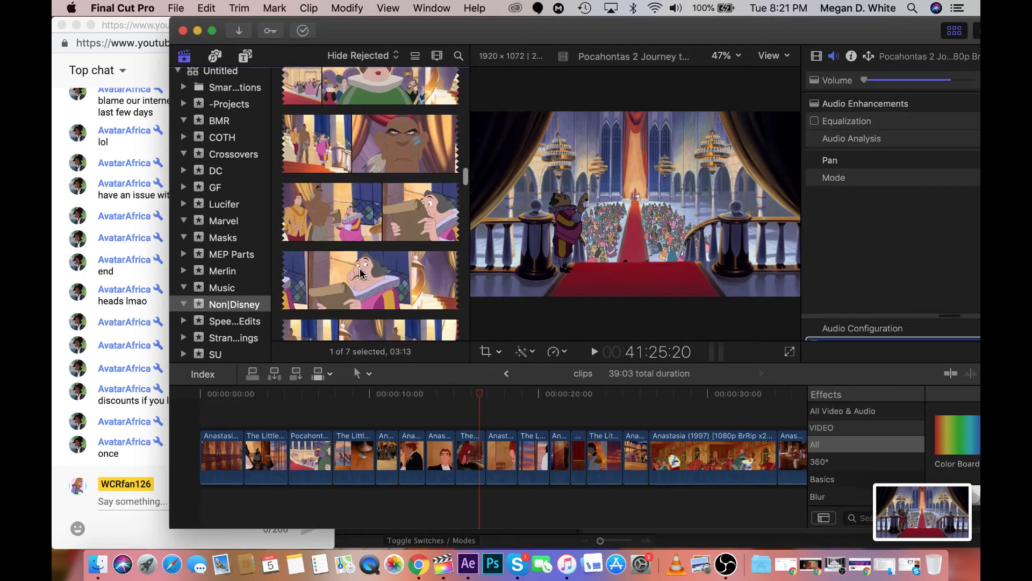
{"action": "scroll", "coordinate": [359, 272], "scroll_direction": "down", "scroll_amount": 8}
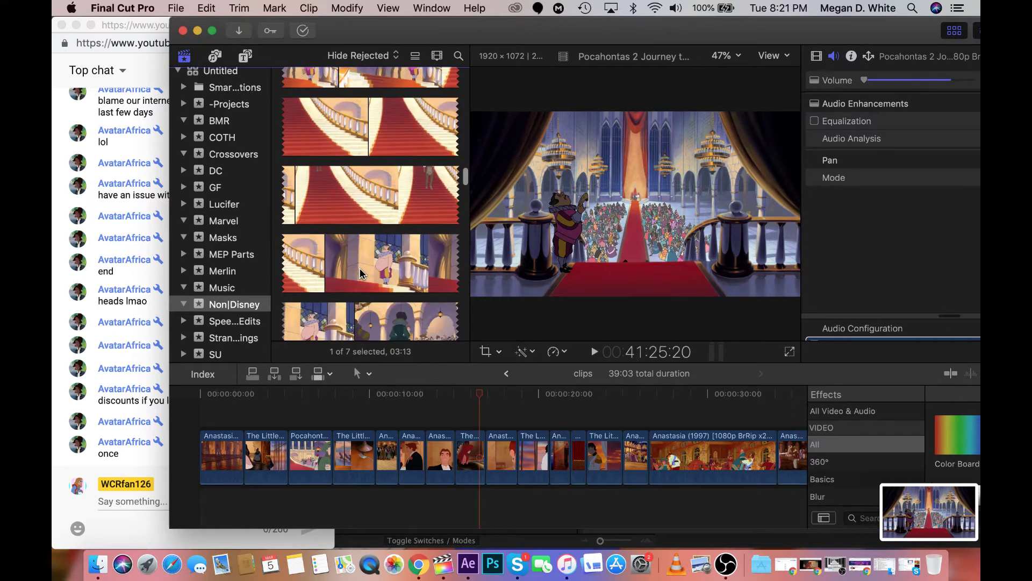
{"action": "scroll", "coordinate": [360, 267], "scroll_direction": "down", "scroll_amount": 10}
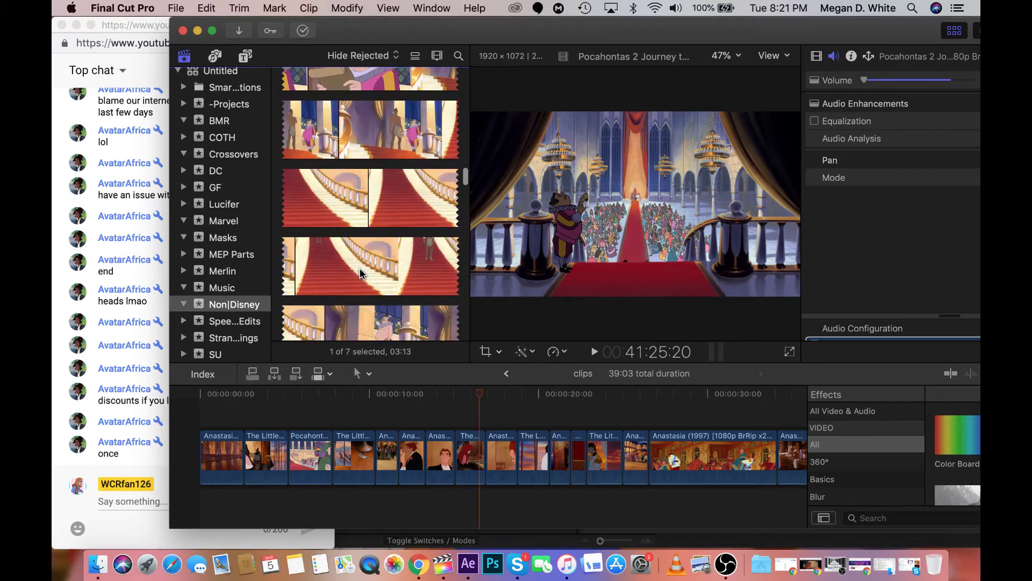
{"action": "left_click_drag", "start_coordinate": [348, 284], "coordinate": [301, 326]}
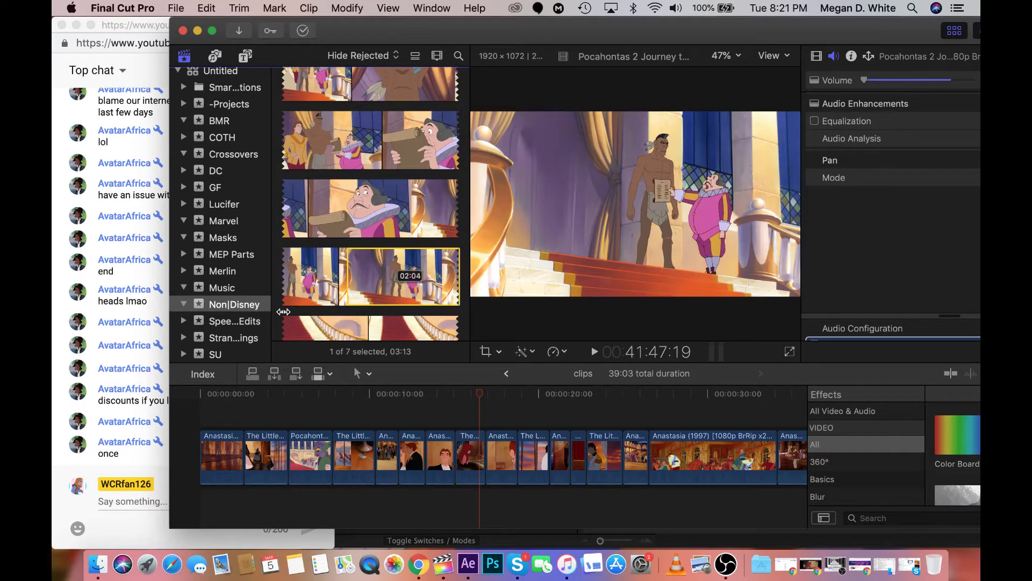
{"action": "scroll", "coordinate": [371, 241], "scroll_direction": "down", "scroll_amount": 2}
{"action": "left_click_drag", "start_coordinate": [336, 183], "coordinate": [284, 238]}
{"action": "scroll", "coordinate": [284, 238], "scroll_direction": "up", "scroll_amount": 2}
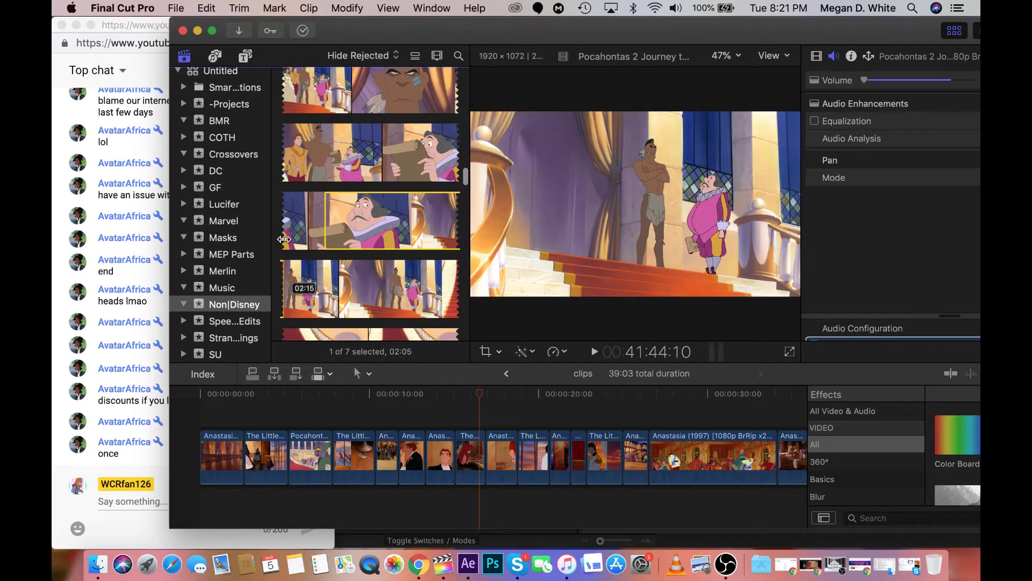
{"action": "scroll", "coordinate": [284, 238], "scroll_direction": "up", "scroll_amount": 3}
Check the live chat, and compare the frowning guest's close-up with the neighbouring staircase shots by marking trial ranges in Pocahontas 2
{"action": "left_click", "coordinate": [125, 417]}
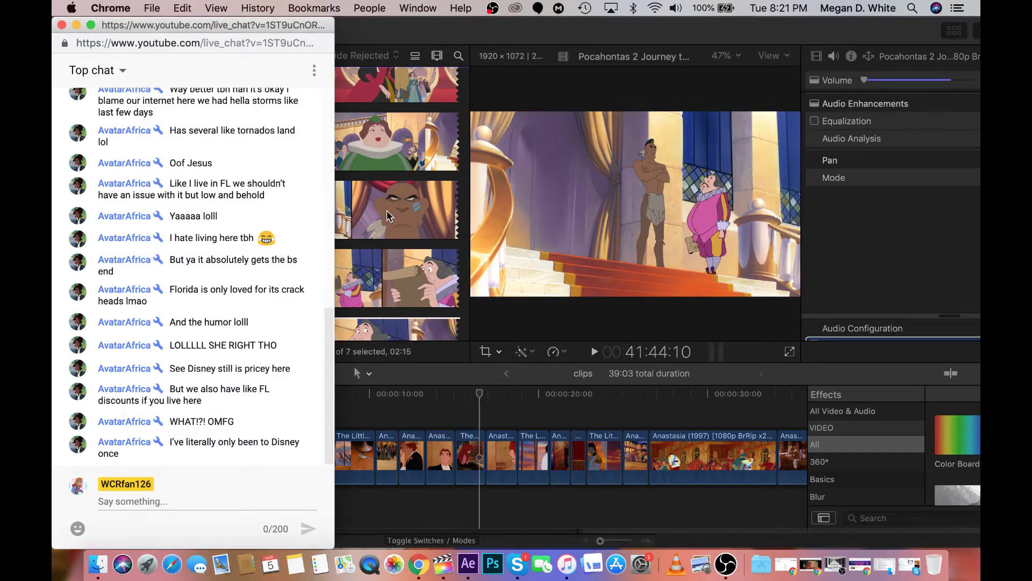
{"action": "left_click", "coordinate": [388, 215]}
{"action": "left_click_drag", "start_coordinate": [375, 215], "coordinate": [438, 214]}
{"action": "scroll", "coordinate": [439, 213], "scroll_direction": "up", "scroll_amount": 2}
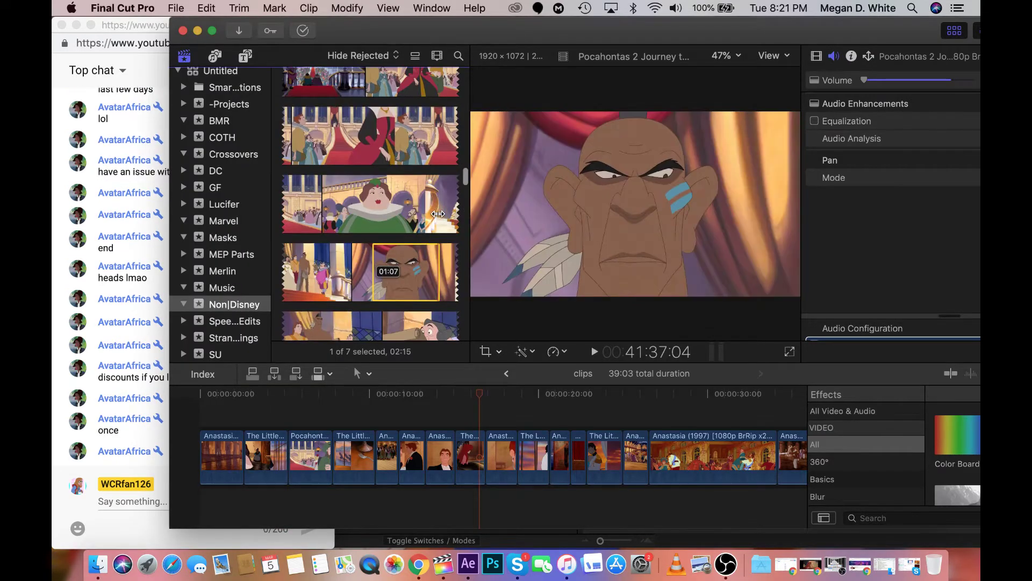
{"action": "scroll", "coordinate": [438, 213], "scroll_direction": "down", "scroll_amount": 4}
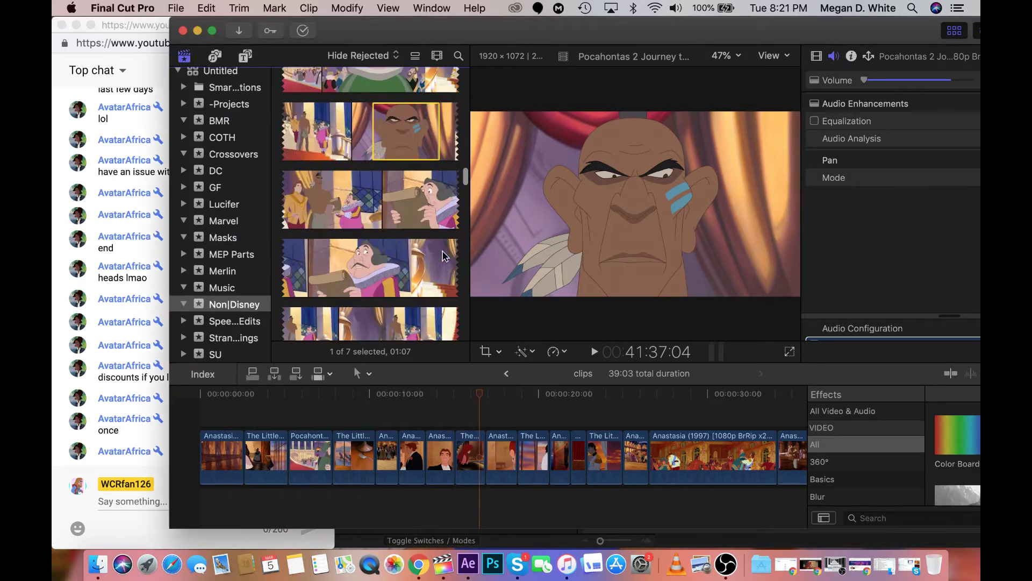
{"action": "left_click_drag", "start_coordinate": [331, 271], "coordinate": [373, 245]}
{"action": "scroll", "coordinate": [379, 272], "scroll_direction": "down", "scroll_amount": 3}
{"action": "scroll", "coordinate": [311, 269], "scroll_direction": "down", "scroll_amount": 3}
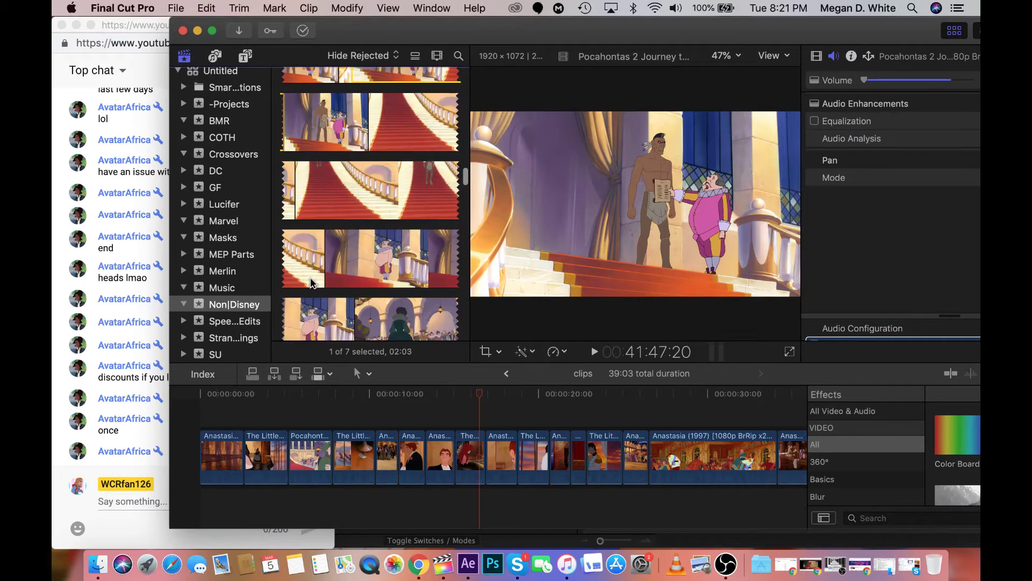
{"action": "left_click", "coordinate": [310, 282]}
{"action": "scroll", "coordinate": [359, 235], "scroll_direction": "up", "scroll_amount": 3}
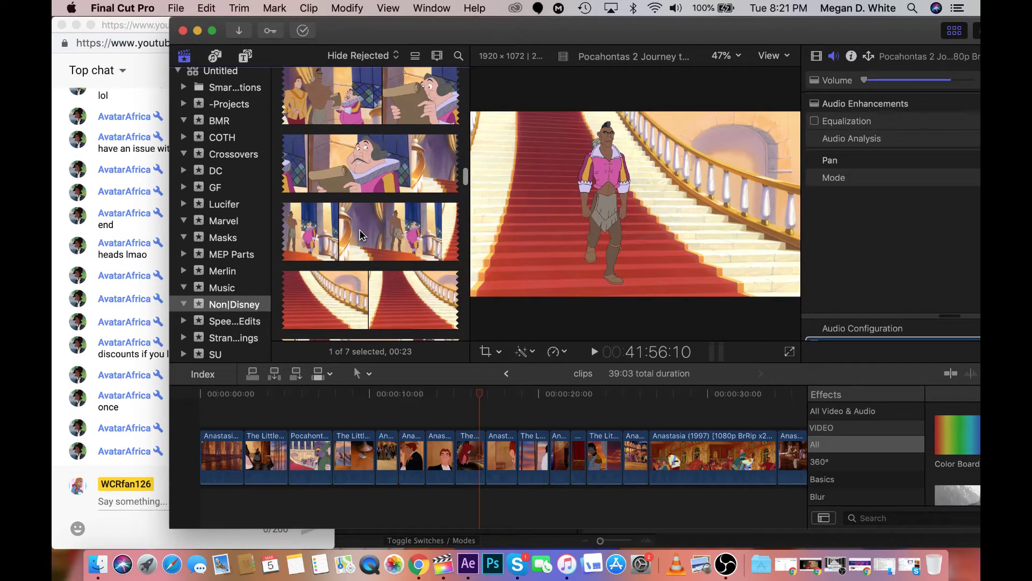
Mark a 00:15 range in the staircase shot and take a screenshot of the viewer frame at 41:46:12
{"action": "left_click_drag", "start_coordinate": [360, 235], "coordinate": [392, 238]}
{"action": "key", "text": "super+shift+4"}
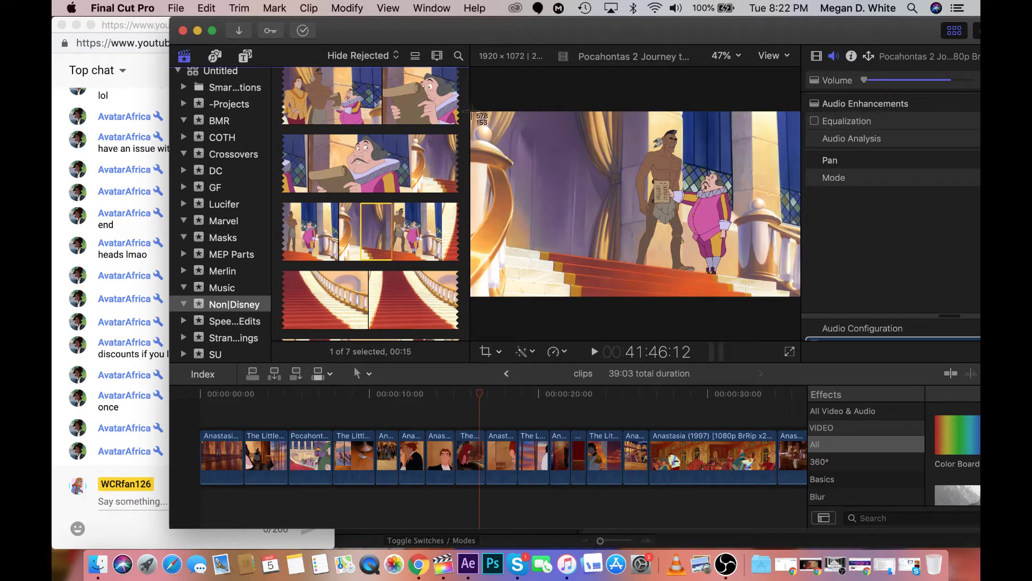
{"action": "left_click_drag", "start_coordinate": [472, 111], "coordinate": [800, 296]}
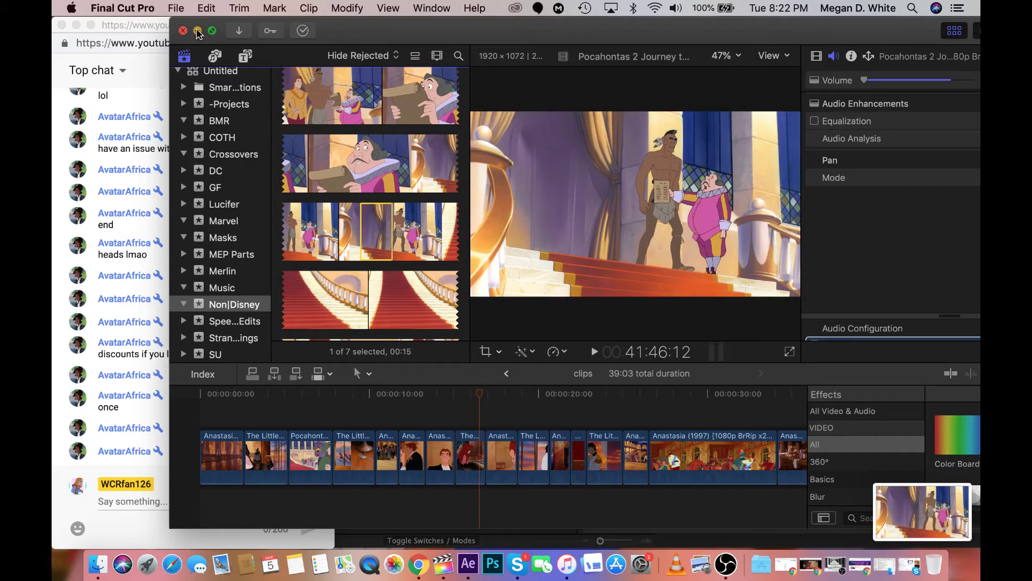
Minimize Final Cut Pro, switch to After Effects, and import the 8.22.03 PM and 8.21.22 PM screenshots from the Desktop into the project
{"action": "left_click", "coordinate": [197, 30]}
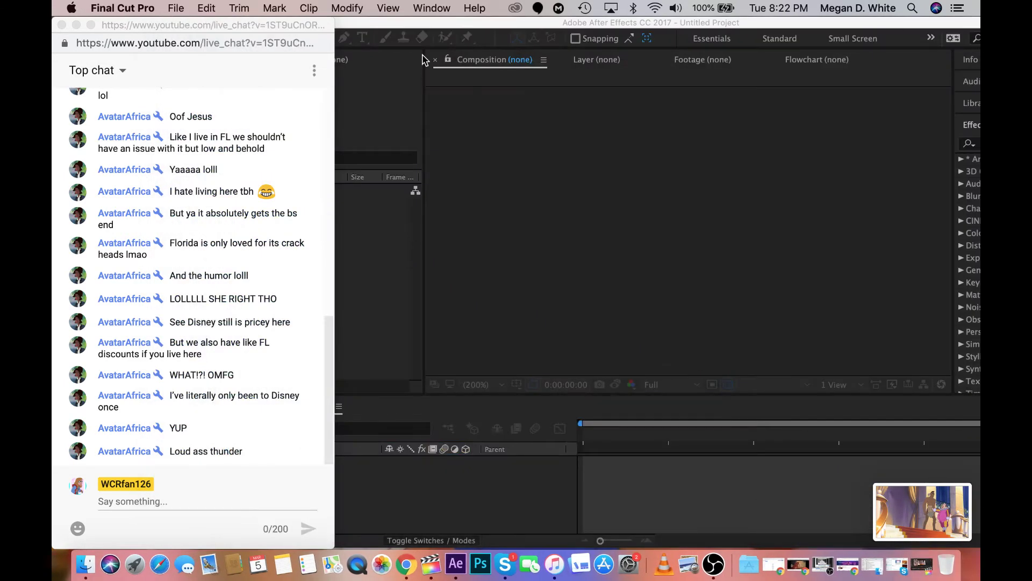
{"action": "left_click", "coordinate": [426, 25]}
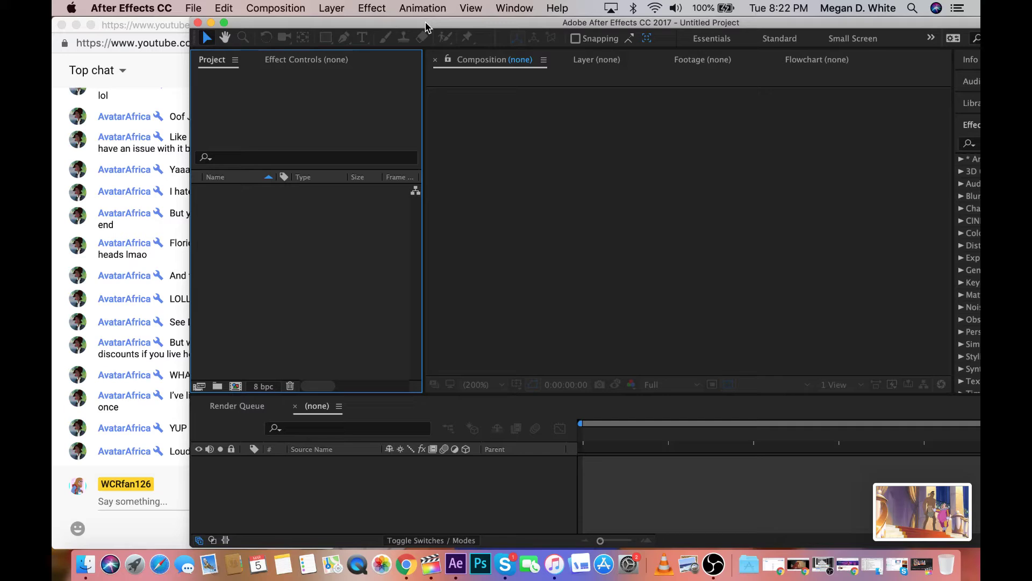
{"action": "left_click", "coordinate": [85, 565]}
{"action": "left_click", "coordinate": [538, 126], "text": "shift"}
{"action": "left_click_drag", "start_coordinate": [537, 126], "coordinate": [253, 252]}
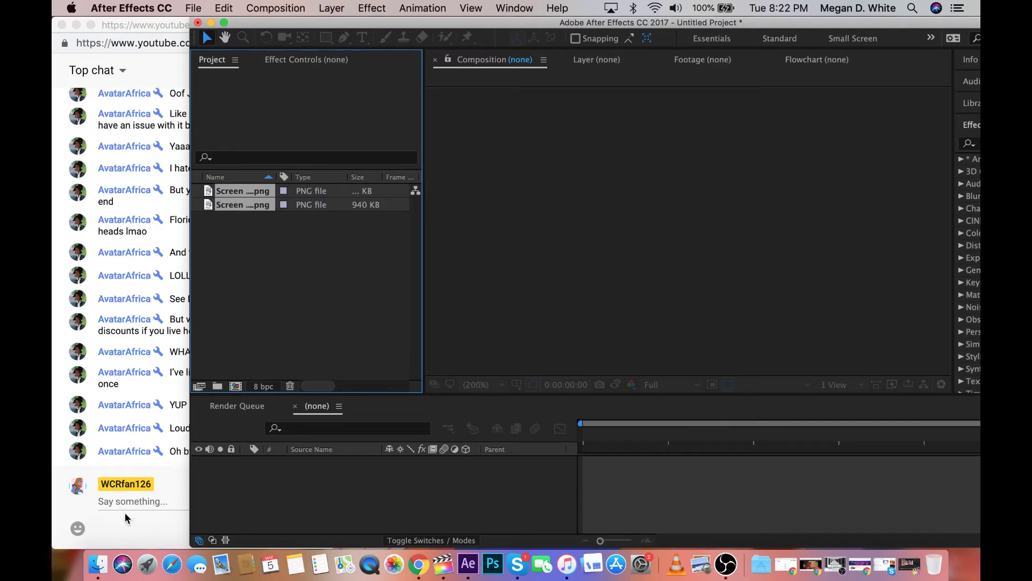
Find g&m 1.m4v in the Documents folder and import it into the After Effects project
{"action": "left_click", "coordinate": [102, 569]}
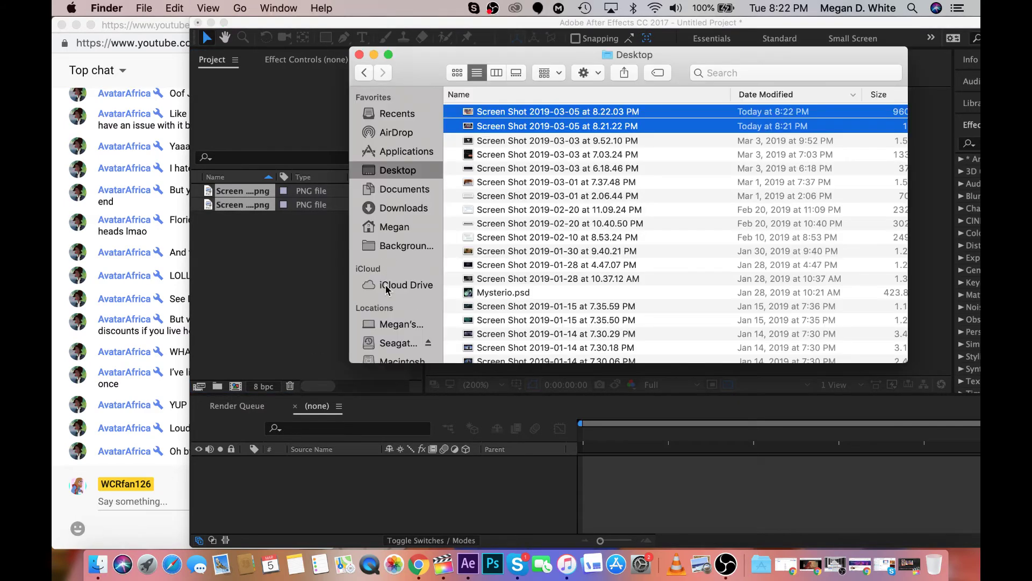
{"action": "left_click", "coordinate": [386, 344]}
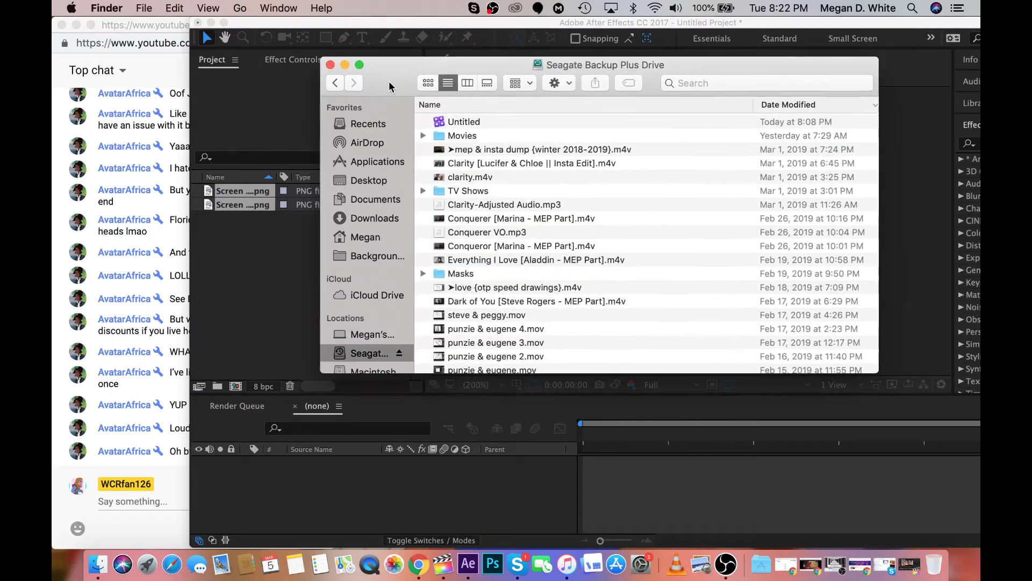
{"action": "scroll", "coordinate": [468, 126], "scroll_direction": "right", "scroll_amount": 5}
{"action": "scroll", "coordinate": [466, 126], "scroll_direction": "left", "scroll_amount": 5}
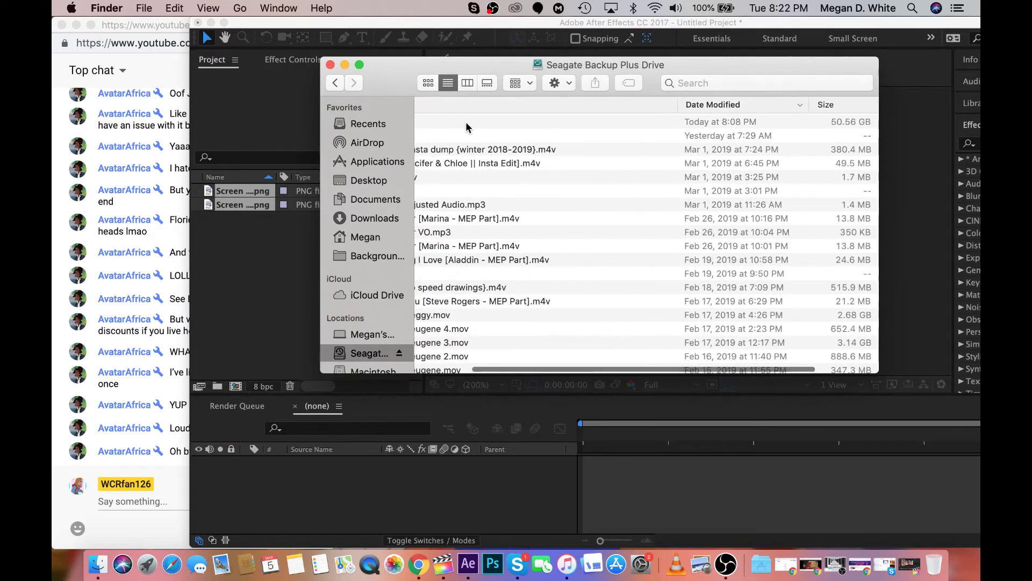
{"action": "left_click_drag", "start_coordinate": [399, 74], "coordinate": [500, 50]}
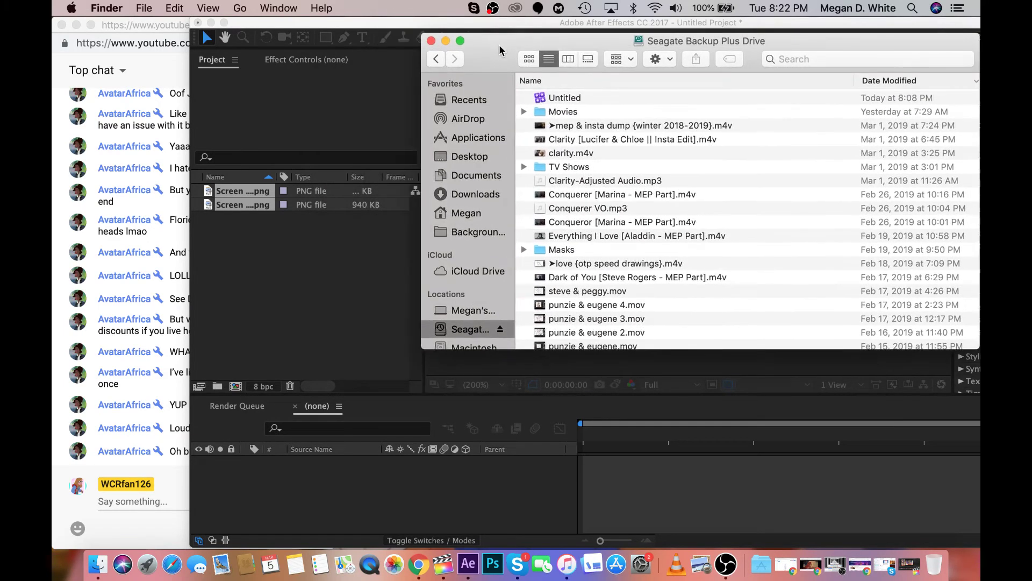
{"action": "left_click", "coordinate": [468, 191]}
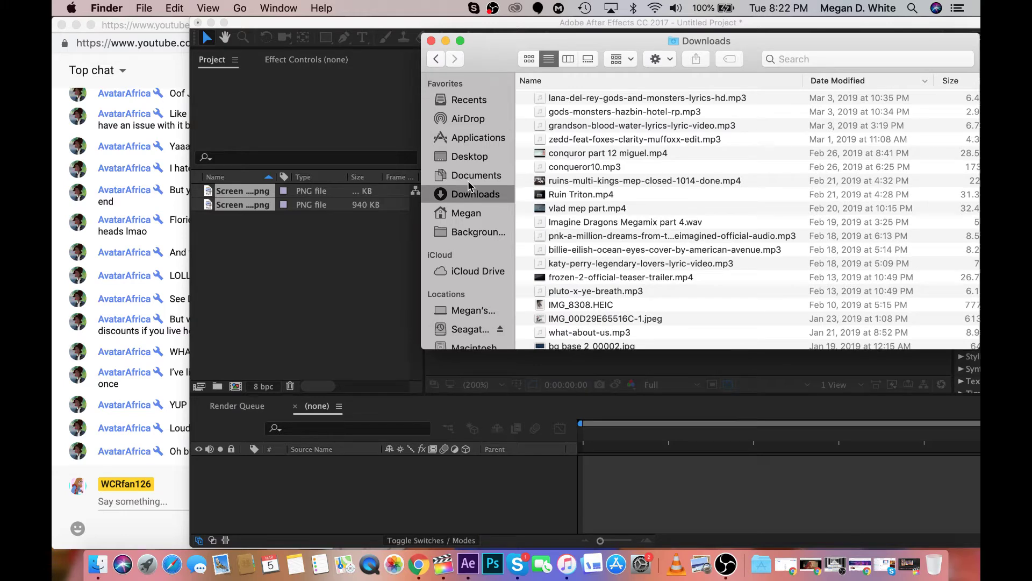
{"action": "left_click", "coordinate": [469, 179]}
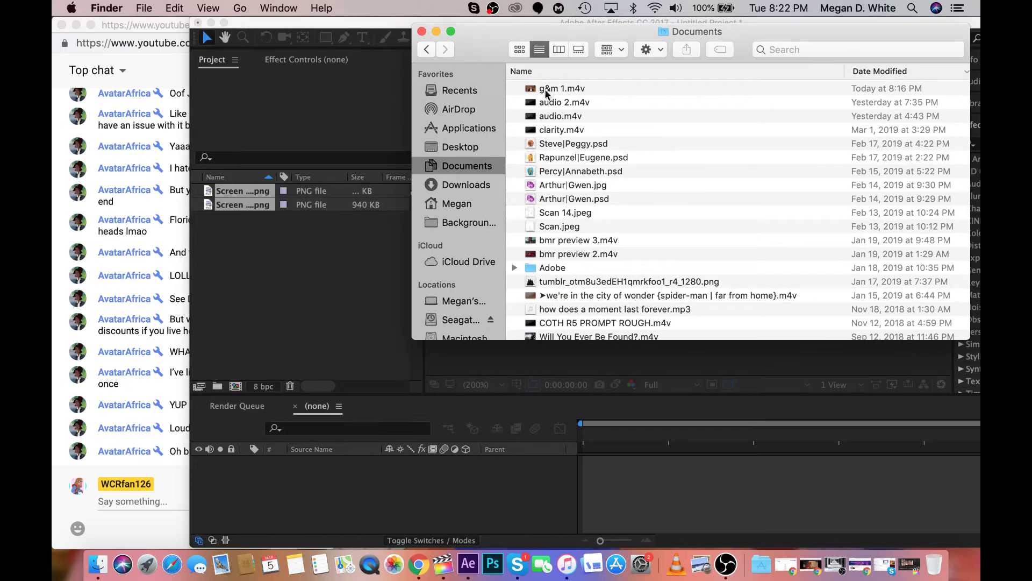
{"action": "left_click_drag", "start_coordinate": [547, 94], "coordinate": [272, 319]}
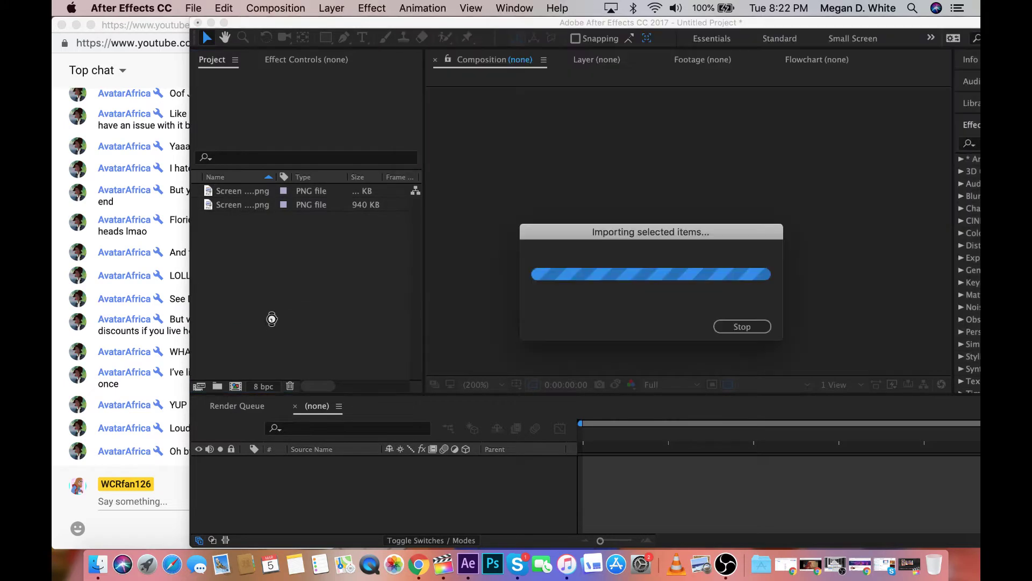
Check the live chat, and reposition and narrow the After Effects window so the chat stays visible beside it
{"action": "left_click", "coordinate": [170, 429]}
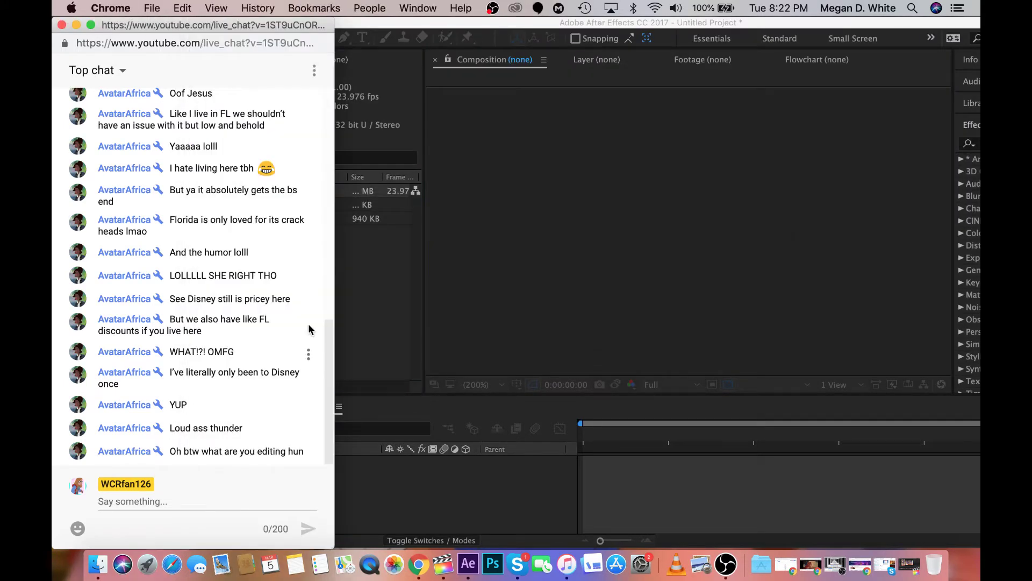
{"action": "left_click", "coordinate": [359, 322]}
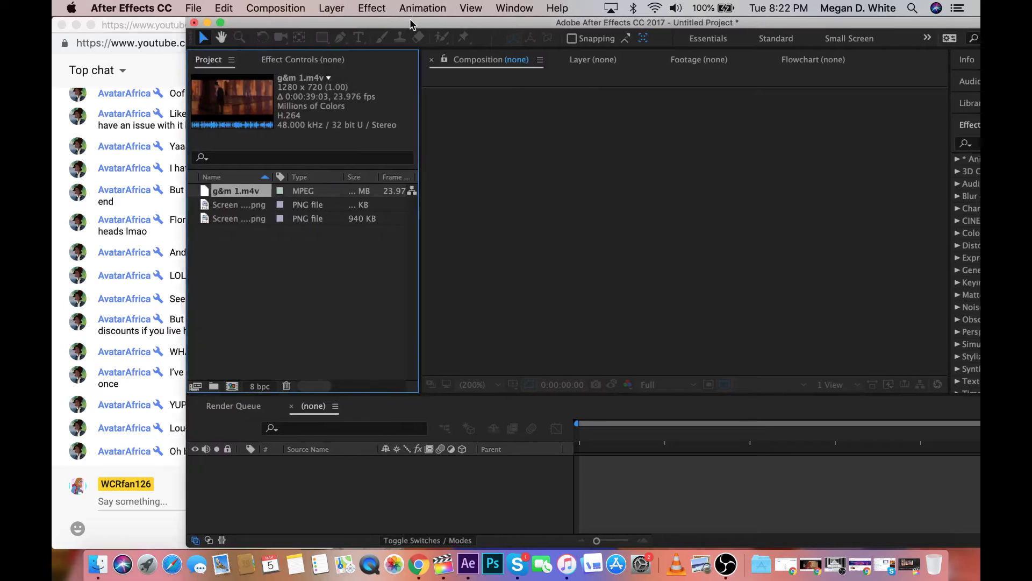
{"action": "left_click_drag", "start_coordinate": [410, 23], "coordinate": [284, 22]}
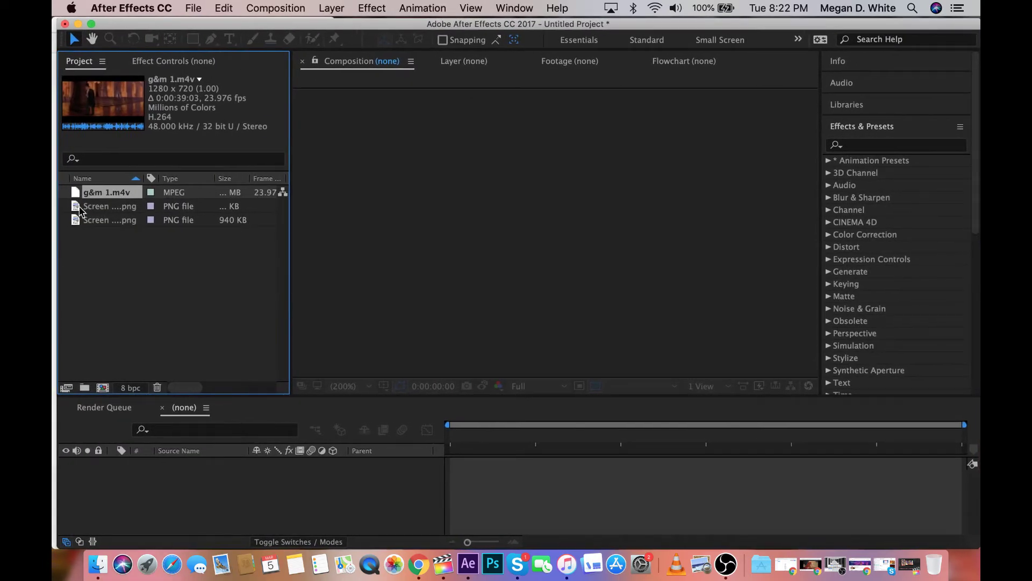
{"action": "left_click_drag", "start_coordinate": [61, 259], "coordinate": [293, 257]}
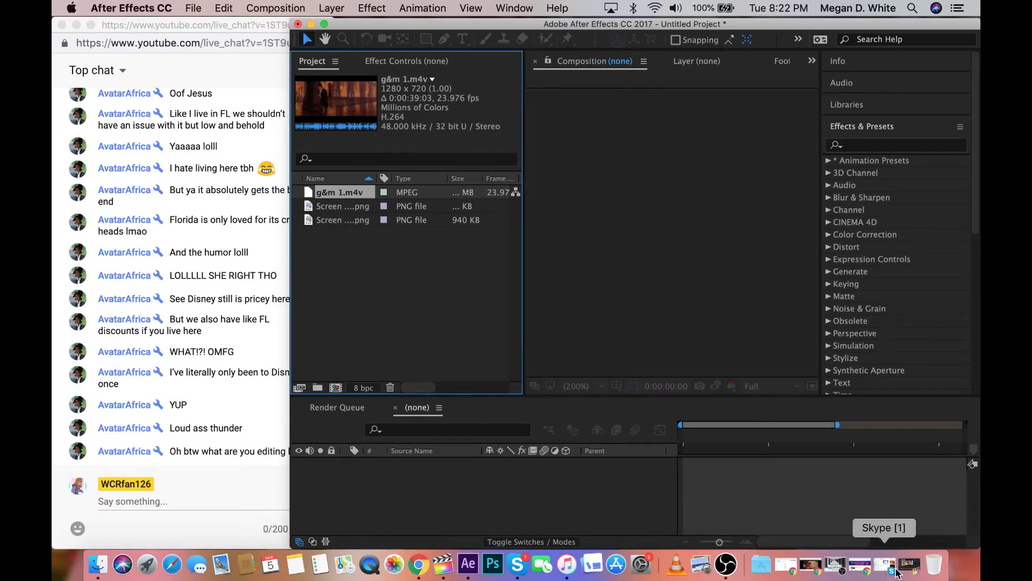
Switch to Final Cut Pro, bring up the "innocence lost {dimitri & ariel}" timeline, and play its sunset shot from 44:06
{"action": "left_click", "coordinate": [836, 565]}
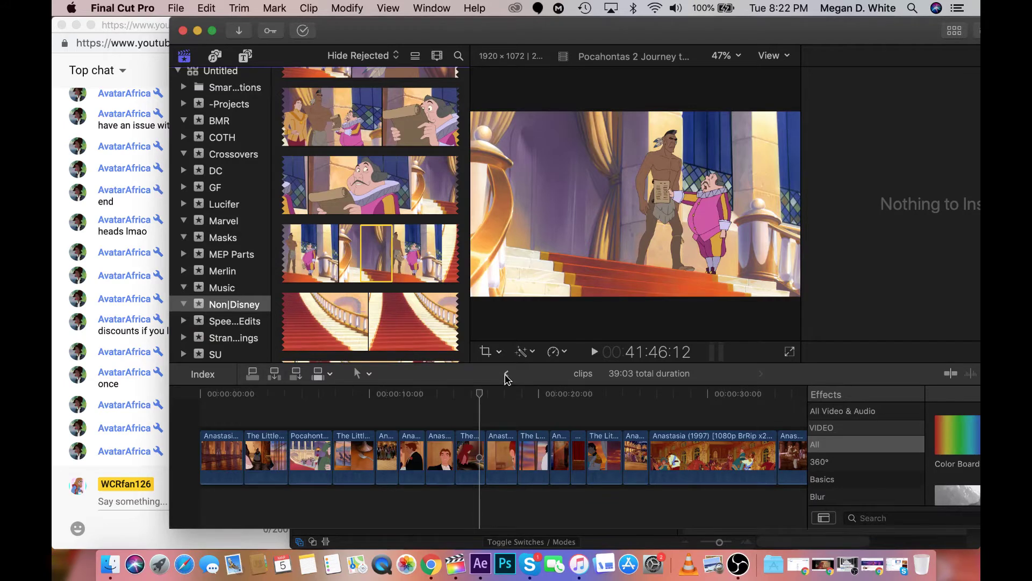
{"action": "left_click", "coordinate": [506, 374]}
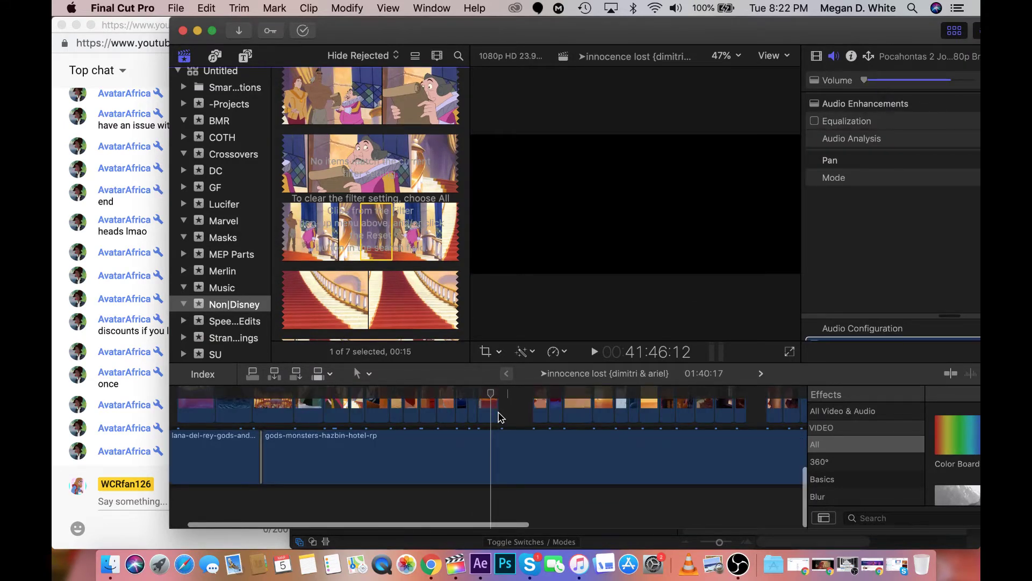
{"action": "key", "text": "super+bracketleft"}
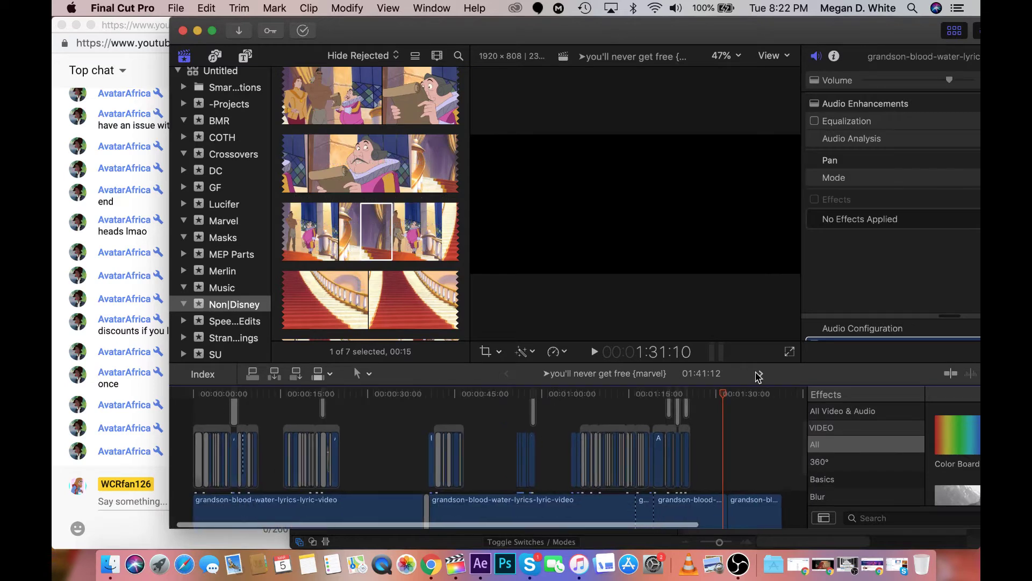
{"action": "left_click", "coordinate": [761, 374]}
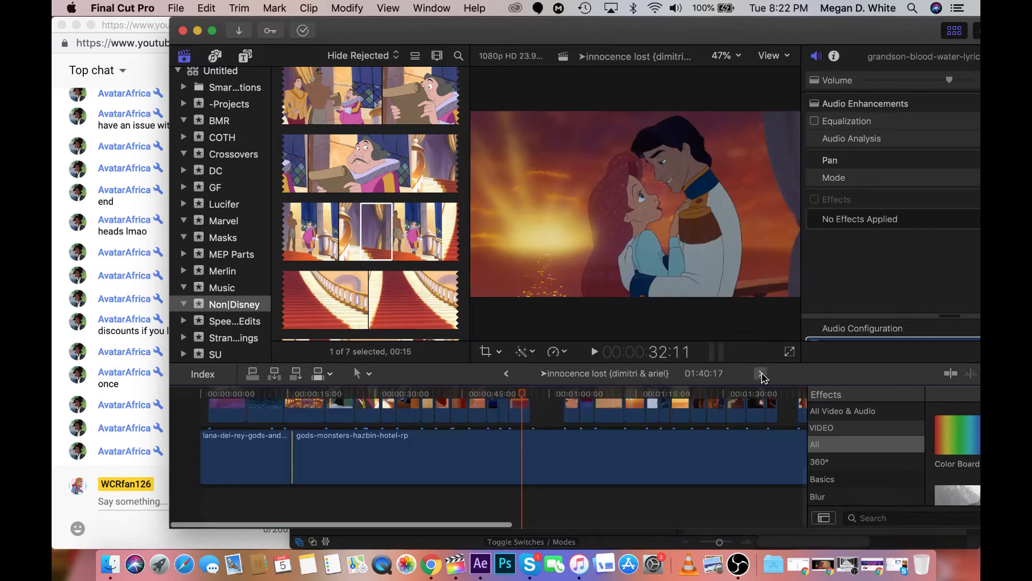
{"action": "key", "text": "super+equal"}
{"action": "key", "text": "super+equal"}
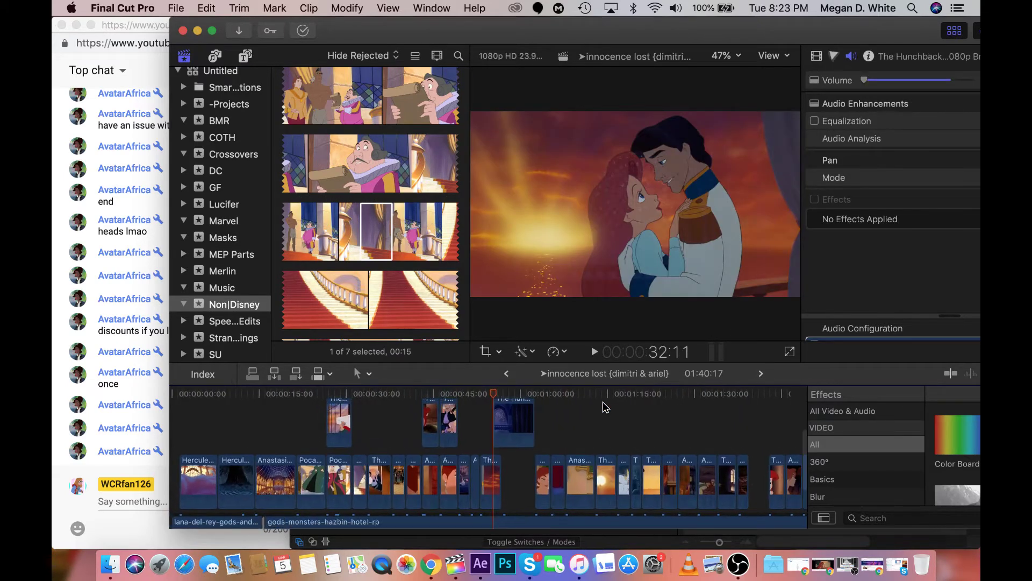
{"action": "left_click", "coordinate": [540, 418]}
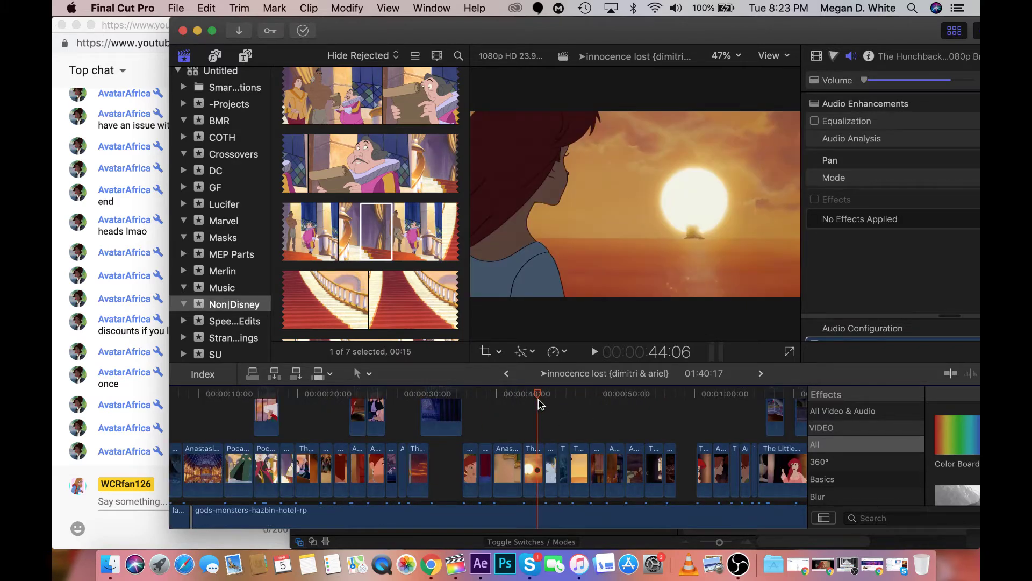
{"action": "key", "text": "space"}
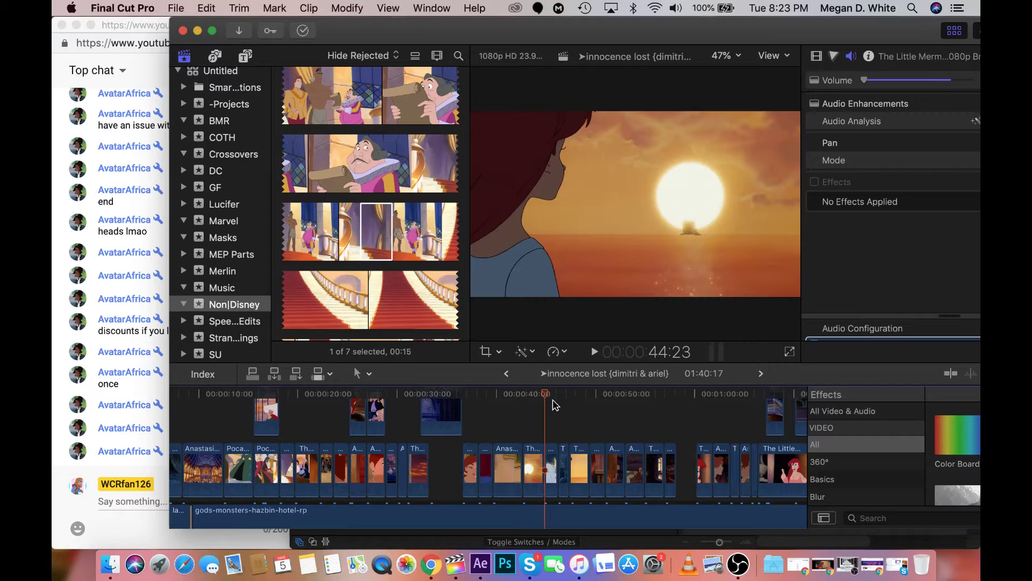
Look over the "innocence lost {dimitri & ariel}", "clips" and "you'll never get free {marvel}" timelines, checking the live chat in between
{"action": "scroll", "coordinate": [555, 408], "scroll_direction": "left", "scroll_amount": 3}
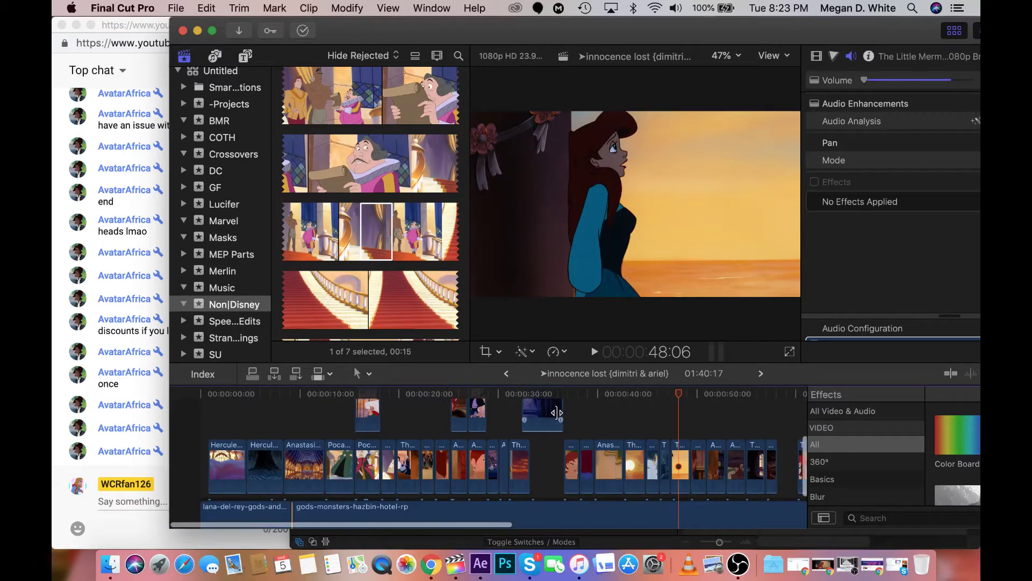
{"action": "scroll", "coordinate": [557, 413], "scroll_direction": "down", "scroll_amount": 5}
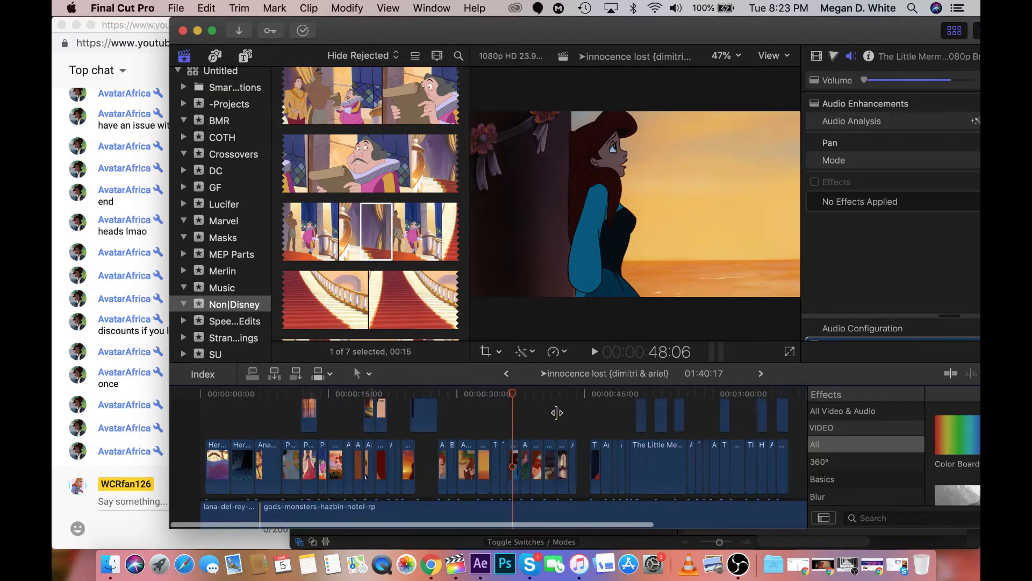
{"action": "scroll", "coordinate": [558, 416], "scroll_direction": "down", "scroll_amount": 3}
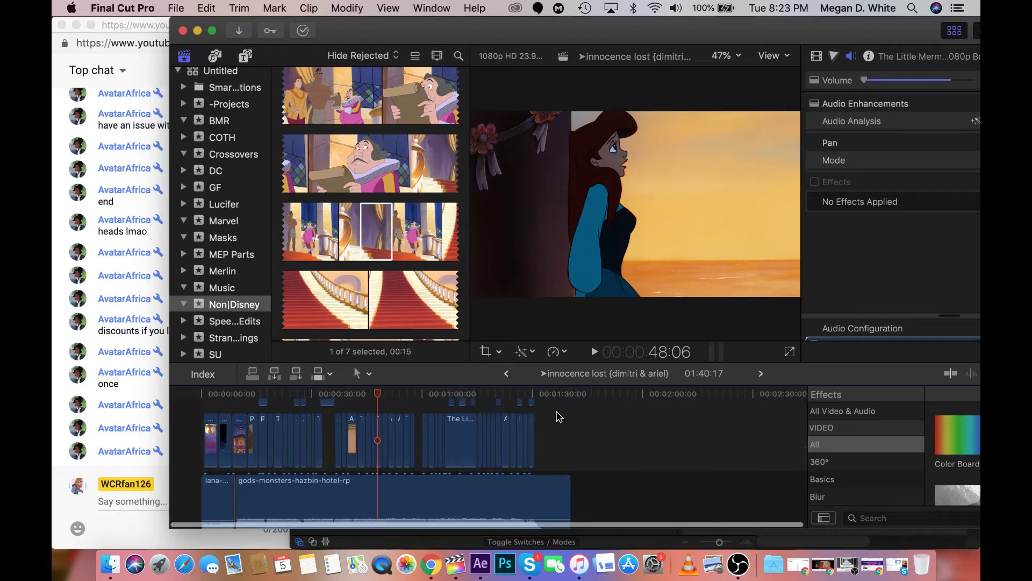
{"action": "scroll", "coordinate": [558, 416], "scroll_direction": "up", "scroll_amount": 5}
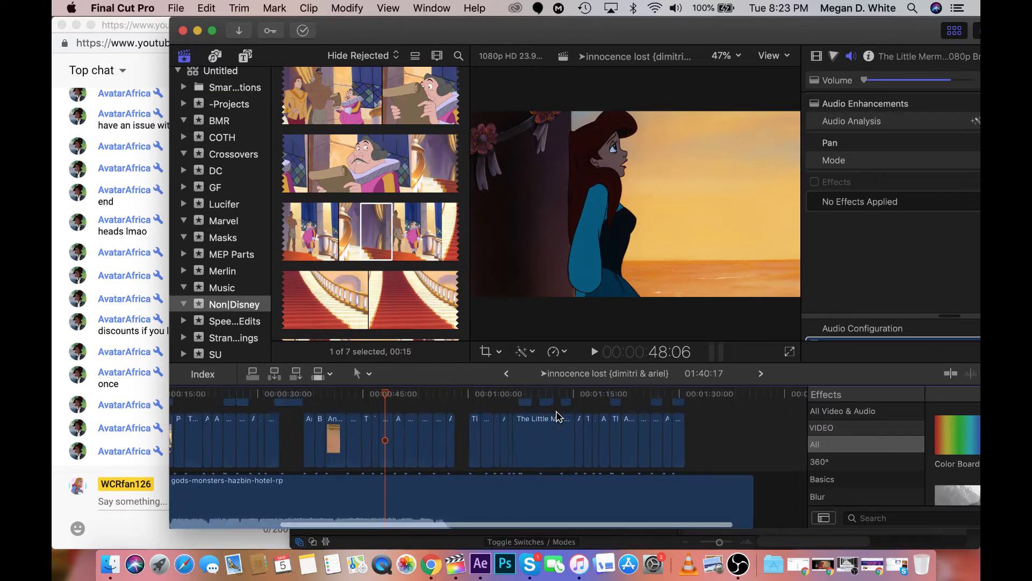
{"action": "scroll", "coordinate": [558, 416], "scroll_direction": "up", "scroll_amount": 4}
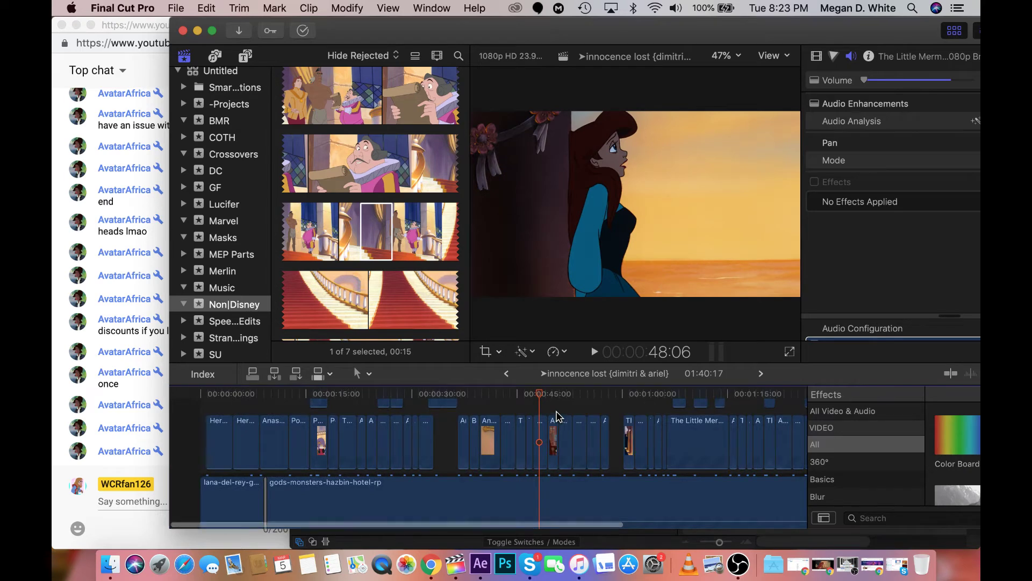
{"action": "left_click", "coordinate": [761, 375]}
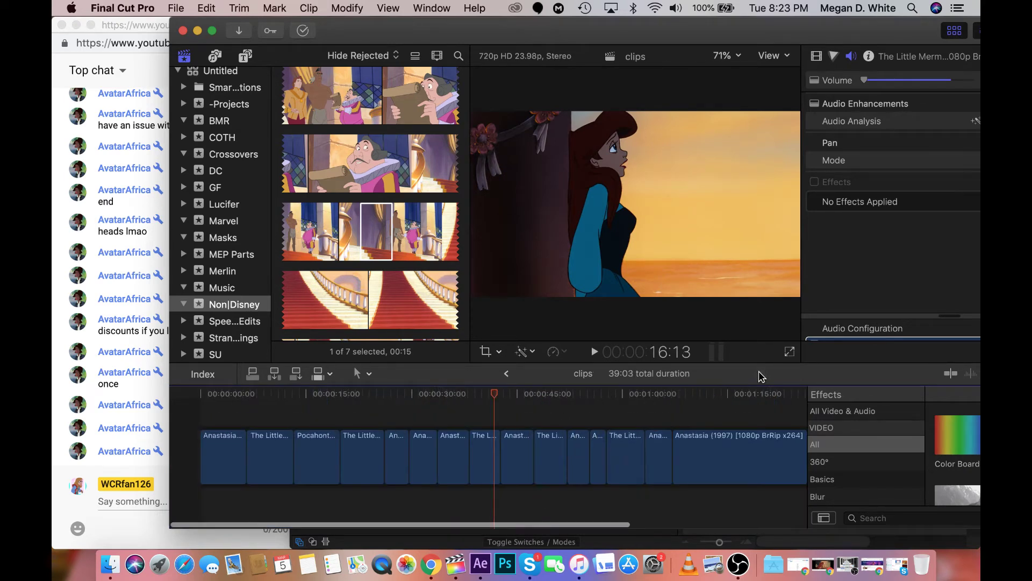
{"action": "left_click", "coordinate": [508, 373]}
{"action": "left_click", "coordinate": [155, 475]}
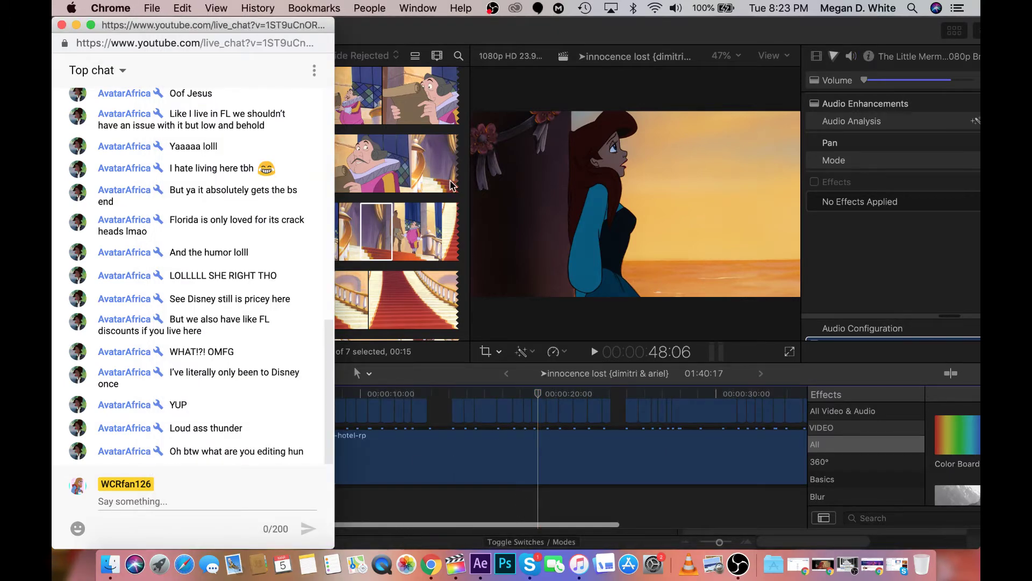
{"action": "left_click", "coordinate": [507, 376]}
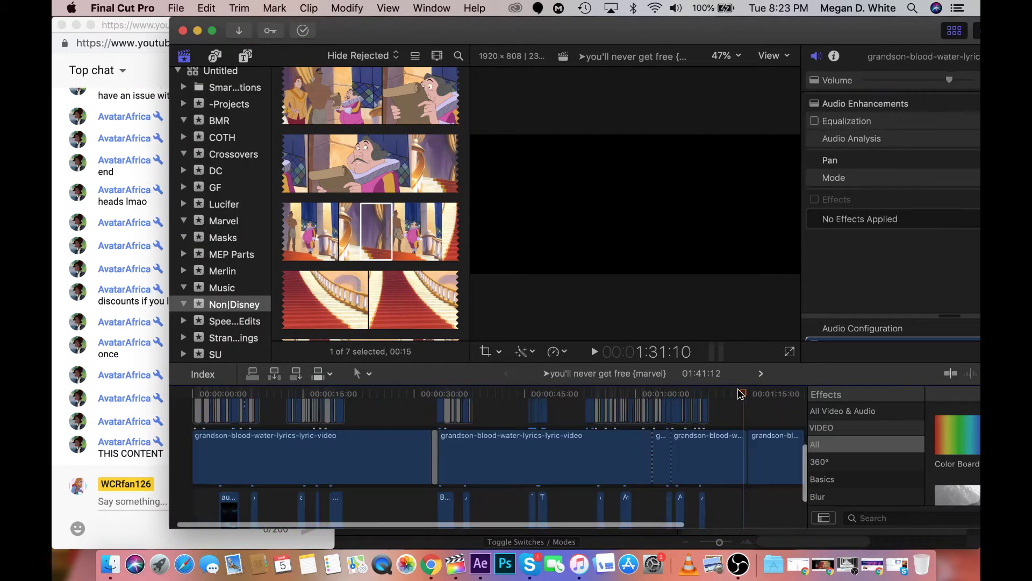
{"action": "left_click", "coordinate": [119, 463]}
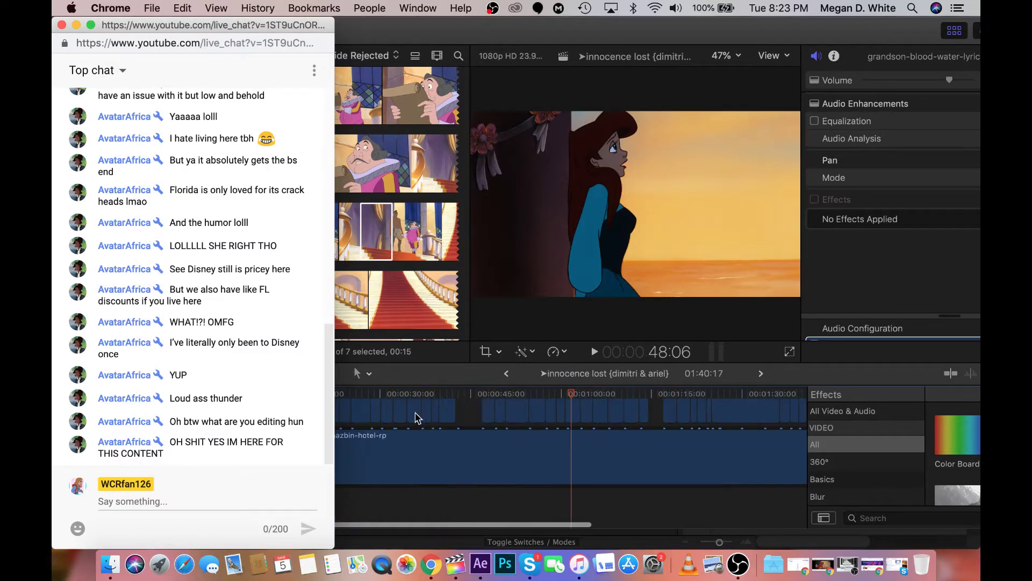
{"action": "left_click", "coordinate": [488, 379]}
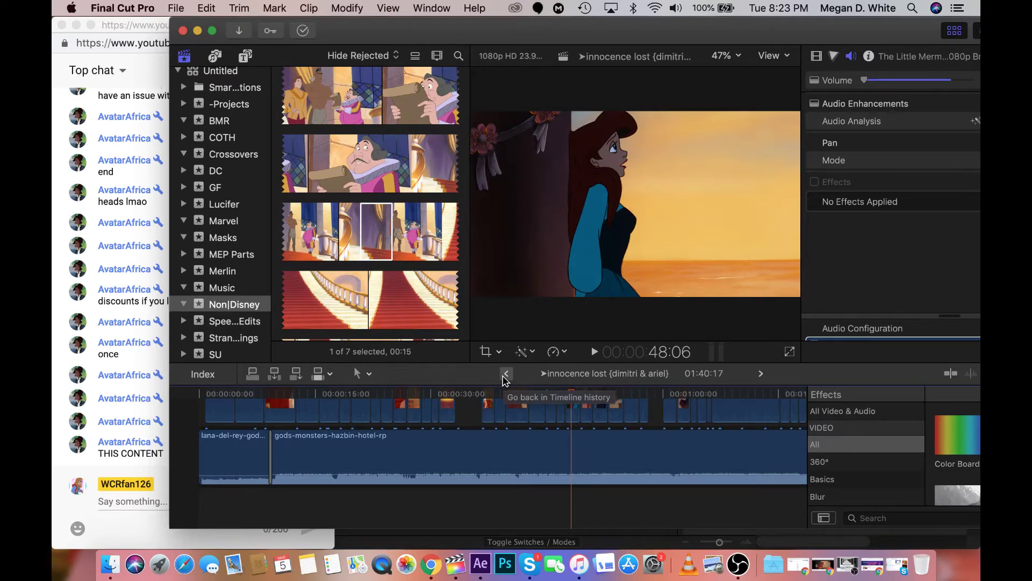
Make the viewer who has just joined the live chat a moderator of the channel
{"action": "left_click", "coordinate": [134, 438]}
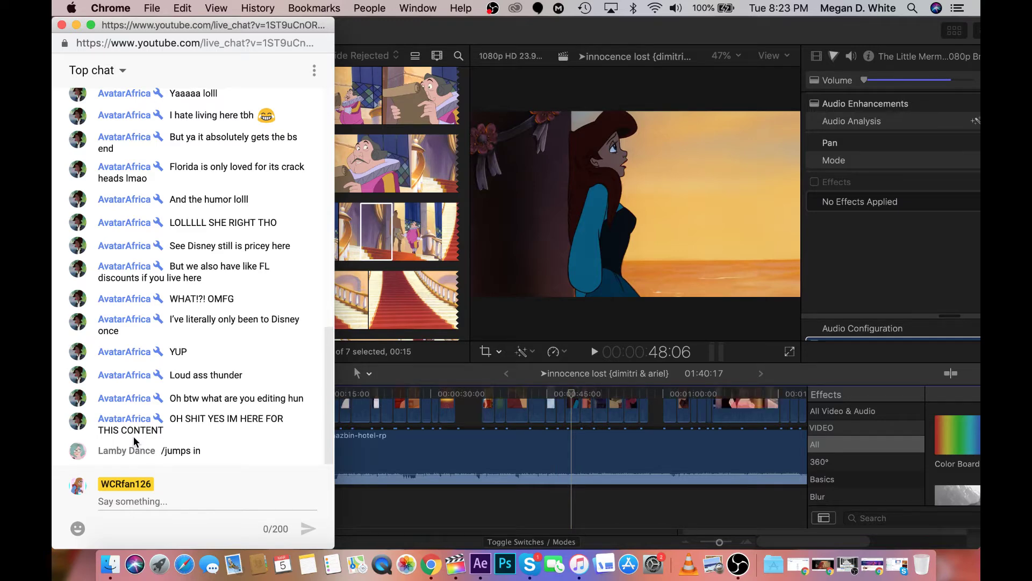
{"action": "left_click", "coordinate": [304, 455]}
{"action": "left_click", "coordinate": [281, 421]}
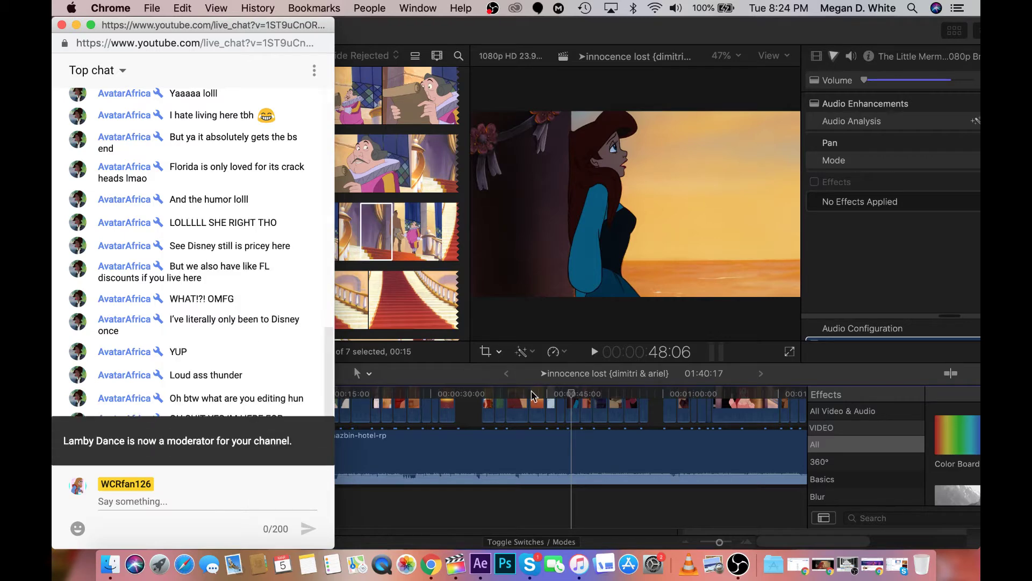
Go back to the "you'll never get free {marvel}" timeline and move the playhead to 26:04 to look over its clips
{"action": "left_click", "coordinate": [509, 377]}
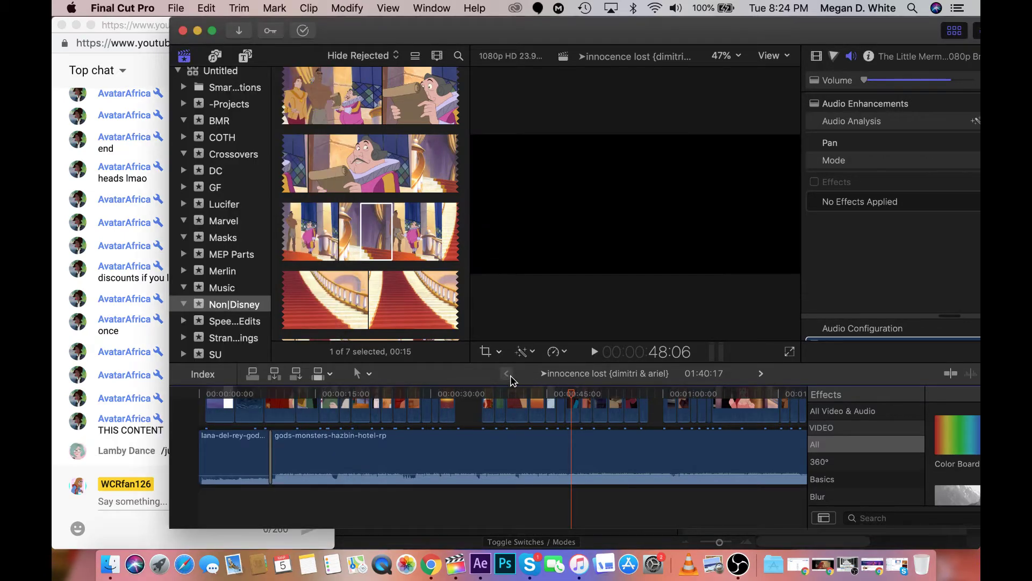
{"action": "key", "text": "super+bracketleft"}
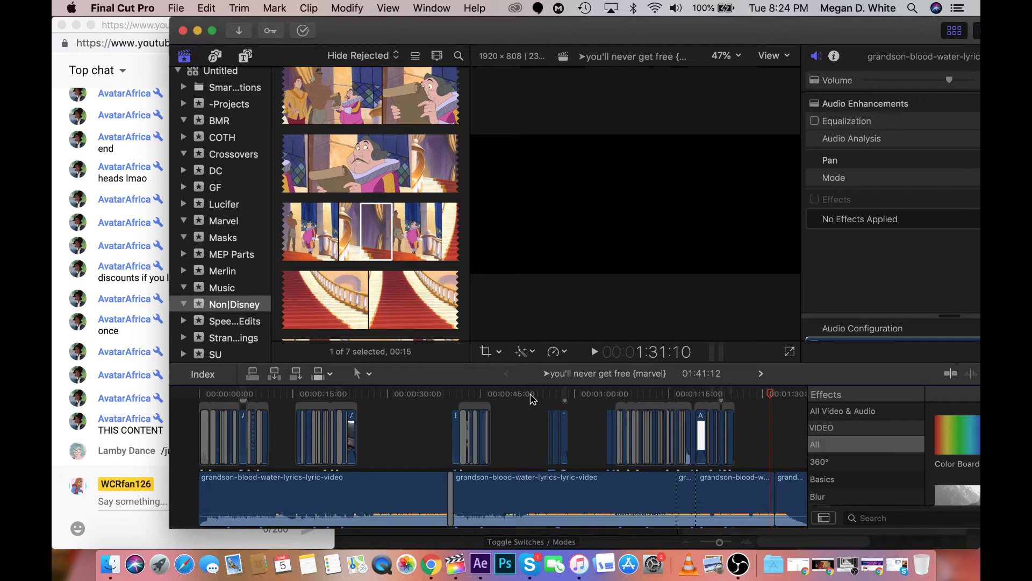
{"action": "left_click", "coordinate": [397, 412]}
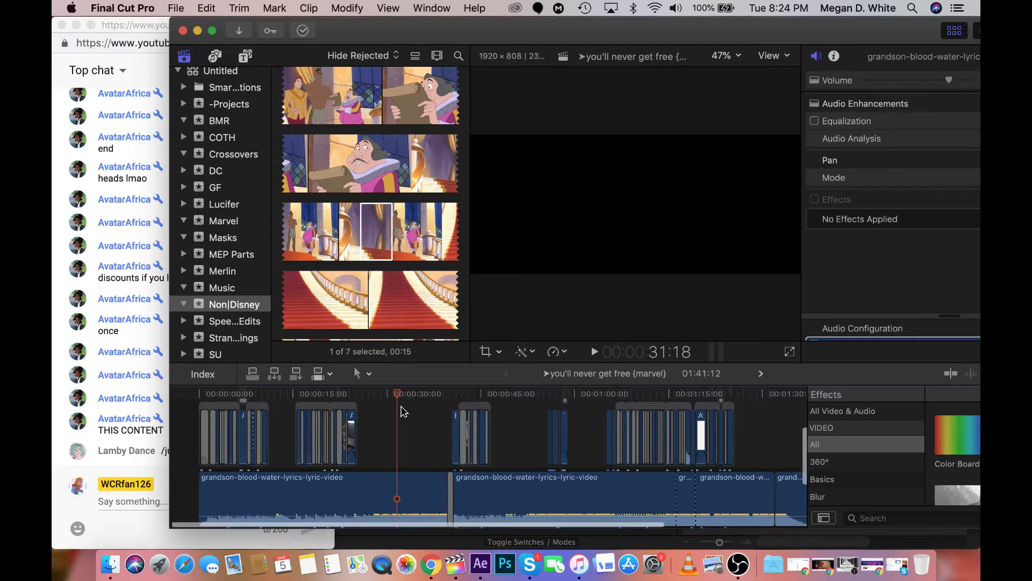
{"action": "scroll", "coordinate": [399, 411], "scroll_direction": "up", "scroll_amount": 3}
{"action": "left_click", "coordinate": [376, 403]}
{"action": "left_click_drag", "start_coordinate": [375, 398], "coordinate": [364, 398]}
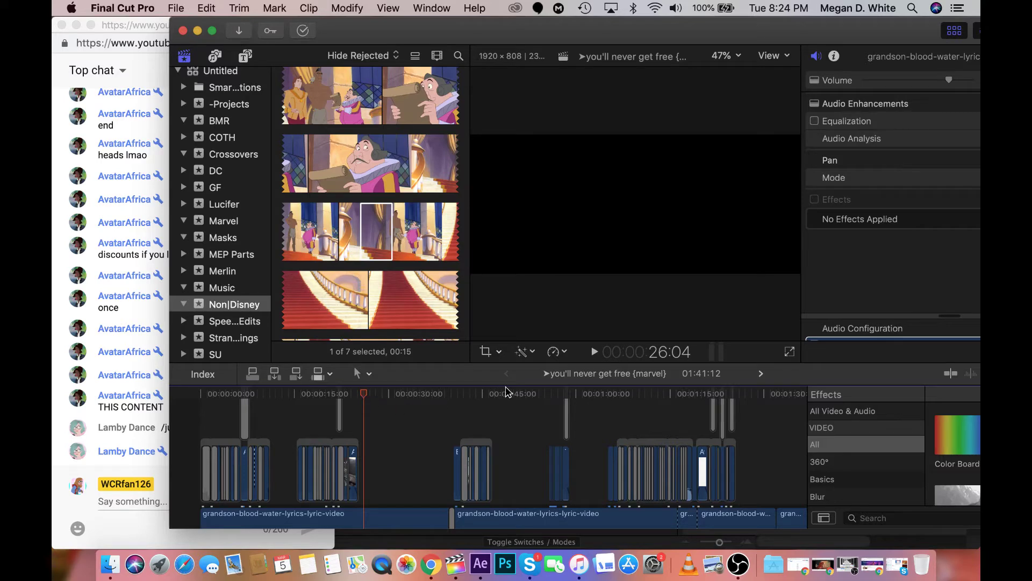
{"action": "left_click", "coordinate": [761, 374]}
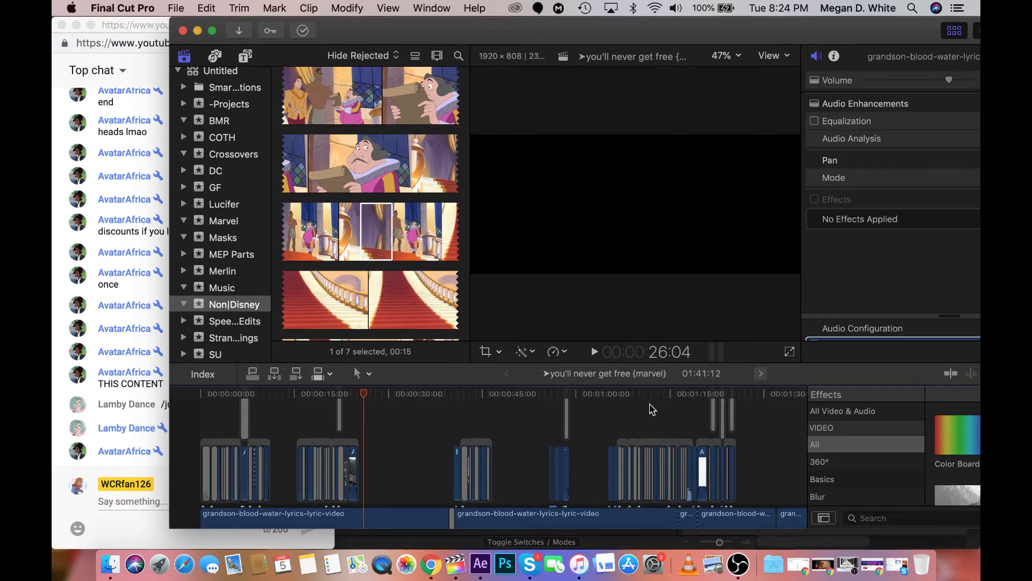
Check the live chat, return to the "you'll never get free {marvel}" timeline and move the playhead to its start
{"action": "left_click", "coordinate": [131, 457]}
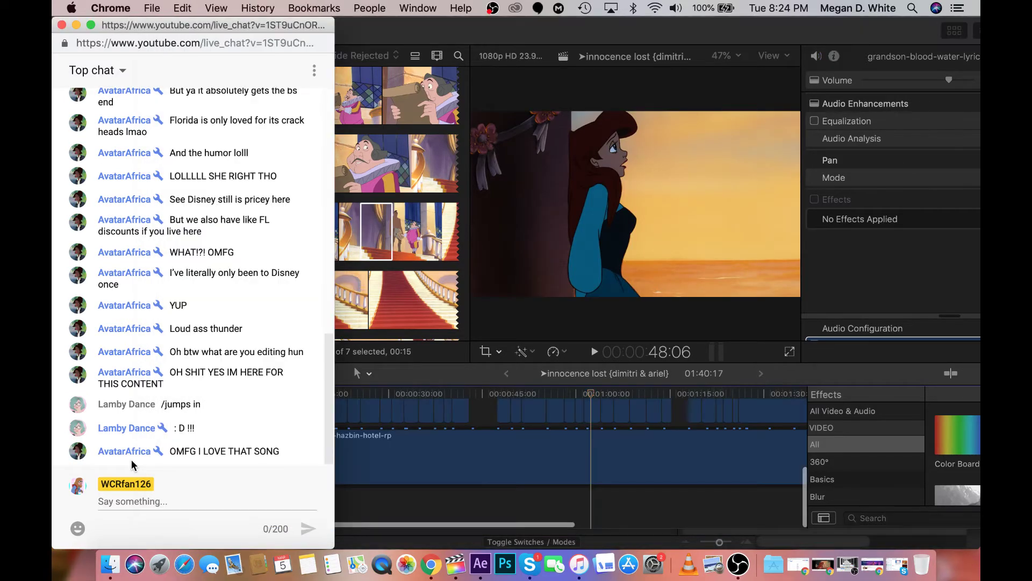
{"action": "left_click", "coordinate": [518, 380]}
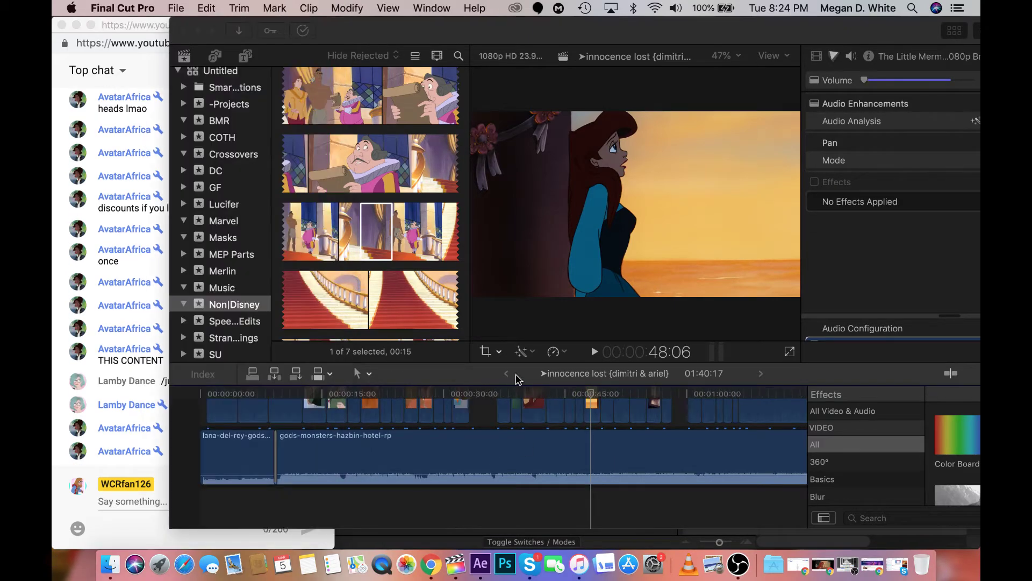
{"action": "left_click", "coordinate": [505, 375]}
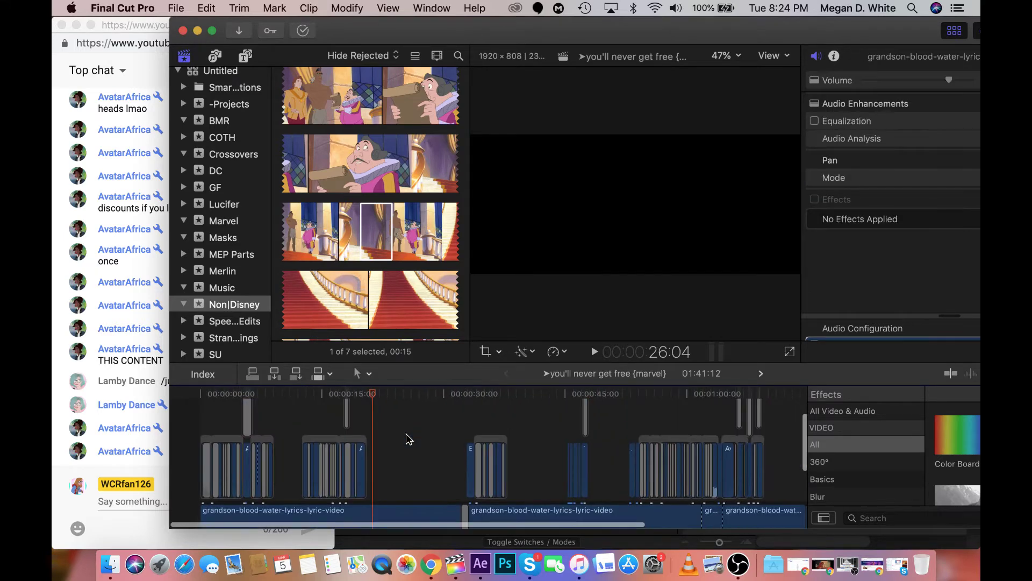
{"action": "left_click", "coordinate": [197, 425]}
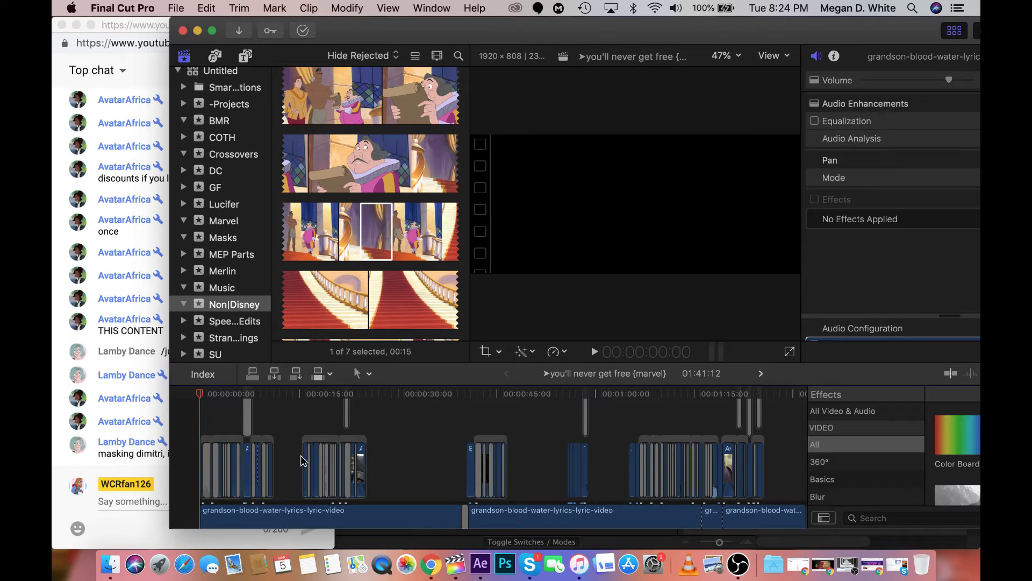
{"action": "left_click", "coordinate": [164, 430]}
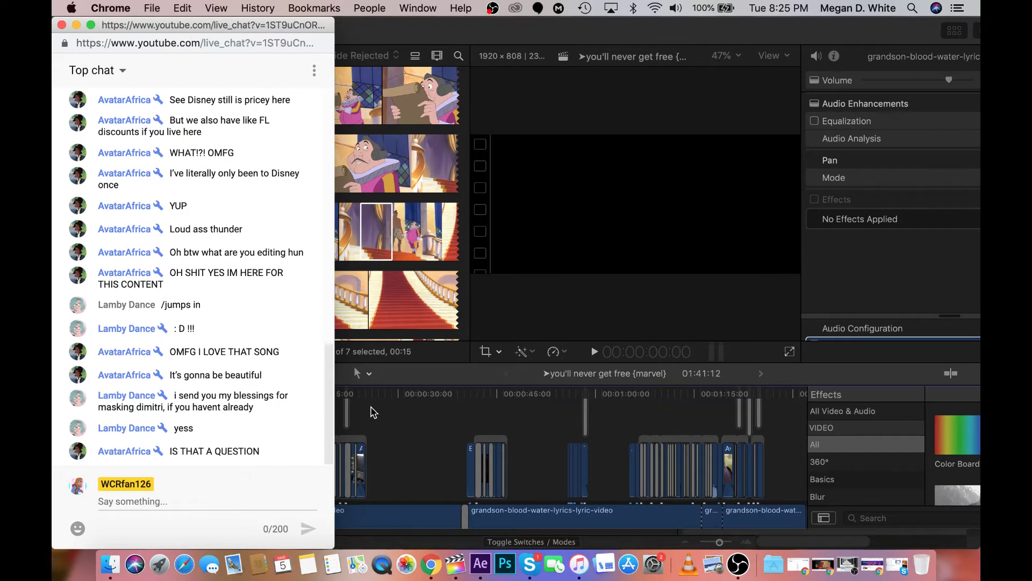
{"action": "left_click", "coordinate": [374, 411]}
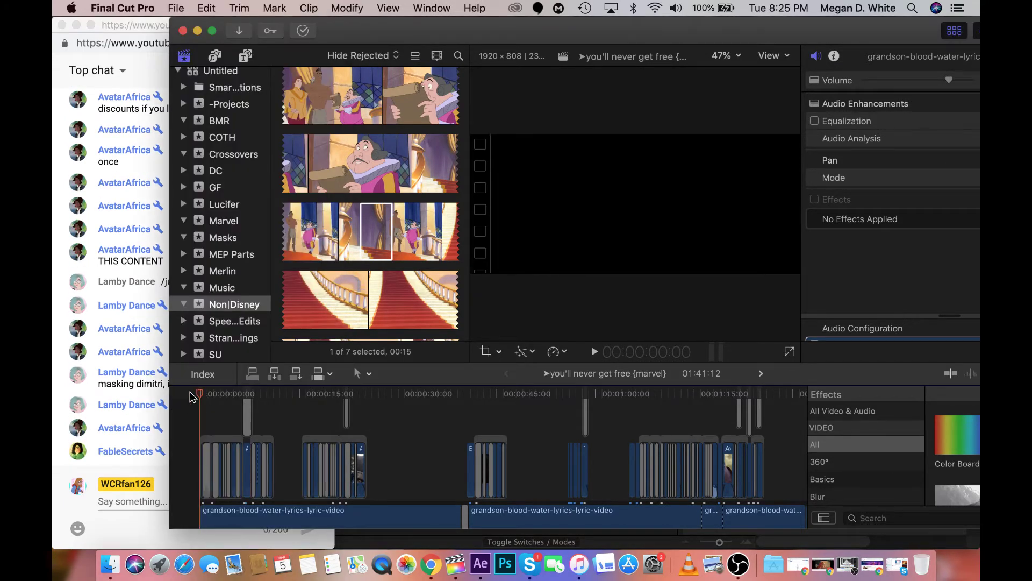
Hide the browser and the inspector to enlarge the viewer, and turn up the system volume for playback
{"action": "key", "text": "XF86AudioLowerVolume"}
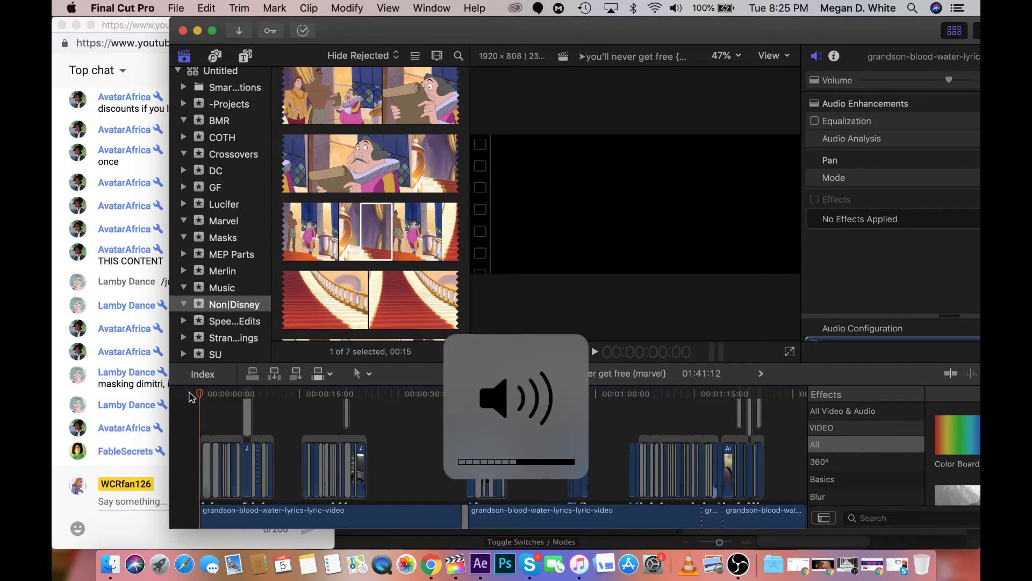
{"action": "key", "text": "ctrl+super+1"}
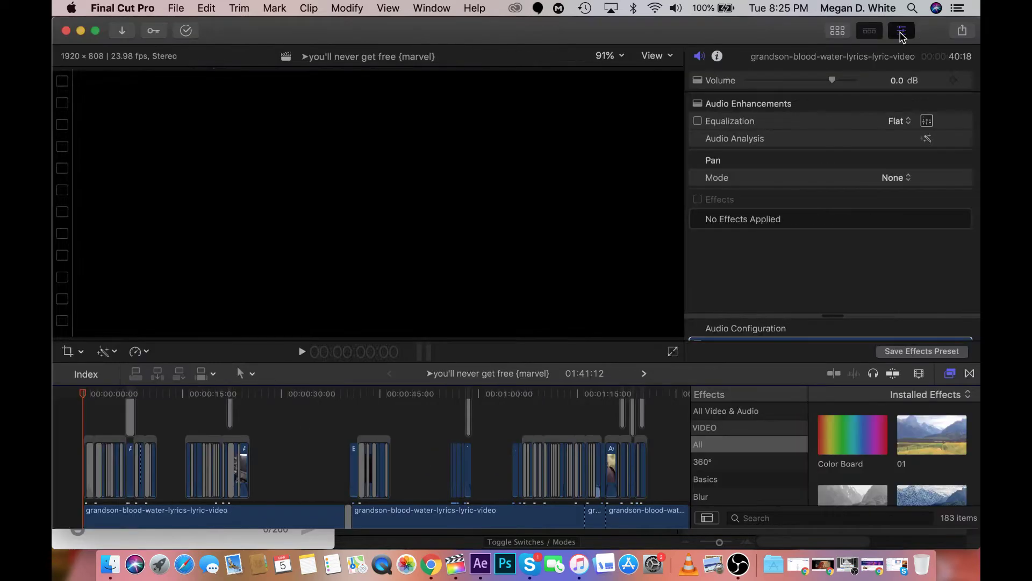
{"action": "key", "text": "super+4"}
{"action": "key", "text": "XF86AudioLowerVolume"}
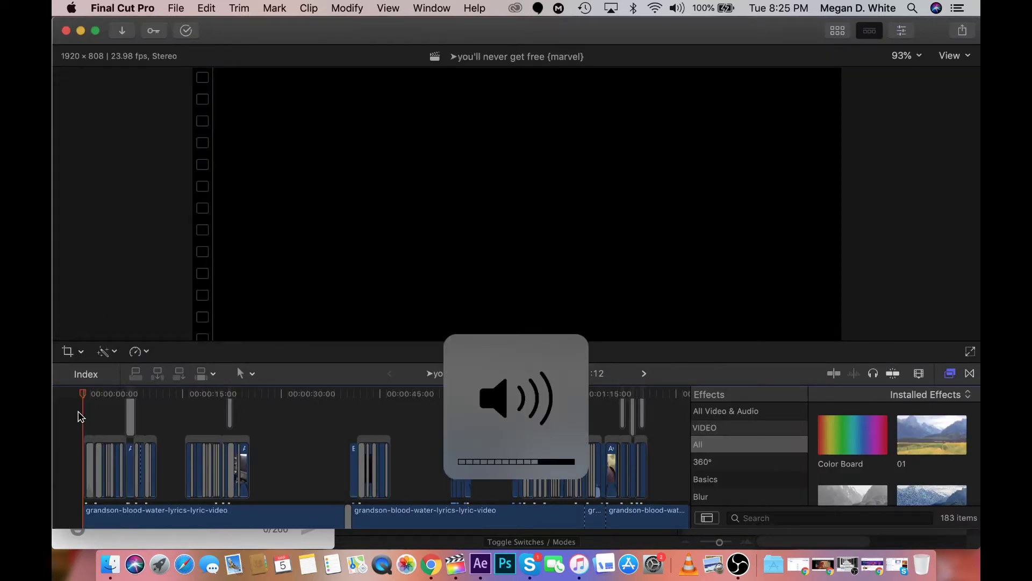
{"action": "key", "text": "XF86AudioLowerVolume"}
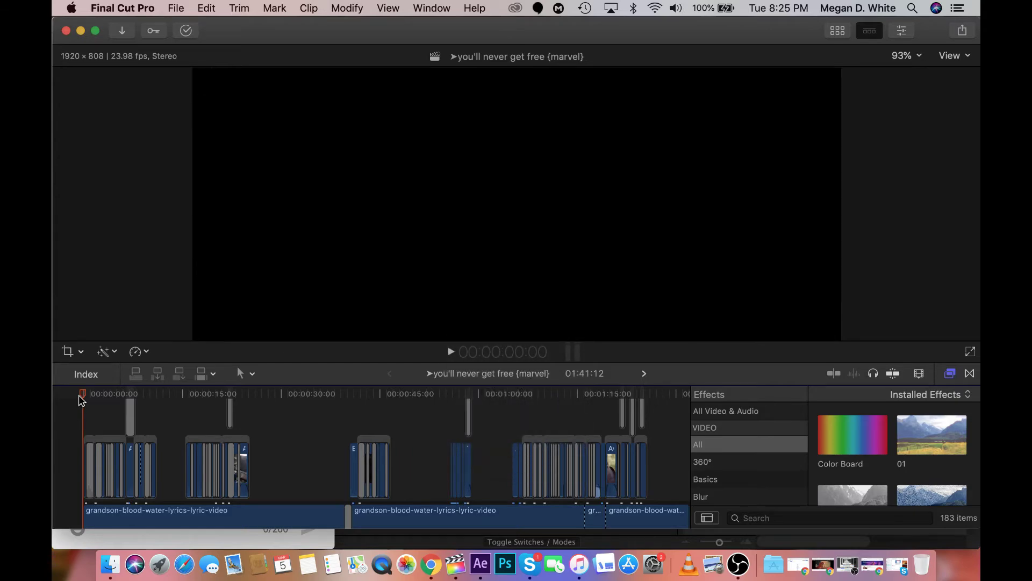
Play the "you'll never get free {marvel}" timeline from the start and stop at 1:26:12, after its last clips
{"action": "key", "text": "space"}
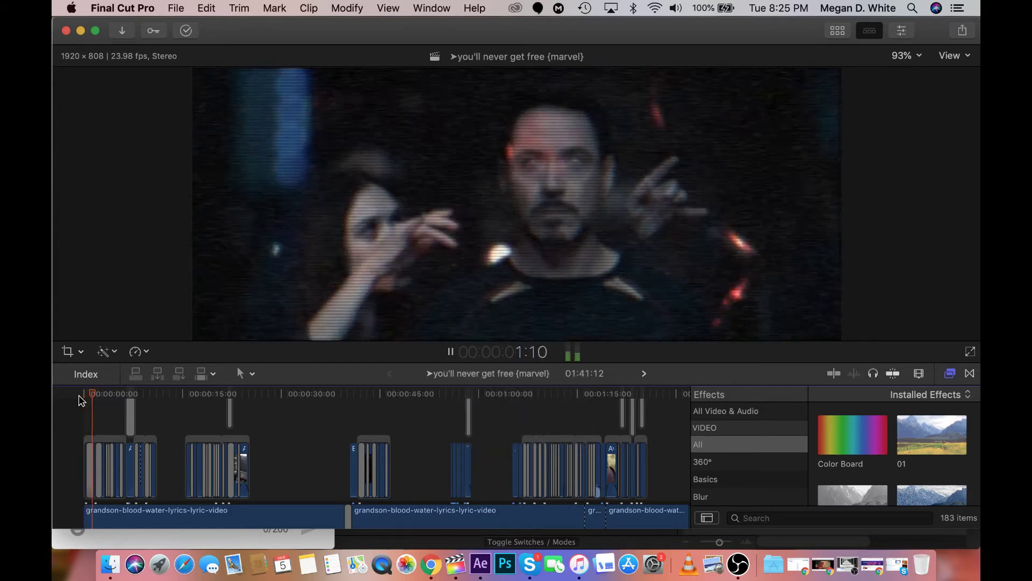
{"action": "key", "text": "space"}
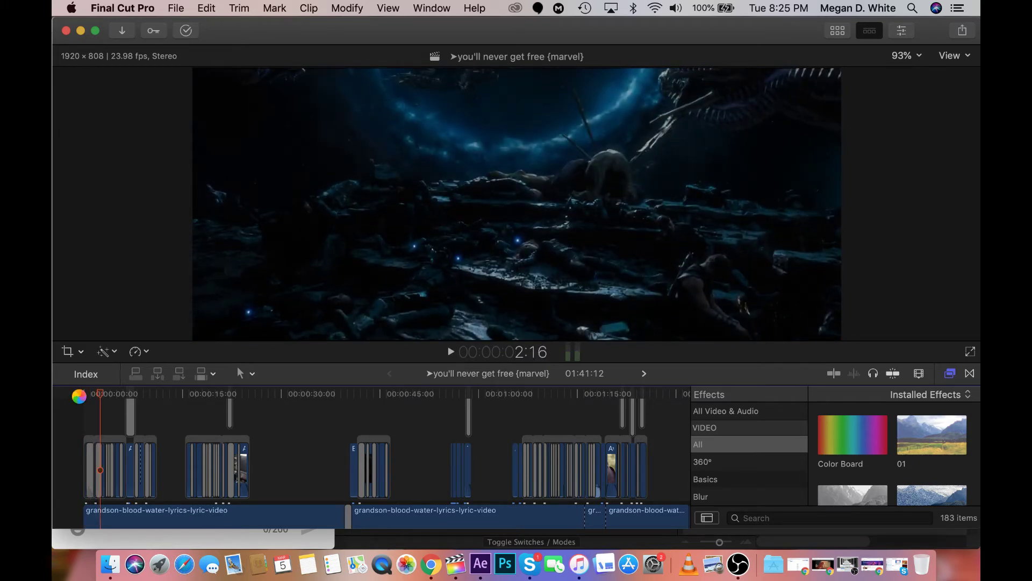
{"action": "key", "text": "space"}
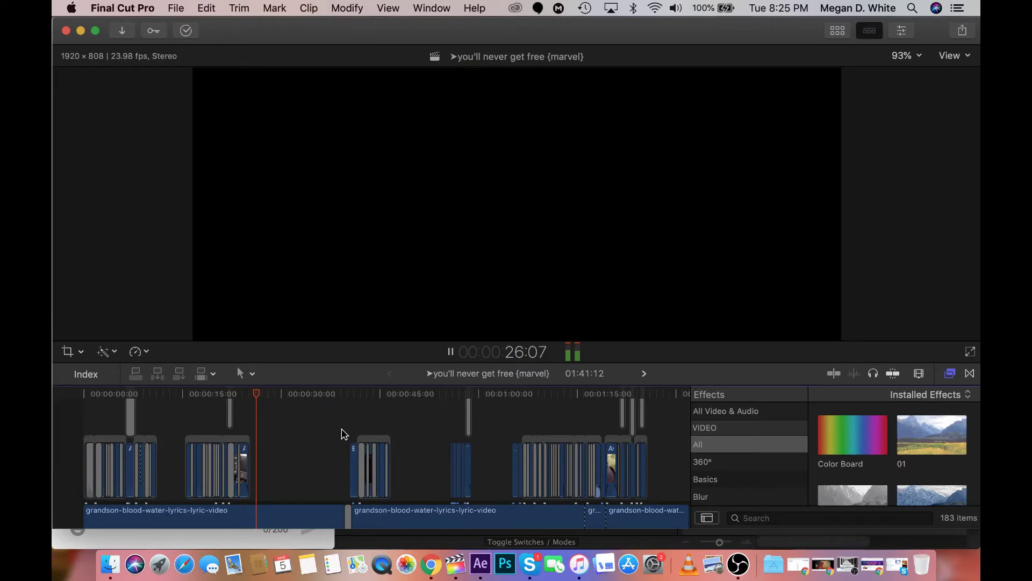
{"action": "left_click", "coordinate": [342, 429]}
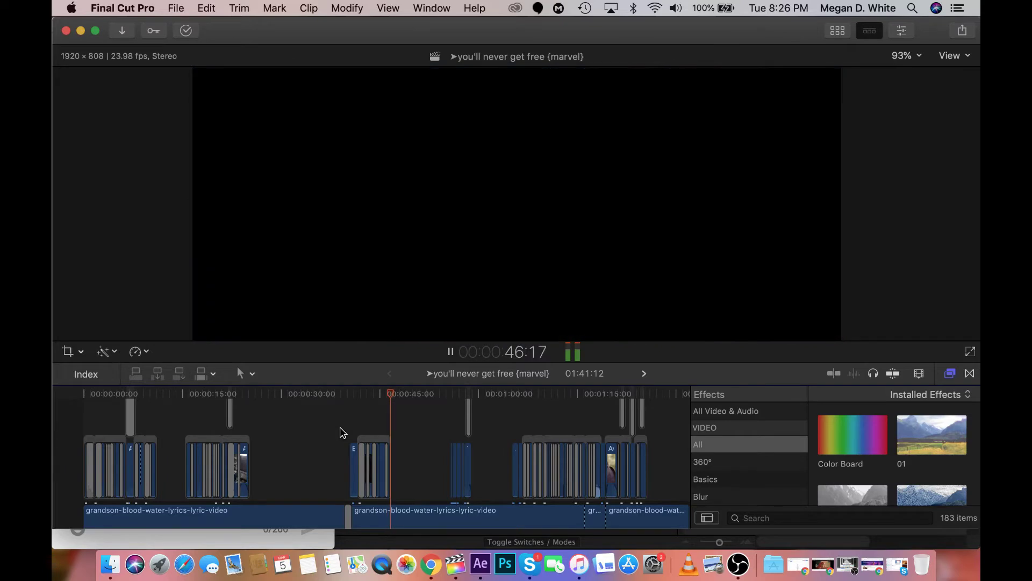
{"action": "left_click", "coordinate": [445, 429]}
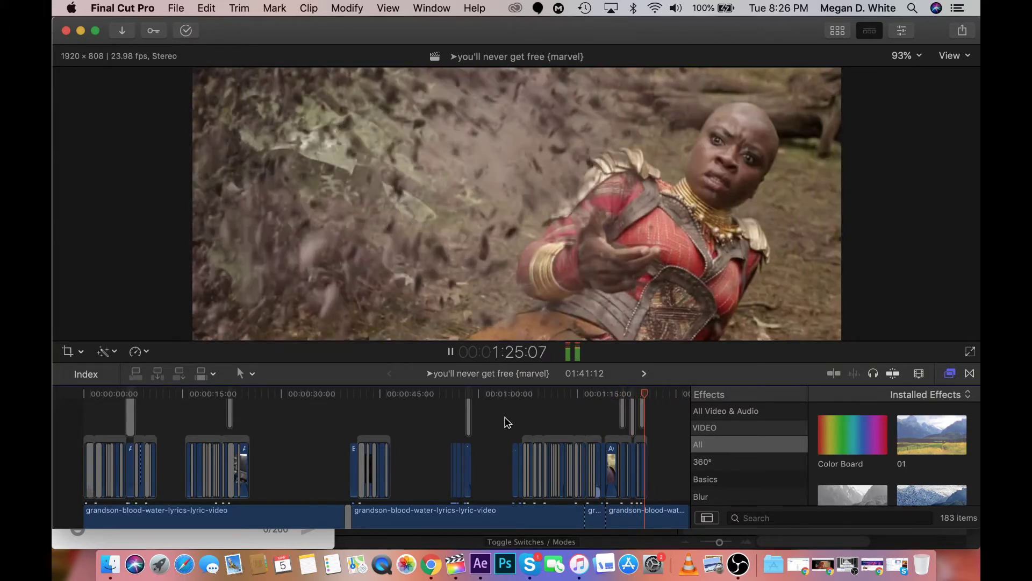
{"action": "key", "text": "space"}
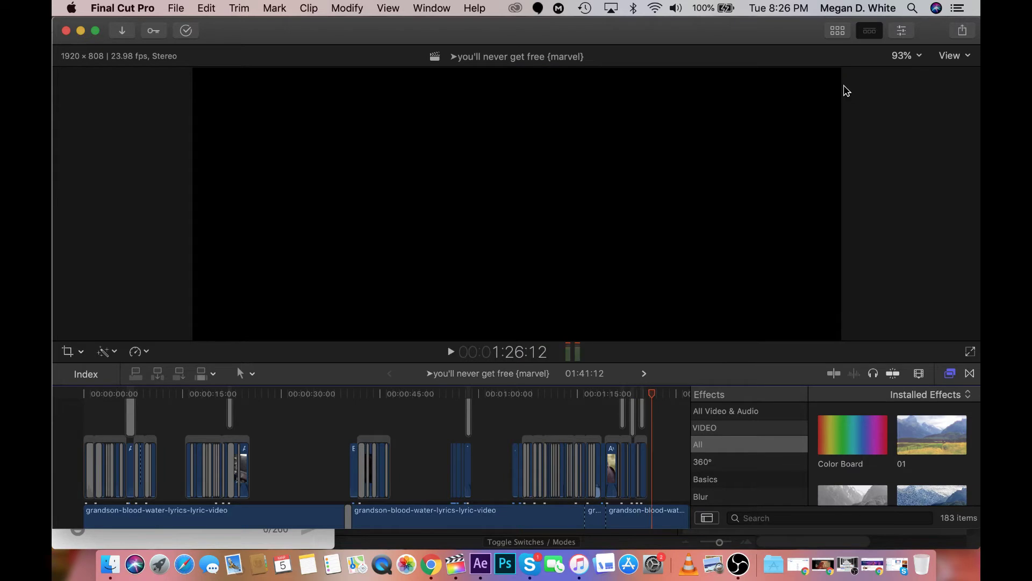
Show the browser and the inspector again, and minimize the Final Cut Pro window
{"action": "left_click", "coordinate": [904, 33]}
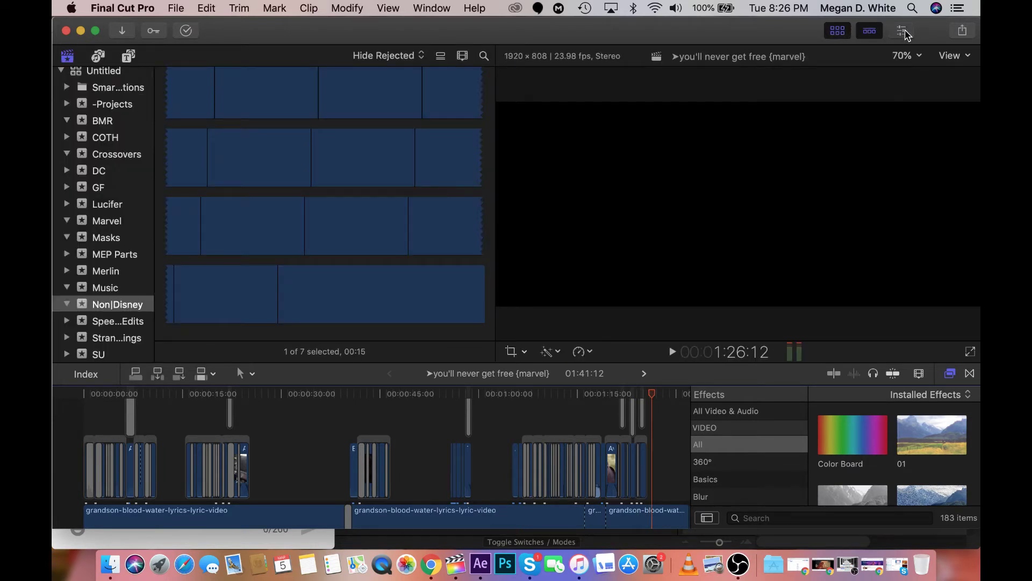
{"action": "left_click", "coordinate": [907, 34]}
{"action": "left_click_drag", "start_coordinate": [646, 40], "coordinate": [685, 41]}
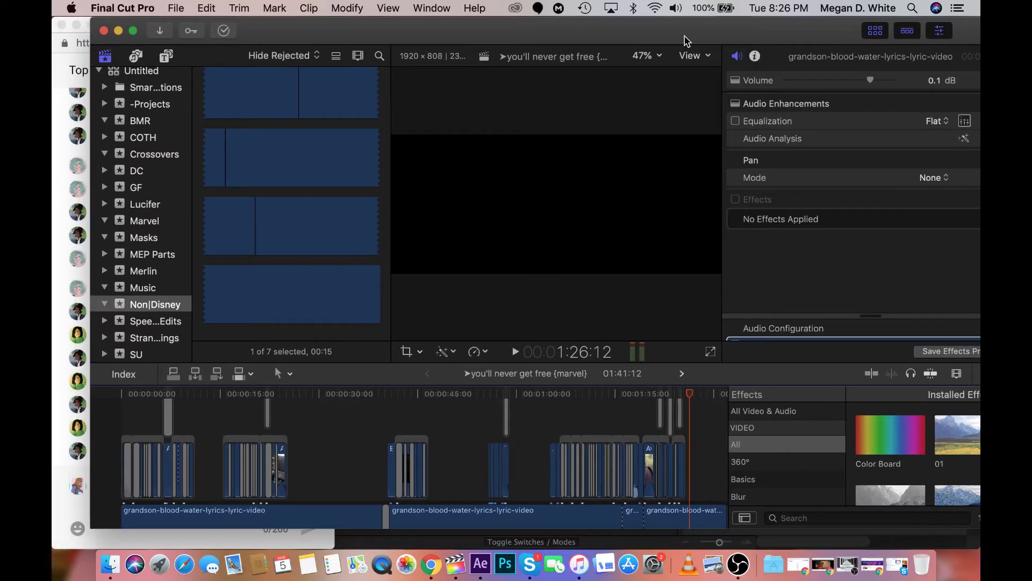
{"action": "left_click", "coordinate": [118, 31]}
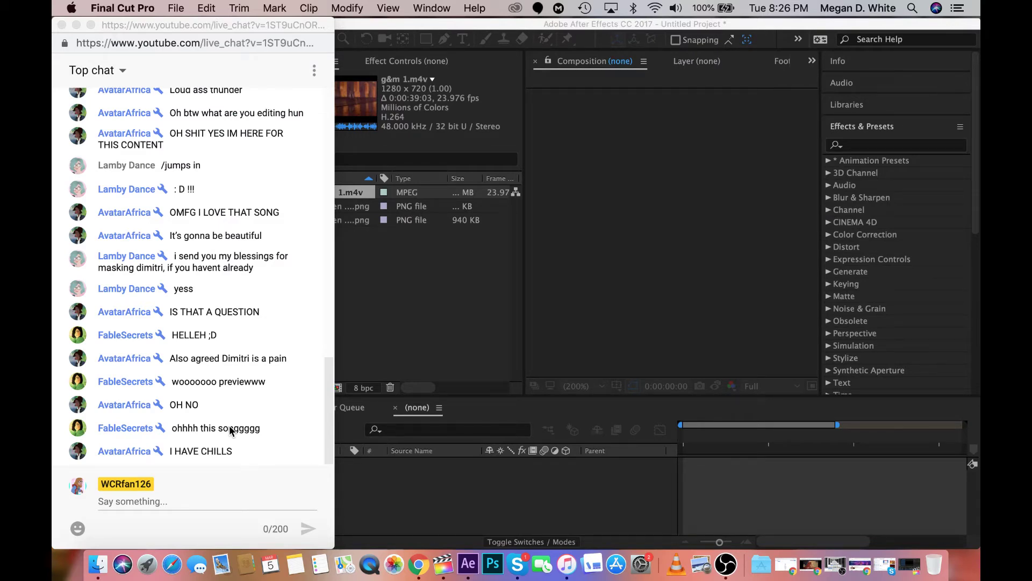
Switch to After Effects, create a composition from the g&m 1.m4v clip and widen its composition viewer
{"action": "left_click", "coordinate": [406, 290]}
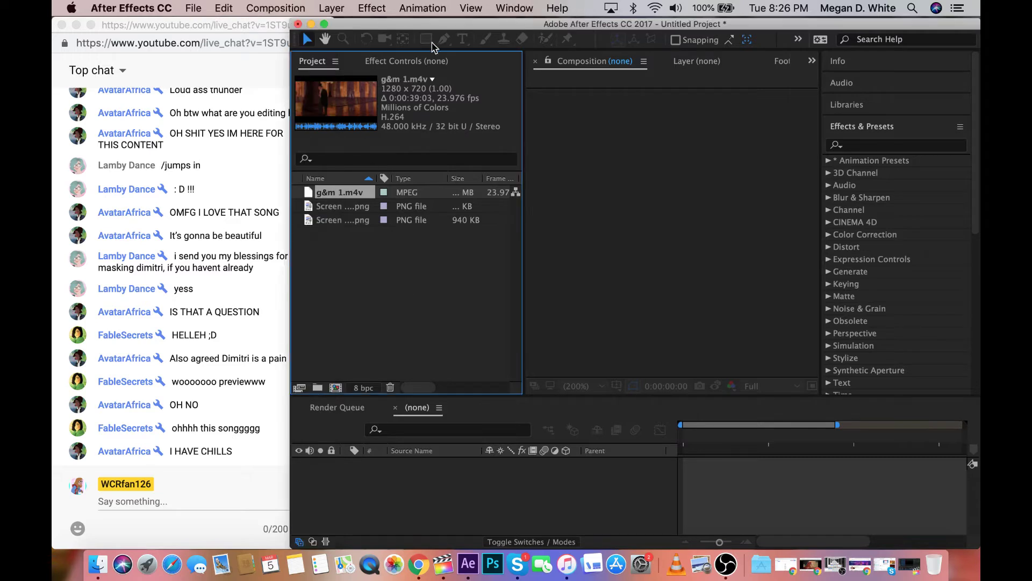
{"action": "left_click_drag", "start_coordinate": [448, 22], "coordinate": [448, 23]}
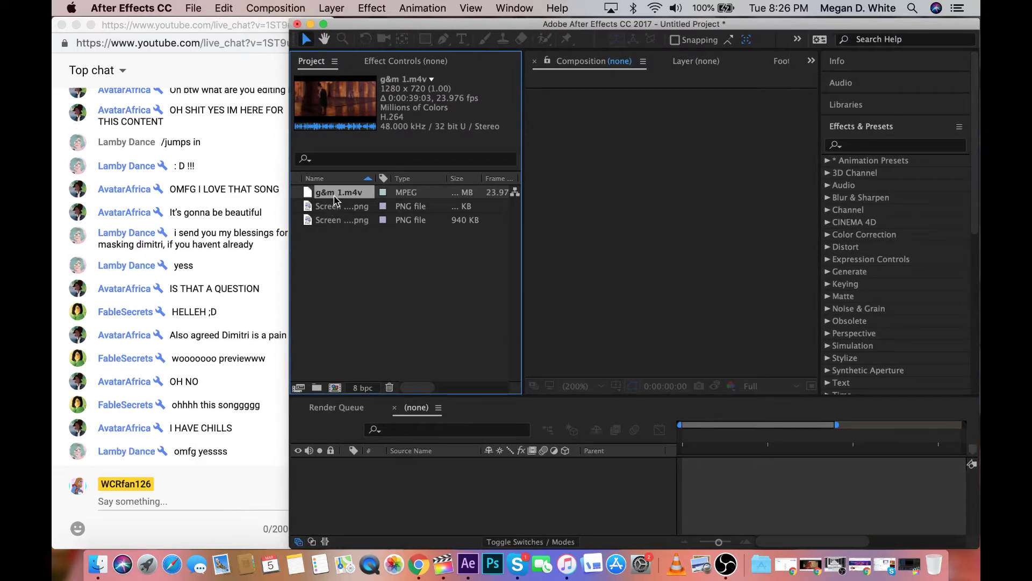
{"action": "left_click_drag", "start_coordinate": [338, 193], "coordinate": [714, 479]}
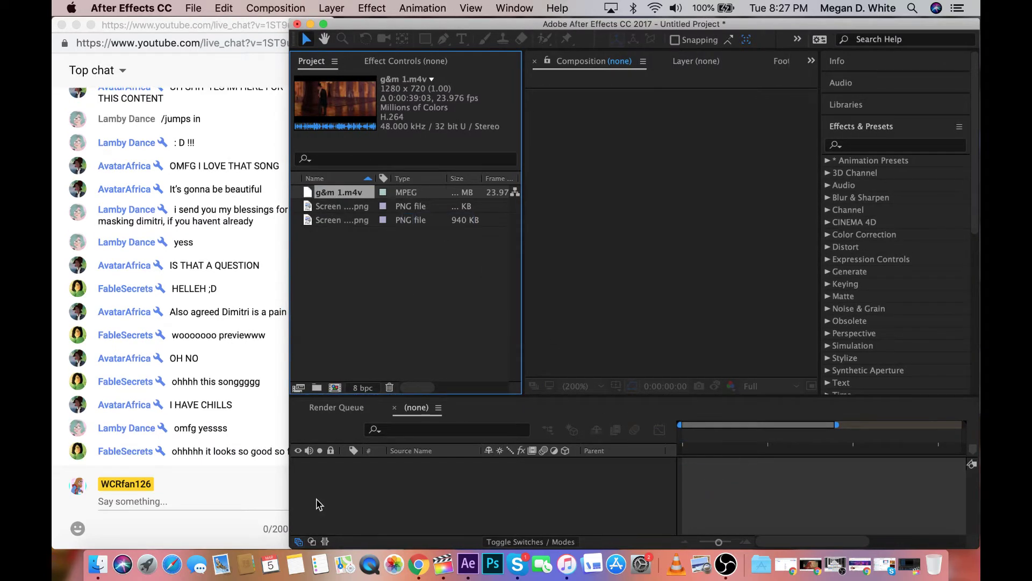
{"action": "left_click", "coordinate": [238, 468]}
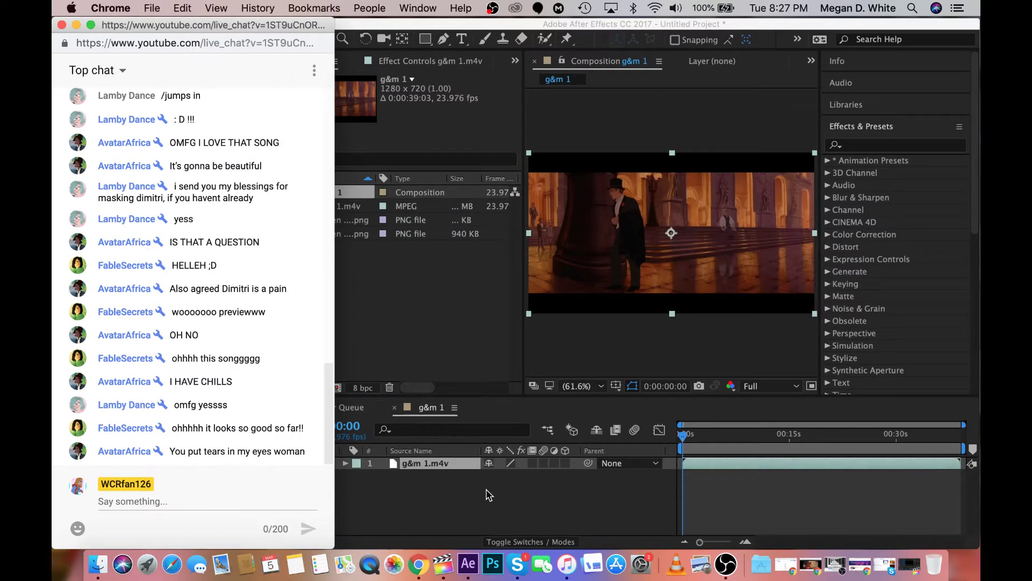
{"action": "left_click", "coordinate": [702, 480]}
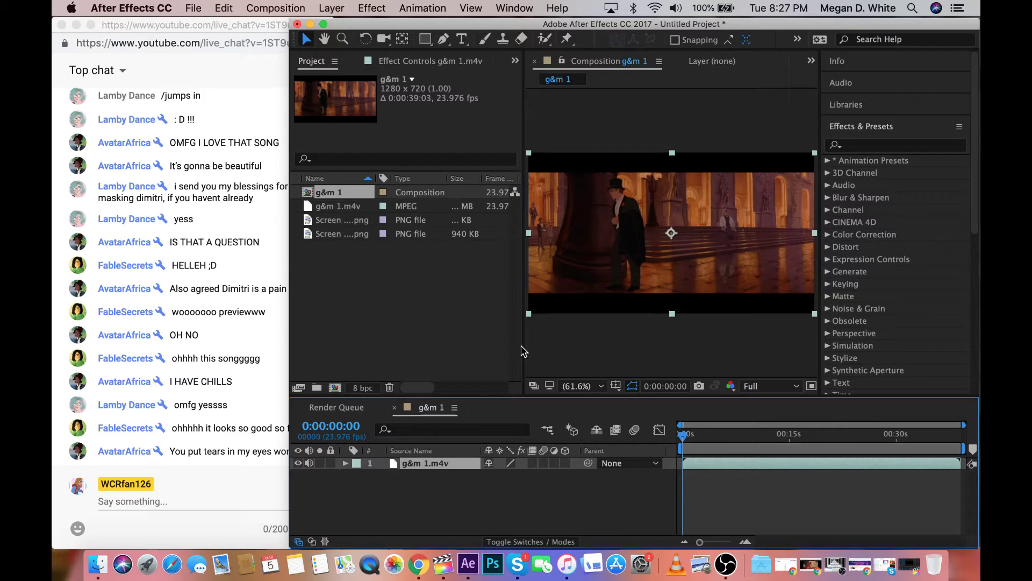
{"action": "left_click_drag", "start_coordinate": [521, 346], "coordinate": [380, 348]}
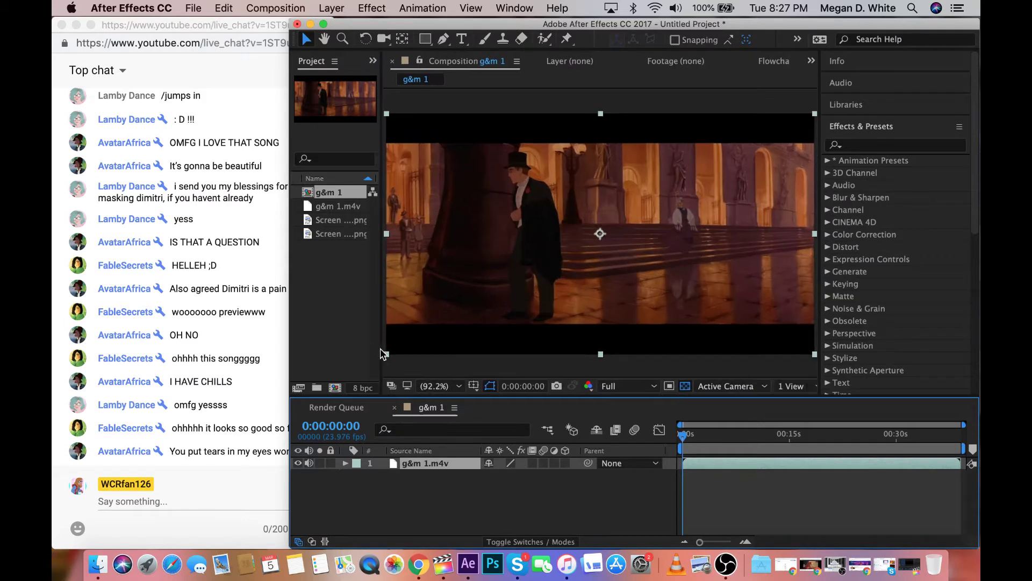
{"action": "left_click_drag", "start_coordinate": [818, 312], "coordinate": [872, 312]}
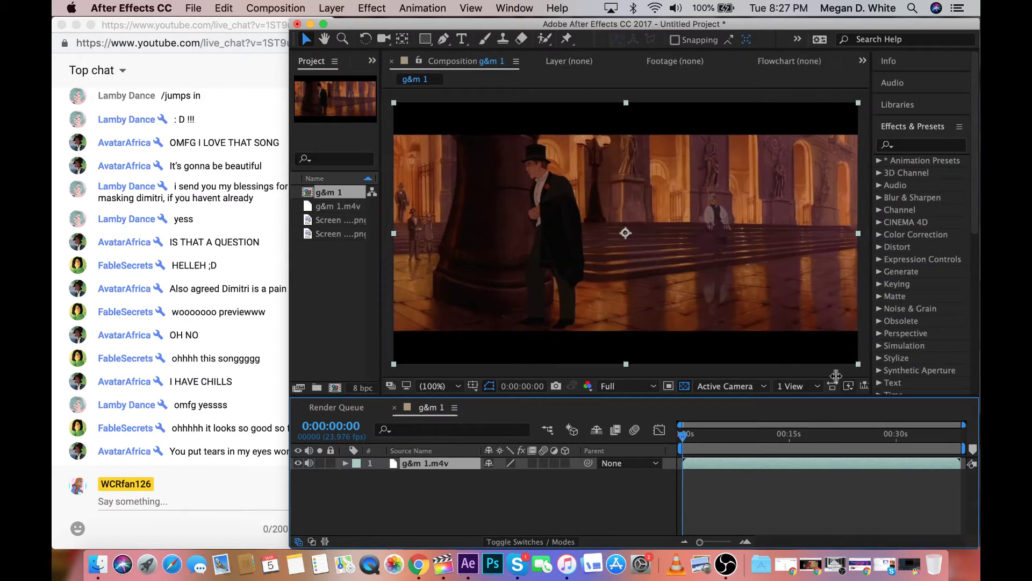
Magnify the g&m 1 timeline to single frames and move the current time to 0:00:00:05
{"action": "left_click_drag", "start_coordinate": [699, 542], "coordinate": [730, 542]}
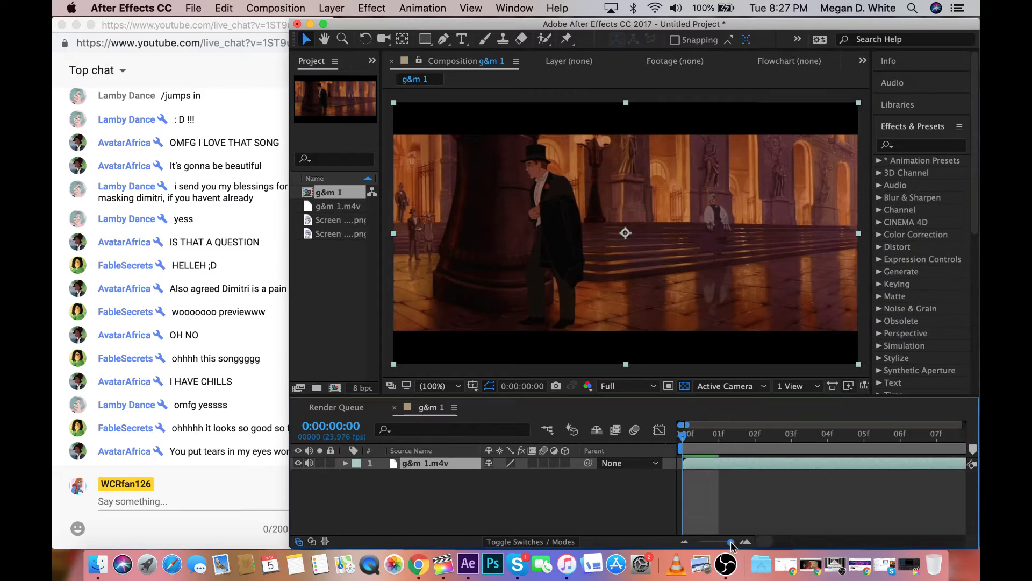
{"action": "left_click_drag", "start_coordinate": [690, 451], "coordinate": [769, 441]}
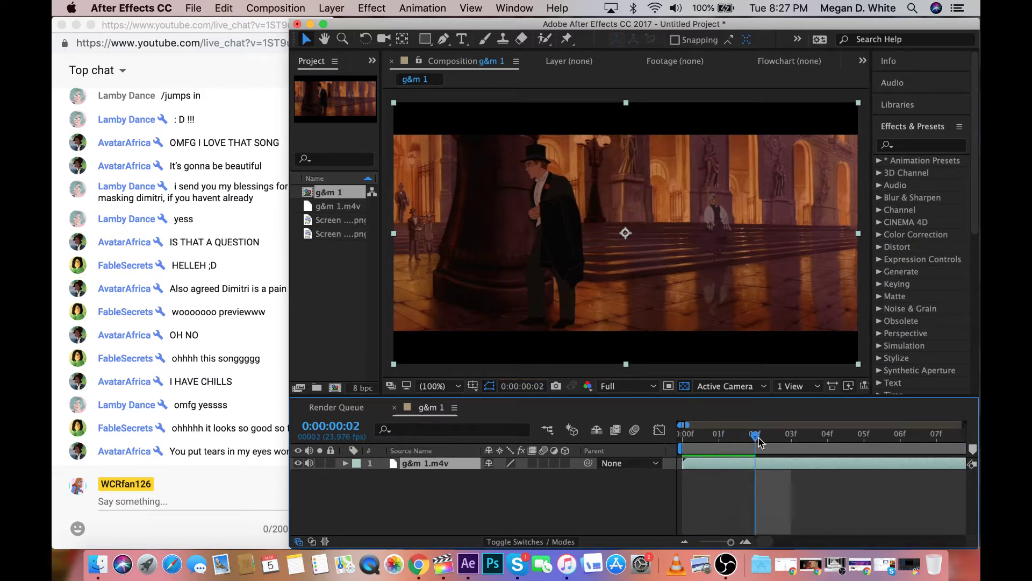
{"action": "left_click_drag", "start_coordinate": [841, 441], "coordinate": [863, 440]}
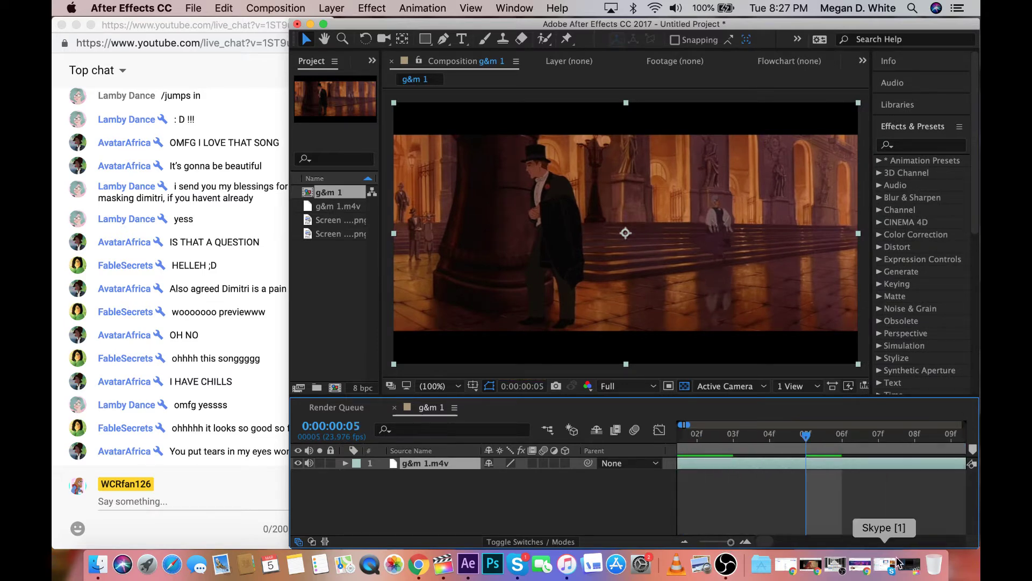
Restore the Final Cut Pro window, move the "you'll never get free {marvel}" playhead to 39:22, and check the live chat
{"action": "left_click", "coordinate": [917, 573]}
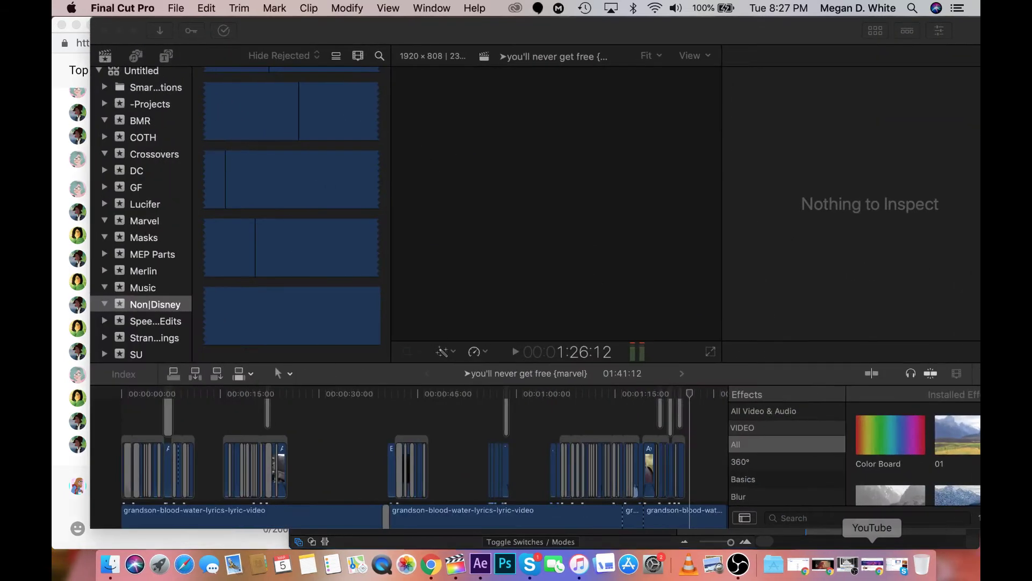
{"action": "left_click_drag", "start_coordinate": [424, 34], "coordinate": [597, 34]}
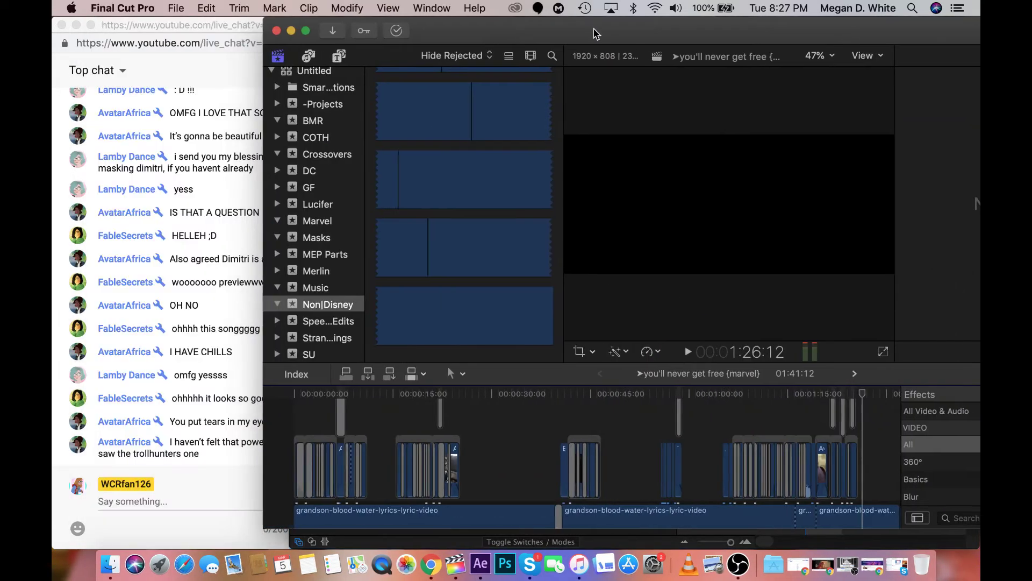
{"action": "left_click", "coordinate": [162, 322]}
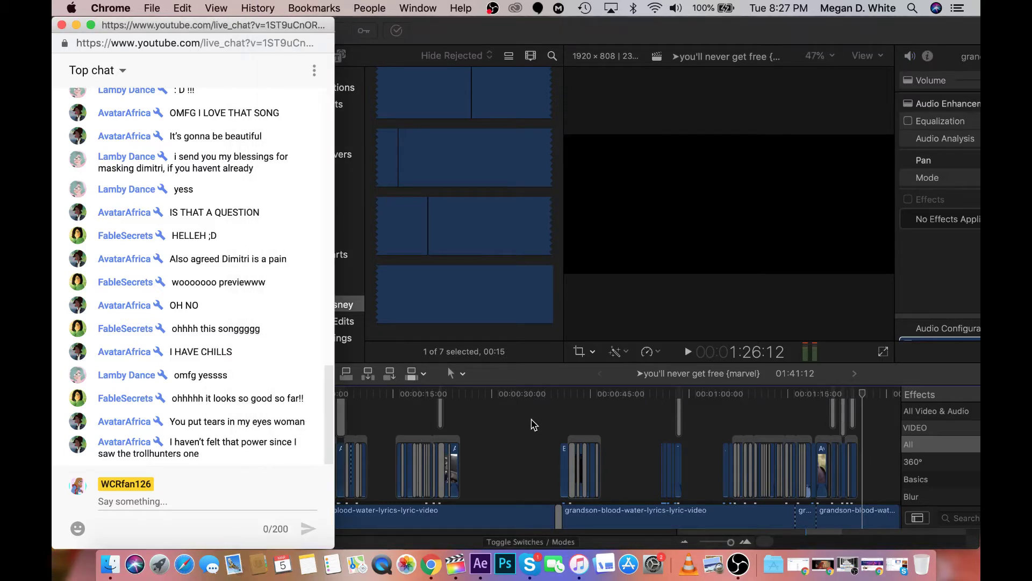
{"action": "left_click", "coordinate": [552, 419]}
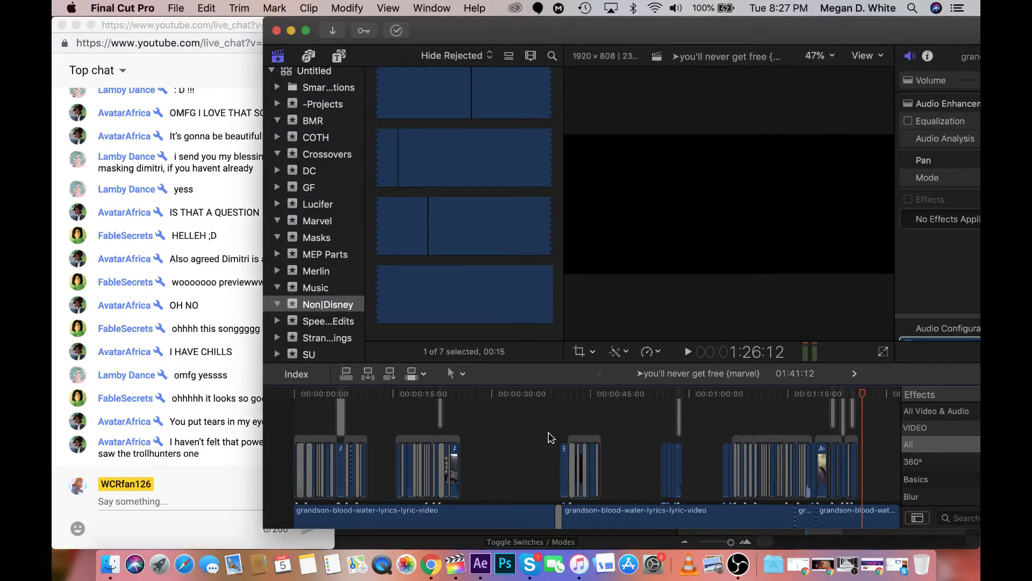
{"action": "left_click", "coordinate": [555, 425]}
{"action": "left_click_drag", "start_coordinate": [622, 44], "coordinate": [463, 27]}
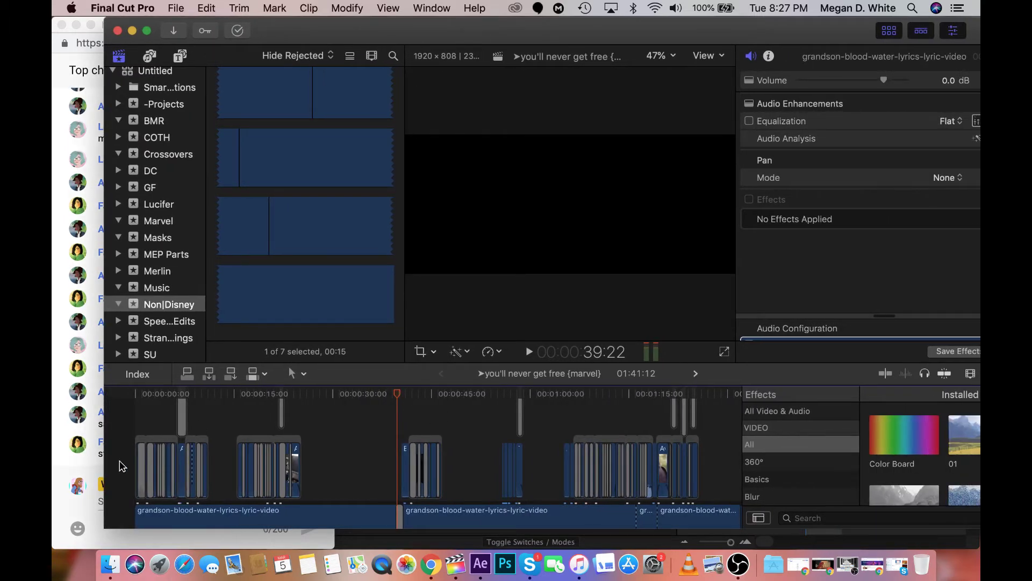
{"action": "left_click", "coordinate": [95, 466]}
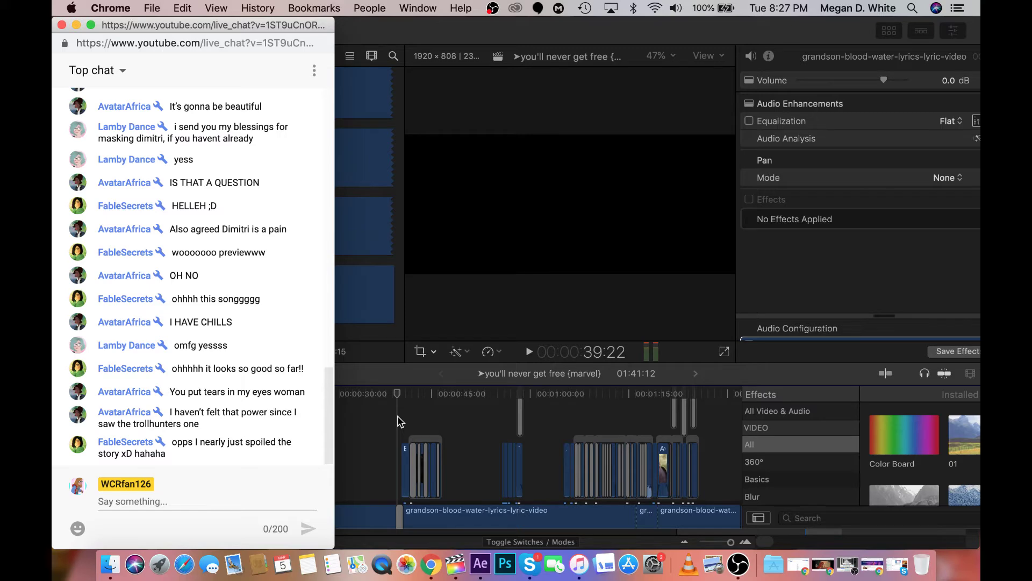
Check the new live chat messages and return to the Final Cut Pro timeline
{"action": "left_click", "coordinate": [398, 421]}
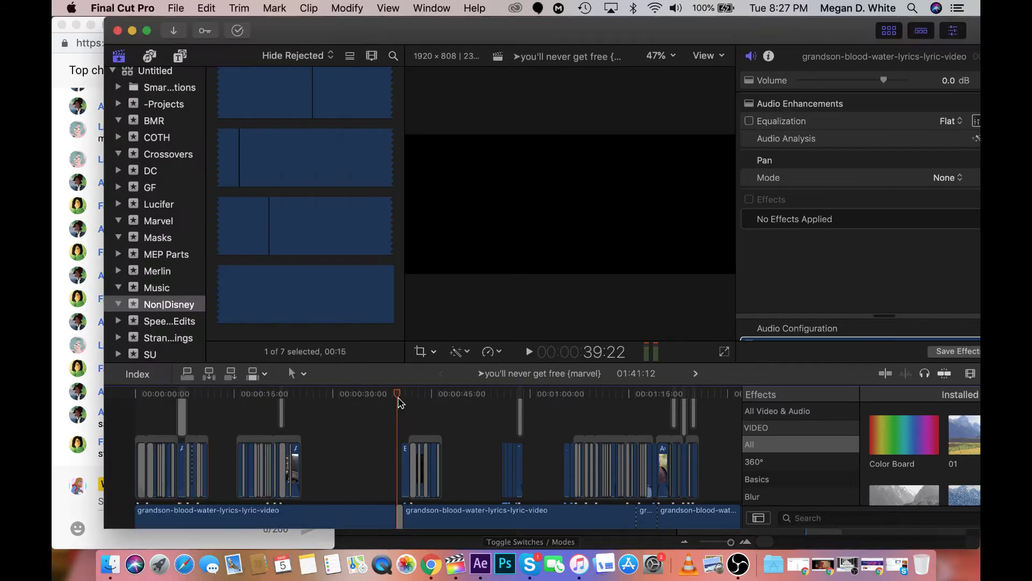
{"action": "left_click", "coordinate": [101, 474]}
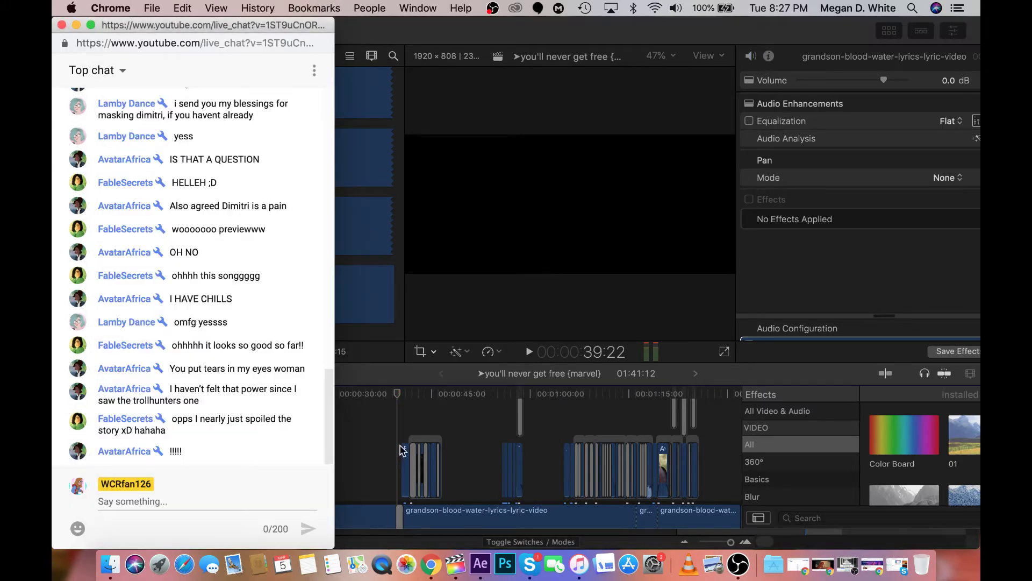
{"action": "left_click", "coordinate": [390, 428]}
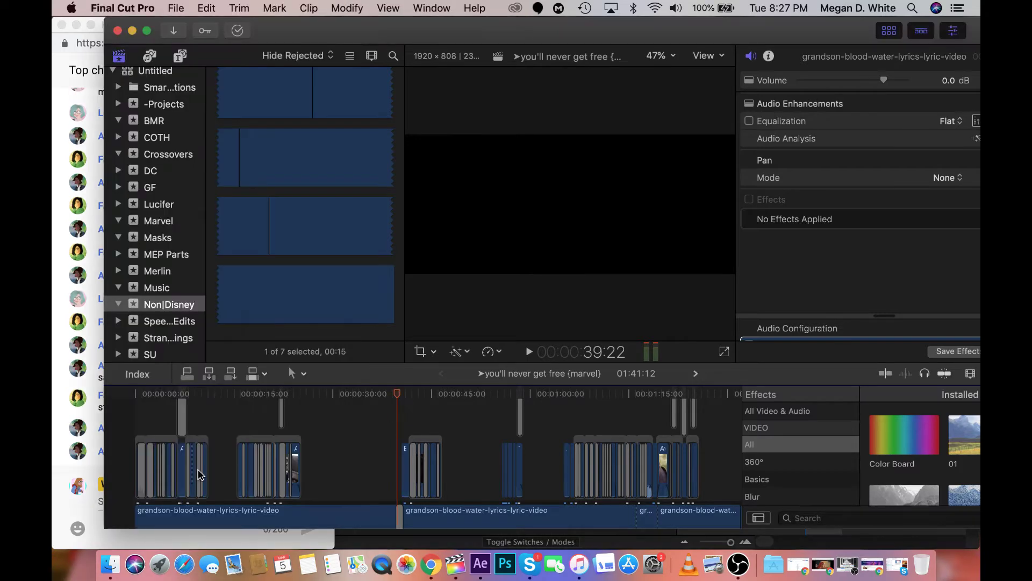
{"action": "left_click", "coordinate": [95, 473]}
{"action": "left_click", "coordinate": [383, 428]}
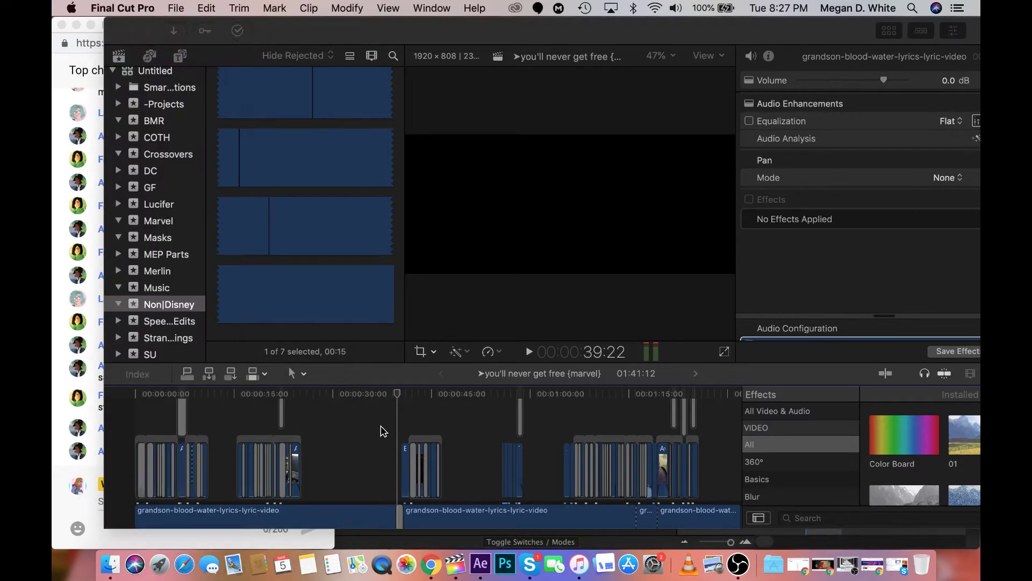
Preview the "you'll never get free {marvel}" timeline by scrubbing from 39:22 to 46:07
{"action": "left_click", "coordinate": [395, 396]}
{"action": "left_click_drag", "start_coordinate": [395, 397], "coordinate": [425, 399]}
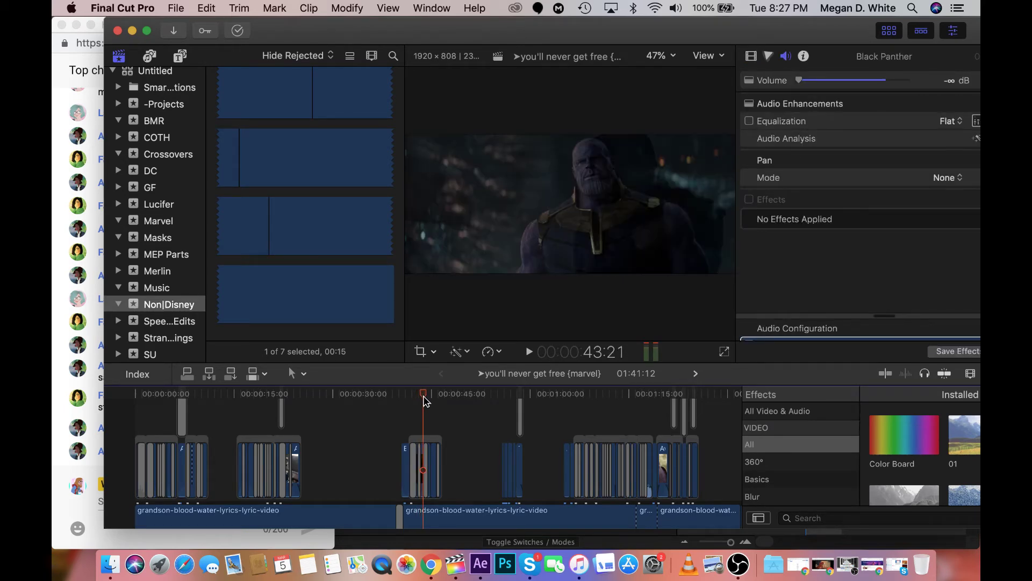
{"action": "left_click_drag", "start_coordinate": [425, 400], "coordinate": [435, 404]}
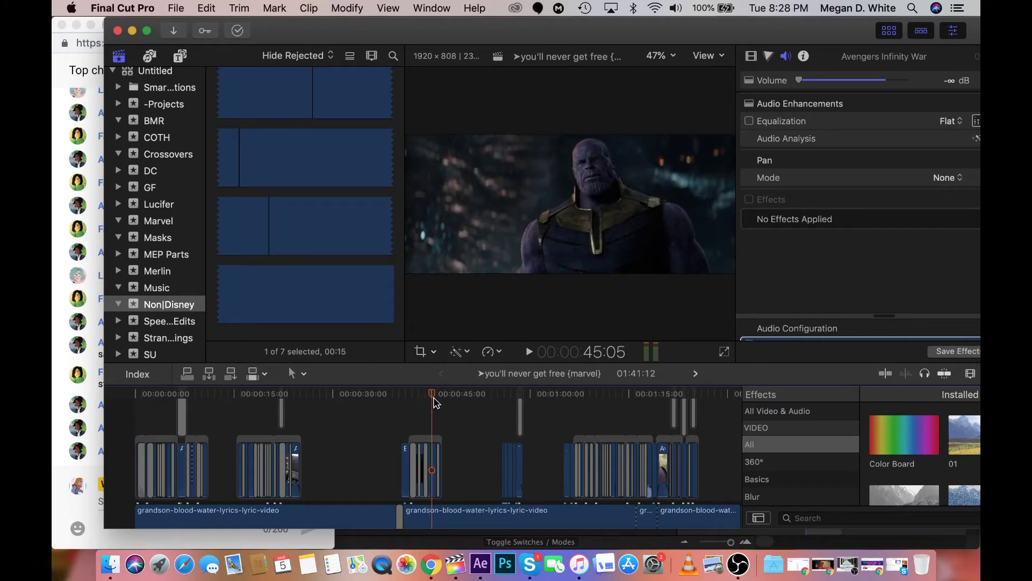
{"action": "left_click", "coordinate": [436, 399]}
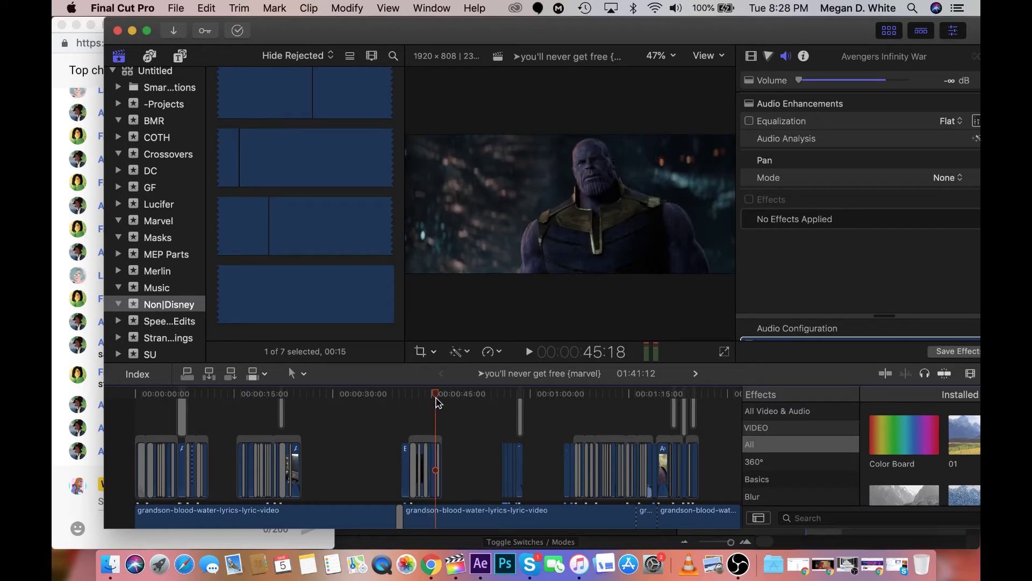
{"action": "left_click_drag", "start_coordinate": [437, 402], "coordinate": [441, 403]}
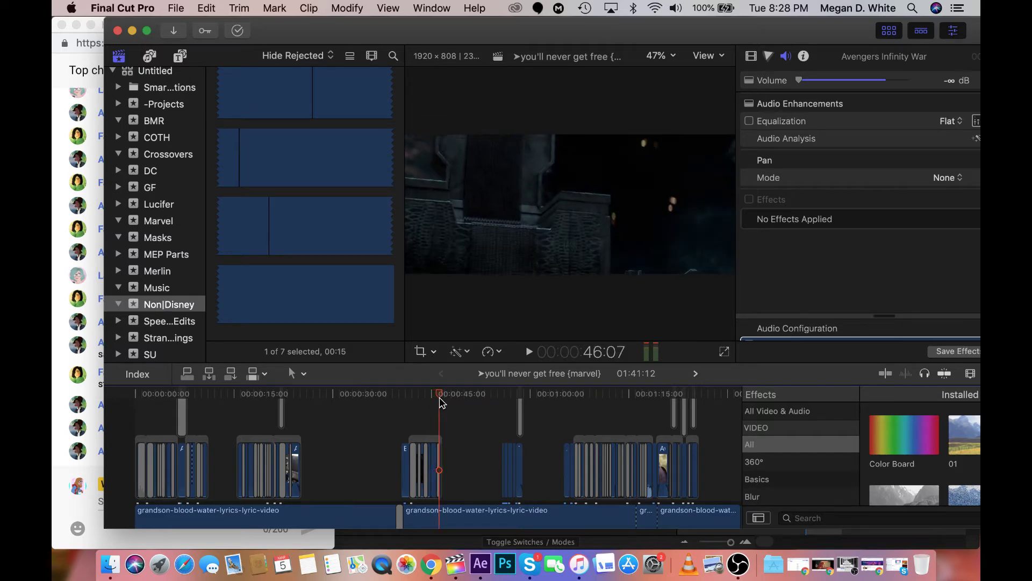
Scrub the timeline from 1:09:08 to 1:13:21 and check the live chat
{"action": "left_click", "coordinate": [591, 415]}
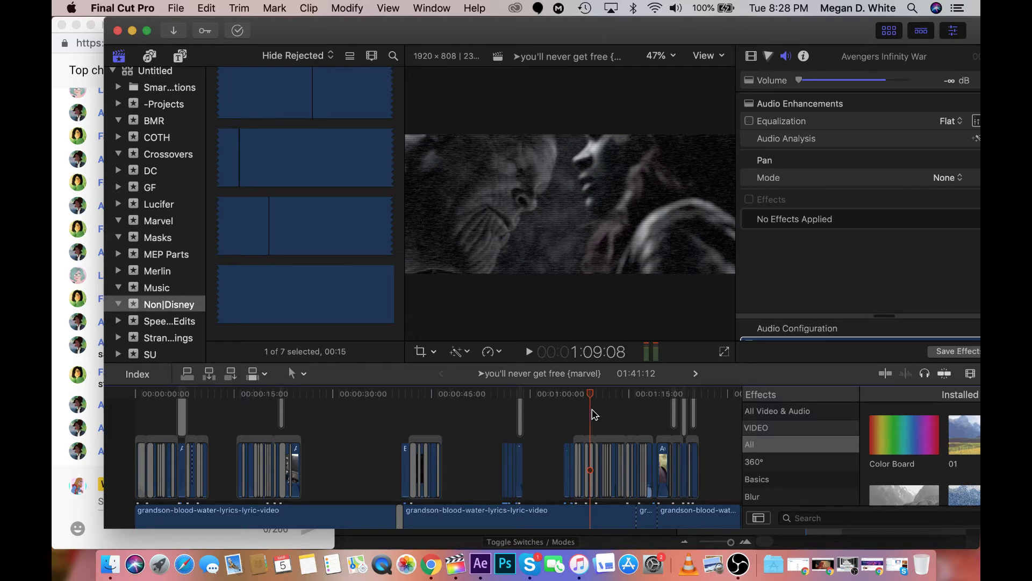
{"action": "left_click_drag", "start_coordinate": [594, 415], "coordinate": [607, 415]}
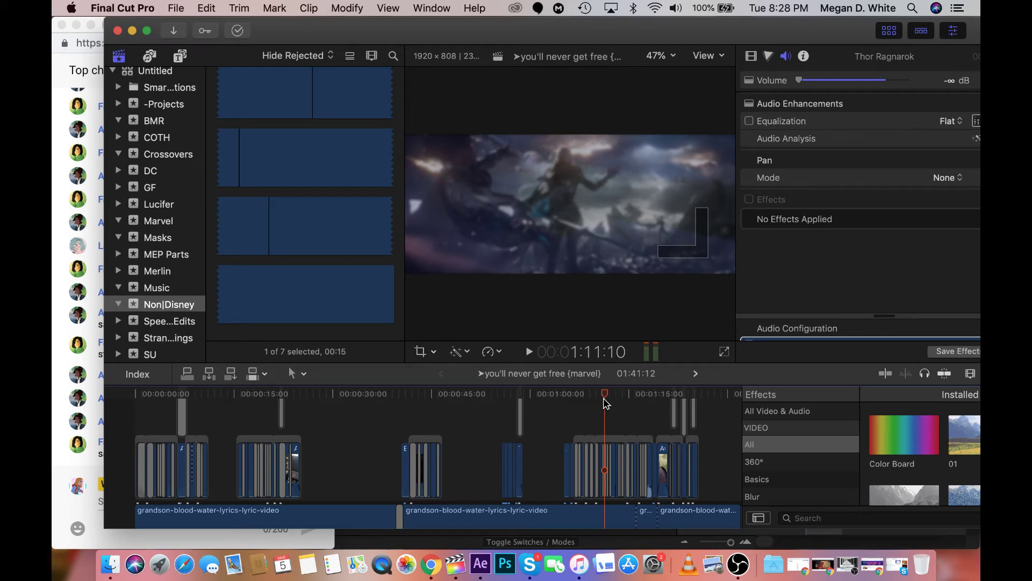
{"action": "left_click_drag", "start_coordinate": [606, 404], "coordinate": [622, 405]}
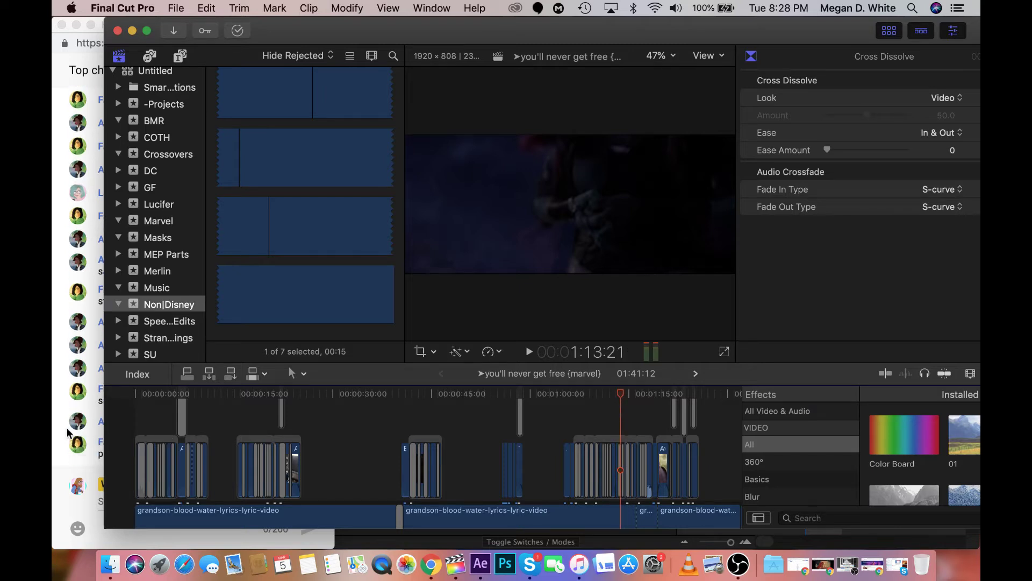
{"action": "left_click", "coordinate": [68, 429]}
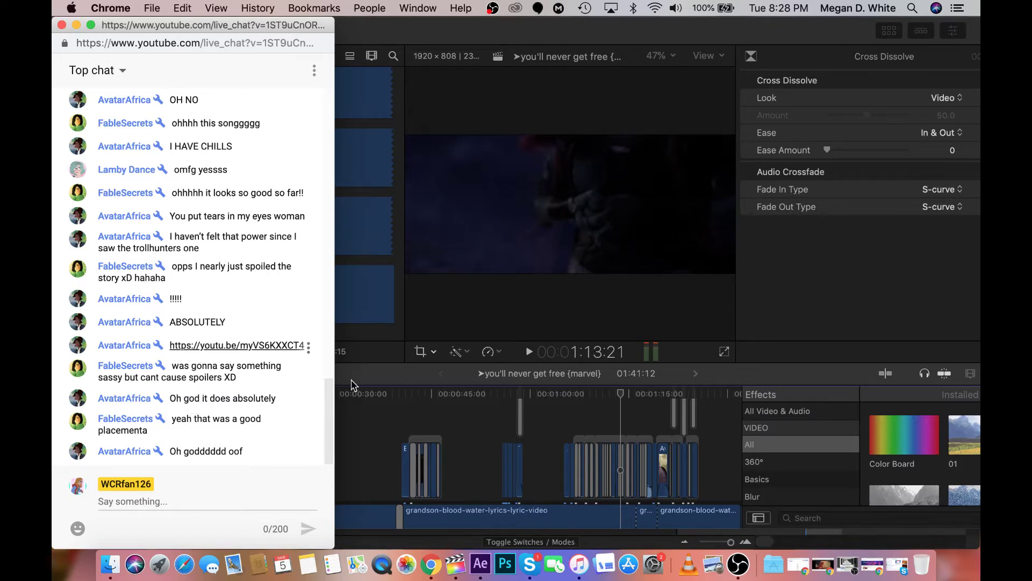
Move the playhead to 1:13:18 and minimize the Final Cut Pro window
{"action": "left_click", "coordinate": [619, 400]}
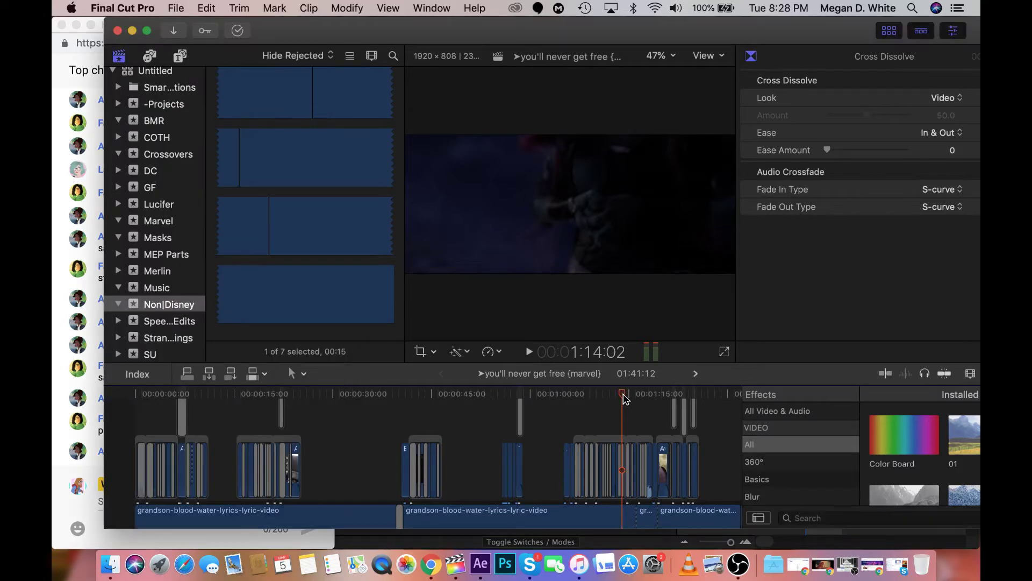
{"action": "left_click", "coordinate": [619, 401]}
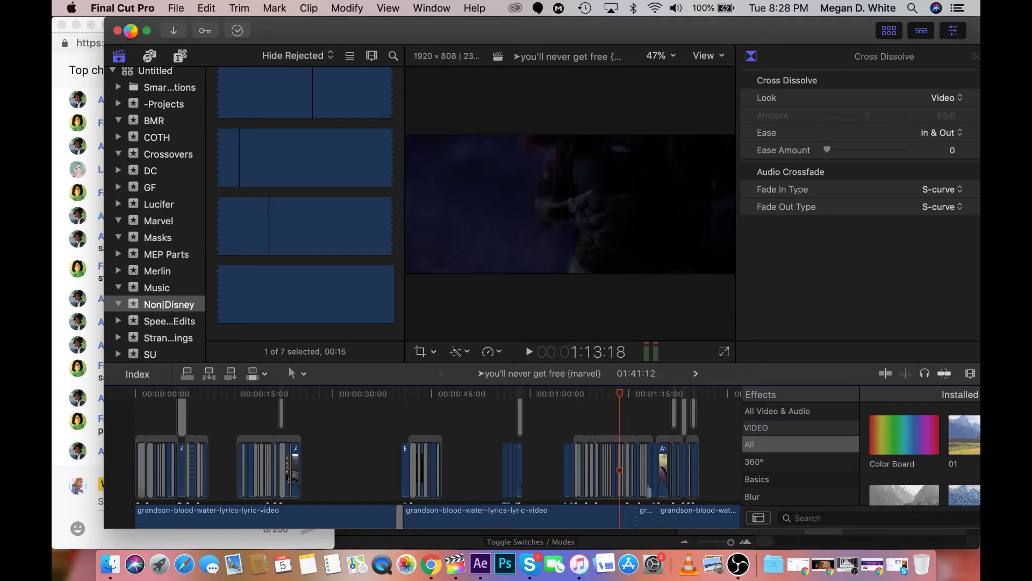
{"action": "left_click", "coordinate": [132, 31]}
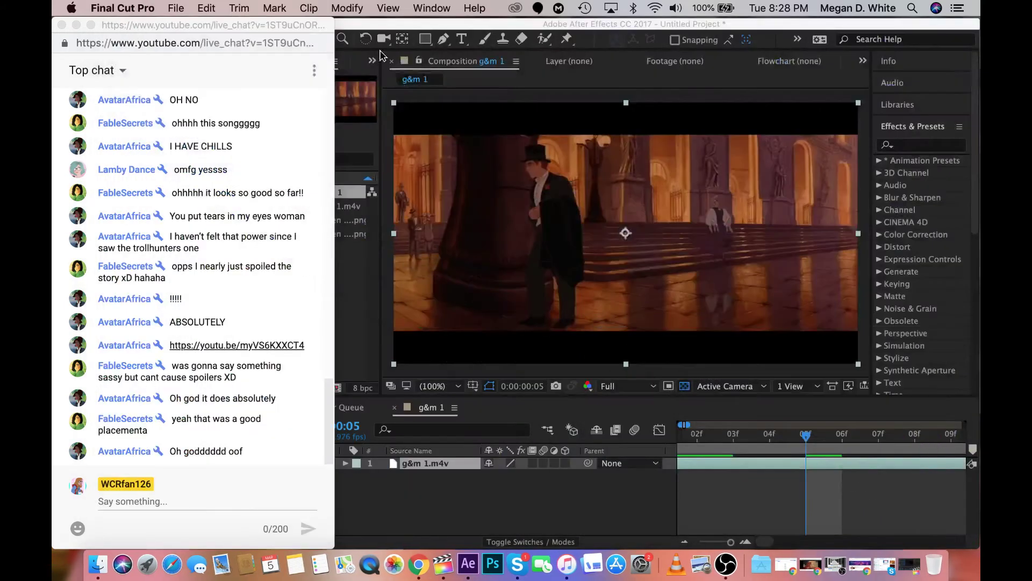
Switch to After Effects, step through the g&m 1 composition's frames to 0:00:00:20 and show a longer stretch of its timeline
{"action": "left_click", "coordinate": [422, 23]}
{"action": "left_click_drag", "start_coordinate": [809, 448], "coordinate": [950, 438]}
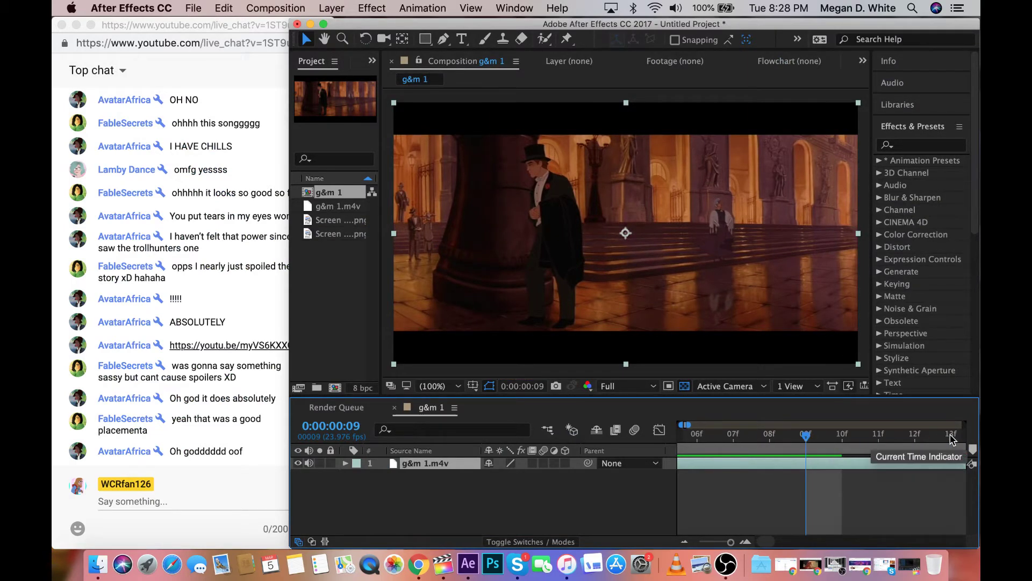
{"action": "left_click", "coordinate": [878, 448]}
{"action": "left_click", "coordinate": [907, 444]}
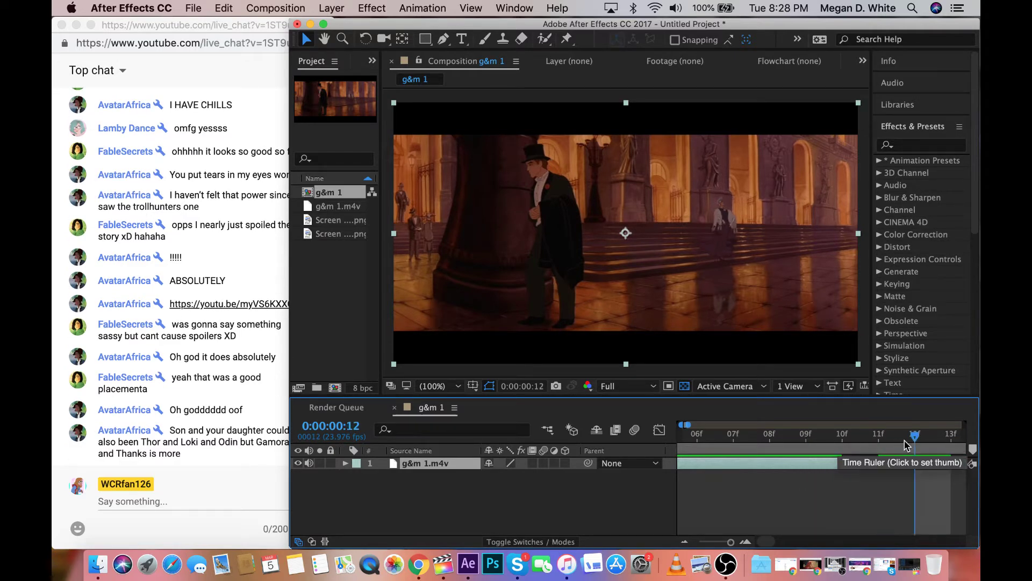
{"action": "left_click_drag", "start_coordinate": [905, 441], "coordinate": [843, 437]}
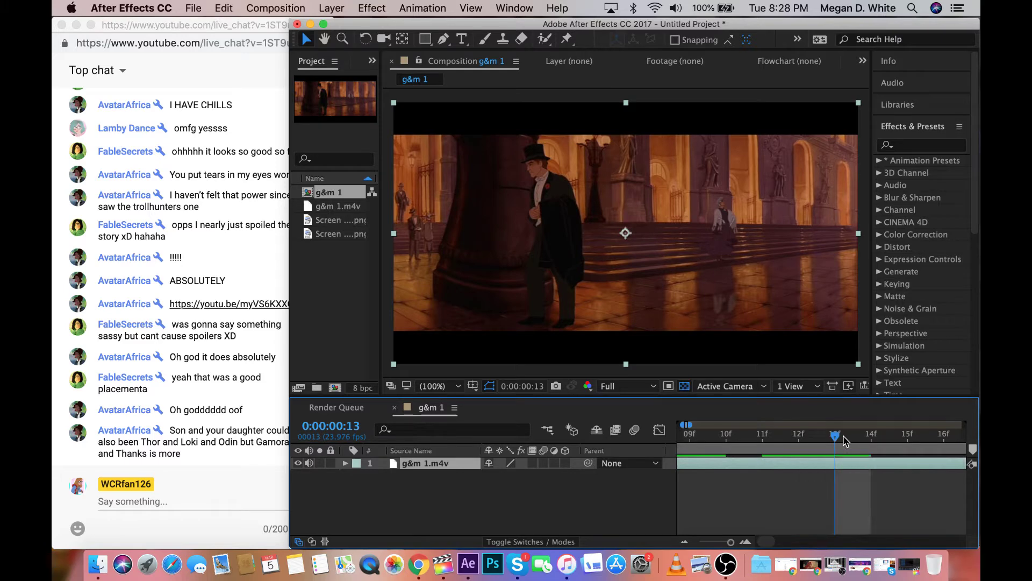
{"action": "left_click", "coordinate": [872, 434]}
{"action": "scroll", "coordinate": [842, 438], "scroll_direction": "right", "scroll_amount": 3}
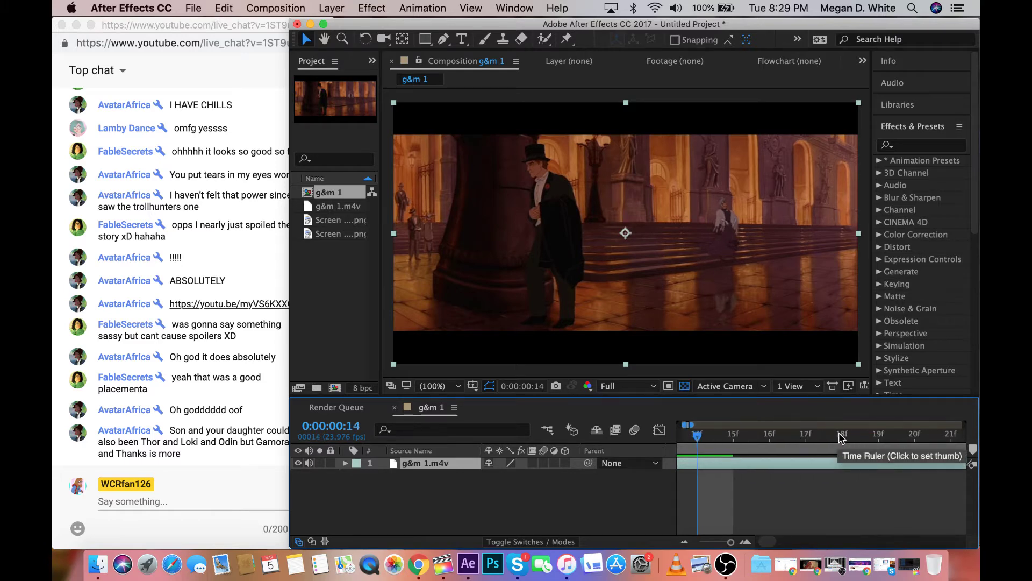
{"action": "left_click", "coordinate": [842, 438]}
{"action": "left_click", "coordinate": [881, 445]}
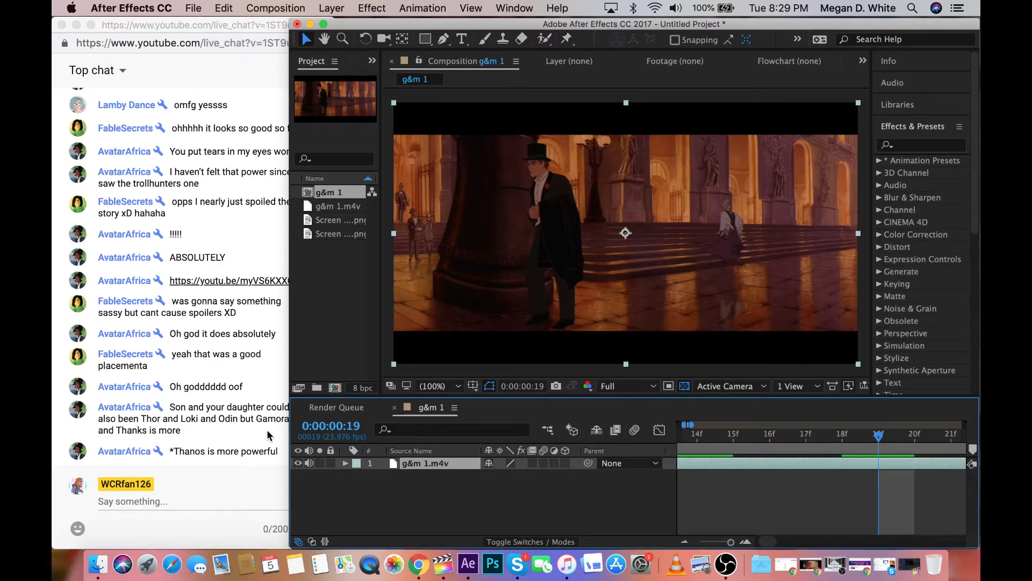
{"action": "scroll", "coordinate": [783, 465], "scroll_direction": "right", "scroll_amount": 2}
{"action": "left_click", "coordinate": [846, 437]}
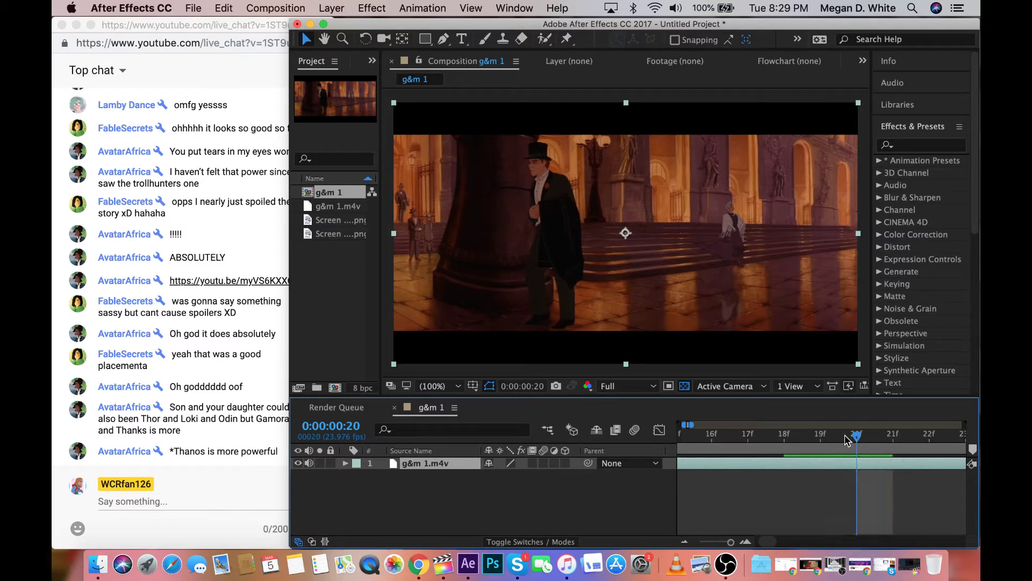
{"action": "left_click_drag", "start_coordinate": [731, 542], "coordinate": [729, 543]}
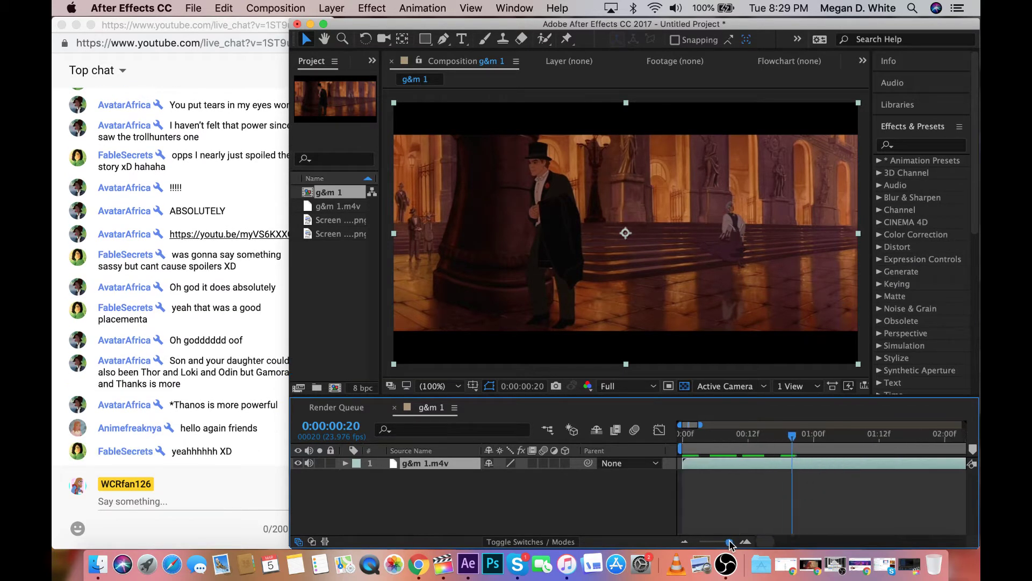
Restore the Final Cut Pro window, scrub the opening section from 6:14 to 10:11 and move the playhead to 1:01:20
{"action": "left_click", "coordinate": [910, 565]}
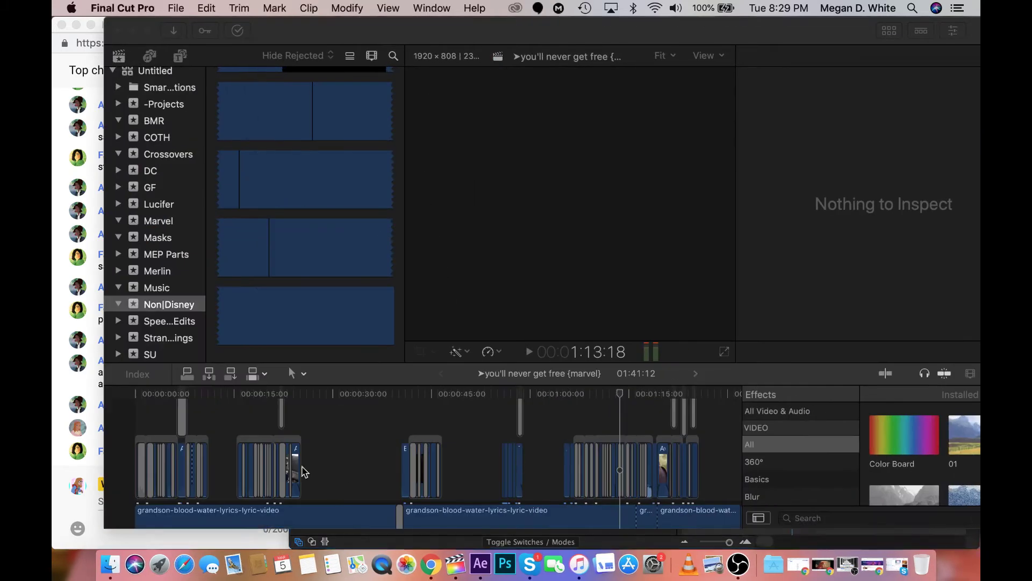
{"action": "left_click", "coordinate": [178, 395]}
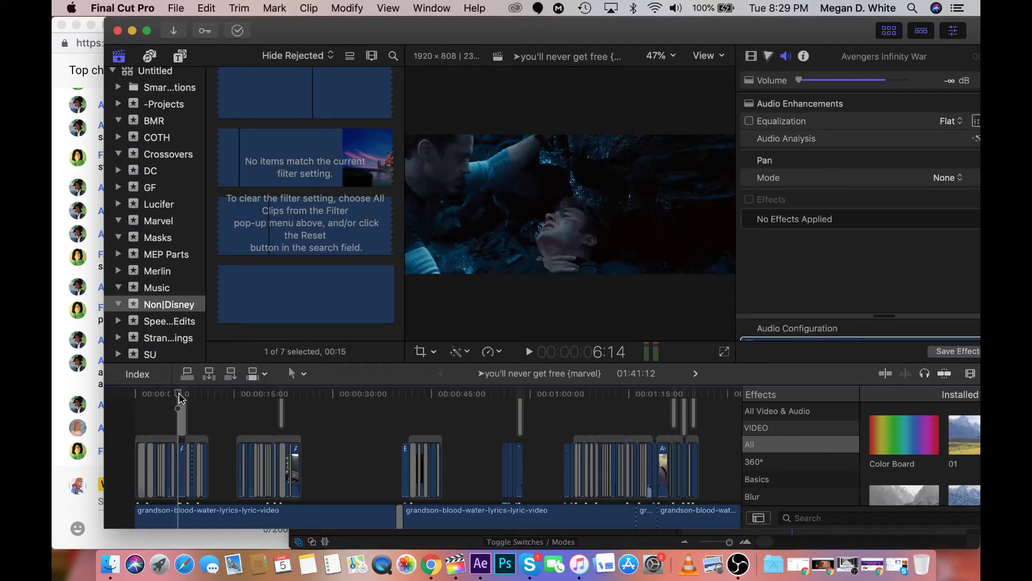
{"action": "left_click", "coordinate": [182, 402]}
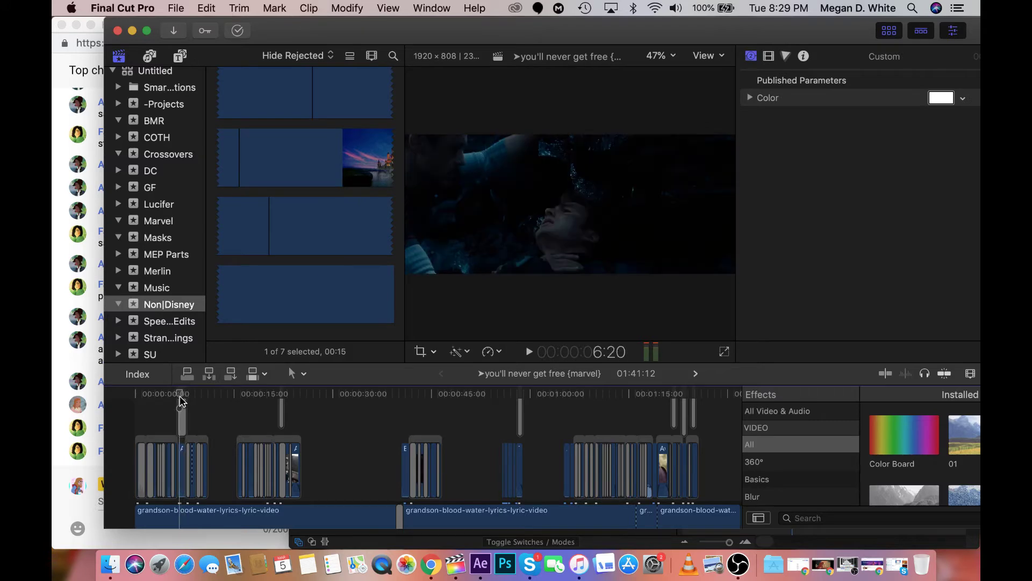
{"action": "left_click_drag", "start_coordinate": [180, 401], "coordinate": [199, 402]}
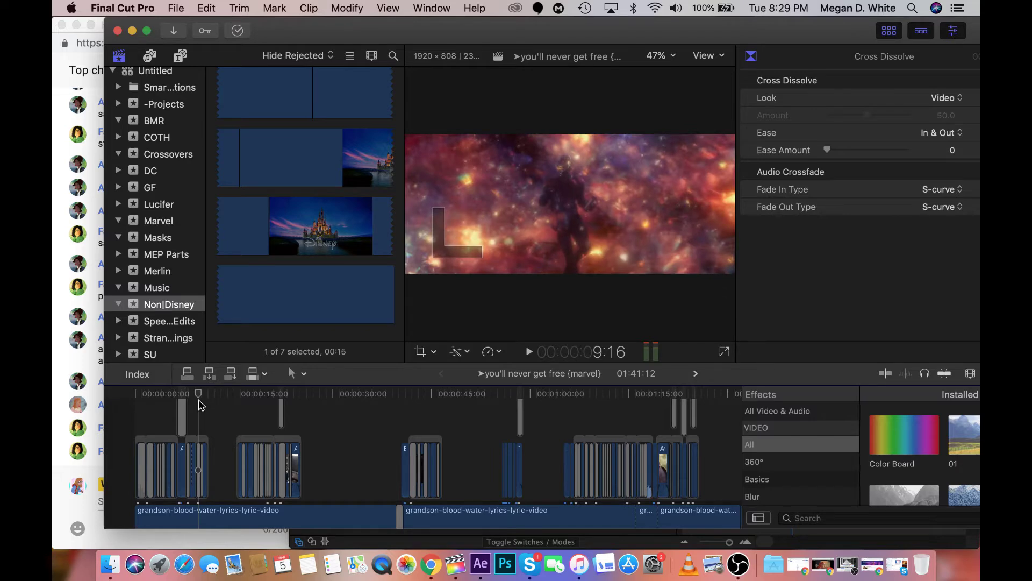
{"action": "left_click_drag", "start_coordinate": [199, 402], "coordinate": [201, 401]}
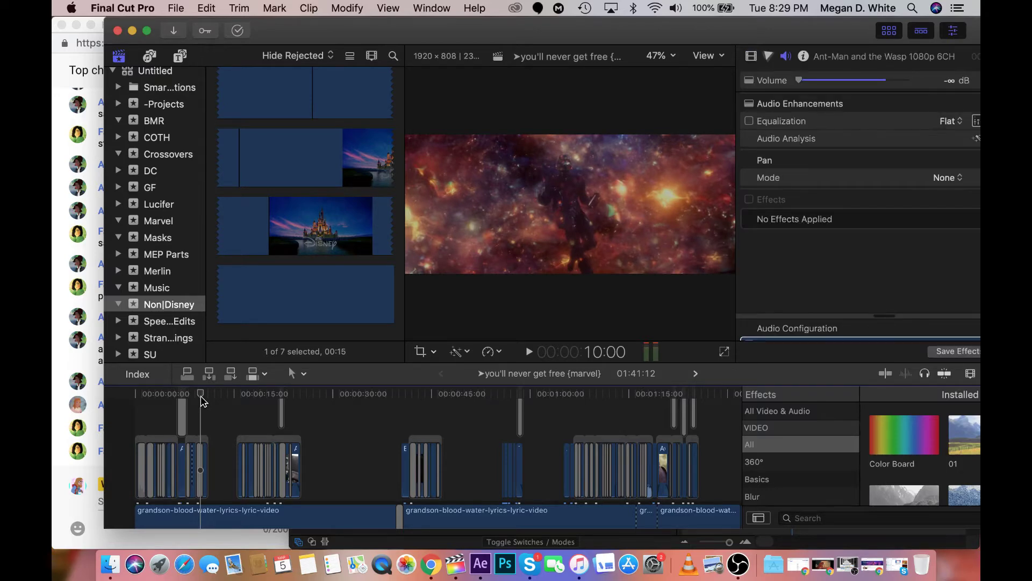
{"action": "mouse_move", "coordinate": [202, 400]}
{"action": "left_mouse_down"}
{"action": "mouse_move", "coordinate": [185, 402]}
{"action": "mouse_move", "coordinate": [203, 402]}
{"action": "left_mouse_up"}
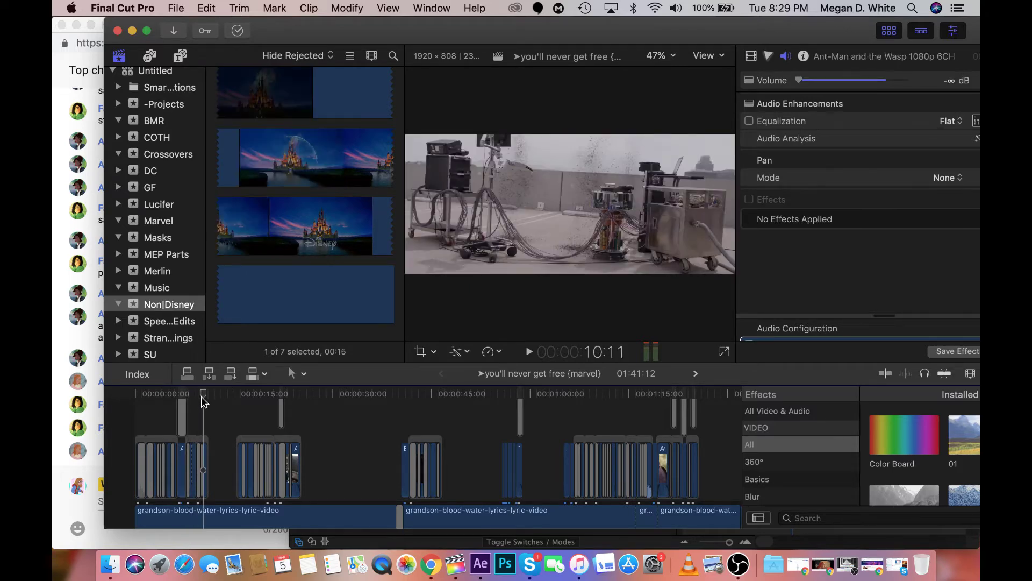
{"action": "left_click_drag", "start_coordinate": [203, 401], "coordinate": [544, 433]}
Check the live chat and minimize the Final Cut Pro window
{"action": "left_click", "coordinate": [56, 418]}
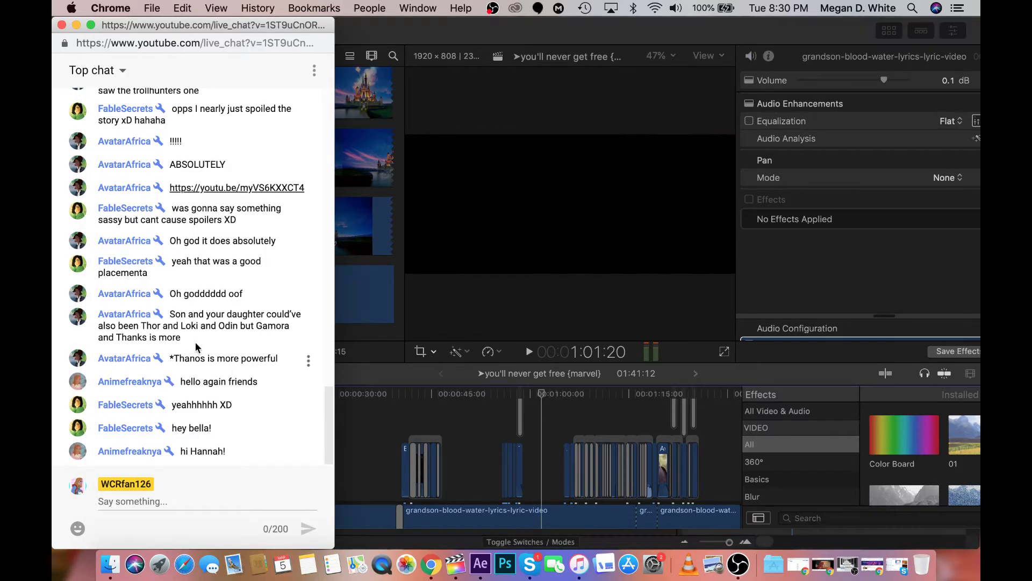
{"action": "left_click", "coordinate": [549, 410]}
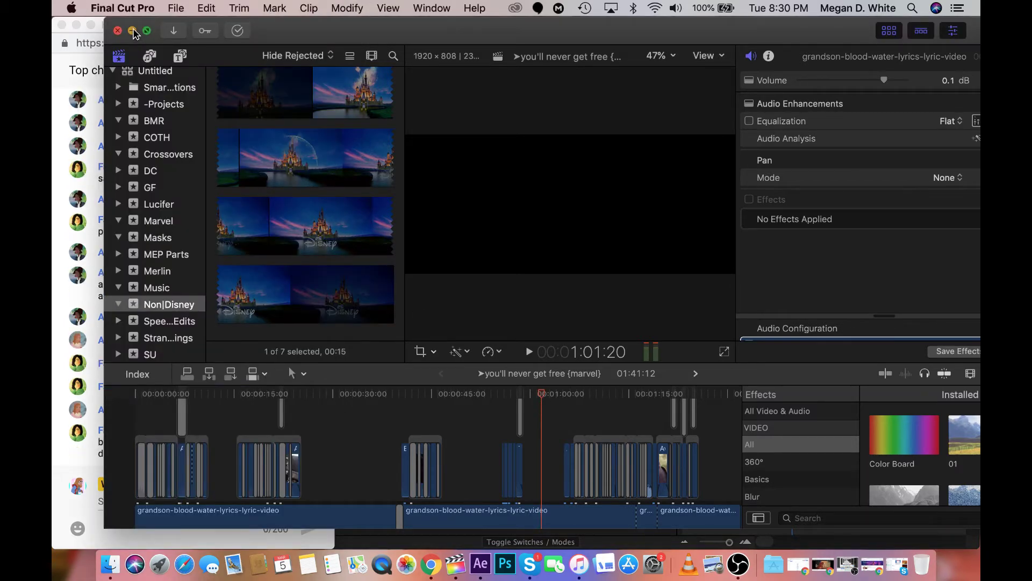
{"action": "left_click", "coordinate": [133, 31]}
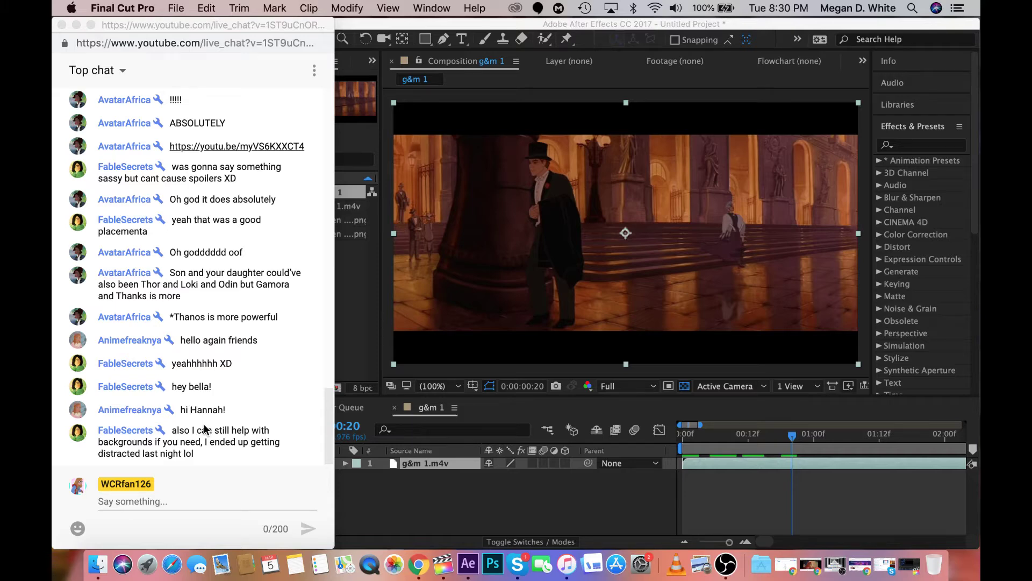
Split the g&m 1.m4v layer at 0:00:02:15 and magnify the After Effects timeline to single frames
{"action": "left_click_drag", "start_coordinate": [890, 448], "coordinate": [819, 441]}
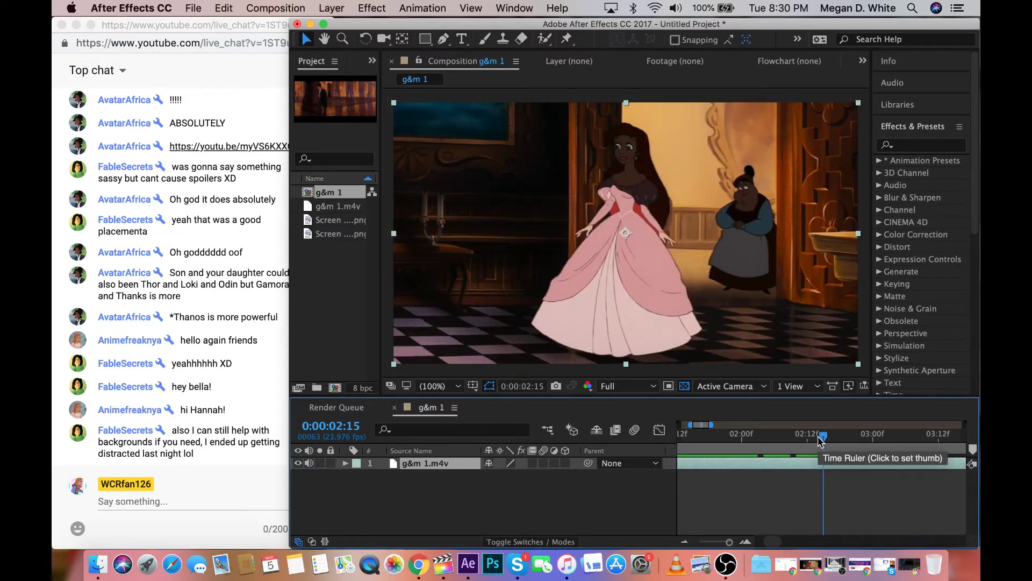
{"action": "key", "text": "super+shift+d"}
{"action": "left_click", "coordinate": [731, 541]}
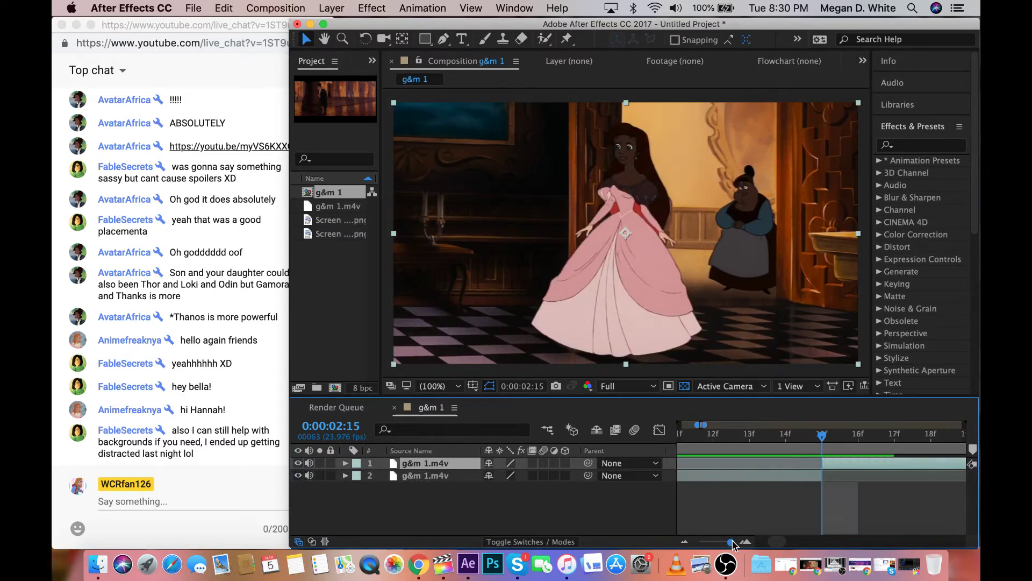
Restore the Final Cut Pro window, scrub the Marvel timeline from 17:04 to 20:22 and play on to 22:09
{"action": "left_click", "coordinate": [910, 572]}
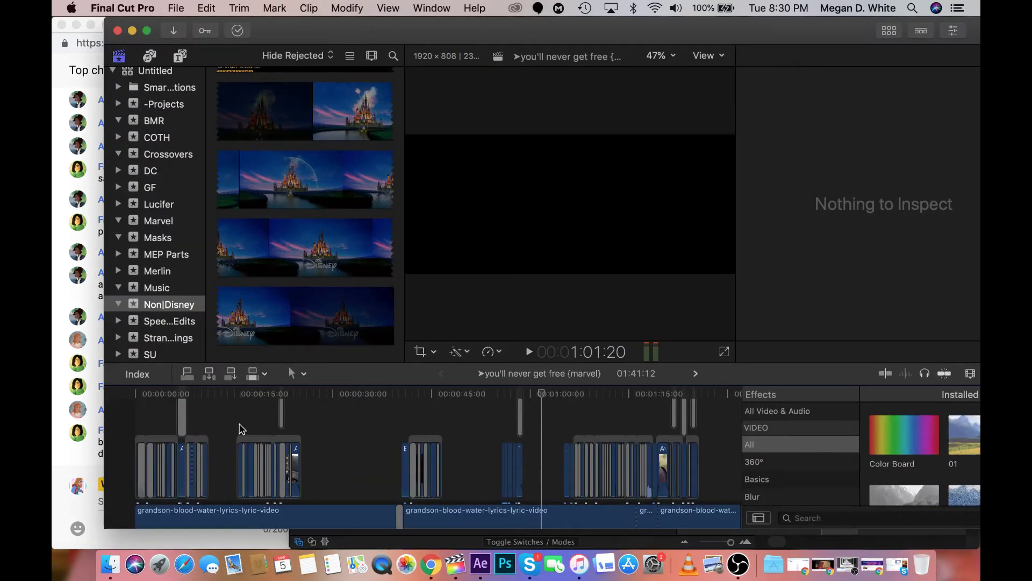
{"action": "left_click", "coordinate": [240, 406]}
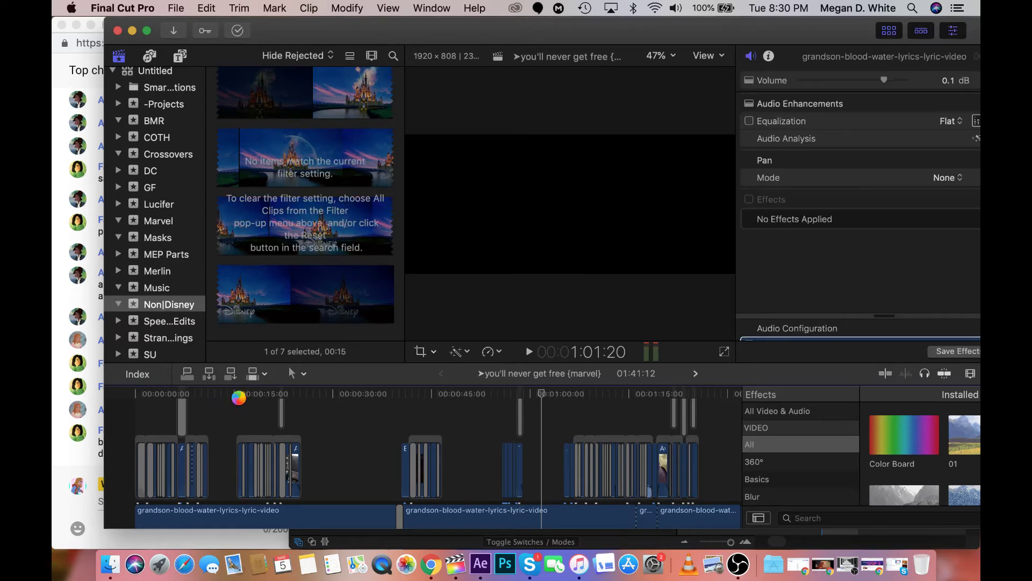
{"action": "left_click", "coordinate": [248, 402]}
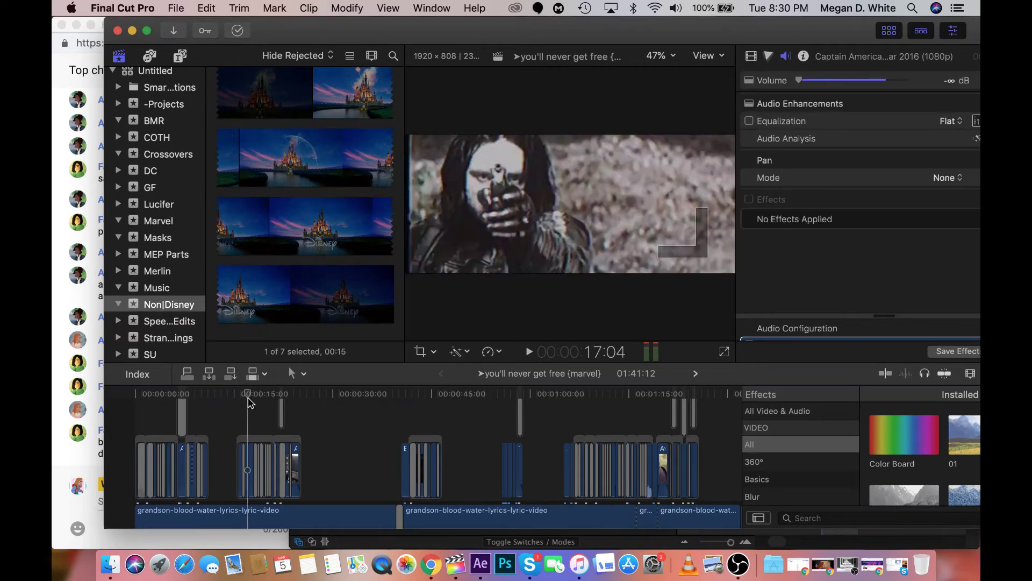
{"action": "mouse_move", "coordinate": [248, 402]}
{"action": "left_mouse_down"}
{"action": "mouse_move", "coordinate": [261, 403]}
{"action": "mouse_move", "coordinate": [236, 407]}
{"action": "mouse_move", "coordinate": [264, 410]}
{"action": "left_mouse_up"}
{"action": "left_click_drag", "start_coordinate": [263, 408], "coordinate": [273, 407]}
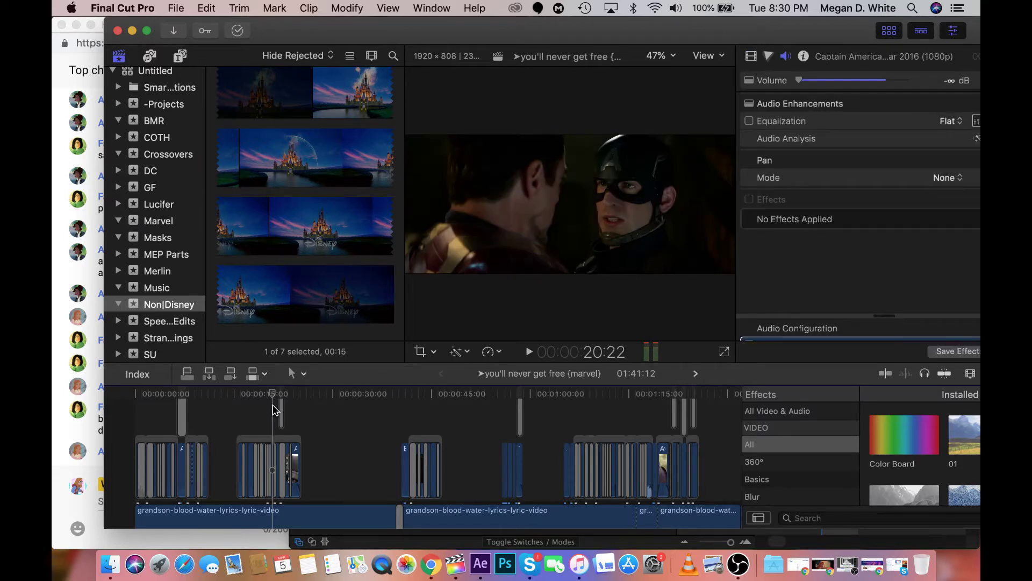
{"action": "key", "text": "space"}
{"action": "key", "text": "space"}
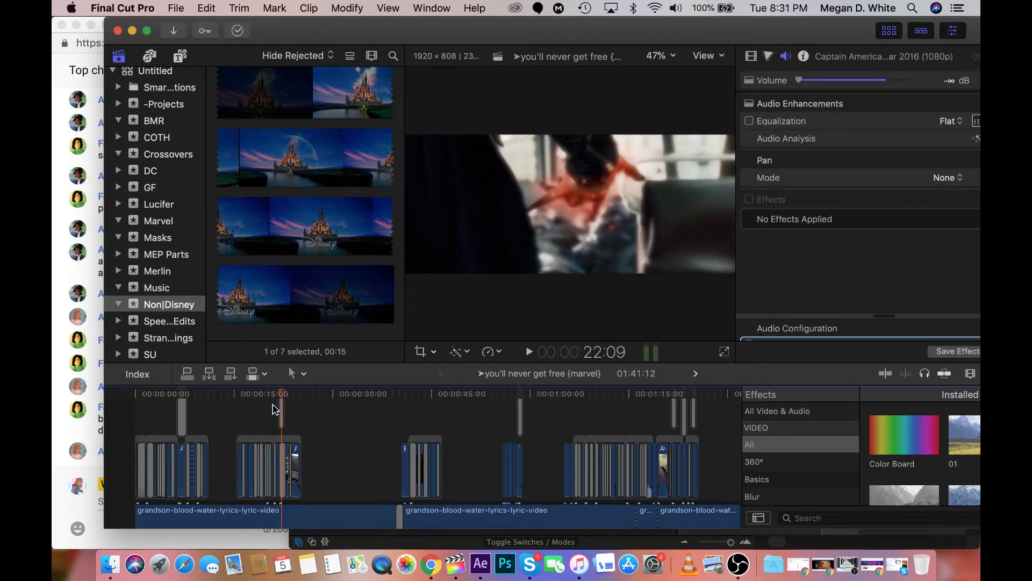
Minimize the Final Cut Pro window, check the live chat and return to the After Effects timeline
{"action": "left_click", "coordinate": [132, 31]}
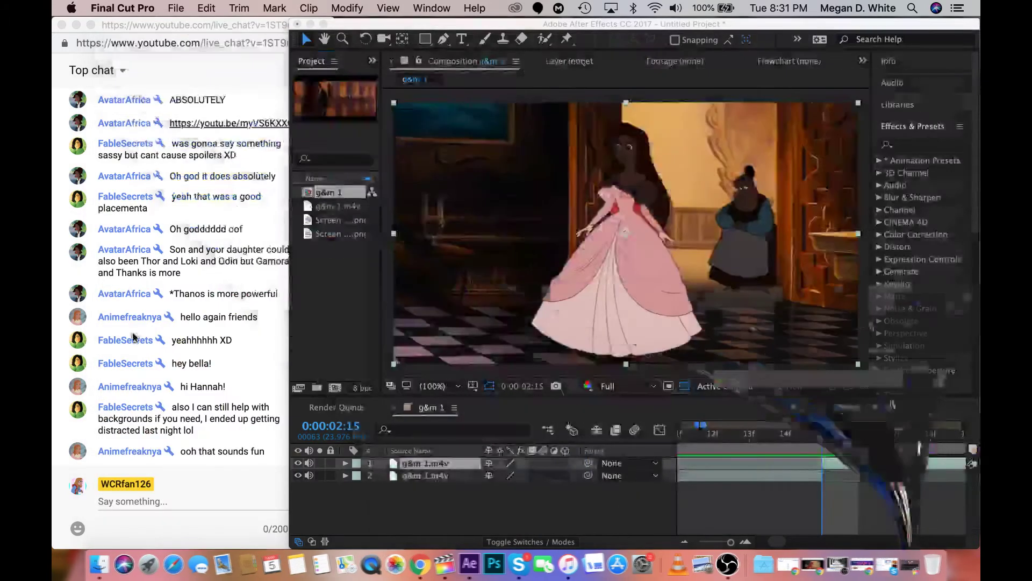
{"action": "left_click", "coordinate": [246, 432]}
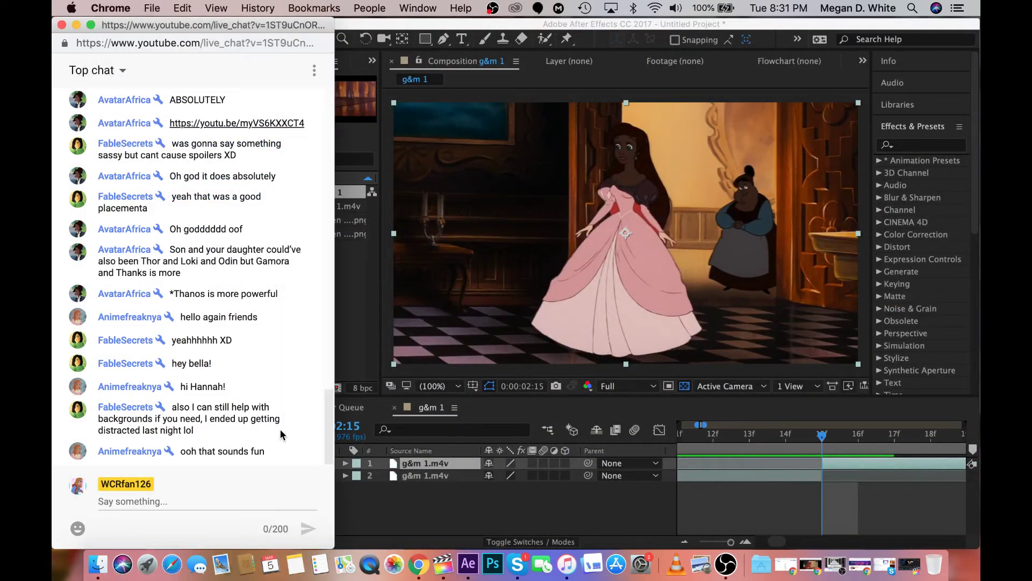
{"action": "left_click", "coordinate": [783, 485]}
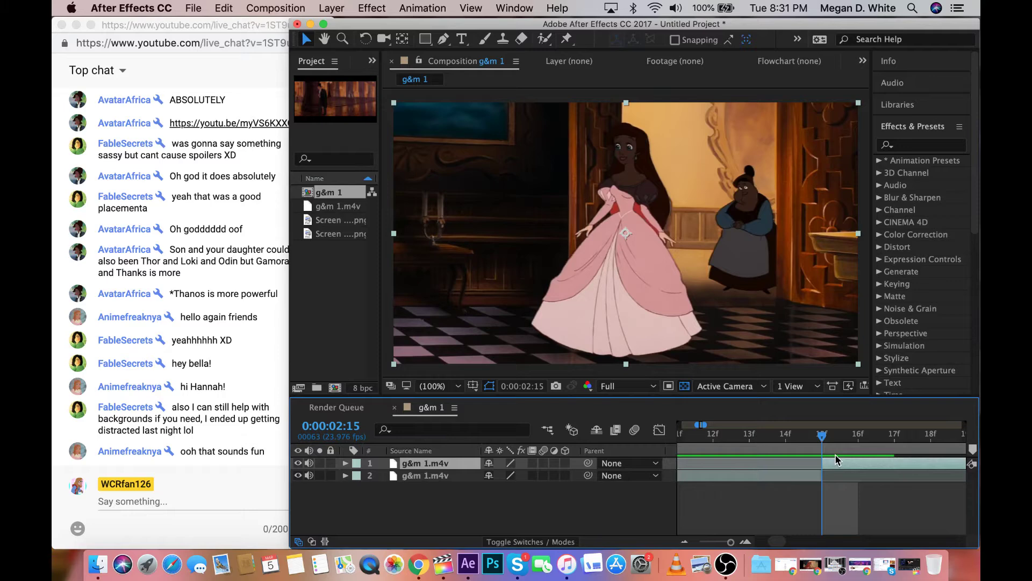
Slide the split-off g&m 1.m4v parts back to the composition start, splitting again at 0:00:02:15 and stacking the final remainder as the bottom layer
{"action": "key", "text": "semicolon"}
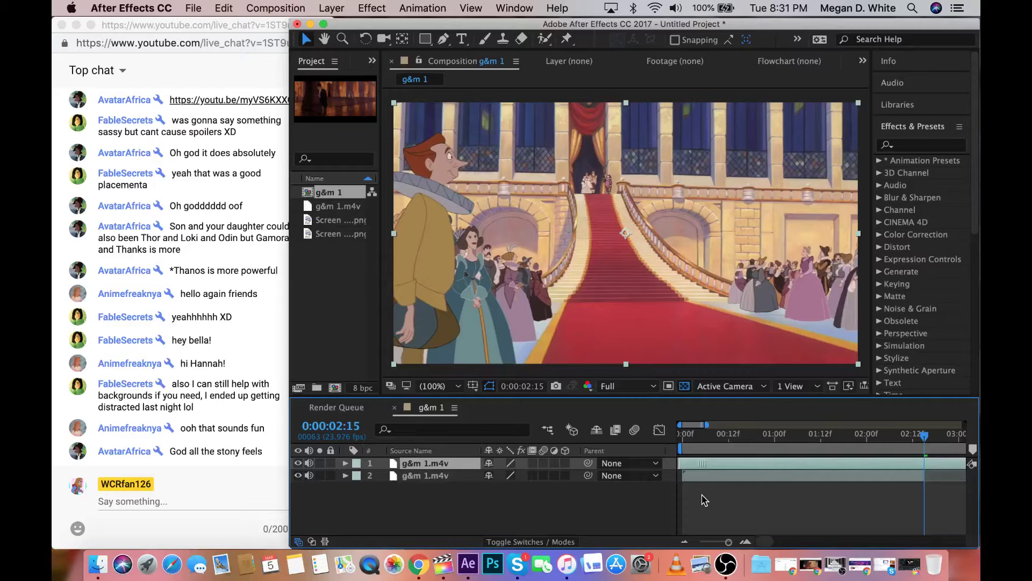
{"action": "left_click_drag", "start_coordinate": [338, 206], "coordinate": [463, 494]}
{"action": "left_click_drag", "start_coordinate": [958, 494], "coordinate": [718, 524]}
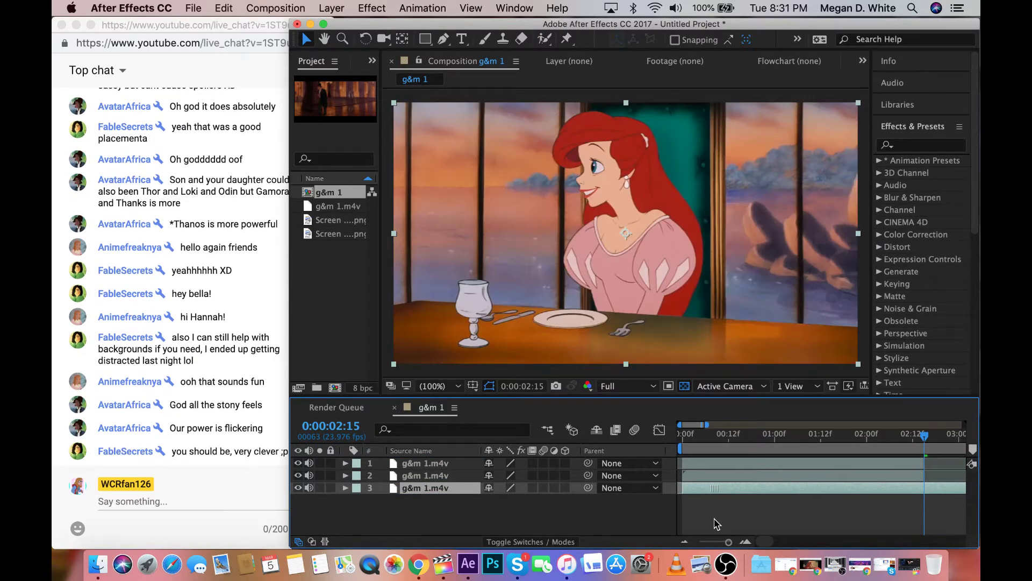
{"action": "left_click_drag", "start_coordinate": [337, 206], "coordinate": [430, 507]}
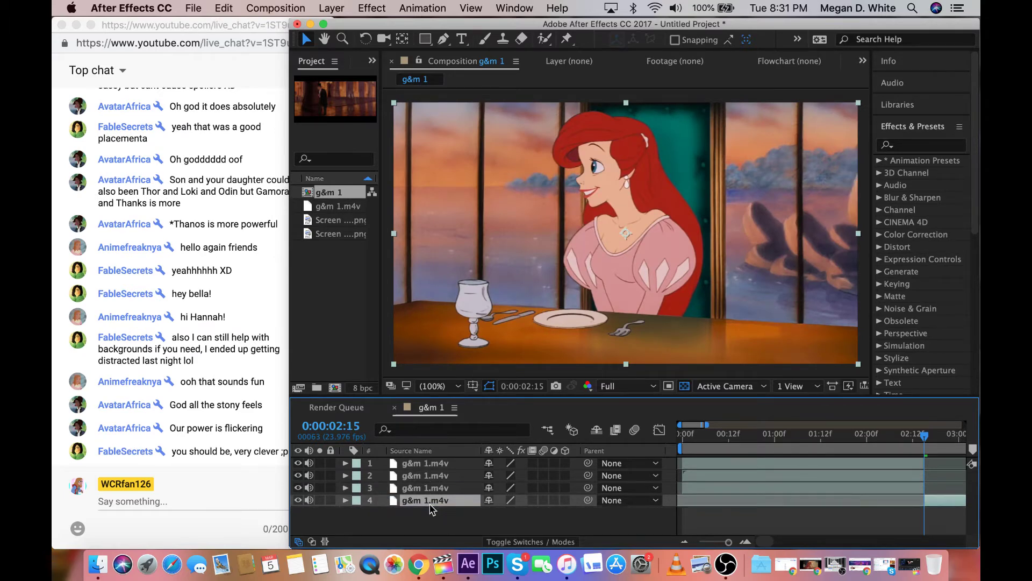
Scrub the g&m 1 composition forward through the bottom layer's shot to 0:00:05:03
{"action": "scroll", "coordinate": [871, 498], "scroll_direction": "right", "scroll_amount": 3}
{"action": "left_click", "coordinate": [875, 435]}
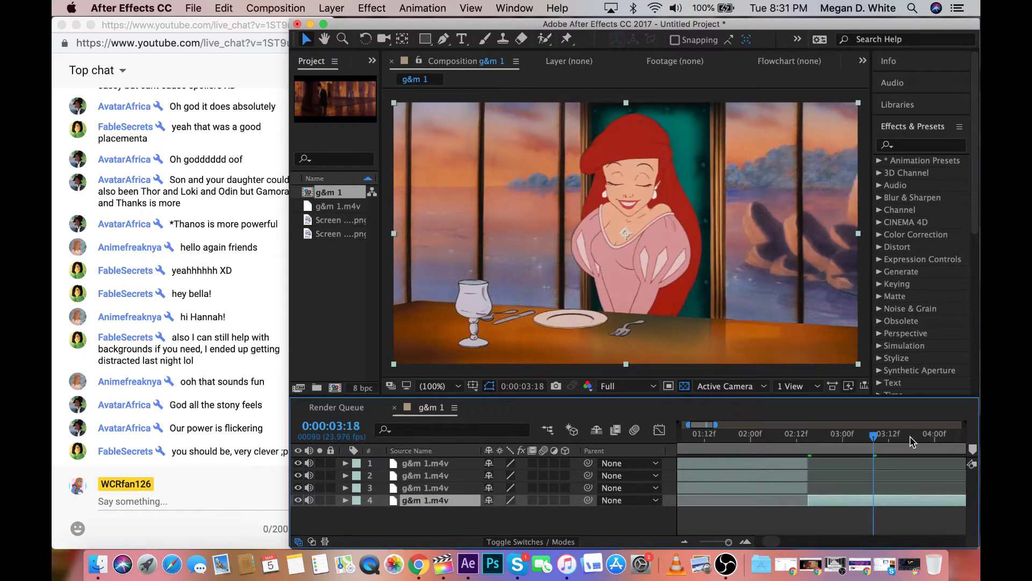
{"action": "left_click", "coordinate": [912, 438]}
{"action": "scroll", "coordinate": [913, 438], "scroll_direction": "right", "scroll_amount": 3}
{"action": "left_click", "coordinate": [913, 439]}
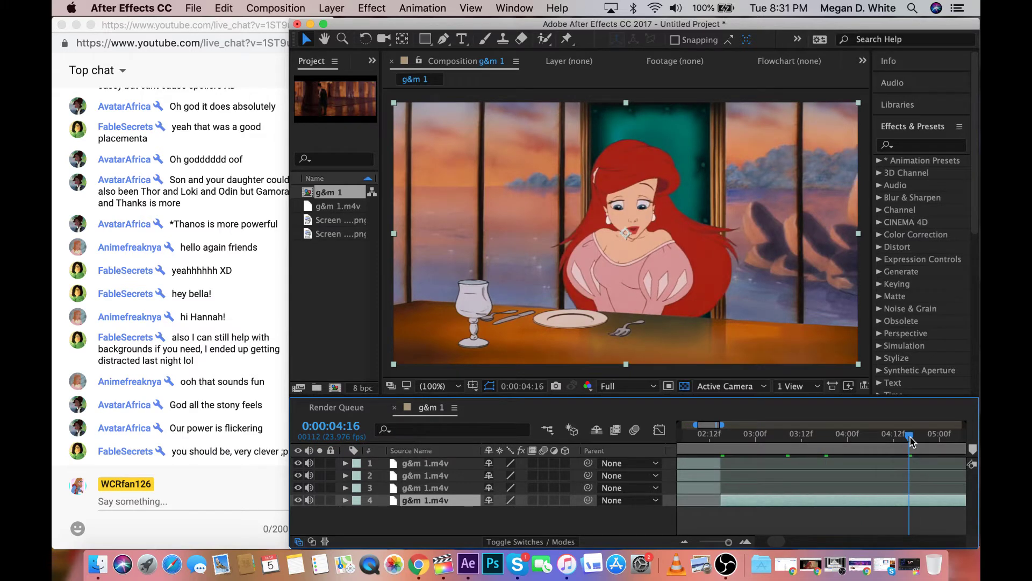
{"action": "left_click_drag", "start_coordinate": [919, 442], "coordinate": [952, 442]}
Restore the Final Cut Pro window, play the middle section up to 52:08 and switch back to After Effects
{"action": "left_click", "coordinate": [909, 565]}
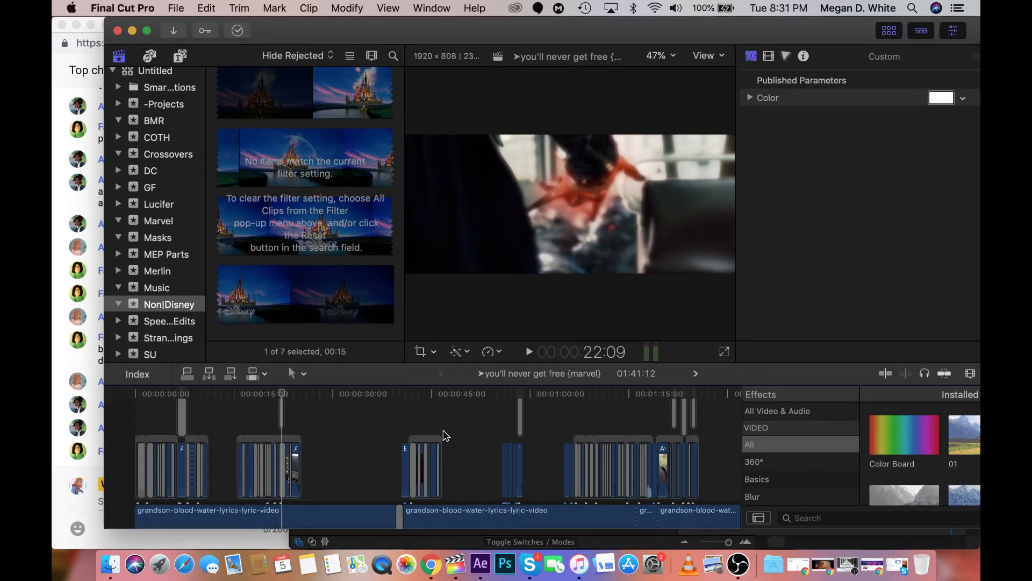
{"action": "left_click", "coordinate": [444, 434]}
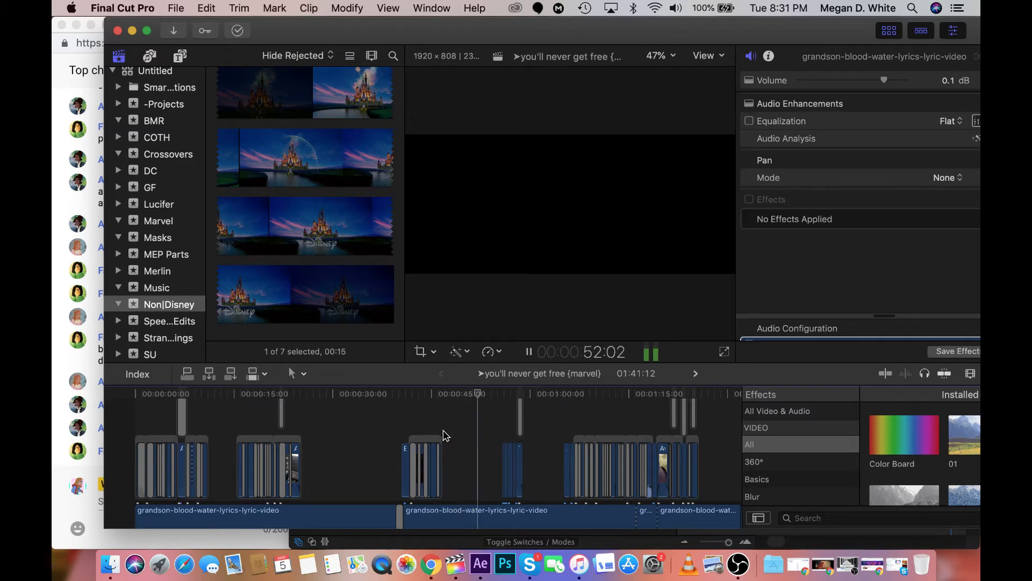
{"action": "key", "text": "space"}
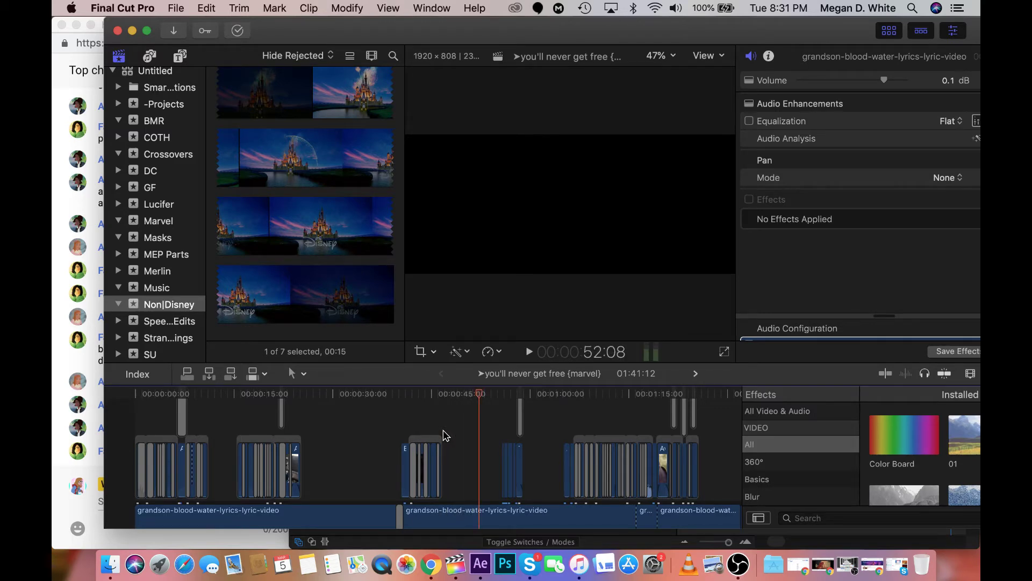
{"action": "left_click", "coordinate": [132, 30]}
{"action": "left_click", "coordinate": [349, 26]}
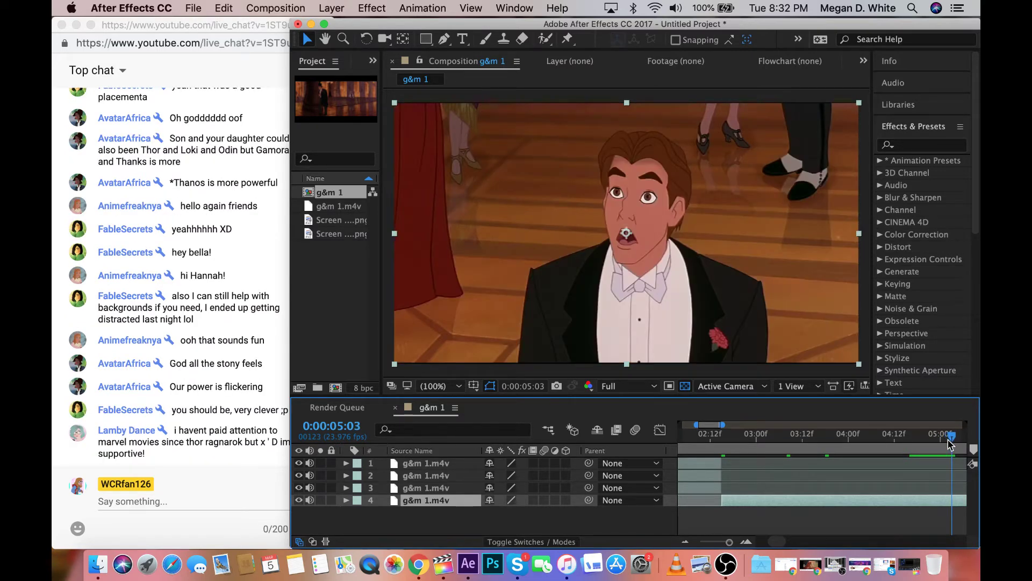
Check the live chat, then split the bottom g&m 1.m4v layer at 0:00:05:03 and stack its later part last
{"action": "scroll", "coordinate": [950, 442], "scroll_direction": "right", "scroll_amount": 3}
{"action": "left_click", "coordinate": [259, 454]}
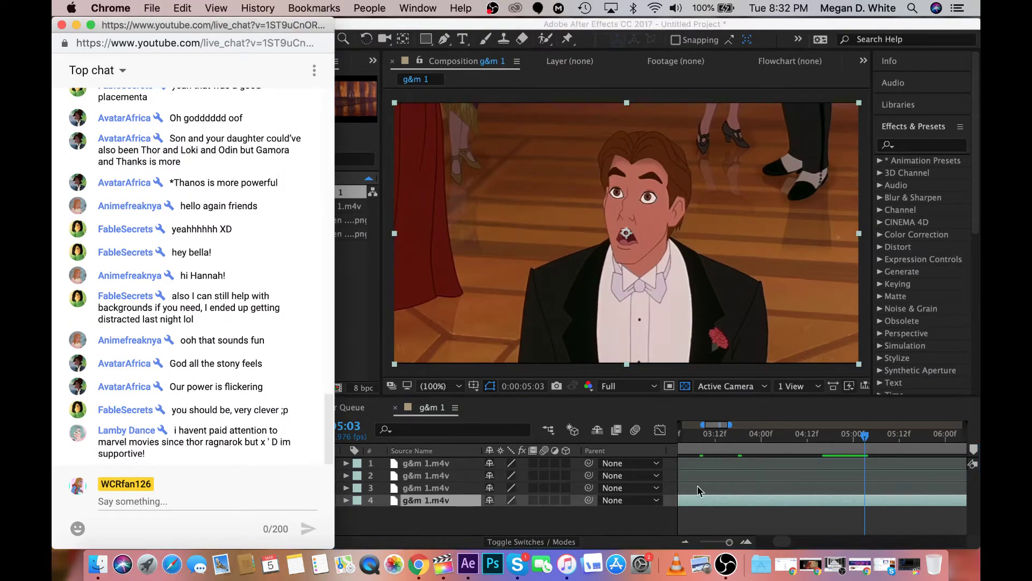
{"action": "left_click", "coordinate": [881, 500]}
{"action": "key", "text": "super+shift+d"}
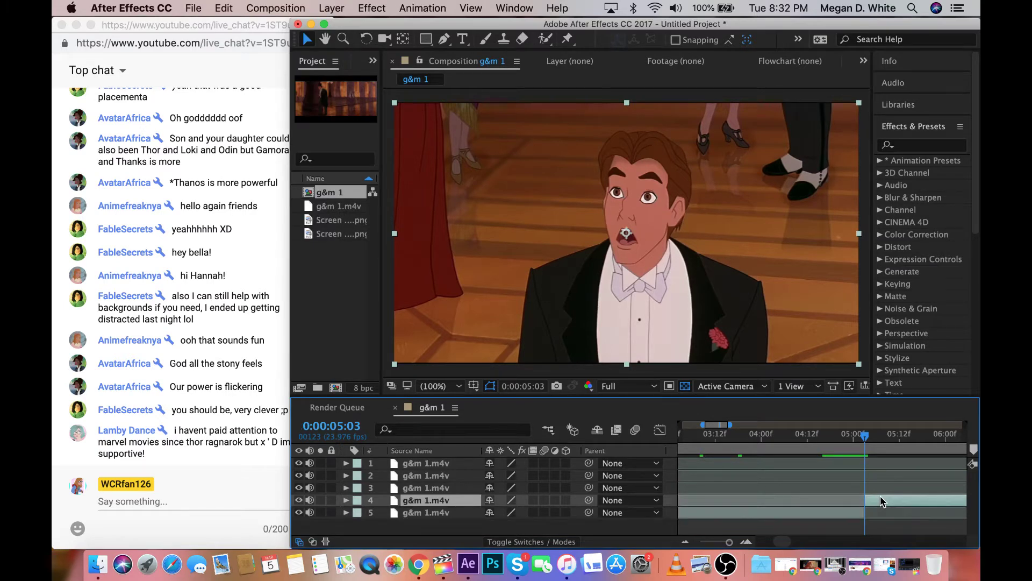
{"action": "left_click", "coordinate": [413, 515]}
Split the bottom g&m 1.m4v layer at 0:00:06:12, moving its later part beneath the others, and scrub on to 0:00:08:00
{"action": "scroll", "coordinate": [891, 458], "scroll_direction": "right", "scroll_amount": 4}
{"action": "left_click", "coordinate": [885, 435]}
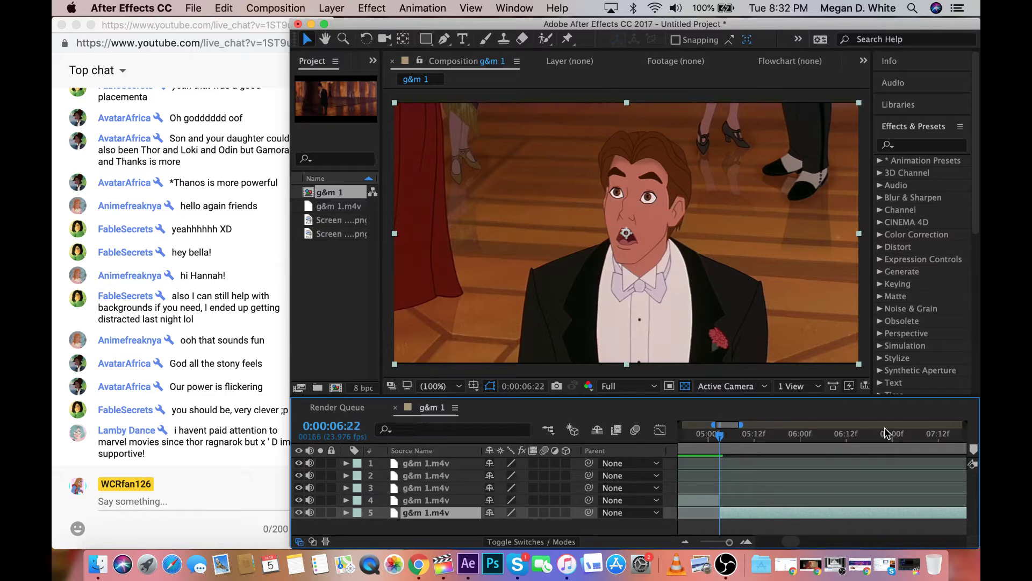
{"action": "mouse_move", "coordinate": [865, 438]}
{"action": "left_mouse_down"}
{"action": "mouse_move", "coordinate": [838, 438]}
{"action": "mouse_move", "coordinate": [847, 438]}
{"action": "left_mouse_up"}
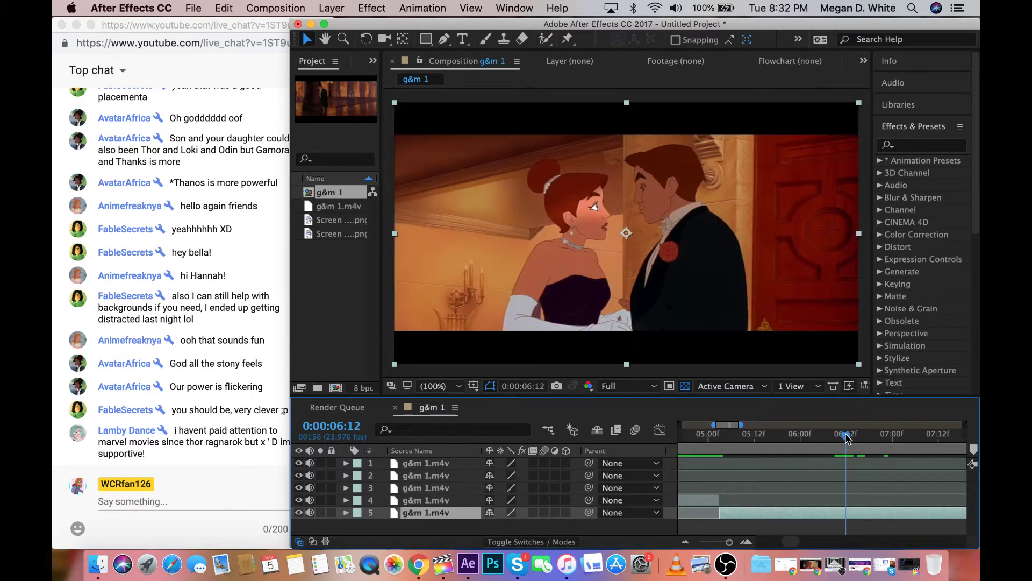
{"action": "key", "text": "super+shift+d"}
{"action": "left_click_drag", "start_coordinate": [421, 511], "coordinate": [425, 534]}
{"action": "left_click", "coordinate": [907, 438]}
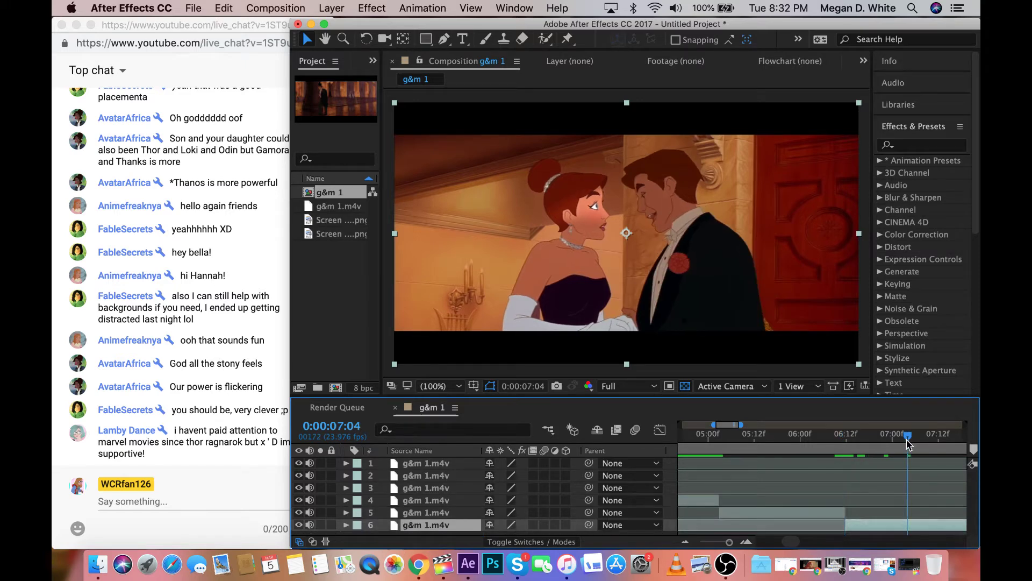
{"action": "left_click_drag", "start_coordinate": [941, 434], "coordinate": [930, 439]}
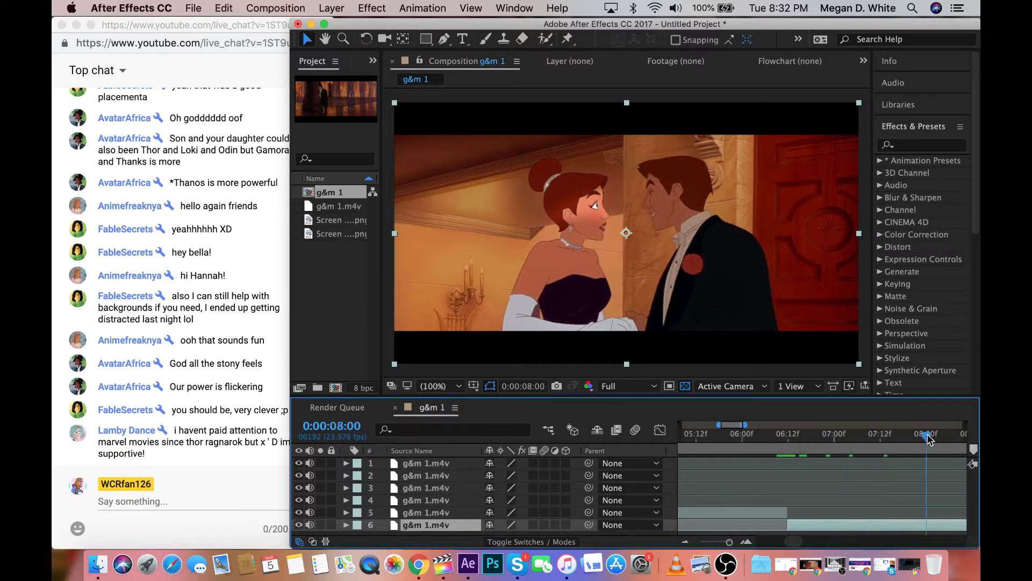
Search the Mac in Finder for "ariel pink dress" and import the Ariel Pink Dress file into the After Effects project
{"action": "left_click", "coordinate": [107, 567]}
{"action": "left_click", "coordinate": [816, 45]}
{"action": "type", "text": "a"}
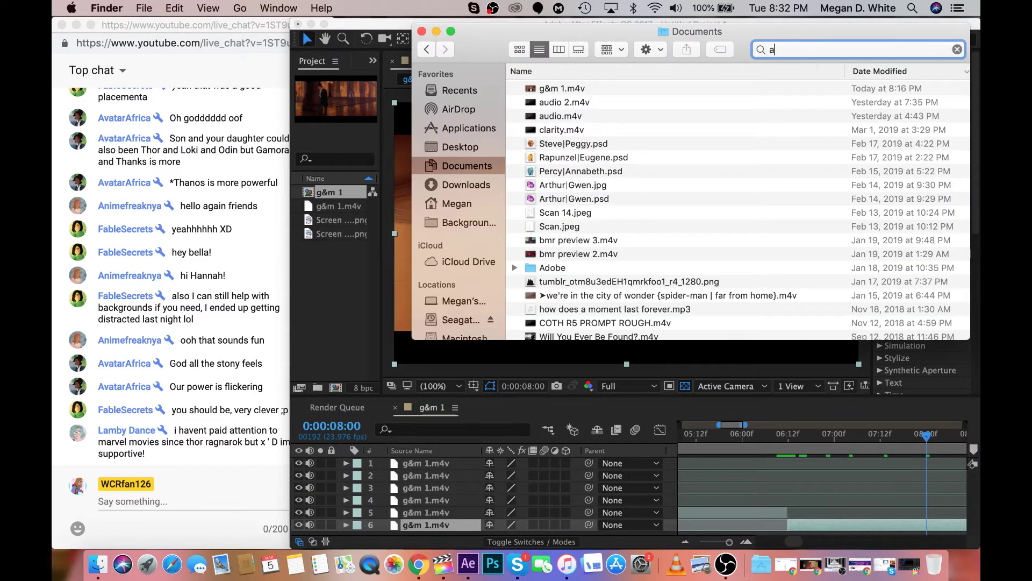
{"action": "type", "text": "riel"}
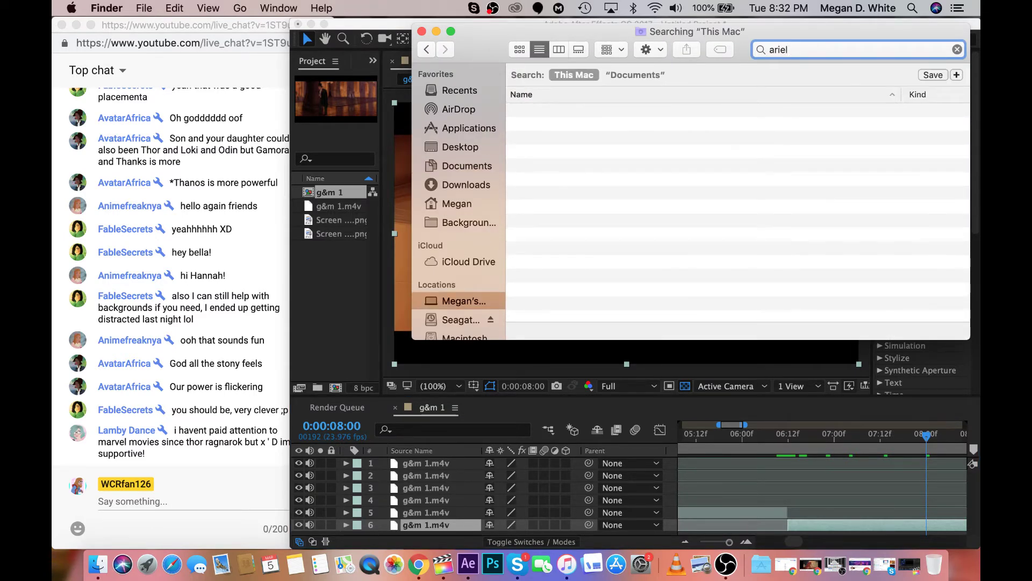
{"action": "type", "text": " pink dress"}
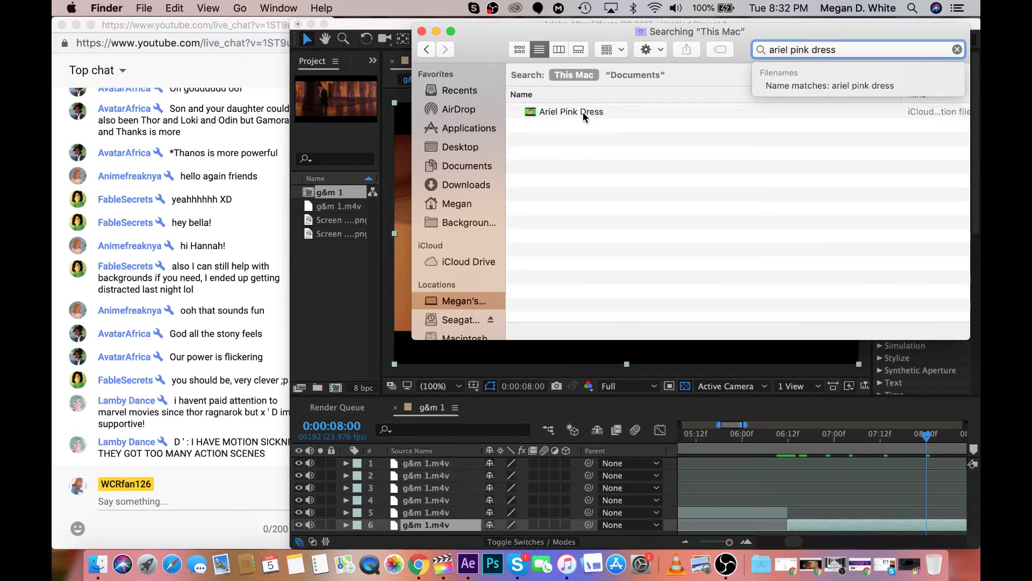
{"action": "left_click_drag", "start_coordinate": [583, 112], "coordinate": [315, 308]}
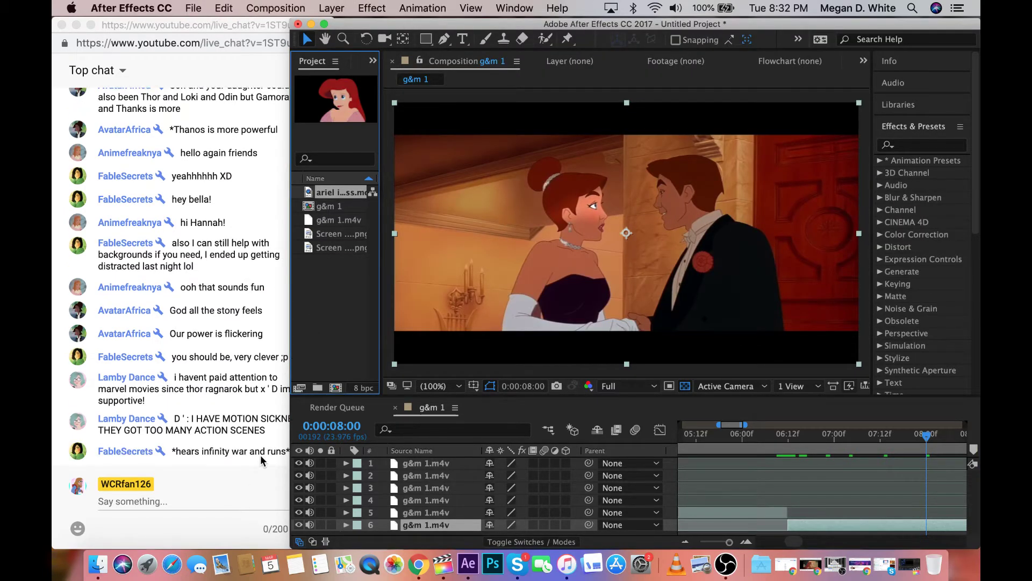
Check the live chat, then split the bottom g&m 1.m4v layer at 0:00:08:02 and stack its later part last
{"action": "left_click", "coordinate": [263, 458]}
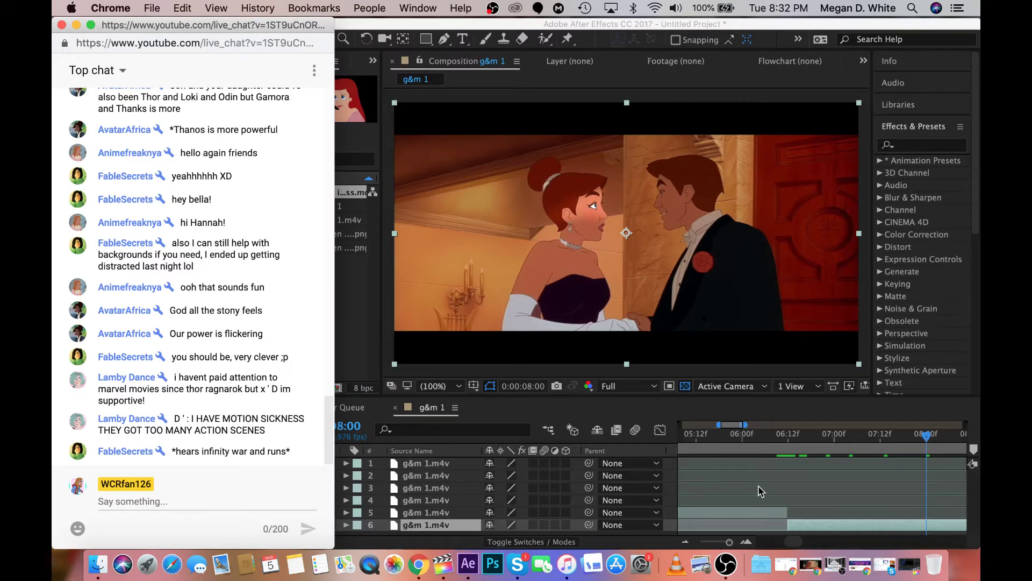
{"action": "left_click", "coordinate": [835, 509]}
{"action": "scroll", "coordinate": [835, 508], "scroll_direction": "right", "scroll_amount": 3}
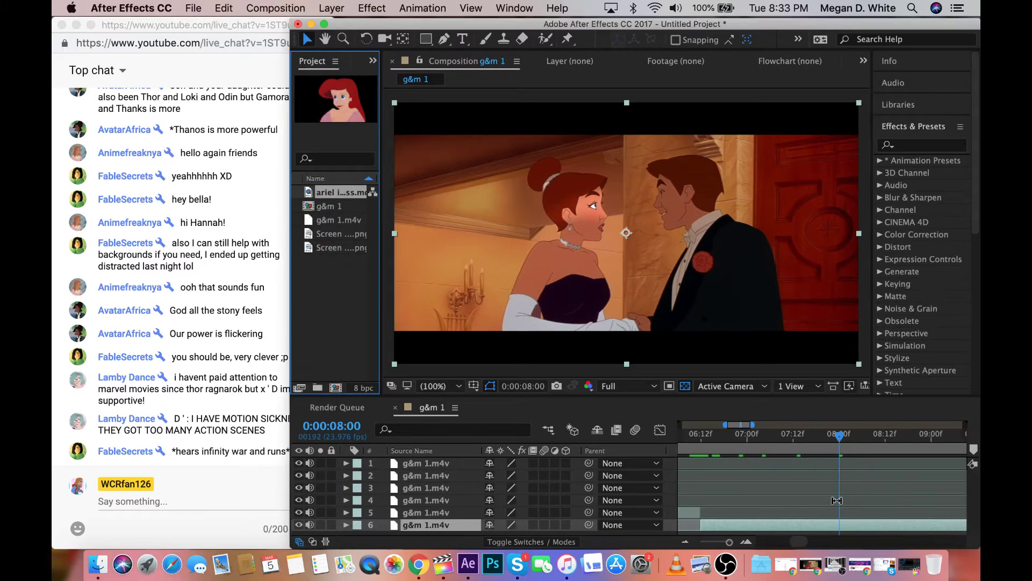
{"action": "left_click", "coordinate": [842, 437]}
{"action": "mouse_move", "coordinate": [842, 437]}
{"action": "left_mouse_down"}
{"action": "mouse_move", "coordinate": [860, 439]}
{"action": "mouse_move", "coordinate": [847, 440]}
{"action": "left_mouse_up"}
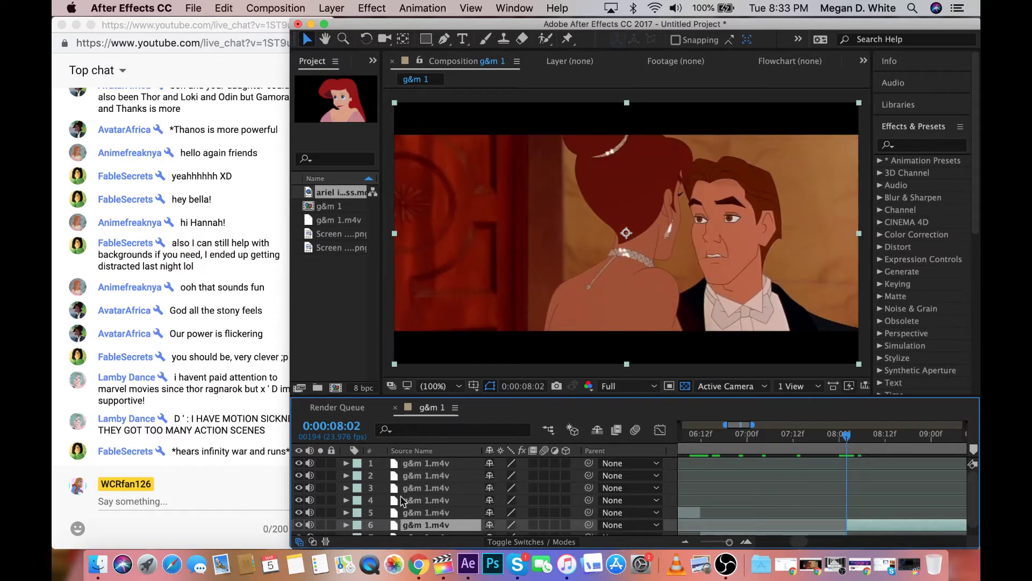
{"action": "key", "text": "super+shift+d"}
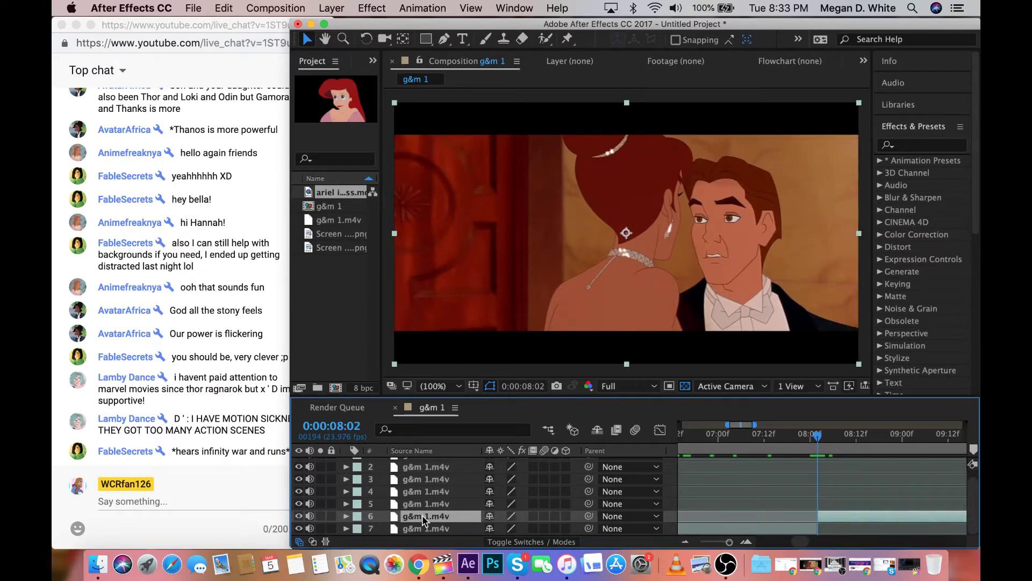
{"action": "left_click", "coordinate": [426, 528]}
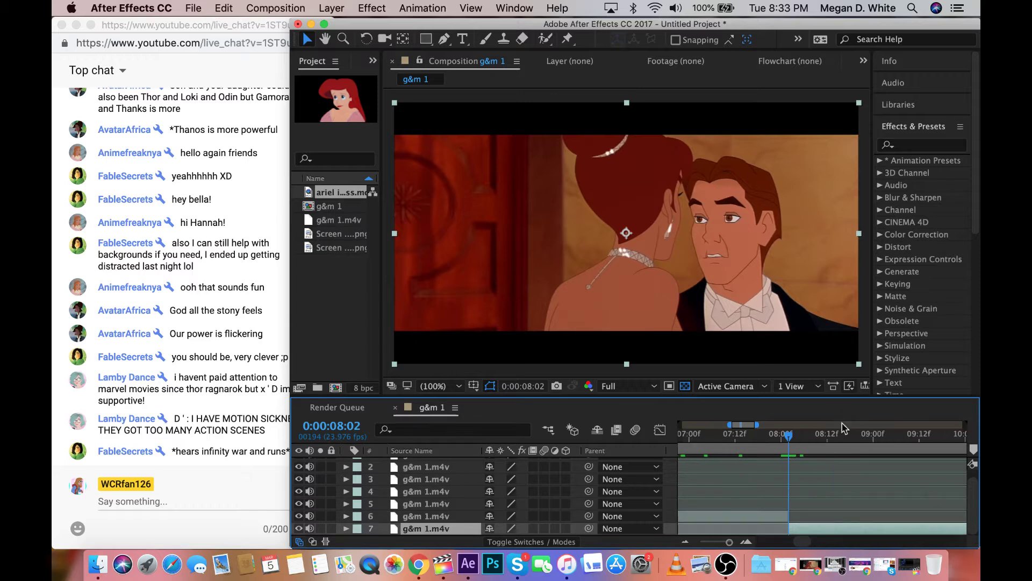
Split the bottom g&m 1.m4v layer at 0:00:09:21 and slide its later part back to start at 0:00:08:02
{"action": "left_click_drag", "start_coordinate": [837, 441], "coordinate": [953, 449]}
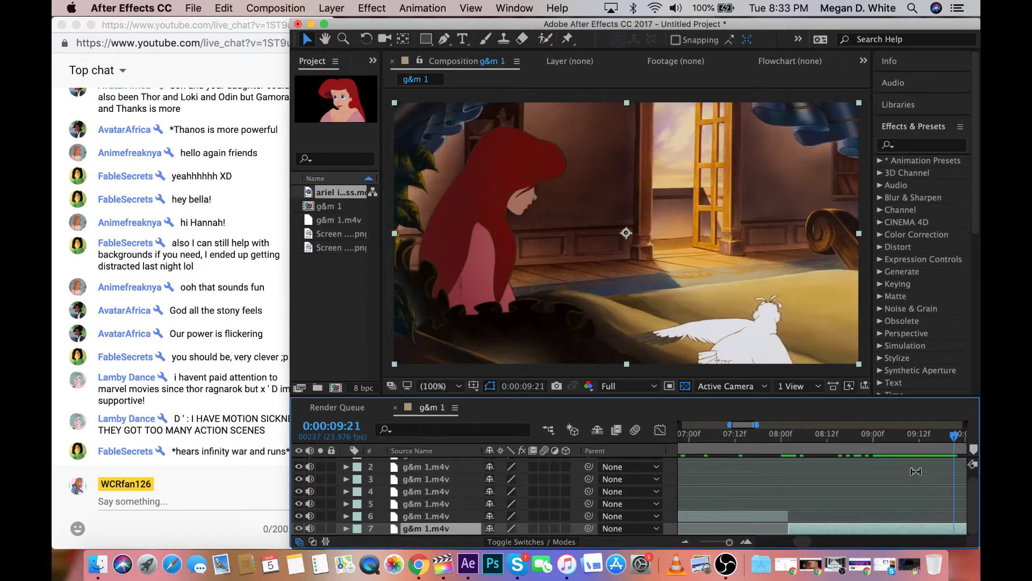
{"action": "scroll", "coordinate": [916, 471], "scroll_direction": "right", "scroll_amount": 3}
{"action": "key", "text": "ctrl+shift+d"}
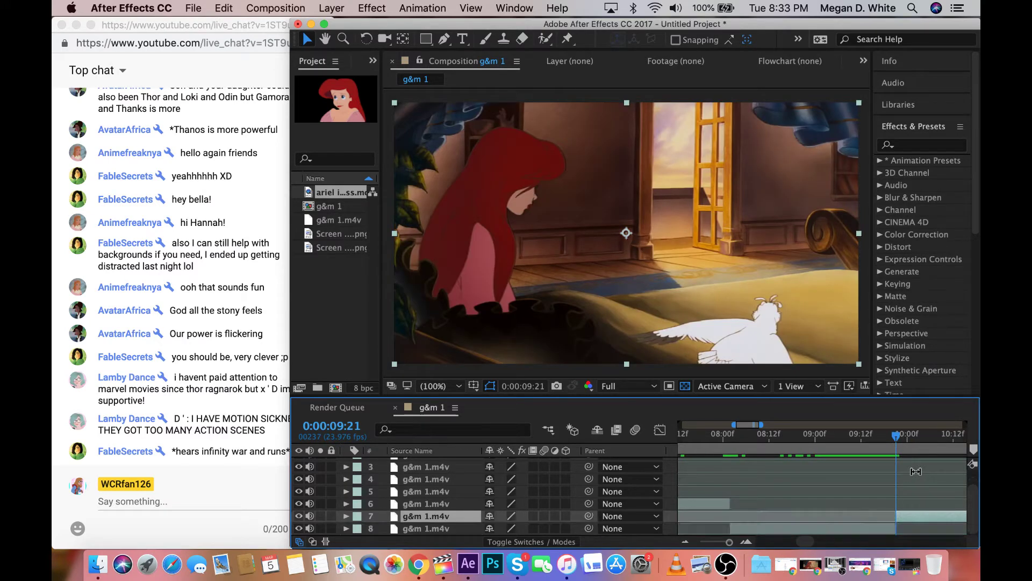
{"action": "left_click_drag", "start_coordinate": [904, 517], "coordinate": [745, 526]}
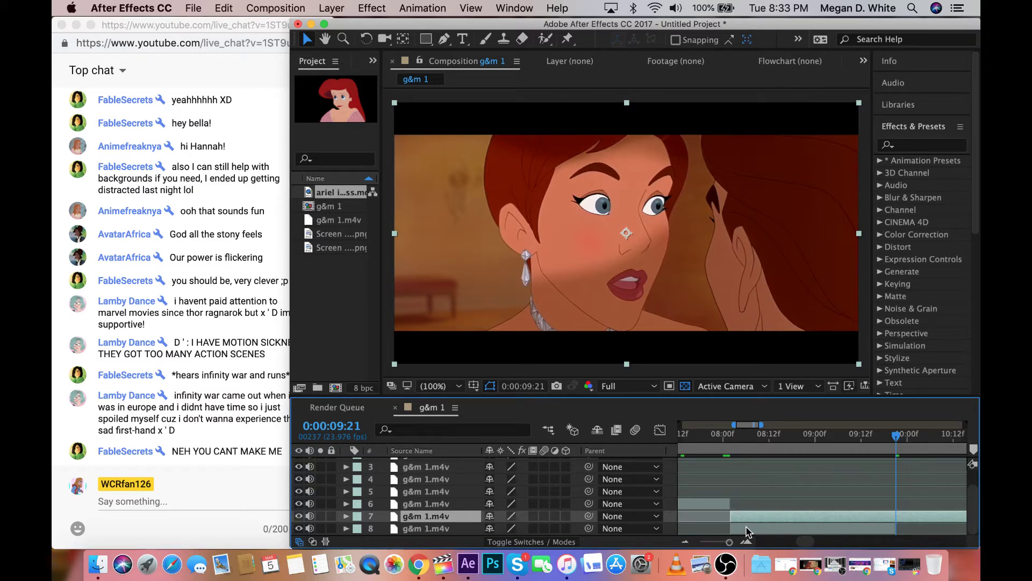
Split the selected g&m 1.m4v layer at 0:00:09:21 and move its later part to the end of the layer stack
{"action": "left_click", "coordinate": [897, 437]}
{"action": "left_click", "coordinate": [897, 438]}
{"action": "key", "text": "super+shift+d"}
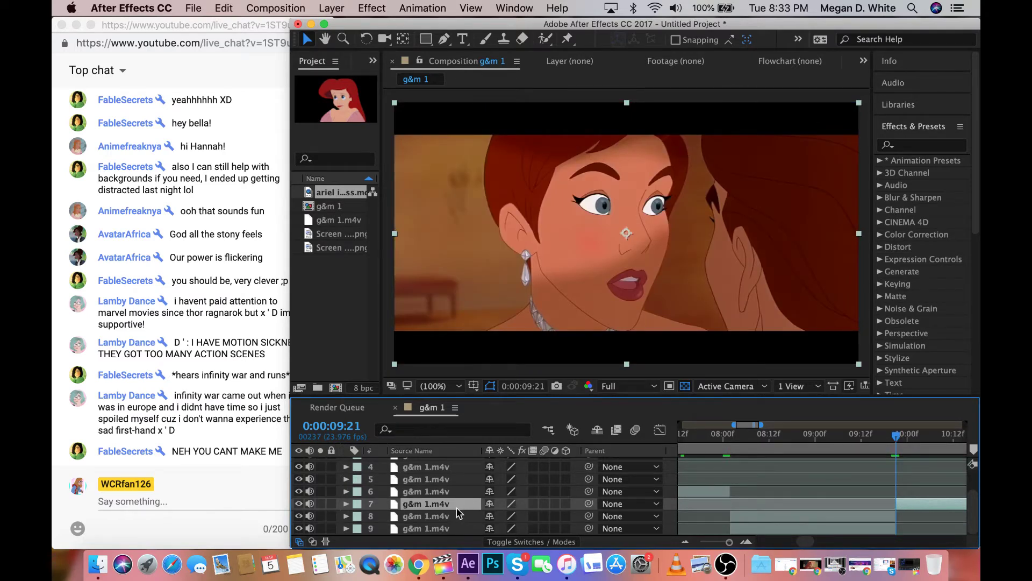
{"action": "left_click_drag", "start_coordinate": [457, 507], "coordinate": [461, 530]}
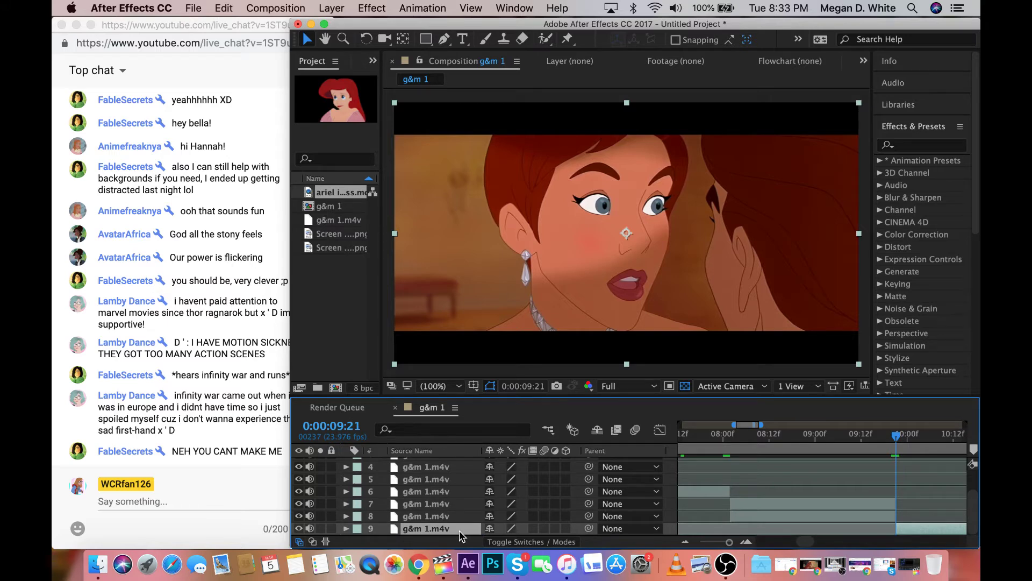
Split the bottom g&m 1.m4v layer at 0:00:11:18 and slide its later part back to start at 0:00:09:21
{"action": "scroll", "coordinate": [856, 473], "scroll_direction": "right", "scroll_amount": 2}
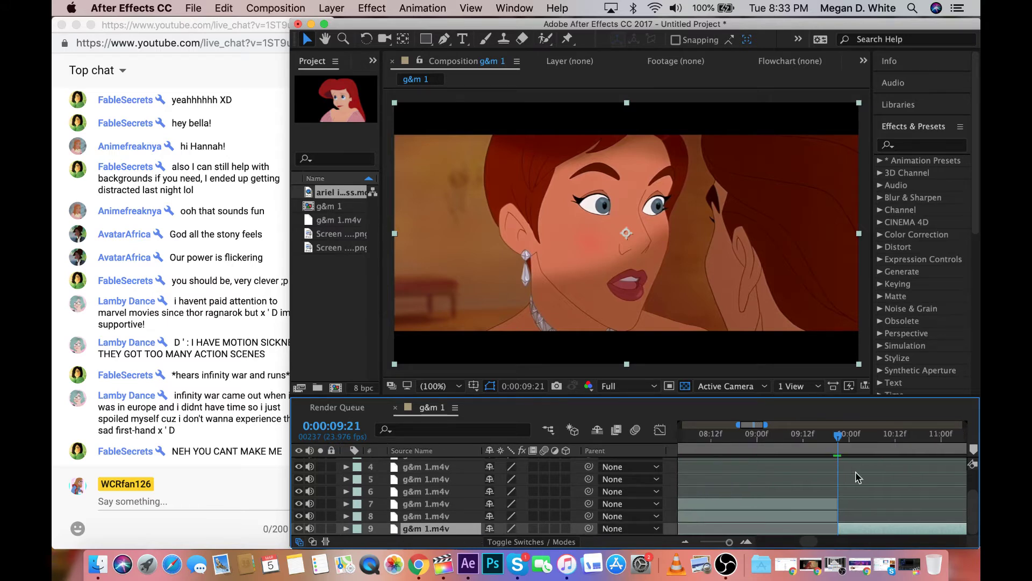
{"action": "left_click", "coordinate": [843, 439]}
{"action": "left_click", "coordinate": [856, 440]}
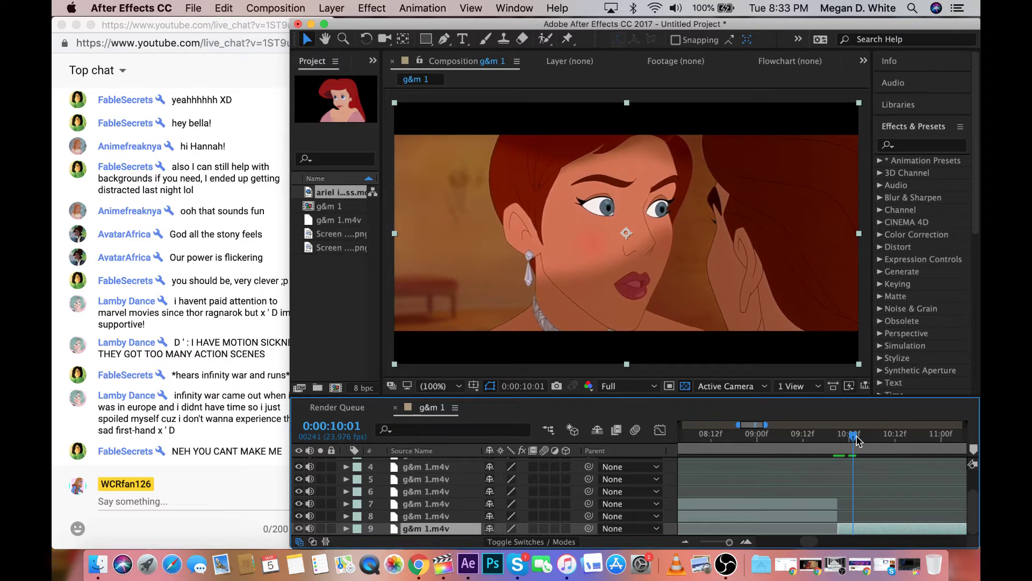
{"action": "scroll", "coordinate": [857, 440], "scroll_direction": "right", "scroll_amount": 2}
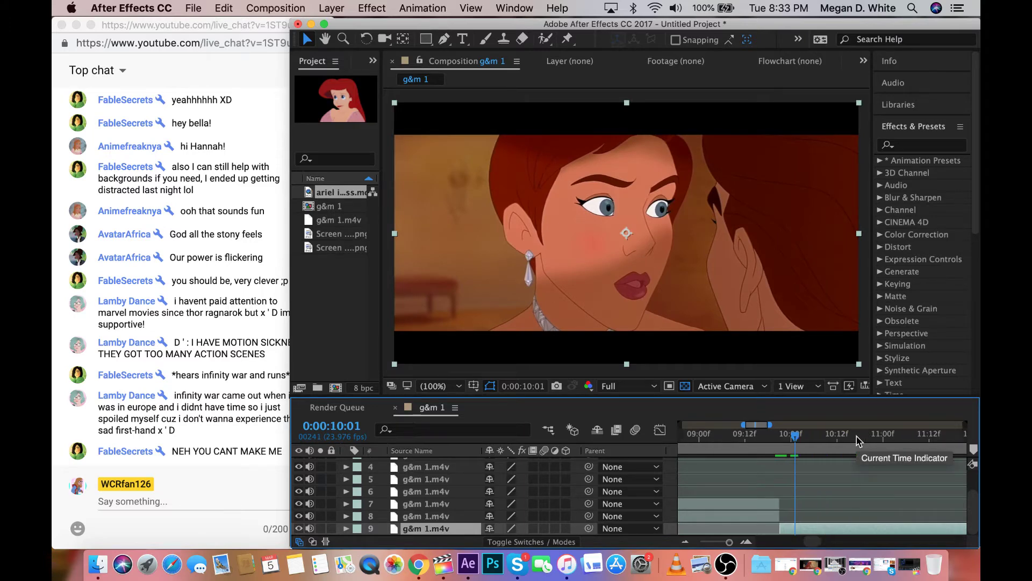
{"action": "left_click", "coordinate": [846, 439]}
{"action": "left_click", "coordinate": [866, 439]}
{"action": "left_click_drag", "start_coordinate": [871, 440], "coordinate": [952, 440]}
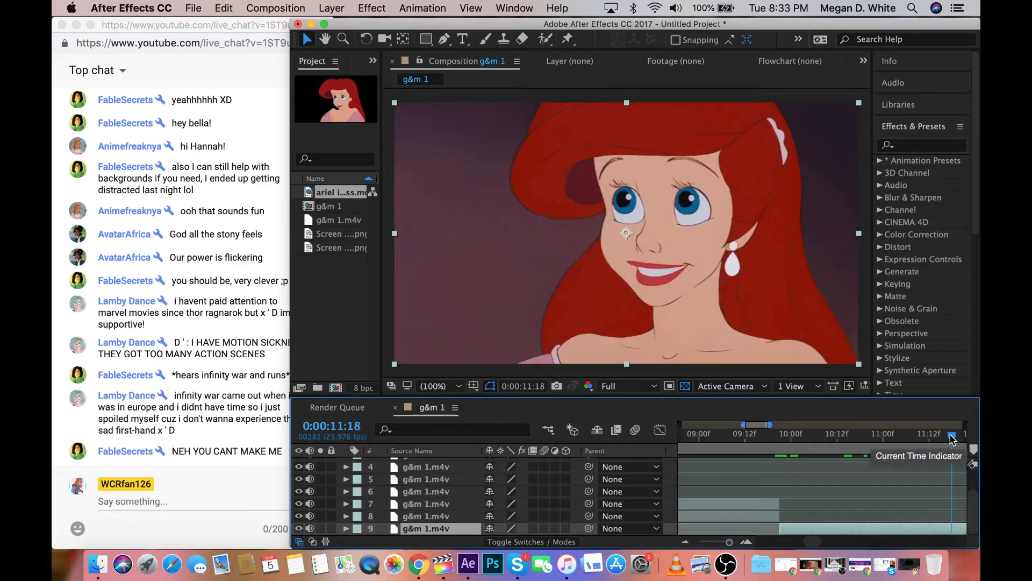
{"action": "key", "text": "super+shift+d"}
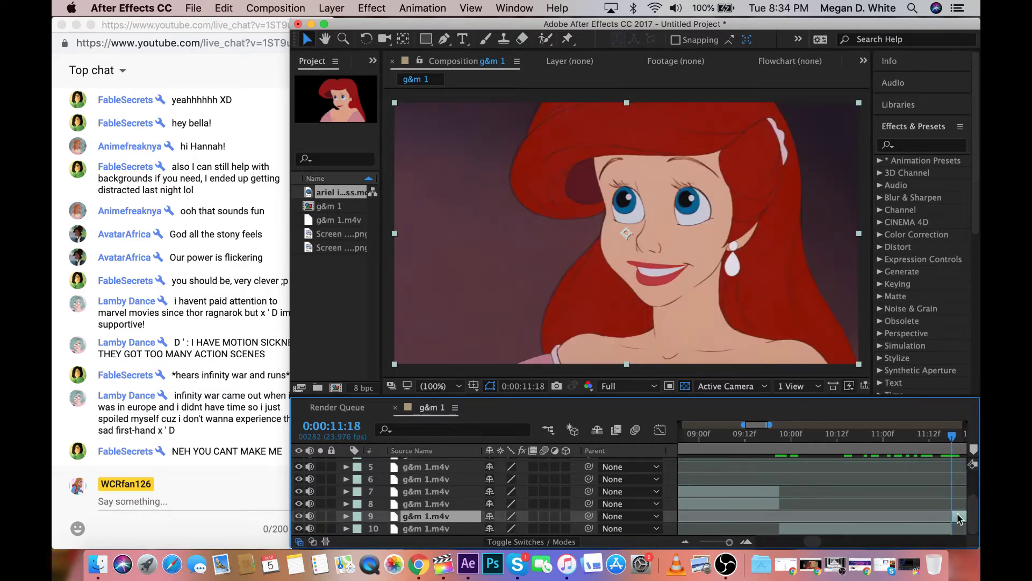
{"action": "left_click_drag", "start_coordinate": [950, 514], "coordinate": [785, 529]}
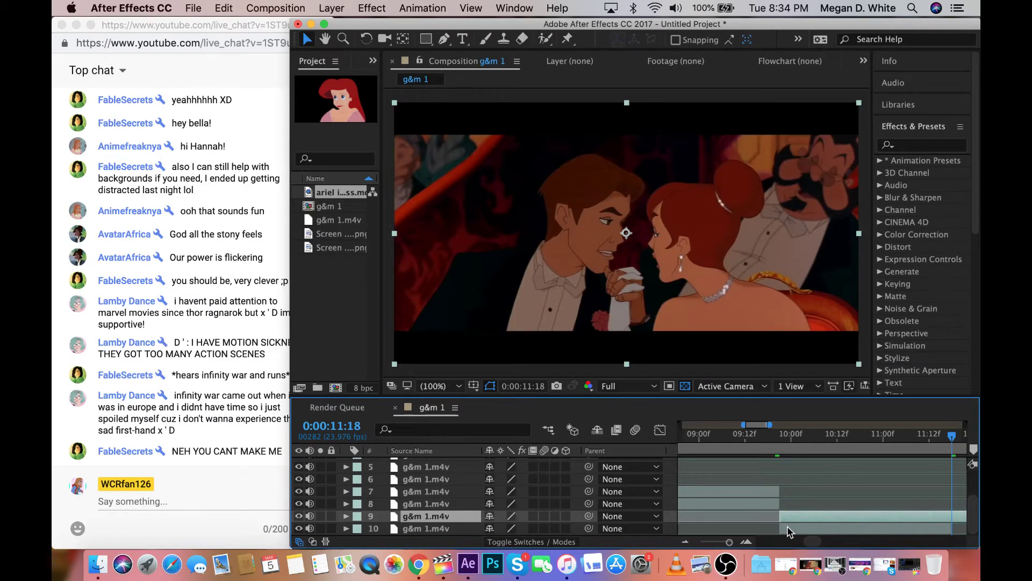
Split the repositioned g&m 1.m4v layer at 0:00:11:18 and stack its later part below all other layers
{"action": "key", "text": "super+shift+d"}
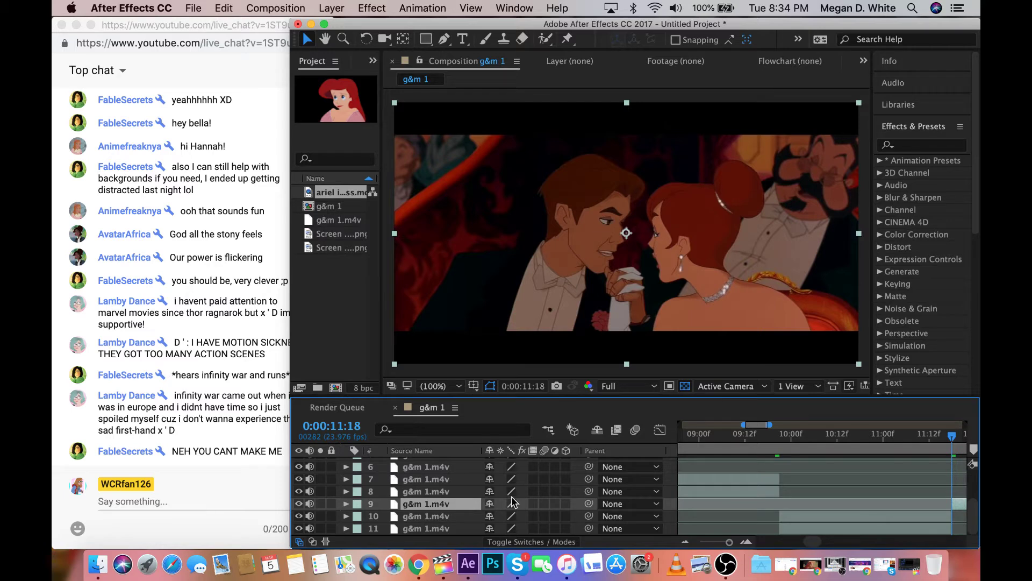
{"action": "key", "text": "super+["}
{"action": "key", "text": "super+["}
{"action": "scroll", "coordinate": [734, 490], "scroll_direction": "right", "scroll_amount": 3}
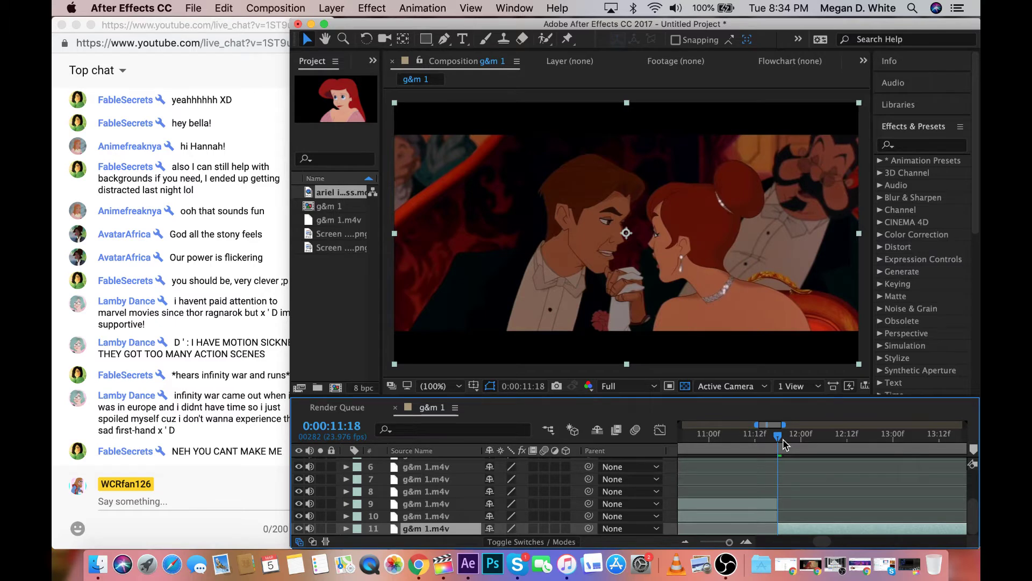
Open the ariel in pink dress.mov footage and scrub through it to 0:00:14:04
{"action": "double_click", "coordinate": [325, 192]}
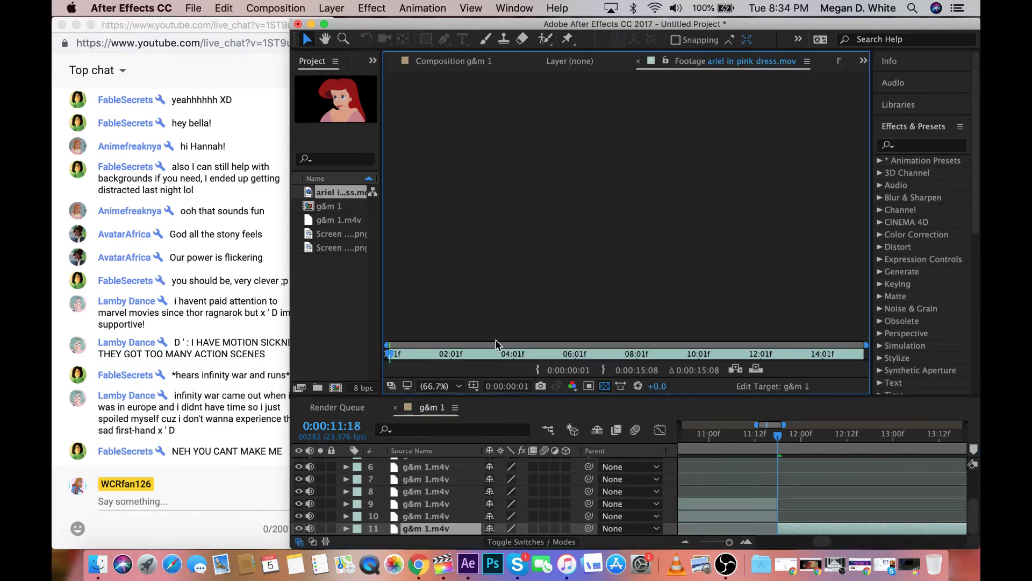
{"action": "left_click_drag", "start_coordinate": [390, 353], "coordinate": [827, 385]}
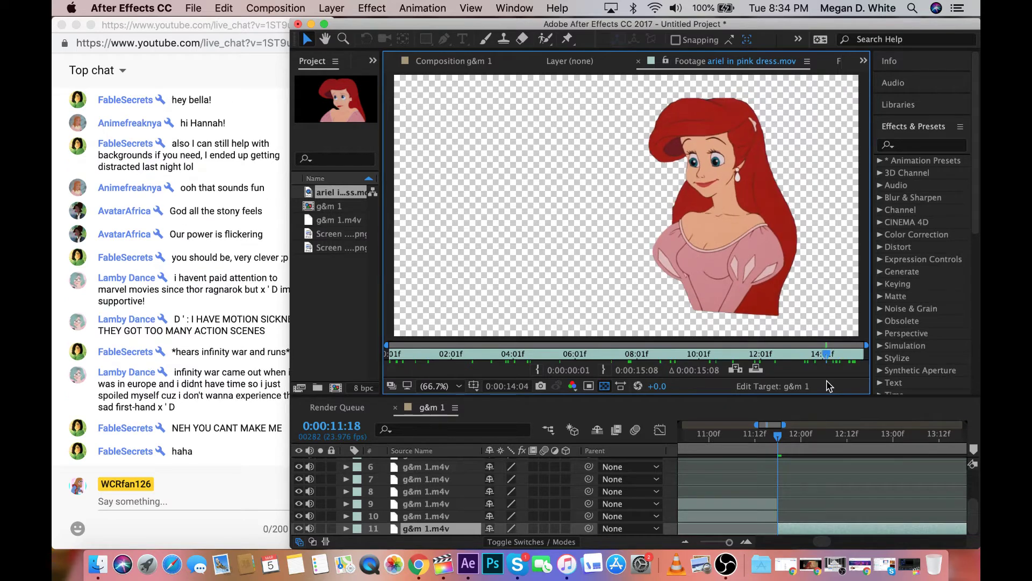
Split the bottom g&m 1.m4v layer at 0:00:13:00 and place its later part last in the stack
{"action": "left_click_drag", "start_coordinate": [779, 439], "coordinate": [901, 439]}
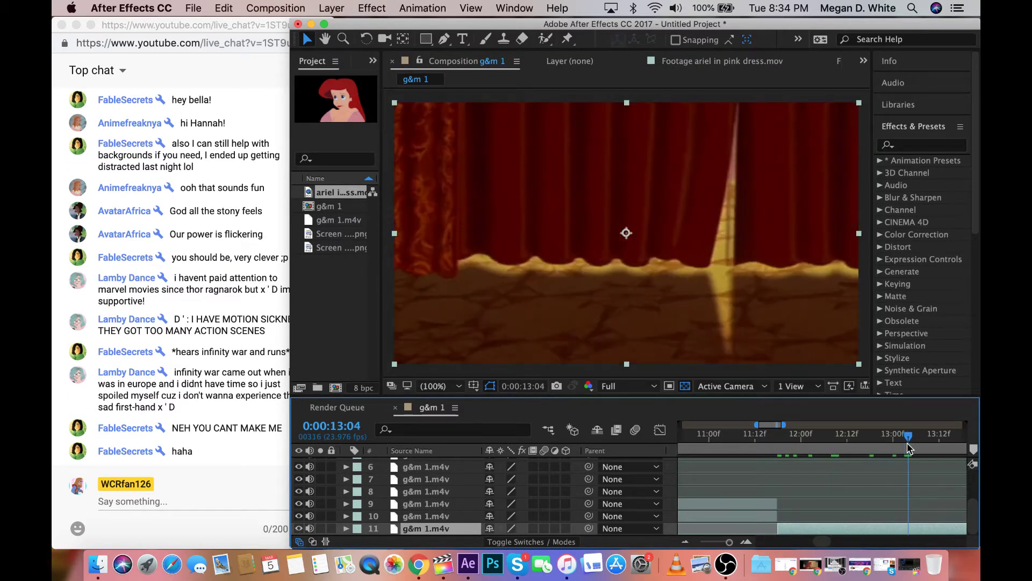
{"action": "left_click", "coordinate": [886, 449]}
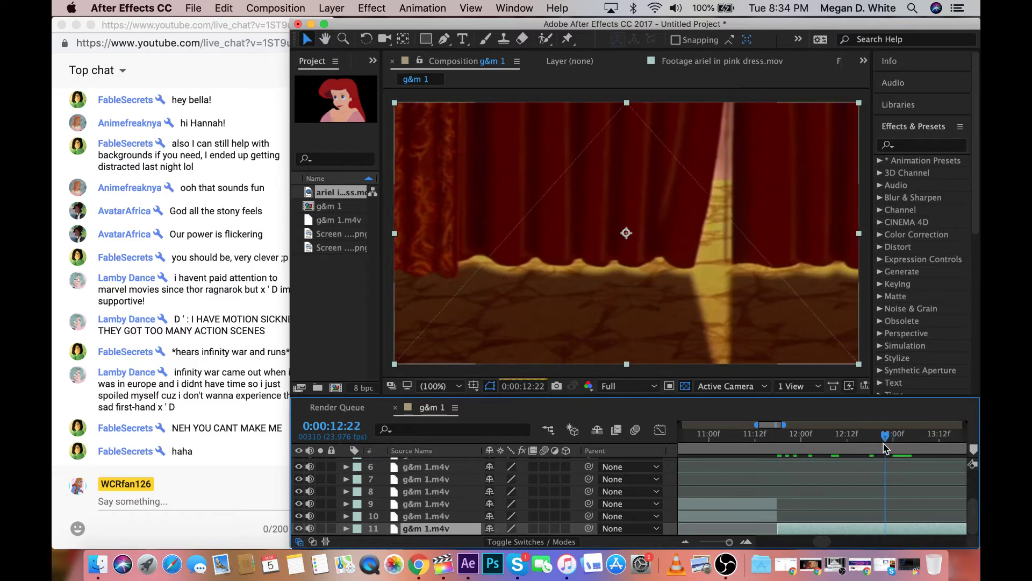
{"action": "left_click_drag", "start_coordinate": [885, 445], "coordinate": [893, 444]}
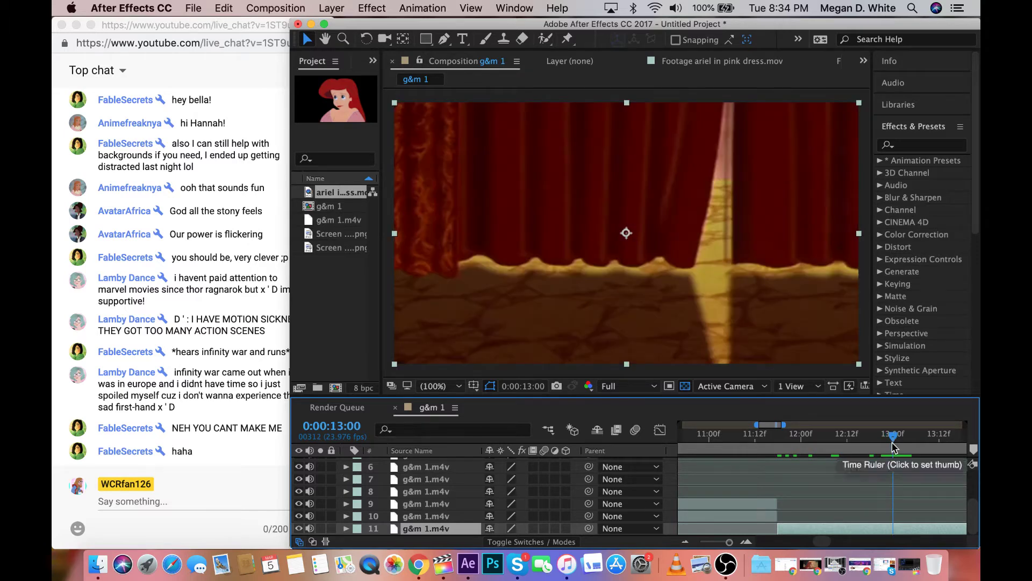
{"action": "key", "text": "super+shift+d"}
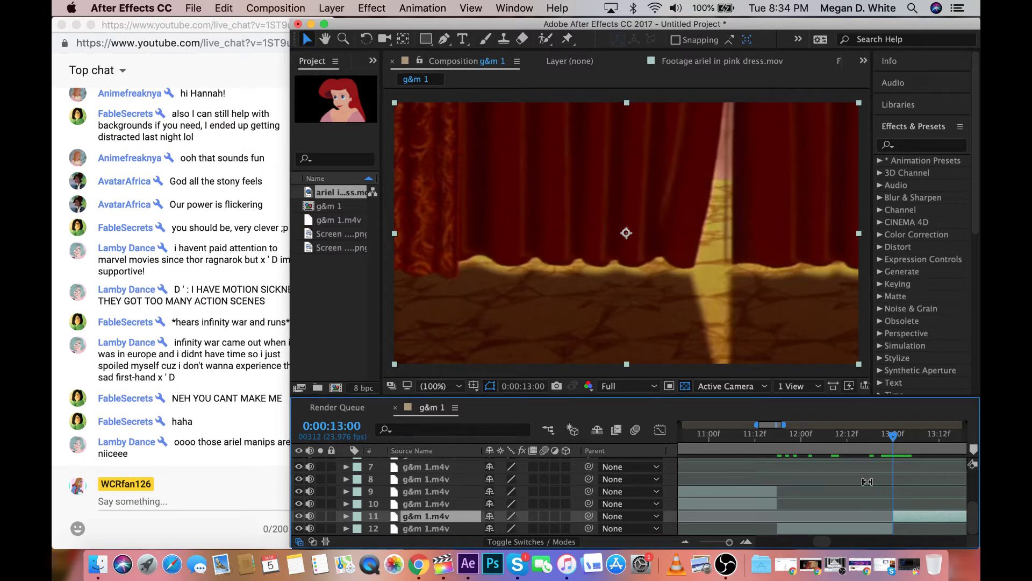
{"action": "left_click", "coordinate": [428, 506]}
{"action": "left_click", "coordinate": [424, 529]}
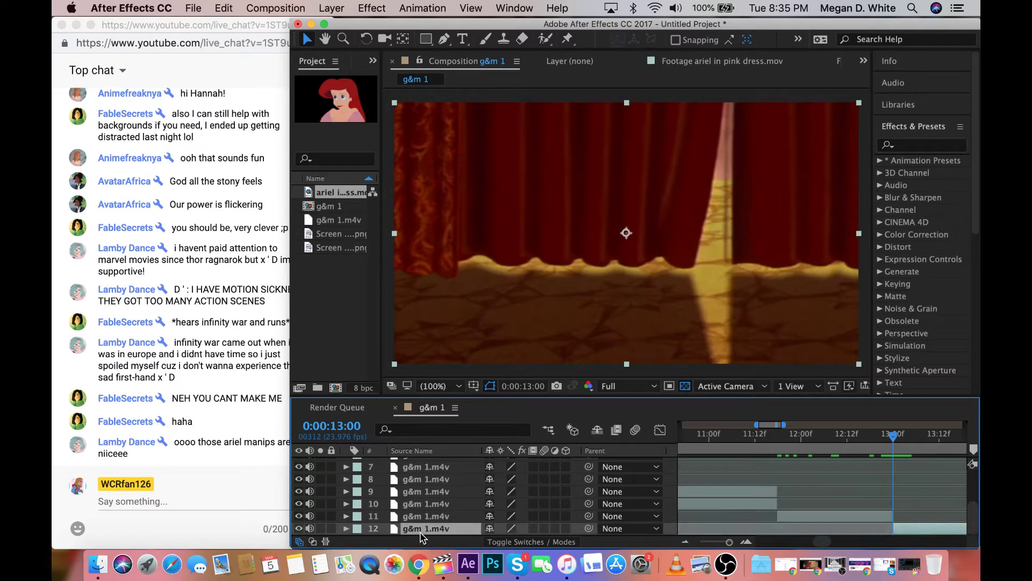
Slide the bottom g&m 1.m4v layer back to about 0:00:12:01, split it at 0:00:13:00 and delete the piece before the cut
{"action": "scroll", "coordinate": [803, 504], "scroll_direction": "right", "scroll_amount": 2}
{"action": "left_click_drag", "start_coordinate": [869, 530], "coordinate": [781, 540]}
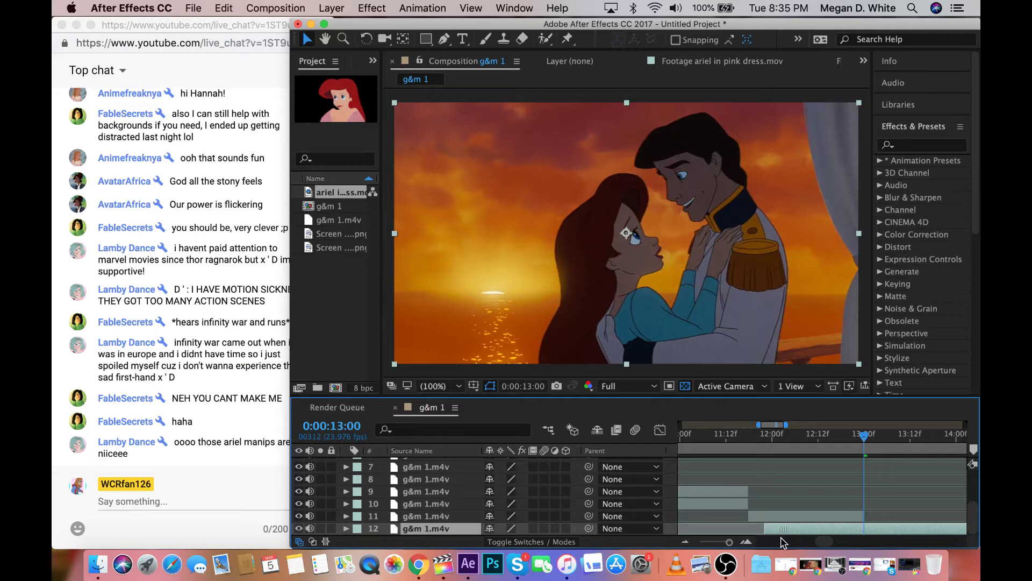
{"action": "left_click_drag", "start_coordinate": [781, 540], "coordinate": [784, 542]}
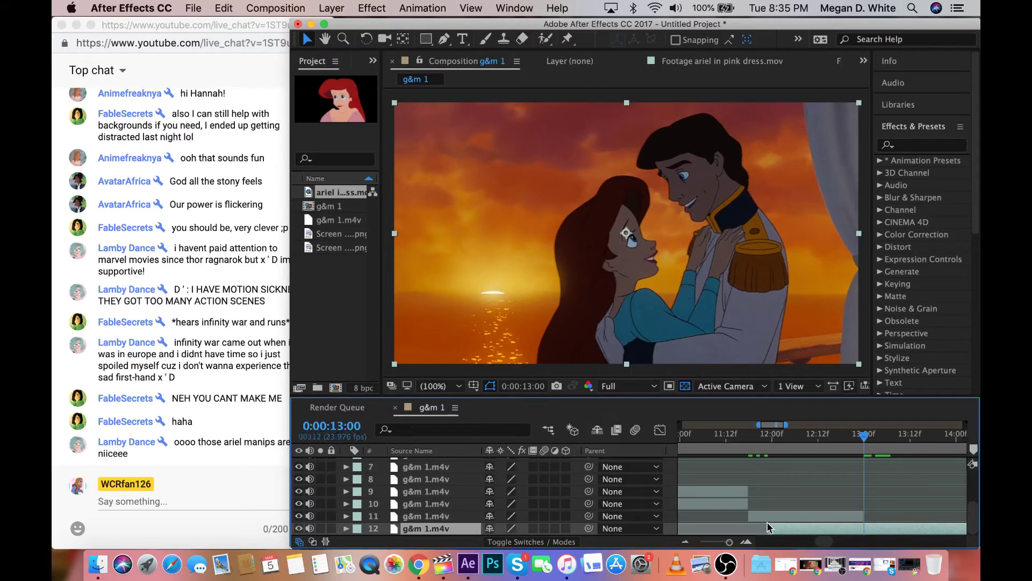
{"action": "left_click_drag", "start_coordinate": [781, 532], "coordinate": [787, 537]}
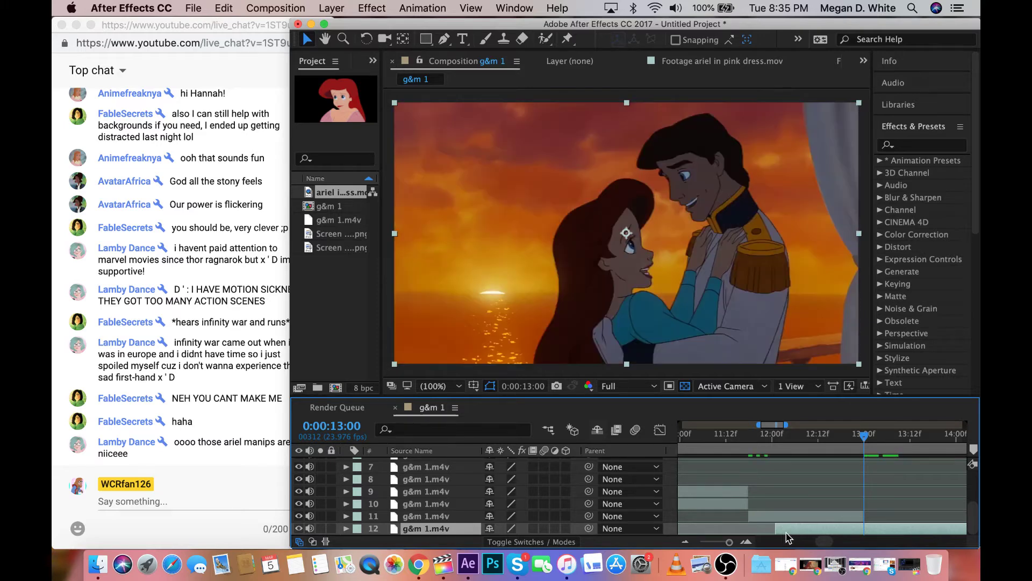
{"action": "key", "text": "super+shift+d"}
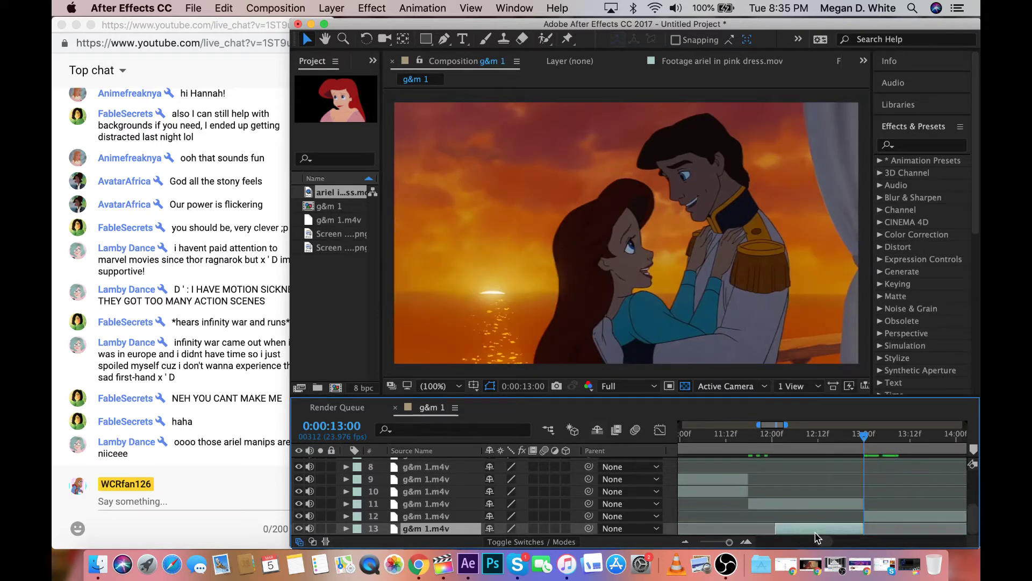
{"action": "key", "text": "Delete"}
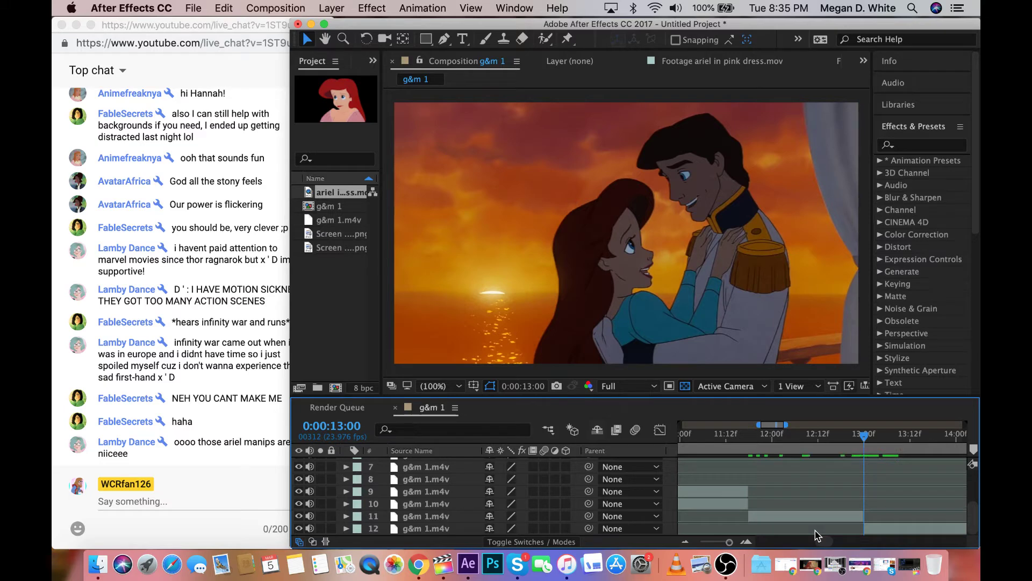
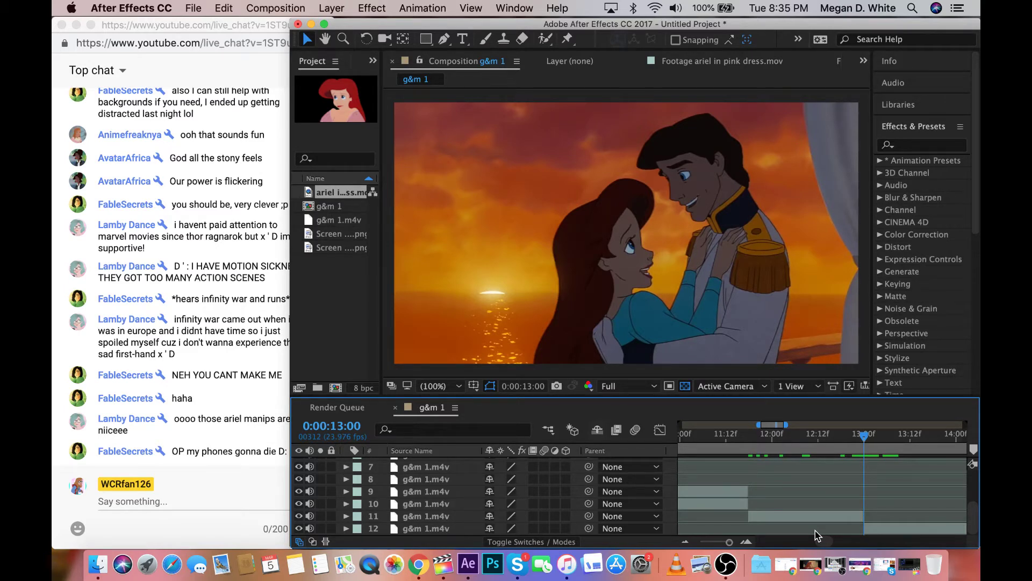
Find the end of the sunset kiss shot and split the bottom g&m 1.m4v layer at 0:00:15:04
{"action": "left_click_drag", "start_coordinate": [901, 439], "coordinate": [908, 440]}
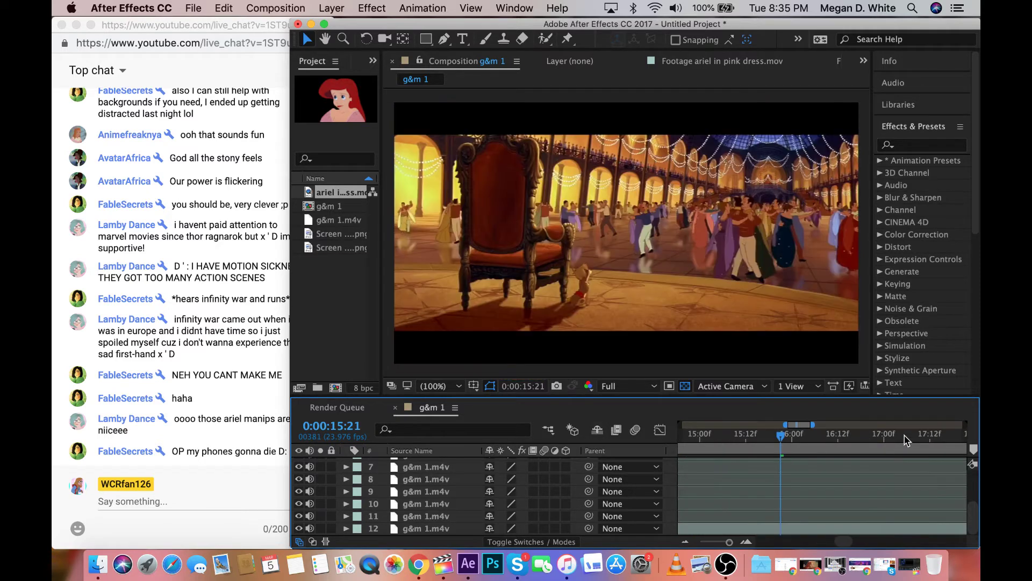
{"action": "left_click_drag", "start_coordinate": [796, 437], "coordinate": [716, 440]}
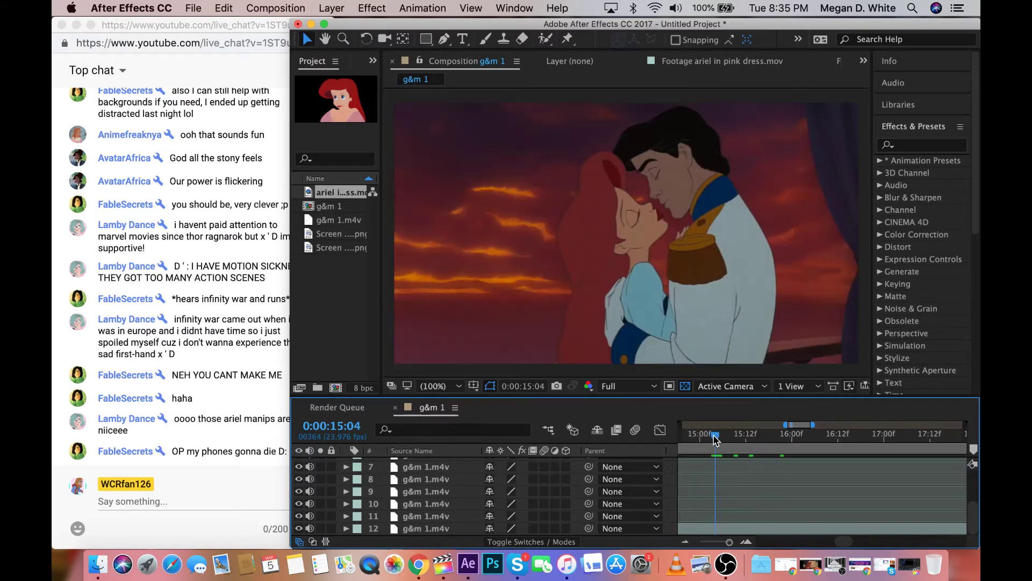
{"action": "left_click", "coordinate": [726, 527]}
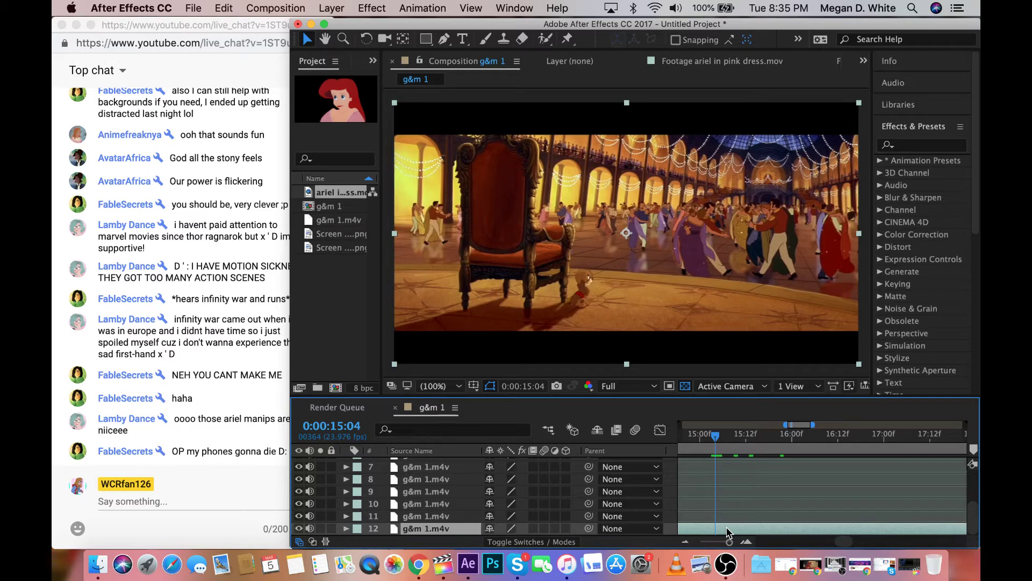
{"action": "key", "text": "super+shift+d"}
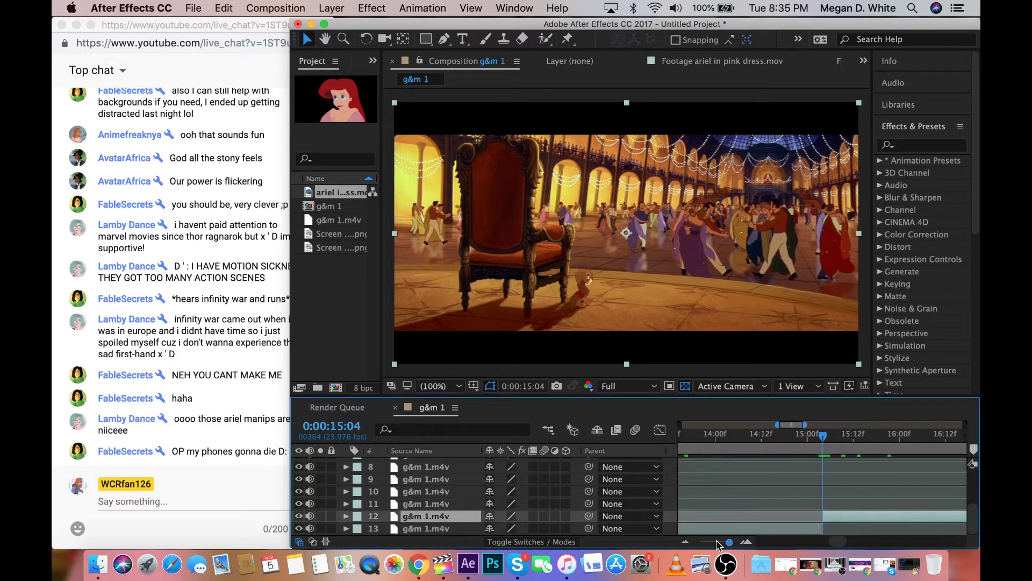
Slide the later part of the split g&m 1.m4v layer earlier and trim its start to 0:00:15:04
{"action": "left_click_drag", "start_coordinate": [718, 545], "coordinate": [716, 543]}
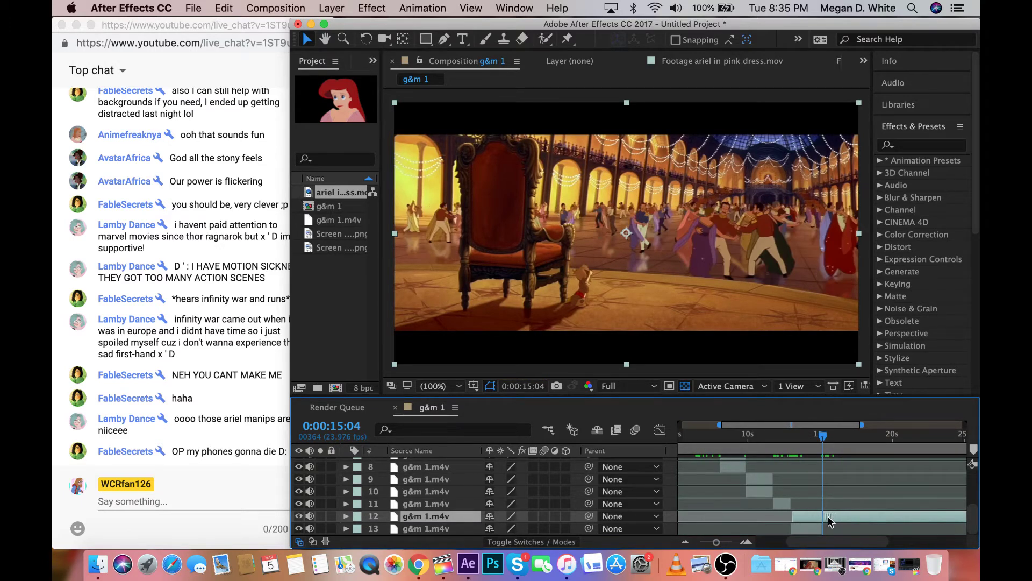
{"action": "left_click_drag", "start_coordinate": [829, 520], "coordinate": [843, 522]}
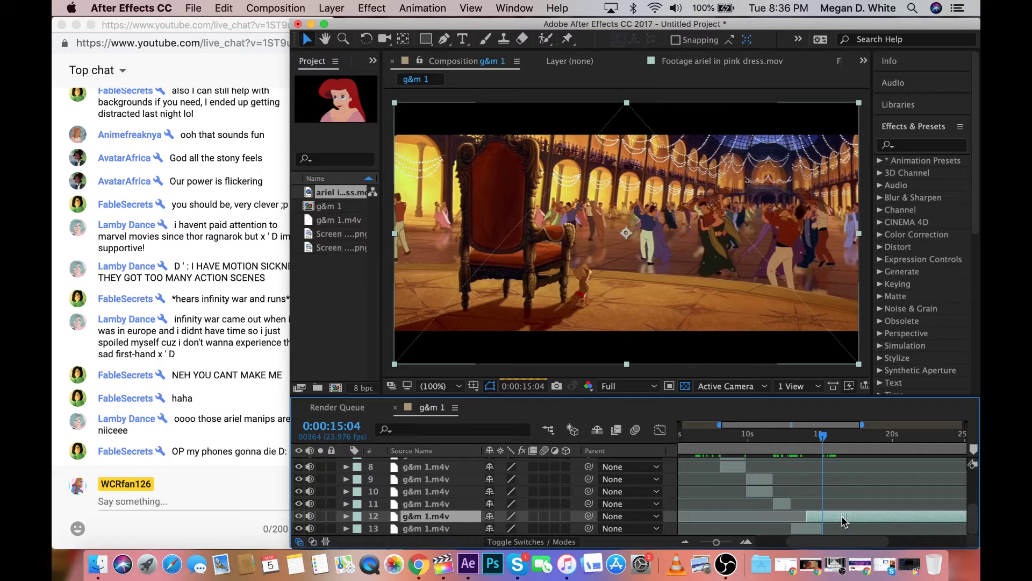
{"action": "key", "text": ";"}
{"action": "mouse_move", "coordinate": [843, 520]}
{"action": "left_mouse_down"}
{"action": "mouse_move", "coordinate": [698, 524]}
{"action": "mouse_move", "coordinate": [717, 532]}
{"action": "left_mouse_up"}
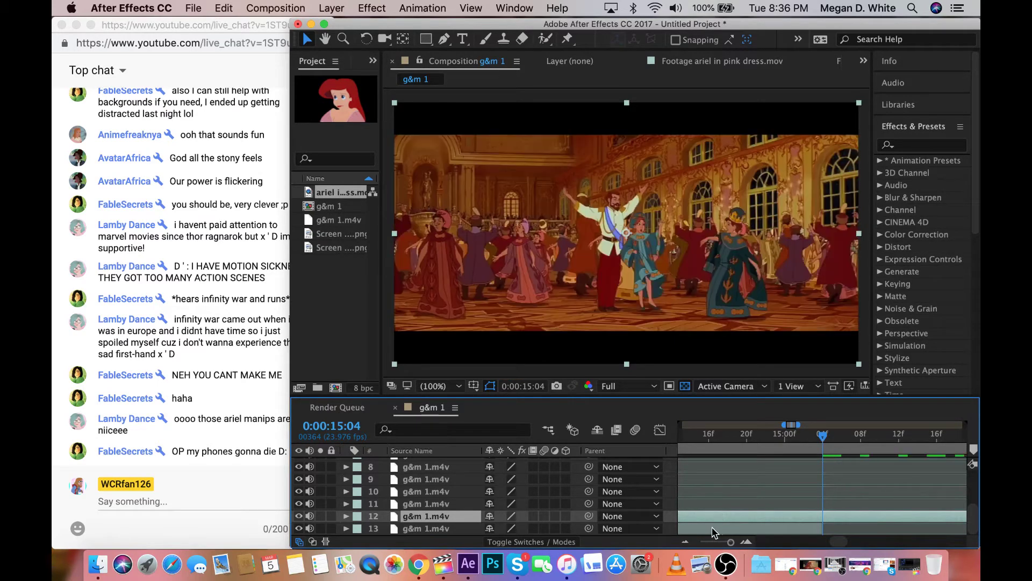
{"action": "key", "text": "alt+["}
{"action": "left_click", "coordinate": [728, 542]}
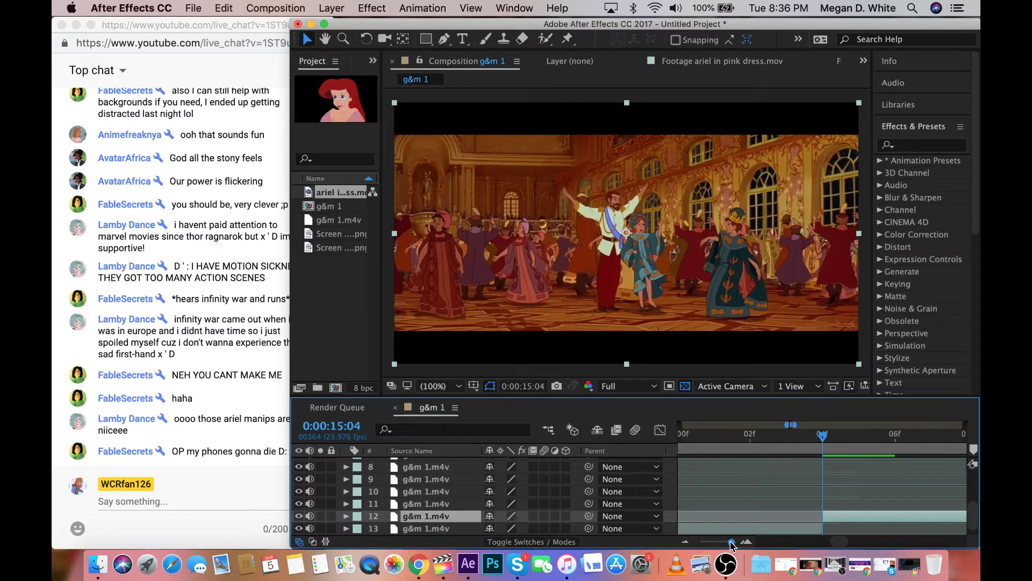
{"action": "left_click_drag", "start_coordinate": [728, 542], "coordinate": [730, 543]}
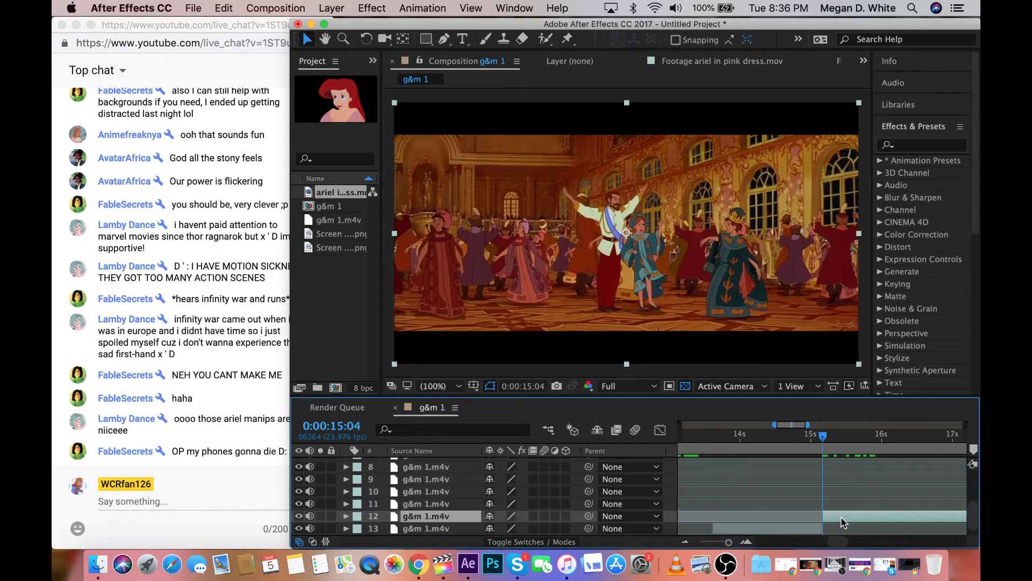
Slide the last g&m 1.m4v piece earlier to check its remaining shots, delete it, and end the work area at 0:00:15:03
{"action": "left_click_drag", "start_coordinate": [841, 516], "coordinate": [756, 531]}
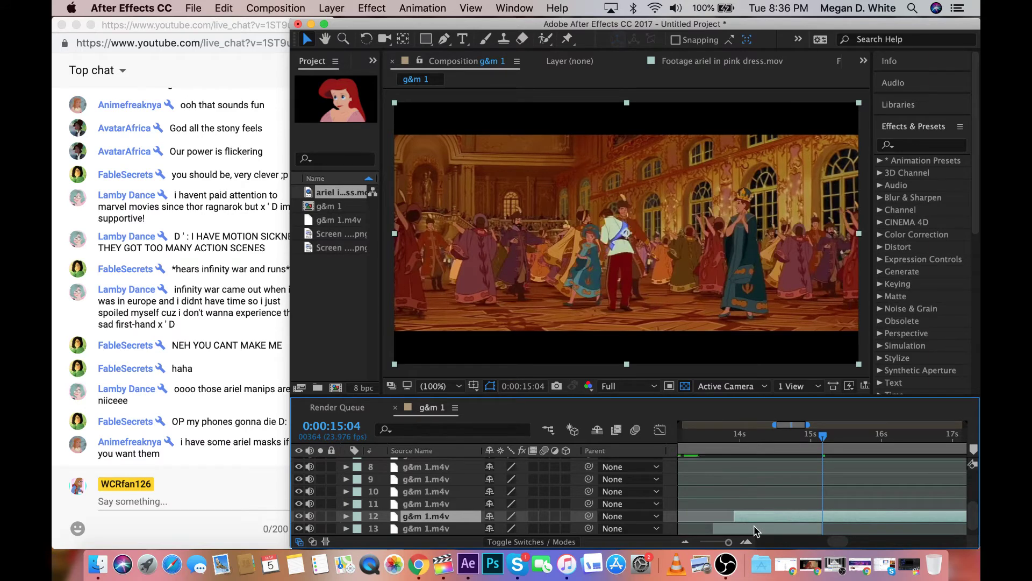
{"action": "left_click_drag", "start_coordinate": [853, 517], "coordinate": [693, 528]}
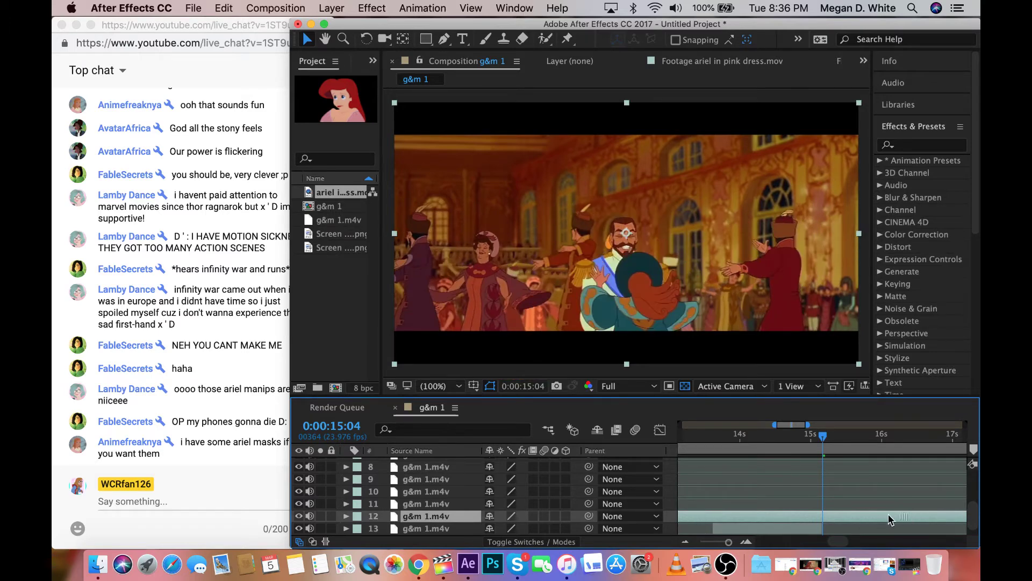
{"action": "left_click_drag", "start_coordinate": [888, 516], "coordinate": [851, 522]}
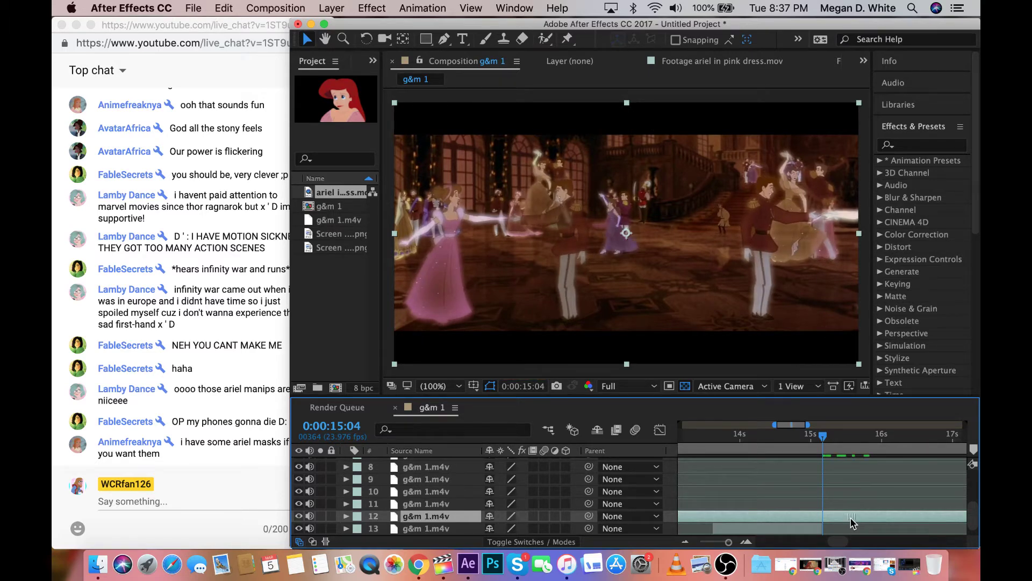
{"action": "scroll", "coordinate": [852, 521], "scroll_direction": "down", "scroll_amount": 1}
{"action": "scroll", "coordinate": [850, 522], "scroll_direction": "left", "scroll_amount": 2}
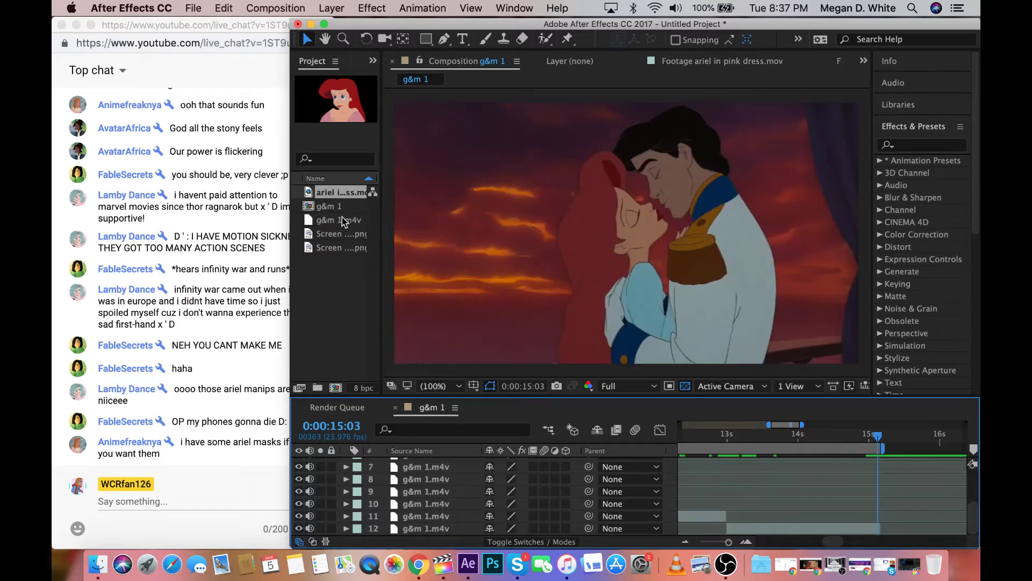
Create a second composition from the g&m 1.m4v footage and go to the ballroom dance shot at 0:00:30:18
{"action": "left_click_drag", "start_coordinate": [341, 220], "coordinate": [336, 388]}
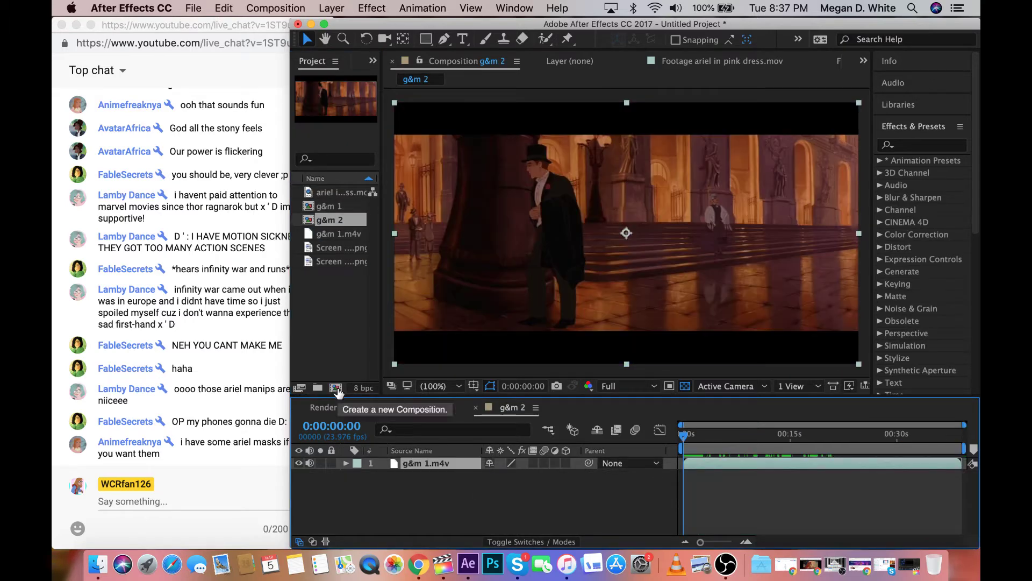
{"action": "left_click", "coordinate": [744, 437]}
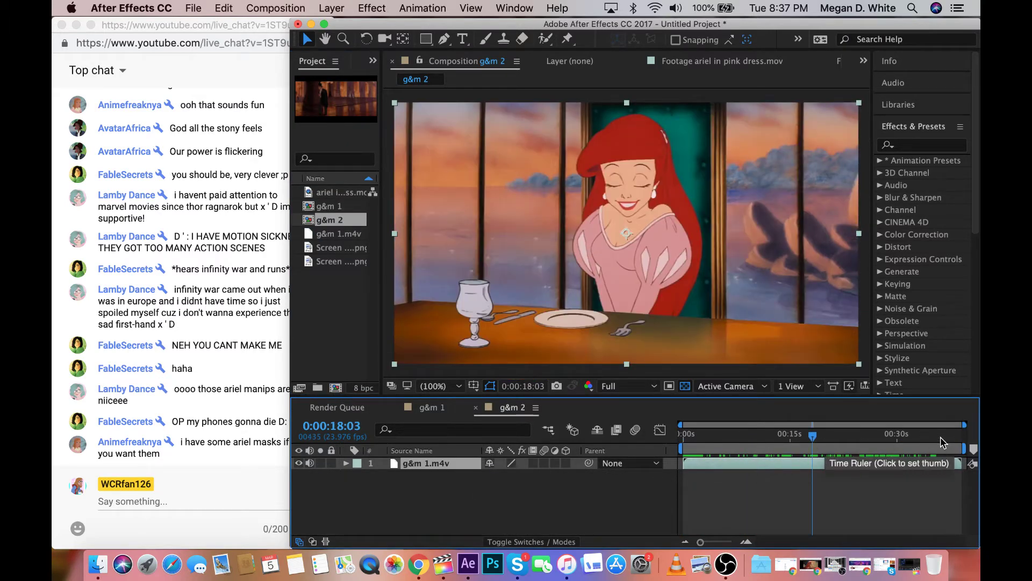
{"action": "left_click", "coordinate": [941, 437]}
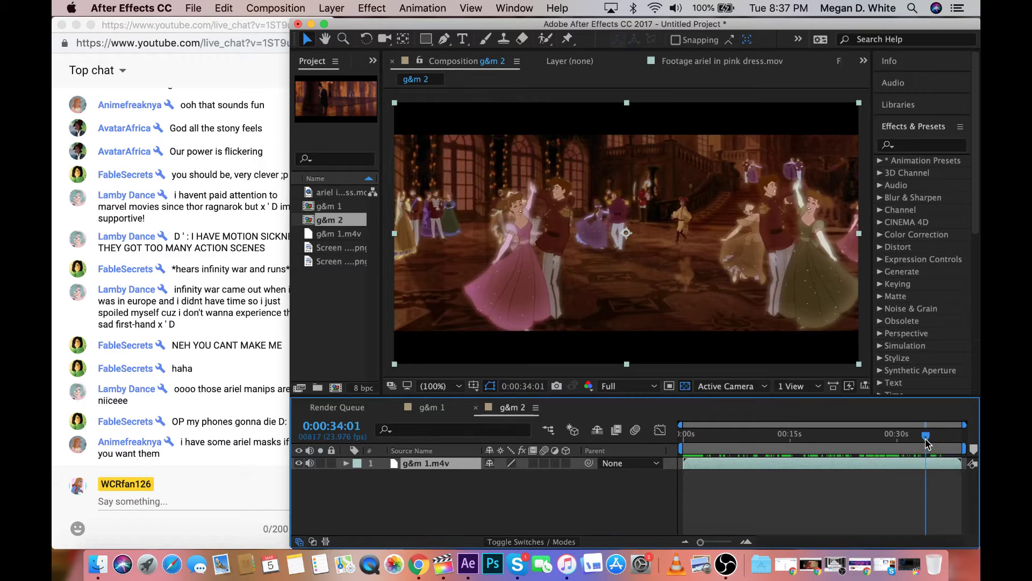
{"action": "left_click", "coordinate": [916, 436]}
{"action": "left_click_drag", "start_coordinate": [916, 436], "coordinate": [903, 437]}
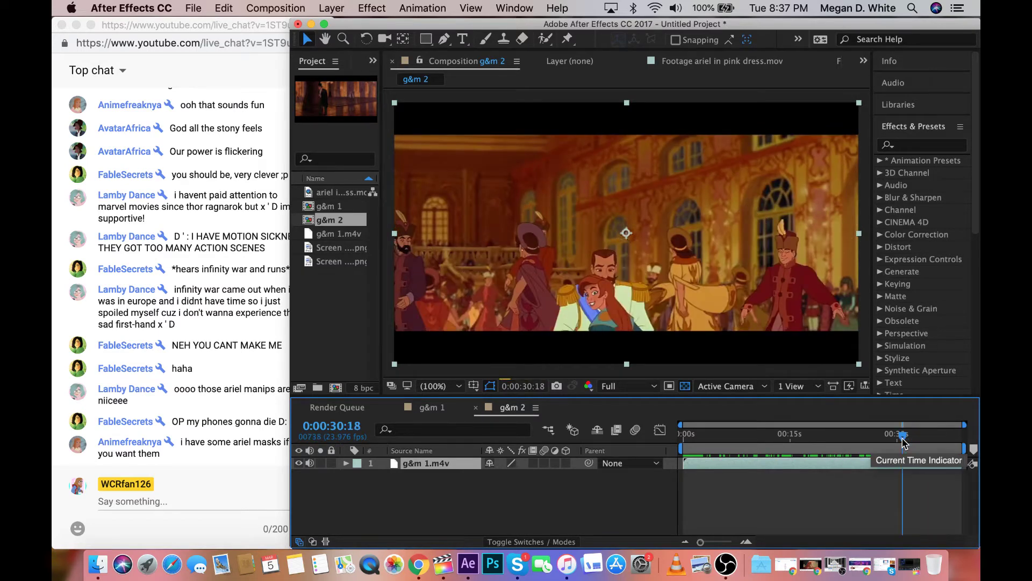
{"action": "left_click", "coordinate": [721, 543]}
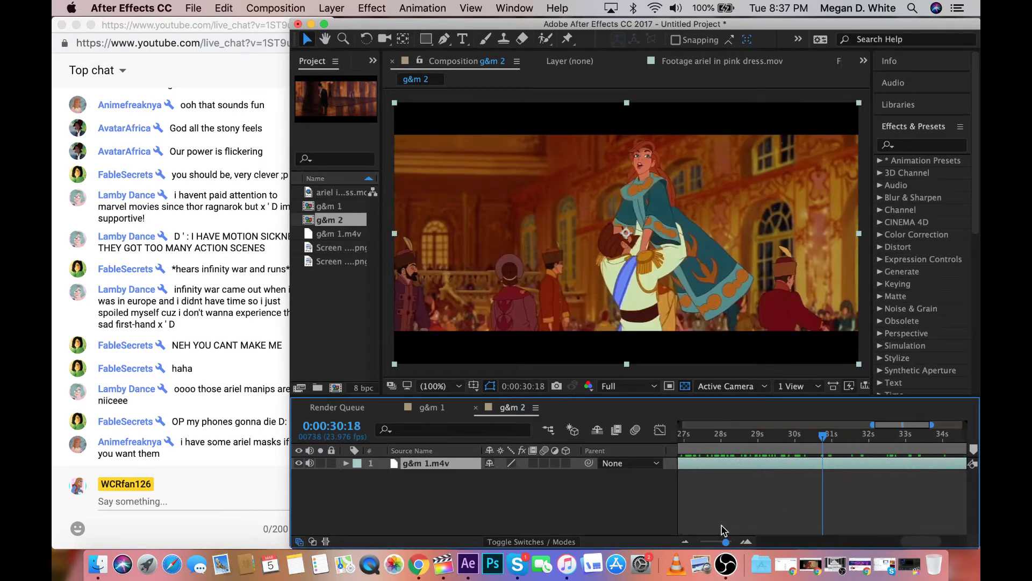
Scrub the new composition back through the ballroom shots to locate the end of the sunset kiss shot
{"action": "left_click", "coordinate": [729, 436]}
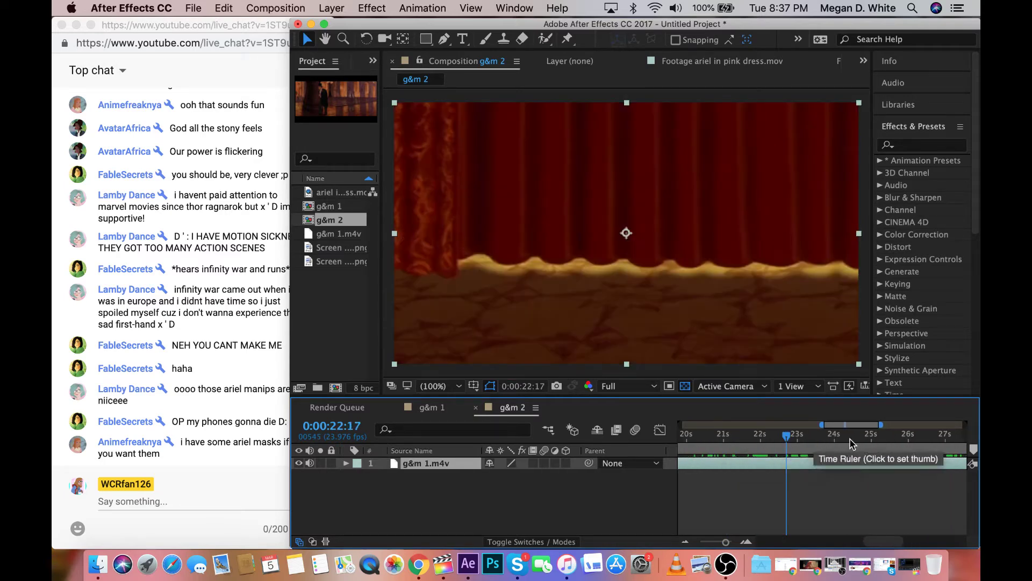
{"action": "mouse_move", "coordinate": [838, 439]}
{"action": "left_mouse_down"}
{"action": "mouse_move", "coordinate": [828, 437]}
{"action": "mouse_move", "coordinate": [851, 437]}
{"action": "mouse_move", "coordinate": [822, 442]}
{"action": "left_mouse_up"}
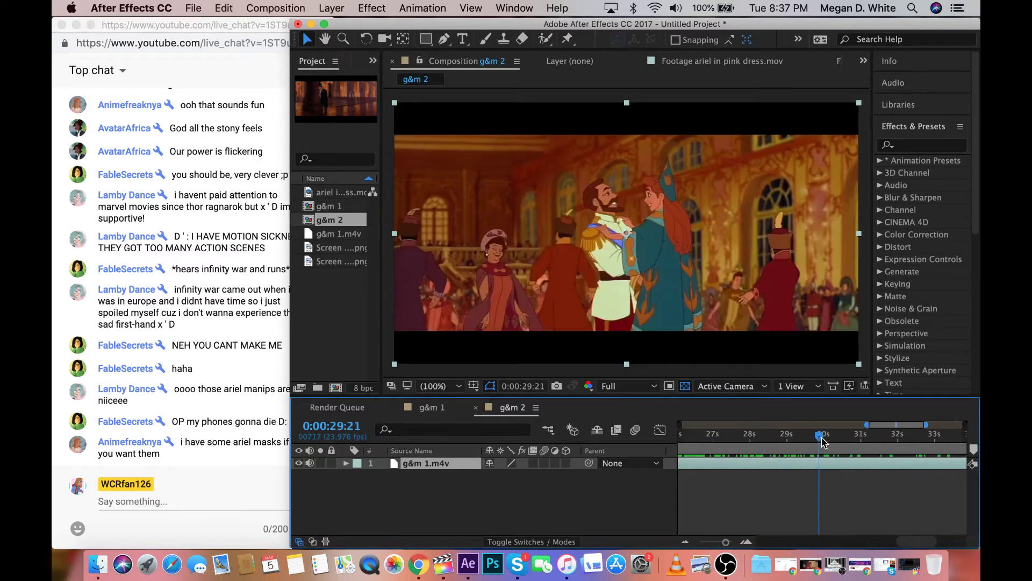
{"action": "left_click", "coordinate": [794, 441]}
{"action": "left_click", "coordinate": [735, 444]}
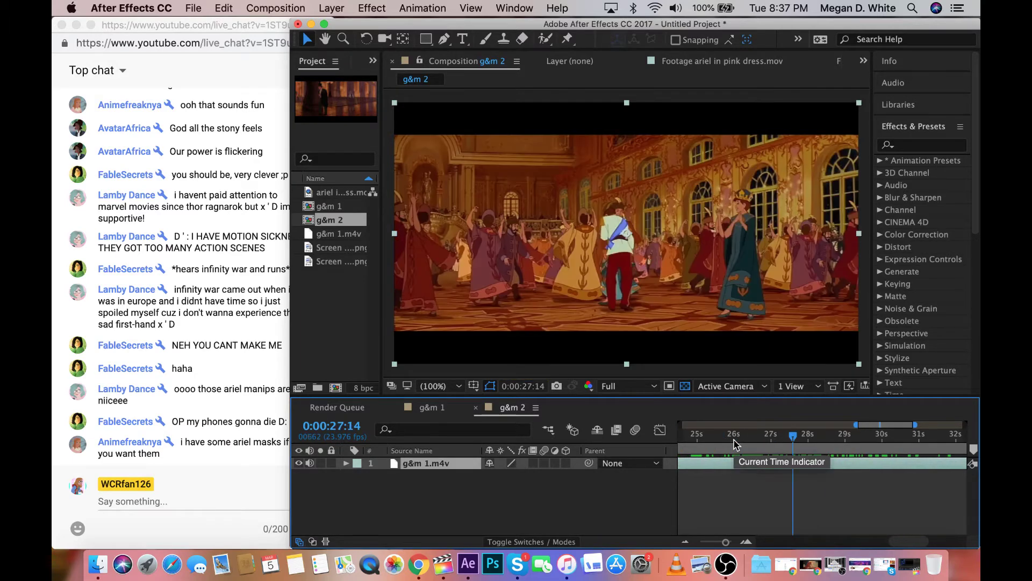
{"action": "left_click", "coordinate": [735, 443]}
{"action": "left_click", "coordinate": [742, 442]}
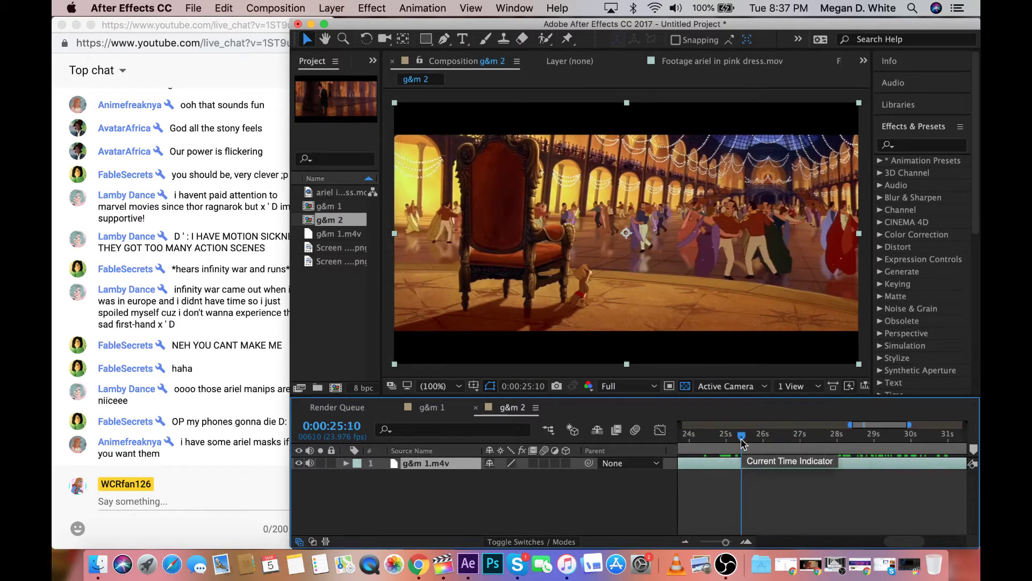
{"action": "left_click", "coordinate": [715, 443]}
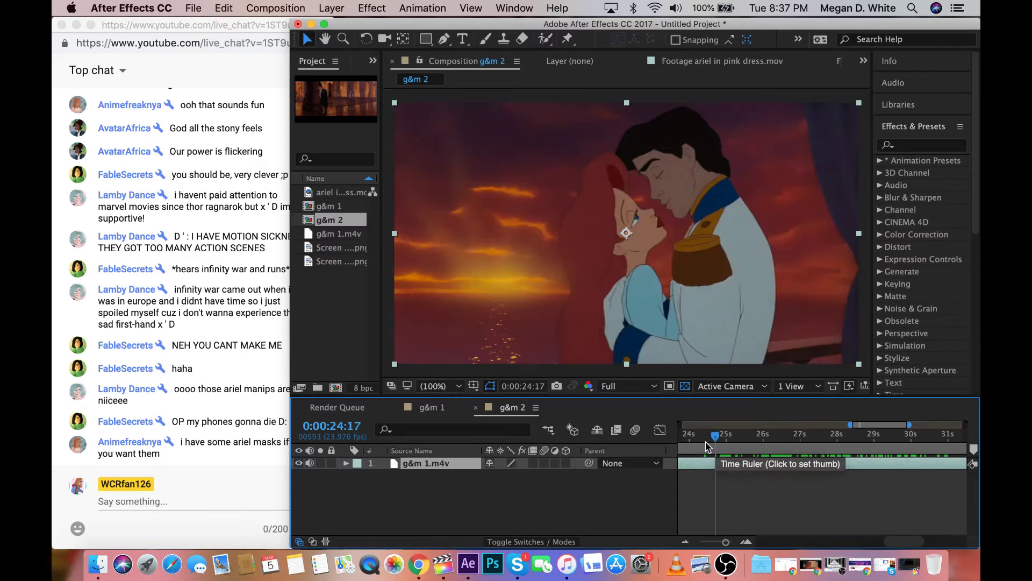
{"action": "left_click", "coordinate": [724, 442]}
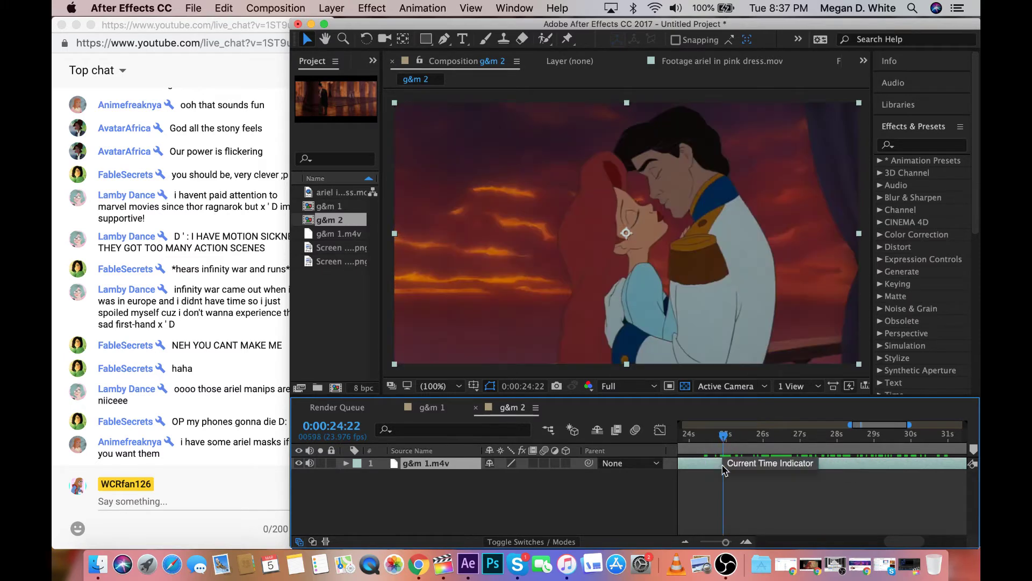
Find the first frame of the throne ballroom shot and split the g&m 1.m4v layer at 0:00:25:01
{"action": "left_click_drag", "start_coordinate": [726, 542], "coordinate": [732, 542]}
{"action": "left_click", "coordinate": [902, 440]}
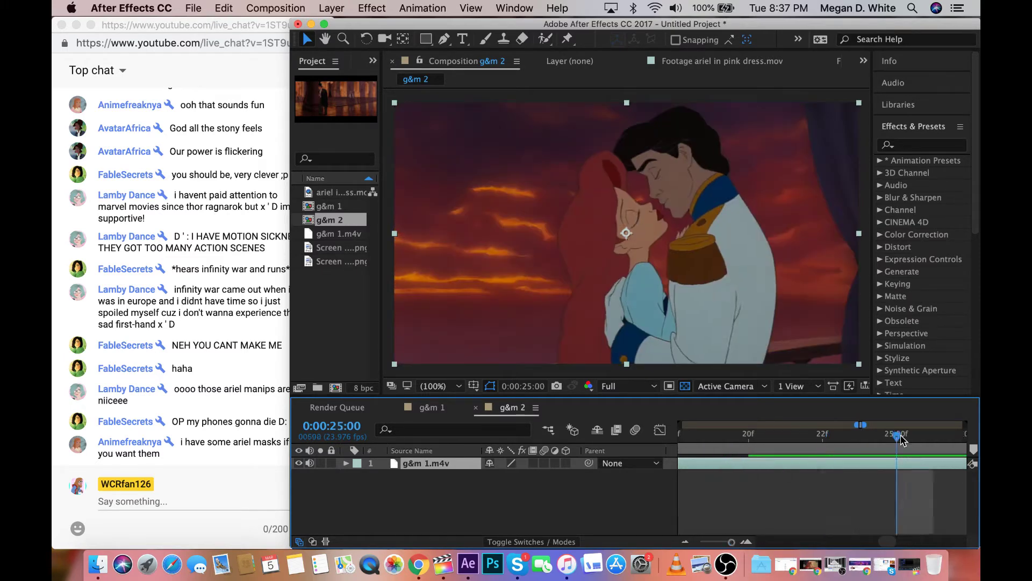
{"action": "left_click_drag", "start_coordinate": [902, 440], "coordinate": [778, 439]}
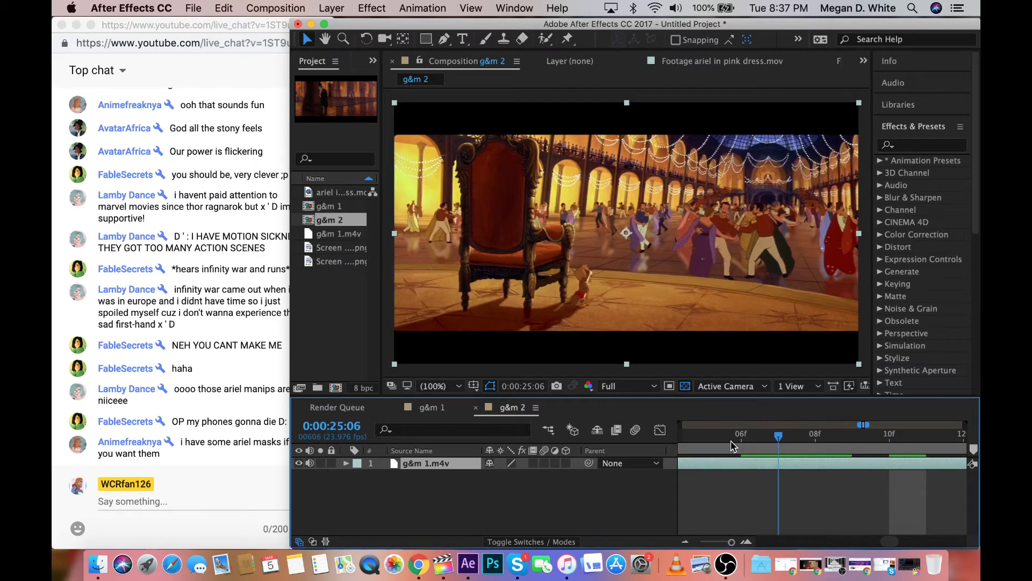
{"action": "left_click", "coordinate": [706, 442]}
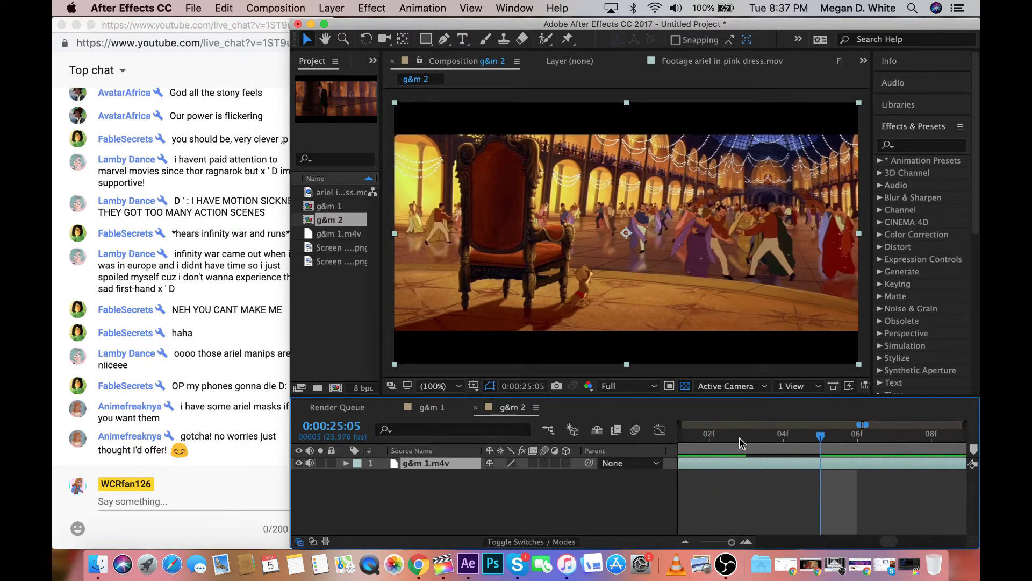
{"action": "left_click", "coordinate": [784, 441]}
{"action": "left_click", "coordinate": [723, 440]}
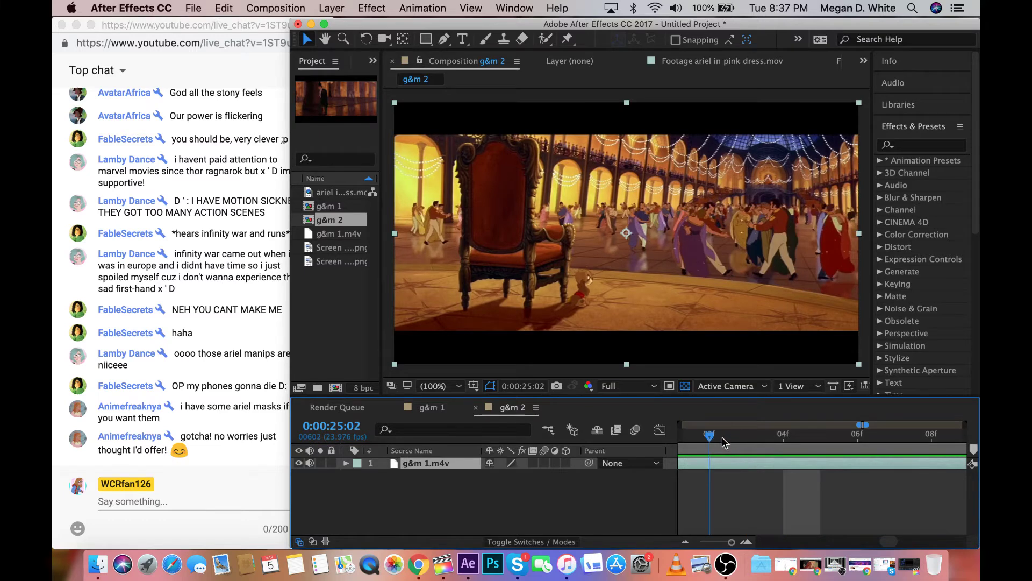
{"action": "left_click", "coordinate": [693, 443]}
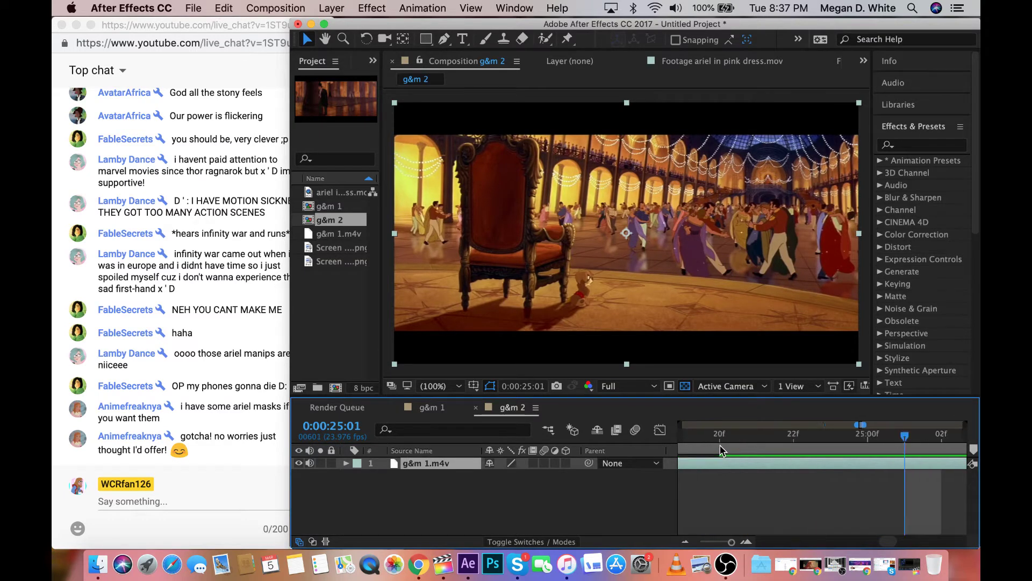
{"action": "left_click", "coordinate": [722, 442]}
{"action": "left_click", "coordinate": [795, 442]}
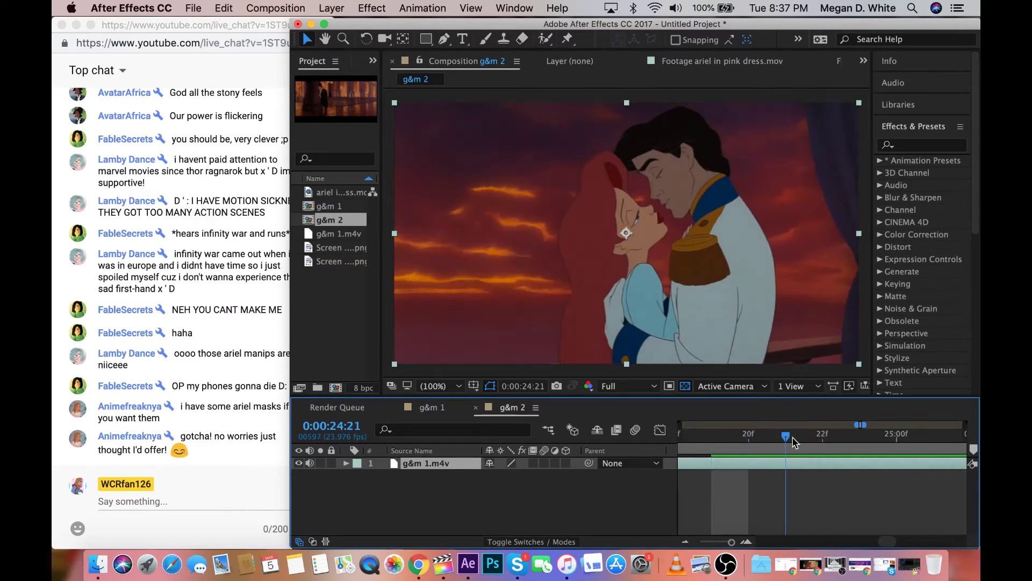
{"action": "left_click_drag", "start_coordinate": [794, 442], "coordinate": [936, 447]}
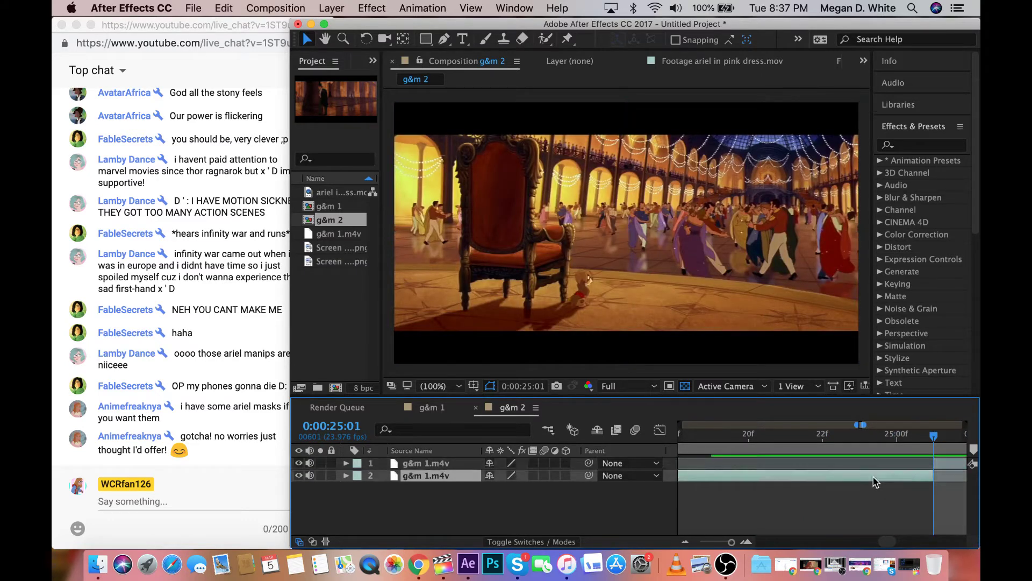
Delete the g&m 1.m4v piece before 0:00:25:01 and trim the composition to a work area starting at that frame
{"action": "left_click", "coordinate": [877, 482]}
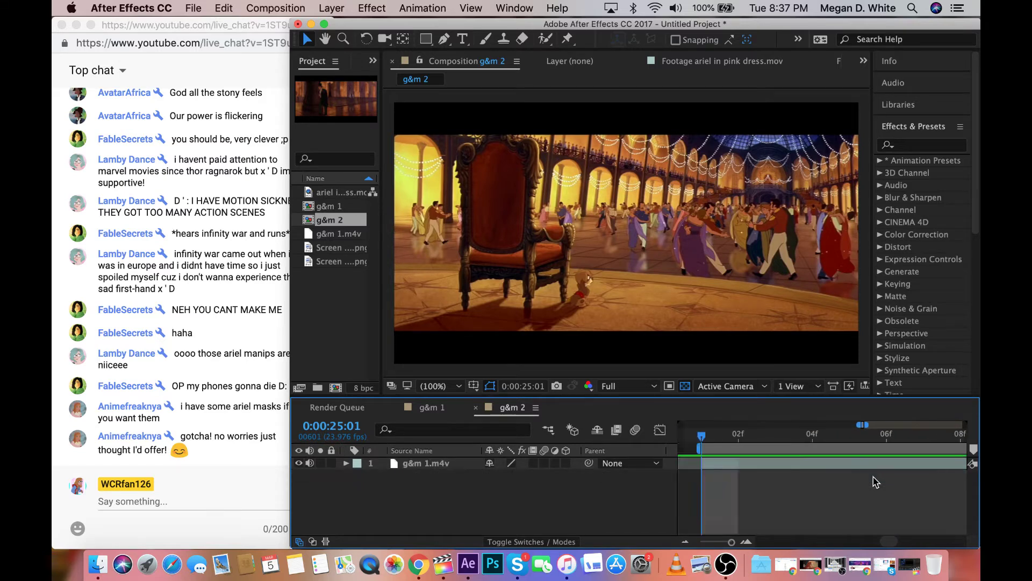
{"action": "left_click_drag", "start_coordinate": [726, 544], "coordinate": [688, 545]}
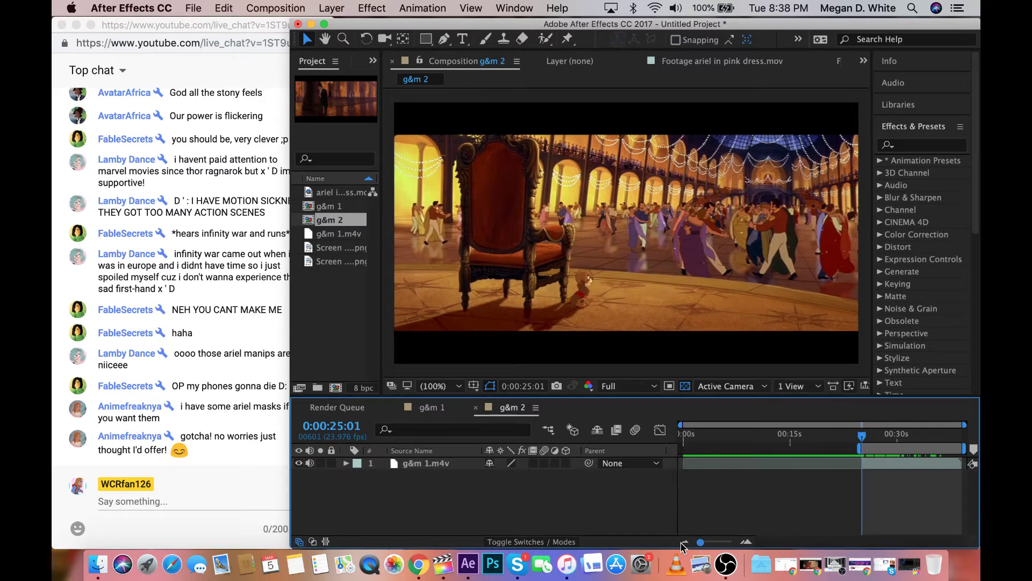
{"action": "left_click", "coordinate": [283, 9]}
{"action": "left_click", "coordinate": [295, 89]}
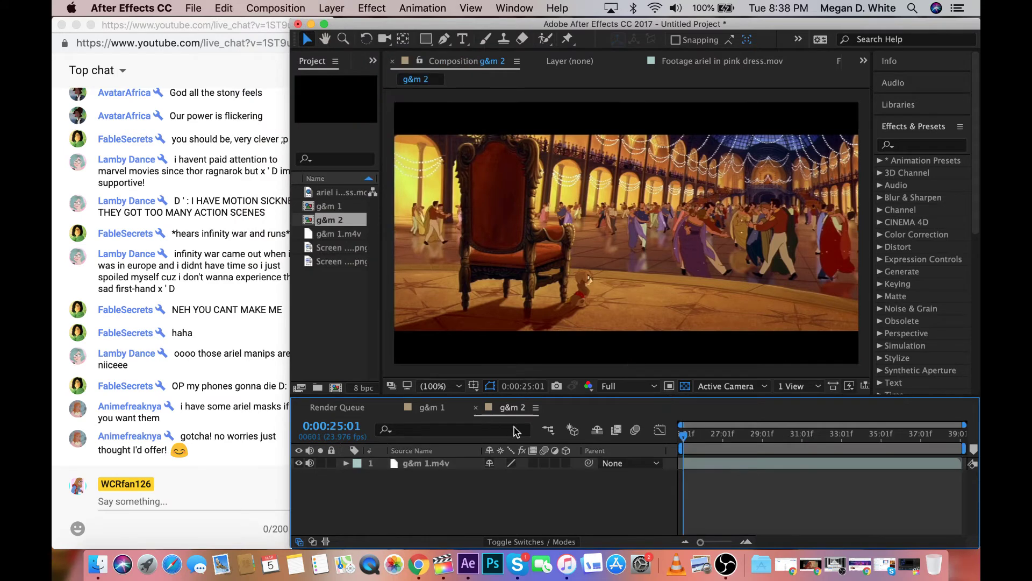
Return to the g&m 1 composition and trim its duration to the work area ending at 0:00:15:03
{"action": "left_click", "coordinate": [451, 409]}
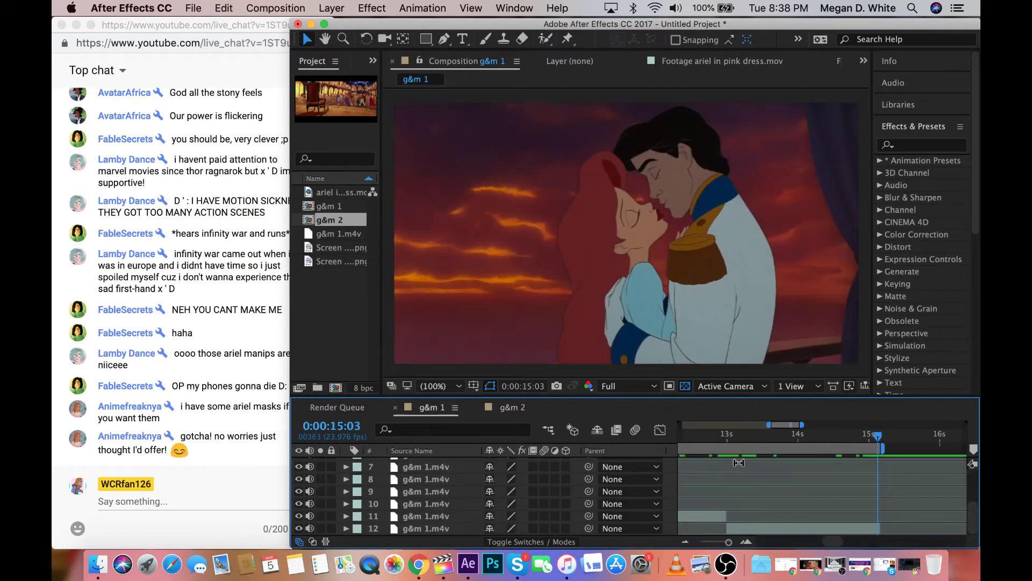
{"action": "left_click_drag", "start_coordinate": [729, 542], "coordinate": [674, 552]}
{"action": "scroll", "coordinate": [731, 488], "scroll_direction": "up", "scroll_amount": 3}
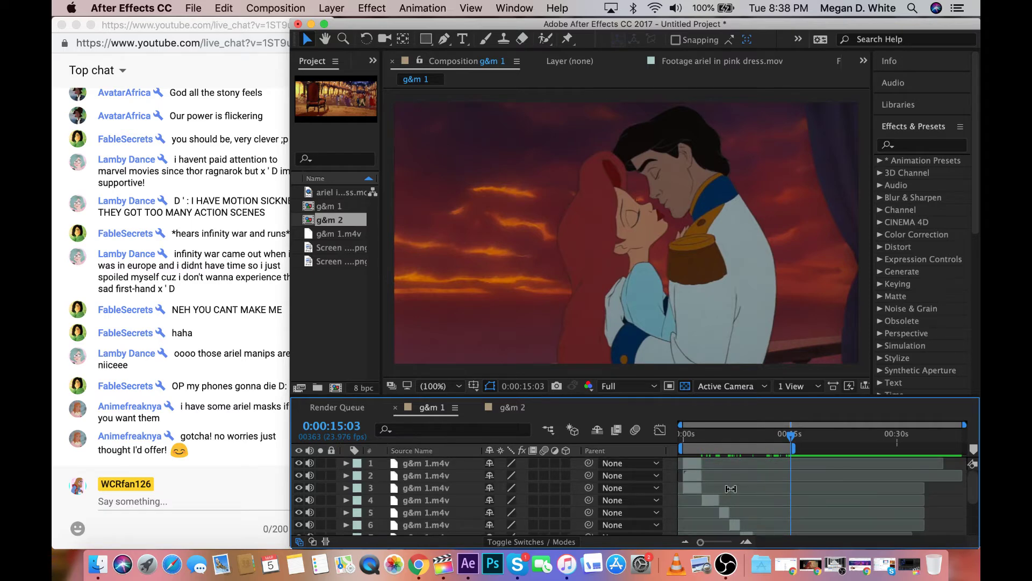
{"action": "key", "text": "super+k"}
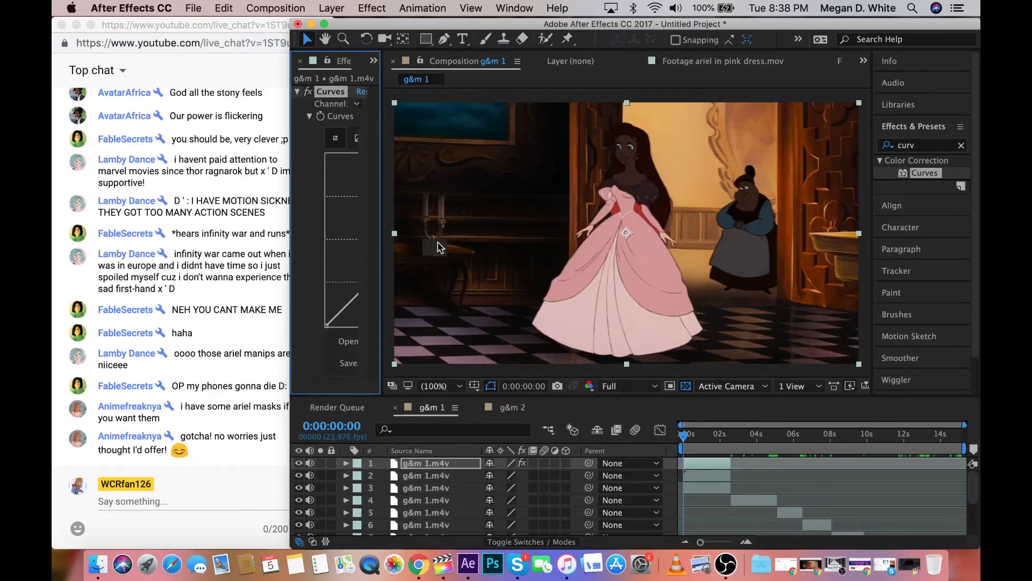
Apply the Curves effect to the top g&m 1.m4v layer and raise the middle of its RGB curve slightly
{"action": "left_click_drag", "start_coordinate": [397, 256], "coordinate": [389, 249]}
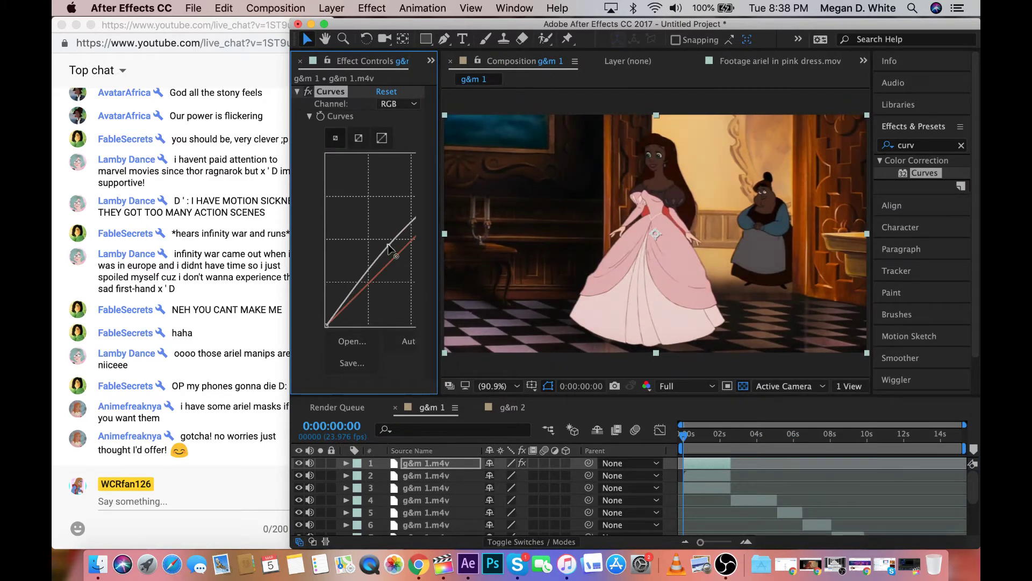
Open the top g&m 1.m4v layer for rotoscoping and select Ariel's hair, body and pink dress with the Roto Brush
{"action": "double_click", "coordinate": [627, 226]}
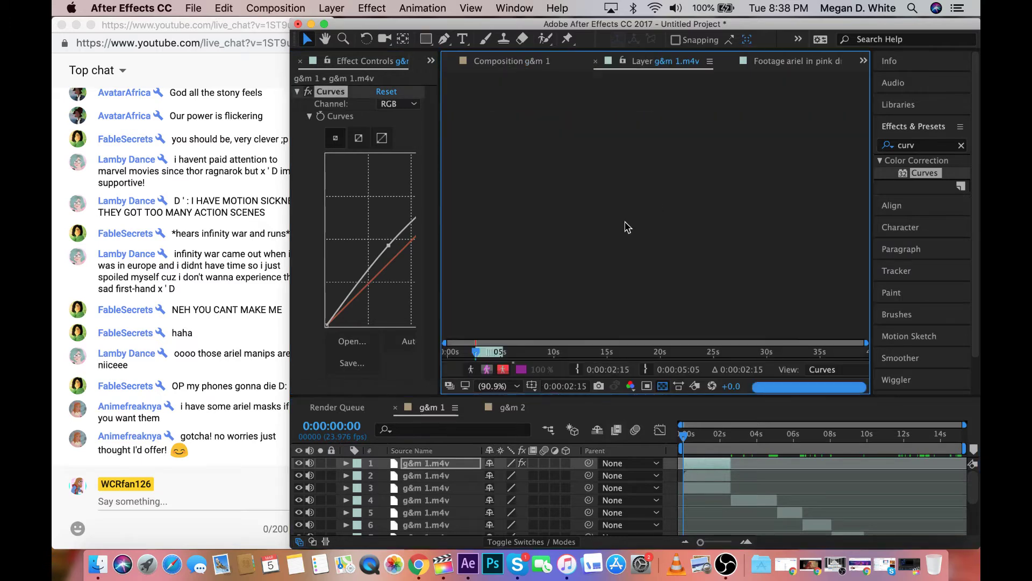
{"action": "left_click", "coordinate": [546, 39]}
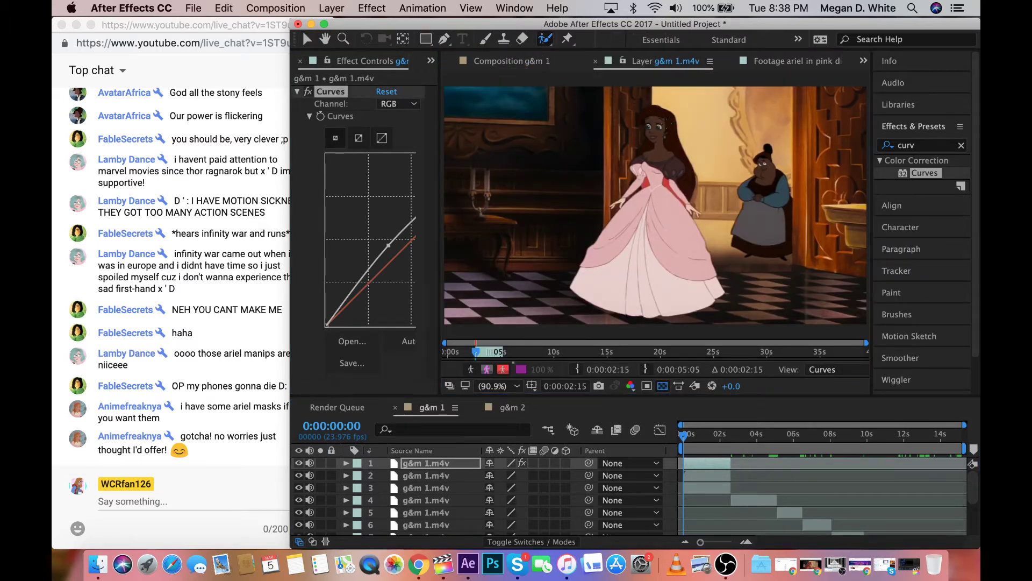
{"action": "left_click_drag", "start_coordinate": [660, 108], "coordinate": [667, 178]}
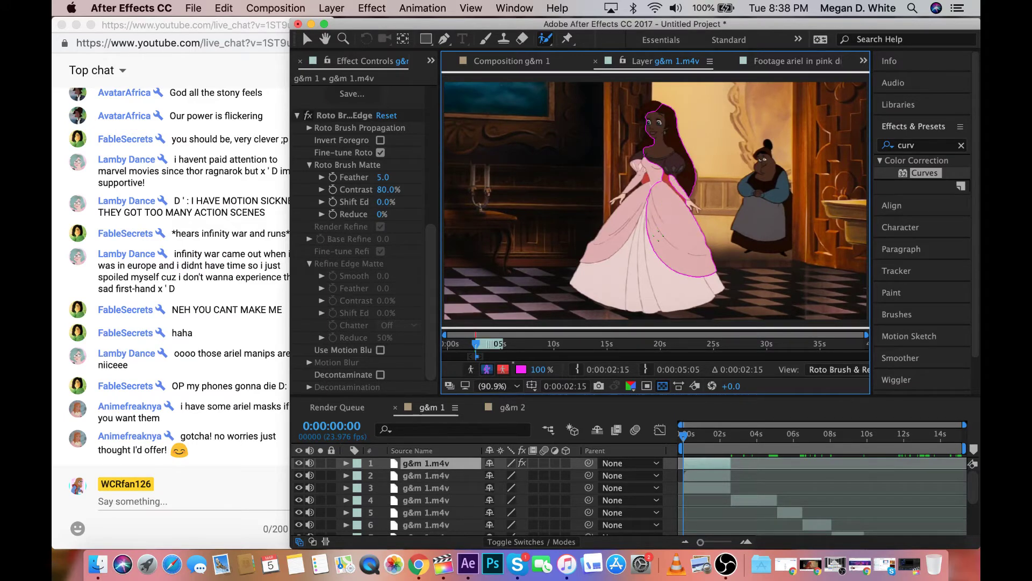
{"action": "left_click_drag", "start_coordinate": [658, 237], "coordinate": [624, 260]}
Inspect the cutout at 400% and subtract the dark background beside Ariel's hair above her shoulder from the Roto Brush selection
{"action": "key", "text": "z"}
{"action": "left_click", "coordinate": [657, 158]}
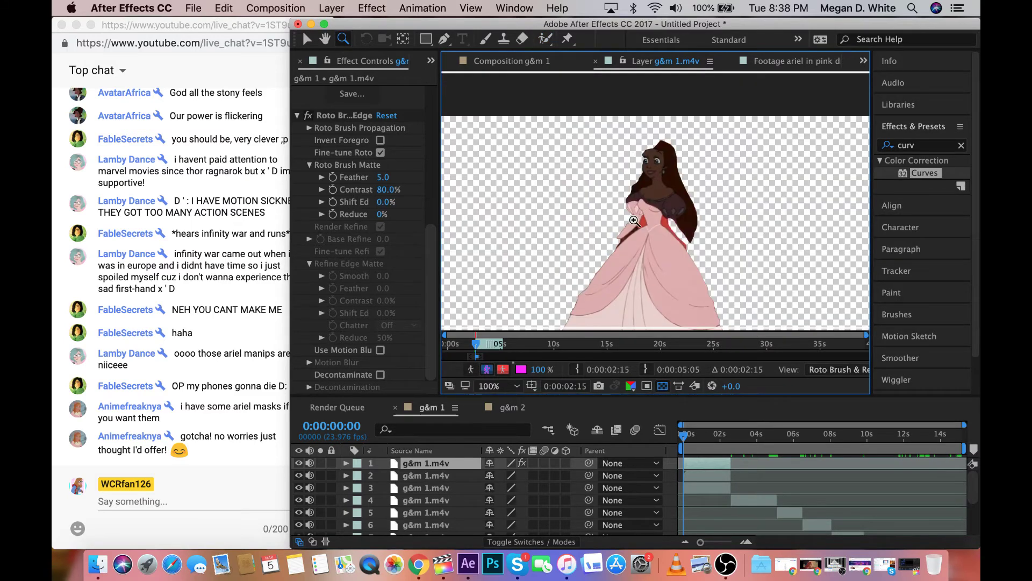
{"action": "left_click", "coordinate": [635, 222]}
{"action": "left_click", "coordinate": [665, 181]}
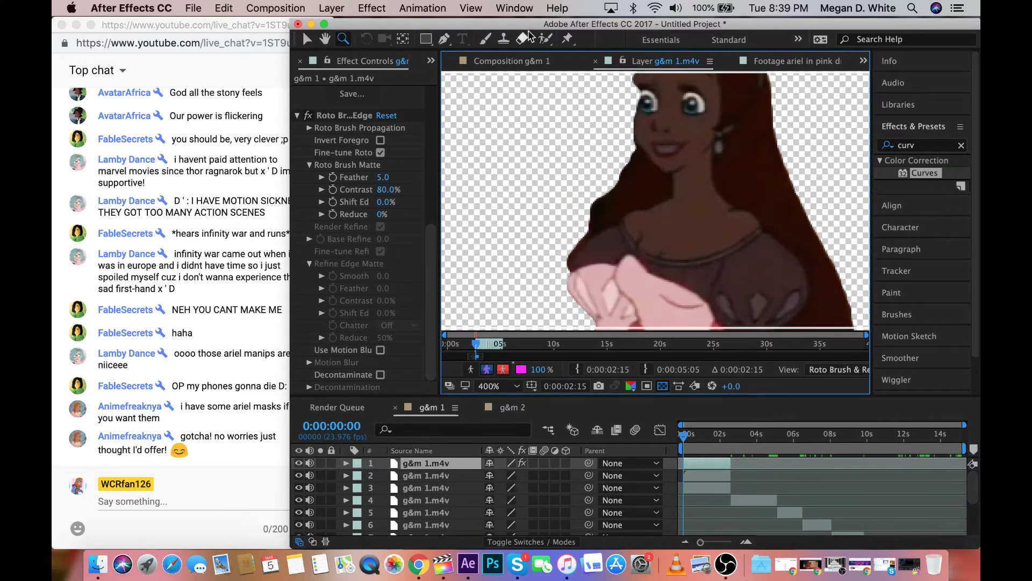
{"action": "left_click", "coordinate": [546, 38]}
{"action": "left_click_drag", "start_coordinate": [594, 219], "coordinate": [611, 167]}
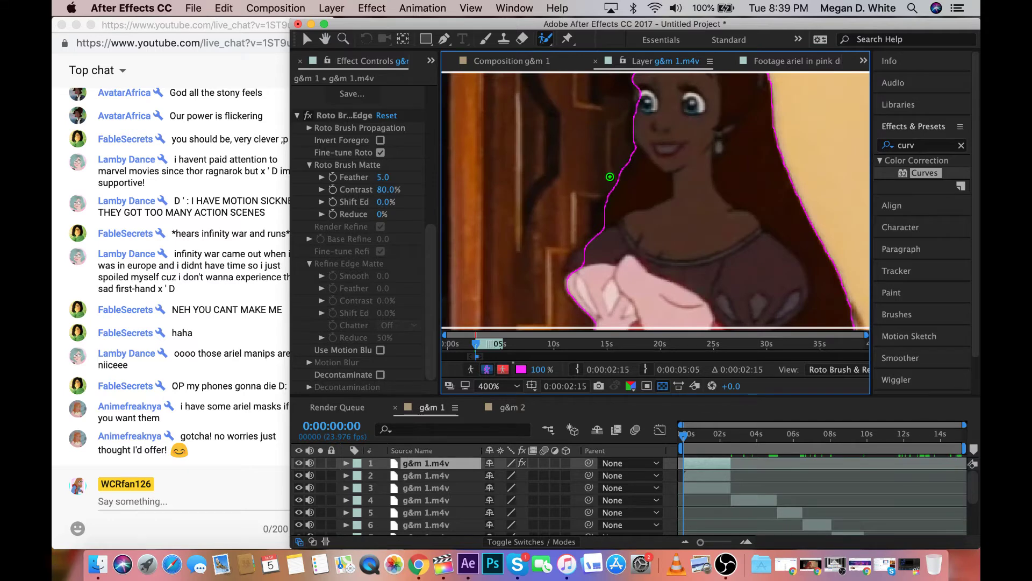
Refine the Roto Brush selection around Ariel's hair and face so the dark background beside her head is excluded
{"action": "left_click_drag", "start_coordinate": [609, 176], "coordinate": [601, 235]}
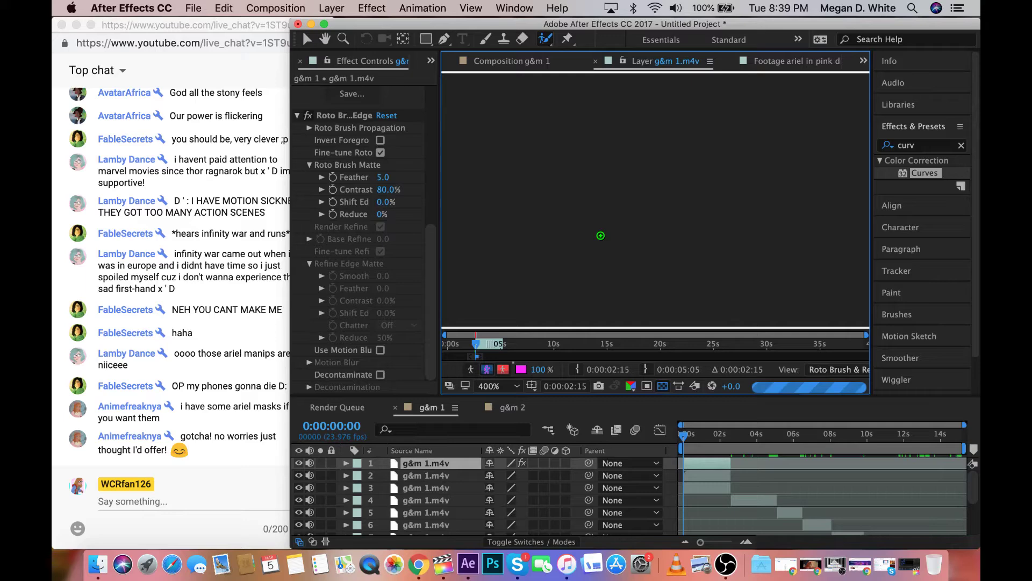
{"action": "scroll", "coordinate": [601, 235], "scroll_direction": "down", "scroll_amount": 1}
{"action": "left_click_drag", "start_coordinate": [641, 134], "coordinate": [668, 153]}
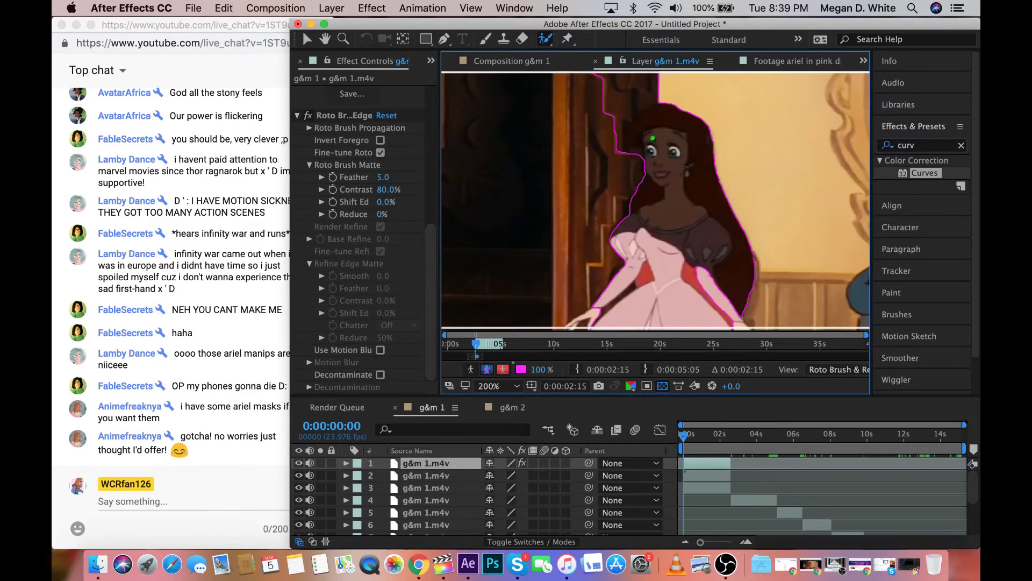
{"action": "left_click_drag", "start_coordinate": [619, 154], "coordinate": [625, 114]}
{"action": "left_click_drag", "start_coordinate": [633, 133], "coordinate": [666, 128]}
{"action": "left_click_drag", "start_coordinate": [638, 123], "coordinate": [626, 138]}
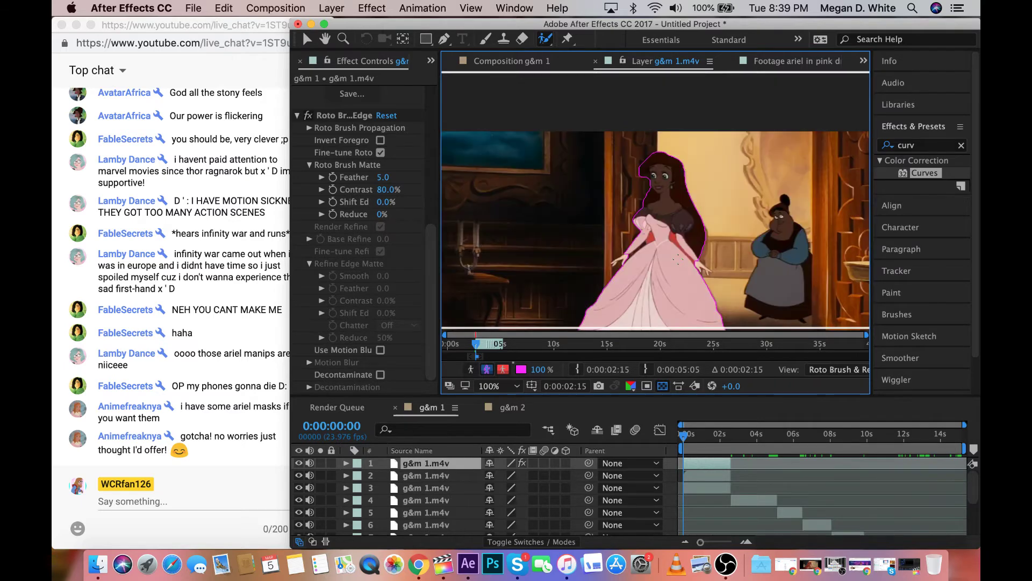
Add Ariel's hand on the side facing the servant woman to the Roto Brush selection
{"action": "key", "text": "z"}
{"action": "left_click", "coordinate": [625, 239]}
{"action": "left_click", "coordinate": [668, 182]}
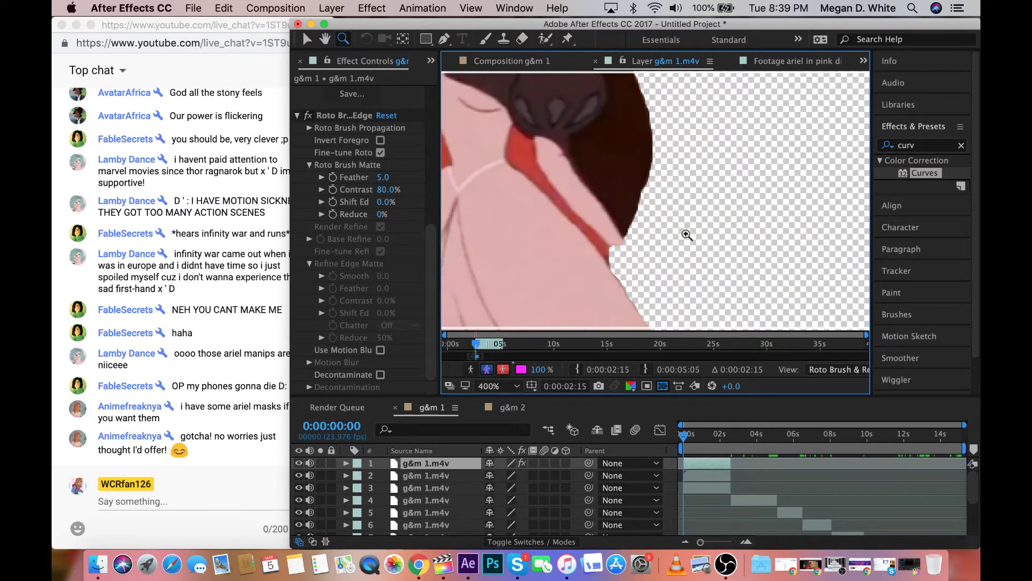
{"action": "key", "text": "alt+w"}
{"action": "mouse_move", "coordinate": [597, 215]}
{"action": "left_mouse_down"}
{"action": "mouse_move", "coordinate": [661, 285]}
{"action": "mouse_move", "coordinate": [659, 297]}
{"action": "left_mouse_up"}
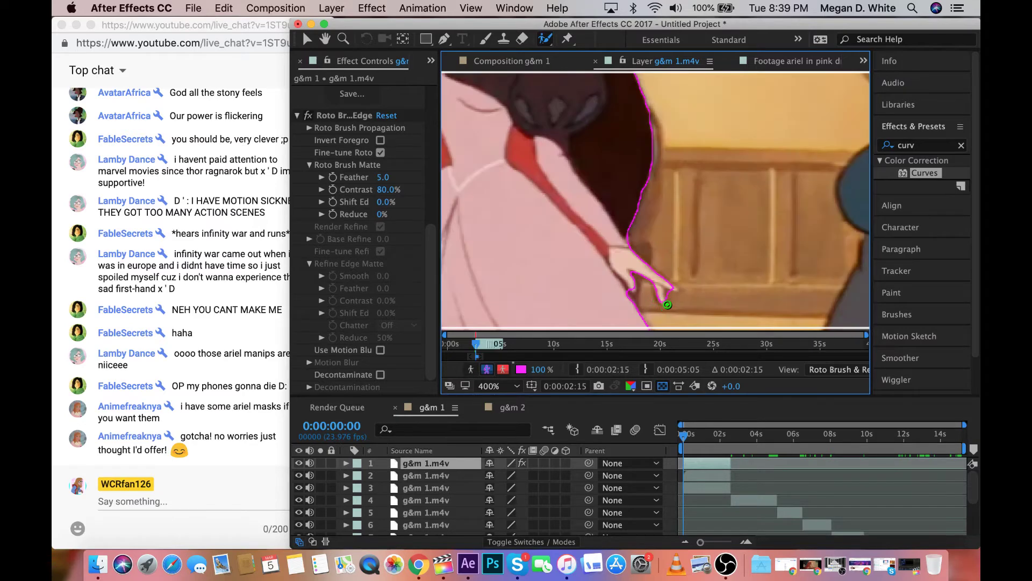
Refine the Roto Brush selection around Ariel's other hand and subtract the dark gap between that arm and her dress
{"action": "key", "text": "comma"}
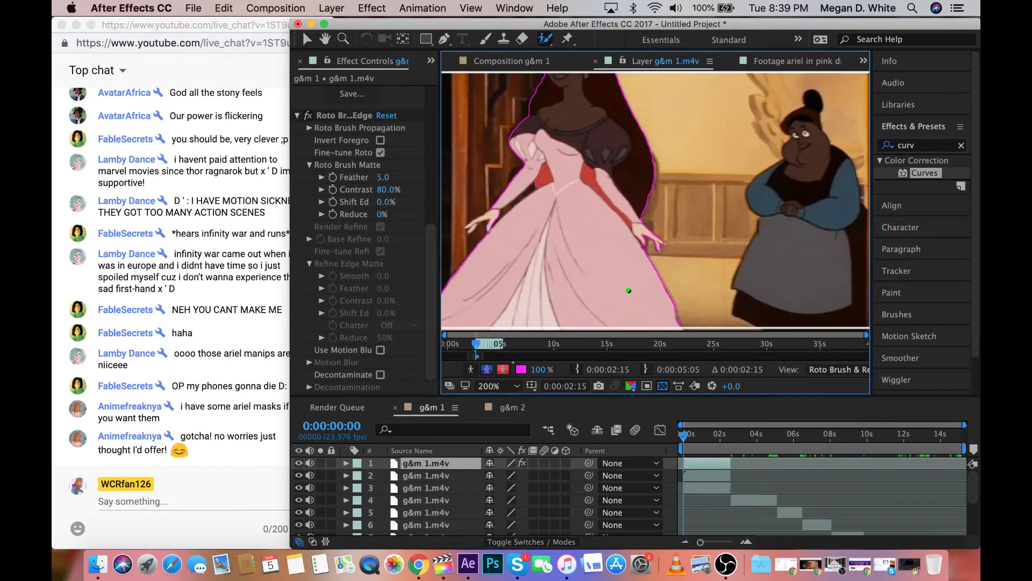
{"action": "left_click_drag", "start_coordinate": [478, 220], "coordinate": [499, 211]}
{"action": "left_click_drag", "start_coordinate": [501, 216], "coordinate": [534, 186]}
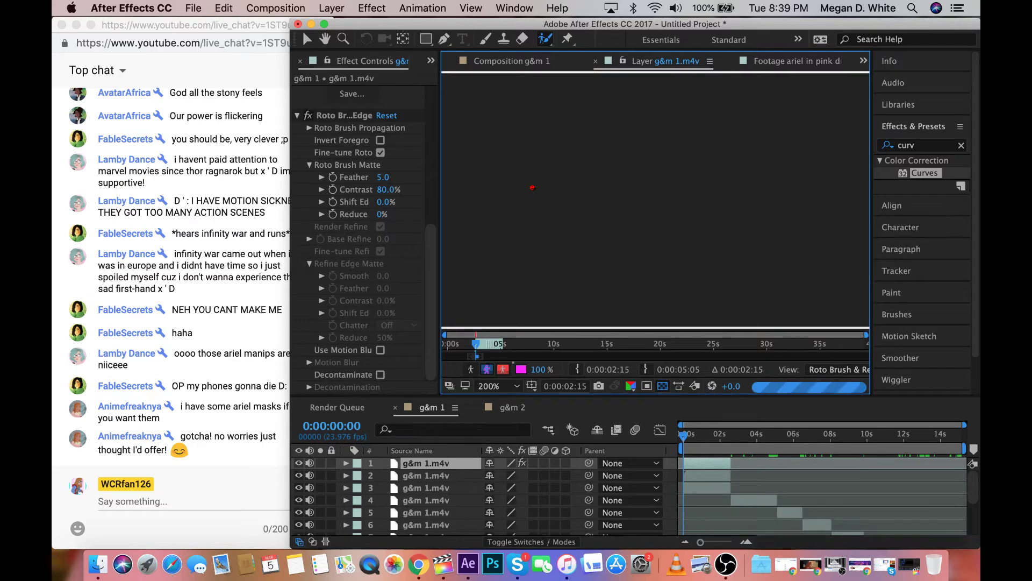
{"action": "left_click_drag", "start_coordinate": [541, 169], "coordinate": [541, 211]}
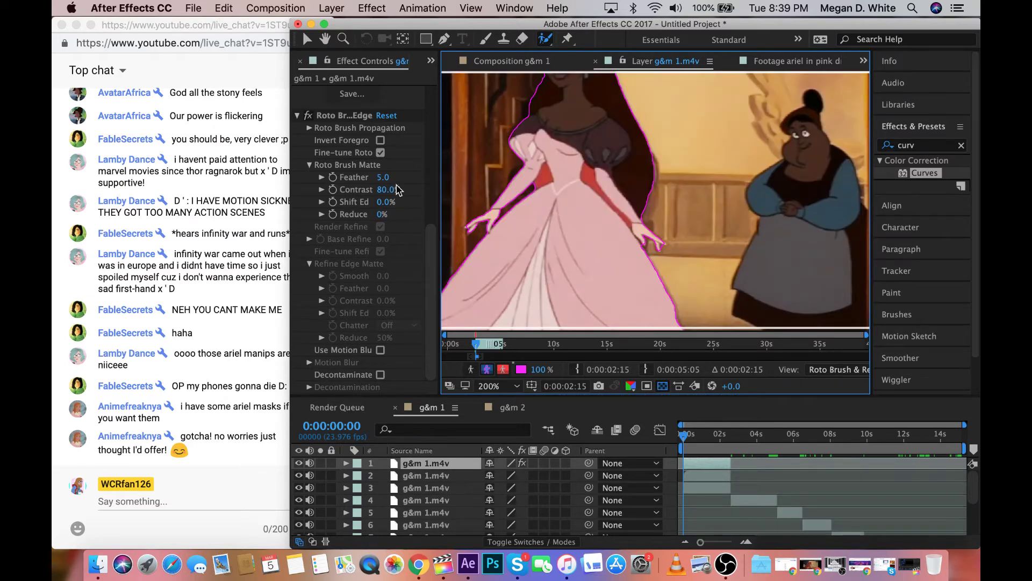
Set the Roto Brush Matte Feather to 7.7 for the top g&m 1.m4v layer
{"action": "left_click_drag", "start_coordinate": [383, 176], "coordinate": [402, 177]}
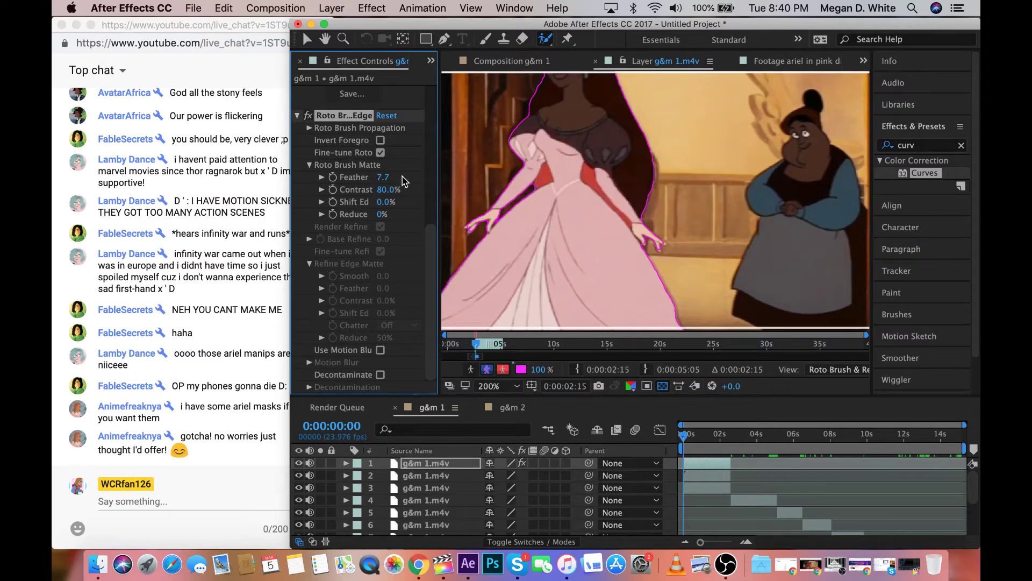
{"action": "key", "text": "comma"}
{"action": "key", "text": "comma"}
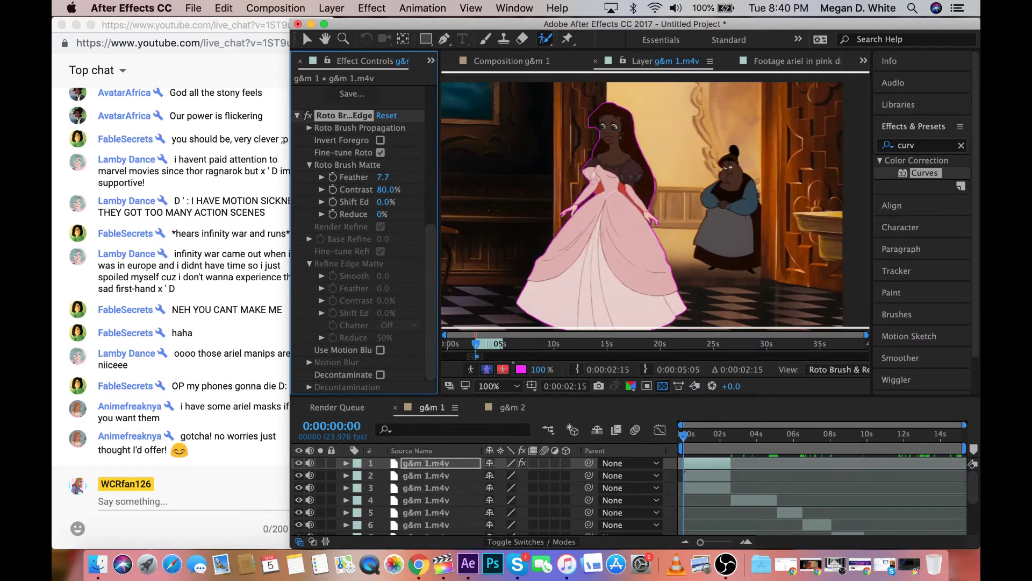
{"action": "key", "text": "period"}
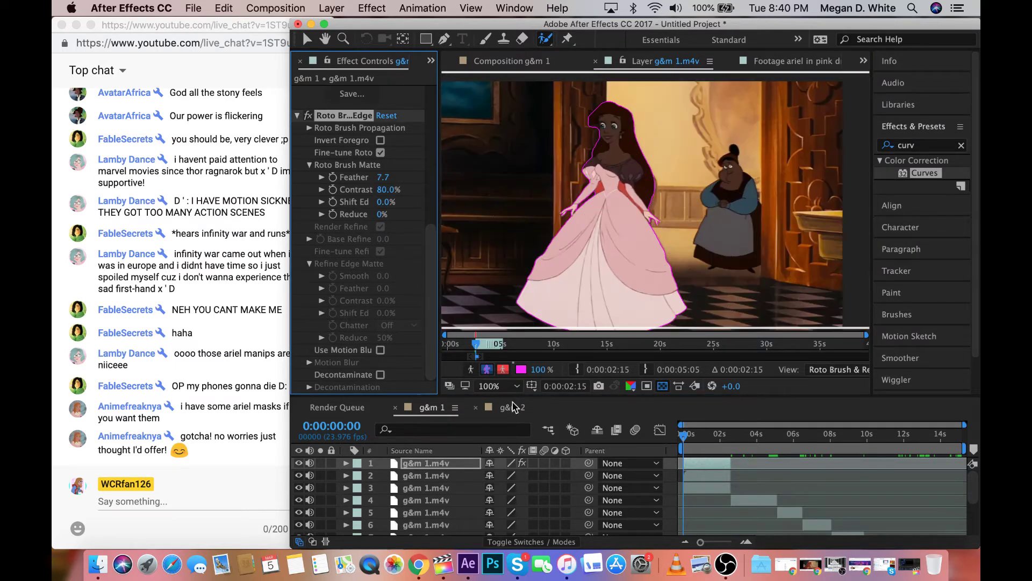
{"action": "left_click", "coordinate": [484, 355]}
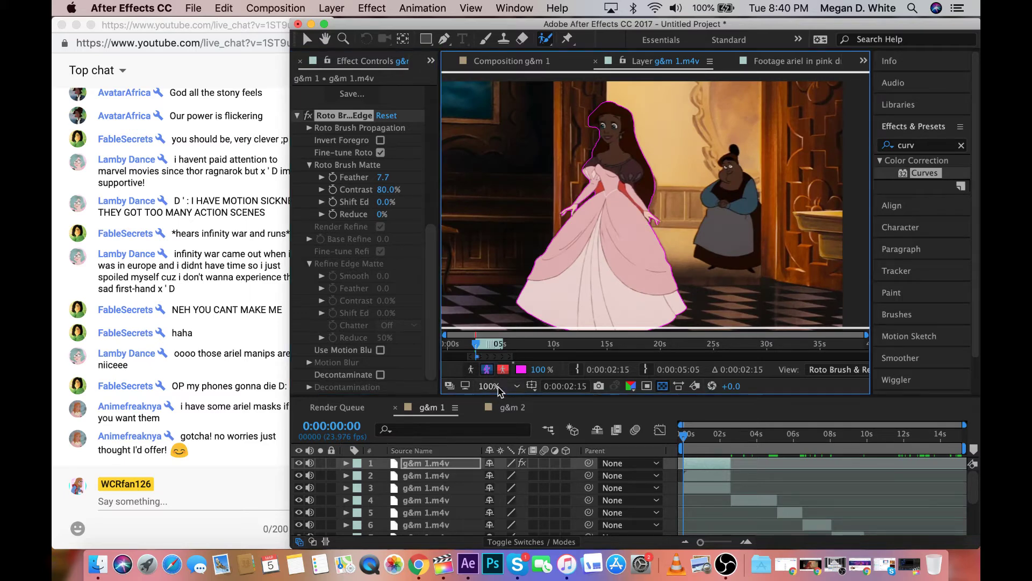
Advance the layer to 0:00:02:16 and correct the Roto Brush selection around both of Ariel's hands
{"action": "left_click", "coordinate": [495, 386]}
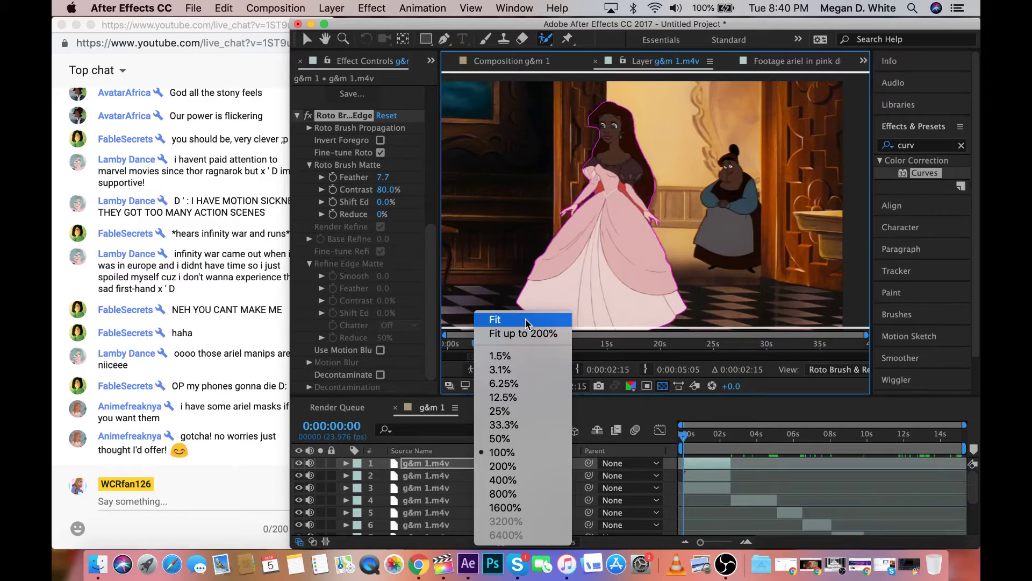
{"action": "left_click", "coordinate": [526, 321]}
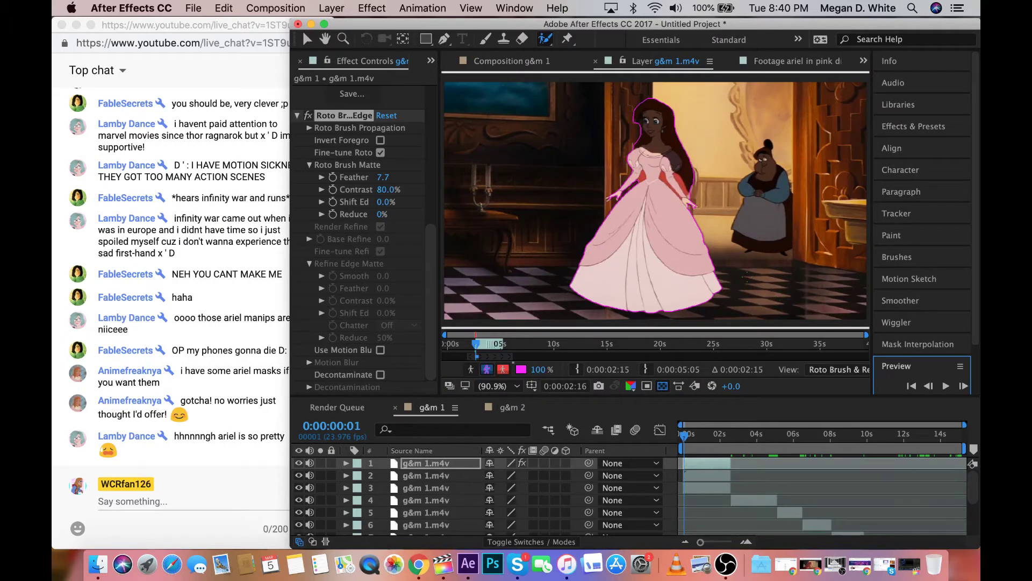
{"action": "key", "text": "period"}
{"action": "key", "text": "period"}
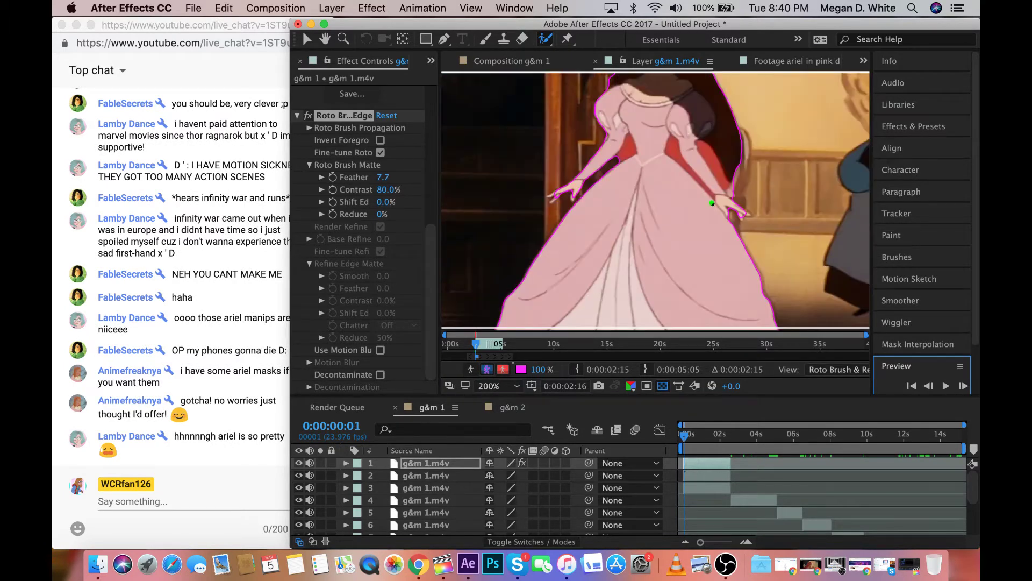
{"action": "left_click", "coordinate": [730, 189]}
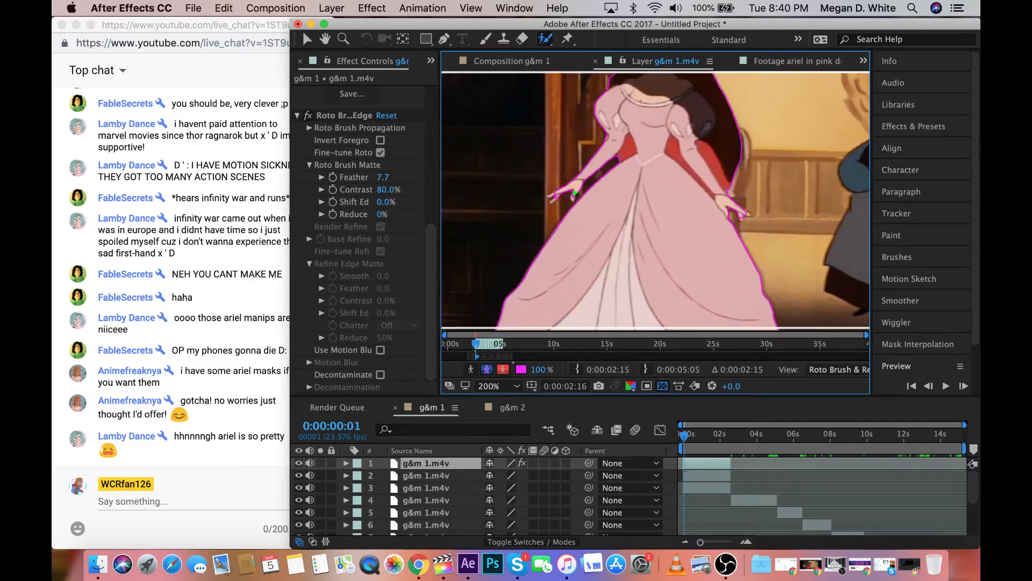
{"action": "left_click_drag", "start_coordinate": [573, 199], "coordinate": [574, 208]}
{"action": "left_click", "coordinate": [553, 201]}
{"action": "key", "text": "comma"}
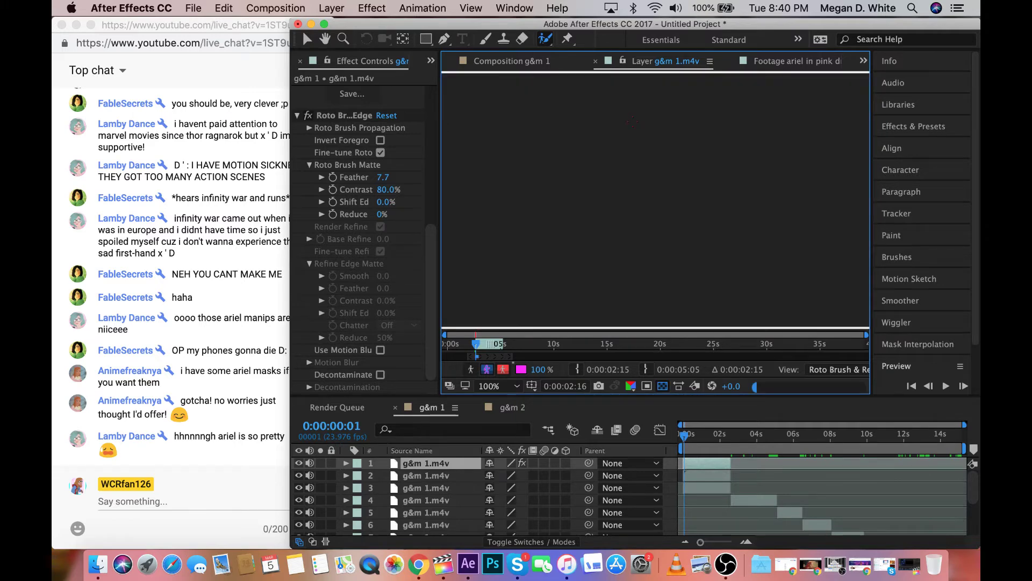
Advance to 0:00:02:17, subtract the background beside Ariel's face and add the hair hanging toward her shoulder to the Roto Brush selection
{"action": "left_click", "coordinate": [962, 386]}
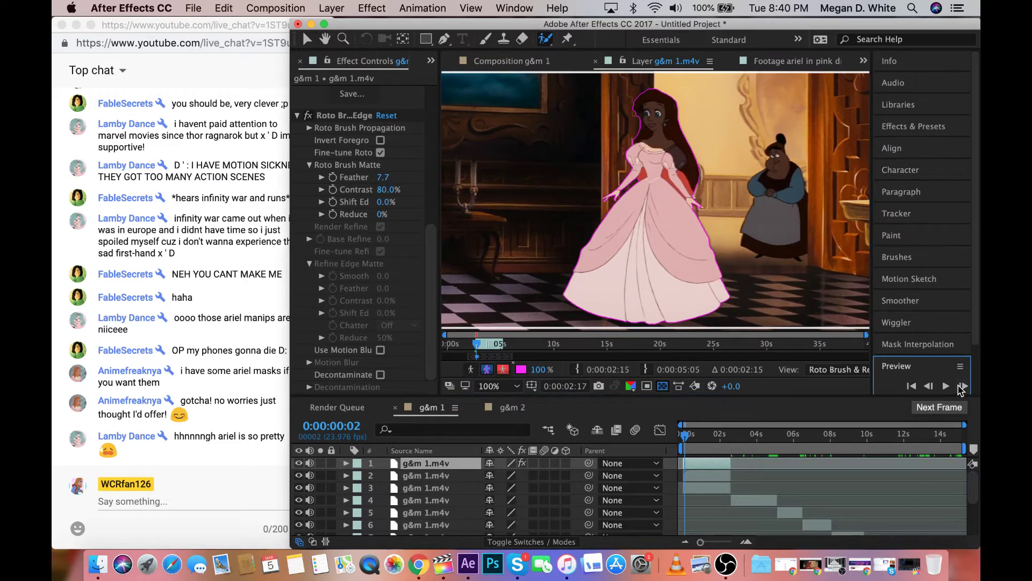
{"action": "scroll", "coordinate": [665, 130], "scroll_direction": "up", "scroll_amount": 1}
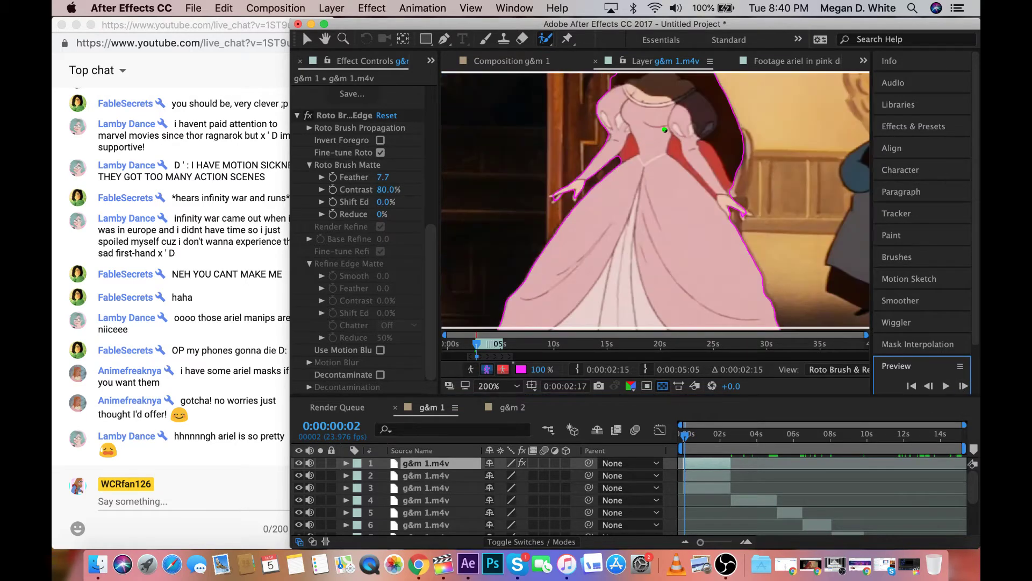
{"action": "key", "text": "h"}
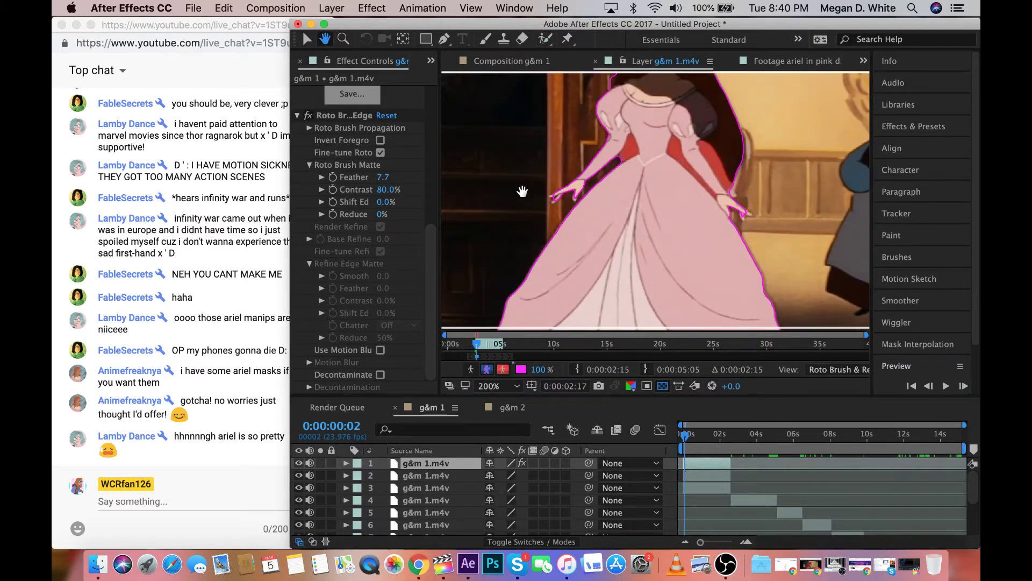
{"action": "left_click_drag", "start_coordinate": [522, 156], "coordinate": [520, 204]}
{"action": "left_click", "coordinate": [546, 39]}
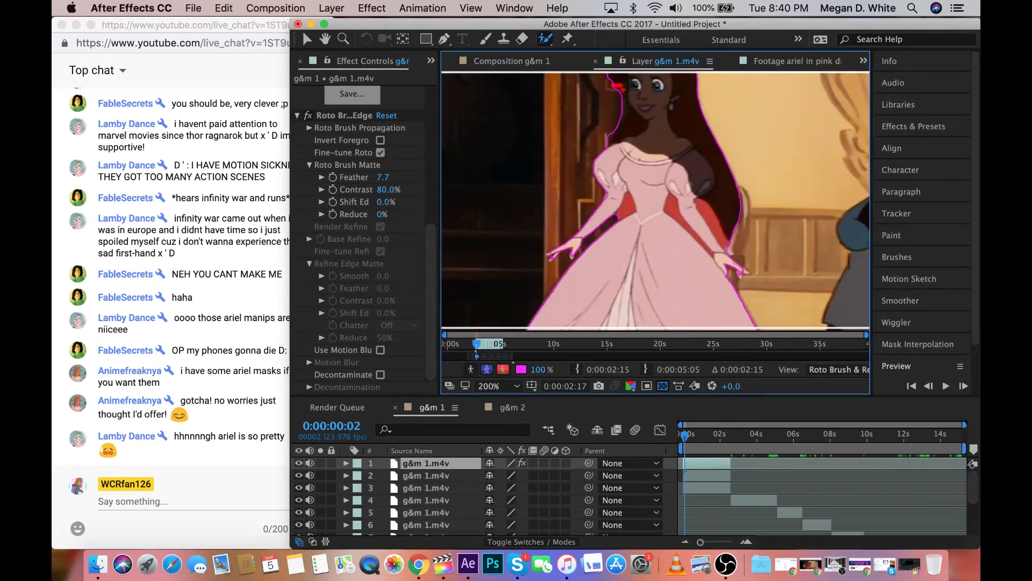
{"action": "mouse_move", "coordinate": [619, 86]}
{"action": "left_mouse_down"}
{"action": "mouse_move", "coordinate": [607, 145]}
{"action": "mouse_move", "coordinate": [618, 147]}
{"action": "mouse_move", "coordinate": [637, 97]}
{"action": "left_mouse_up"}
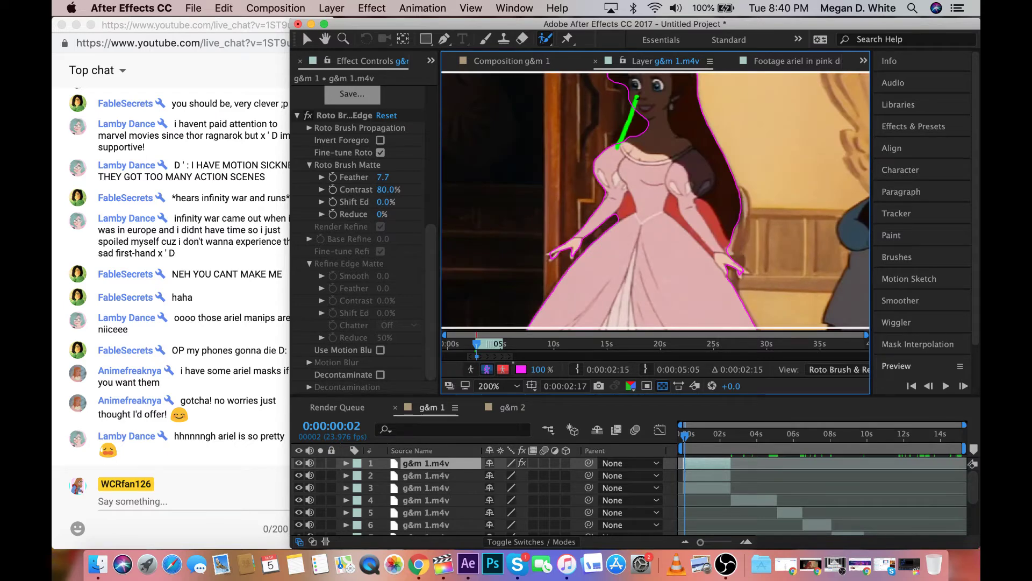
{"action": "key", "text": "comma"}
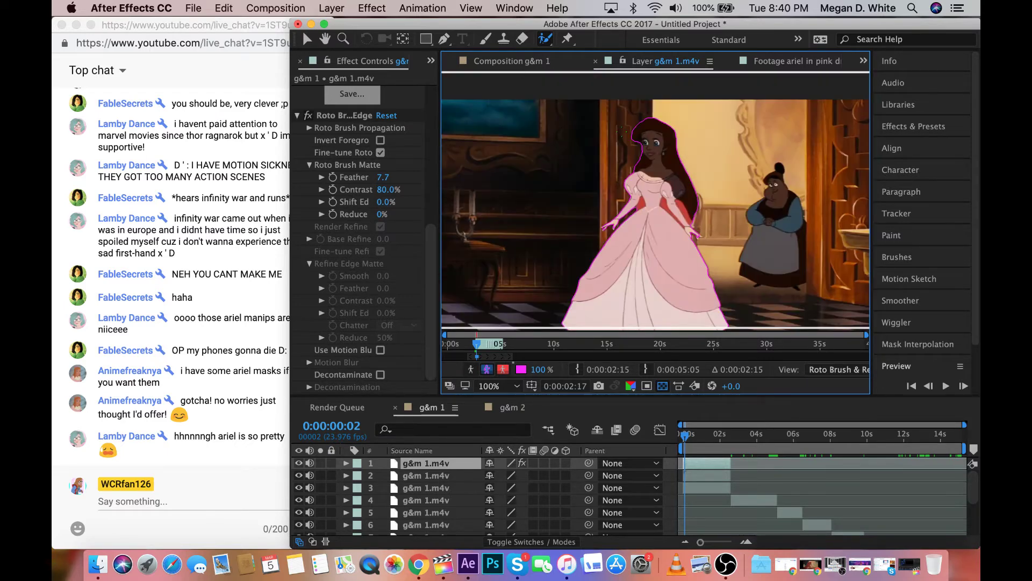
Step through the frames from 0:00:02:15 to 0:00:02:19 to check the Roto Brush outline, ending at 0:00:02:17
{"action": "left_click", "coordinate": [961, 386]}
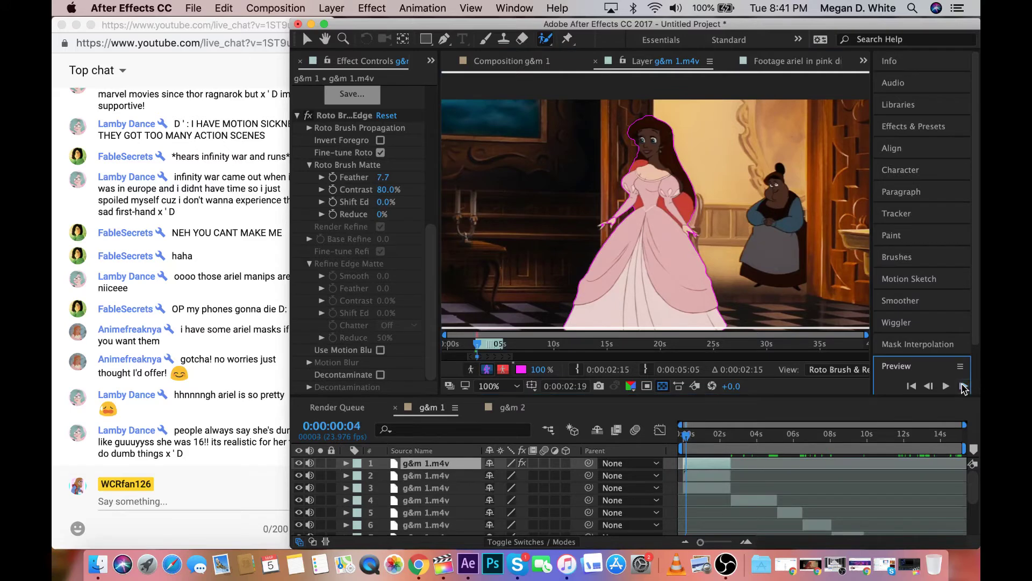
{"action": "left_click", "coordinate": [964, 386]}
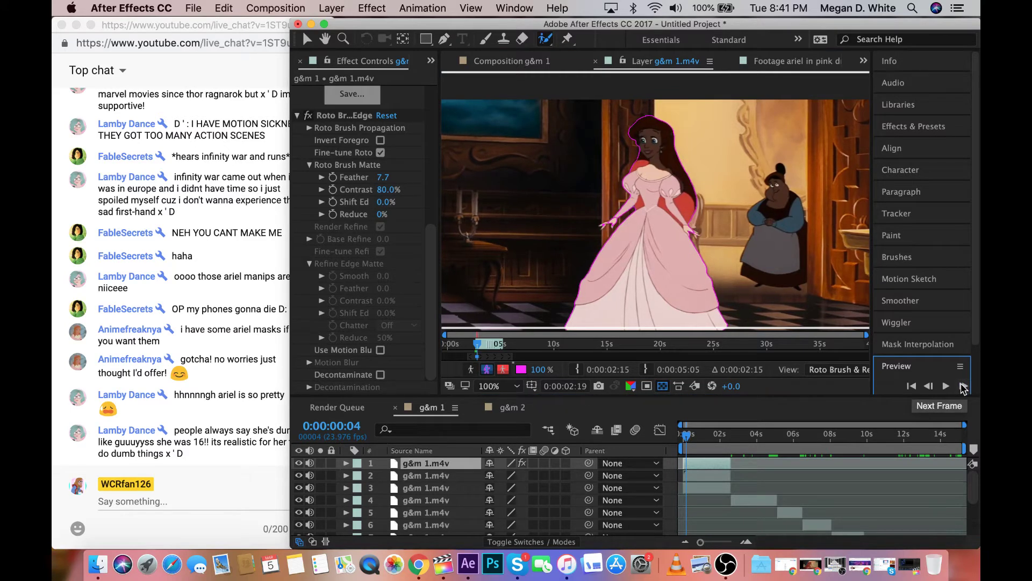
{"action": "left_click", "coordinate": [929, 386]}
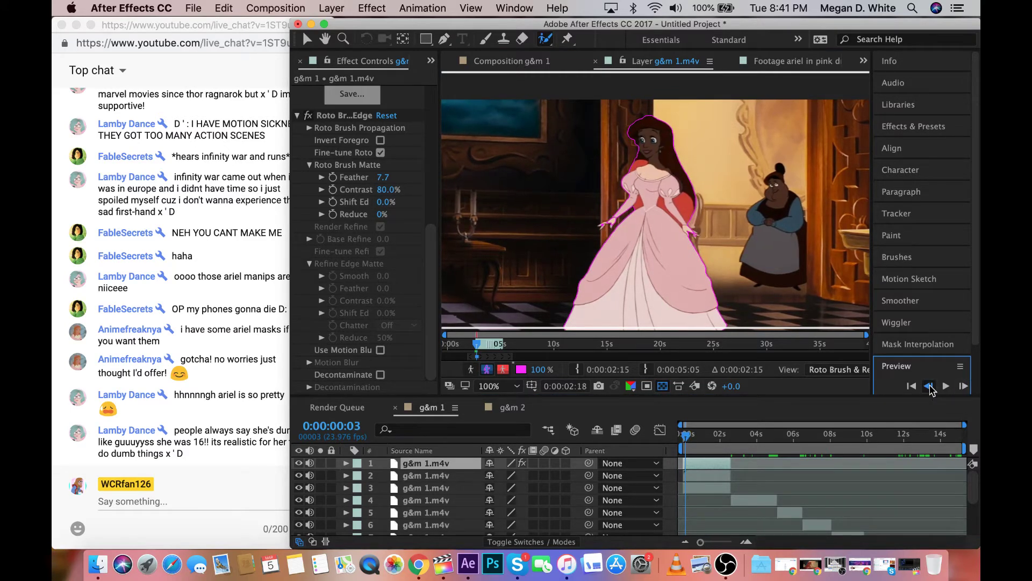
{"action": "left_click", "coordinate": [929, 386]}
{"action": "left_click", "coordinate": [929, 387]}
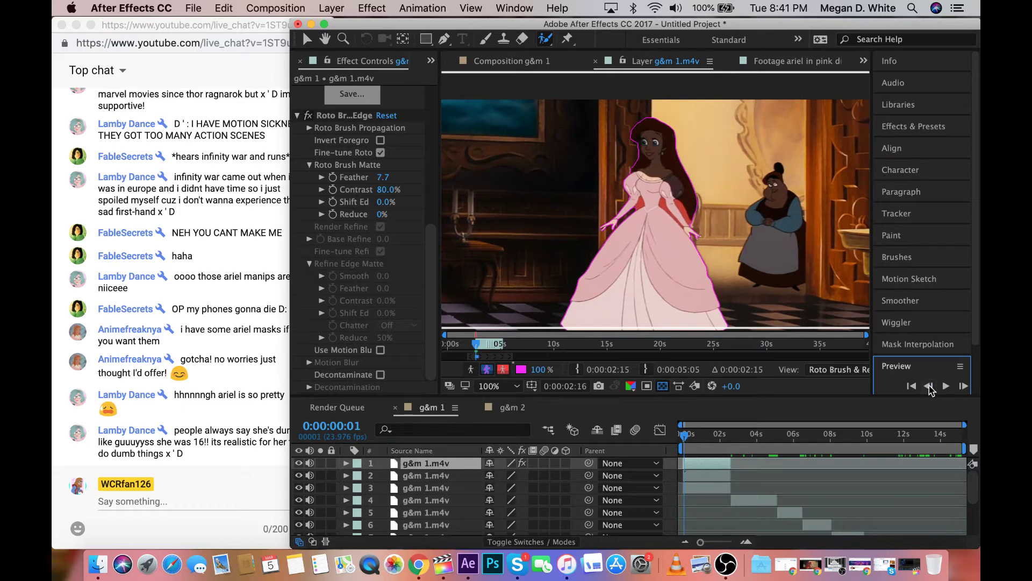
{"action": "left_click", "coordinate": [928, 387]}
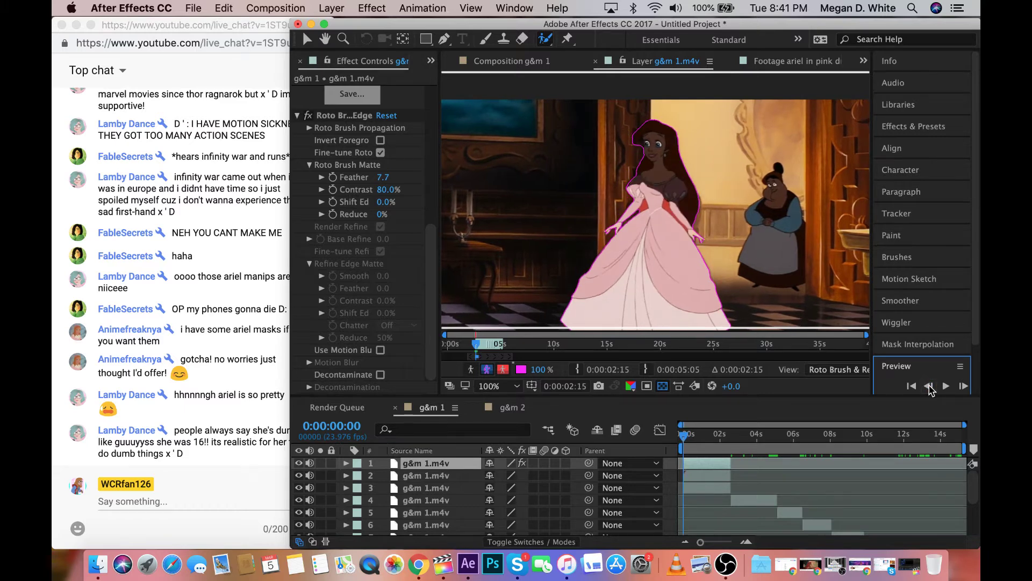
{"action": "left_click", "coordinate": [962, 386]}
{"action": "left_click", "coordinate": [963, 386]}
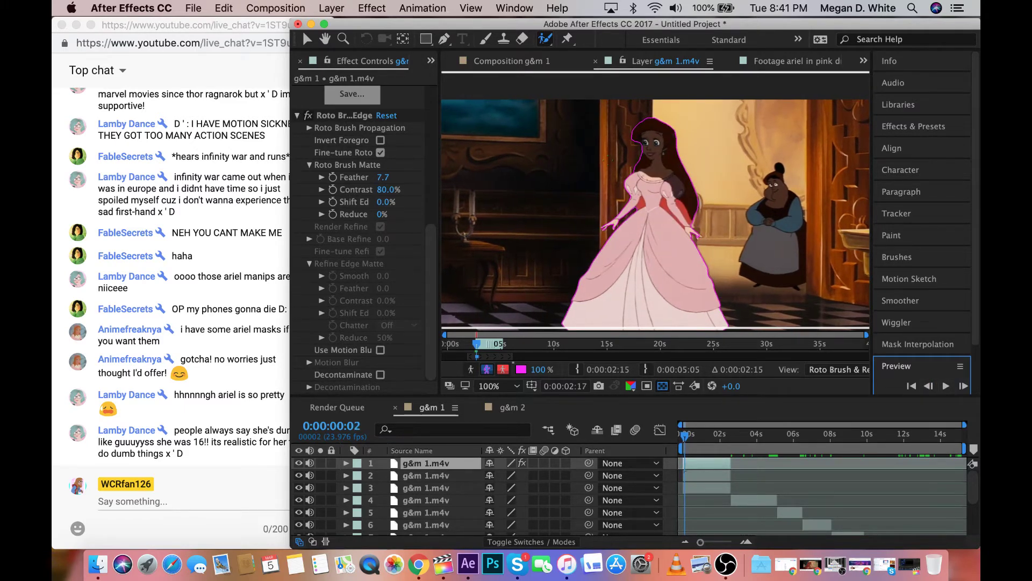
Refine the Roto Brush selection at 0:00:02:17 around the fingers of Ariel's hand nearest the servant woman
{"action": "scroll", "coordinate": [673, 256], "scroll_direction": "up", "scroll_amount": 2}
{"action": "scroll", "coordinate": [672, 256], "scroll_direction": "down", "scroll_amount": 1}
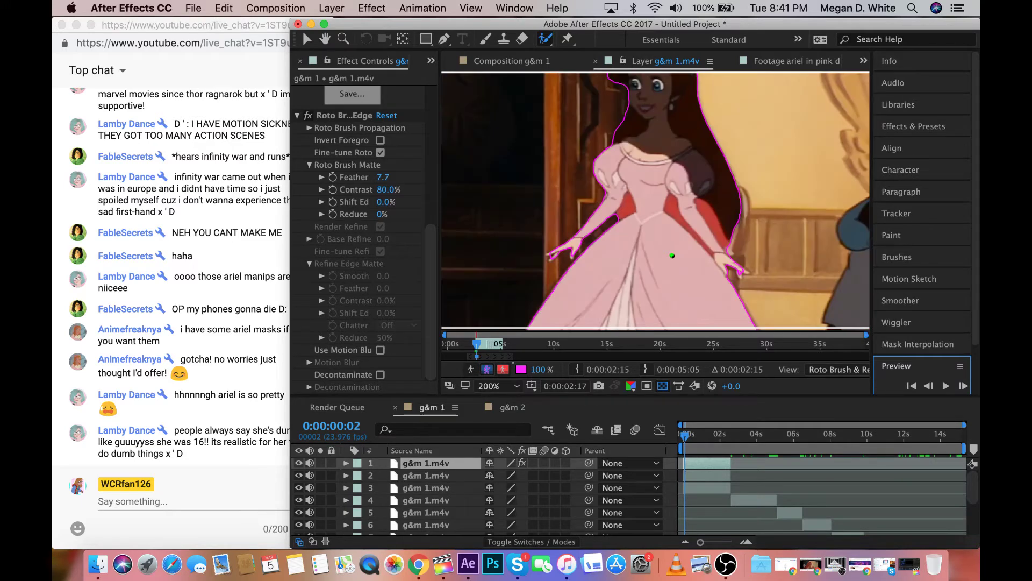
{"action": "left_click", "coordinate": [739, 276]}
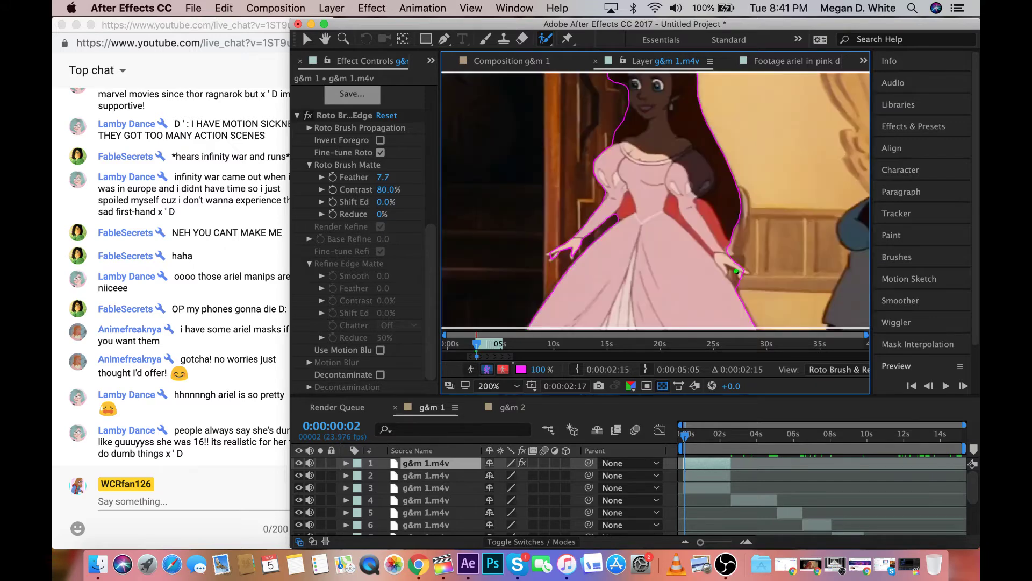
{"action": "left_click", "coordinate": [744, 291], "text": "alt"}
{"action": "left_click", "coordinate": [732, 273], "text": "alt"}
Advance to 0:00:02:18 and refine the Roto Brush selection around Ariel's hand by the dark doorway and the hair beside her face
{"action": "left_click", "coordinate": [963, 387]}
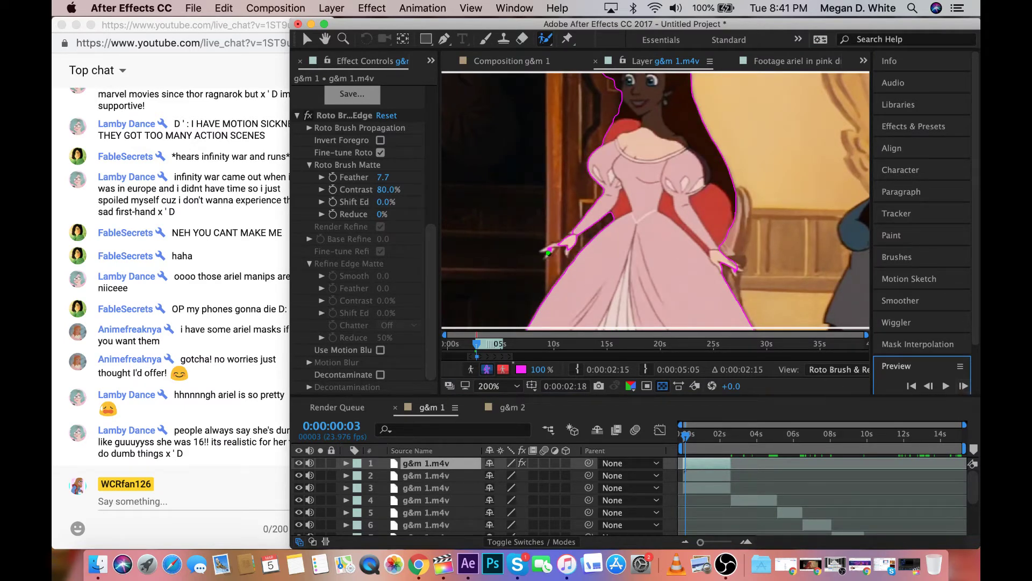
{"action": "left_click", "coordinate": [563, 243]}
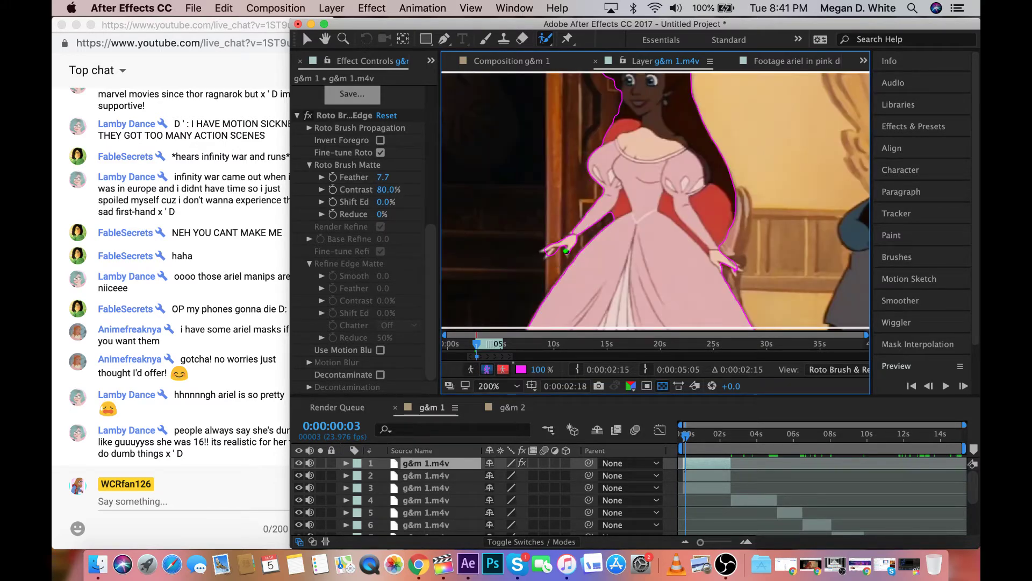
{"action": "left_click", "coordinate": [623, 108]}
{"action": "key", "text": "slash"}
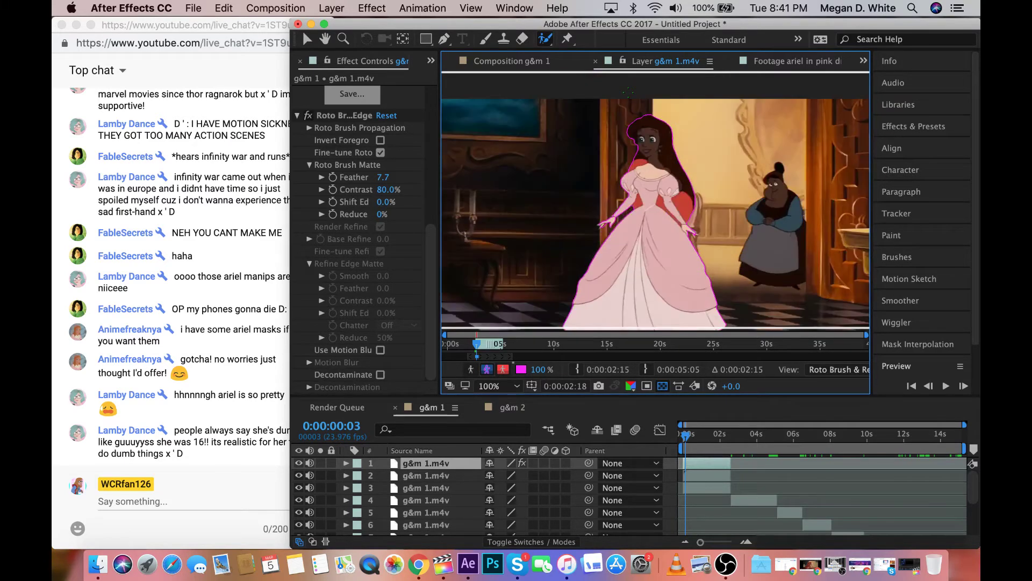
{"action": "key", "text": "period"}
{"action": "left_click", "coordinate": [324, 39]}
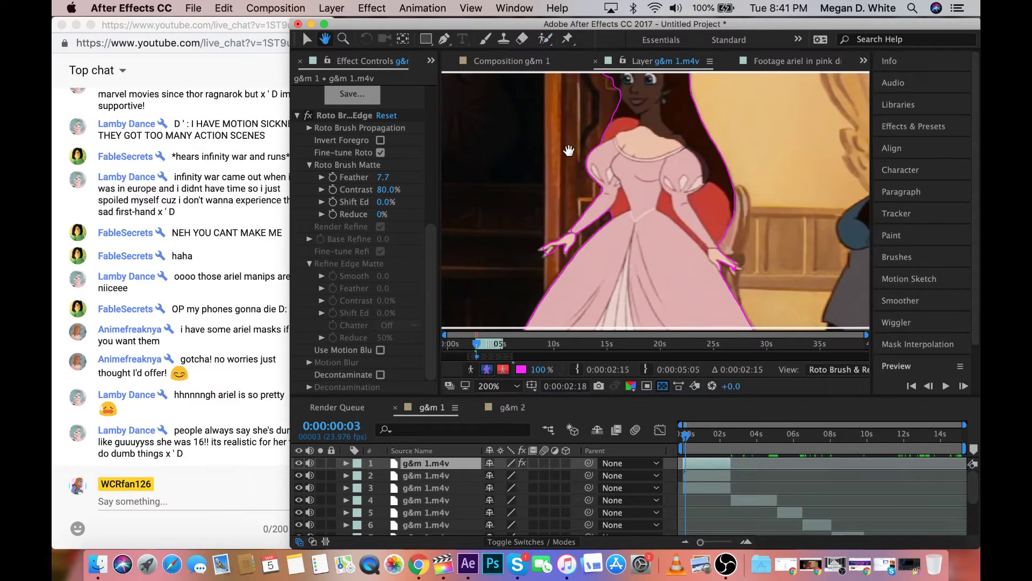
{"action": "left_click_drag", "start_coordinate": [569, 151], "coordinate": [569, 239]}
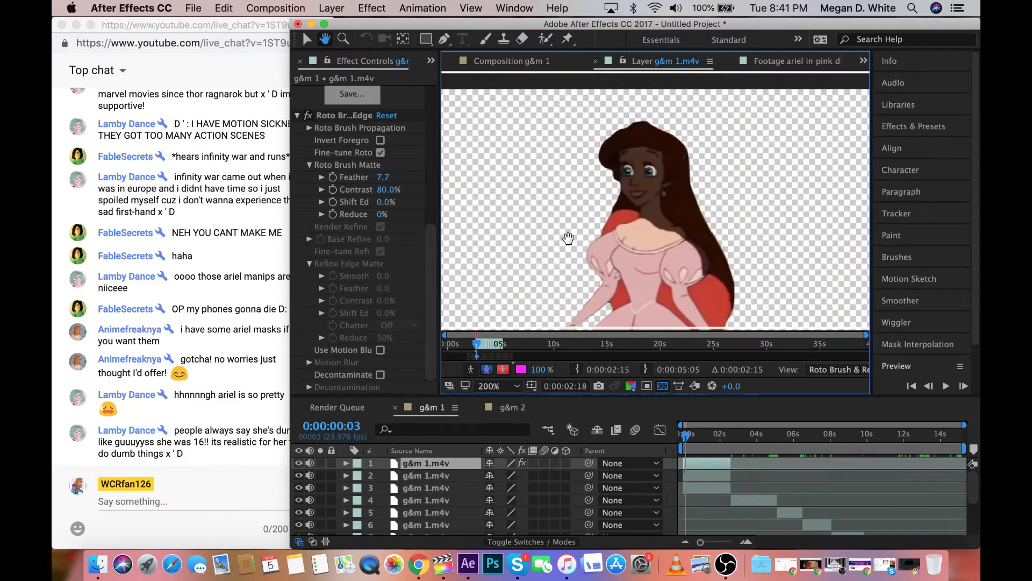
Touch up the Roto Brush outline beside the princess's face at 0:00:00:03
{"action": "left_click", "coordinate": [546, 39]}
{"action": "left_click", "coordinate": [614, 173]}
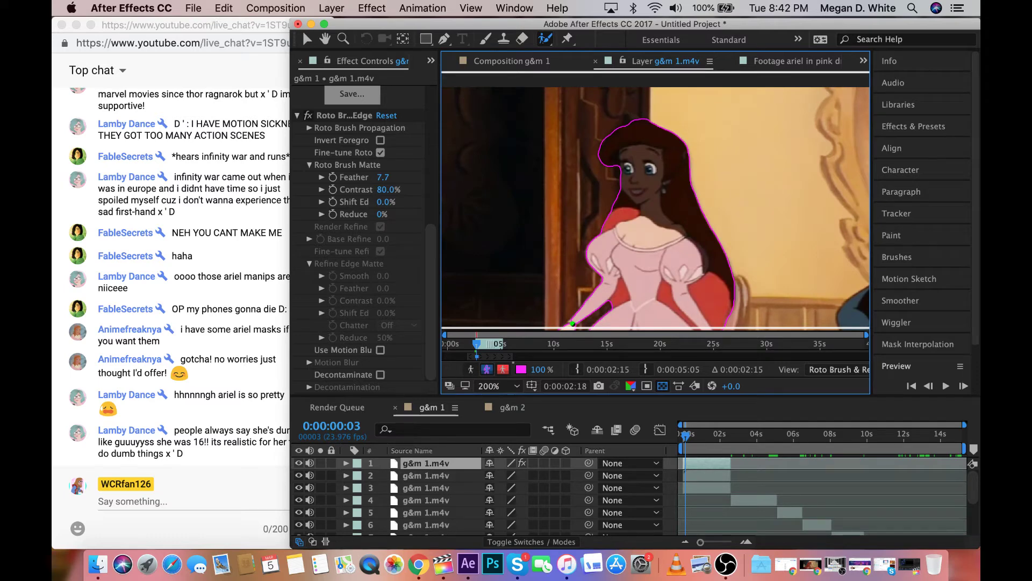
Switch to Chrome, check the stream status on the YouTube Live Dashboard, and minimize that window
{"action": "left_click", "coordinate": [860, 564]}
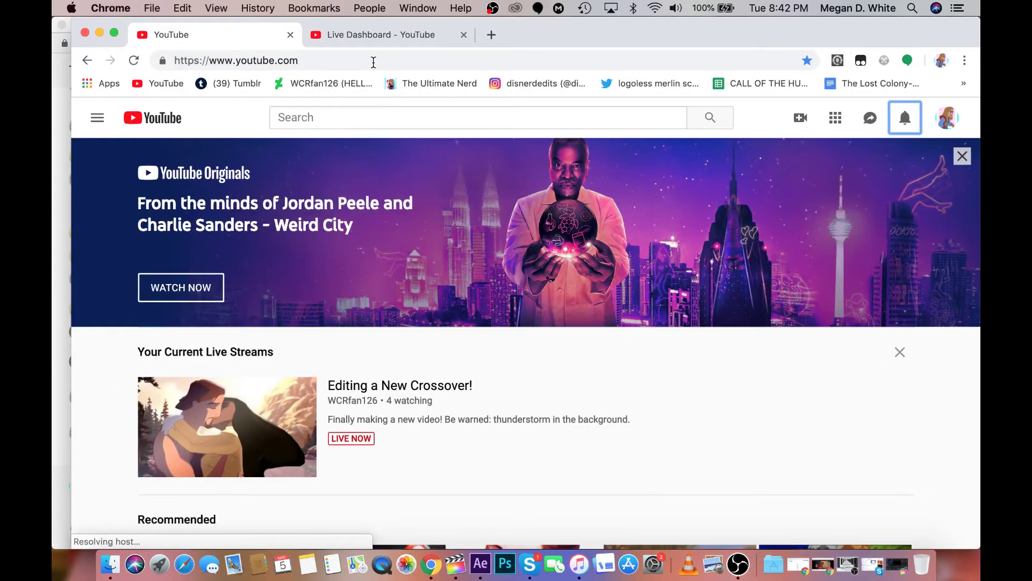
{"action": "left_click", "coordinate": [370, 35]}
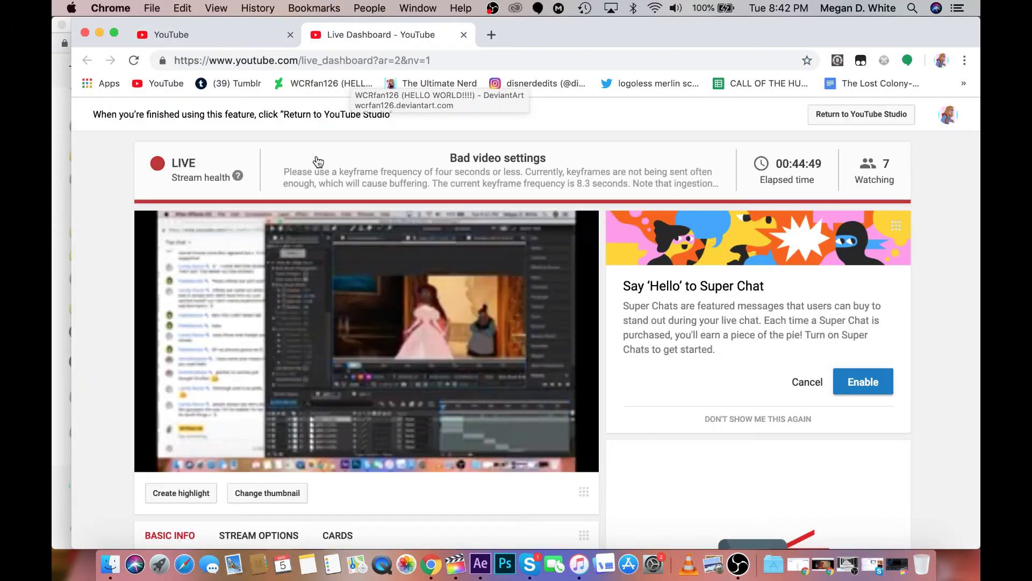
{"action": "scroll", "coordinate": [316, 158], "scroll_direction": "down", "scroll_amount": 5}
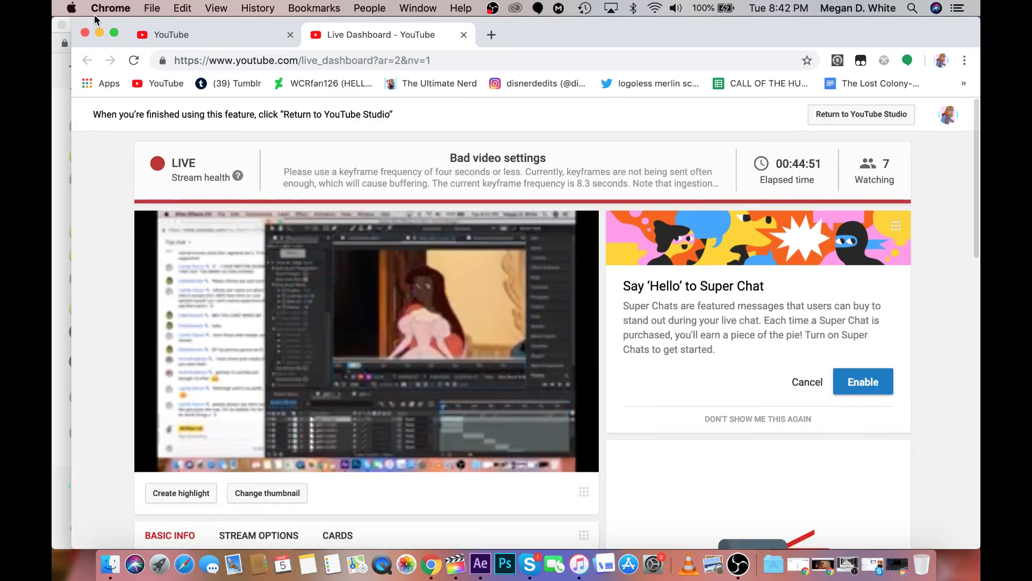
{"action": "left_click", "coordinate": [99, 33]}
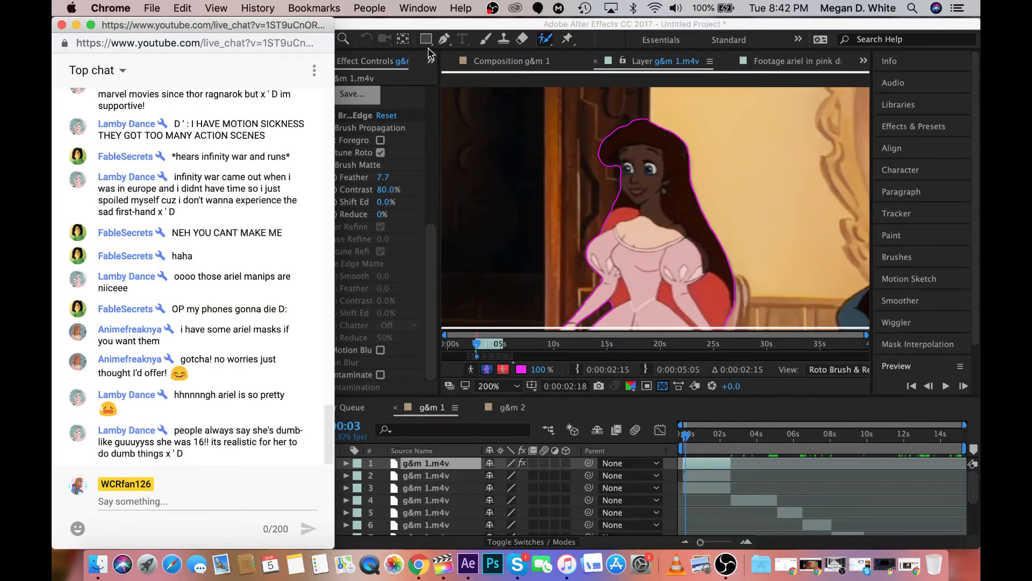
Return to After Effects and add the edge between the princess's hand and skirt to the Roto Brush selection at 0:00:00:03
{"action": "left_click", "coordinate": [428, 52]}
{"action": "key", "text": "comma"}
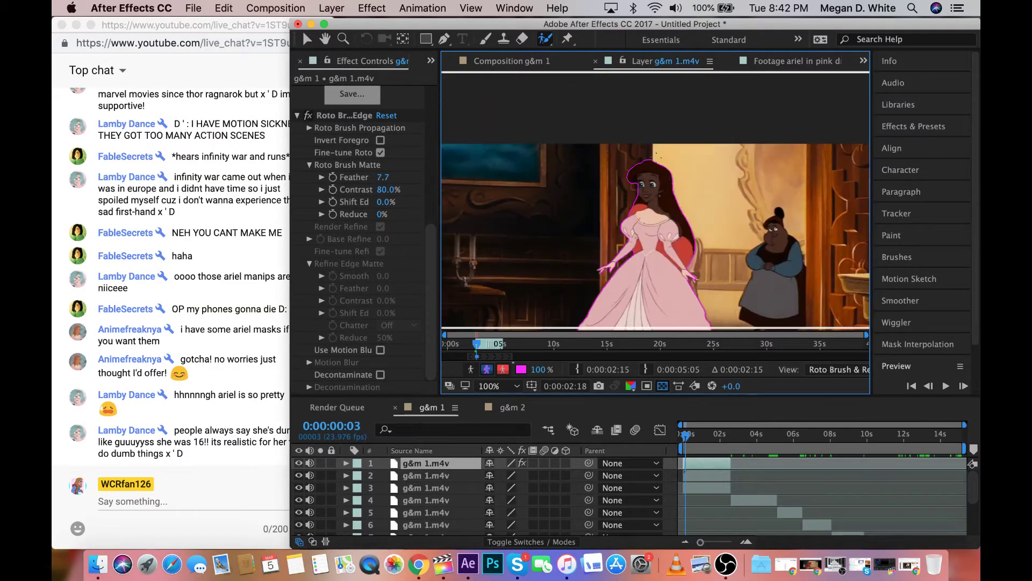
{"action": "key", "text": "period"}
{"action": "left_click", "coordinate": [325, 39]}
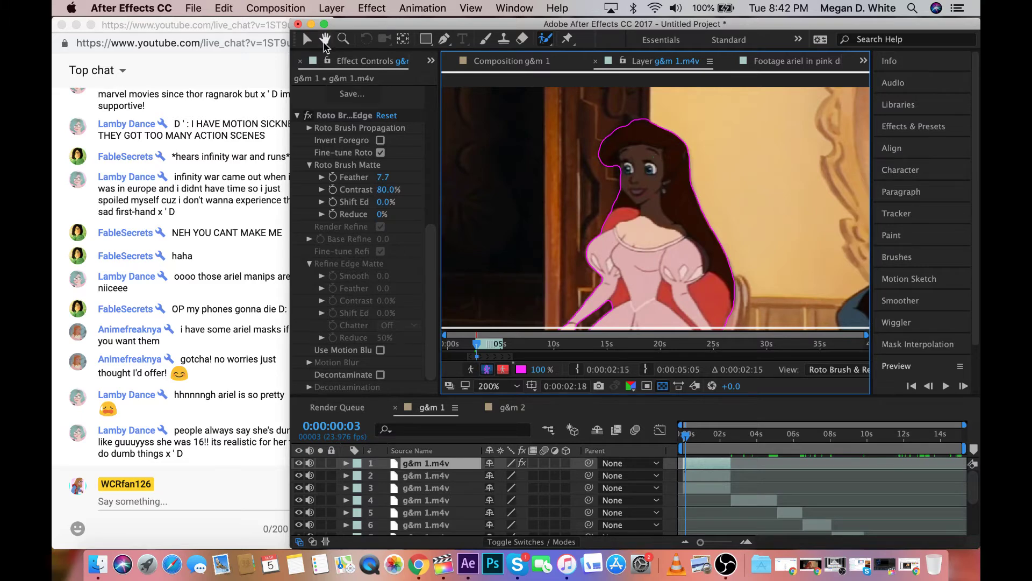
{"action": "mouse_move", "coordinate": [575, 323]}
{"action": "left_mouse_down"}
{"action": "mouse_move", "coordinate": [559, 134]}
{"action": "mouse_move", "coordinate": [521, 257]}
{"action": "left_mouse_up"}
{"action": "left_click", "coordinate": [546, 39]}
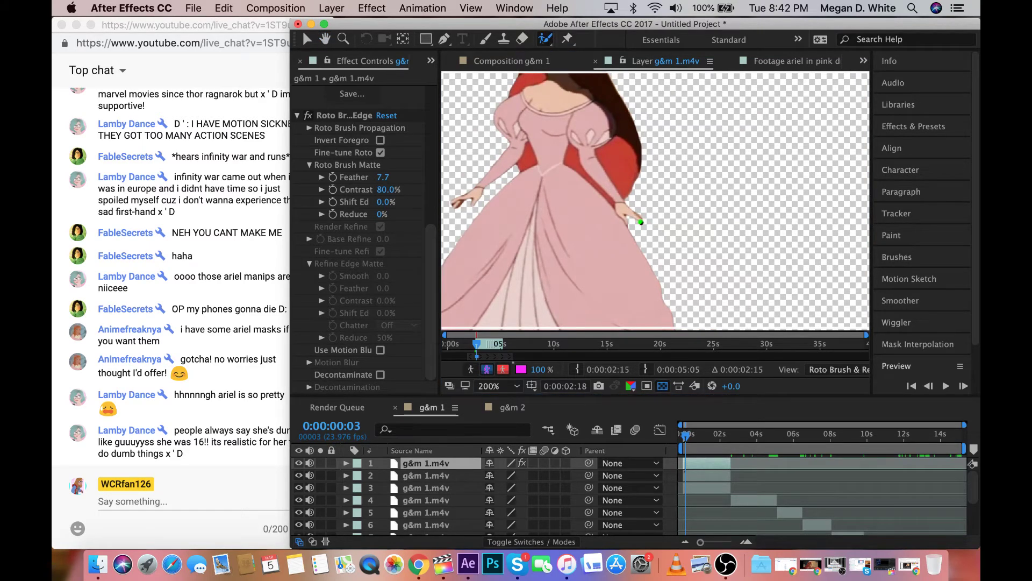
{"action": "left_click_drag", "start_coordinate": [642, 224], "coordinate": [643, 237]}
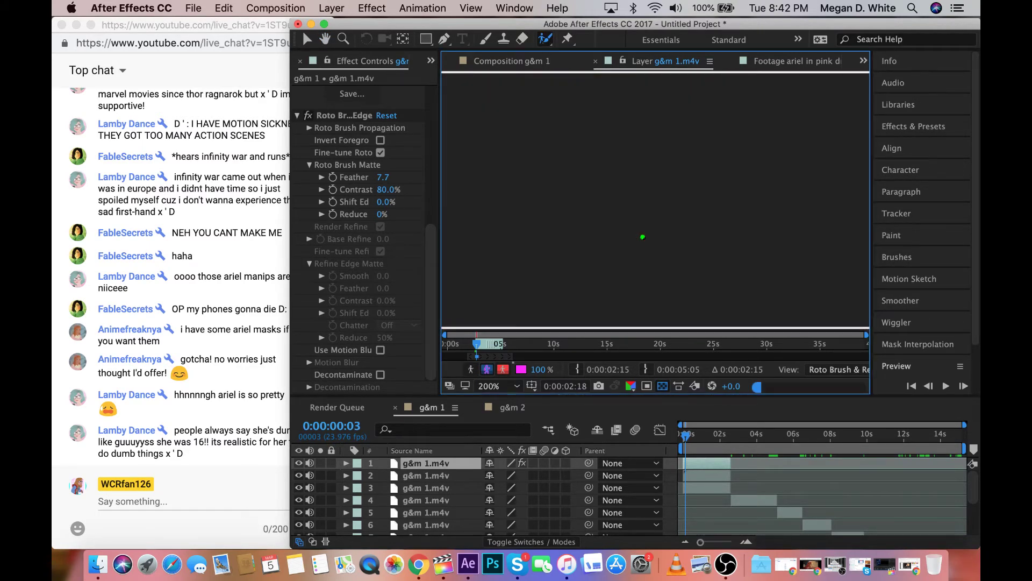
{"action": "scroll", "coordinate": [643, 237], "scroll_direction": "down", "scroll_amount": 2}
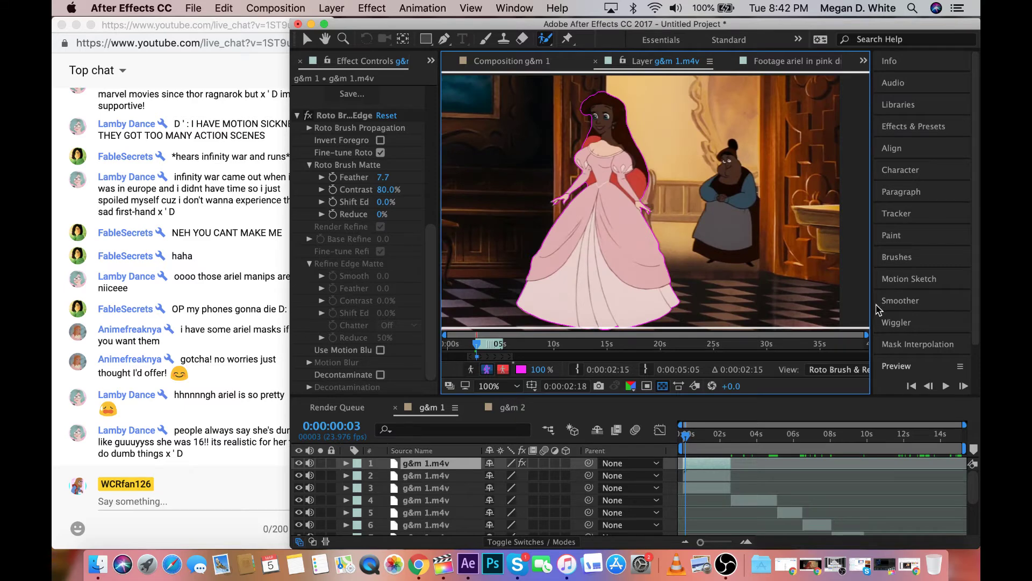
Advance frame by frame to 0:00:00:07 and refine the Roto Brush outline around both of the princess's hands
{"action": "left_click", "coordinate": [963, 387]}
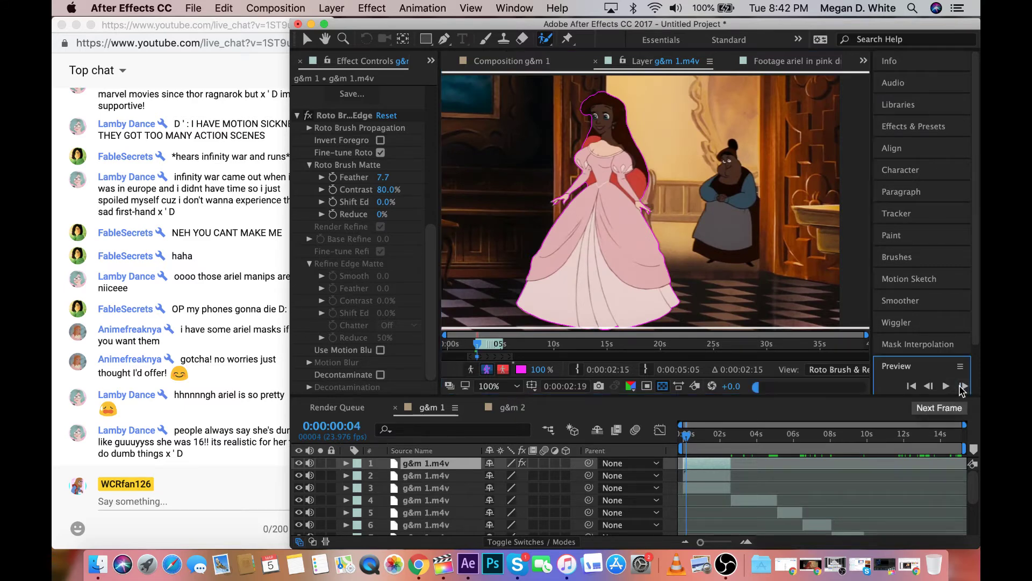
{"action": "left_click", "coordinate": [961, 388]}
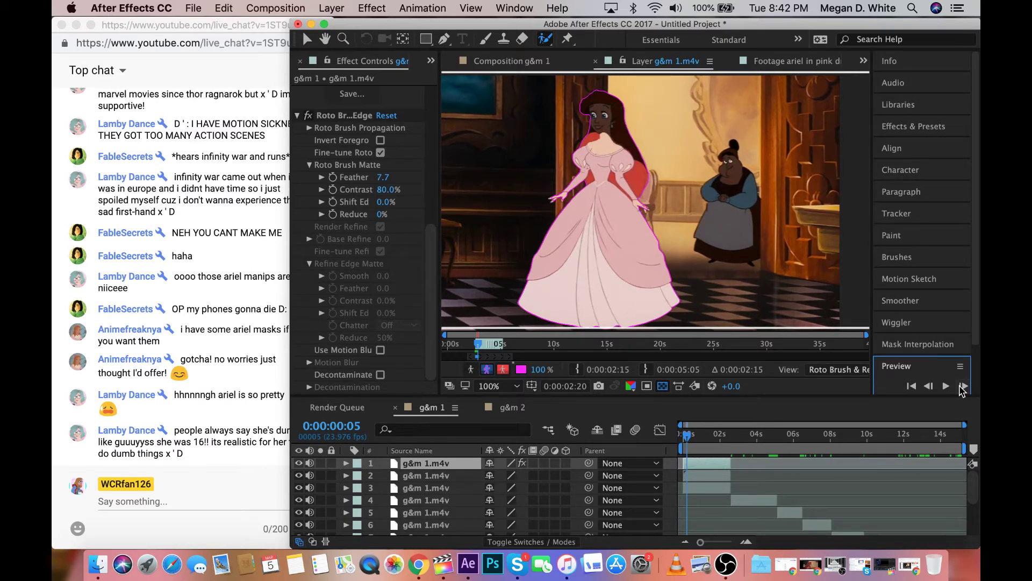
{"action": "left_click", "coordinate": [962, 387]}
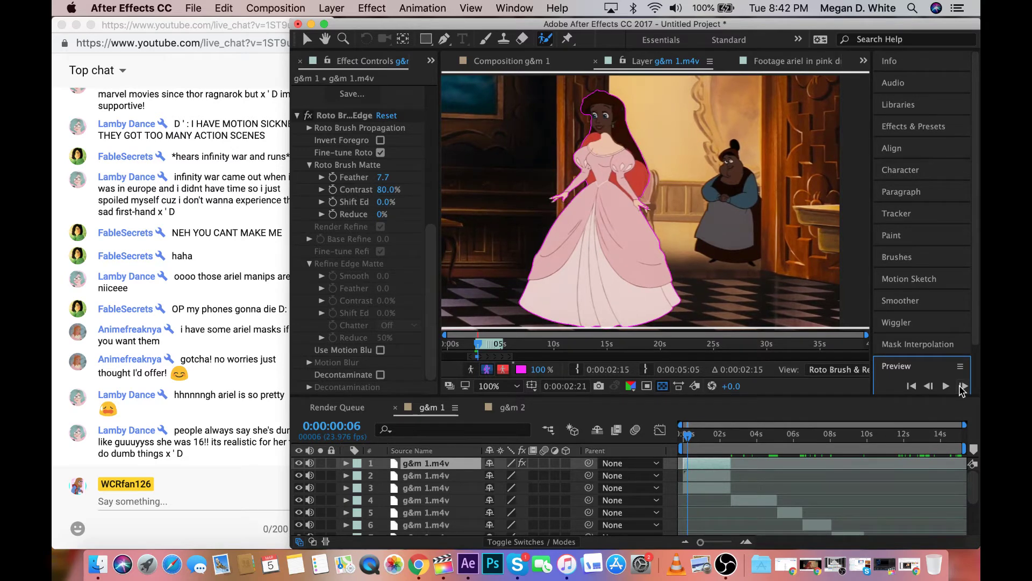
{"action": "left_click", "coordinate": [962, 387]}
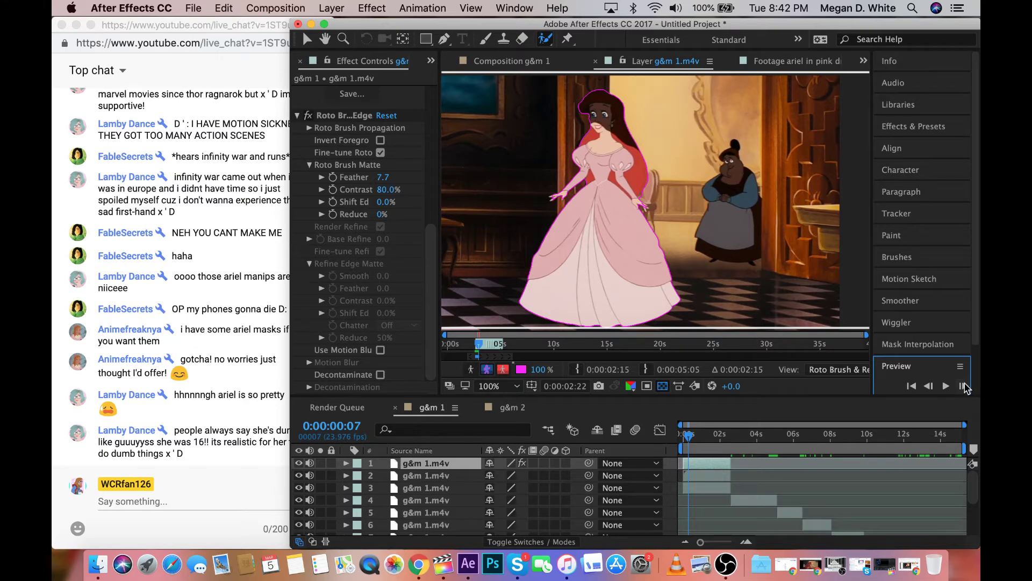
{"action": "key", "text": "period"}
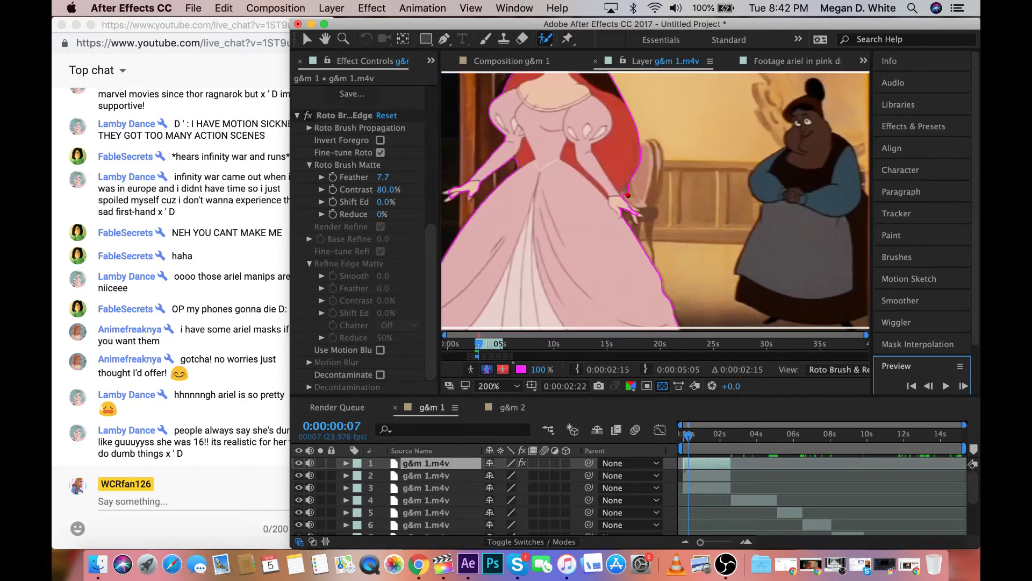
{"action": "left_click_drag", "start_coordinate": [635, 219], "coordinate": [634, 215]}
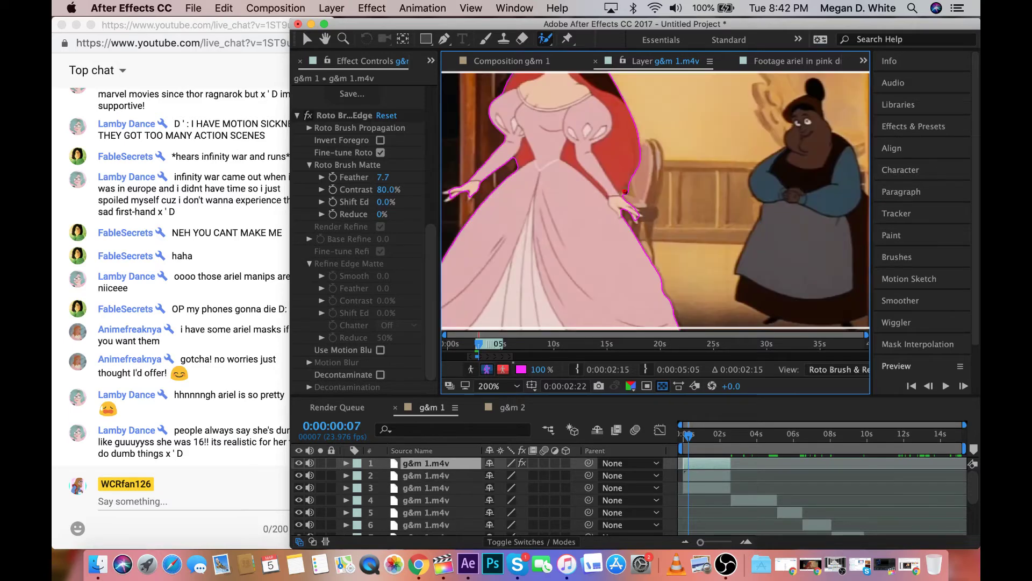
{"action": "left_click", "coordinate": [624, 191], "text": "alt"}
{"action": "left_click_drag", "start_coordinate": [463, 193], "coordinate": [461, 190]}
{"action": "key", "text": "comma"}
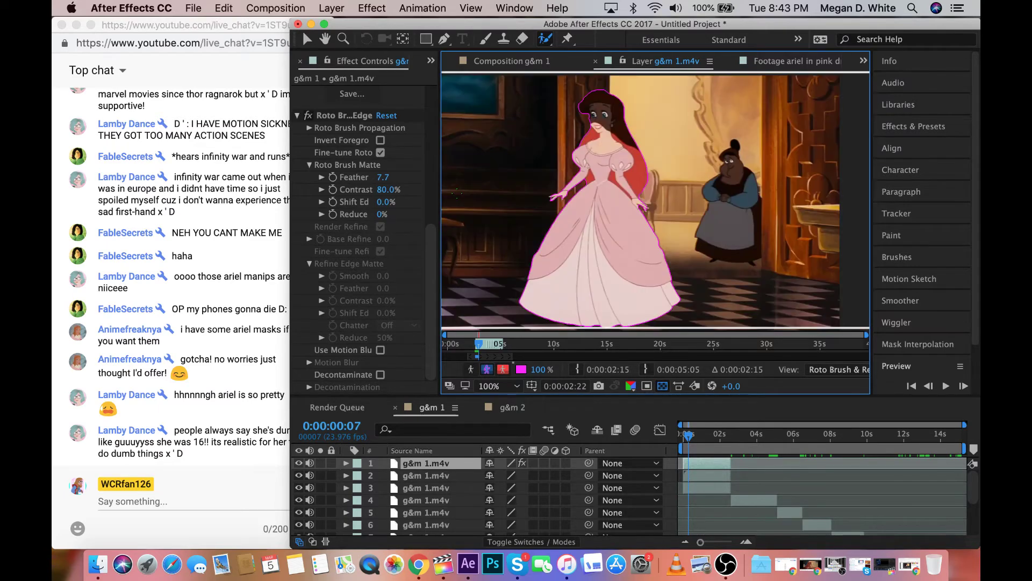
Advance to 0:00:00:09 and correct the Roto Brush outline between the princess's fingers and her skirt
{"action": "left_click", "coordinate": [960, 388]}
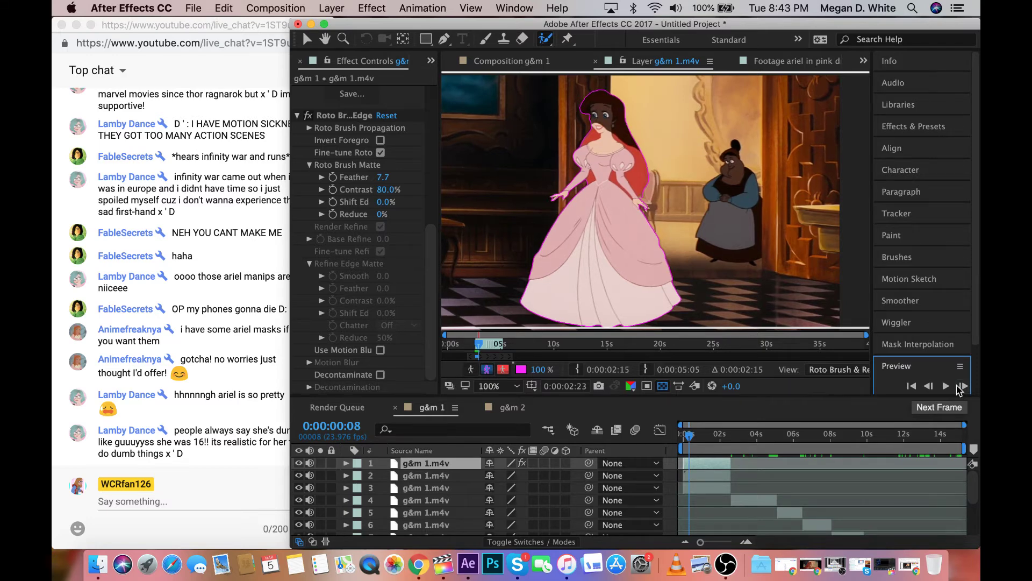
{"action": "left_click", "coordinate": [960, 387]}
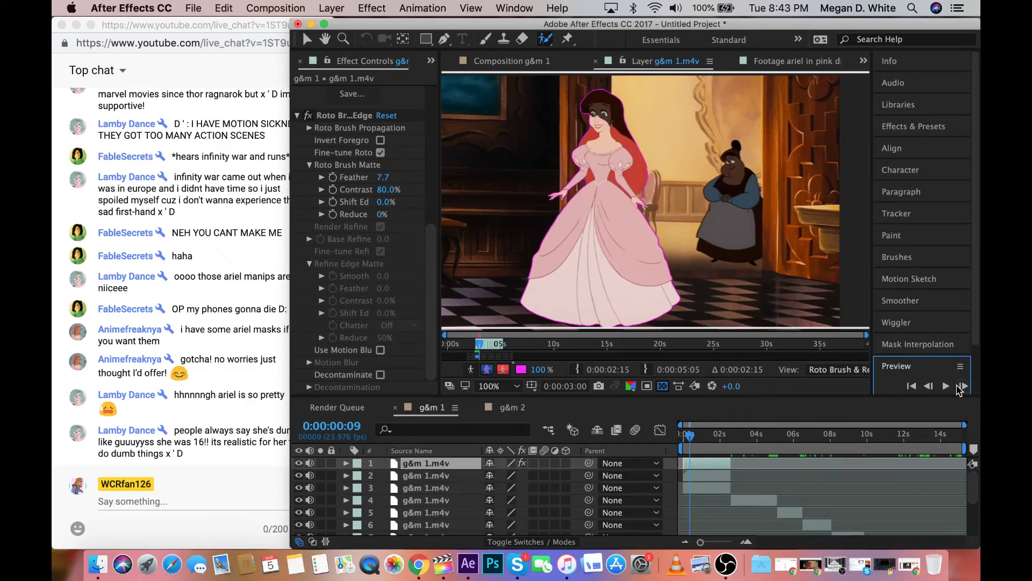
{"action": "scroll", "coordinate": [643, 218], "scroll_direction": "up", "scroll_amount": 1}
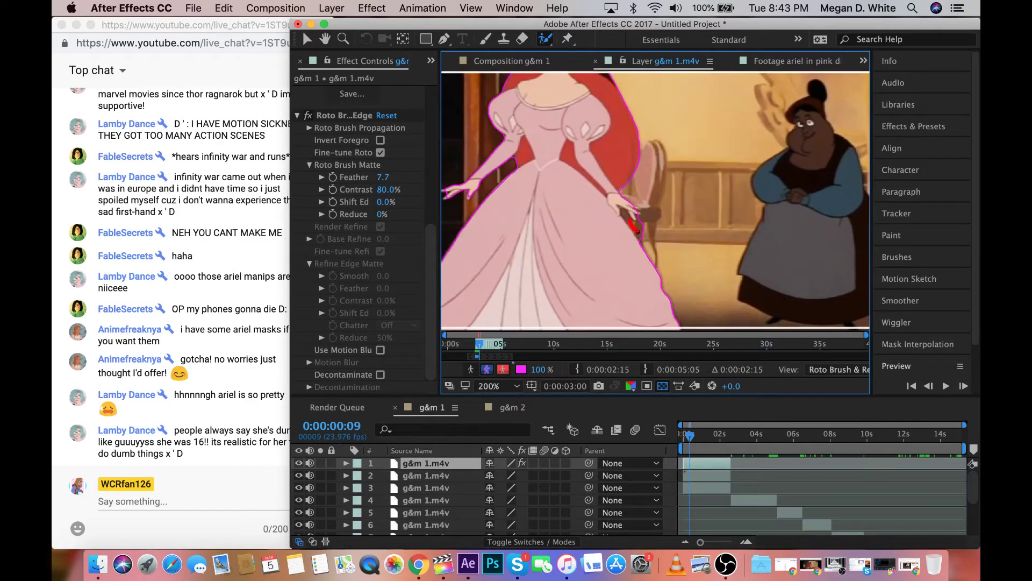
{"action": "left_click_drag", "start_coordinate": [630, 220], "coordinate": [630, 223]}
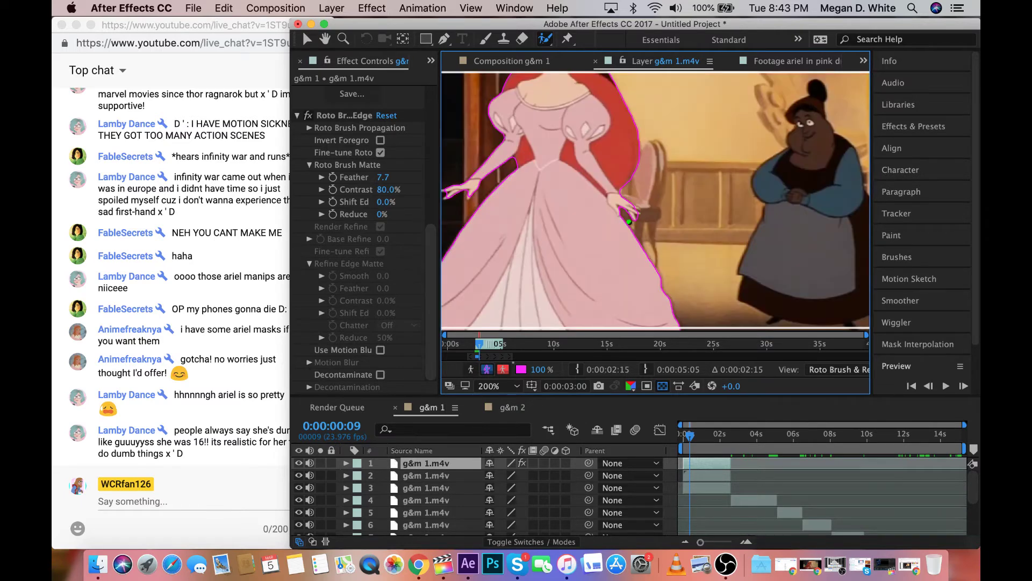
{"action": "scroll", "coordinate": [629, 221], "scroll_direction": "down", "scroll_amount": 1}
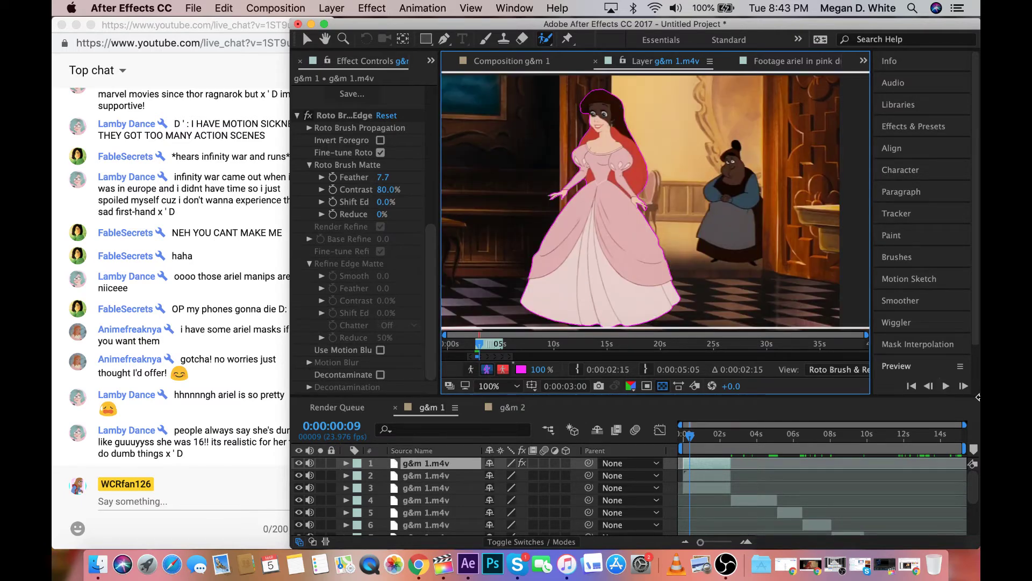
Step back to 0:00:00:08 and touch up the Roto Brush outline at the princess's hand beside the chair
{"action": "left_click", "coordinate": [929, 387]}
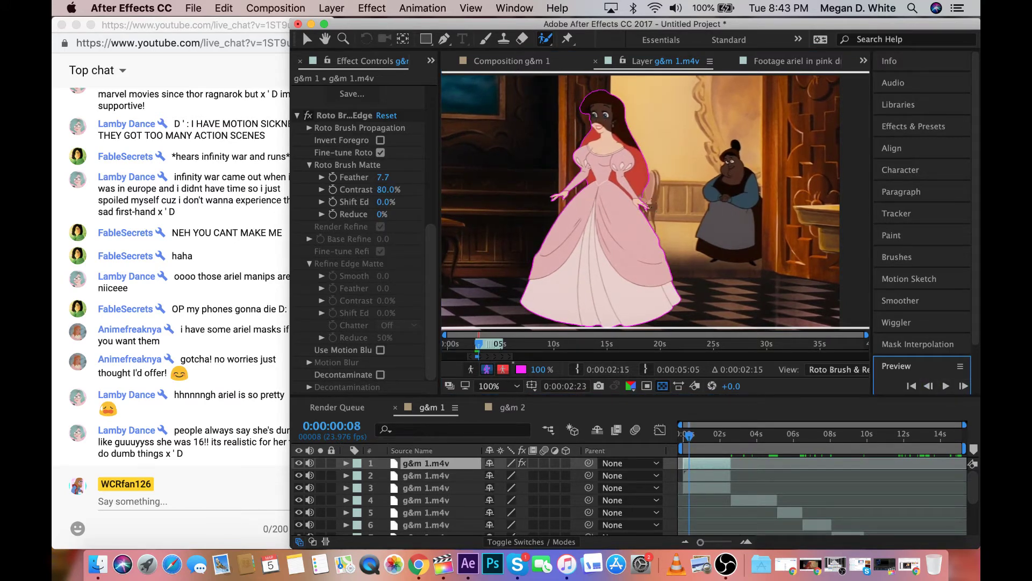
{"action": "left_click", "coordinate": [643, 197]}
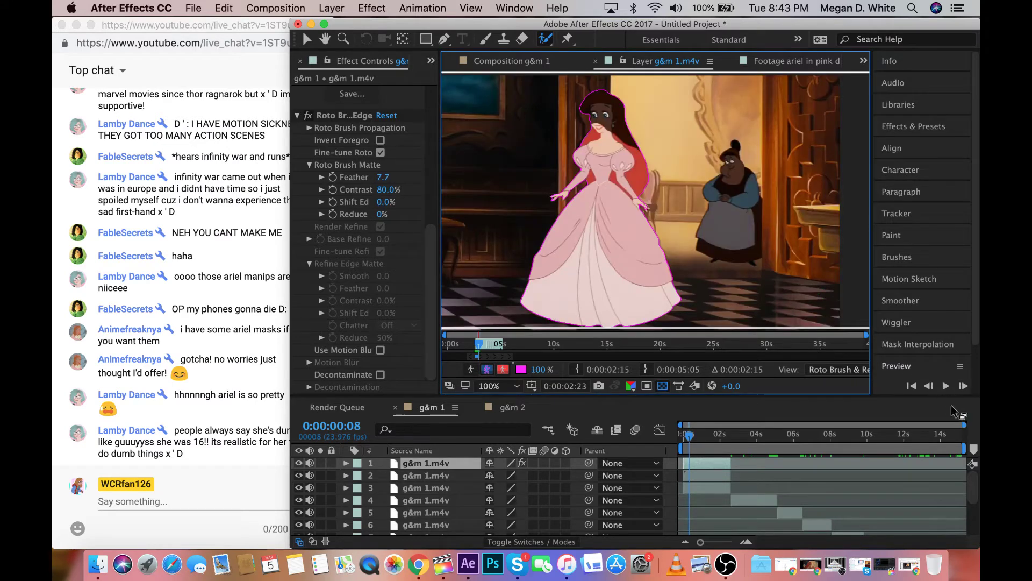
Compare the outline across frames 0:00:00:08 to 0:00:00:10 and touch up the Roto Brush edge at the top of the hair on 0:00:00:10
{"action": "left_click", "coordinate": [958, 387]}
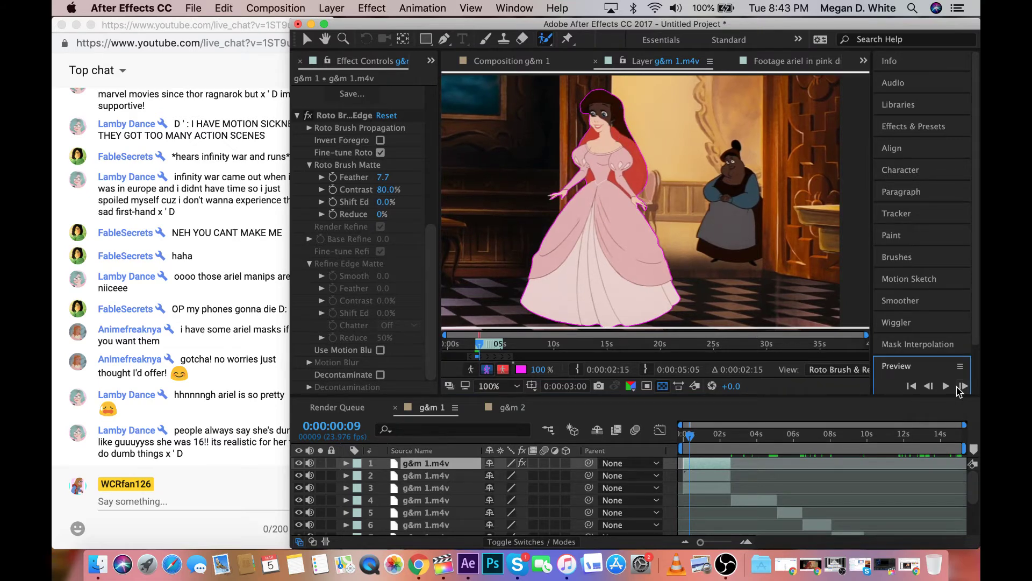
{"action": "left_click", "coordinate": [958, 387]}
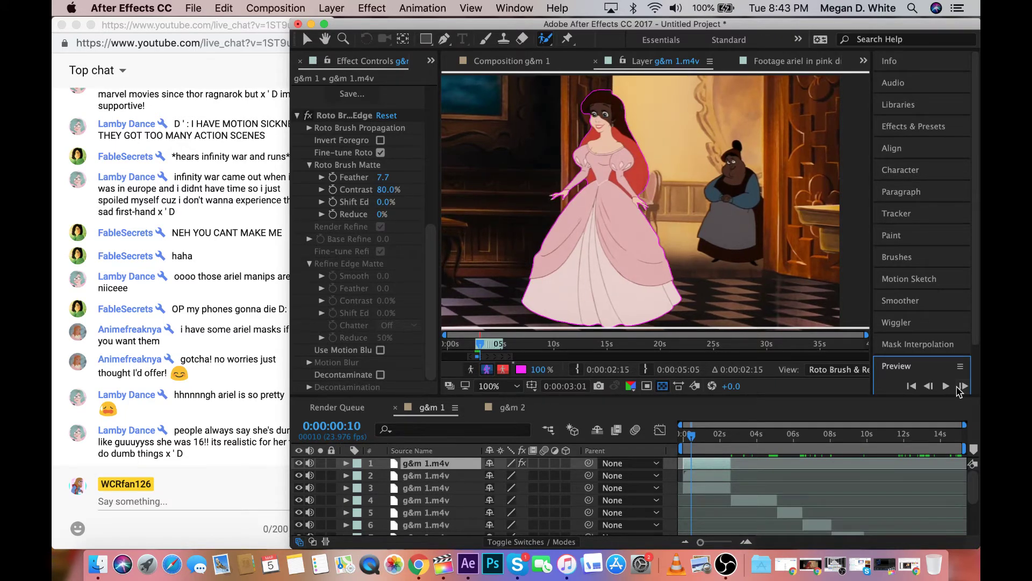
{"action": "left_click", "coordinate": [929, 386]}
{"action": "left_click", "coordinate": [929, 387]}
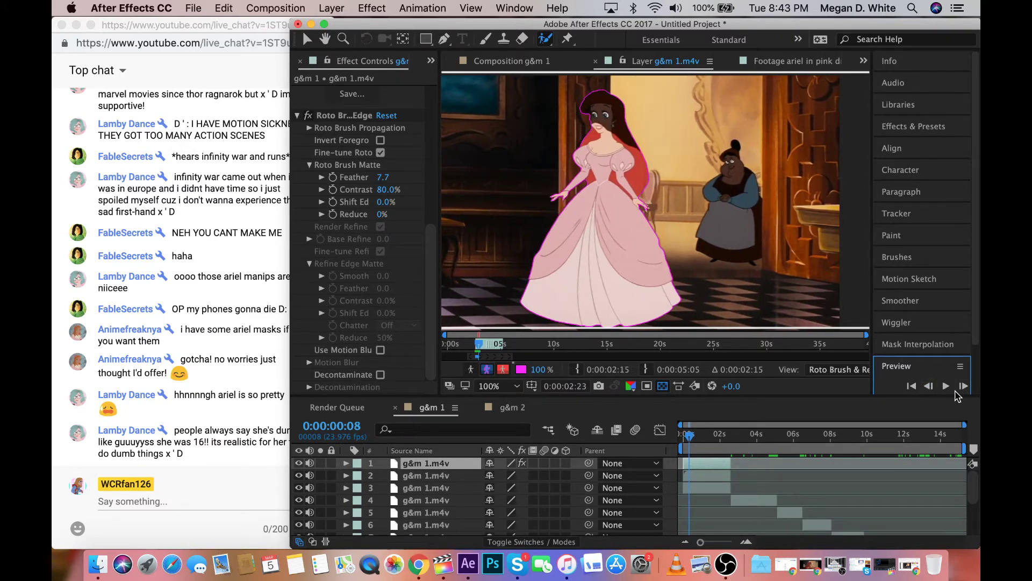
{"action": "left_click", "coordinate": [962, 387]}
{"action": "left_click", "coordinate": [962, 386]}
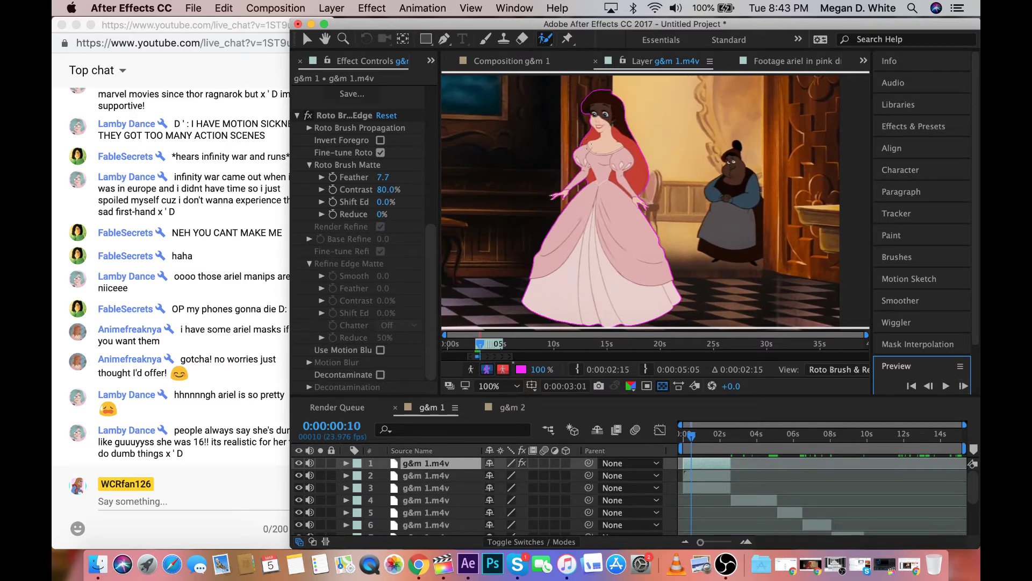
{"action": "left_click", "coordinate": [619, 91]}
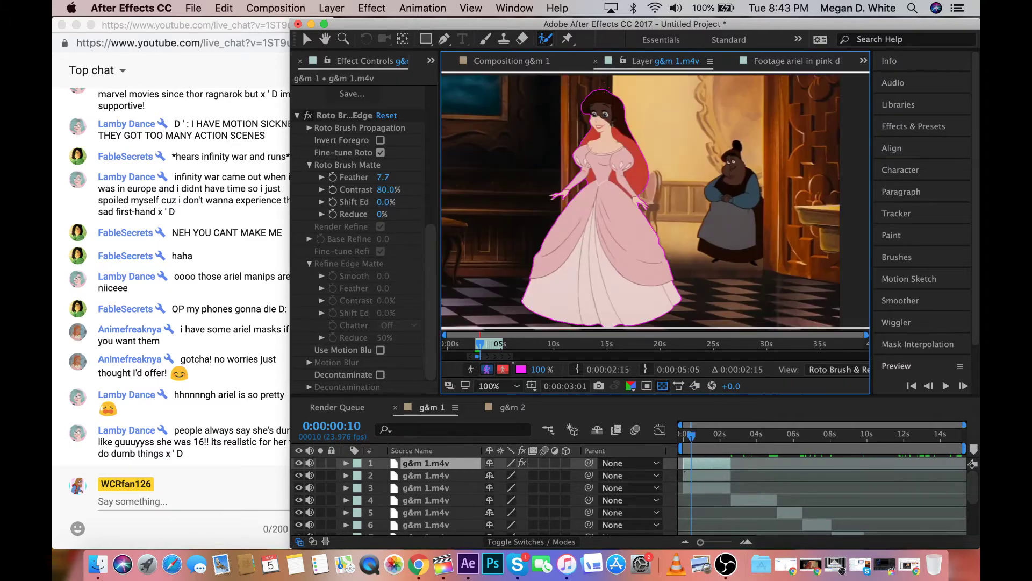
Advance to 0:00:00:11 and touch up the Roto Brush outline along the front of the princess's hair
{"action": "left_click", "coordinate": [963, 387]}
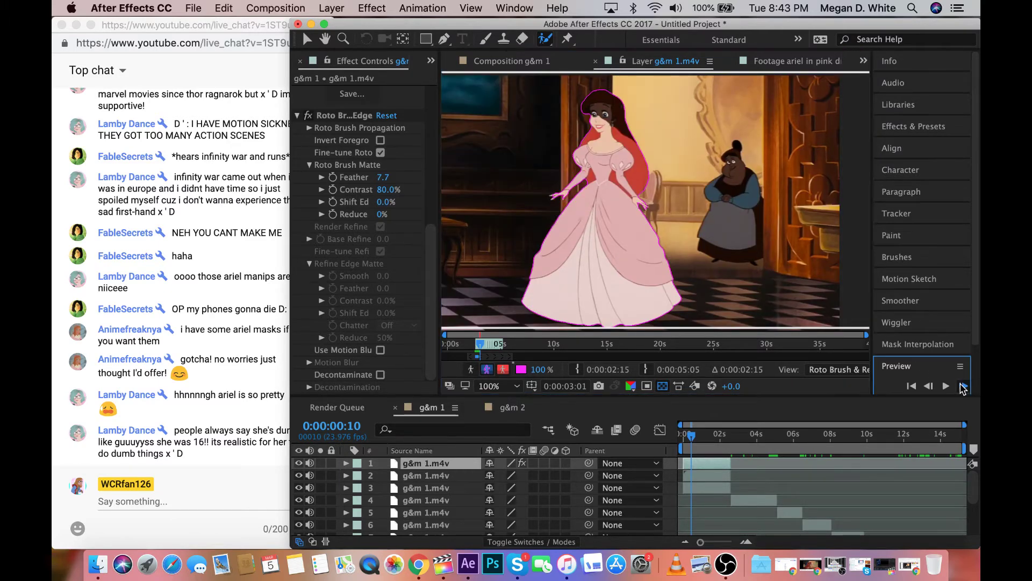
{"action": "left_click", "coordinate": [963, 387]}
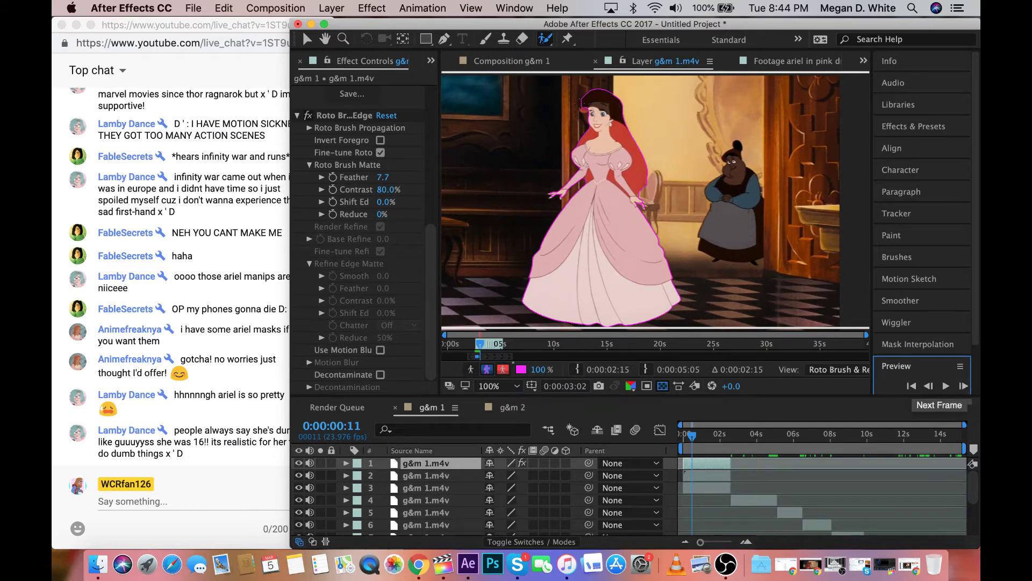
{"action": "left_click", "coordinate": [580, 103]}
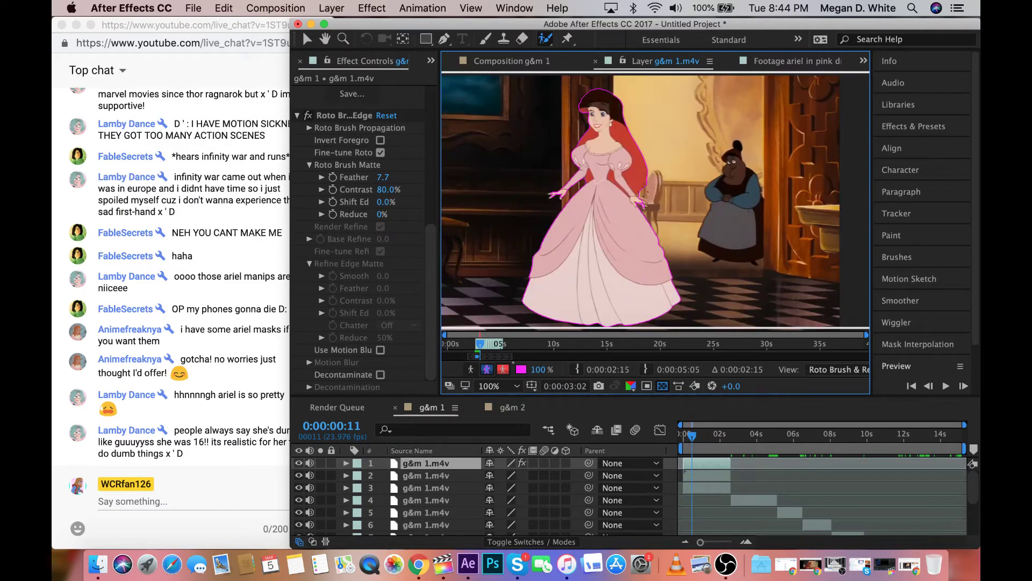
Trim the background from the Roto Brush outline along the red hair and hand beside the chair at 0:00:00:11
{"action": "scroll", "coordinate": [644, 191], "scroll_direction": "up", "scroll_amount": 4}
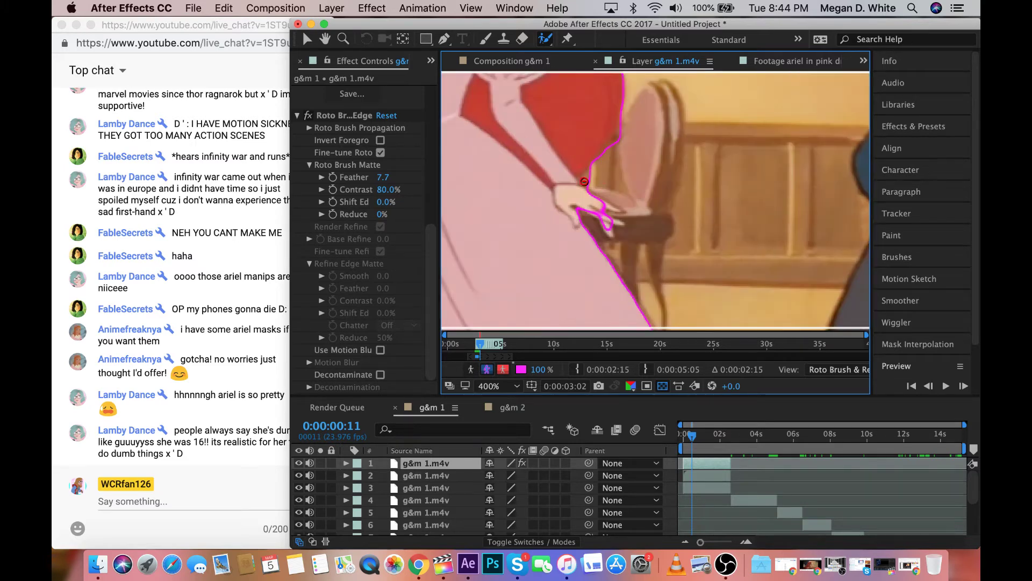
{"action": "left_click_drag", "start_coordinate": [587, 184], "coordinate": [630, 125]}
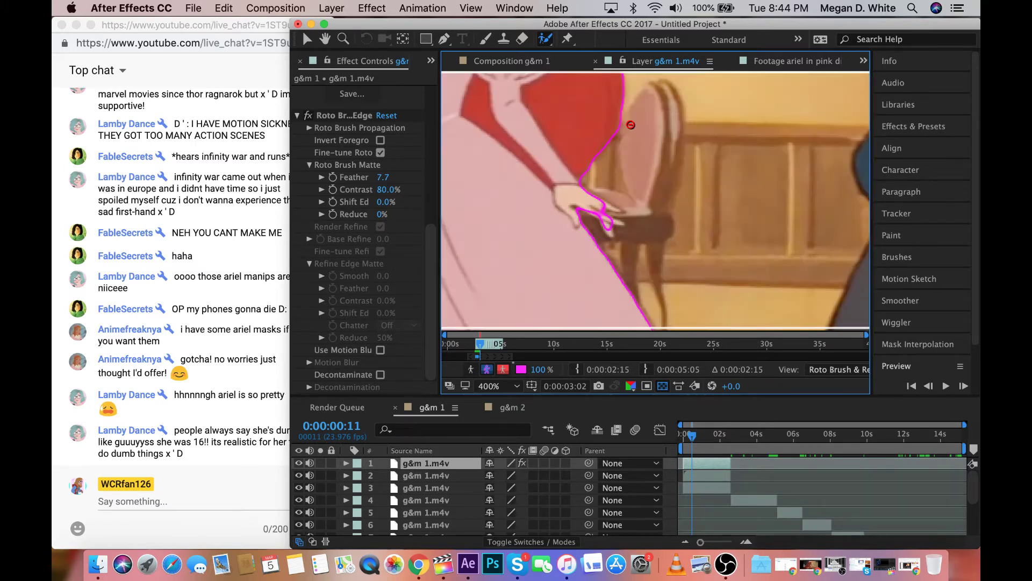
{"action": "left_click_drag", "start_coordinate": [611, 234], "coordinate": [594, 199]}
{"action": "key", "text": "comma"}
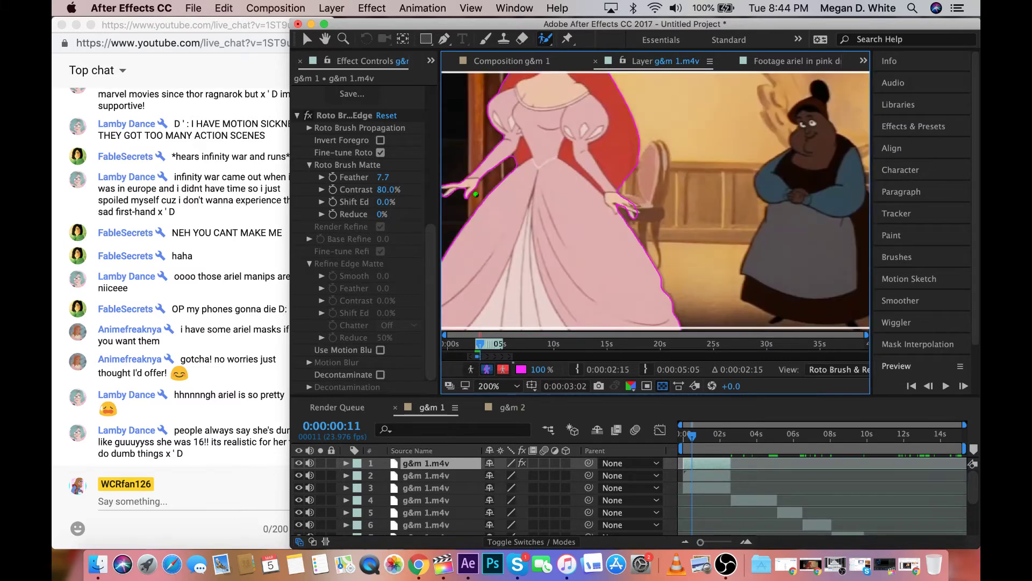
Advance to 0:00:00:13 and touch up the Roto Brush outline at the top of the princess's hair
{"action": "key", "text": "comma"}
{"action": "key", "text": "period"}
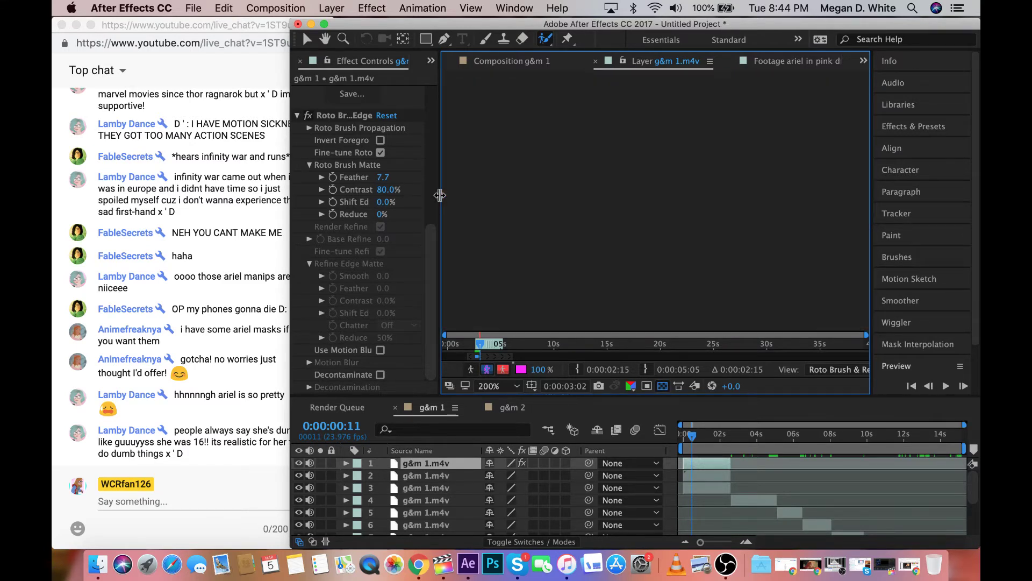
{"action": "key", "text": "comma"}
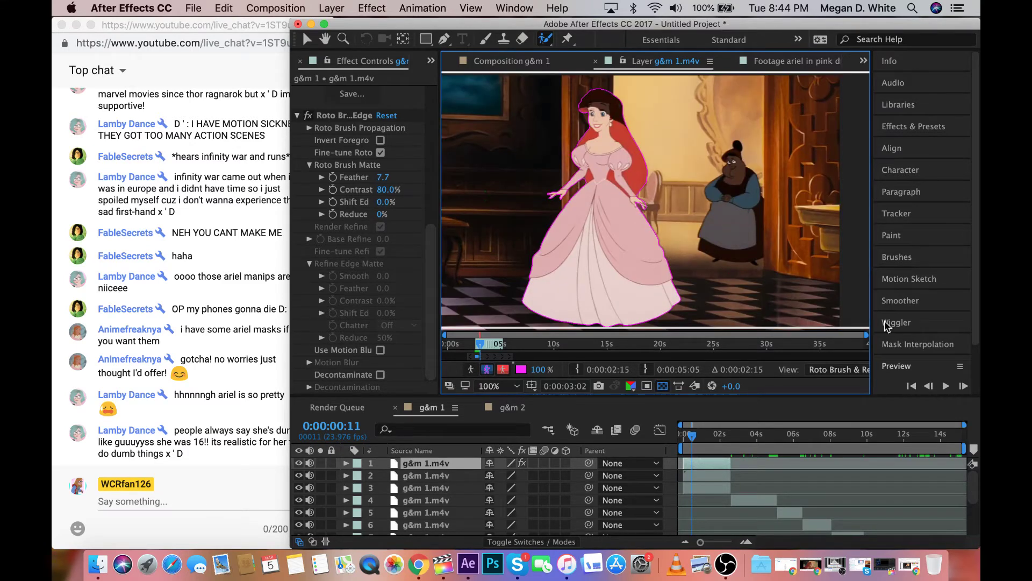
{"action": "left_click", "coordinate": [963, 388]}
{"action": "left_click", "coordinate": [963, 388]}
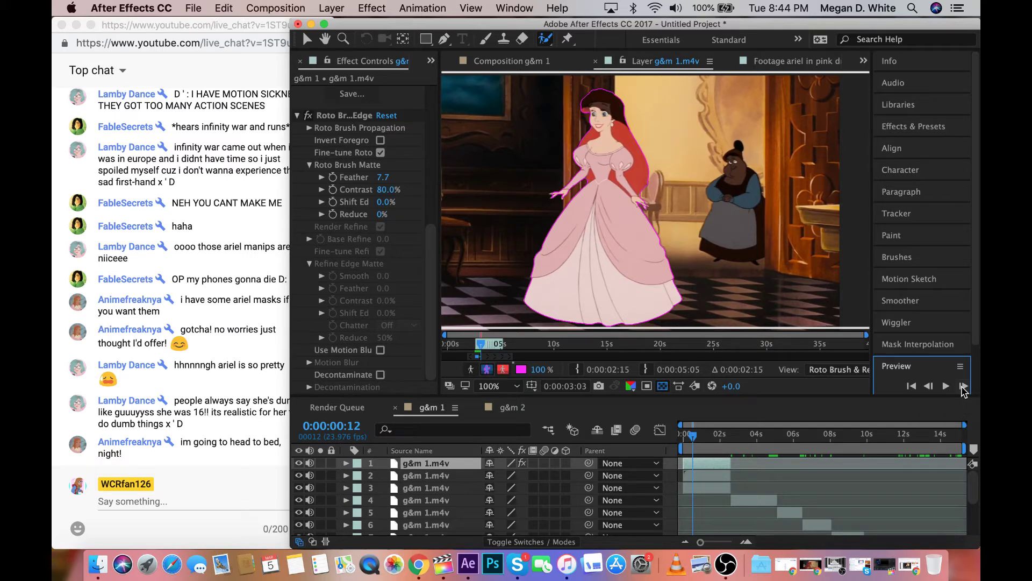
{"action": "left_click", "coordinate": [963, 388]}
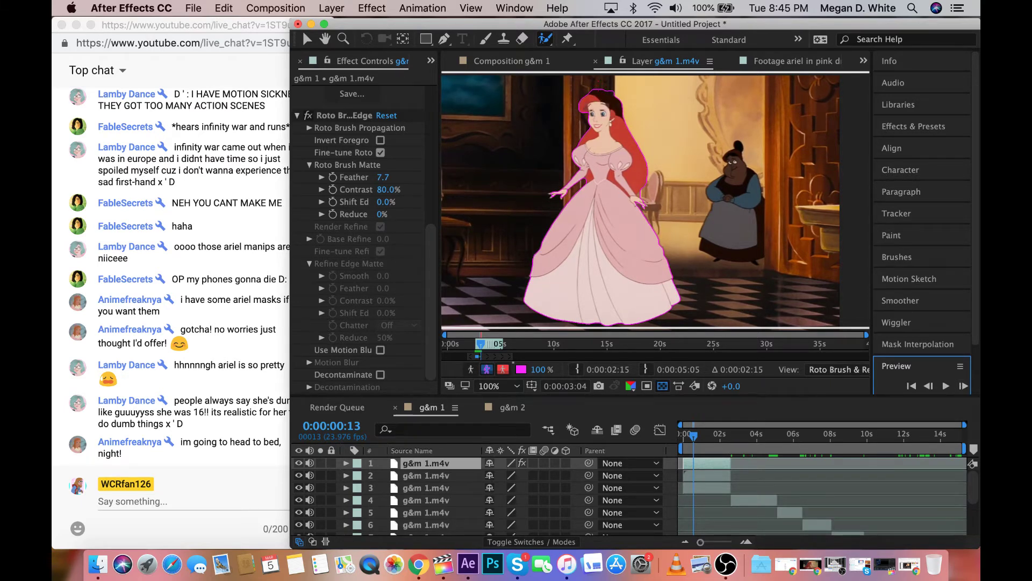
{"action": "left_click", "coordinate": [634, 108]}
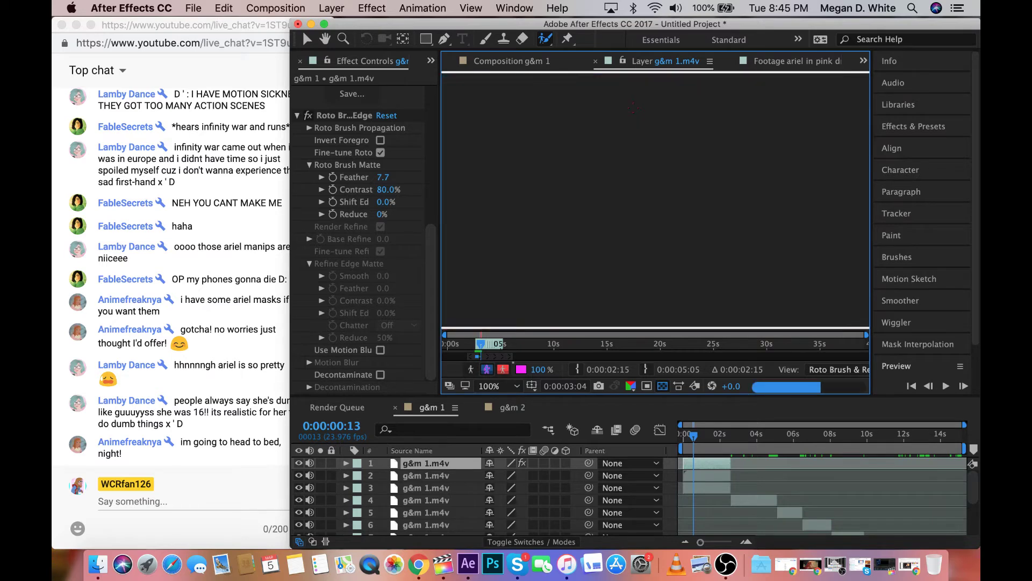
{"action": "left_click", "coordinate": [603, 99]}
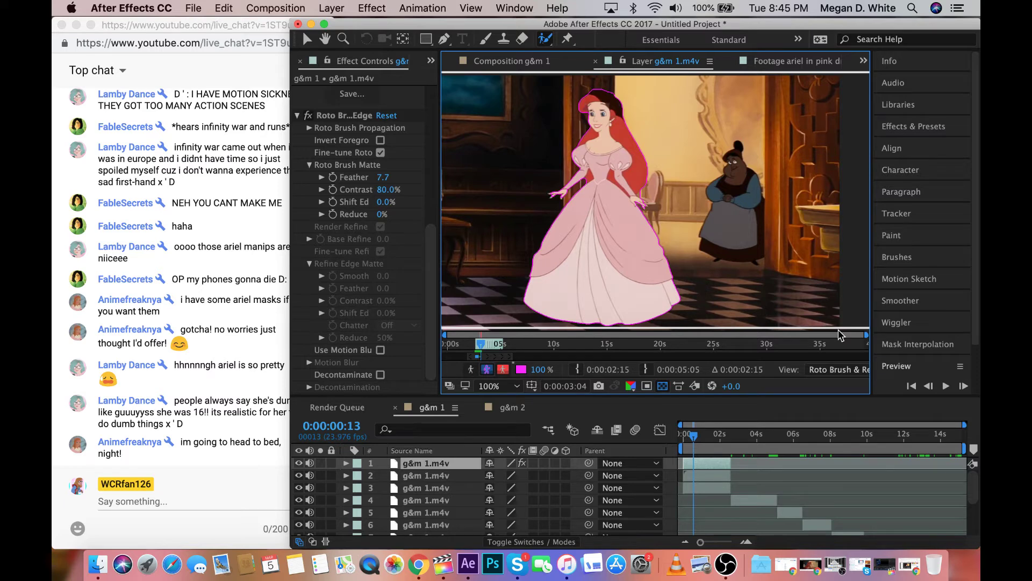
Compare the outline across frames 0:00:00:12 to 0:00:00:15 and touch up the Roto Brush edge at the hand beside the chair on 0:00:00:14
{"action": "left_click", "coordinate": [963, 386]}
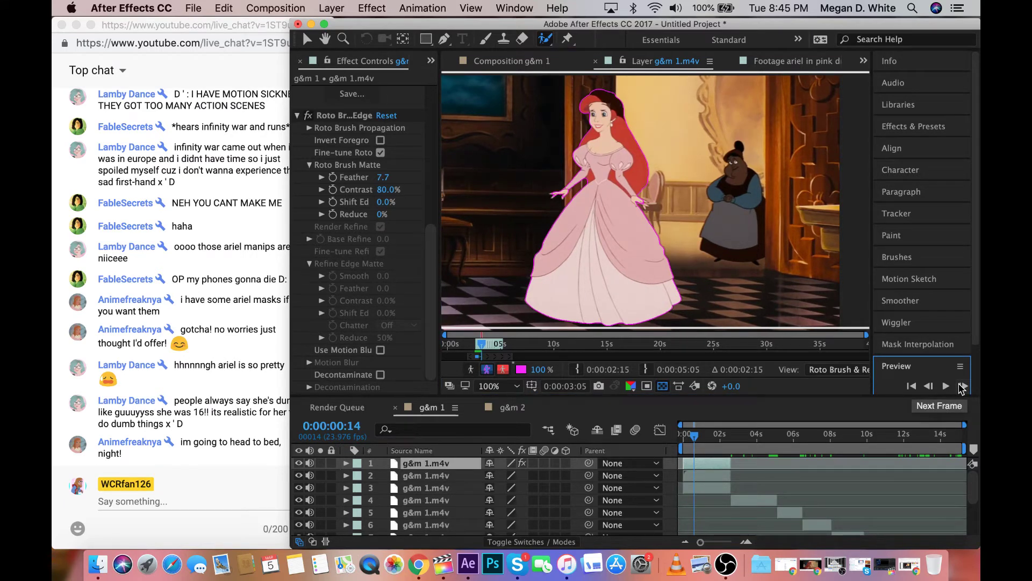
{"action": "left_click", "coordinate": [963, 386]}
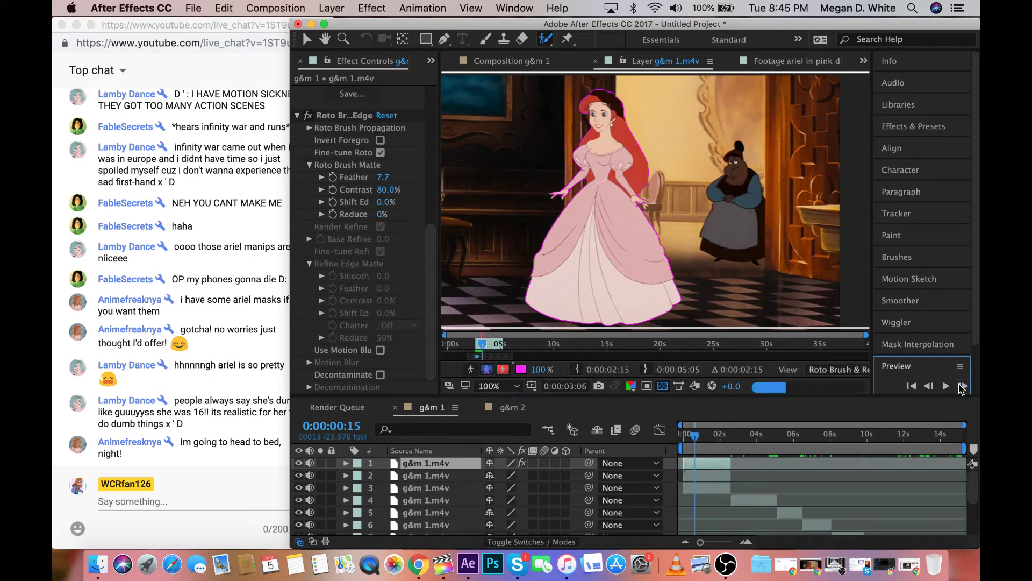
{"action": "left_click", "coordinate": [929, 386]}
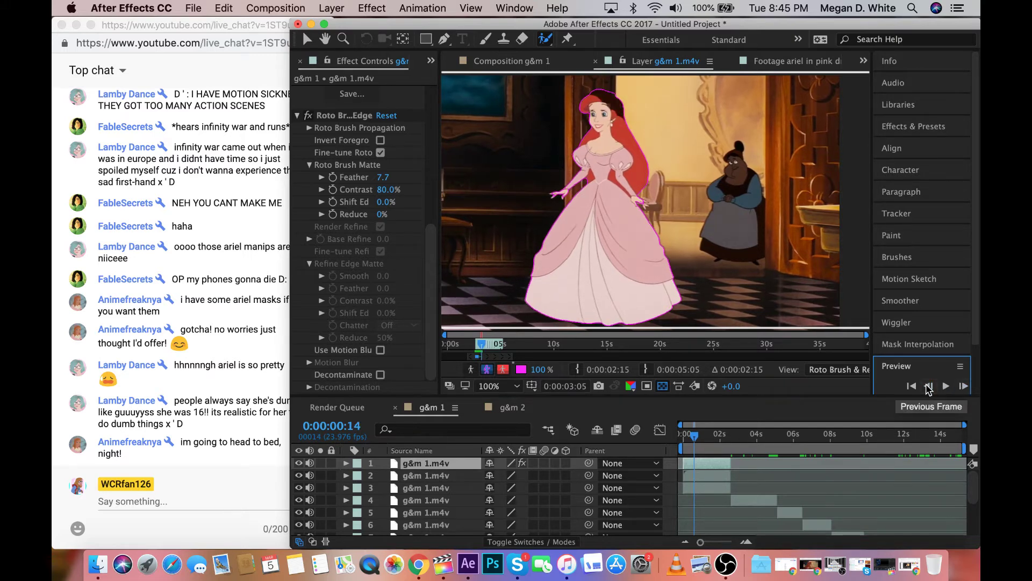
{"action": "left_click", "coordinate": [928, 386]}
{"action": "left_click", "coordinate": [928, 386]}
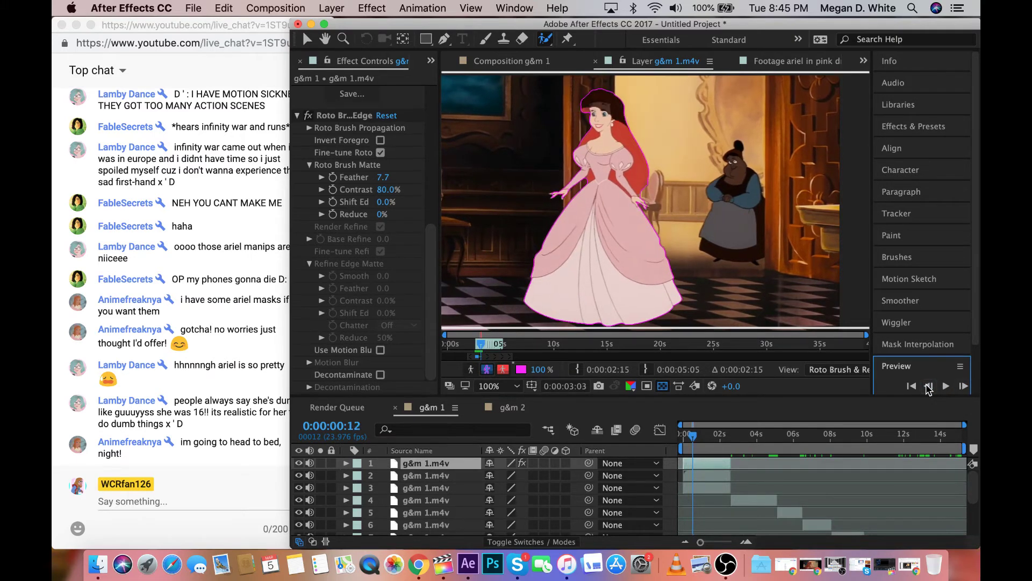
{"action": "left_click", "coordinate": [963, 386]}
{"action": "left_click", "coordinate": [963, 386]}
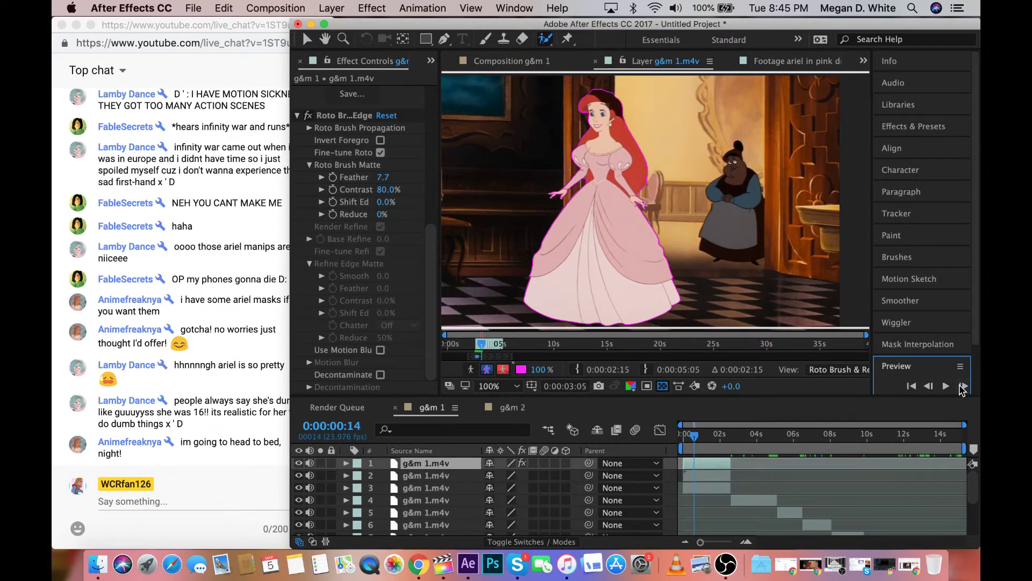
{"action": "scroll", "coordinate": [645, 227], "scroll_direction": "up", "scroll_amount": 1}
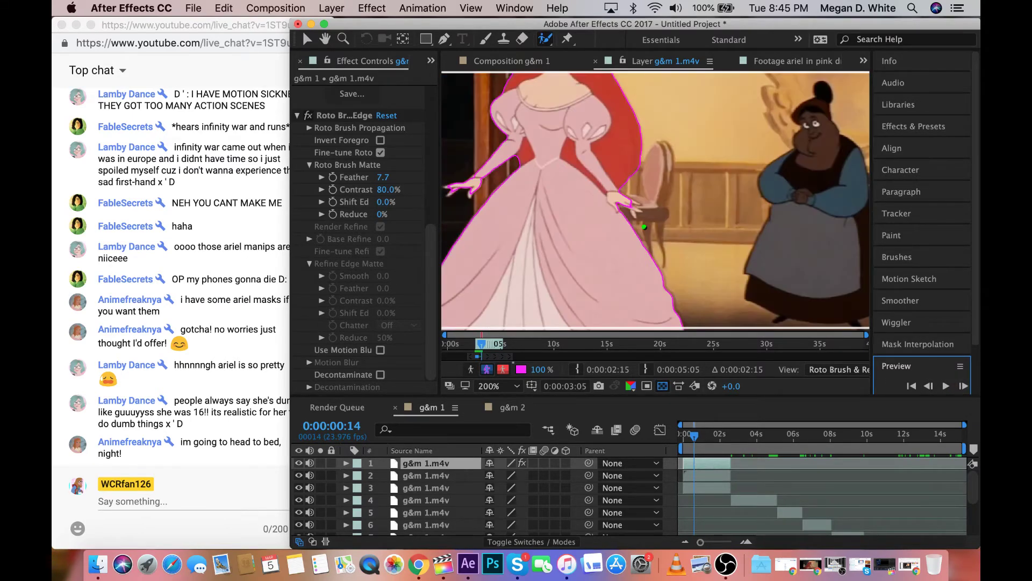
{"action": "left_click", "coordinate": [631, 205]}
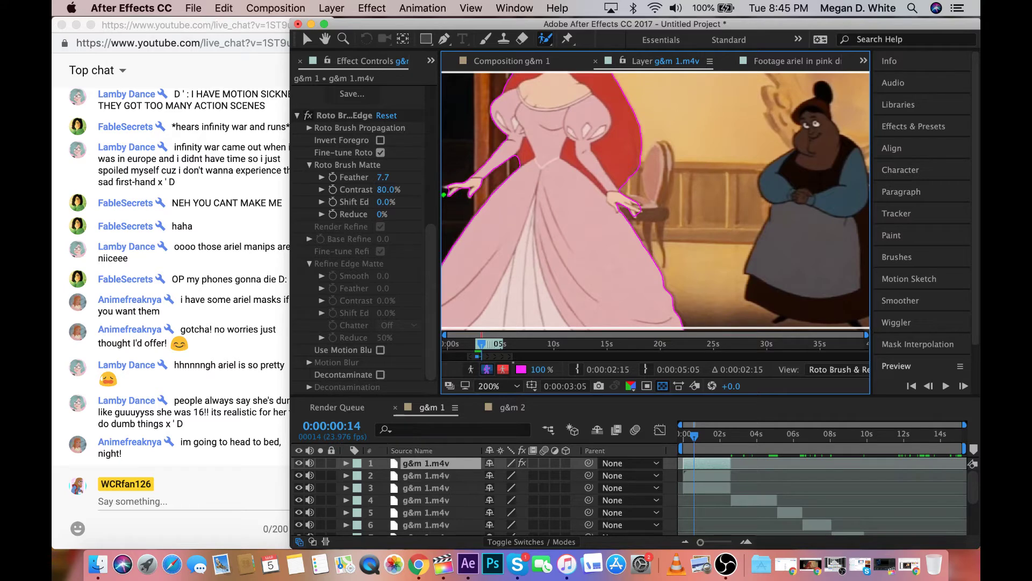
{"action": "key", "text": "comma"}
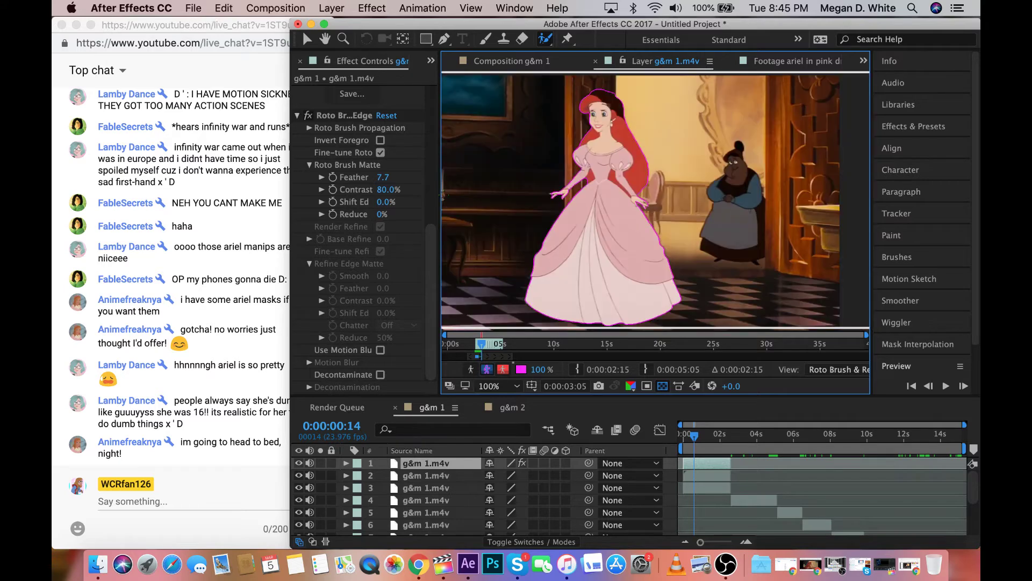
Trim the background from the Roto Brush outline beside the top of the hair at 0:00:00:15, then advance to 0:00:00:16
{"action": "left_click", "coordinate": [964, 386]}
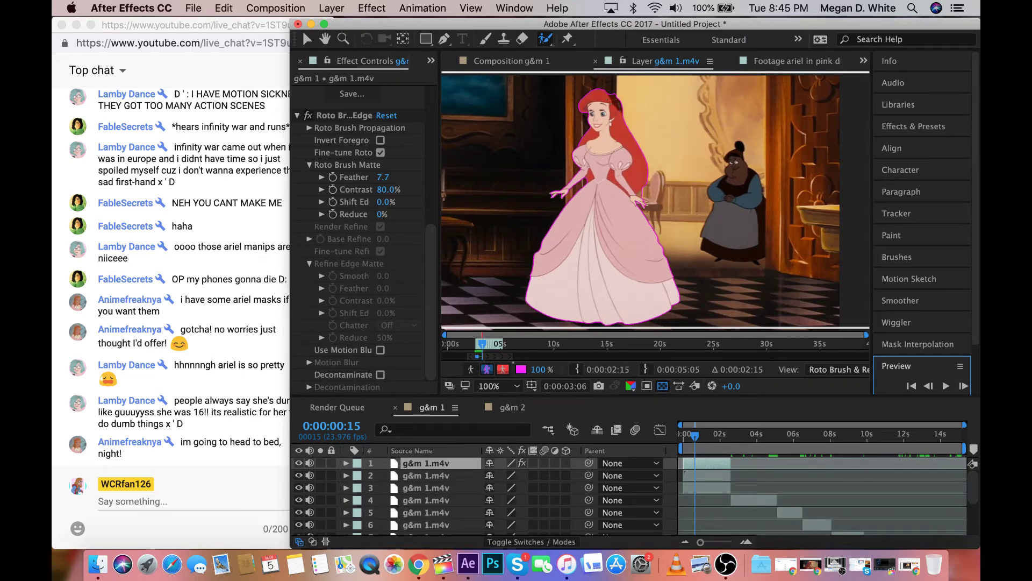
{"action": "left_click", "coordinate": [624, 97], "text": "alt"}
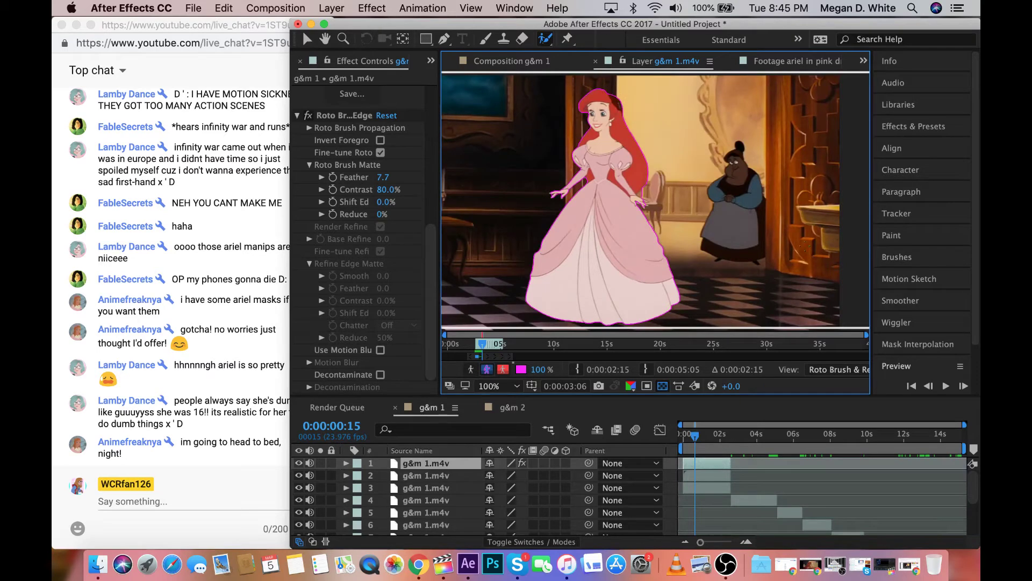
{"action": "left_click", "coordinate": [962, 385]}
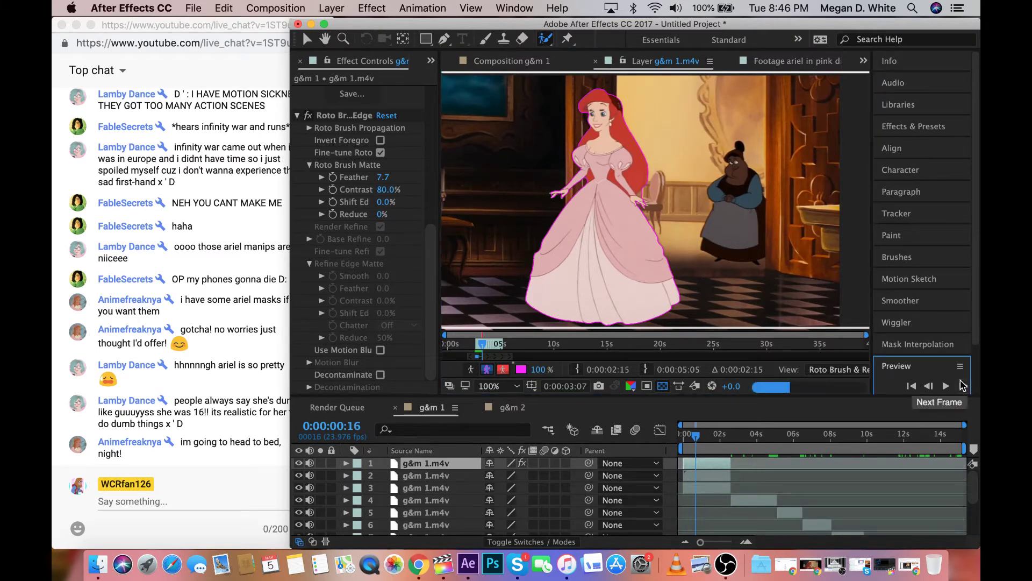
Return to 0:00:00:14 and rework the Roto Brush outline around the top and front of the princess's hair
{"action": "left_click", "coordinate": [929, 386]}
{"action": "left_click", "coordinate": [928, 386]}
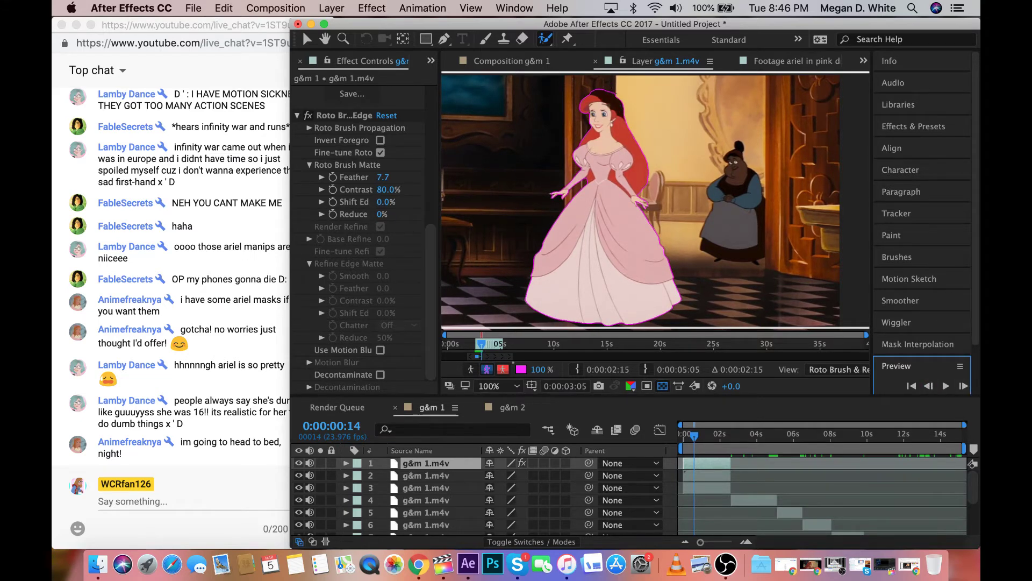
{"action": "left_click", "coordinate": [617, 96]}
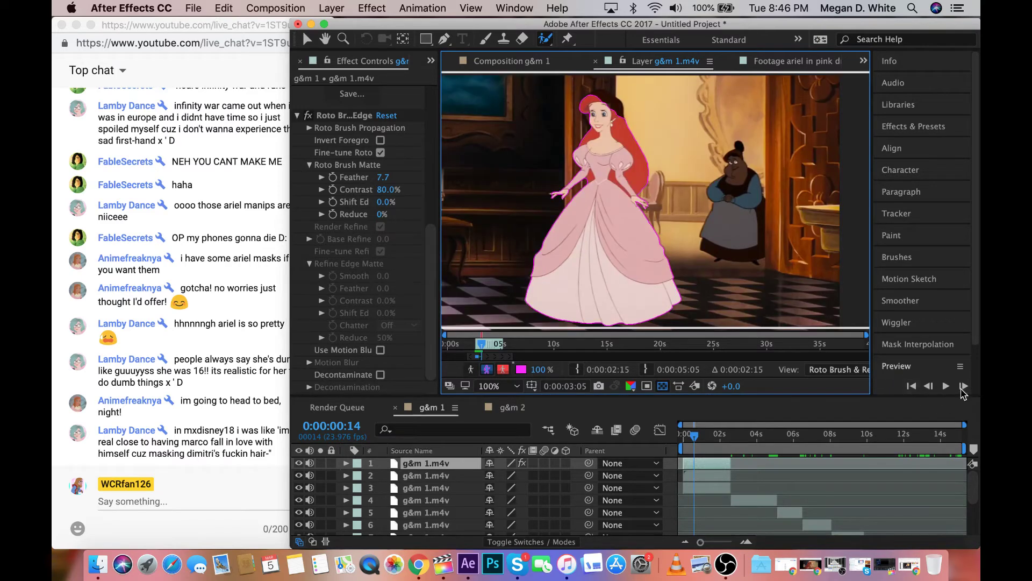
{"action": "left_click", "coordinate": [963, 388]}
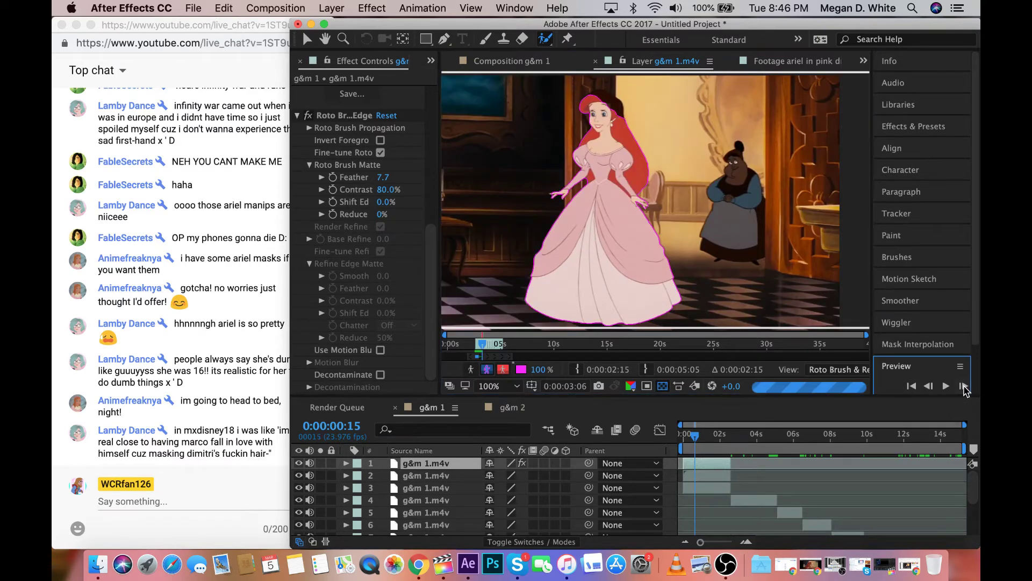
{"action": "left_click", "coordinate": [931, 387]}
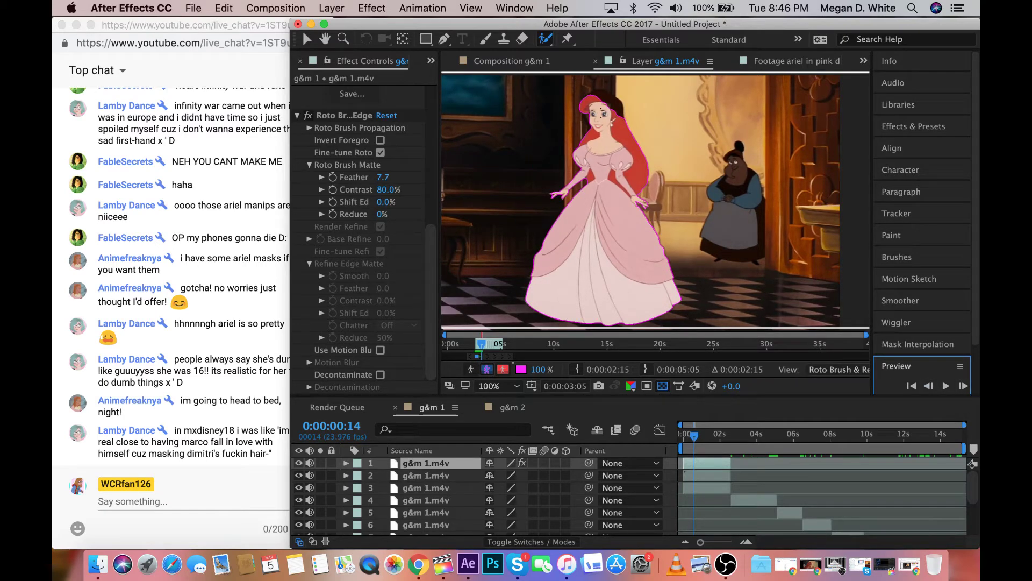
{"action": "left_click", "coordinate": [610, 118]}
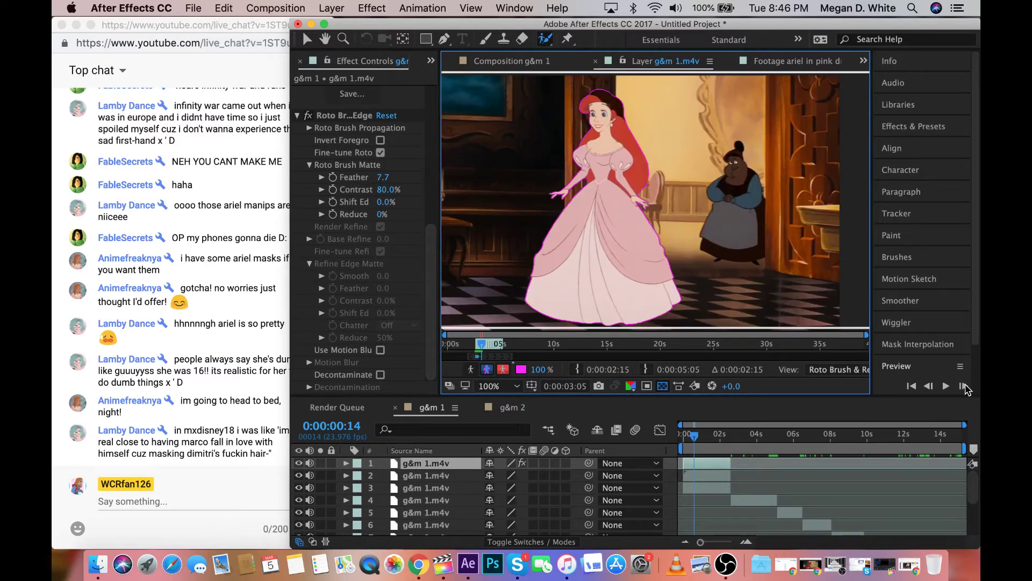
Review the outline across frames 0:00:00:14 to 0:00:00:17 and touch up the Roto Brush edge near the chair on 0:00:00:15
{"action": "left_click", "coordinate": [964, 386]}
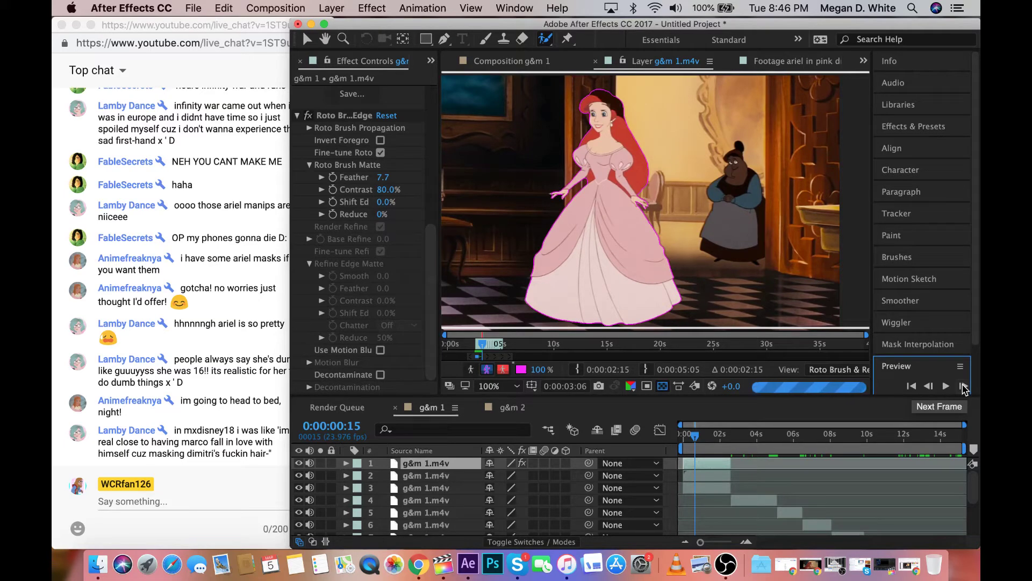
{"action": "left_click", "coordinate": [964, 387]}
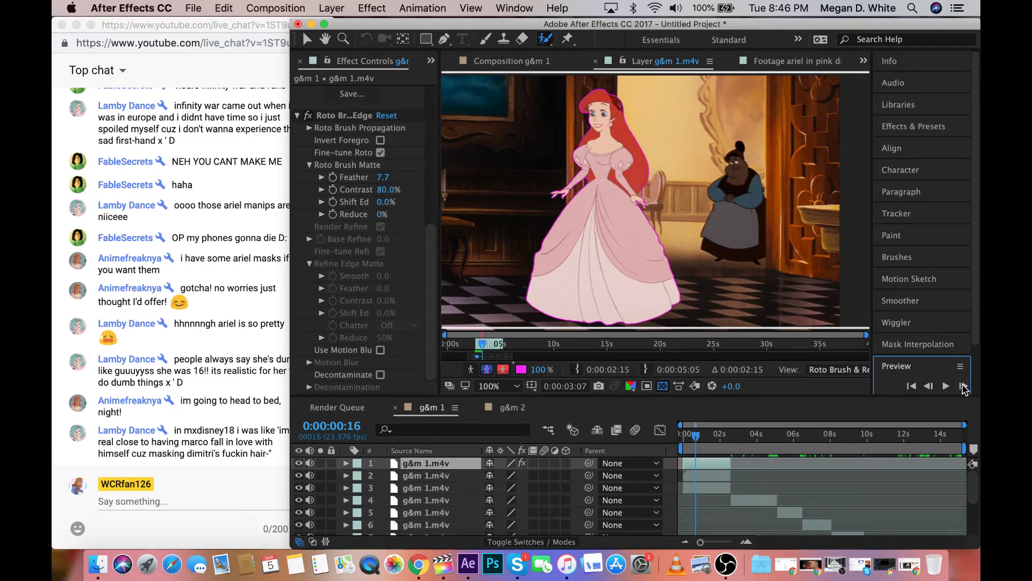
{"action": "left_click", "coordinate": [964, 387]}
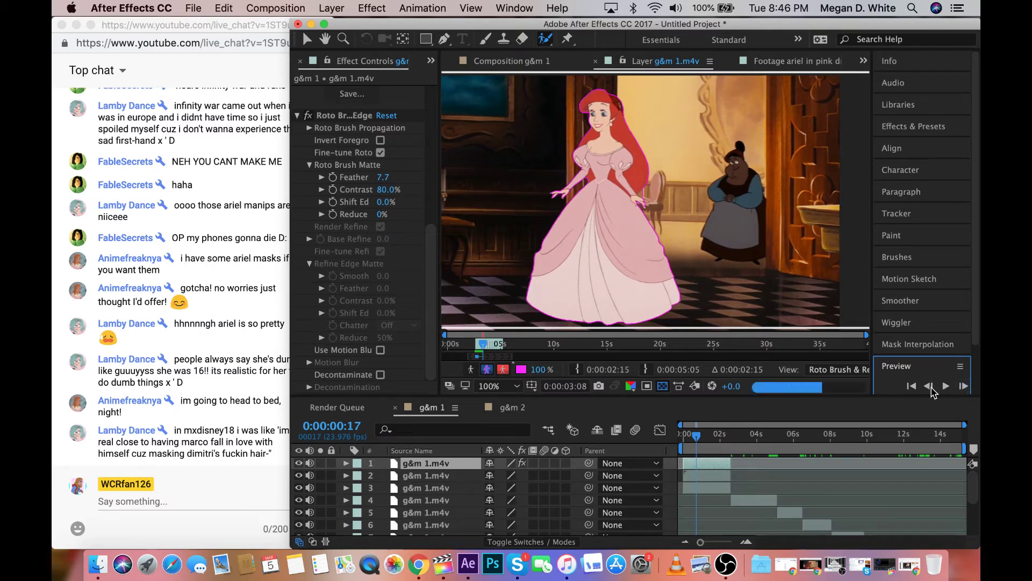
{"action": "left_click", "coordinate": [930, 387]}
{"action": "left_click", "coordinate": [930, 387]}
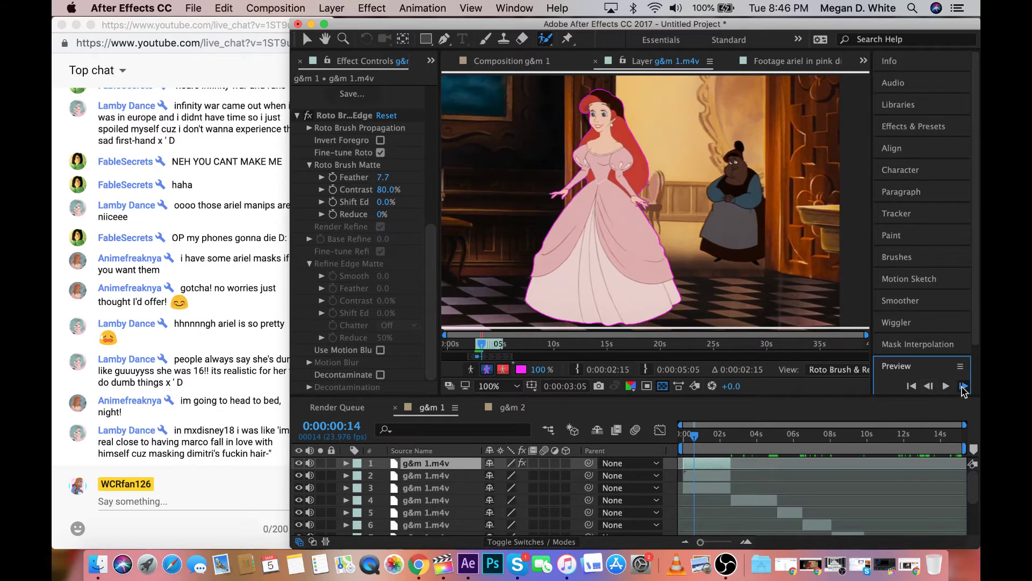
{"action": "left_click", "coordinate": [661, 191]}
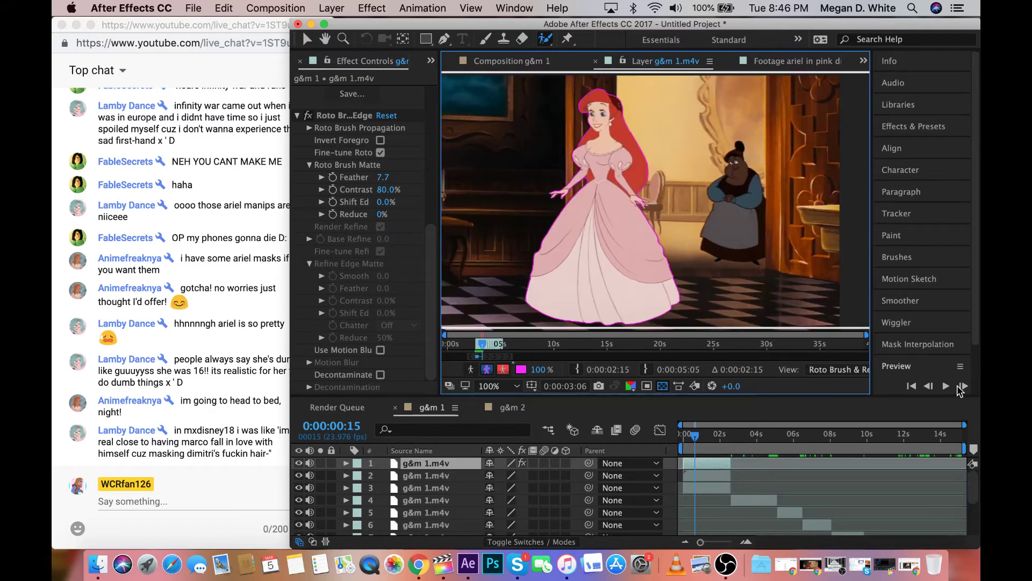
Recheck frames 0:00:00:14 to 0:00:00:17 and refine the Roto Brush outline around the fingers beside the chair on 0:00:00:15
{"action": "left_click", "coordinate": [959, 388]}
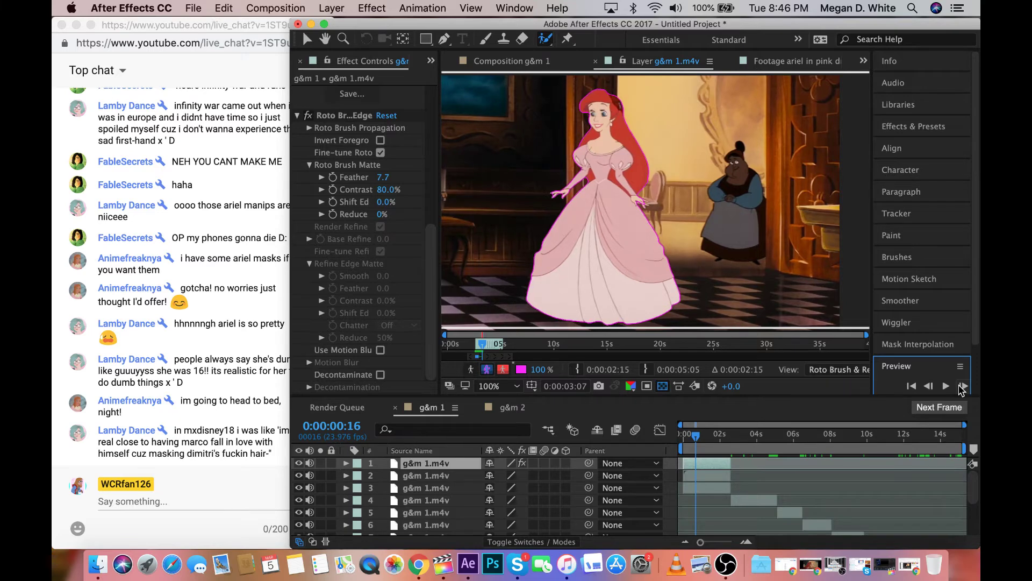
{"action": "left_click", "coordinate": [960, 386]}
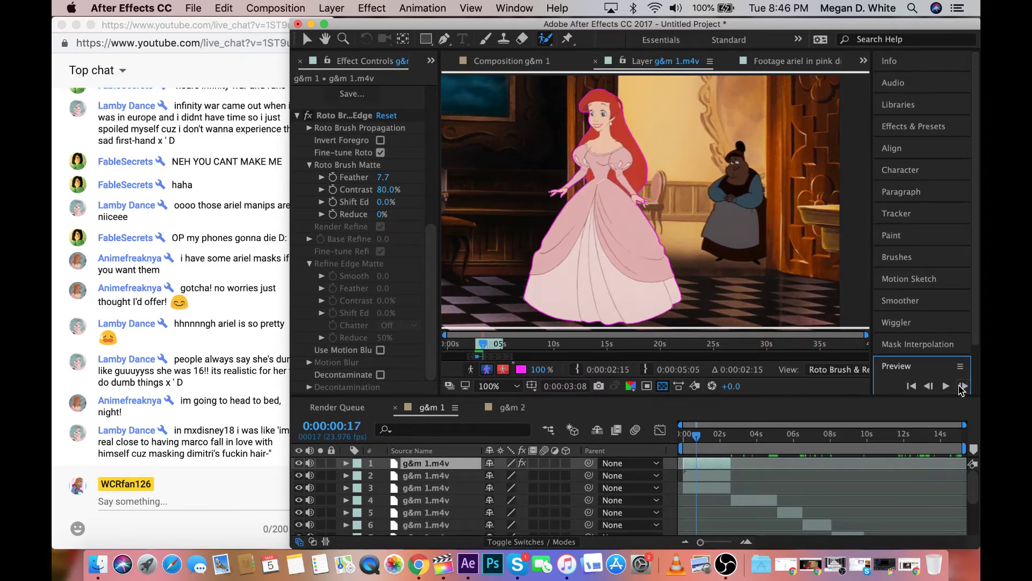
{"action": "left_click", "coordinate": [929, 386]}
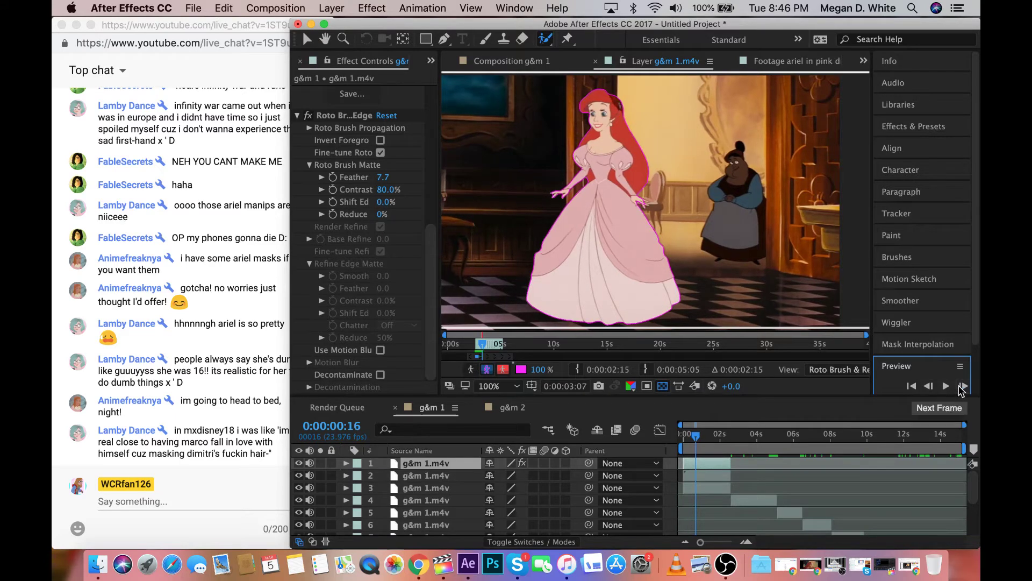
{"action": "left_click", "coordinate": [929, 386]}
{"action": "left_click", "coordinate": [930, 386]}
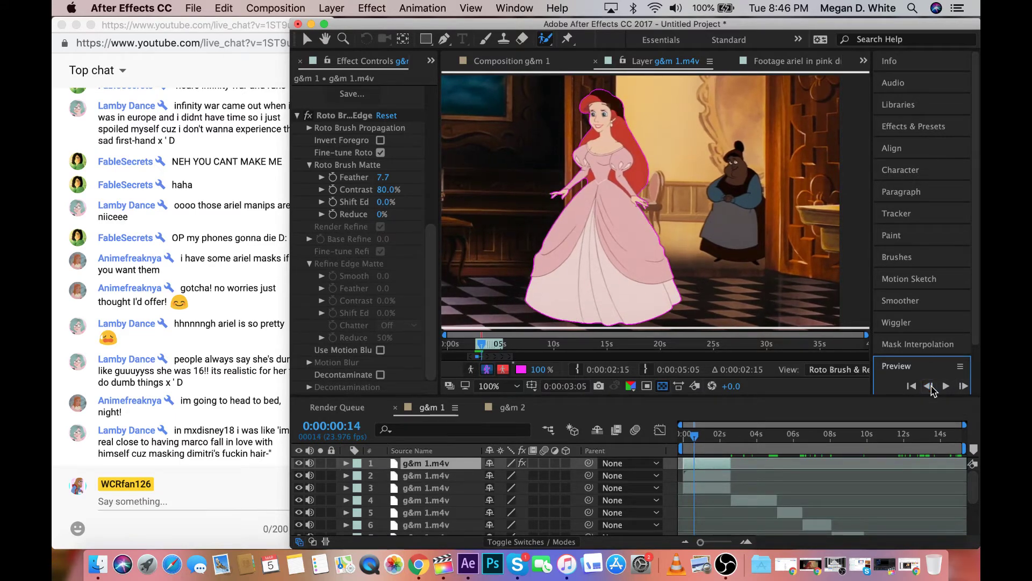
{"action": "left_click", "coordinate": [963, 386]}
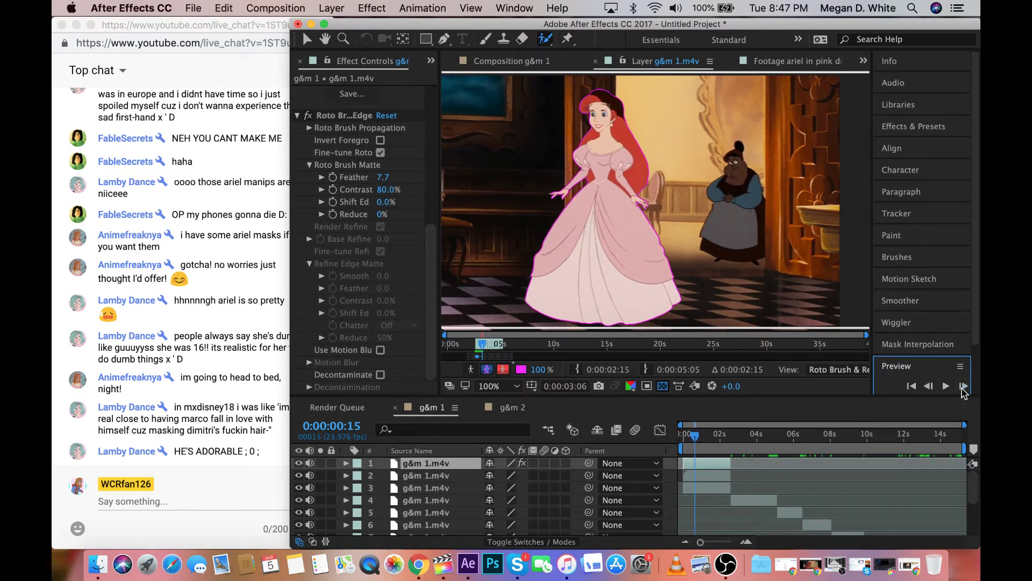
{"action": "scroll", "coordinate": [663, 203], "scroll_direction": "up", "scroll_amount": 3}
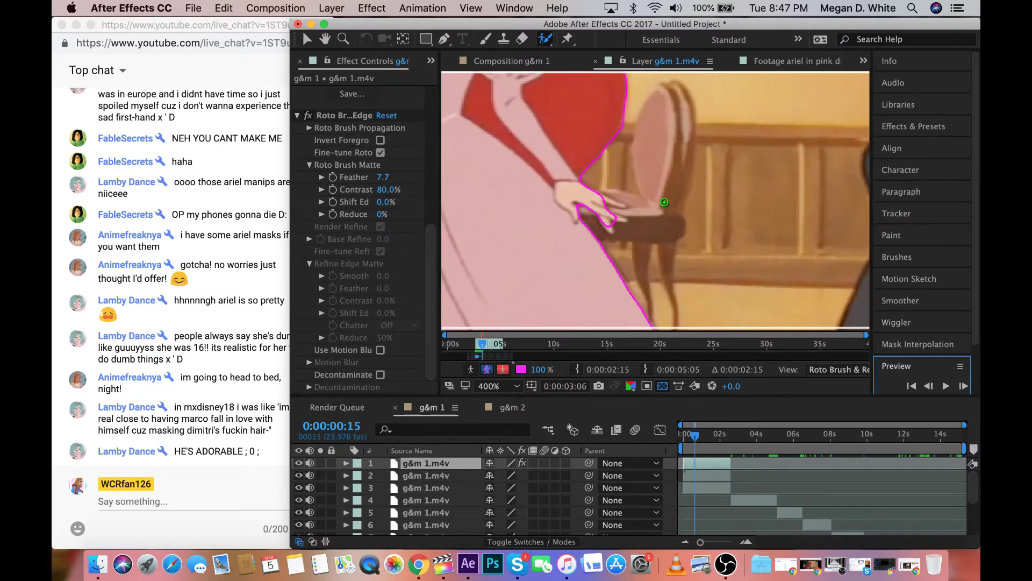
{"action": "mouse_move", "coordinate": [612, 232]}
{"action": "left_mouse_down"}
{"action": "mouse_move", "coordinate": [596, 206]}
{"action": "mouse_move", "coordinate": [625, 221]}
{"action": "left_mouse_up"}
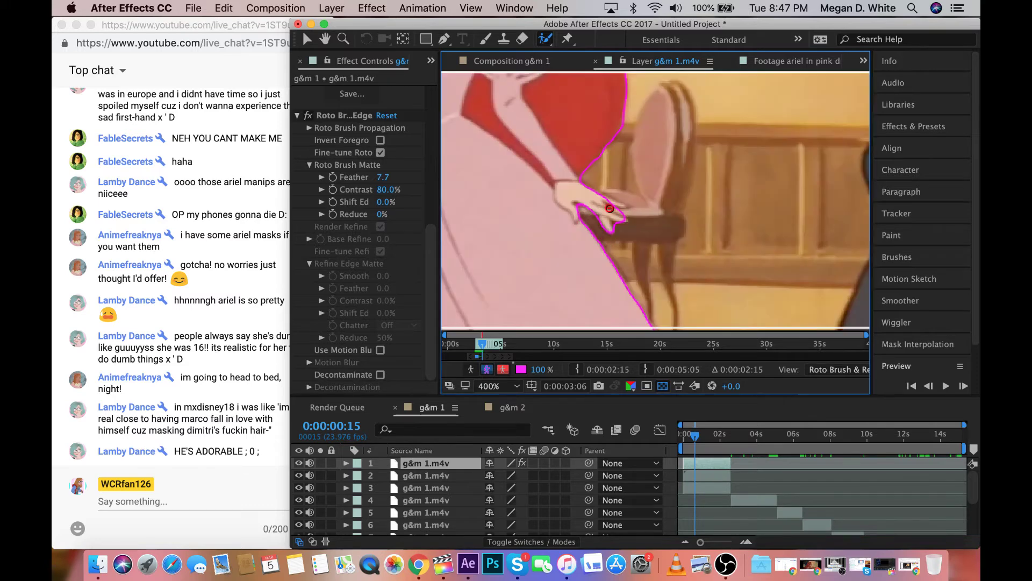
{"action": "left_click_drag", "start_coordinate": [609, 208], "coordinate": [629, 212], "text": "alt"}
{"action": "left_click_drag", "start_coordinate": [622, 206], "coordinate": [598, 196]}
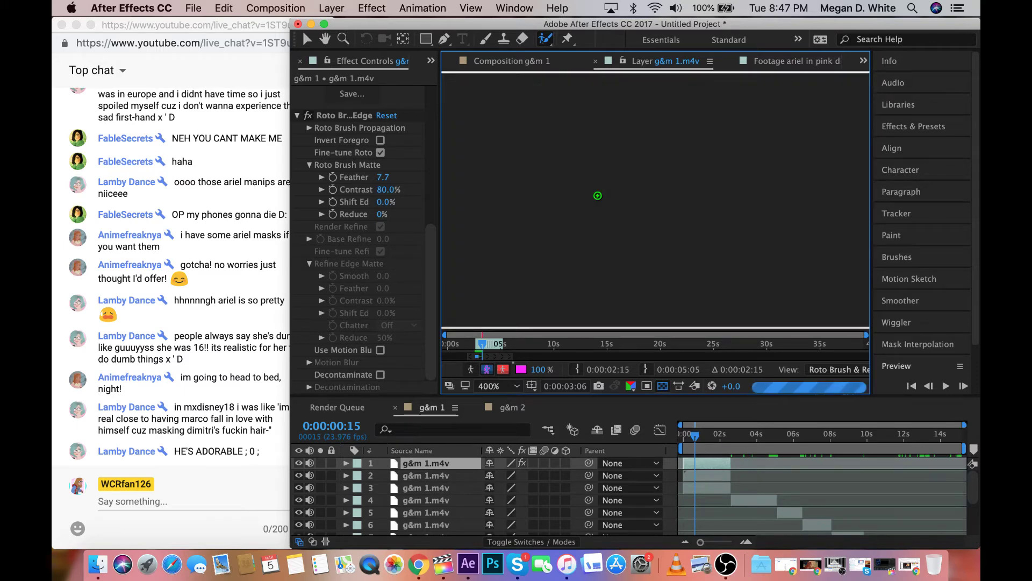
Trim the chair seat from the Roto Brush outline around the fingertips beside the chair on frame 0:00:00:15
{"action": "mouse_move", "coordinate": [608, 191]}
{"action": "left_mouse_down"}
{"action": "mouse_move", "coordinate": [627, 218]}
{"action": "mouse_move", "coordinate": [612, 216]}
{"action": "left_mouse_up"}
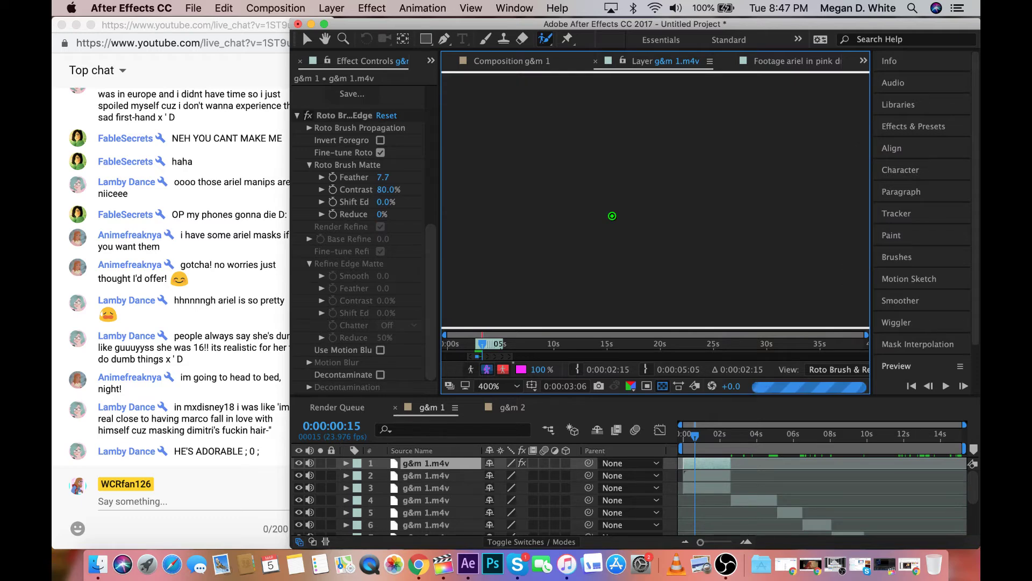
{"action": "left_click_drag", "start_coordinate": [619, 229], "coordinate": [621, 234]}
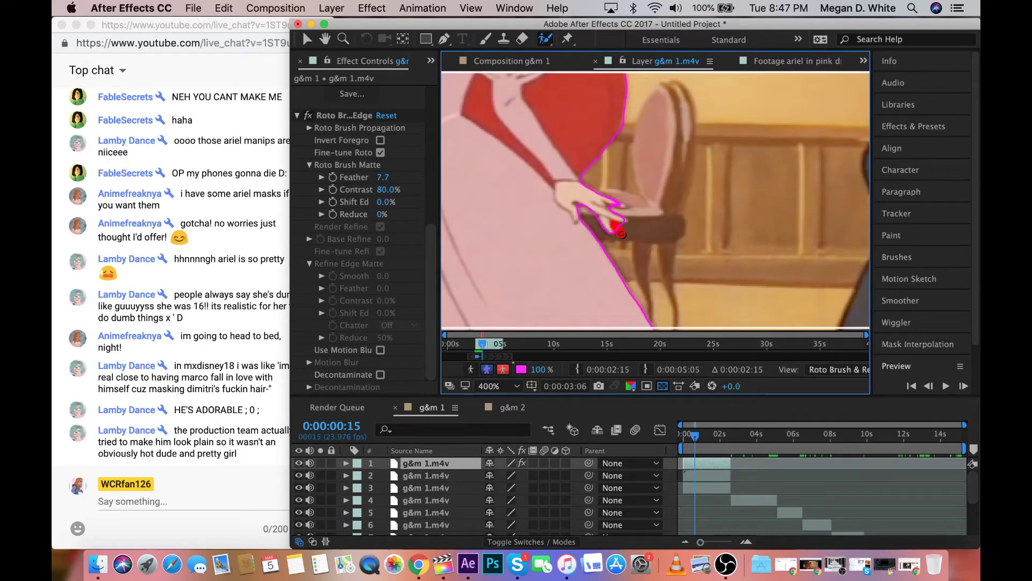
{"action": "key", "text": "/"}
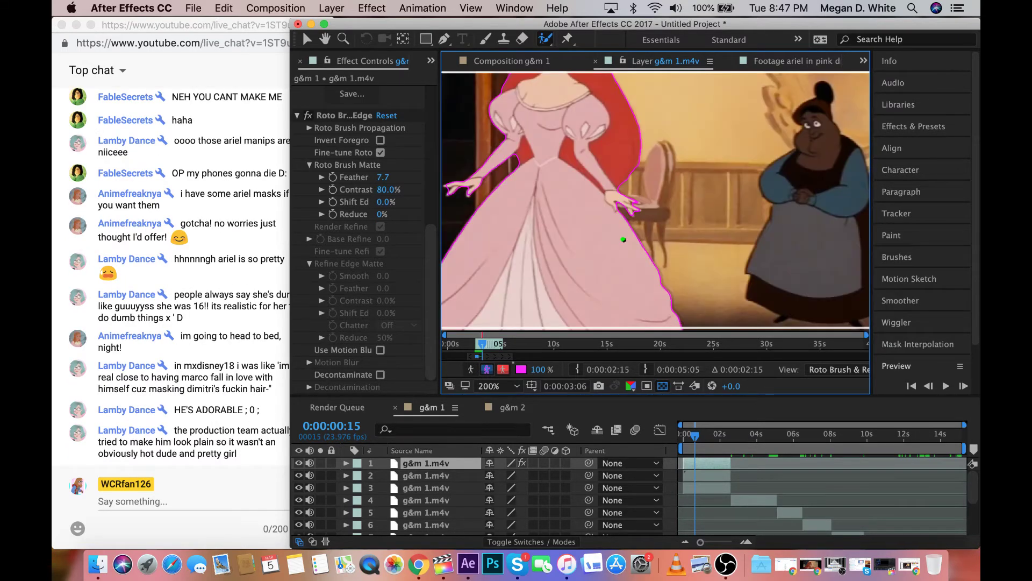
Review the outline across frames 0:00:00:16 to 0:00:00:18 and return to 0:00:00:16 at the hand beside the chair
{"action": "left_click", "coordinate": [963, 386]}
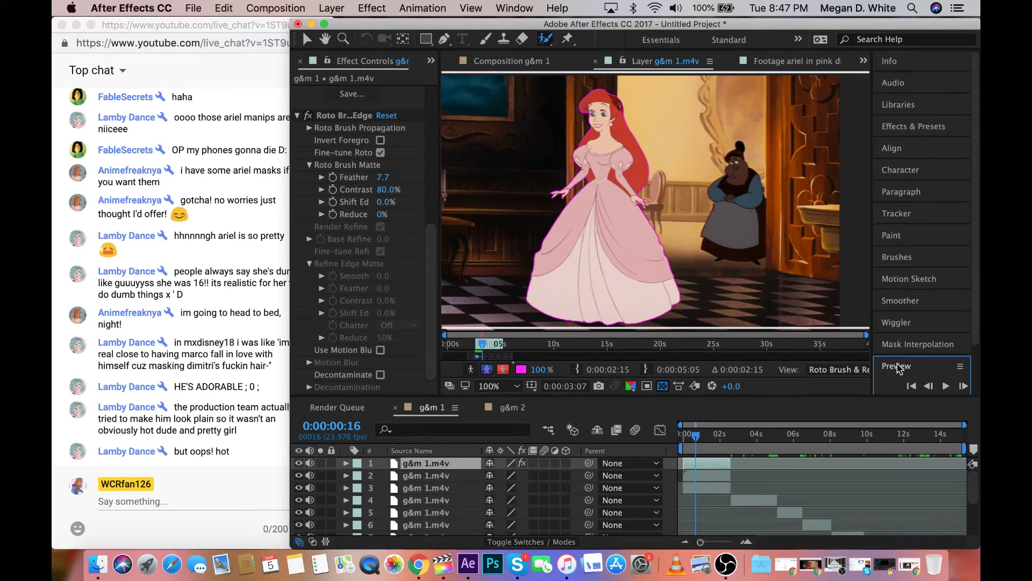
{"action": "left_click", "coordinate": [962, 386]}
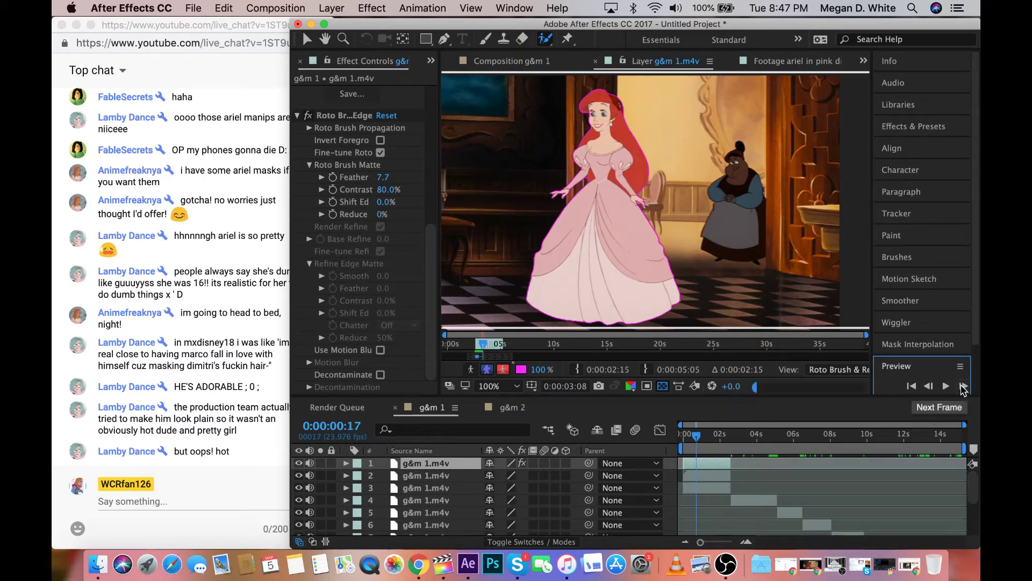
{"action": "left_click", "coordinate": [961, 386]}
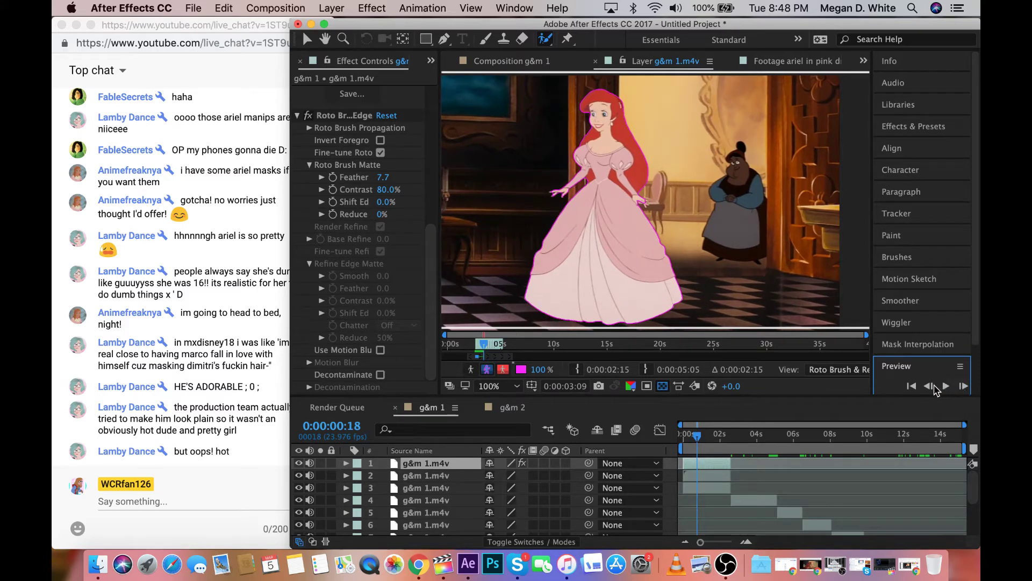
{"action": "left_click", "coordinate": [931, 386]}
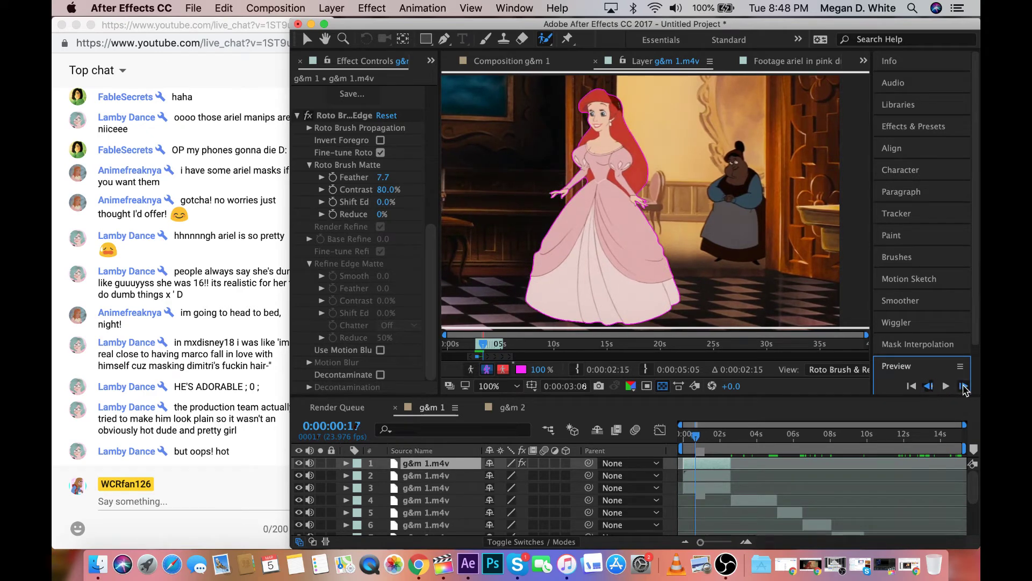
{"action": "scroll", "coordinate": [650, 177], "scroll_direction": "up", "scroll_amount": 4}
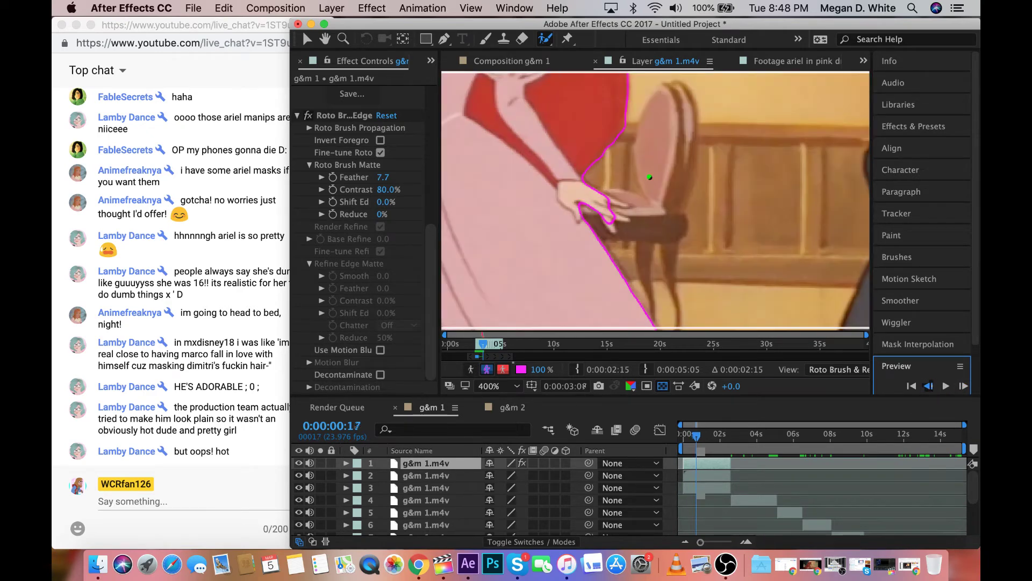
{"action": "scroll", "coordinate": [649, 177], "scroll_direction": "up", "scroll_amount": 2}
{"action": "key", "text": "Page_Up"}
Add the fingers beside the chair to the Roto Brush outline on 0:00:00:16 and trim the background around the fingertips
{"action": "left_click_drag", "start_coordinate": [573, 259], "coordinate": [555, 221]}
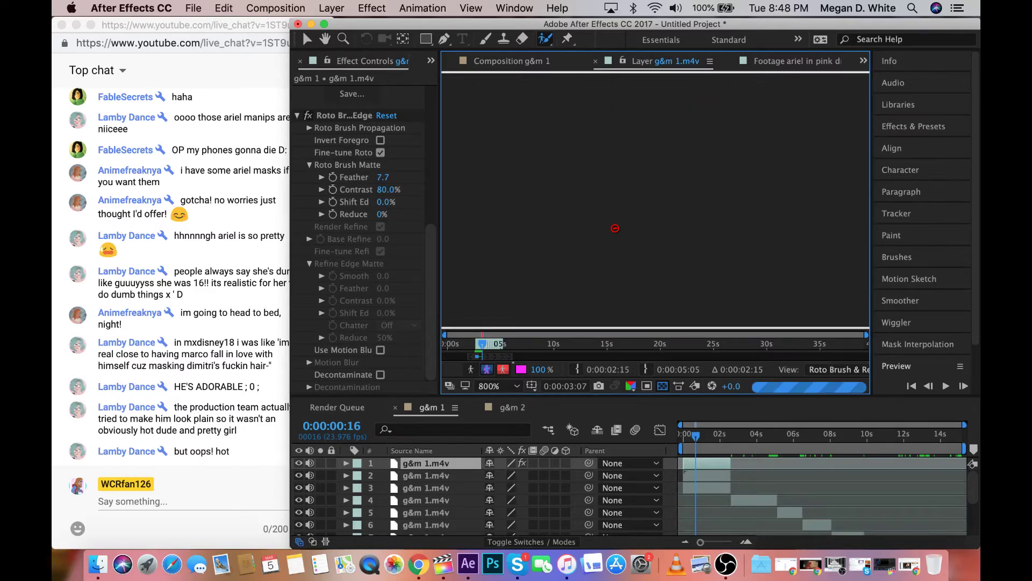
{"action": "left_click_drag", "start_coordinate": [616, 228], "coordinate": [563, 208]}
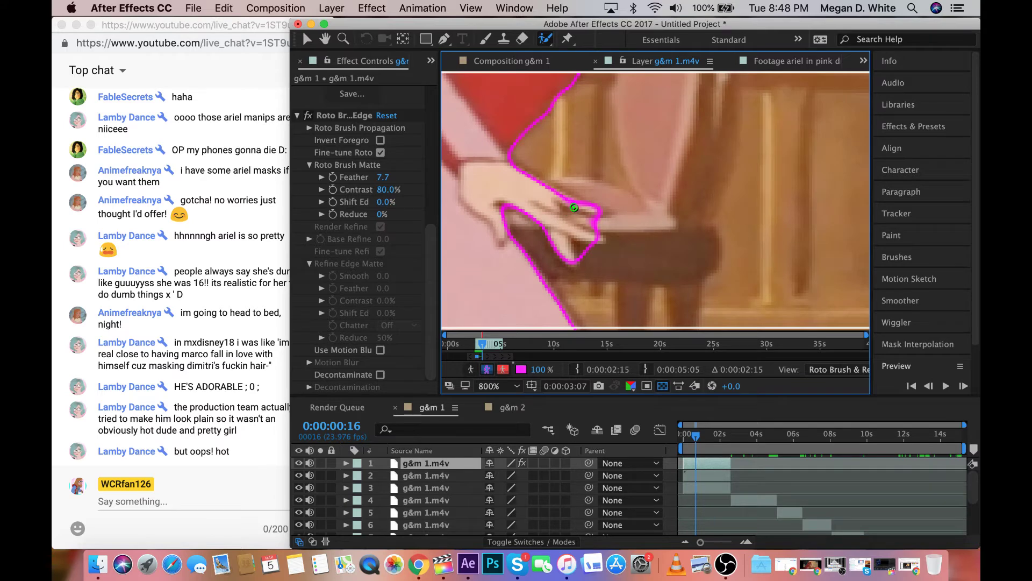
{"action": "left_click_drag", "start_coordinate": [540, 186], "coordinate": [586, 206]}
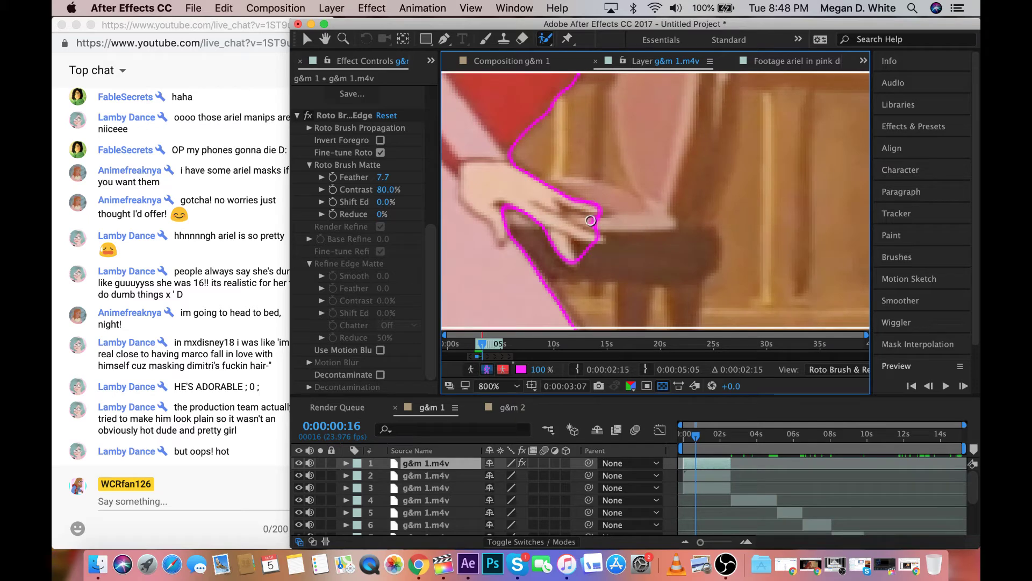
{"action": "left_click_drag", "start_coordinate": [565, 210], "coordinate": [610, 231]}
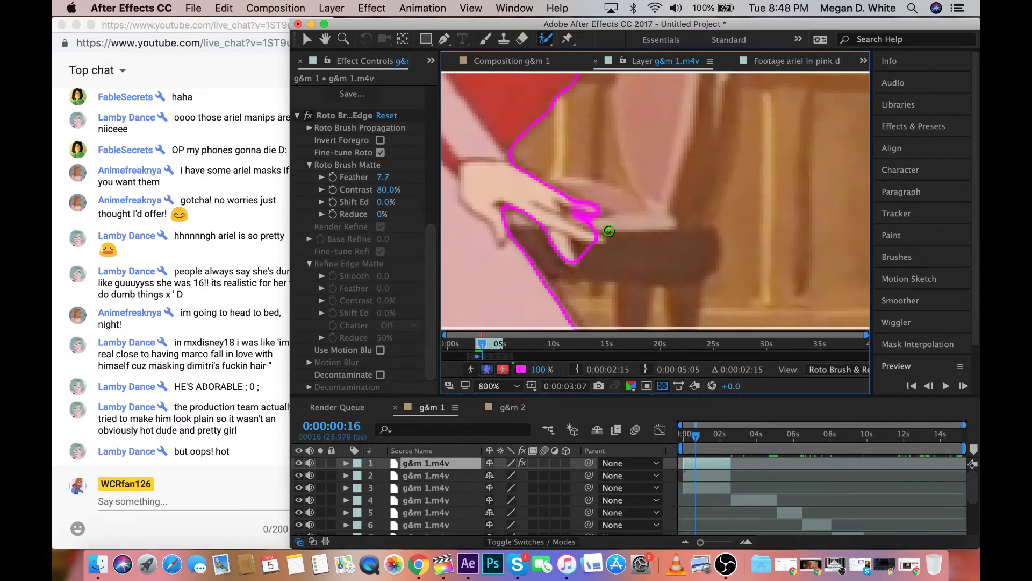
{"action": "mouse_move", "coordinate": [565, 214]}
{"action": "left_mouse_down"}
{"action": "mouse_move", "coordinate": [558, 200]}
{"action": "mouse_move", "coordinate": [593, 212]}
{"action": "mouse_move", "coordinate": [576, 246]}
{"action": "mouse_move", "coordinate": [587, 260]}
{"action": "left_mouse_up"}
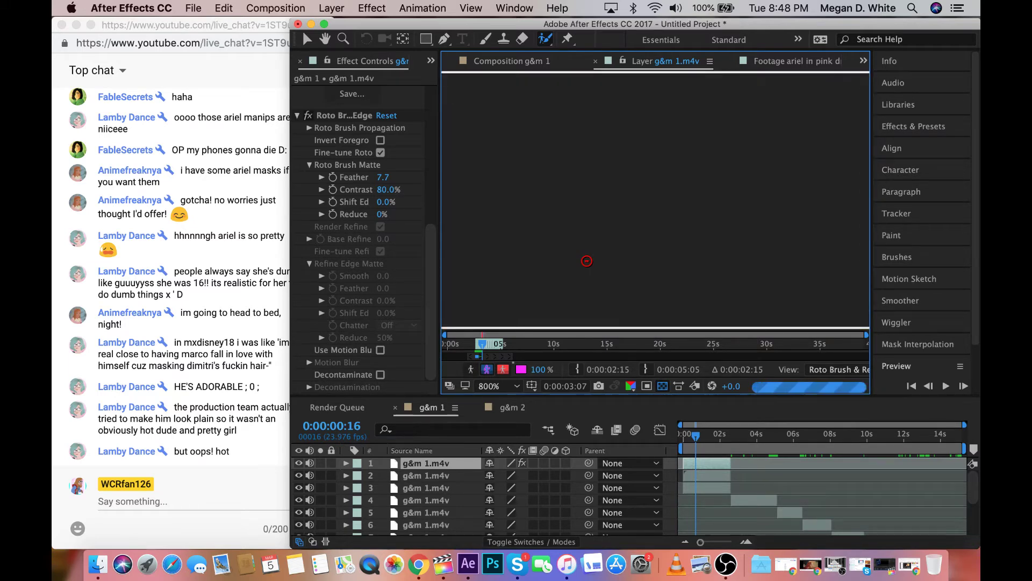
{"action": "key", "text": "slash"}
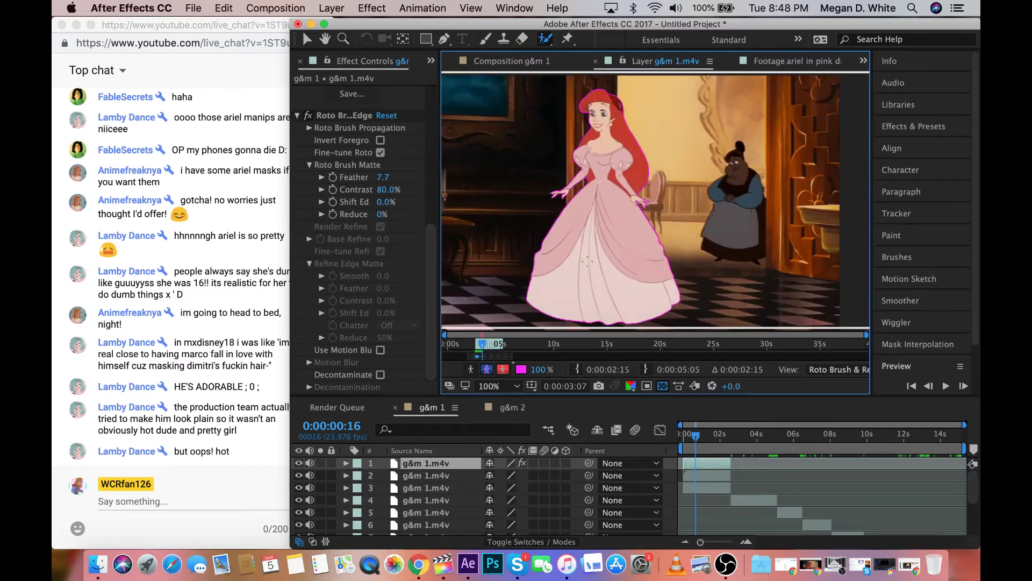
On frame 0:00:00:17, extend the Roto Brush outline over the lower fingers and trim the chair seat beneath the hand
{"action": "left_click", "coordinate": [963, 387]}
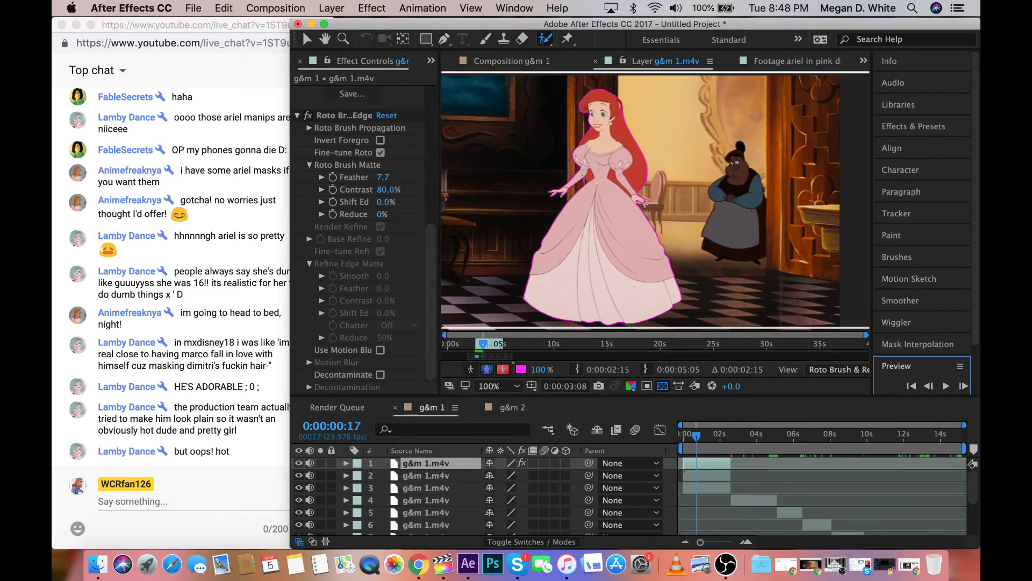
{"action": "scroll", "coordinate": [642, 202], "scroll_direction": "up", "scroll_amount": 5}
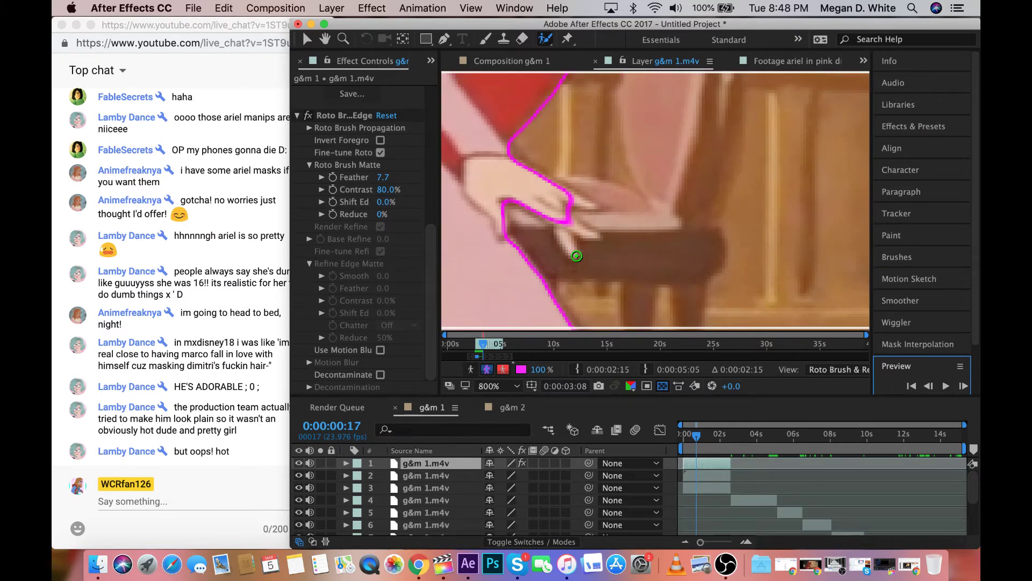
{"action": "mouse_move", "coordinate": [576, 256]}
{"action": "left_mouse_down"}
{"action": "mouse_move", "coordinate": [559, 214]}
{"action": "mouse_move", "coordinate": [595, 240]}
{"action": "left_mouse_up"}
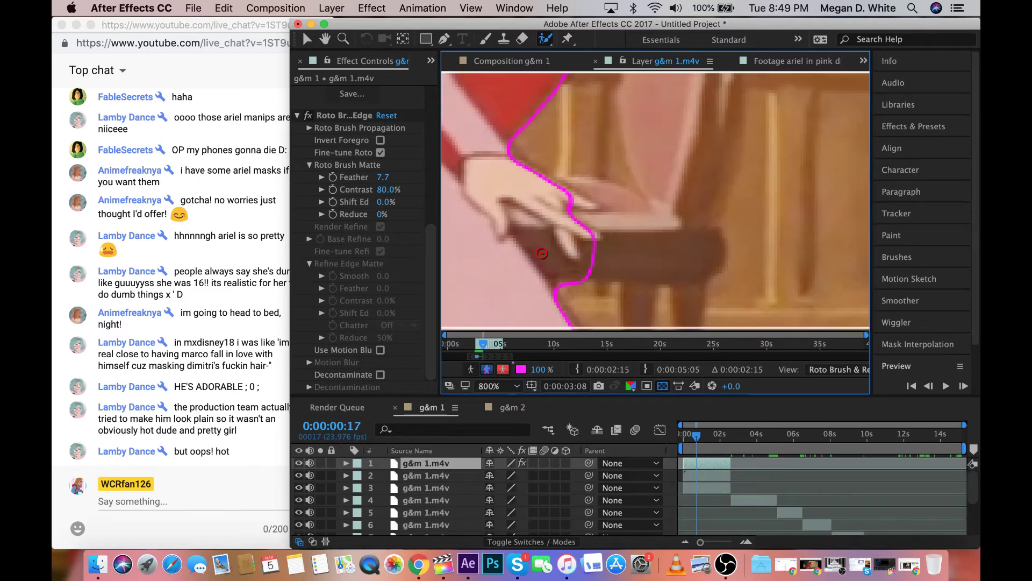
{"action": "left_click_drag", "start_coordinate": [541, 252], "coordinate": [588, 292]}
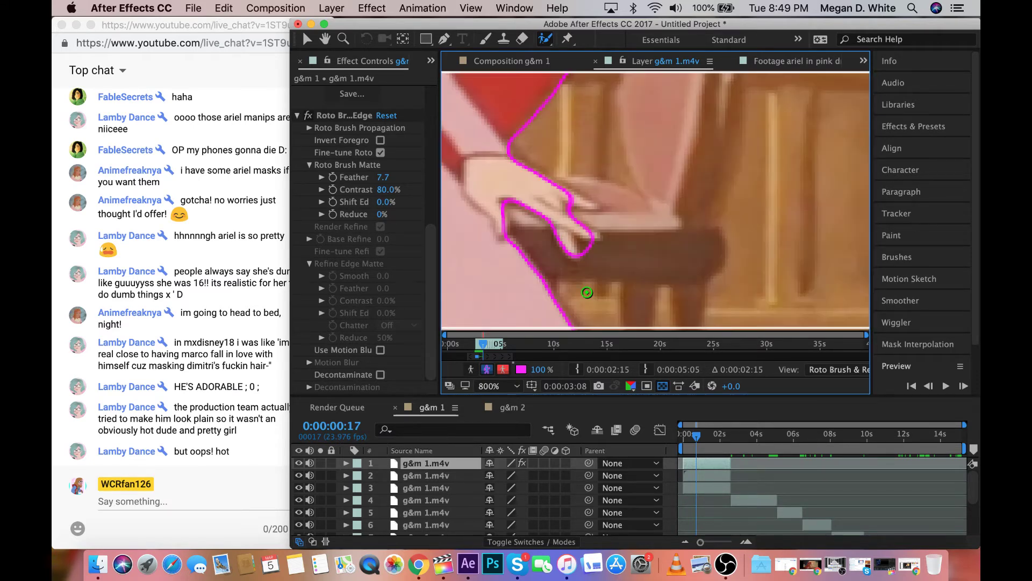
{"action": "left_click", "coordinate": [583, 249], "text": "alt"}
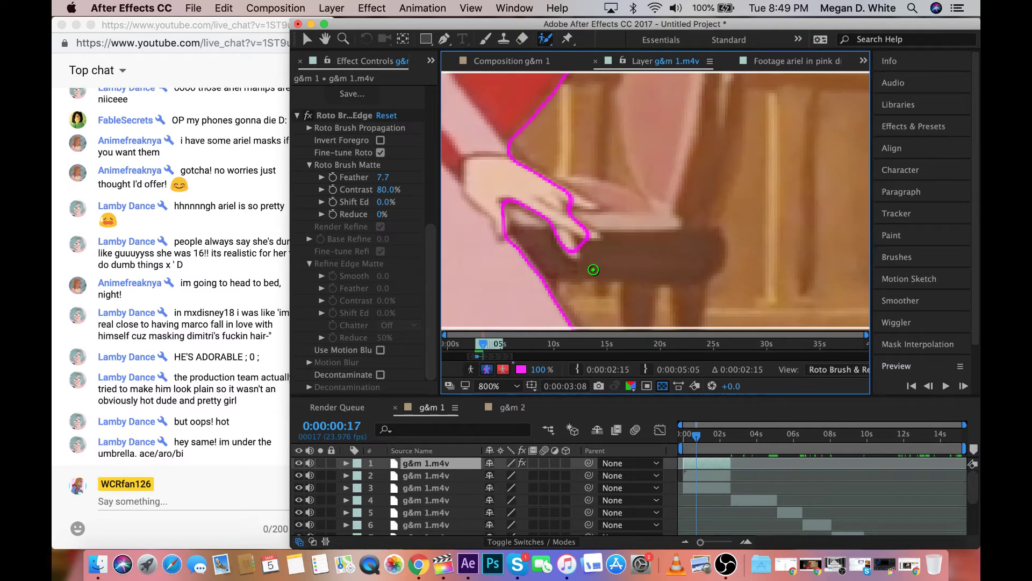
Add the upper finger beside the chair to the Roto Brush outline on 0:00:00:17 and check the whole hand
{"action": "left_click_drag", "start_coordinate": [593, 270], "coordinate": [559, 182]}
{"action": "mouse_move", "coordinate": [565, 180]}
{"action": "left_mouse_down"}
{"action": "mouse_move", "coordinate": [613, 229]}
{"action": "mouse_move", "coordinate": [554, 190]}
{"action": "mouse_move", "coordinate": [596, 239]}
{"action": "left_mouse_up"}
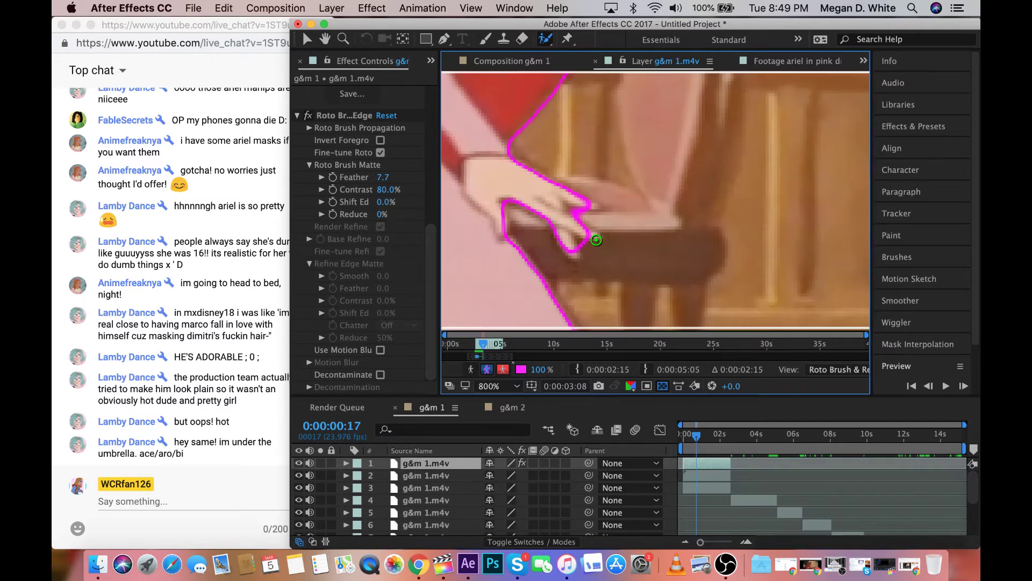
{"action": "scroll", "coordinate": [597, 240], "scroll_direction": "down", "scroll_amount": 10}
{"action": "scroll", "coordinate": [605, 237], "scroll_direction": "up", "scroll_amount": 6}
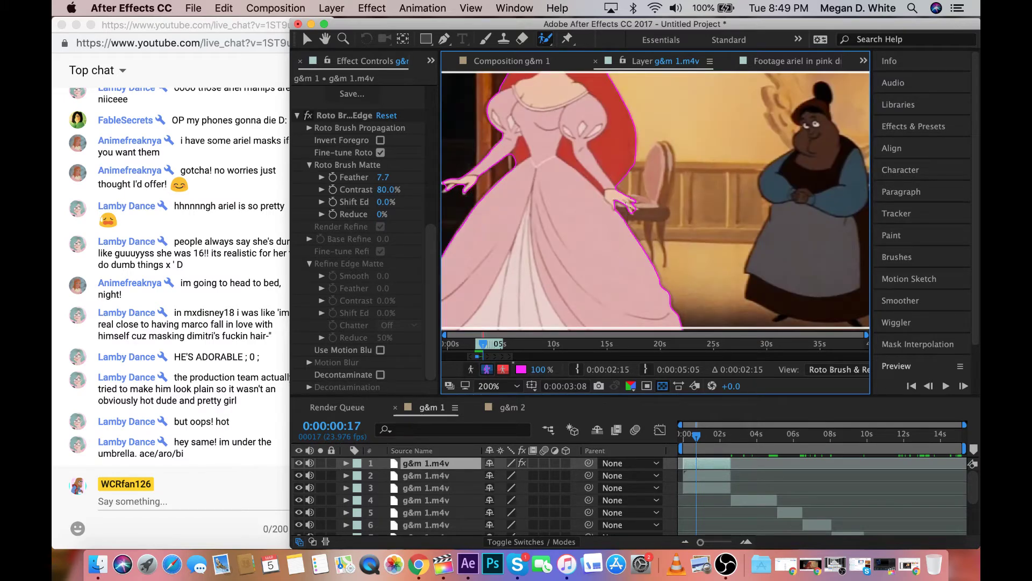
{"action": "scroll", "coordinate": [627, 204], "scroll_direction": "down", "scroll_amount": 2}
On frame 0:00:00:18, extend the Roto Brush outline over the lower and upper fingers beside the chair, keeping the chair out
{"action": "left_click", "coordinate": [960, 392]}
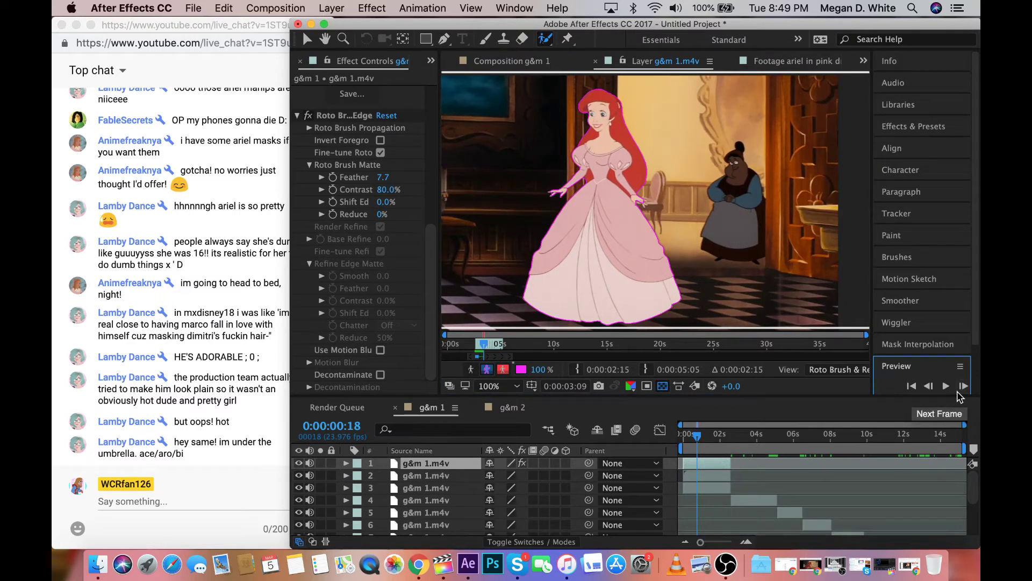
{"action": "scroll", "coordinate": [637, 207], "scroll_direction": "up", "scroll_amount": 5}
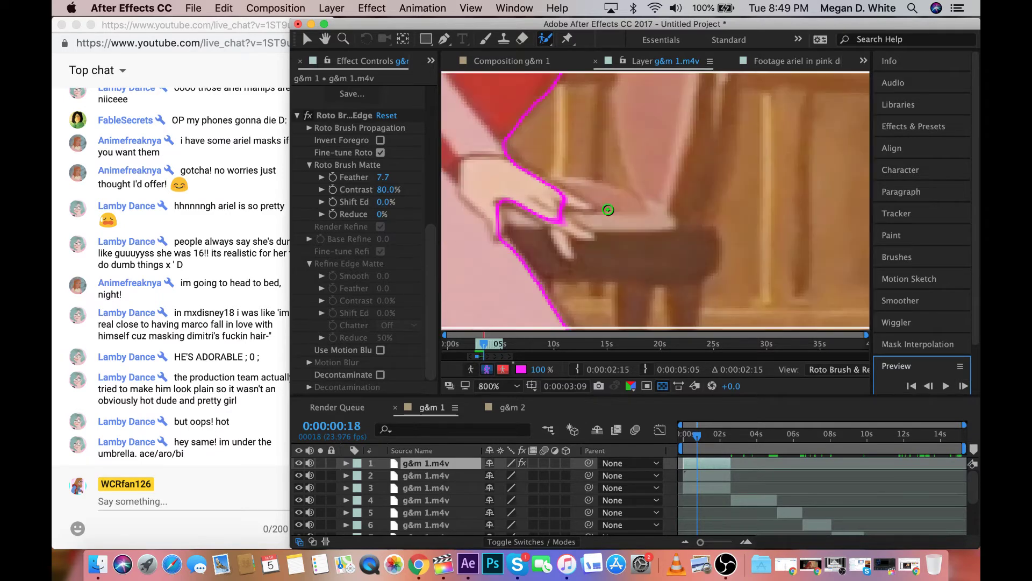
{"action": "mouse_move", "coordinate": [568, 261]}
{"action": "left_mouse_down"}
{"action": "mouse_move", "coordinate": [553, 215]}
{"action": "mouse_move", "coordinate": [584, 239]}
{"action": "mouse_move", "coordinate": [566, 228]}
{"action": "mouse_move", "coordinate": [572, 285]}
{"action": "left_mouse_up"}
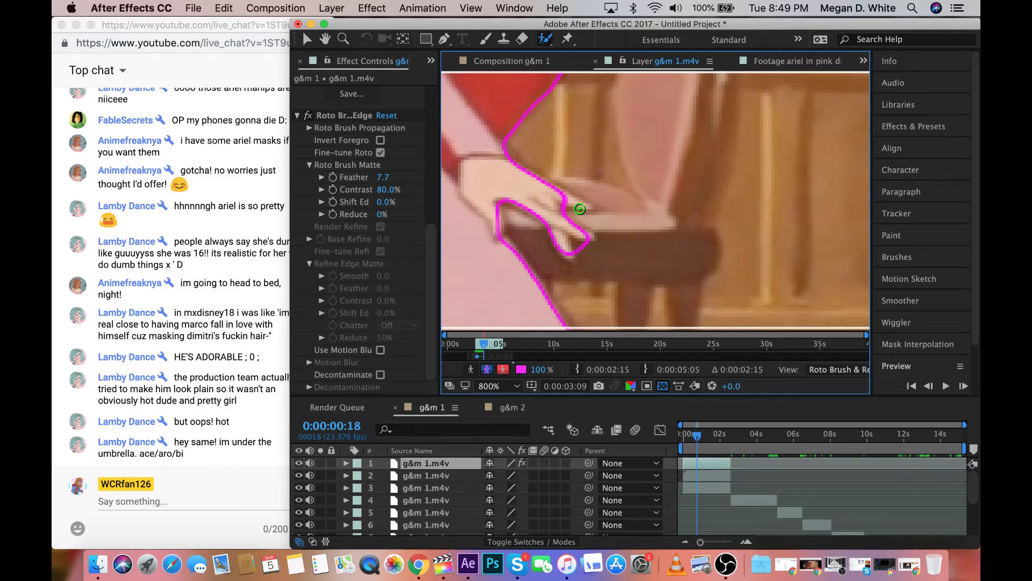
{"action": "left_click_drag", "start_coordinate": [580, 209], "coordinate": [551, 189]}
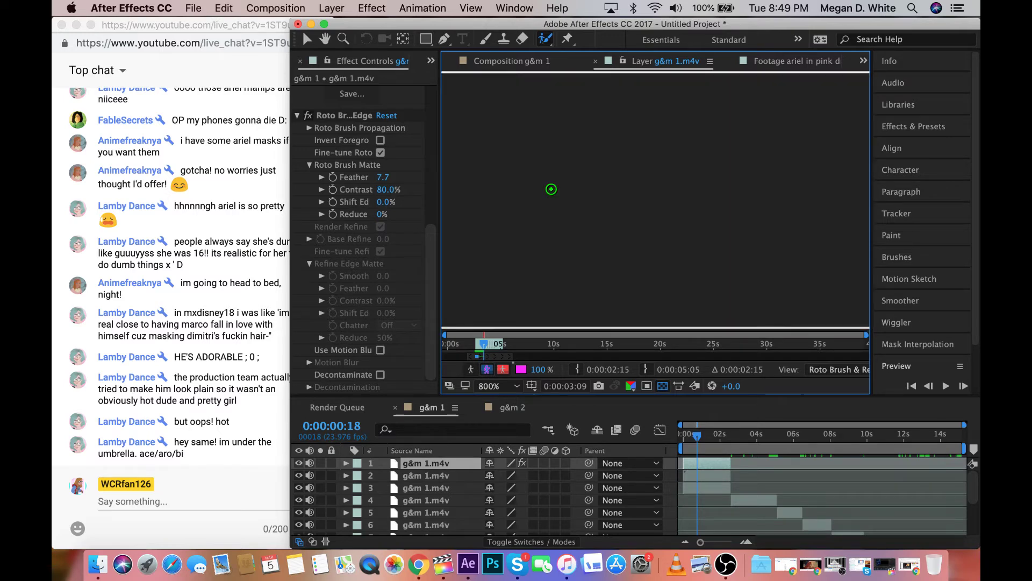
{"action": "mouse_move", "coordinate": [570, 208]}
{"action": "left_mouse_down"}
{"action": "mouse_move", "coordinate": [601, 228]}
{"action": "mouse_move", "coordinate": [591, 206]}
{"action": "left_mouse_up"}
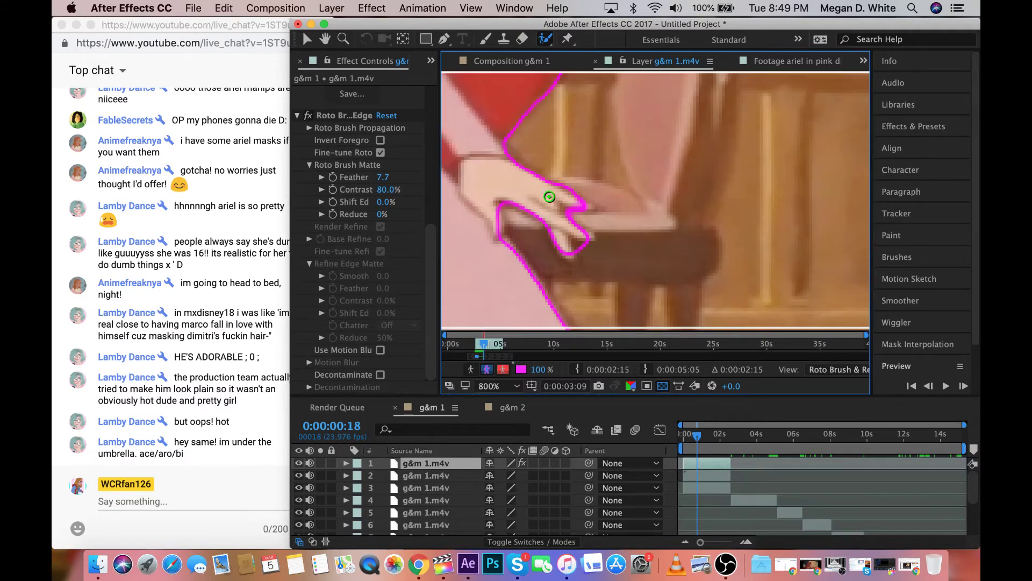
{"action": "scroll", "coordinate": [549, 197], "scroll_direction": "down", "scroll_amount": 6}
{"action": "scroll", "coordinate": [565, 202], "scroll_direction": "up", "scroll_amount": 3}
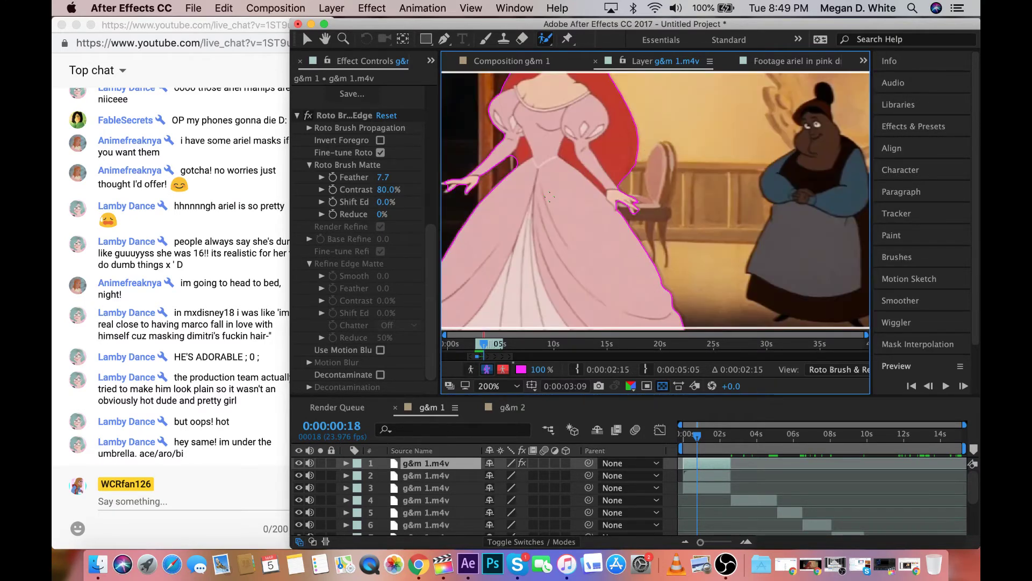
{"action": "scroll", "coordinate": [573, 204], "scroll_direction": "down", "scroll_amount": 1}
Advance to frame 0:00:00:20 and shape the Roto Brush outline around the upper finger beside the chair
{"action": "left_click", "coordinate": [963, 386]}
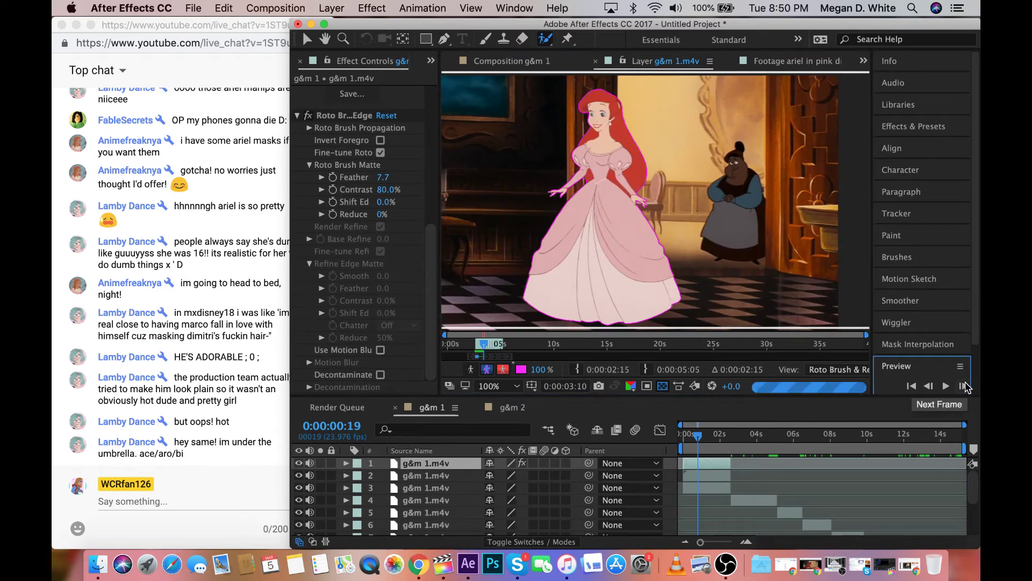
{"action": "left_click", "coordinate": [963, 386]}
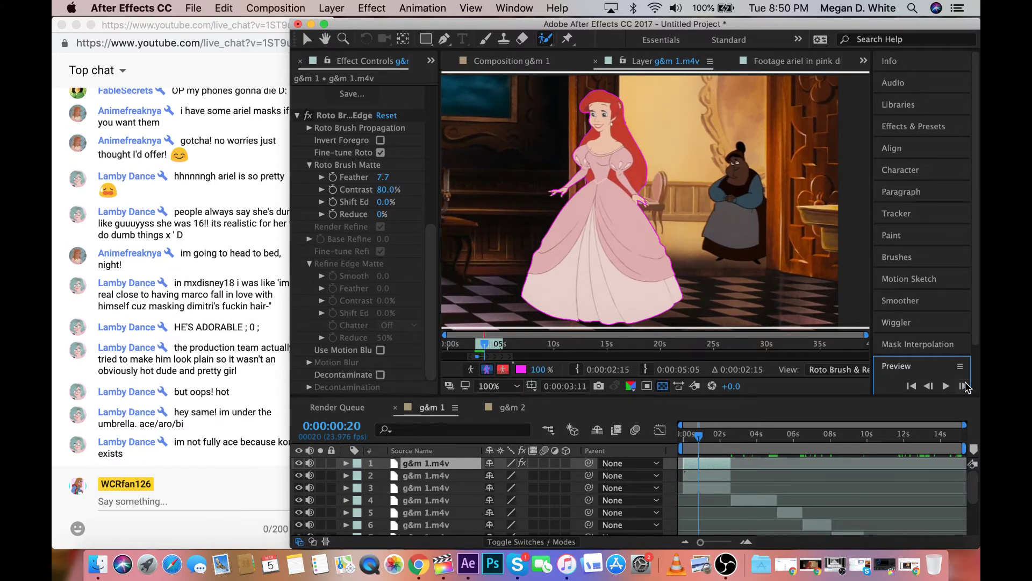
{"action": "left_click", "coordinate": [251, 454]}
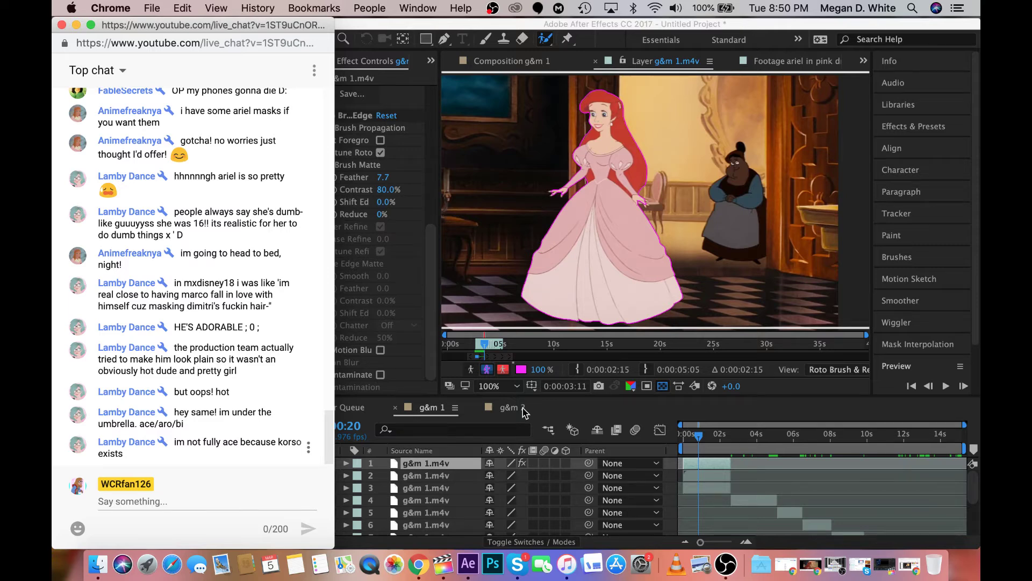
{"action": "left_click", "coordinate": [525, 412]}
{"action": "scroll", "coordinate": [600, 246], "scroll_direction": "up", "scroll_amount": 5}
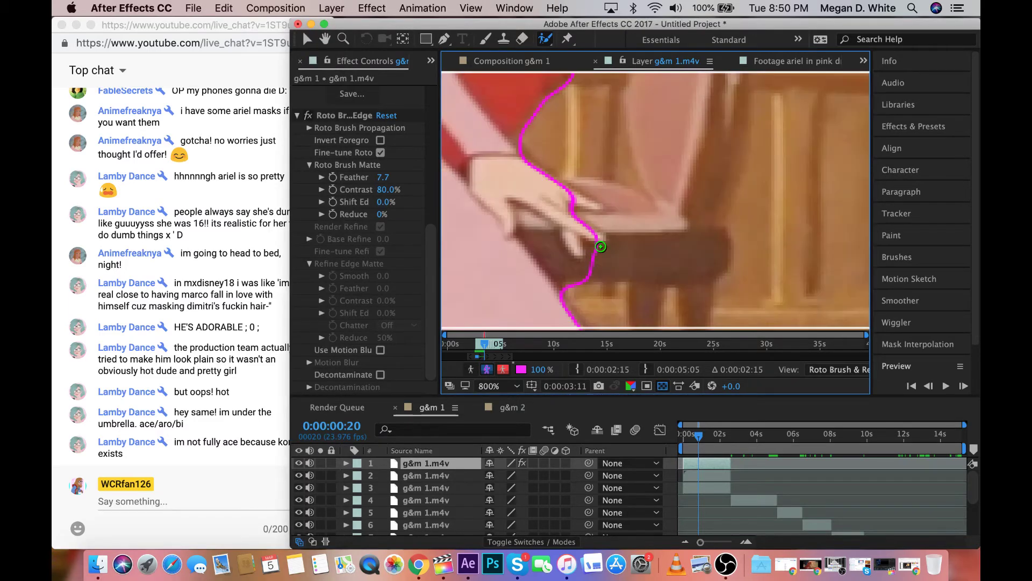
{"action": "left_click_drag", "start_coordinate": [603, 207], "coordinate": [570, 197]}
{"action": "left_click_drag", "start_coordinate": [559, 189], "coordinate": [591, 206]}
{"action": "left_click_drag", "start_coordinate": [574, 213], "coordinate": [608, 223]}
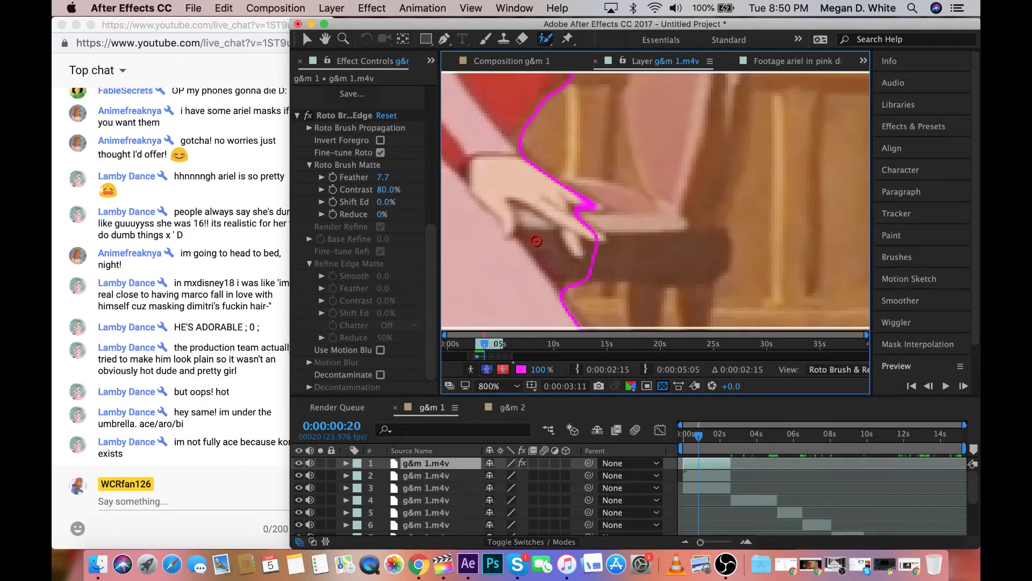
Trim the chair seat below the hand from the Roto Brush outline on 0:00:00:20, then advance to 0:00:00:21
{"action": "left_click_drag", "start_coordinate": [536, 241], "coordinate": [606, 292]}
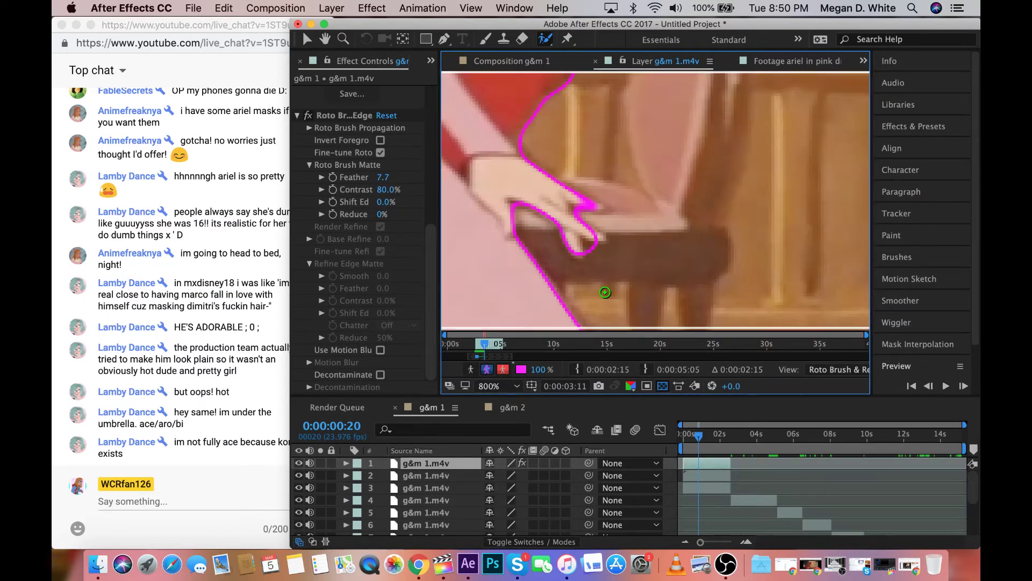
{"action": "key", "text": "comma"}
{"action": "key", "text": "comma"}
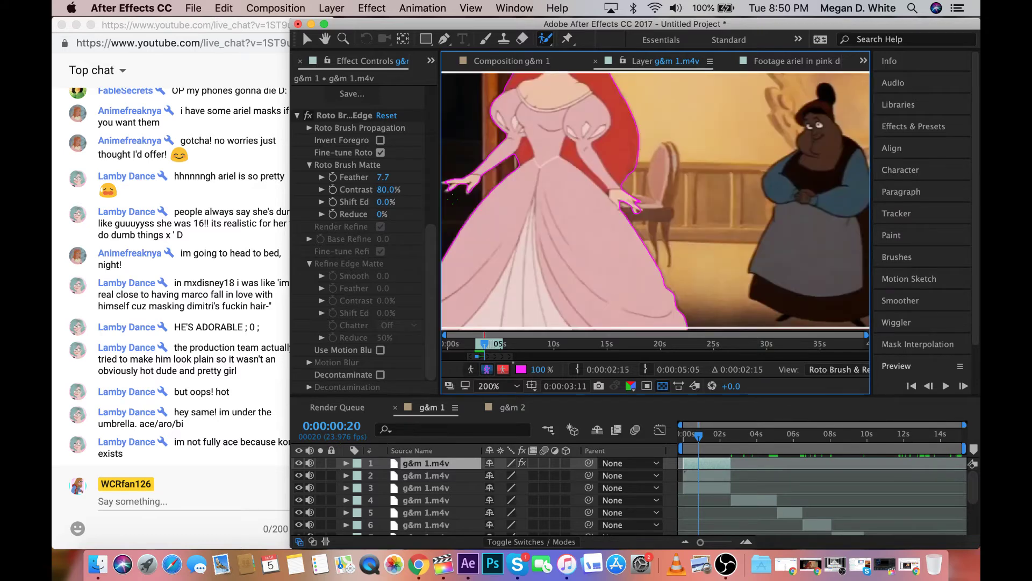
{"action": "left_click", "coordinate": [964, 386]}
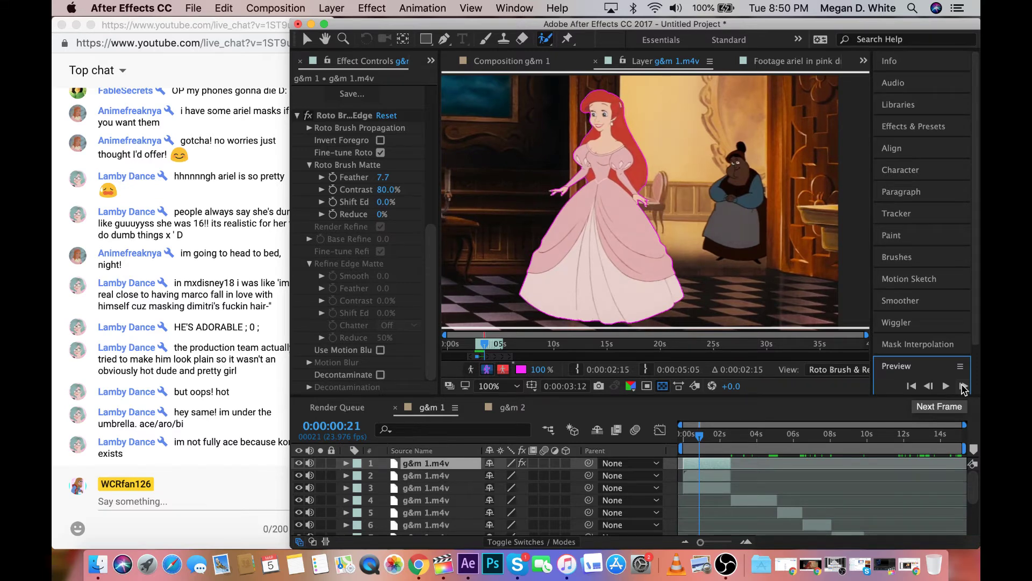
Play back the g&m 1 layer to check the princess's Roto Brush outline, then return to frame 0:00:00:21
{"action": "left_click", "coordinate": [773, 328]}
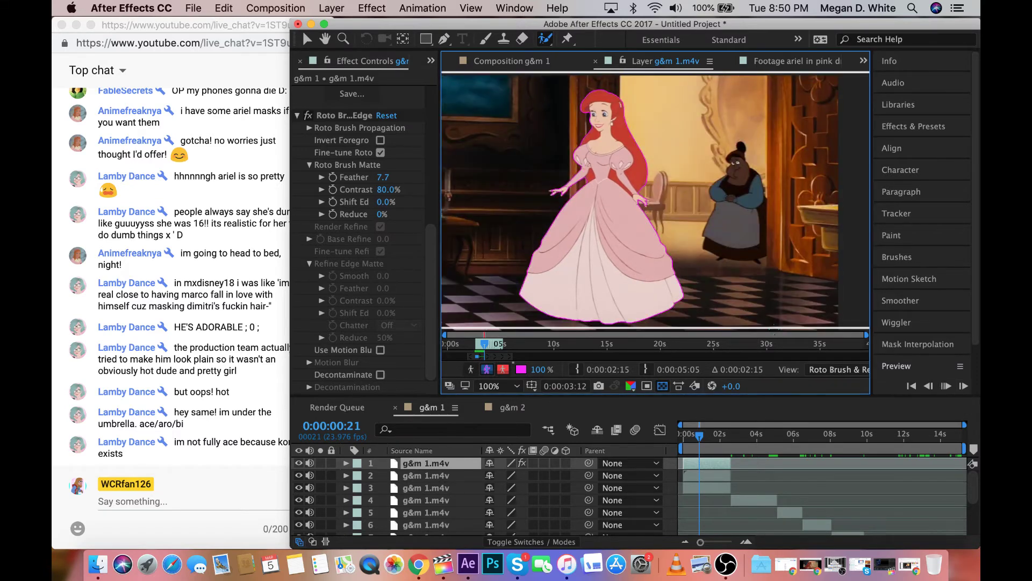
{"action": "key", "text": "Page_Up"}
{"action": "key", "text": "Page_Up"}
{"action": "key", "text": "Page_Up"}
{"action": "key", "text": "Page_Up"}
{"action": "key", "text": "Page_Up"}
{"action": "key", "text": "Page_Up"}
{"action": "key", "text": "Page_Up"}
{"action": "key", "text": "Page_Up"}
{"action": "key", "text": "Page_Up"}
{"action": "key", "text": "Page_Up"}
{"action": "key", "text": "Page_Up"}
{"action": "key", "text": "Page_Up"}
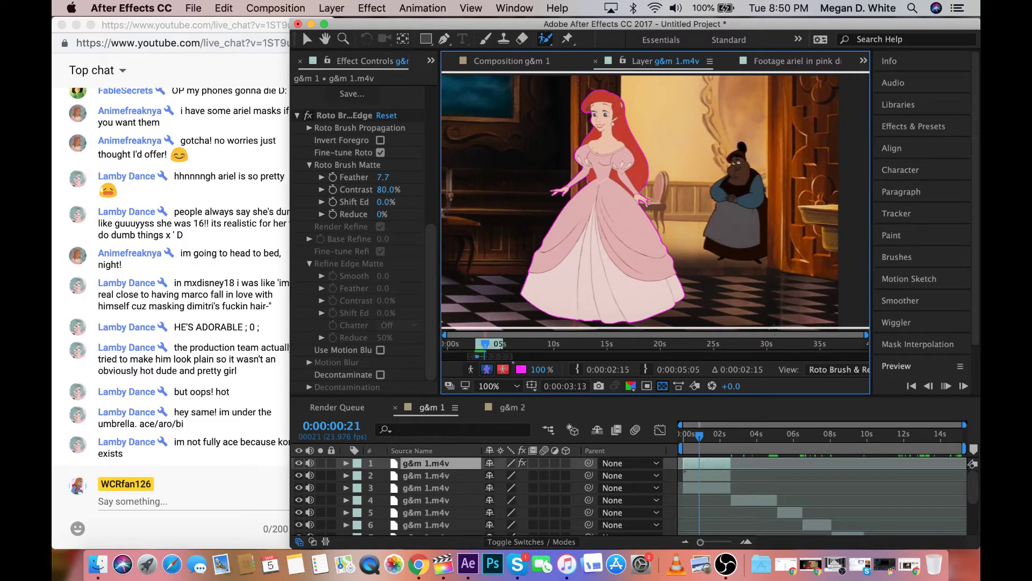
{"action": "key", "text": "space"}
{"action": "left_click_drag", "start_coordinate": [701, 441], "coordinate": [700, 441]}
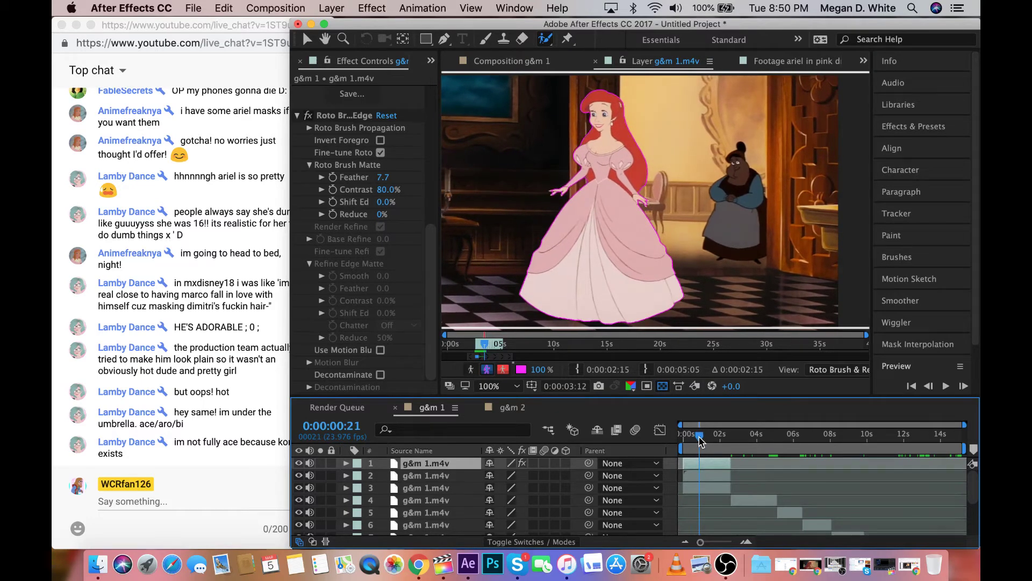
On 0:00:00:21, extend the Roto Brush outline over the fingertips beside the chair, exclude the gap between them, and advance to 0:00:00:22
{"action": "scroll", "coordinate": [655, 200], "scroll_direction": "up", "scroll_amount": 5}
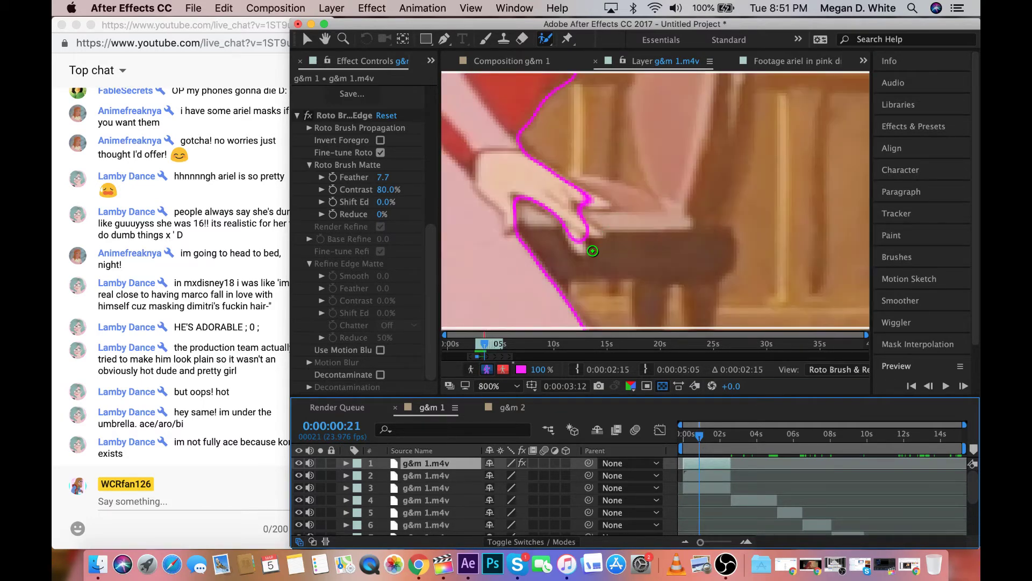
{"action": "left_click_drag", "start_coordinate": [573, 228], "coordinate": [603, 236]}
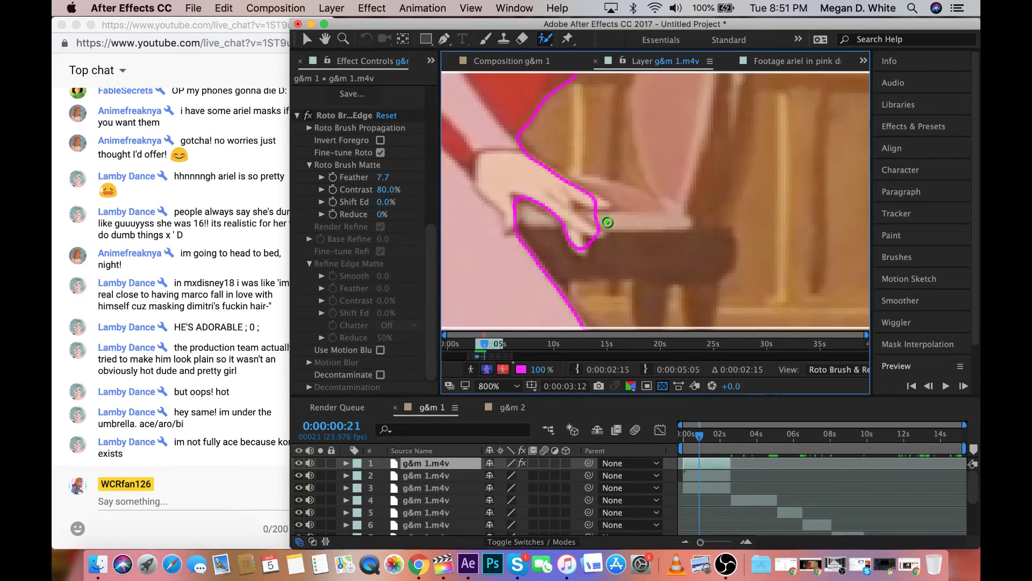
{"action": "mouse_move", "coordinate": [602, 204]}
{"action": "left_mouse_down"}
{"action": "mouse_move", "coordinate": [566, 197]}
{"action": "mouse_move", "coordinate": [624, 226]}
{"action": "left_mouse_up"}
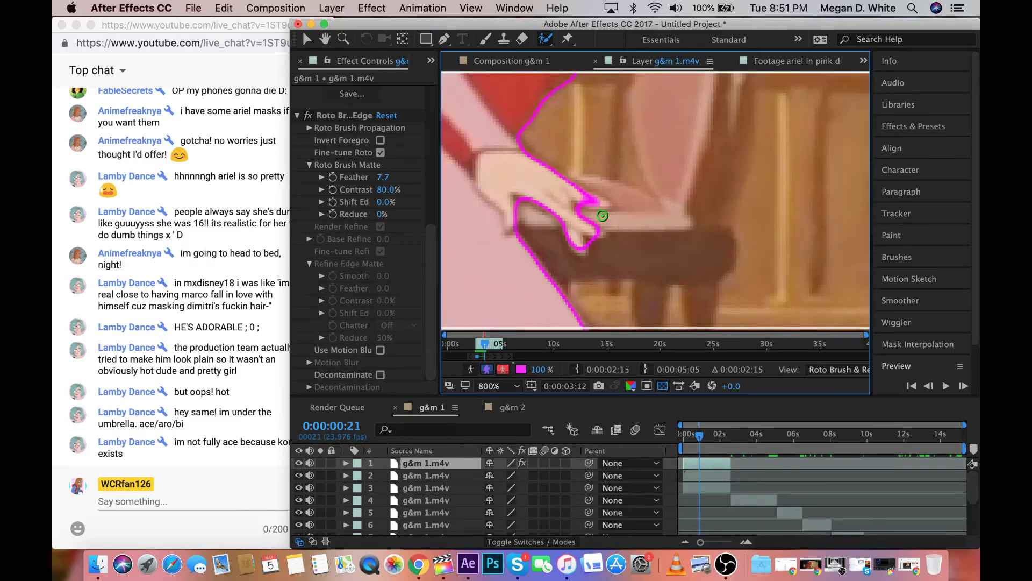
{"action": "left_click_drag", "start_coordinate": [563, 191], "coordinate": [595, 202]}
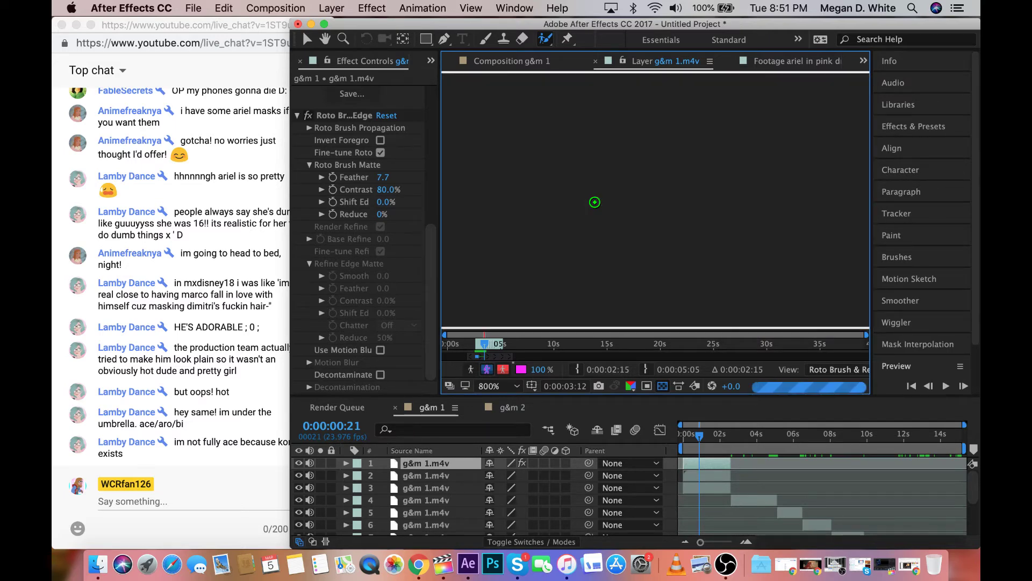
{"action": "scroll", "coordinate": [599, 207], "scroll_direction": "down", "scroll_amount": 2}
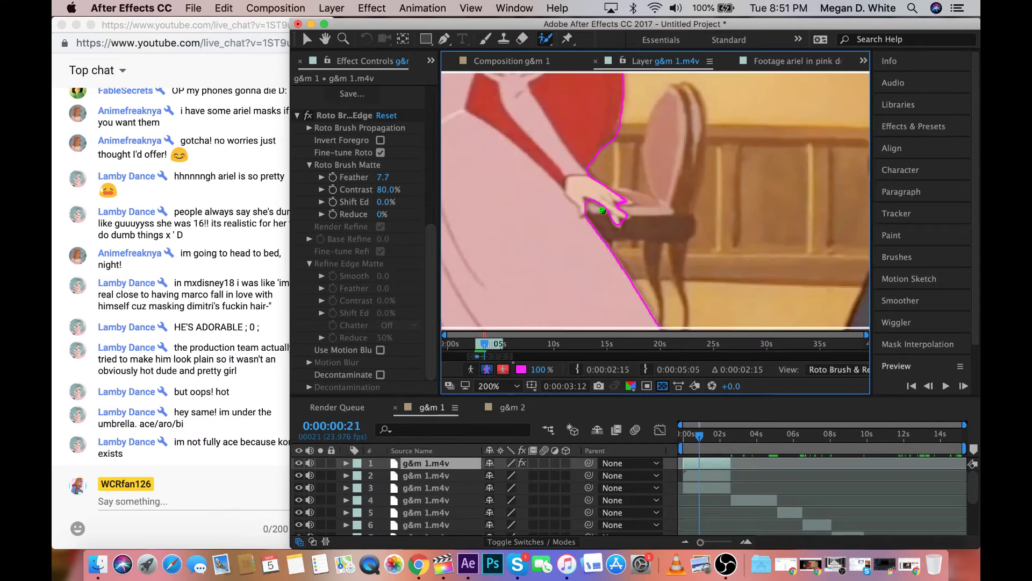
{"action": "scroll", "coordinate": [602, 212], "scroll_direction": "down", "scroll_amount": 1}
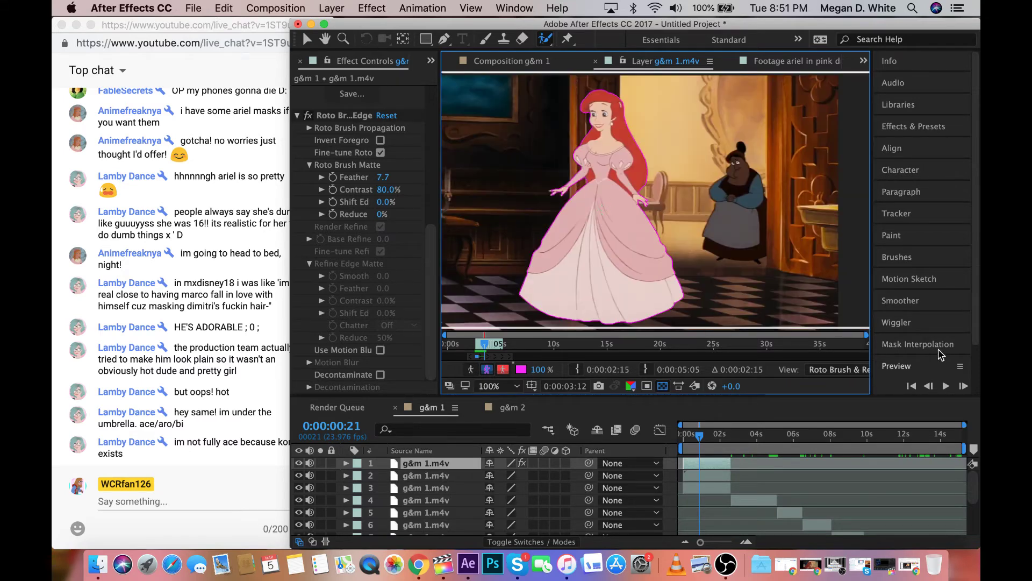
{"action": "left_click", "coordinate": [964, 386]}
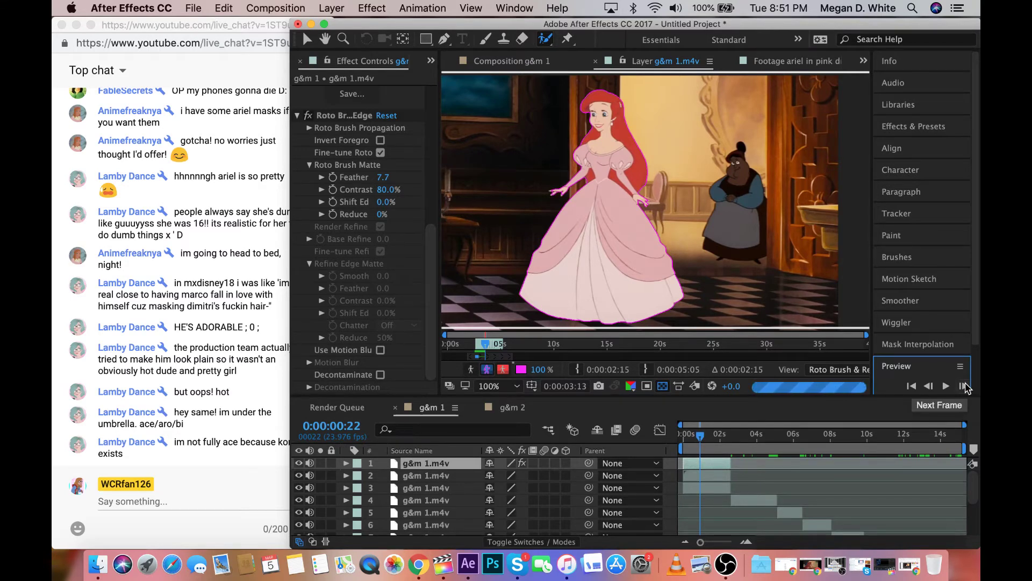
Check the hand outline beside the chair on 0:00:00:22, then advance to 0:00:00:23 and inspect the same hand
{"action": "scroll", "coordinate": [613, 210], "scroll_direction": "up", "scroll_amount": 4}
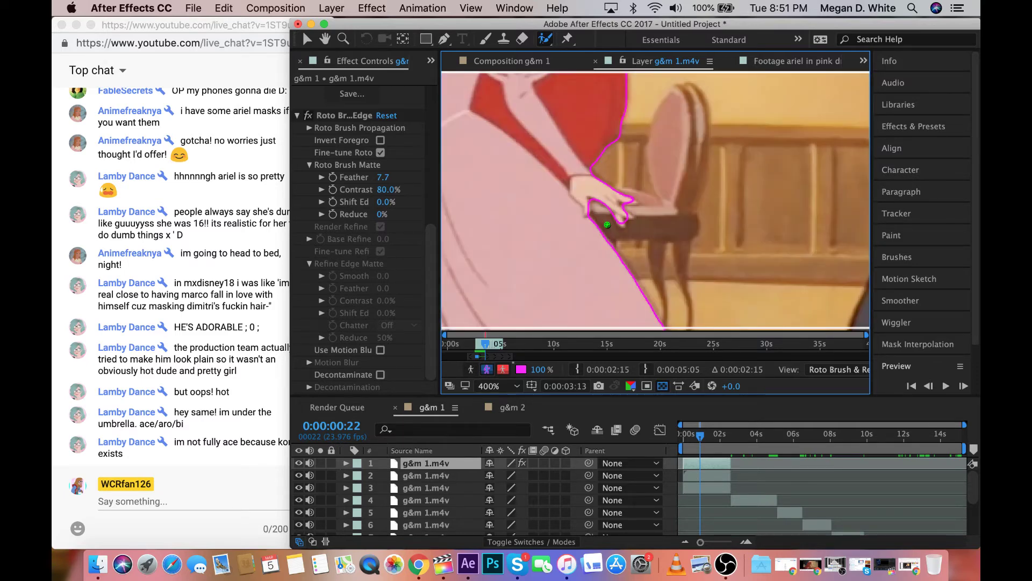
{"action": "key", "text": "comma"}
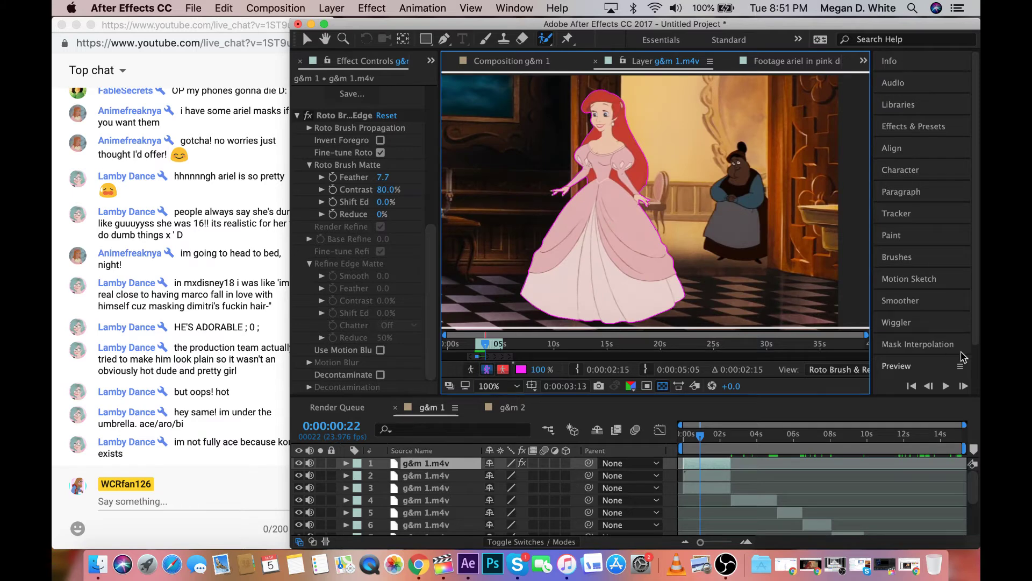
{"action": "left_click", "coordinate": [964, 385]}
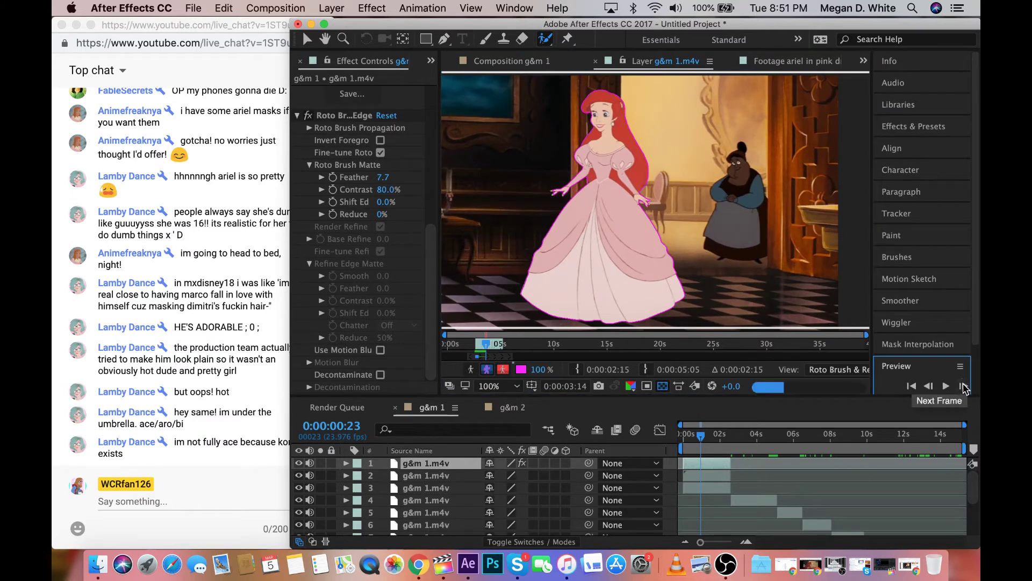
{"action": "key", "text": "period"}
{"action": "key", "text": "period"}
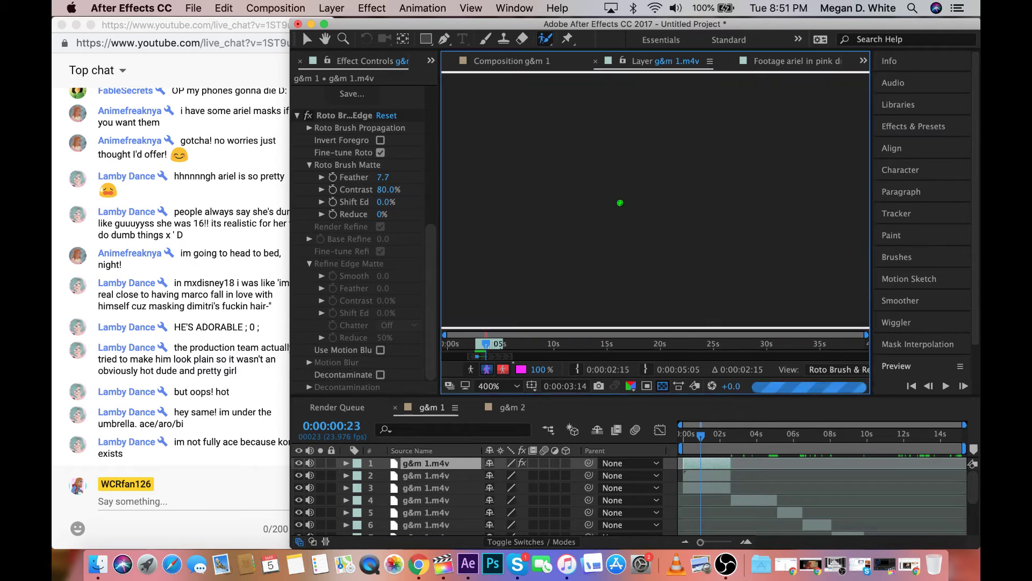
Switch to the YouTube Live Dashboard in Chrome, review the stream's status and settings, then minimize it and return to After Effects
{"action": "left_click", "coordinate": [908, 565]}
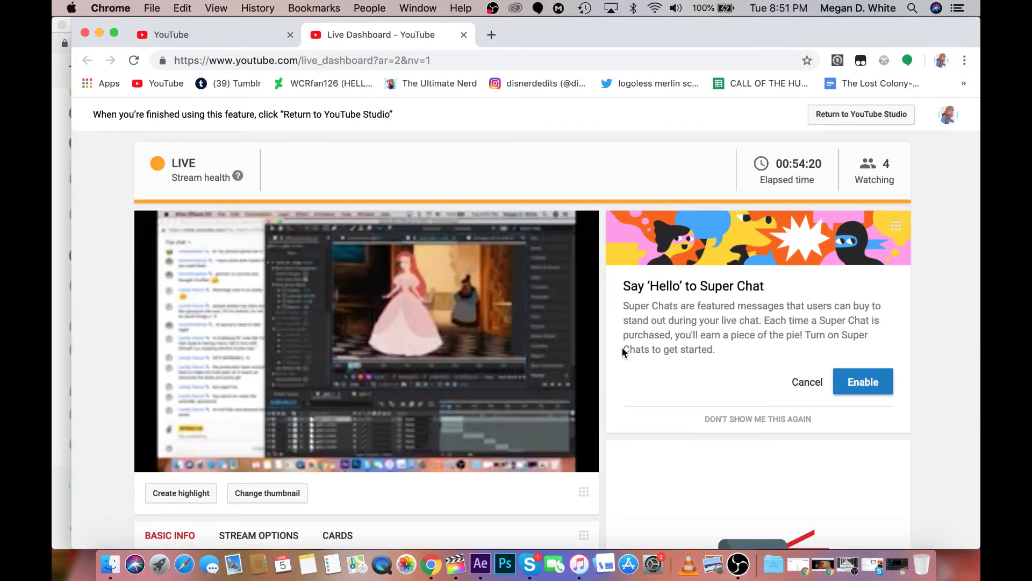
{"action": "scroll", "coordinate": [622, 351], "scroll_direction": "down", "scroll_amount": 10}
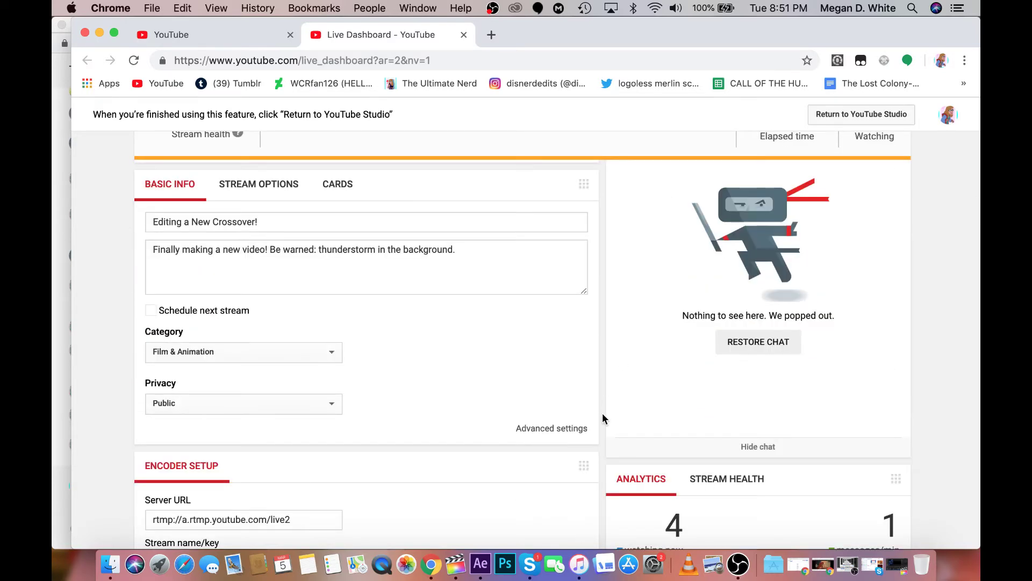
{"action": "scroll", "coordinate": [602, 412], "scroll_direction": "down", "scroll_amount": 5}
{"action": "scroll", "coordinate": [602, 412], "scroll_direction": "up", "scroll_amount": 15}
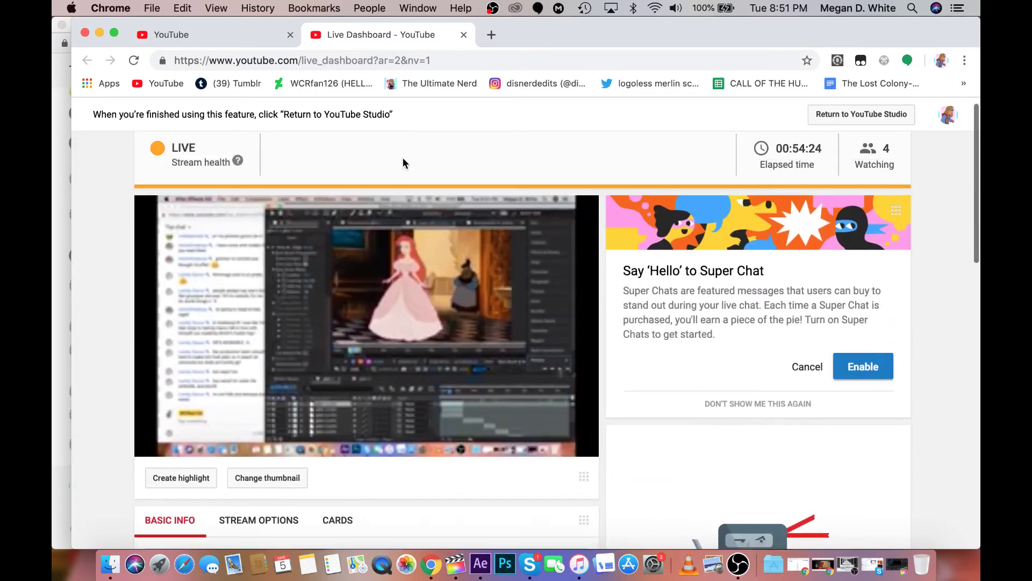
{"action": "left_click", "coordinate": [100, 33]}
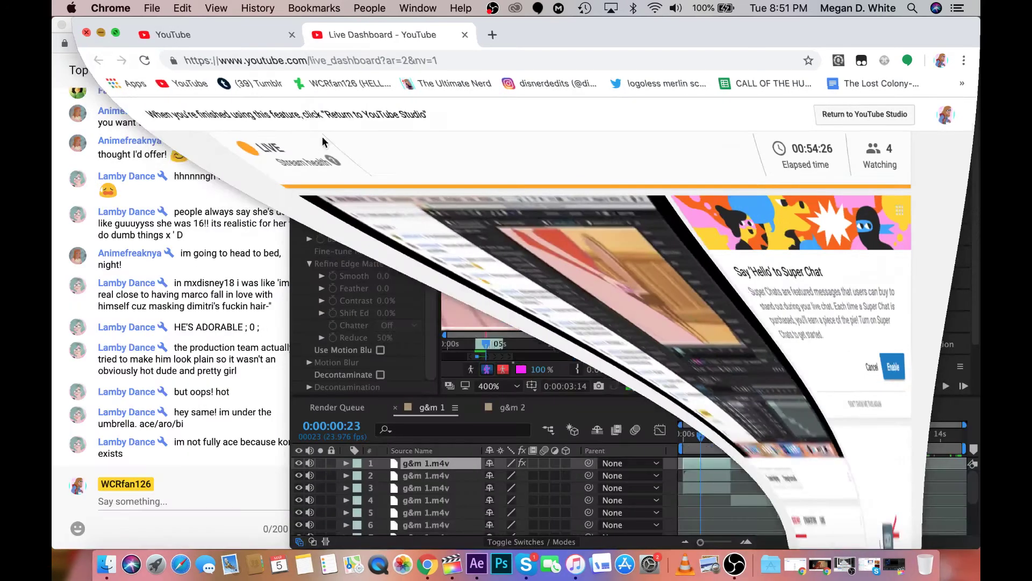
{"action": "left_click", "coordinate": [562, 11]}
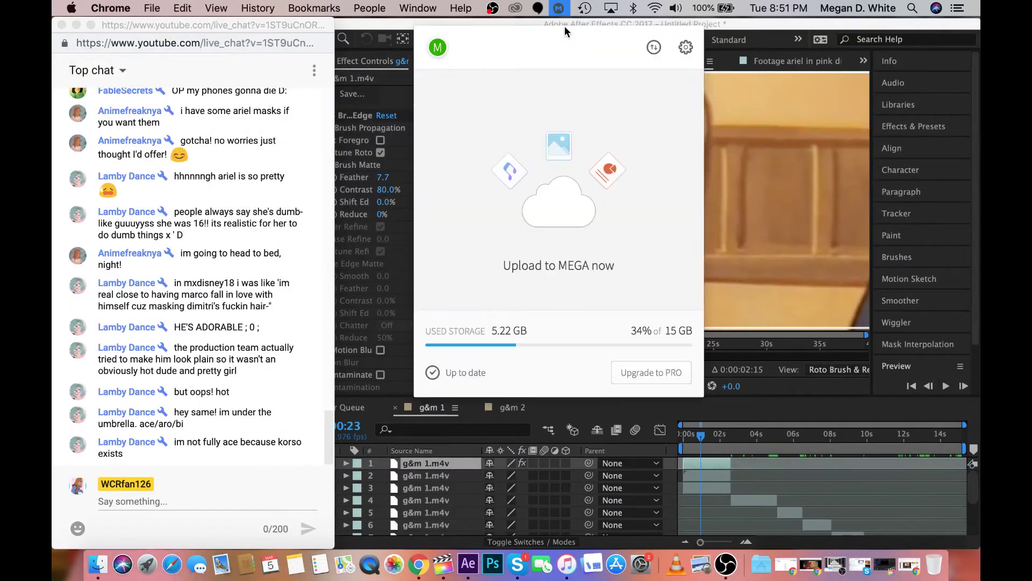
{"action": "left_click", "coordinate": [409, 31]}
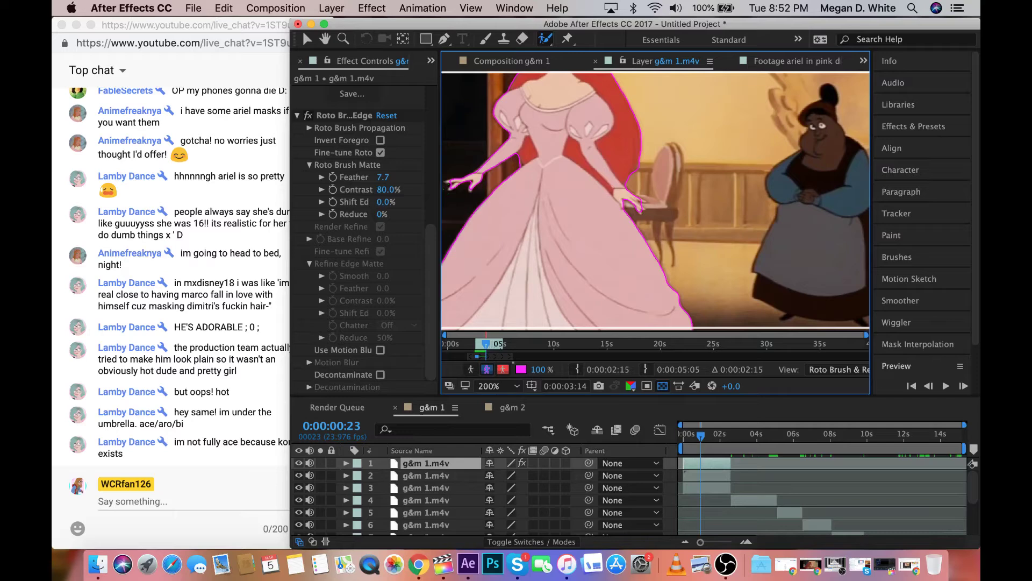
Play back the Roto Brush outline around the whole princess, then move to frame 0:00:01:00
{"action": "key", "text": "comma"}
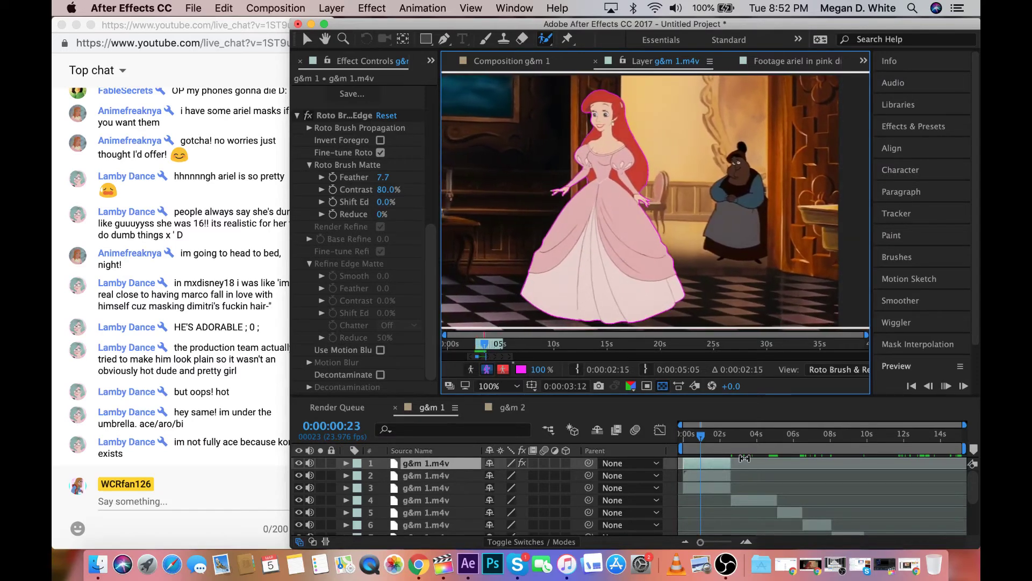
{"action": "key", "text": "Page_Down"}
{"action": "key", "text": "Page_Down"}
{"action": "key", "text": "Page_Down"}
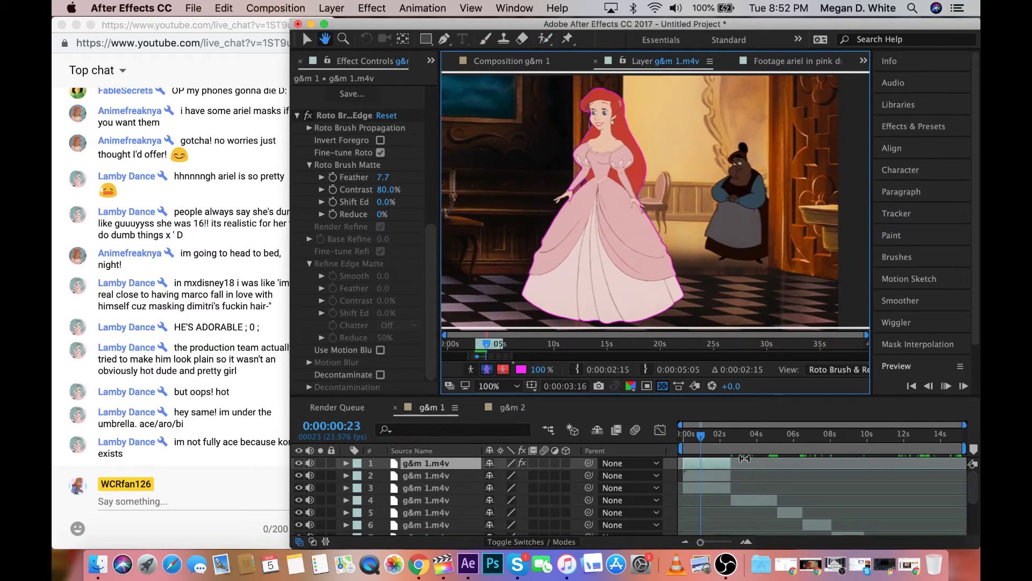
{"action": "key", "text": "Page_Down"}
{"action": "key", "text": "Page_Down"}
{"action": "left_click_drag", "start_coordinate": [704, 442], "coordinate": [703, 443]}
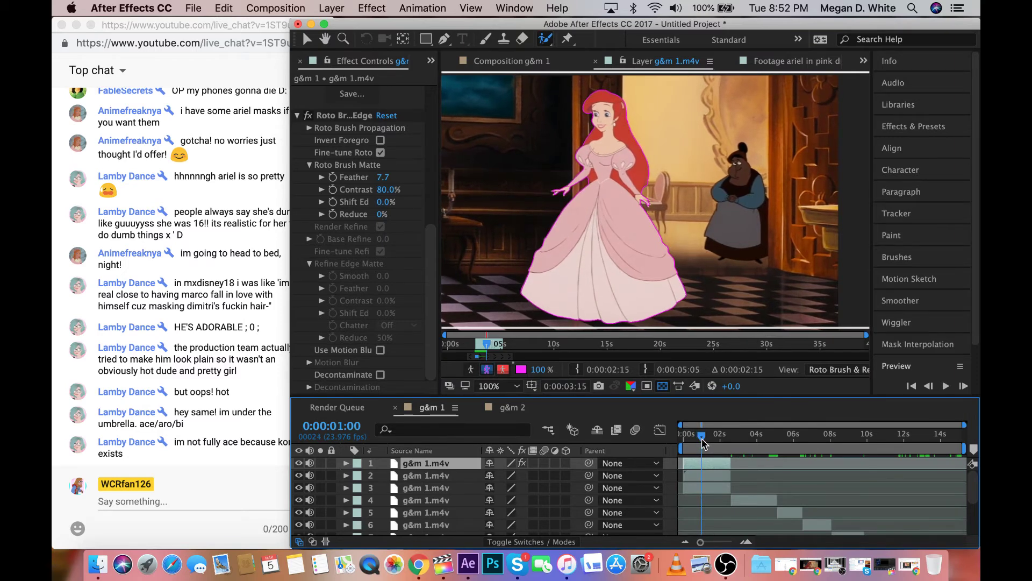
Move to frame 0:00:01:02 and add the fingers of the hand farther from the chair to the Roto Brush outline
{"action": "left_click_drag", "start_coordinate": [702, 442], "coordinate": [703, 442]}
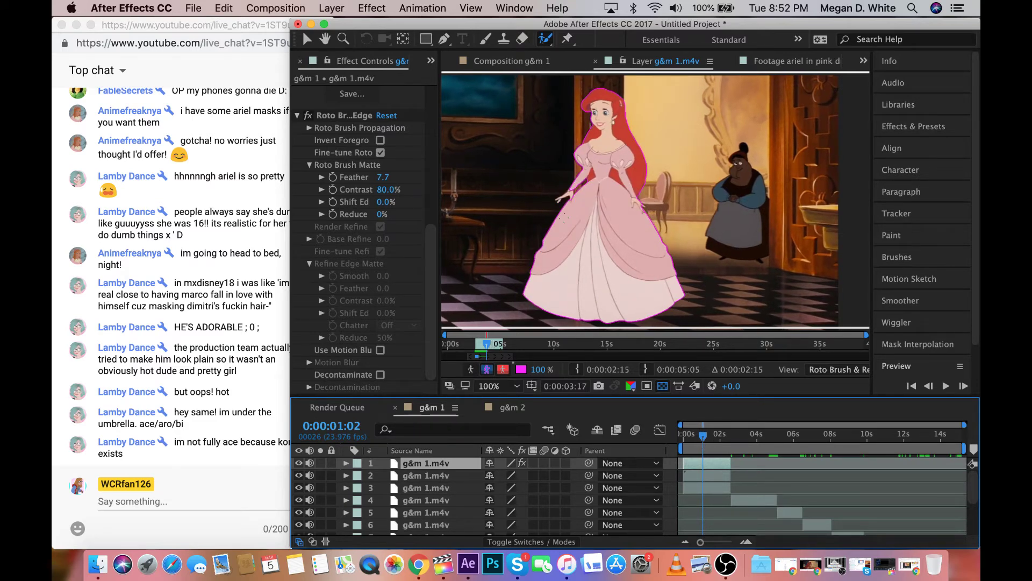
{"action": "key", "text": "period"}
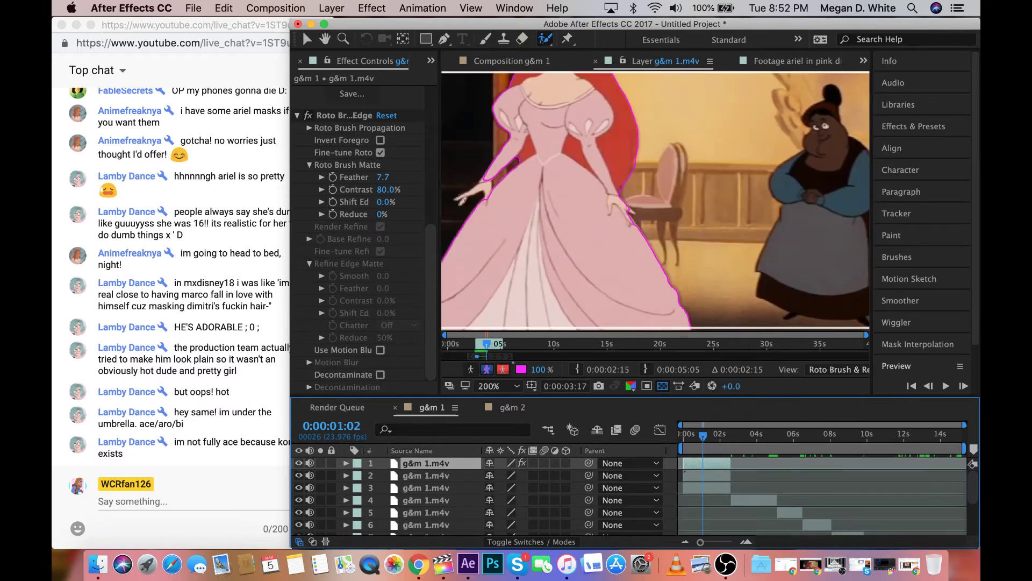
{"action": "left_click_drag", "start_coordinate": [462, 202], "coordinate": [471, 195]}
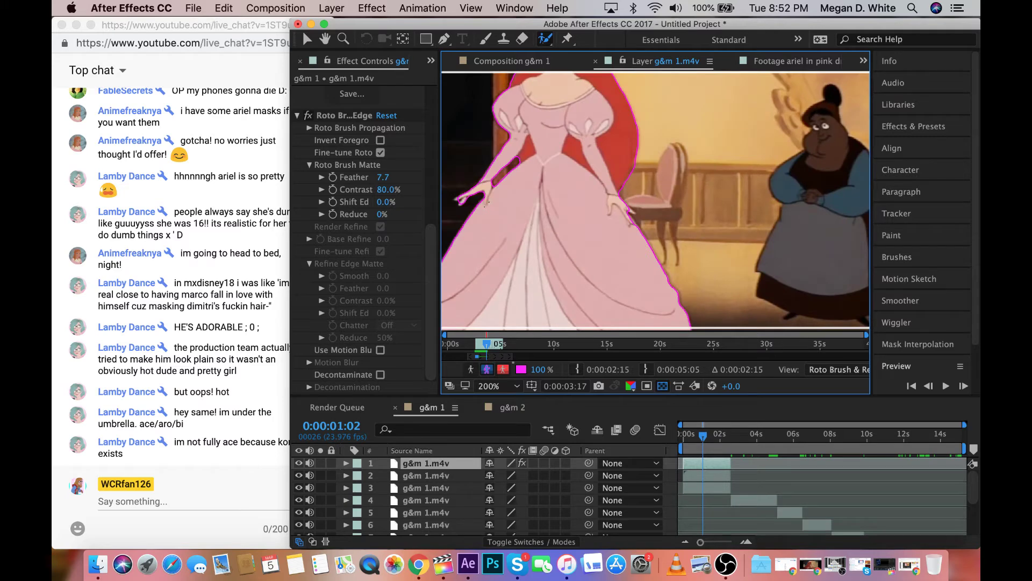
{"action": "scroll", "coordinate": [648, 315], "scroll_direction": "down", "scroll_amount": 2}
Review the princess's Roto Brush outline from the layer's first frame at 0:00:02:15 up to layer time 0:00:03:17
{"action": "key", "text": "Page_Up"}
{"action": "key", "text": "Page_Up"}
{"action": "key", "text": "Page_Up"}
{"action": "key", "text": "Page_Up"}
{"action": "key", "text": "Page_Up"}
{"action": "key", "text": "Page_Up"}
{"action": "key", "text": "Page_Up"}
{"action": "key", "text": "Page_Up"}
{"action": "key", "text": "Page_Up"}
{"action": "key", "text": "Page_Up"}
{"action": "key", "text": "Page_Up"}
{"action": "key", "text": "Page_Up"}
{"action": "key", "text": "Page_Up"}
{"action": "key", "text": "Page_Up"}
{"action": "key", "text": "Page_Up"}
{"action": "key", "text": "Page_Up"}
{"action": "key", "text": "Page_Up"}
{"action": "key", "text": "Page_Up"}
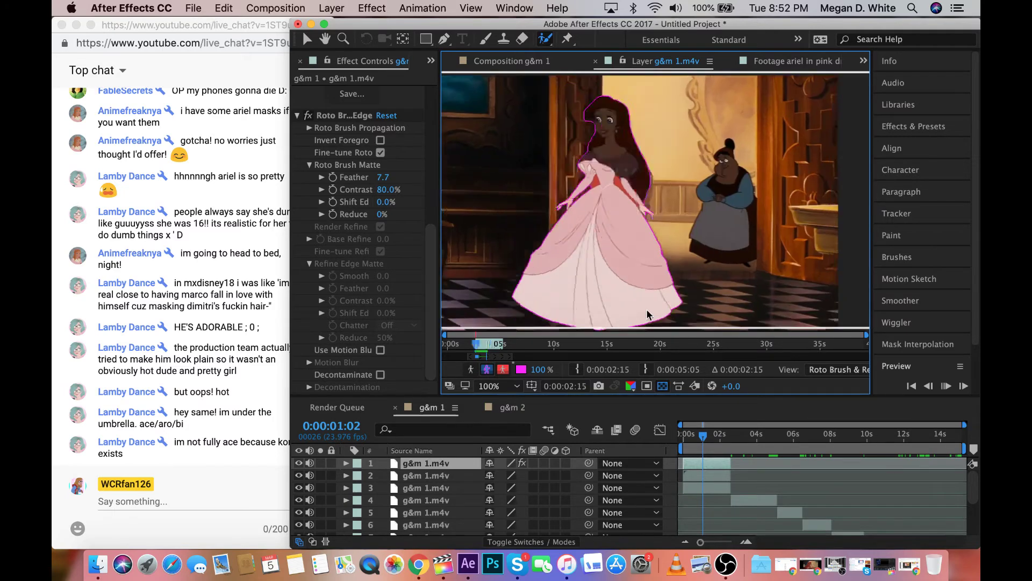
{"action": "key", "text": "Page_Down"}
{"action": "key", "text": "Page_Down"}
{"action": "key", "text": "Page_Down"}
{"action": "key", "text": "Page_Down"}
{"action": "key", "text": "Page_Down"}
{"action": "key", "text": "Page_Down"}
{"action": "key", "text": "Page_Down"}
{"action": "key", "text": "Page_Down"}
{"action": "key", "text": "Page_Down"}
{"action": "key", "text": "Page_Down"}
{"action": "key", "text": "Page_Down"}
{"action": "key", "text": "Page_Down"}
{"action": "key", "text": "Page_Down"}
{"action": "key", "text": "Page_Down"}
{"action": "key", "text": "Page_Down"}
{"action": "key", "text": "Page_Down"}
{"action": "key", "text": "Page_Down"}
{"action": "key", "text": "Page_Down"}
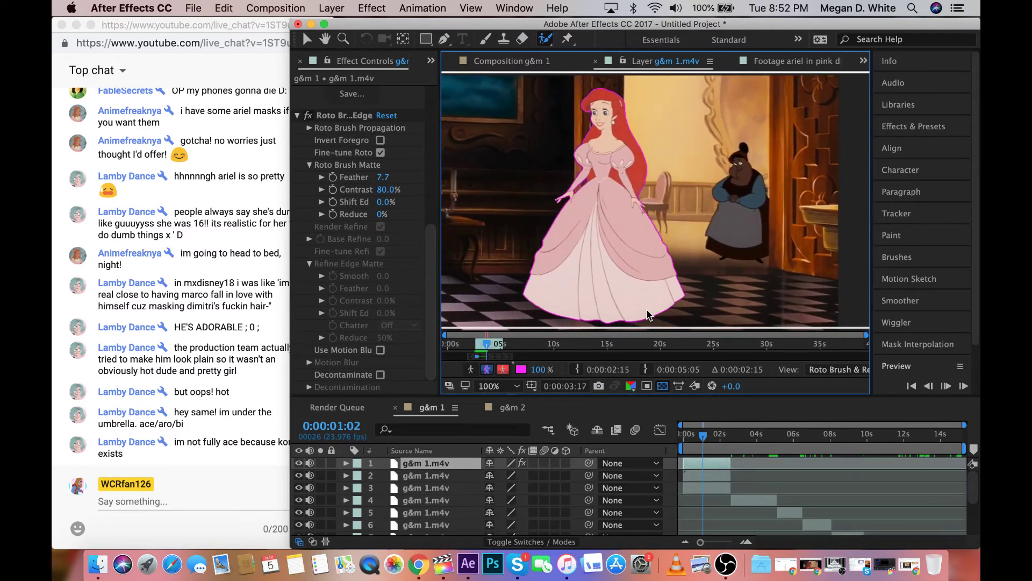
Propagate the Roto Brush outline frame by frame from layer time 0:00:03:18 to 0:00:04:12, checking the princess's edges
{"action": "key", "text": "Page_Down"}
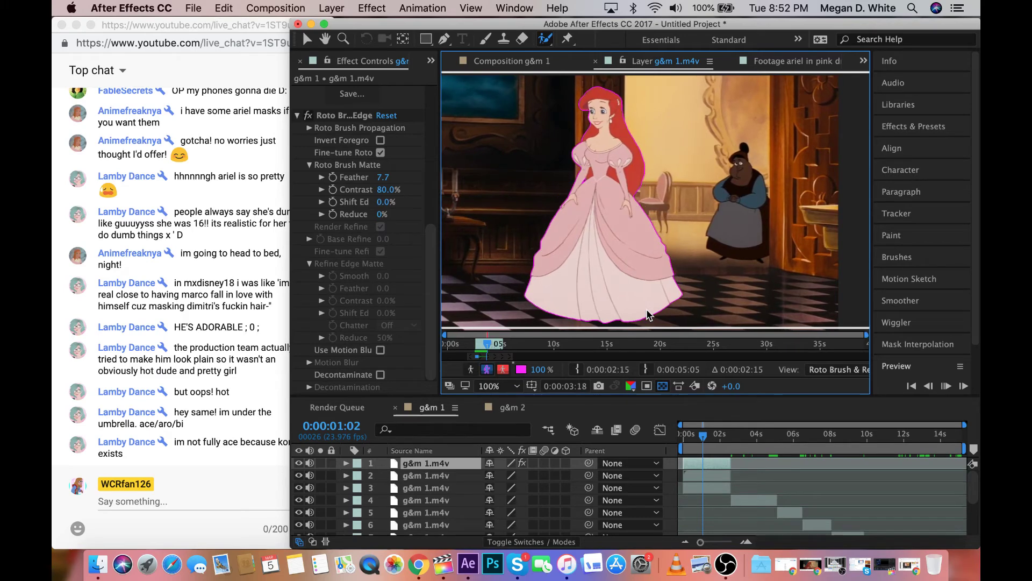
{"action": "key", "text": "Page_Down"}
{"action": "key", "text": "Page_Down"}
{"action": "key", "text": "Page_Down"}
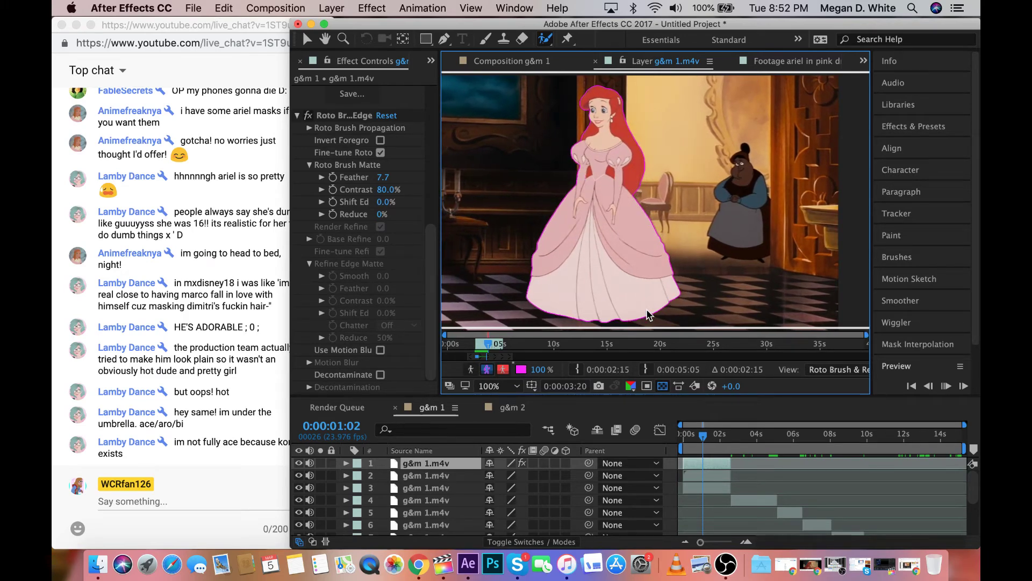
{"action": "key", "text": "Page_Down"}
{"action": "key", "text": "Page_Down"}
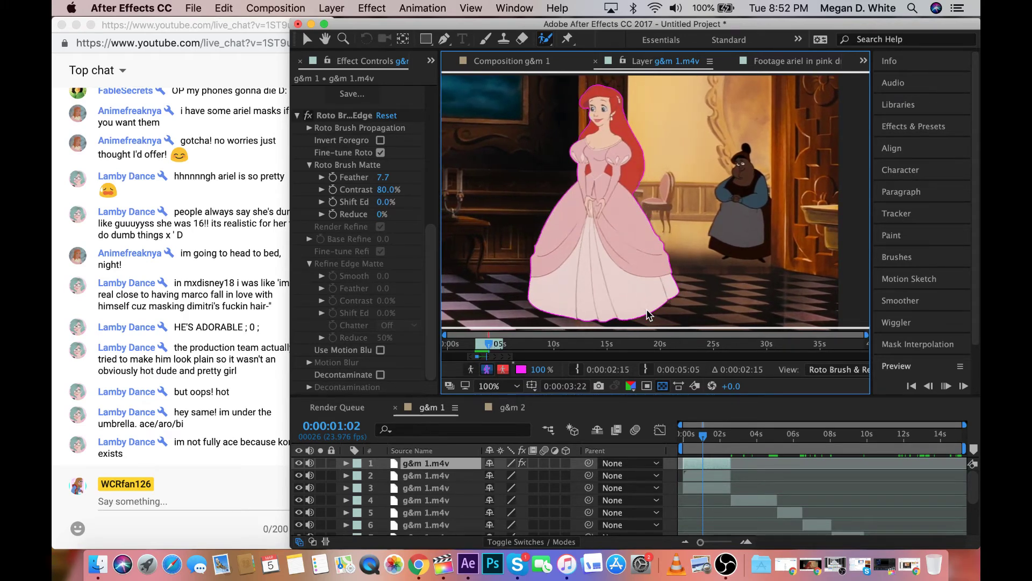
{"action": "key", "text": "Page_Down"}
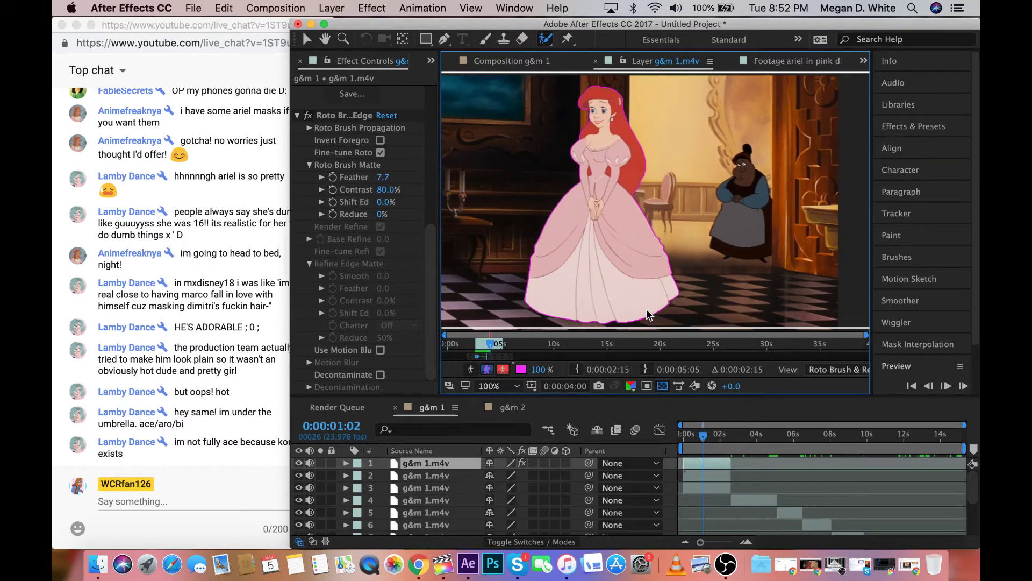
{"action": "key", "text": "Page_Down"}
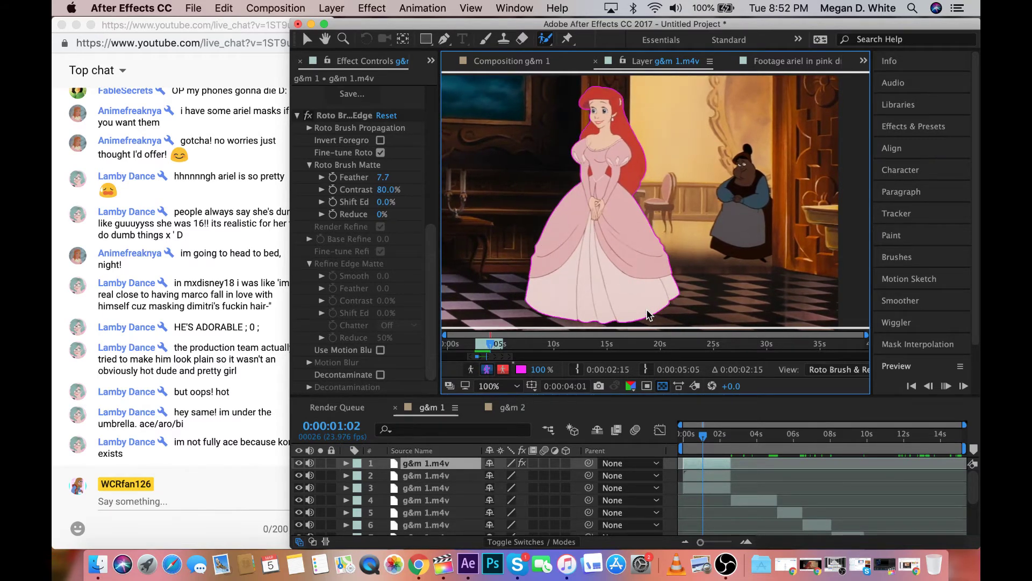
{"action": "key", "text": "Page_Down"}
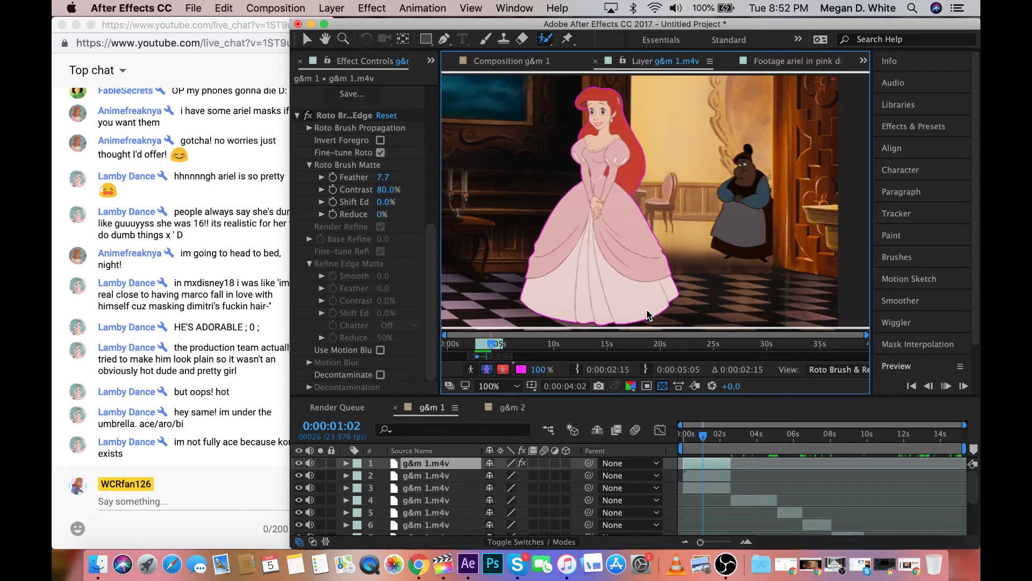
{"action": "key", "text": "Page_Down"}
{"action": "key", "text": "Page_Down"}
{"action": "key", "text": "Page_Down"}
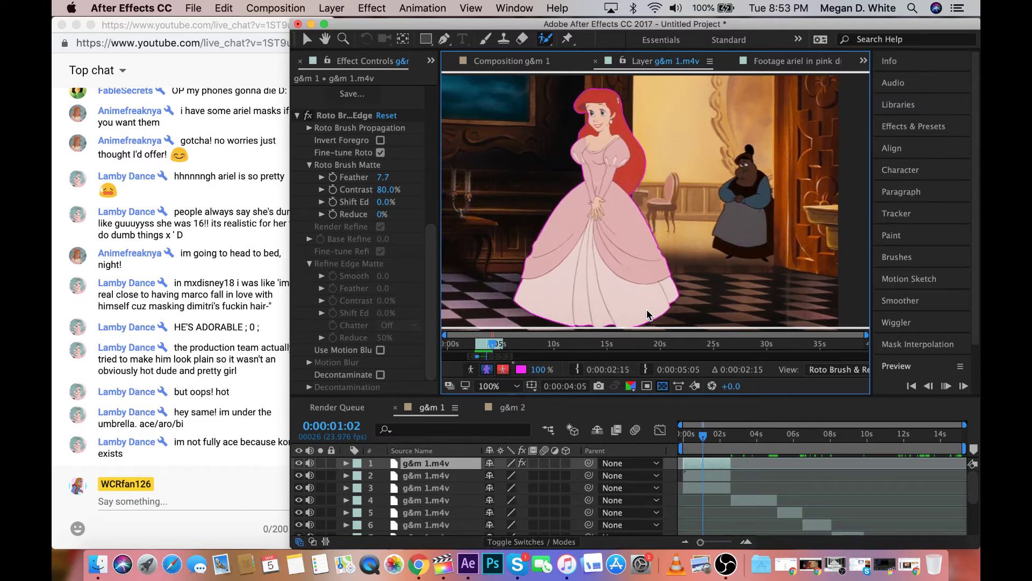
{"action": "key", "text": "Page_Down"}
{"action": "key", "text": "Page_Down"}
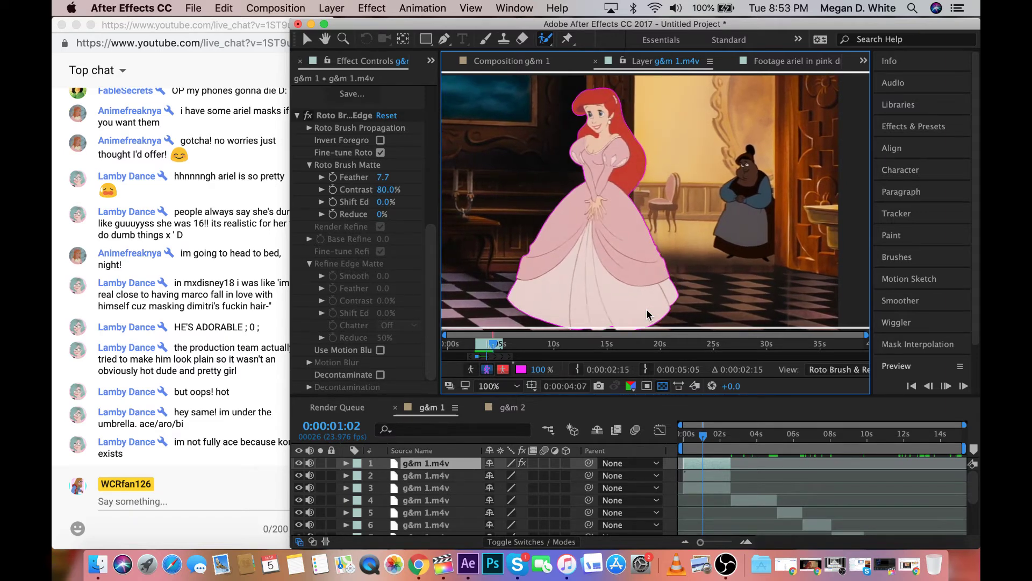
{"action": "key", "text": "Page_Down"}
{"action": "key", "text": "Page_Down"}
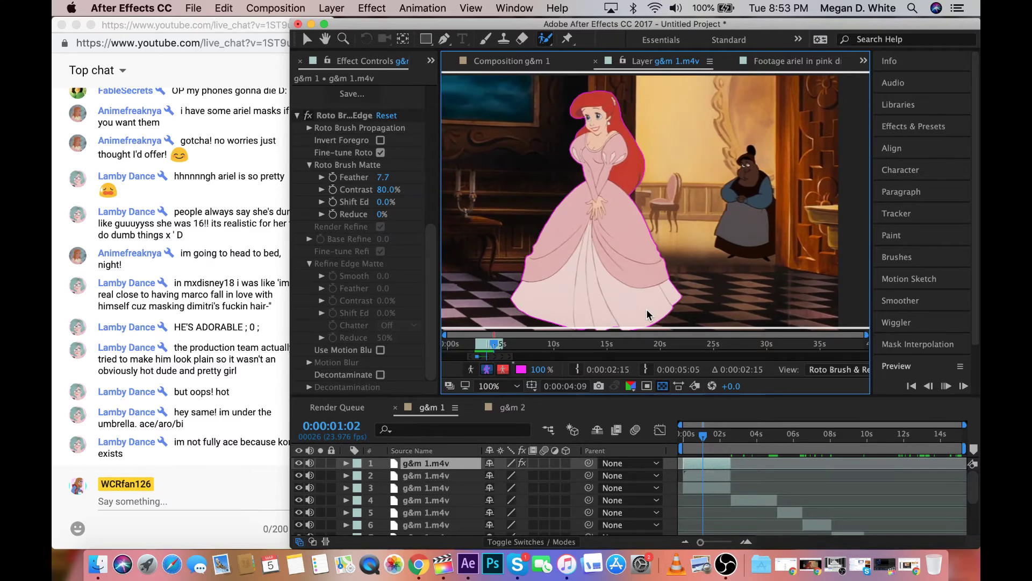
{"action": "key", "text": "Page_Down"}
{"action": "key", "text": "Page_Down"}
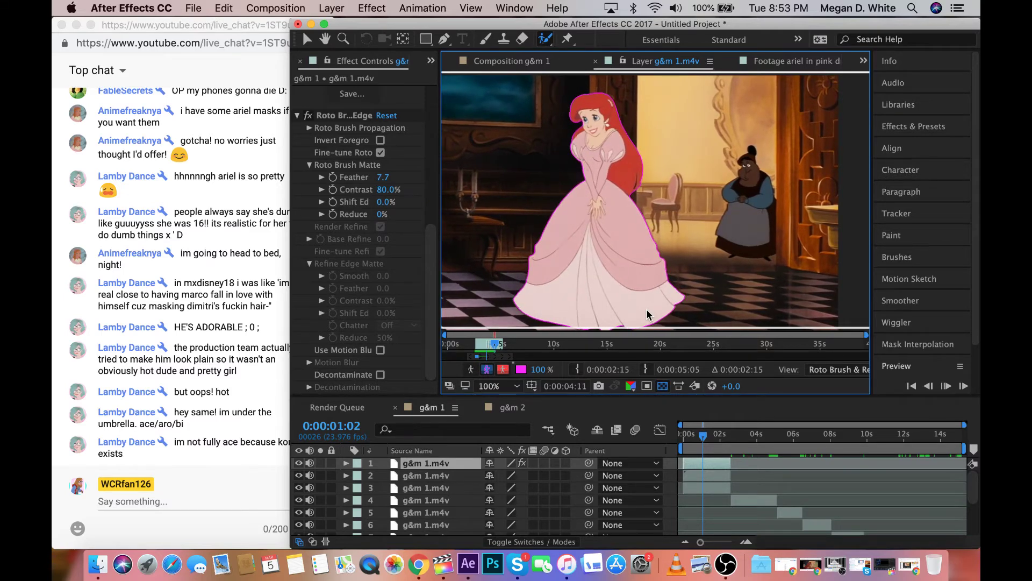
{"action": "key", "text": "Page_Down"}
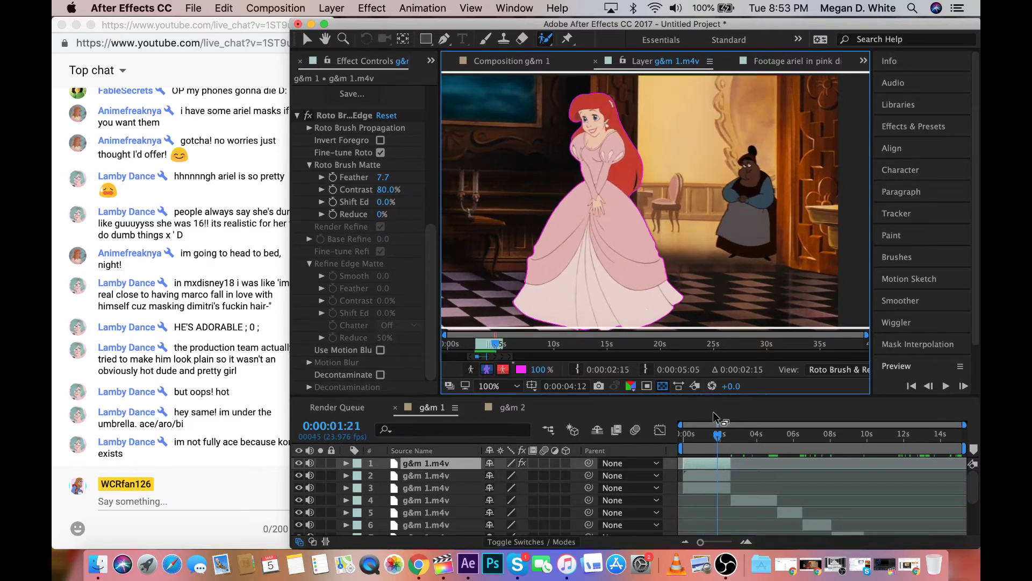
Advance to composition frame 0:00:01:22 and refine the Roto Brush outline around the lower red hair strands next to the chair
{"action": "left_click", "coordinate": [718, 433]}
{"action": "key", "text": "Page_Up"}
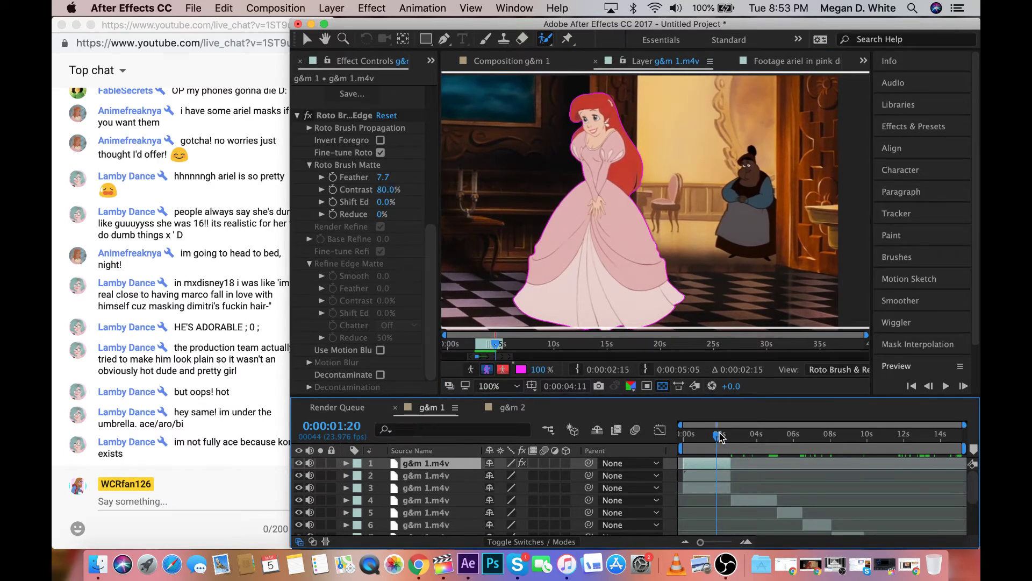
{"action": "key", "text": "Page_Down"}
{"action": "key", "text": "Page_Down"}
{"action": "scroll", "coordinate": [633, 170], "scroll_direction": "up", "scroll_amount": 4}
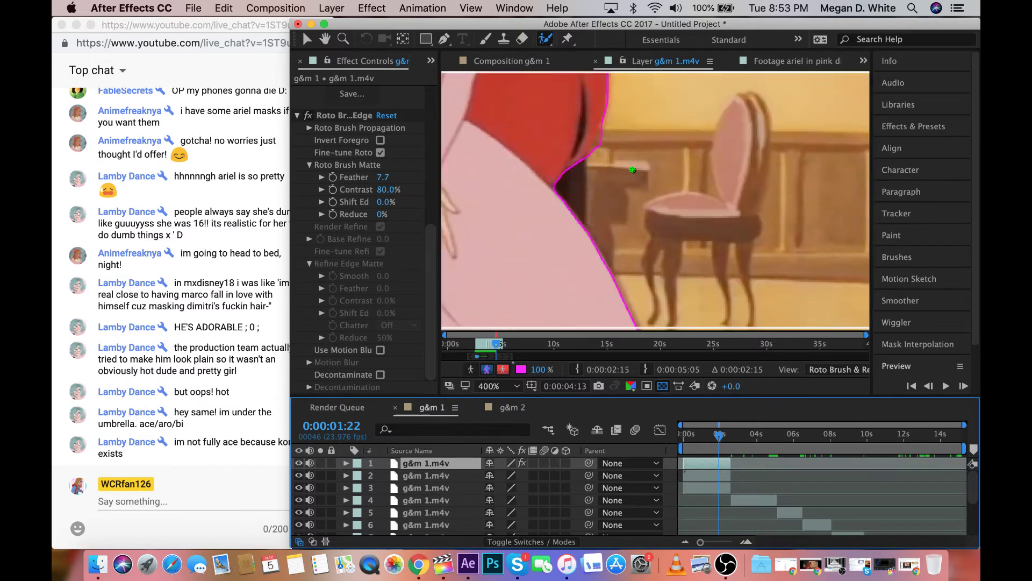
{"action": "left_click_drag", "start_coordinate": [574, 155], "coordinate": [584, 85]}
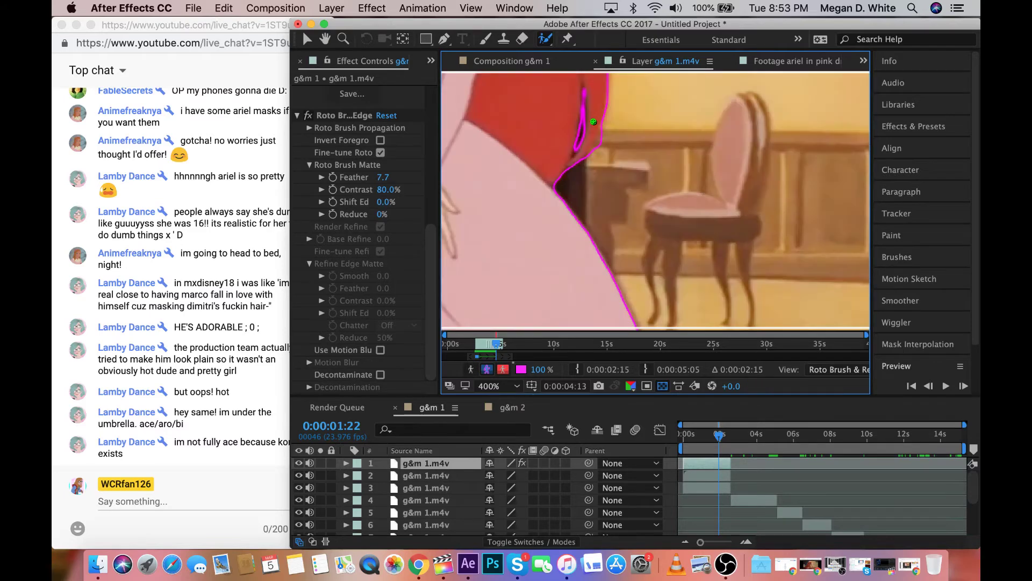
{"action": "mouse_move", "coordinate": [589, 154]}
{"action": "left_mouse_down"}
{"action": "mouse_move", "coordinate": [584, 86]}
{"action": "mouse_move", "coordinate": [578, 137]}
{"action": "left_mouse_up"}
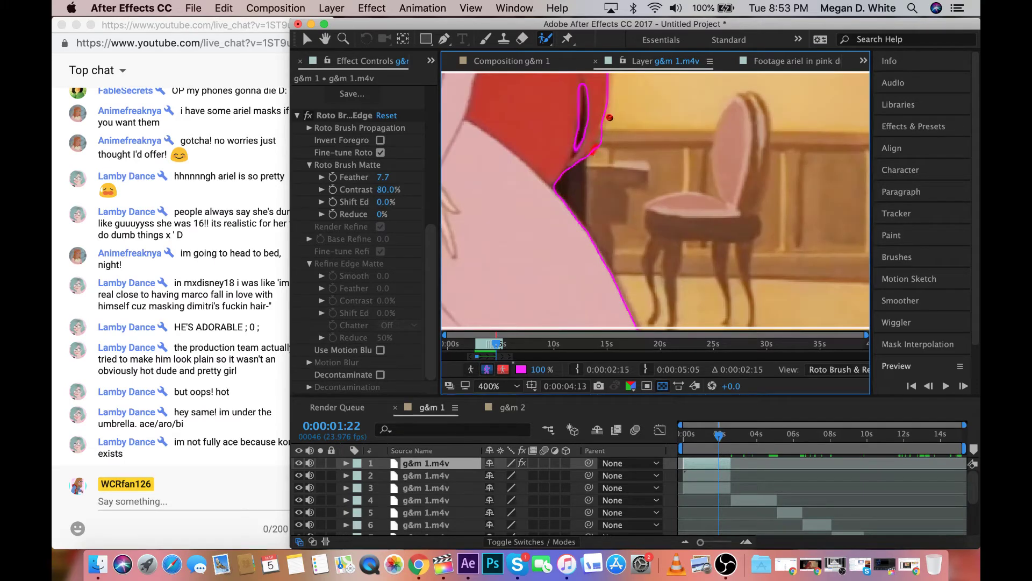
{"action": "left_click", "coordinate": [609, 118]}
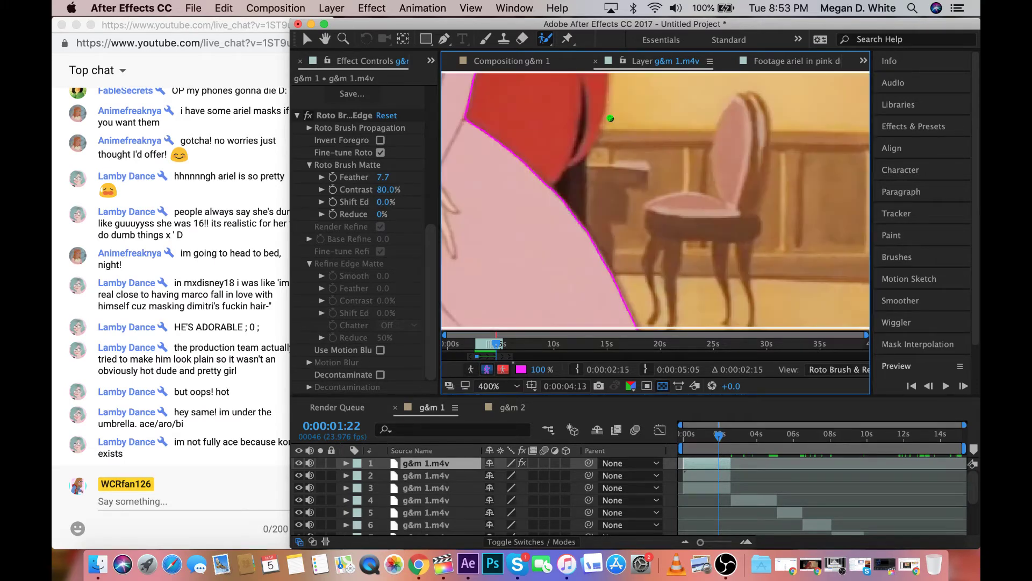
{"action": "left_click_drag", "start_coordinate": [555, 144], "coordinate": [573, 74]}
{"action": "mouse_move", "coordinate": [572, 162]}
{"action": "left_mouse_down"}
{"action": "mouse_move", "coordinate": [597, 114]}
{"action": "mouse_move", "coordinate": [599, 70]}
{"action": "left_mouse_up"}
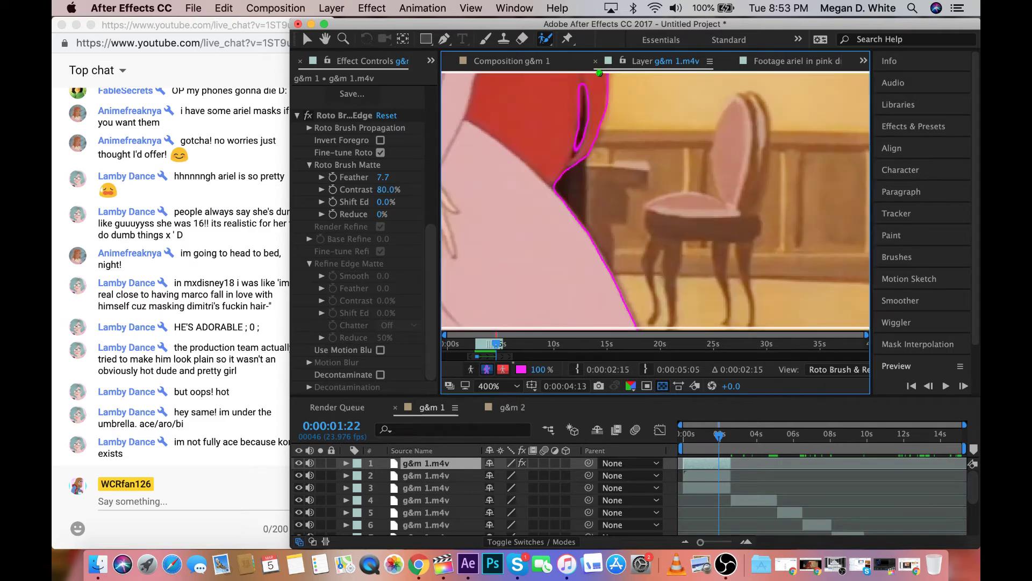
Examine the whole princess's cut-out and Roto Brush edge around frame 0:00:01:22
{"action": "key", "text": "slash"}
{"action": "key", "text": "Page_Up"}
{"action": "key", "text": "Page_Up"}
{"action": "key", "text": "Page_Up"}
{"action": "key", "text": "Page_Up"}
{"action": "key", "text": "Page_Up"}
{"action": "key", "text": "Page_Up"}
{"action": "key", "text": "Page_Up"}
{"action": "key", "text": "Page_Up"}
{"action": "key", "text": "Page_Up"}
{"action": "key", "text": "Page_Up"}
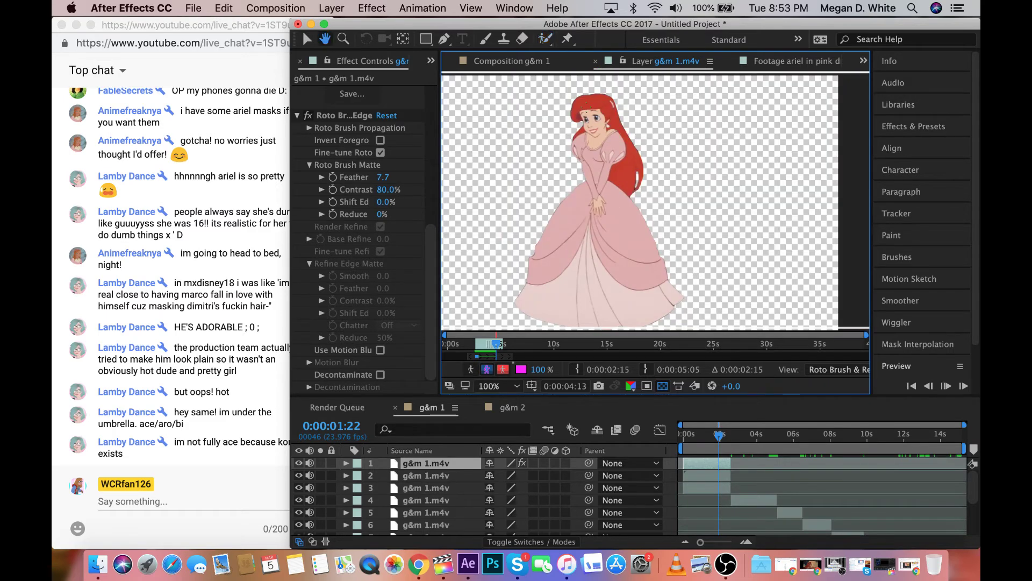
{"action": "key", "text": "space"}
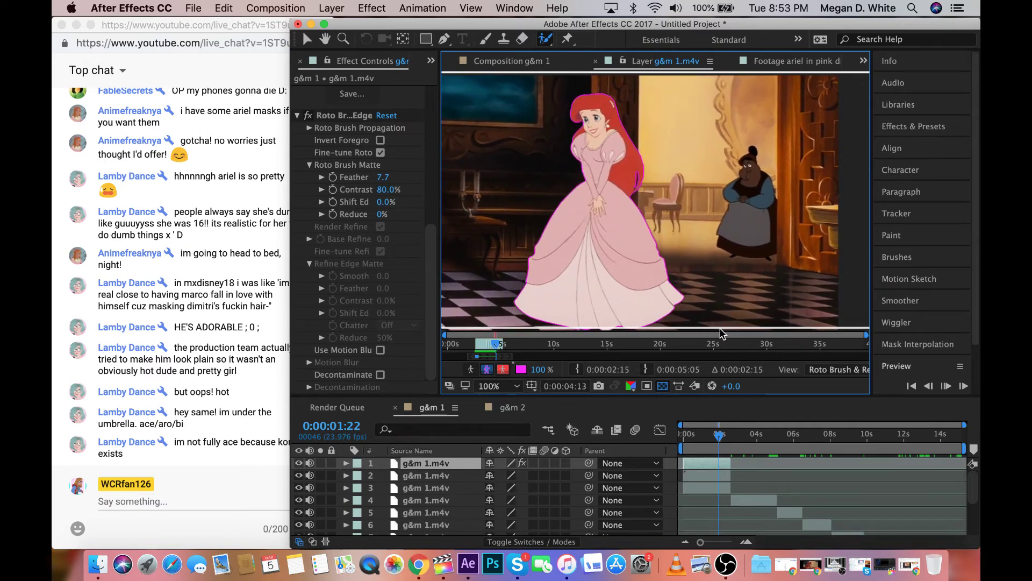
Propagate the Roto Brush outline frame by frame from layer time 0:00:04:14 to 0:00:05:03, checking the hair and dress edges
{"action": "key", "text": "Page_Down"}
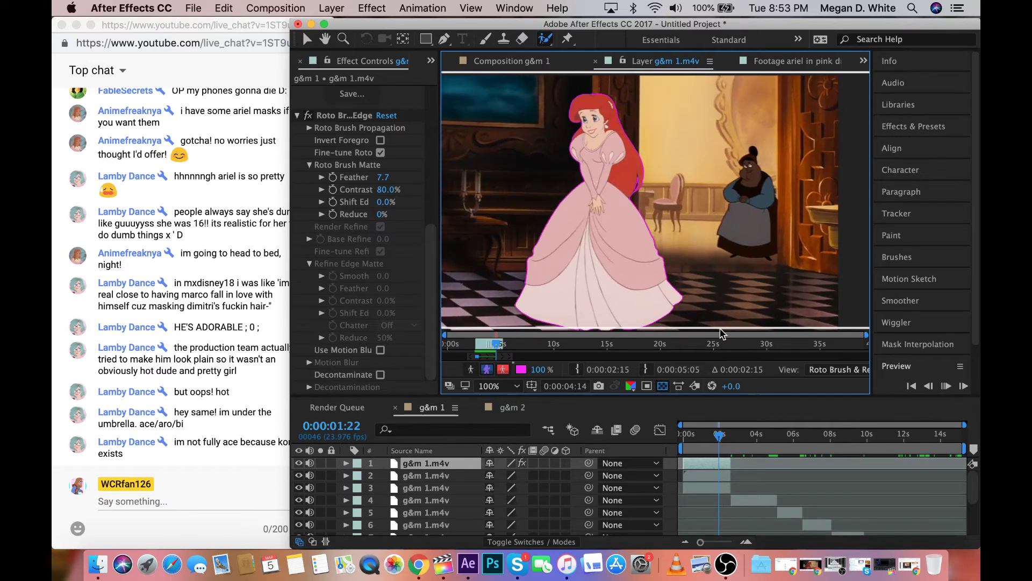
{"action": "key", "text": "Page_Down"}
{"action": "key", "text": "Page_Down"}
{"action": "key", "text": "Page_Down"}
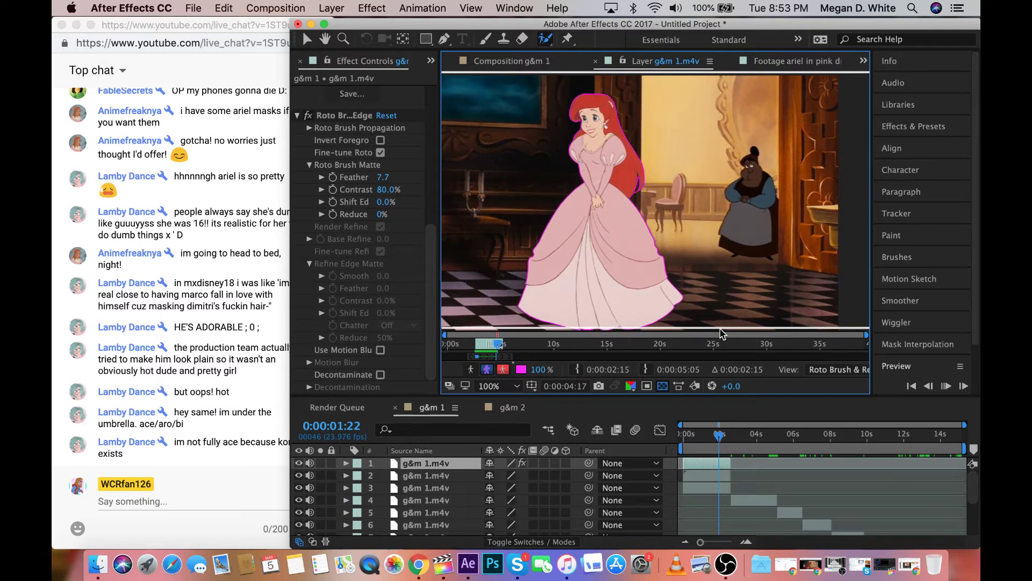
{"action": "key", "text": "Page_Down"}
{"action": "key", "text": "Page_Down"}
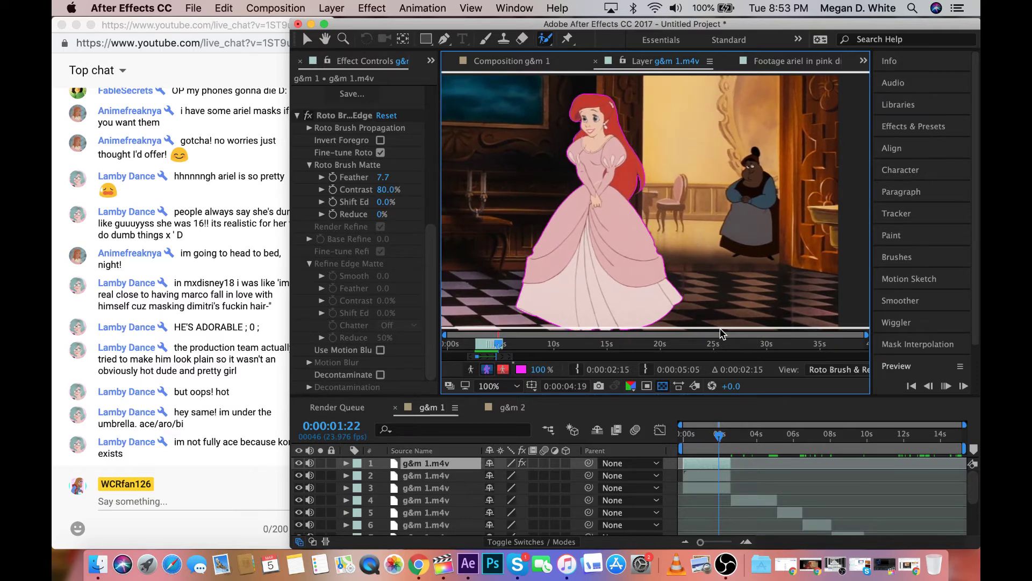
{"action": "key", "text": "Page_Down"}
{"action": "key", "text": "Page_Down"}
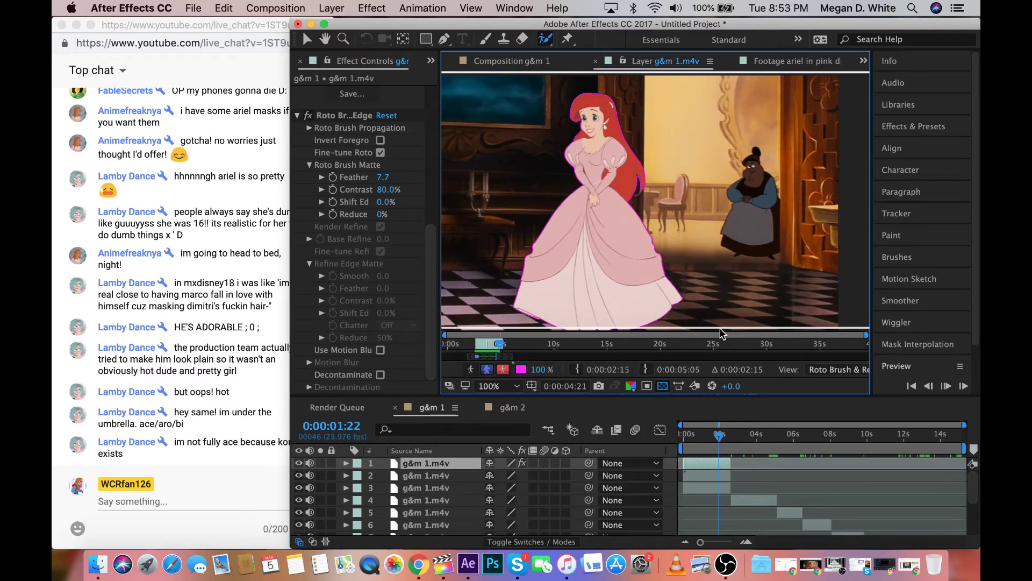
{"action": "key", "text": "Page_Down"}
{"action": "key", "text": "Page_Down"}
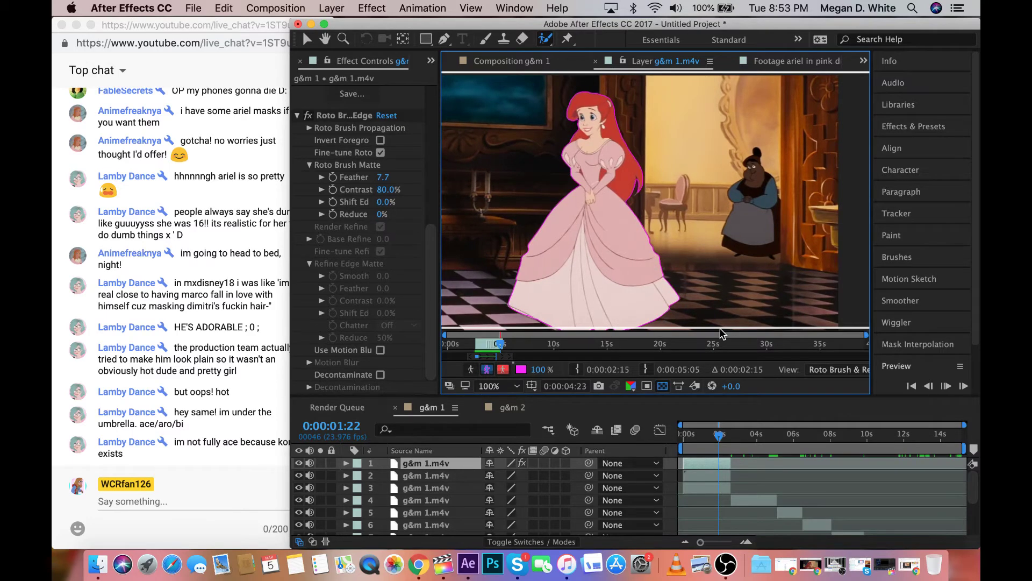
{"action": "key", "text": "Page_Down"}
{"action": "key", "text": "Page_Down"}
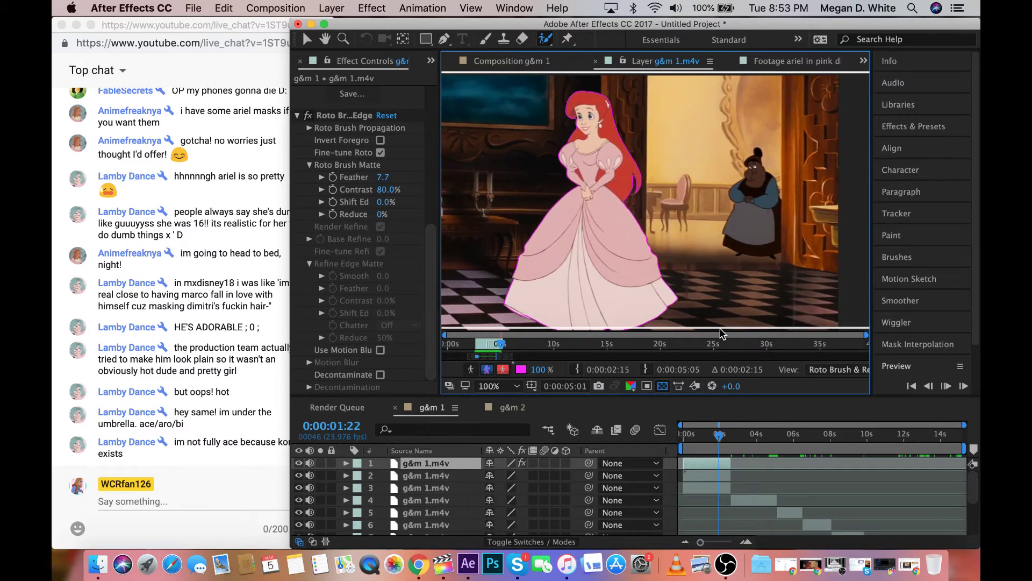
{"action": "key", "text": "Page_Down"}
{"action": "key", "text": "Page_Down"}
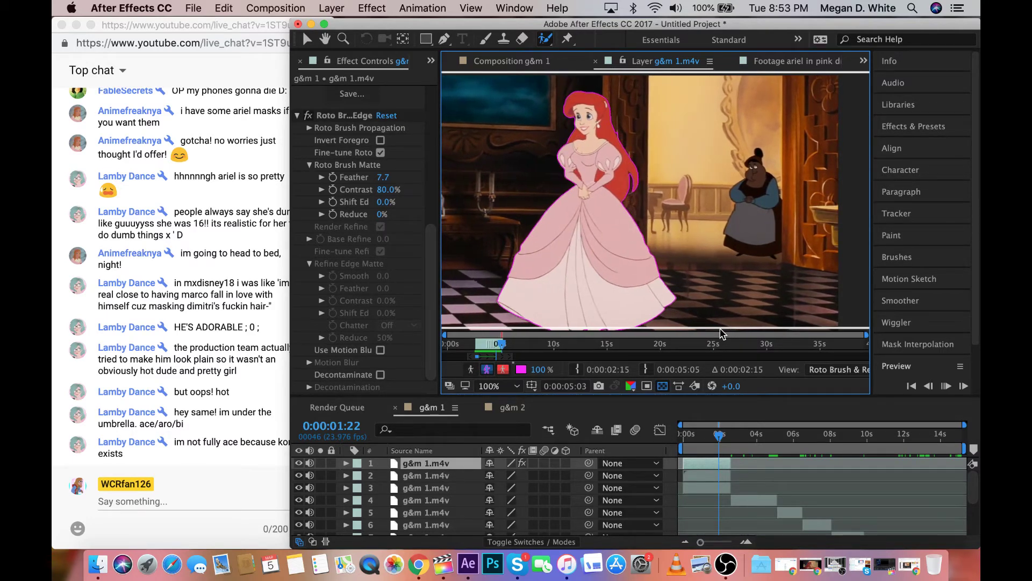
Play back the finished Roto Brush outline, then return to frame 0:00:00:00
{"action": "key", "text": "space"}
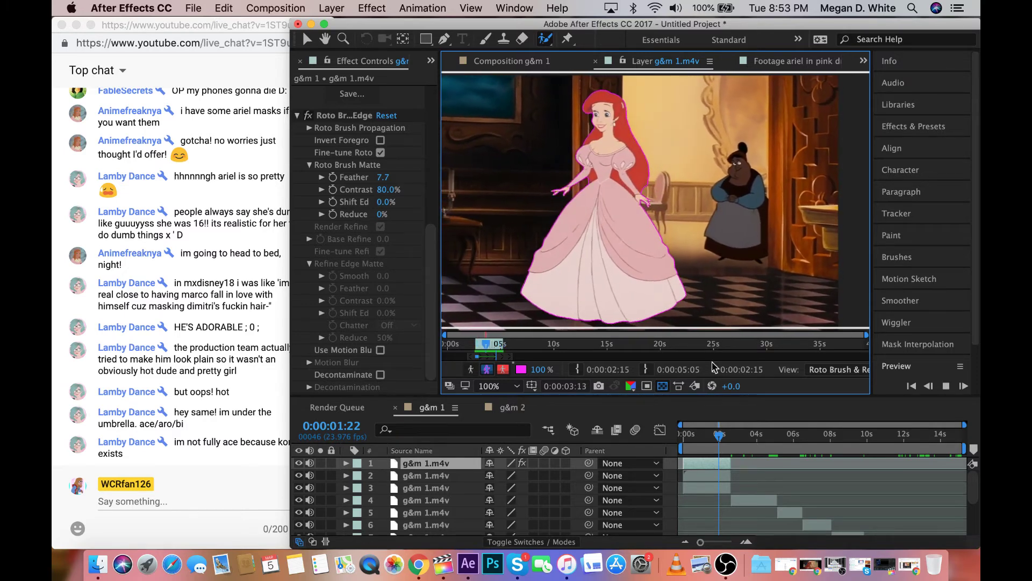
{"action": "left_click", "coordinate": [682, 441]}
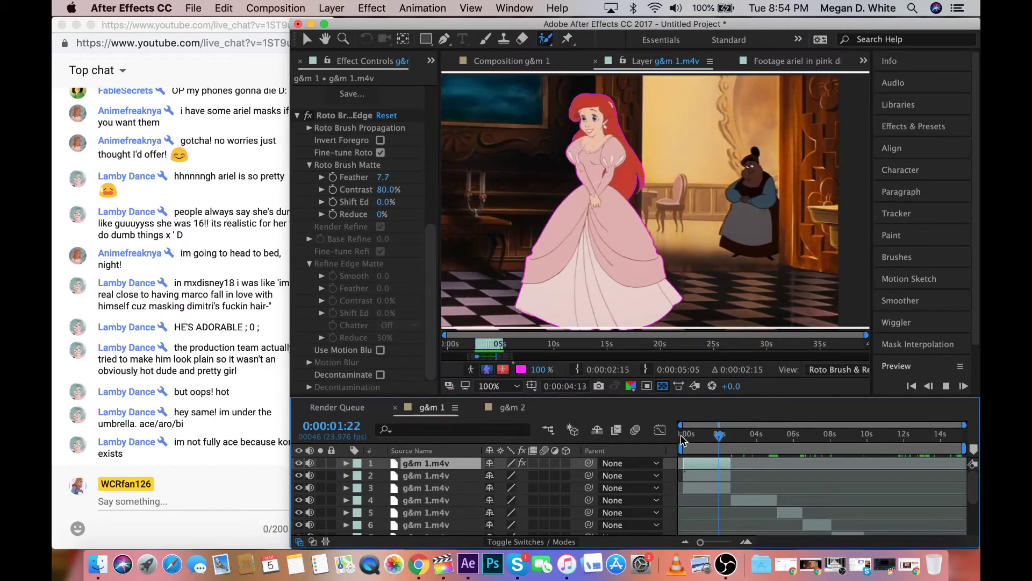
{"action": "key", "text": "space"}
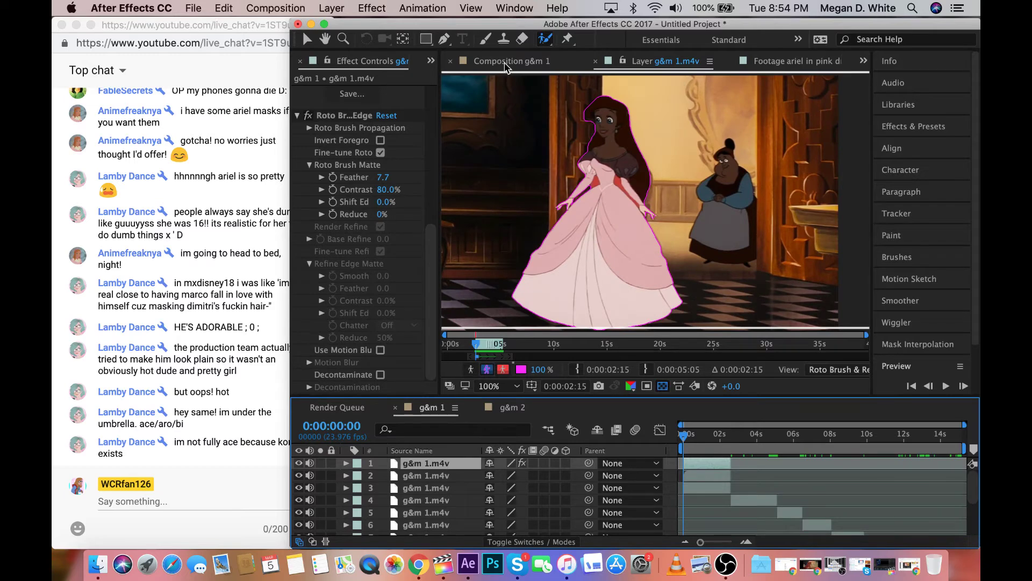
Show the g&m 1 composition and hide layer 2 so the princess stands over the ballroom background
{"action": "left_click", "coordinate": [505, 64]}
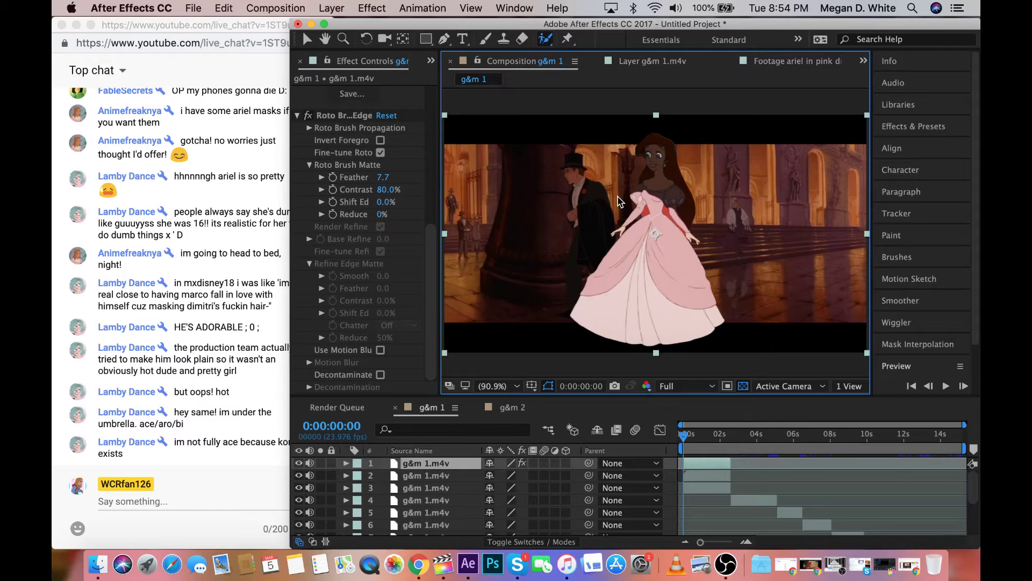
{"action": "left_click", "coordinate": [299, 475]}
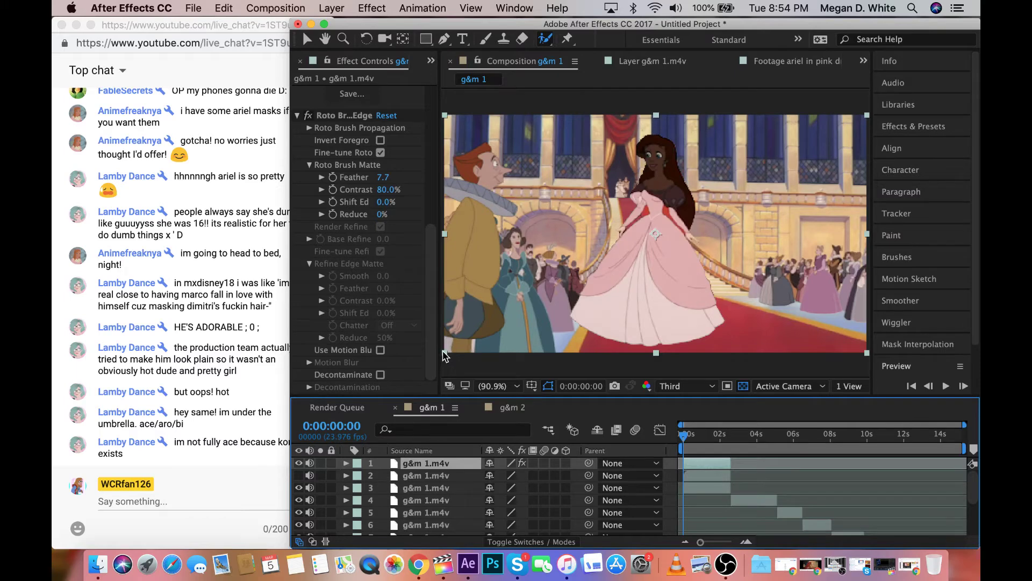
Scale the cut-out princess on layer 1 down slightly and keep that layer selected
{"action": "left_click", "coordinate": [446, 356]}
{"action": "left_click", "coordinate": [590, 344]}
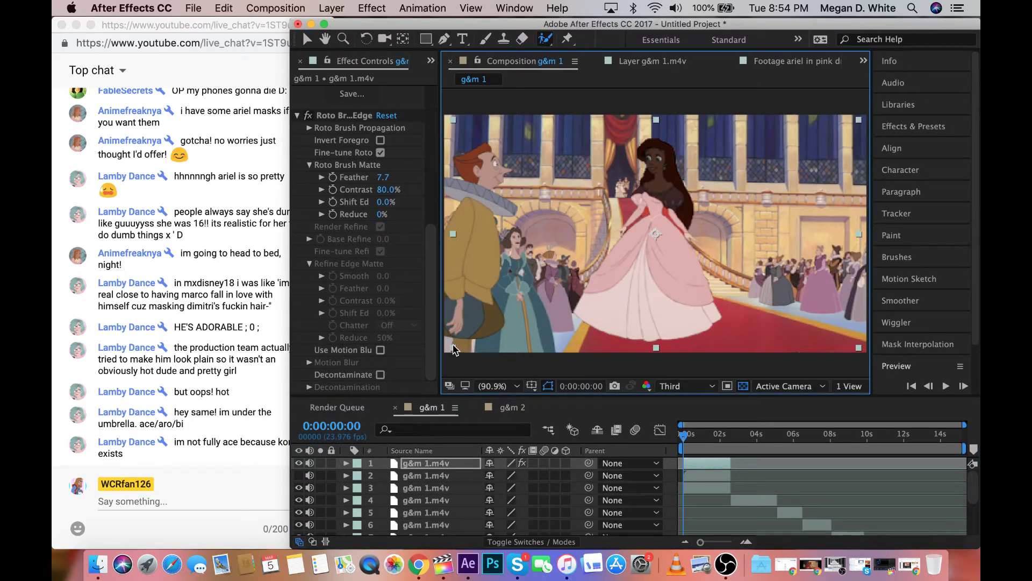
{"action": "left_click", "coordinate": [518, 295]}
{"action": "left_click", "coordinate": [699, 463]}
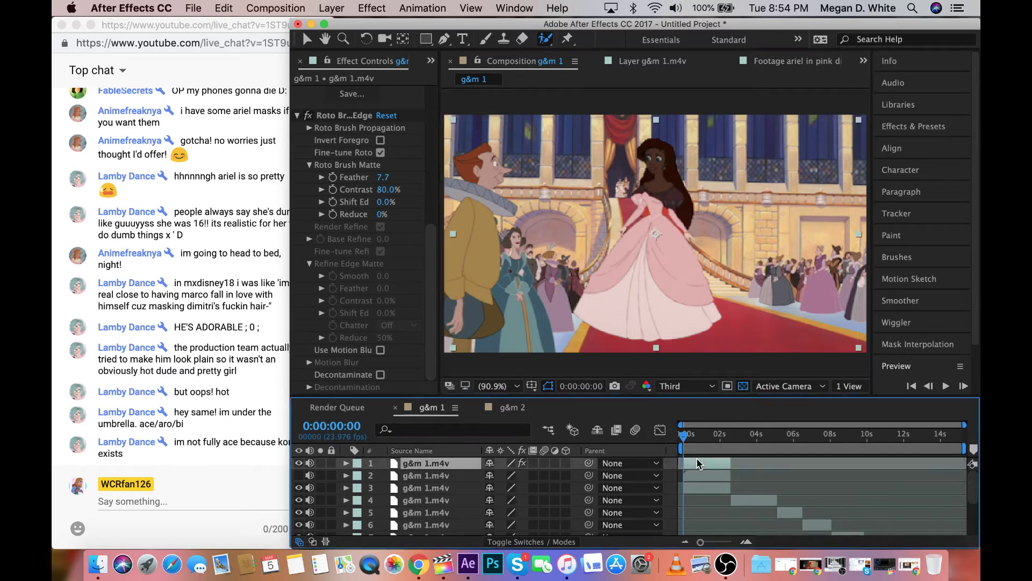
Shrink the cut-out princess on layer 1 to fit the doorway atop the stairs and flip her horizontally
{"action": "left_click_drag", "start_coordinate": [454, 348], "coordinate": [601, 202]}
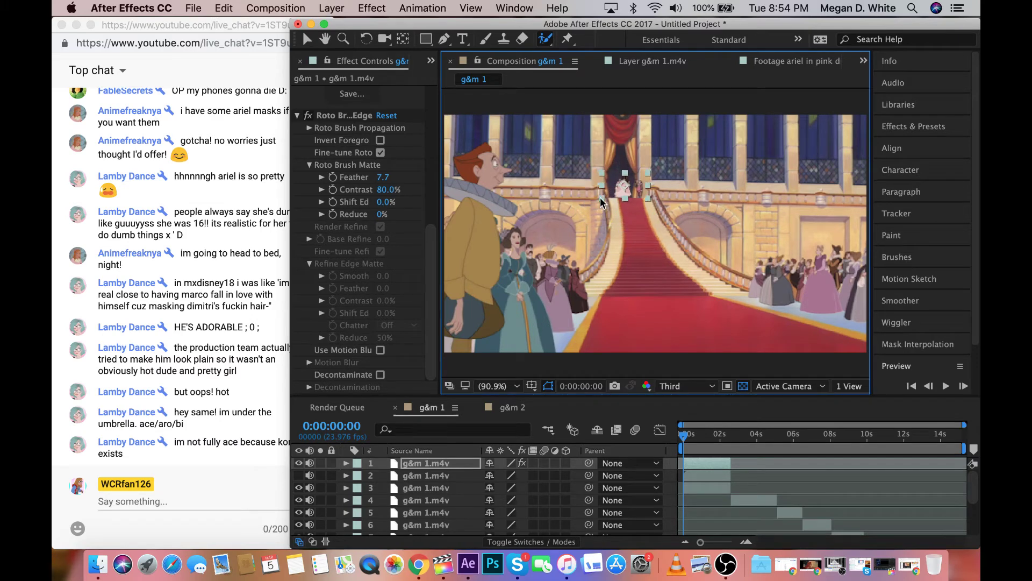
{"action": "left_click", "coordinate": [557, 7]}
{"action": "type", "text": "flip v"}
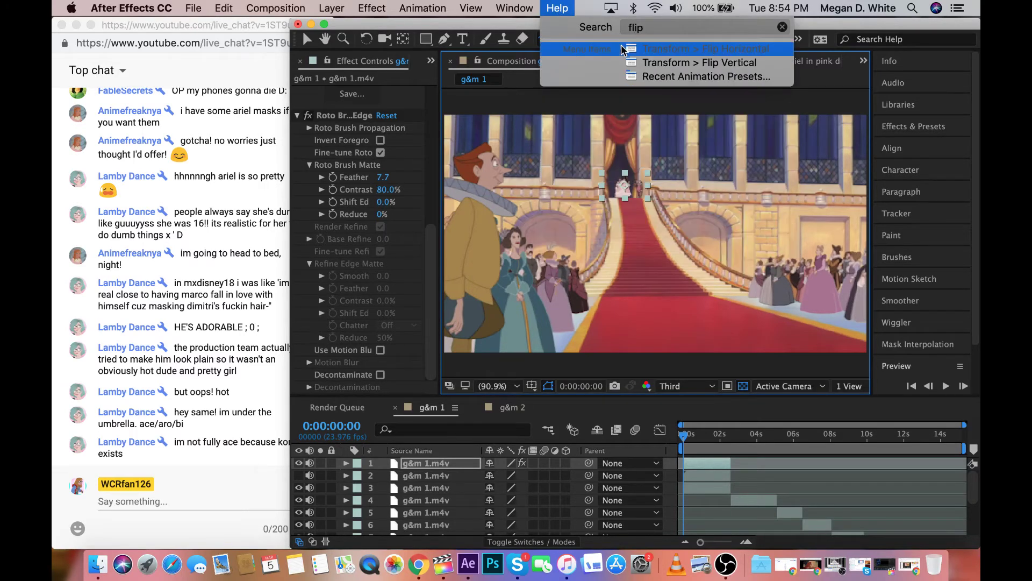
{"action": "key", "text": "Return"}
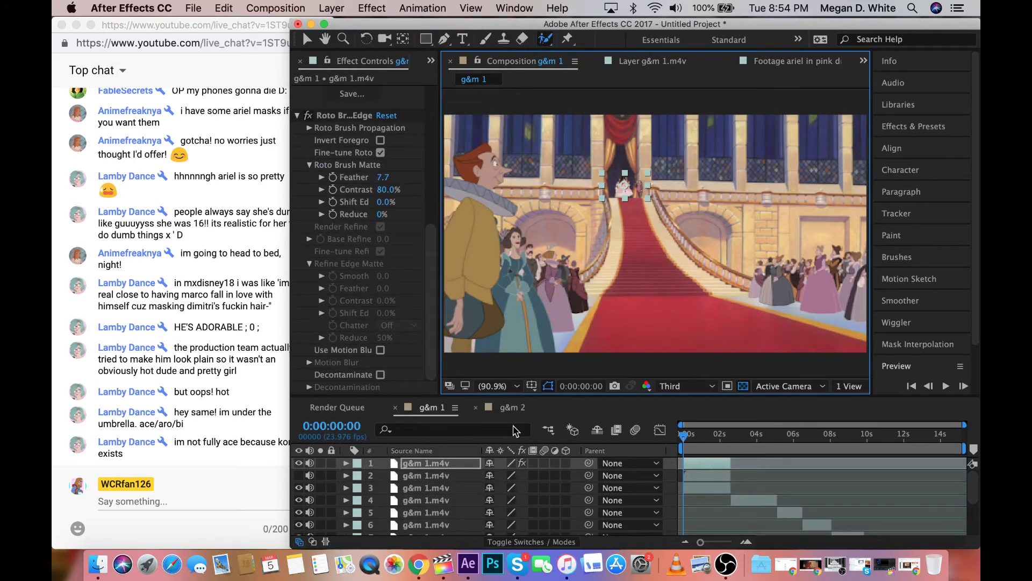
Create a 1280 × 720 px solid in the dark colour sampled from the doorway and place it below layer 2
{"action": "left_click", "coordinate": [241, 5]}
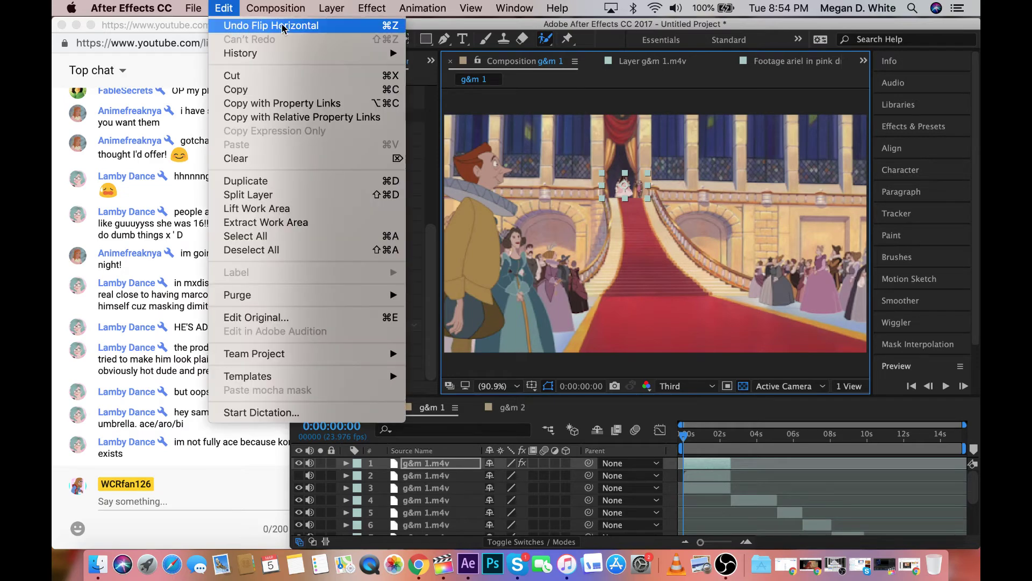
{"action": "mouse_move", "coordinate": [332, 7]}
{"action": "mouse_move", "coordinate": [392, 28]}
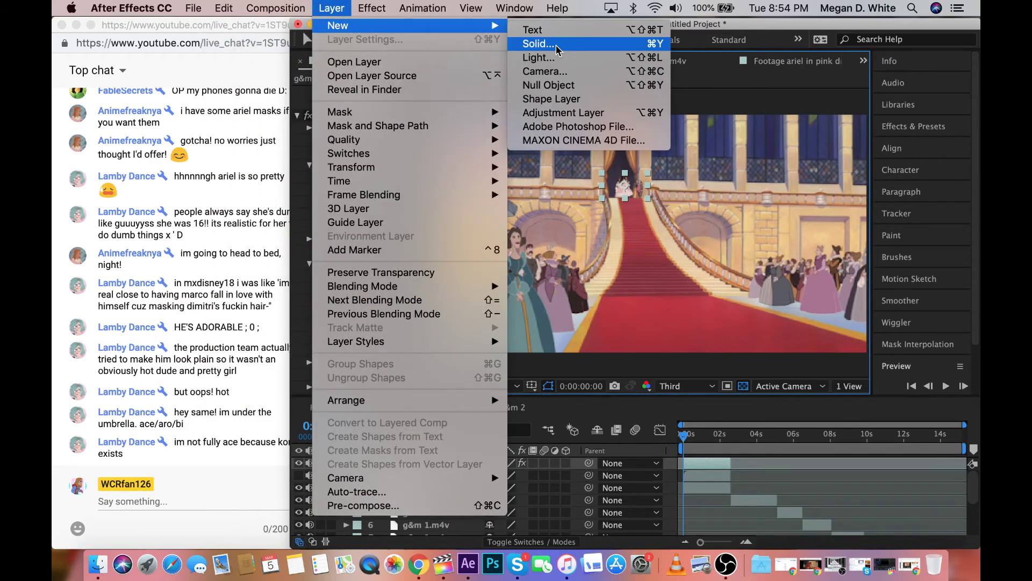
{"action": "left_click", "coordinate": [535, 44]}
{"action": "left_click", "coordinate": [233, 414]}
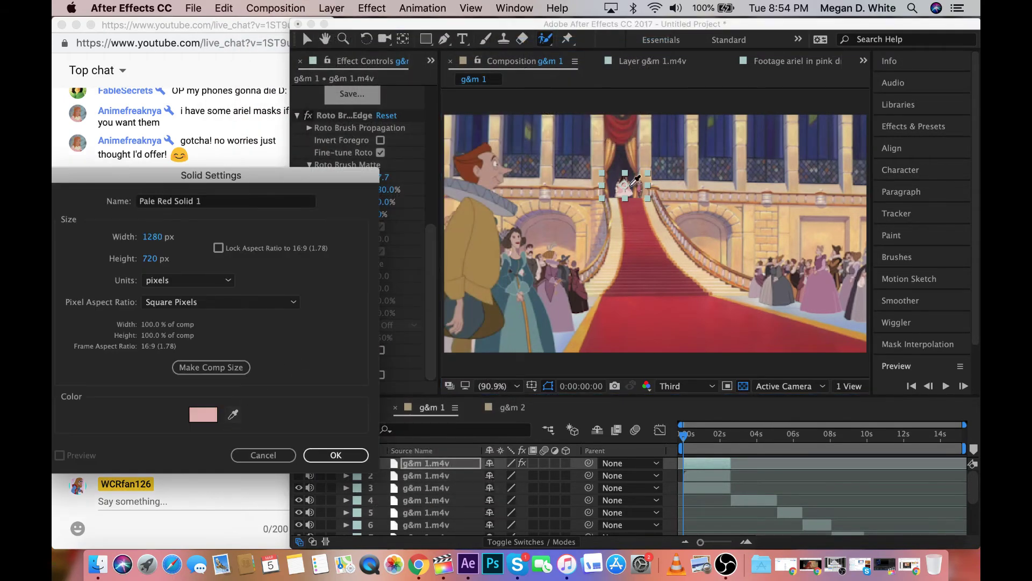
{"action": "left_click", "coordinate": [616, 181]}
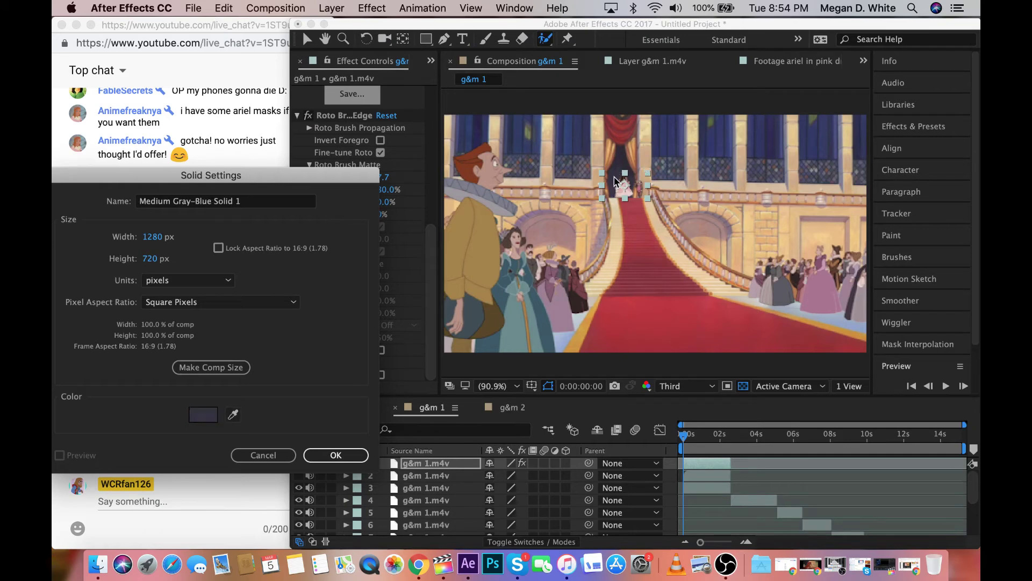
{"action": "left_click", "coordinate": [335, 455]}
{"action": "left_click_drag", "start_coordinate": [425, 466], "coordinate": [425, 495]}
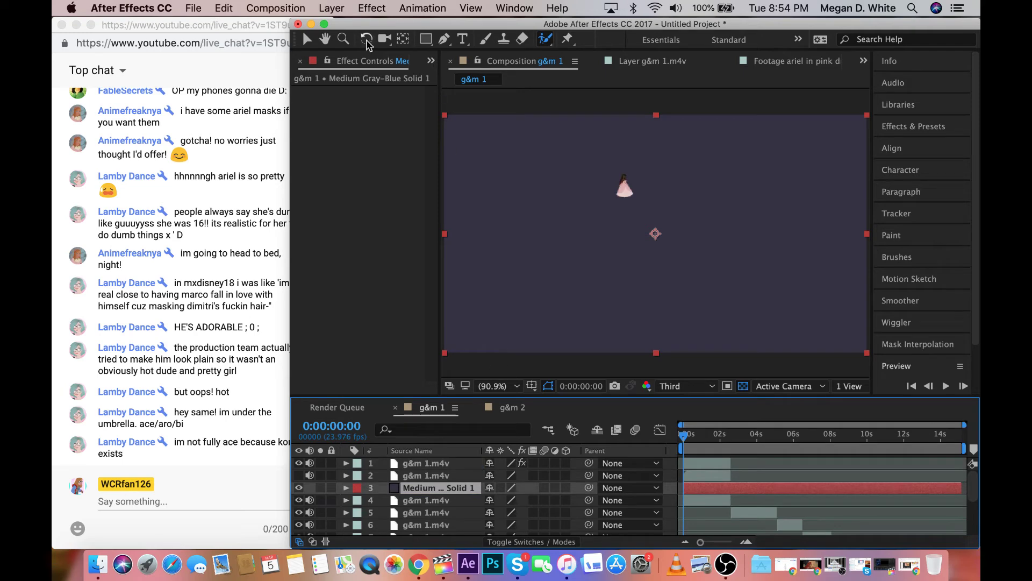
Draw a closed Pen tool mask on the solid around the doorway behind the princess, ending at the top of the stairs
{"action": "left_click", "coordinate": [443, 40]}
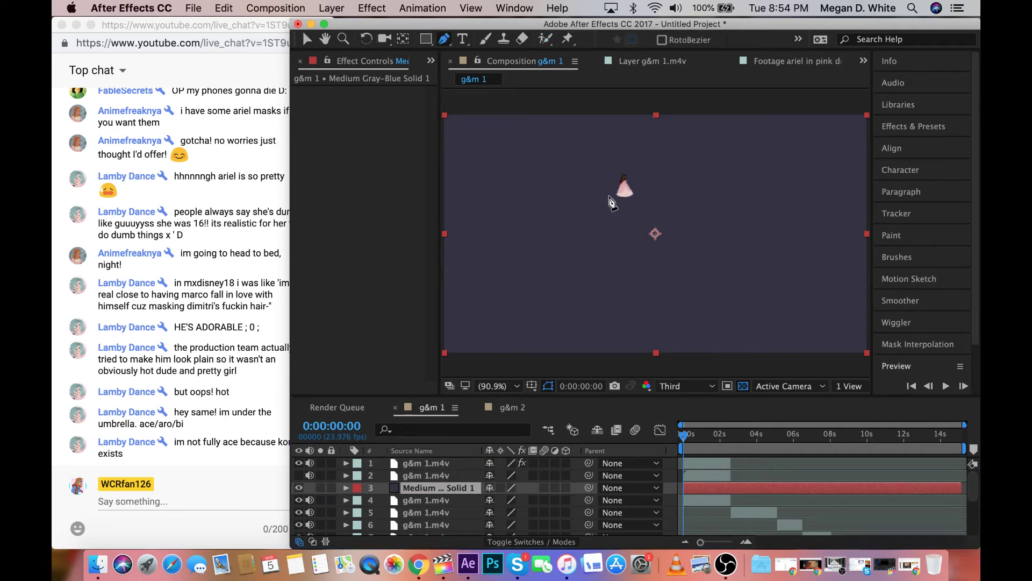
{"action": "left_click", "coordinate": [609, 196]}
{"action": "left_click", "coordinate": [610, 167]}
{"action": "left_click", "coordinate": [627, 160]}
{"action": "left_click", "coordinate": [641, 186]}
{"action": "left_click", "coordinate": [637, 208]}
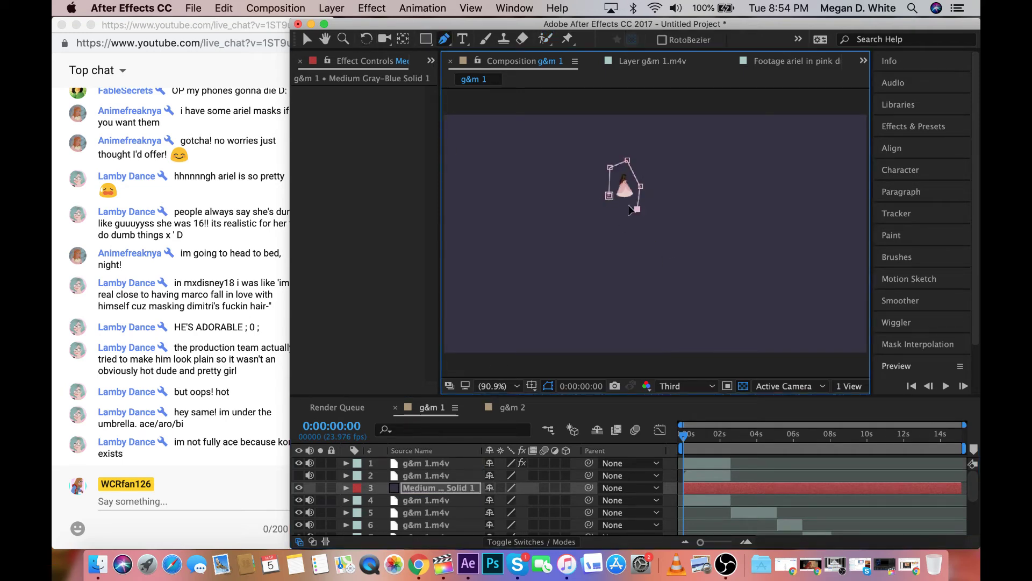
{"action": "left_click", "coordinate": [610, 195]}
{"action": "left_click_drag", "start_coordinate": [638, 210], "coordinate": [639, 198]}
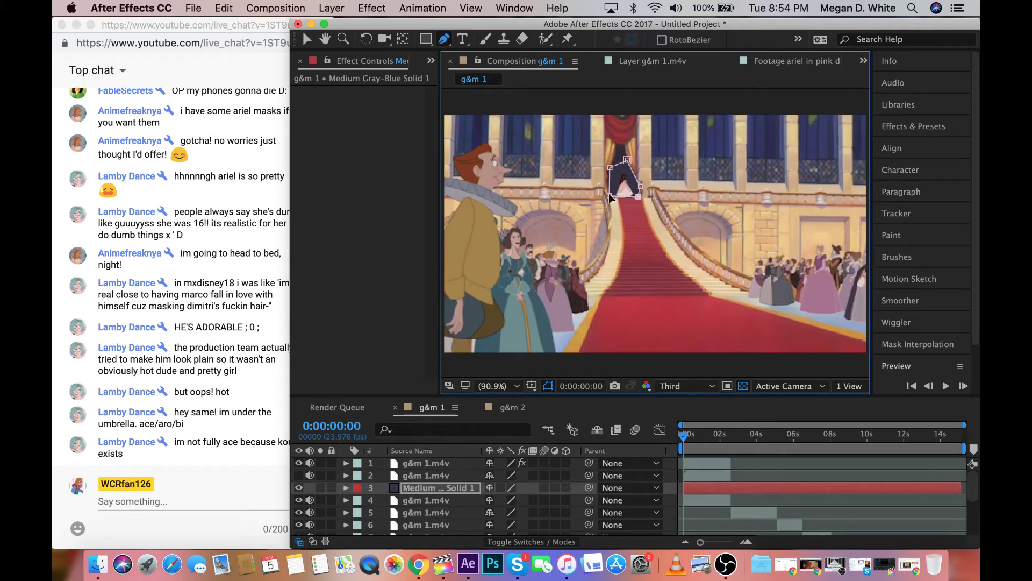
Tighten the solid's mask to the dark doorway opening and set its Mask Feather to 12 pixels
{"action": "left_click_drag", "start_coordinate": [611, 168], "coordinate": [630, 179]}
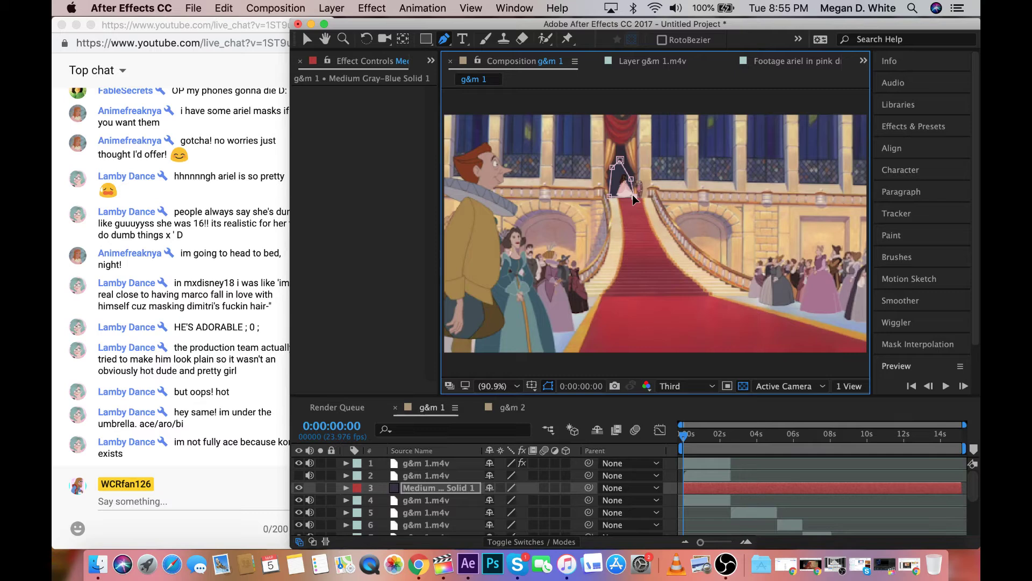
{"action": "key", "text": "f"}
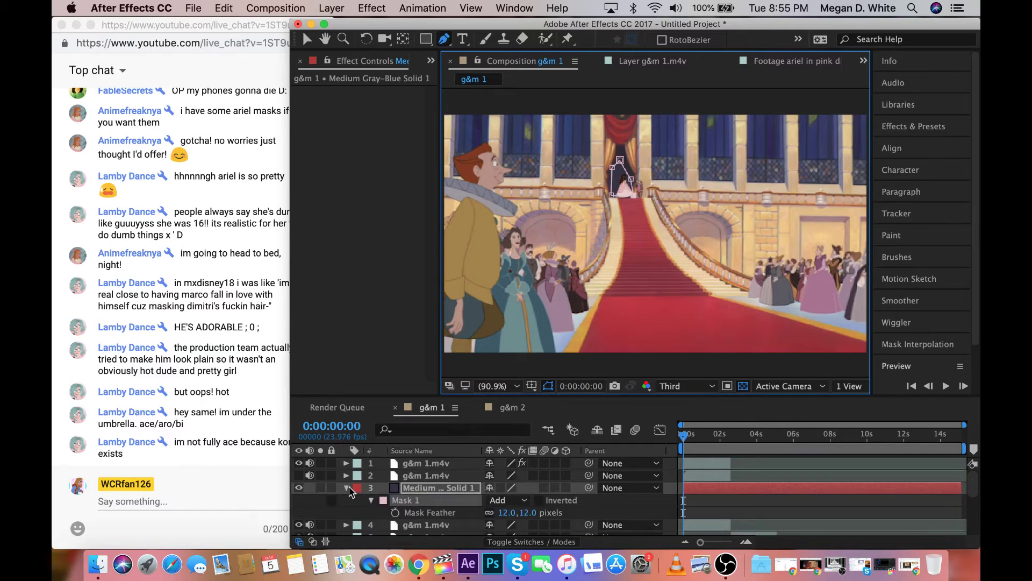
{"action": "left_click", "coordinate": [346, 488]}
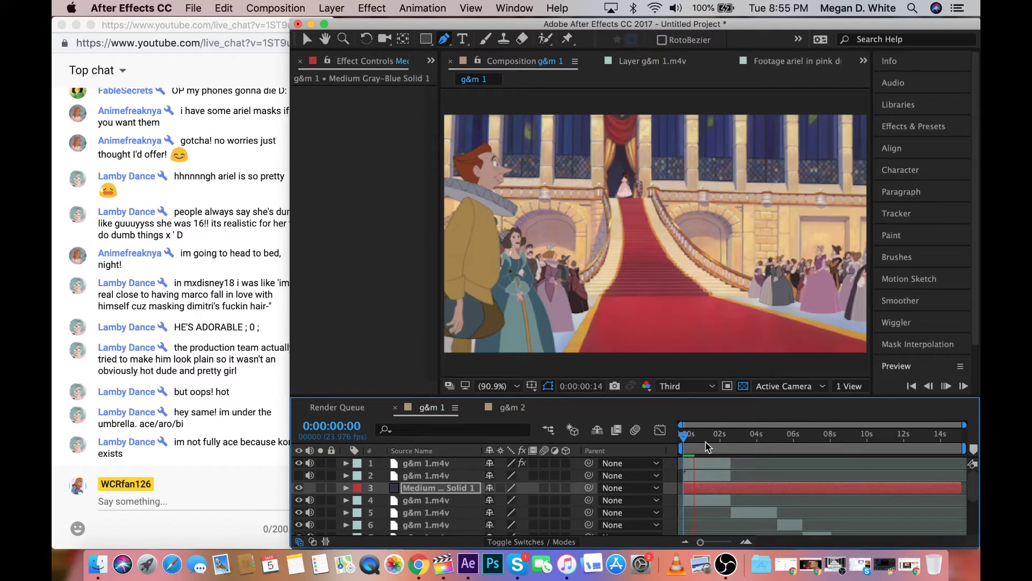
Reposition the small princess on layer 1 so she stands toward the doorway's left side at 0:00:00:00
{"action": "left_click", "coordinate": [707, 465]}
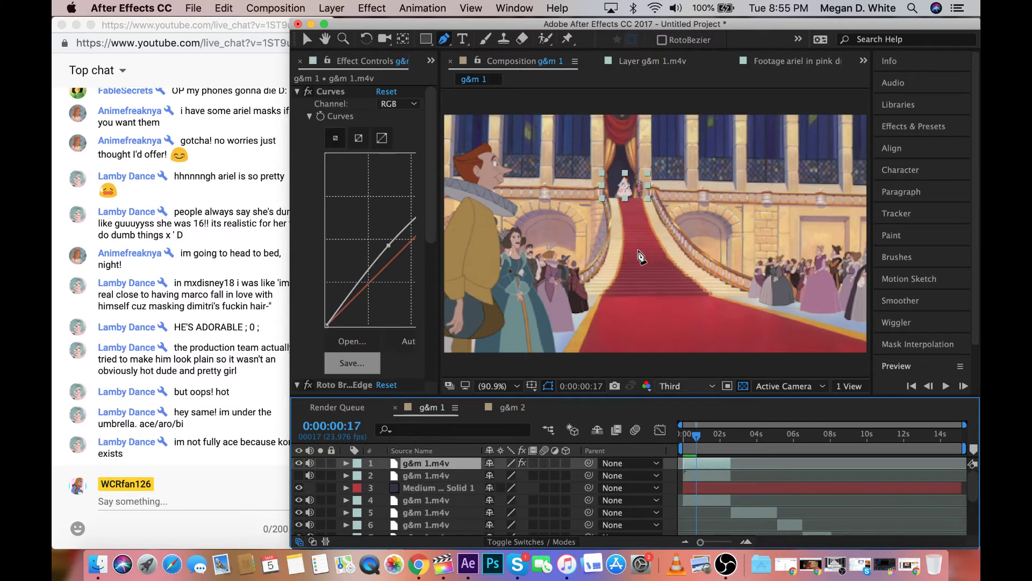
{"action": "scroll", "coordinate": [640, 250], "scroll_direction": "up", "scroll_amount": 3}
{"action": "left_click", "coordinate": [307, 38]}
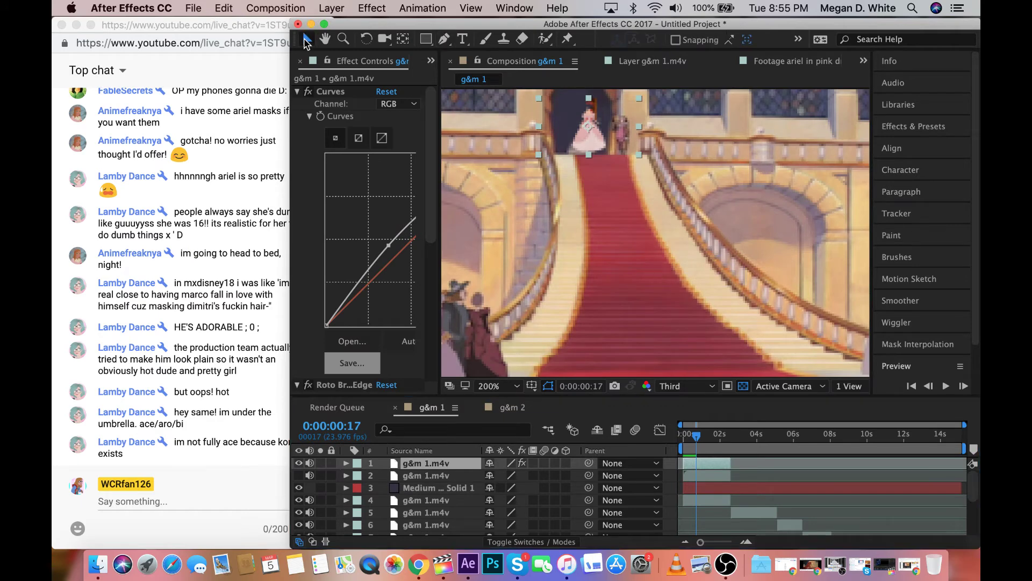
{"action": "left_click_drag", "start_coordinate": [608, 140], "coordinate": [614, 140]}
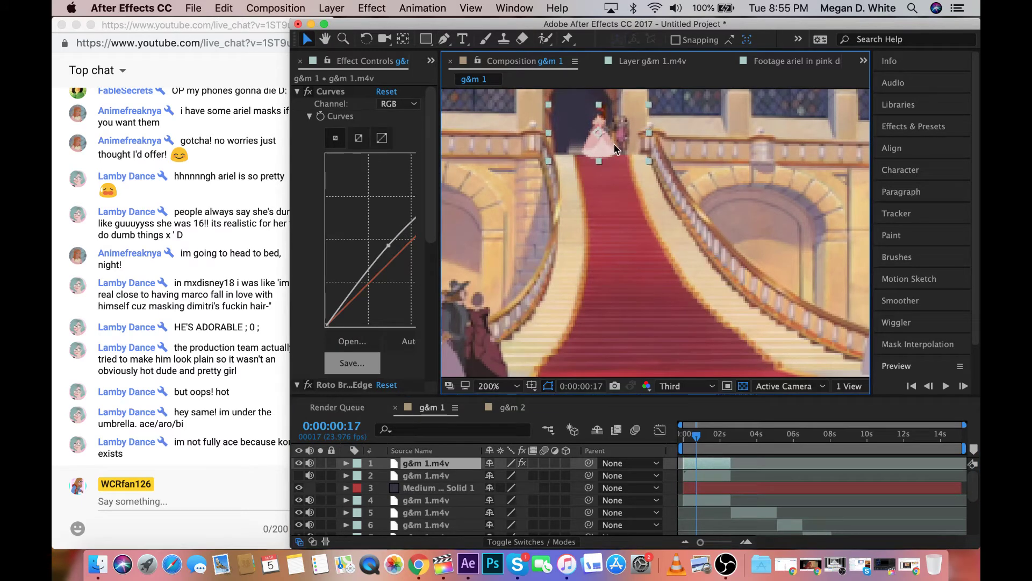
{"action": "left_click", "coordinate": [676, 442]}
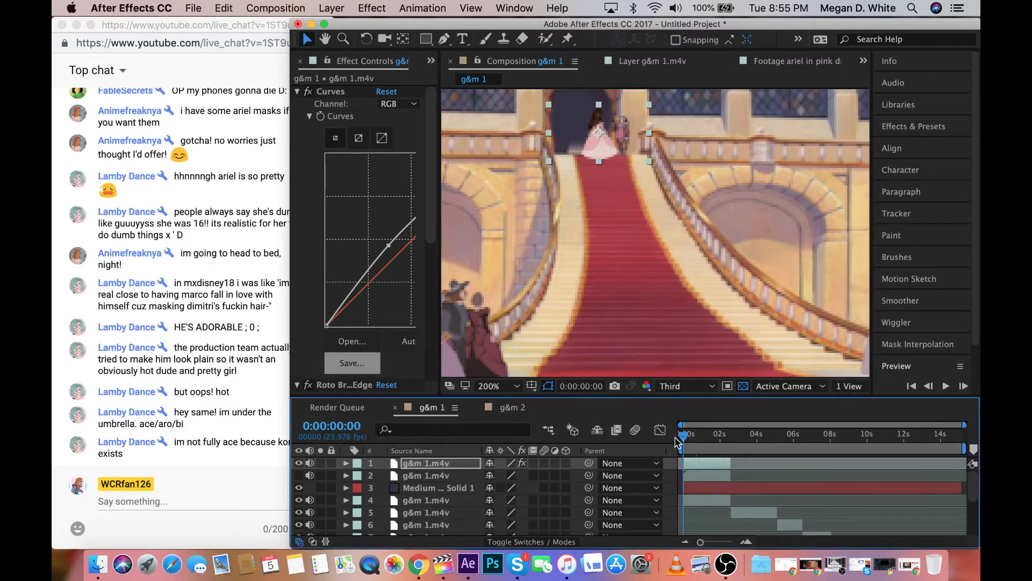
{"action": "left_click_drag", "start_coordinate": [601, 143], "coordinate": [584, 143]}
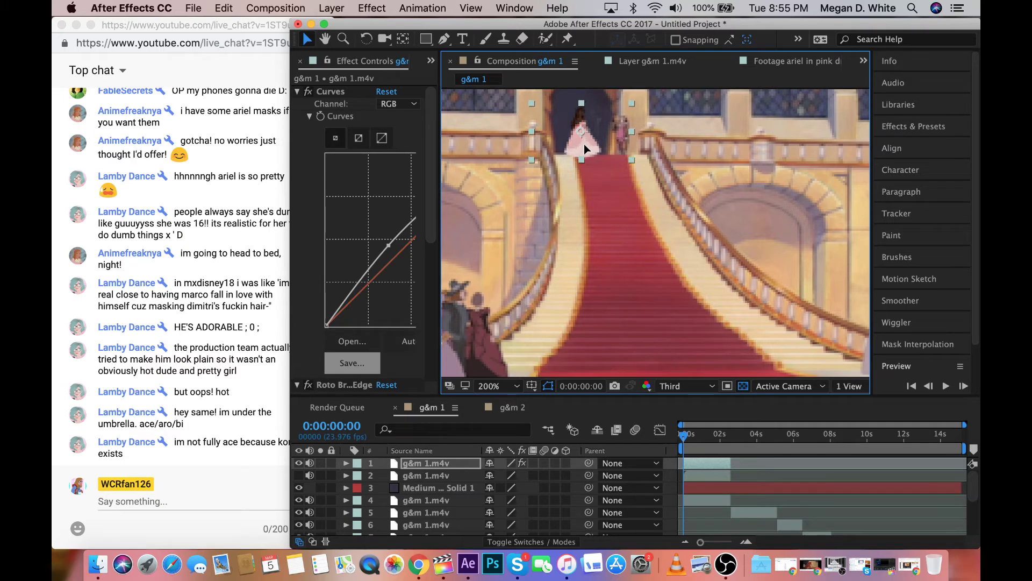
Duplicate the ballroom layer above the princess and mask the copy to the upper stairs so they cover her hem
{"action": "left_click", "coordinate": [705, 499]}
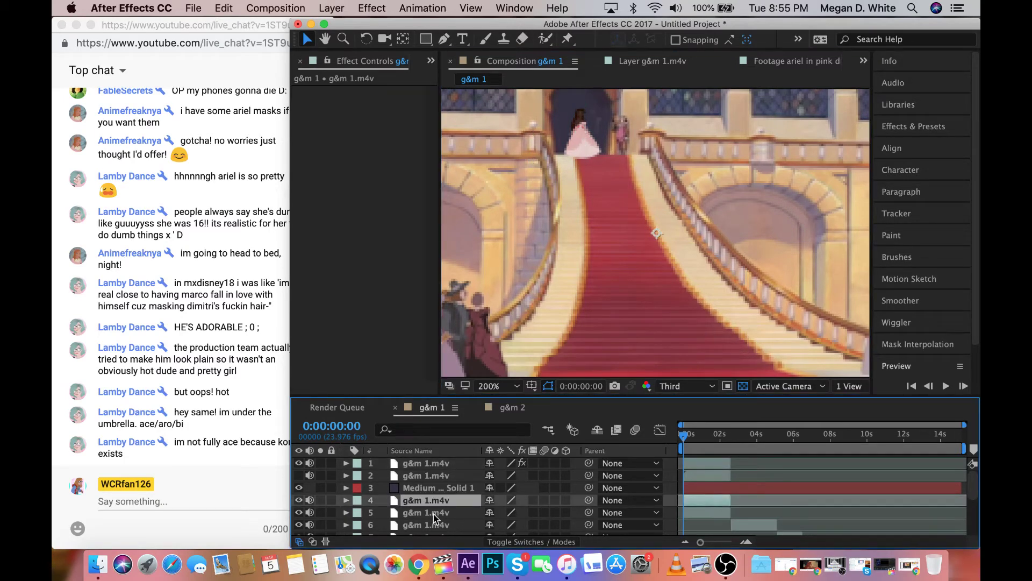
{"action": "left_click_drag", "start_coordinate": [431, 501], "coordinate": [428, 463]}
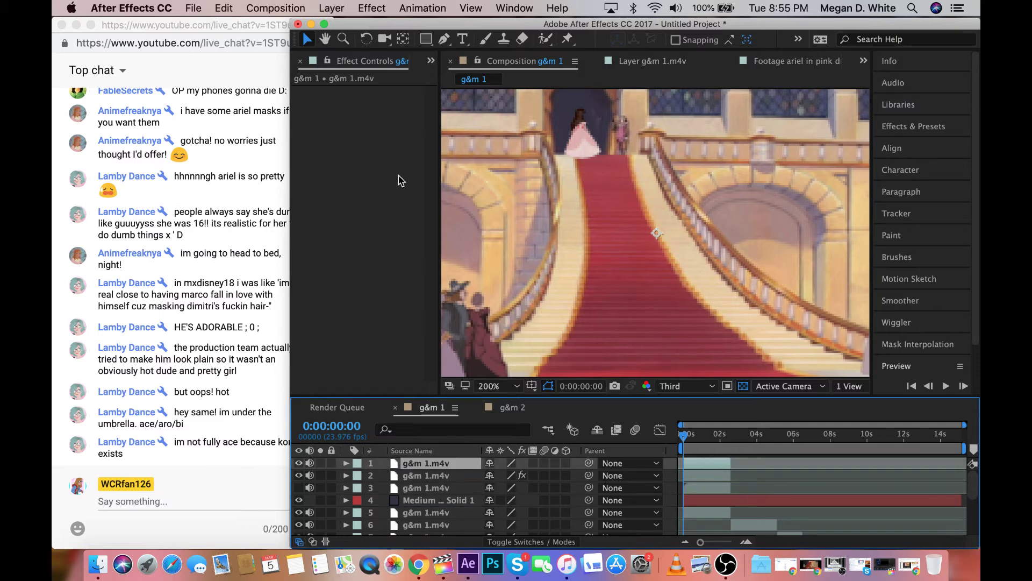
{"action": "left_click", "coordinate": [444, 40]}
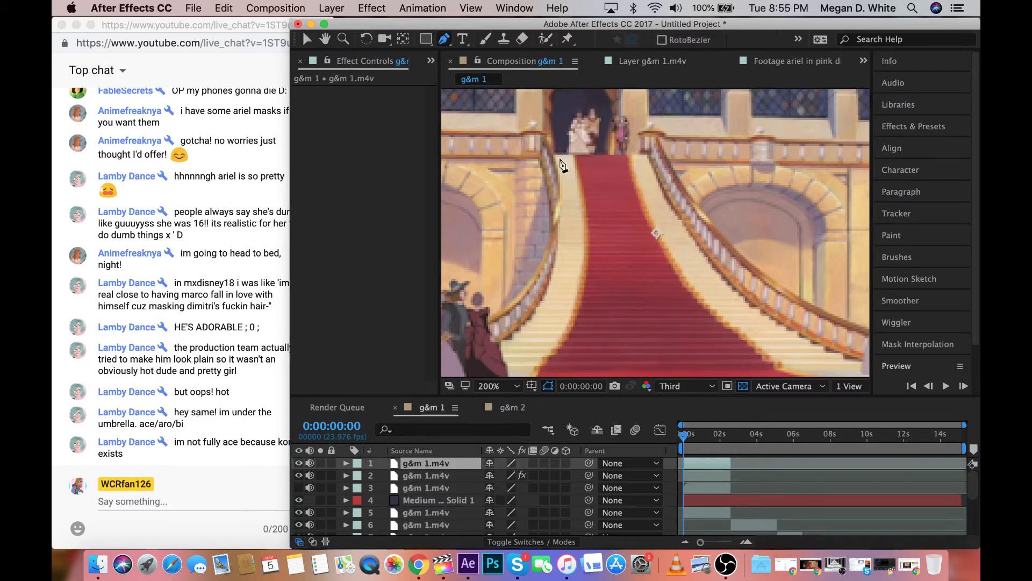
{"action": "left_click", "coordinate": [554, 153]}
{"action": "left_click", "coordinate": [649, 153]}
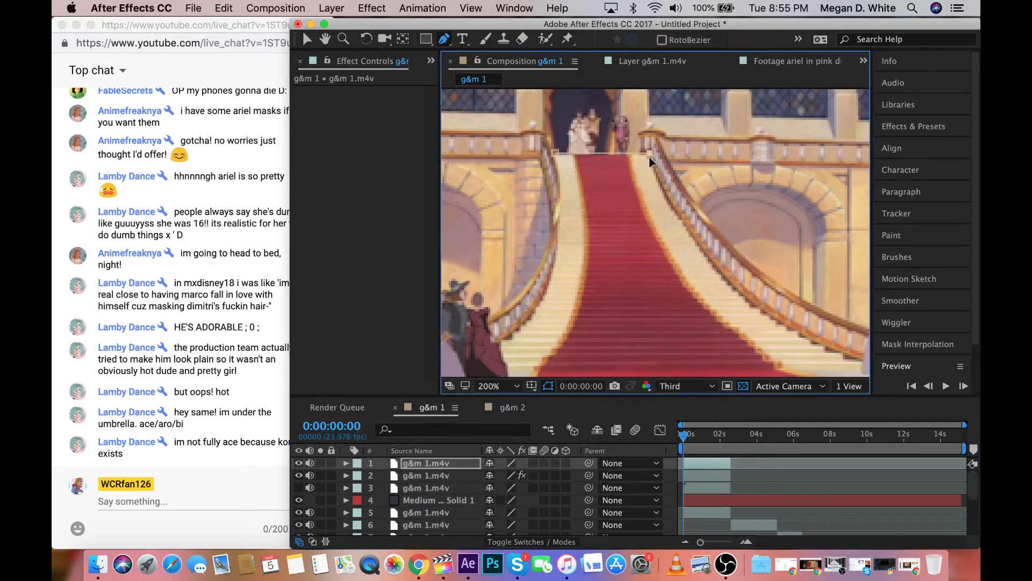
{"action": "left_click", "coordinate": [676, 216]}
{"action": "left_click", "coordinate": [567, 208]}
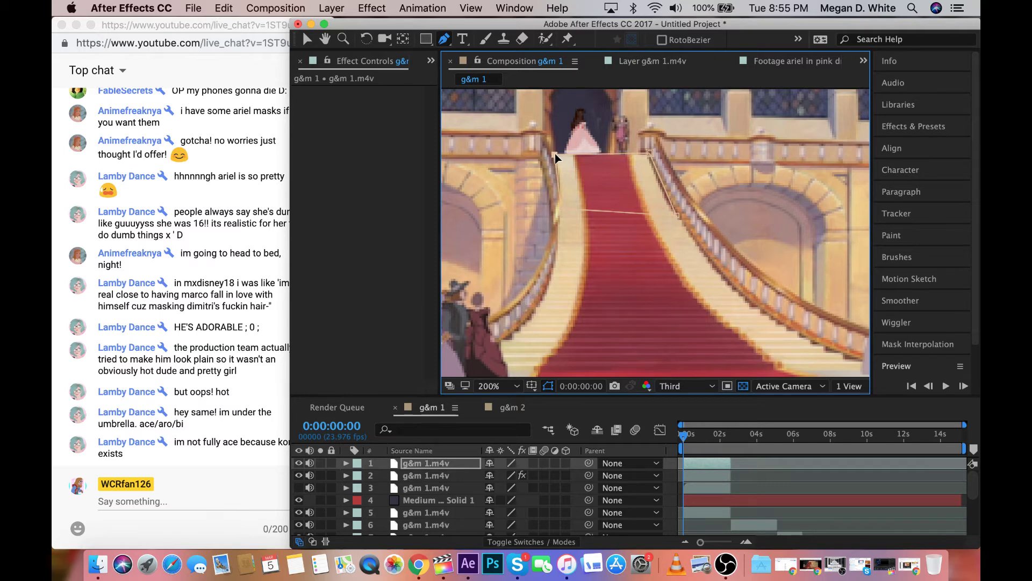
Play back the doorway composite from 0:00:00:00 to check the princess against the stairs, then return to the first frame
{"action": "key", "text": "space"}
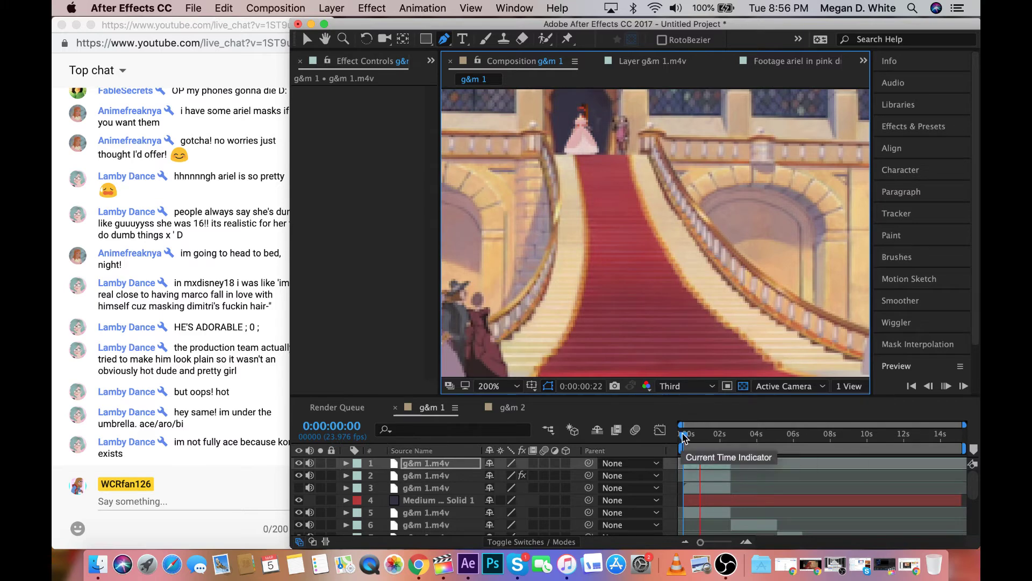
{"action": "left_click", "coordinate": [683, 436]}
{"action": "key", "text": "space"}
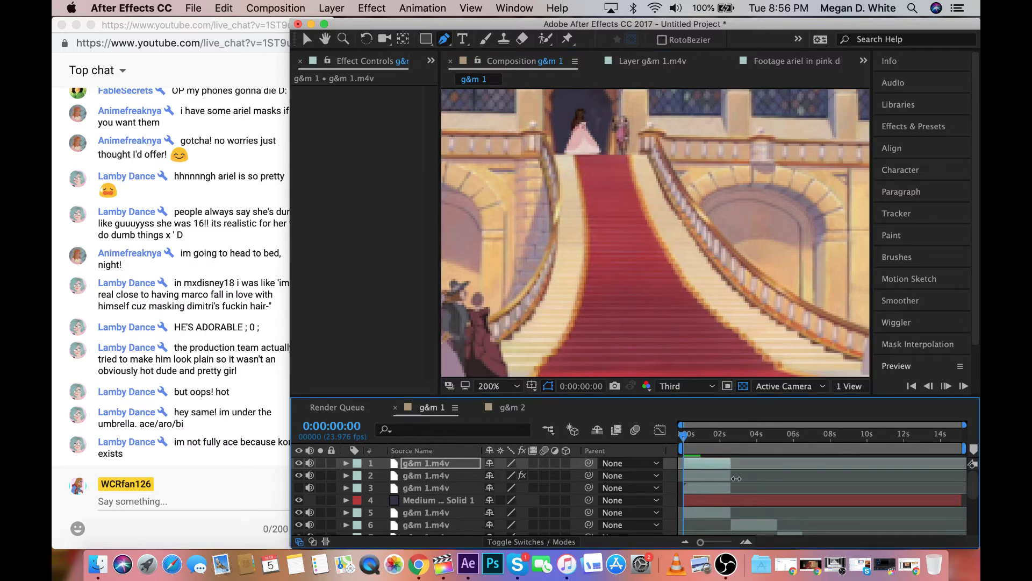
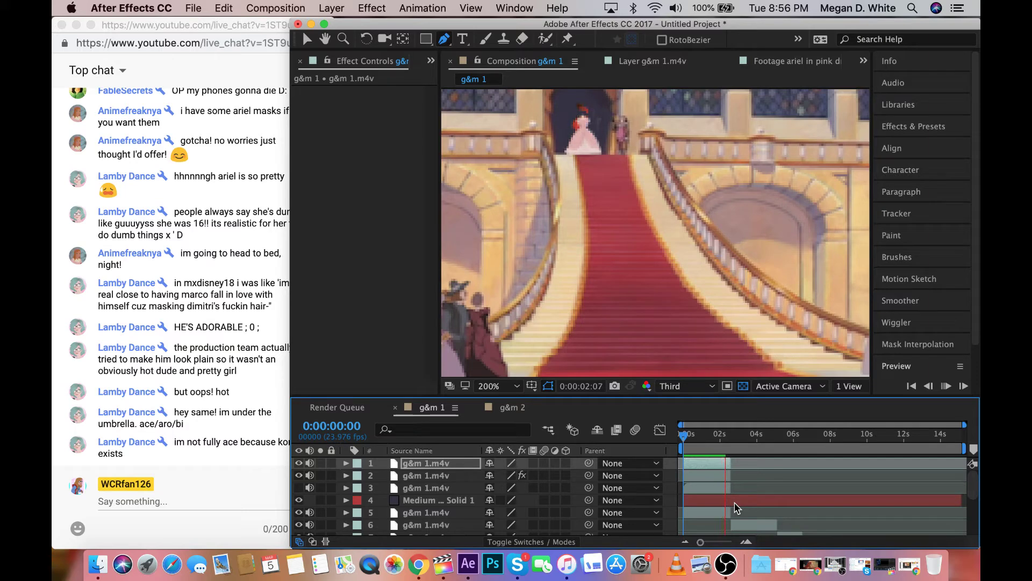
{"action": "left_click", "coordinate": [682, 438]}
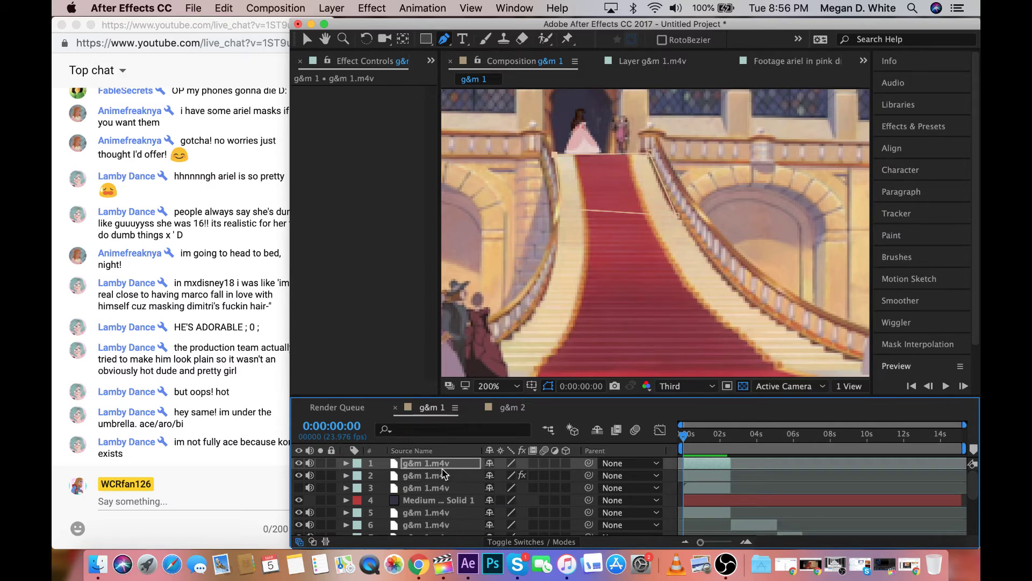
Start Position keyframing on the masked stairs copy, layer 1, at 0:00:00:00
{"action": "key", "text": "s"}
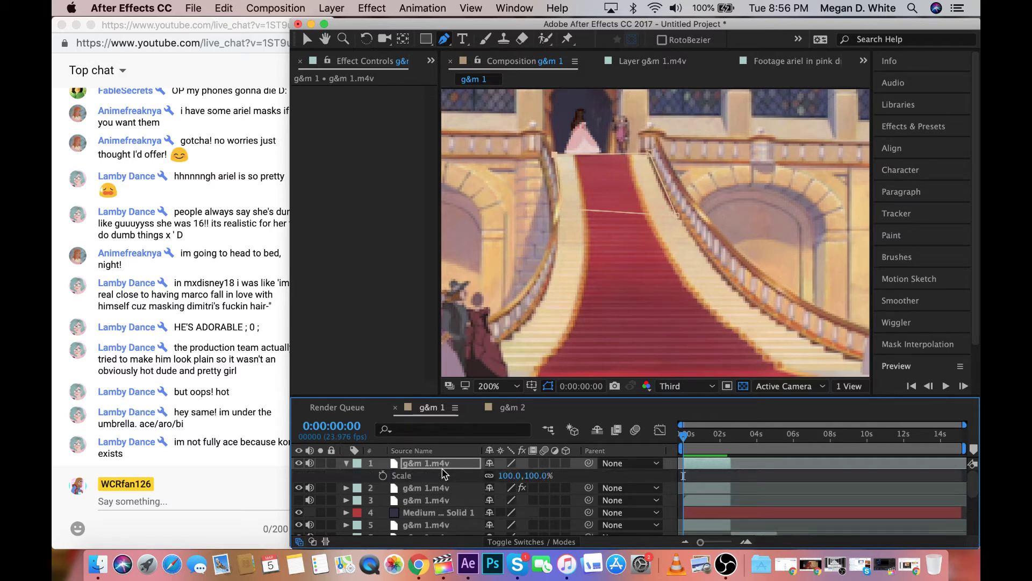
{"action": "key", "text": "p"}
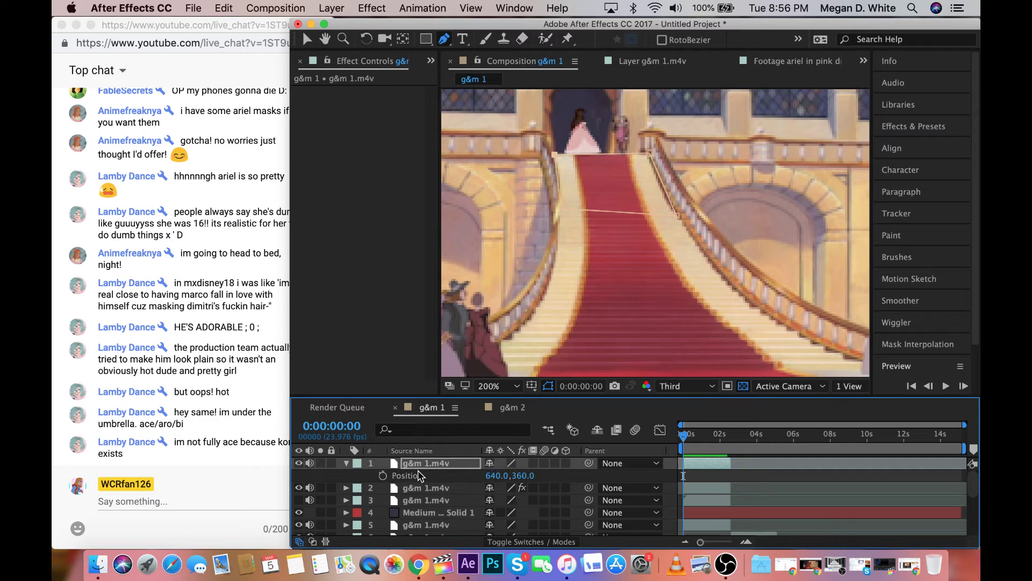
{"action": "left_click", "coordinate": [383, 475]}
At 0:00:02:11, shift the princess on layer 2 slightly right in the doorway, comparing her placement with the first frame
{"action": "left_click", "coordinate": [730, 439]}
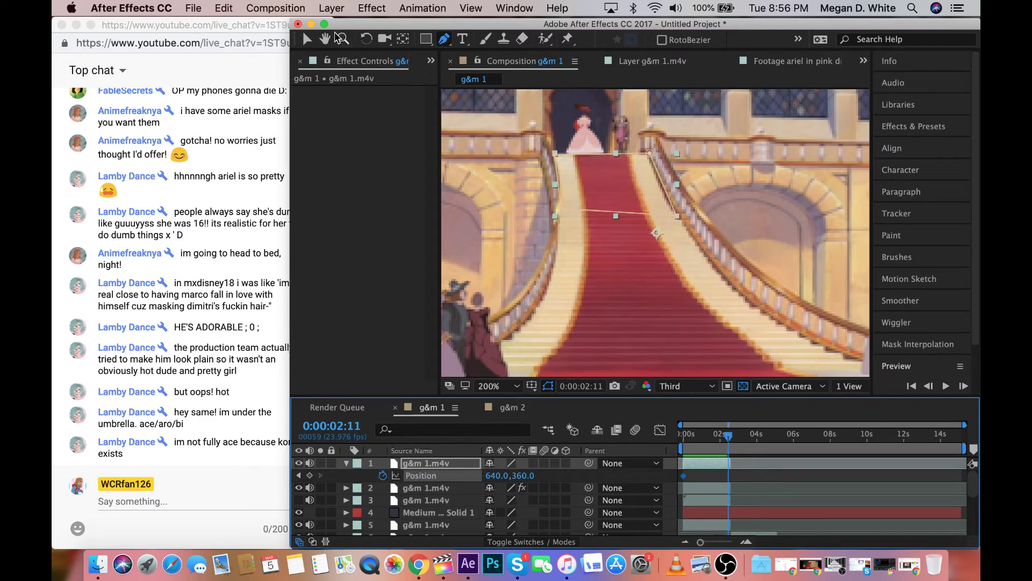
{"action": "key", "text": "v"}
{"action": "left_click", "coordinate": [597, 143]}
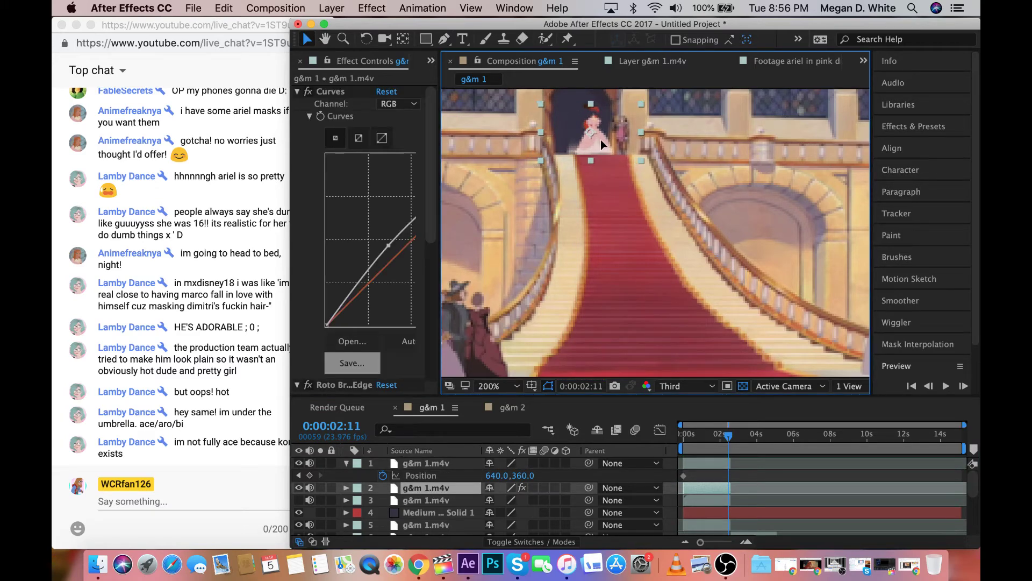
{"action": "left_click", "coordinate": [683, 438]}
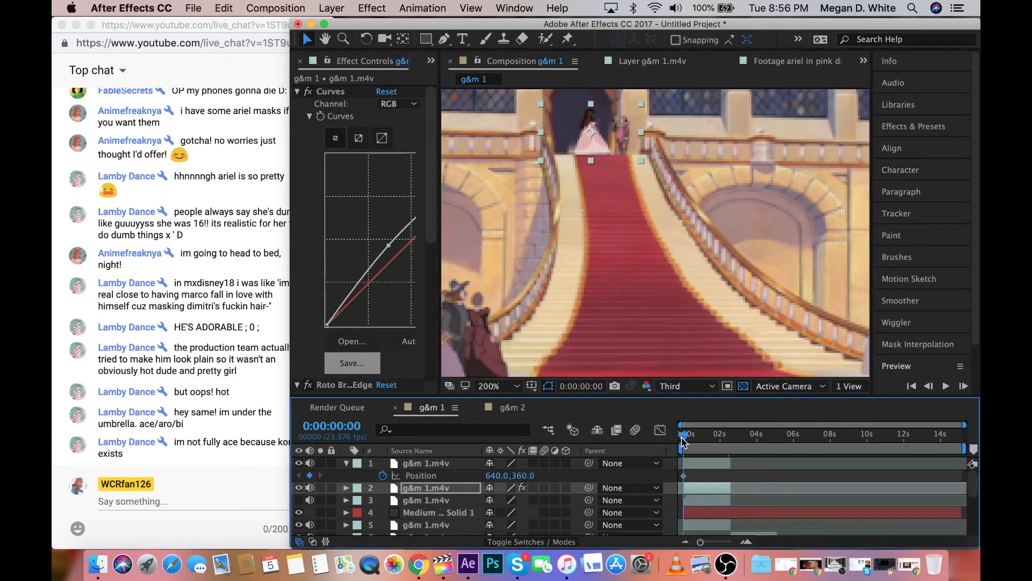
{"action": "left_click", "coordinate": [729, 438]}
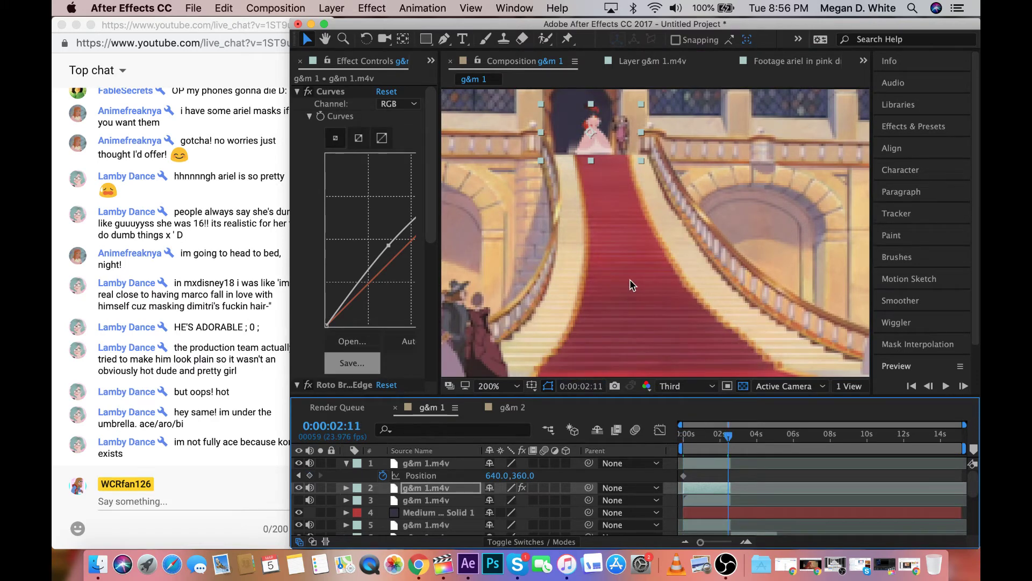
{"action": "left_click", "coordinate": [597, 143]}
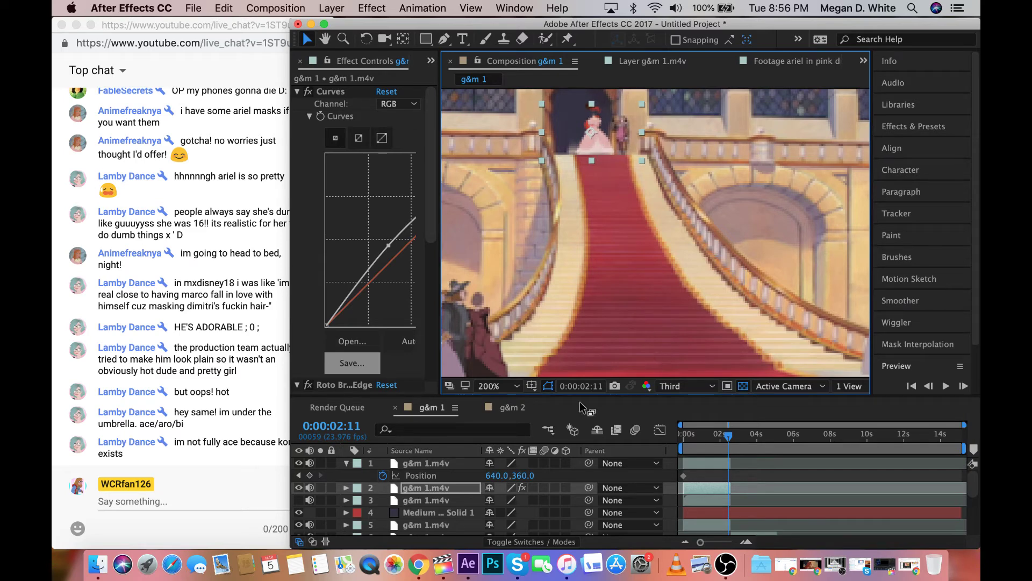
Remove Position keyframing from the stairs copy on layer 1 and start it on the princess, layer 2, at 0:00:02:11
{"action": "left_click", "coordinate": [443, 463]}
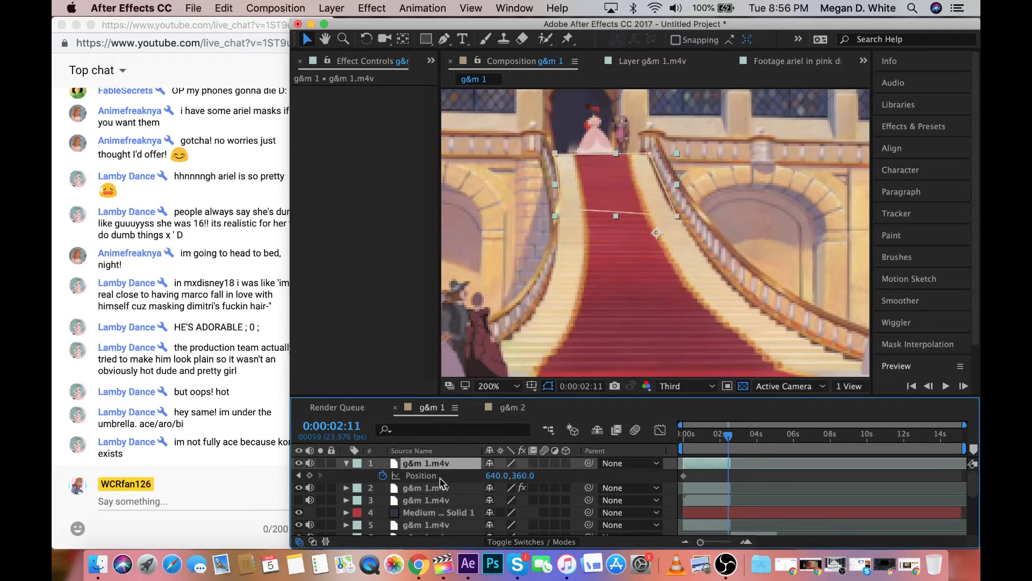
{"action": "left_click", "coordinate": [382, 475]}
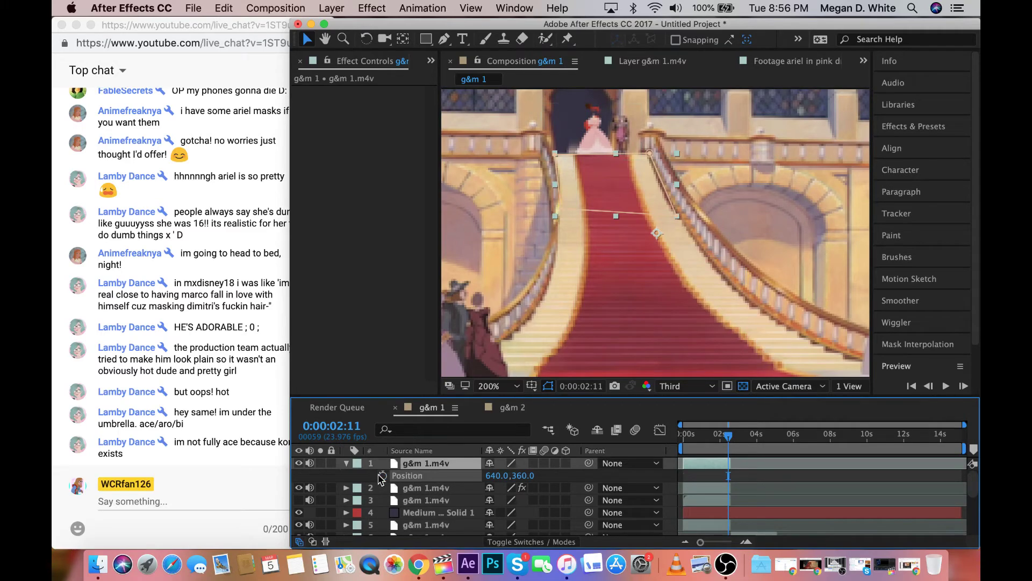
{"action": "left_click", "coordinate": [725, 488]}
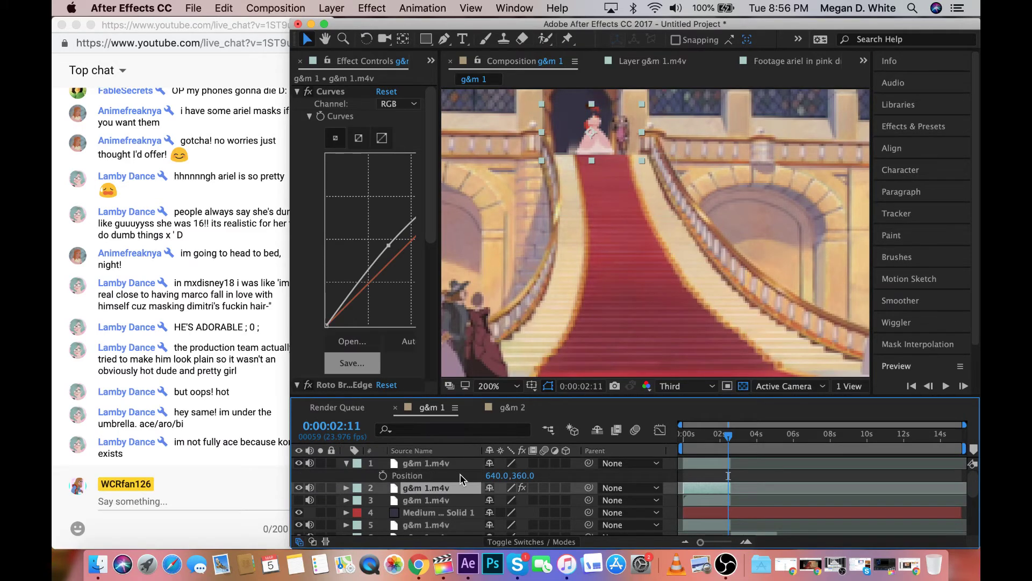
{"action": "key", "text": "p"}
{"action": "left_click", "coordinate": [382, 500]}
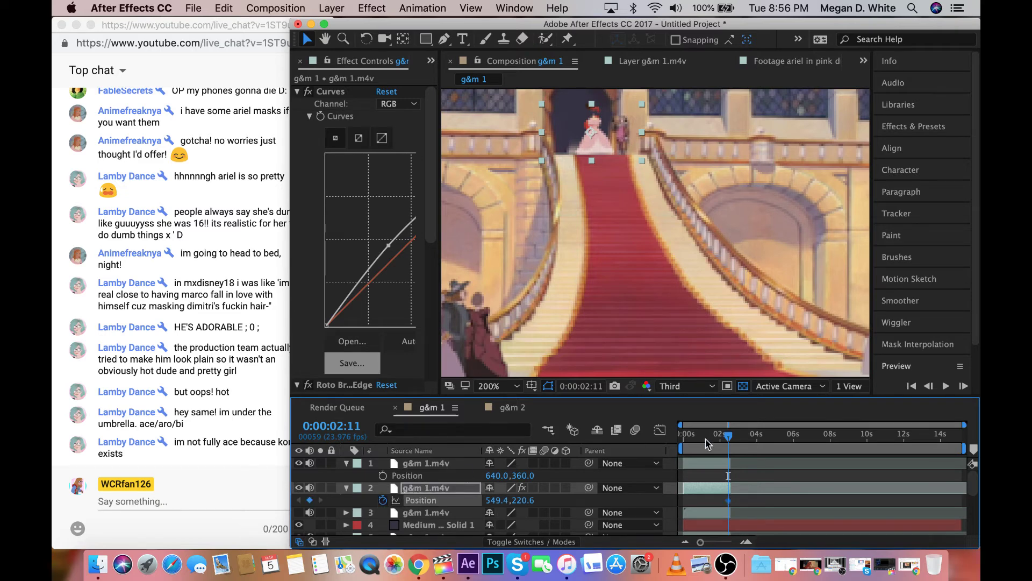
At 0:00:00:00, shift the princess left to Position 535.4, 220.6, and play back her entrance from the first frame
{"action": "left_click", "coordinate": [683, 433]}
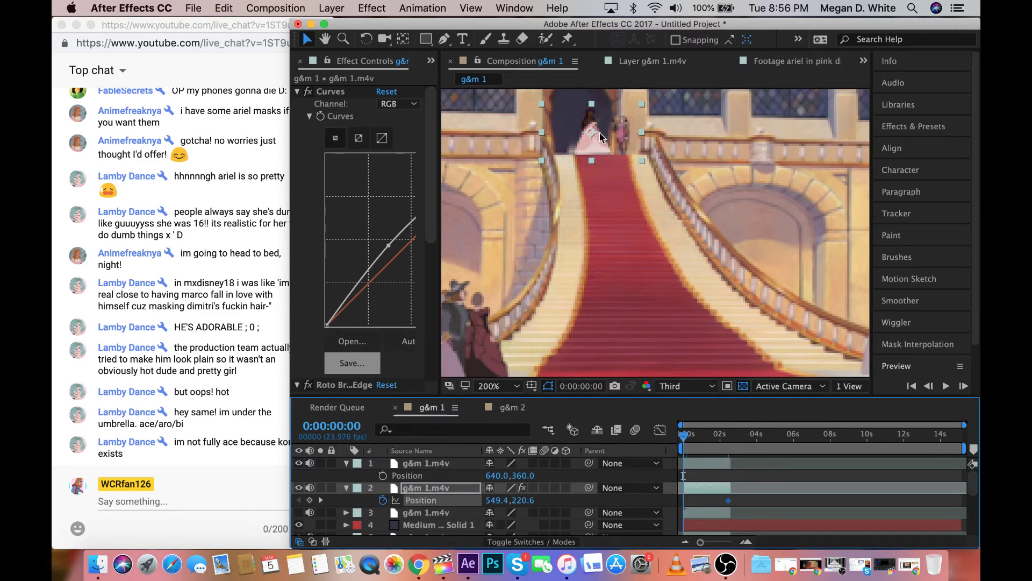
{"action": "left_click_drag", "start_coordinate": [600, 135], "coordinate": [588, 134]}
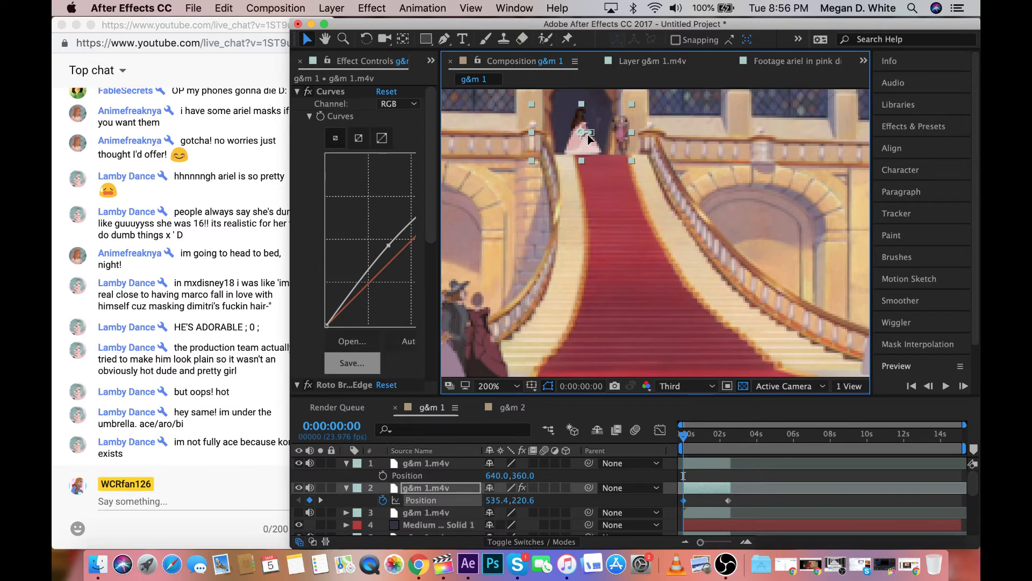
{"action": "key", "text": "space"}
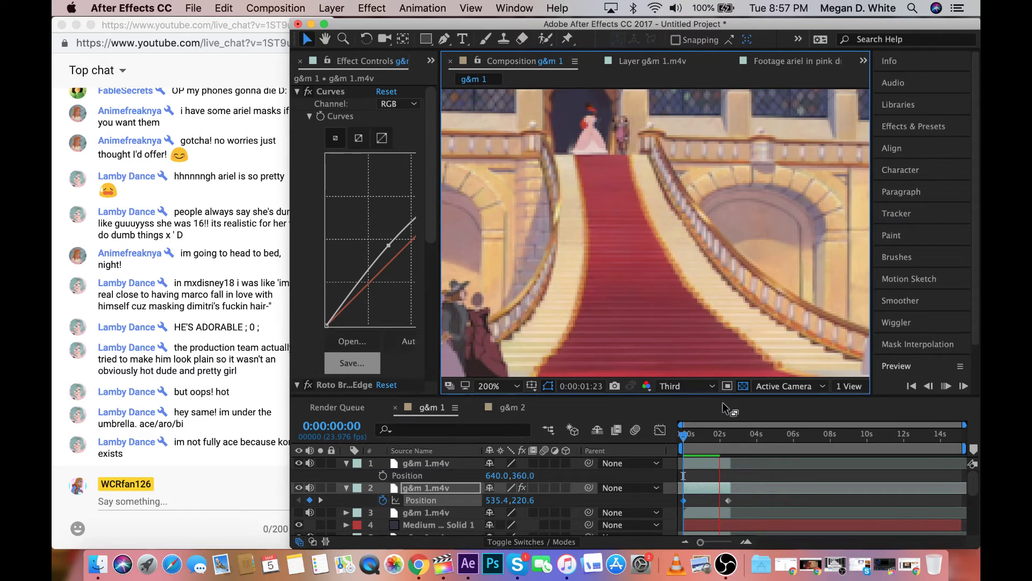
{"action": "left_click", "coordinate": [681, 435]}
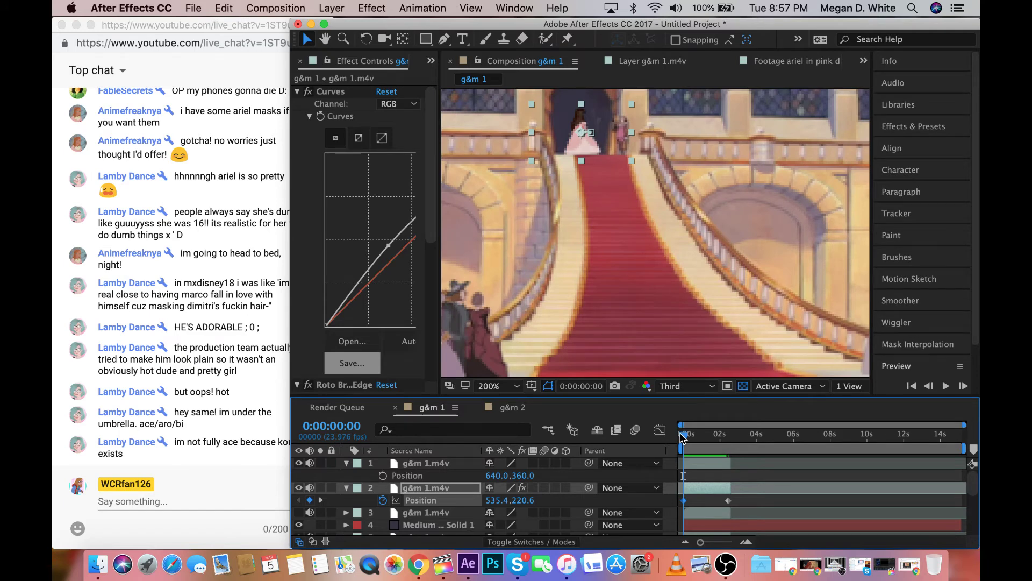
{"action": "key", "text": "space"}
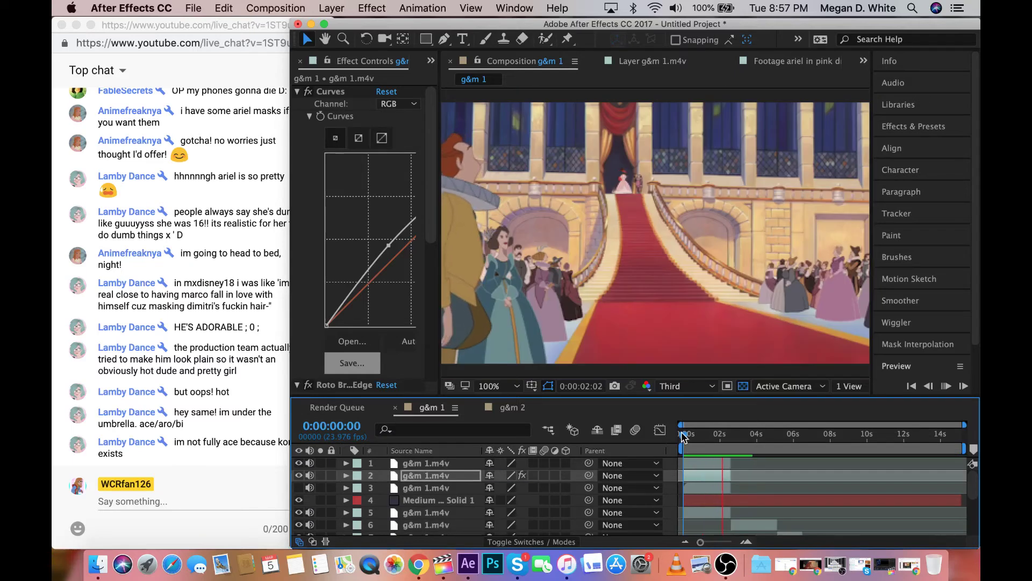
{"action": "key", "text": "space"}
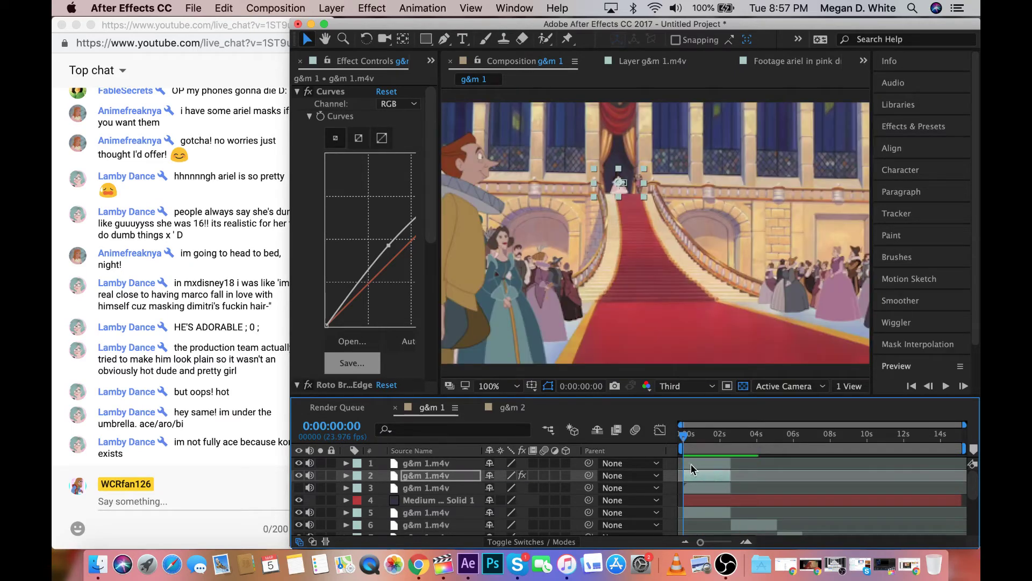
Adjust the lower corners and peak of the gray-blue solid's doorway mask, then play the composite back from the first frame
{"action": "left_click", "coordinate": [692, 501]}
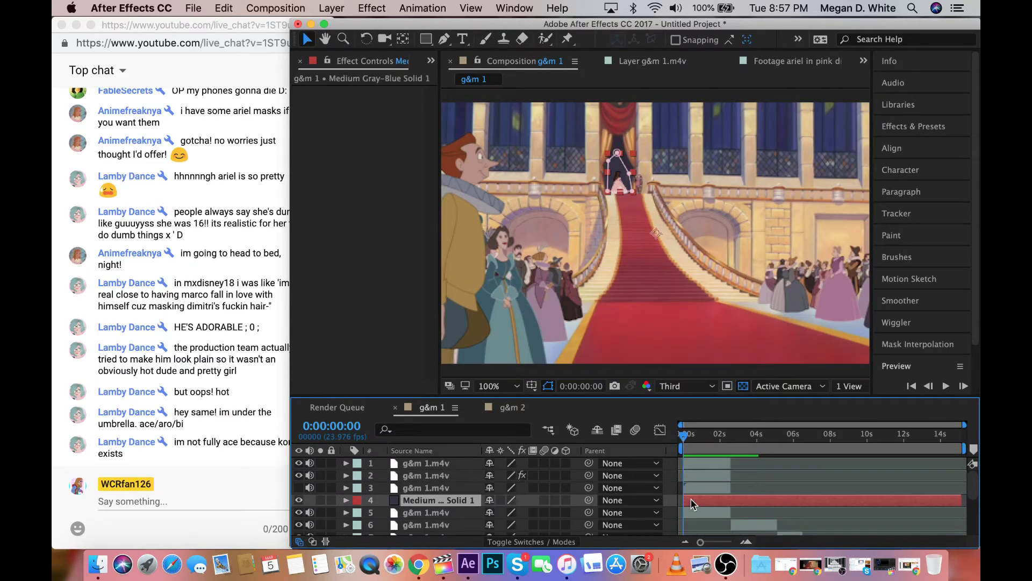
{"action": "left_click", "coordinate": [608, 191]}
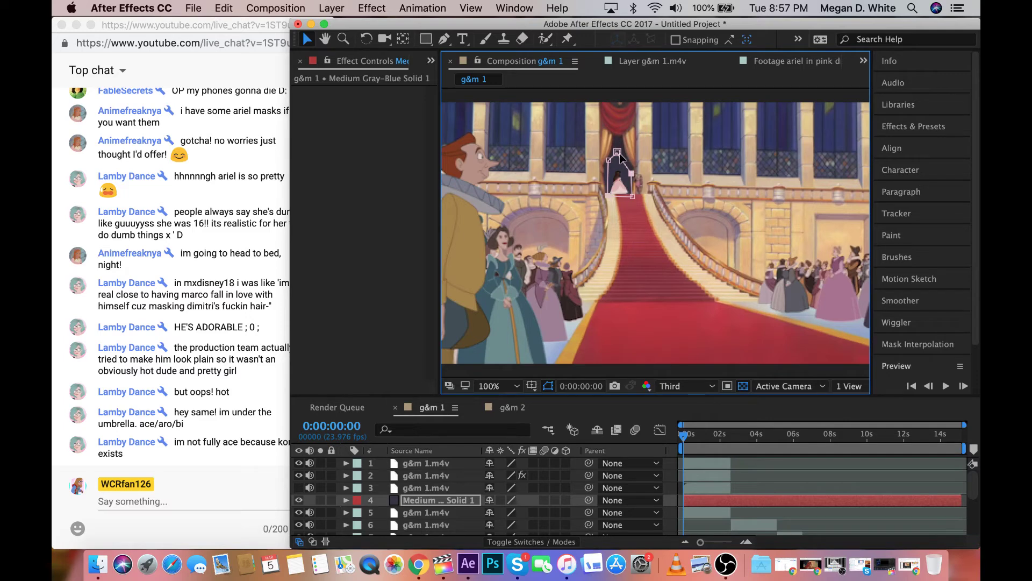
{"action": "key", "text": "space"}
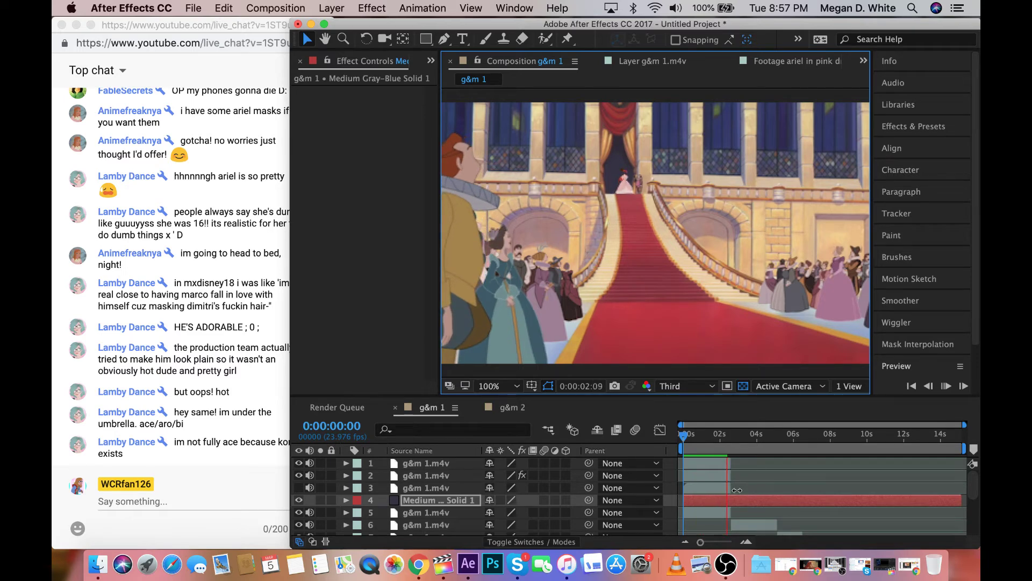
{"action": "left_click", "coordinate": [683, 437]}
{"action": "key", "text": "space"}
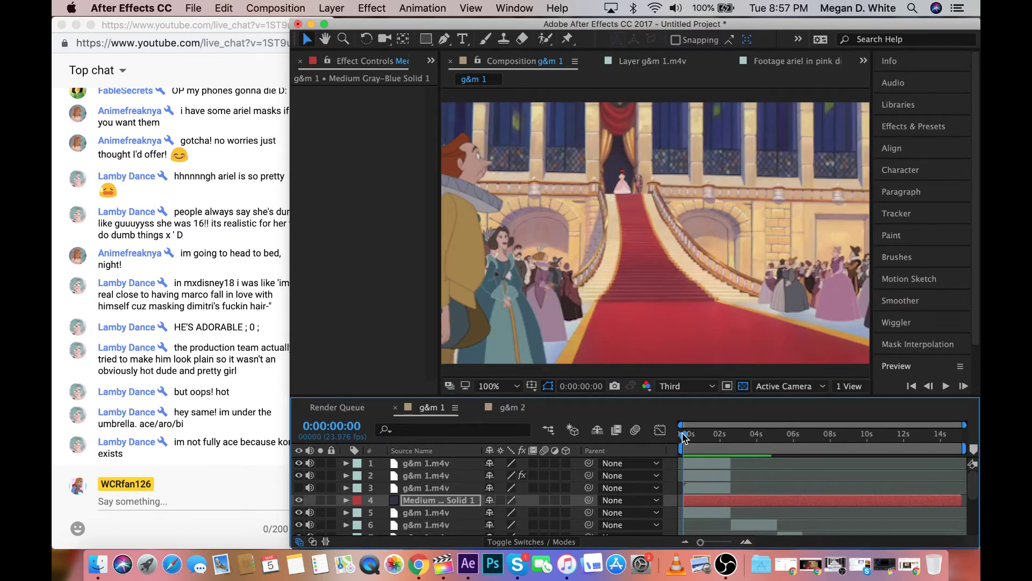
{"action": "left_click", "coordinate": [682, 437]}
Set the composition preview resolution to Full and play back a few frames from 0:00:00:00
{"action": "left_click", "coordinate": [676, 387]}
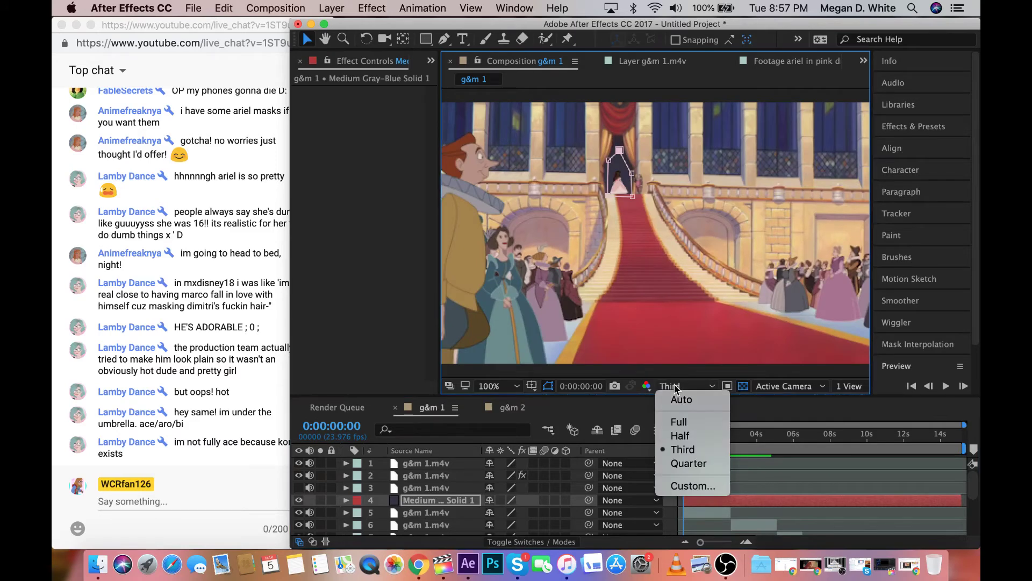
{"action": "left_click", "coordinate": [672, 425]}
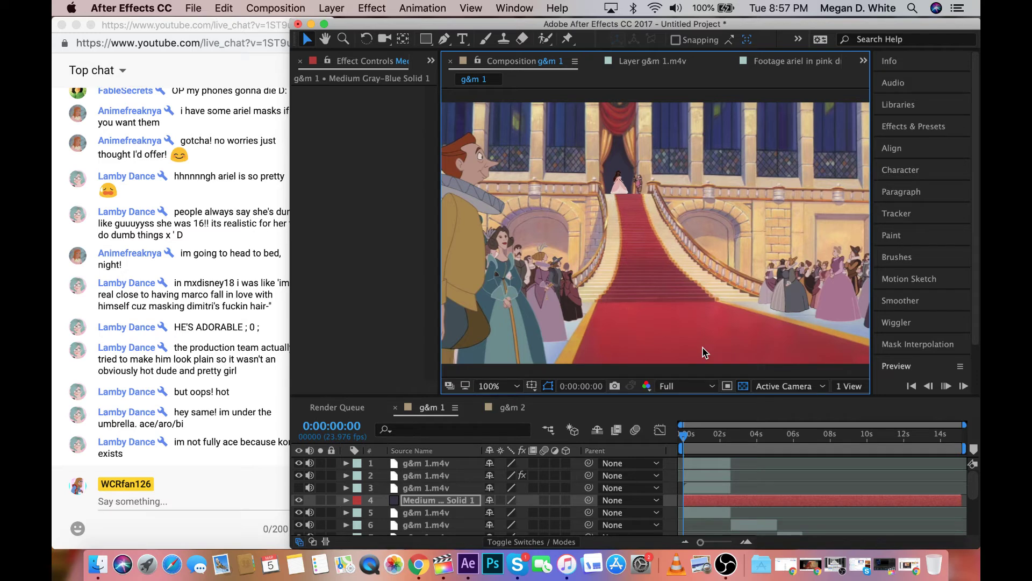
{"action": "key", "text": "space"}
{"action": "key", "text": "space"}
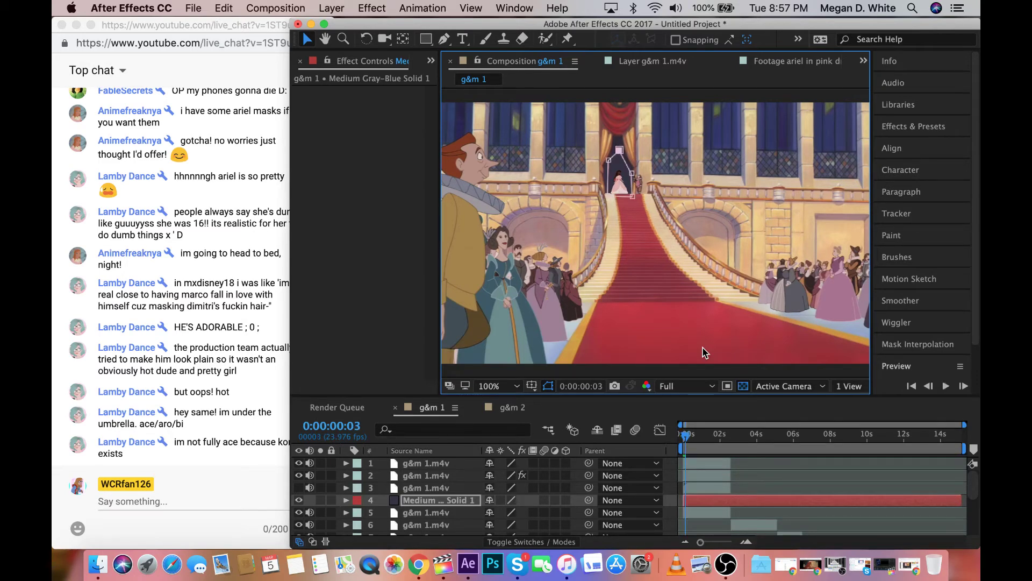
Adjust the upper corners of the stairs mask on layer 1 at 0:00:00:03, play it back, and return to the first frame
{"action": "left_click", "coordinate": [701, 464]}
{"action": "key", "text": "period"}
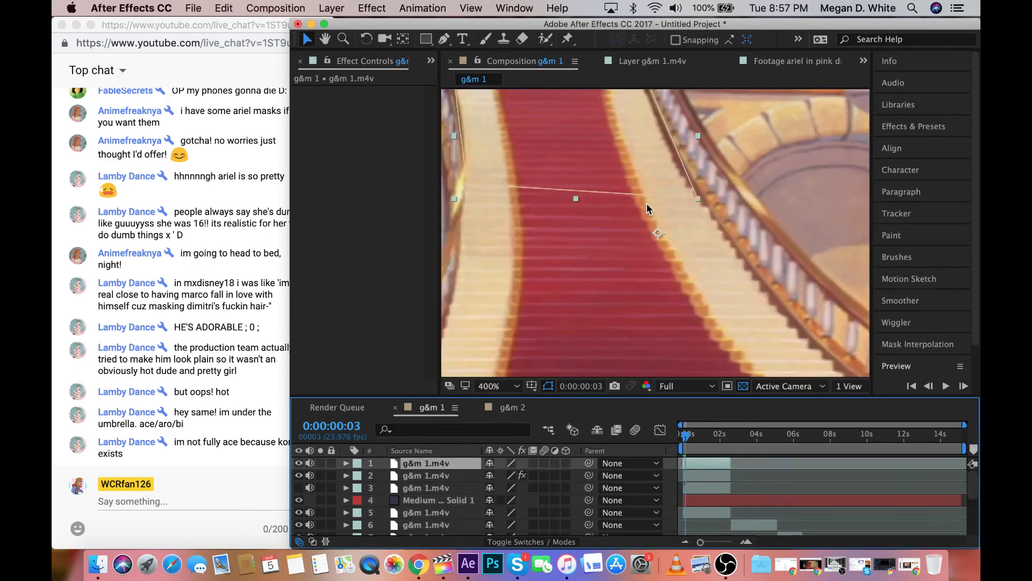
{"action": "left_click", "coordinate": [554, 154]}
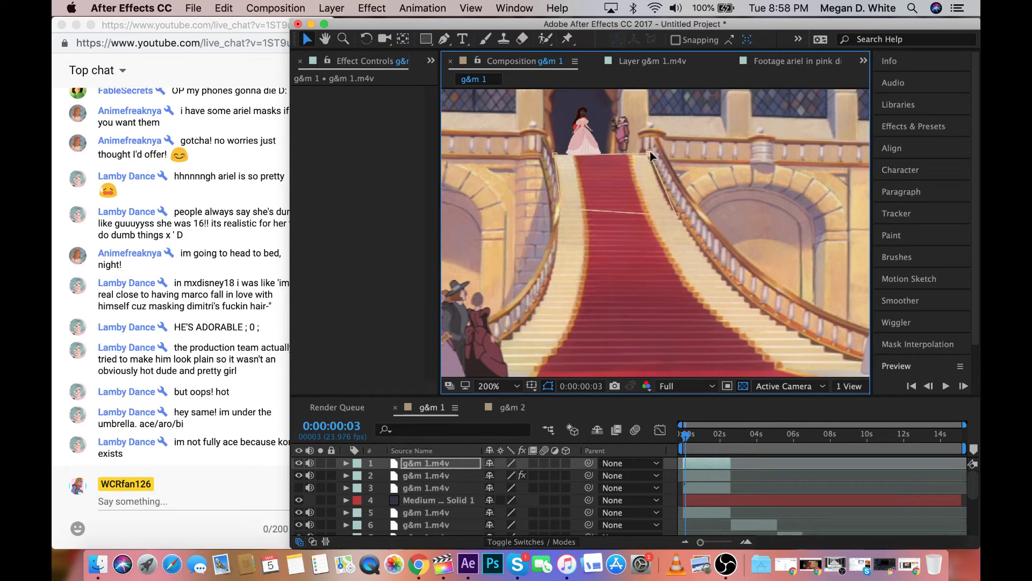
{"action": "key", "text": "space"}
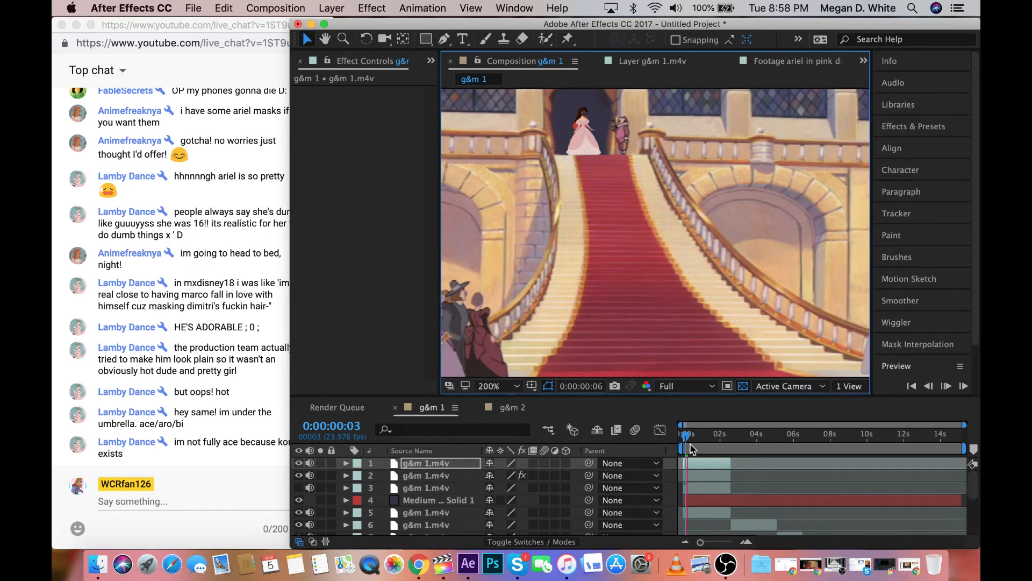
{"action": "left_click", "coordinate": [687, 448]}
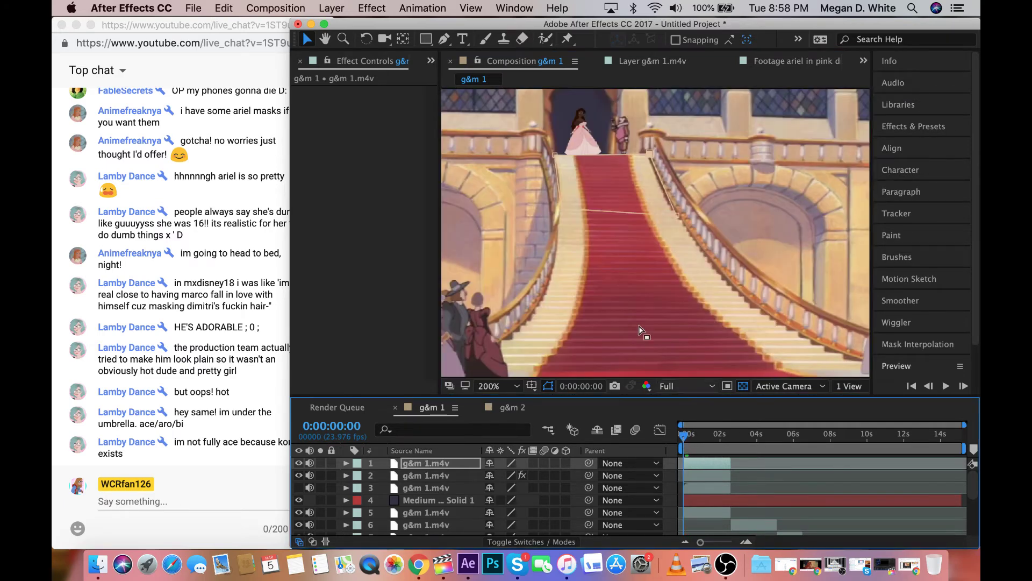
Save the project as Untitled Project.aep on the Seagate Backup Plus Drive
{"action": "scroll", "coordinate": [625, 305], "scroll_direction": "down", "scroll_amount": 1}
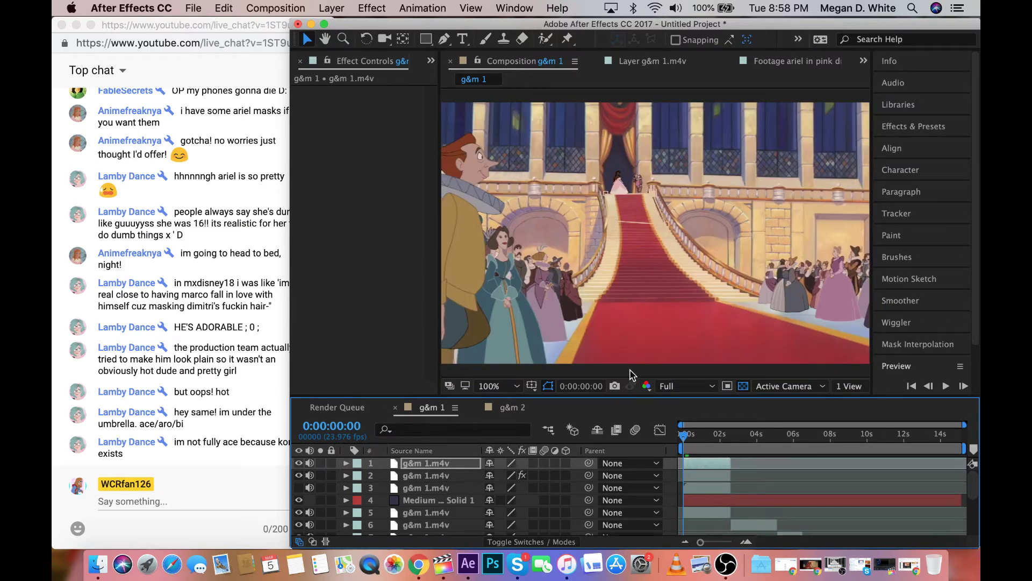
{"action": "key", "text": "super+s"}
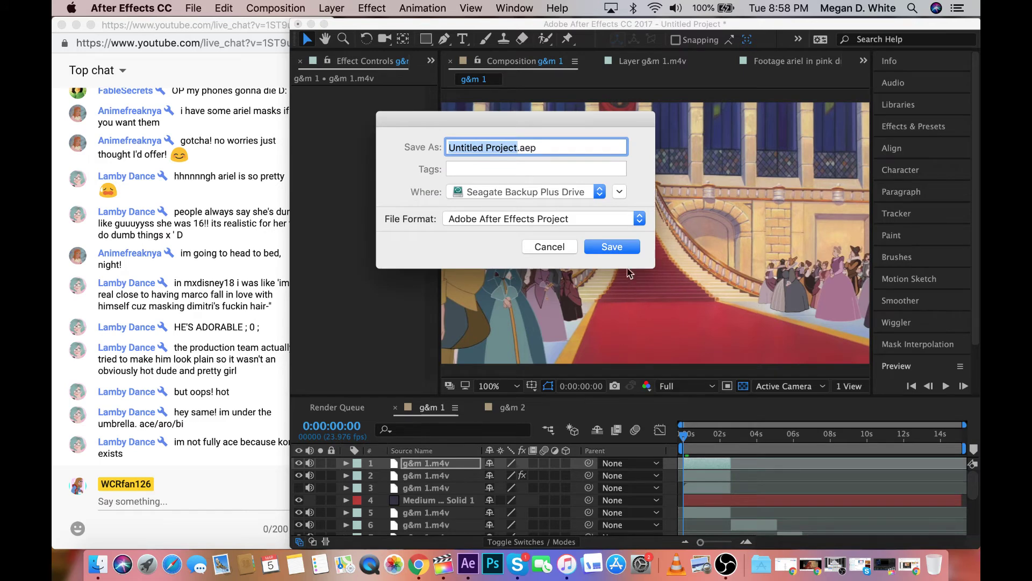
{"action": "left_click", "coordinate": [612, 246]}
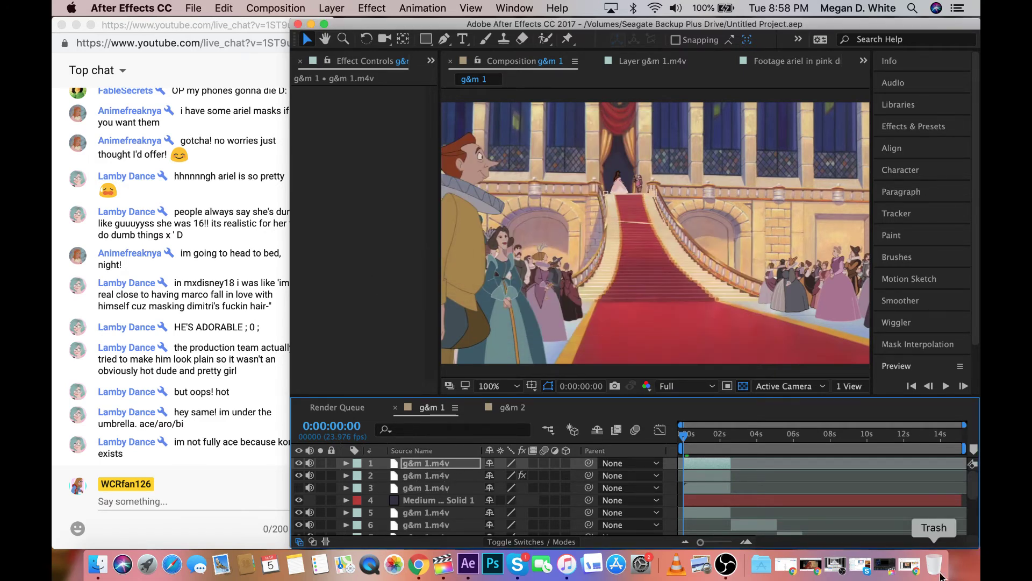
Check the stream status on the YouTube Live Dashboard in Chrome, minimize it, and switch back to After Effects
{"action": "left_click", "coordinate": [911, 574]}
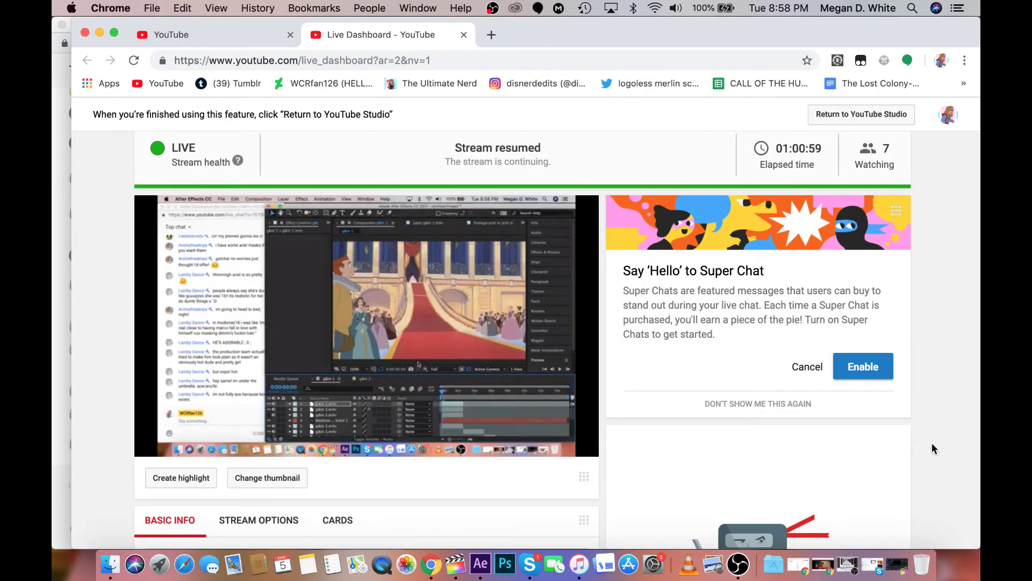
{"action": "scroll", "coordinate": [934, 445], "scroll_direction": "down", "scroll_amount": 5}
{"action": "scroll", "coordinate": [934, 444], "scroll_direction": "up", "scroll_amount": 5}
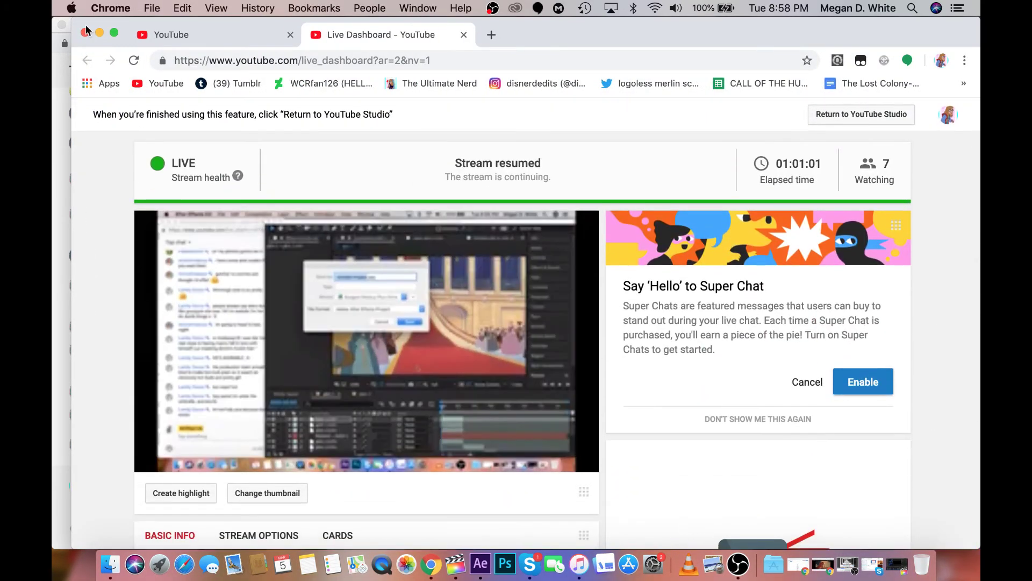
{"action": "key", "text": "super+m"}
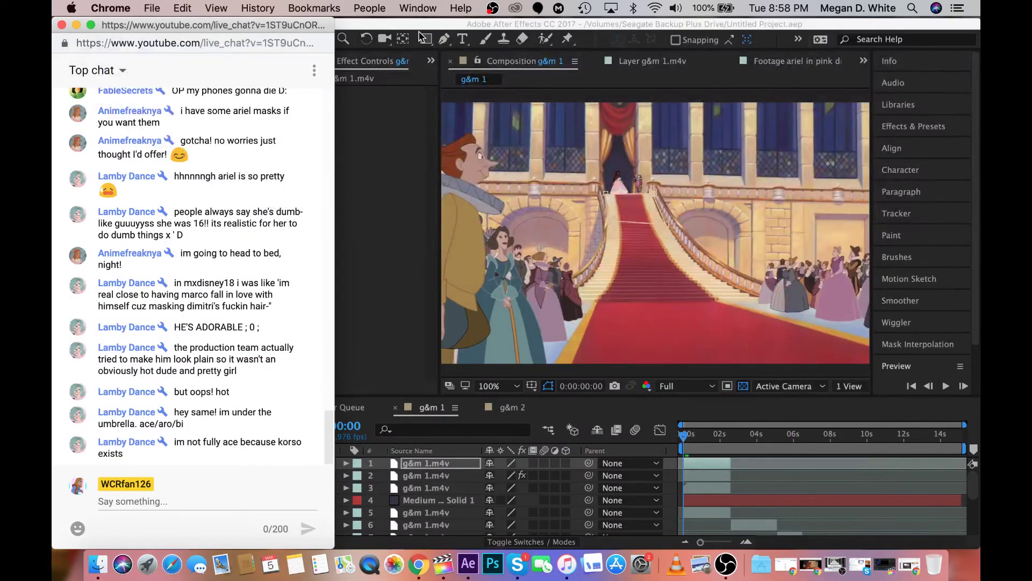
{"action": "left_click", "coordinate": [420, 34]}
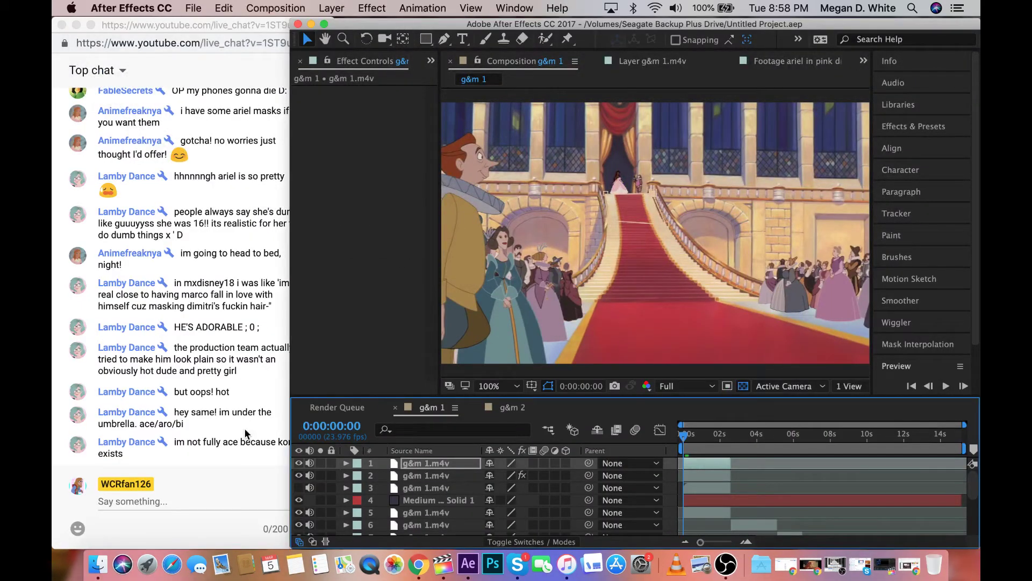
Trim the end of the gray-blue solid on layer 4 to 0:00:02:15 and return to the first frame
{"action": "left_click", "coordinate": [407, 477]}
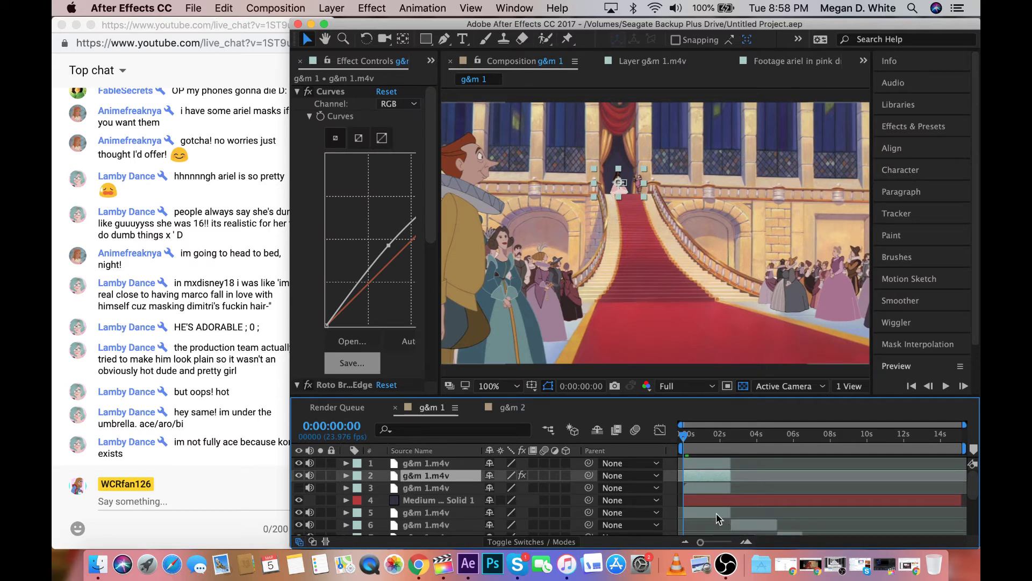
{"action": "left_click", "coordinate": [702, 502]}
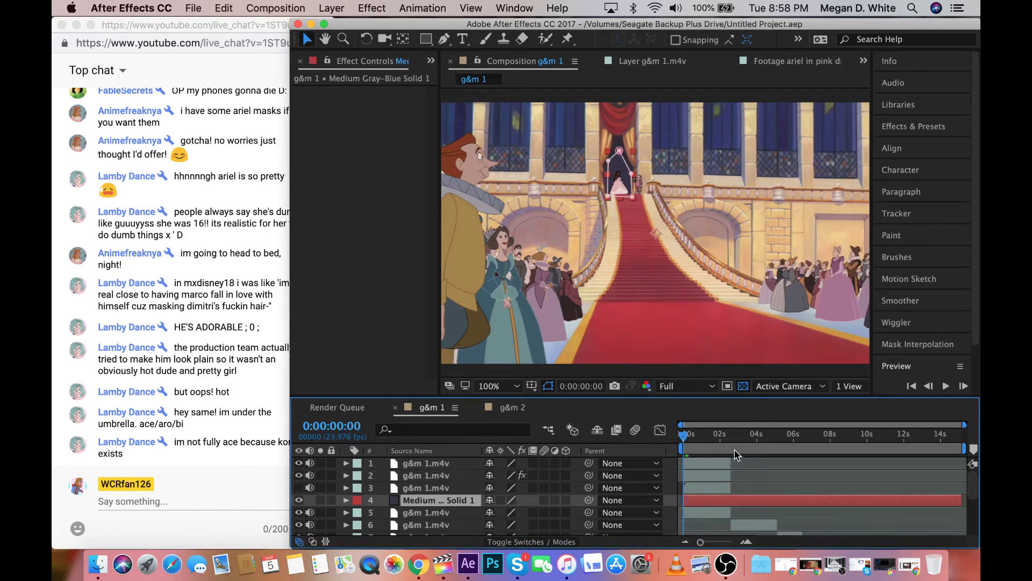
{"action": "left_click", "coordinate": [733, 445]}
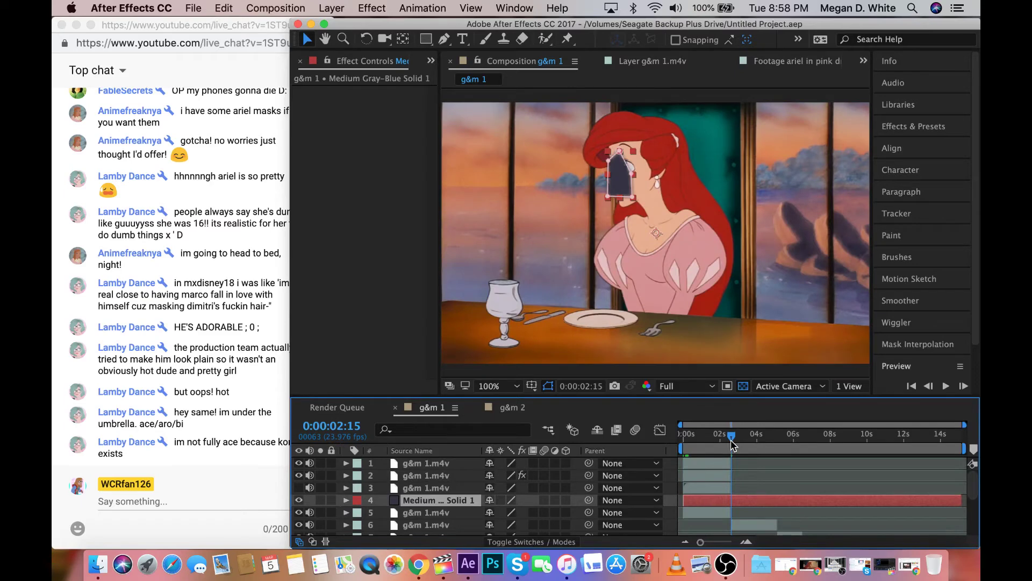
{"action": "key", "text": "alt+bracketright"}
{"action": "key", "text": "F2"}
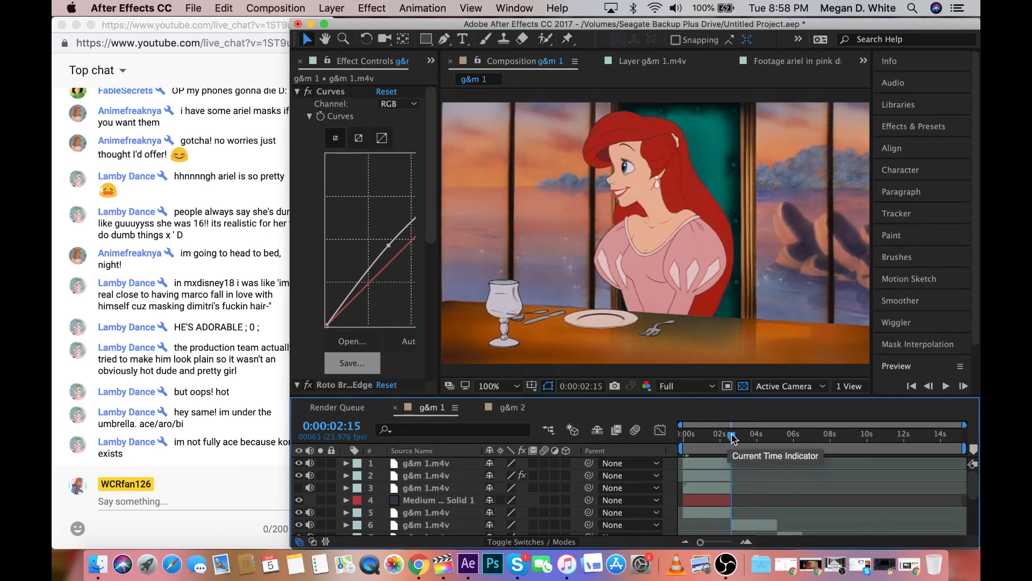
{"action": "key", "text": "Home"}
Make layer 3, the clip of the man in the top hat, visible and open it in its own layer view
{"action": "left_click", "coordinate": [699, 492]}
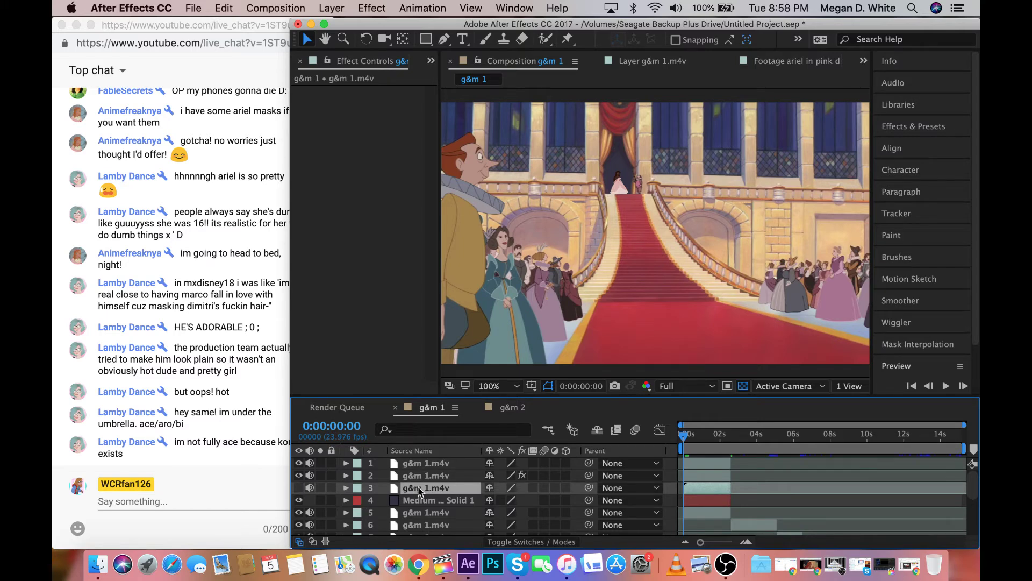
{"action": "left_click", "coordinate": [299, 488]}
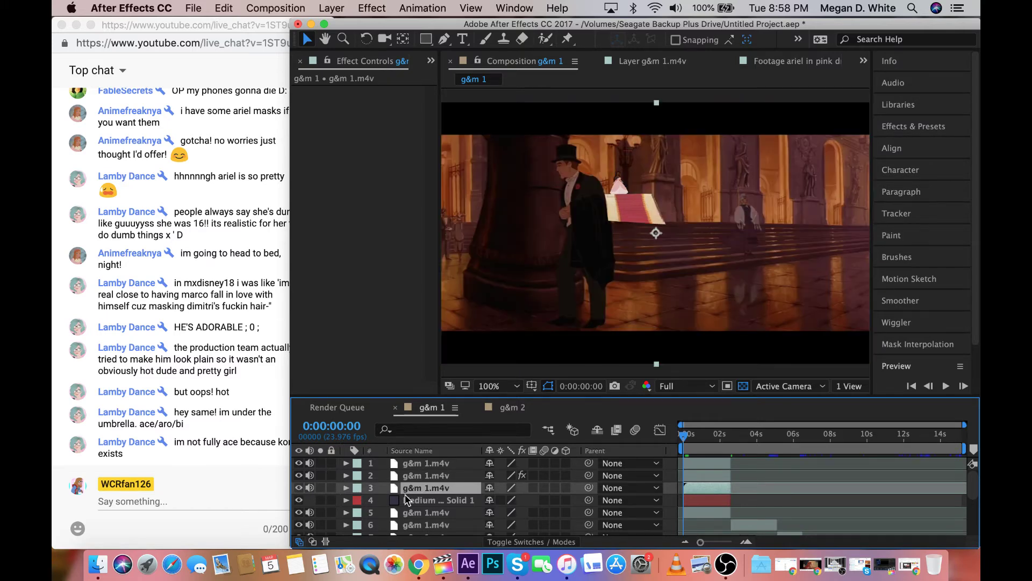
{"action": "double_click", "coordinate": [409, 488]}
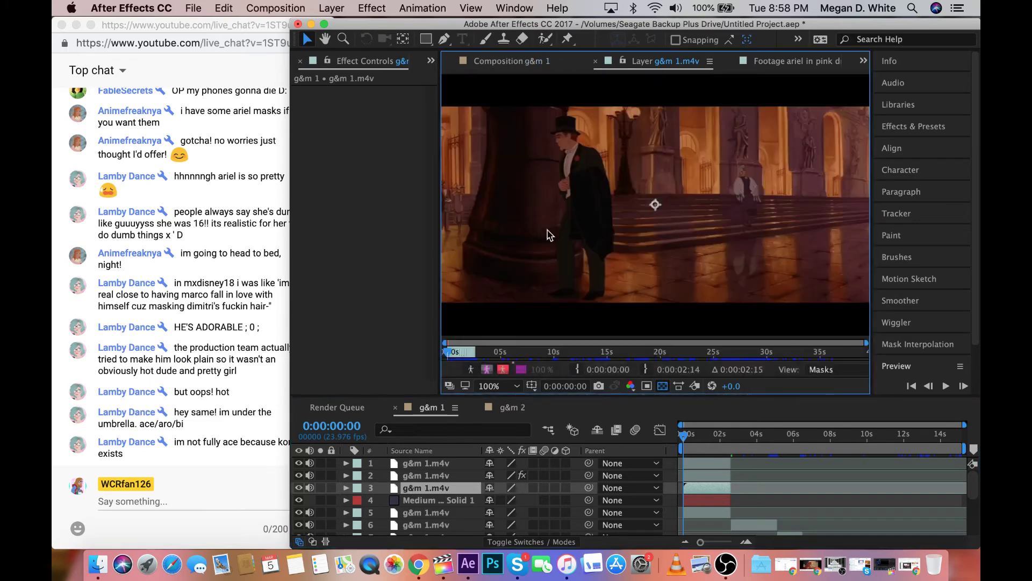
{"action": "left_click", "coordinate": [545, 39]}
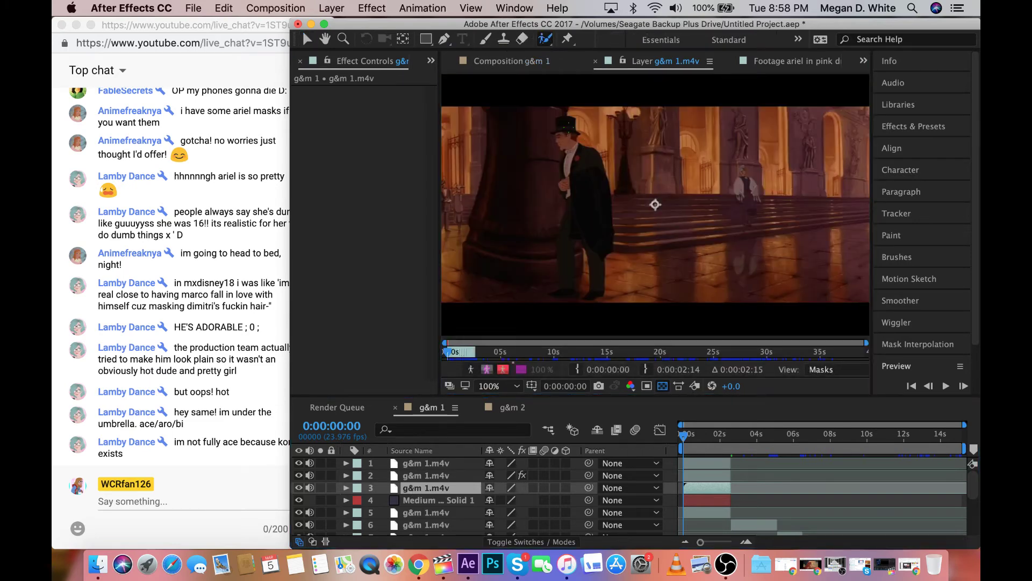
{"action": "left_click_drag", "start_coordinate": [655, 204], "coordinate": [565, 226]}
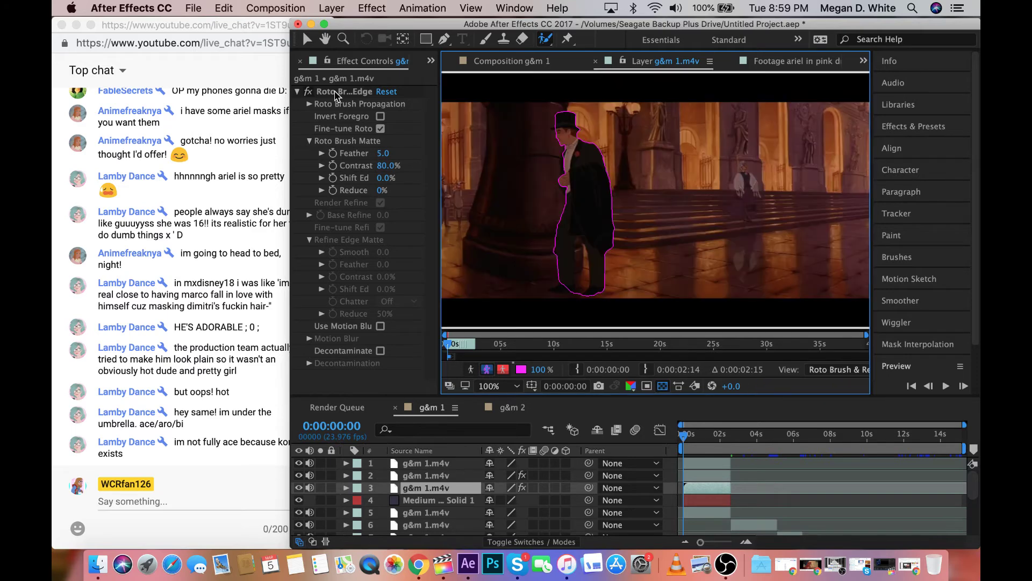
{"action": "left_click", "coordinate": [337, 94]}
{"action": "key", "text": "Delete"}
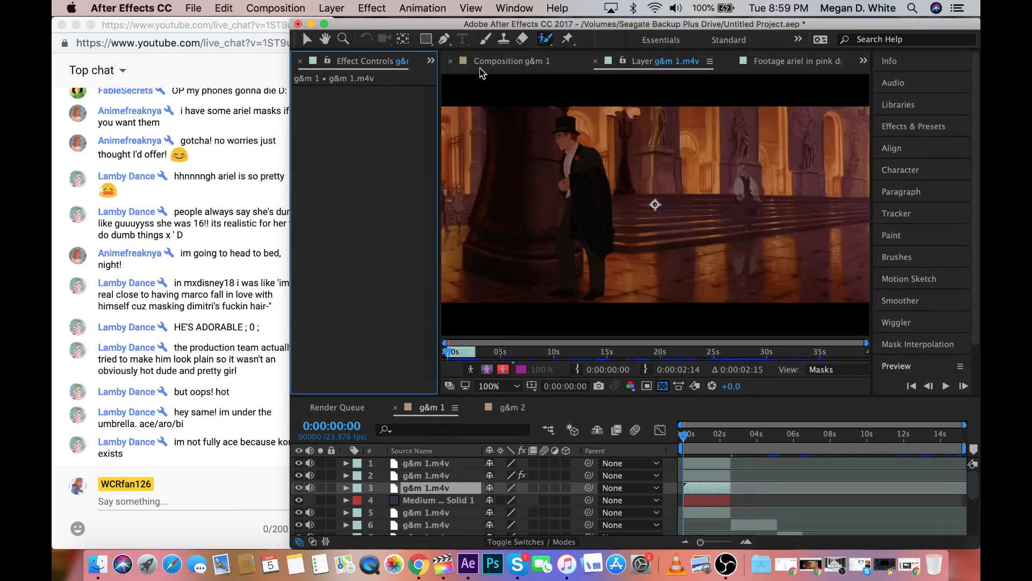
Apply the Curves effect to layer 3 and bend the RGB curve upward to brighten the dark clip
{"action": "left_click", "coordinate": [505, 60]}
{"action": "left_click", "coordinate": [913, 126]}
{"action": "double_click", "coordinate": [925, 173]}
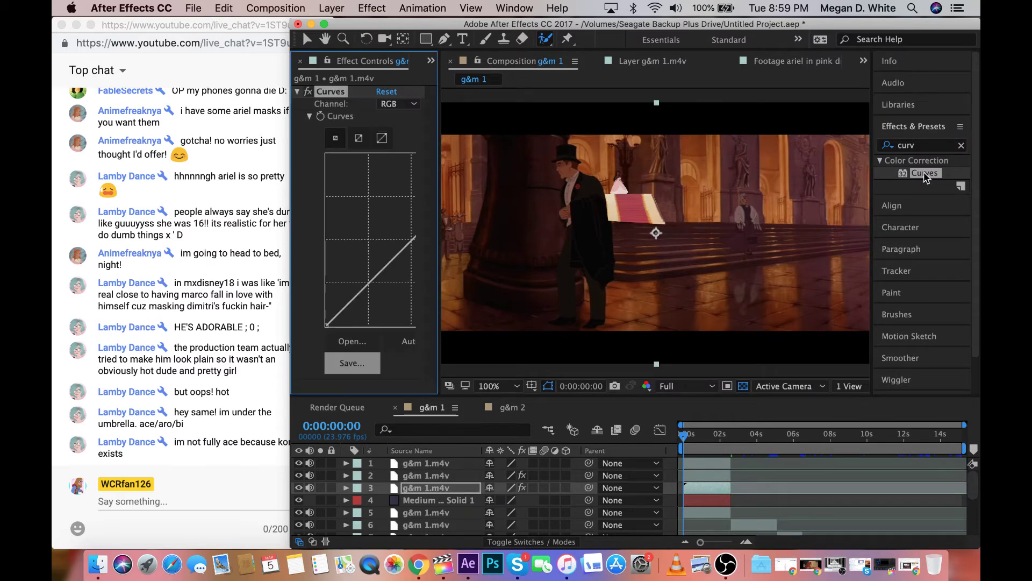
{"action": "key", "text": "v"}
{"action": "left_click_drag", "start_coordinate": [371, 274], "coordinate": [361, 258]}
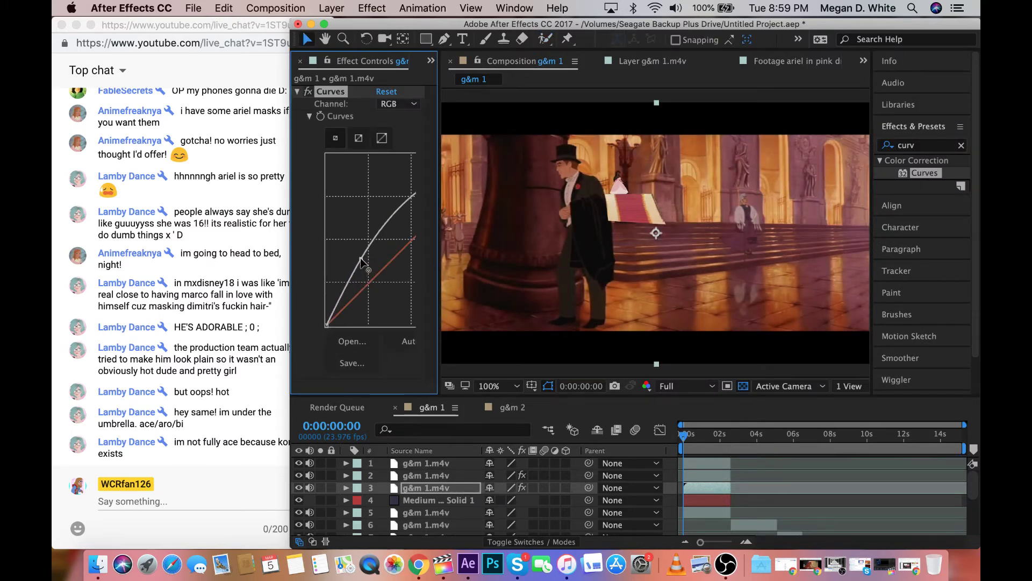
Select the top-hat man in layer 3 with Roto Brush strokes over his hat, head, cloak and legs
{"action": "double_click", "coordinate": [701, 490]}
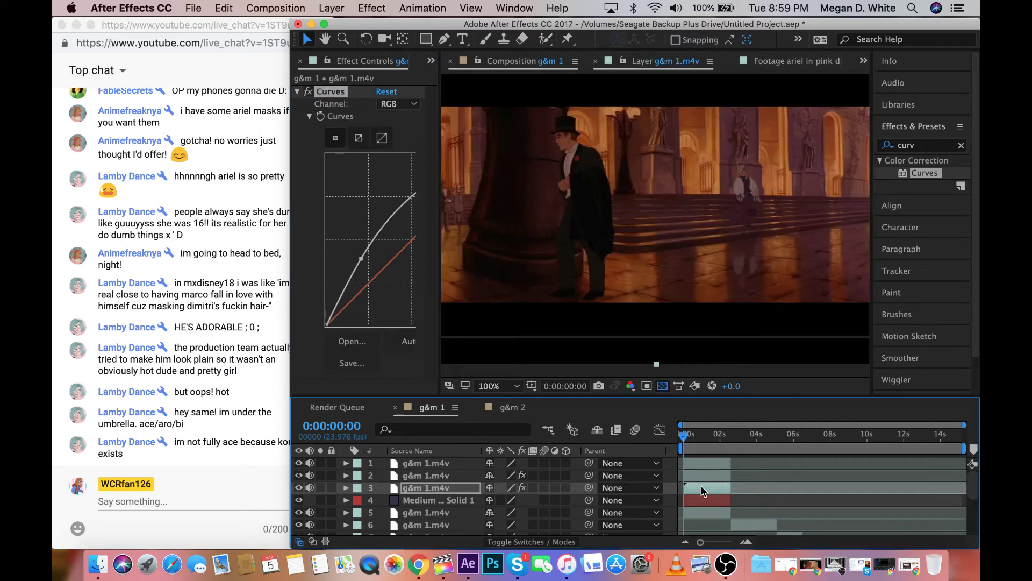
{"action": "left_click", "coordinate": [545, 38]}
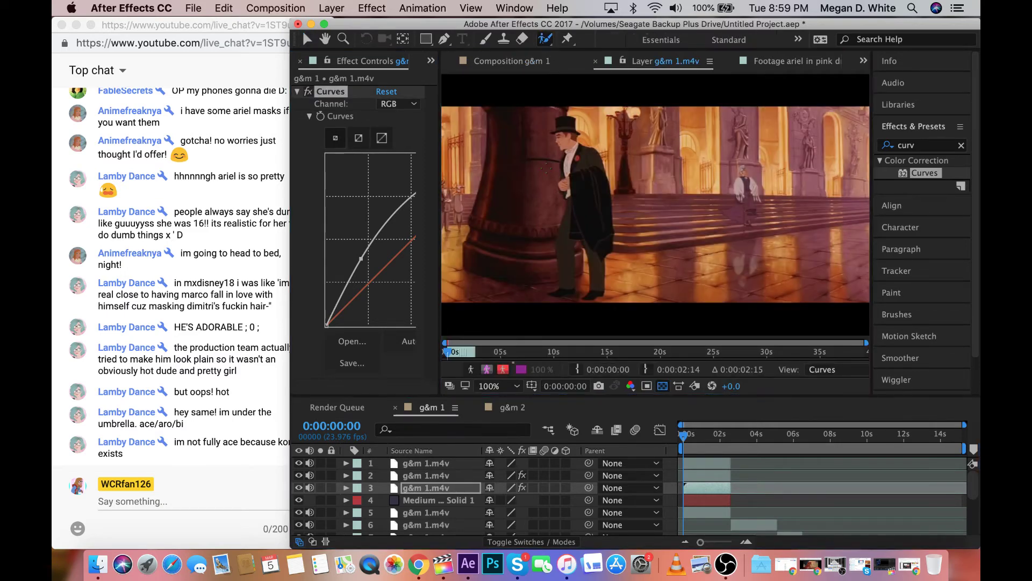
{"action": "left_click_drag", "start_coordinate": [567, 119], "coordinate": [569, 162]}
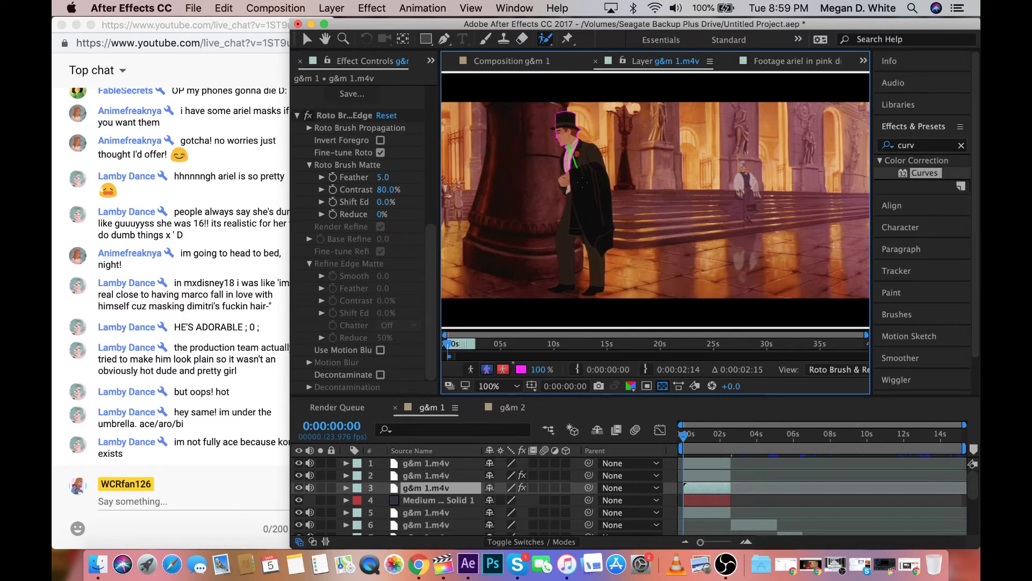
{"action": "left_click_drag", "start_coordinate": [584, 177], "coordinate": [591, 210]}
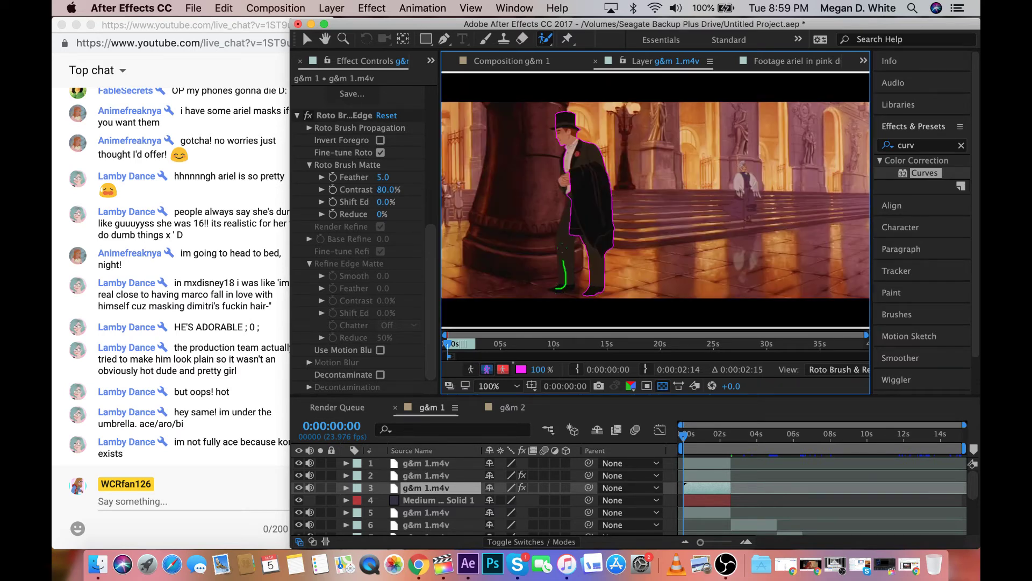
{"action": "left_click_drag", "start_coordinate": [562, 258], "coordinate": [564, 217]}
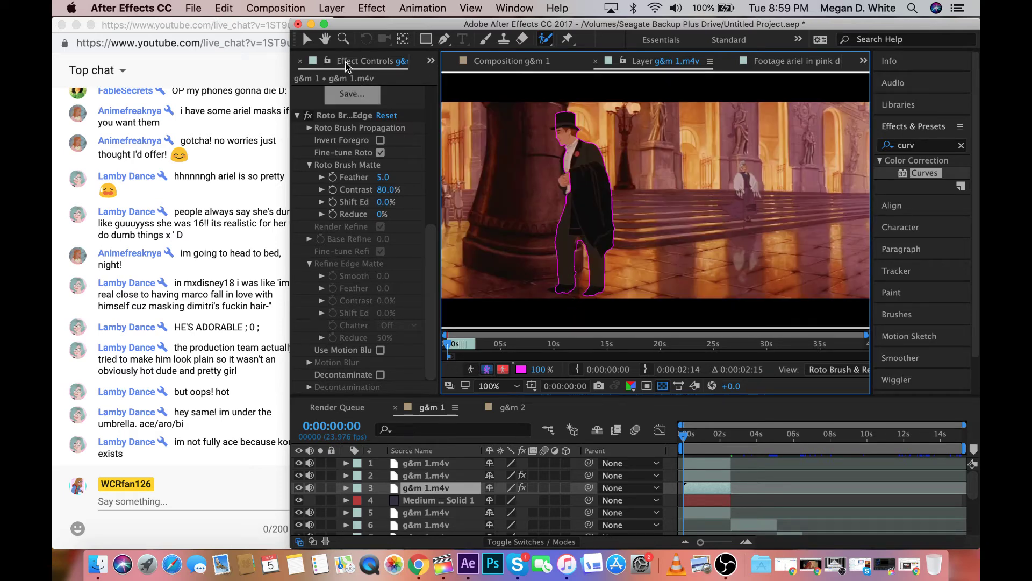
Refine the Roto Brush outline around the man's legs, subtracting the stray background along the inner trouser edge
{"action": "left_click", "coordinate": [343, 39]}
{"action": "left_click", "coordinate": [581, 272]}
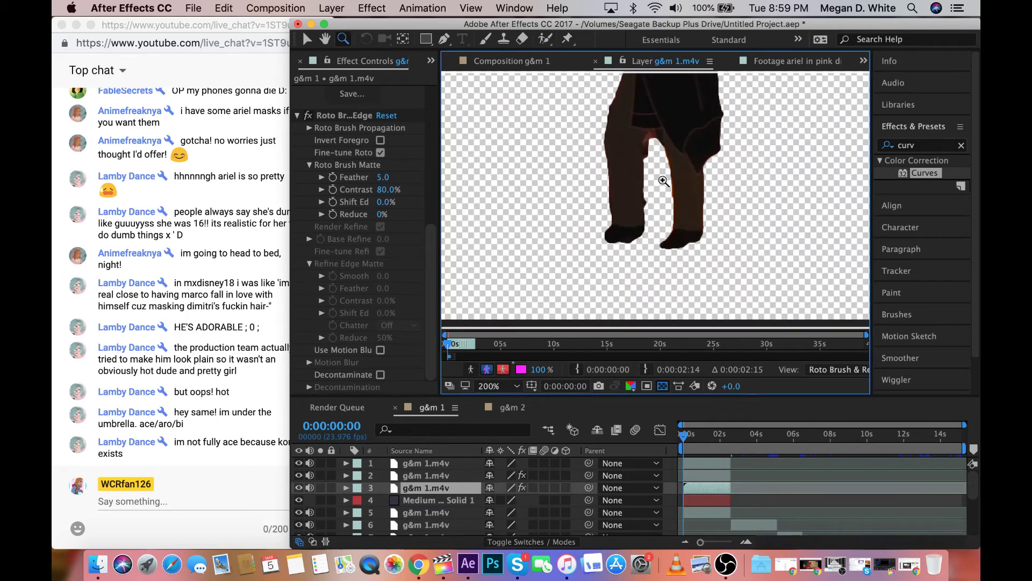
{"action": "left_click", "coordinate": [546, 39]}
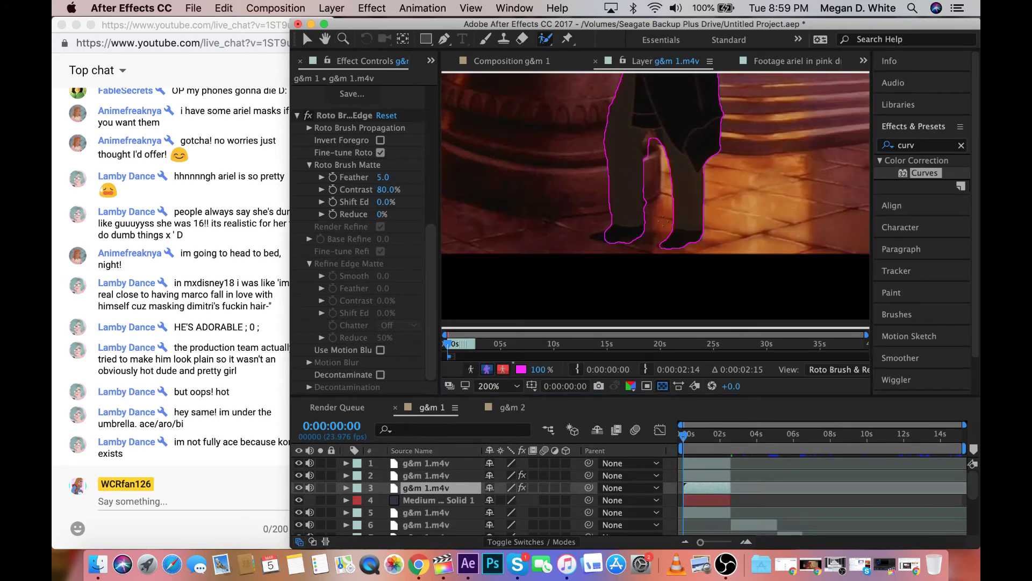
{"action": "left_click", "coordinate": [646, 203], "text": "alt"}
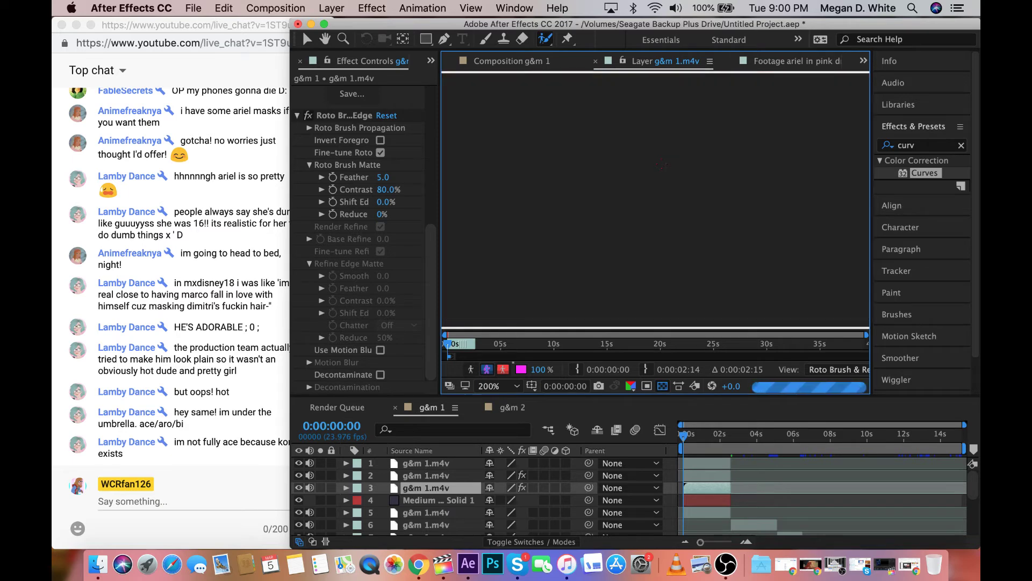
{"action": "left_click_drag", "start_coordinate": [634, 142], "coordinate": [638, 213]}
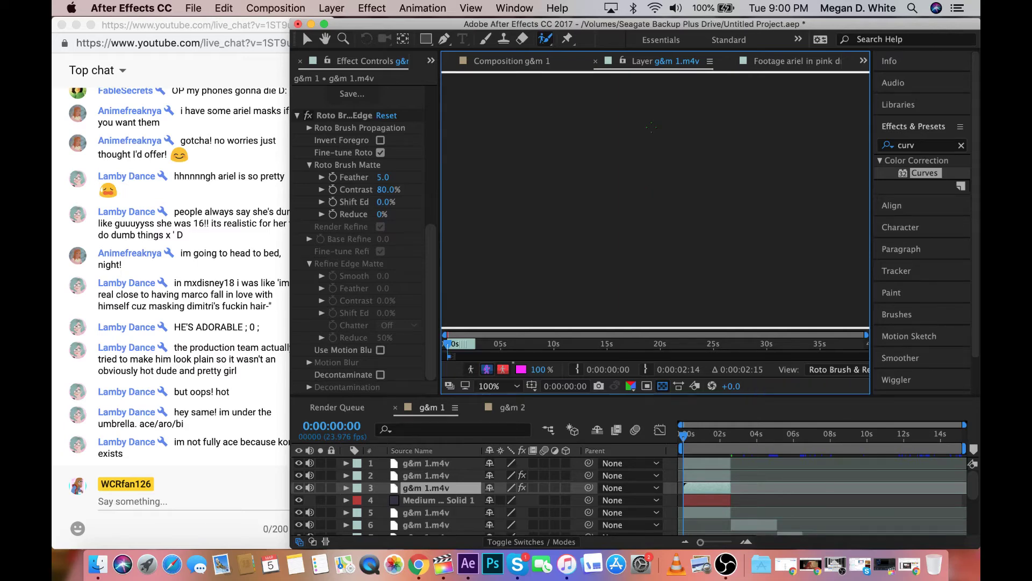
{"action": "key", "text": "comma"}
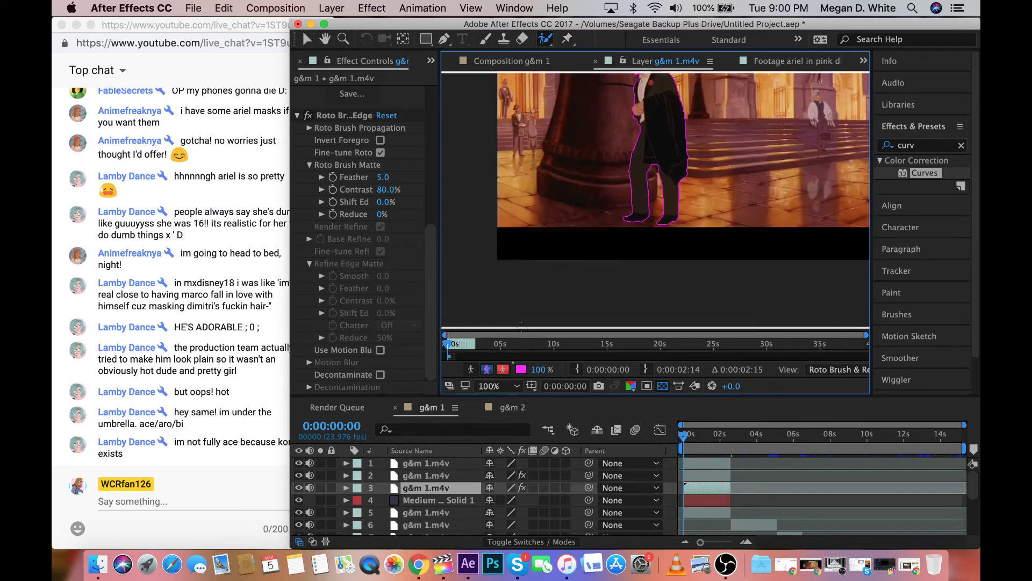
Touch up the Roto Brush outline beside the hat brim and set the Roto Brush Matte feather to 8.5
{"action": "key", "text": "h"}
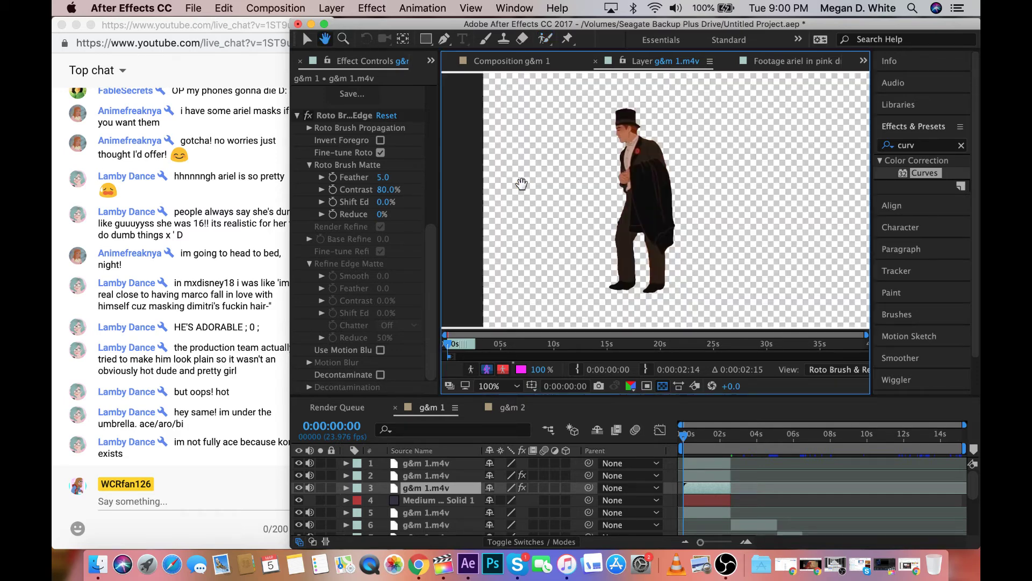
{"action": "left_click_drag", "start_coordinate": [522, 184], "coordinate": [496, 203]}
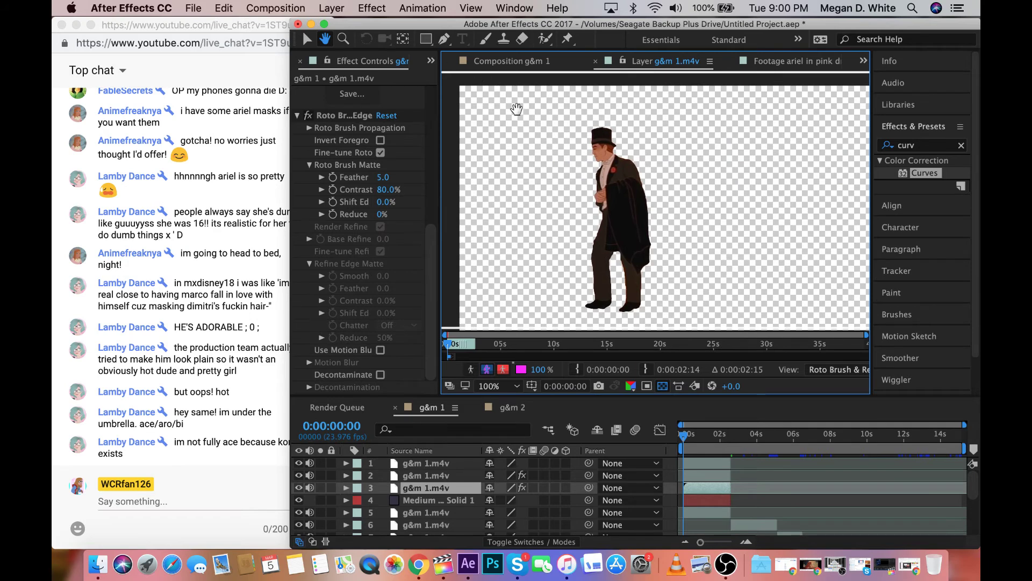
{"action": "key", "text": "period"}
{"action": "left_click", "coordinate": [545, 39]}
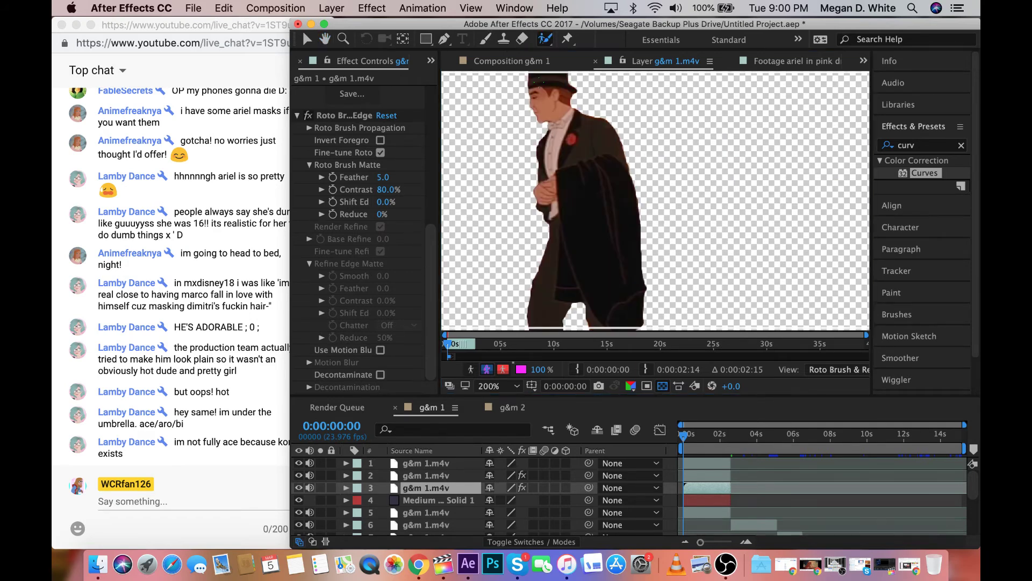
{"action": "left_click_drag", "start_coordinate": [523, 86], "coordinate": [518, 87]}
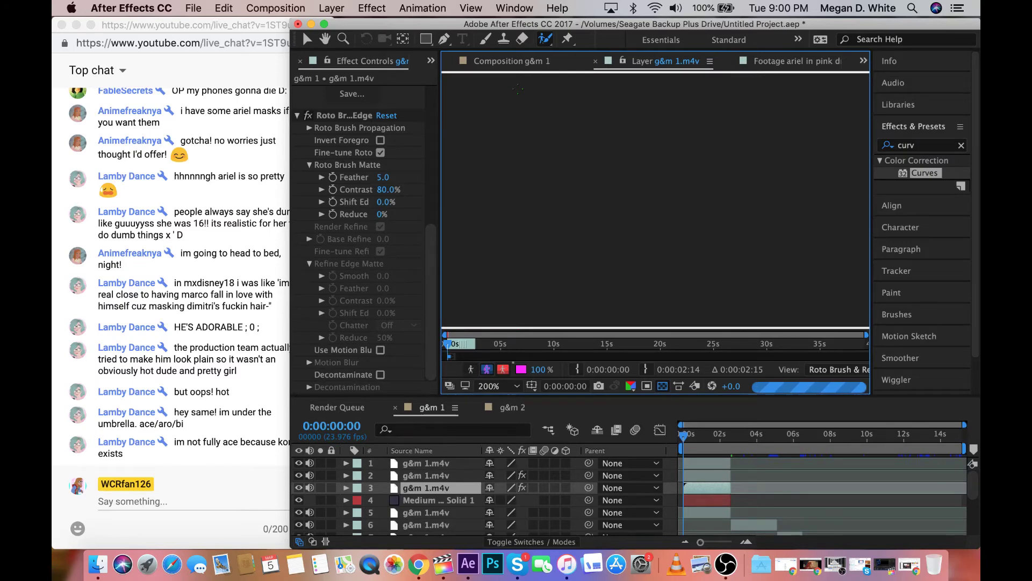
{"action": "left_click_drag", "start_coordinate": [383, 177], "coordinate": [409, 176]}
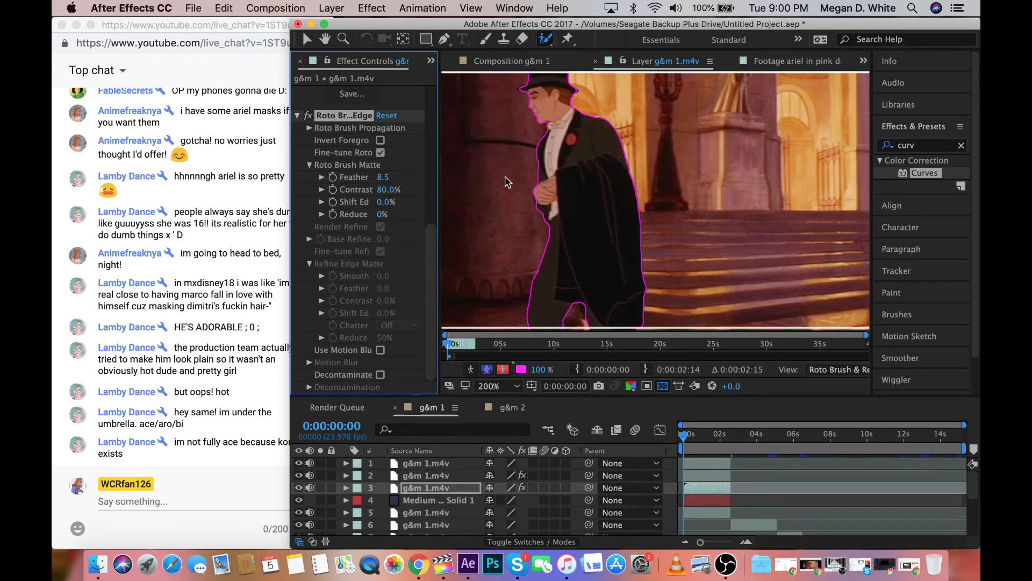
{"action": "key", "text": "slash"}
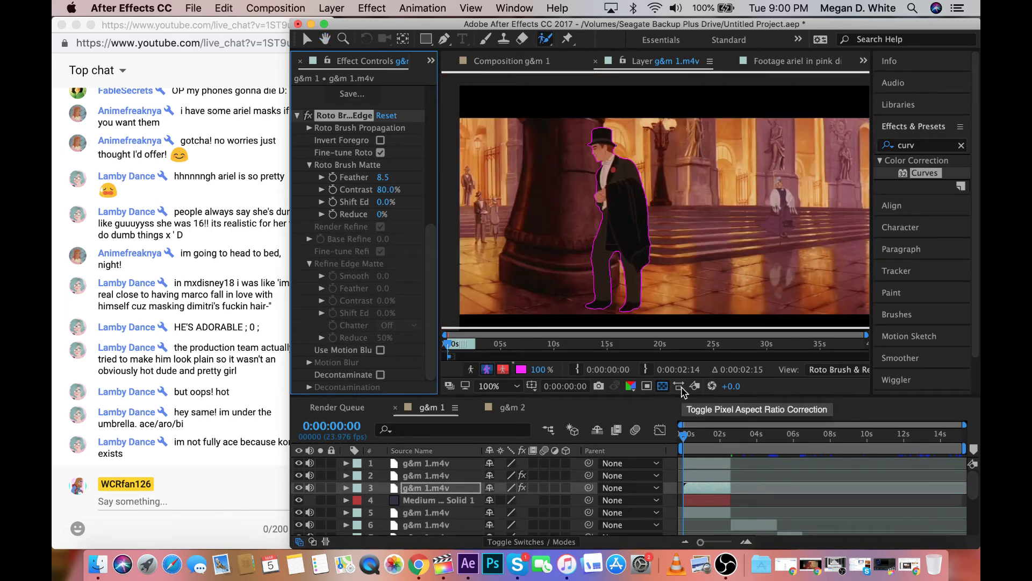
Correct the Roto Brush outline at the man's hand at 0:00:00:02 and propagate the selection through to 0:00:00:13
{"action": "key", "text": "Page_Down"}
{"action": "key", "text": "Page_Down"}
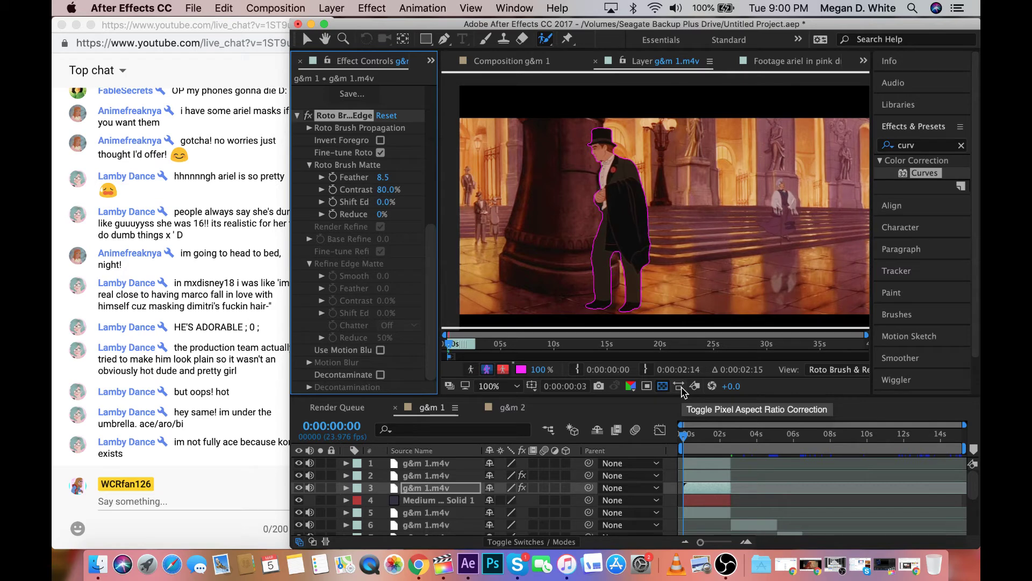
{"action": "key", "text": "h"}
{"action": "left_click", "coordinate": [685, 437]}
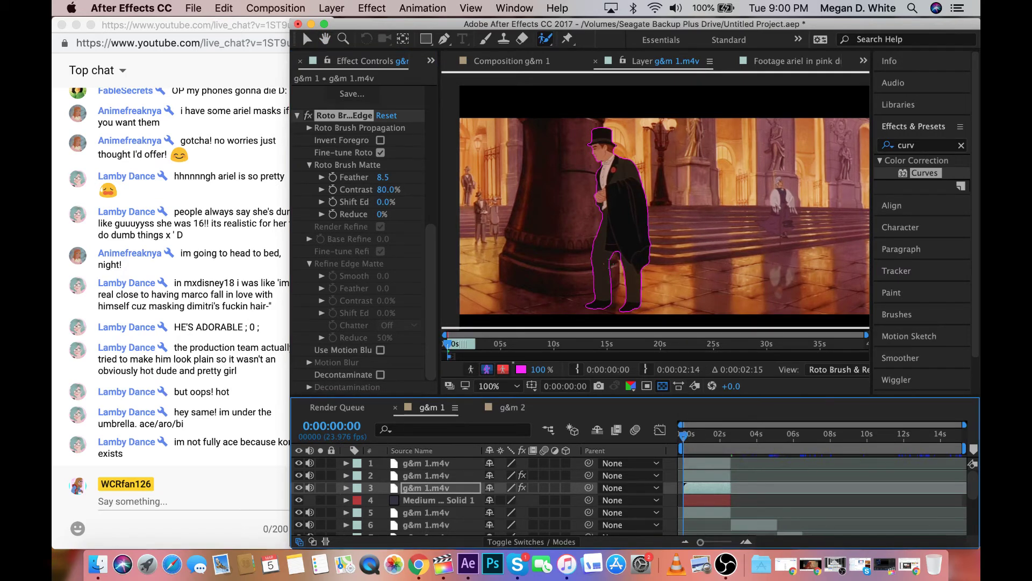
{"action": "left_click", "coordinate": [723, 542]}
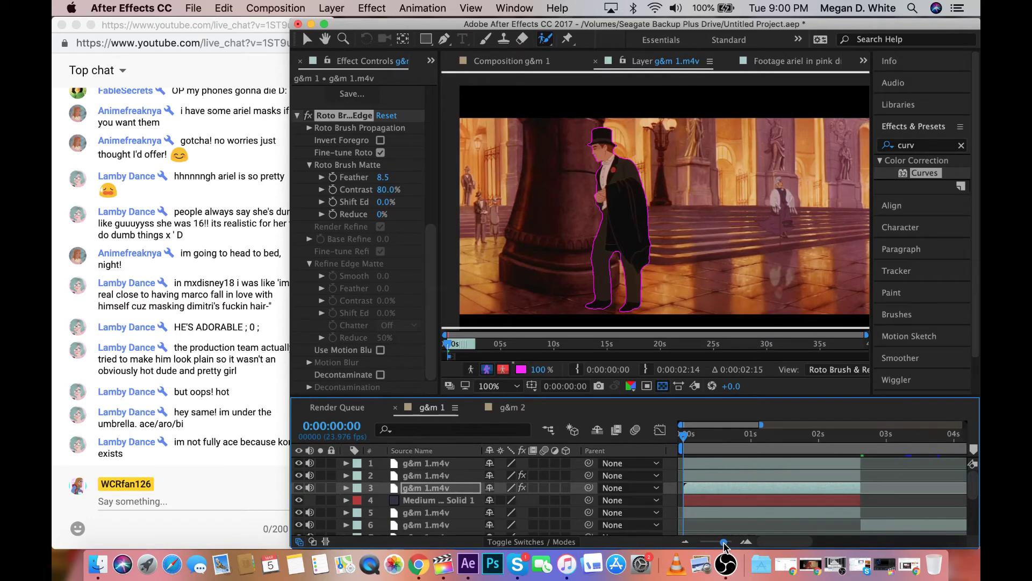
{"action": "left_click_drag", "start_coordinate": [723, 543], "coordinate": [731, 542]}
{"action": "left_click", "coordinate": [721, 436]}
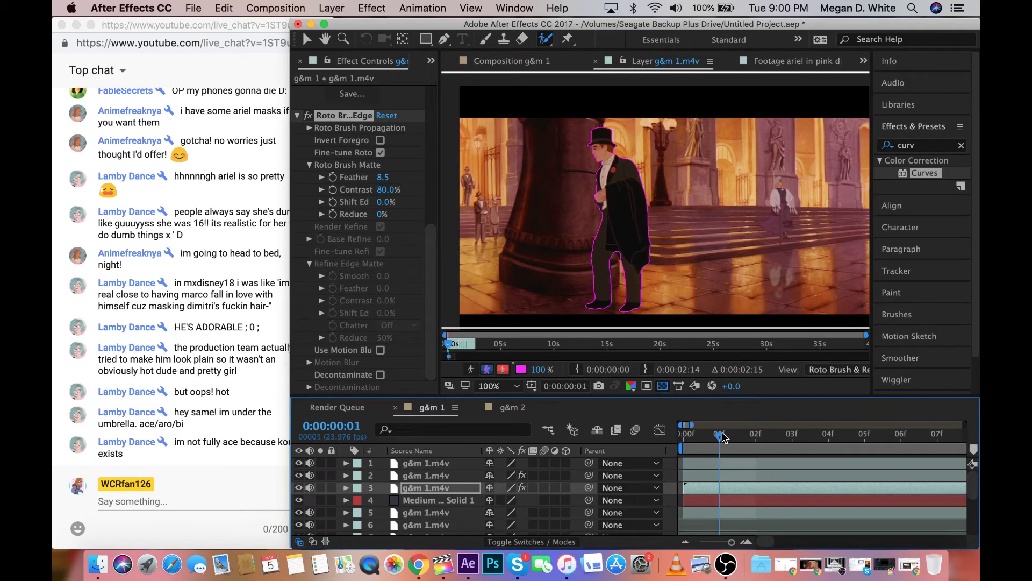
{"action": "left_click", "coordinate": [756, 437]}
{"action": "key", "text": "period"}
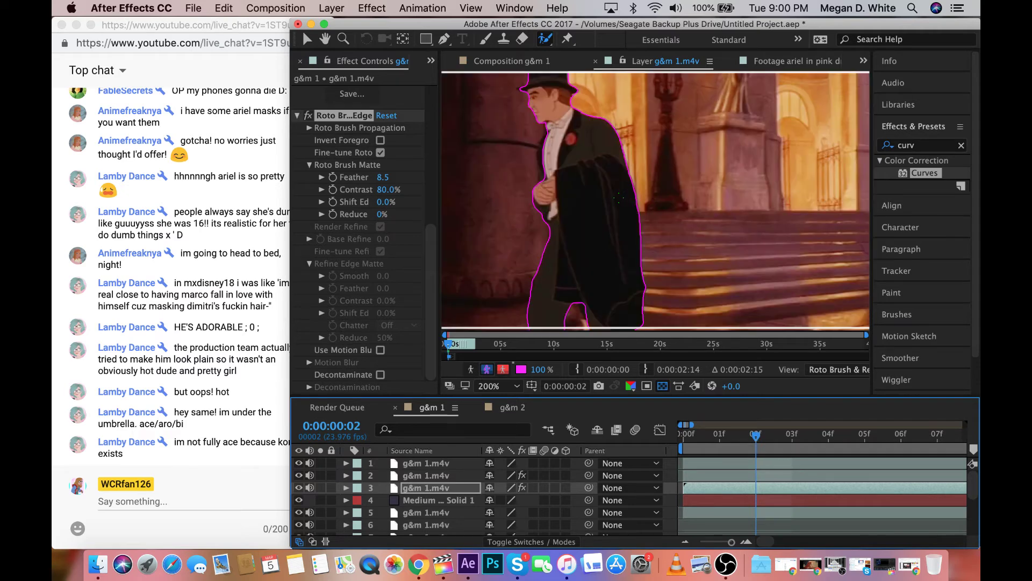
{"action": "left_click_drag", "start_coordinate": [542, 177], "coordinate": [543, 183]}
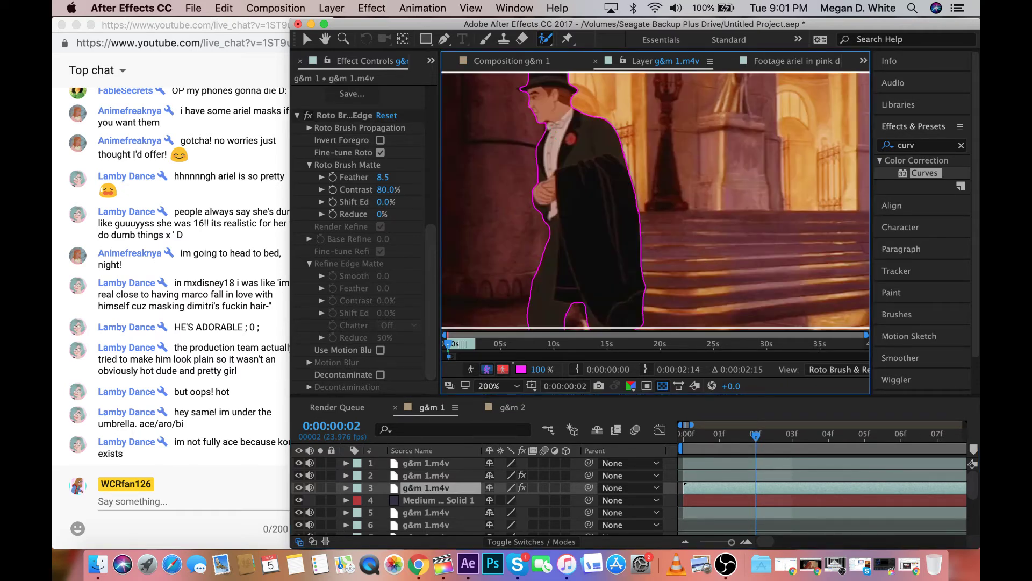
{"action": "key", "text": "comma"}
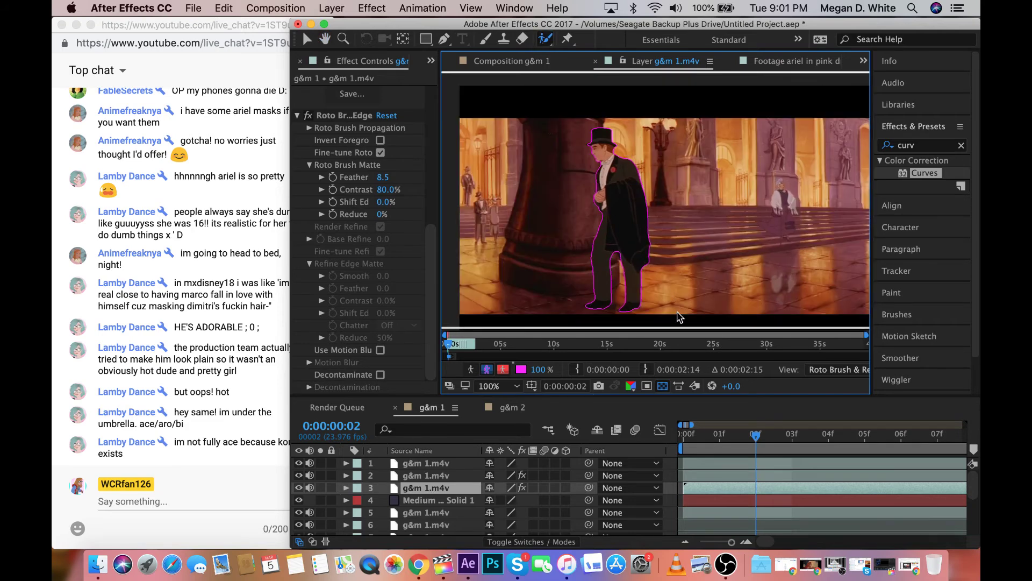
{"action": "key", "text": "Page_Down"}
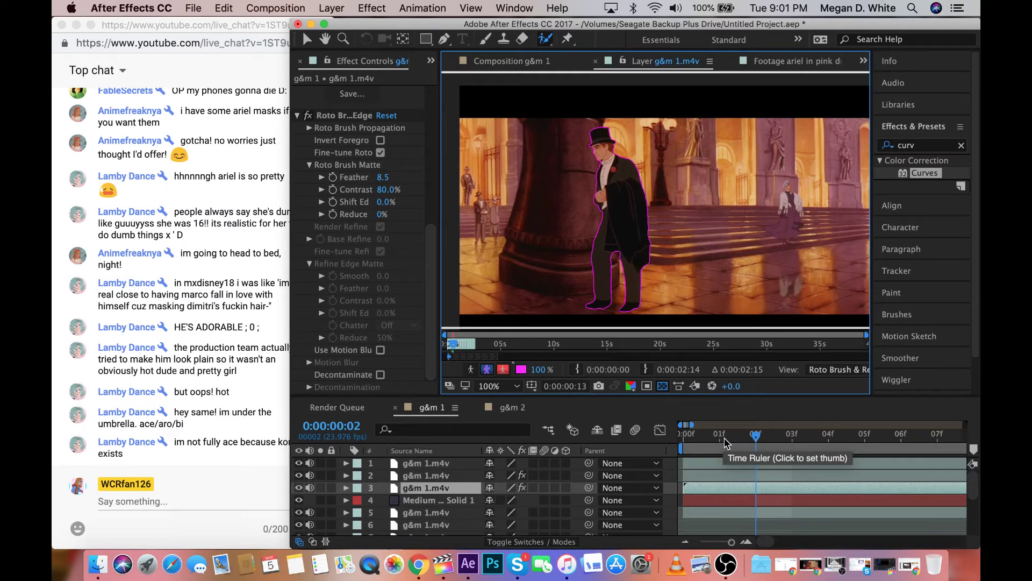
Switch to the YouTube Live Dashboard in Chrome, check the stream status and preview, and minimize the window
{"action": "left_click", "coordinate": [907, 565]}
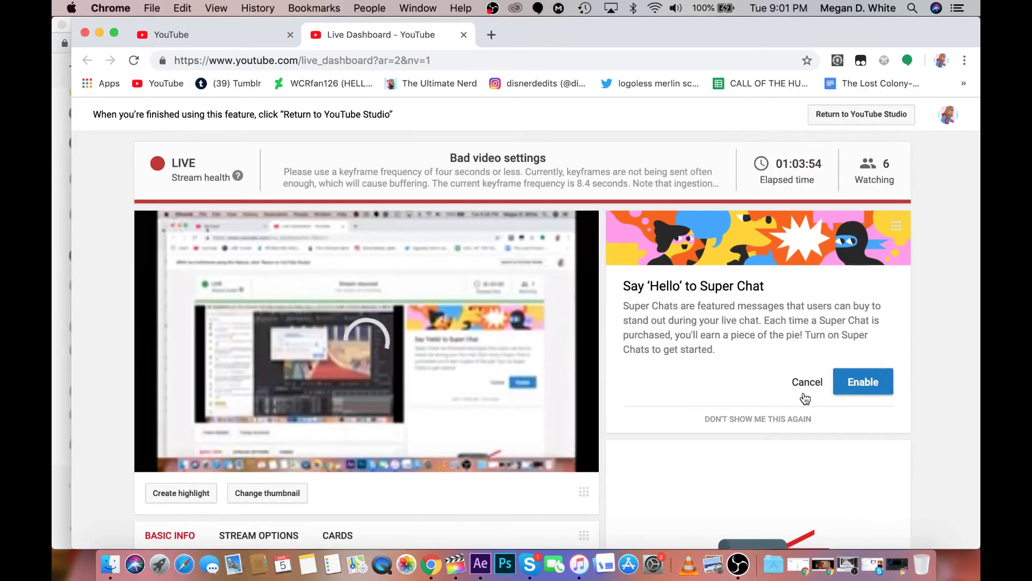
{"action": "scroll", "coordinate": [753, 362], "scroll_direction": "down", "scroll_amount": 3}
{"action": "scroll", "coordinate": [753, 368], "scroll_direction": "up", "scroll_amount": 1}
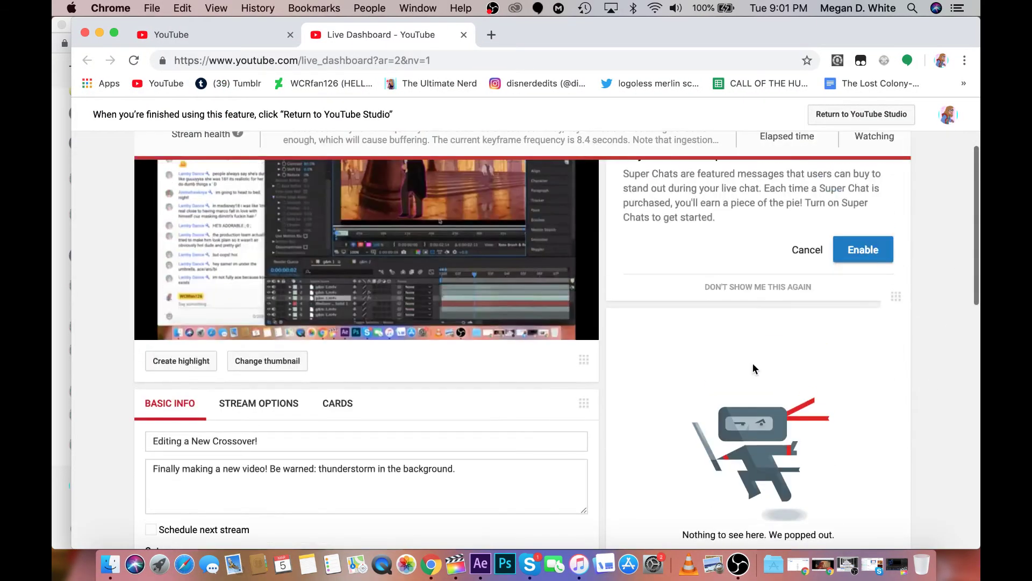
{"action": "scroll", "coordinate": [753, 368], "scroll_direction": "up", "scroll_amount": 3}
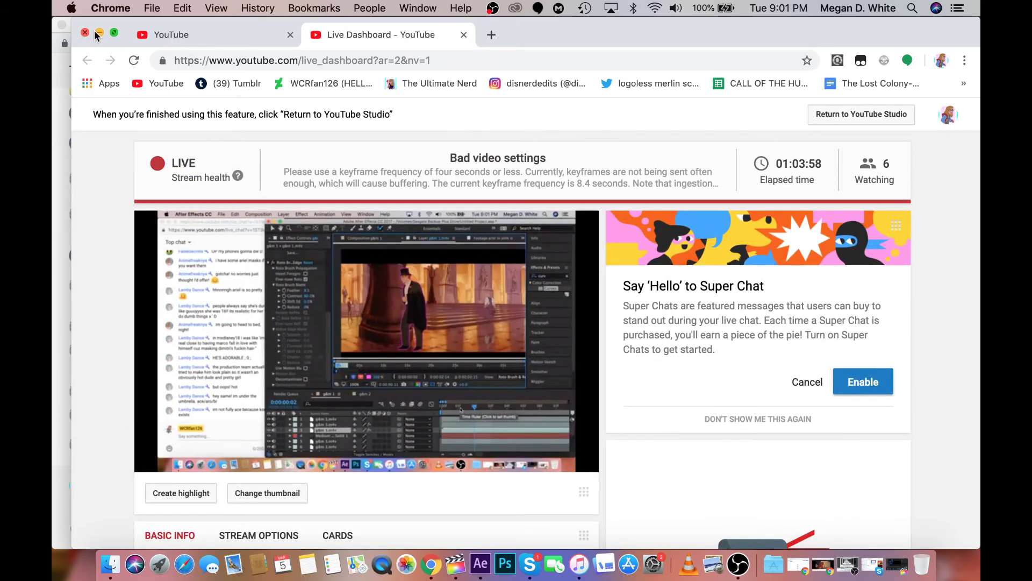
{"action": "left_click", "coordinate": [98, 33]}
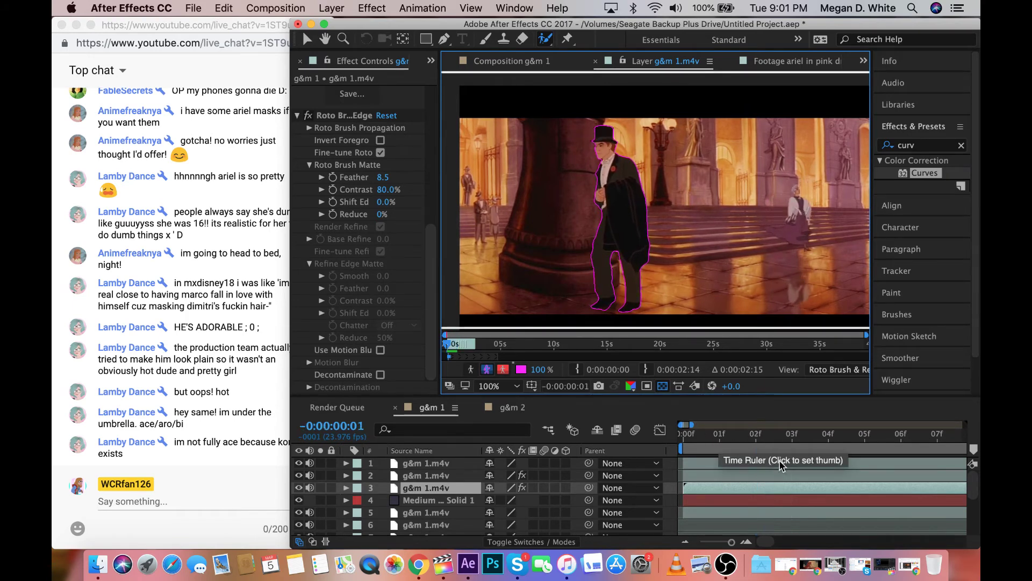
Correct the Roto Brush outline at the man's front shoe at 0:00:00:14 and propagate the selection to 0:00:00:16
{"action": "left_click", "coordinate": [681, 437]}
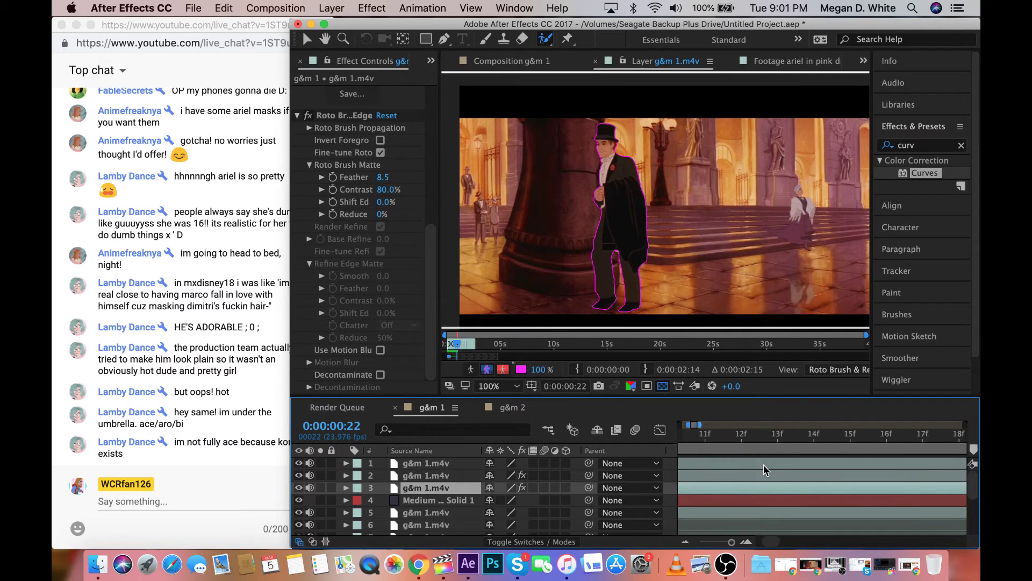
{"action": "left_click", "coordinate": [716, 435]}
{"action": "key", "text": "Page_Down"}
{"action": "key", "text": "Page_Down"}
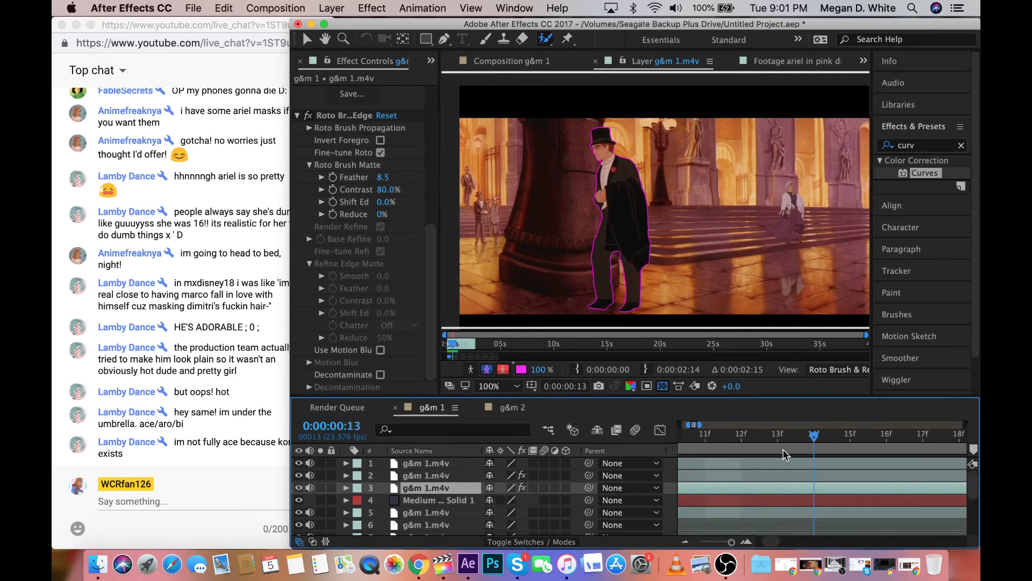
{"action": "key", "text": "Page_Down"}
{"action": "left_click", "coordinate": [595, 313]}
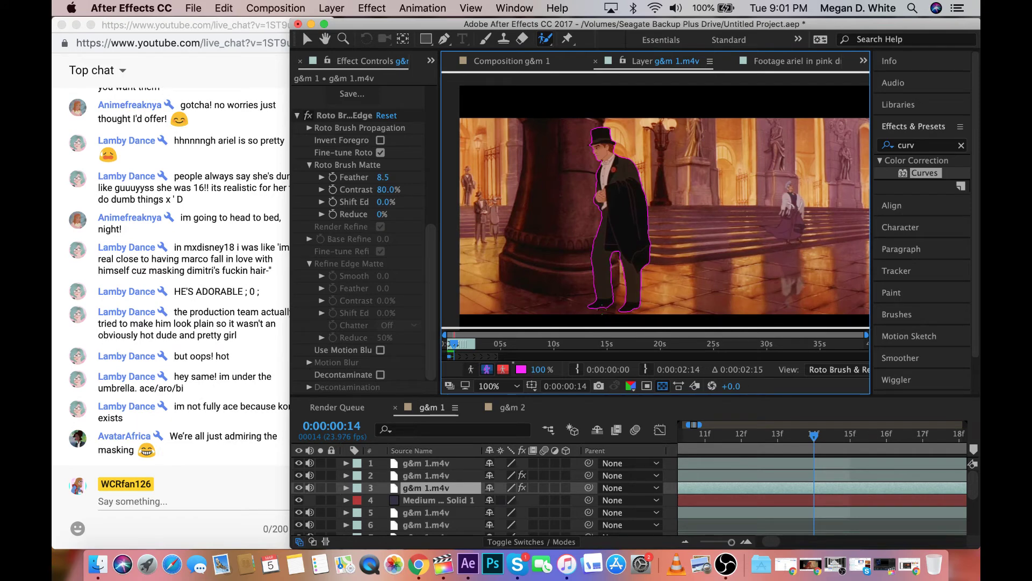
{"action": "key", "text": "Page_Up"}
{"action": "key", "text": "Page_Up"}
{"action": "key", "text": "Page_Down"}
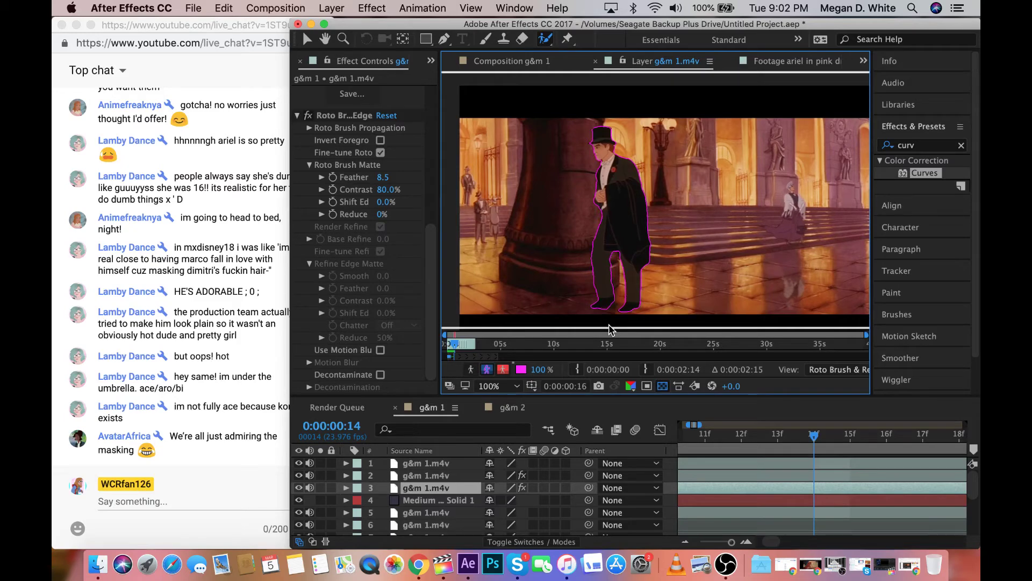
Examine the man's cutout against transparency, checking the shoes at 0:00:00:16 and the following frames through 0:00:00:21
{"action": "left_click", "coordinate": [858, 437]}
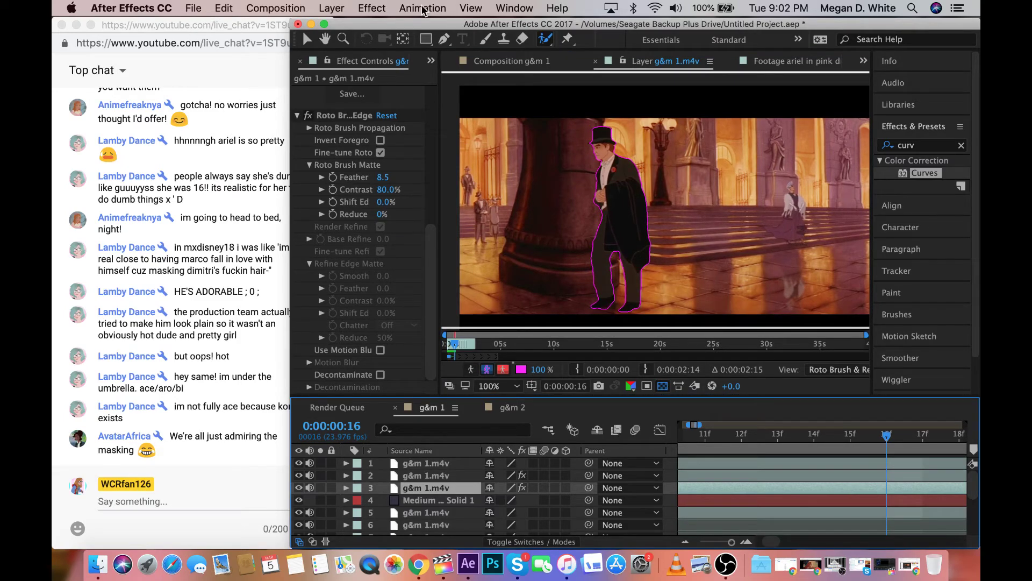
{"action": "left_click", "coordinate": [343, 39]}
{"action": "left_click", "coordinate": [619, 316]}
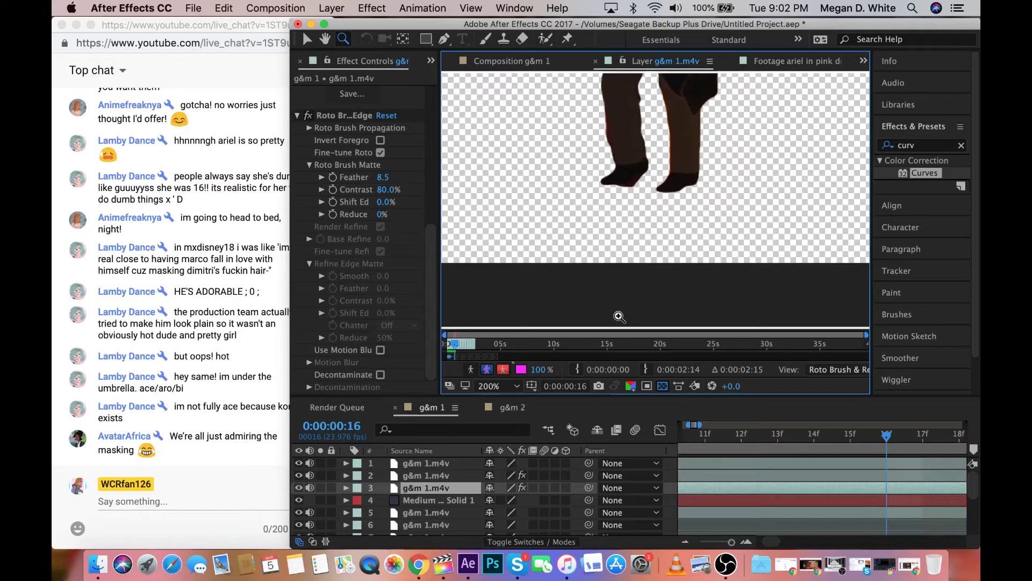
{"action": "left_click", "coordinate": [618, 316], "text": "alt"}
{"action": "key", "text": "alt+w"}
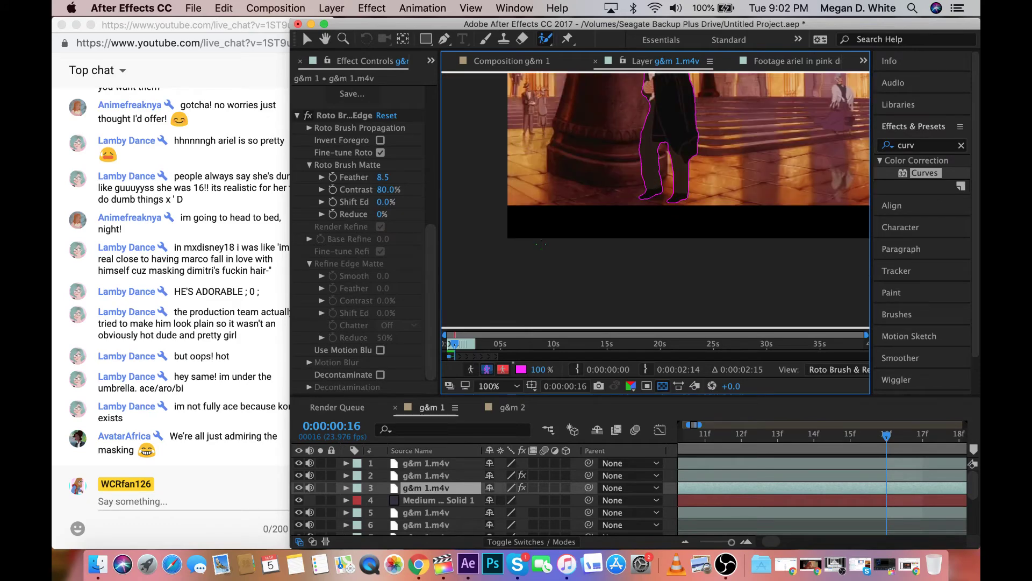
{"action": "key", "text": "h"}
{"action": "left_click_drag", "start_coordinate": [569, 130], "coordinate": [542, 230]}
{"action": "key", "text": "Page_Up"}
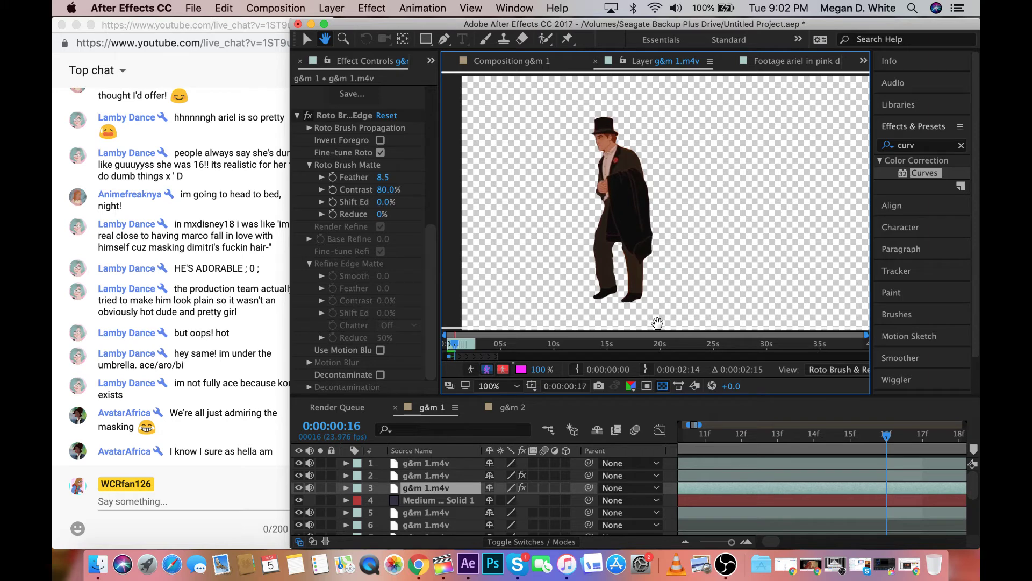
{"action": "key", "text": "Page_Down"}
{"action": "key", "text": "Page_Down"}
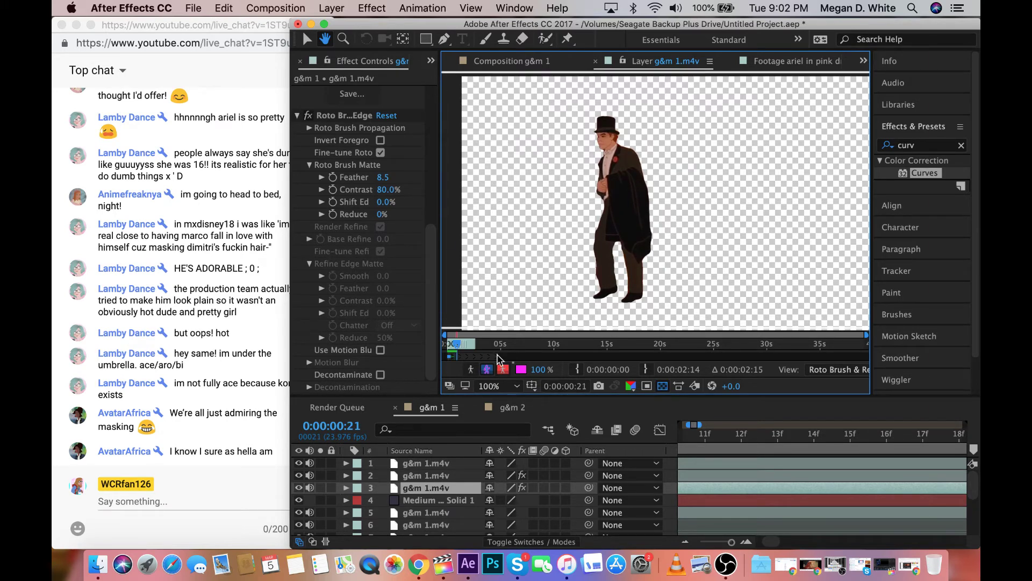
Return to the Roto Brush outline and propagate the man's selection frame by frame to 0:00:00:22
{"action": "left_click", "coordinate": [546, 39]}
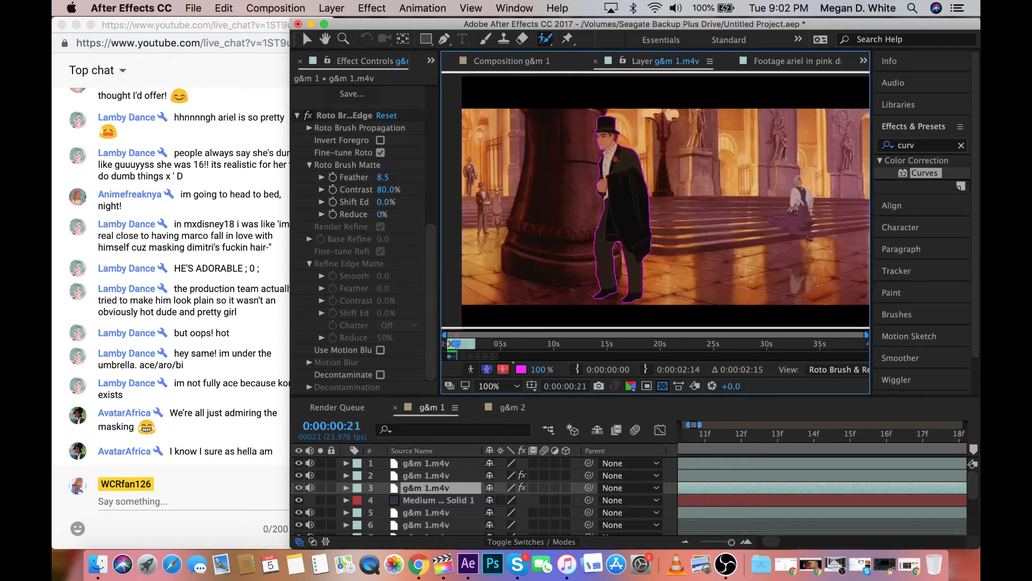
{"action": "key", "text": "Page_Up"}
{"action": "key", "text": "Page_Up"}
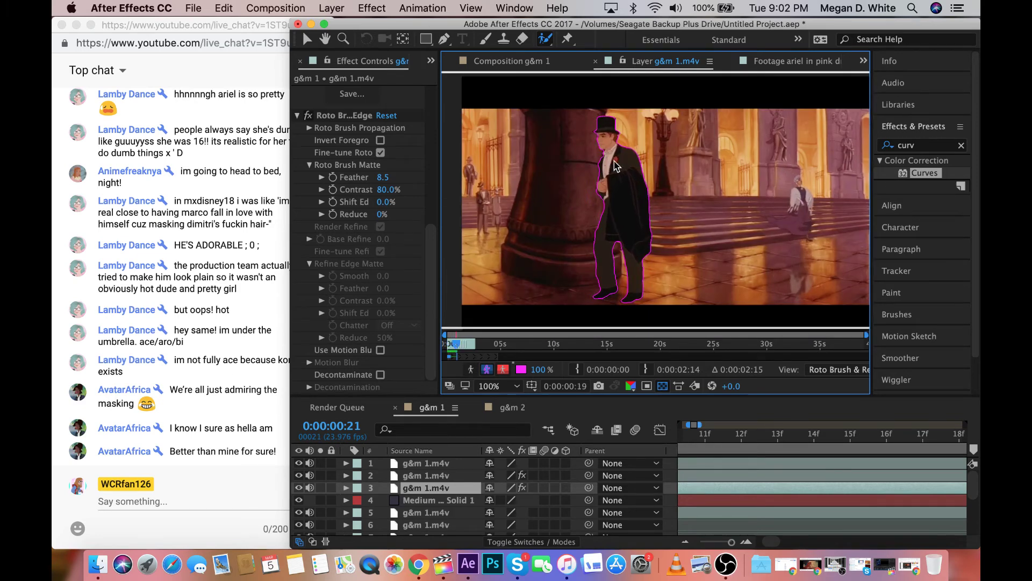
{"action": "key", "text": "Page_Down"}
{"action": "key", "text": "Page_Down"}
{"action": "key", "text": "Page_Down"}
{"action": "scroll", "coordinate": [803, 468], "scroll_direction": "right", "scroll_amount": 3}
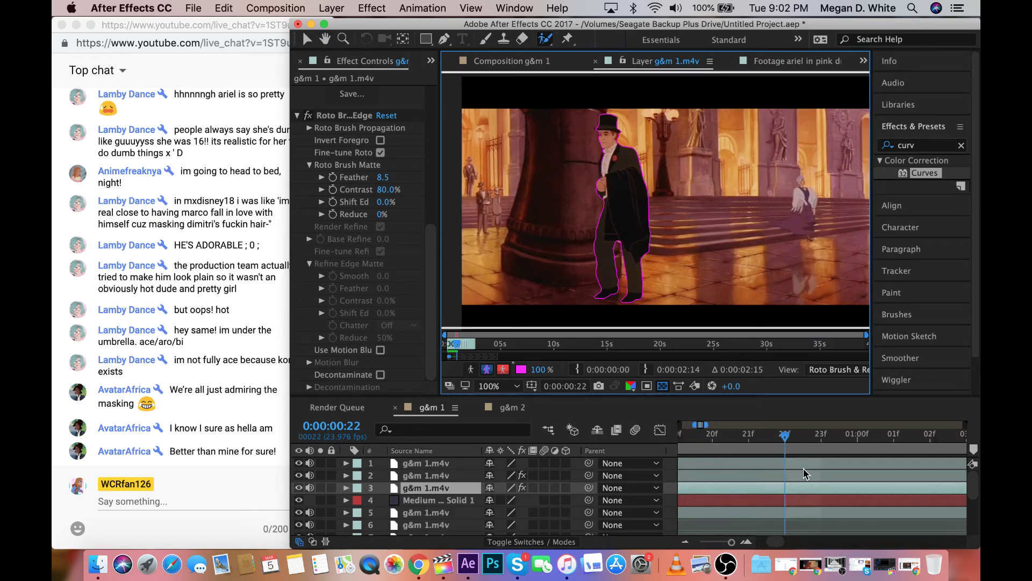
Correct the Roto Brush outline beside the man's front shoe at 0:00:00:20 and propagate the selection to 0:00:00:23
{"action": "scroll", "coordinate": [803, 474], "scroll_direction": "left", "scroll_amount": 2}
{"action": "left_click", "coordinate": [806, 438]}
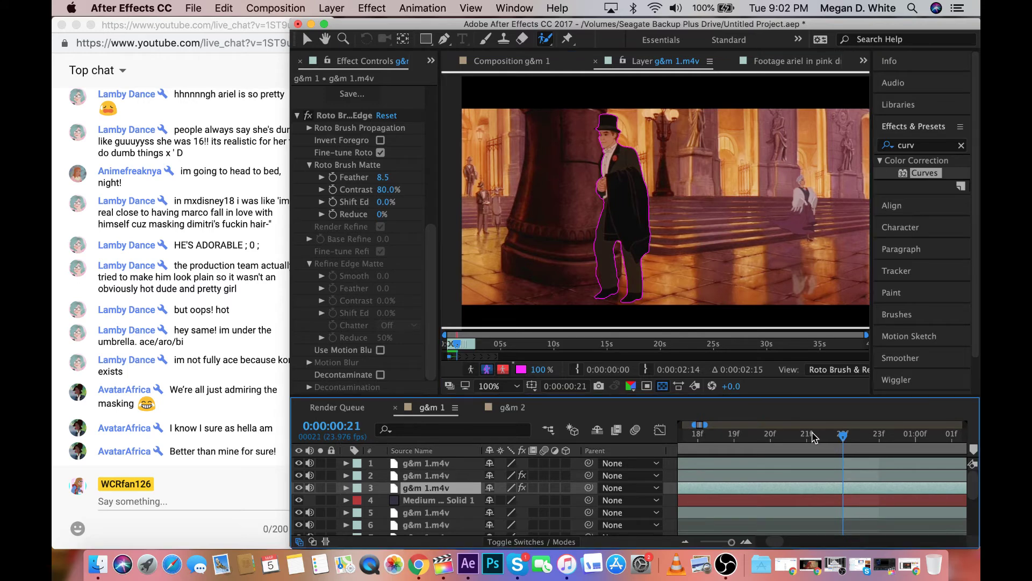
{"action": "left_click", "coordinate": [764, 438]}
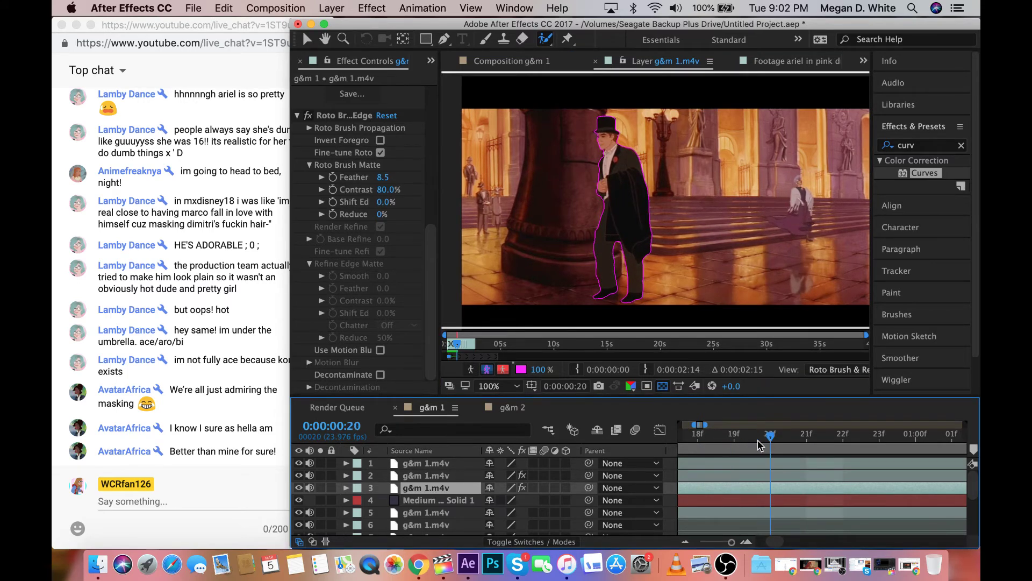
{"action": "left_click", "coordinate": [596, 289]}
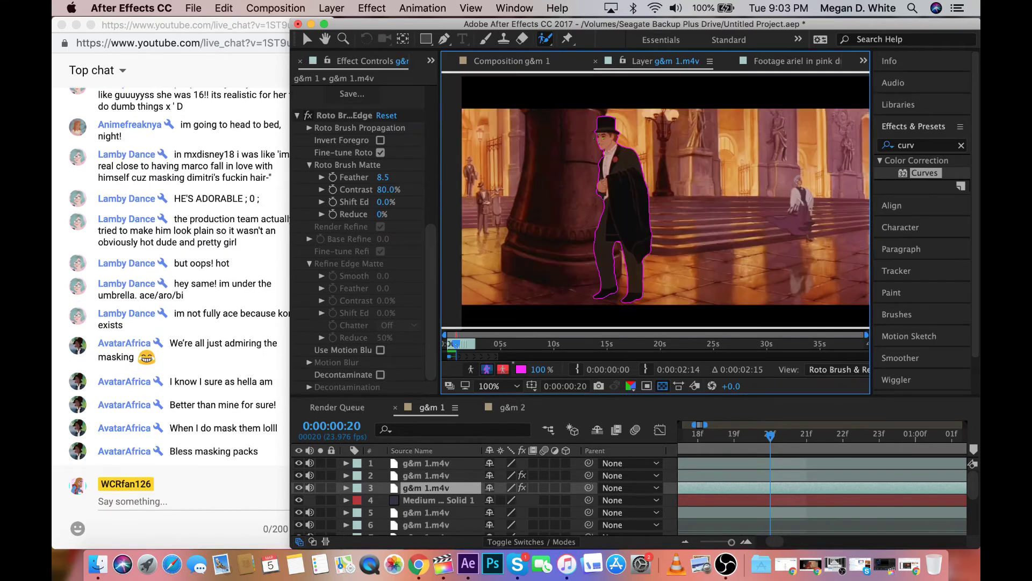
{"action": "key", "text": "Page_Up"}
{"action": "key", "text": "Page_Up"}
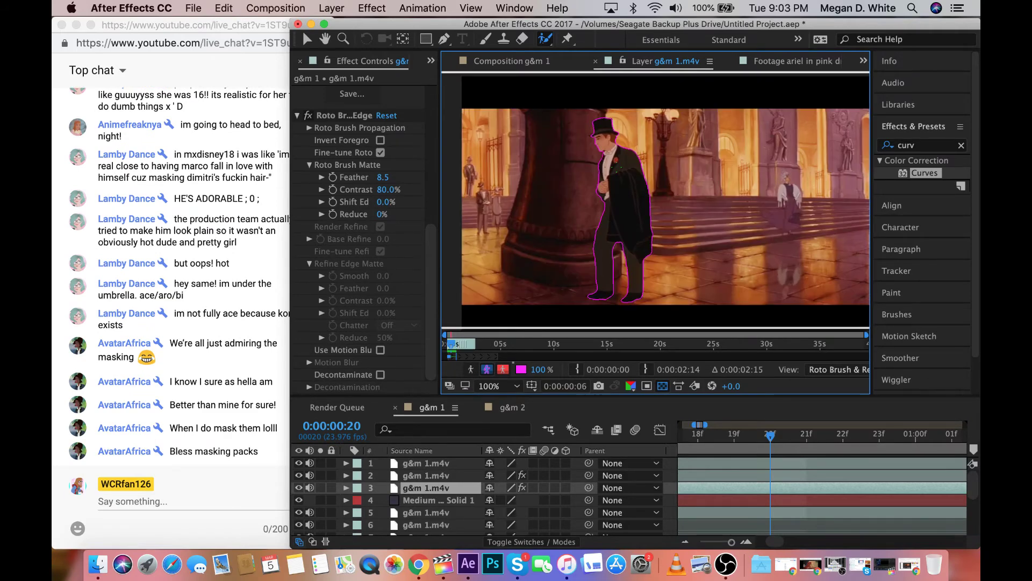
{"action": "key", "text": "Page_Down"}
{"action": "key", "text": "Page_Down"}
{"action": "key", "text": "Page_Down"}
{"action": "key", "text": "Page_Down"}
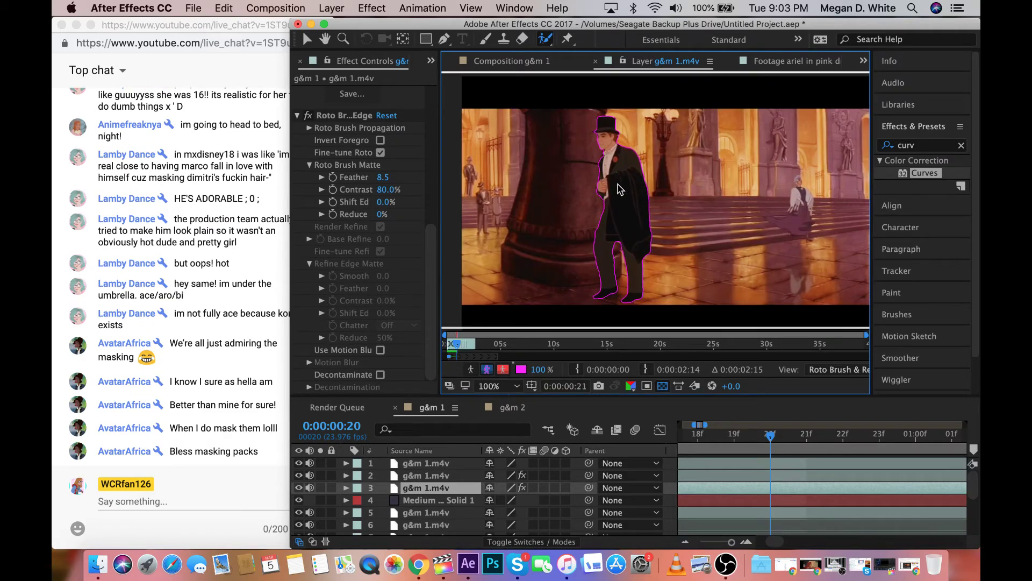
{"action": "key", "text": "space"}
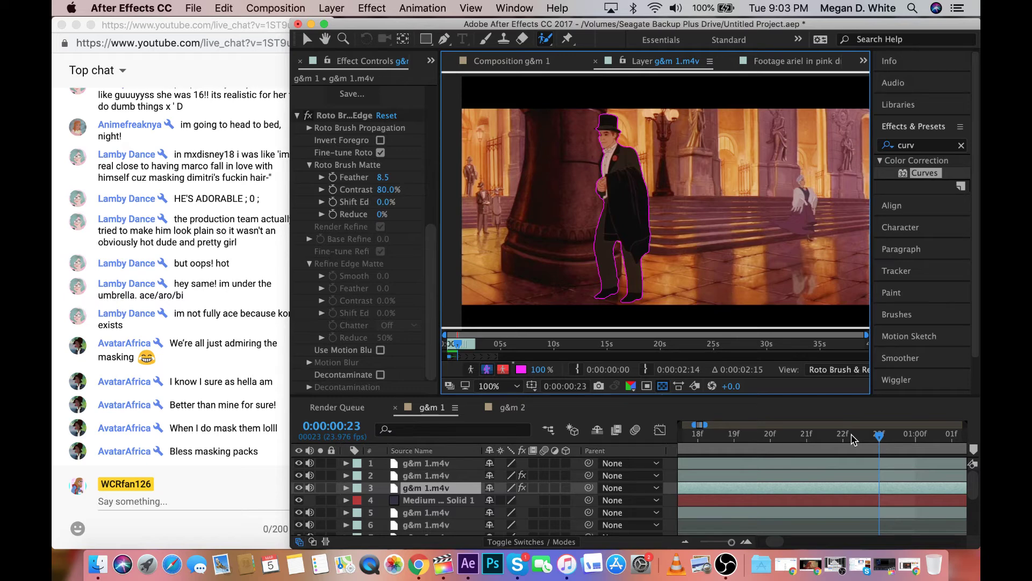
Add the man's face to the Roto Brush selection at 0:00:00:22 and propagate it to 0:00:01:00
{"action": "left_click", "coordinate": [852, 435]}
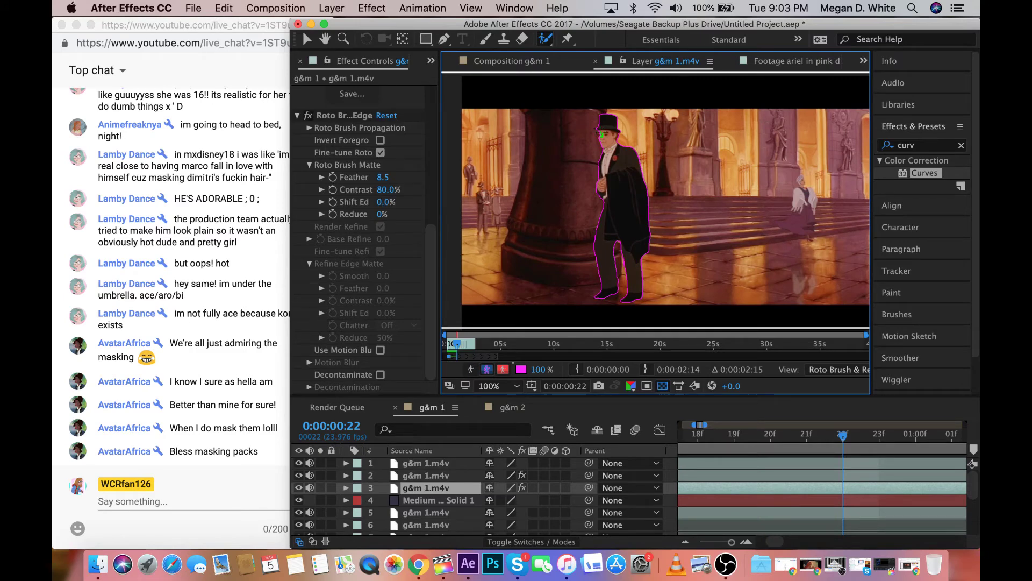
{"action": "left_click", "coordinate": [602, 136]}
{"action": "key", "text": "Page_Up"}
{"action": "key", "text": "Page_Up"}
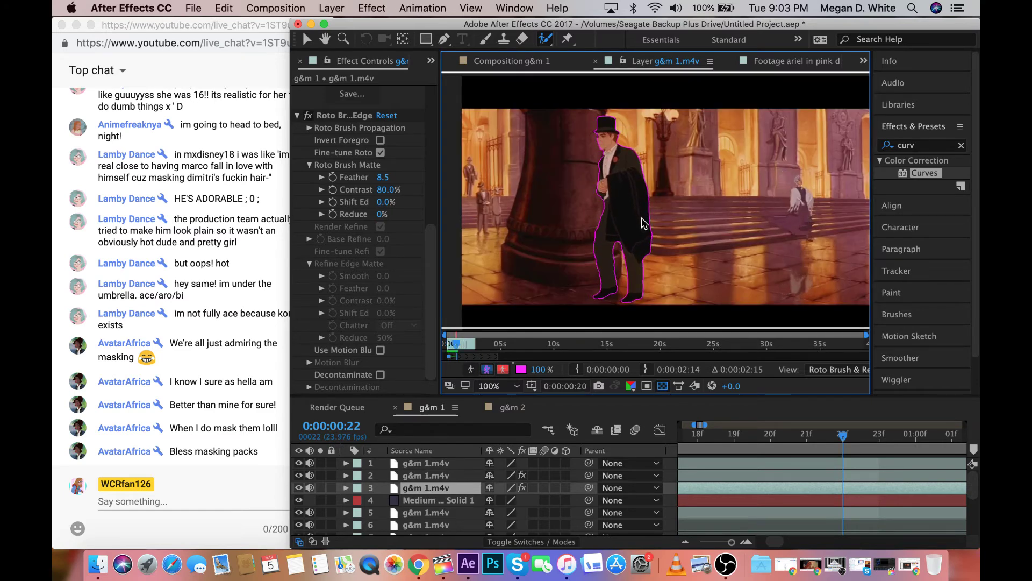
{"action": "key", "text": "Page_Down"}
{"action": "key", "text": "Page_Down"}
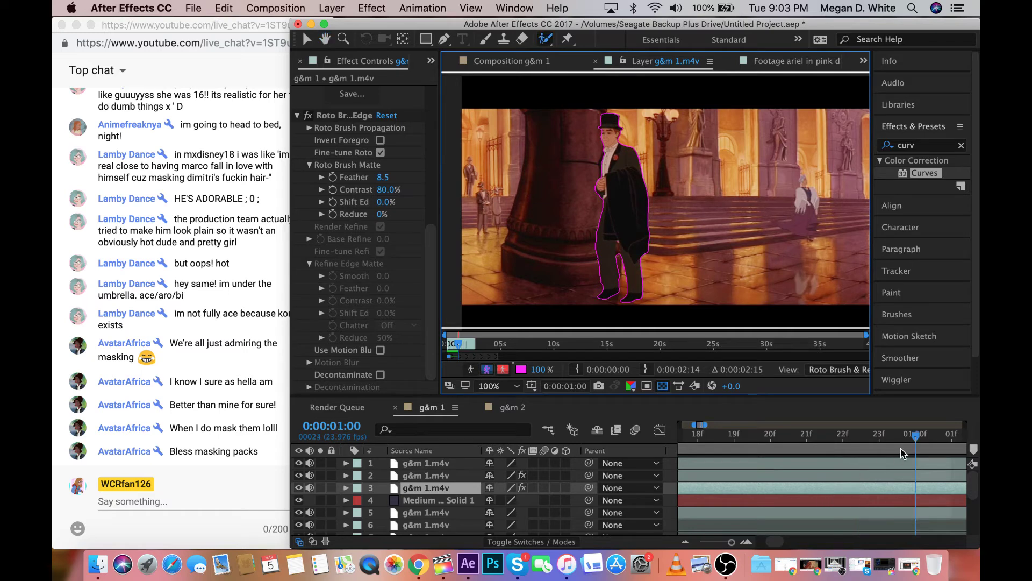
Touch up the Roto Brush outline between the man's legs at 0:00:01:00
{"action": "left_click", "coordinate": [880, 441]}
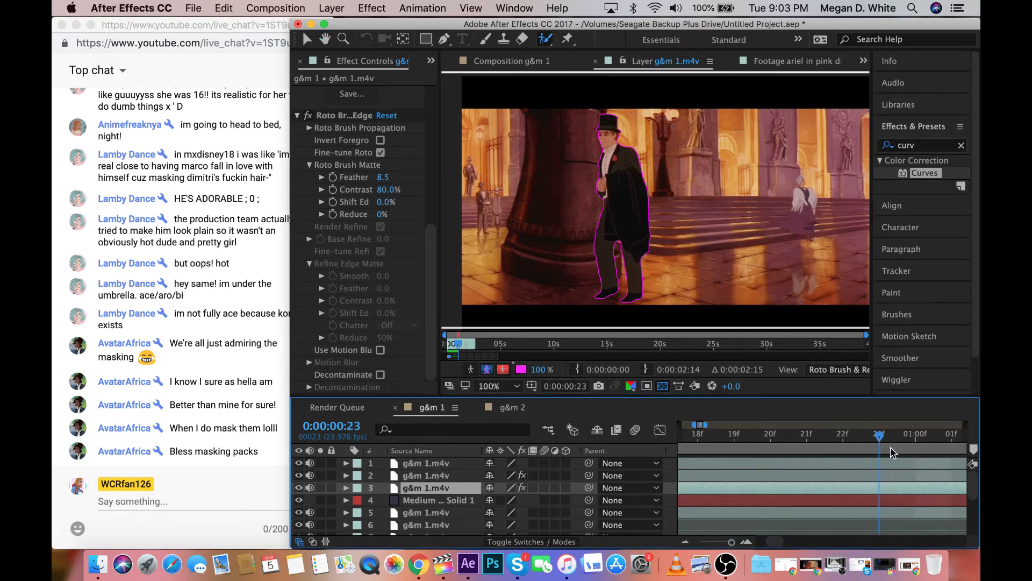
{"action": "key", "text": "Page_Down"}
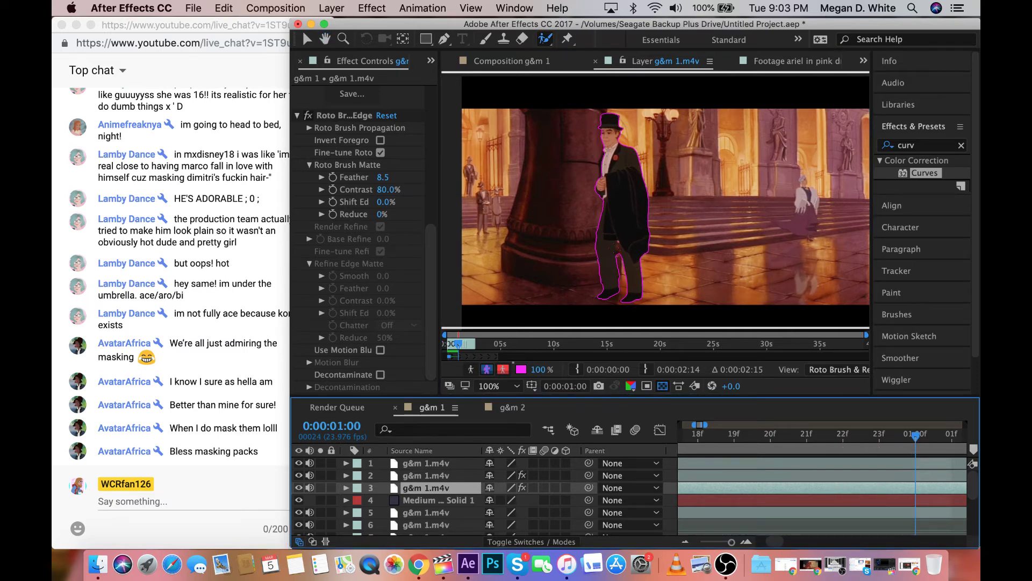
{"action": "left_click", "coordinate": [618, 260]}
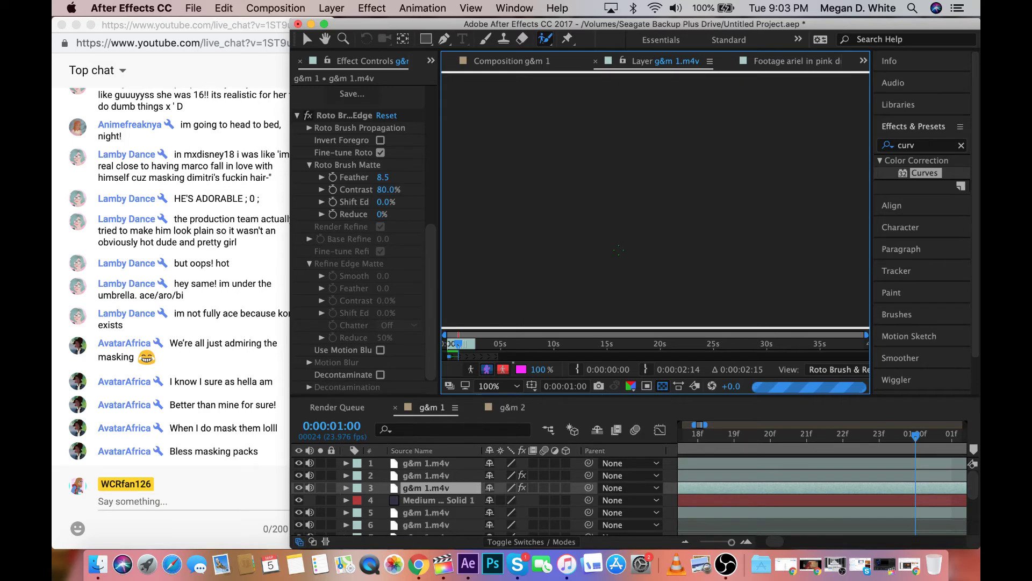
Switch to the YouTube home page in Chrome and search for the channel xdivinememoriesx
{"action": "left_click", "coordinate": [418, 564]}
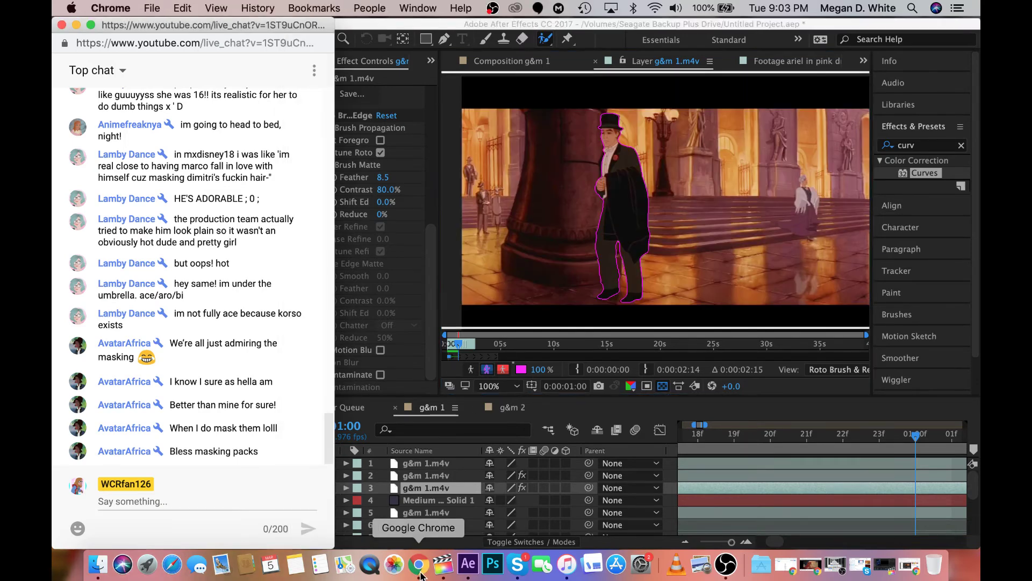
{"action": "left_click", "coordinate": [909, 564]}
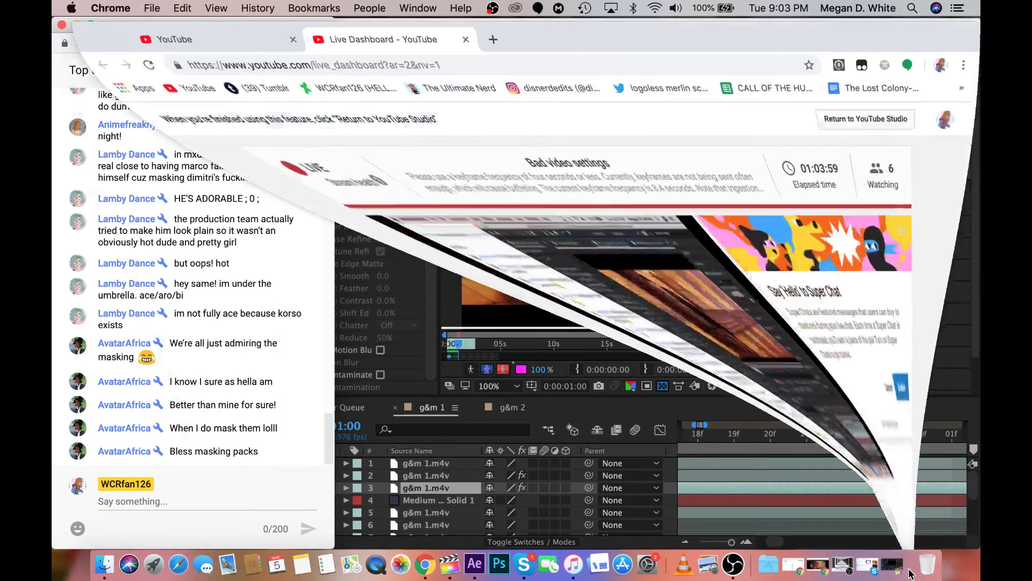
{"action": "left_click", "coordinate": [168, 36]}
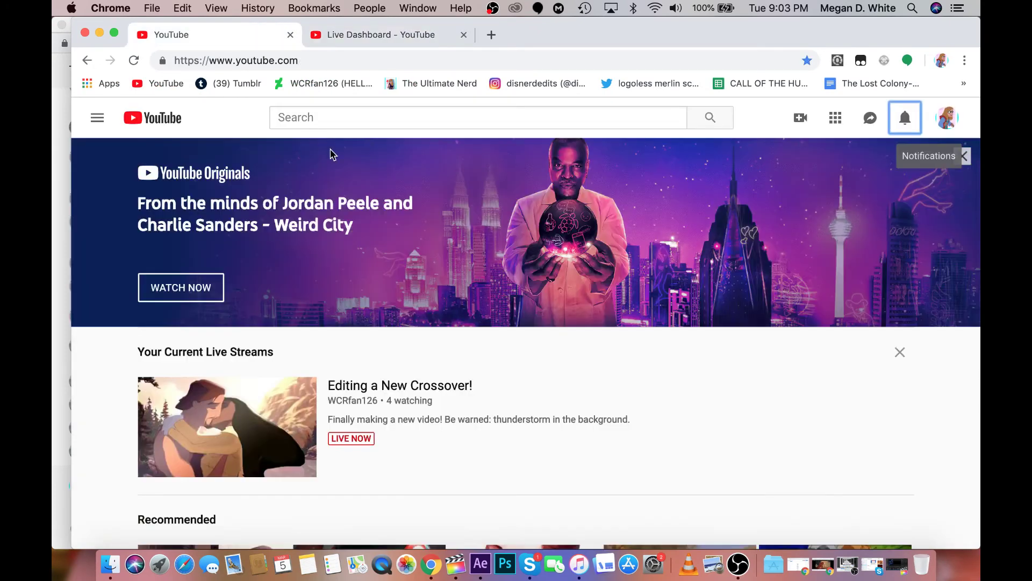
{"action": "left_click", "coordinate": [347, 115]}
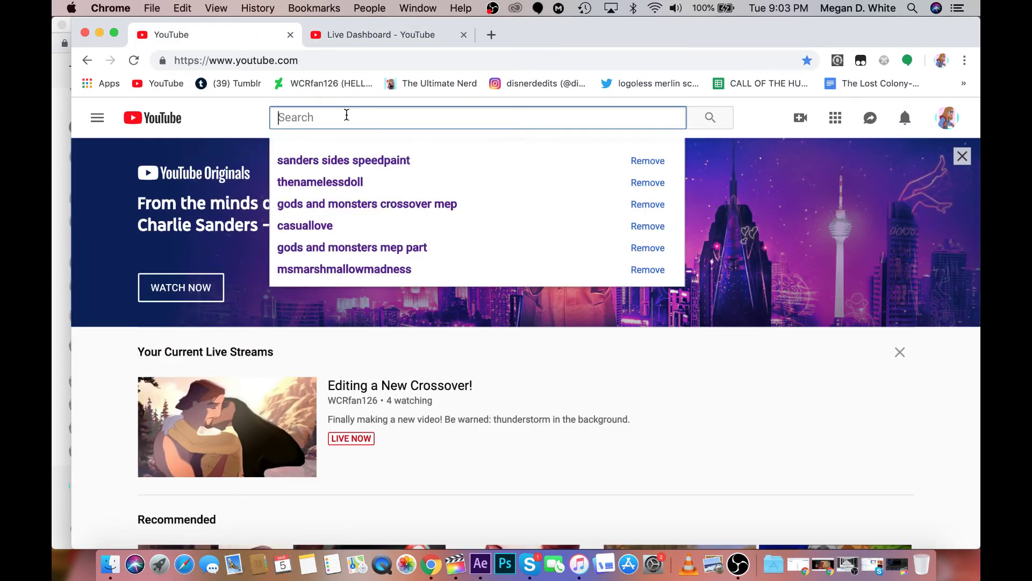
{"action": "type", "text": "xdi"}
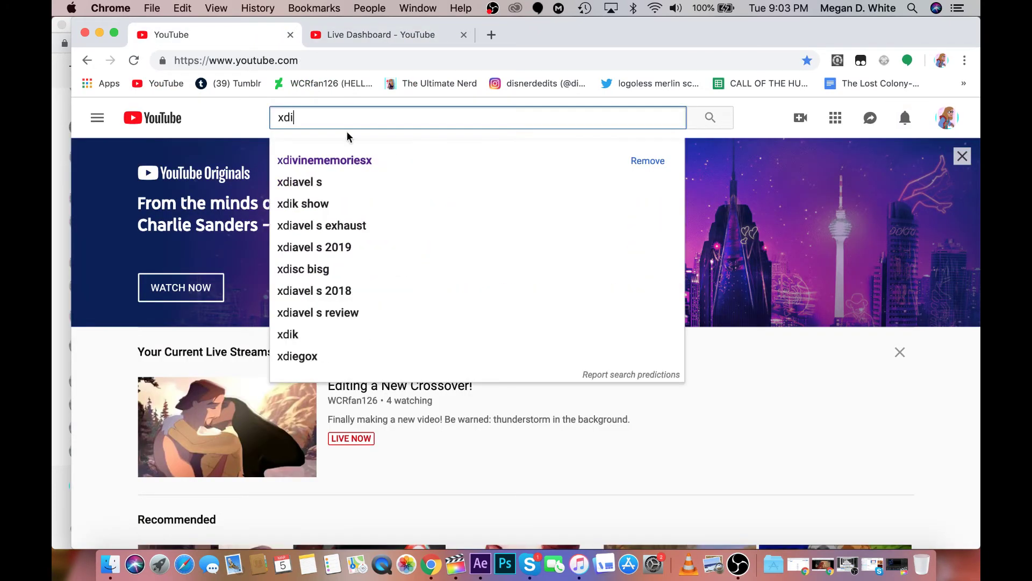
{"action": "left_click", "coordinate": [349, 160]}
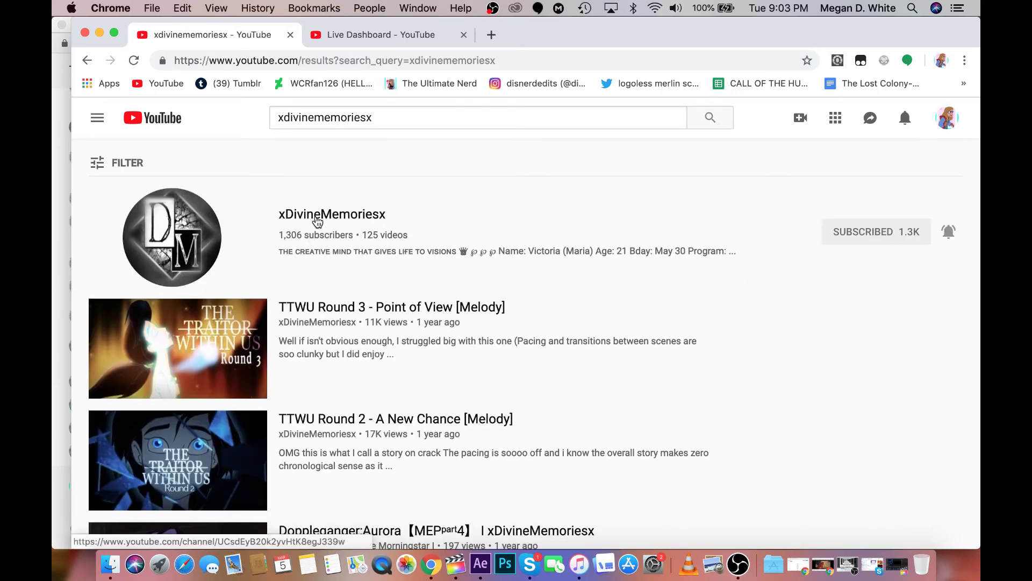
Open the xDivineMemoriesx channel, search it for "butterflies" and open the Butterflies!!!! video
{"action": "left_click", "coordinate": [316, 220]}
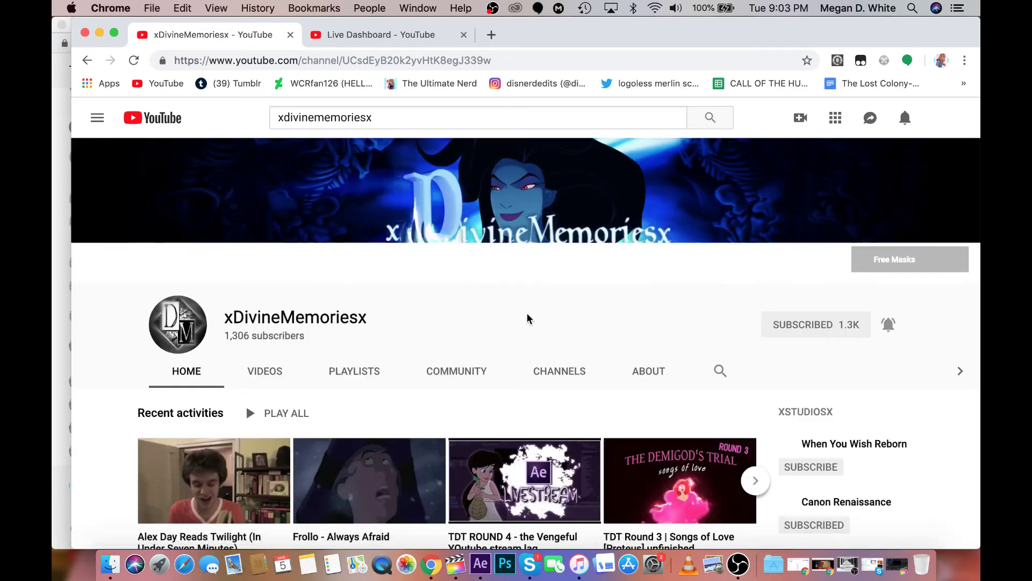
{"action": "left_click", "coordinate": [721, 371]}
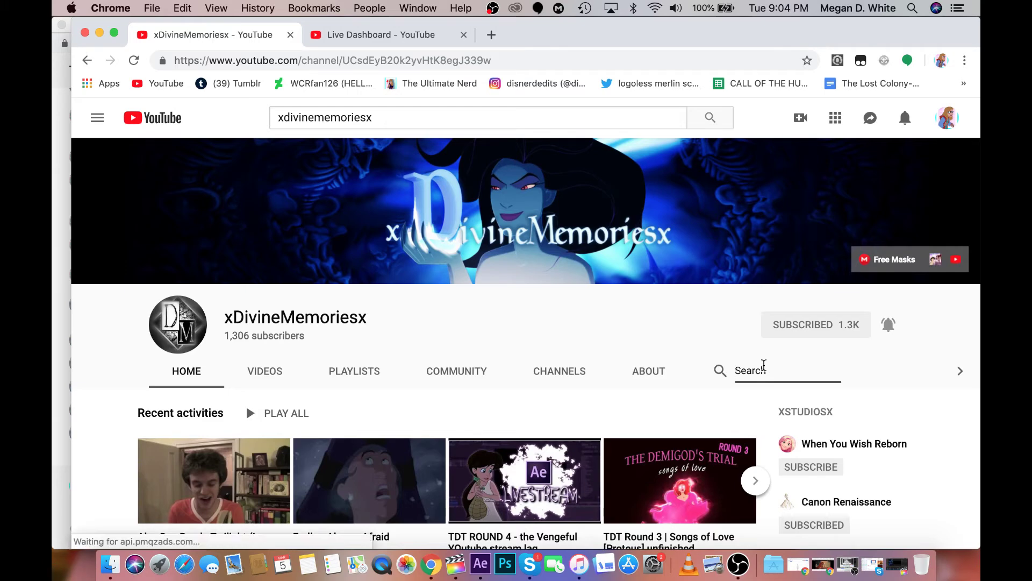
{"action": "type", "text": "butterfli"}
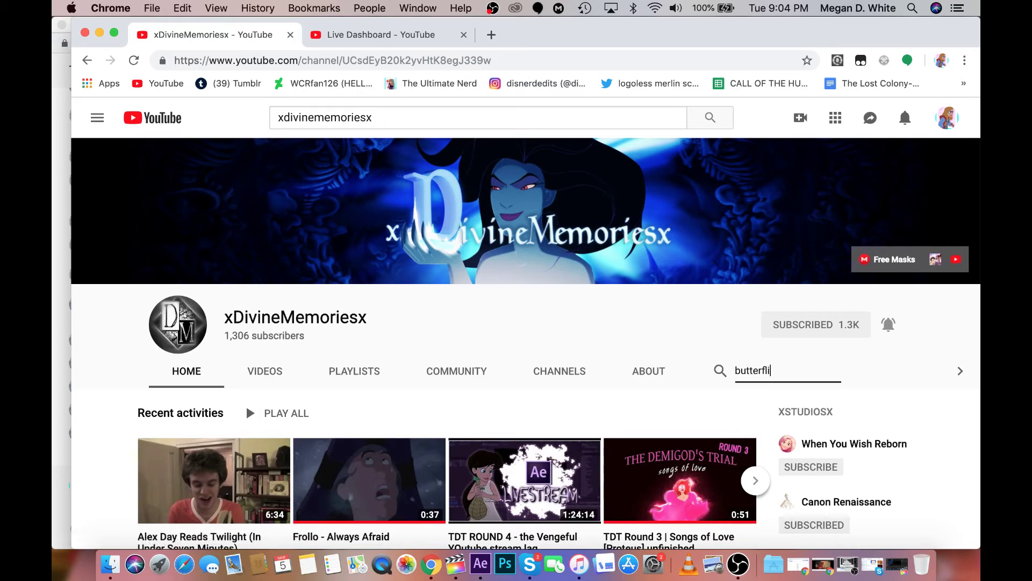
{"action": "type", "text": "es"}
{"action": "key", "text": "Return"}
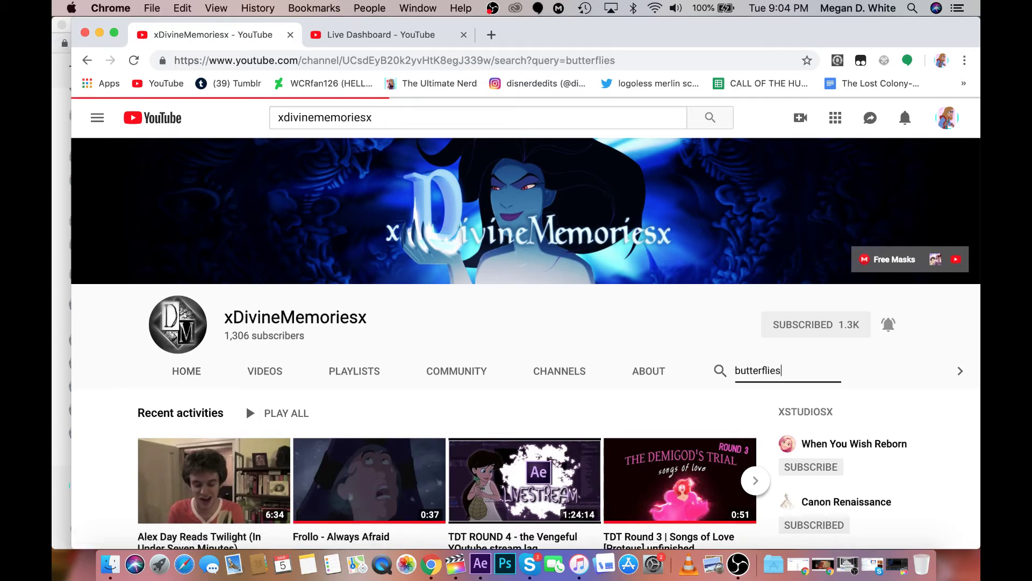
{"action": "left_click", "coordinate": [267, 485]}
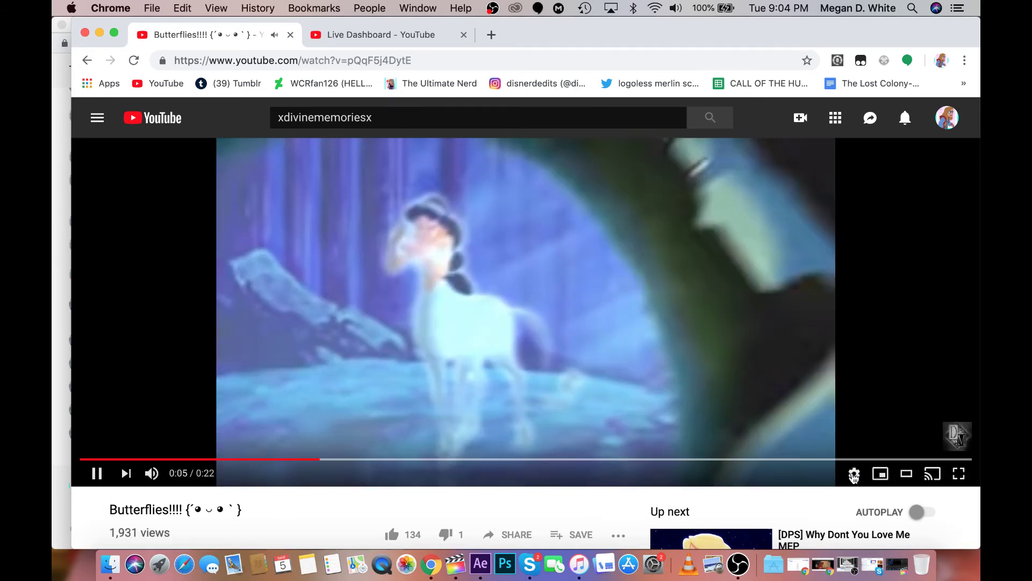
Watch the Butterflies!!!! video, pause it and get the browser window out of the way
{"action": "left_click", "coordinate": [855, 473]}
{"action": "left_click", "coordinate": [936, 433]}
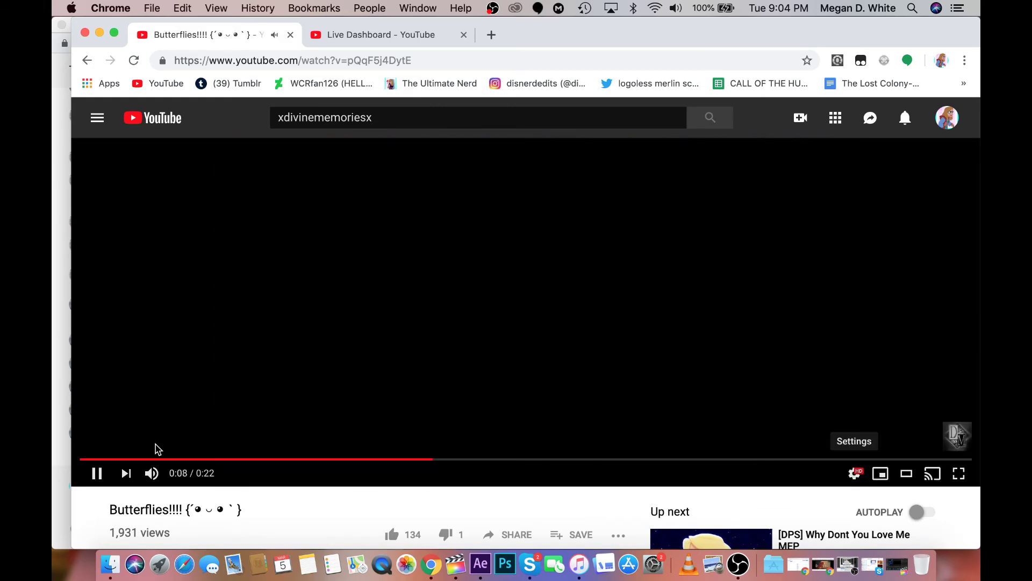
{"action": "left_click", "coordinate": [97, 473]}
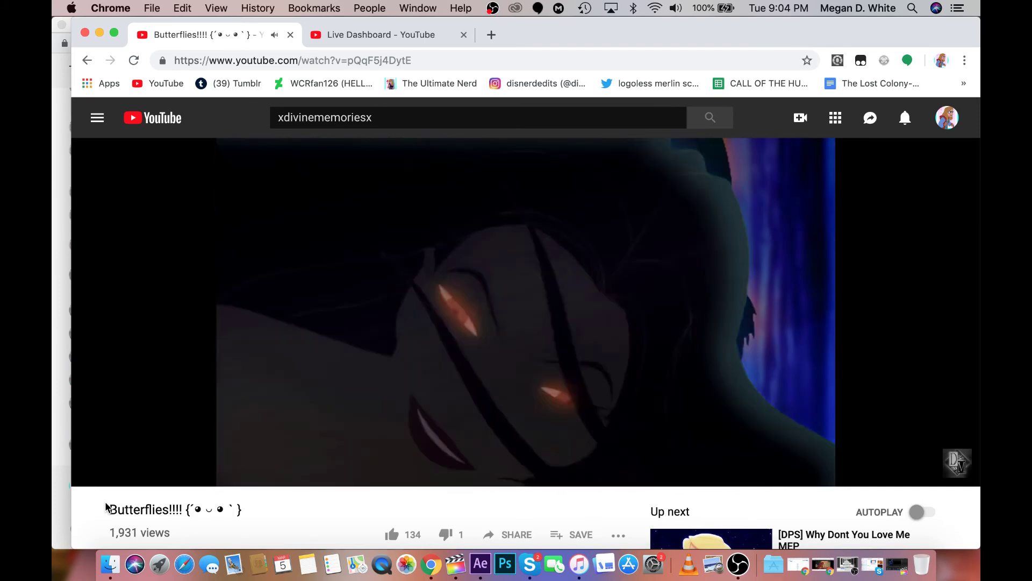
{"action": "left_click", "coordinate": [191, 394]}
{"action": "left_click", "coordinate": [98, 31]}
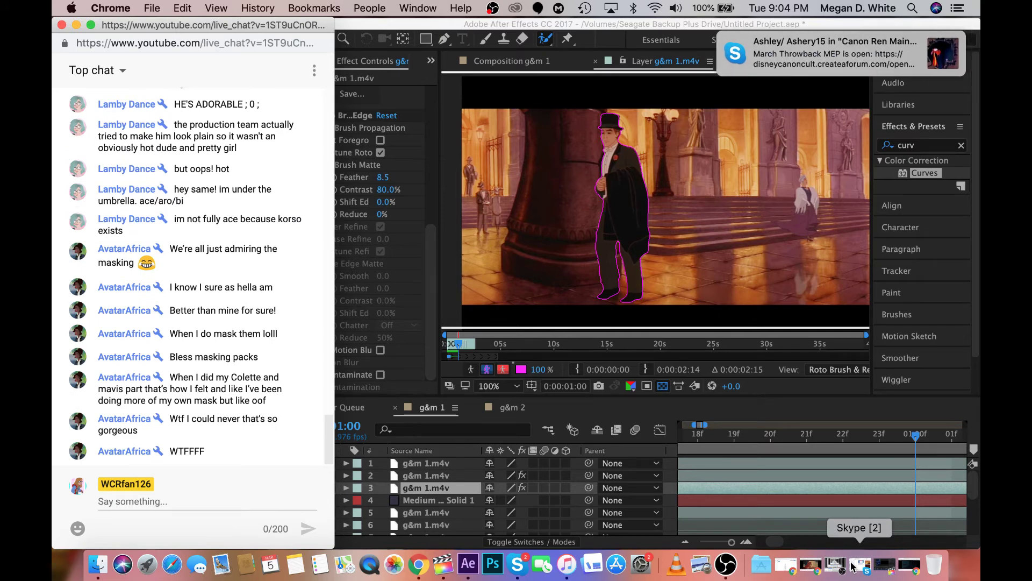
Open the system's Force Quit applications list, close it and return to After Effects
{"action": "scroll", "coordinate": [767, 463], "scroll_direction": "right", "scroll_amount": 3}
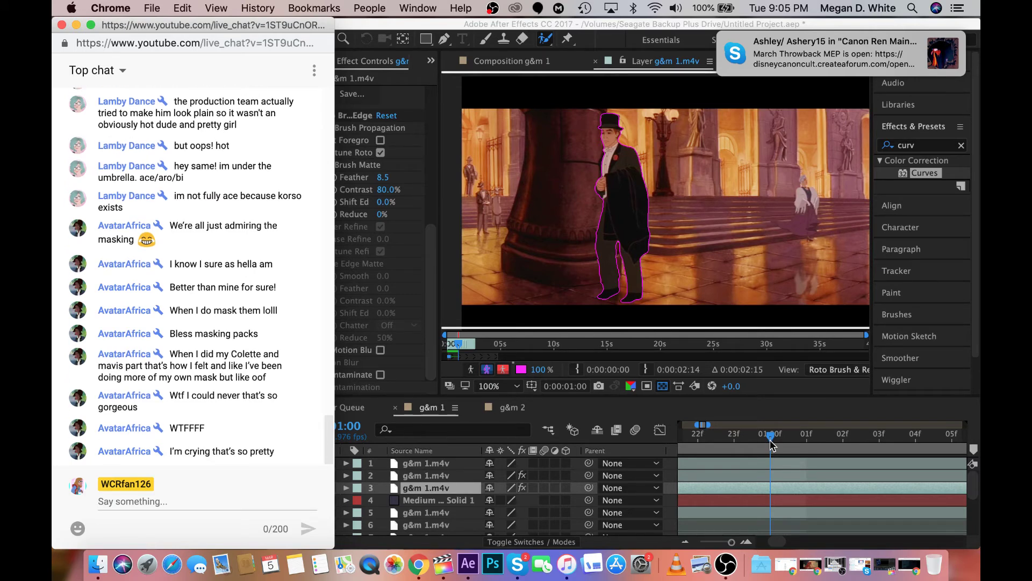
{"action": "left_click", "coordinate": [770, 446]}
{"action": "left_click", "coordinate": [131, 7]}
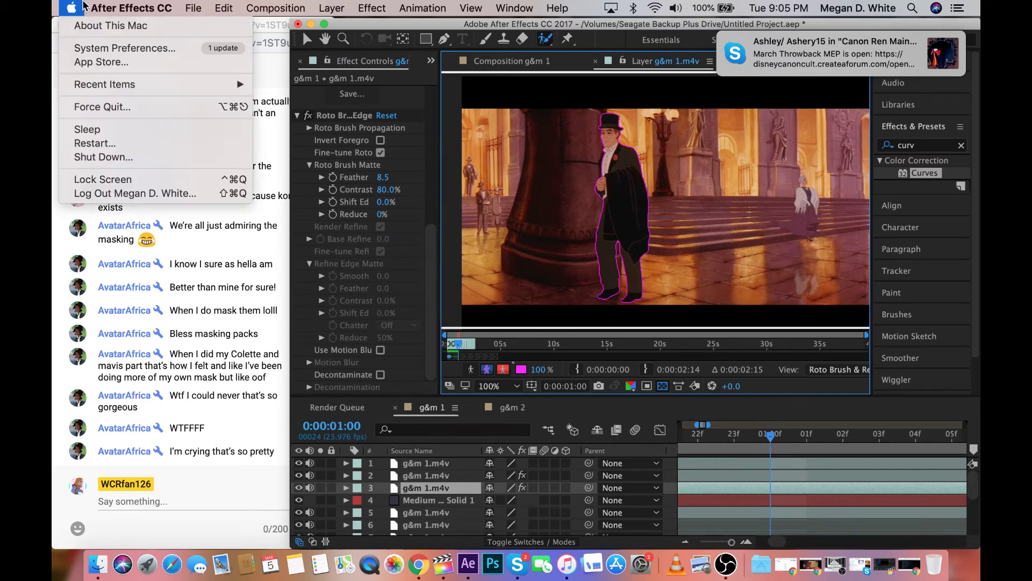
{"action": "mouse_move", "coordinate": [71, 8]}
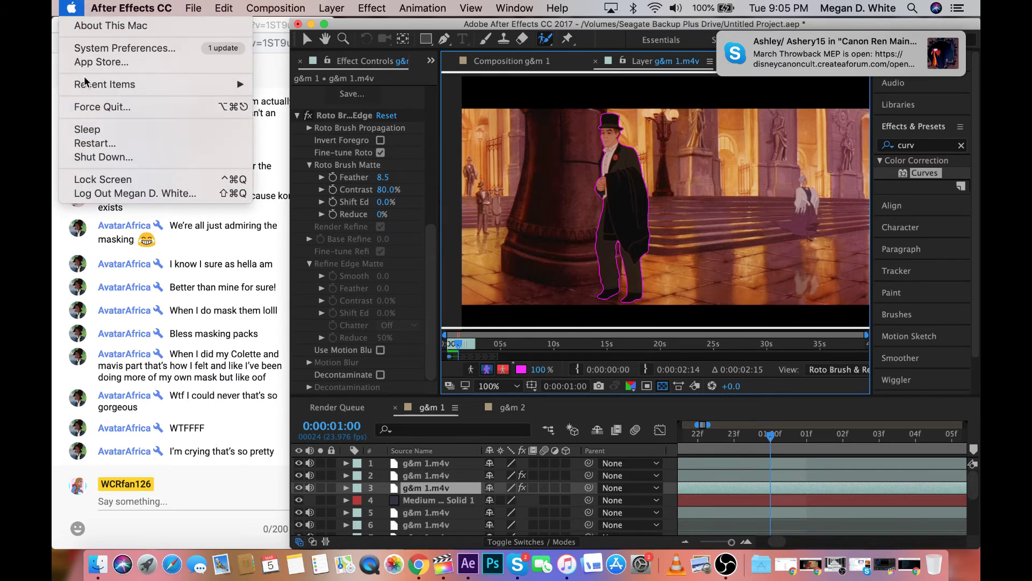
{"action": "left_click", "coordinate": [95, 110]}
{"action": "key", "text": "Escape"}
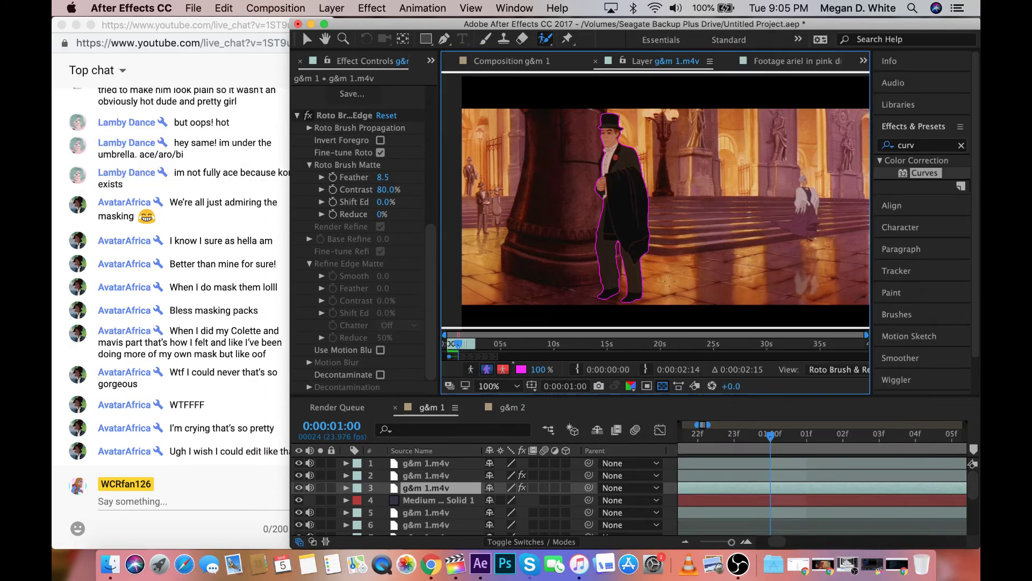
{"action": "key", "text": "super+Tab"}
Compare the man's roto matte between neighbouring frames and touch up its edge beside the chest at 0:00:01:00
{"action": "left_click", "coordinate": [752, 446]}
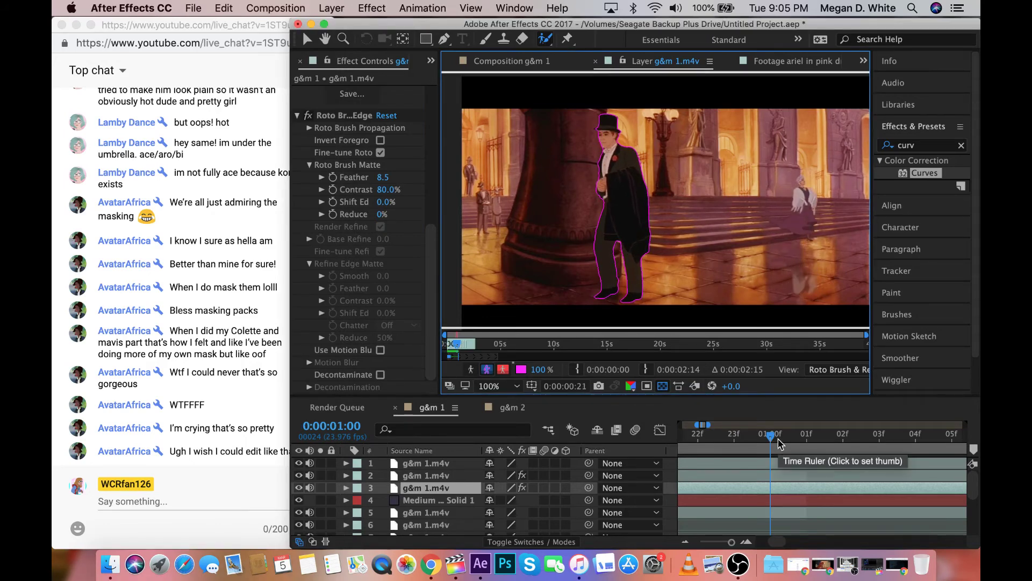
{"action": "left_click", "coordinate": [774, 444]}
{"action": "key", "text": "Page_Up"}
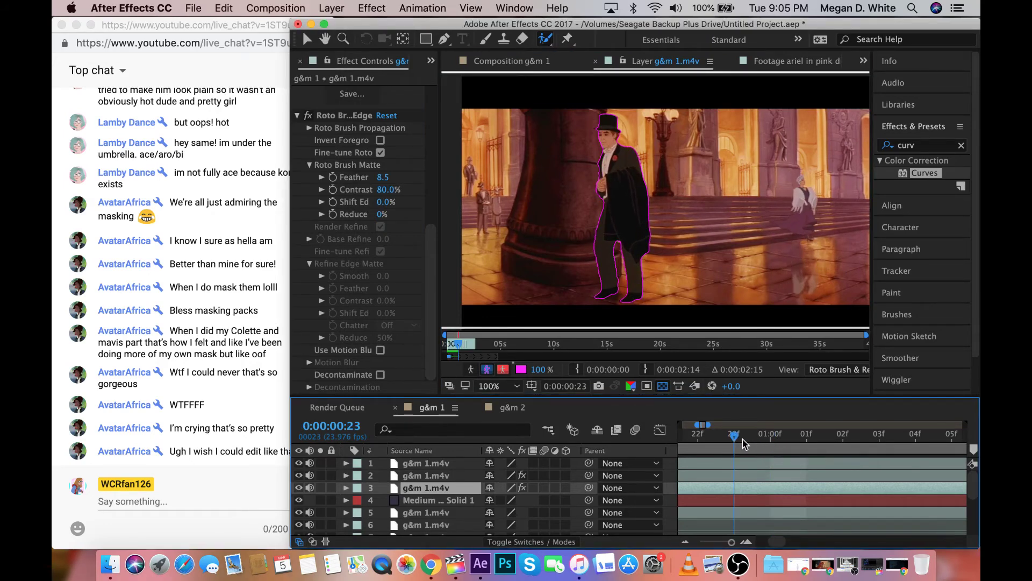
{"action": "key", "text": "Page_Down"}
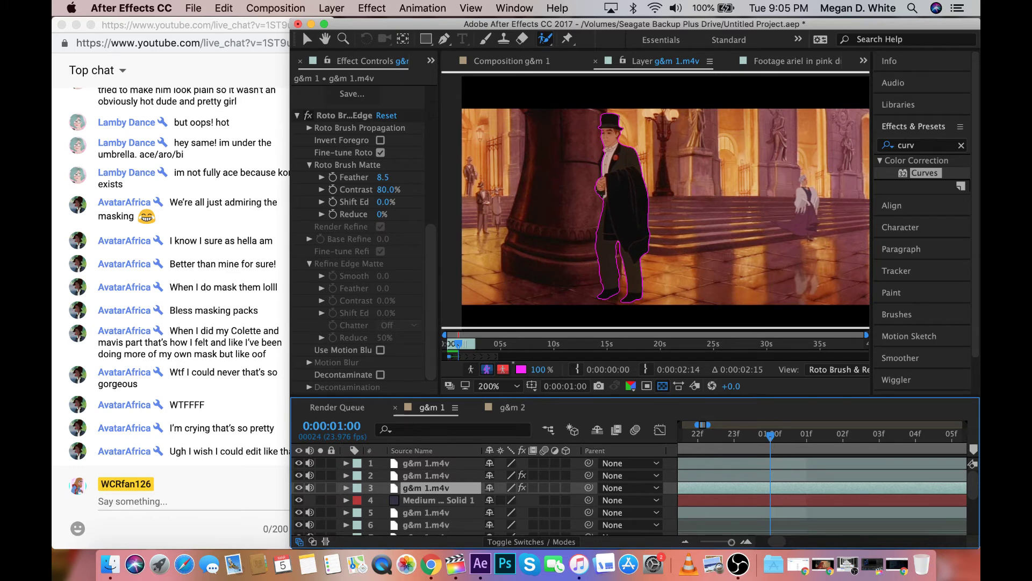
{"action": "key", "text": "period"}
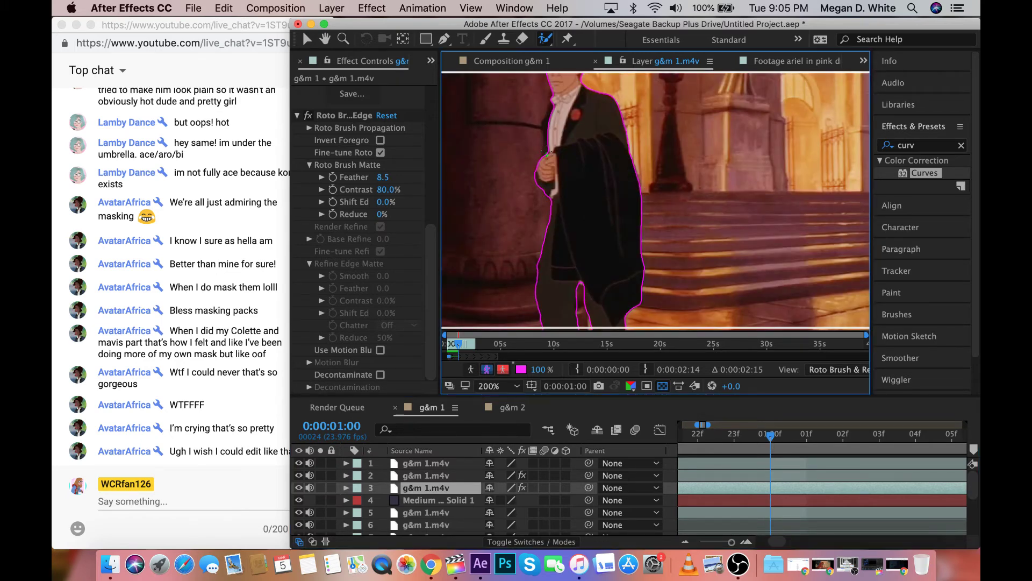
{"action": "left_click_drag", "start_coordinate": [547, 125], "coordinate": [555, 103]}
{"action": "key", "text": "comma"}
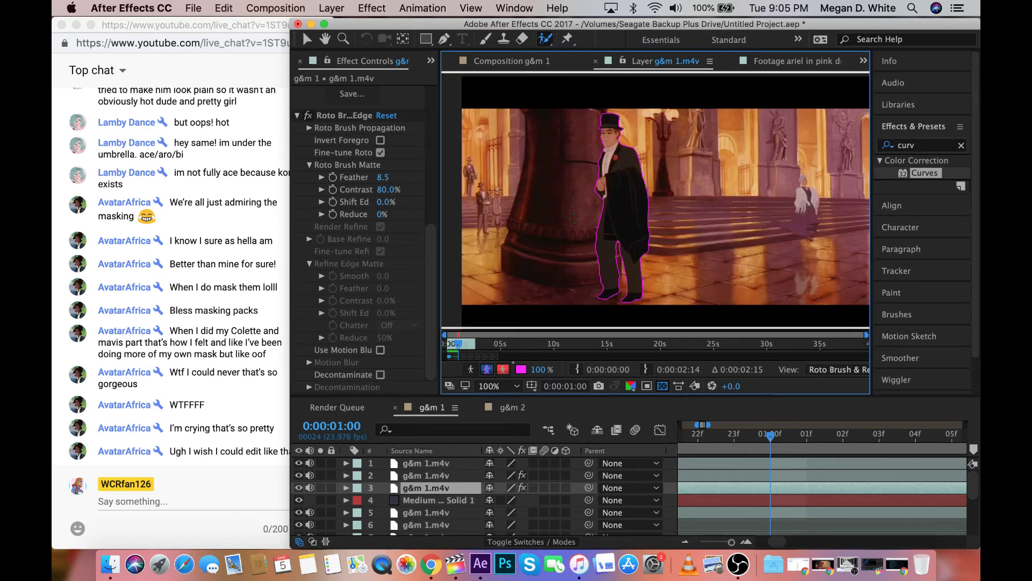
Advance to 0:00:01:02, check the man's cutout around the hat and head, and ready the Roto Brush there
{"action": "key", "text": "space"}
{"action": "left_click", "coordinate": [829, 445]}
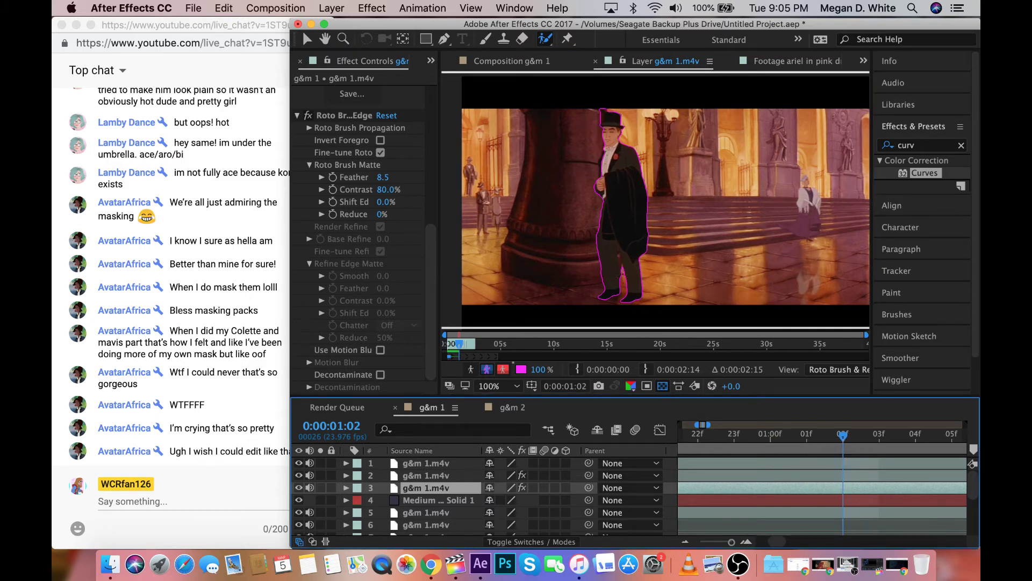
{"action": "key", "text": "backslash"}
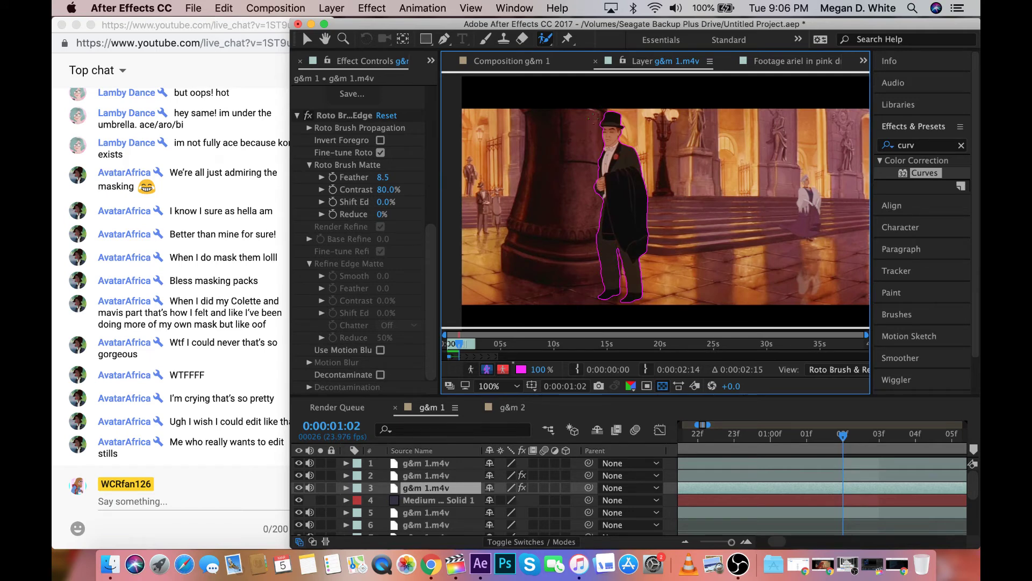
{"action": "key", "text": "period"}
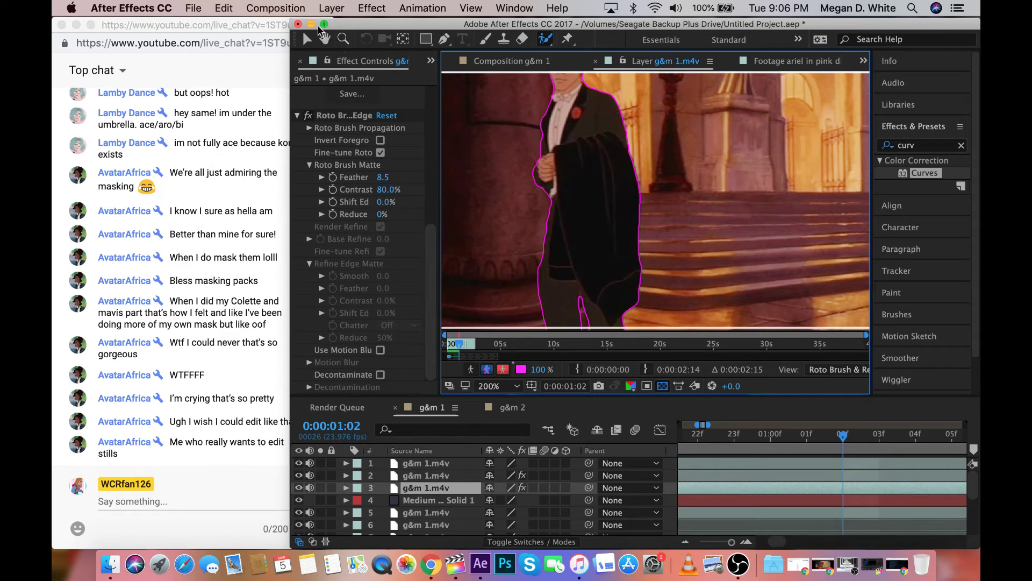
{"action": "left_click", "coordinate": [324, 39]}
{"action": "left_click_drag", "start_coordinate": [507, 92], "coordinate": [526, 196]}
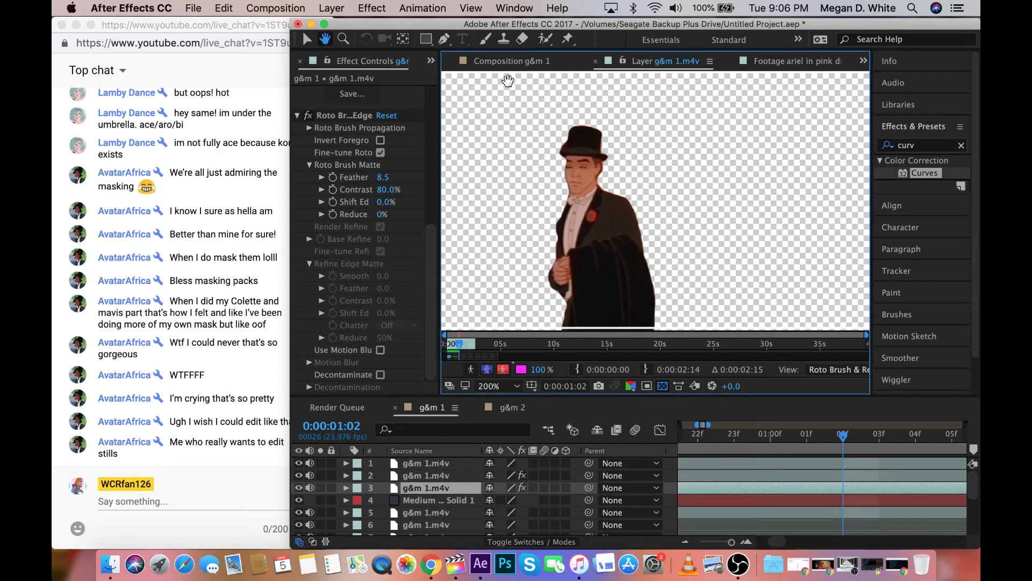
{"action": "left_click", "coordinate": [543, 41]}
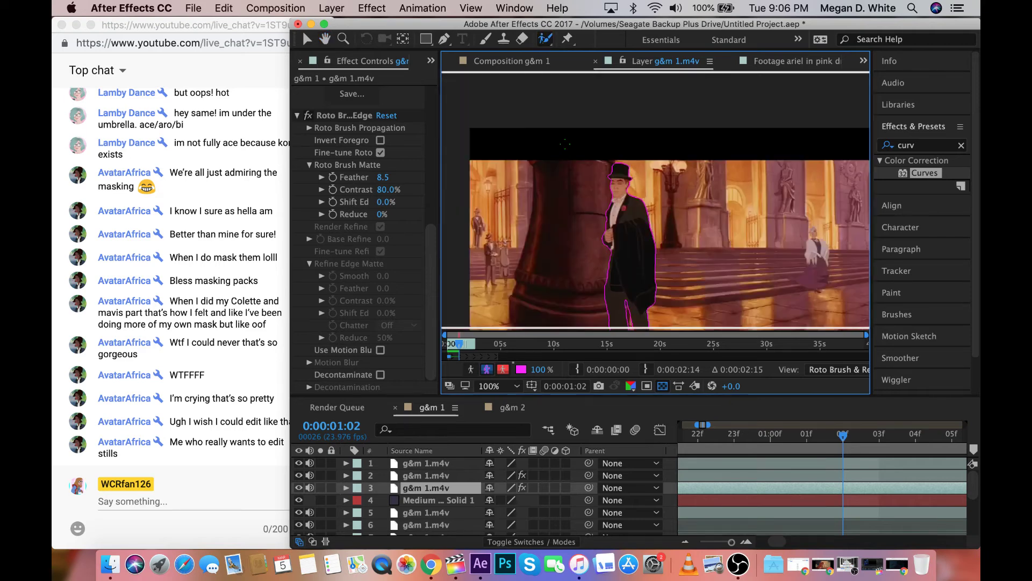
Advance to 0:00:01:04 and check the man's full-figure cutout with the Roto Brush ready
{"action": "left_click", "coordinate": [325, 39]}
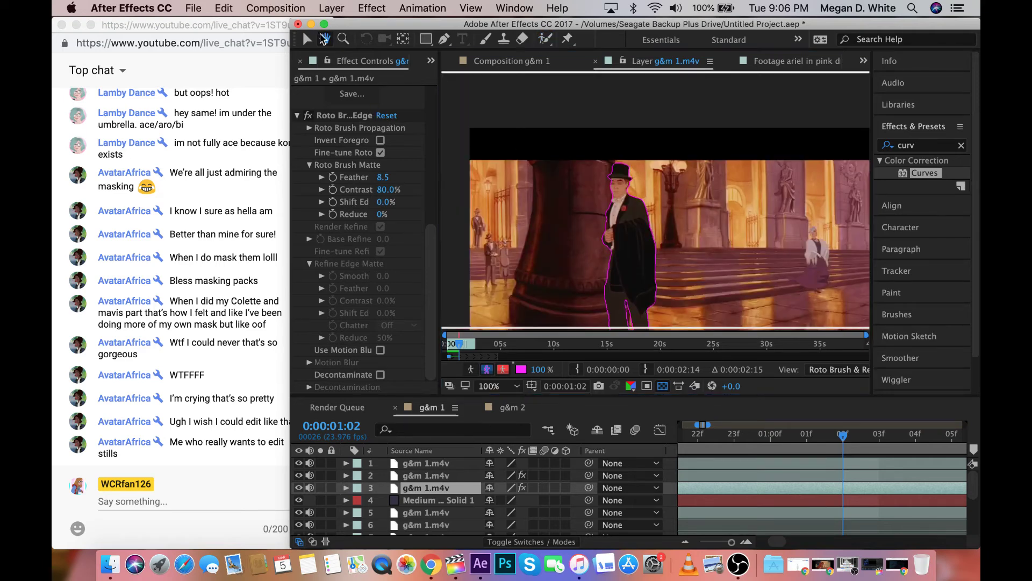
{"action": "left_click_drag", "start_coordinate": [566, 205], "coordinate": [531, 164]}
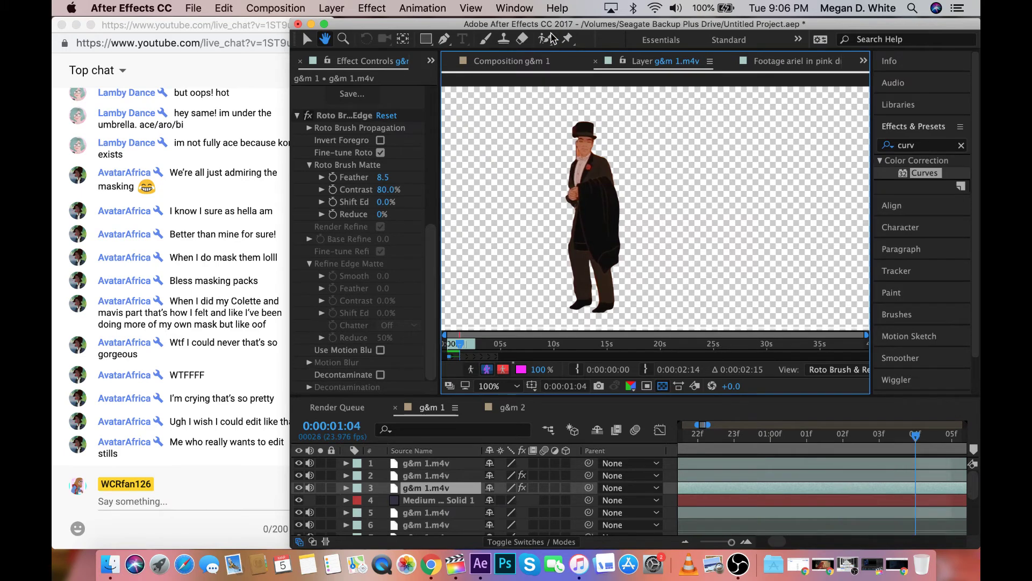
{"action": "key", "text": "alt+w"}
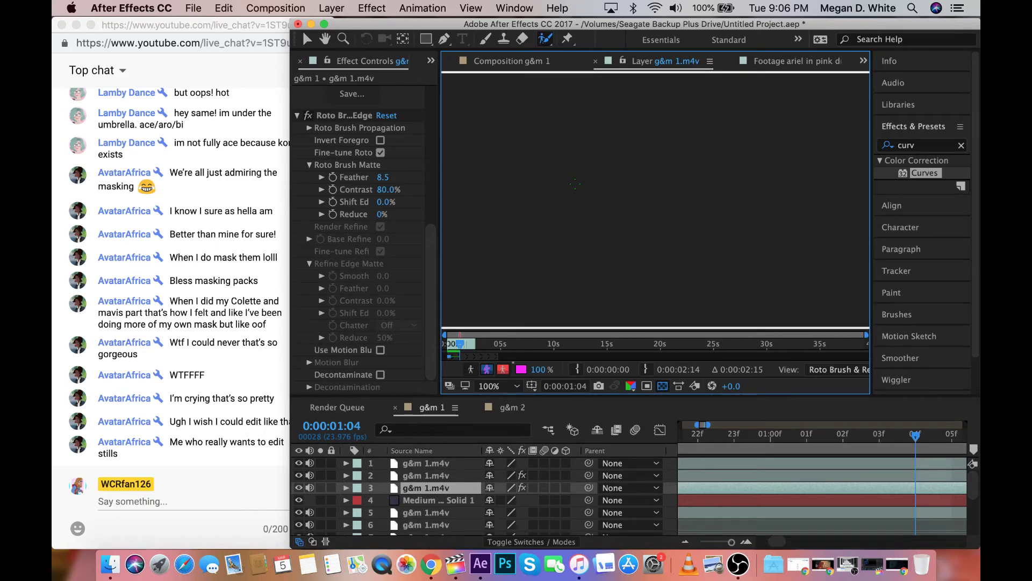
{"action": "key", "text": "period"}
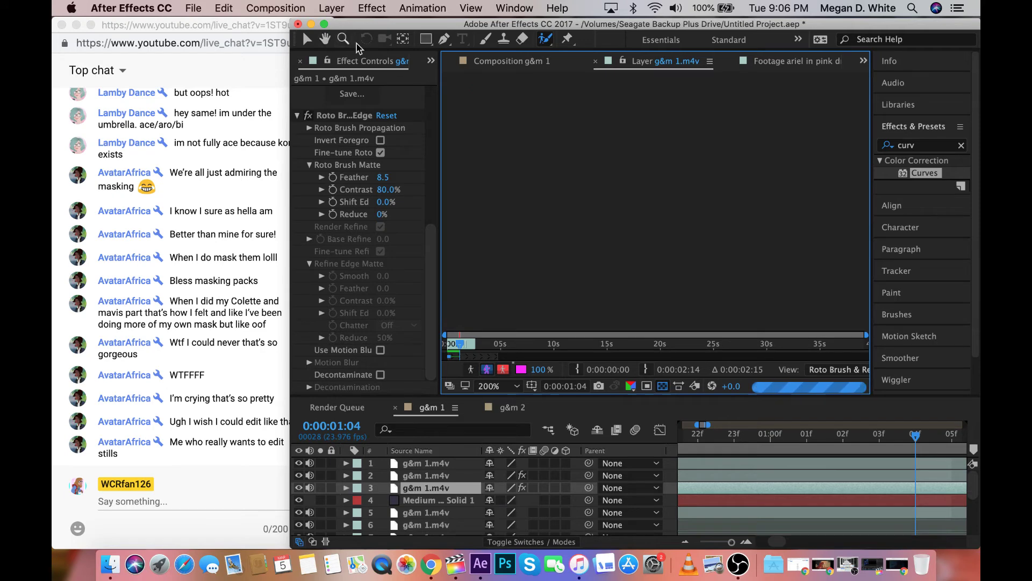
{"action": "double_click", "coordinate": [343, 39]}
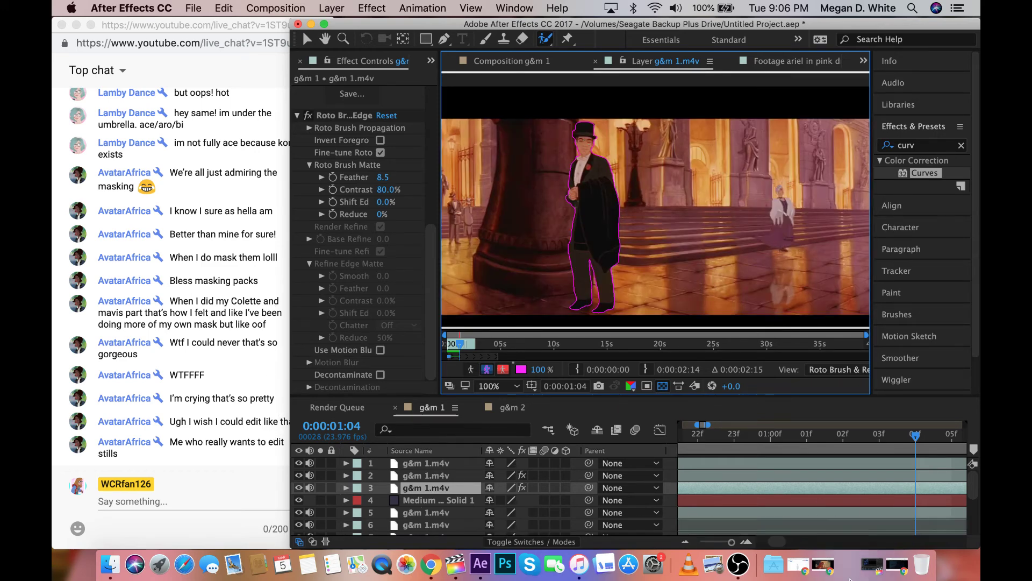
Switch to OBS, mute the Mic/Aux channel, check the other mixer channels and minimise the window
{"action": "left_click", "coordinate": [867, 574]}
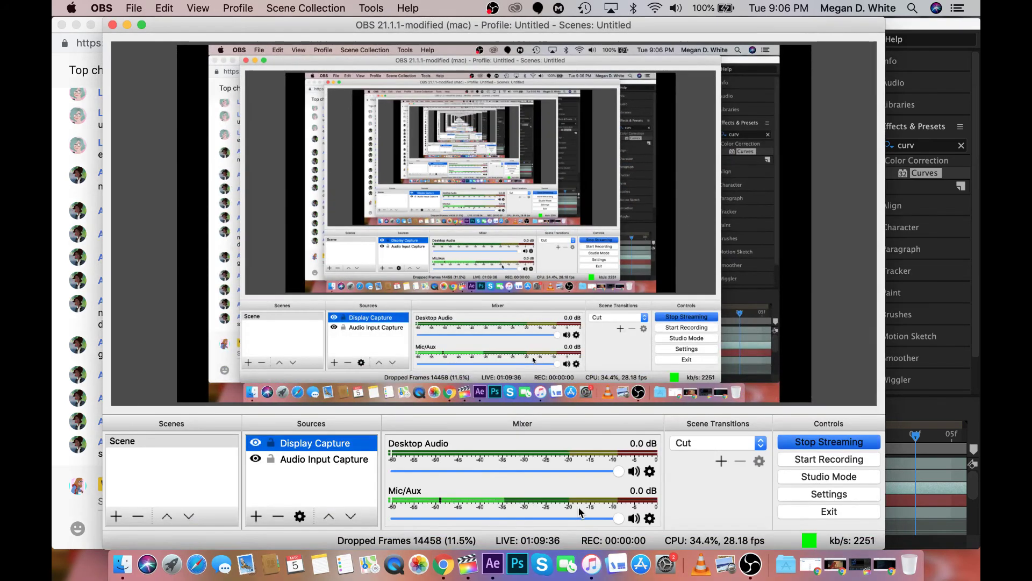
{"action": "left_click", "coordinate": [635, 518]}
{"action": "scroll", "coordinate": [608, 479], "scroll_direction": "down", "scroll_amount": 2}
{"action": "scroll", "coordinate": [608, 478], "scroll_direction": "down", "scroll_amount": 5}
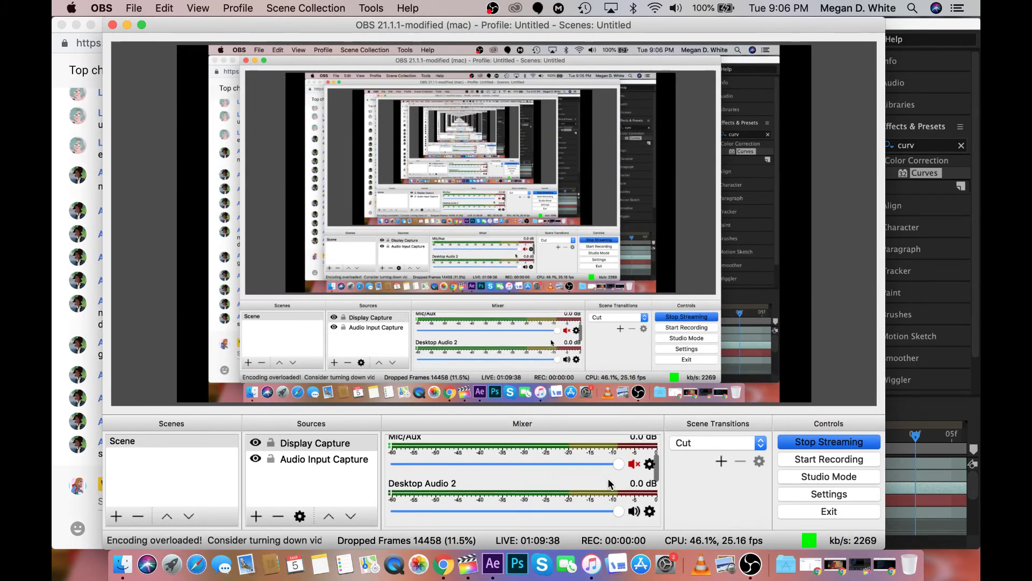
{"action": "scroll", "coordinate": [608, 479], "scroll_direction": "up", "scroll_amount": 3}
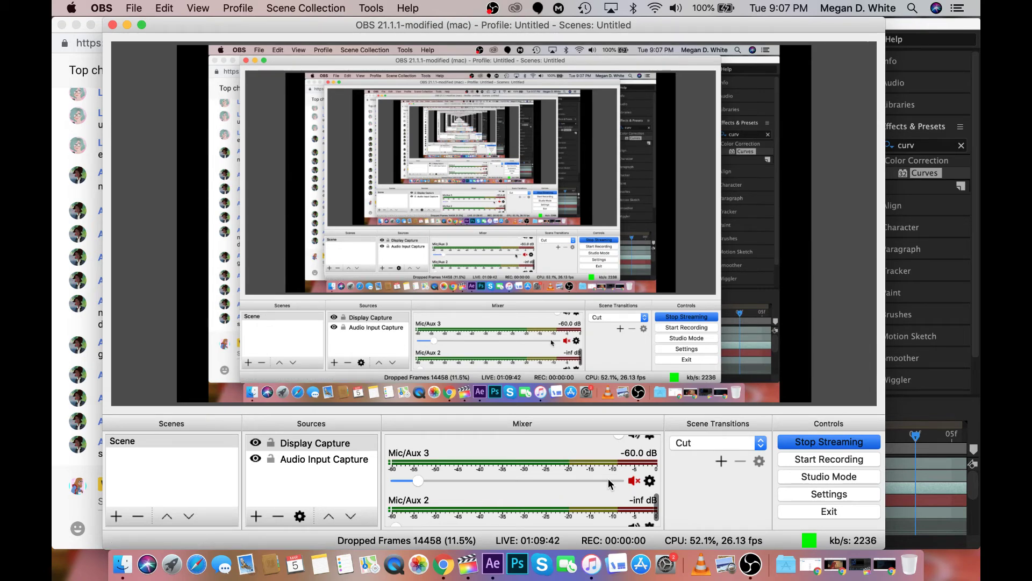
{"action": "left_click_drag", "start_coordinate": [653, 497], "coordinate": [654, 434]}
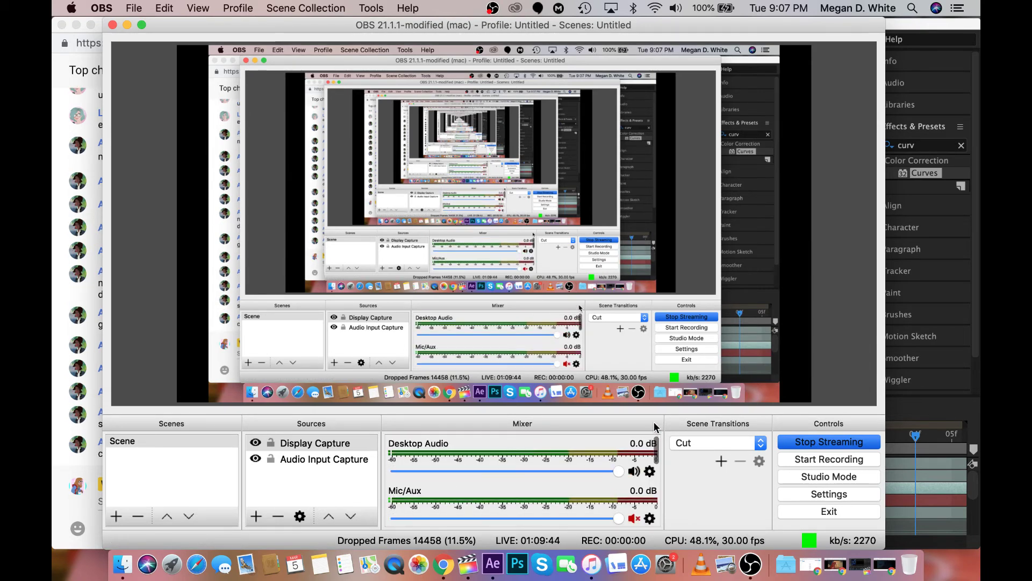
{"action": "left_click", "coordinate": [127, 25]}
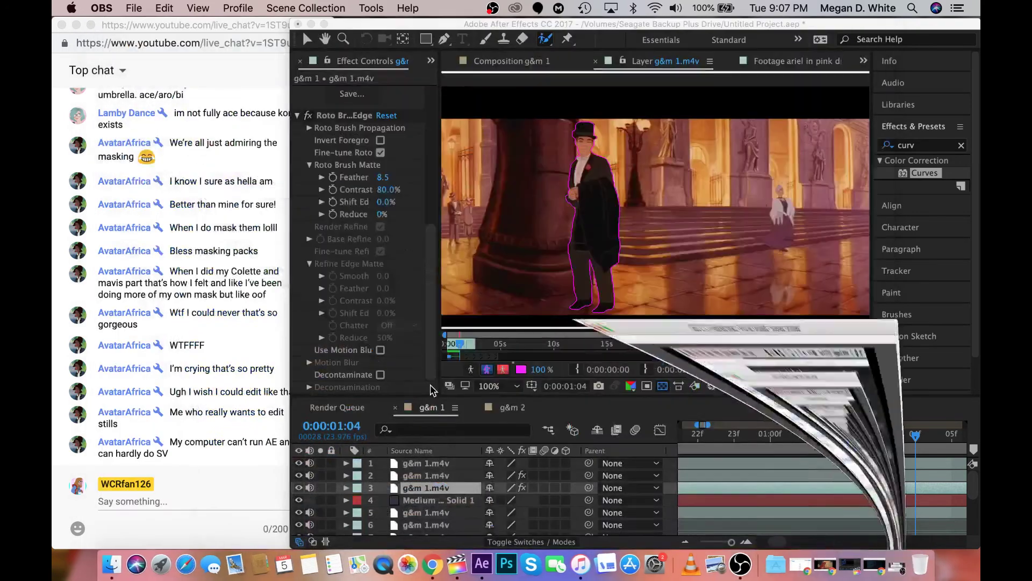
Refine the man's matte around the top hat's crown and brim at 0:00:01:04 with Roto Brush foreground and background strokes
{"action": "scroll", "coordinate": [877, 461], "scroll_direction": "right", "scroll_amount": 2}
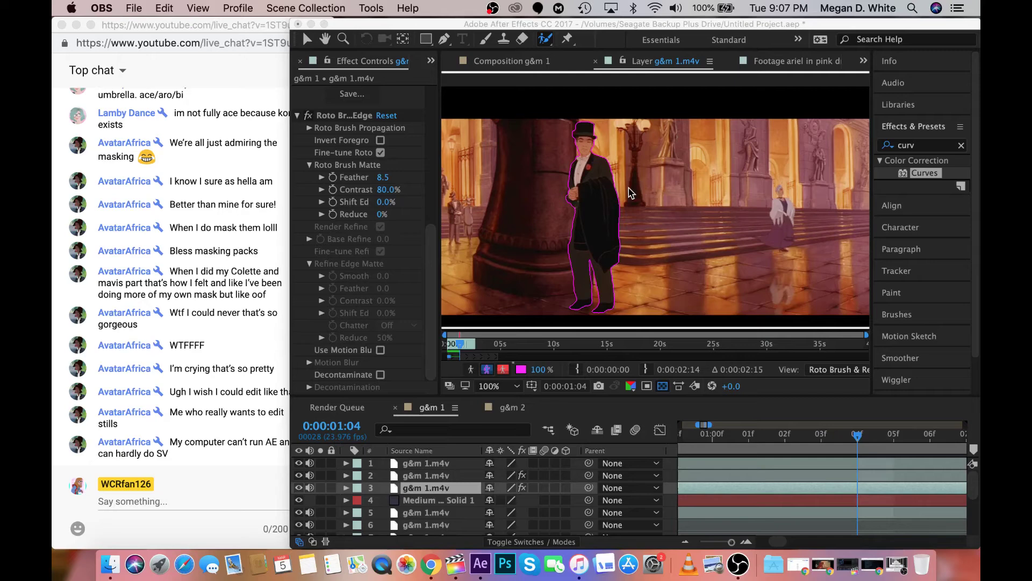
{"action": "left_click", "coordinate": [631, 192]}
{"action": "scroll", "coordinate": [547, 194], "scroll_direction": "up", "scroll_amount": 3}
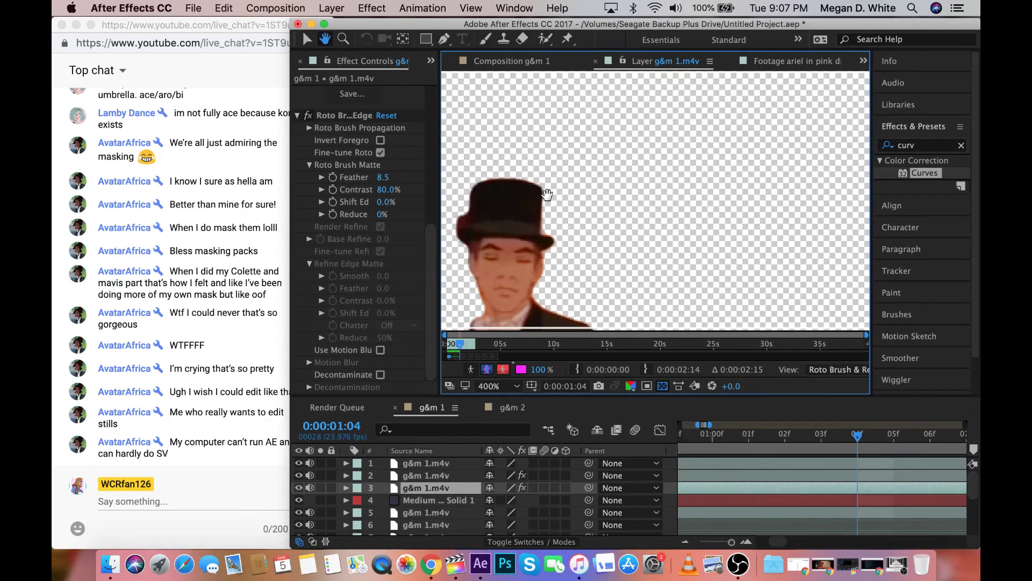
{"action": "left_click_drag", "start_coordinate": [547, 194], "coordinate": [599, 205]}
{"action": "left_click", "coordinate": [545, 38]}
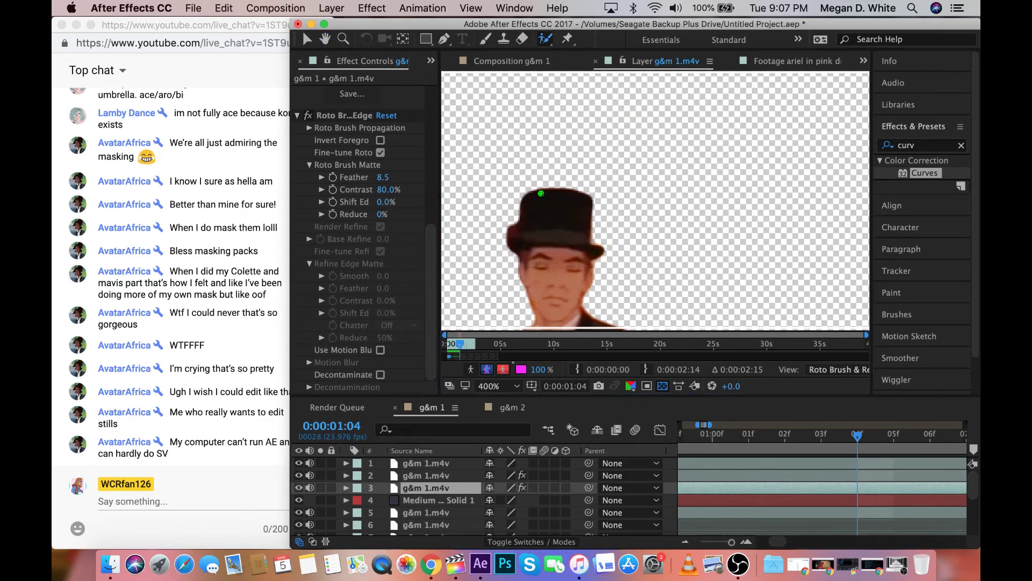
{"action": "mouse_move", "coordinate": [541, 193]}
{"action": "left_mouse_down"}
{"action": "mouse_move", "coordinate": [515, 237]}
{"action": "mouse_move", "coordinate": [508, 229]}
{"action": "left_mouse_up"}
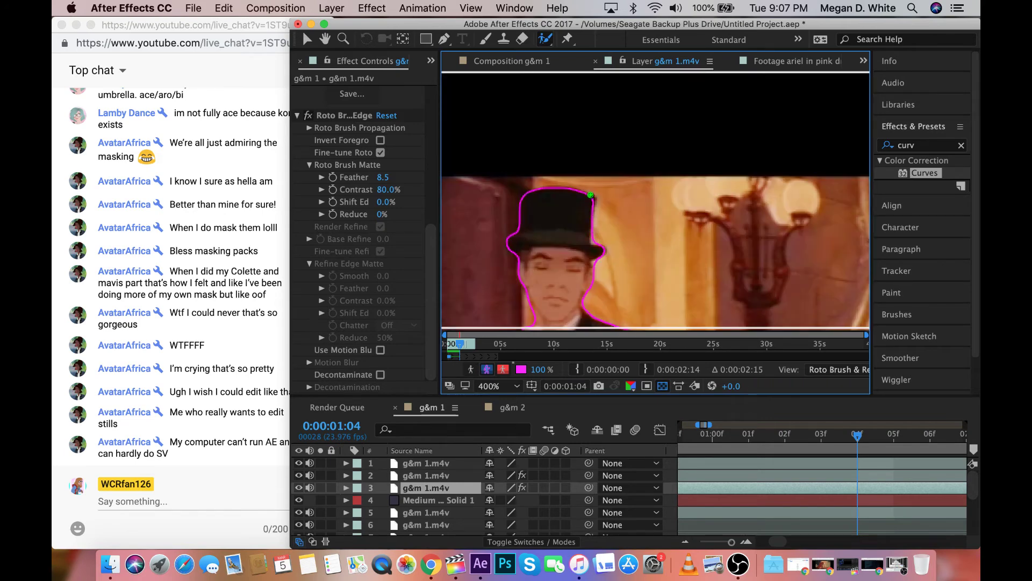
{"action": "left_click", "coordinate": [608, 238]}
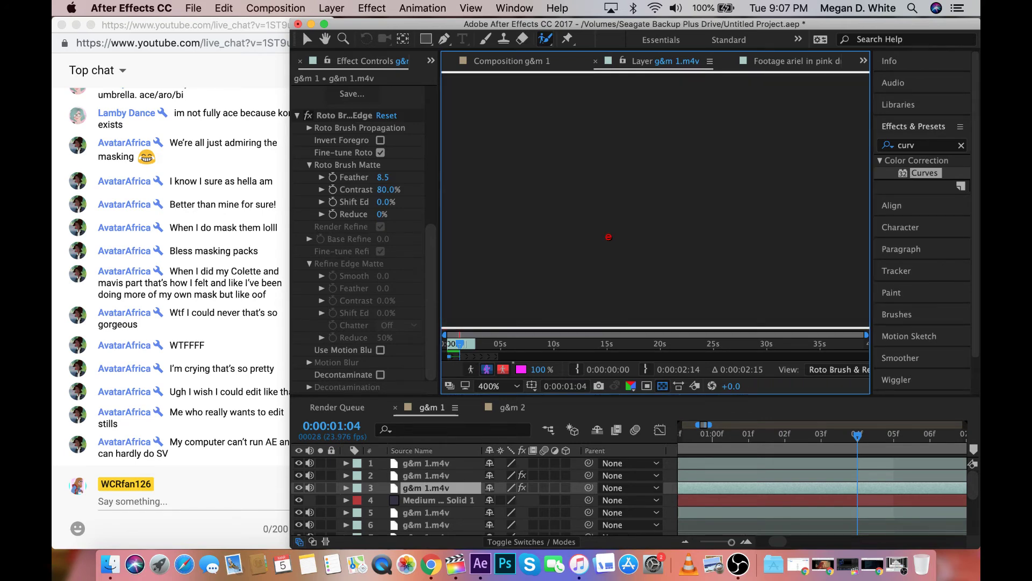
Fit the whole frame in the viewer and advance through 0:00:01:05 to 0:00:01:06 to check the man's outline
{"action": "key", "text": "/"}
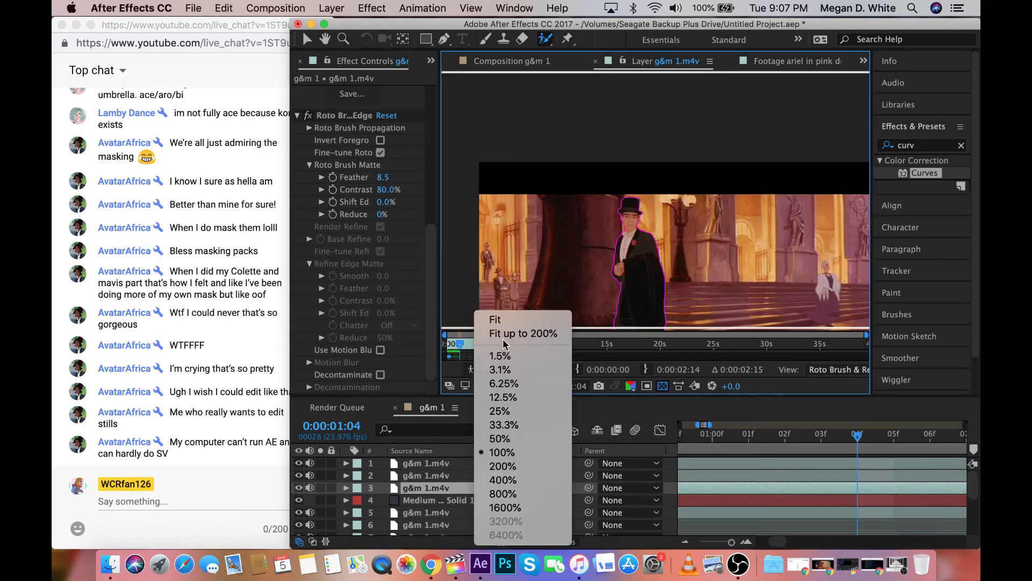
{"action": "left_click", "coordinate": [495, 319]}
{"action": "left_click", "coordinate": [885, 435]}
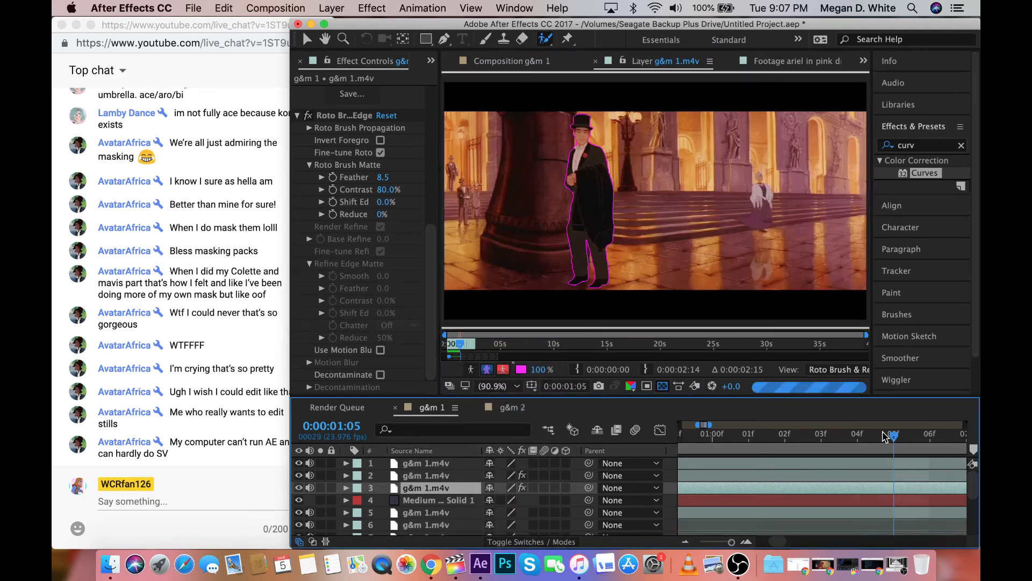
{"action": "scroll", "coordinate": [885, 434], "scroll_direction": "right", "scroll_amount": 2}
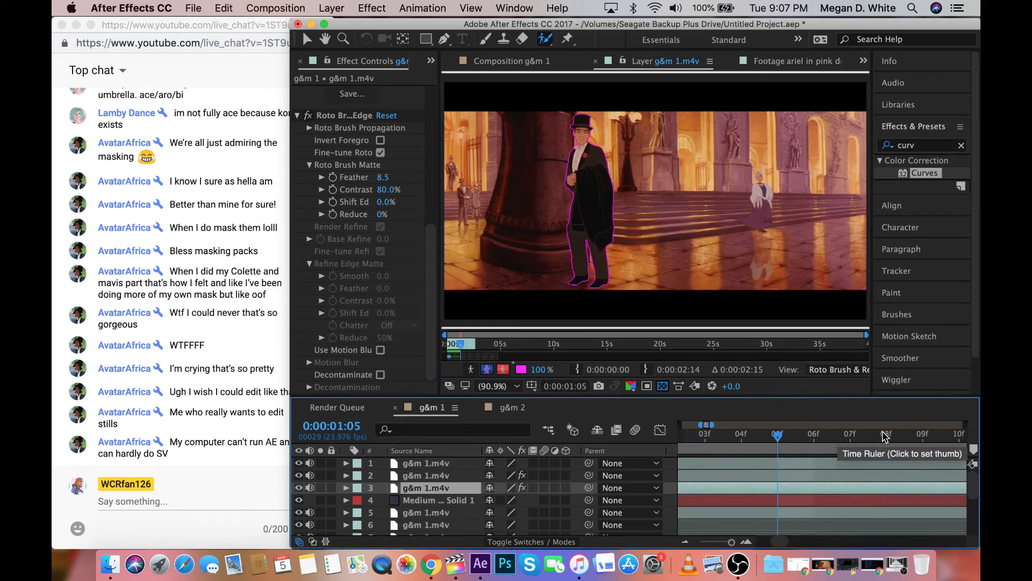
{"action": "left_click", "coordinate": [816, 436]}
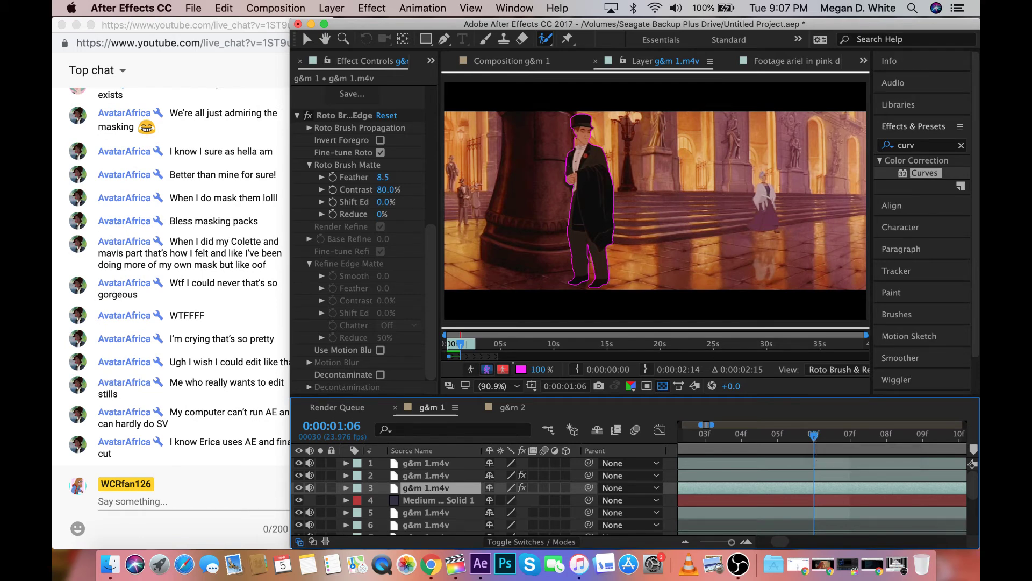
Clean up the man's matte behind the head and neck at 0:00:01:06 with Roto Brush strokes
{"action": "left_click", "coordinate": [583, 141]}
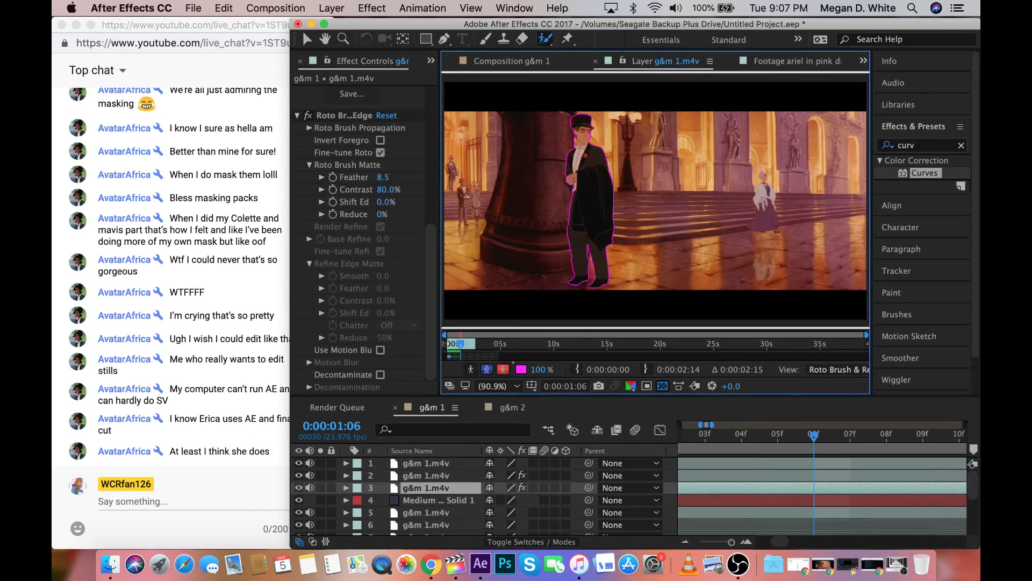
{"action": "key", "text": "slash"}
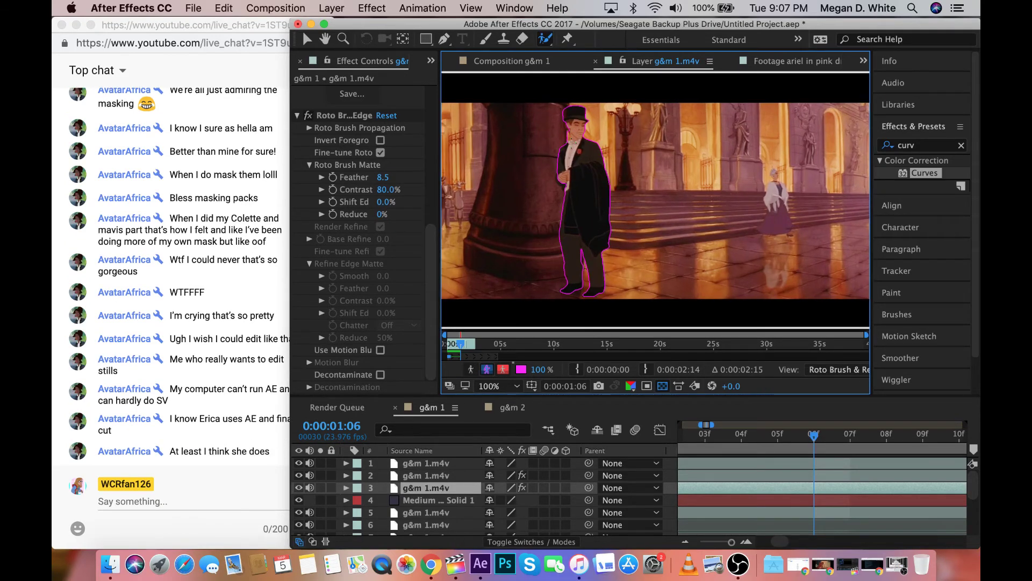
{"action": "key", "text": "period"}
{"action": "key", "text": "h"}
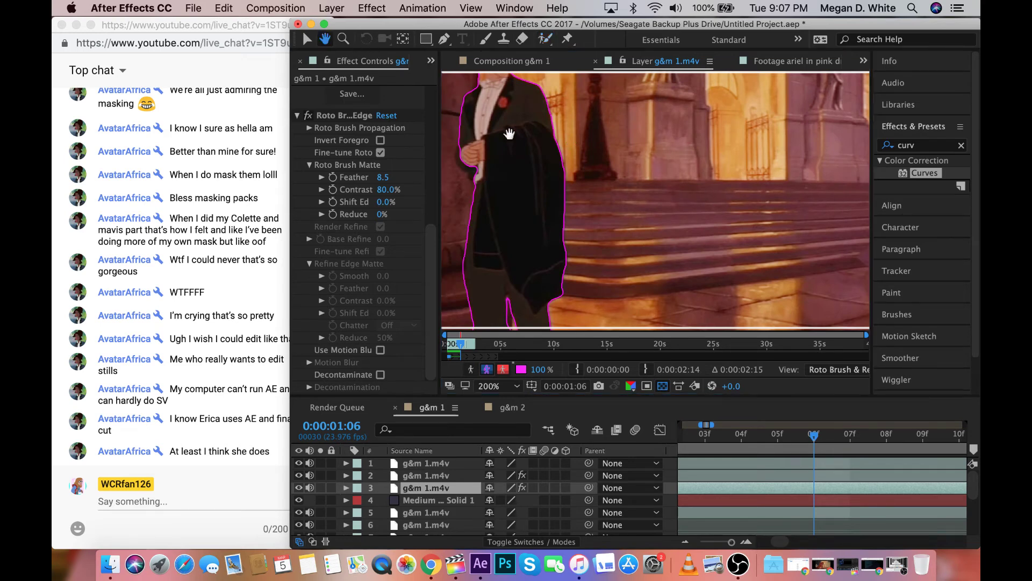
{"action": "left_click", "coordinate": [545, 39]}
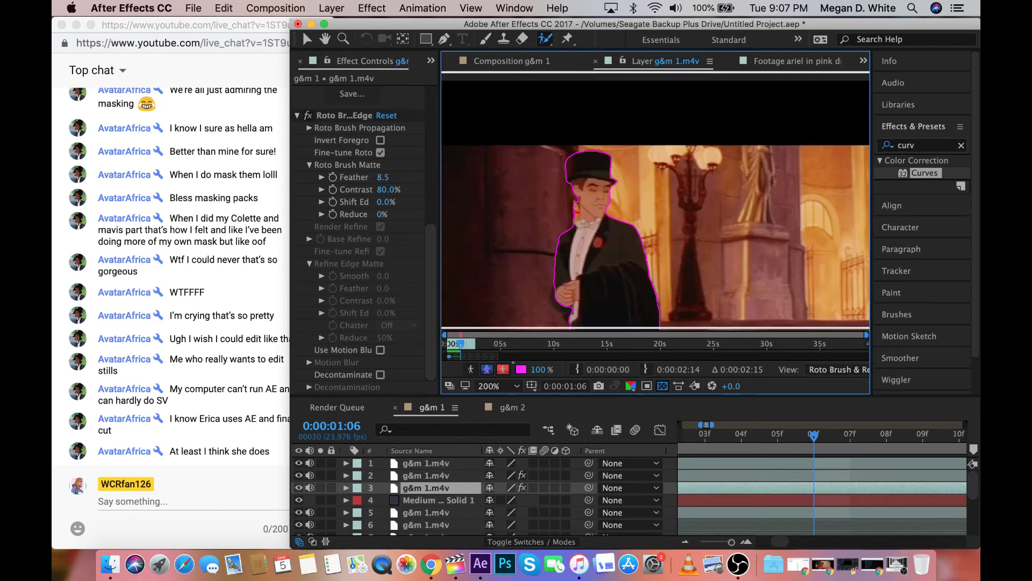
{"action": "left_click", "coordinate": [577, 208], "text": "alt"}
{"action": "left_click_drag", "start_coordinate": [581, 198], "coordinate": [571, 179]}
Switch to the YouTube live chat and send the message "She does haha"
{"action": "left_click", "coordinate": [196, 501]}
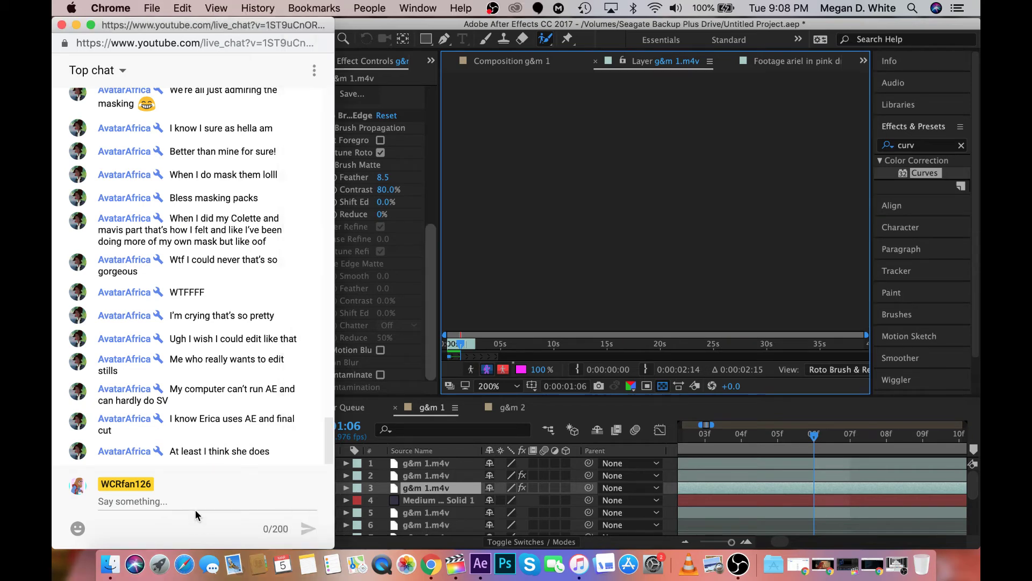
{"action": "type", "text": "She does hh"}
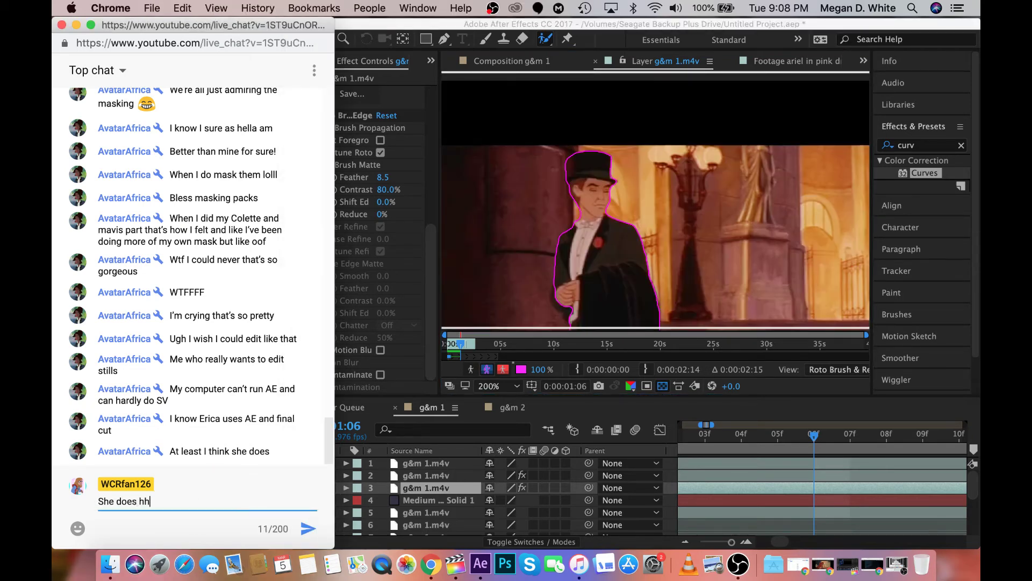
{"action": "key", "text": "BackSpace"}
{"action": "type", "text": "aha"}
{"action": "key", "text": "Return"}
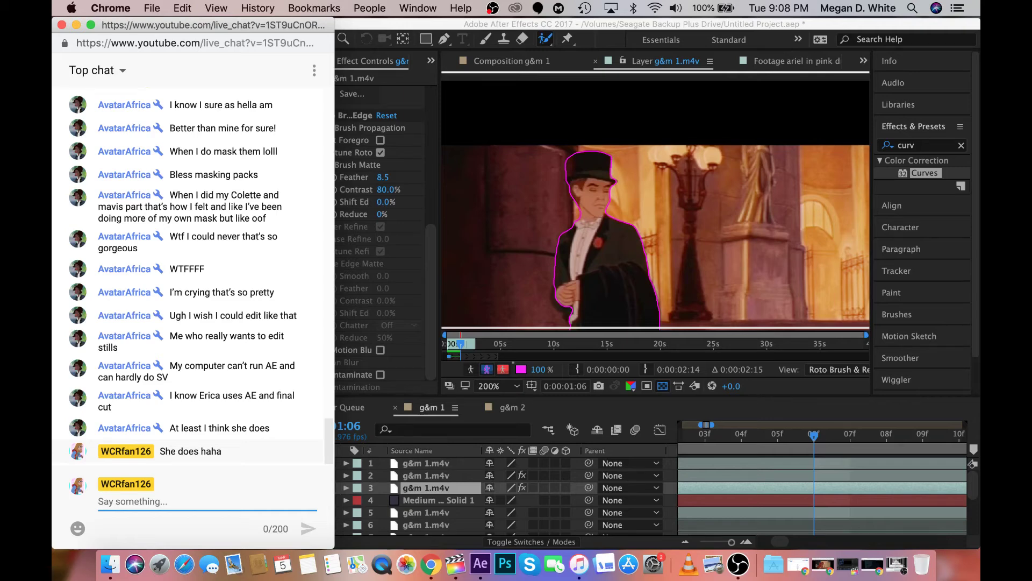
Send the chat message "But she really is like one out of three people I know who use it"
{"action": "type", "text": "But she re"}
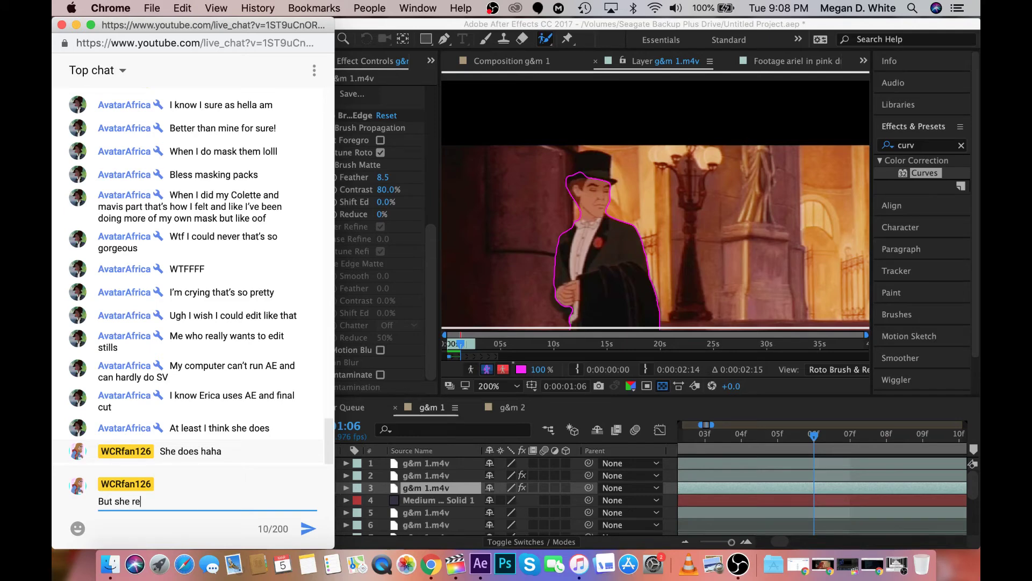
{"action": "type", "text": "ally is like one out of three people "}
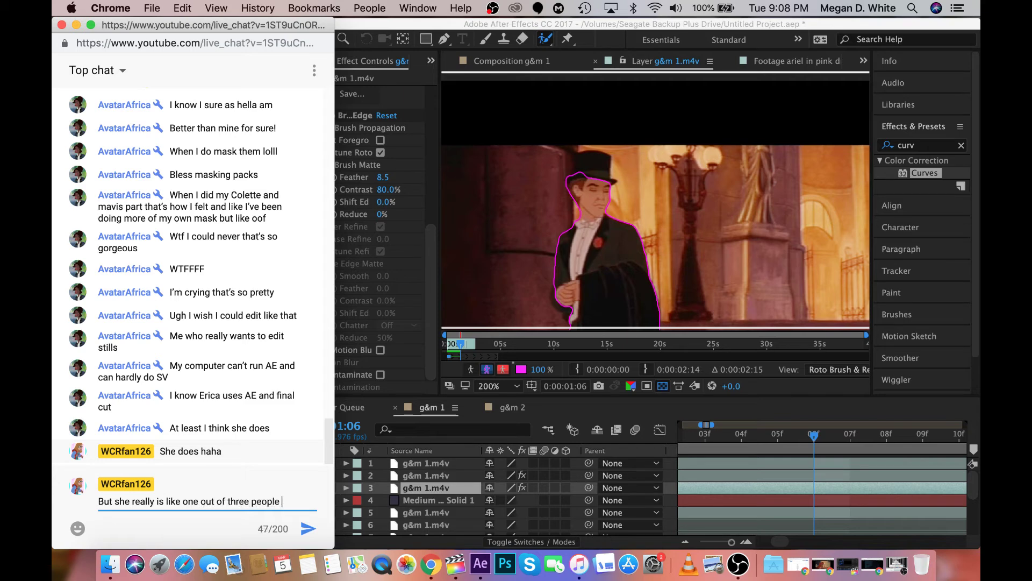
{"action": "type", "text": "I kno"}
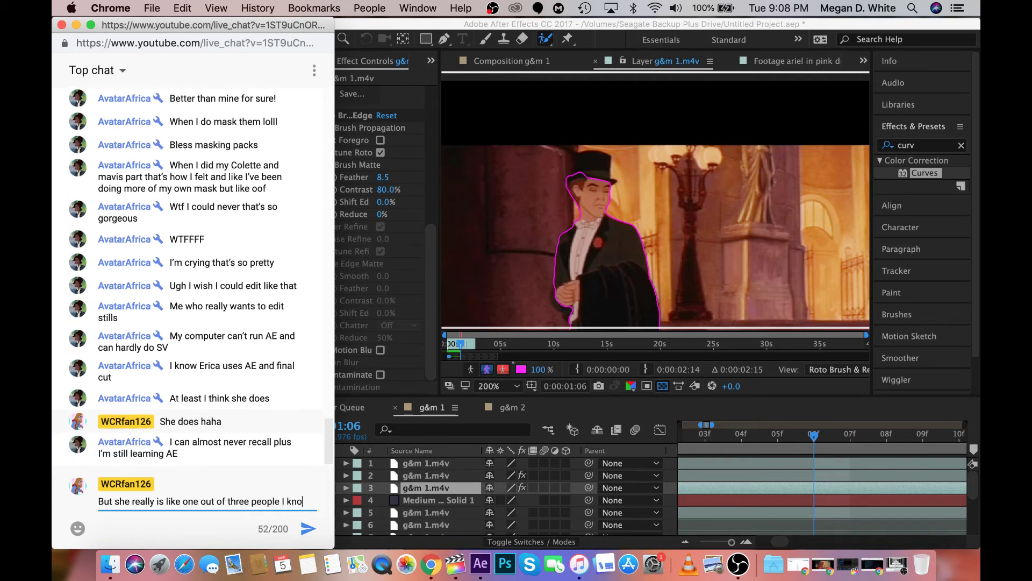
{"action": "type", "text": "w who use it"}
{"action": "key", "text": "Return"}
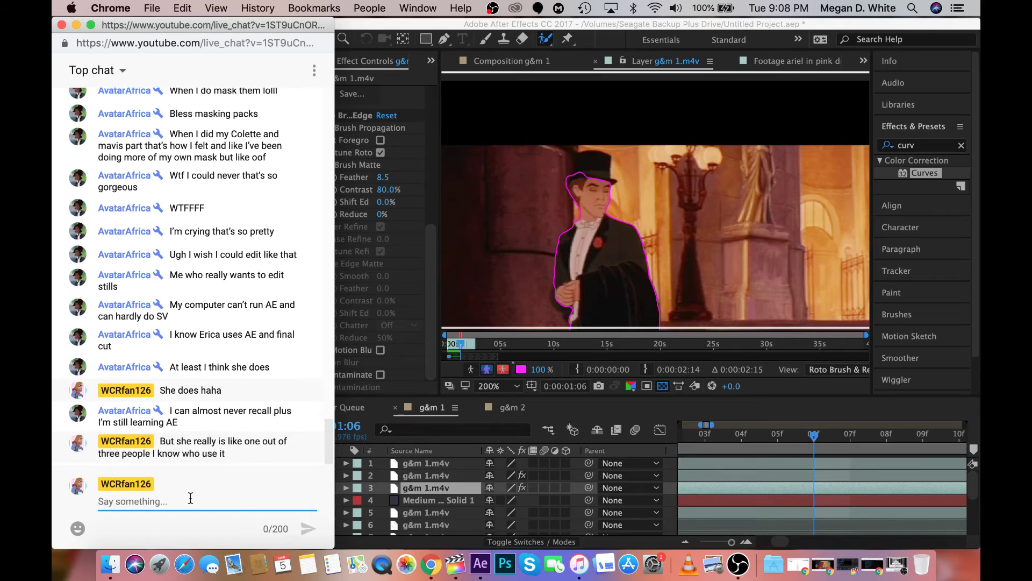
Send the chat message "AE is great once you know how to use it"
{"action": "type", "text": "AE i"}
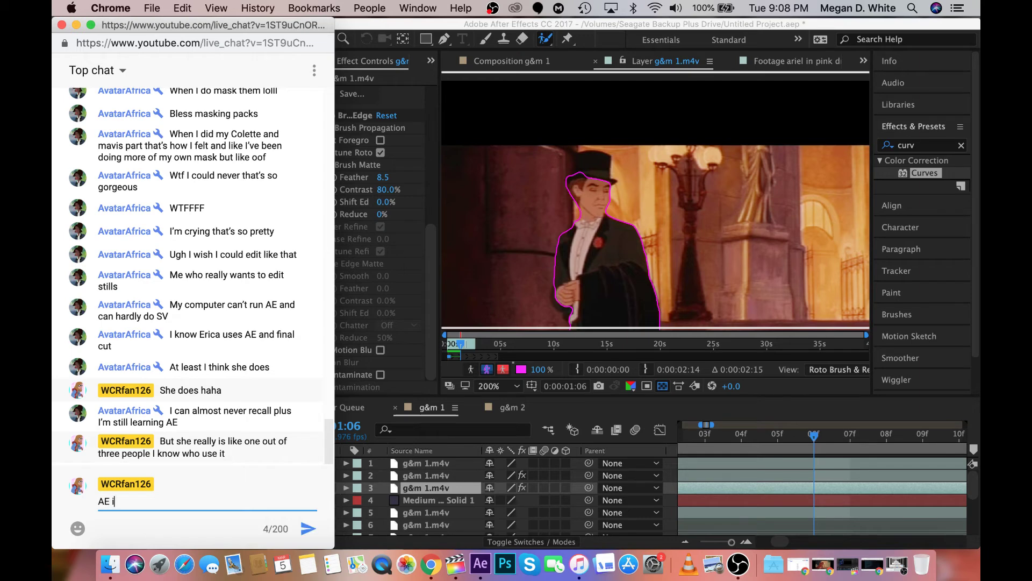
{"action": "type", "text": "s great once you know"}
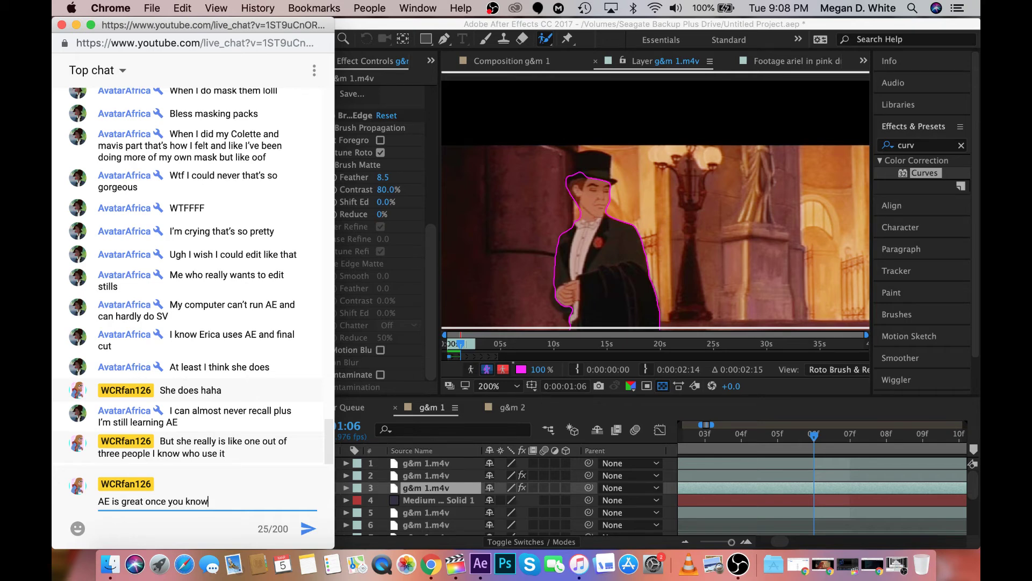
{"action": "type", "text": " how to use it"}
{"action": "key", "text": "Return"}
Switch back to After Effects and check the man's full-figure outline at 0:00:01:06
{"action": "left_click", "coordinate": [596, 272]}
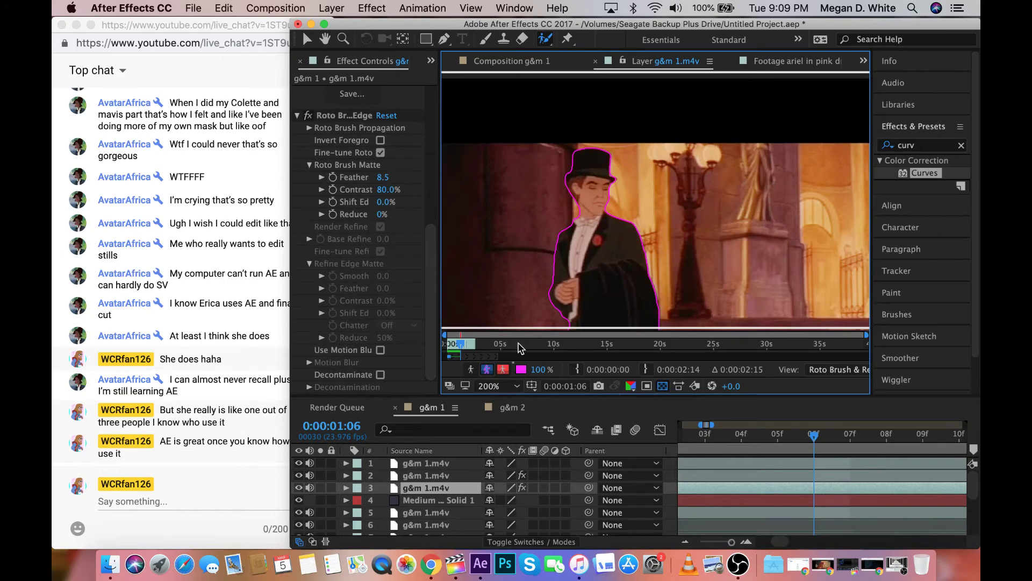
{"action": "left_click", "coordinate": [515, 386]}
{"action": "left_click", "coordinate": [521, 334]}
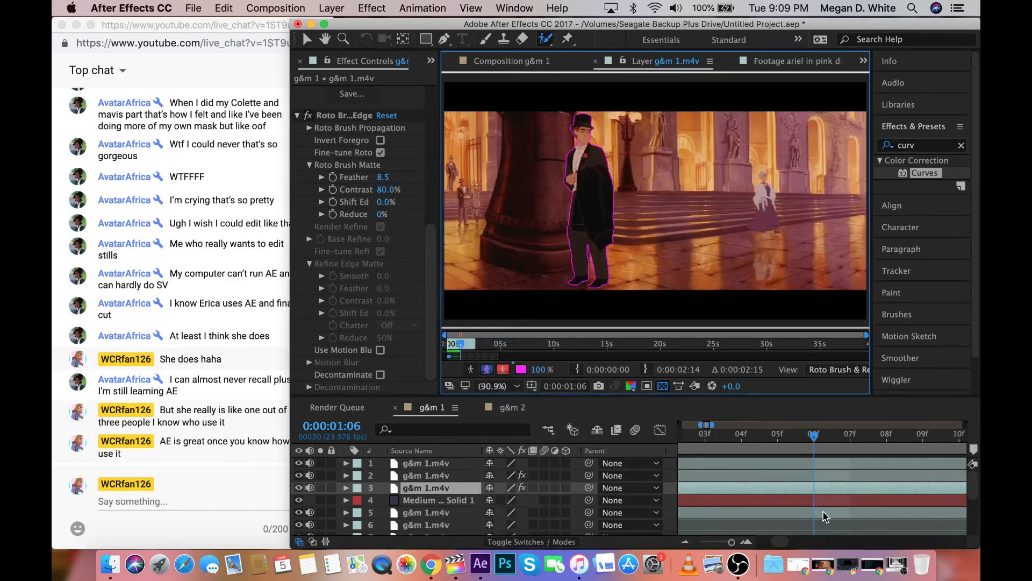
{"action": "scroll", "coordinate": [822, 473], "scroll_direction": "right", "scroll_amount": 2}
{"action": "key", "text": "slash"}
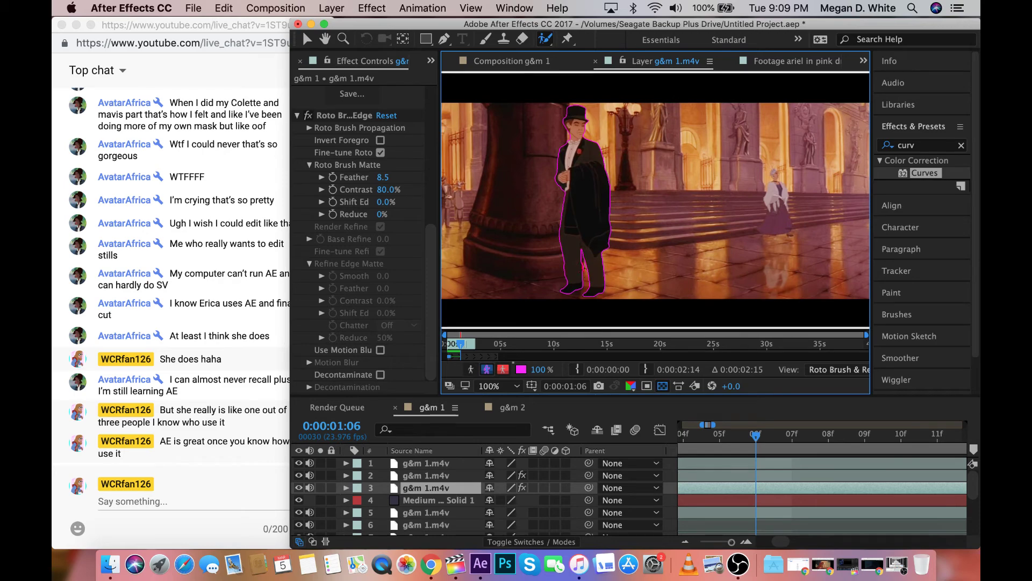
Switch to OBS, unmute the Mic/Aux channel and minimise the window
{"action": "left_click", "coordinate": [897, 565]}
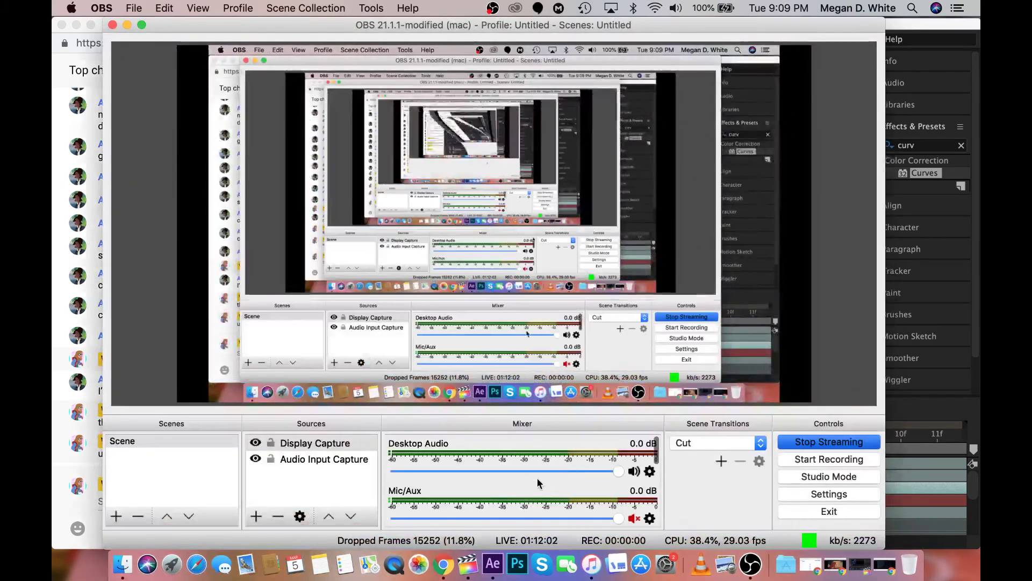
{"action": "left_click", "coordinate": [634, 511]}
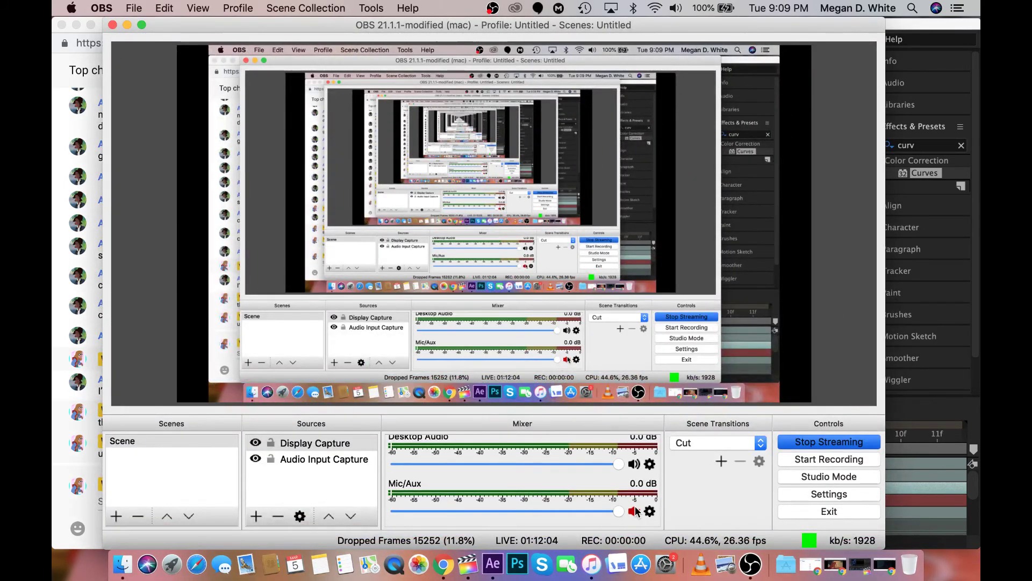
{"action": "left_click", "coordinate": [634, 510]}
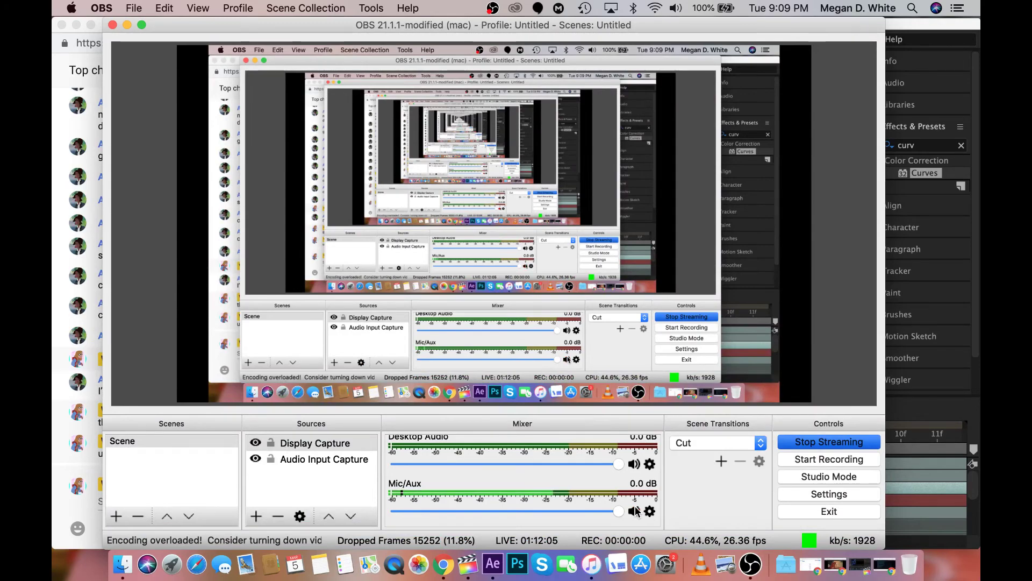
{"action": "left_click", "coordinate": [127, 24]}
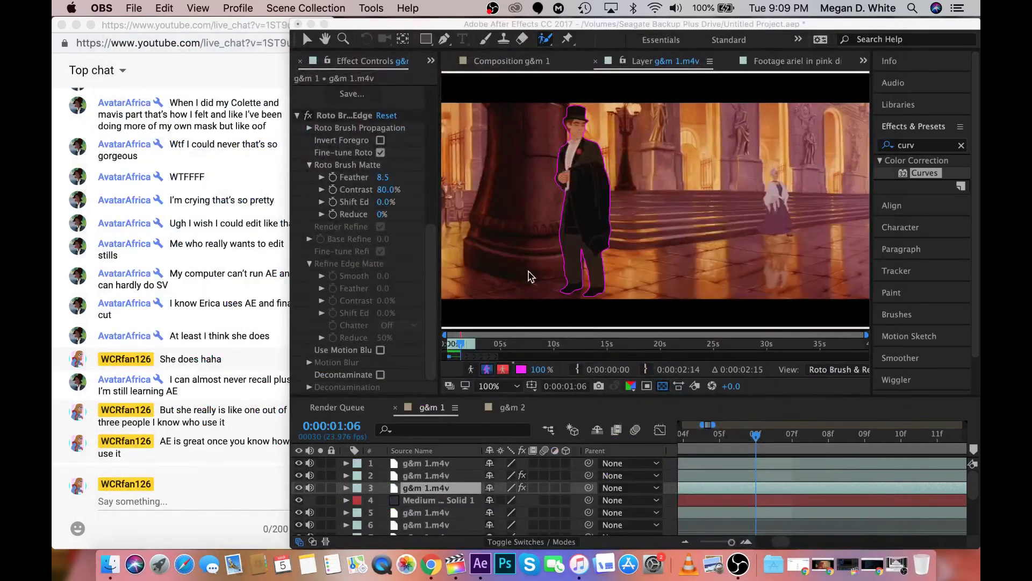
Return to After Effects and compare the man's matte edge at 0:00:01:06 between 100% and 200% magnification
{"action": "left_click", "coordinate": [599, 267]}
{"action": "key", "text": "period"}
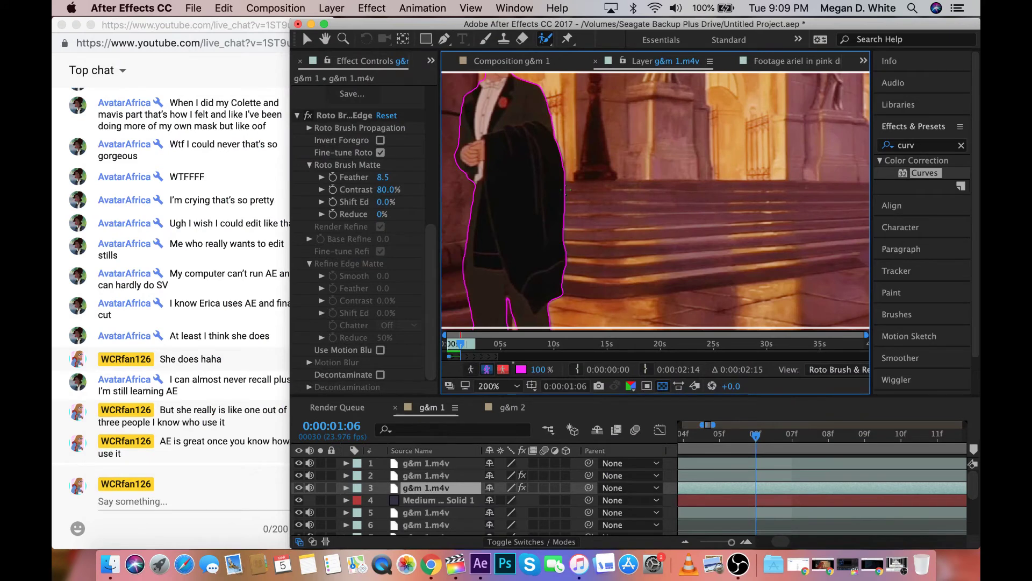
{"action": "key", "text": "comma"}
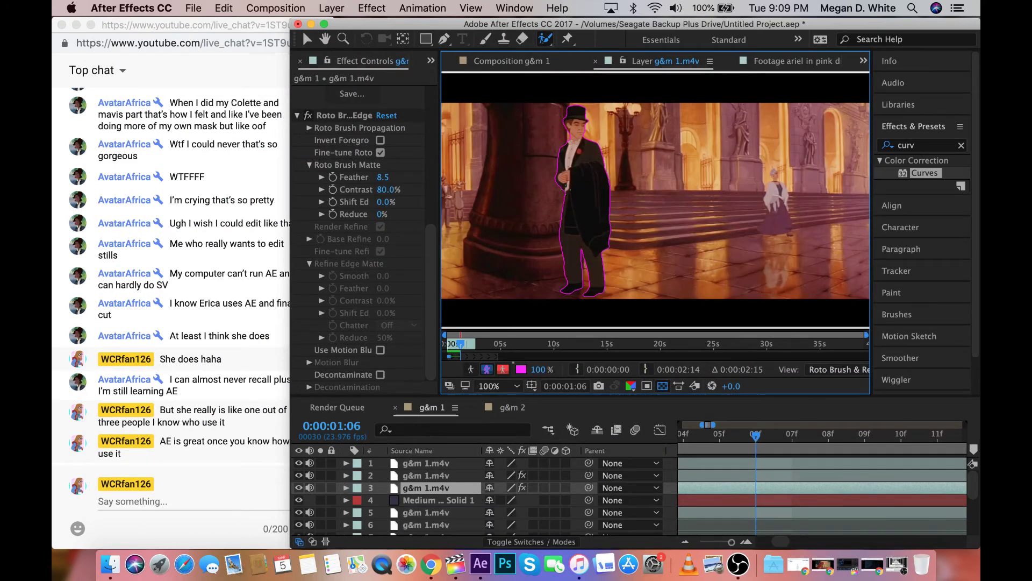
{"action": "key", "text": "period"}
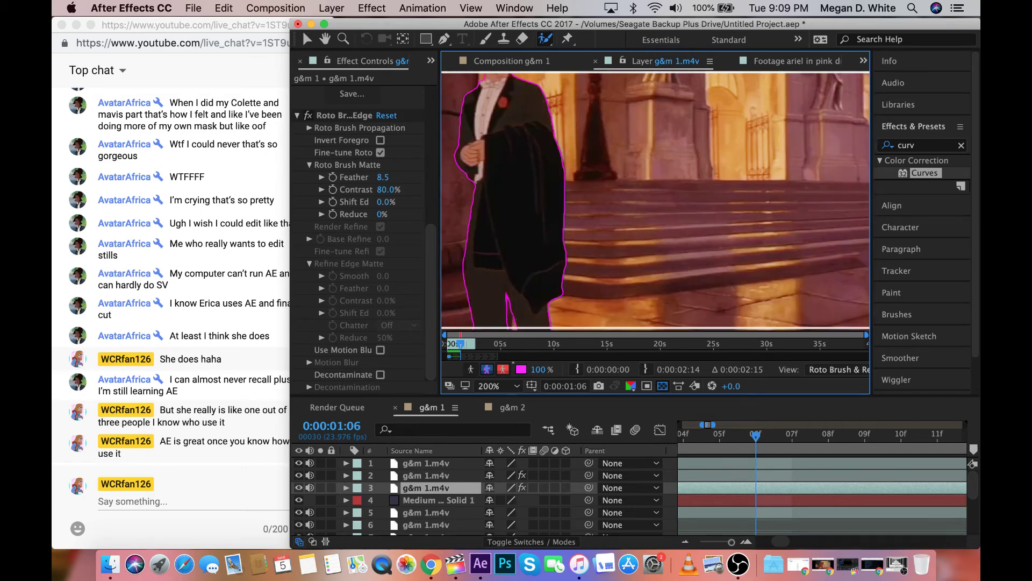
{"action": "key", "text": "comma"}
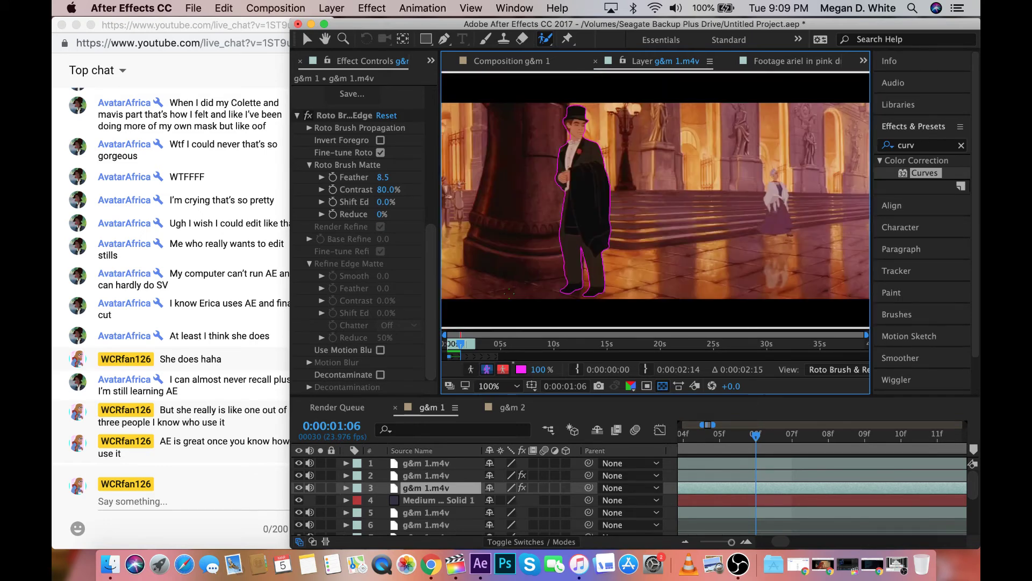
{"action": "key", "text": "period"}
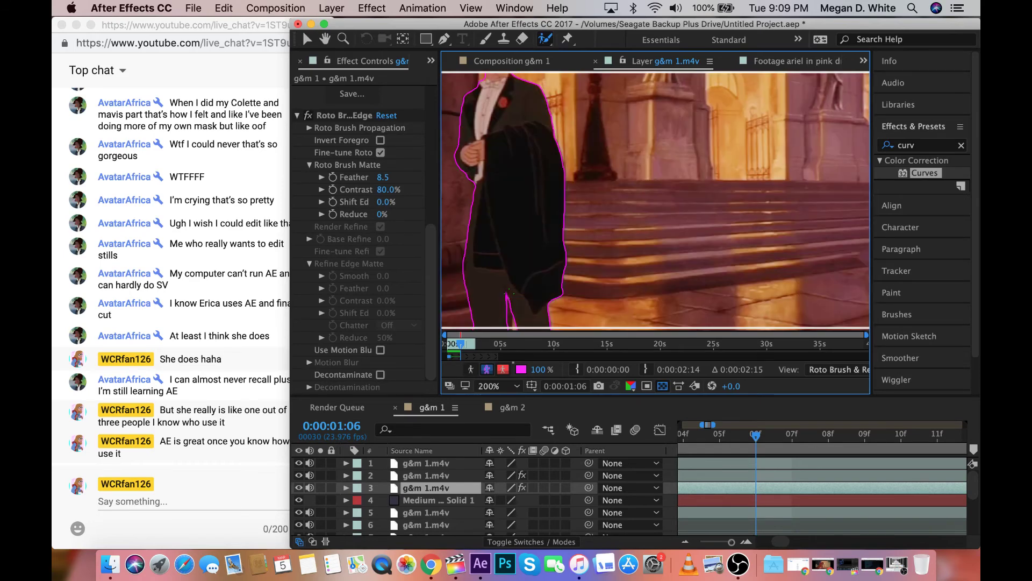
{"action": "key", "text": "comma"}
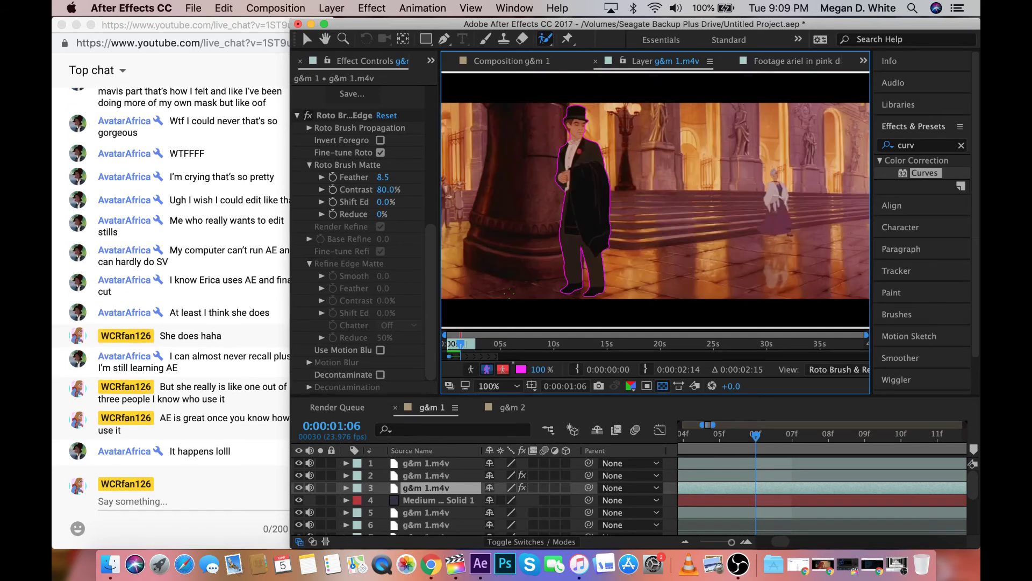
Check the outline of the man's coat and legs up close at 0:00:01:06 and advance to 0:00:01:07
{"action": "key", "text": "period"}
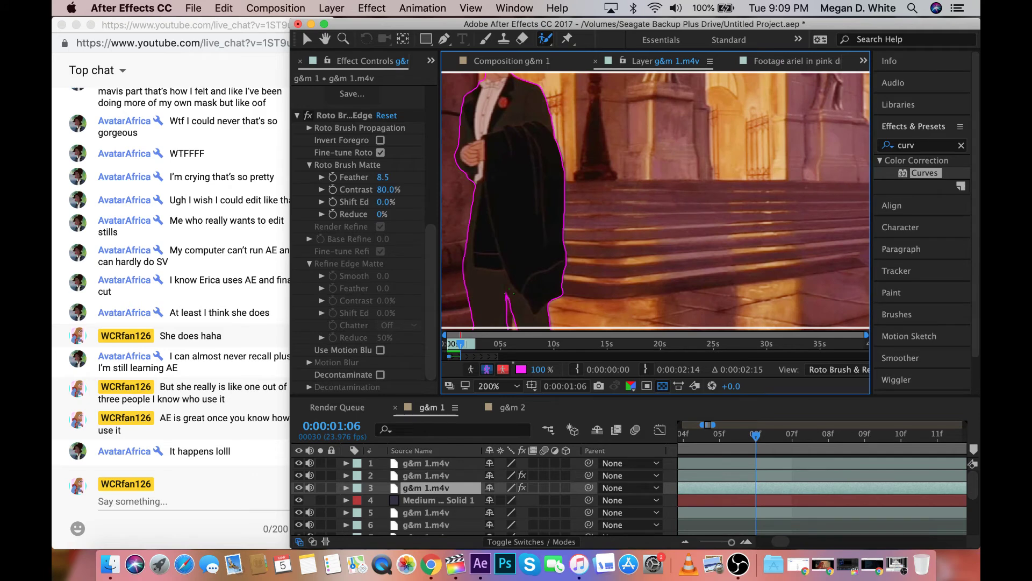
{"action": "key", "text": "comma"}
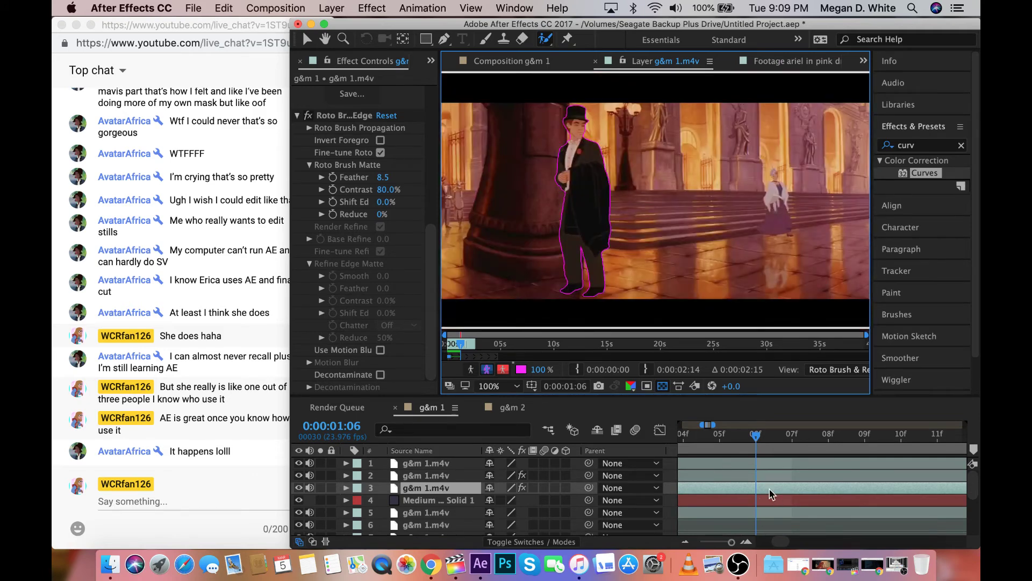
{"action": "left_click", "coordinate": [783, 447]}
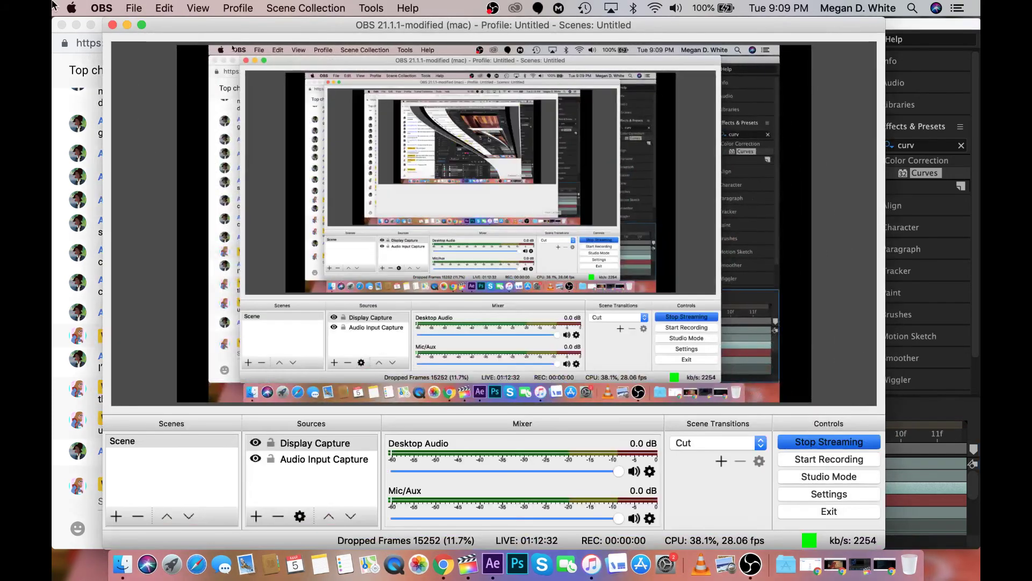
Minimise OBS, look over the stream preview and health in Chrome's YouTube Live Dashboard, and put that window away
{"action": "left_click", "coordinate": [127, 25]}
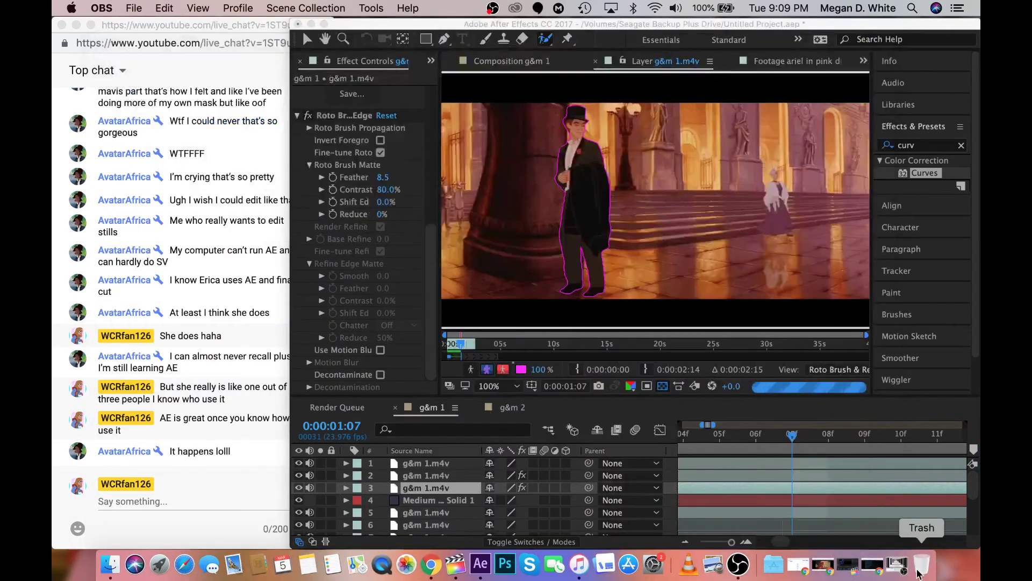
{"action": "left_click", "coordinate": [871, 565]}
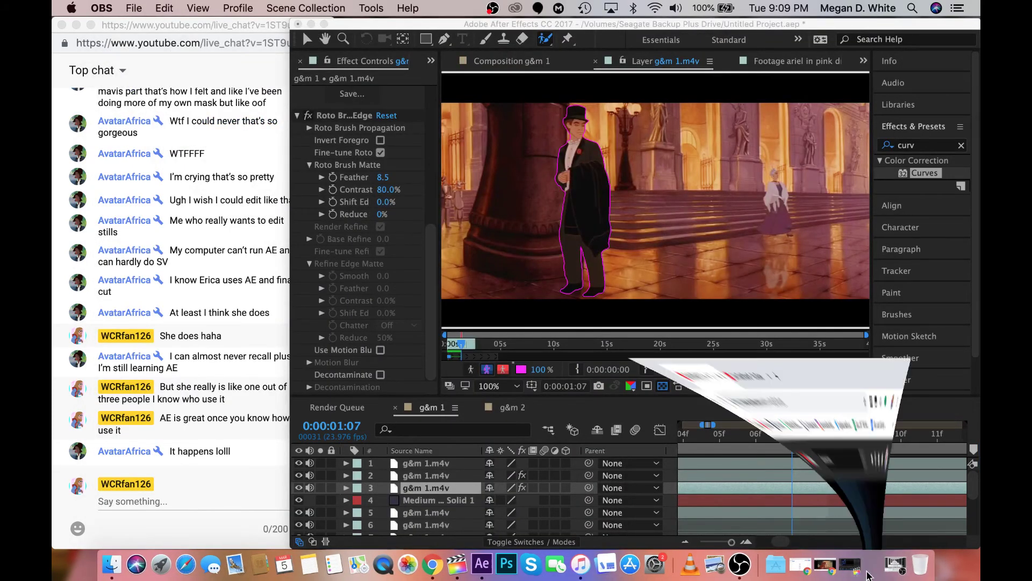
{"action": "left_click", "coordinate": [332, 38]}
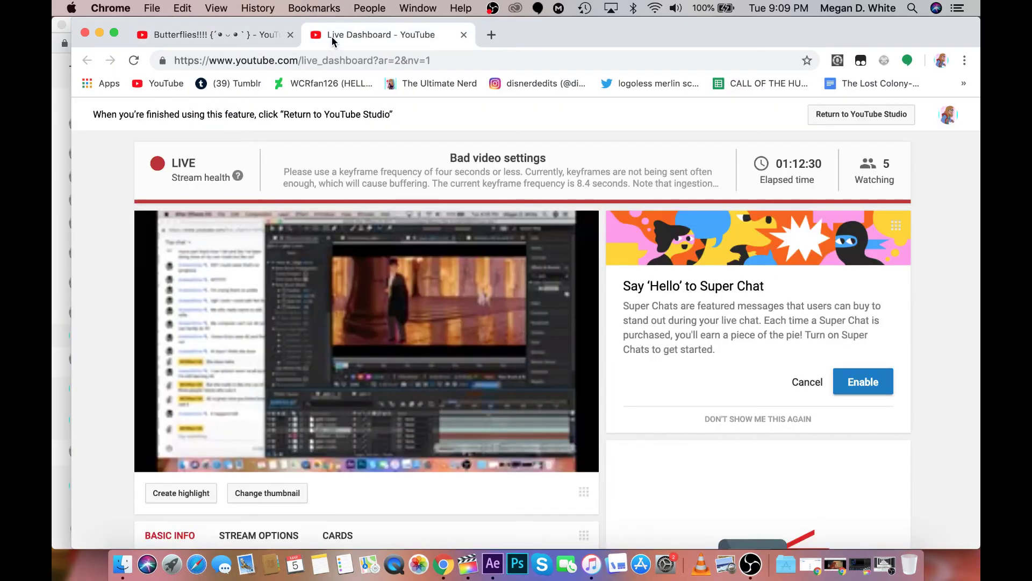
{"action": "scroll", "coordinate": [203, 171], "scroll_direction": "down", "scroll_amount": 1}
{"action": "scroll", "coordinate": [202, 167], "scroll_direction": "down", "scroll_amount": 5}
{"action": "scroll", "coordinate": [202, 166], "scroll_direction": "up", "scroll_amount": 6}
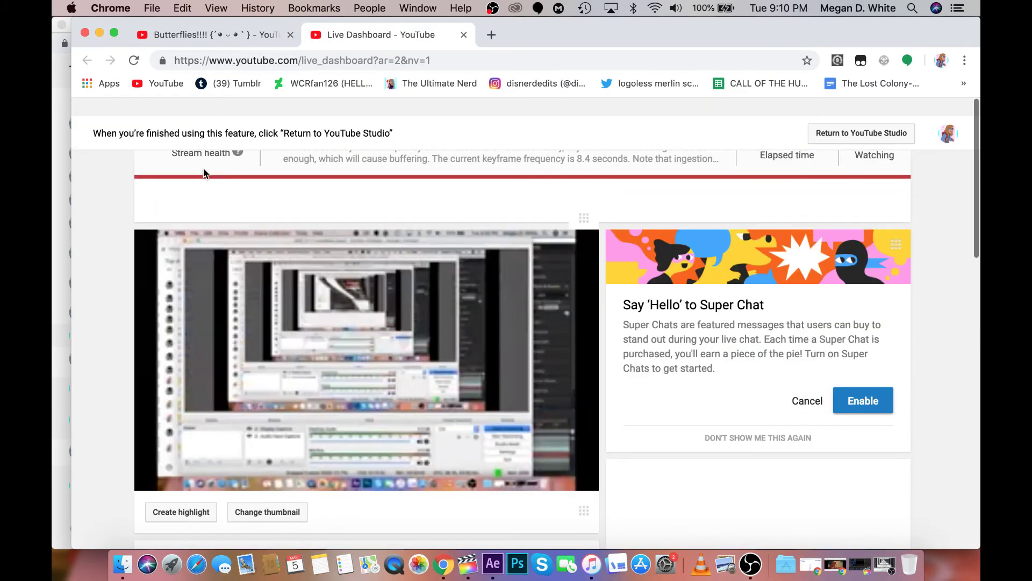
{"action": "left_click", "coordinate": [100, 32]}
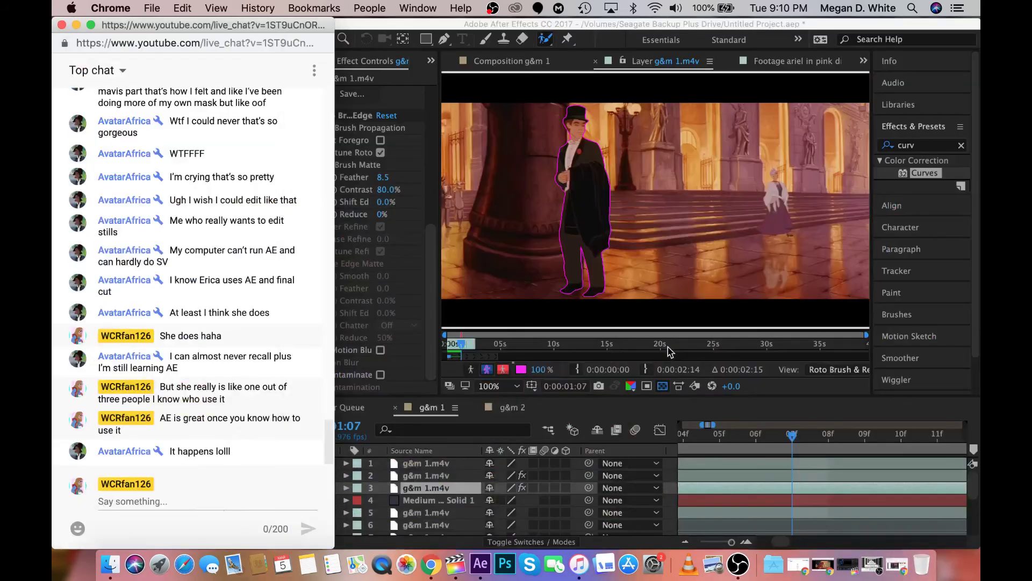
Return to After Effects and touch up the Roto Brush outline along the man's trouser leg below the coat at 0:00:01:07
{"action": "left_click", "coordinate": [578, 230]}
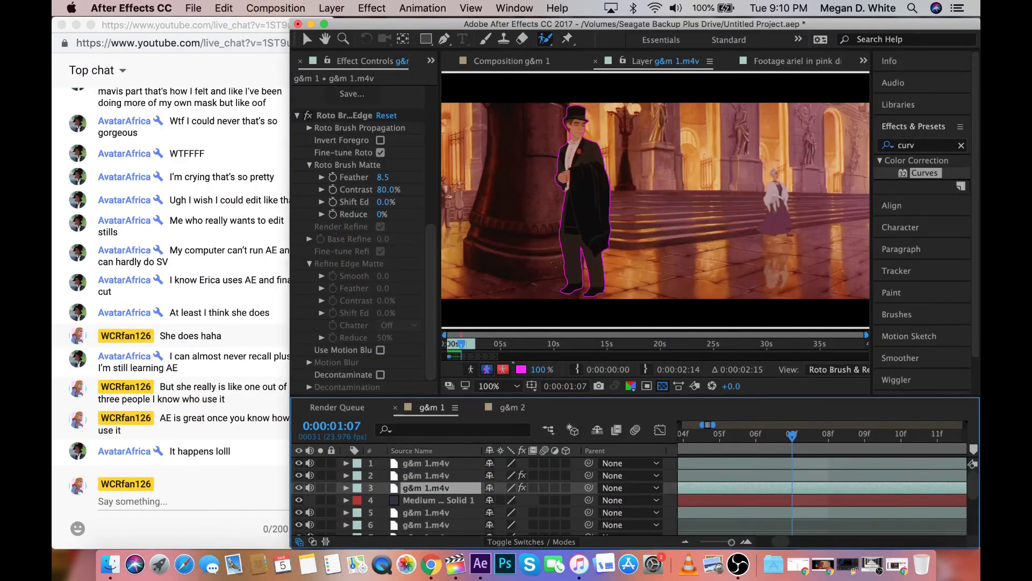
{"action": "left_click_drag", "start_coordinate": [561, 250], "coordinate": [563, 269]}
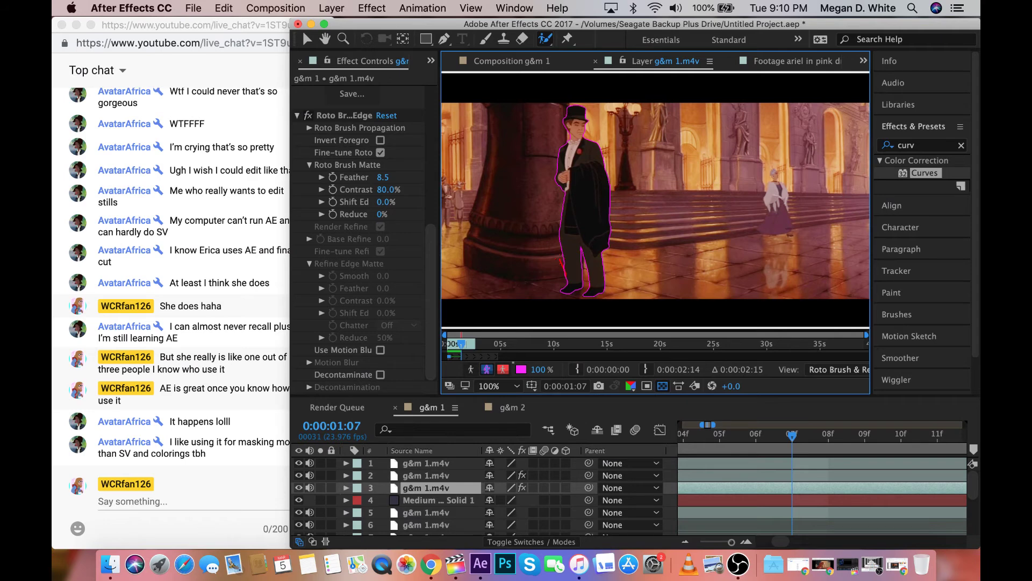
{"action": "key", "text": "super+Tab"}
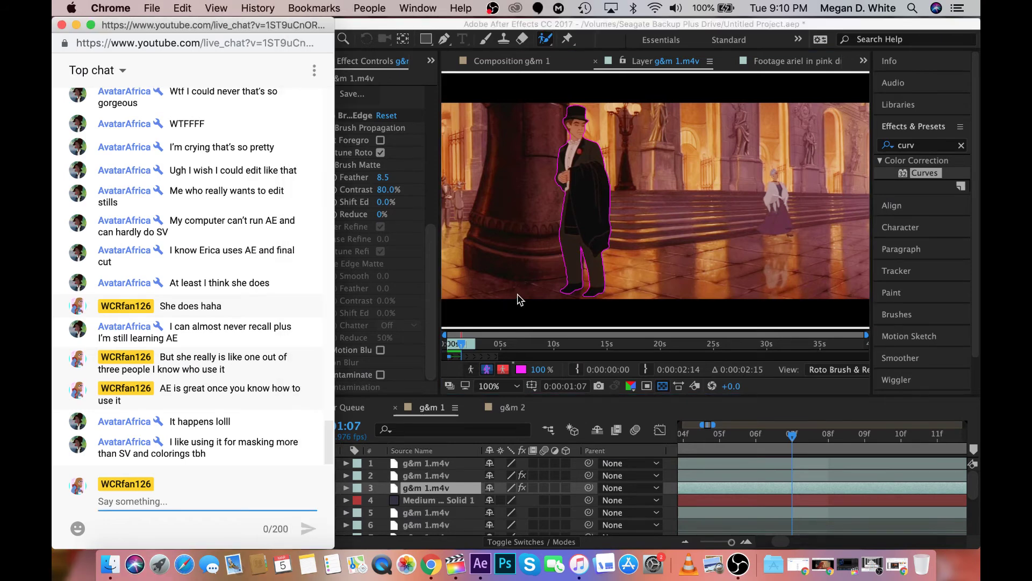
{"action": "left_click", "coordinate": [576, 225]}
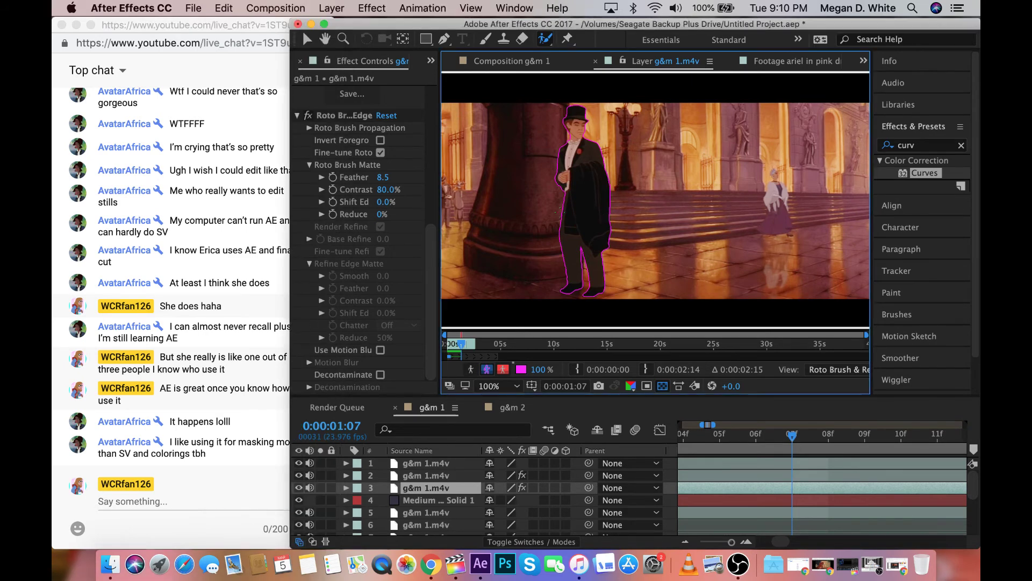
{"action": "scroll", "coordinate": [577, 226], "scroll_direction": "up", "scroll_amount": 2}
{"action": "scroll", "coordinate": [577, 226], "scroll_direction": "down", "scroll_amount": 2}
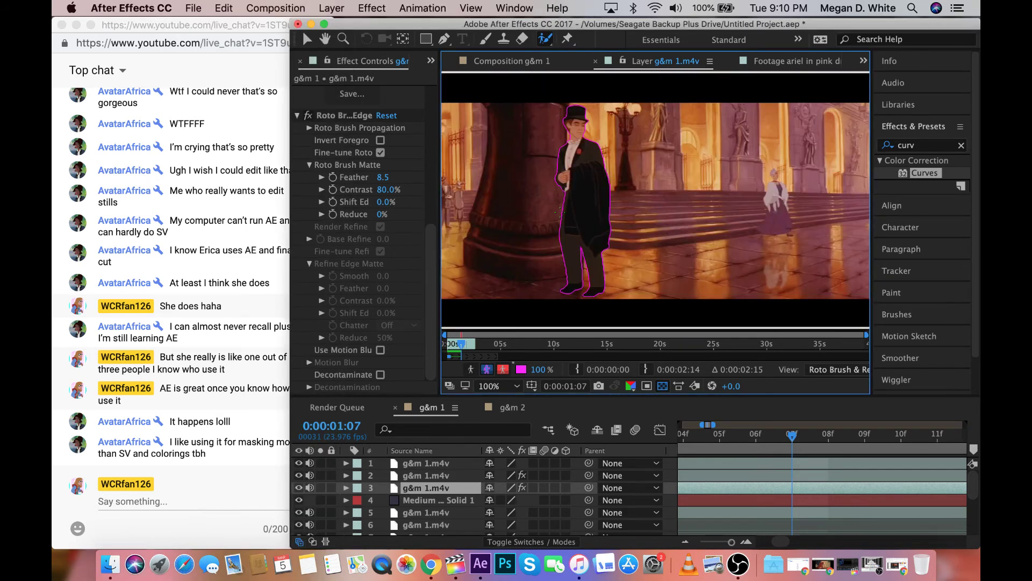
{"action": "key", "text": "period"}
{"action": "key", "text": "comma"}
At 0:00:01:08, paint a foreground Roto Brush stroke over the gap between the man's upper trouser legs
{"action": "left_click", "coordinate": [820, 437]}
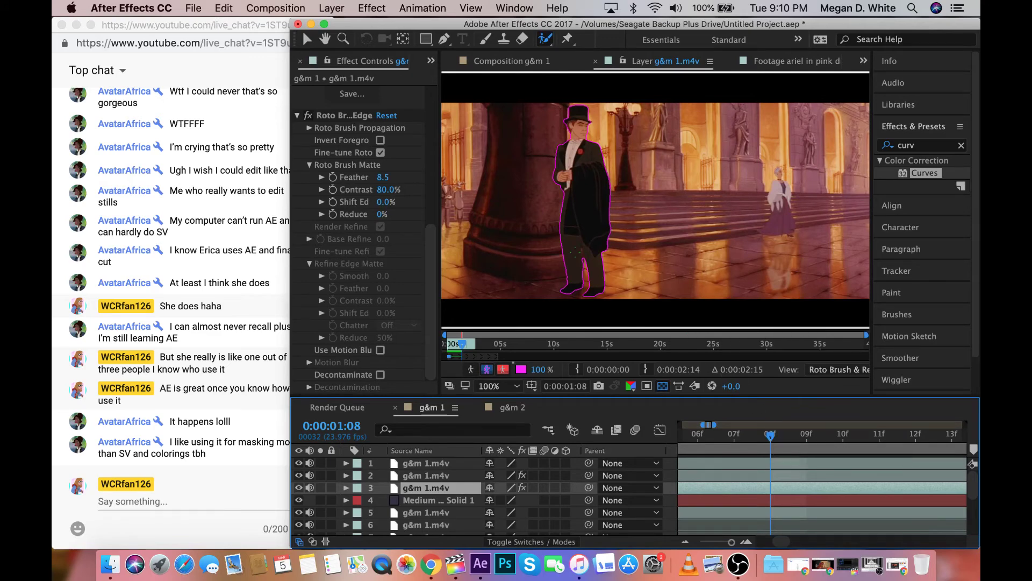
{"action": "key", "text": "period"}
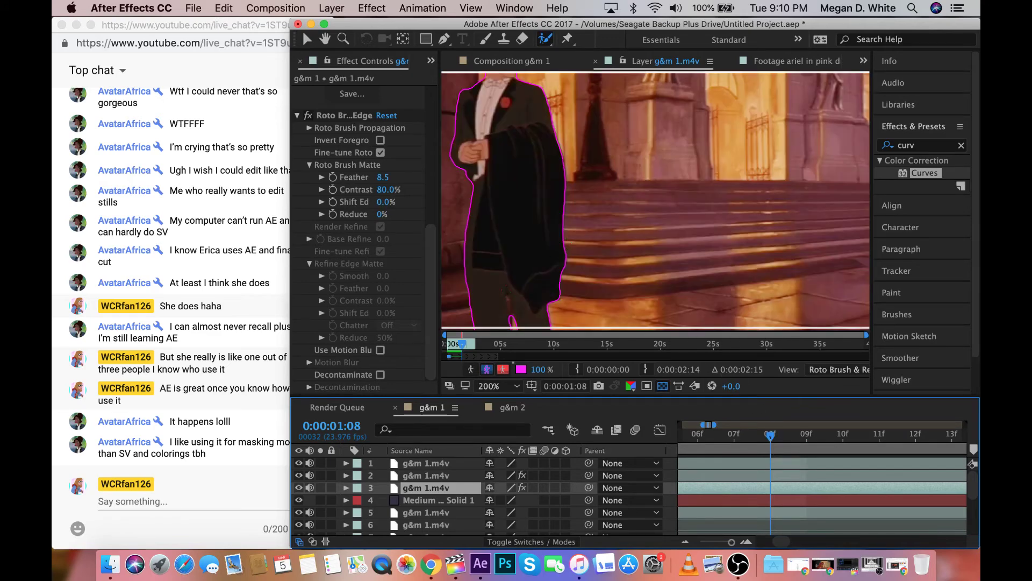
{"action": "left_click", "coordinate": [513, 321]}
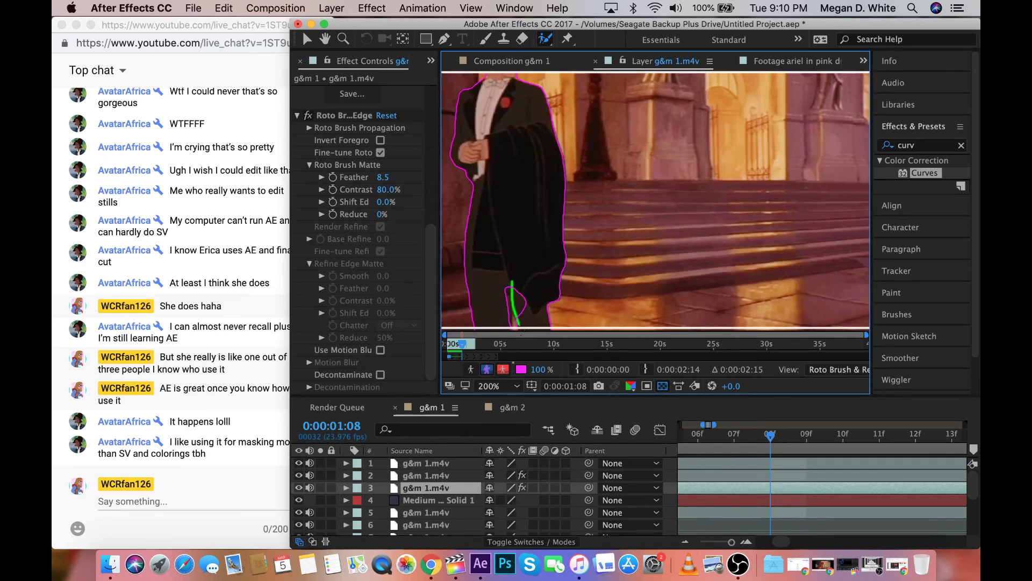
{"action": "left_click_drag", "start_coordinate": [552, 284], "coordinate": [516, 325]}
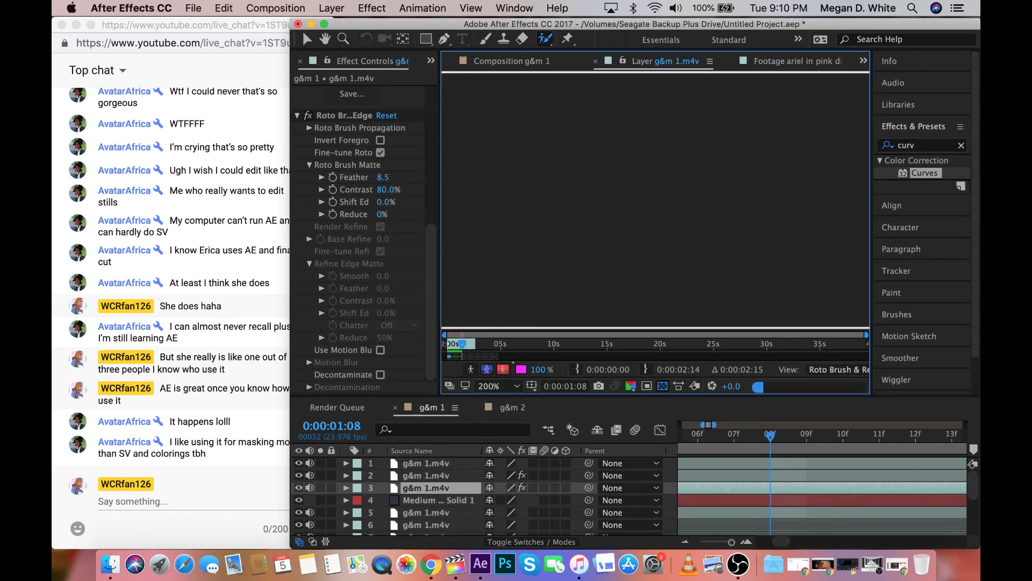
{"action": "key", "text": "comma"}
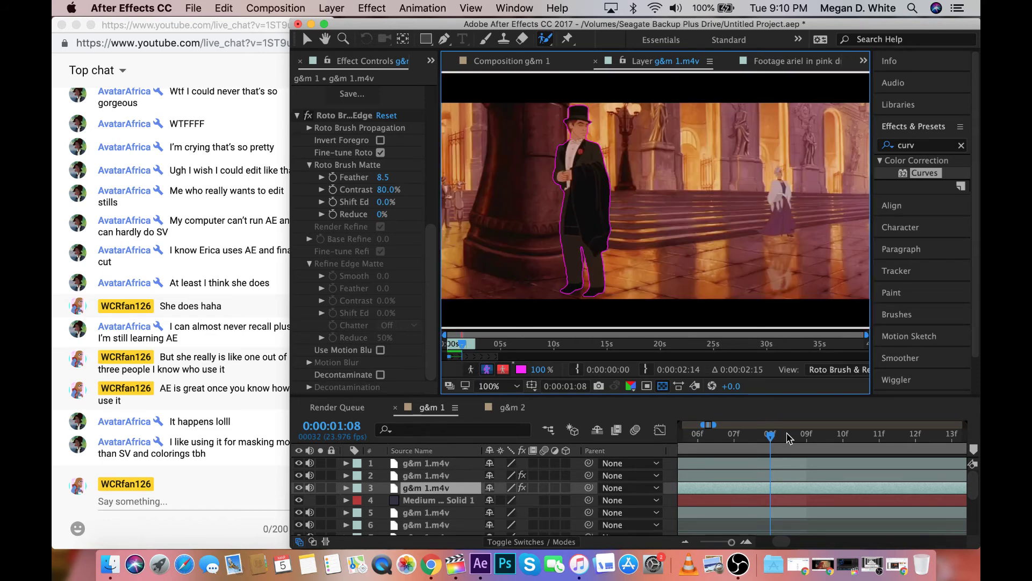
Propagate the matte through 0:00:01:09 to 0:00:01:10 and inspect the man's coat and leg edges up close
{"action": "left_click", "coordinate": [801, 441]}
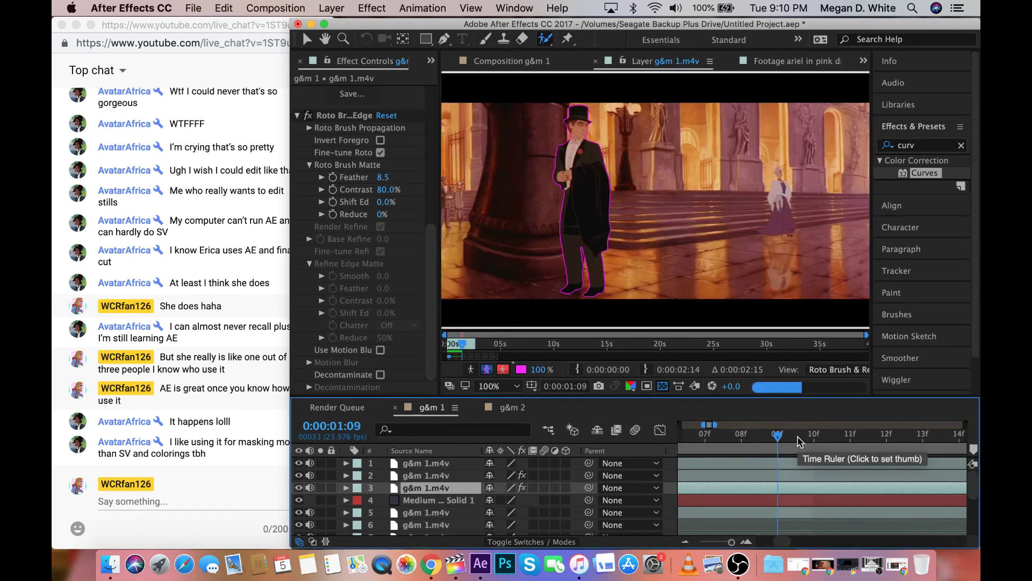
{"action": "left_click", "coordinate": [814, 436]}
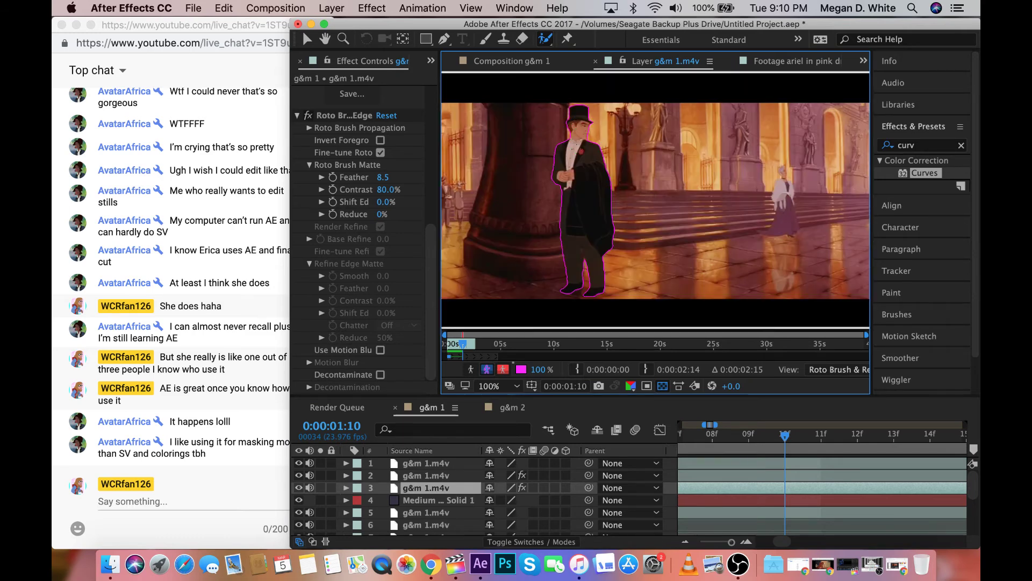
{"action": "key", "text": "period"}
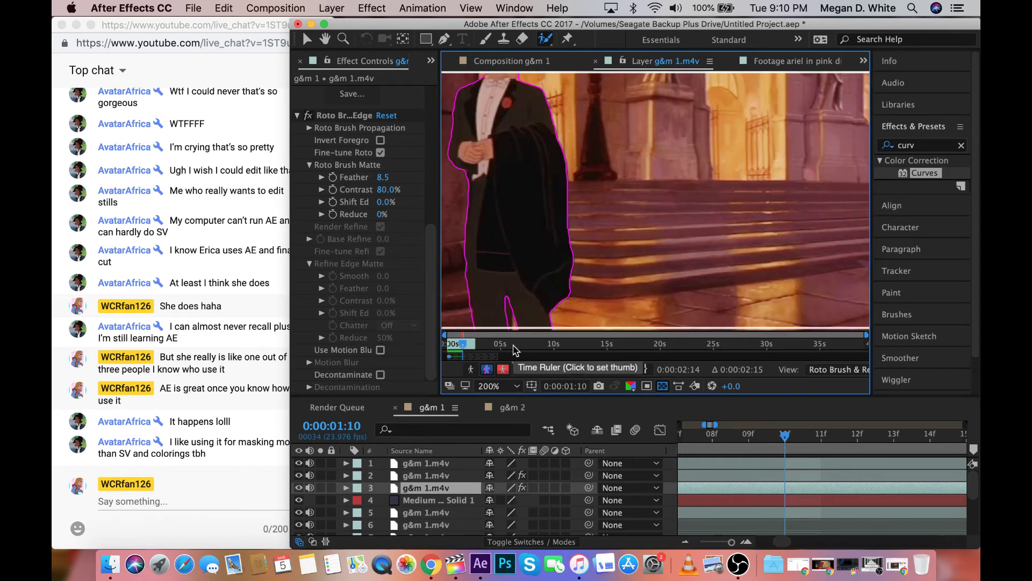
{"action": "key", "text": "comma"}
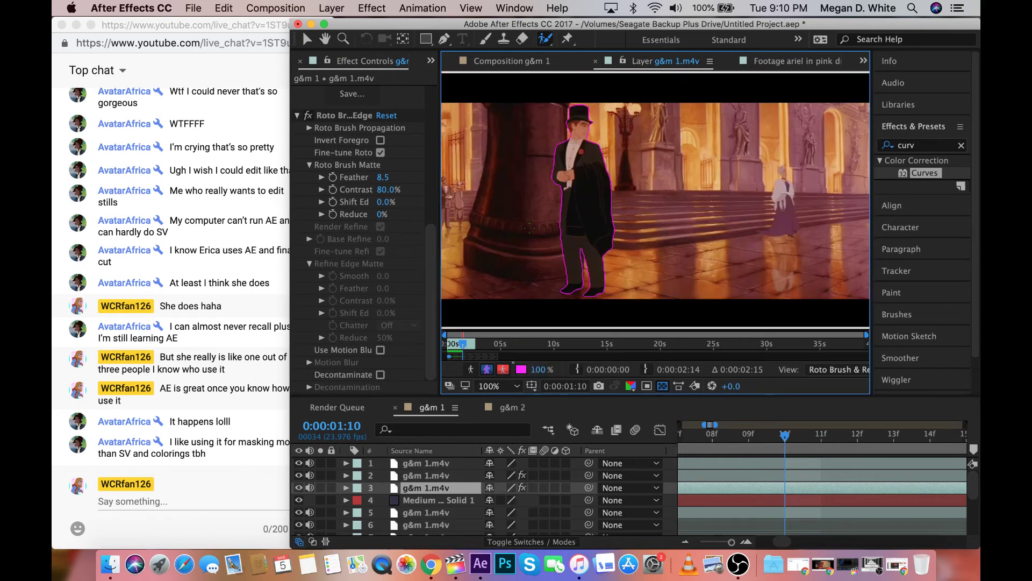
Step back through the layer to about 0:00:00:06 and forward again past 0:00:01:10 to review the man's outline
{"action": "key", "text": "Page_Up"}
{"action": "key", "text": "Page_Up"}
{"action": "key", "text": "Page_Up"}
{"action": "key", "text": "Page_Up"}
{"action": "key", "text": "Page_Up"}
{"action": "key", "text": "Page_Up"}
{"action": "key", "text": "Page_Up"}
{"action": "key", "text": "Page_Up"}
{"action": "key", "text": "Page_Up"}
{"action": "key", "text": "Page_Up"}
{"action": "key", "text": "Page_Up"}
{"action": "key", "text": "Page_Up"}
{"action": "key", "text": "Page_Up"}
{"action": "key", "text": "Page_Up"}
{"action": "key", "text": "Page_Up"}
{"action": "key", "text": "Page_Up"}
{"action": "key", "text": "Page_Up"}
{"action": "key", "text": "Page_Up"}
{"action": "key", "text": "Page_Up"}
{"action": "key", "text": "Page_Up"}
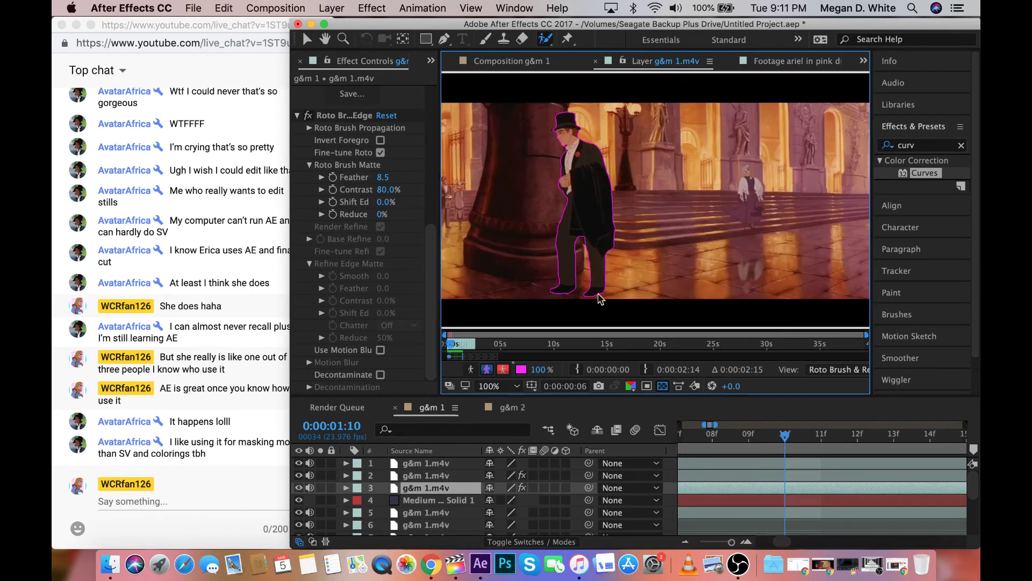
{"action": "key", "text": "Page_Down"}
{"action": "key", "text": "Page_Down"}
{"action": "key", "text": "Page_Down"}
{"action": "key", "text": "Page_Down"}
{"action": "key", "text": "Page_Down"}
{"action": "key", "text": "Page_Down"}
{"action": "key", "text": "Page_Down"}
{"action": "key", "text": "Page_Down"}
{"action": "key", "text": "Page_Down"}
{"action": "key", "text": "Page_Down"}
{"action": "key", "text": "Page_Down"}
{"action": "key", "text": "Page_Down"}
{"action": "key", "text": "Page_Down"}
{"action": "key", "text": "Page_Down"}
{"action": "key", "text": "Page_Down"}
{"action": "key", "text": "Page_Down"}
{"action": "key", "text": "Page_Down"}
{"action": "key", "text": "Page_Down"}
{"action": "key", "text": "Page_Down"}
{"action": "key", "text": "Page_Down"}
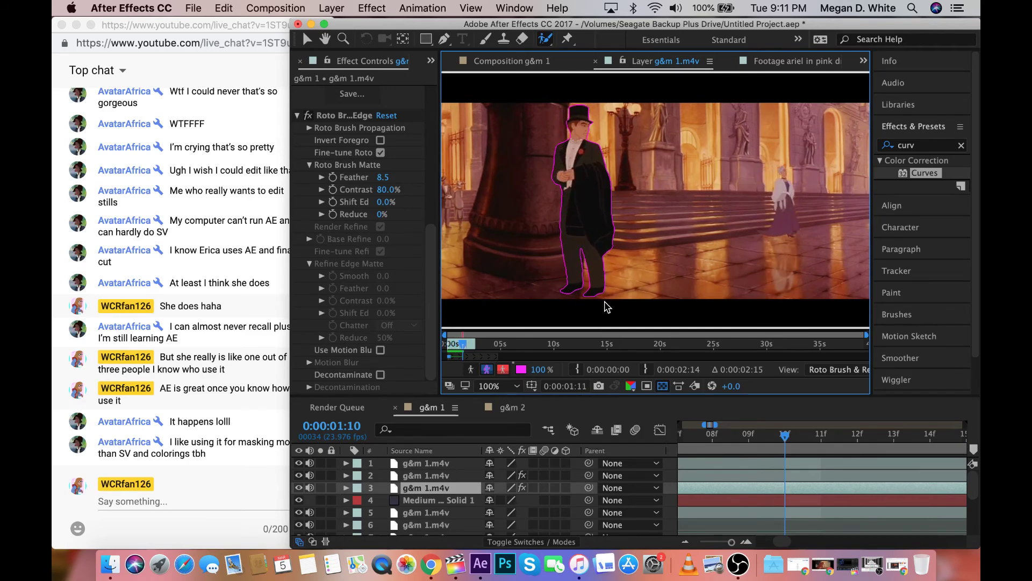
{"action": "key", "text": "Page_Down"}
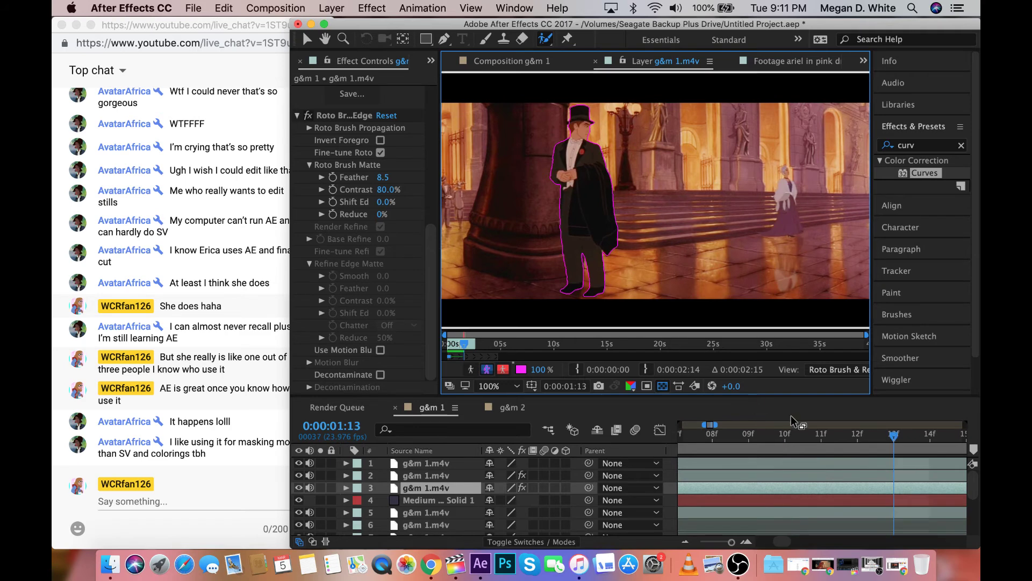
Move to 0:00:01:12 and advance frame by frame to 0:00:01:17, checking the man's propagated outline
{"action": "left_click", "coordinate": [894, 434]}
{"action": "left_click", "coordinate": [873, 439]}
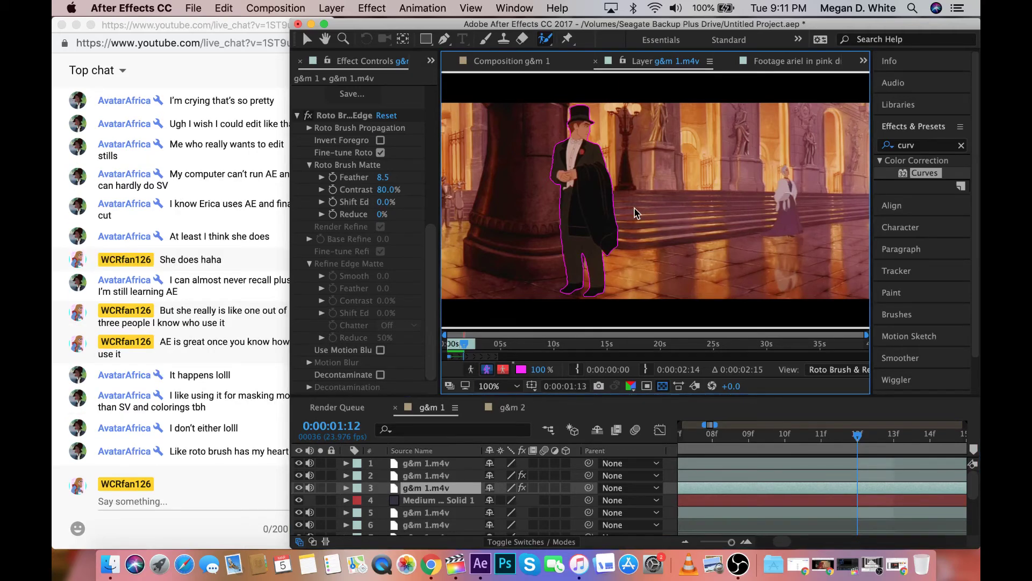
{"action": "key", "text": "Page_Down"}
{"action": "key", "text": "Page_Down"}
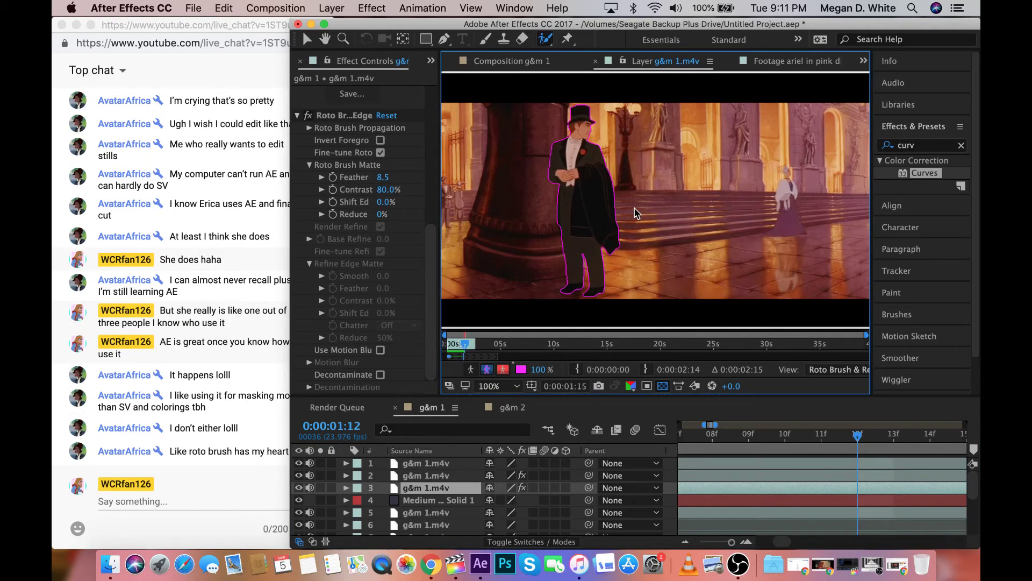
{"action": "key", "text": "Page_Down"}
{"action": "key", "text": "Page_Down"}
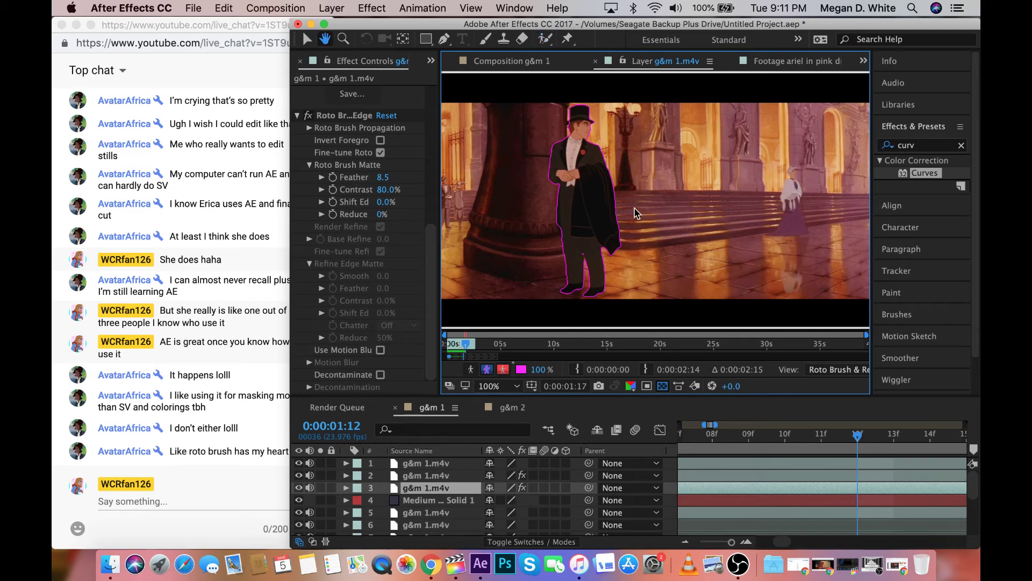
{"action": "scroll", "coordinate": [850, 450], "scroll_direction": "right", "scroll_amount": 5}
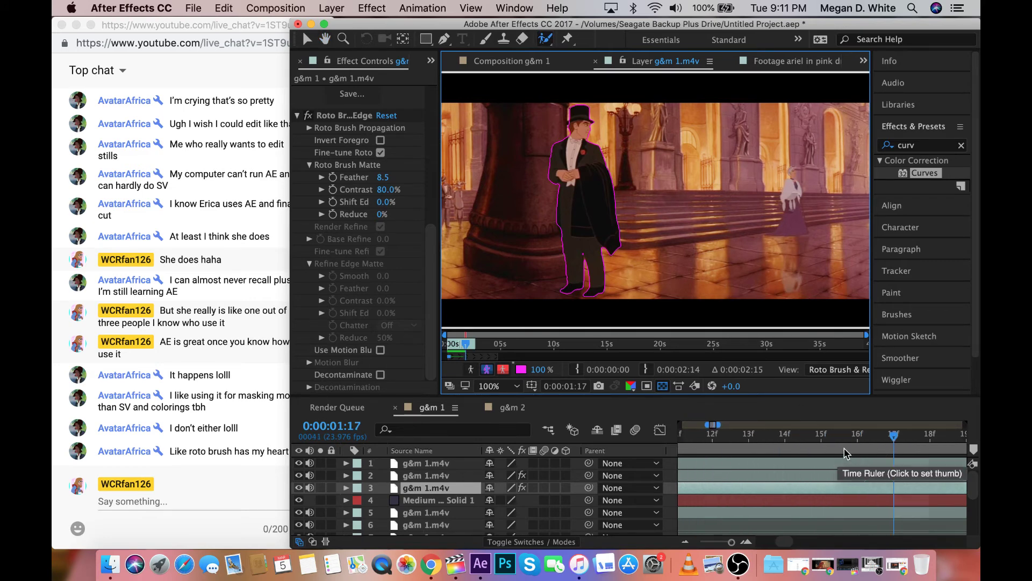
At 0:00:01:16, zoom in on the man's head and correct the Roto Brush edge behind his hair under the hat brim
{"action": "mouse_move", "coordinate": [856, 444]}
{"action": "left_mouse_down"}
{"action": "mouse_move", "coordinate": [809, 445]}
{"action": "mouse_move", "coordinate": [853, 441]}
{"action": "left_mouse_up"}
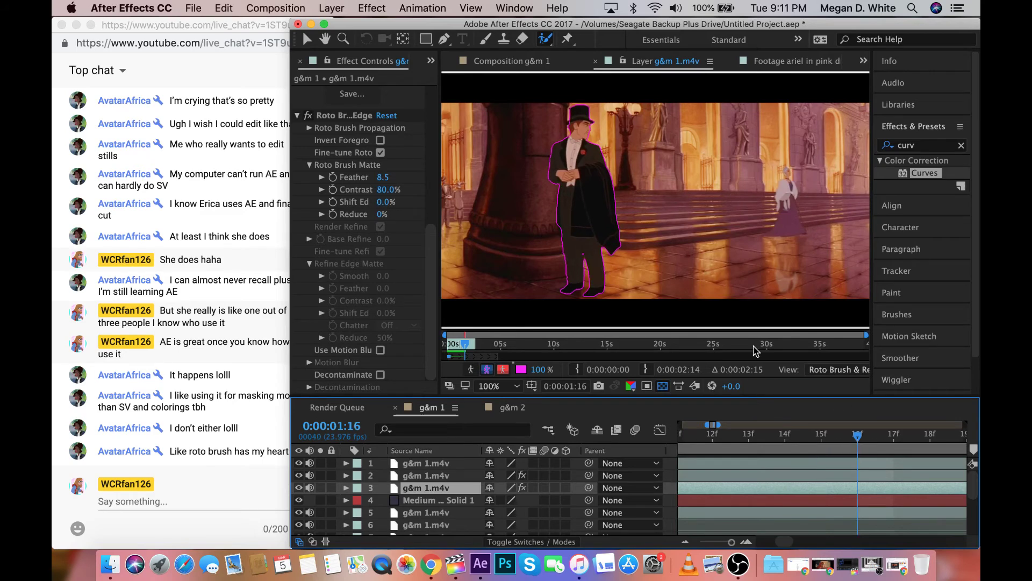
{"action": "key", "text": "period"}
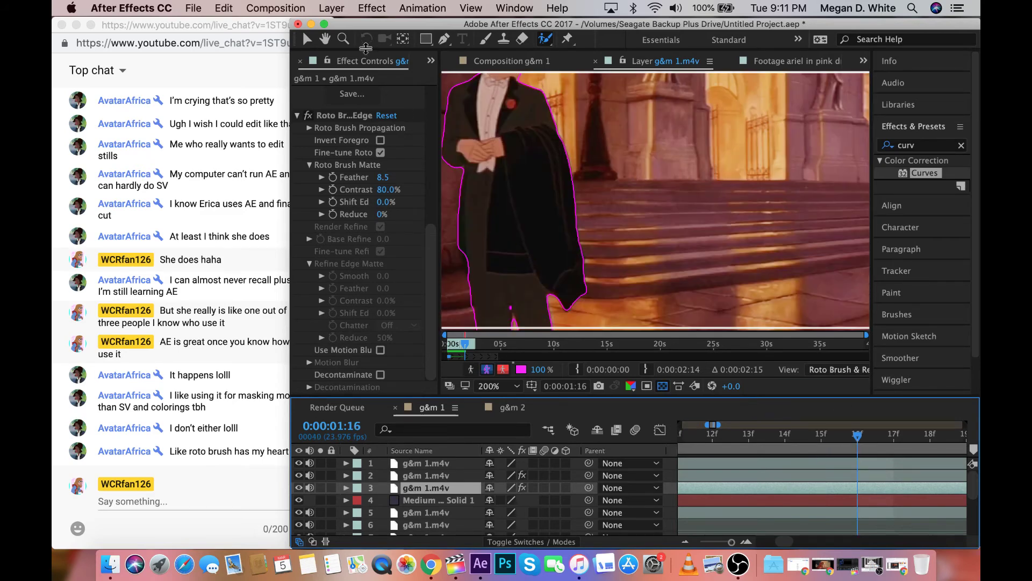
{"action": "left_click", "coordinate": [324, 38]}
{"action": "left_click_drag", "start_coordinate": [463, 124], "coordinate": [504, 184]}
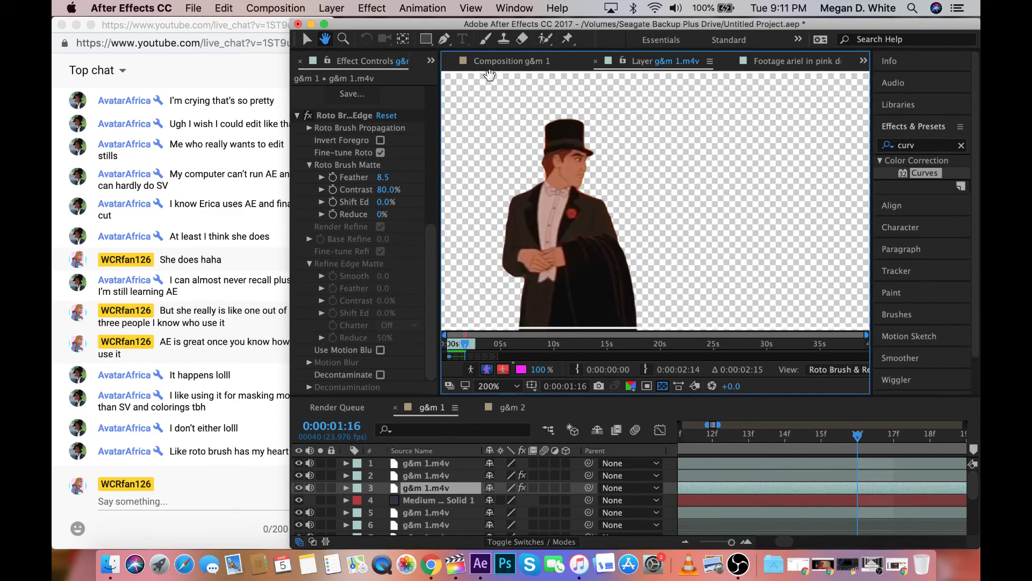
{"action": "left_click", "coordinate": [546, 38]}
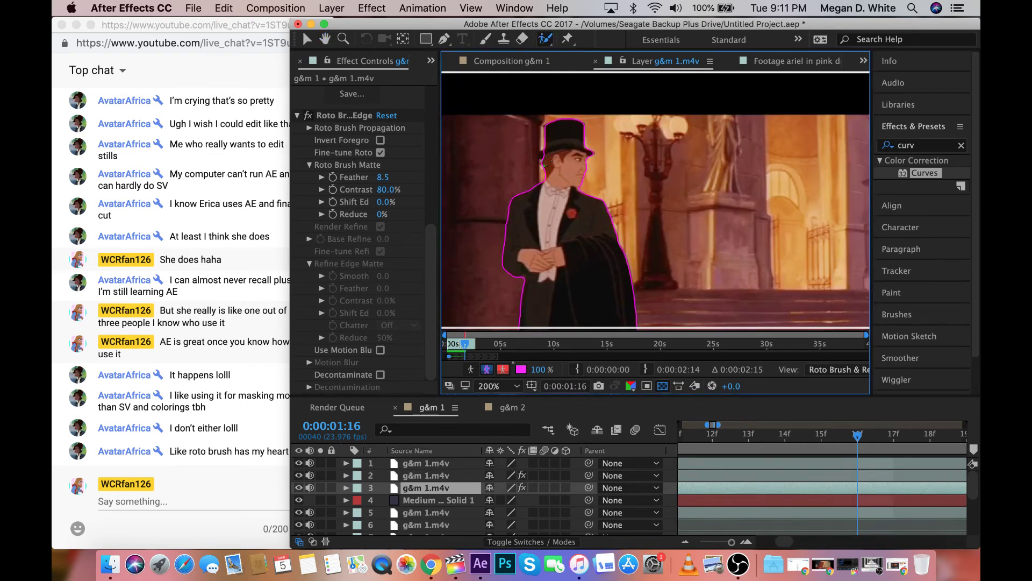
{"action": "left_click", "coordinate": [541, 157]}
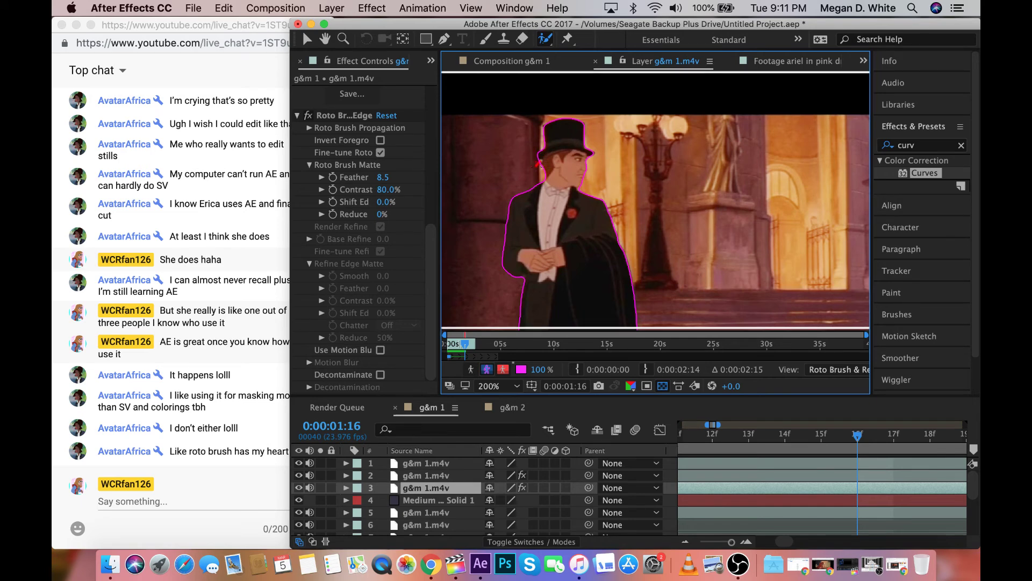
{"action": "key", "text": "comma"}
{"action": "key", "text": "comma"}
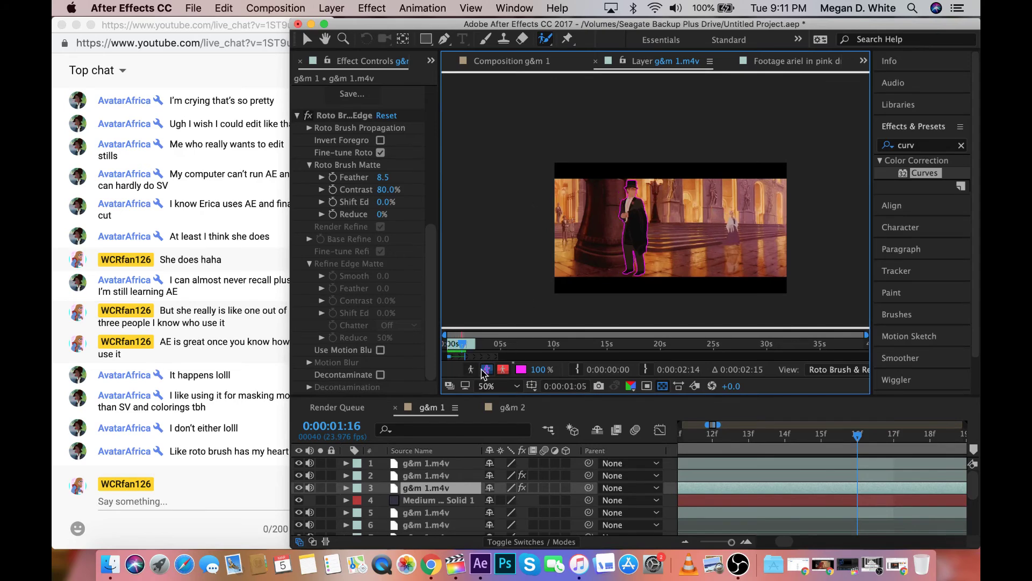
Fit the layer view and advance frame by frame from 0:00:01:16 to 0:00:01:18, propagating the man's outline
{"action": "left_click", "coordinate": [494, 386]}
{"action": "left_click", "coordinate": [519, 334]}
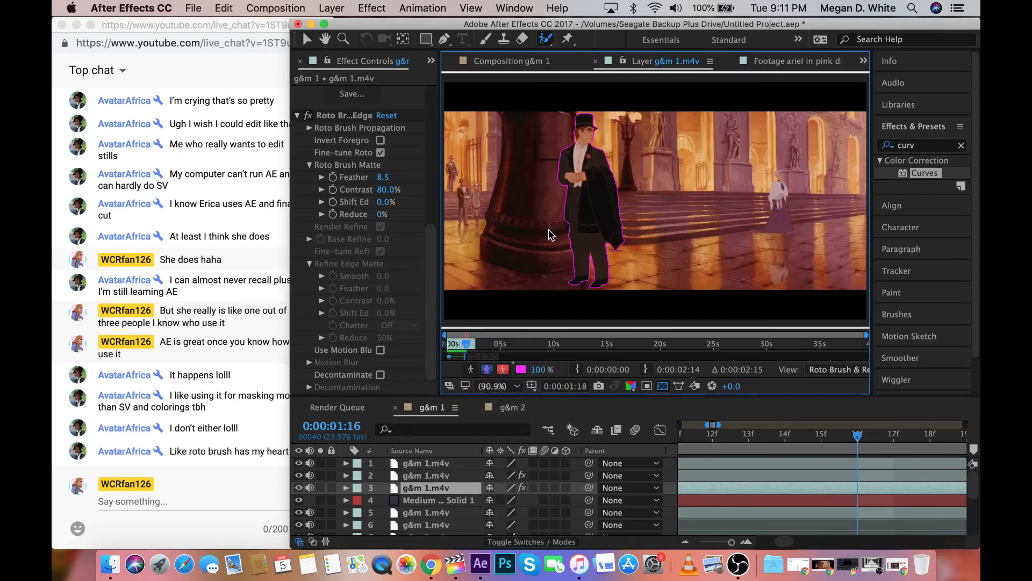
{"action": "left_click", "coordinate": [930, 434]}
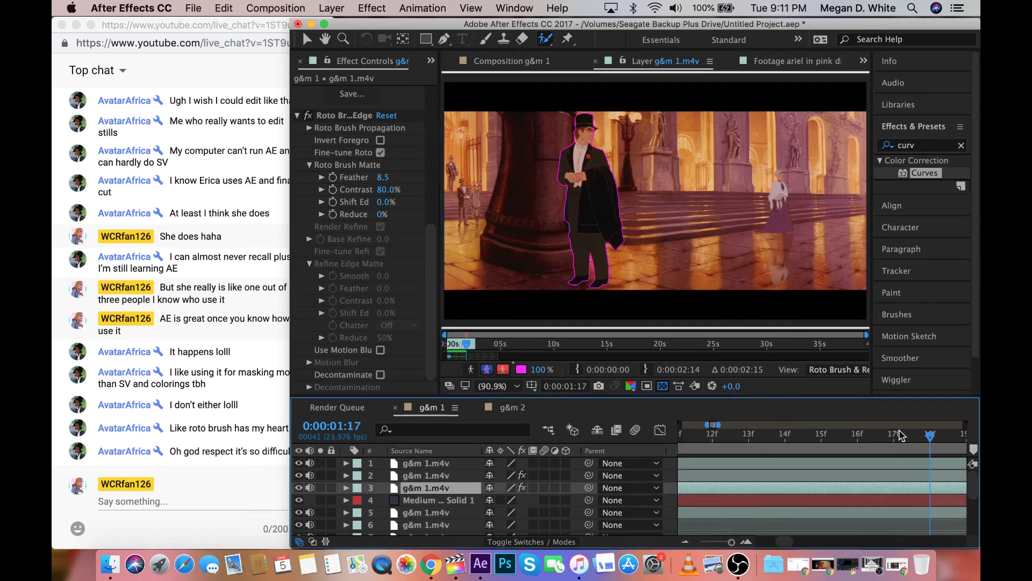
{"action": "mouse_move", "coordinate": [902, 434]}
{"action": "left_mouse_down"}
{"action": "mouse_move", "coordinate": [860, 434]}
{"action": "mouse_move", "coordinate": [892, 444]}
{"action": "left_mouse_up"}
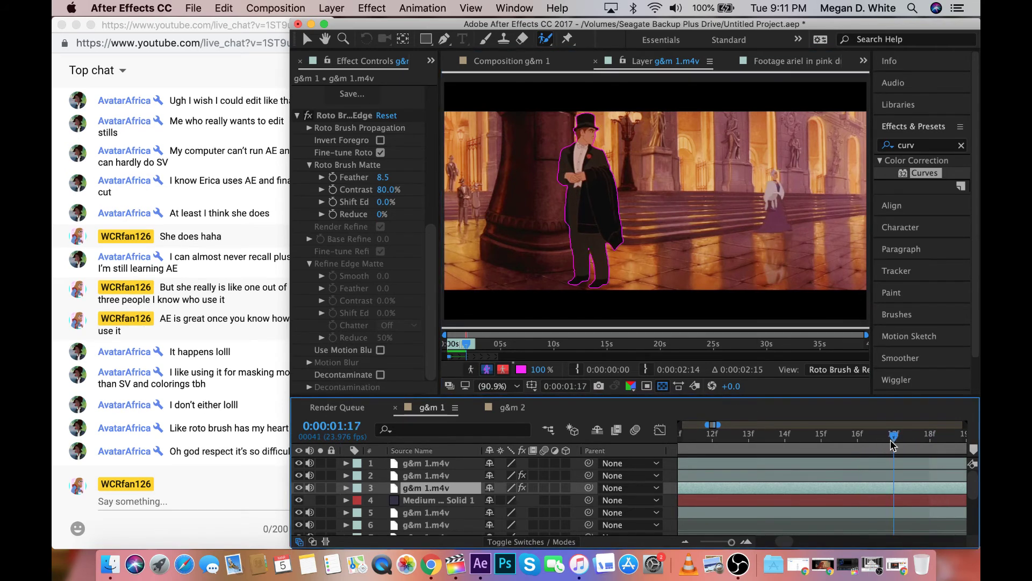
{"action": "left_click", "coordinate": [930, 435]}
{"action": "key", "text": "slash"}
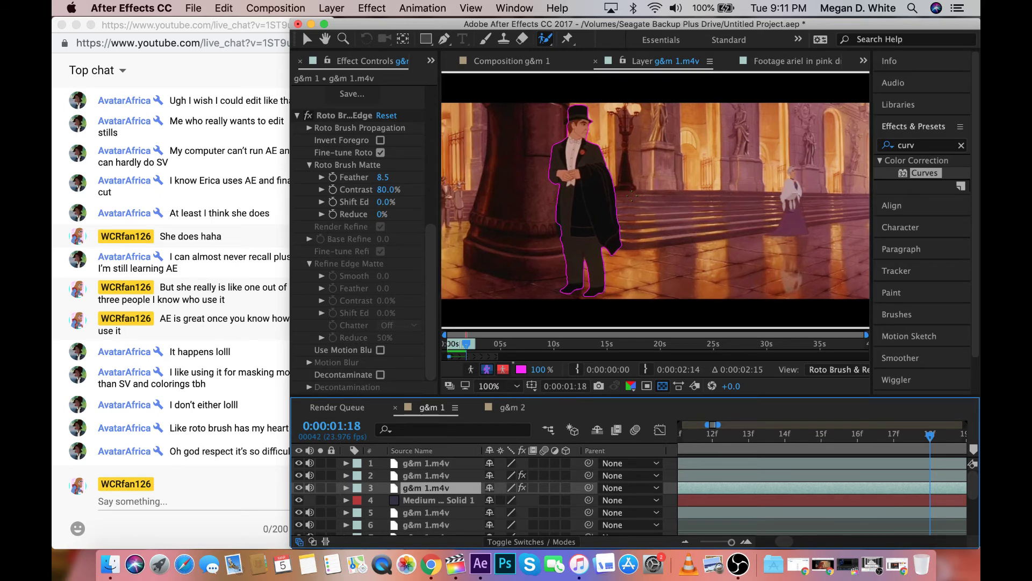
{"action": "key", "text": "period"}
Check the propagated edge around the man's head and coat up close from 0:00:01:18 to 0:00:01:21, returning to 0:00:01:20
{"action": "left_click", "coordinate": [468, 264]}
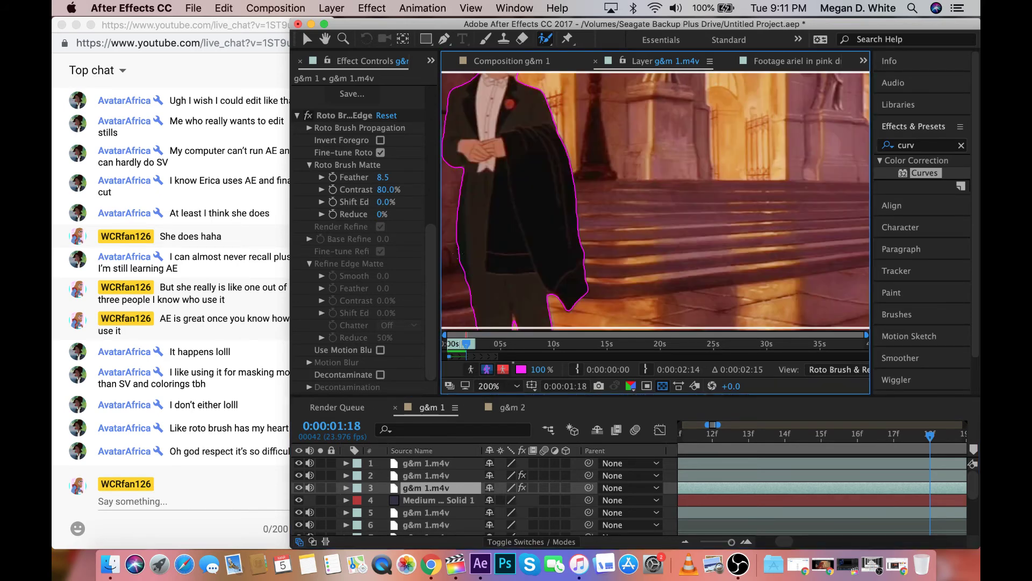
{"action": "left_click", "coordinate": [324, 38]}
{"action": "left_click_drag", "start_coordinate": [469, 102], "coordinate": [554, 253]}
{"action": "left_click", "coordinate": [544, 38]}
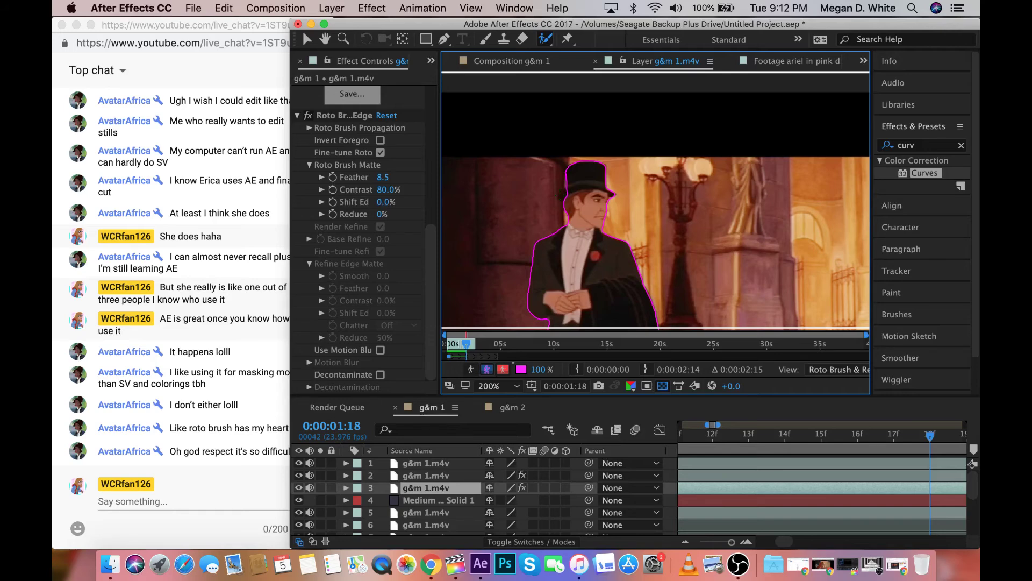
{"action": "left_click", "coordinate": [931, 435]}
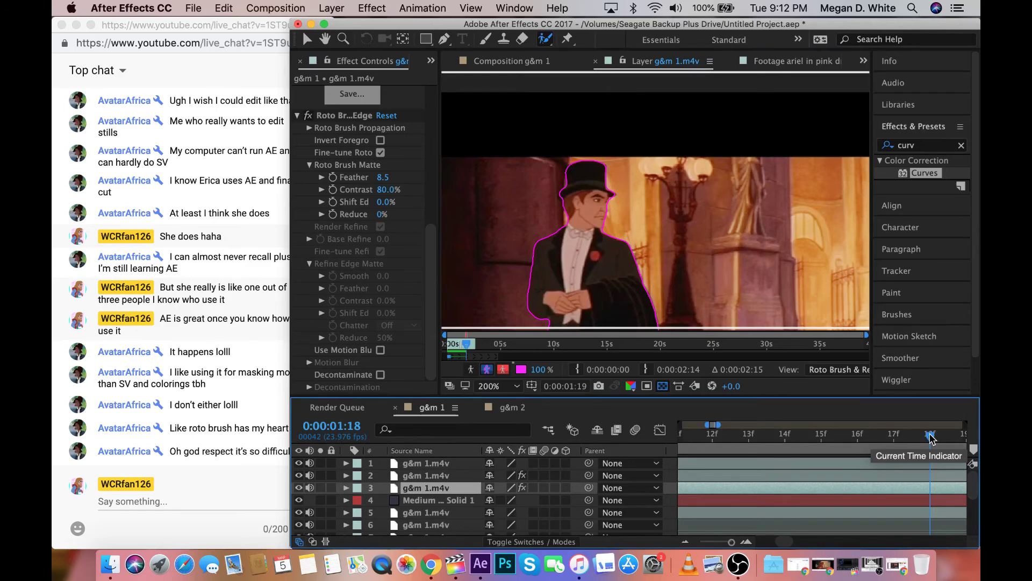
{"action": "key", "text": "Page_Down"}
{"action": "key", "text": "Page_Down"}
{"action": "key", "text": "Page_Down"}
{"action": "key", "text": "Page_Down"}
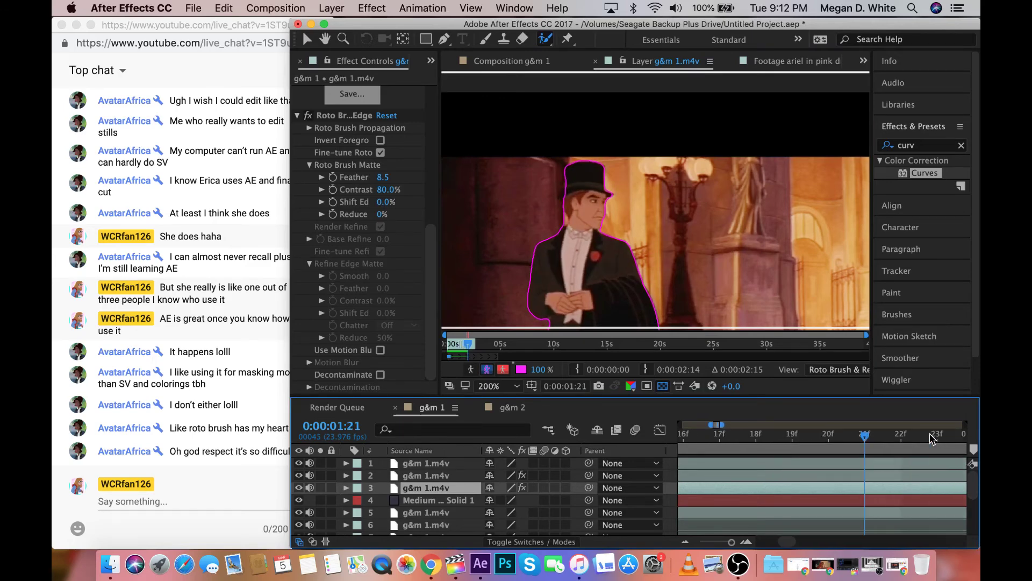
{"action": "mouse_move", "coordinate": [805, 443]}
{"action": "left_mouse_down"}
{"action": "mouse_move", "coordinate": [770, 447]}
{"action": "mouse_move", "coordinate": [794, 444]}
{"action": "left_mouse_up"}
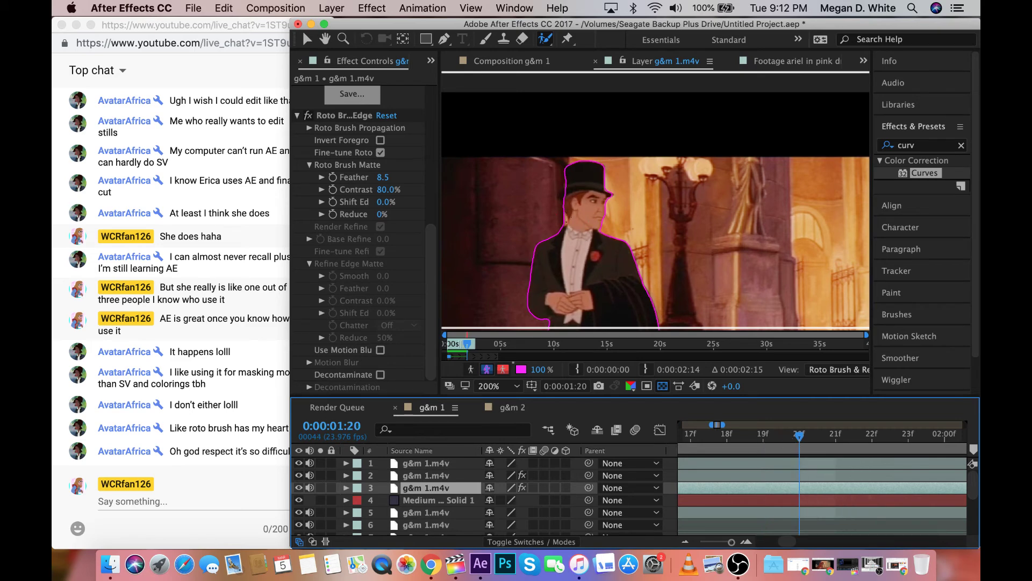
At 0:00:01:20, correct the Roto Brush edge around the man's hat brim and the back of his neck
{"action": "left_click", "coordinate": [550, 216]}
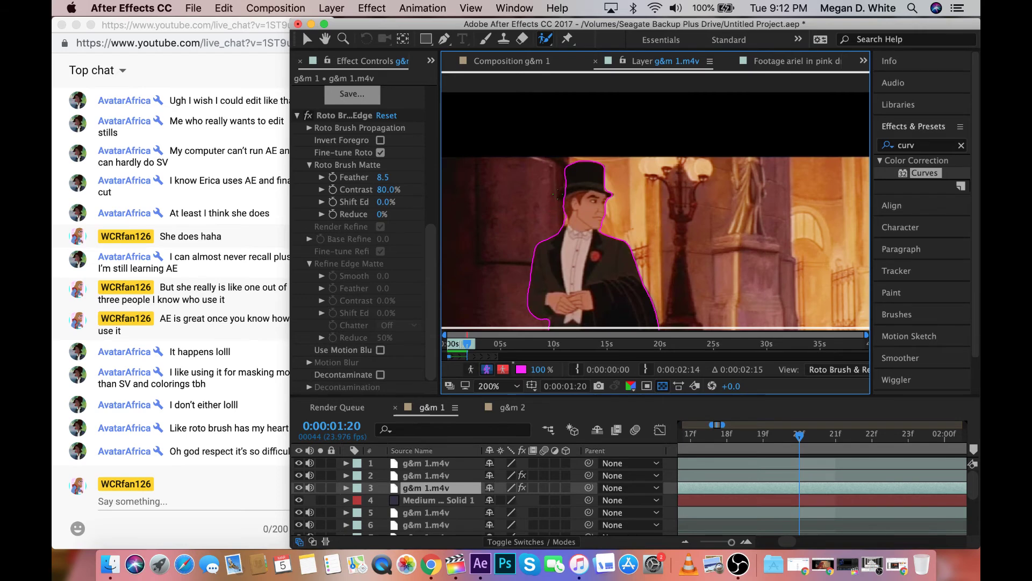
{"action": "left_click_drag", "start_coordinate": [559, 192], "coordinate": [578, 192]}
{"action": "left_click_drag", "start_coordinate": [562, 221], "coordinate": [559, 219]}
{"action": "scroll", "coordinate": [549, 228], "scroll_direction": "down", "scroll_amount": 3}
{"action": "scroll", "coordinate": [550, 228], "scroll_direction": "up", "scroll_amount": 2}
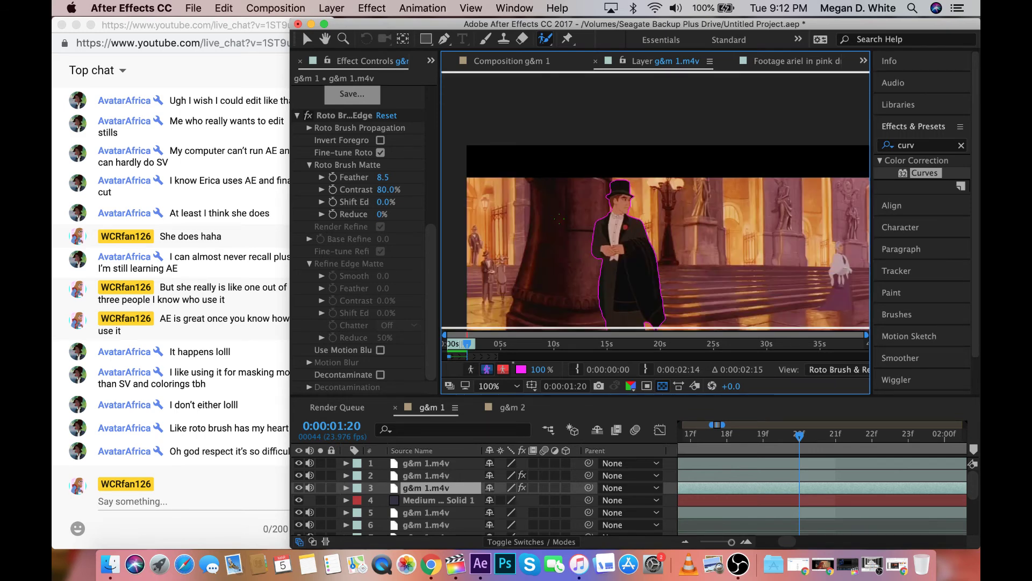
{"action": "scroll", "coordinate": [565, 230], "scroll_direction": "up", "scroll_amount": 2}
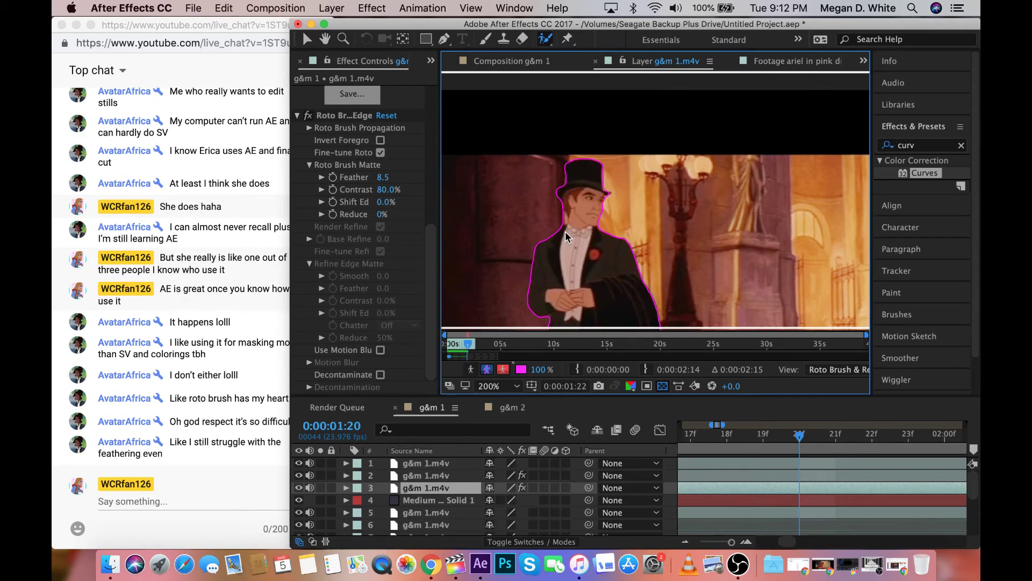
Move to 0:00:01:22 and correct the Roto Brush edge behind the man's hair under the hat brim
{"action": "scroll", "coordinate": [787, 463], "scroll_direction": "right", "scroll_amount": 3}
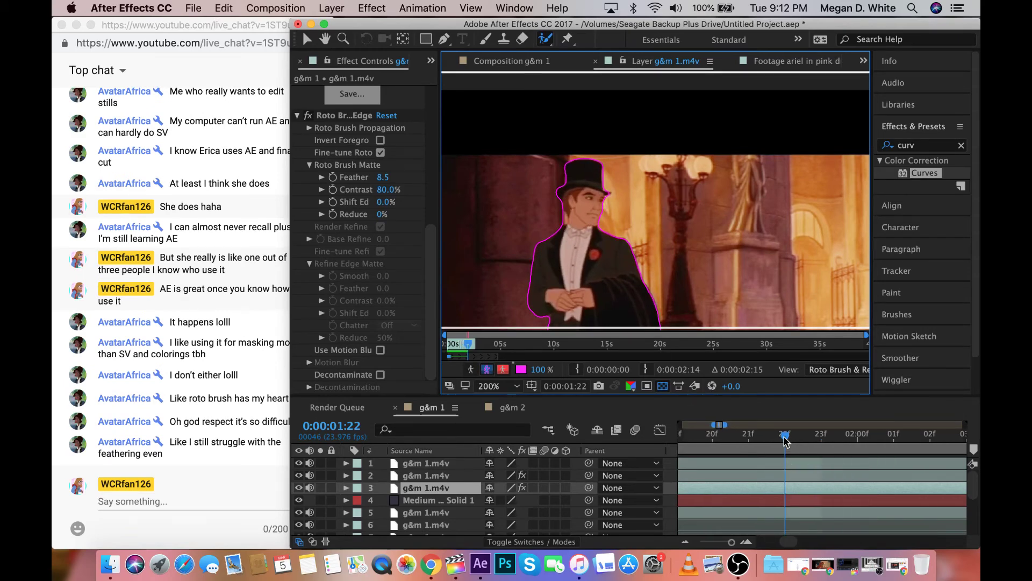
{"action": "left_click", "coordinate": [782, 444]}
{"action": "left_click", "coordinate": [783, 444]}
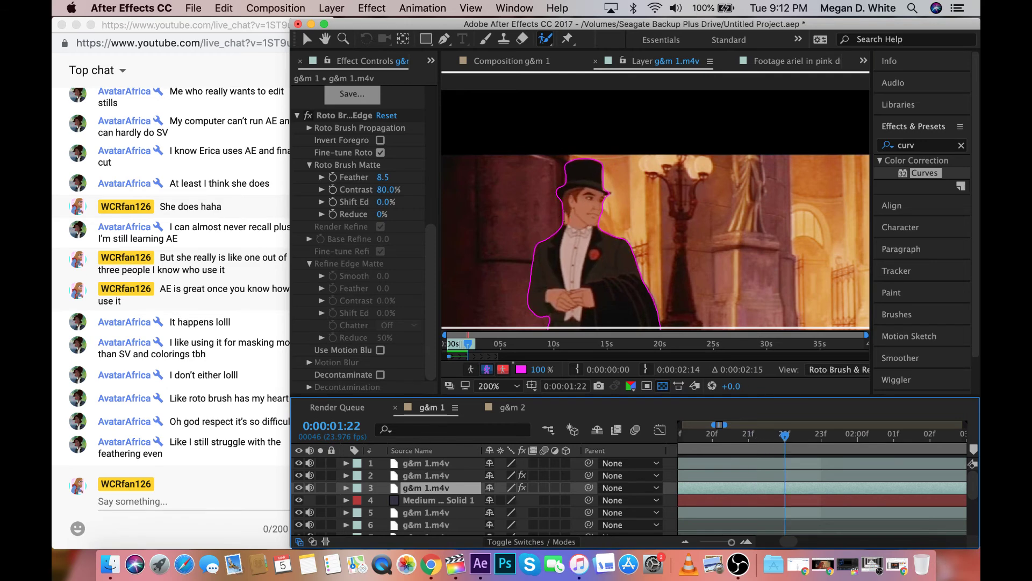
{"action": "left_click", "coordinate": [560, 209]}
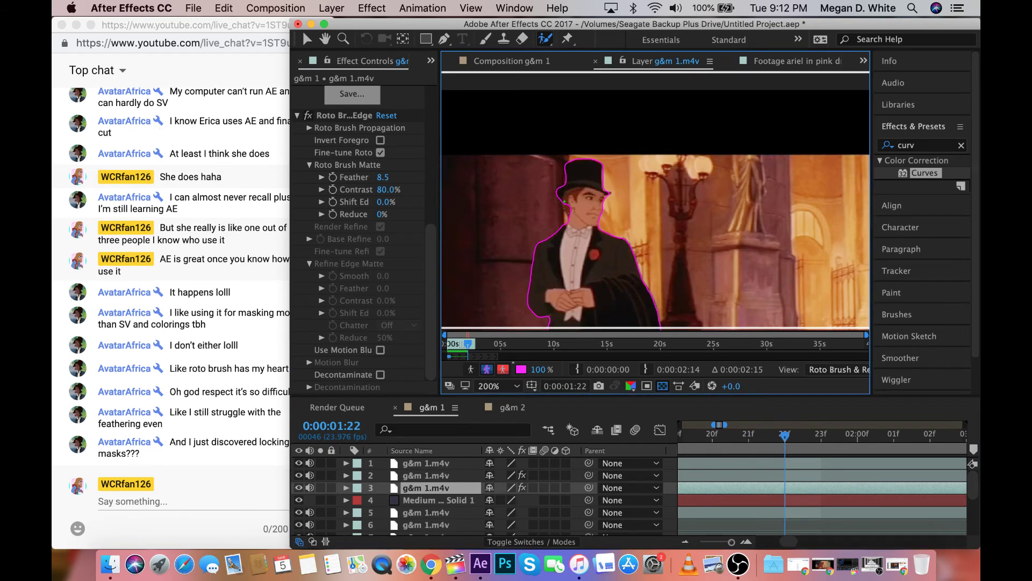
{"action": "left_click", "coordinate": [571, 211]}
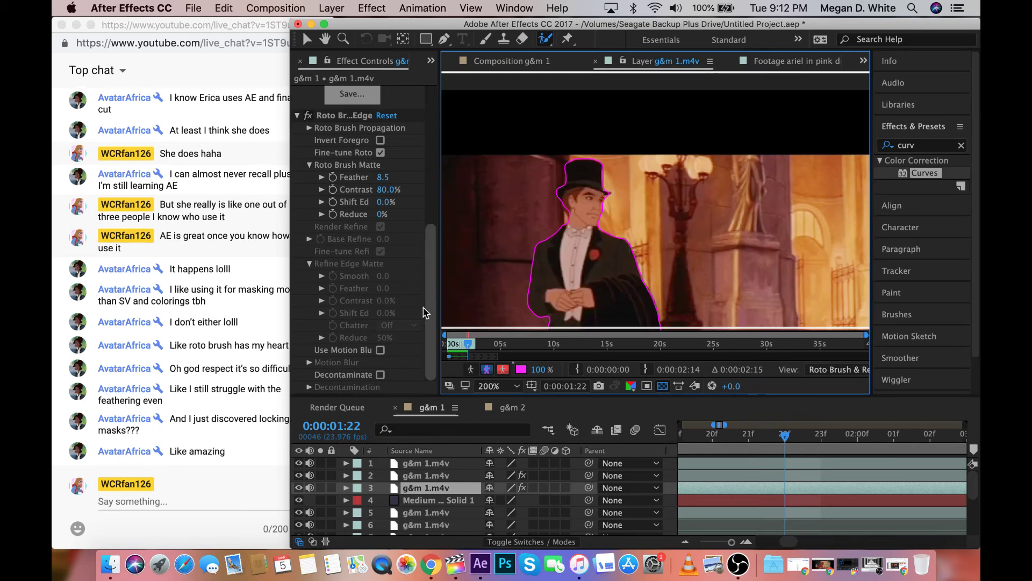
{"action": "left_click", "coordinate": [256, 410]}
{"action": "left_click", "coordinate": [573, 240]}
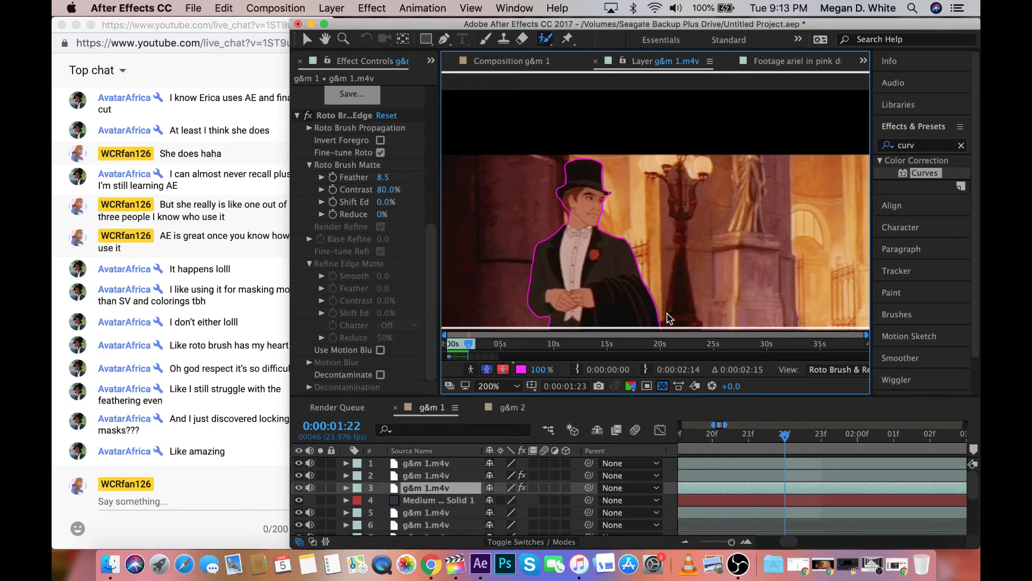
Move the current time to 0:00:02:01 and bring the g&m 1.m4v layer view back up
{"action": "left_click", "coordinate": [893, 435]}
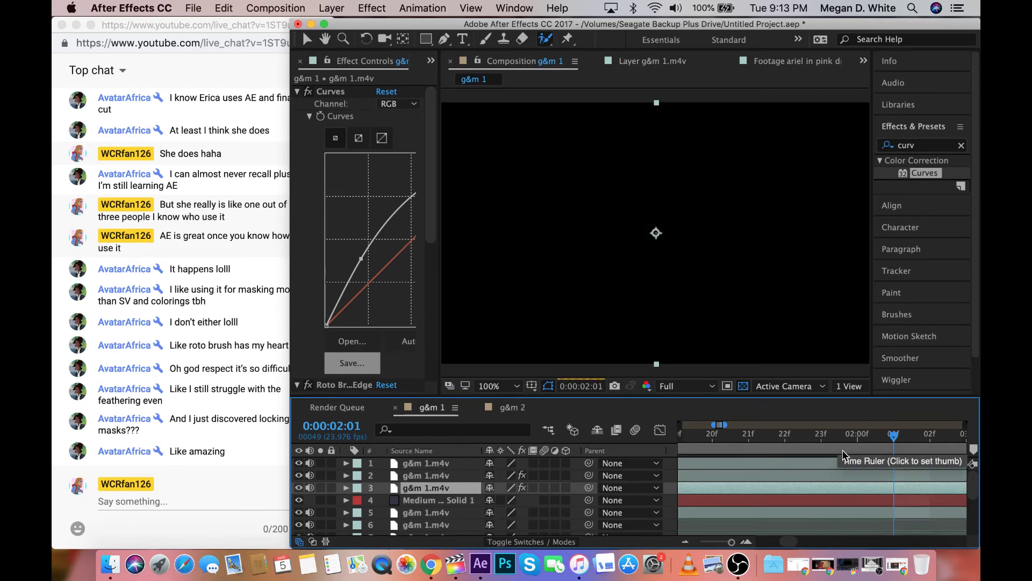
{"action": "scroll", "coordinate": [780, 450], "scroll_direction": "left", "scroll_amount": 5}
{"action": "left_click", "coordinate": [626, 60]}
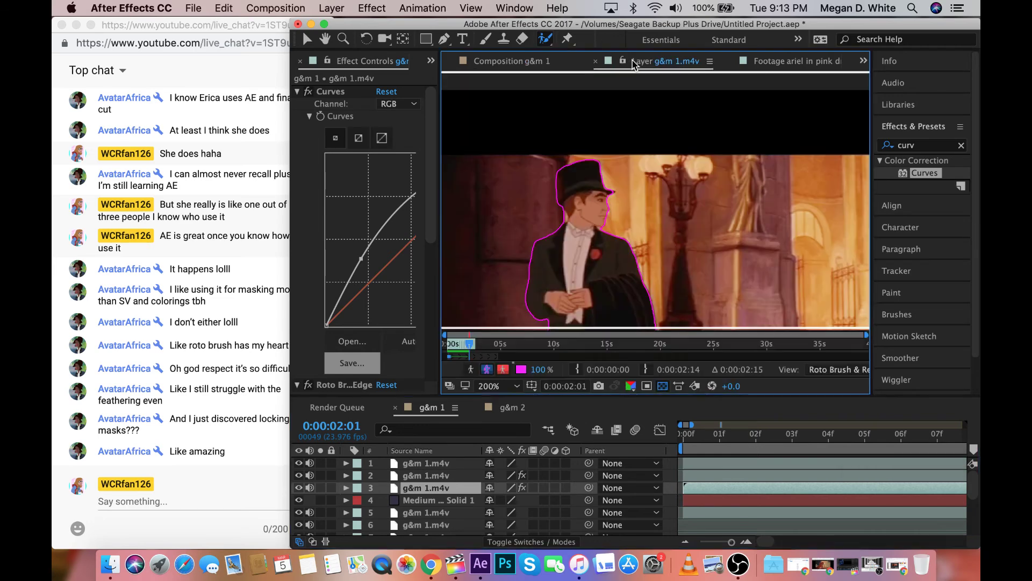
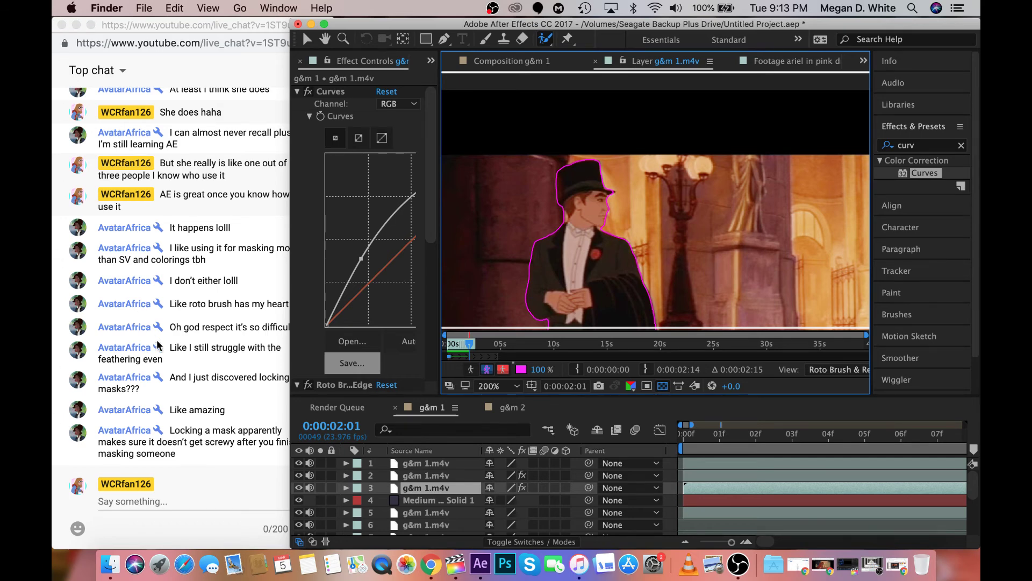
Force quit Final Cut Pro while After Effects is not responding, and close the Force Quit Applications window
{"action": "left_click", "coordinate": [57, 21]}
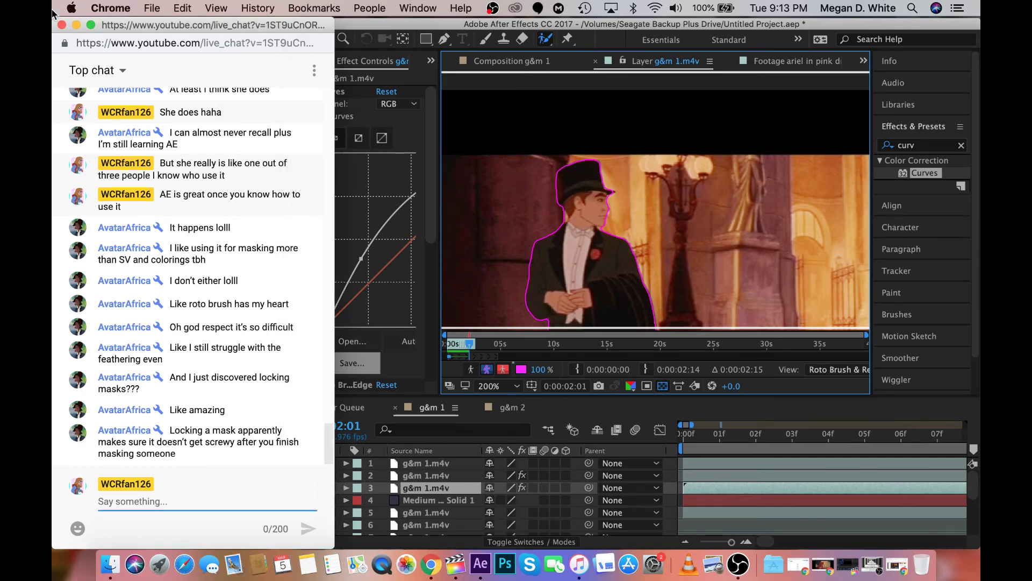
{"action": "left_click", "coordinate": [71, 7]}
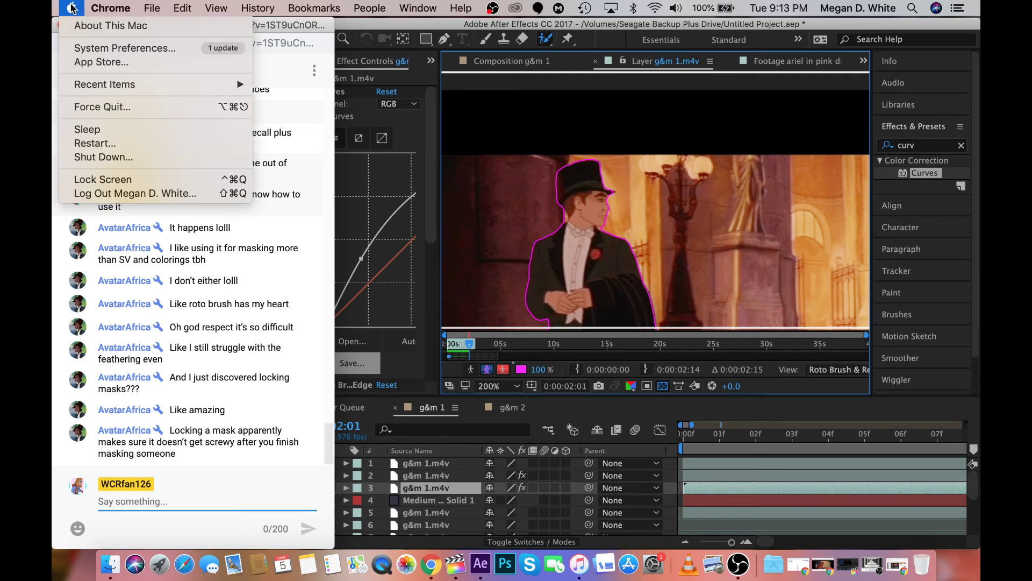
{"action": "left_click", "coordinate": [133, 110]}
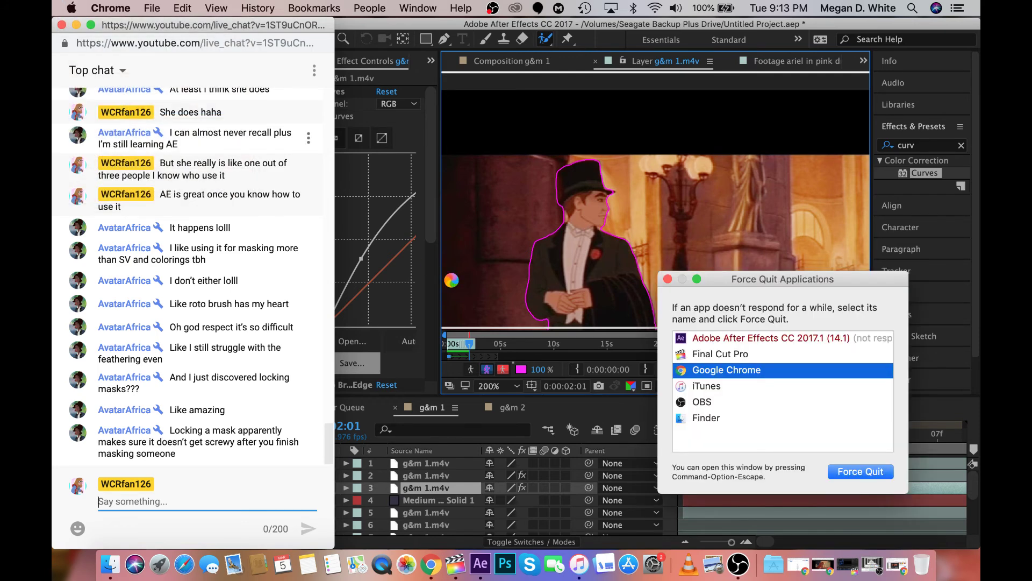
{"action": "left_click", "coordinate": [716, 354]}
{"action": "left_click", "coordinate": [878, 472]}
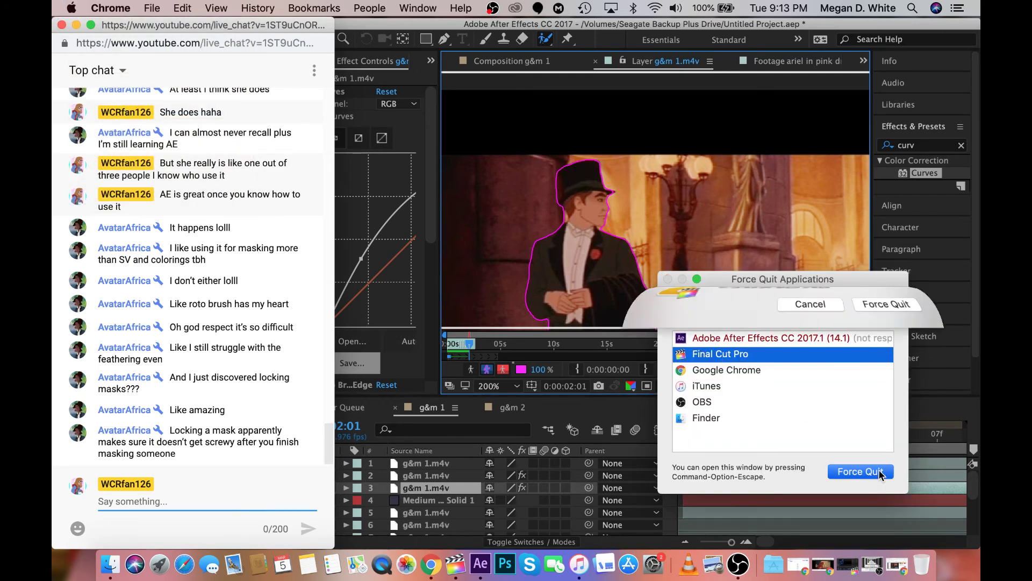
{"action": "left_click", "coordinate": [877, 351]}
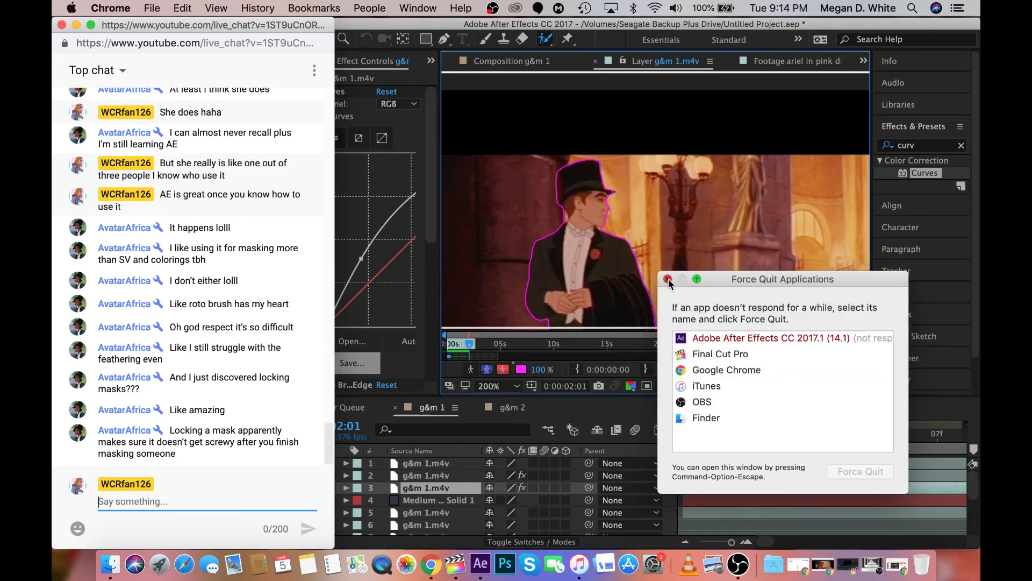
{"action": "left_click", "coordinate": [668, 279]}
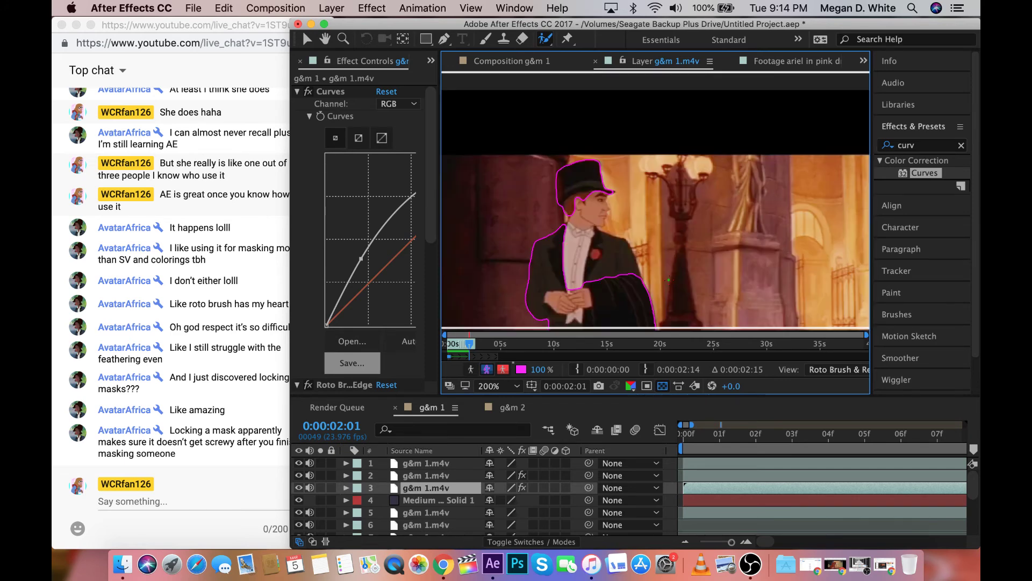
Undo the stray Roto Brush strokes drawn at 0:00:02:01, saving the project between the two undos
{"action": "mouse_move", "coordinate": [669, 279]}
{"action": "left_mouse_down"}
{"action": "mouse_move", "coordinate": [736, 178]}
{"action": "mouse_move", "coordinate": [796, 140]}
{"action": "mouse_move", "coordinate": [768, 169]}
{"action": "left_mouse_up"}
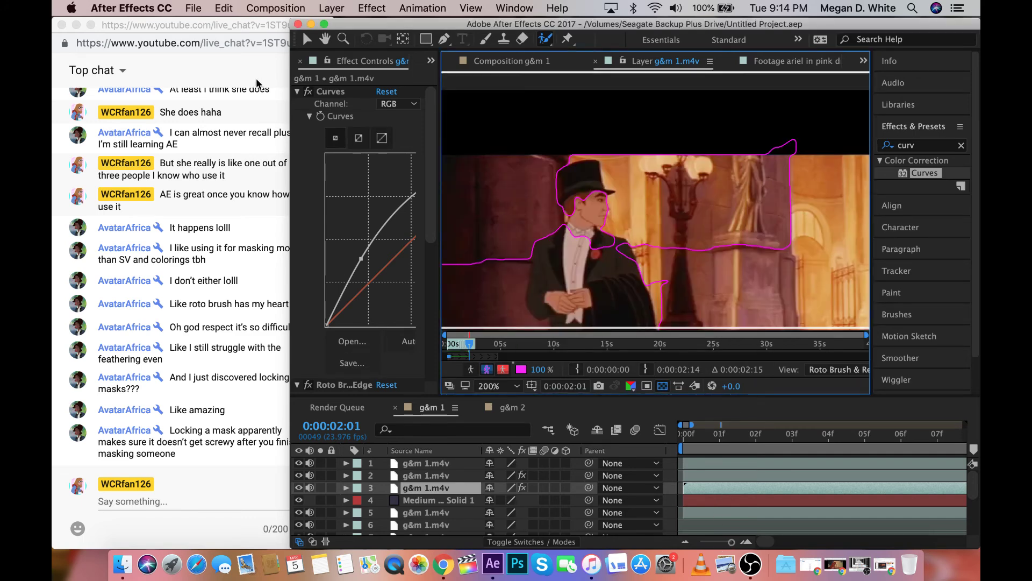
{"action": "left_click", "coordinate": [194, 7]}
{"action": "mouse_move", "coordinate": [223, 7]}
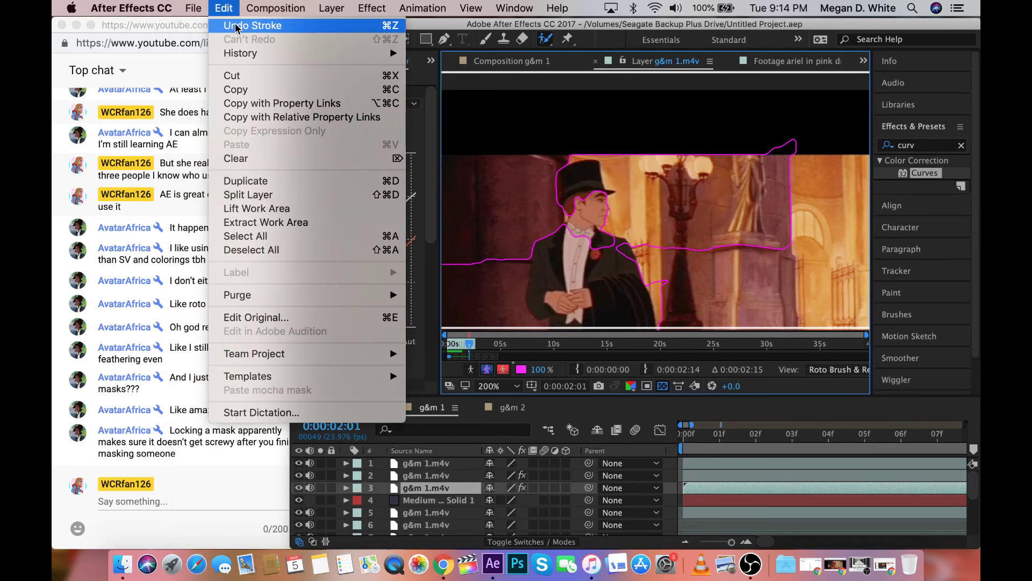
{"action": "left_click", "coordinate": [235, 23]}
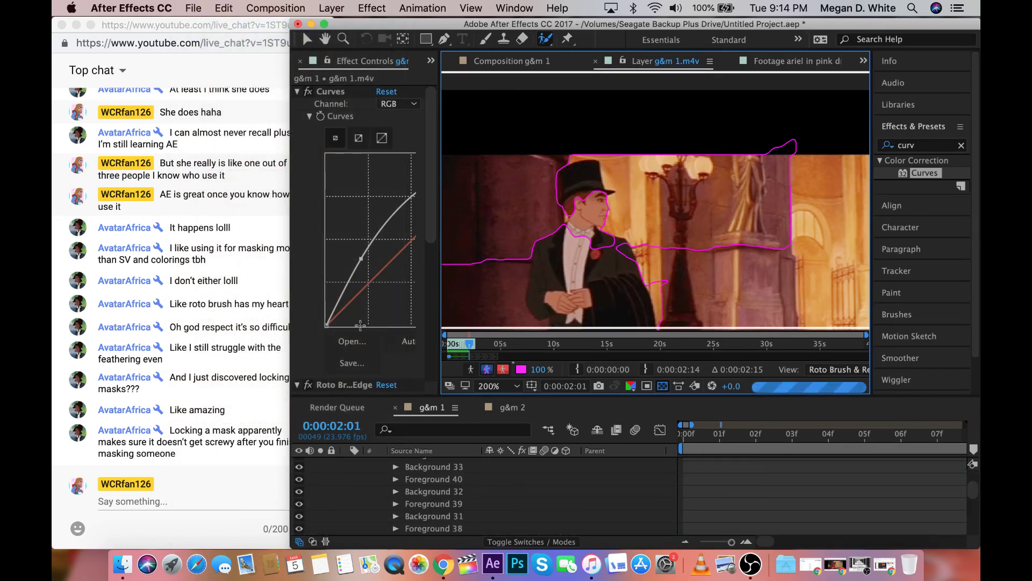
{"action": "left_click", "coordinate": [193, 7]}
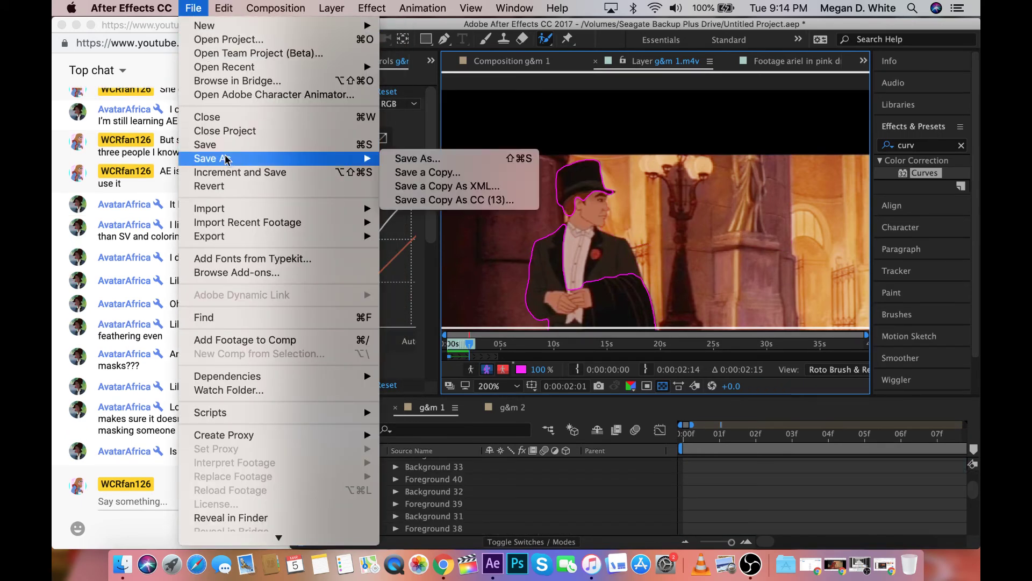
{"action": "left_click", "coordinate": [204, 144]}
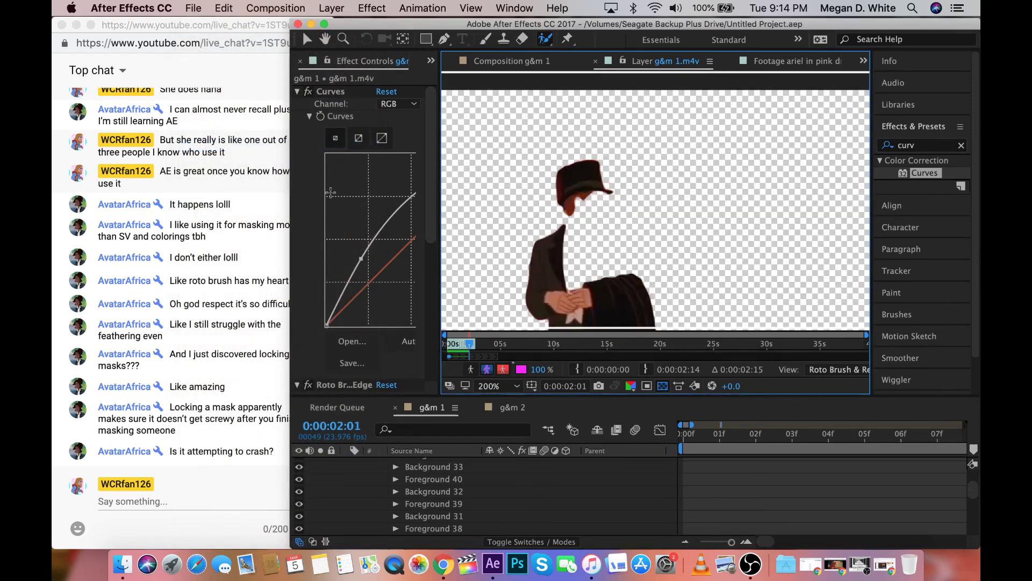
{"action": "left_click", "coordinate": [234, 8]}
{"action": "left_click", "coordinate": [235, 25]}
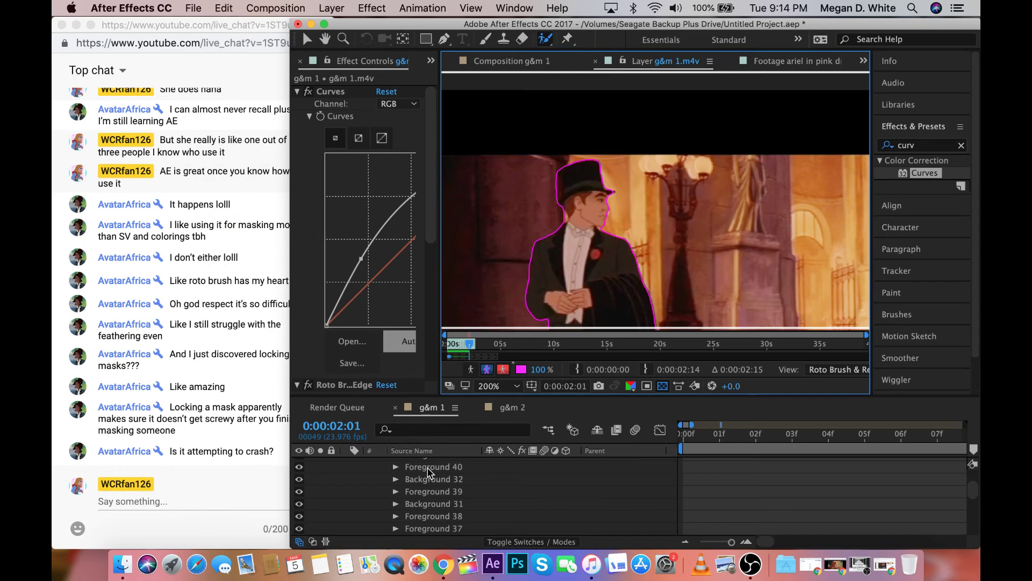
Save the project and collapse the expanded properties of layer 3 in the g&m 1 timeline
{"action": "left_click", "coordinate": [193, 8]}
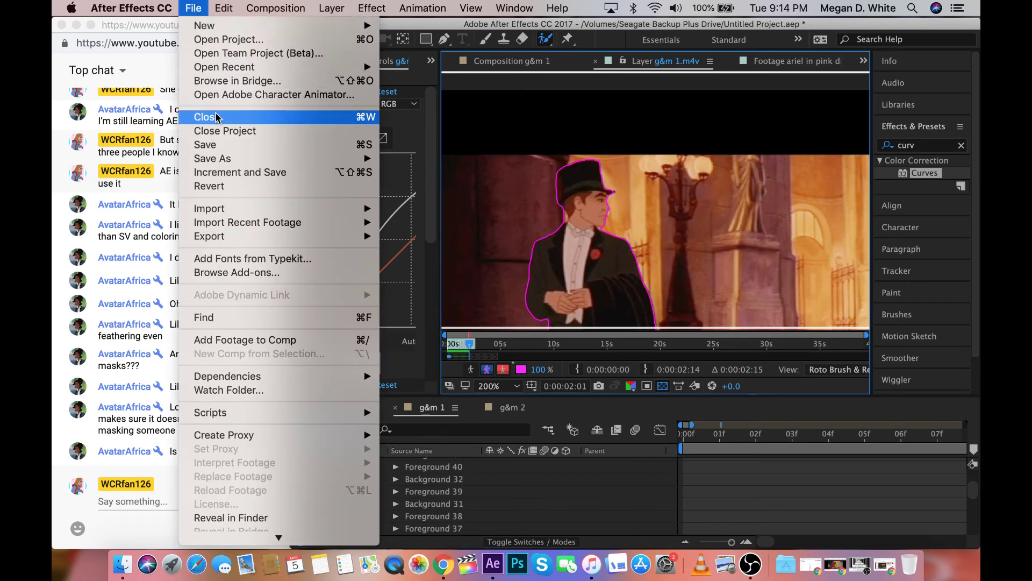
{"action": "left_click", "coordinate": [218, 145]}
{"action": "scroll", "coordinate": [425, 473], "scroll_direction": "up", "scroll_amount": 10}
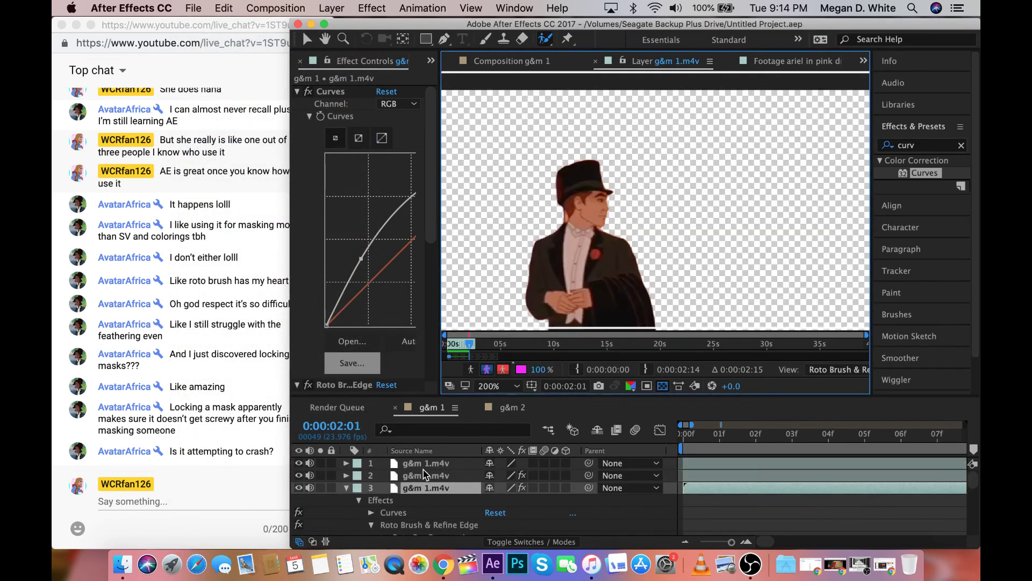
{"action": "scroll", "coordinate": [376, 484], "scroll_direction": "down", "scroll_amount": 2}
{"action": "scroll", "coordinate": [366, 490], "scroll_direction": "up", "scroll_amount": 2}
{"action": "left_click", "coordinate": [342, 488]}
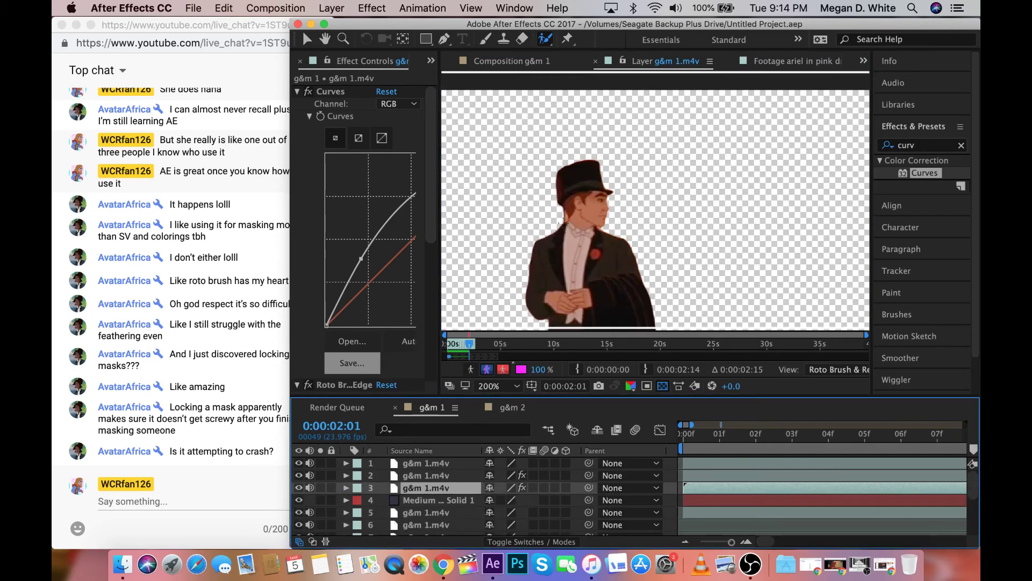
Refine the Roto Brush outline at 0:00:02:01 around the back of the man's head and top hat
{"action": "left_click", "coordinate": [557, 216]}
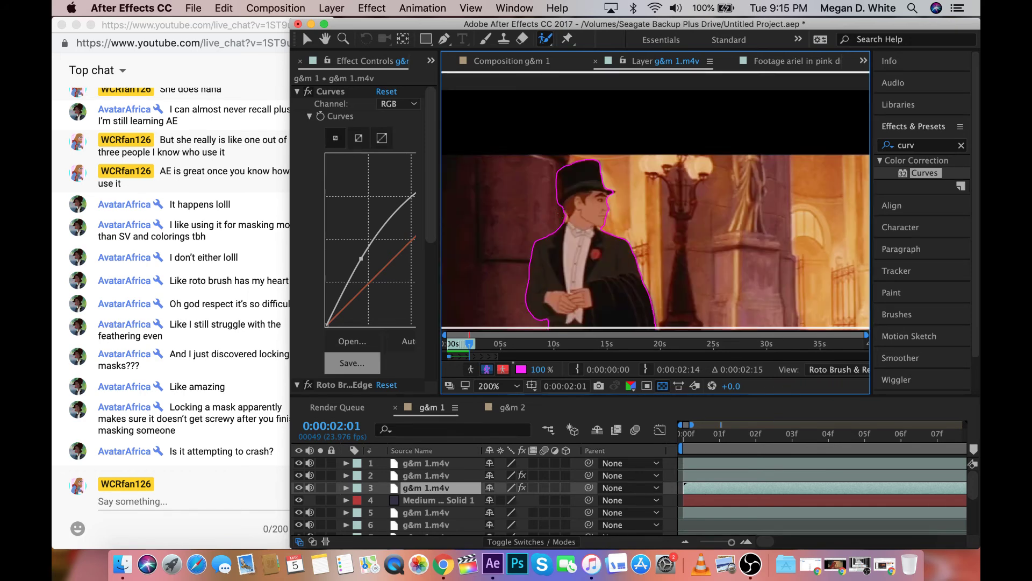
{"action": "left_click", "coordinate": [554, 219]}
{"action": "left_click", "coordinate": [586, 177], "text": "alt"}
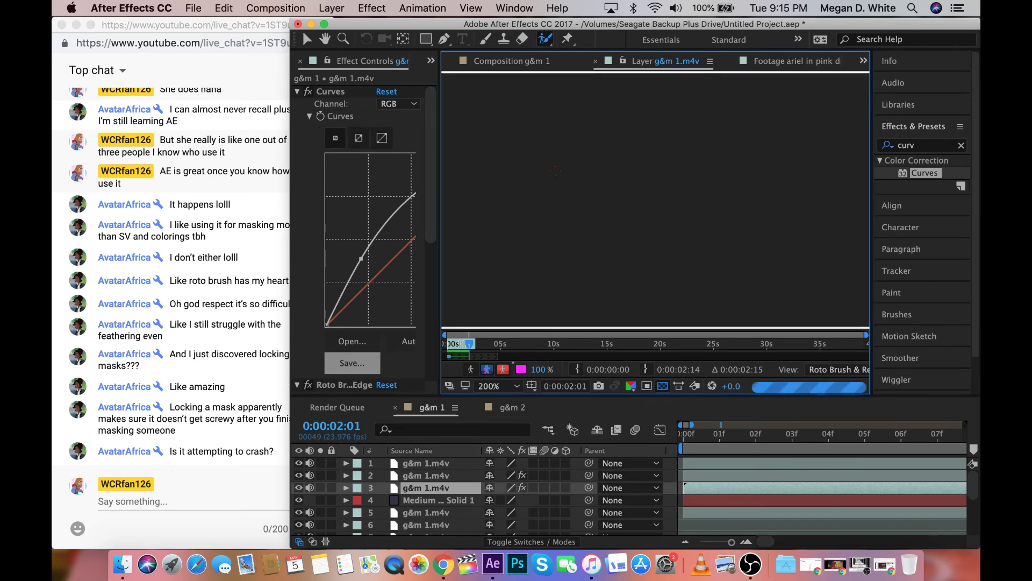
{"action": "left_click_drag", "start_coordinate": [568, 204], "coordinate": [569, 182]}
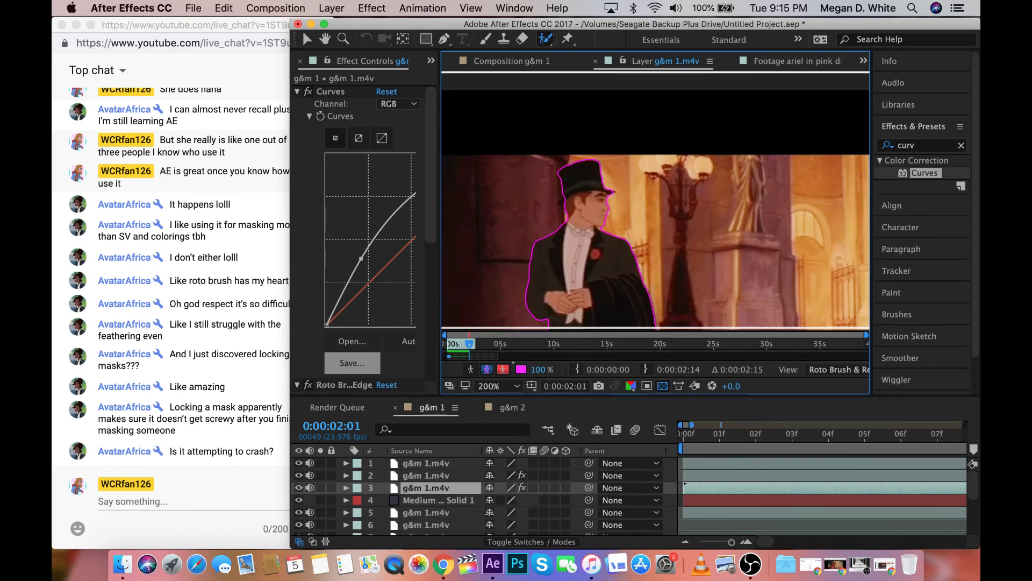
{"action": "left_click_drag", "start_coordinate": [558, 201], "coordinate": [578, 199]}
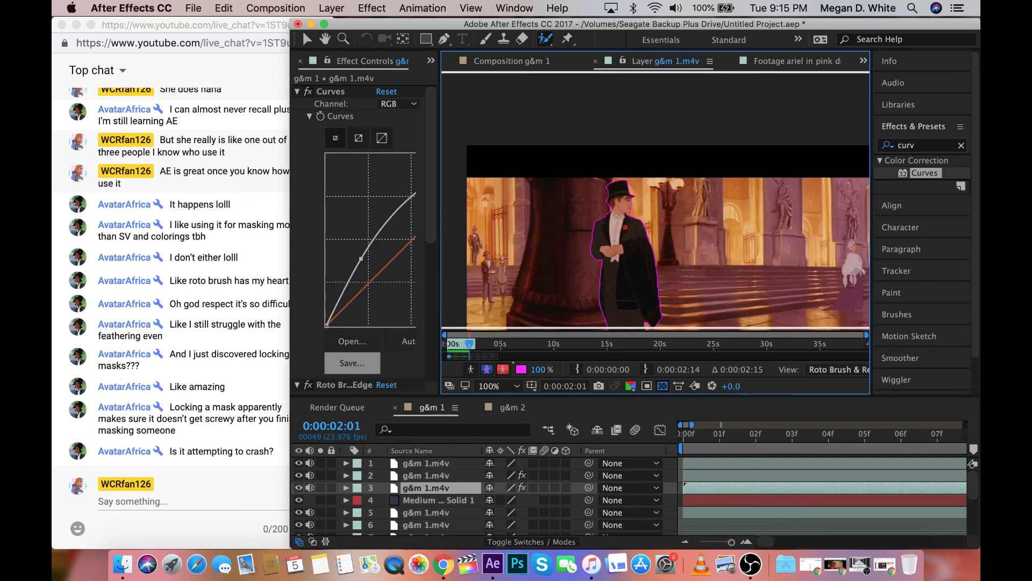
{"action": "scroll", "coordinate": [578, 199], "scroll_direction": "down", "scroll_amount": 1}
{"action": "scroll", "coordinate": [578, 201], "scroll_direction": "up", "scroll_amount": 1}
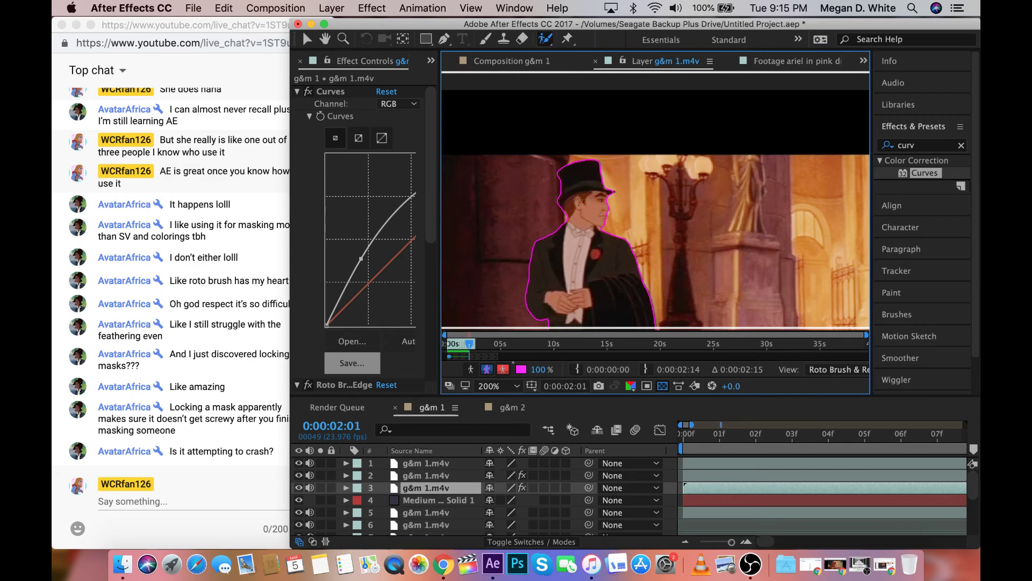
Review the roto outline on the frames from 0:00:02:01 to 0:00:02:07 and back around 0:00:01:20
{"action": "key", "text": "Page_Down"}
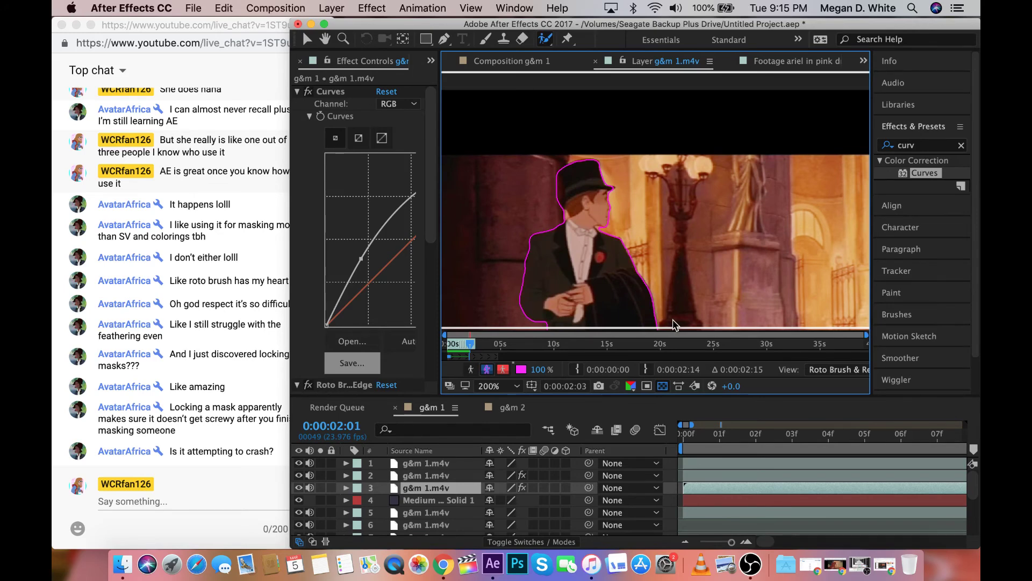
{"action": "key", "text": "Page_Down"}
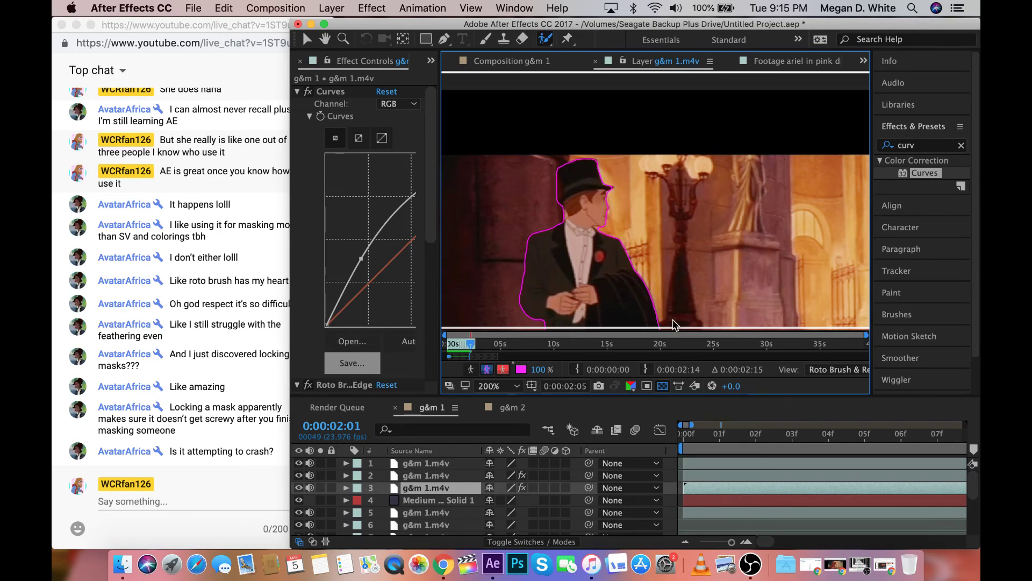
{"action": "key", "text": "Page_Down"}
{"action": "key", "text": "Page_Down"}
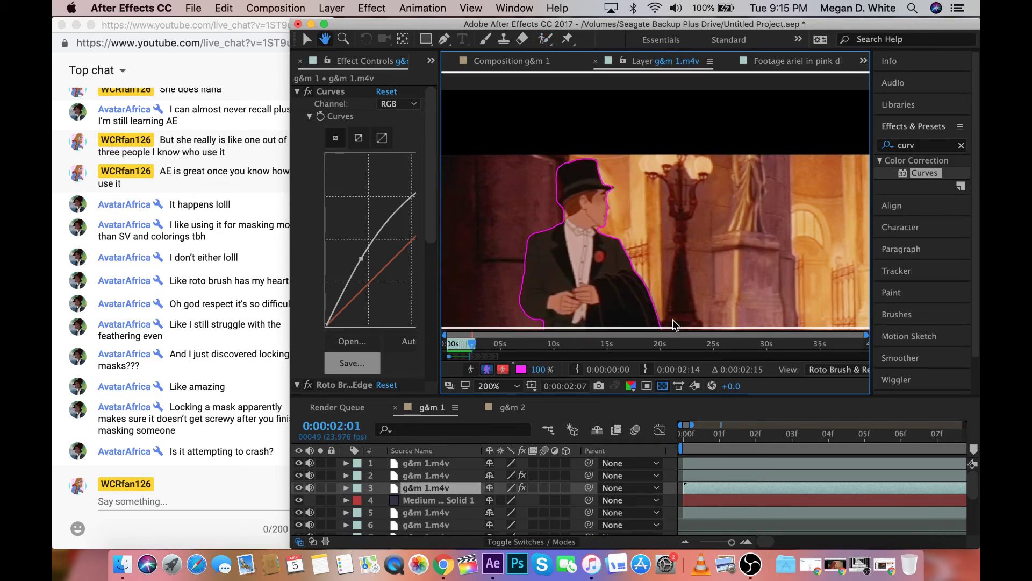
{"action": "scroll", "coordinate": [807, 480], "scroll_direction": "left", "scroll_amount": 5}
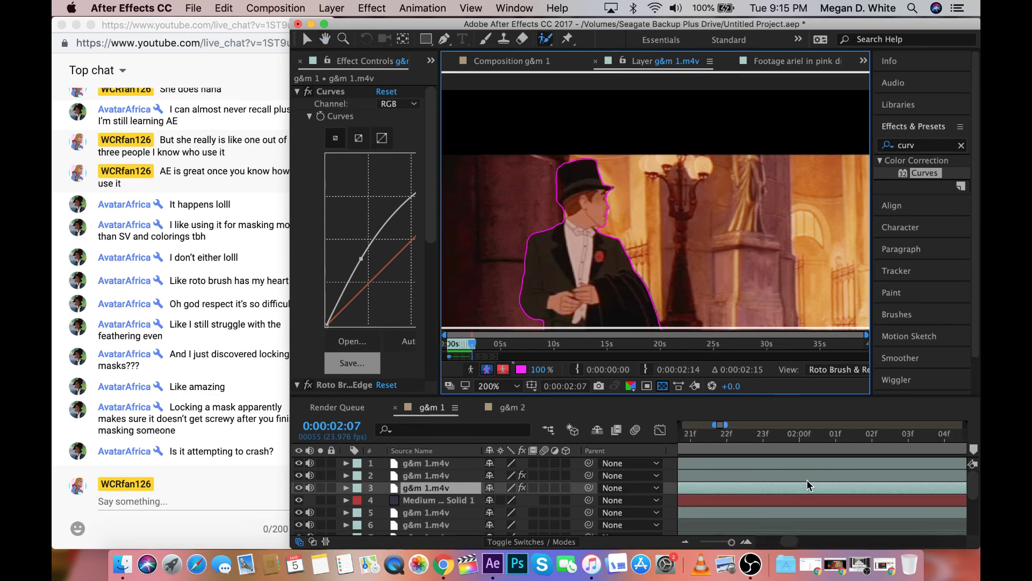
{"action": "left_click_drag", "start_coordinate": [749, 439], "coordinate": [716, 439]}
{"action": "key", "text": "Page_Up"}
{"action": "key", "text": "Page_Up"}
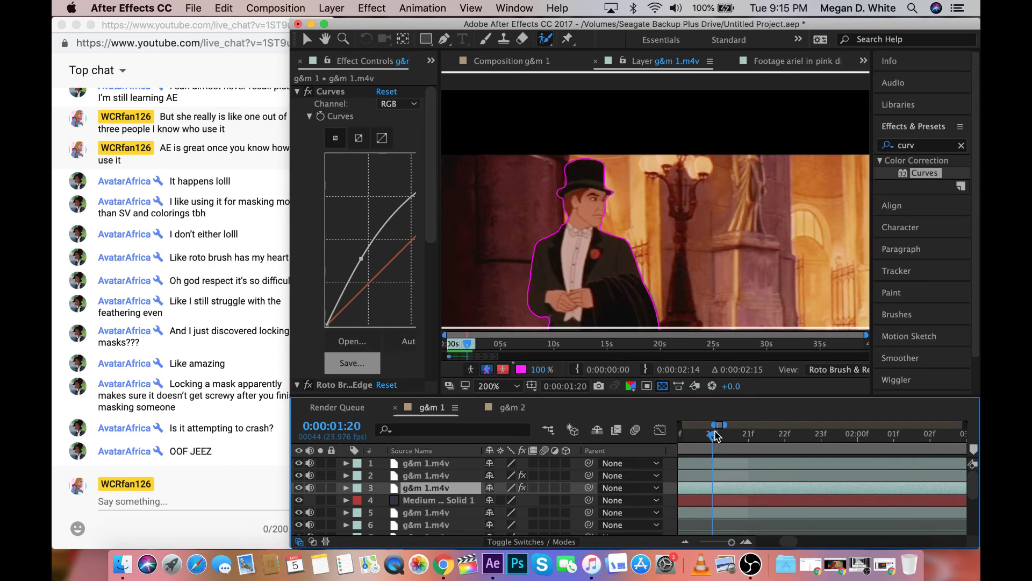
{"action": "key", "text": "Page_Up"}
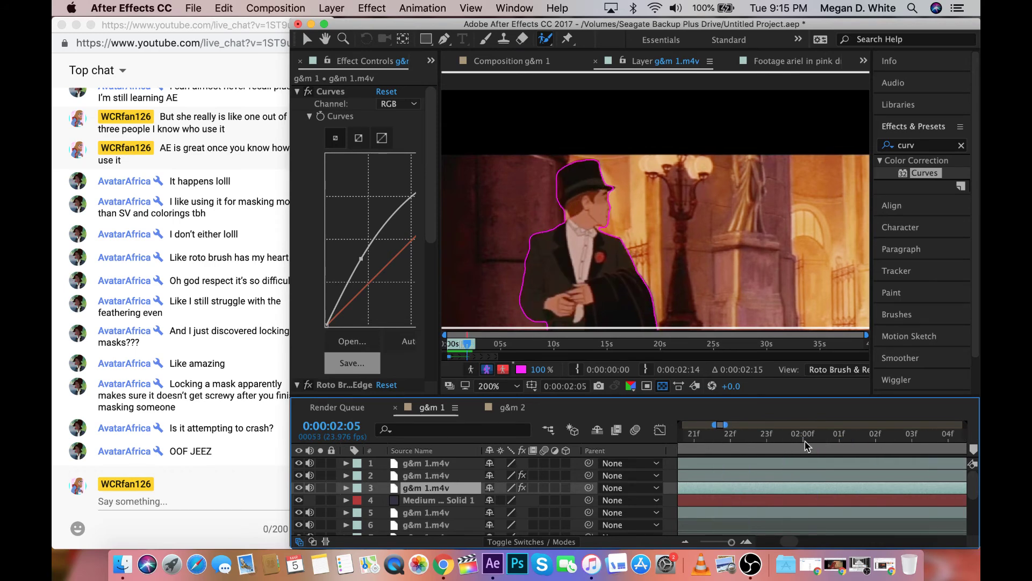
Correct the Roto Brush edge at 0:00:02:00 behind the man's head and under the hat brim
{"action": "key", "text": "Page_Down"}
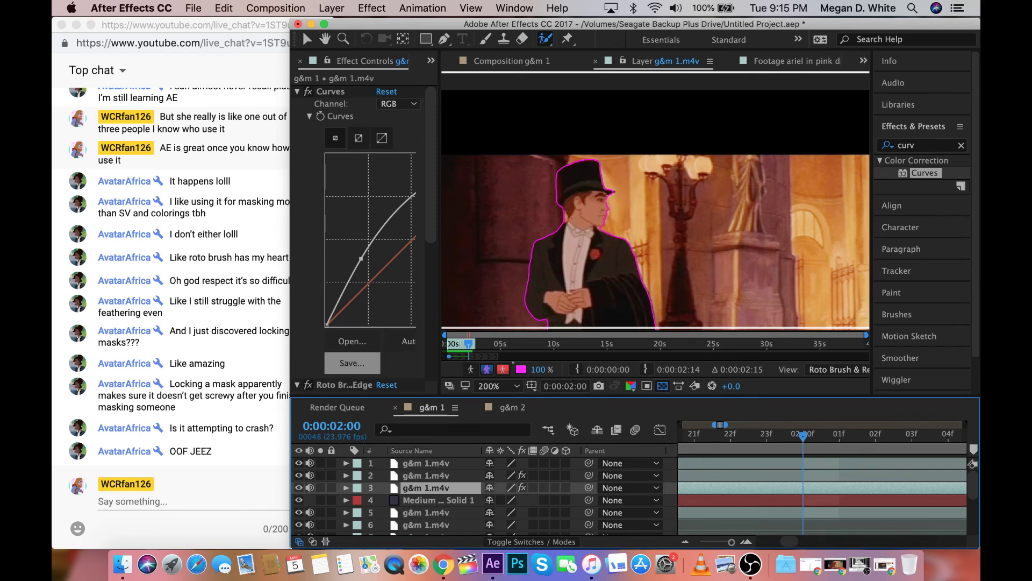
{"action": "left_click", "coordinate": [569, 218]}
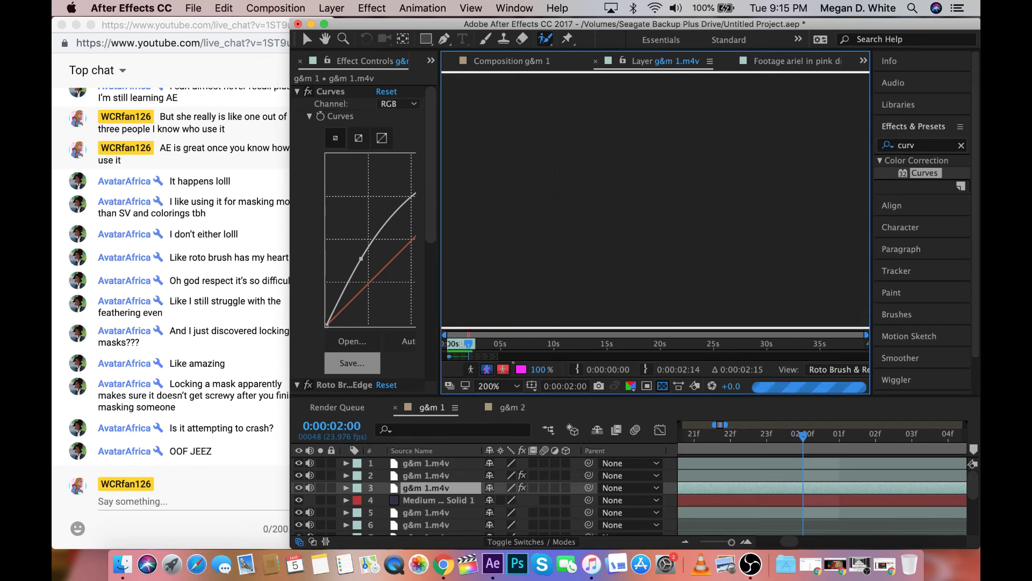
{"action": "left_click_drag", "start_coordinate": [569, 201], "coordinate": [570, 184]}
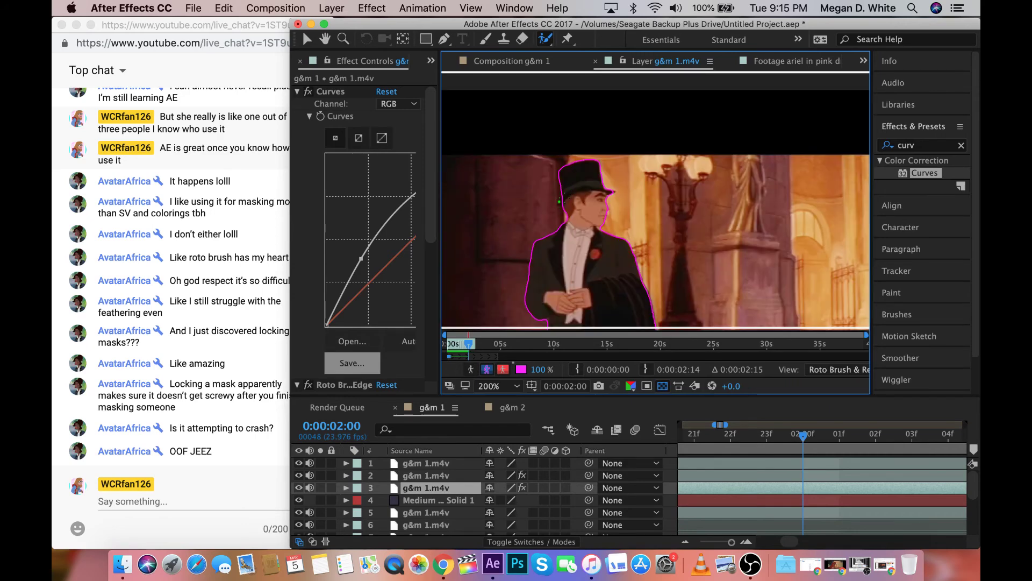
{"action": "left_click_drag", "start_coordinate": [560, 202], "coordinate": [563, 195]}
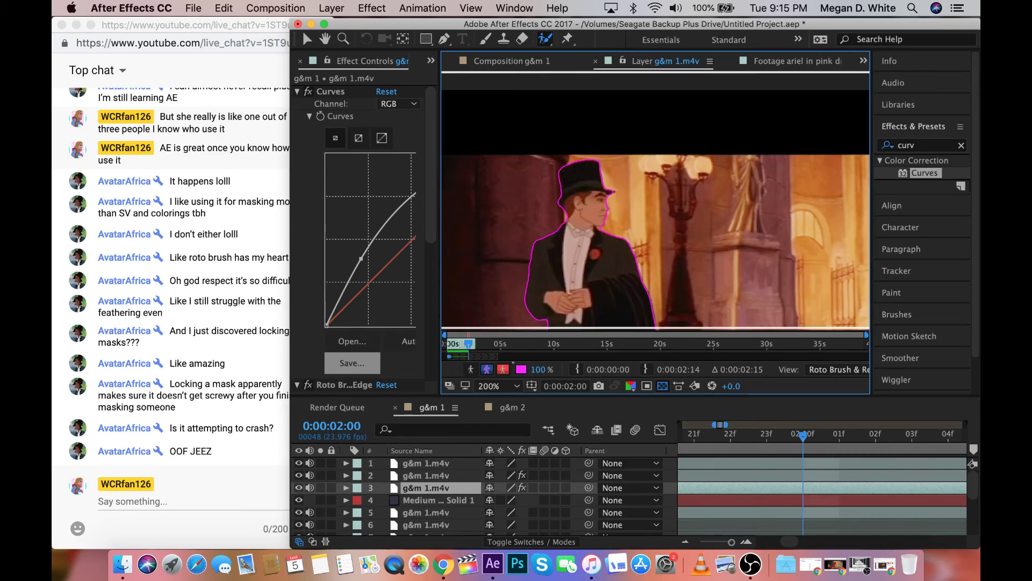
Preview the following frames and touch up the Roto Brush edge along the back of the top hat at 0:00:02:02
{"action": "key", "text": "space"}
{"action": "key", "text": "space"}
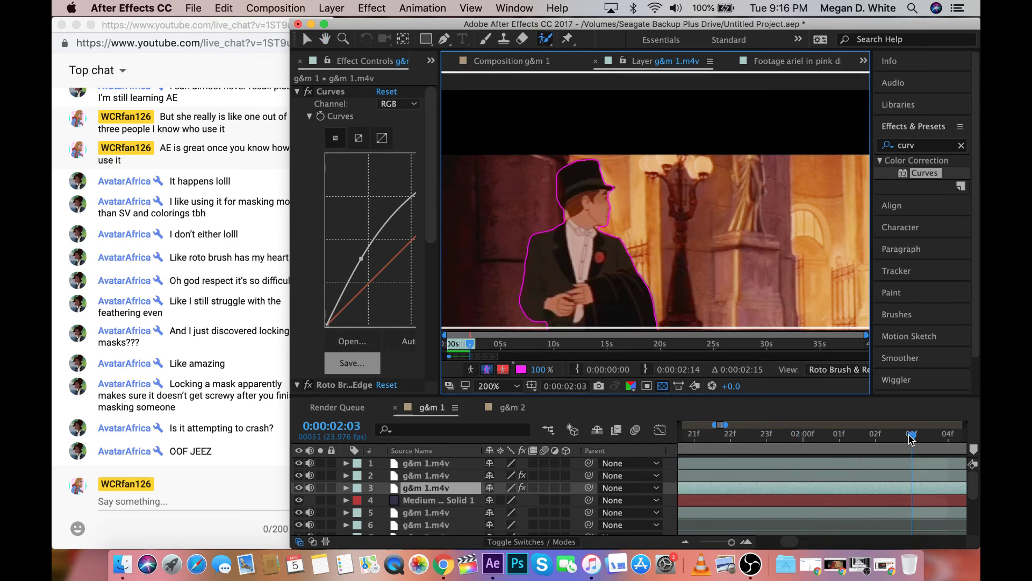
{"action": "left_click_drag", "start_coordinate": [911, 438], "coordinate": [828, 449]}
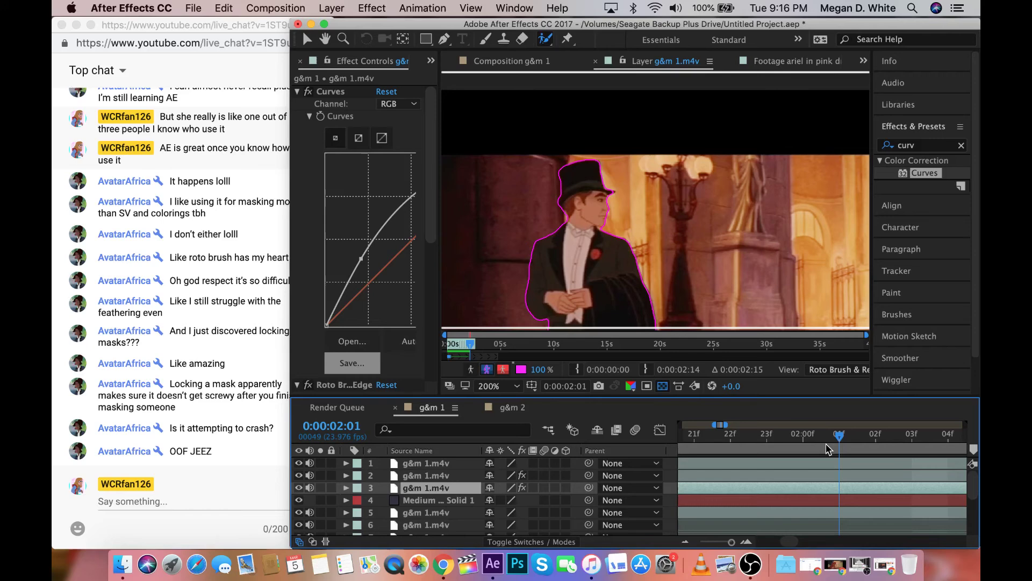
{"action": "key", "text": "Page_Down"}
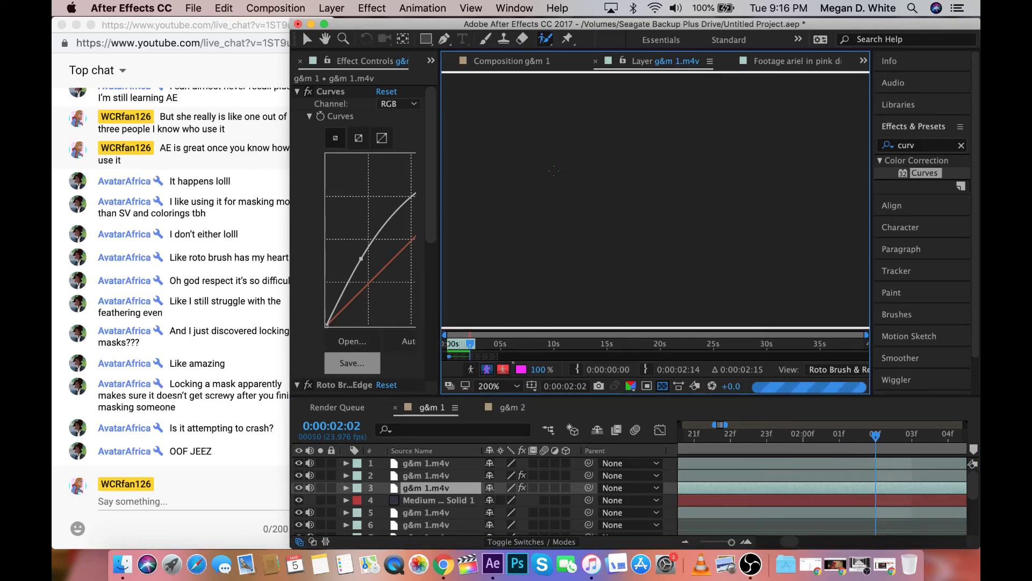
{"action": "left_click_drag", "start_coordinate": [573, 207], "coordinate": [572, 172]}
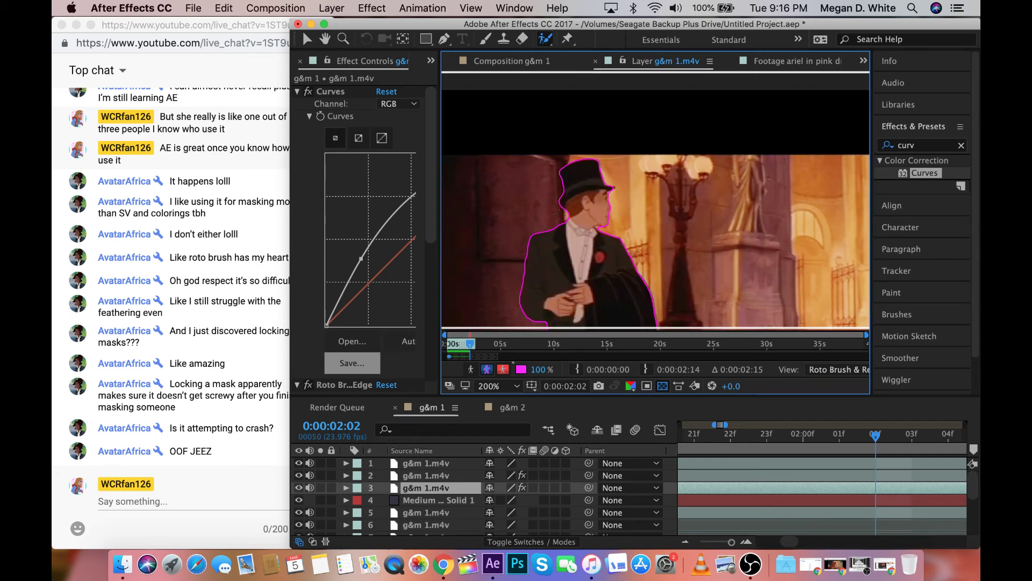
Move the current time to 0:00:02:04 and tighten the Roto Brush outline along the back of the hat and head
{"action": "key", "text": "space"}
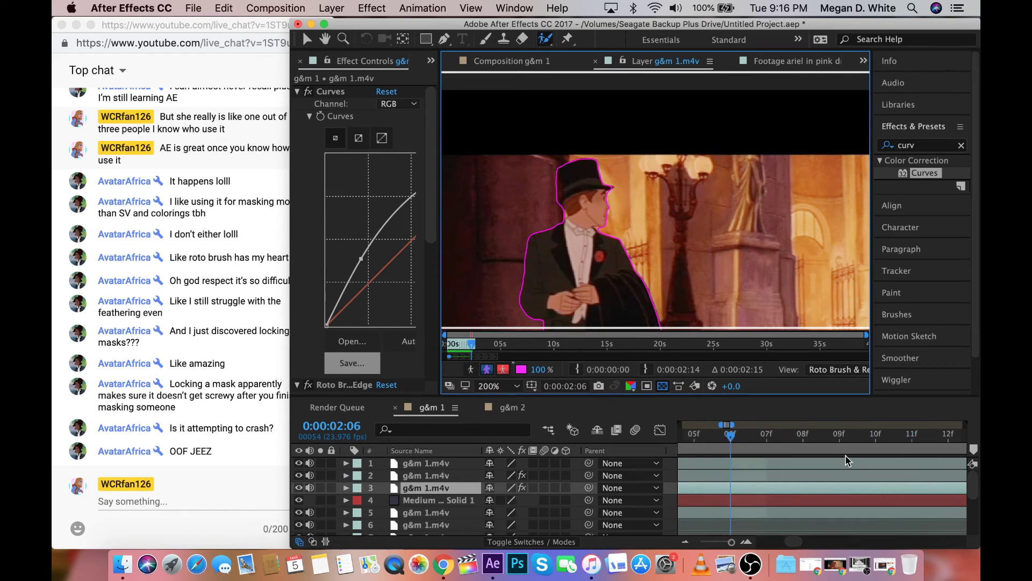
{"action": "left_click", "coordinate": [839, 436]}
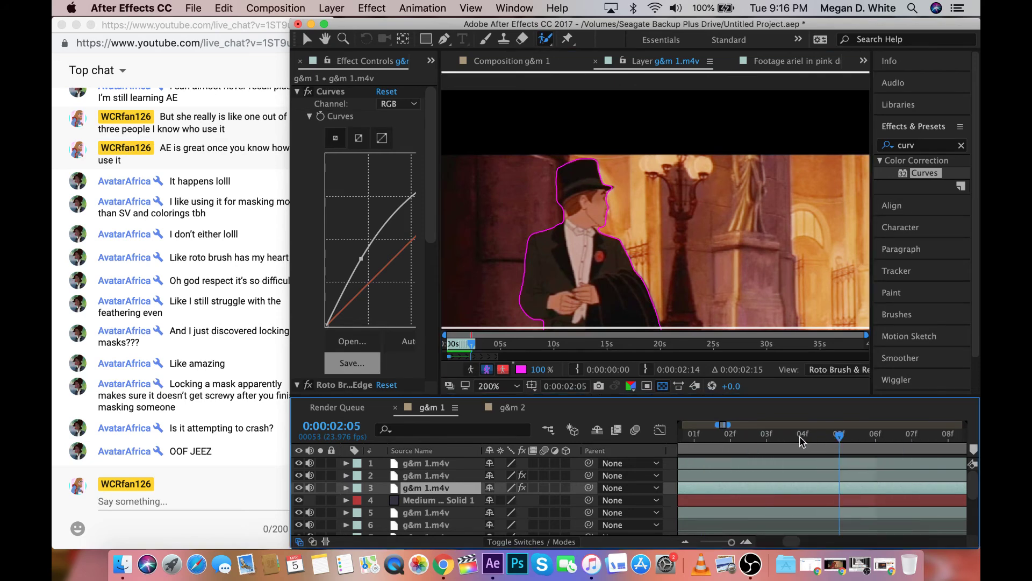
{"action": "mouse_move", "coordinate": [801, 441]}
{"action": "left_mouse_down"}
{"action": "mouse_move", "coordinate": [756, 458]}
{"action": "mouse_move", "coordinate": [801, 453]}
{"action": "left_mouse_up"}
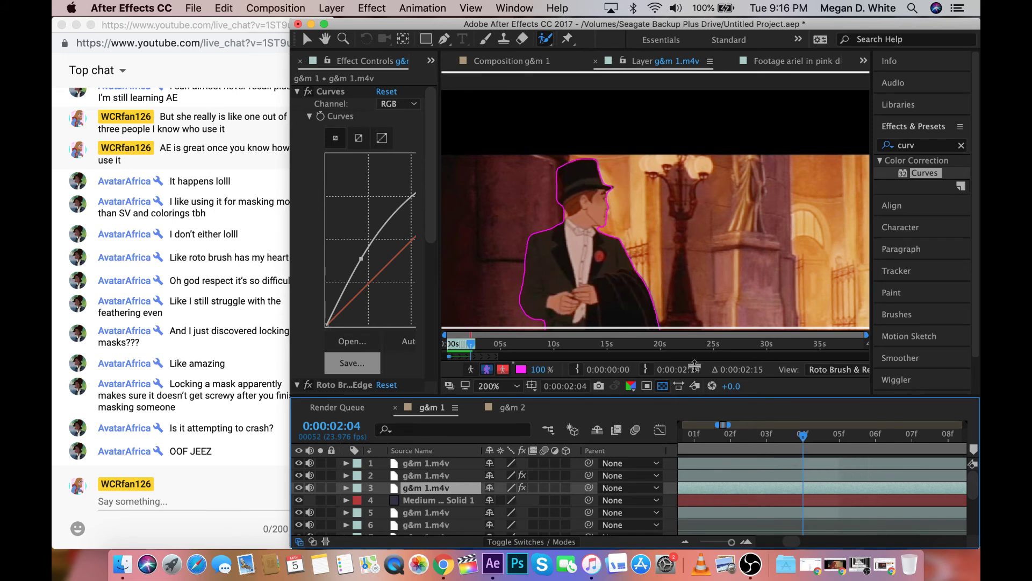
{"action": "left_click", "coordinate": [567, 217]}
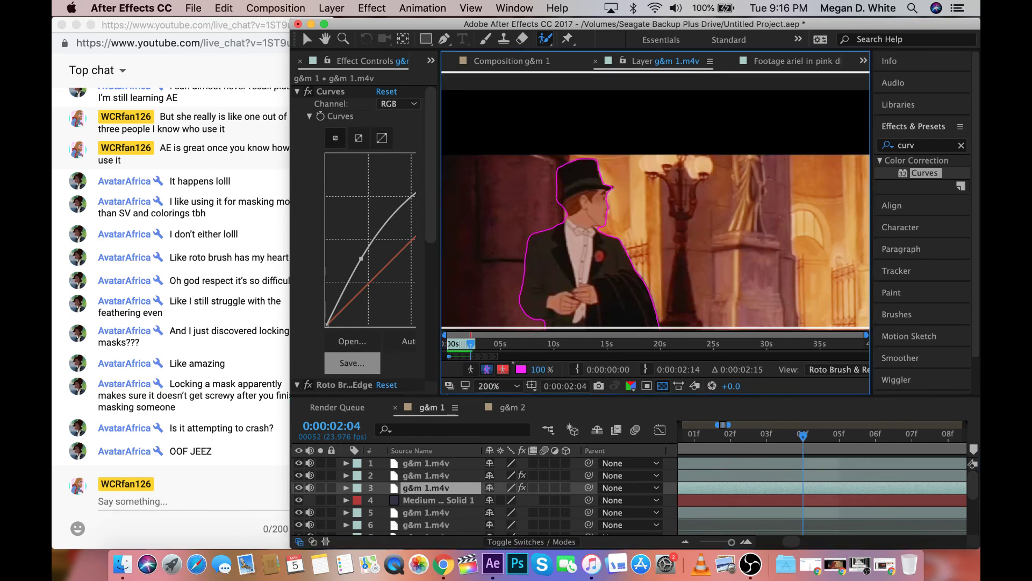
{"action": "left_click_drag", "start_coordinate": [559, 183], "coordinate": [553, 170]}
{"action": "left_click_drag", "start_coordinate": [568, 186], "coordinate": [568, 157]}
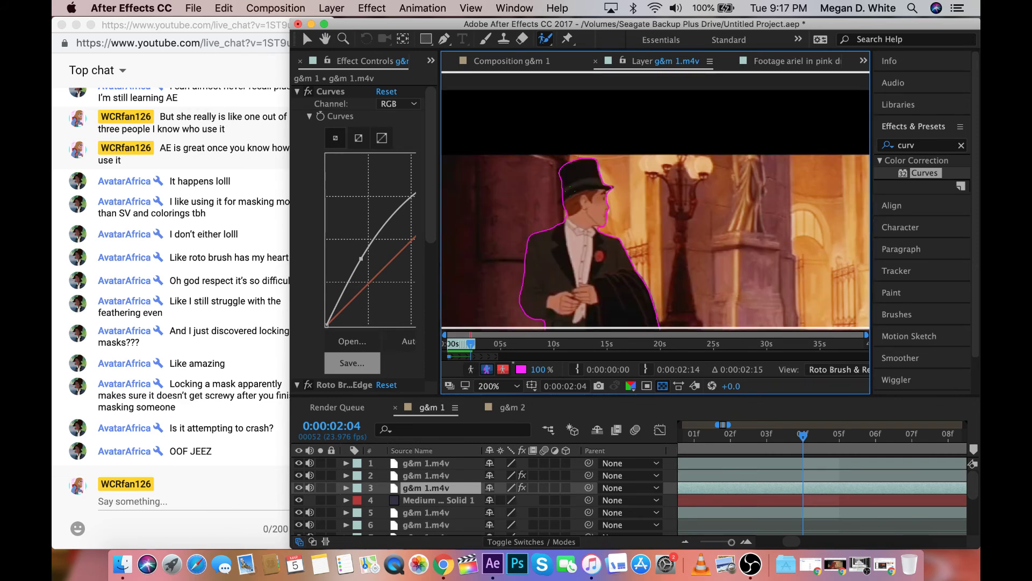
{"action": "left_click_drag", "start_coordinate": [559, 202], "coordinate": [560, 201]}
Switch to Chrome, reload the YouTube Live Dashboard, and move its window aside to uncover the live chat and After Effects
{"action": "key", "text": "super+Tab"}
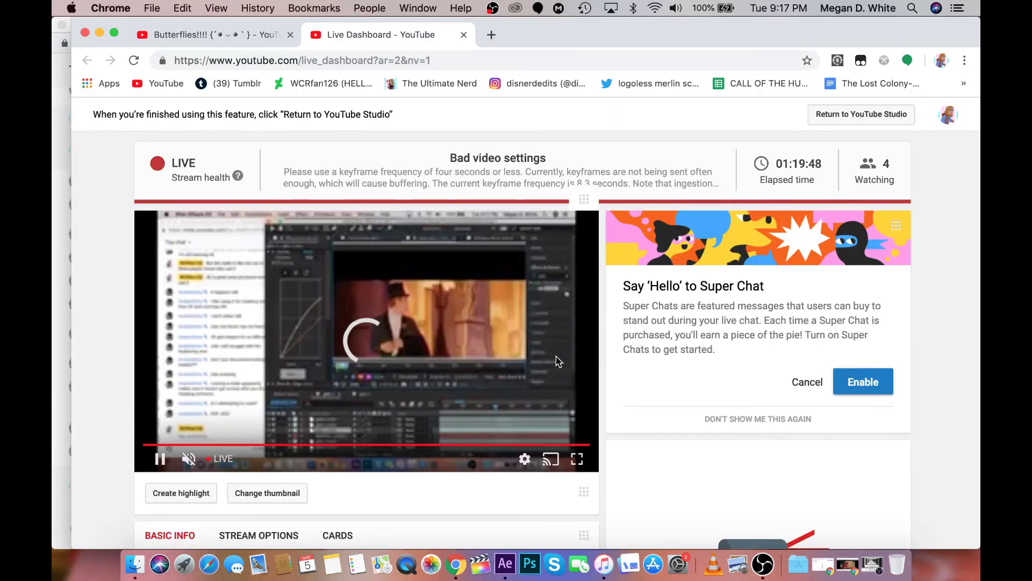
{"action": "left_click", "coordinate": [137, 64]}
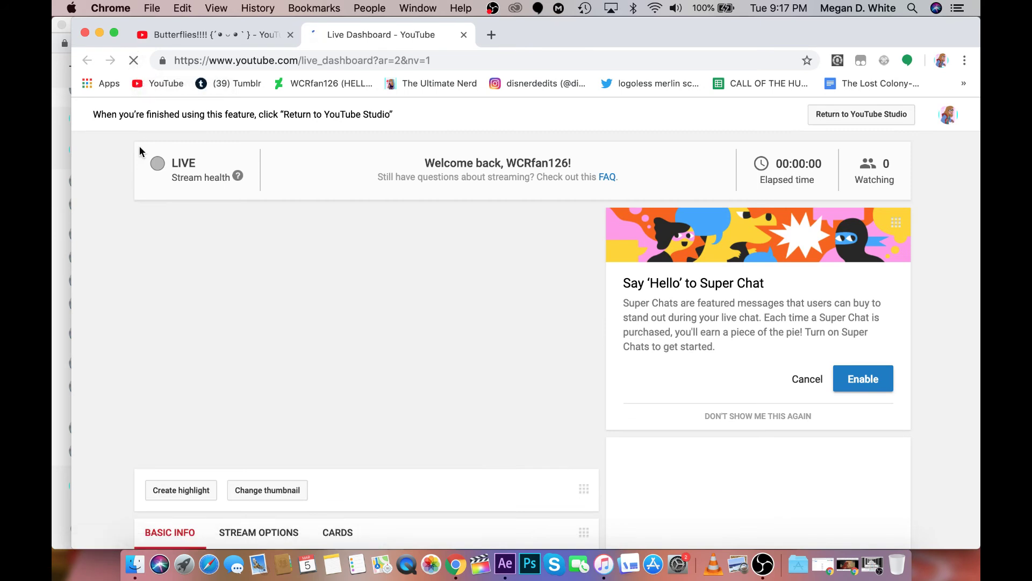
{"action": "scroll", "coordinate": [145, 173], "scroll_direction": "down", "scroll_amount": 5}
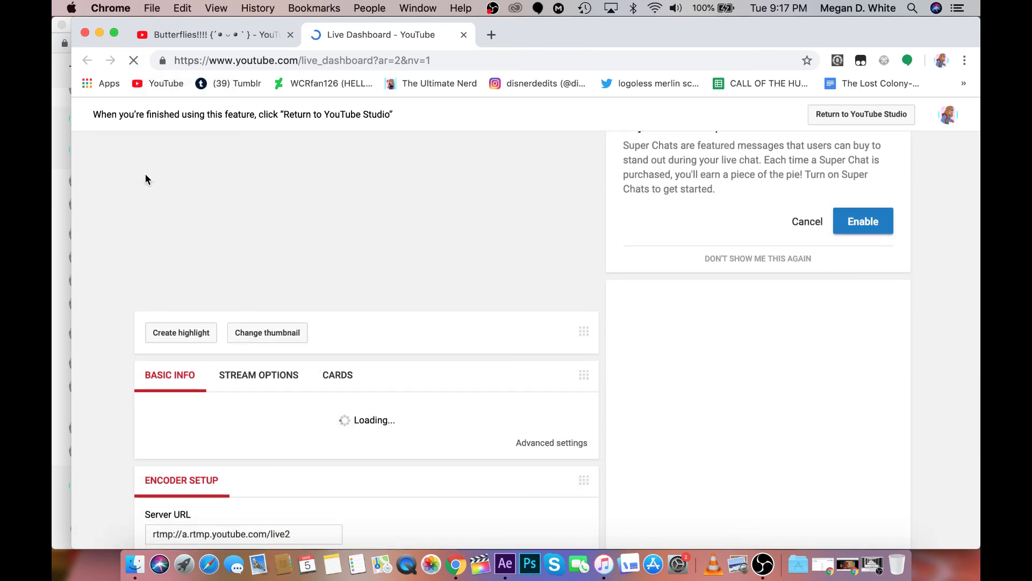
{"action": "scroll", "coordinate": [146, 180], "scroll_direction": "up", "scroll_amount": 5}
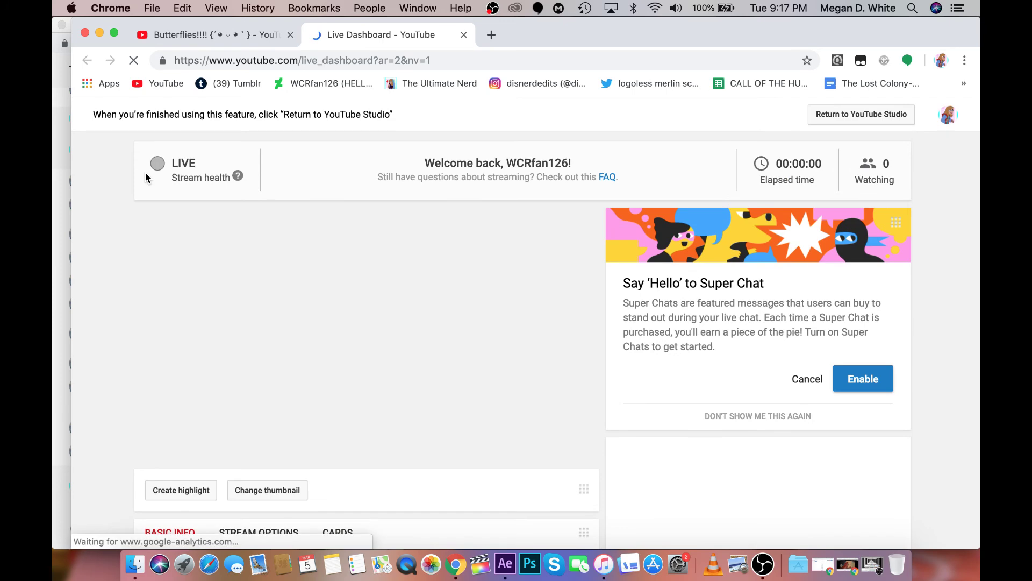
{"action": "left_click_drag", "start_coordinate": [151, 20], "coordinate": [443, 8]}
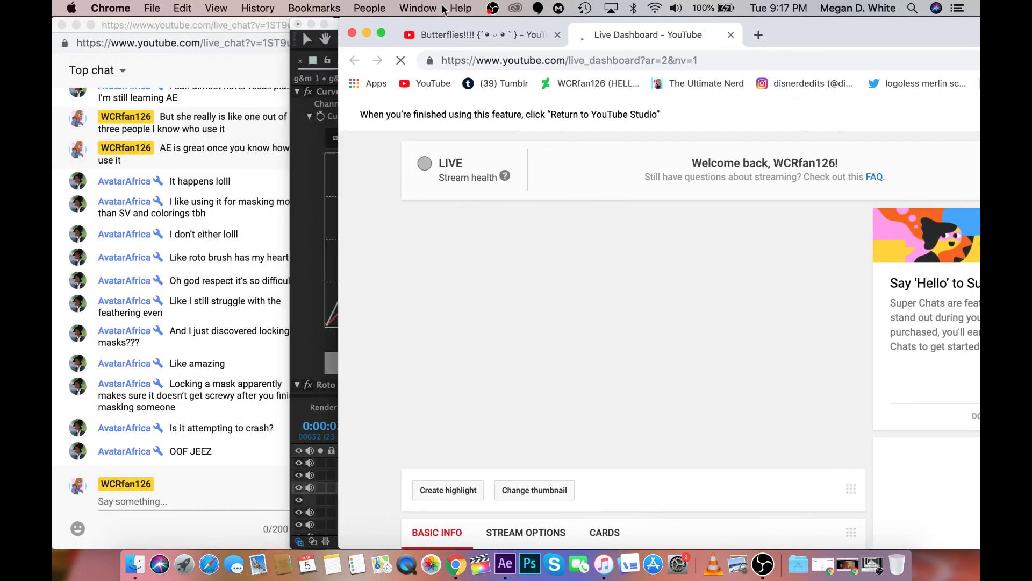
Return to After Effects, touch up the Roto Brush outline behind the man's head at 0:00:02:08, and preview the layer
{"action": "left_click", "coordinate": [319, 158]}
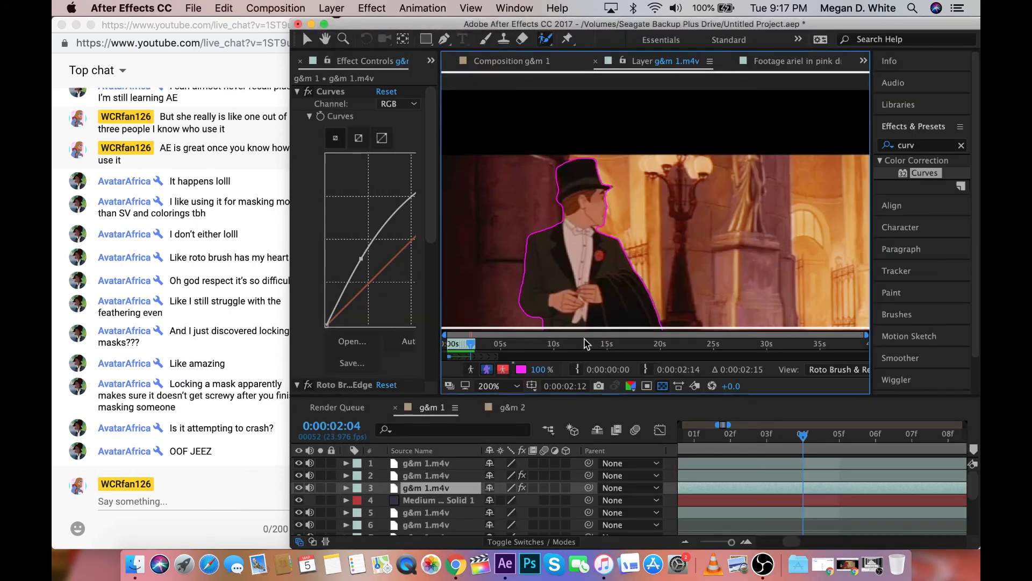
{"action": "left_click", "coordinate": [833, 443]}
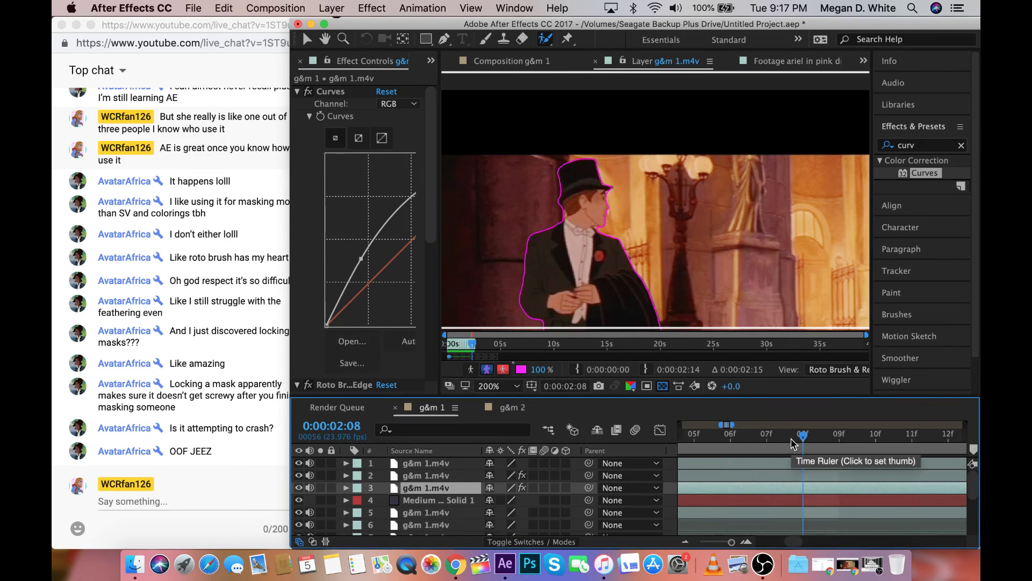
{"action": "left_click", "coordinate": [655, 242]}
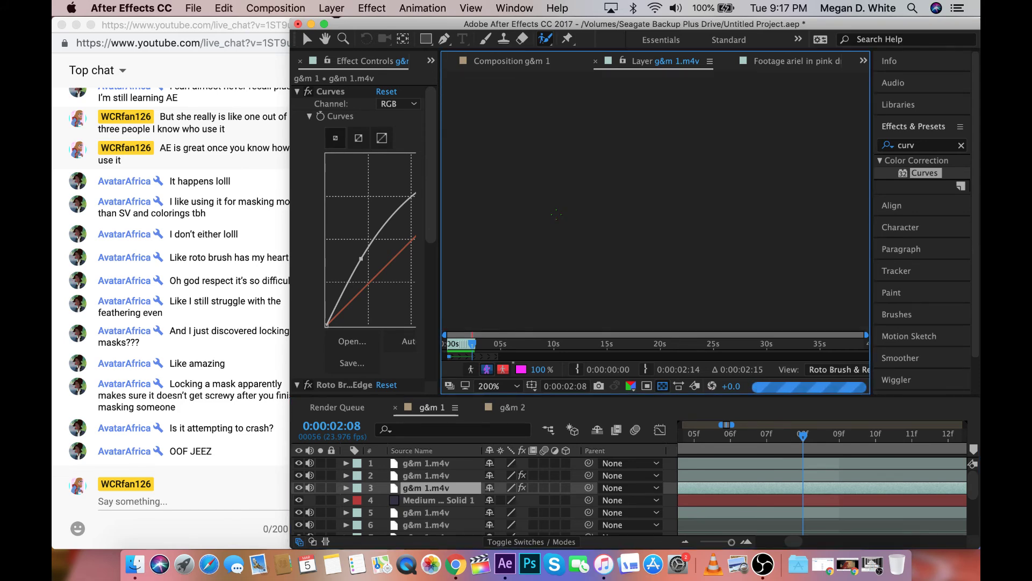
{"action": "key", "text": "space"}
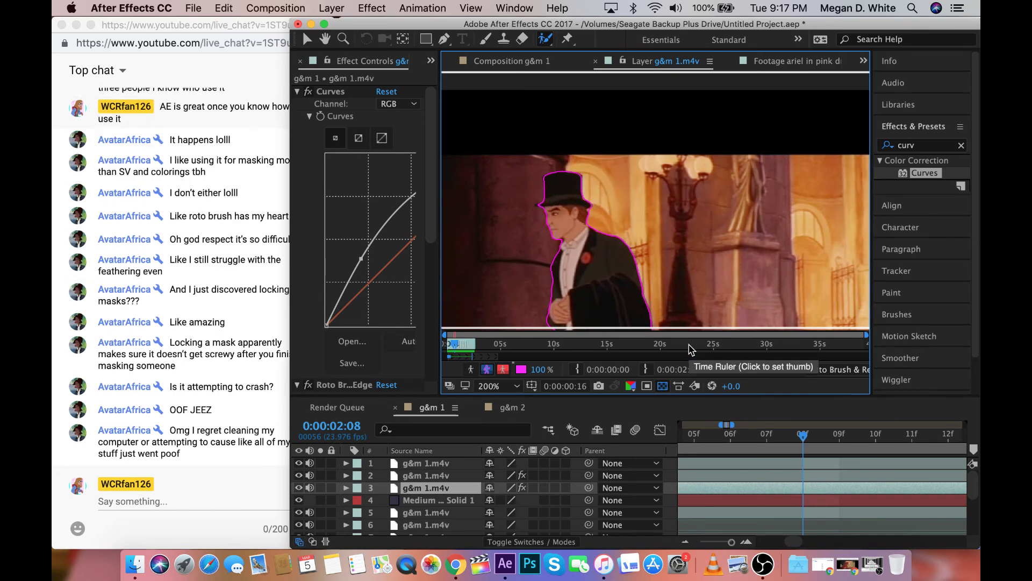
Bring the YouTube live chat window to the front and read the newest messages
{"action": "left_click", "coordinate": [250, 446]}
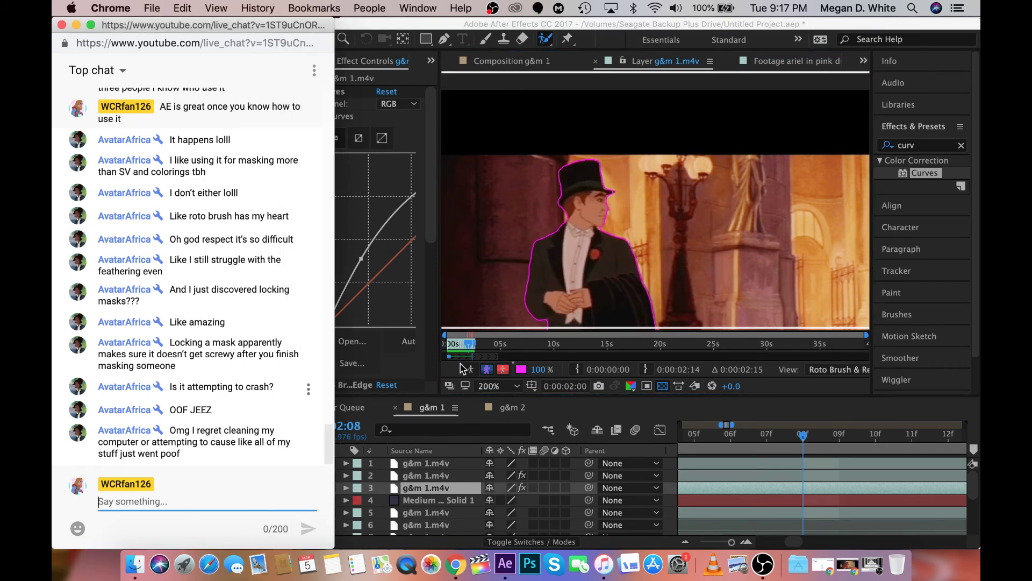
{"action": "left_click", "coordinate": [269, 472]}
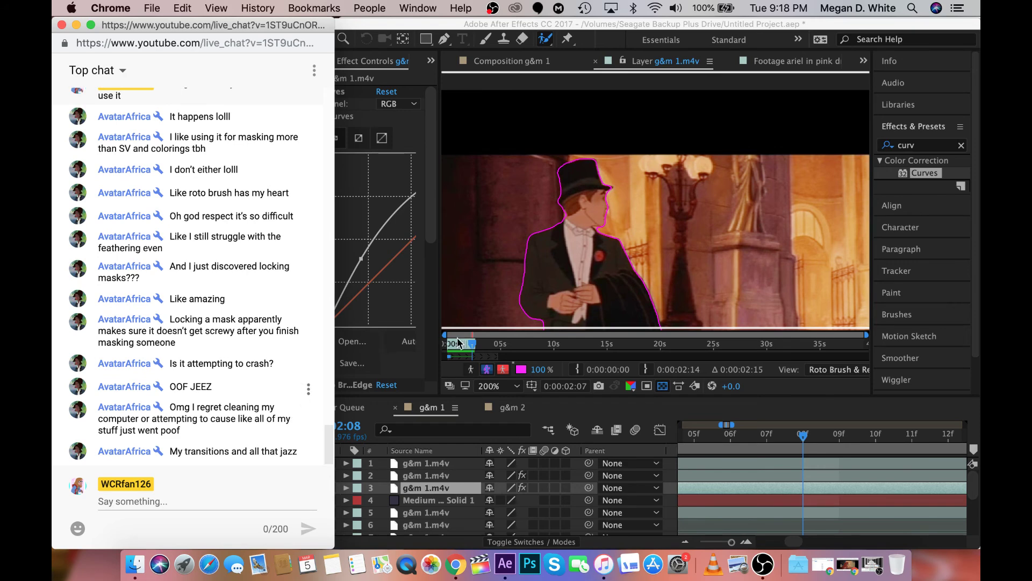
Return to After Effects, move the current time to 0:00:02:02, and preview the Roto Brush result in the layer view
{"action": "left_click", "coordinate": [570, 286]}
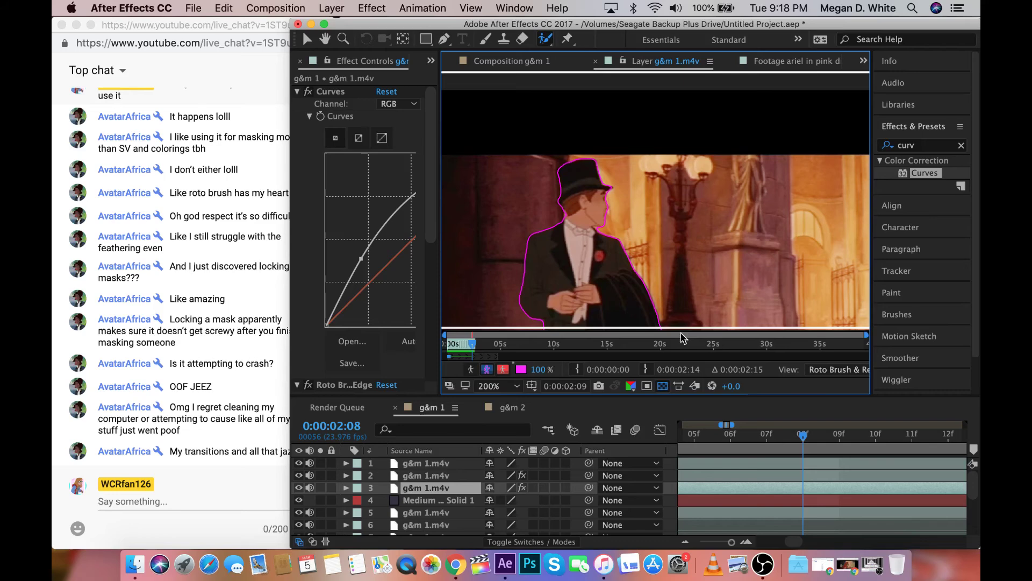
{"action": "scroll", "coordinate": [682, 338], "scroll_direction": "down", "scroll_amount": 1}
{"action": "left_click_drag", "start_coordinate": [812, 438], "coordinate": [926, 470]}
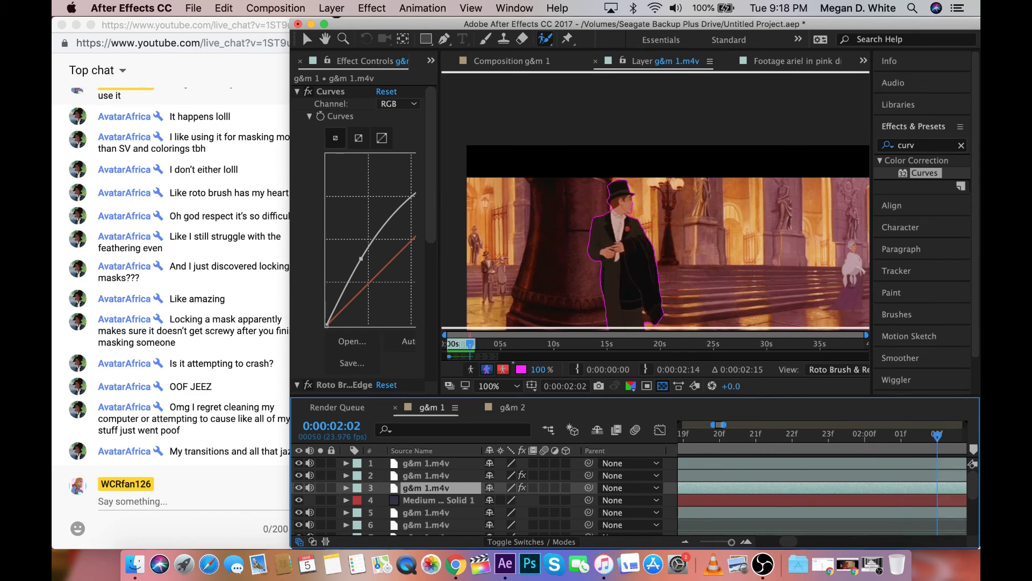
{"action": "left_click", "coordinate": [656, 340]}
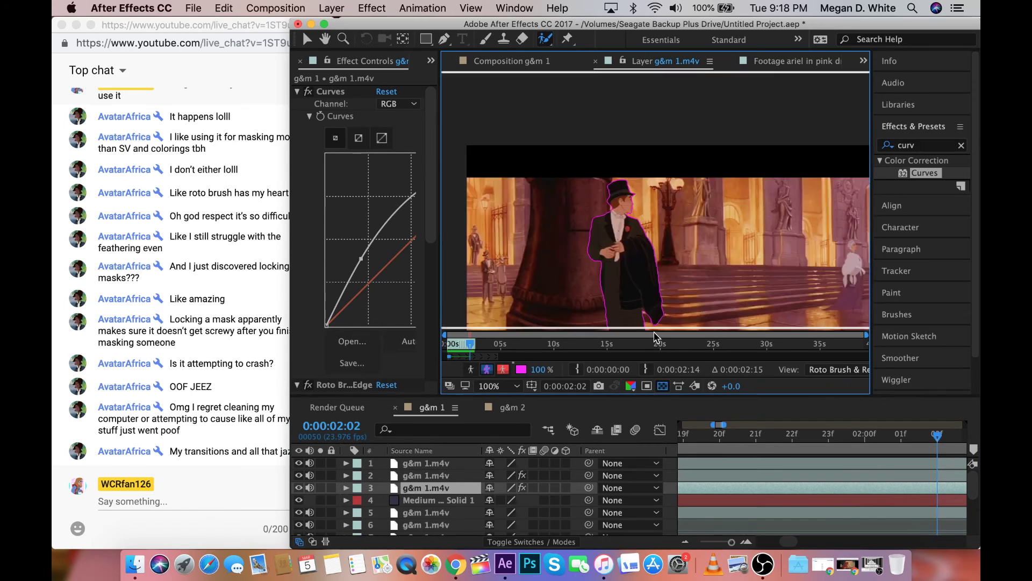
{"action": "key", "text": "space"}
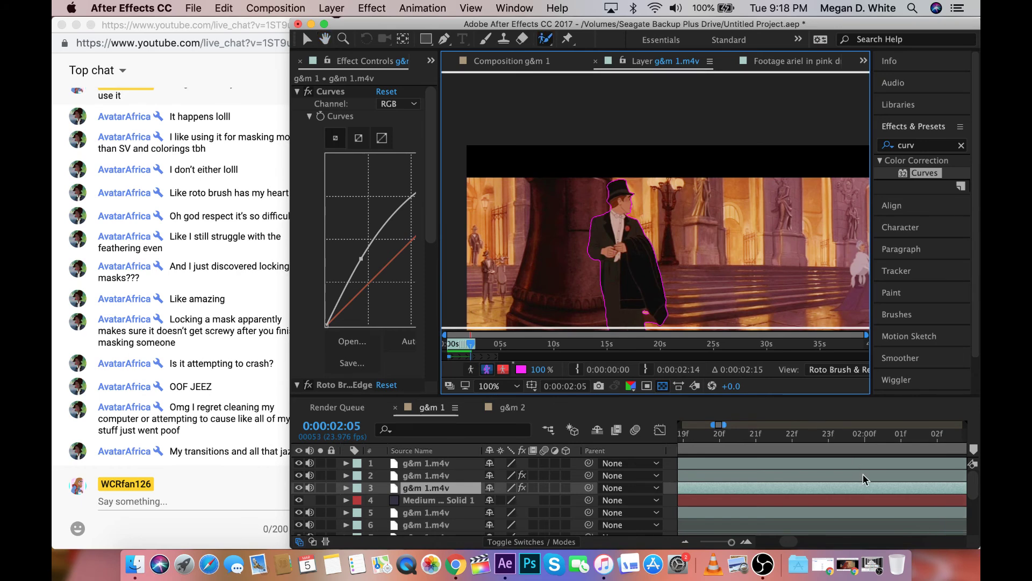
Move the current time to 0:00:02:04 and play the layer to check the Roto Brush outline around the man
{"action": "left_click", "coordinate": [749, 437]}
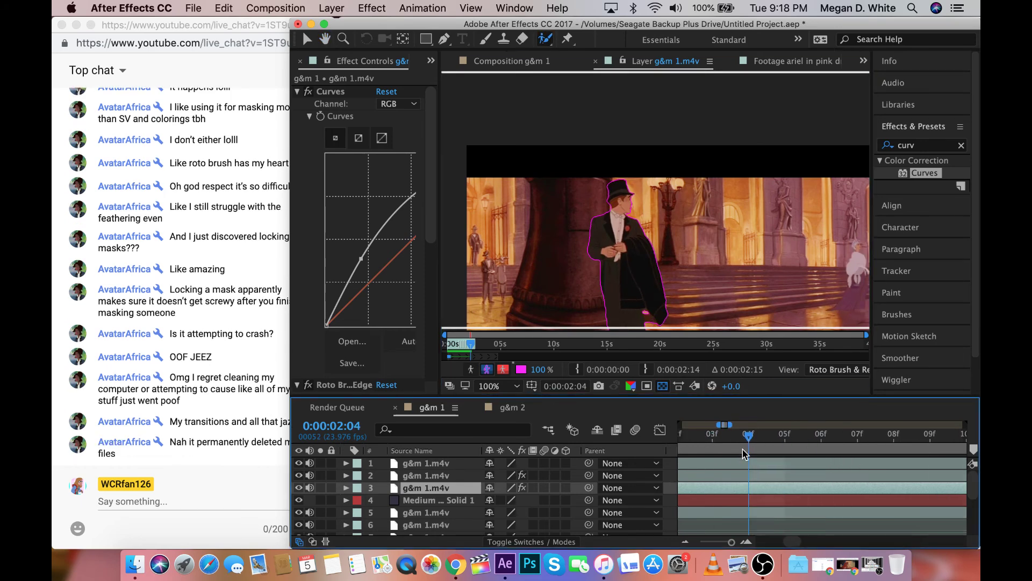
{"action": "left_click", "coordinate": [656, 339]}
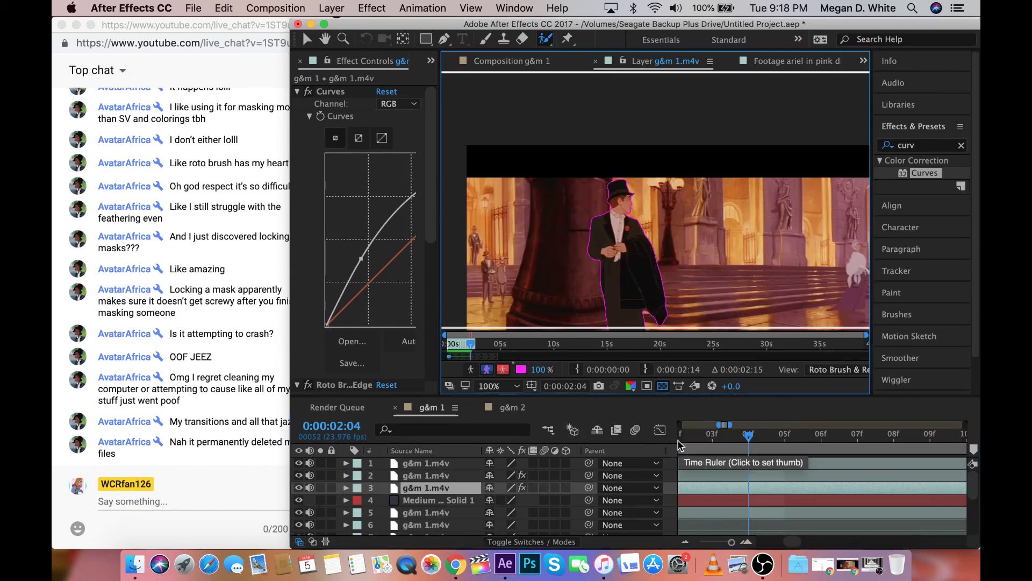
{"action": "key", "text": "space"}
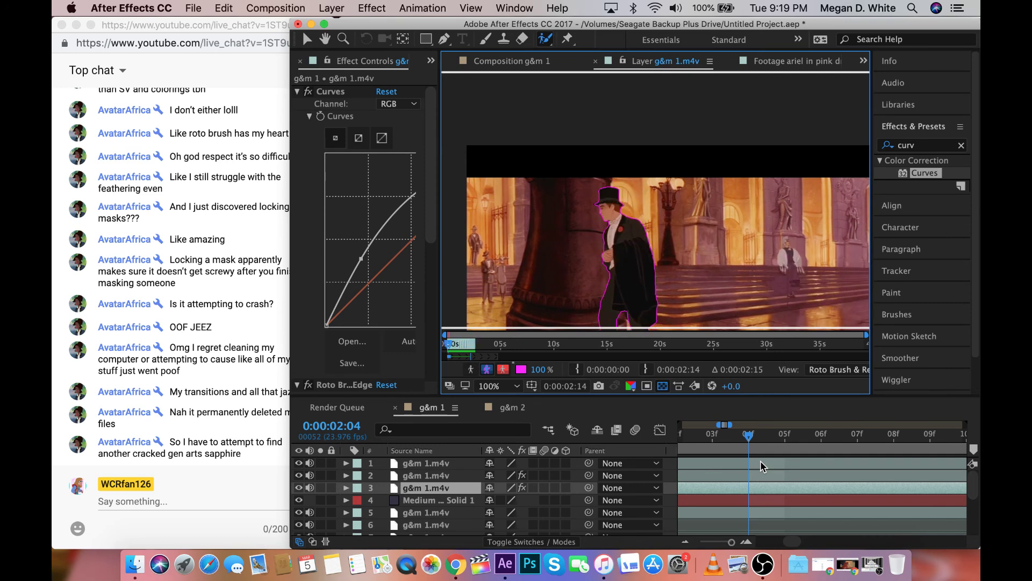
{"action": "scroll", "coordinate": [761, 460], "scroll_direction": "right", "scroll_amount": 5}
{"action": "scroll", "coordinate": [761, 461], "scroll_direction": "left", "scroll_amount": 5}
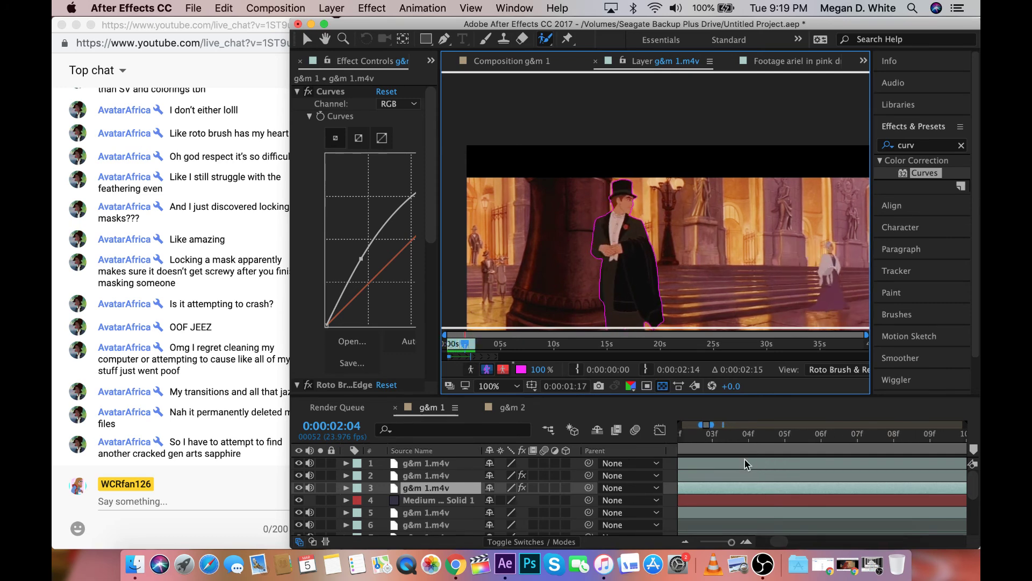
Go to 0:00:00:00, switch to the g&m 1 composition, and move the cut-out man toward the right side of the scene
{"action": "left_click", "coordinate": [683, 445]}
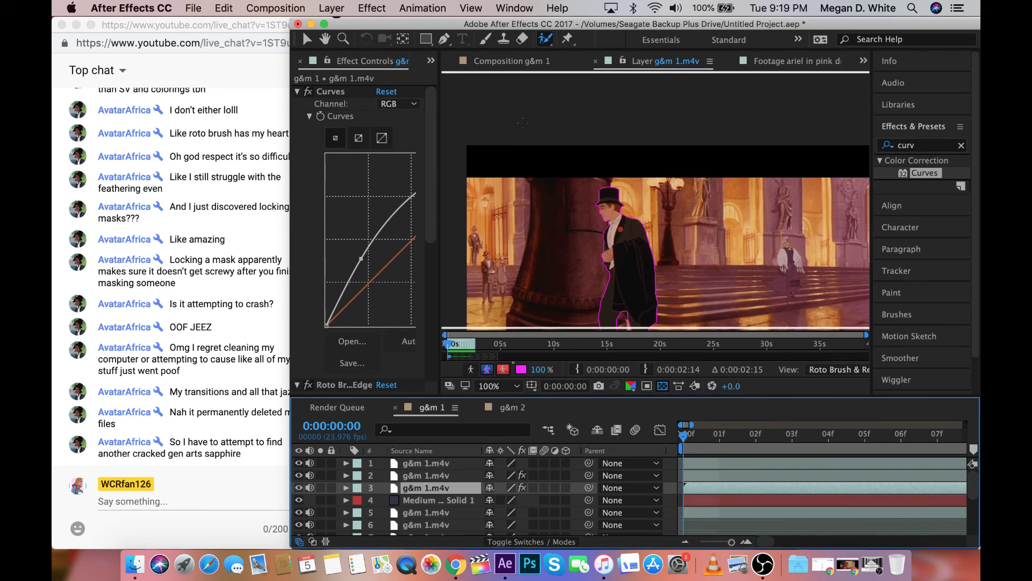
{"action": "key", "text": "shift+comma"}
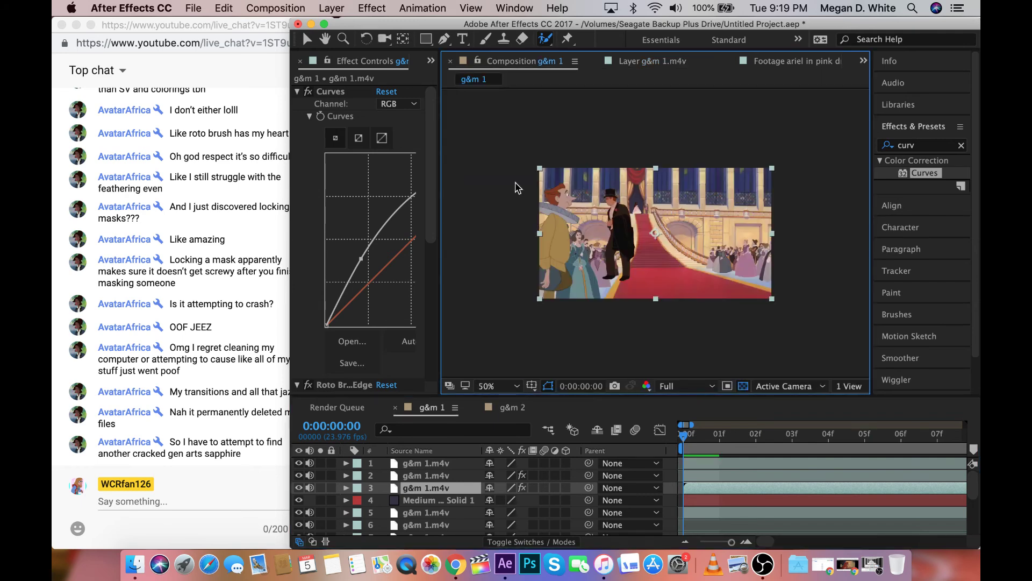
{"action": "left_click_drag", "start_coordinate": [670, 255], "coordinate": [727, 262]}
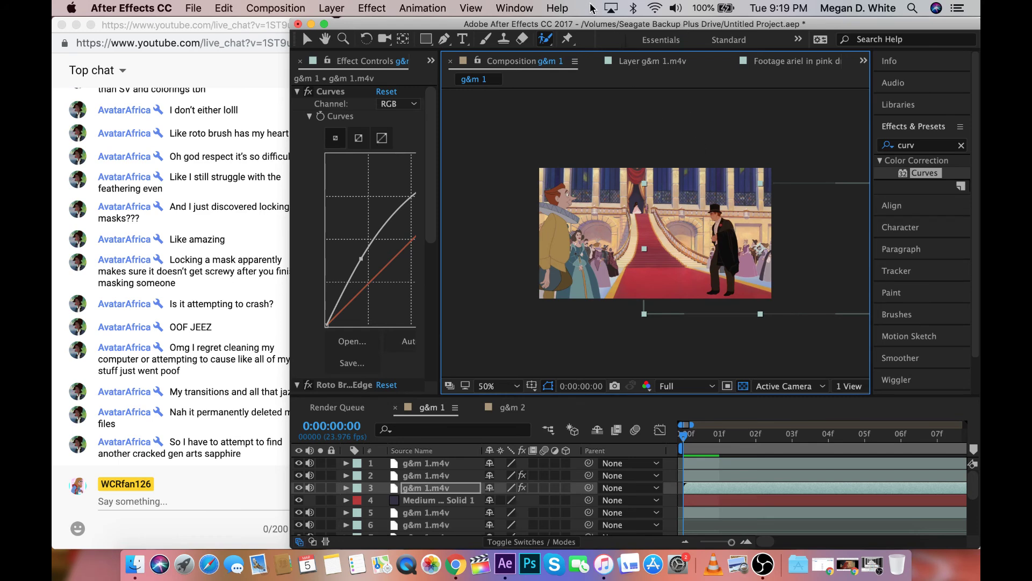
Flip the man's layer horizontally and move him back into view near the right edge of the frame
{"action": "left_click", "coordinate": [557, 9]}
{"action": "type", "text": "flip"}
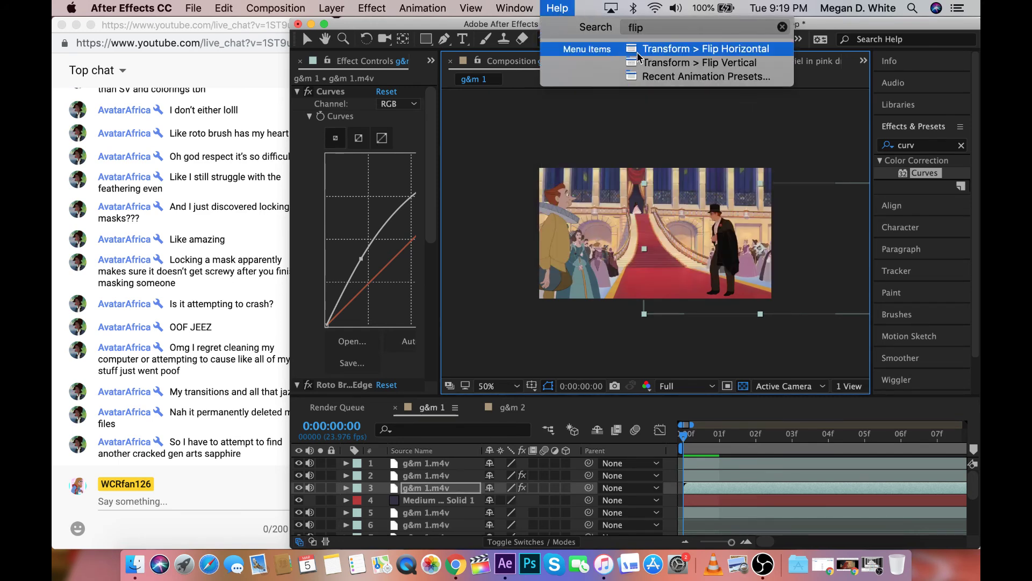
{"action": "left_click", "coordinate": [638, 44]}
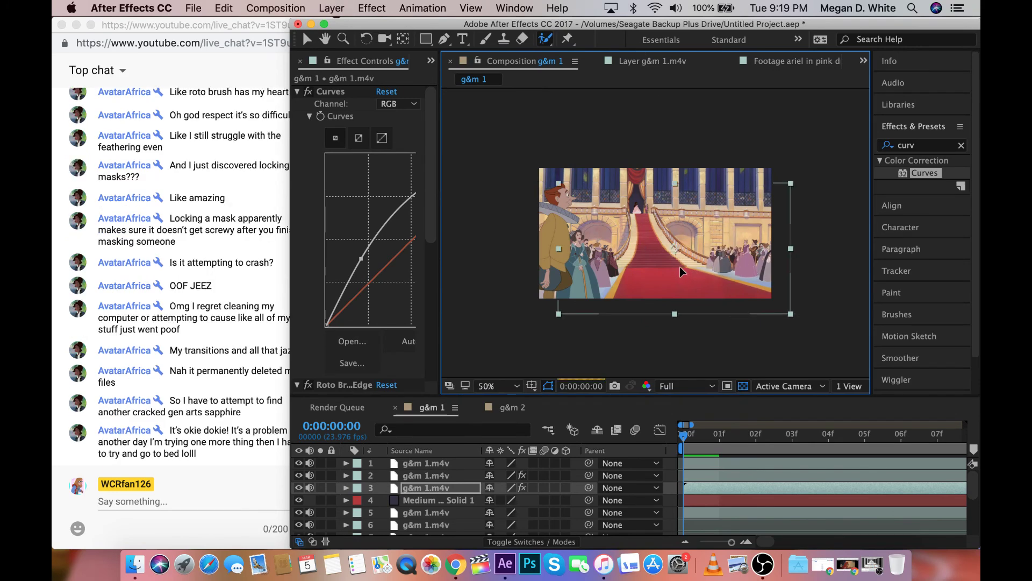
{"action": "left_click_drag", "start_coordinate": [680, 266], "coordinate": [739, 265]}
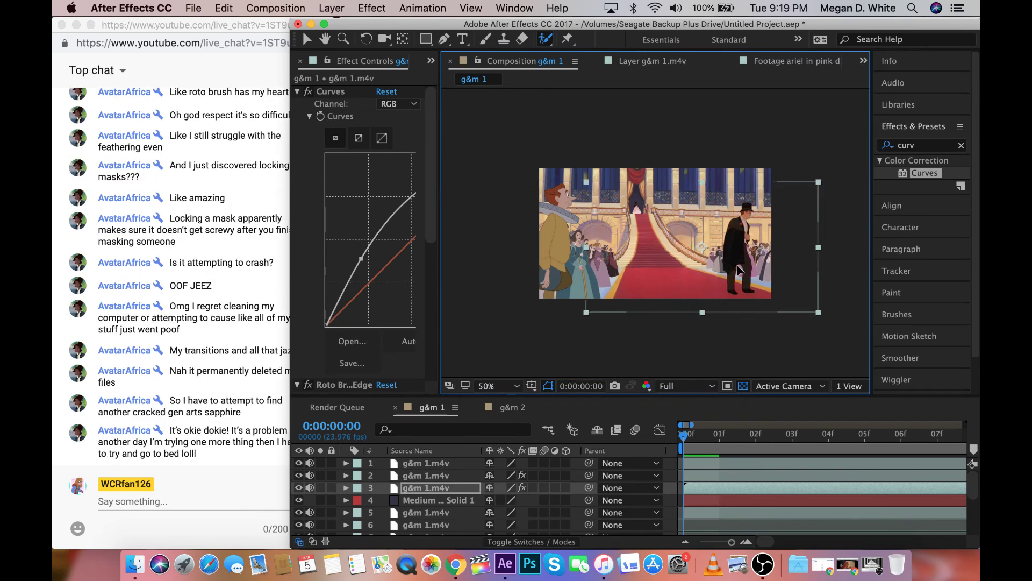
Scale the man's flipped layer to -76.0, 76.0% and place him on the red carpet at the foot of the stairs
{"action": "key", "text": "s"}
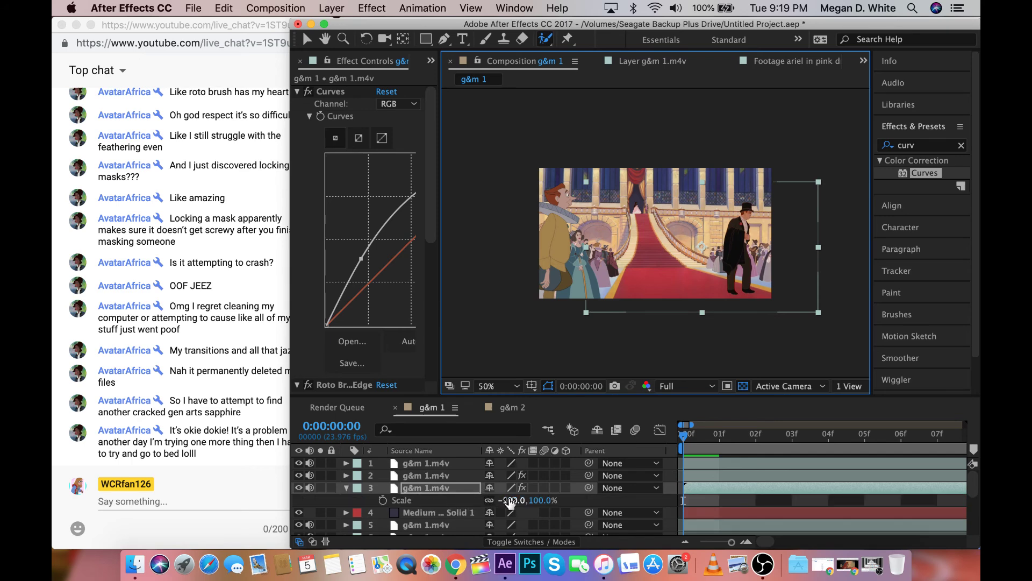
{"action": "mouse_move", "coordinate": [510, 500]}
{"action": "left_mouse_down"}
{"action": "mouse_move", "coordinate": [526, 500]}
{"action": "mouse_move", "coordinate": [502, 500]}
{"action": "left_mouse_up"}
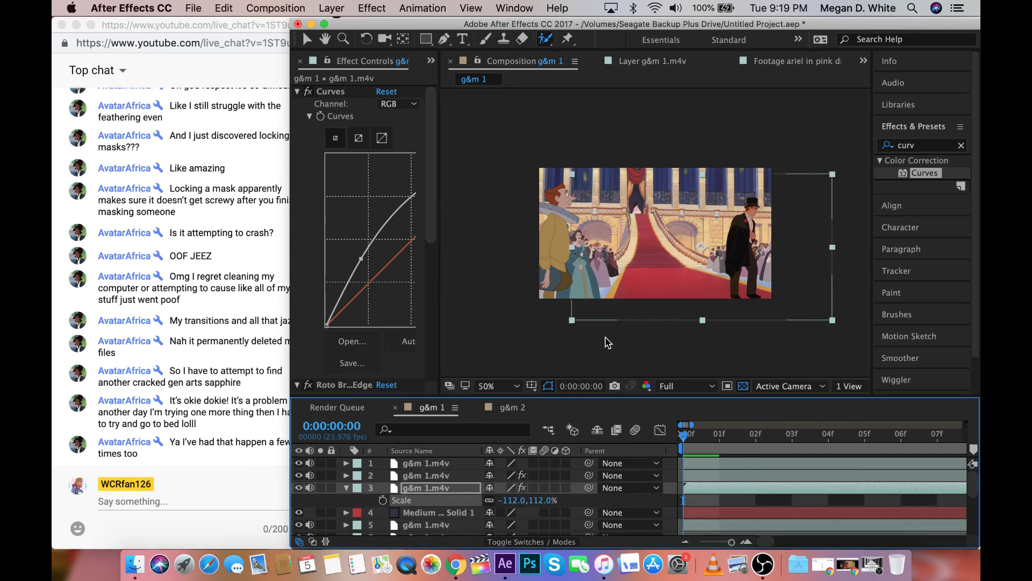
{"action": "key", "text": "/"}
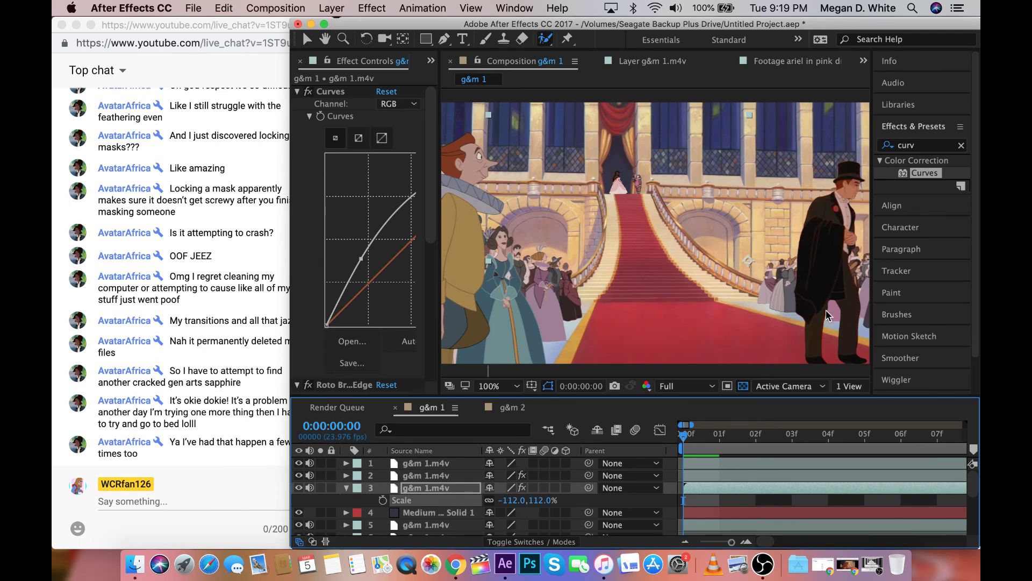
{"action": "left_click_drag", "start_coordinate": [827, 315], "coordinate": [702, 311]}
{"action": "left_click", "coordinate": [503, 500]}
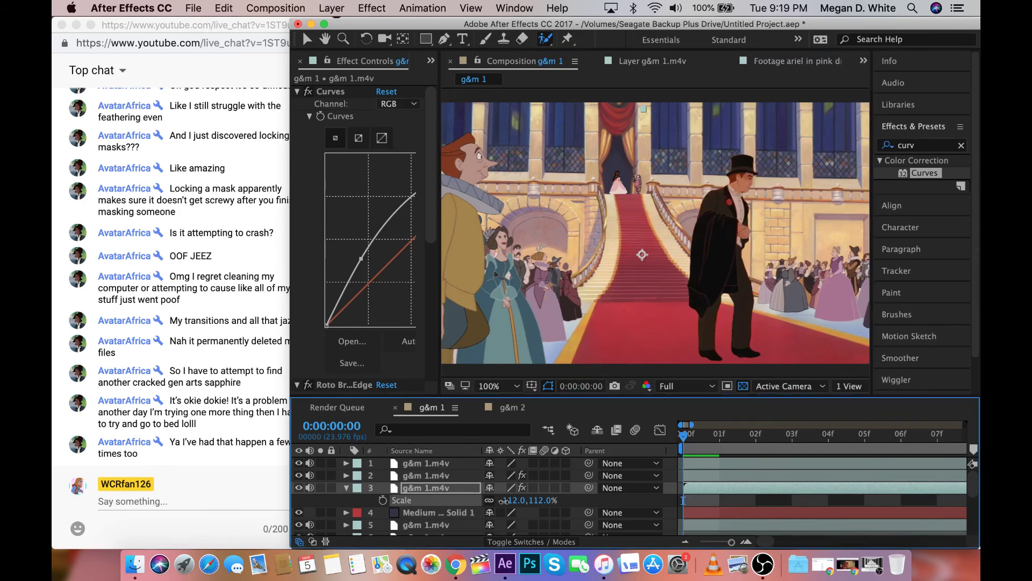
{"action": "left_click_drag", "start_coordinate": [503, 500], "coordinate": [525, 500]}
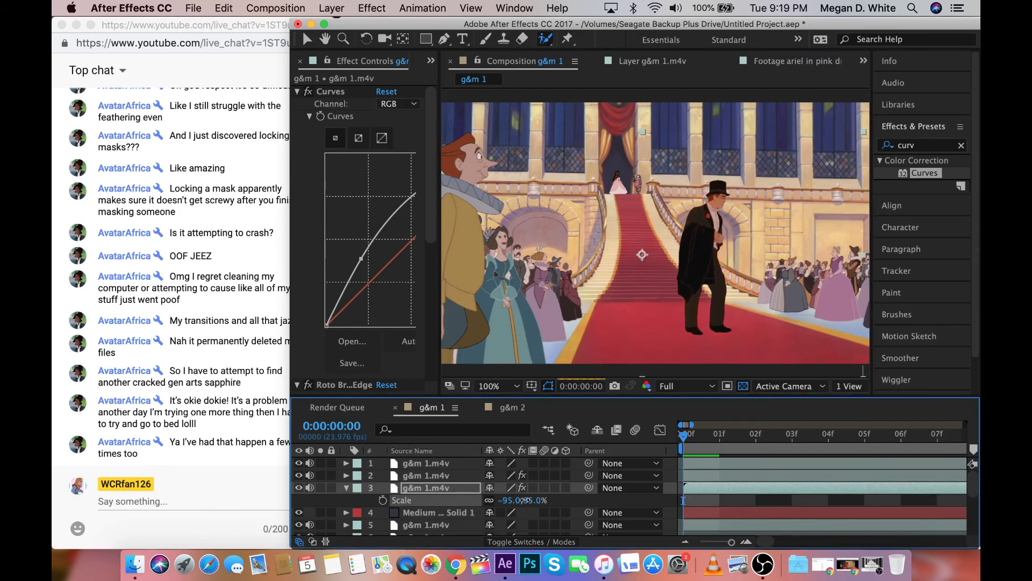
{"action": "mouse_move", "coordinate": [718, 302]}
{"action": "left_mouse_down"}
{"action": "mouse_move", "coordinate": [698, 310]}
{"action": "mouse_move", "coordinate": [705, 316]}
{"action": "left_mouse_up"}
{"action": "left_click_drag", "start_coordinate": [508, 501], "coordinate": [524, 500]}
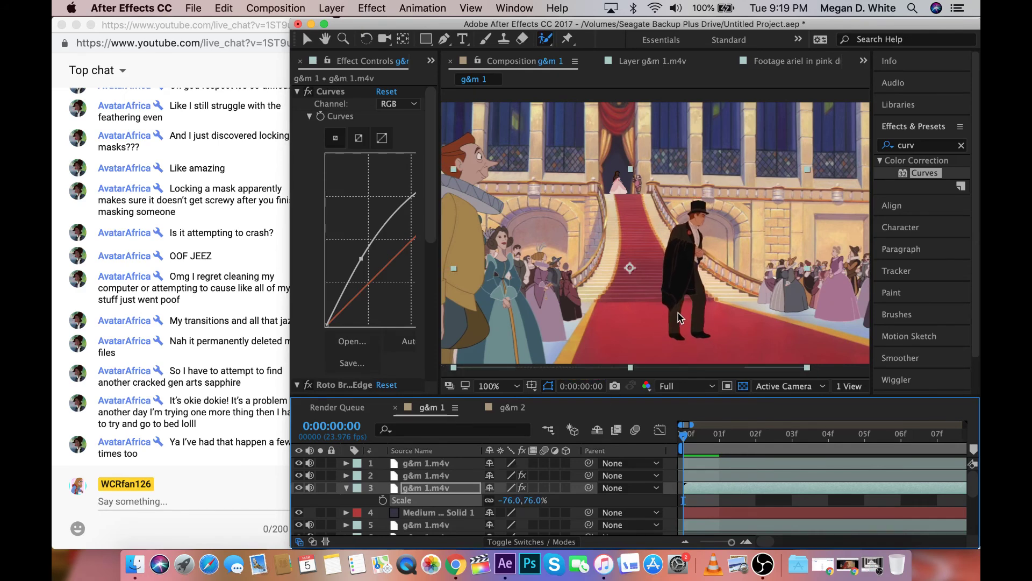
{"action": "mouse_move", "coordinate": [679, 321]}
{"action": "left_mouse_down"}
{"action": "mouse_move", "coordinate": [639, 327]}
{"action": "mouse_move", "coordinate": [682, 326]}
{"action": "left_mouse_up"}
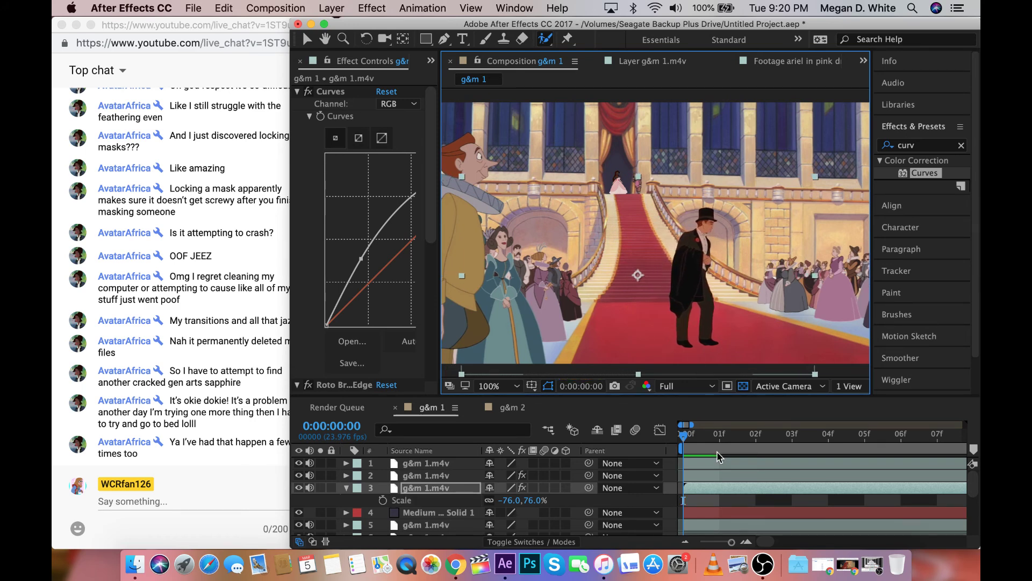
Select layer 1 and adjust its placement near the top of the staircase
{"action": "left_click_drag", "start_coordinate": [459, 487], "coordinate": [459, 485]}
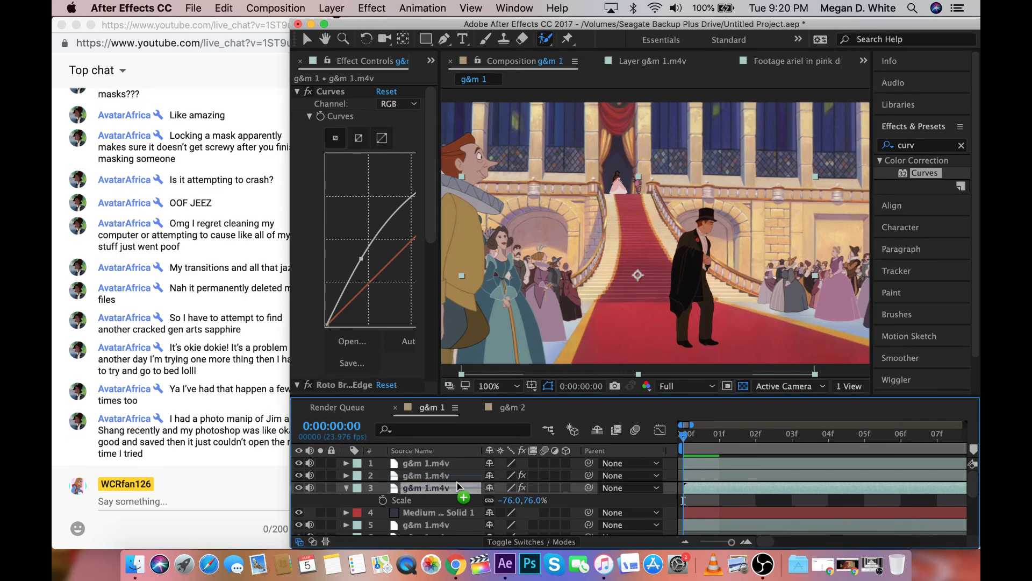
{"action": "left_click_drag", "start_coordinate": [458, 485], "coordinate": [646, 227]}
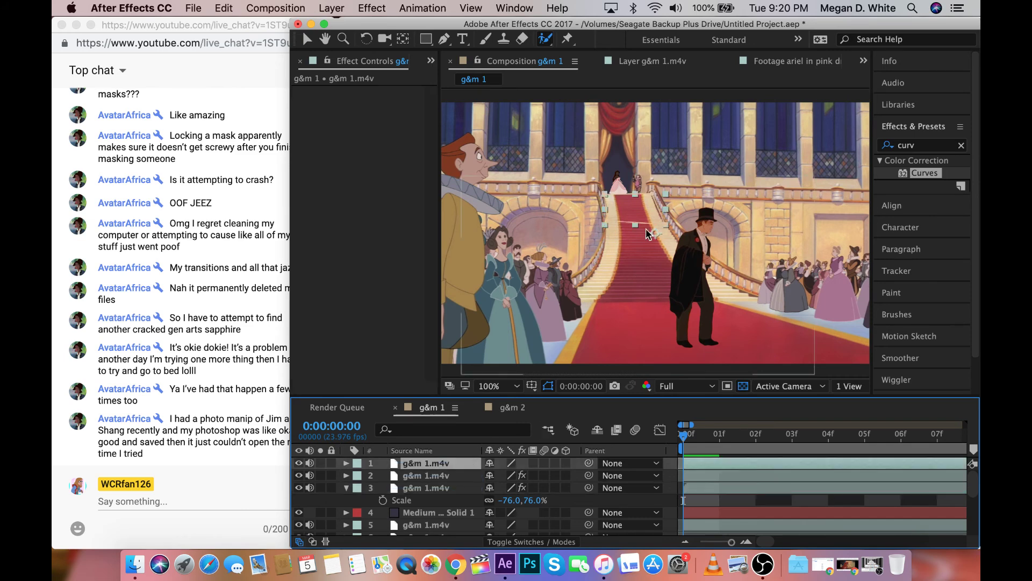
{"action": "left_click", "coordinate": [666, 226]}
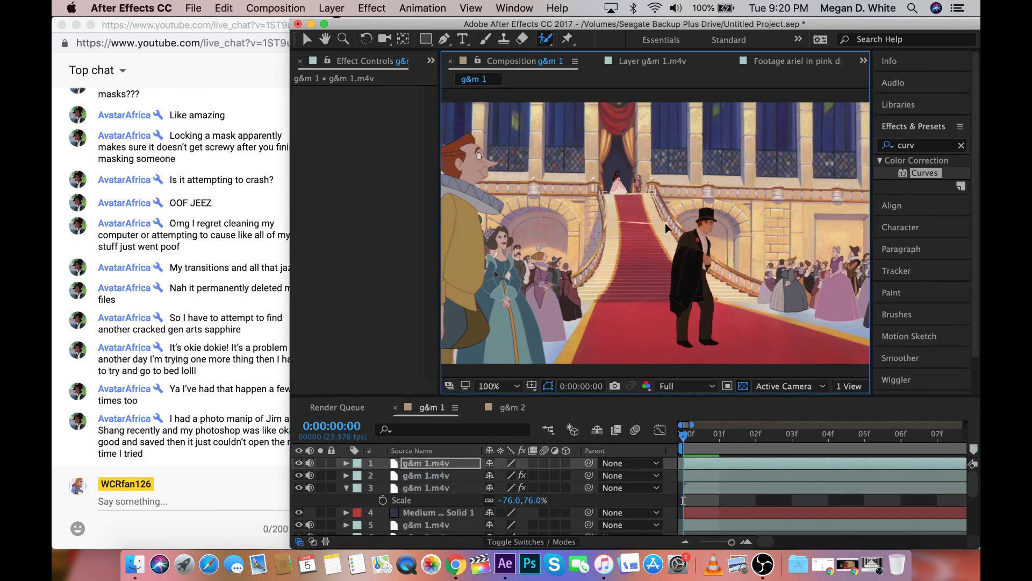
{"action": "left_click", "coordinate": [608, 203]}
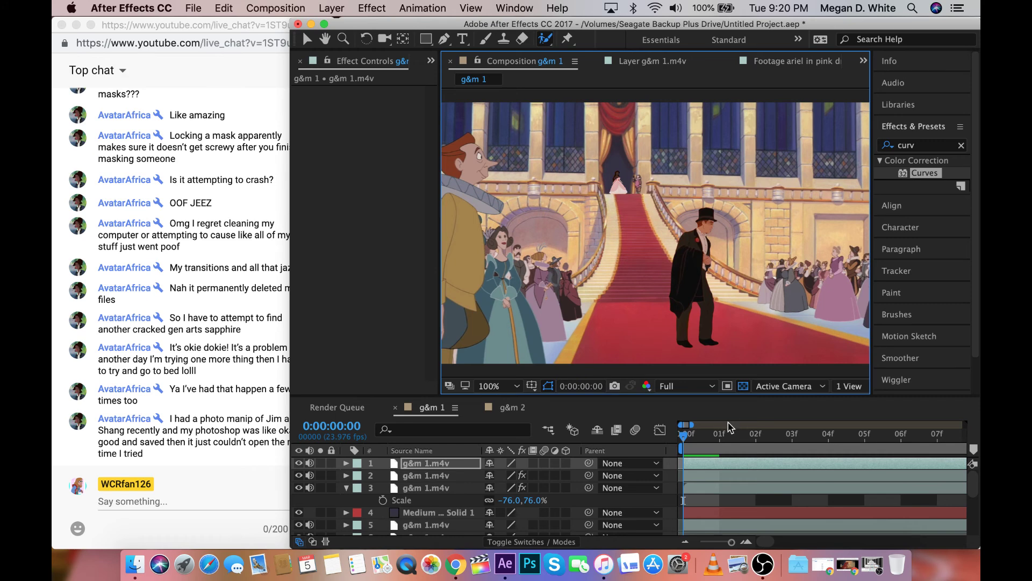
Preview the composition from the start at Third resolution, checking the YouTube live chat during playback
{"action": "left_click", "coordinate": [690, 439]}
{"action": "left_click", "coordinate": [670, 387]}
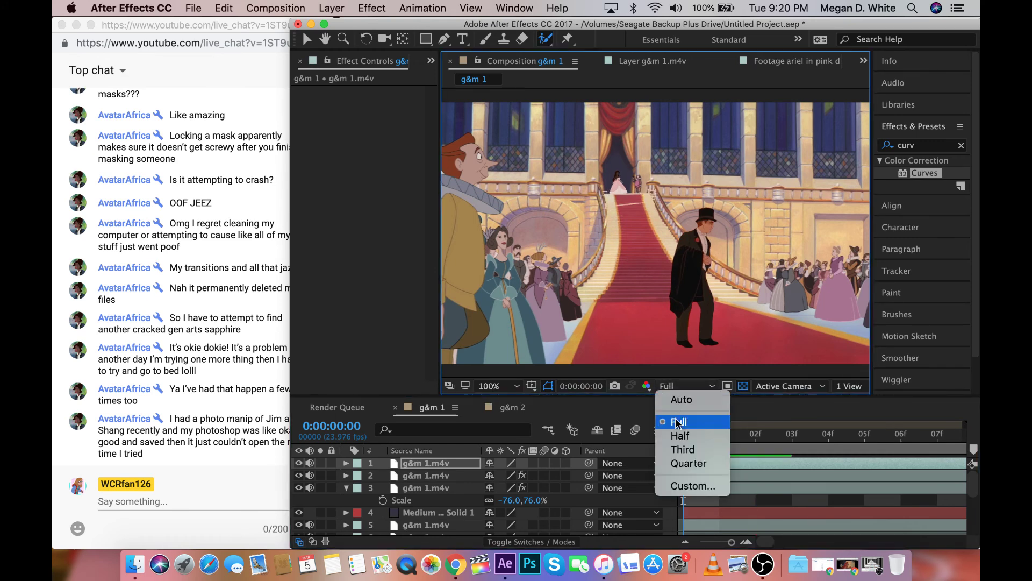
{"action": "left_click", "coordinate": [695, 447]}
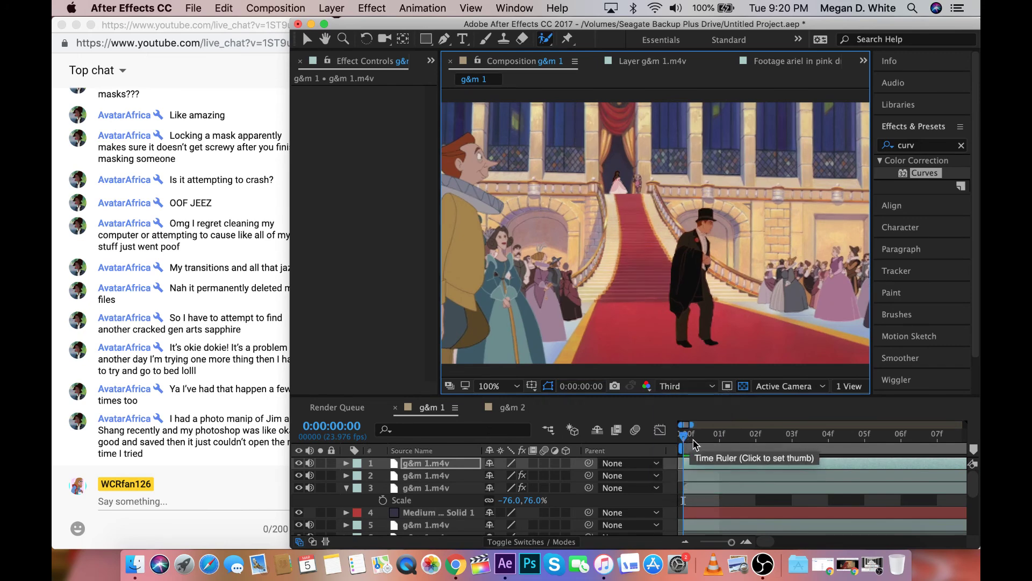
{"action": "key", "text": "space"}
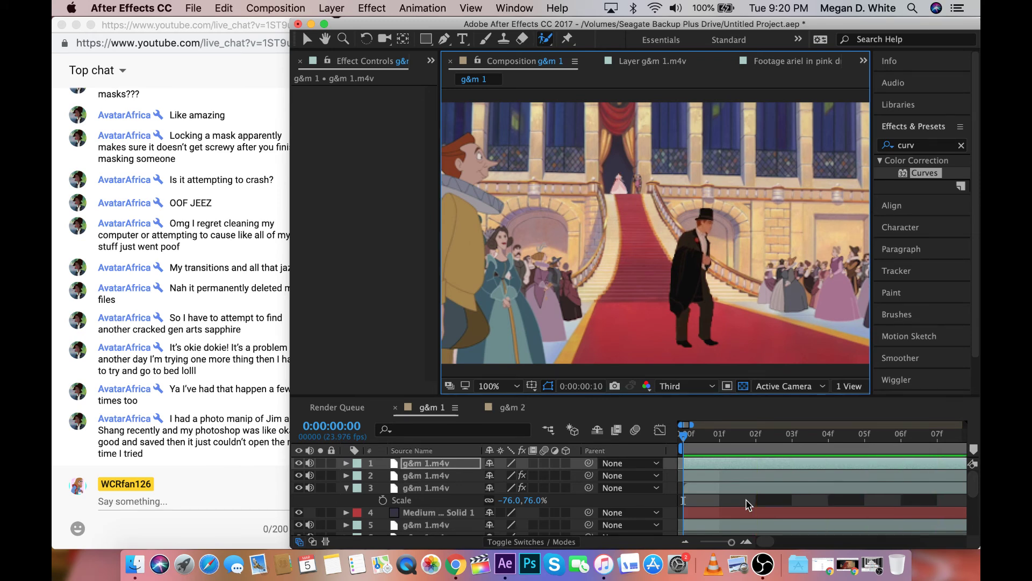
{"action": "left_click", "coordinate": [720, 542]}
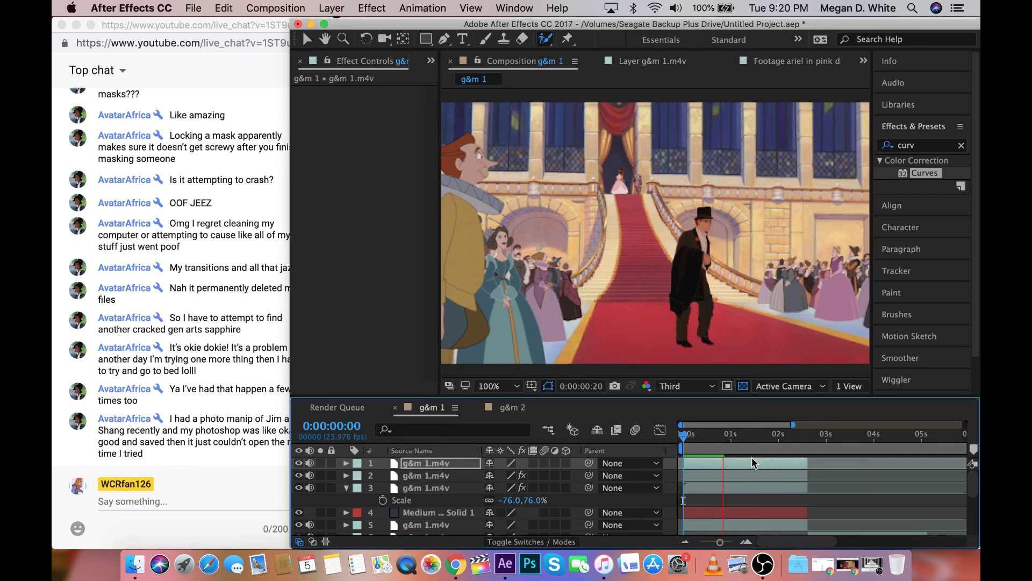
{"action": "left_click", "coordinate": [233, 426]}
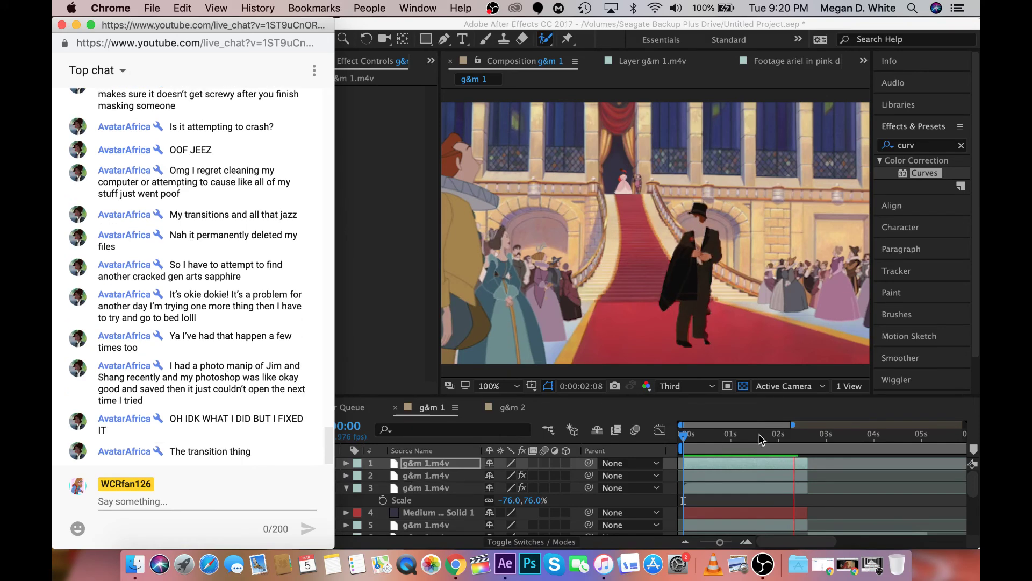
{"action": "left_click", "coordinate": [683, 442]}
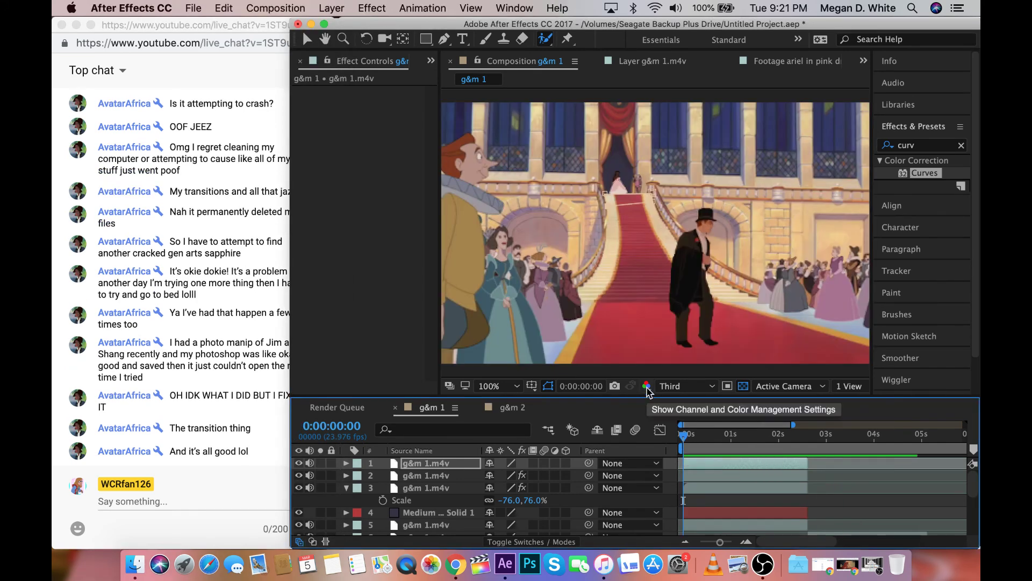
Set the composition preview resolution to Full and save the project
{"action": "left_click", "coordinate": [674, 387]}
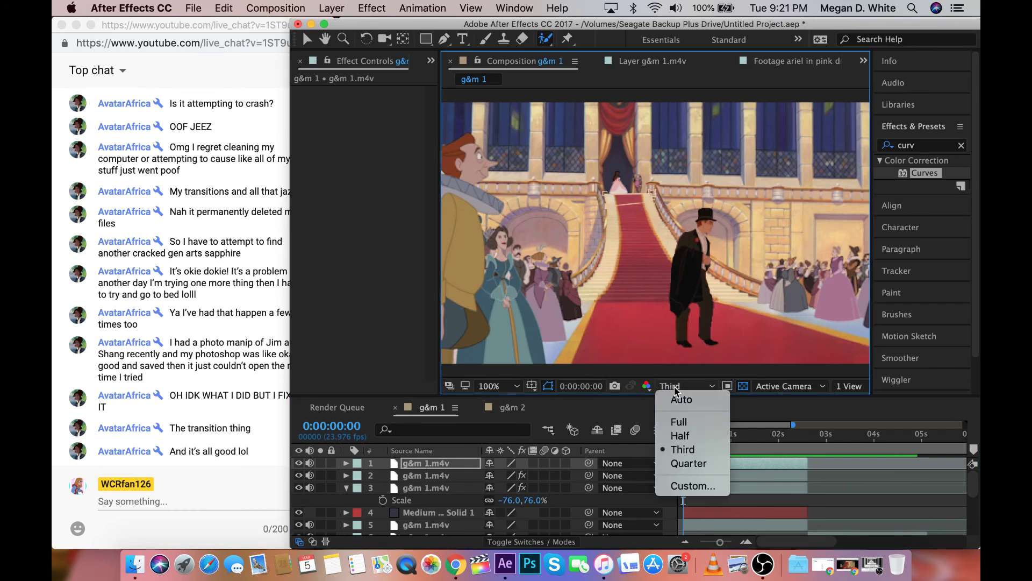
{"action": "left_click", "coordinate": [680, 420]}
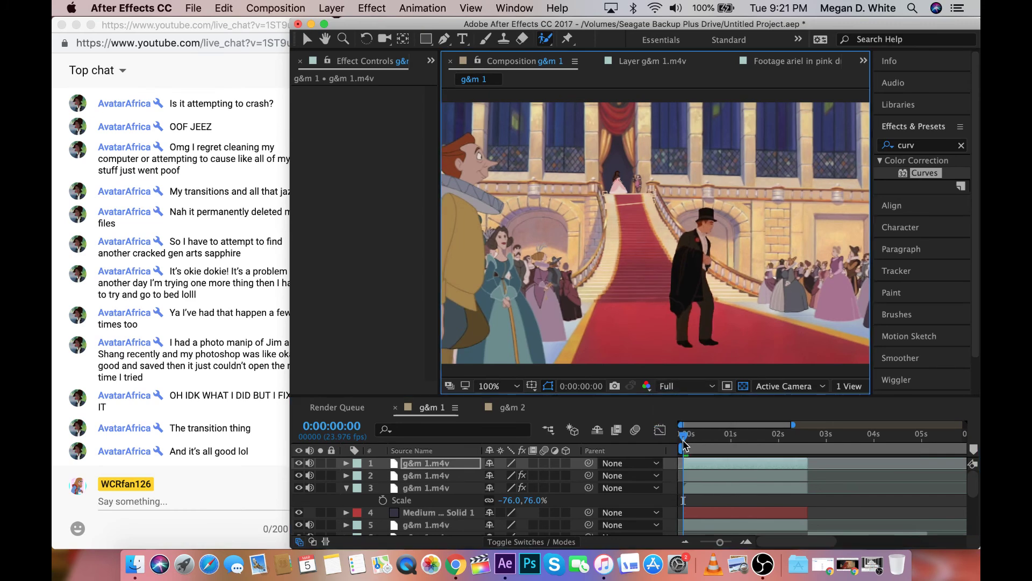
{"action": "key", "text": "super+s"}
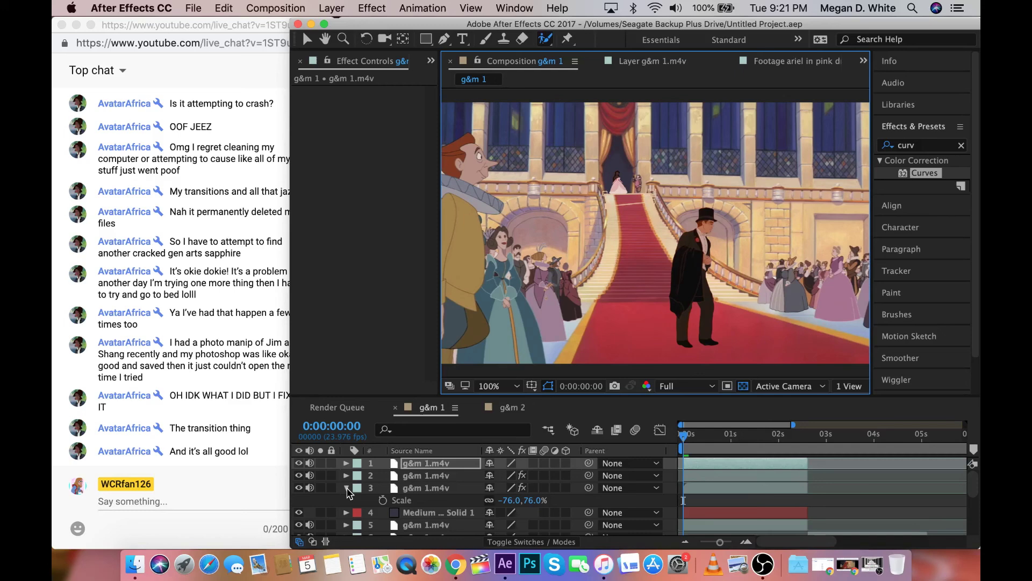
Apply the Curves effect to the ballroom background on layer 5, lowering the RGB curve slightly and raising the red curve
{"action": "left_click", "coordinate": [346, 488]}
{"action": "left_click", "coordinate": [425, 512]}
{"action": "double_click", "coordinate": [925, 173]}
{"action": "key", "text": "v"}
{"action": "mouse_move", "coordinate": [398, 257]}
{"action": "left_mouse_down"}
{"action": "mouse_move", "coordinate": [402, 270]}
{"action": "mouse_move", "coordinate": [391, 247]}
{"action": "left_mouse_up"}
{"action": "left_click", "coordinate": [399, 104]}
{"action": "left_click", "coordinate": [396, 114]}
Raise the green curve of the background layer and lift its red curve further to warm the ballroom
{"action": "key", "text": "Down"}
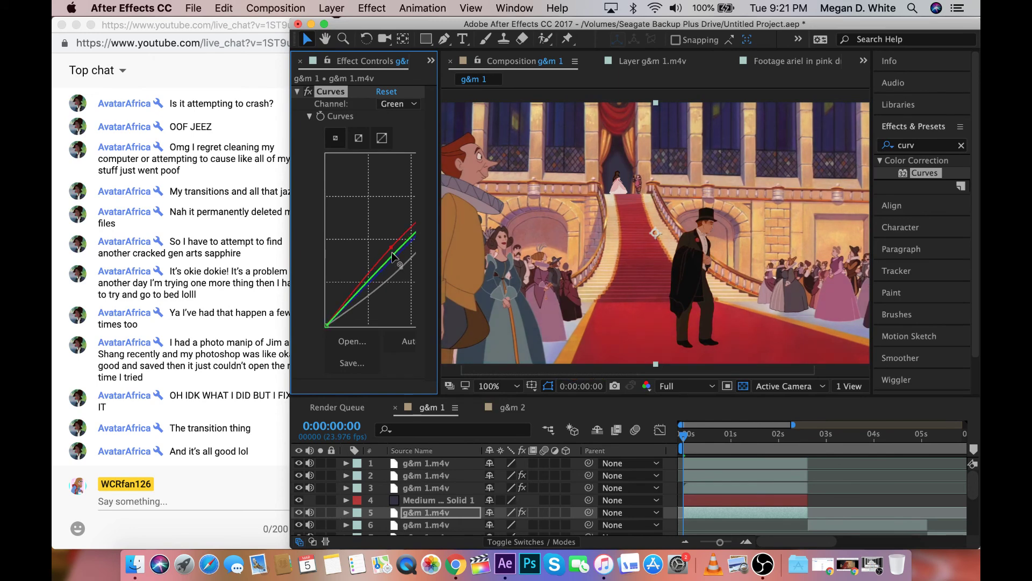
{"action": "left_click", "coordinate": [395, 254]}
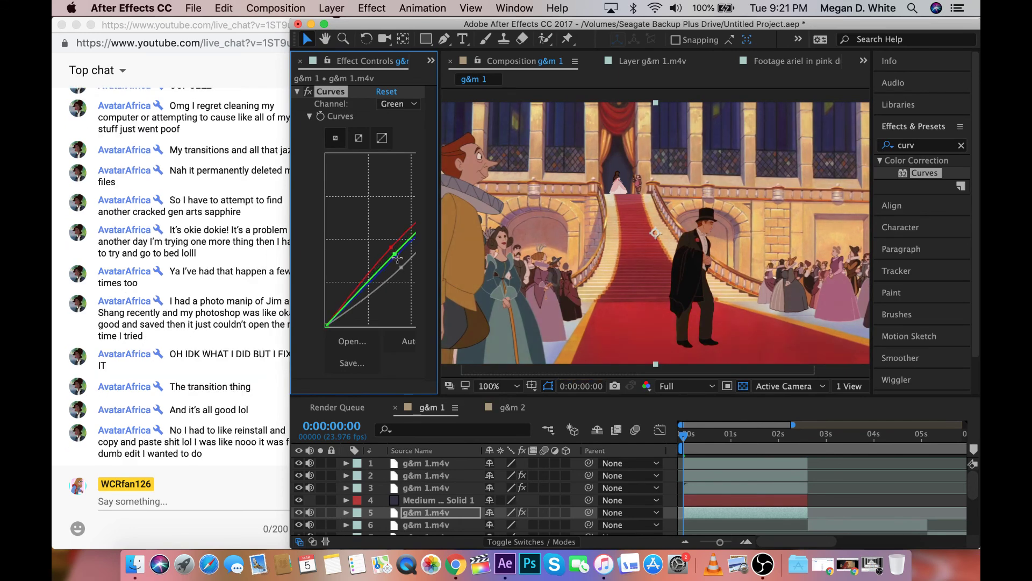
{"action": "left_click_drag", "start_coordinate": [397, 258], "coordinate": [391, 250]}
{"action": "left_click", "coordinate": [399, 260]}
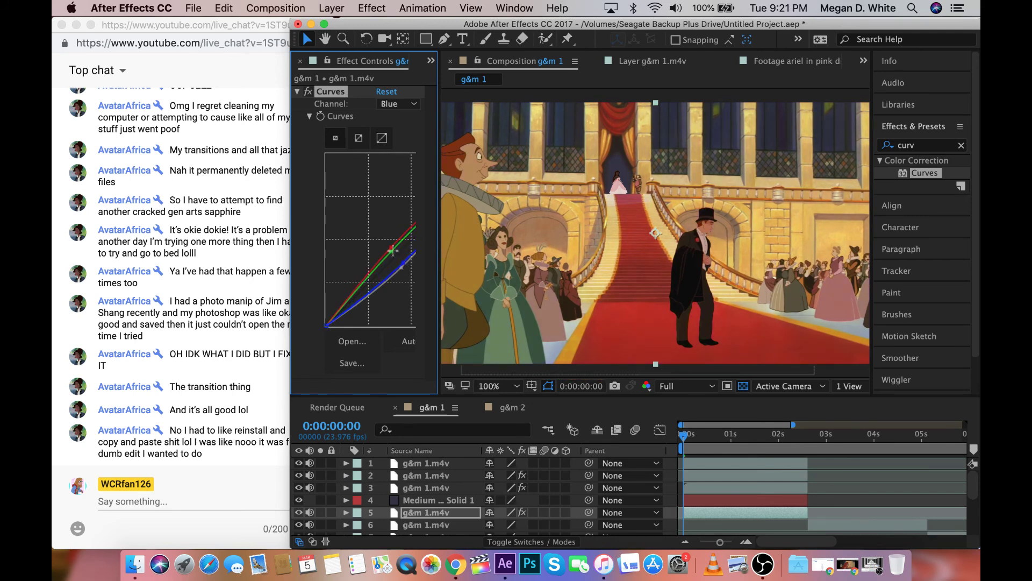
{"action": "left_click", "coordinate": [392, 250]}
{"action": "left_click_drag", "start_coordinate": [392, 249], "coordinate": [386, 243]}
{"action": "left_click", "coordinate": [393, 255]}
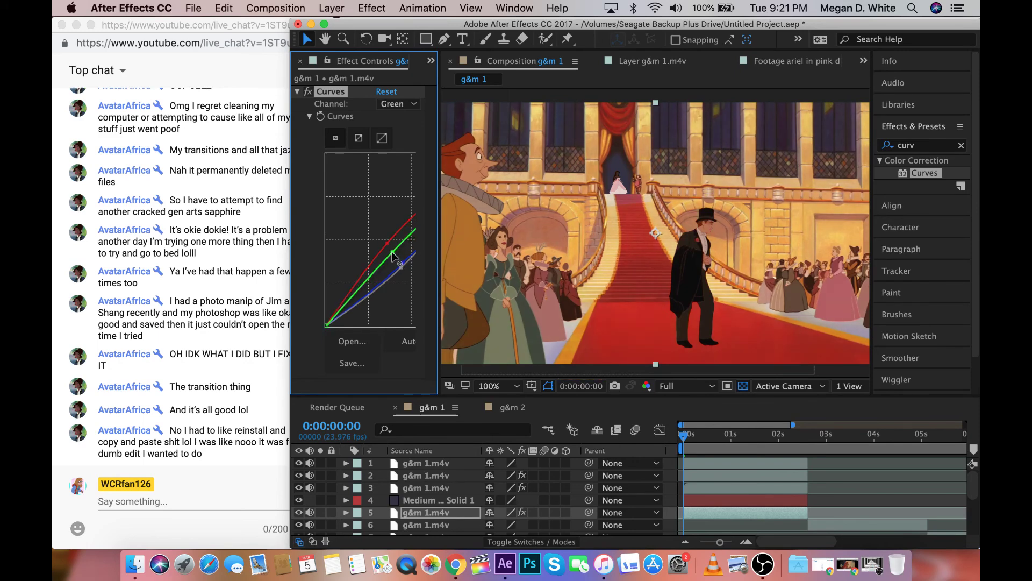
{"action": "mouse_move", "coordinate": [392, 253]}
{"action": "left_mouse_down"}
{"action": "mouse_move", "coordinate": [385, 239]}
{"action": "mouse_move", "coordinate": [393, 248]}
{"action": "left_mouse_up"}
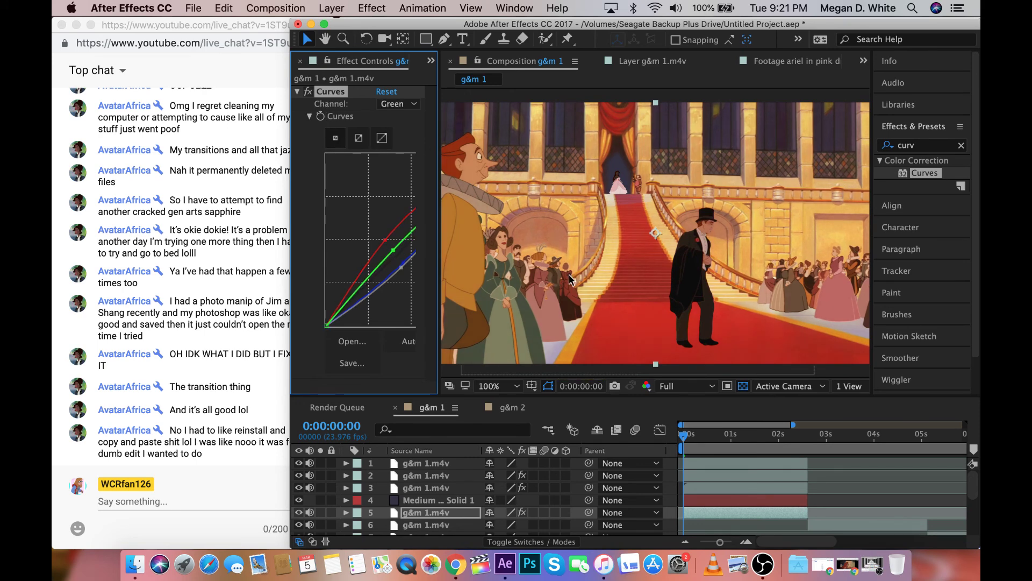
Paste the background's Curves effect onto layer 1
{"action": "left_click", "coordinate": [725, 463]}
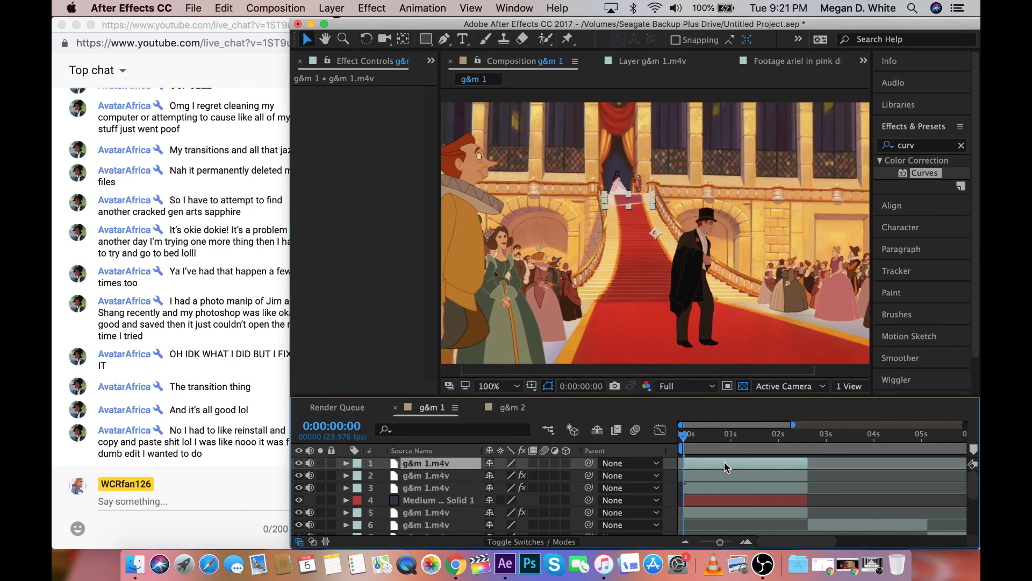
{"action": "key", "text": "super+v"}
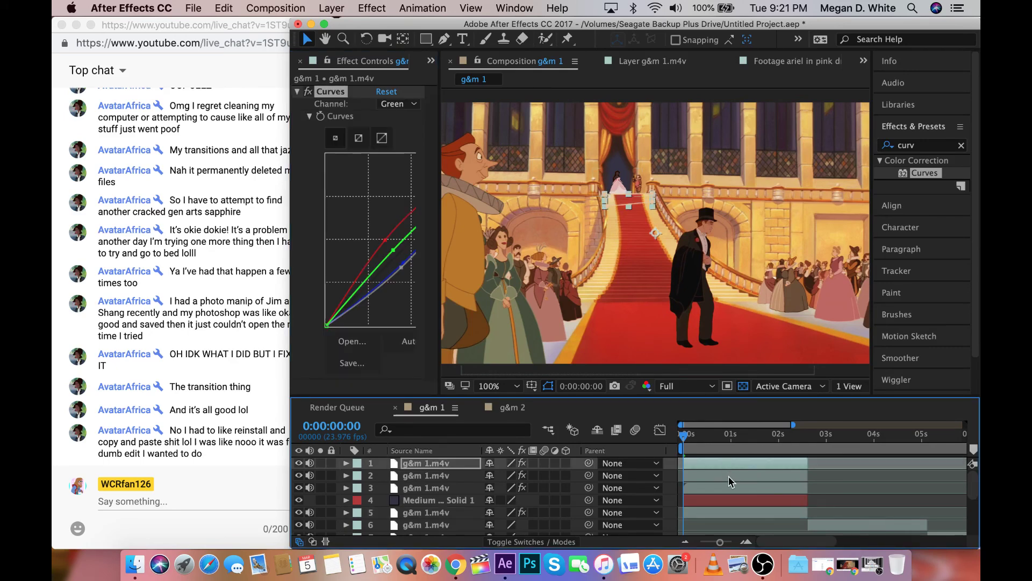
Add a second Curves effect to layer 2, the woman in the pink gown, and raise its red and green curves
{"action": "left_click", "coordinate": [729, 476]}
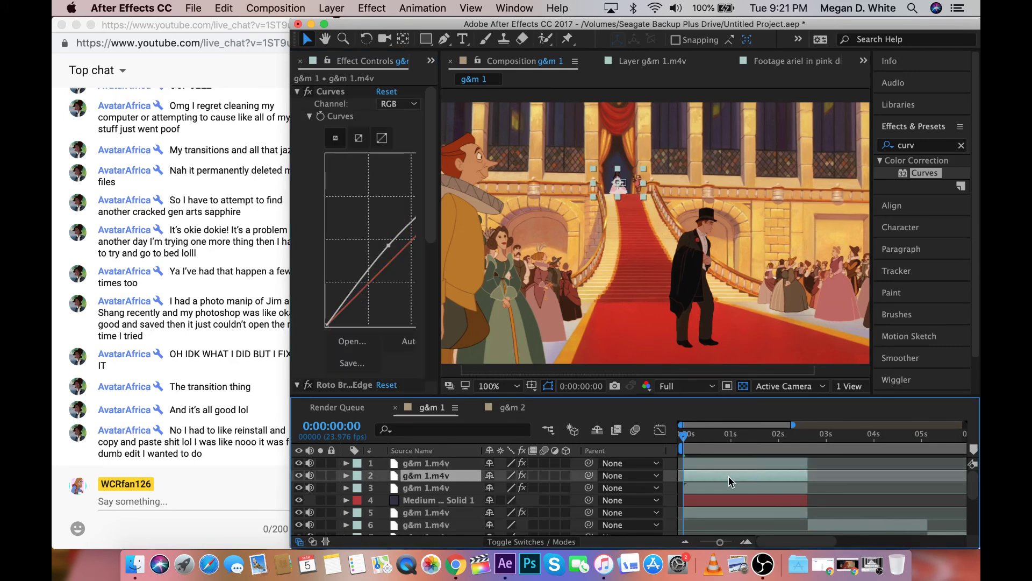
{"action": "left_click", "coordinate": [930, 174]}
{"action": "double_click", "coordinate": [930, 173]}
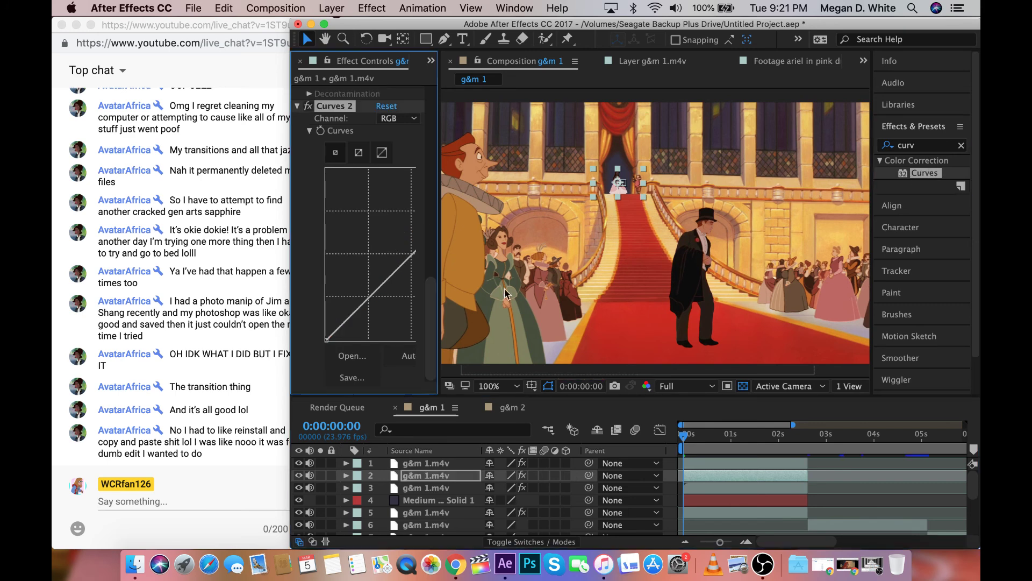
{"action": "left_click_drag", "start_coordinate": [383, 282], "coordinate": [382, 279]}
{"action": "key", "text": "Down"}
{"action": "key", "text": "Down"}
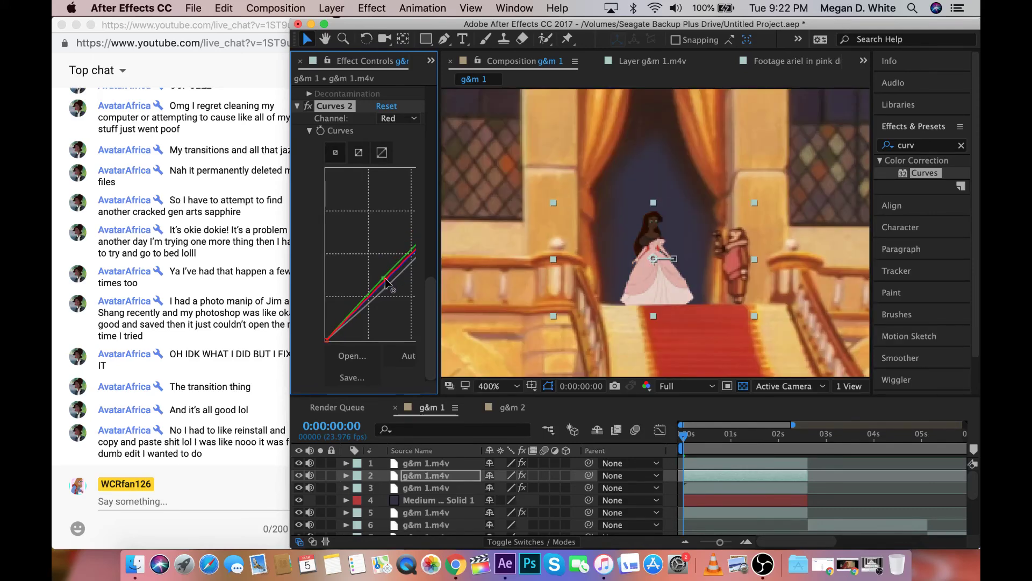
{"action": "mouse_move", "coordinate": [387, 280]}
{"action": "left_mouse_down"}
{"action": "mouse_move", "coordinate": [377, 270]}
{"action": "mouse_move", "coordinate": [390, 293]}
{"action": "left_mouse_up"}
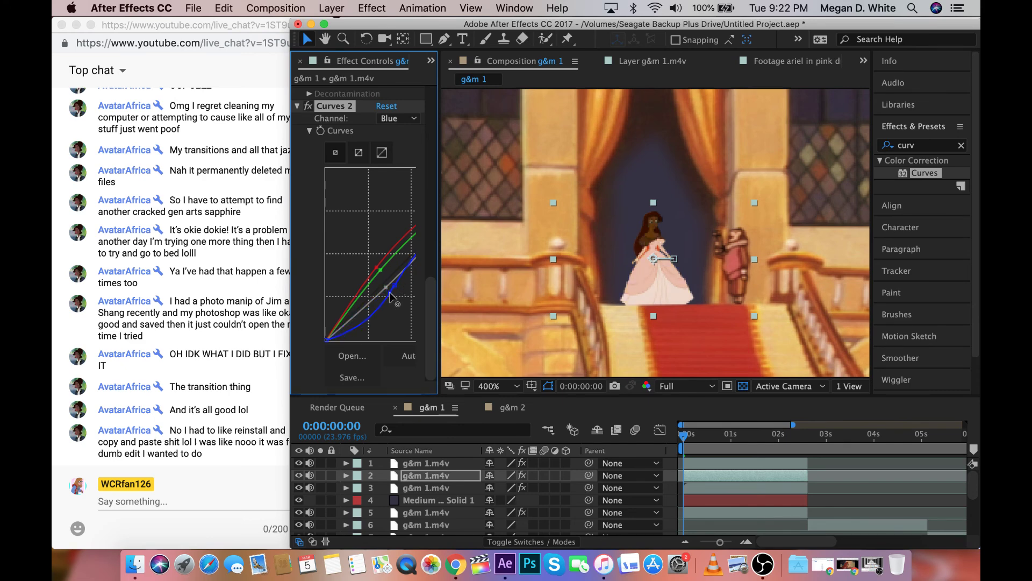
Undo the last blue curve change on the gowned woman's Curves 2, and lower its blue and RGB curves slightly
{"action": "left_click", "coordinate": [224, 7]}
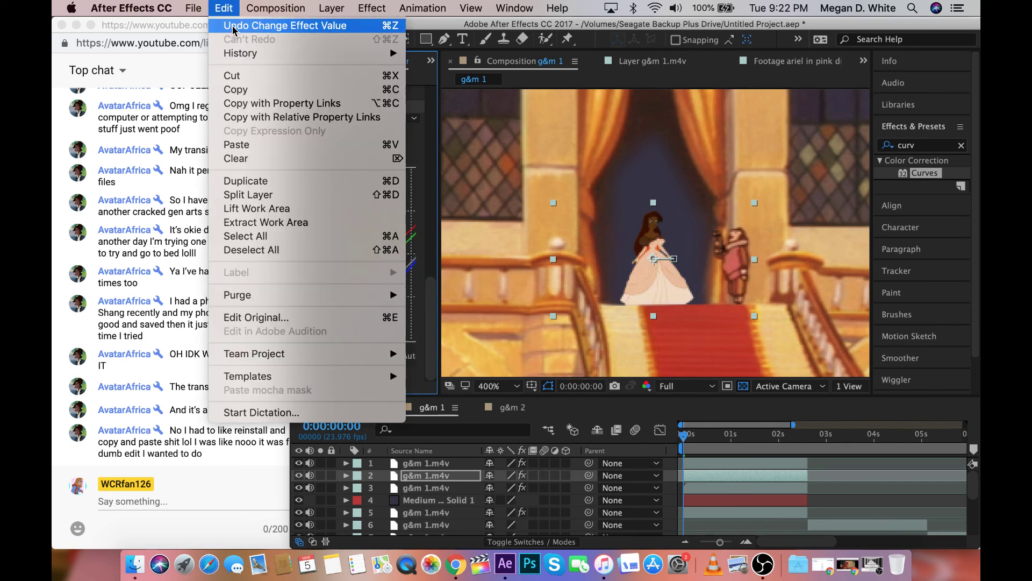
{"action": "left_click", "coordinate": [249, 390]}
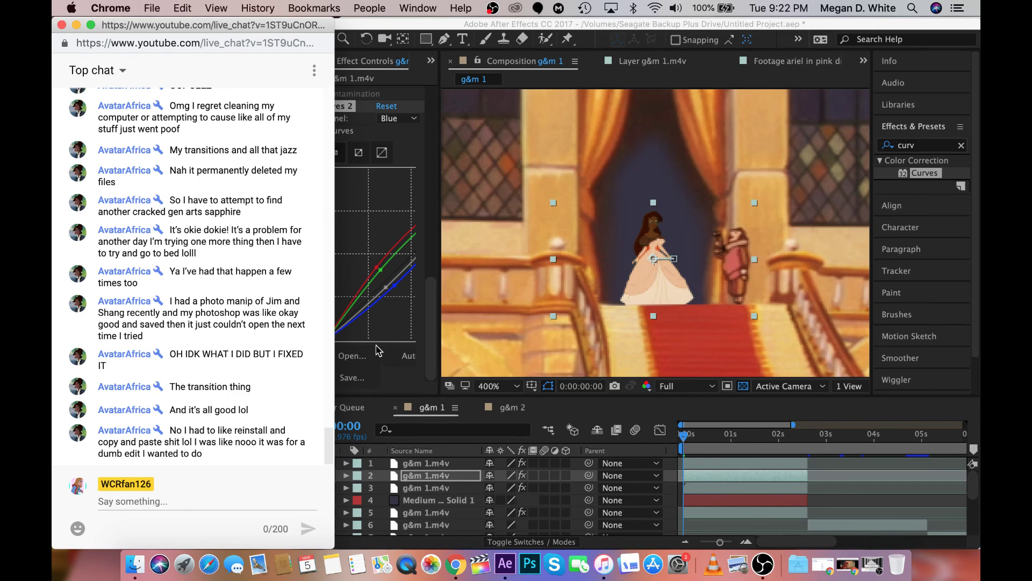
{"action": "left_click", "coordinate": [378, 351]}
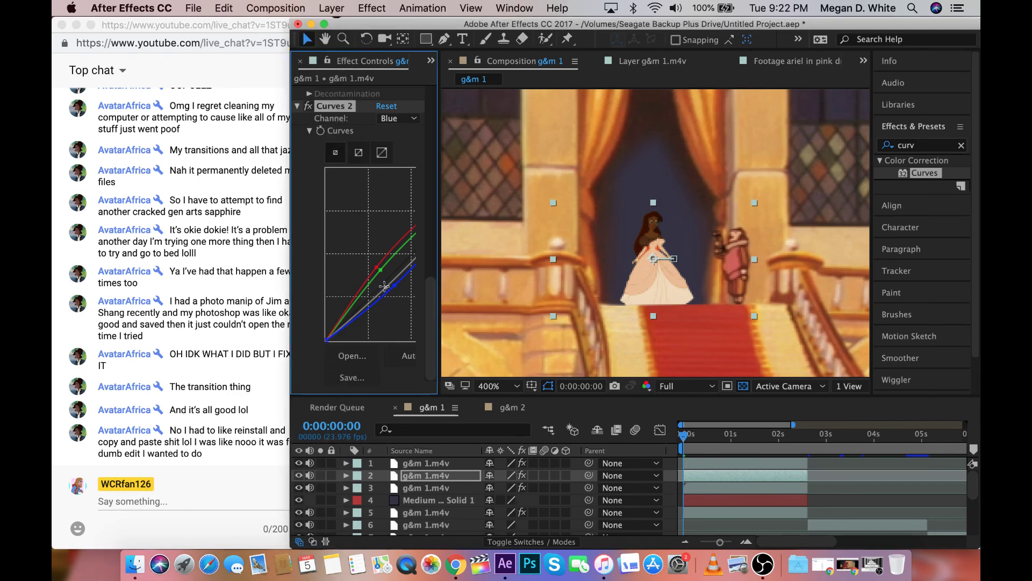
{"action": "left_click", "coordinate": [386, 293]}
{"action": "left_click_drag", "start_coordinate": [387, 291], "coordinate": [386, 293]}
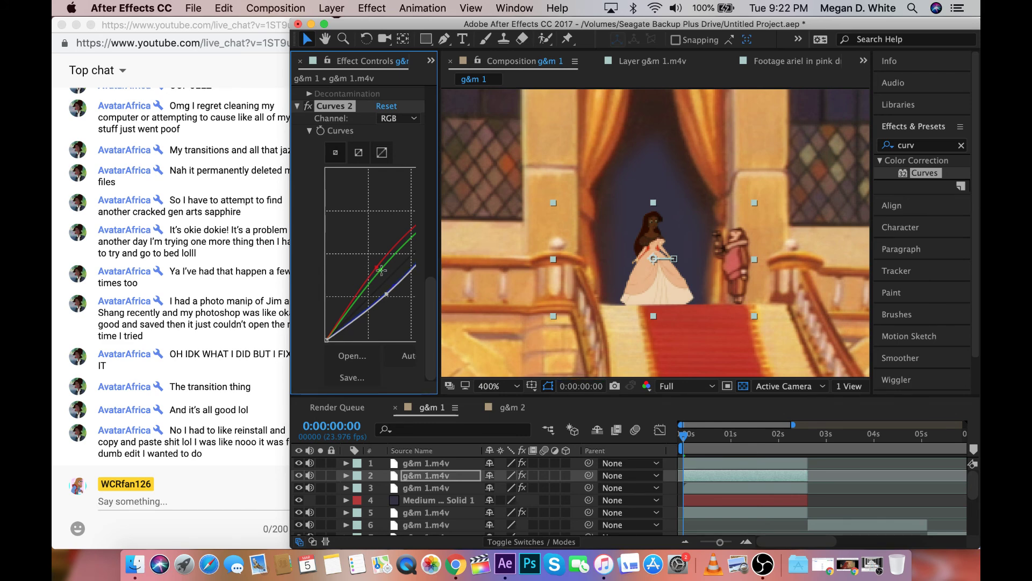
Lower the green curve slightly in the gowned woman's Curves 2, check the live chat, and compare her colours with the scene
{"action": "left_click_drag", "start_coordinate": [380, 269], "coordinate": [380, 272]}
{"action": "left_click", "coordinate": [254, 372]}
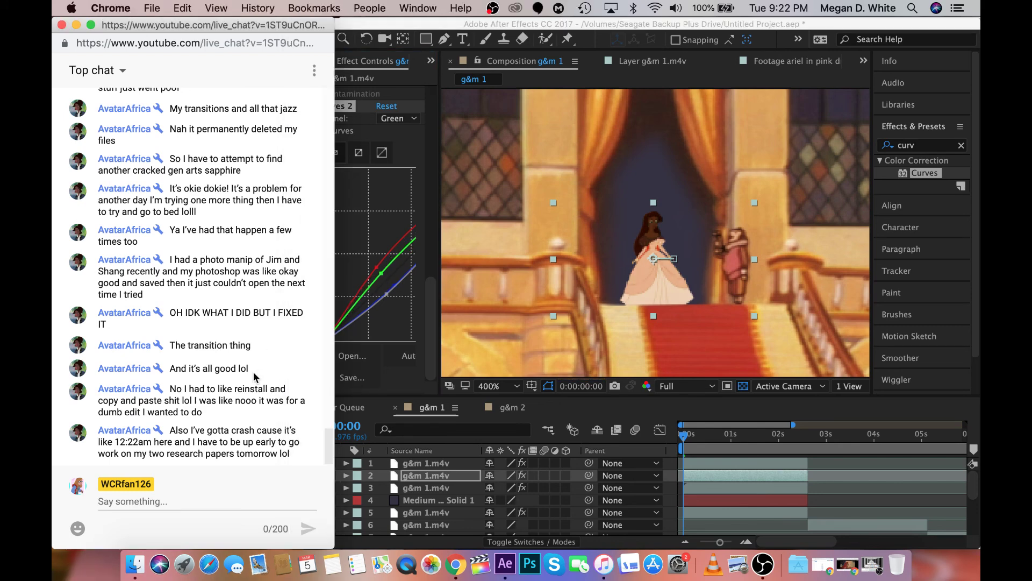
{"action": "left_click", "coordinate": [621, 264]}
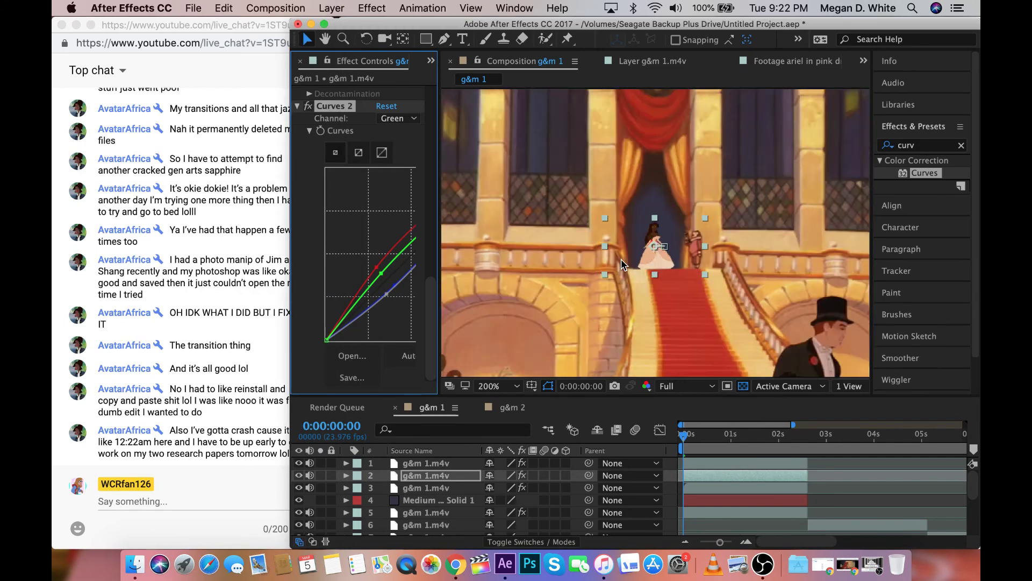
{"action": "key", "text": "/"}
{"action": "key", "text": "period"}
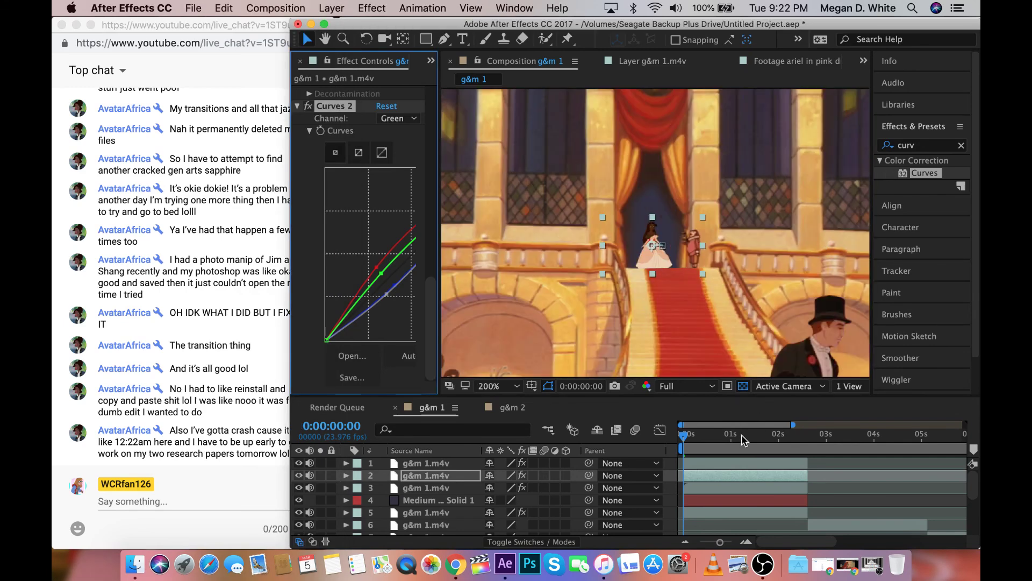
{"action": "key", "text": "comma"}
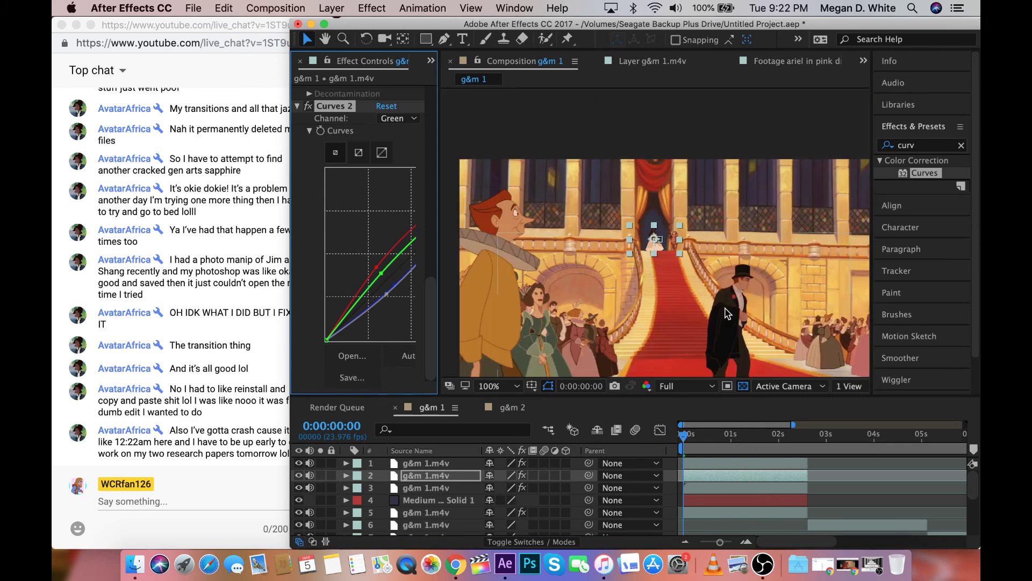
Fit the composition in the viewer, add a second Curves effect to the man's layer 3, and lower its RGB curve slightly
{"action": "left_click", "coordinate": [699, 463]}
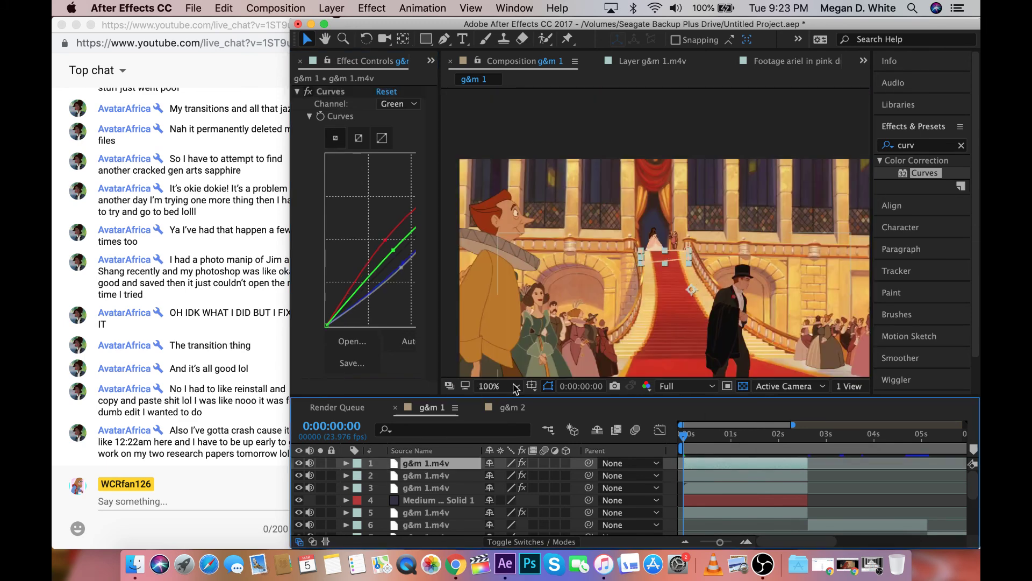
{"action": "left_click", "coordinate": [498, 387]}
{"action": "left_click", "coordinate": [529, 334]}
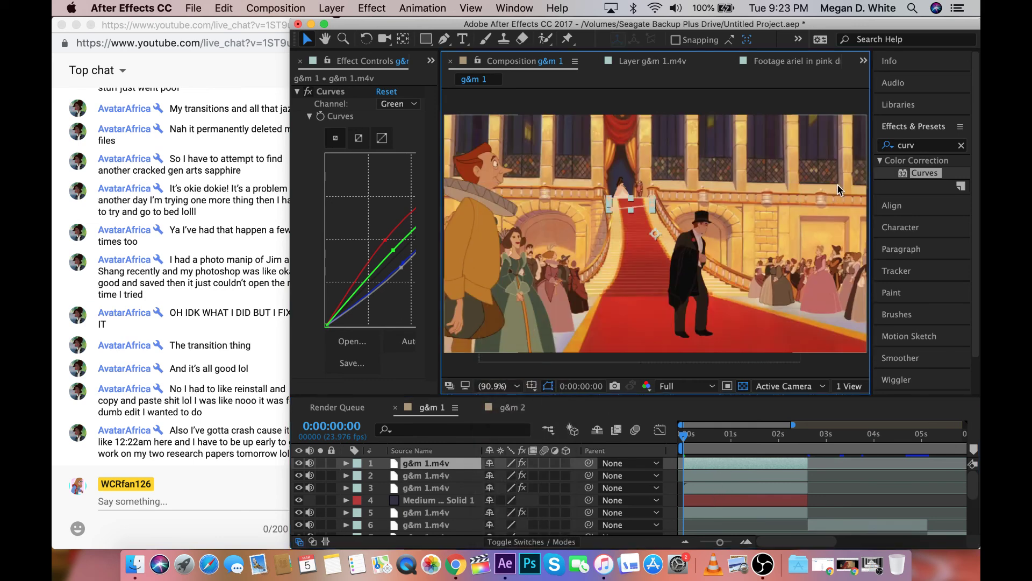
{"action": "left_click_drag", "start_coordinate": [917, 173], "coordinate": [706, 462]}
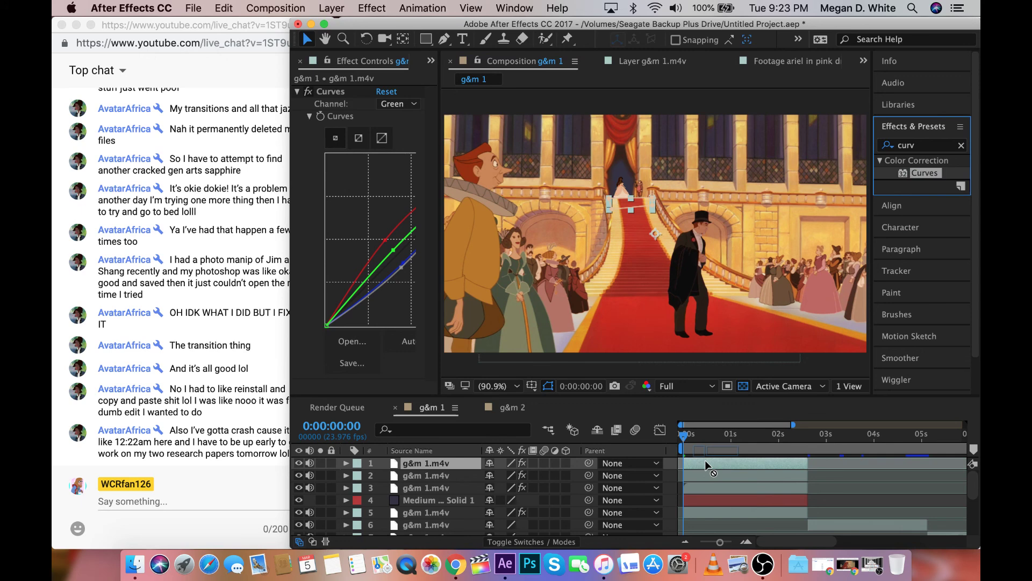
{"action": "left_click_drag", "start_coordinate": [705, 464], "coordinate": [700, 486]}
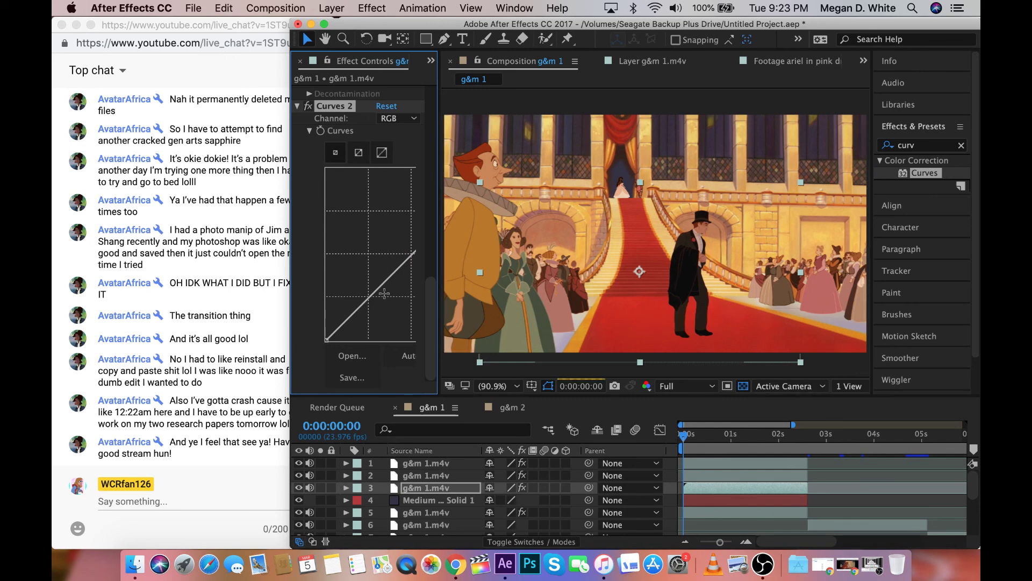
{"action": "left_click_drag", "start_coordinate": [384, 293], "coordinate": [380, 279]}
Raise the red and green curves in Curves 2 on the man's layer to match the warm ballroom
{"action": "left_click", "coordinate": [398, 119]}
{"action": "left_click", "coordinate": [390, 131]}
{"action": "left_click", "coordinate": [268, 385]}
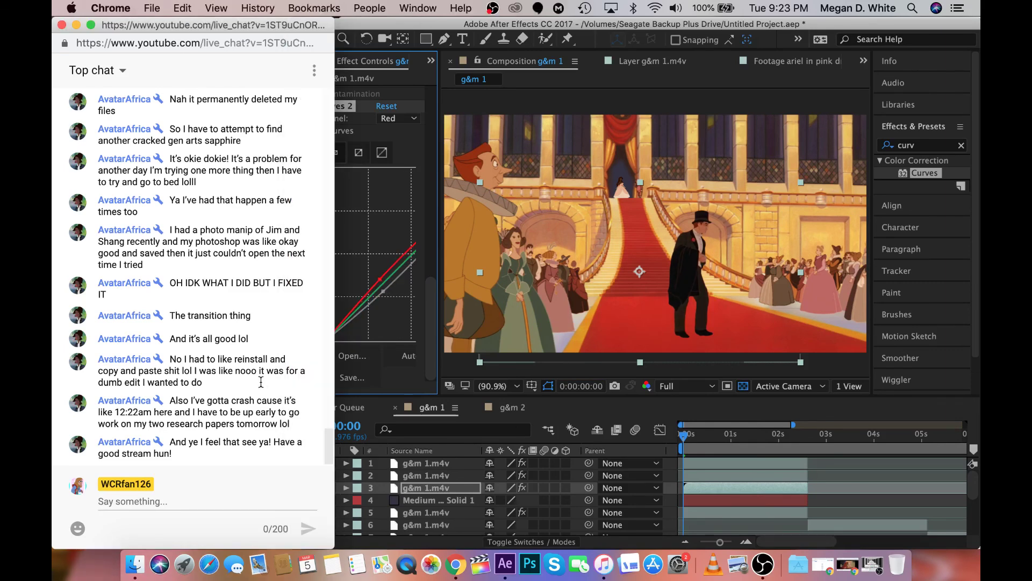
{"action": "left_click", "coordinate": [382, 280]}
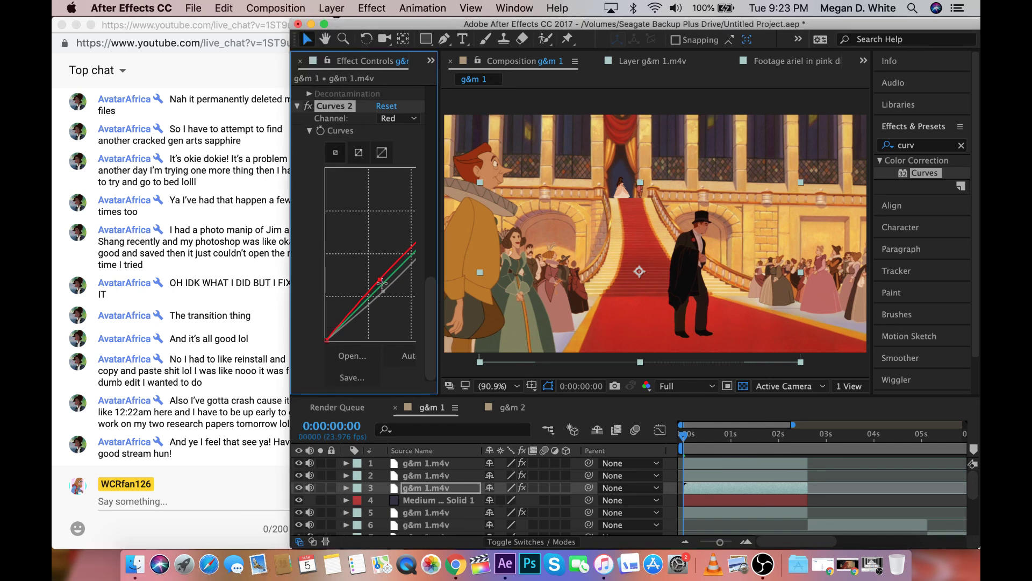
{"action": "left_click_drag", "start_coordinate": [382, 280], "coordinate": [382, 281]}
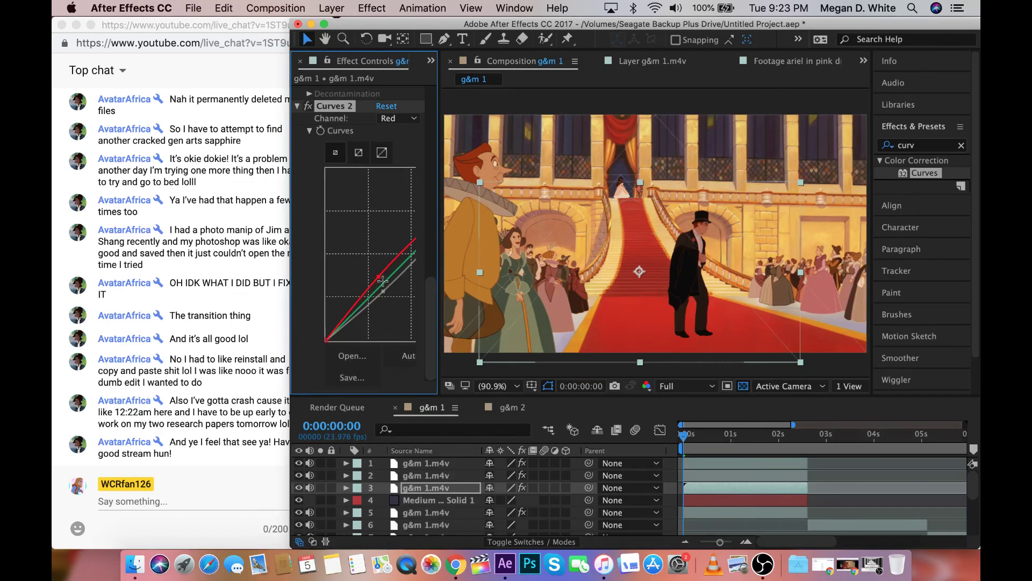
{"action": "key", "text": "Down"}
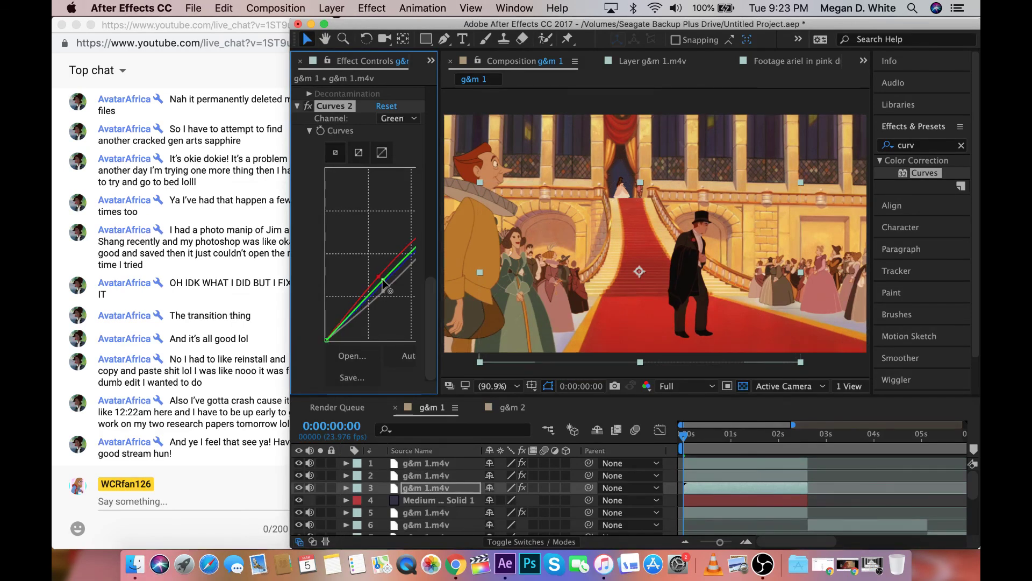
{"action": "left_click_drag", "start_coordinate": [382, 279], "coordinate": [379, 276]}
{"action": "key", "text": "super+z"}
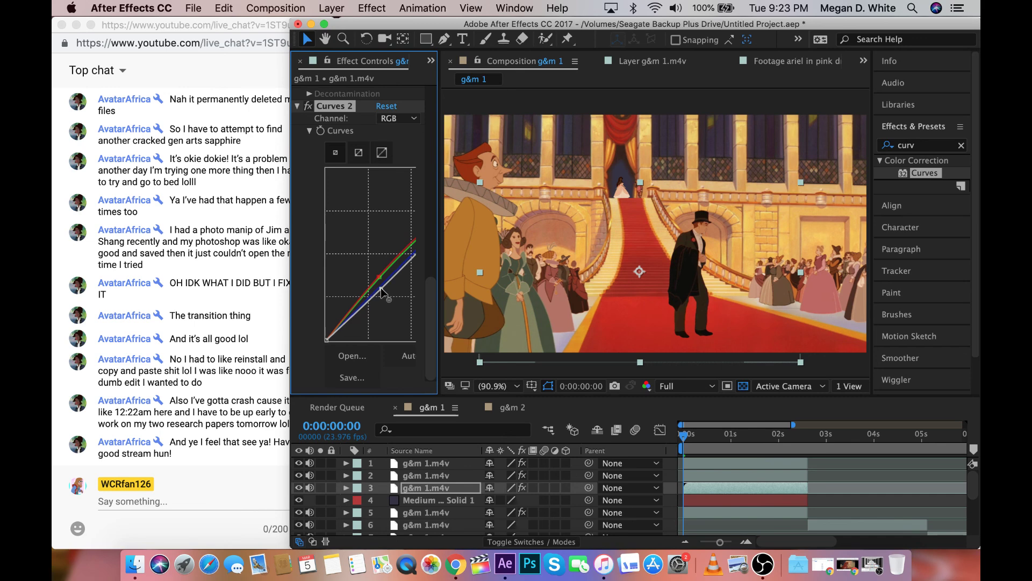
Duplicate the man's layer 3 and apply the Drop Shadow effect to the lower copy, layer 4, searching for "shado"
{"action": "left_click", "coordinate": [696, 487]}
{"action": "key", "text": "super+z"}
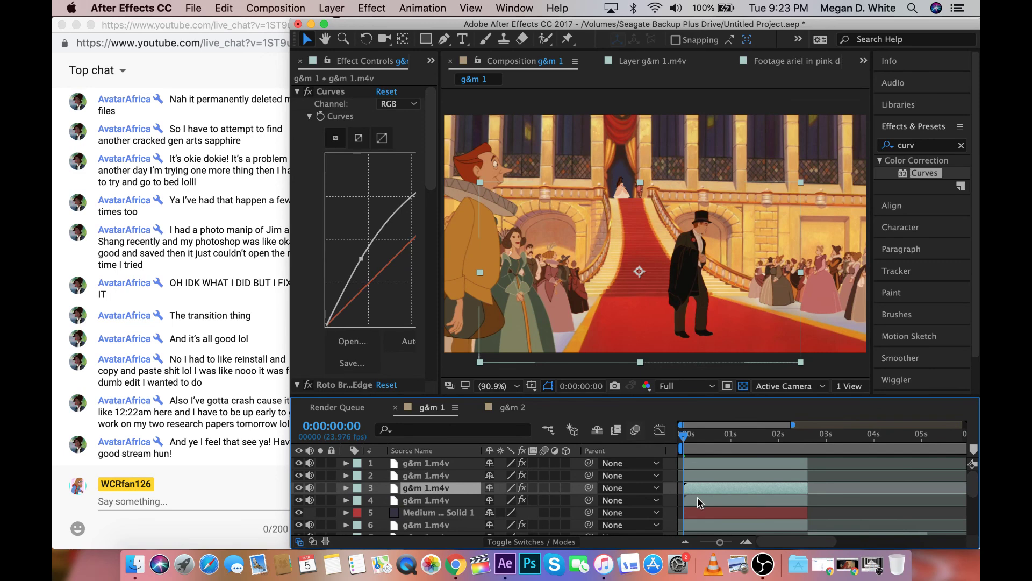
{"action": "left_click", "coordinate": [698, 499]}
{"action": "left_click", "coordinate": [878, 142]}
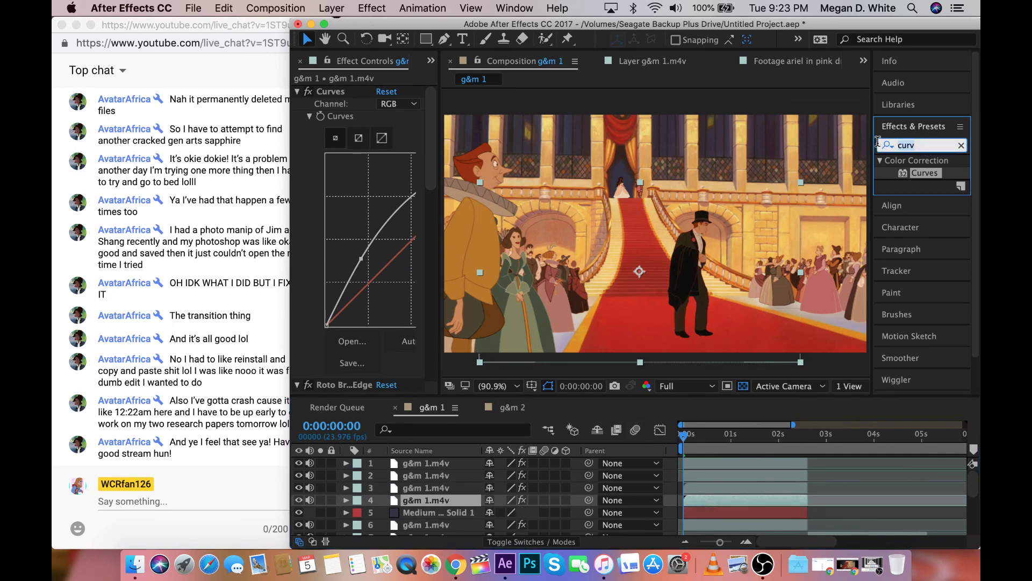
{"action": "type", "text": "shado"}
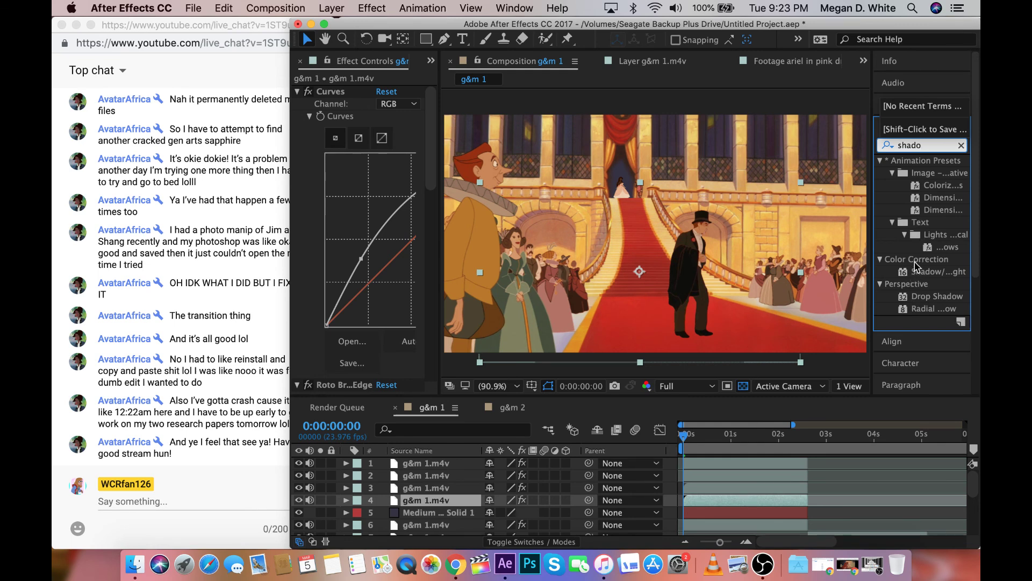
{"action": "left_click_drag", "start_coordinate": [874, 245], "coordinate": [842, 249]}
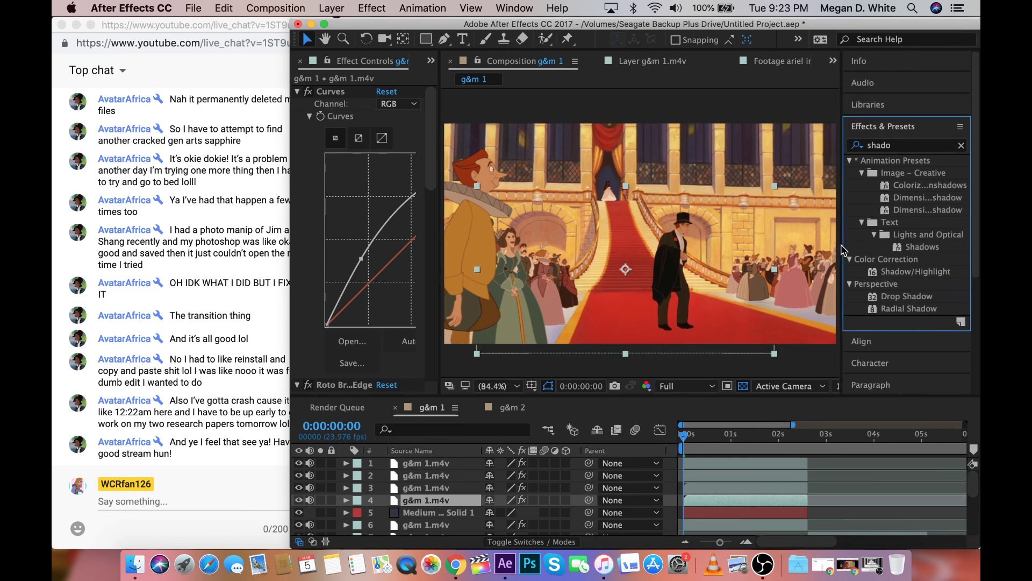
{"action": "left_click", "coordinate": [895, 296]}
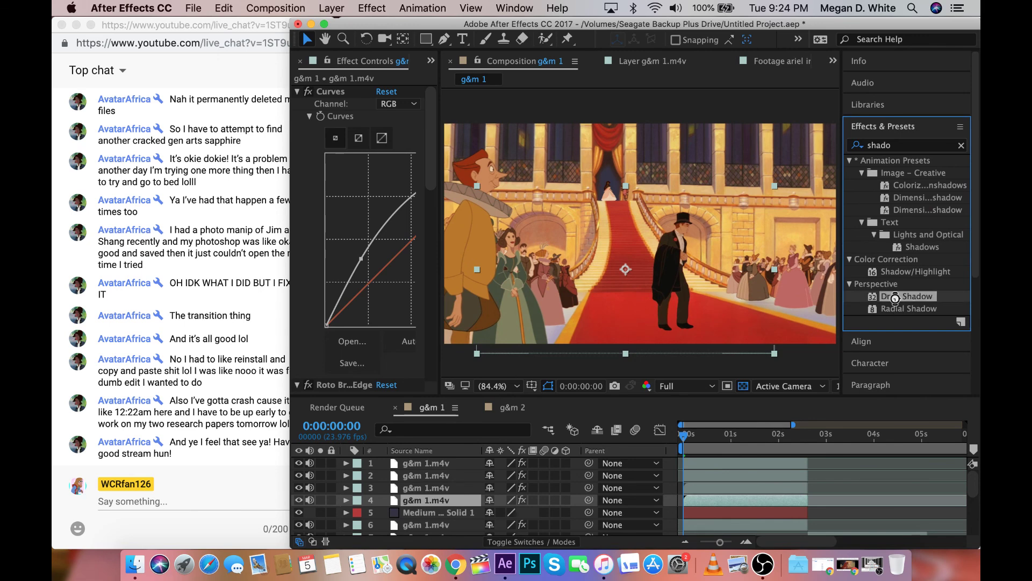
{"action": "left_click_drag", "start_coordinate": [895, 296], "coordinate": [360, 336]}
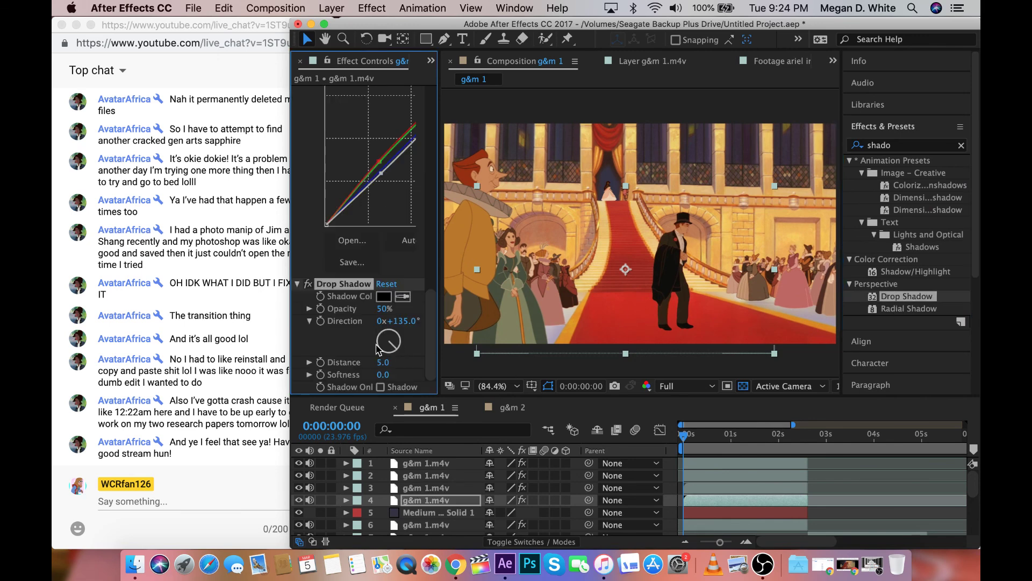
Enable Shadow Only and set the distance to 0 in layer 4's Drop Shadow effect, and save the project
{"action": "left_click", "coordinate": [381, 387]}
{"action": "left_click", "coordinate": [383, 363]}
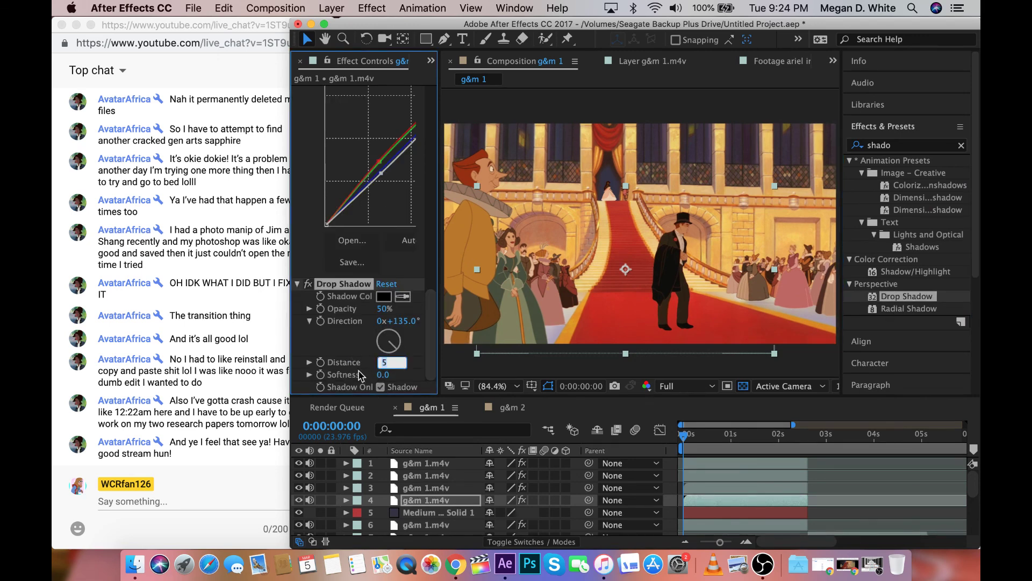
{"action": "key", "text": "Return"}
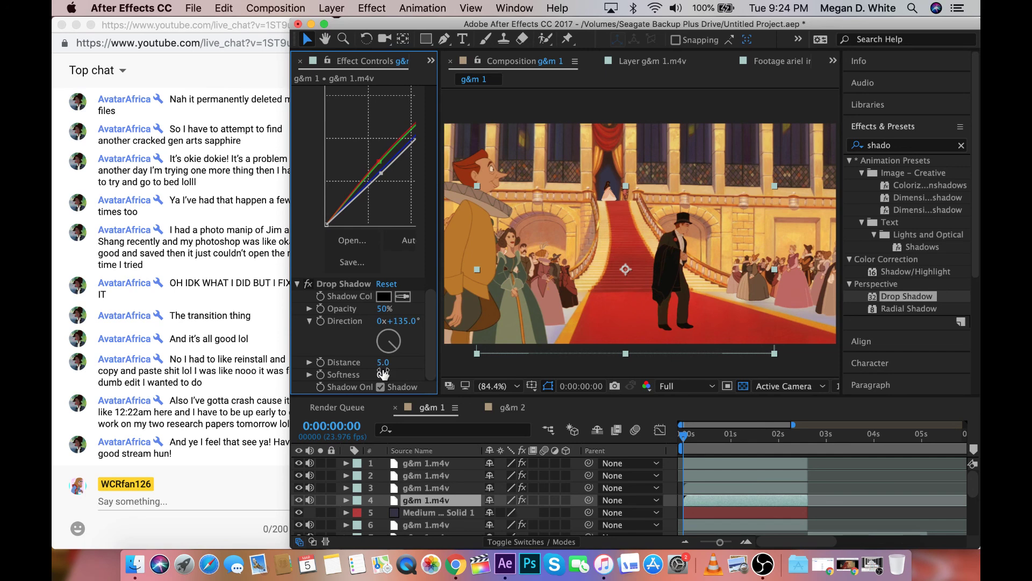
{"action": "left_click", "coordinate": [383, 373]}
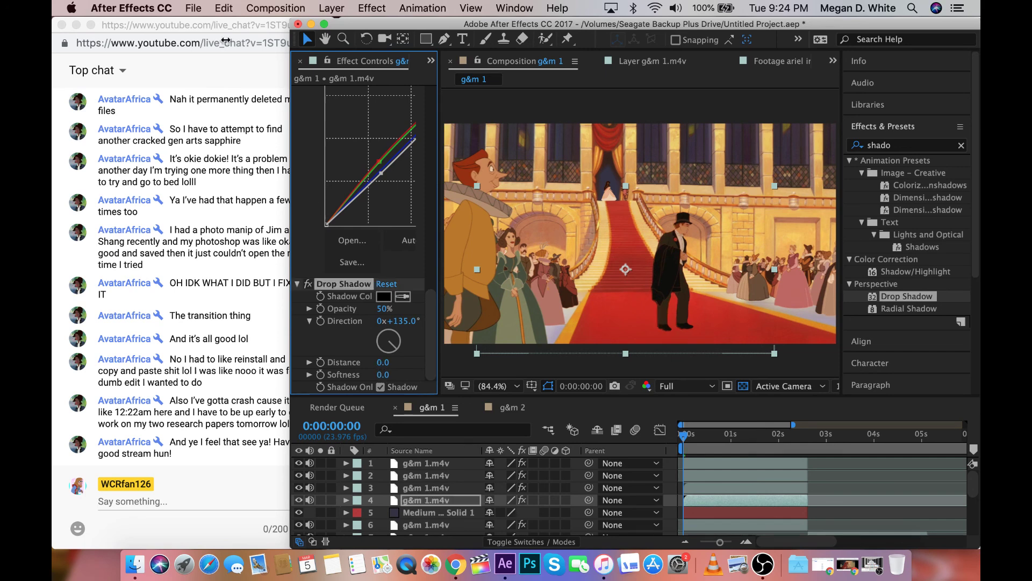
{"action": "left_click", "coordinate": [200, 8]}
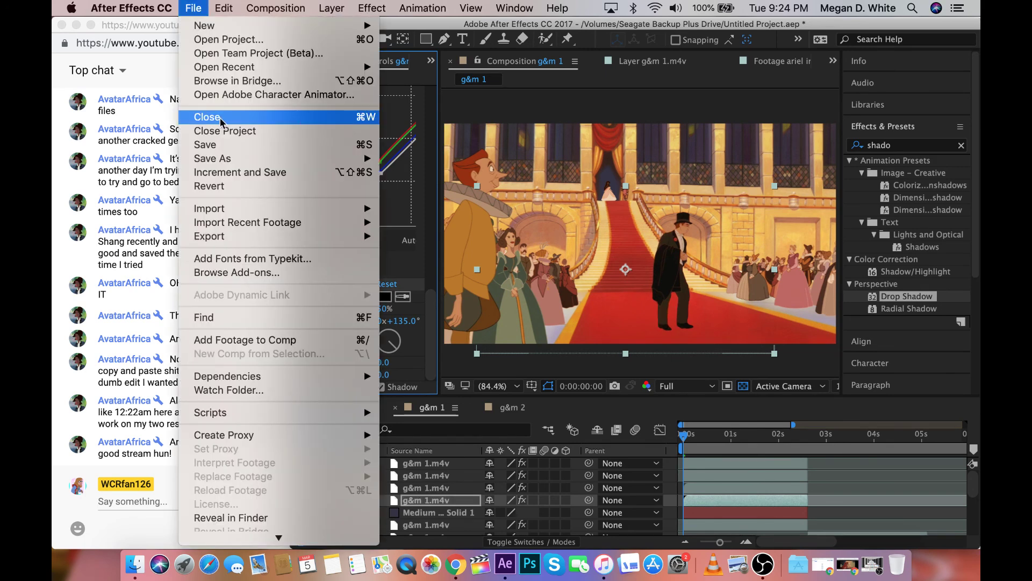
{"action": "left_click", "coordinate": [221, 145]}
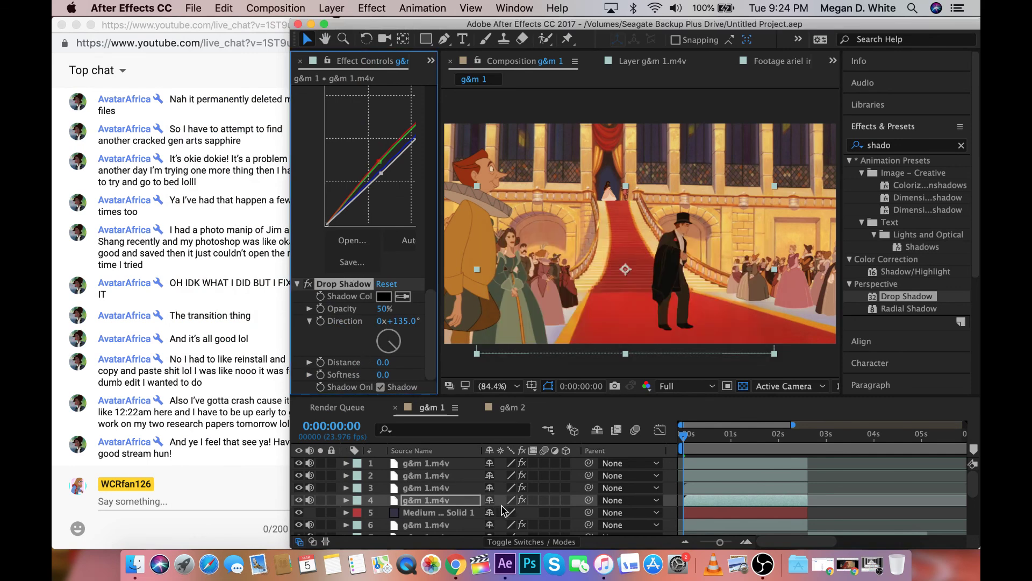
Turn the man's shadow copy, layer 4, into a 3D layer and reveal its Transform rotation properties
{"action": "left_click", "coordinate": [565, 501]}
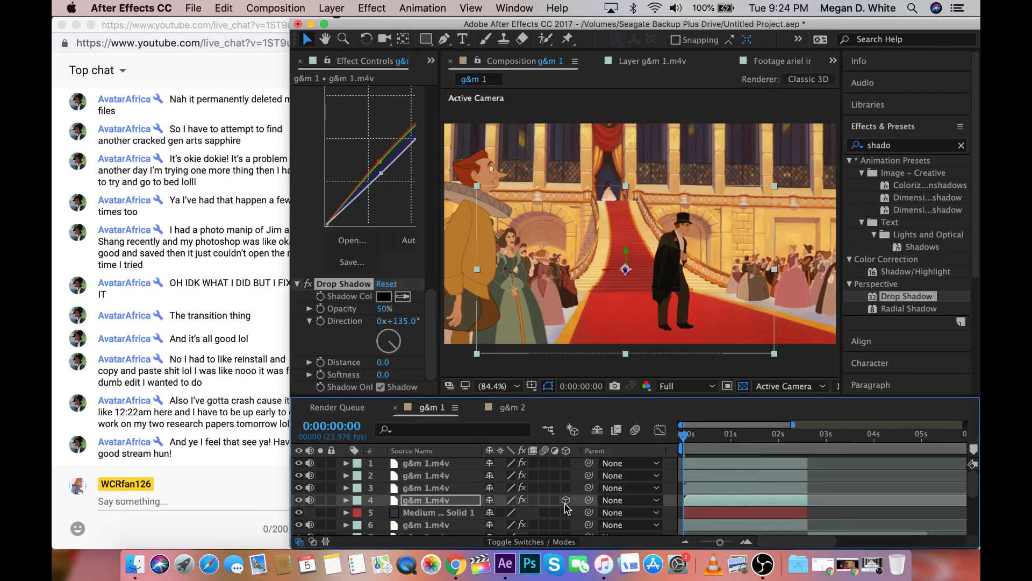
{"action": "key", "text": "F2"}
{"action": "left_click", "coordinate": [347, 500]}
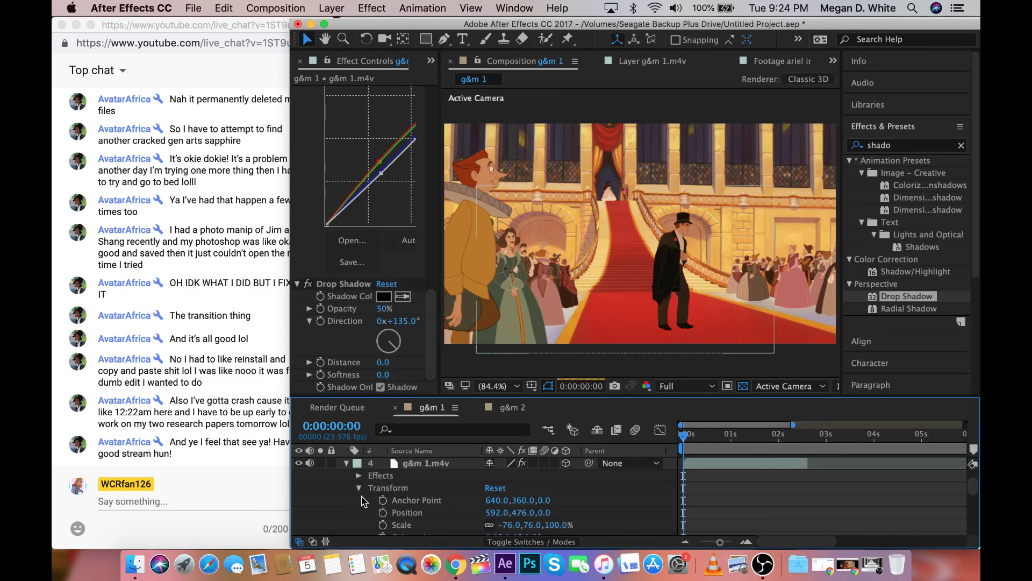
{"action": "scroll", "coordinate": [372, 505], "scroll_direction": "down", "scroll_amount": 2}
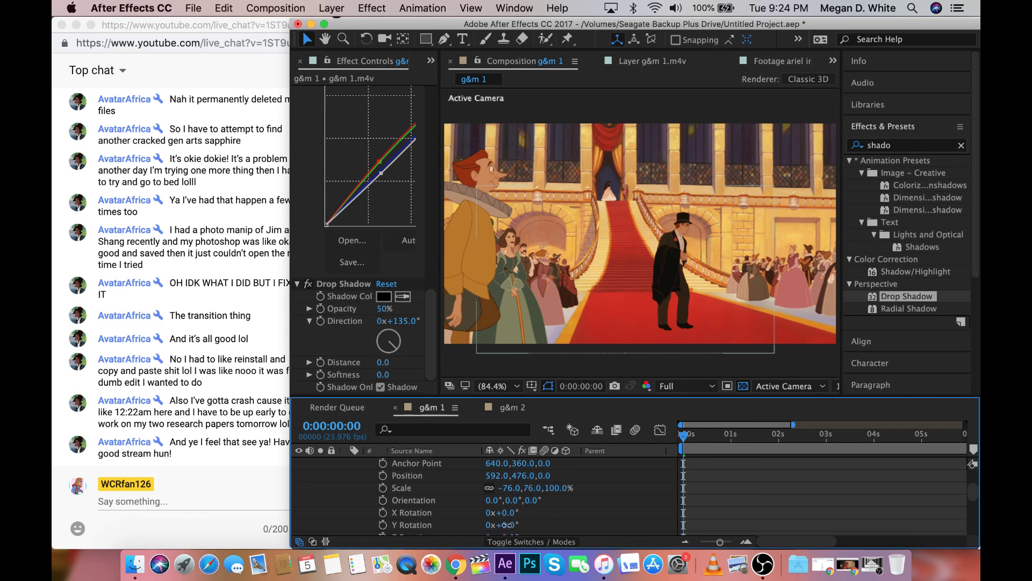
Try a Y rotation of 21° and a Z rotation of 19° on the shadow layer, undoing each
{"action": "left_click_drag", "start_coordinate": [503, 525], "coordinate": [522, 530]}
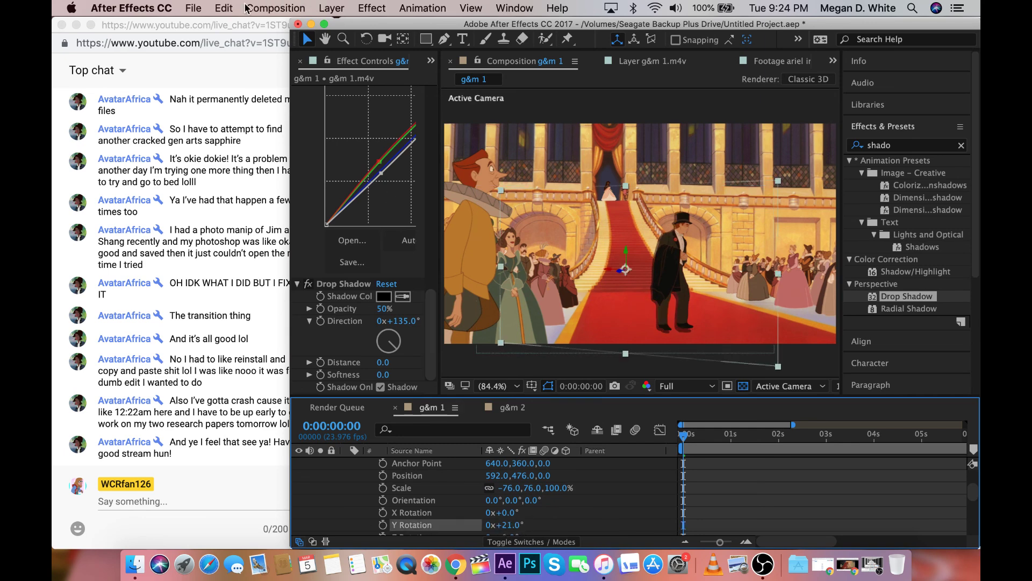
{"action": "left_click", "coordinate": [224, 8]}
{"action": "left_click", "coordinate": [237, 26]}
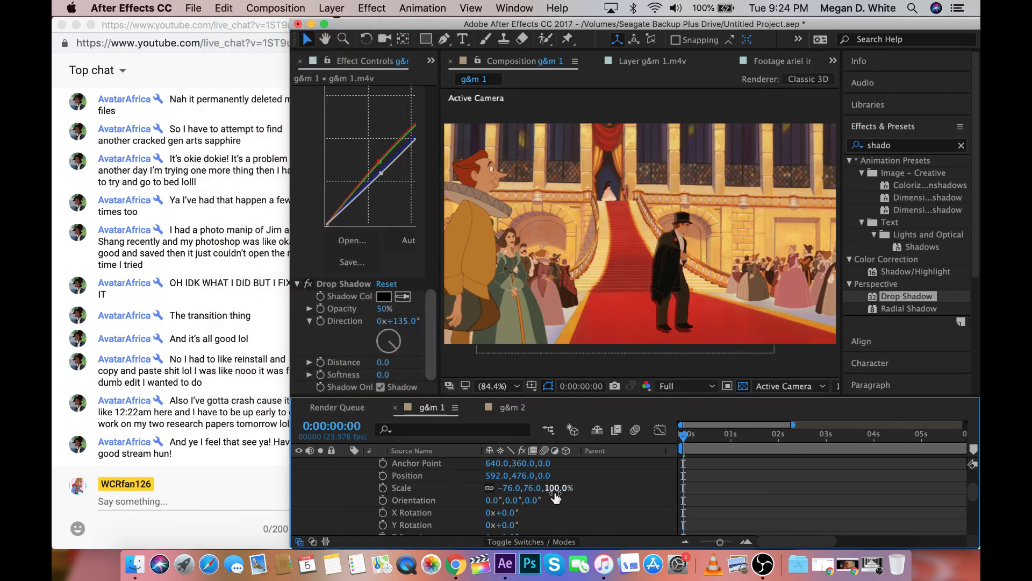
{"action": "scroll", "coordinate": [514, 529], "scroll_direction": "down", "scroll_amount": 2}
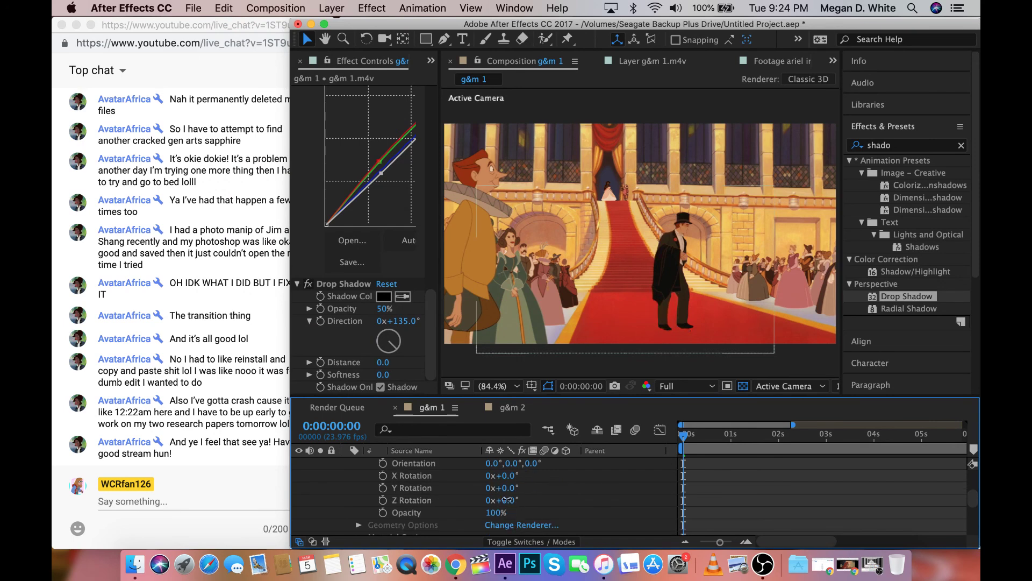
{"action": "left_click_drag", "start_coordinate": [507, 500], "coordinate": [522, 499]}
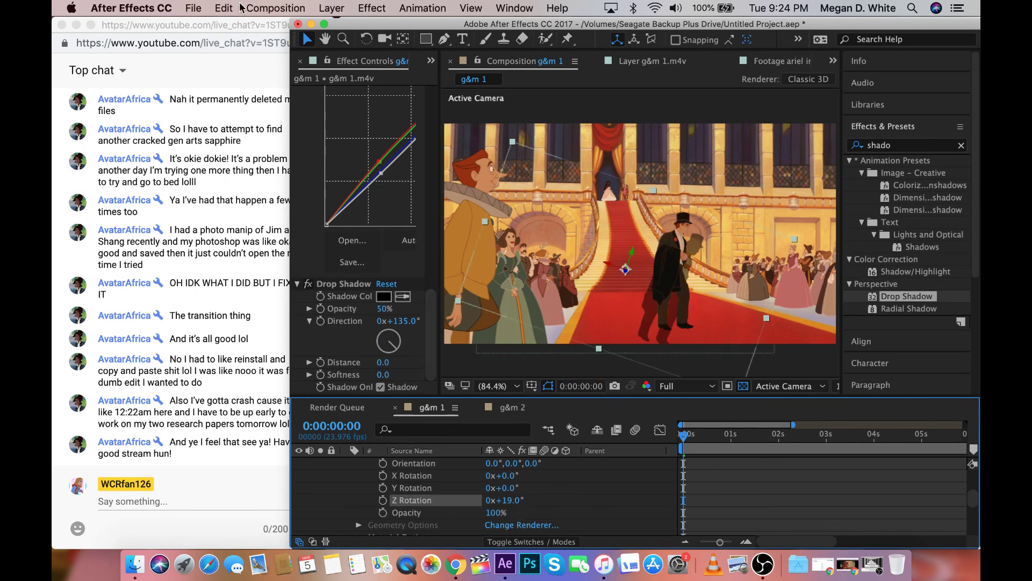
{"action": "left_click", "coordinate": [224, 8]}
{"action": "left_click", "coordinate": [237, 26]}
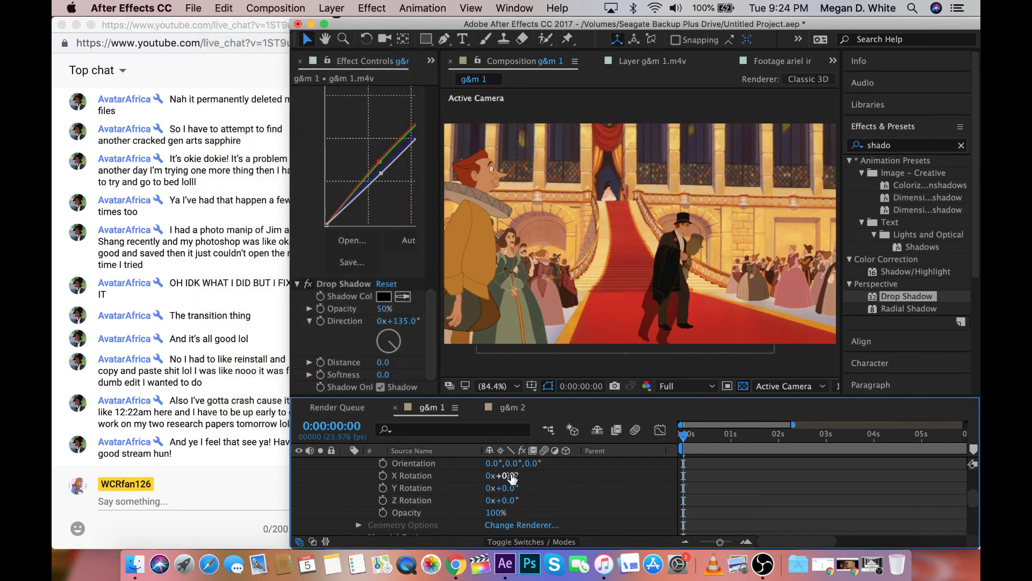
Lay the shadow down at the man's feet with an X rotation of 98° and set the Drop Shadow softness to 13
{"action": "left_click_drag", "start_coordinate": [508, 475], "coordinate": [588, 483]}
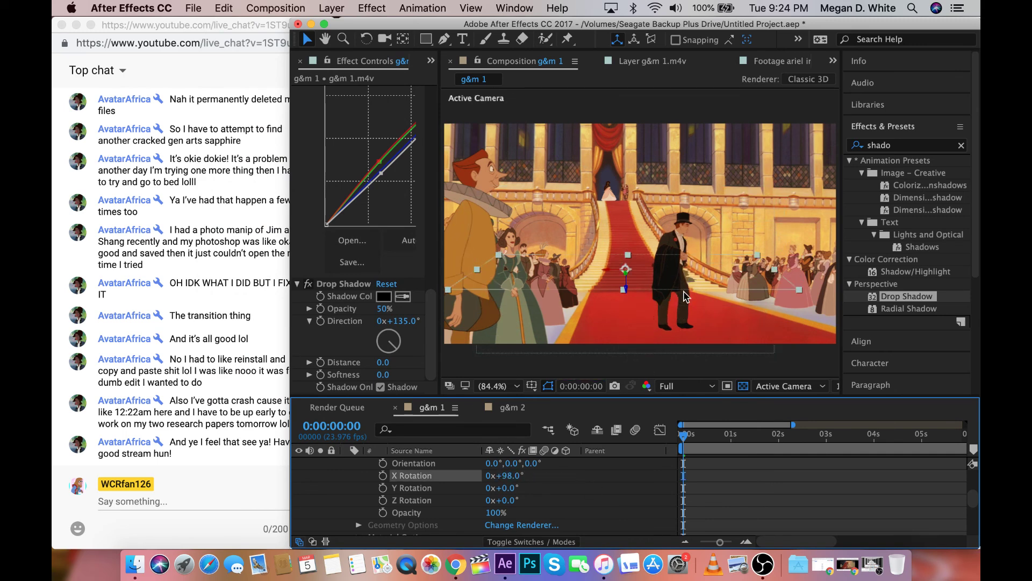
{"action": "left_click_drag", "start_coordinate": [686, 282], "coordinate": [688, 354]}
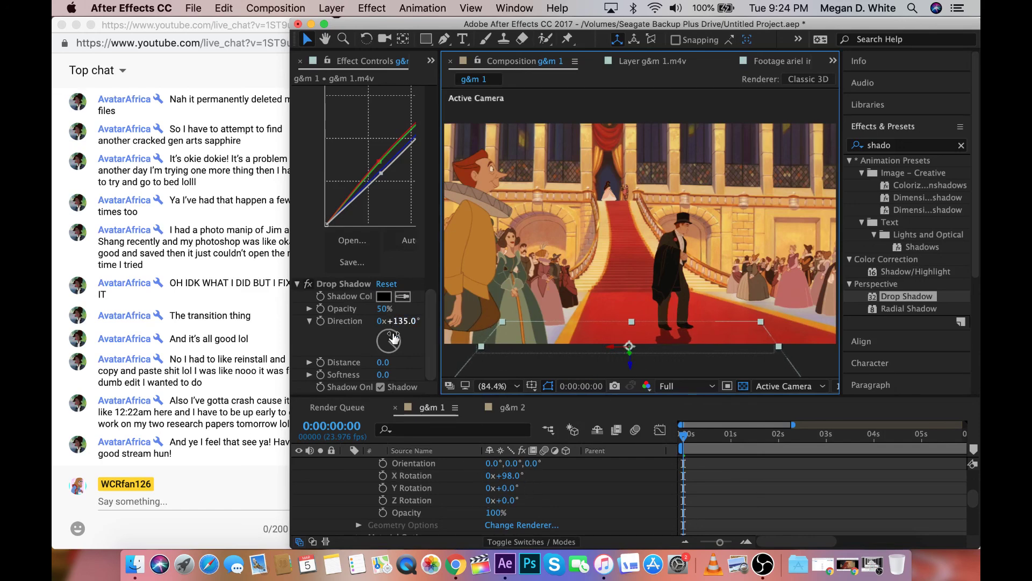
{"action": "left_click_drag", "start_coordinate": [383, 375], "coordinate": [393, 371]}
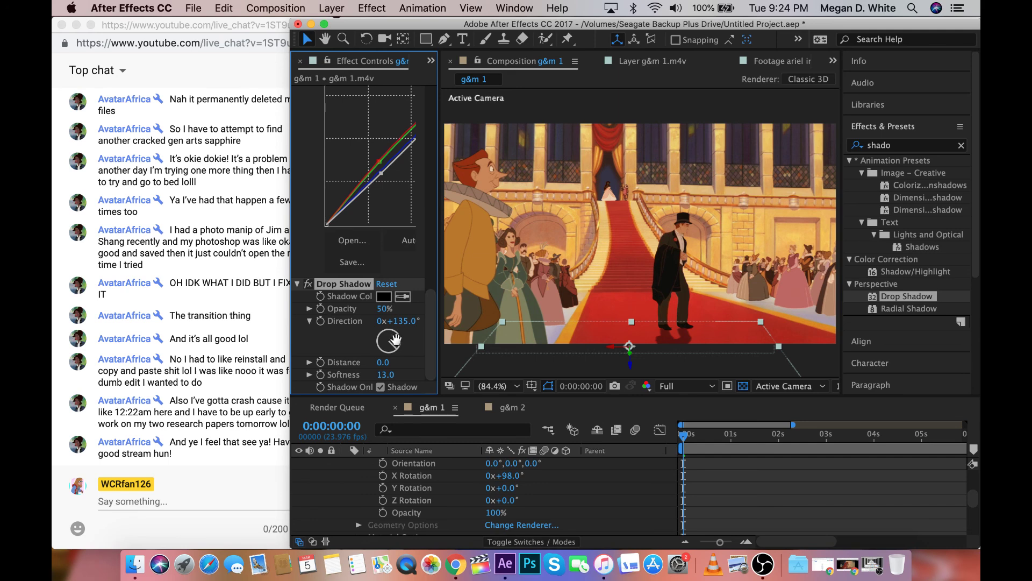
Angle the shadow on the carpet by setting layer 4's Z rotation to 22°
{"action": "scroll", "coordinate": [399, 504], "scroll_direction": "up", "scroll_amount": 5}
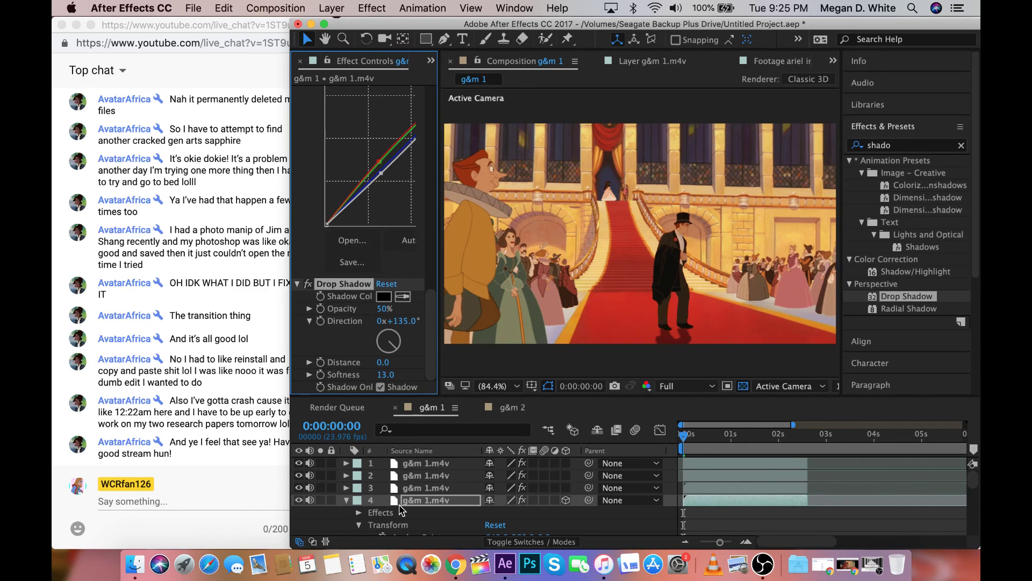
{"action": "left_click", "coordinate": [425, 500]}
{"action": "scroll", "coordinate": [425, 499], "scroll_direction": "down", "scroll_amount": 8}
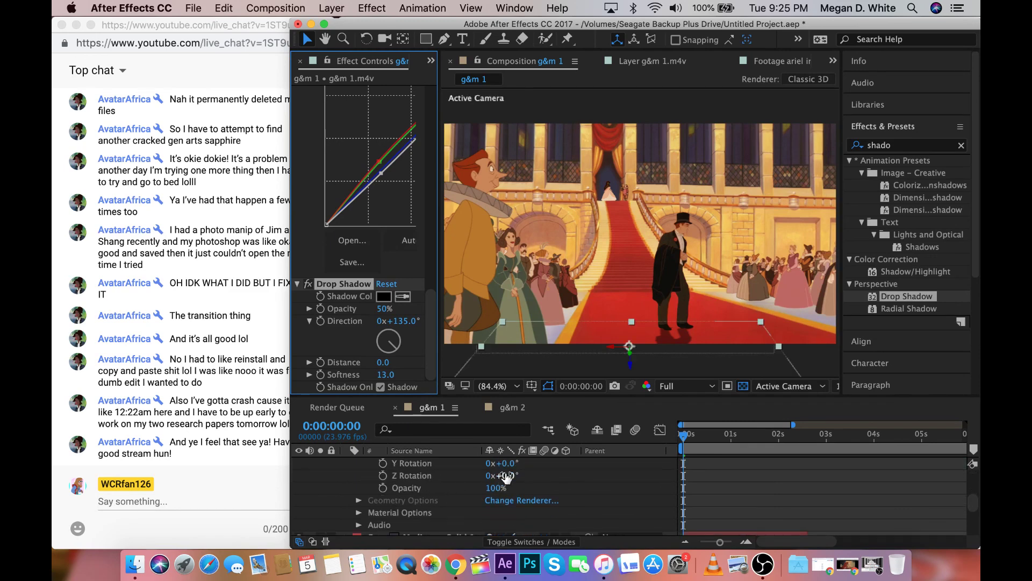
{"action": "left_click_drag", "start_coordinate": [506, 476], "coordinate": [521, 487]}
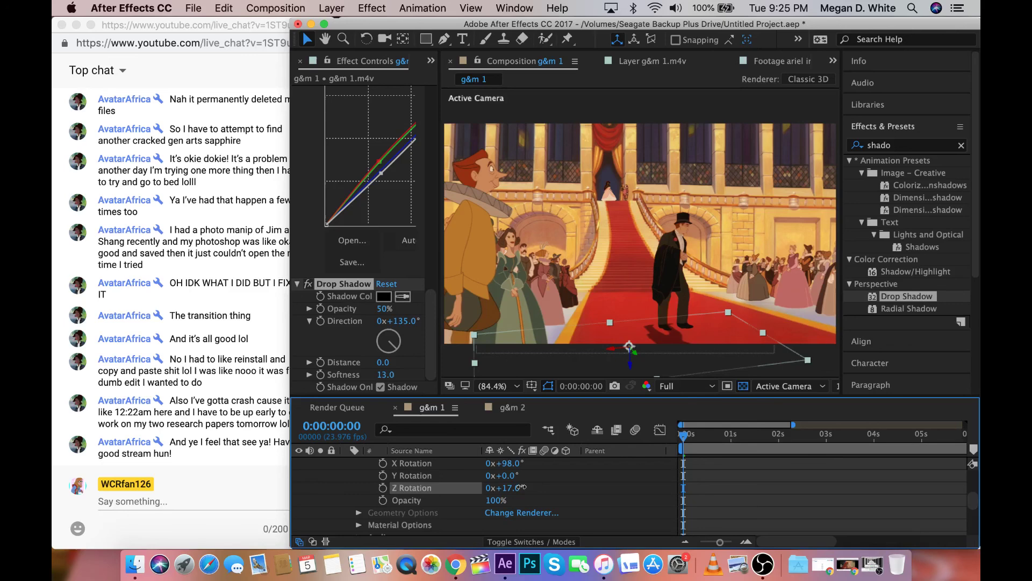
Move the shadow layer slightly to the right so the shadow lines up with the man's feet
{"action": "left_click", "coordinate": [709, 341]}
{"action": "key", "text": "KP_Add"}
{"action": "key", "text": "KP_Add"}
{"action": "key", "text": "KP_Add"}
{"action": "key", "text": "KP_Add"}
{"action": "key", "text": "KP_Add"}
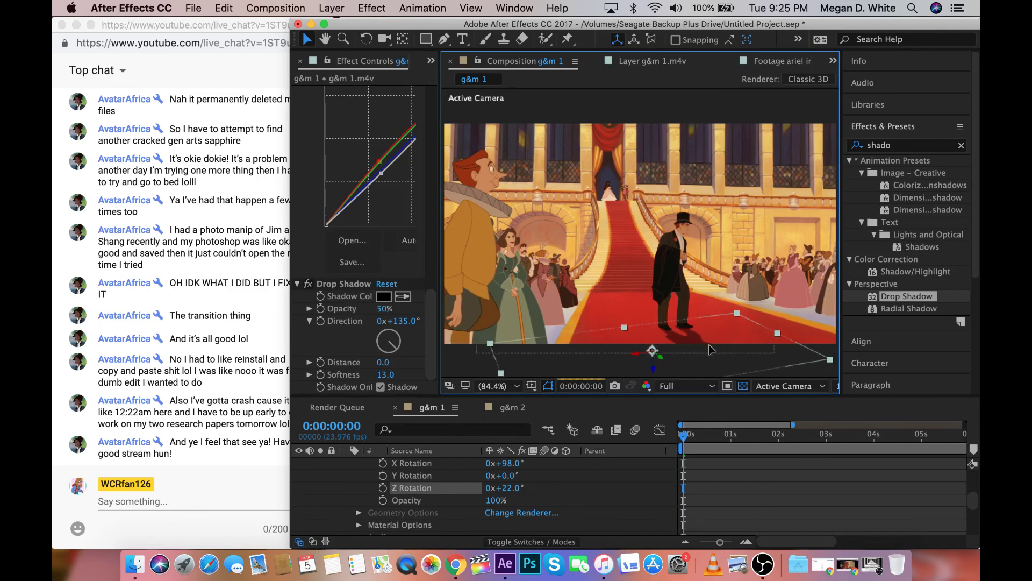
{"action": "key", "text": "Right"}
{"action": "key", "text": "Right"}
{"action": "key", "text": "Right"}
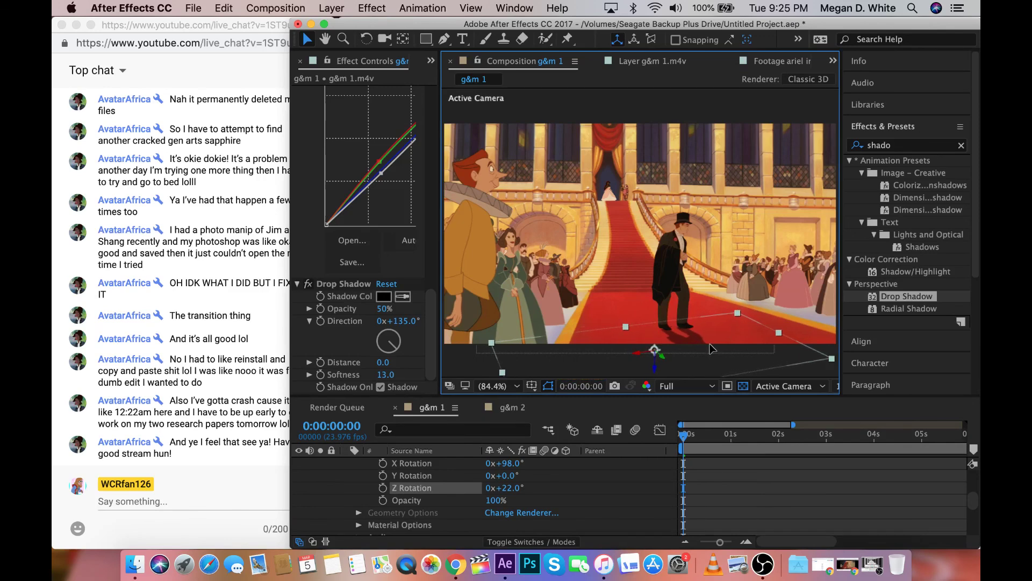
{"action": "key", "text": "Right"}
{"action": "key", "text": "Right"}
{"action": "key", "text": "Right"}
{"action": "key", "text": "Right"}
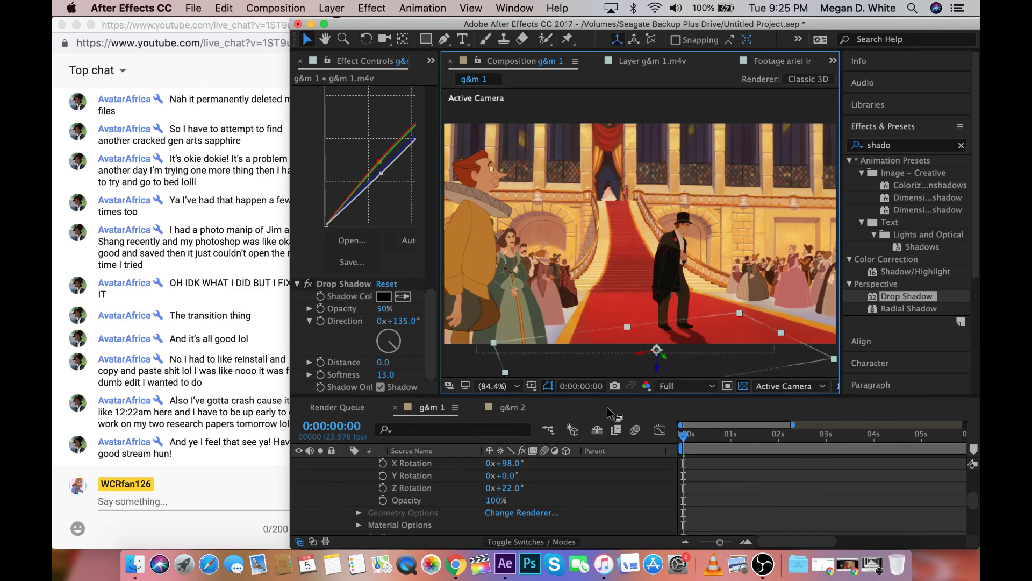
Set the shadow layer's Y rotation to 3° and collapse the layer's properties
{"action": "scroll", "coordinate": [563, 473], "scroll_direction": "up", "scroll_amount": 1}
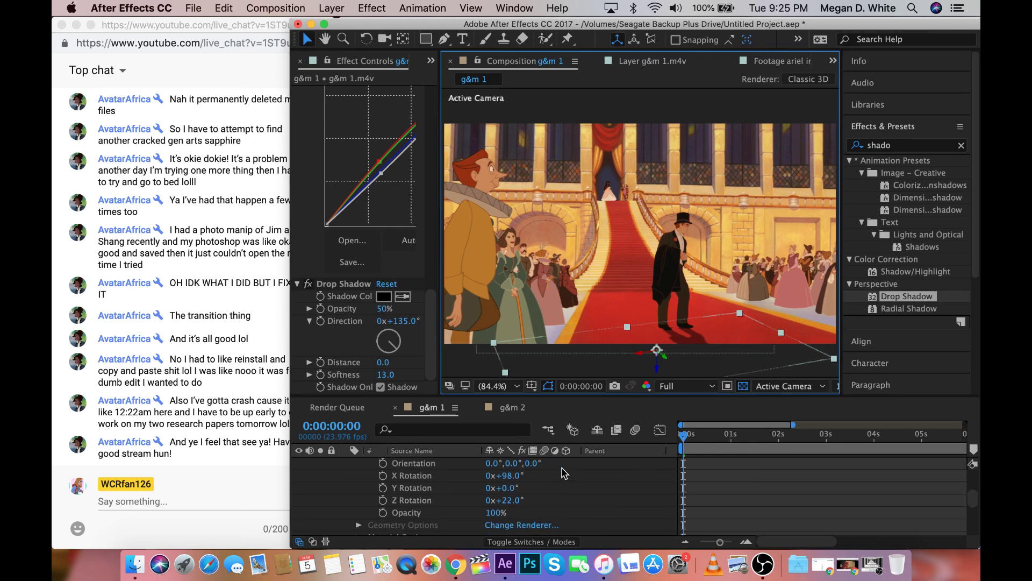
{"action": "left_click_drag", "start_coordinate": [511, 491], "coordinate": [512, 491]}
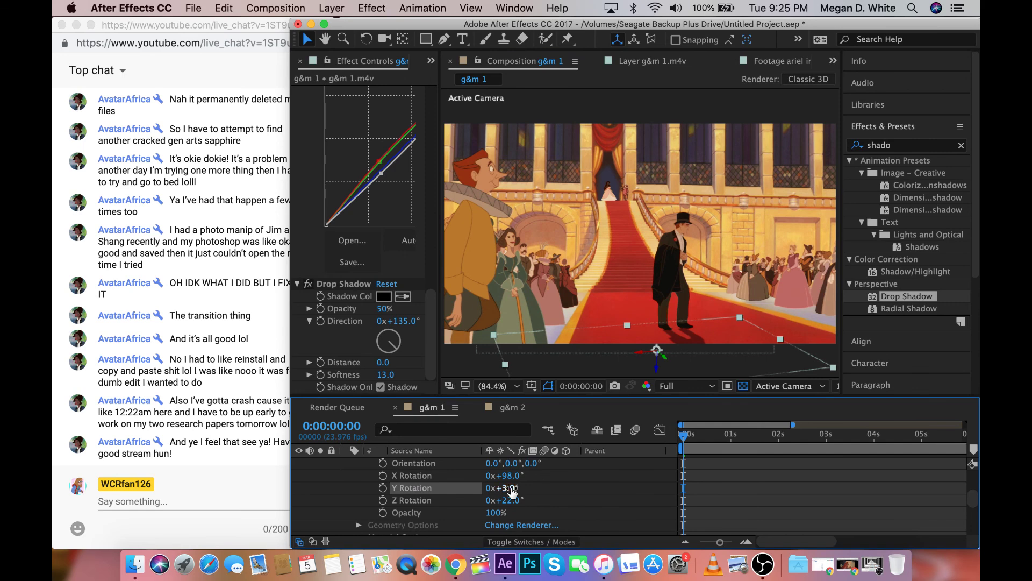
{"action": "key", "text": "u"}
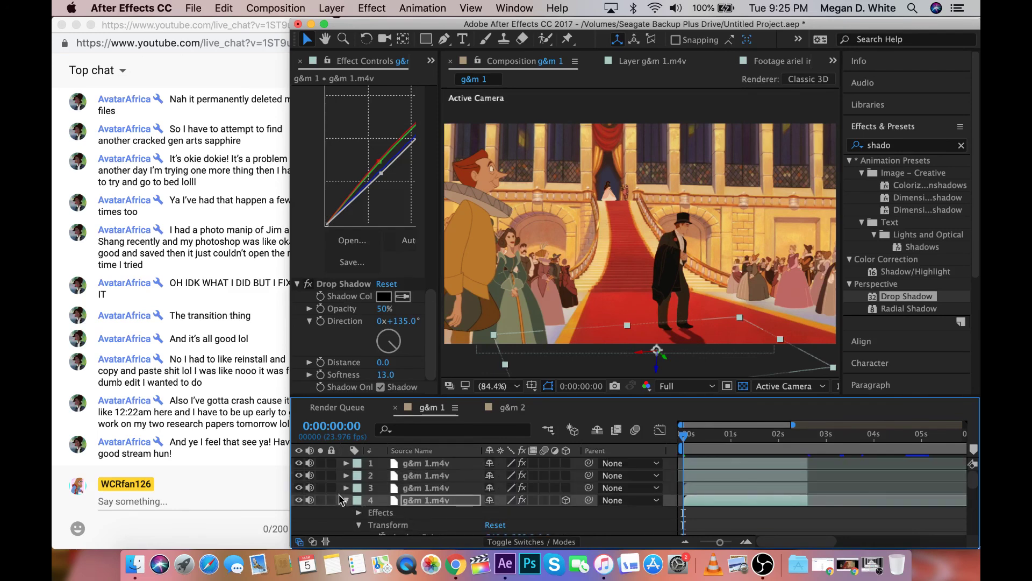
Find CC Light Sweep with the search term "light s" and apply it to the man's layer 3
{"action": "left_click", "coordinate": [712, 488]}
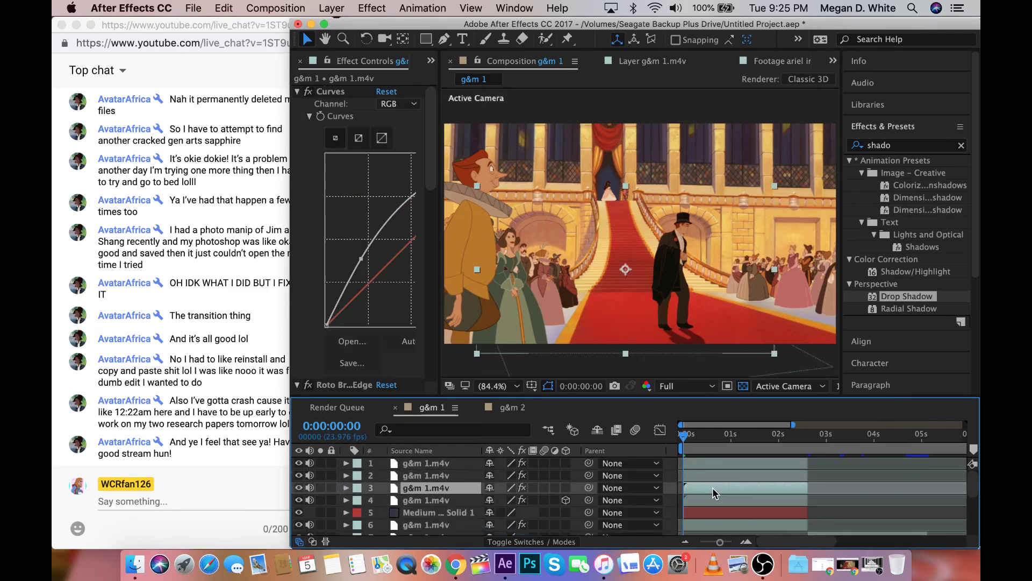
{"action": "left_click", "coordinate": [909, 146]}
{"action": "type", "text": "ligh"}
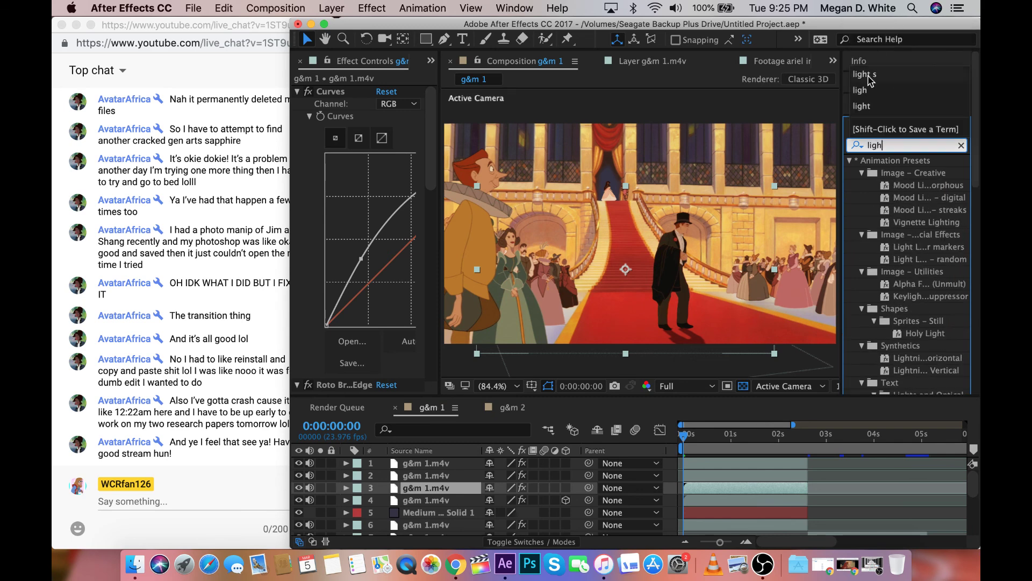
{"action": "left_click", "coordinate": [871, 75]}
{"action": "left_click_drag", "start_coordinate": [910, 173], "coordinate": [743, 198]}
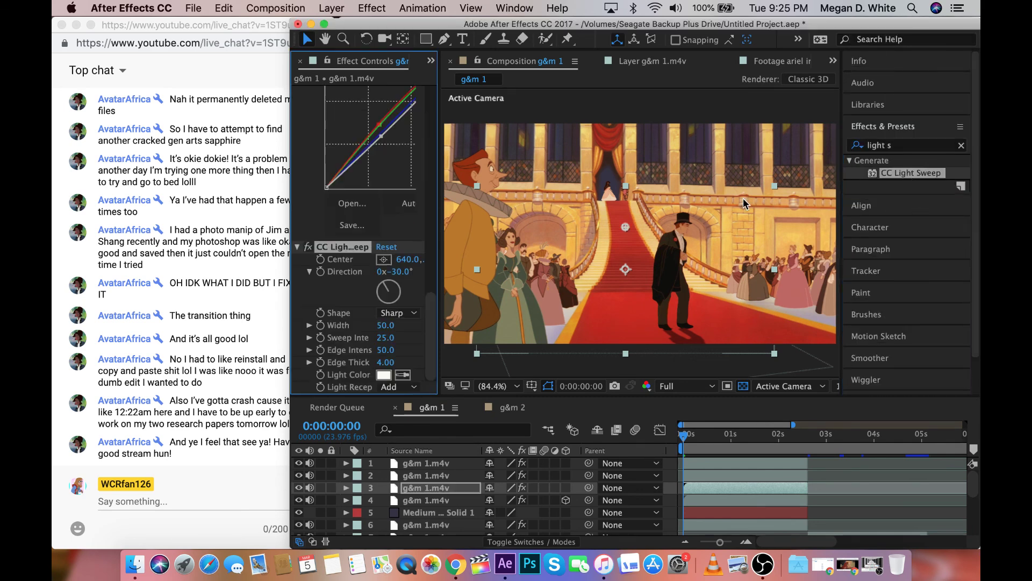
Move the light sweep's centre onto the man's upper body and set its direction to 34°
{"action": "left_click_drag", "start_coordinate": [625, 227], "coordinate": [672, 239]}
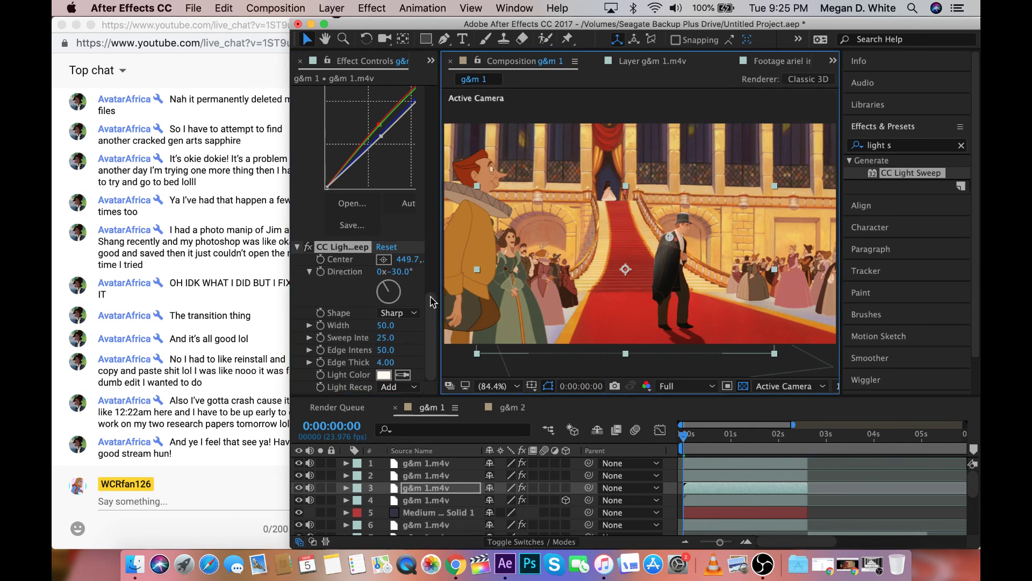
{"action": "left_click", "coordinate": [393, 286]}
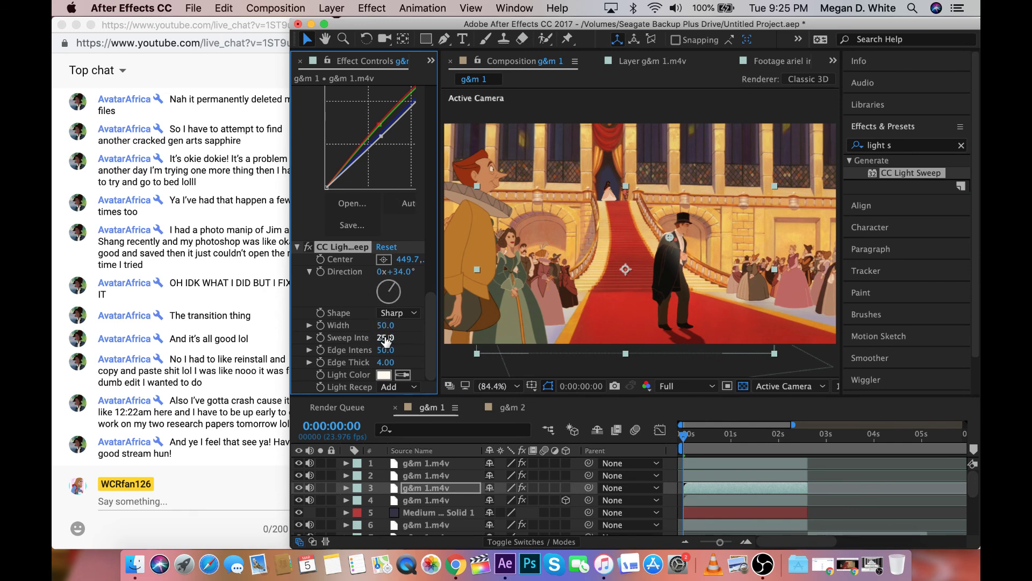
Adjust the light sweep on the man to sweep intensity 1, width 237 and edge thickness 15.7
{"action": "left_click_drag", "start_coordinate": [383, 338], "coordinate": [349, 337]}
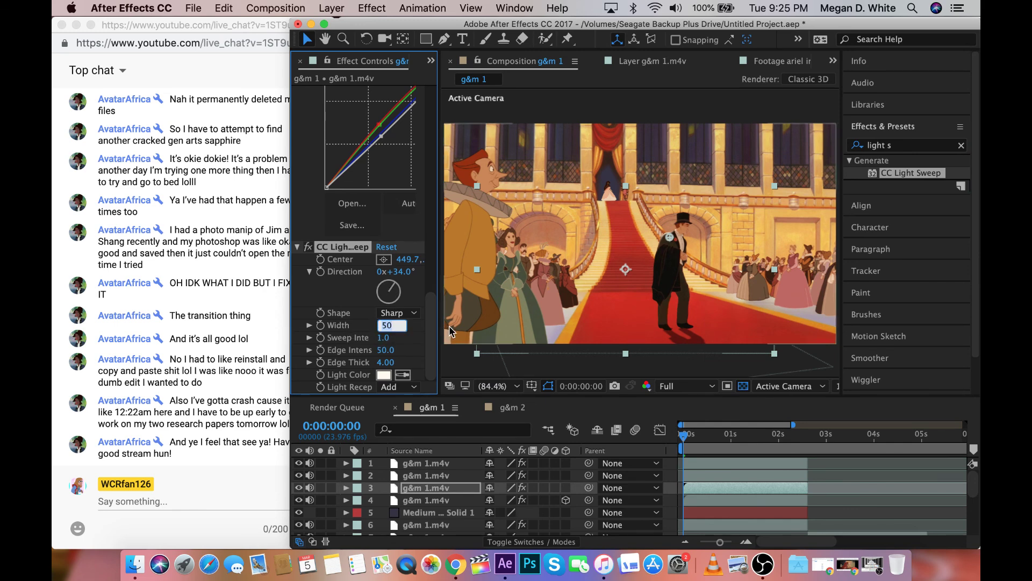
{"action": "left_click", "coordinate": [399, 336]}
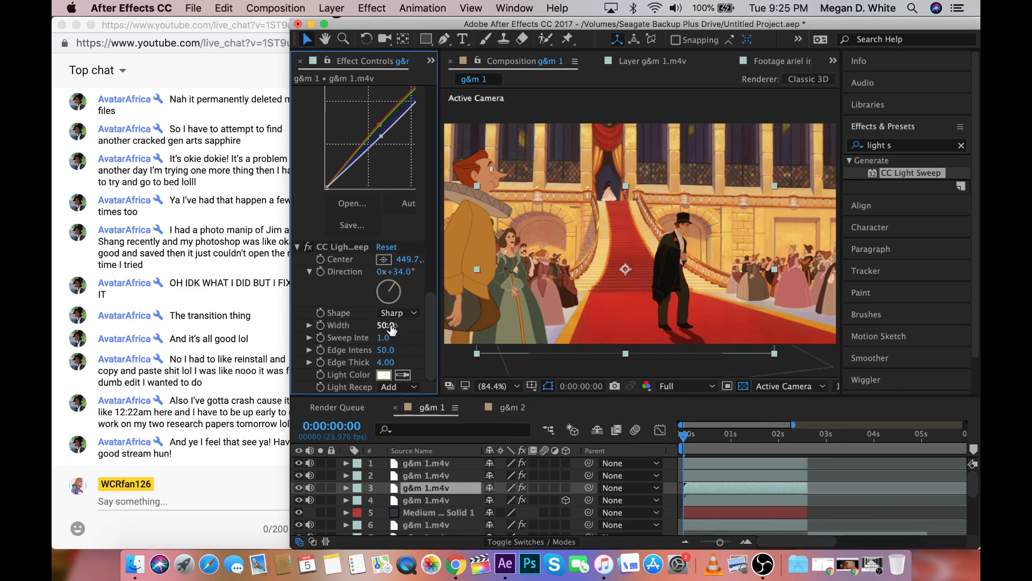
{"action": "left_click_drag", "start_coordinate": [388, 325], "coordinate": [625, 331]}
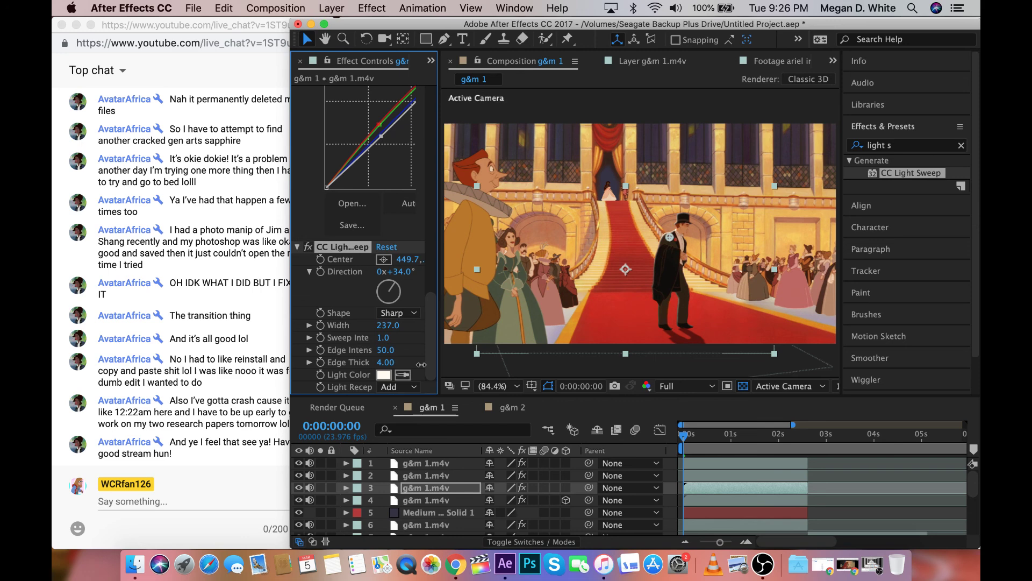
{"action": "left_click_drag", "start_coordinate": [421, 365], "coordinate": [484, 363]}
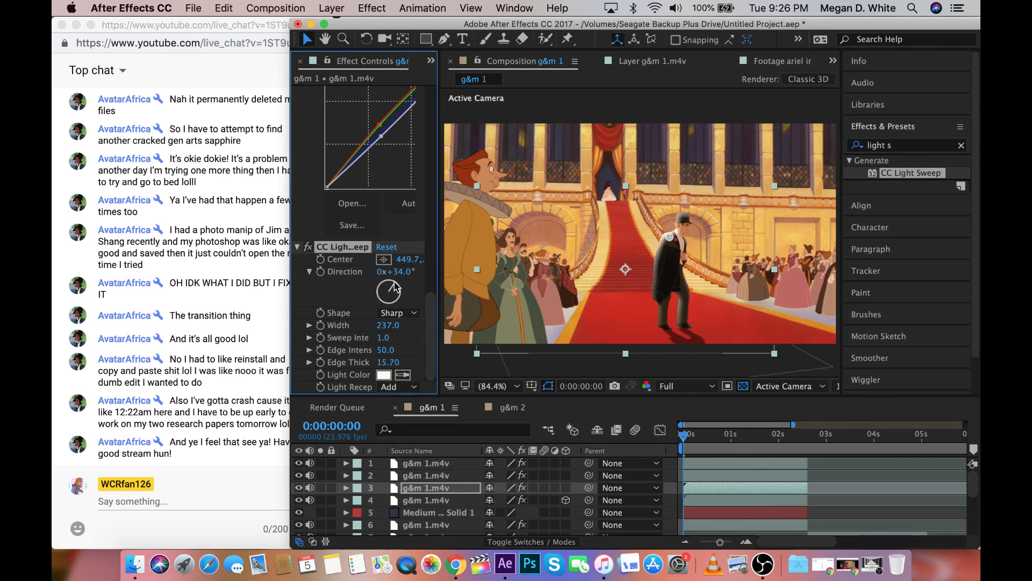
Set the man's light sweep direction to 29° and its width to 158.2
{"action": "left_click_drag", "start_coordinate": [394, 282], "coordinate": [392, 281]}
{"action": "left_click", "coordinate": [310, 325]}
{"action": "left_click", "coordinate": [414, 347]}
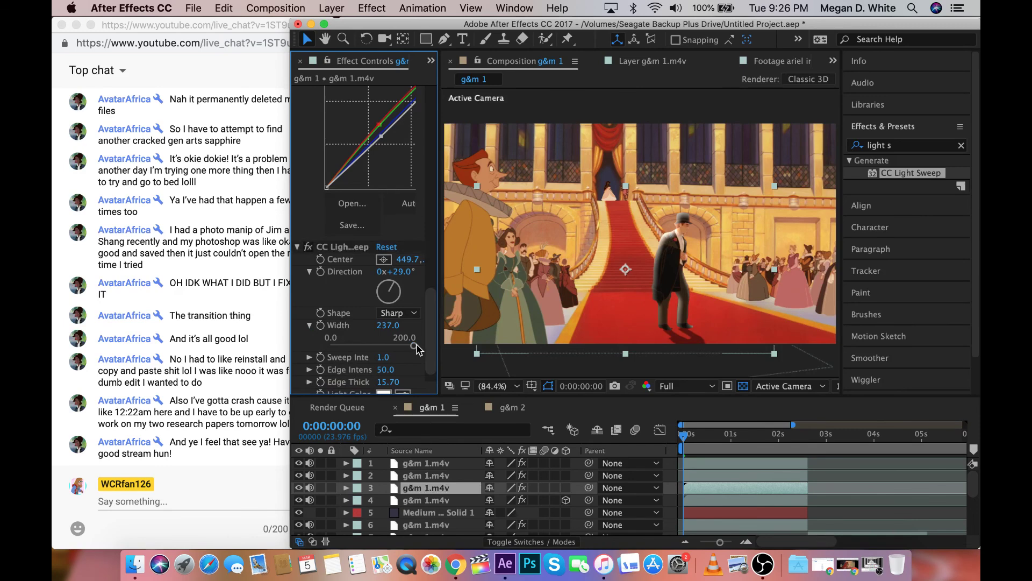
{"action": "left_click_drag", "start_coordinate": [420, 345], "coordinate": [395, 351]}
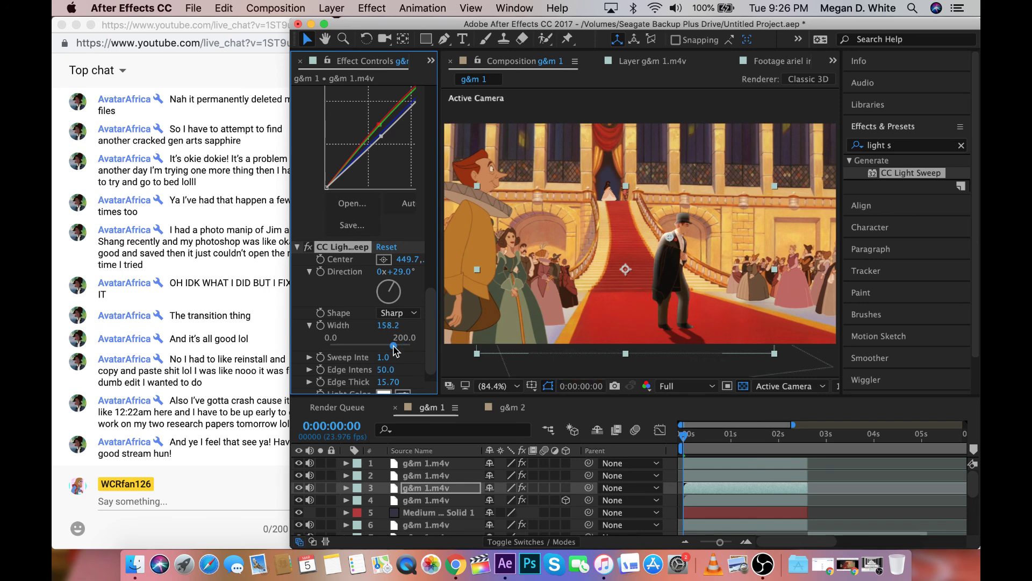
{"action": "left_click", "coordinate": [309, 325]}
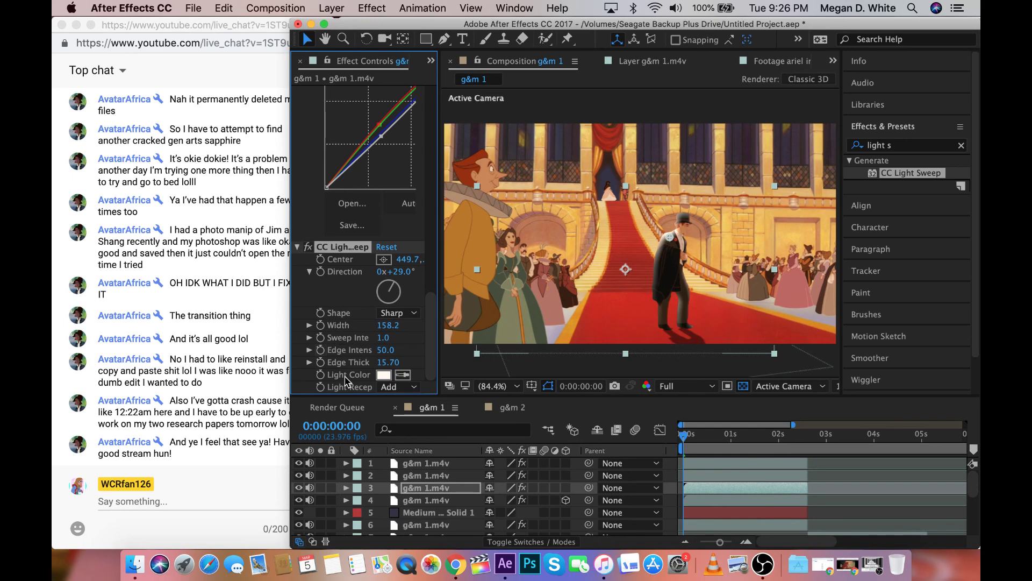
Change the light sweep's light color to a light orange, about FDAB49
{"action": "left_click", "coordinate": [384, 375]}
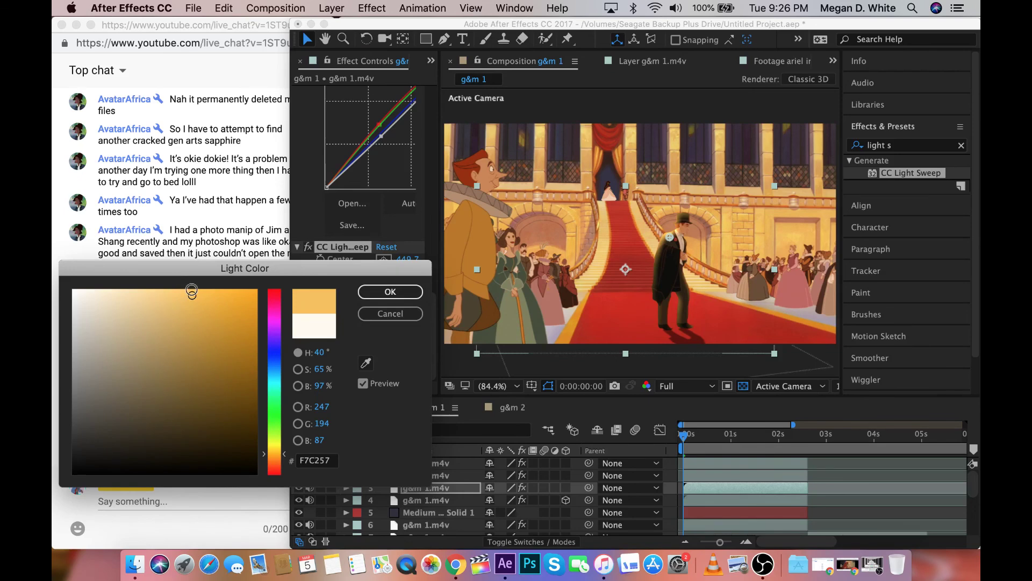
{"action": "left_click", "coordinate": [193, 291]}
{"action": "left_click_drag", "start_coordinate": [194, 302], "coordinate": [241, 292]}
{"action": "left_click", "coordinate": [283, 458]}
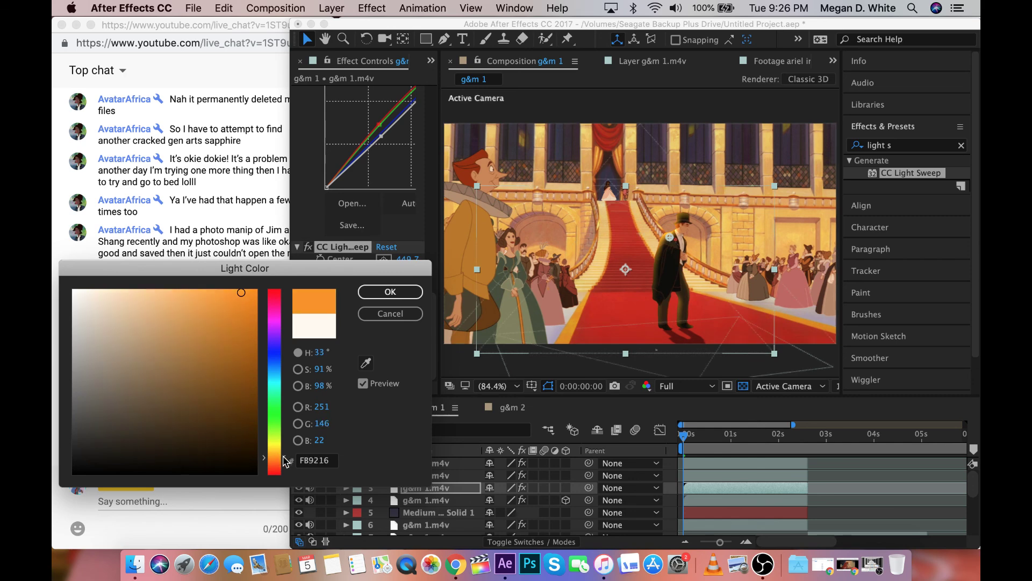
{"action": "left_click", "coordinate": [203, 291]}
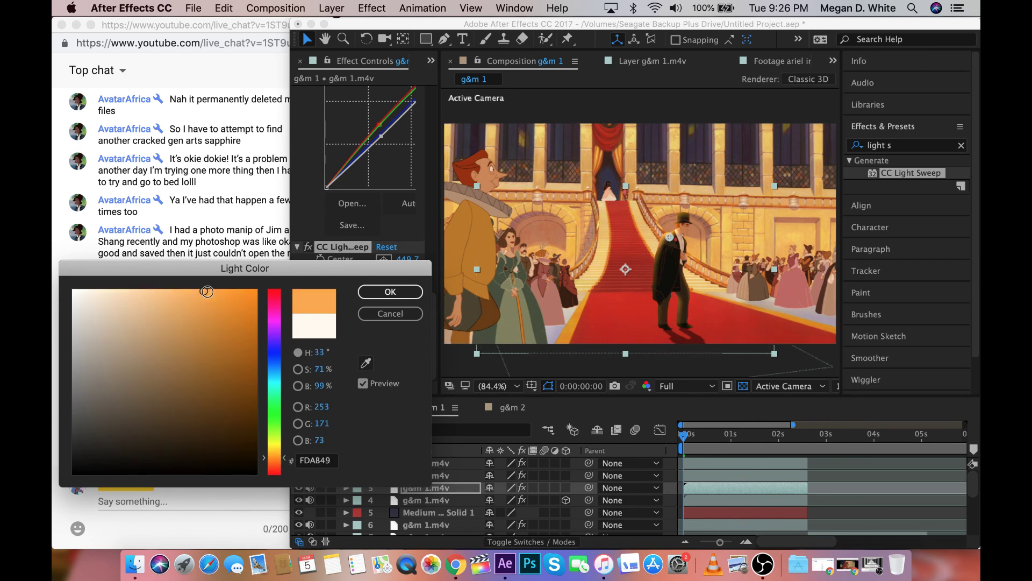
{"action": "key", "text": "Return"}
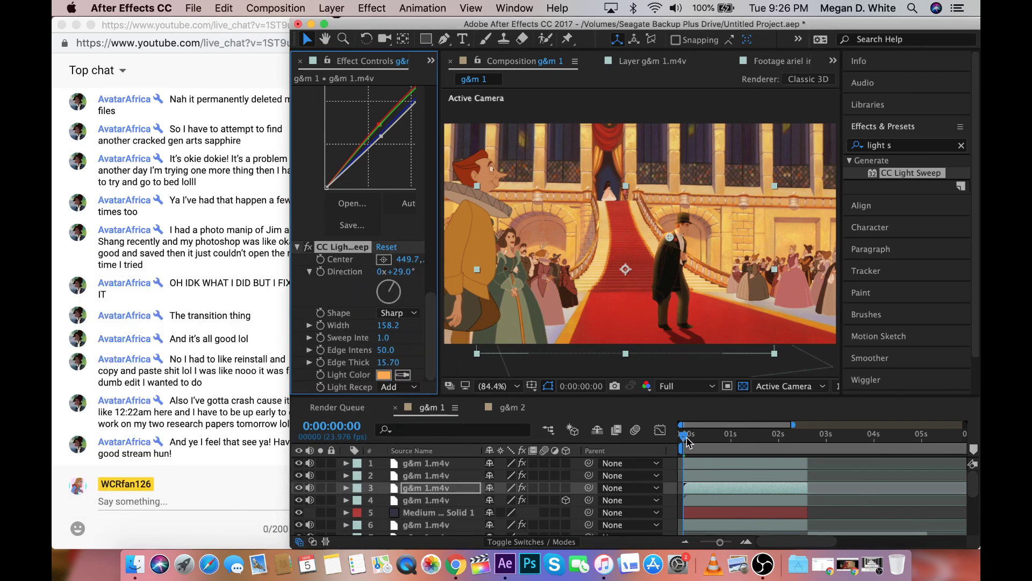
Check the man at 100% magnification with nothing selected and set his light sweep's edge intensity to 29.1 on layer 3
{"action": "left_click", "coordinate": [687, 440]}
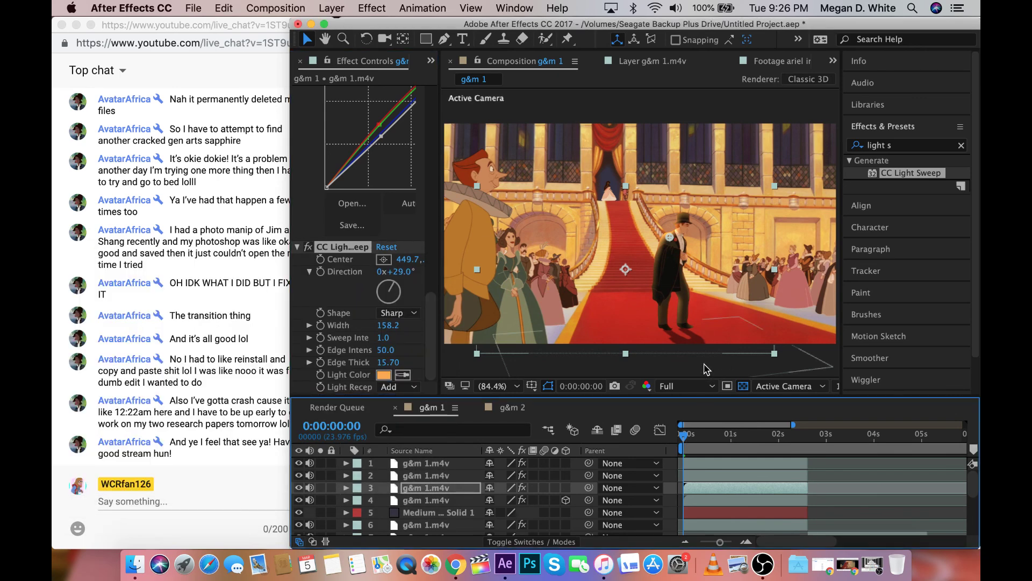
{"action": "left_click", "coordinate": [706, 369]}
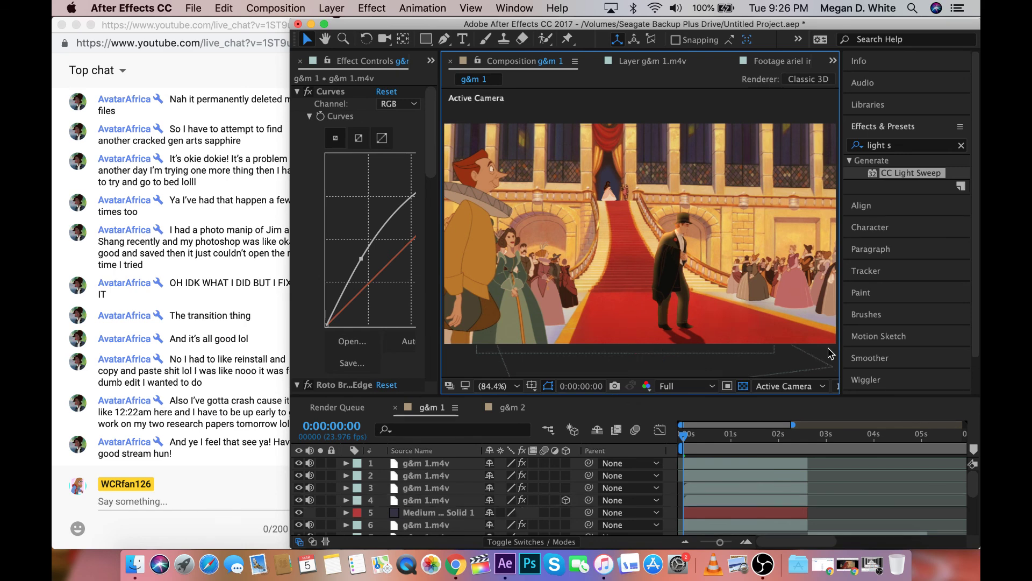
{"action": "key", "text": "slash"}
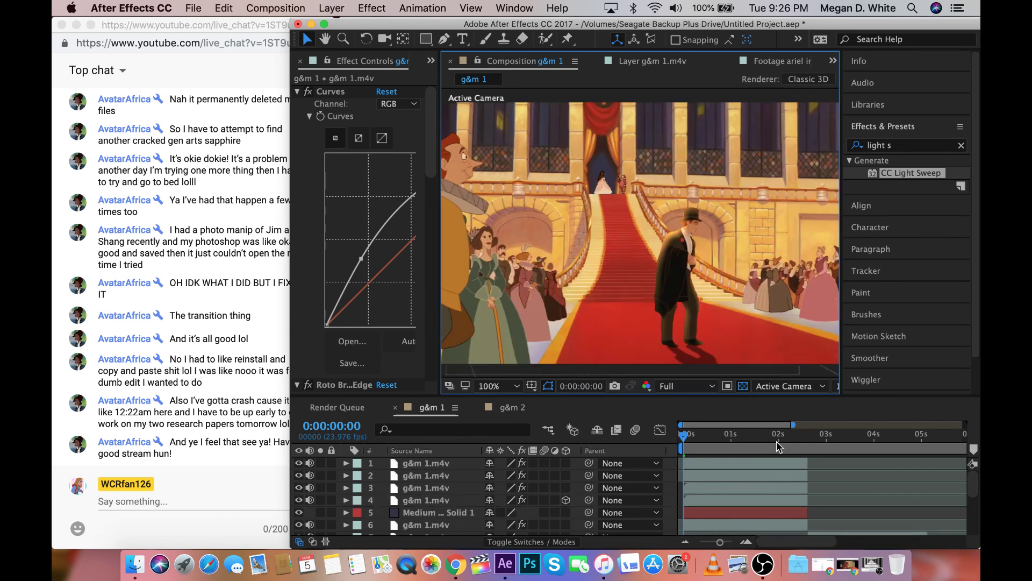
{"action": "left_click", "coordinate": [720, 486]}
{"action": "scroll", "coordinate": [400, 328], "scroll_direction": "down", "scroll_amount": 5}
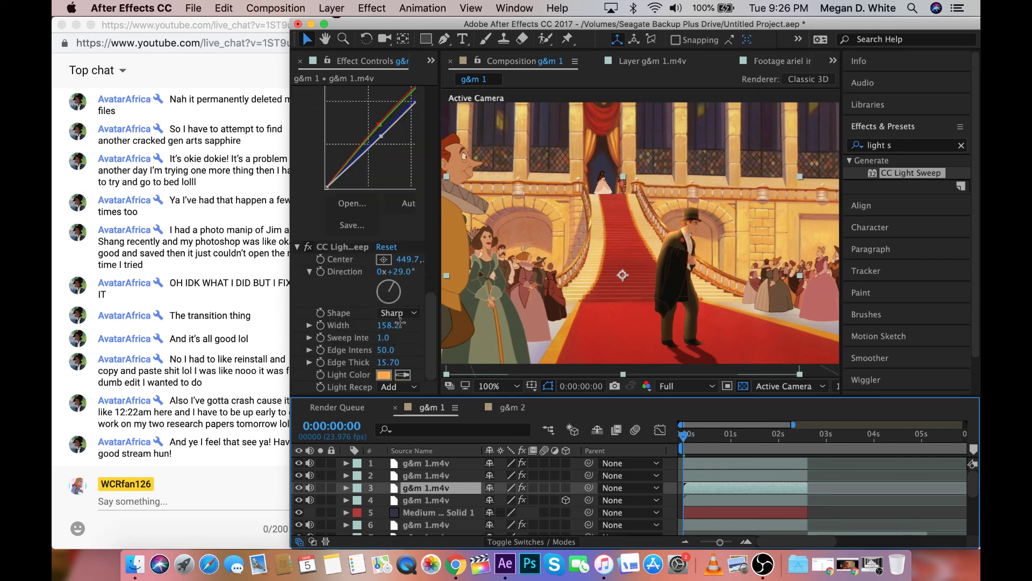
{"action": "left_click", "coordinate": [309, 351]}
{"action": "left_click", "coordinate": [354, 371]}
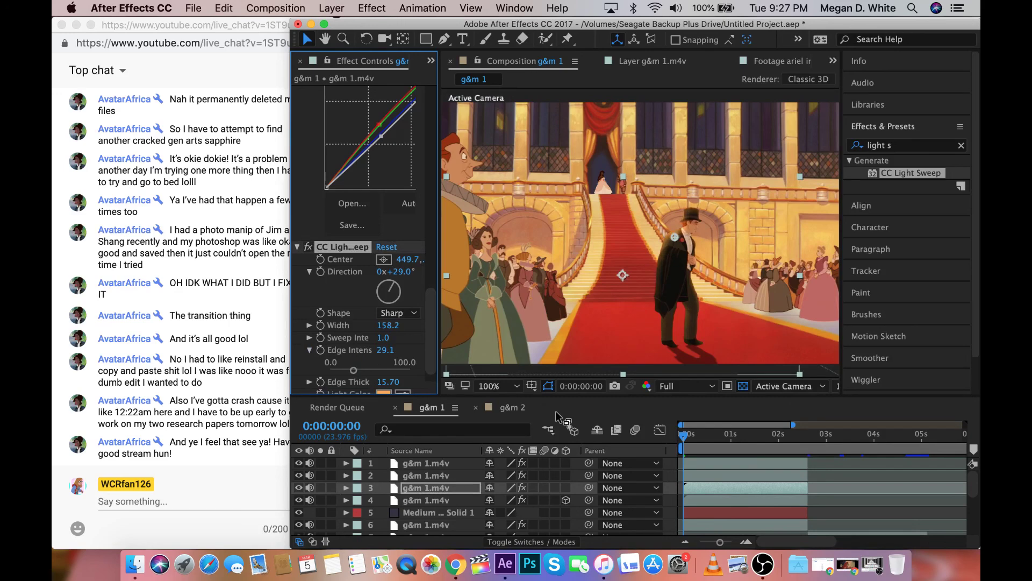
Preview the ballroom shot from its first frames and move the current time to 0:00:02:15, where the next clip starts
{"action": "left_click", "coordinate": [686, 449]}
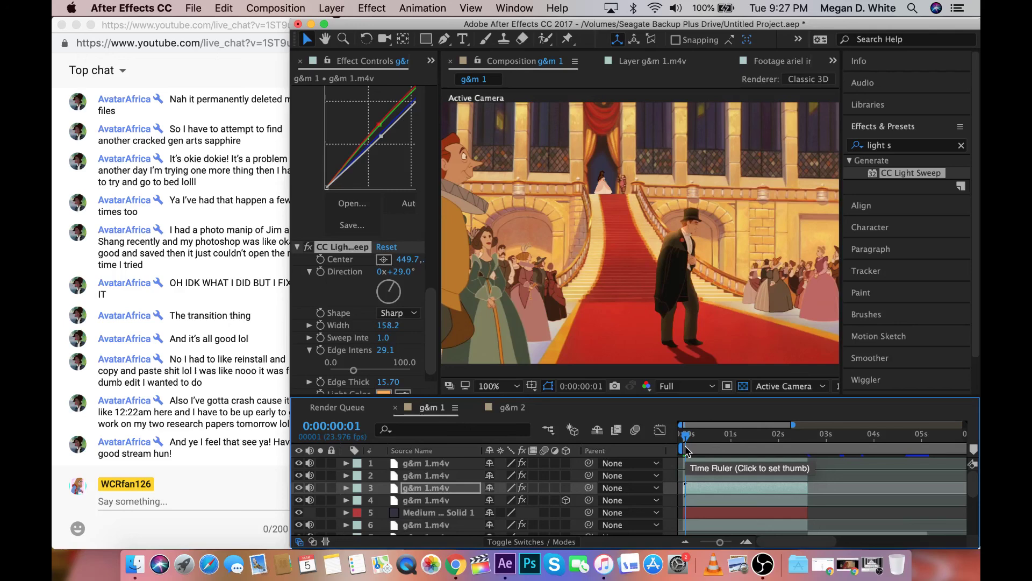
{"action": "key", "text": "space"}
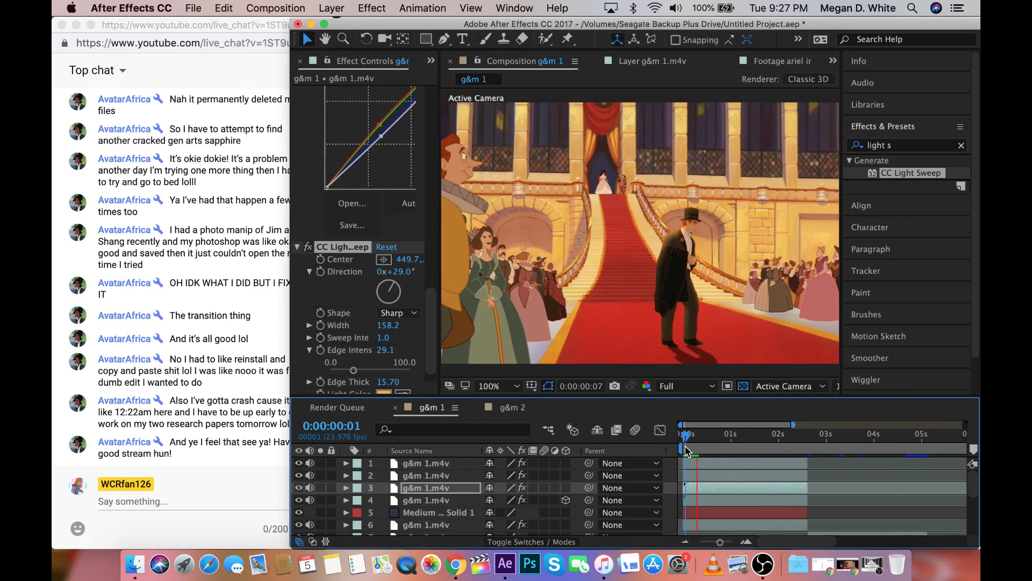
{"action": "left_click_drag", "start_coordinate": [685, 446], "coordinate": [697, 437]}
{"action": "scroll", "coordinate": [818, 469], "scroll_direction": "down", "scroll_amount": 3}
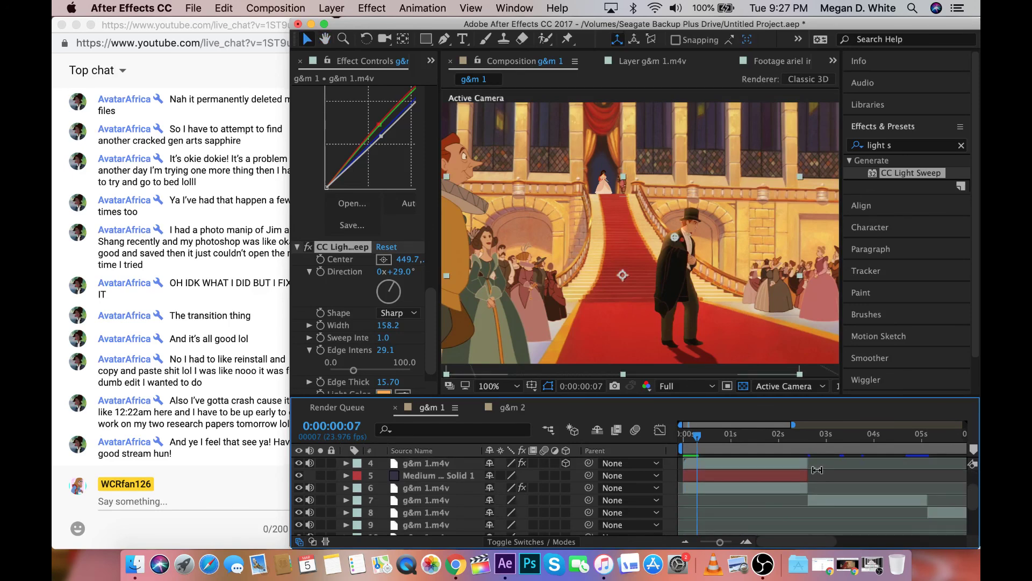
{"action": "left_click", "coordinate": [808, 448]}
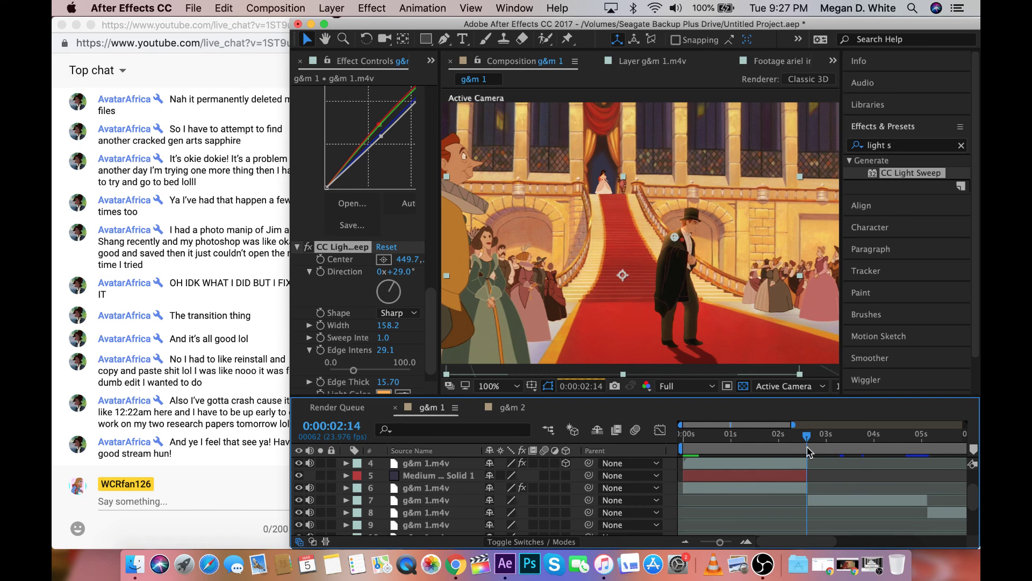
{"action": "left_click_drag", "start_coordinate": [808, 451], "coordinate": [810, 452]}
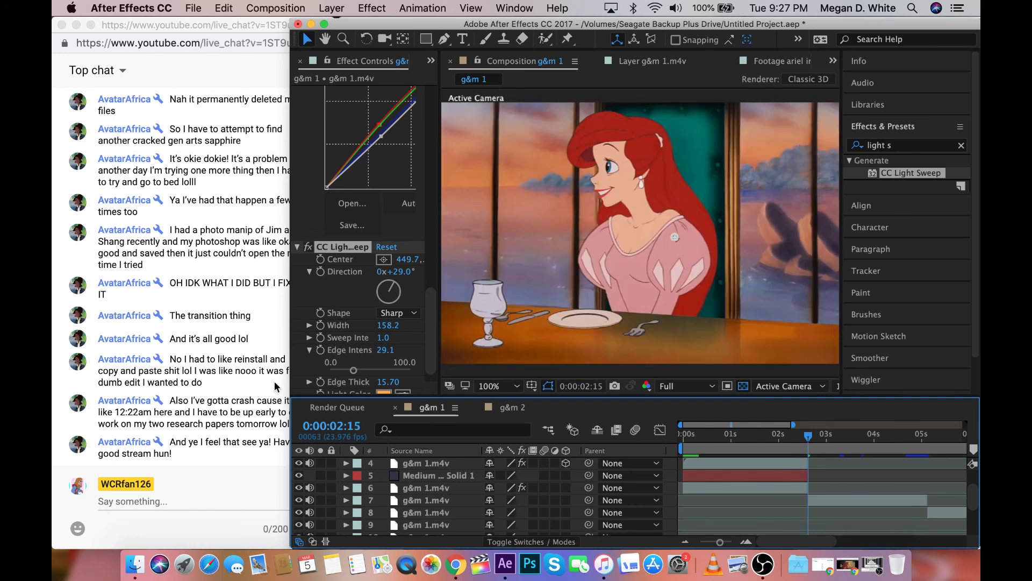
Widen the After Effects window and shift it to uncover the Chrome window behind, leaving the YouTube video window minimised
{"action": "left_click", "coordinate": [296, 383]}
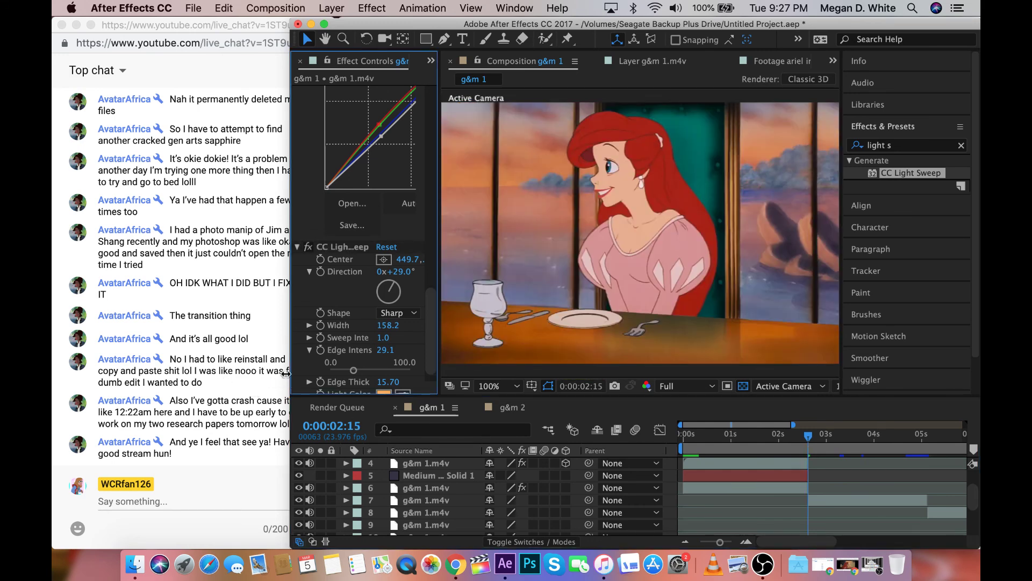
{"action": "left_click_drag", "start_coordinate": [291, 377], "coordinate": [168, 373]}
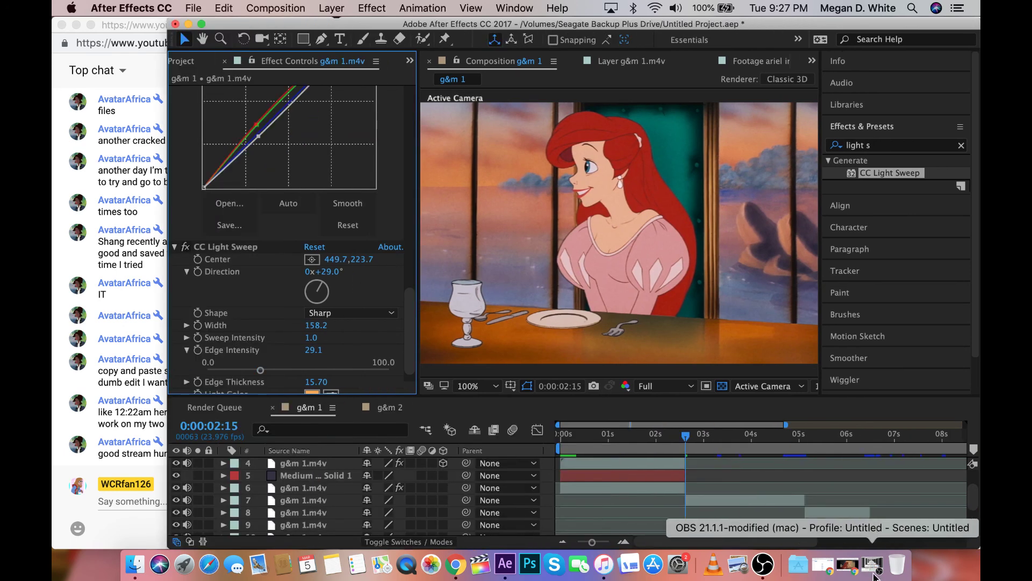
{"action": "left_click", "coordinate": [848, 565]}
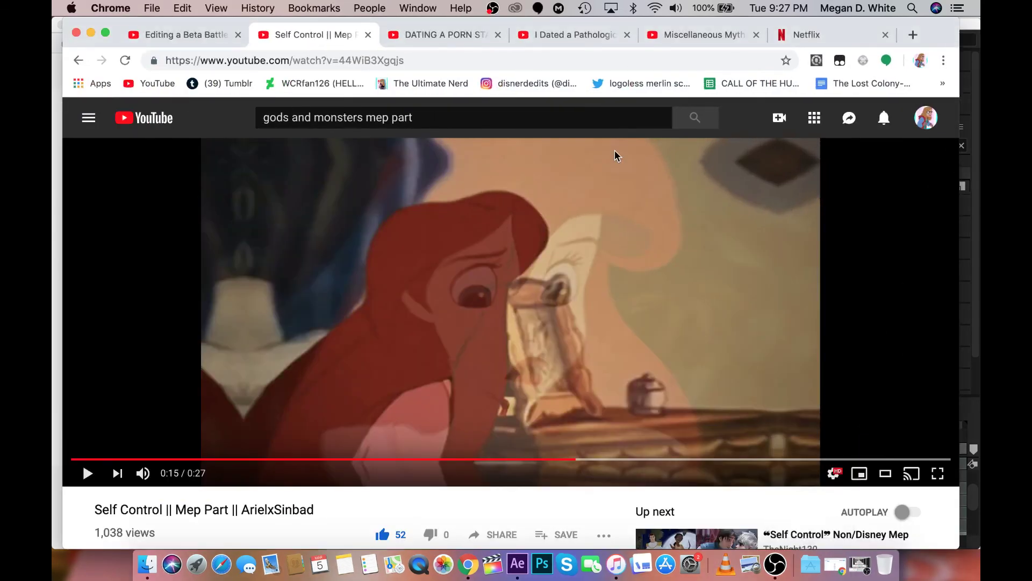
{"action": "left_click", "coordinate": [90, 33]}
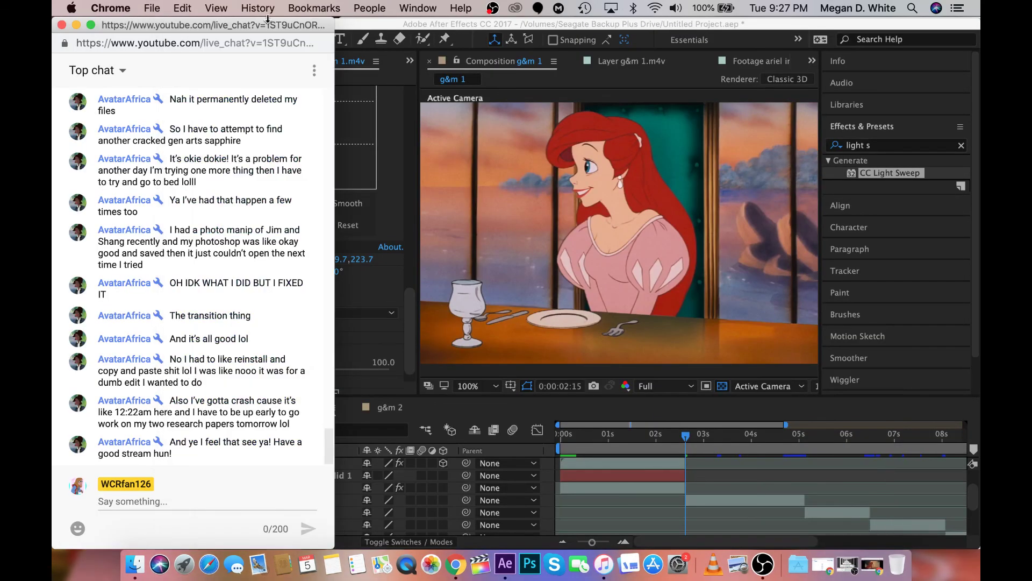
{"action": "left_click", "coordinate": [357, 33]}
{"action": "left_click_drag", "start_coordinate": [367, 52], "coordinate": [392, 86]}
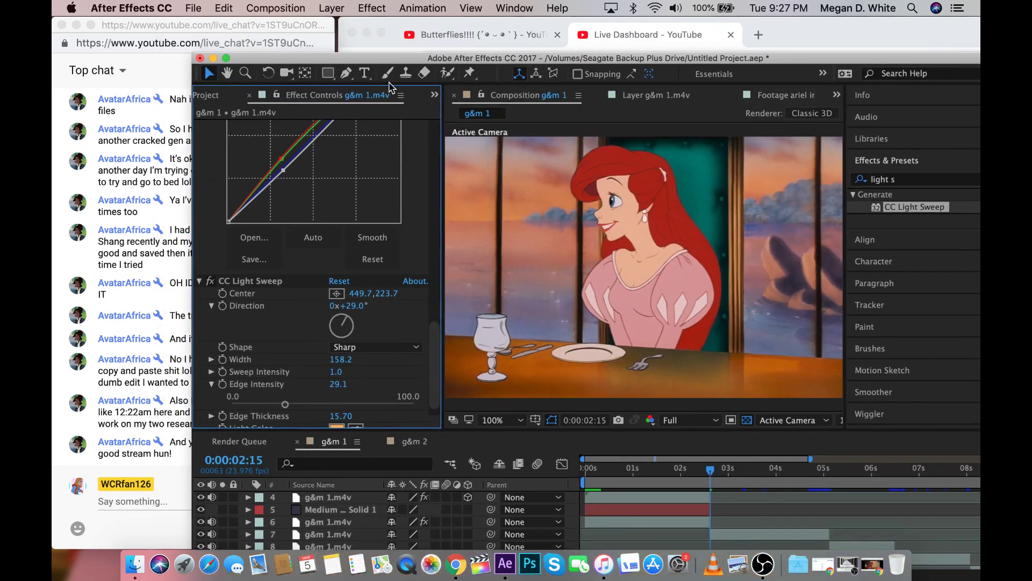
Switch to the YouTube Live Dashboard in Chrome, move it fully into view, bring up the live chat and open OBS
{"action": "left_click", "coordinate": [507, 21]}
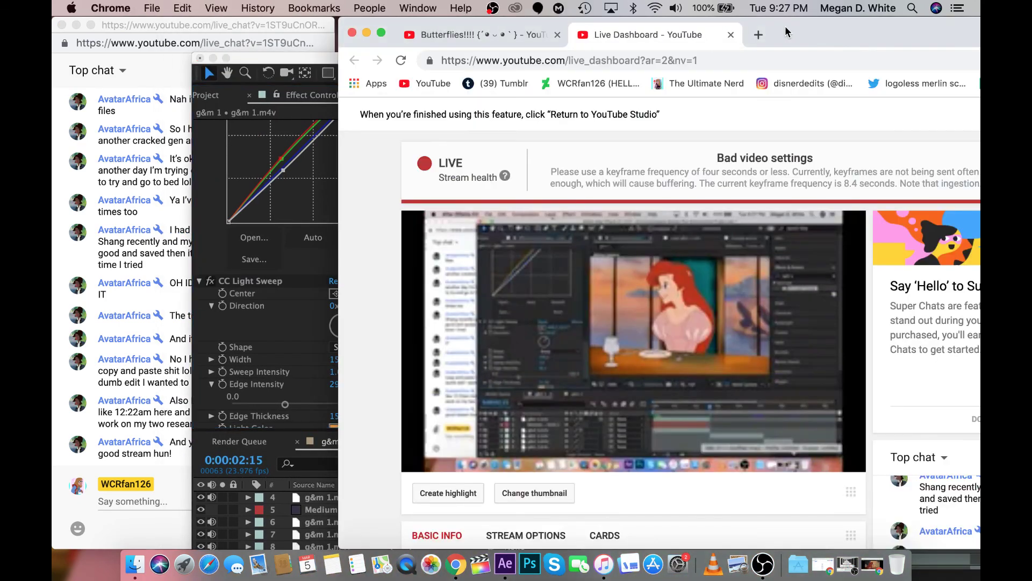
{"action": "left_click_drag", "start_coordinate": [787, 33], "coordinate": [574, 27]}
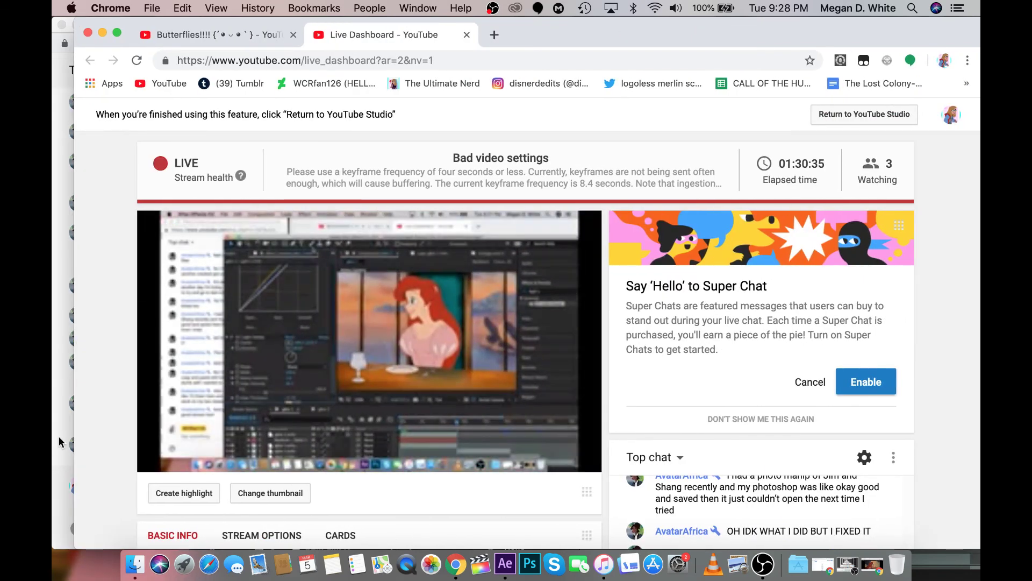
{"action": "left_click", "coordinate": [61, 442]}
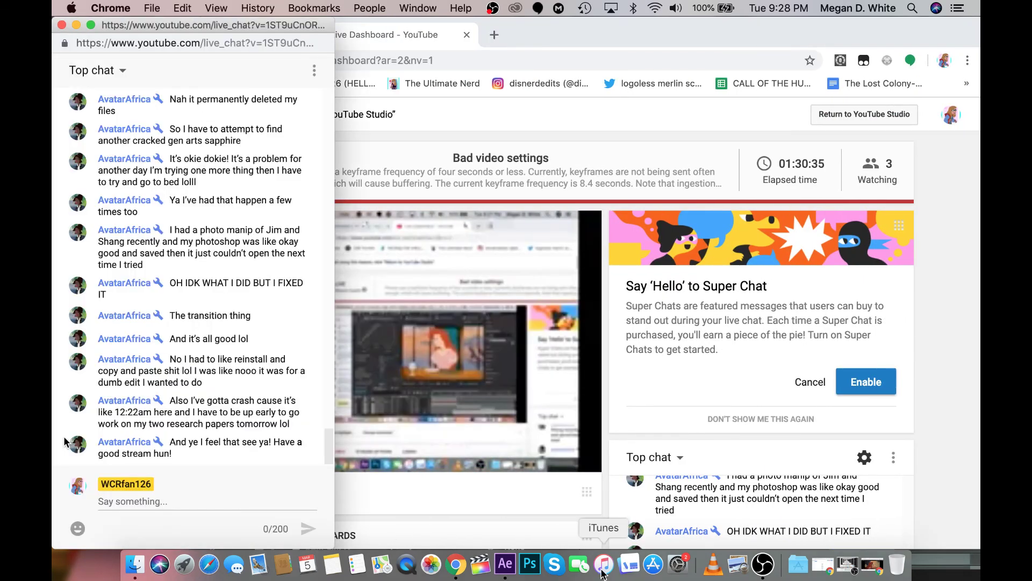
{"action": "left_click", "coordinate": [764, 571]}
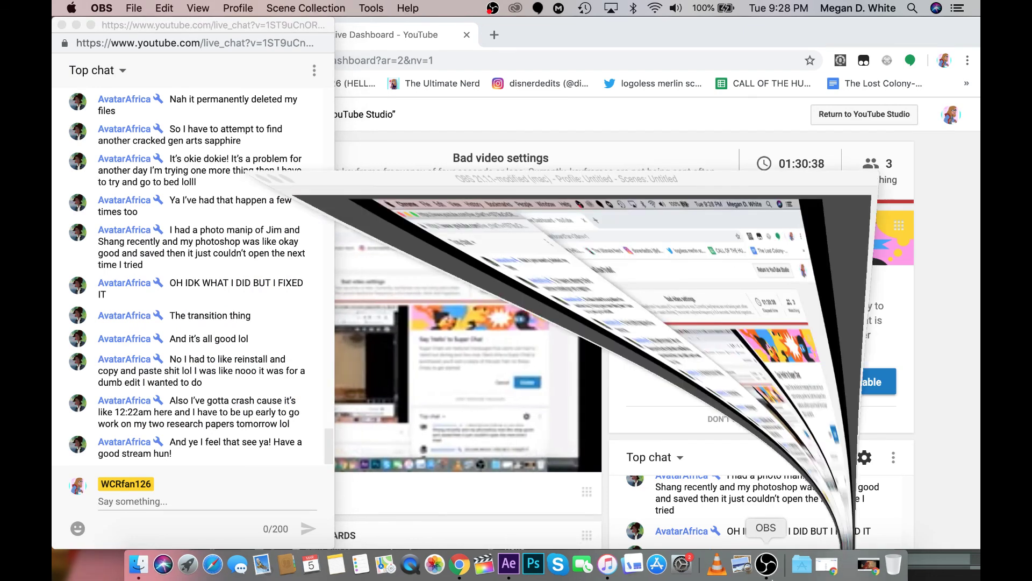